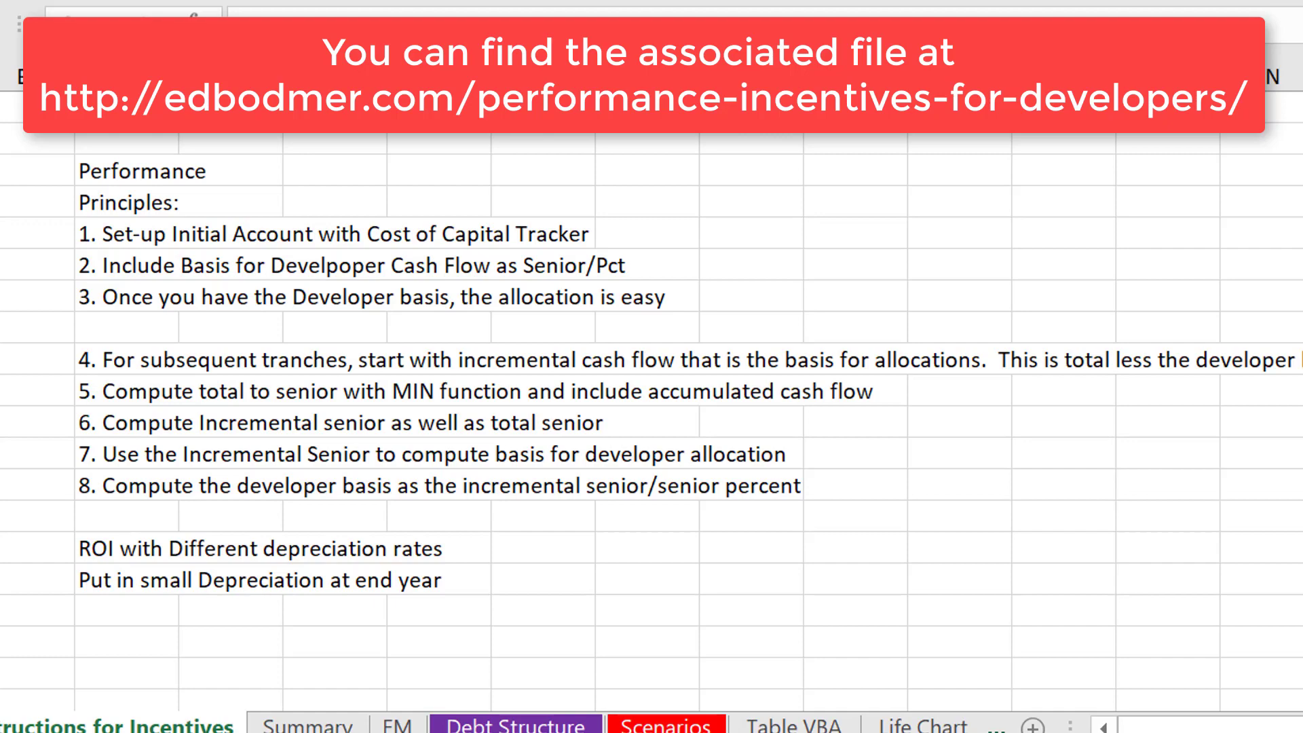
click(588, 561)
scroll(588, 561, down, 8)
click(588, 562)
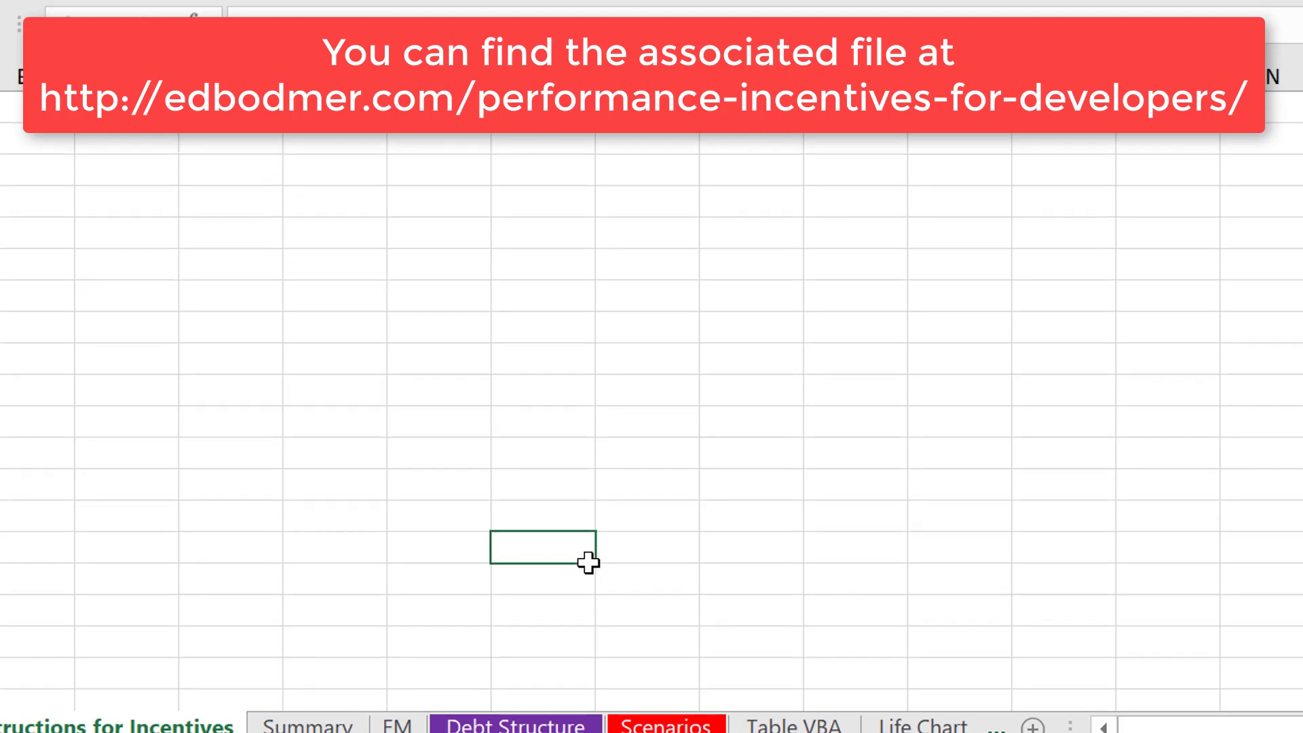
scroll(588, 561, up, 8)
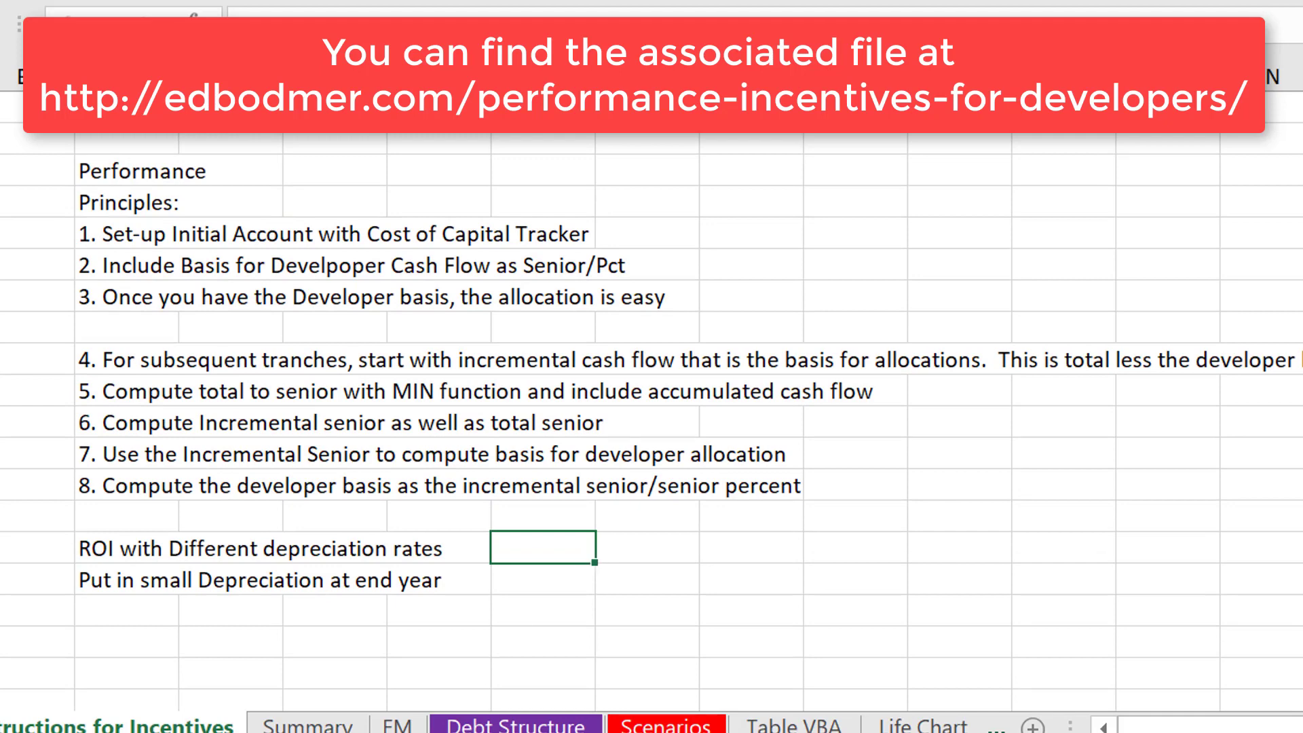
Switch to Chrome, open the Tax Equity Structures – Fundamentals of Flips and Partnership page on edbodmer.com and look through its flip examples
mouse_move(834, 732)
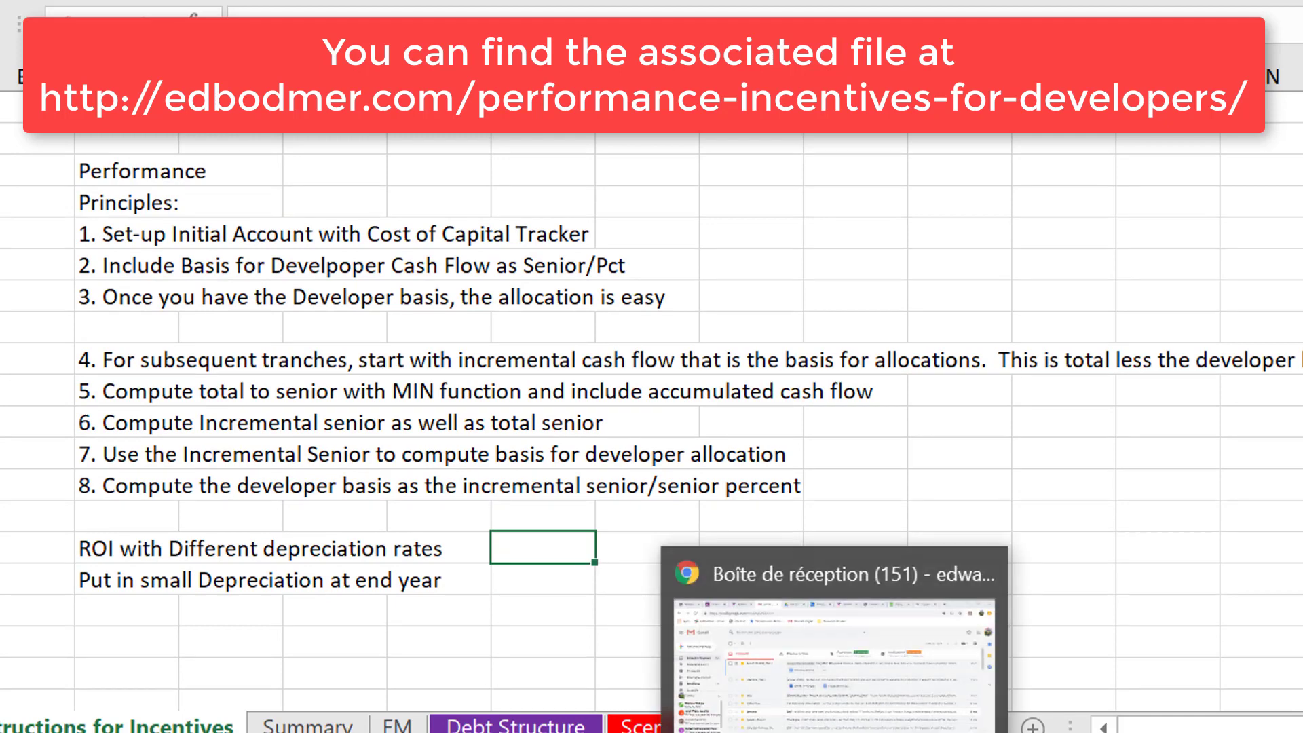
mouse_move(184, 732)
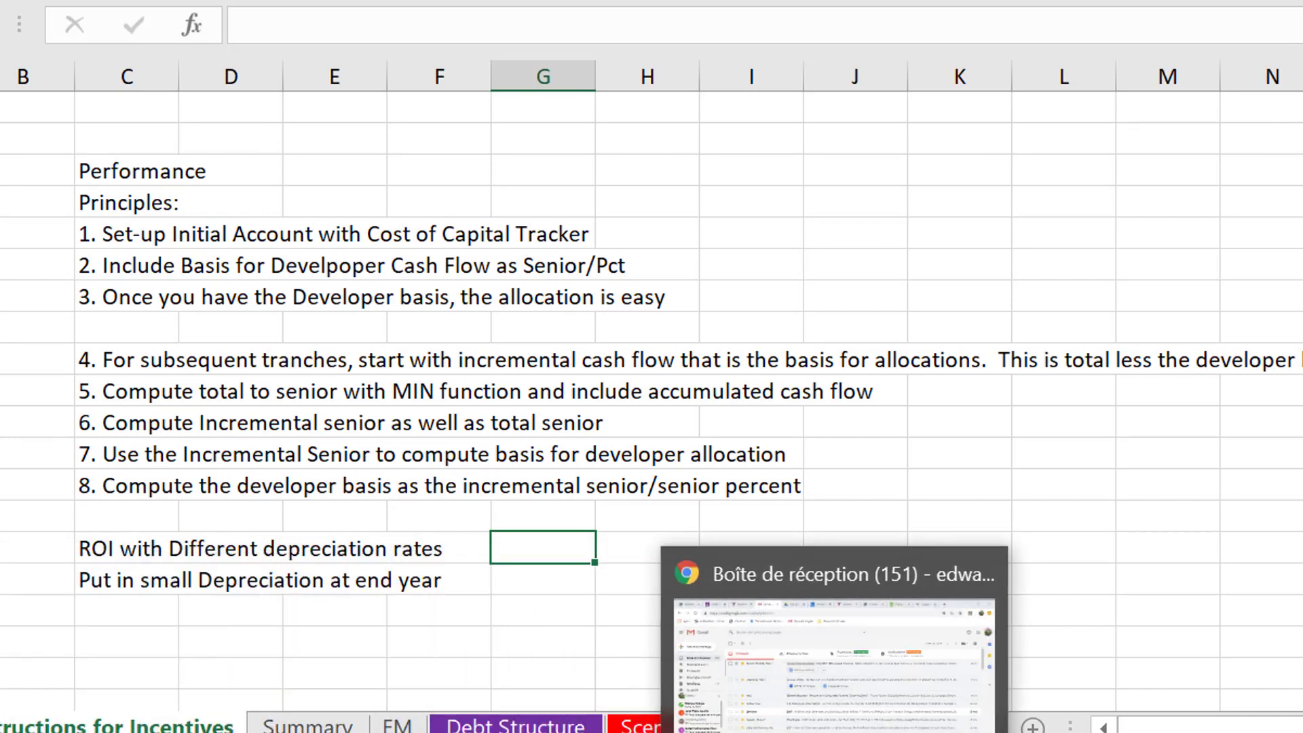
click(435, 732)
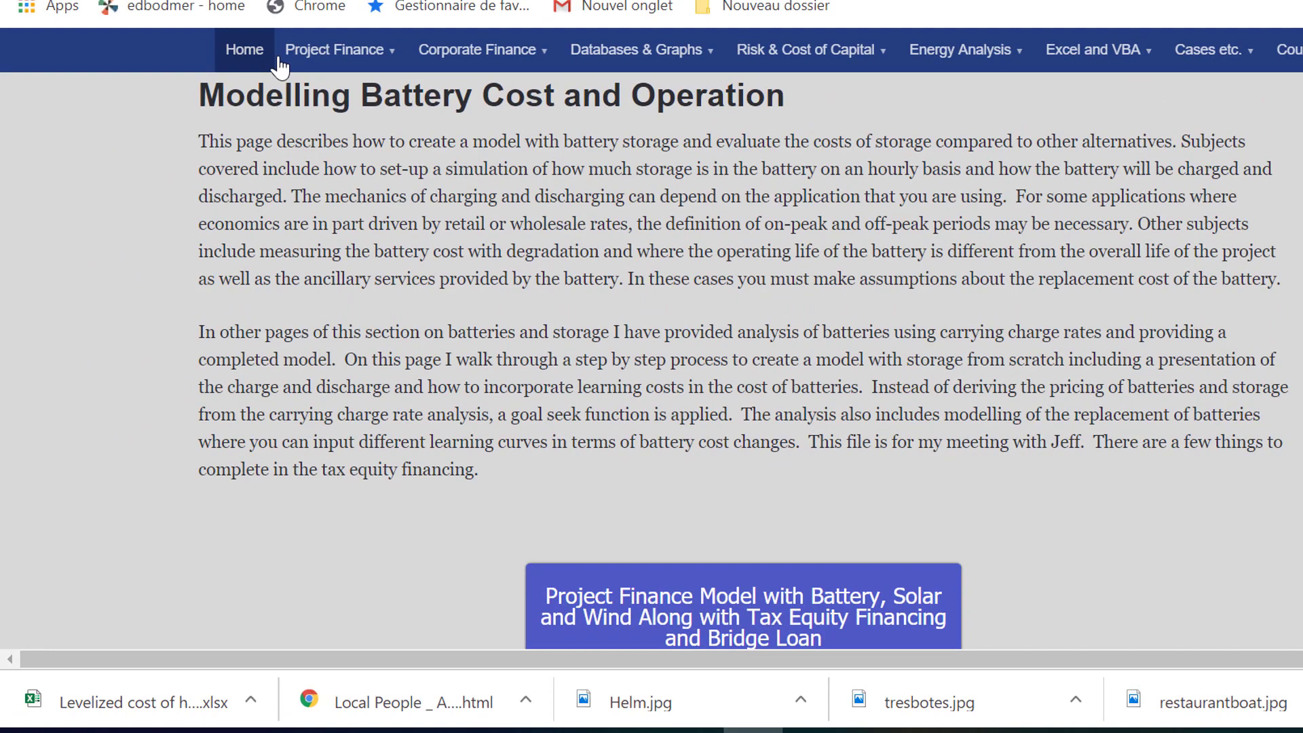
mouse_move(325, 63)
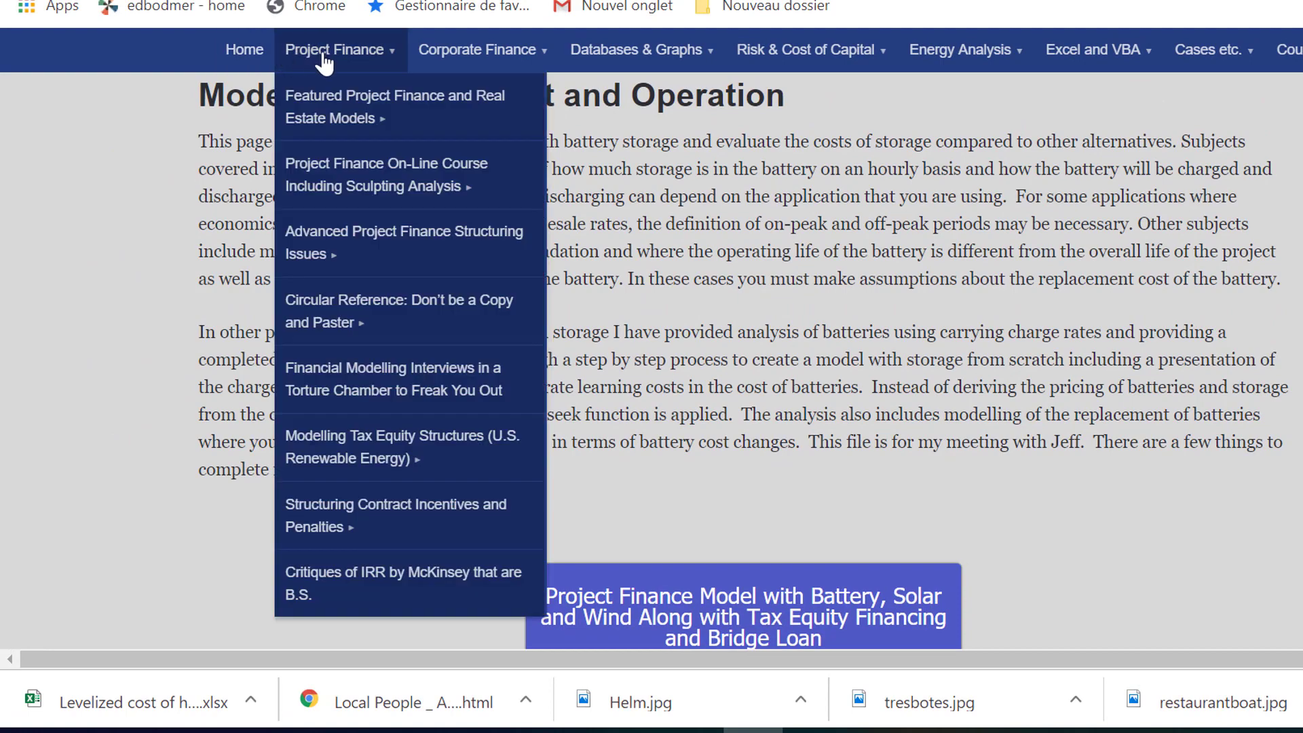
mouse_move(331, 95)
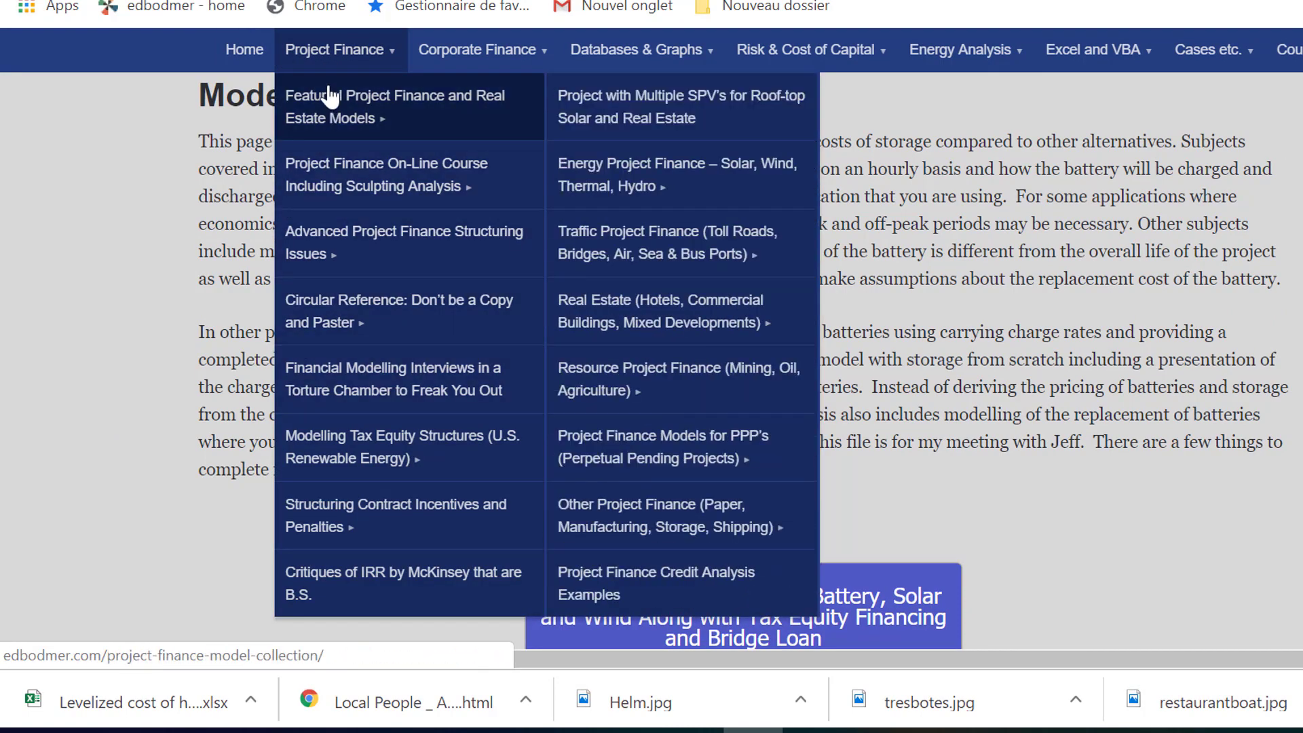
mouse_move(343, 457)
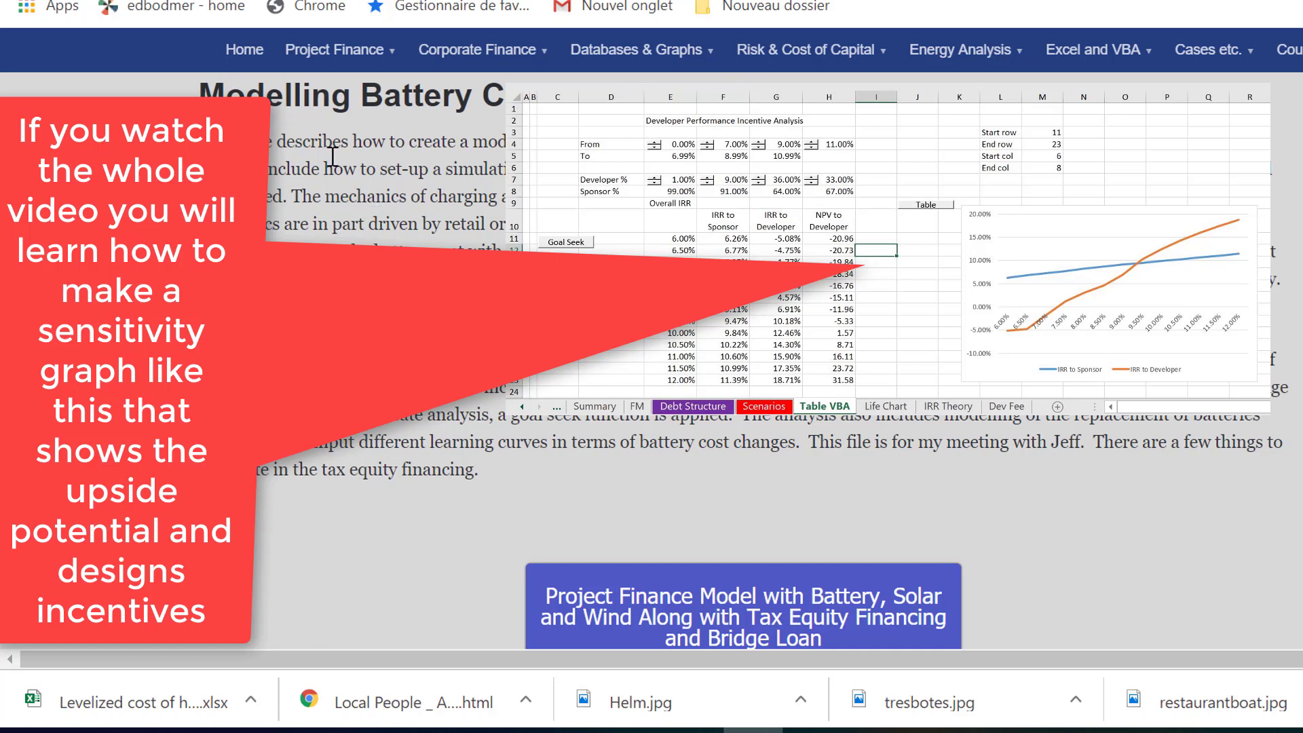
mouse_move(360, 435)
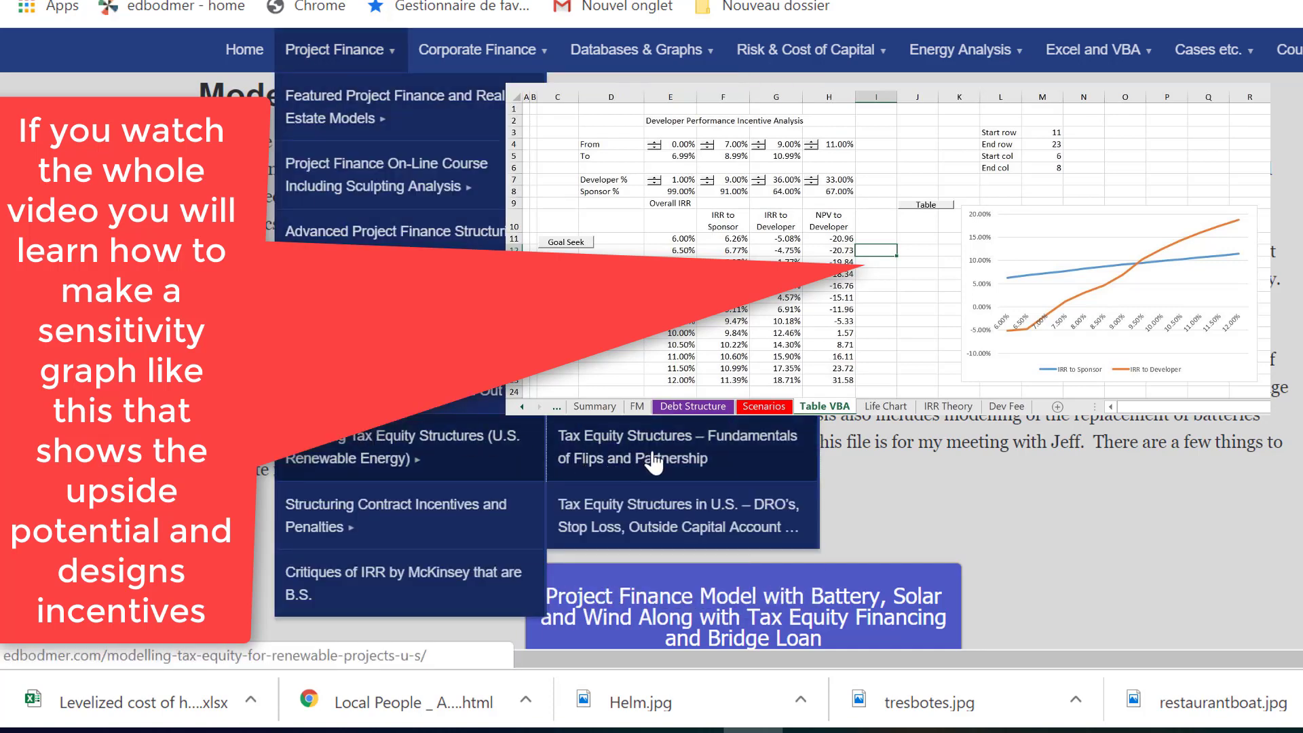
click(654, 462)
scroll(654, 463, down, 8)
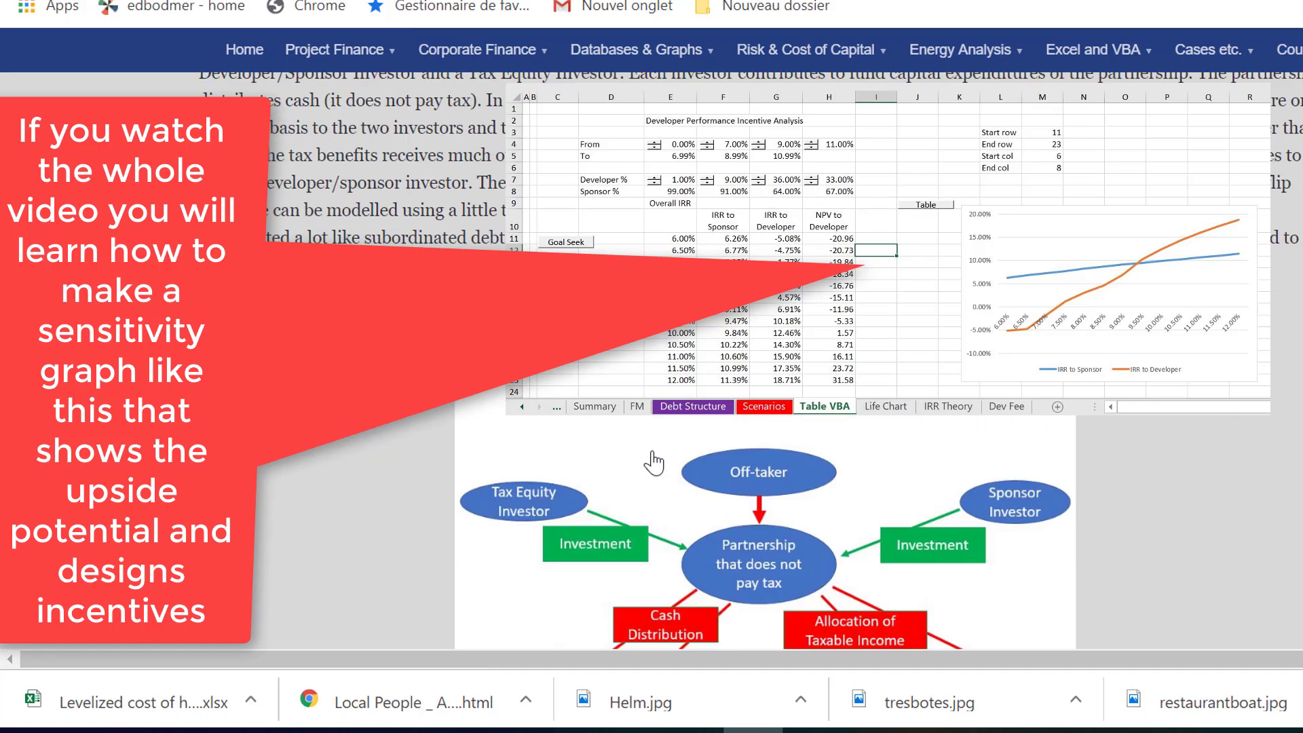
scroll(654, 463, down, 15)
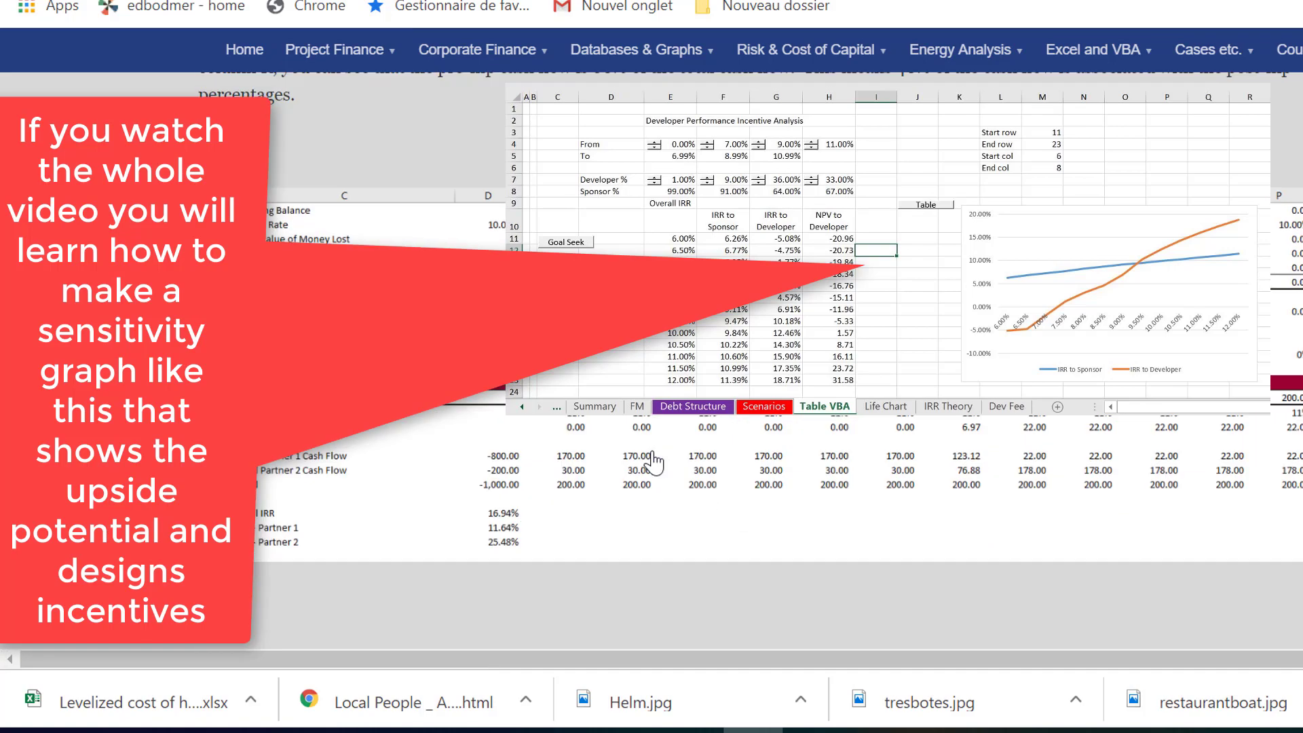
scroll(654, 464, down, 15)
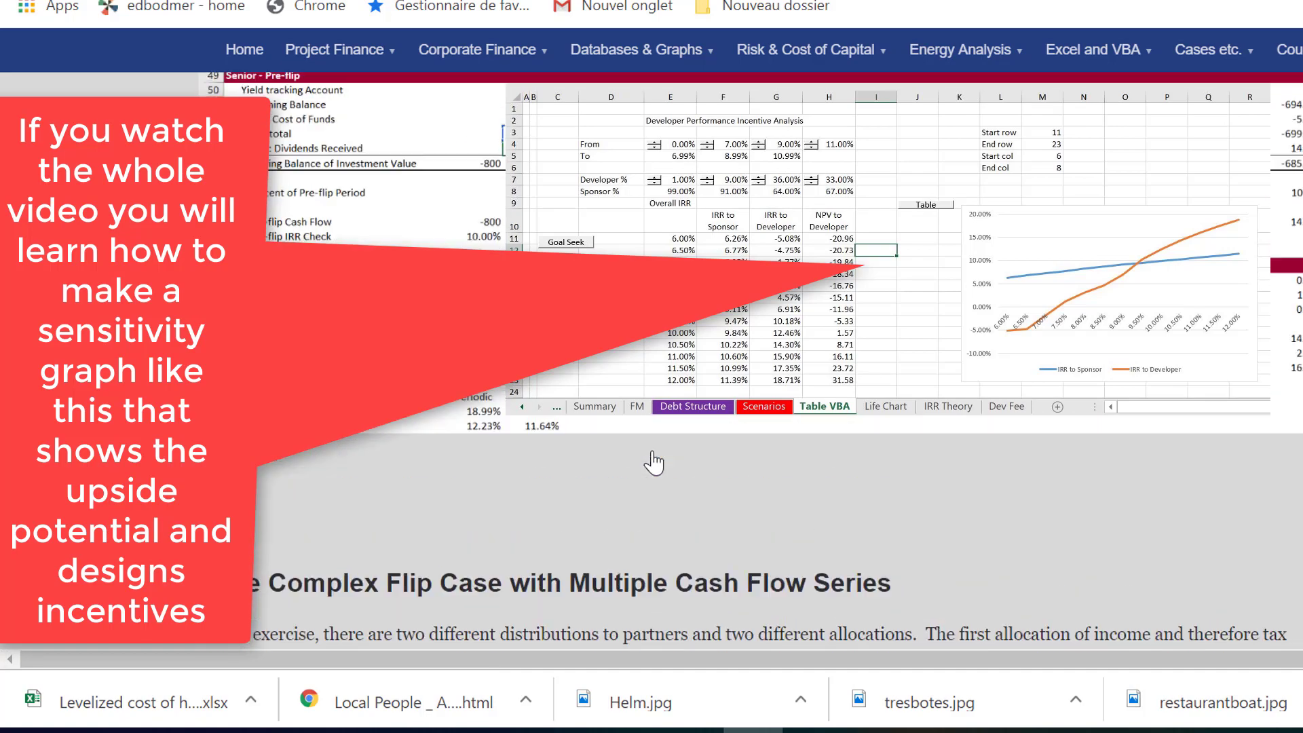
scroll(654, 463, up, 20)
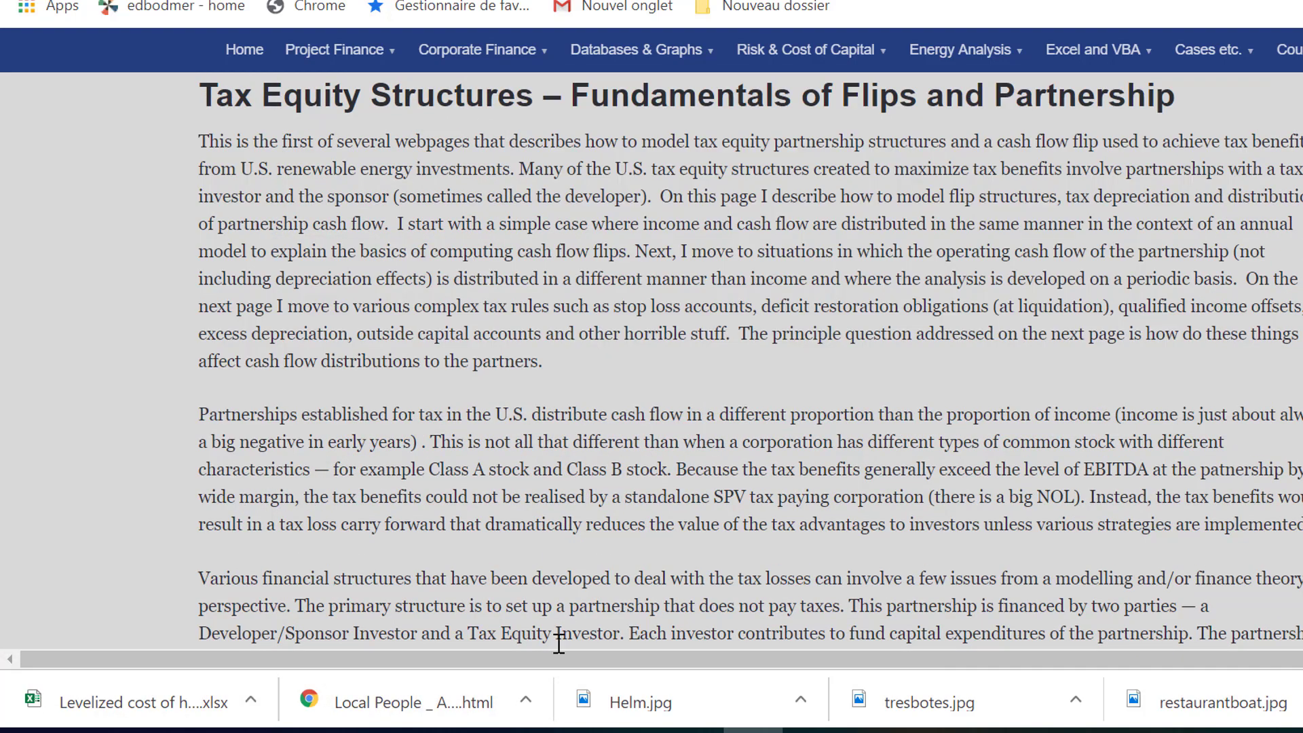
Switch back to the Tuesday BM trainning Day 3 workbook in Excel and go past the Summary sheet to the FM sheet
mouse_move(570, 731)
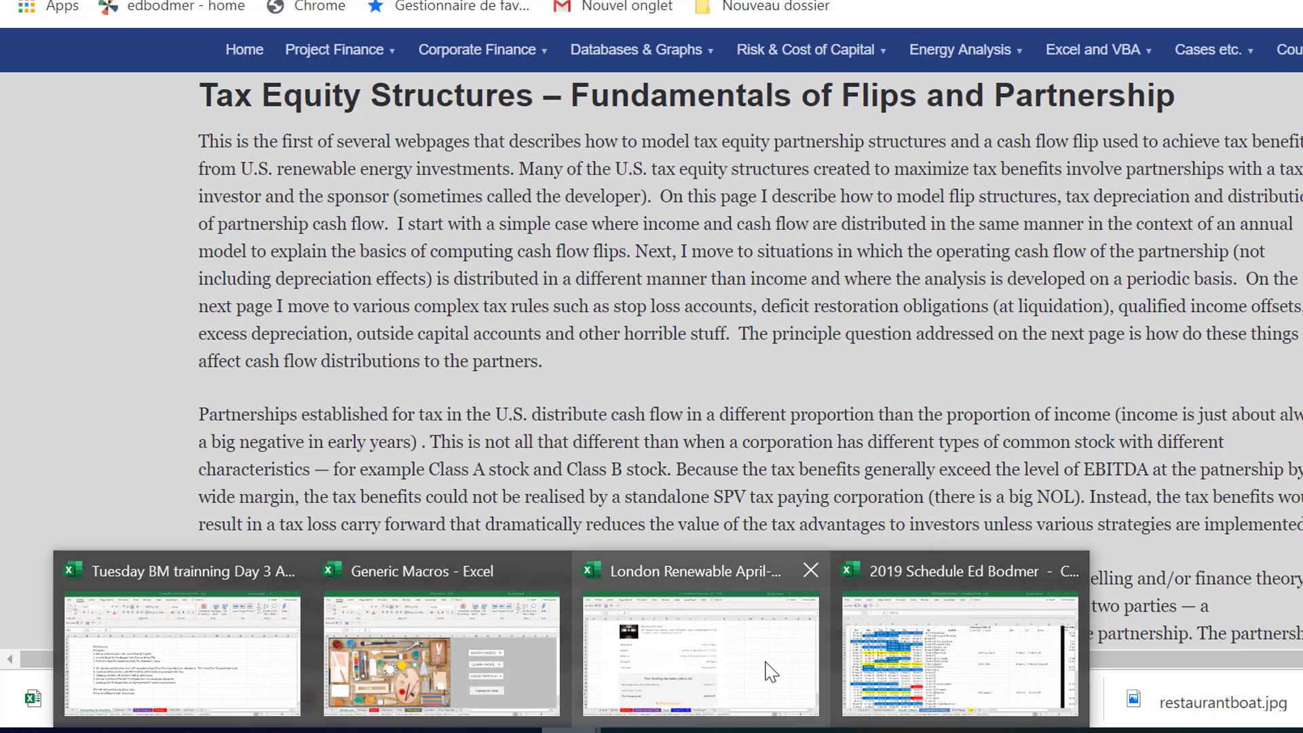
click(247, 689)
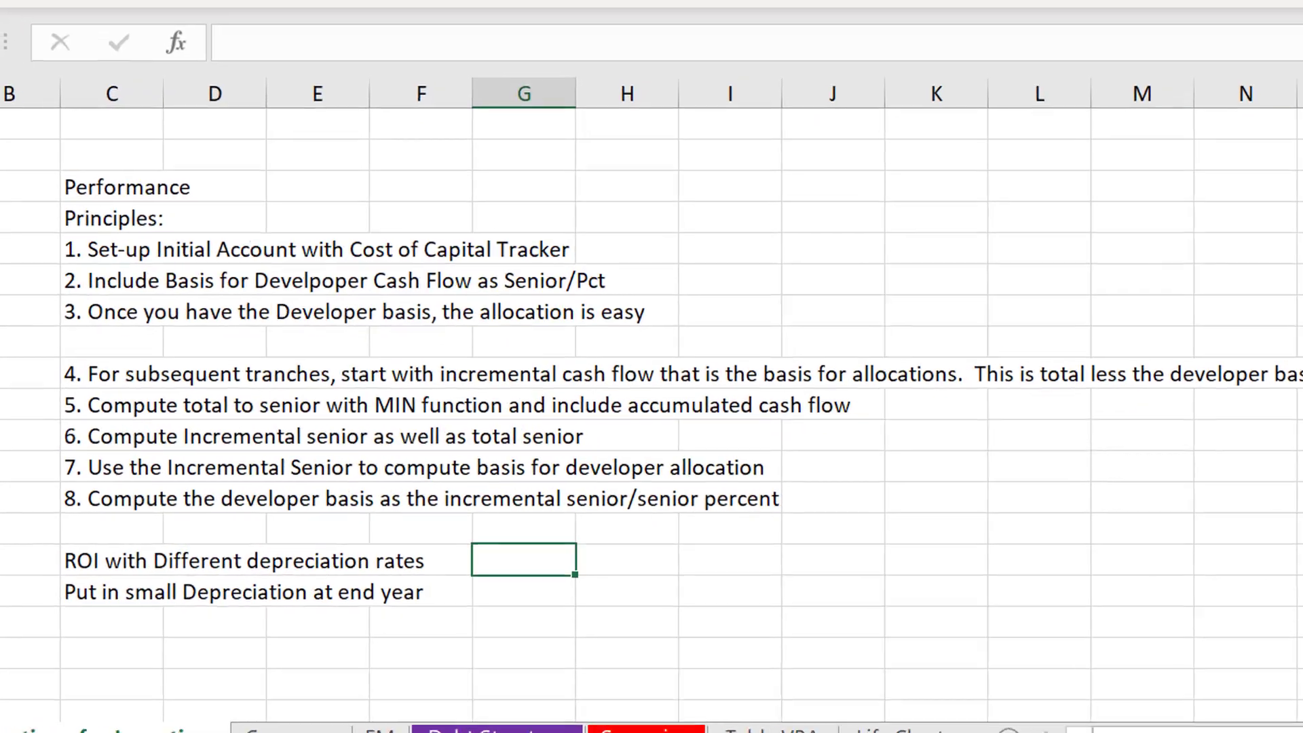
key(ctrl+Page_Down)
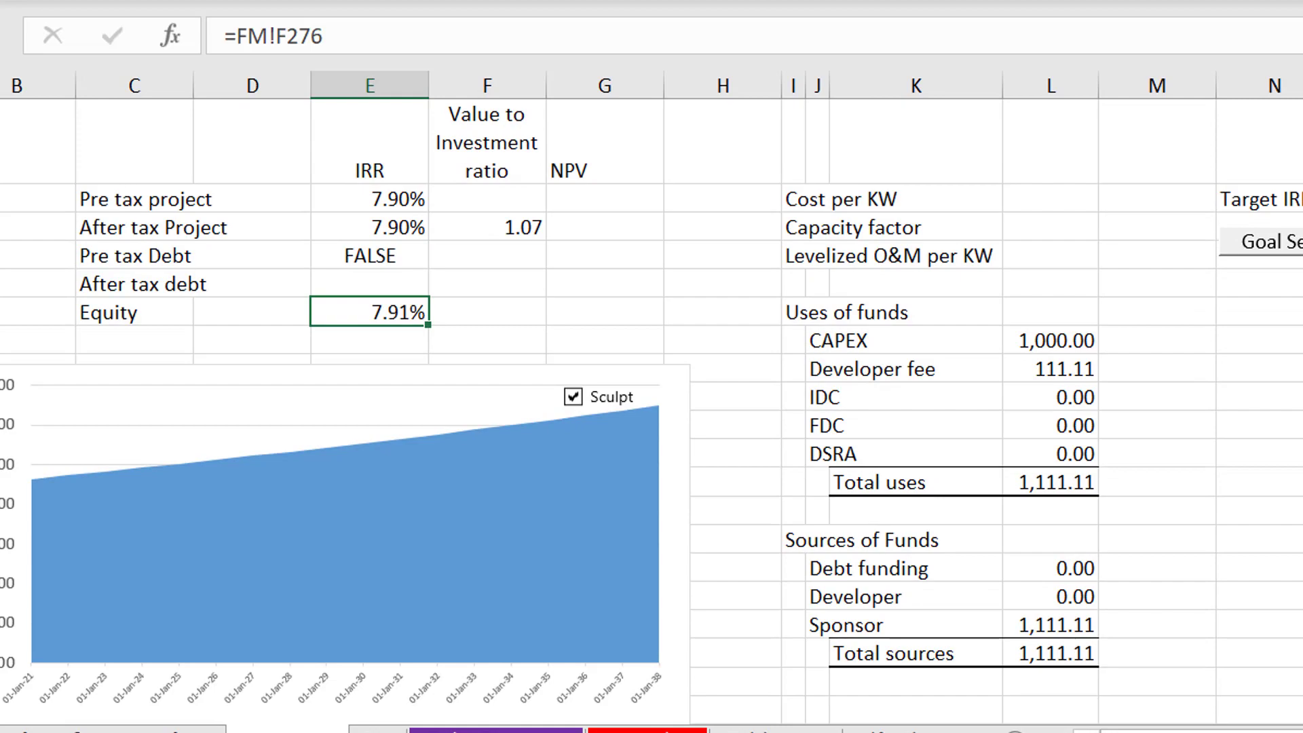
key(Page_Down)
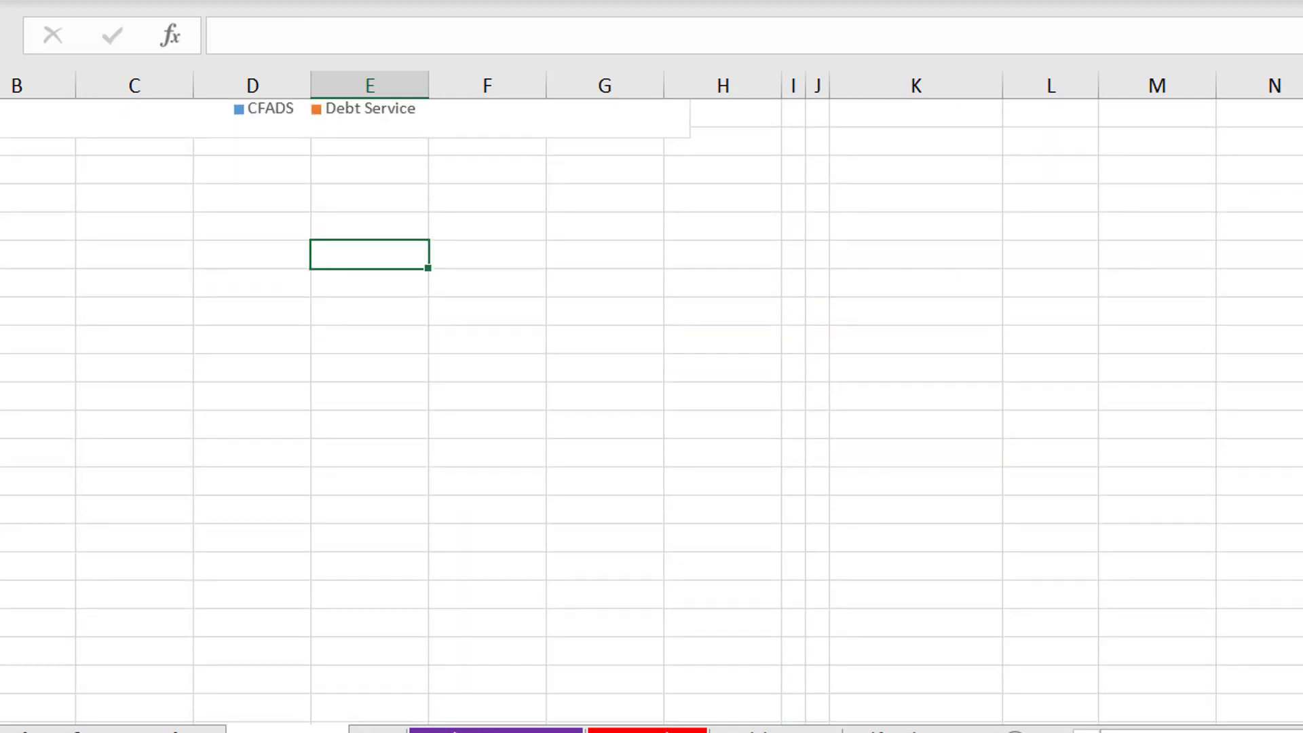
key(ctrl+Page_Down)
Look over the financing, re-financing and operational assumptions in the input section of the FM sheet
key(Page_Up)
key(Page_Up)
key(Page_Up)
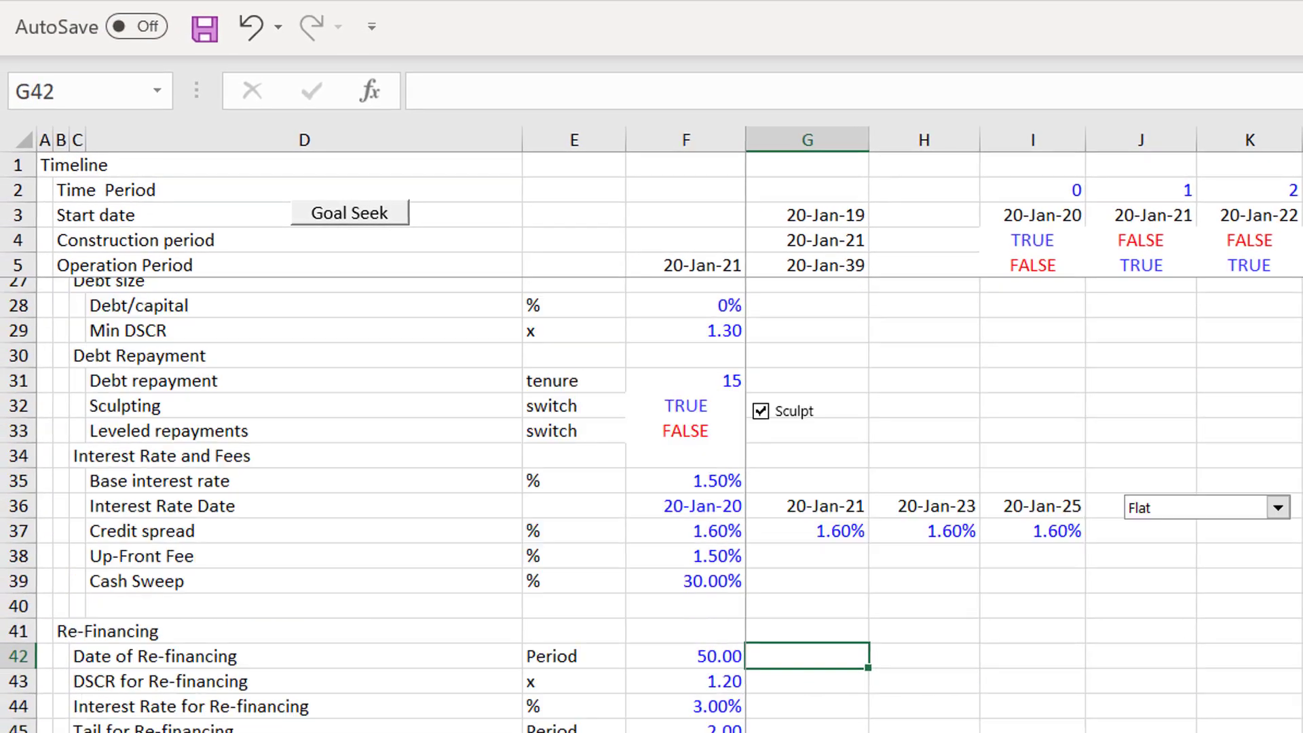
key(Page_Up)
key(Page_Down)
key(Left)
key(Left)
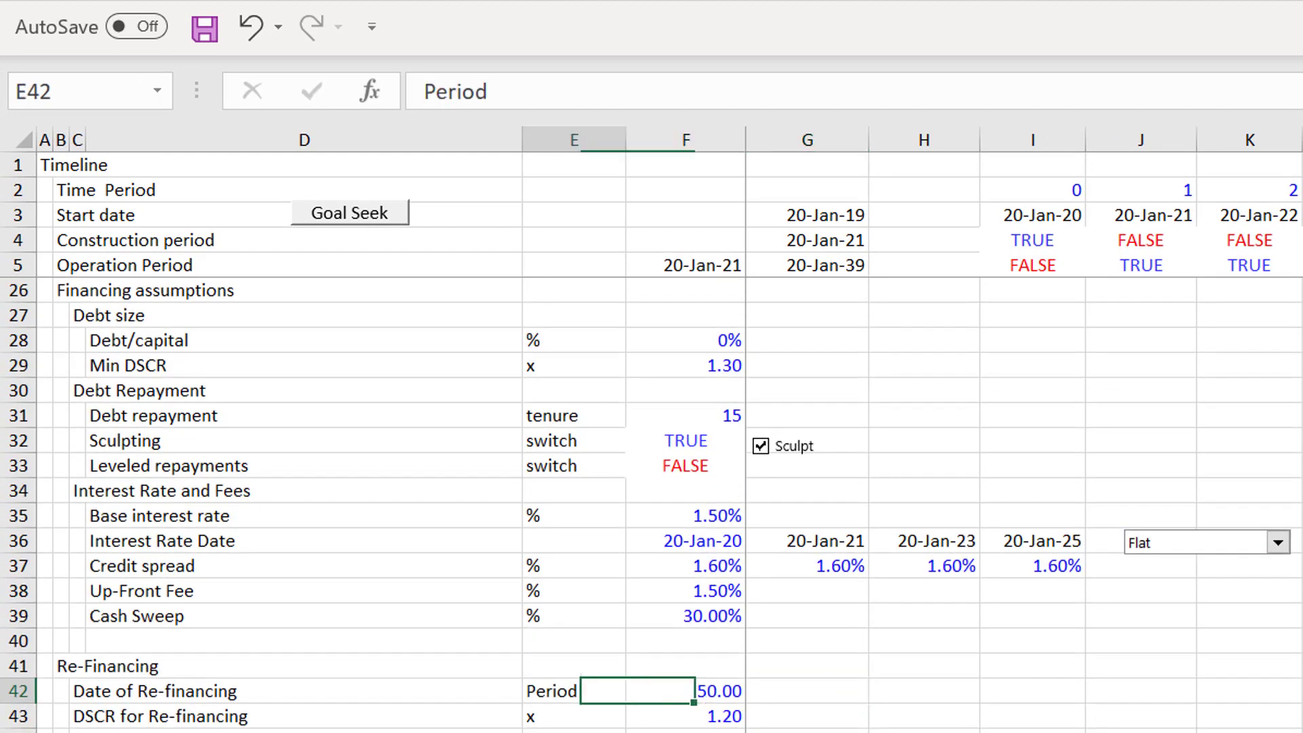
key(Left)
key(Up)
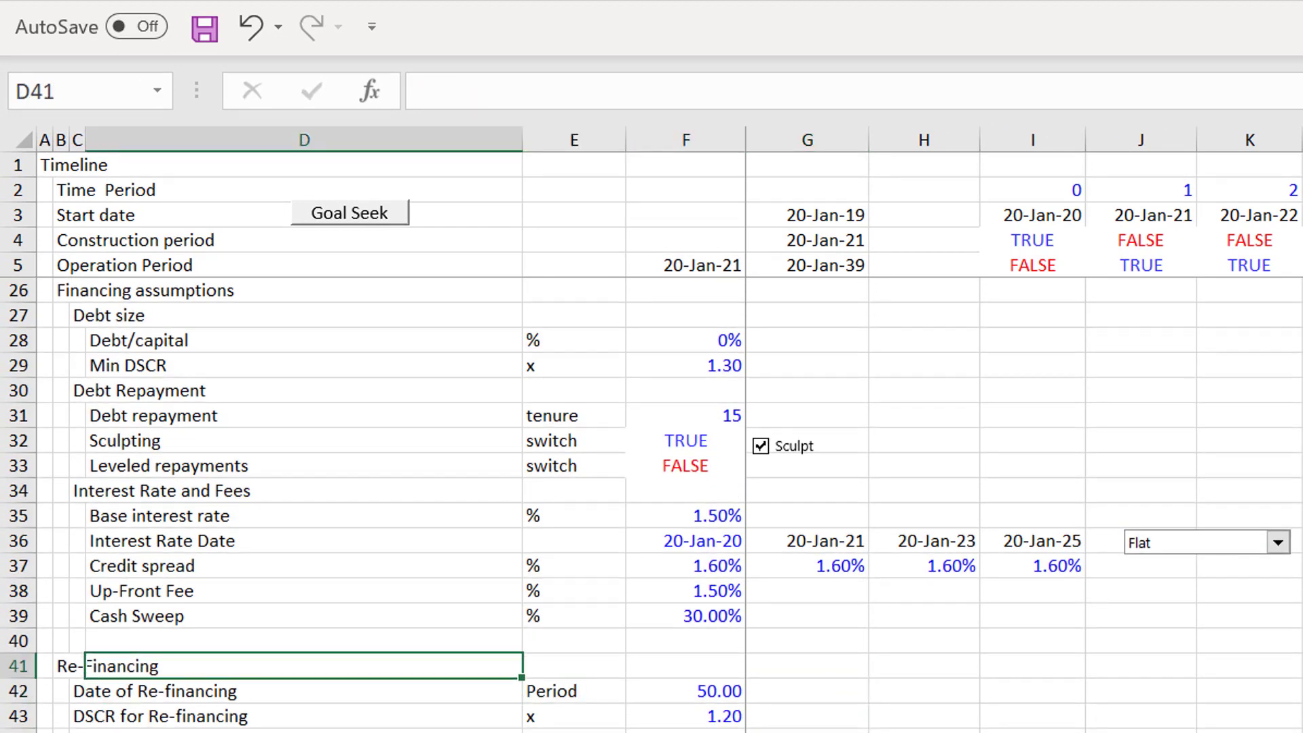
key(Page_Down)
key(Page_Up)
key(Page_Up)
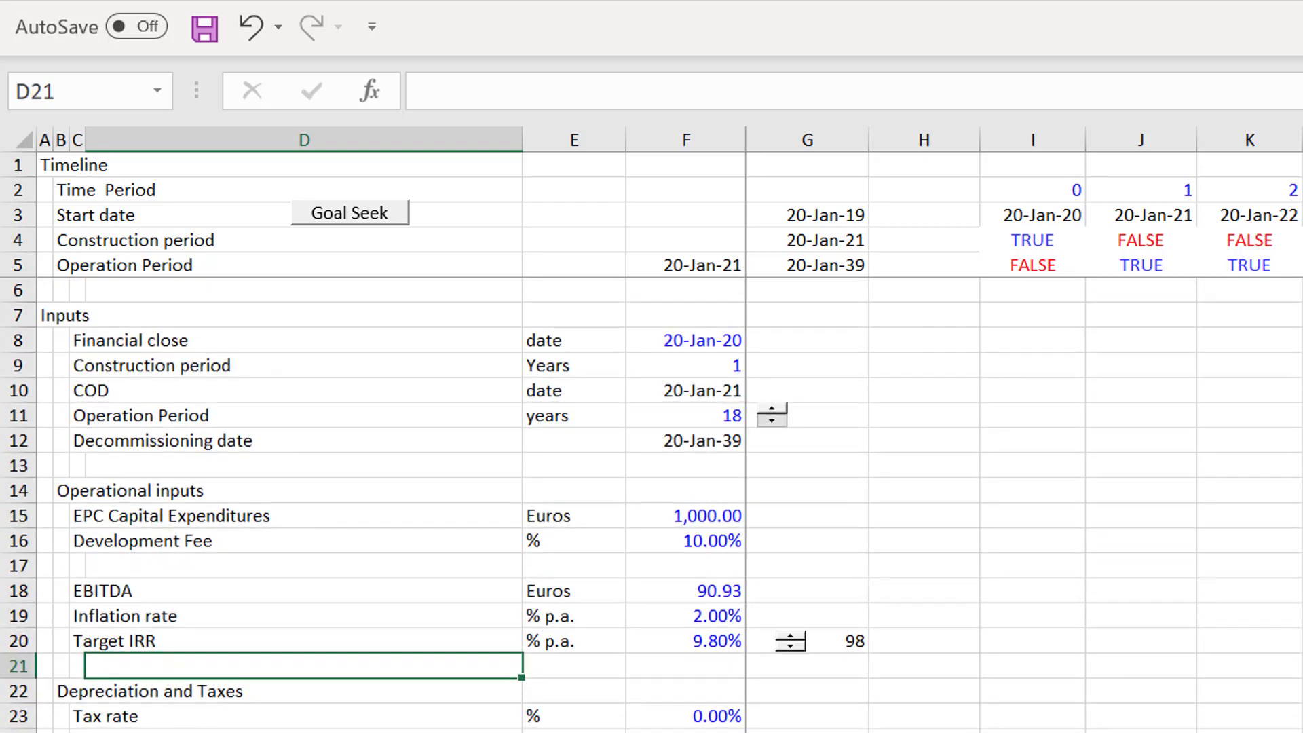
Examine the timing inputs on the FM sheet, from financial close and construction period to the decommissioning date
key(Up)
key(Up)
key(Up)
key(Up)
key(Up)
key(Up)
key(Up)
key(Up)
key(Up)
key(Up)
key(Up)
key(Up)
key(Right)
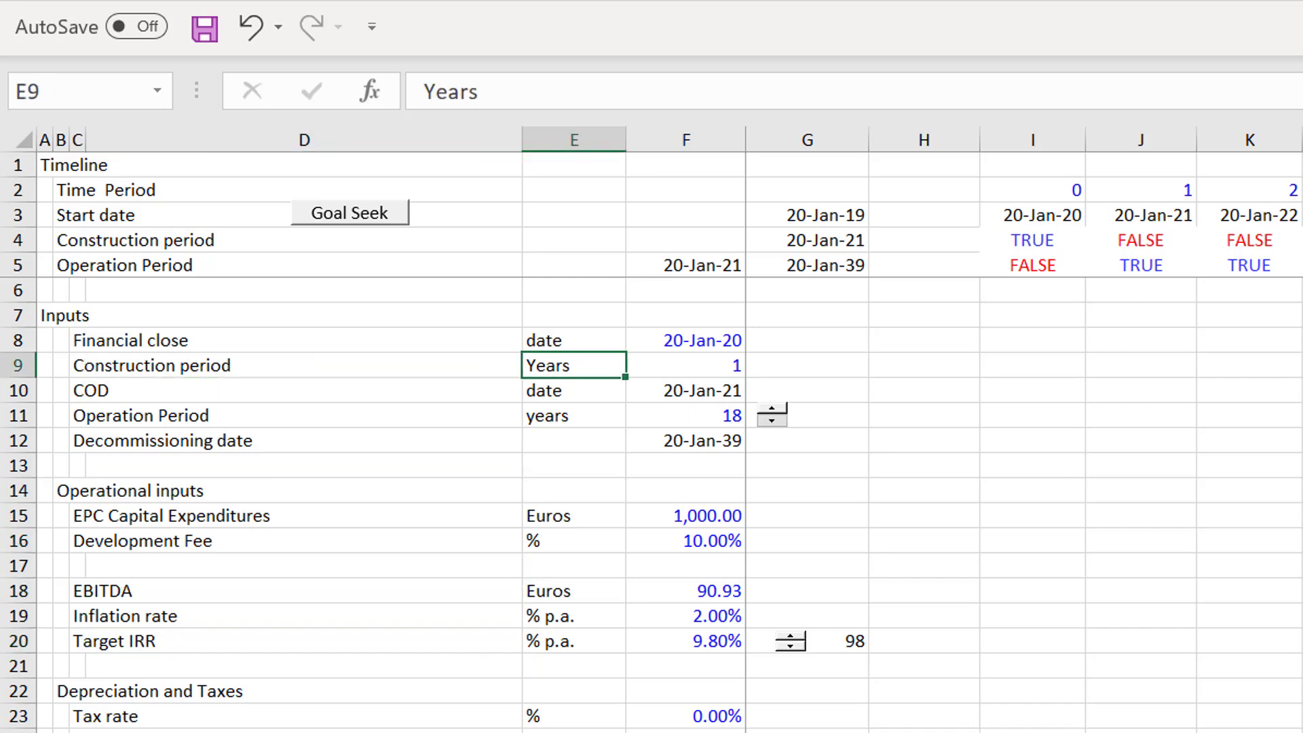
key(Right)
key(Up)
key(Down)
key(Down)
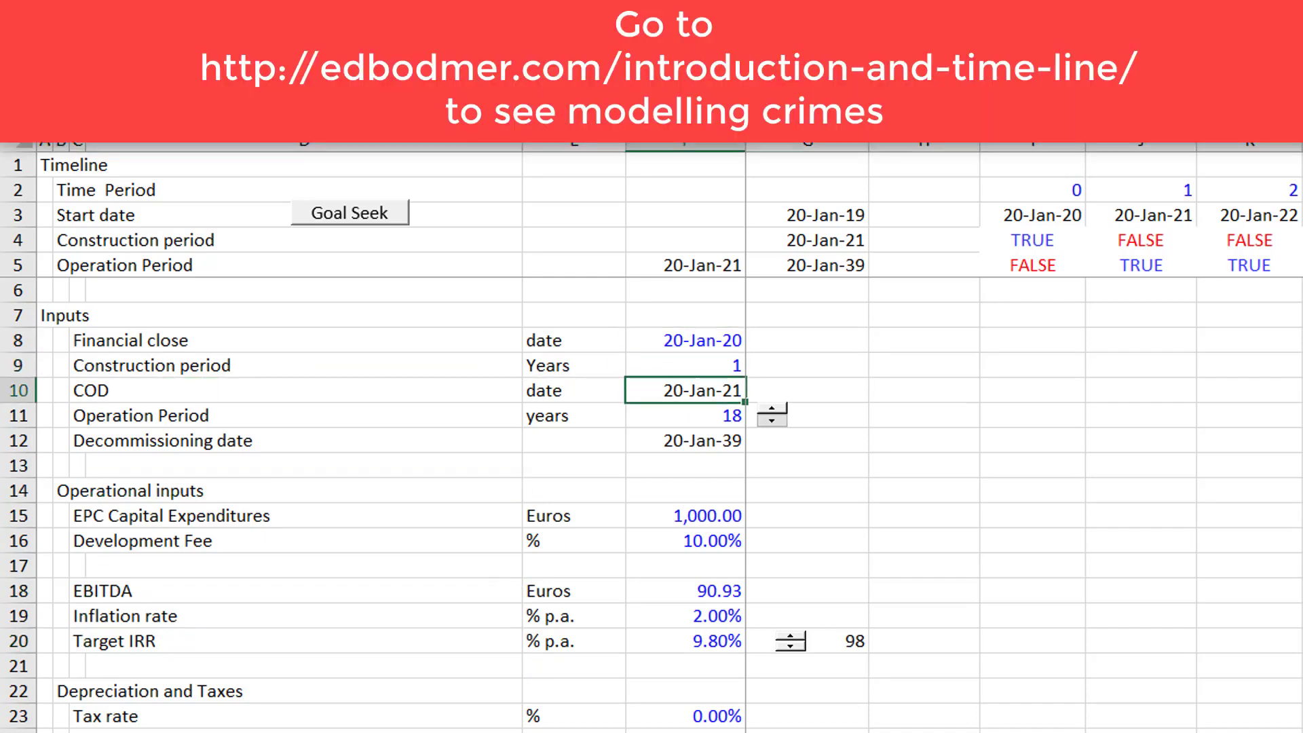
key(Down)
key(Down)
key(Down)
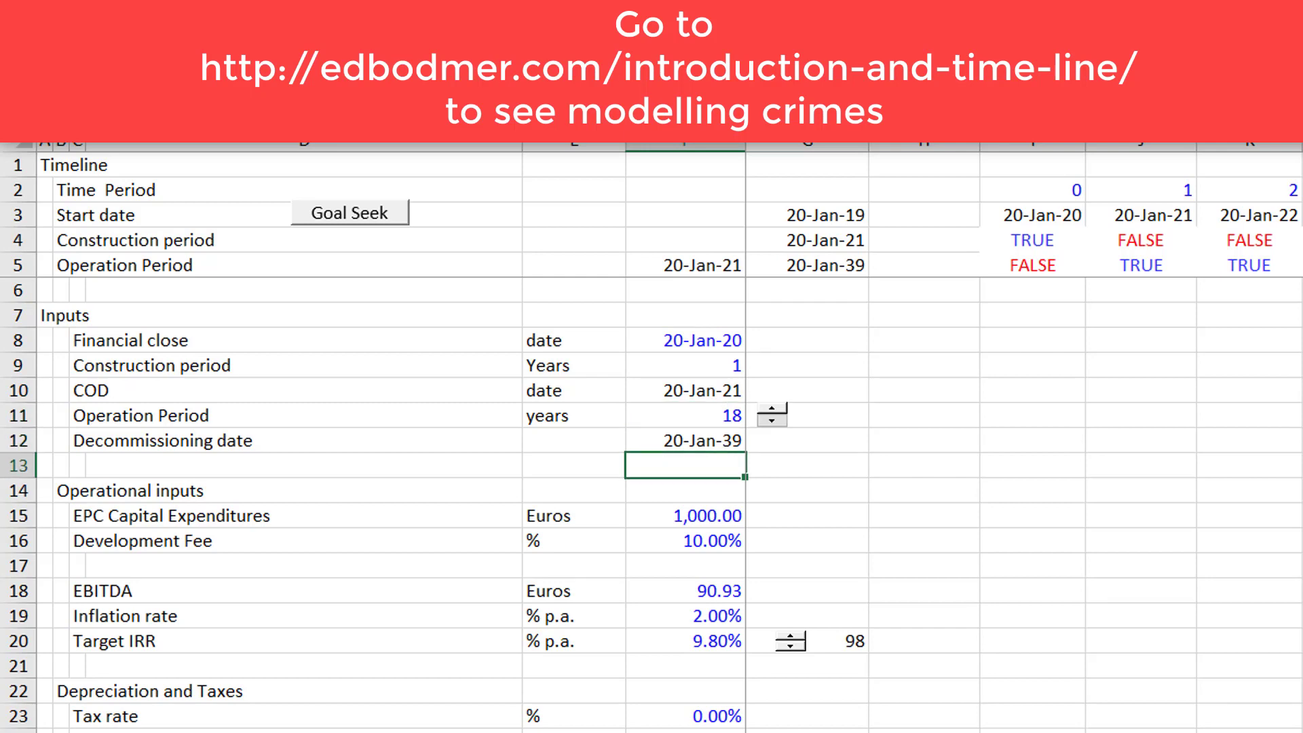
Review the FM sheet from the debt assumptions down to the pre-tax cash flow and return to the first inputs
key(Page_Down)
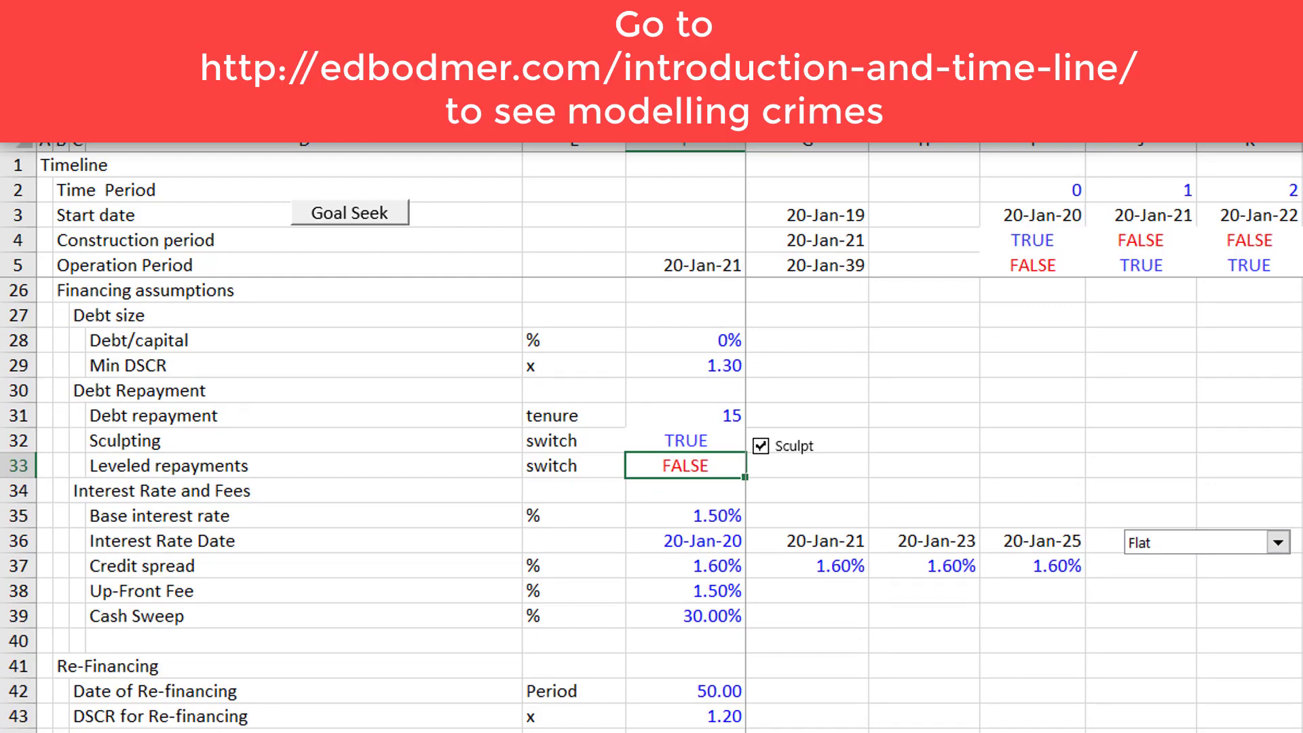
key(Page_Up)
key(Page_Down)
key(Page_Down)
key(Page_Down)
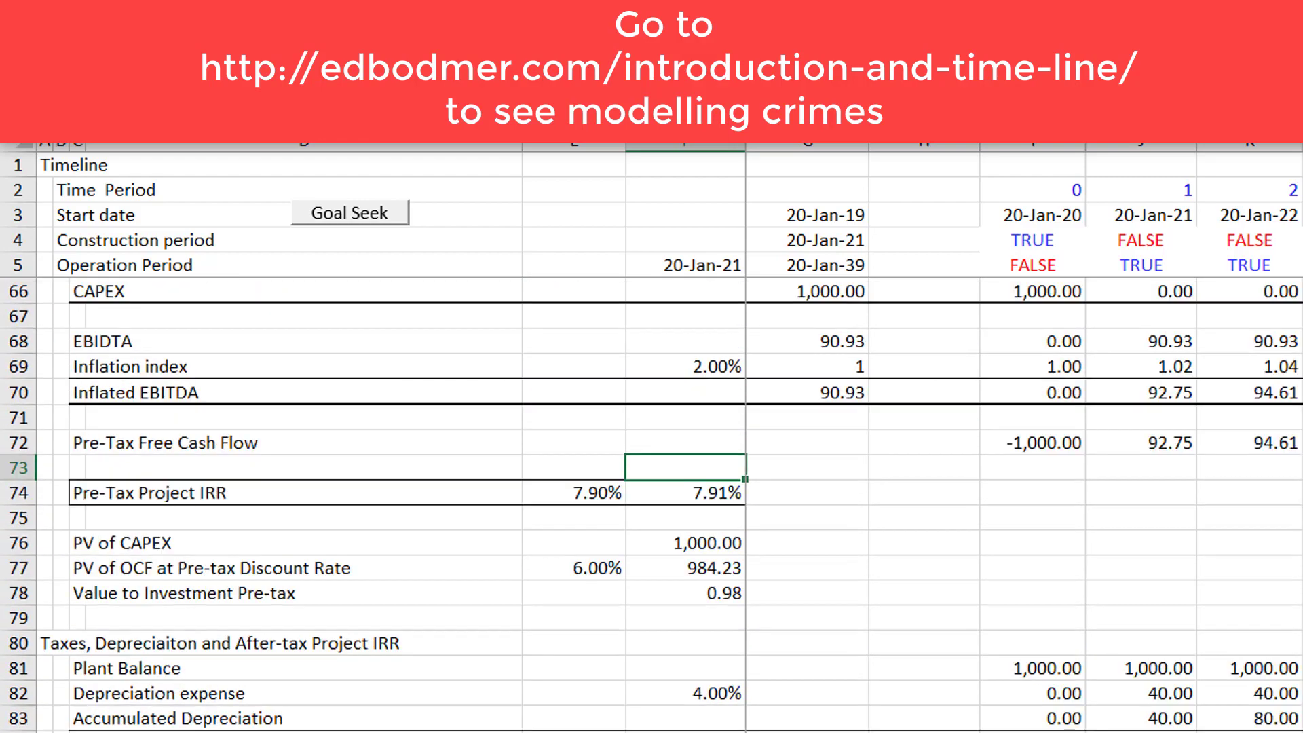
key(Page_Up)
key(Page_Up)
key(Page_Up)
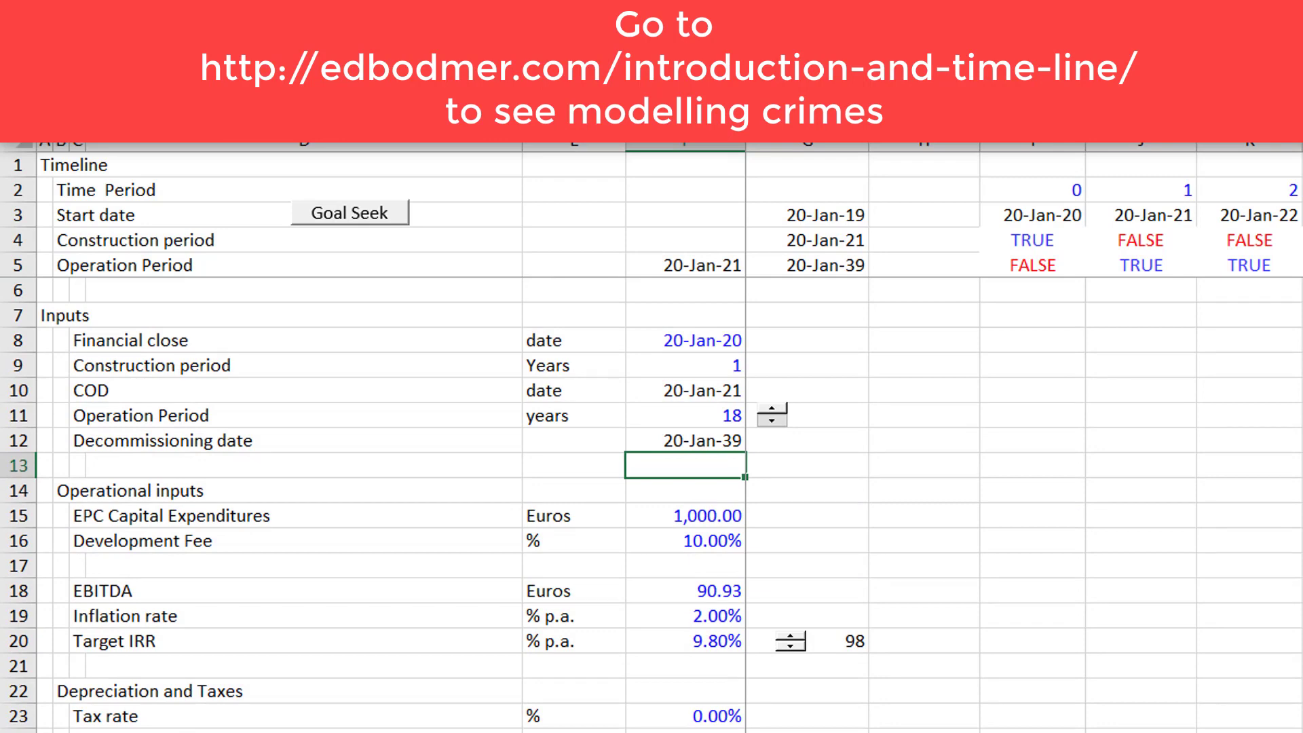
Colour the FM sheet with the colouring options macro, using Input Colour Option 1 for the inputs
key(ctrl+alt+c)
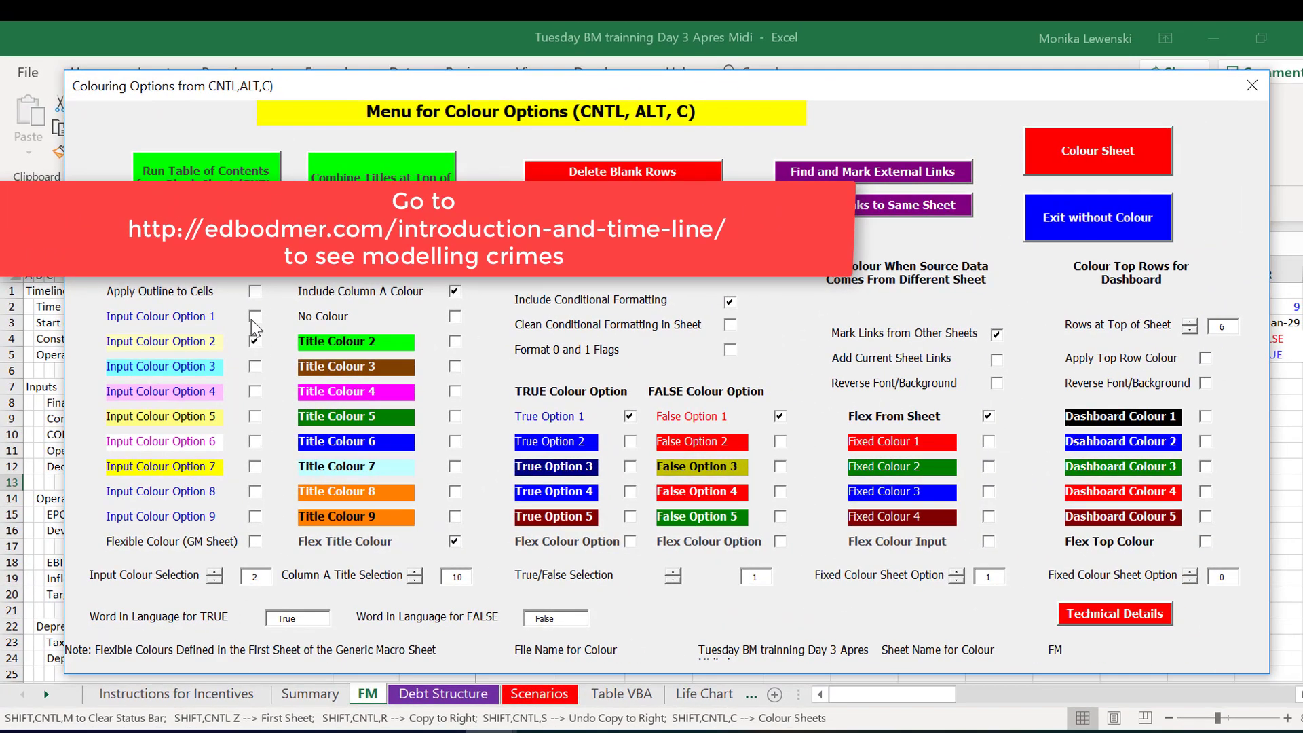
click(254, 316)
click(1146, 153)
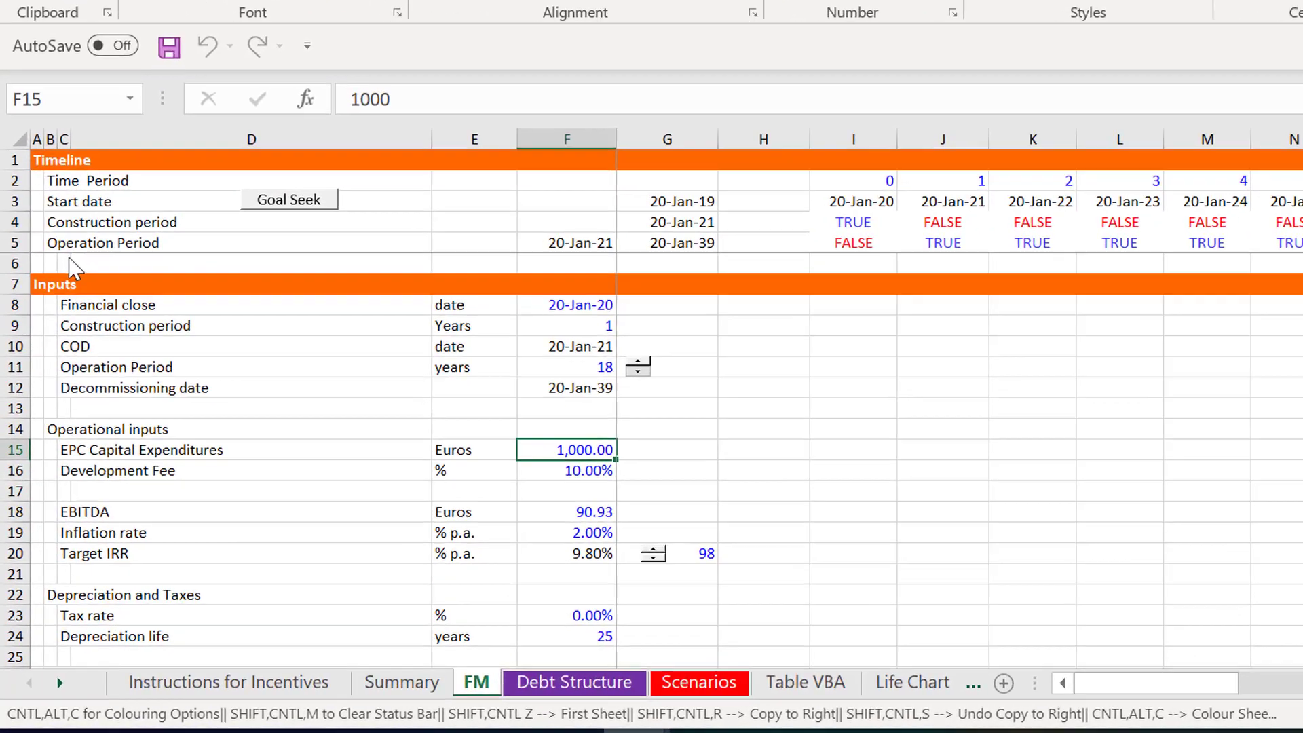
Check the colouring of inputs, linked cells and section titles down to the after-tax project section of the FM sheet
key(Page_Down)
key(Page_Down)
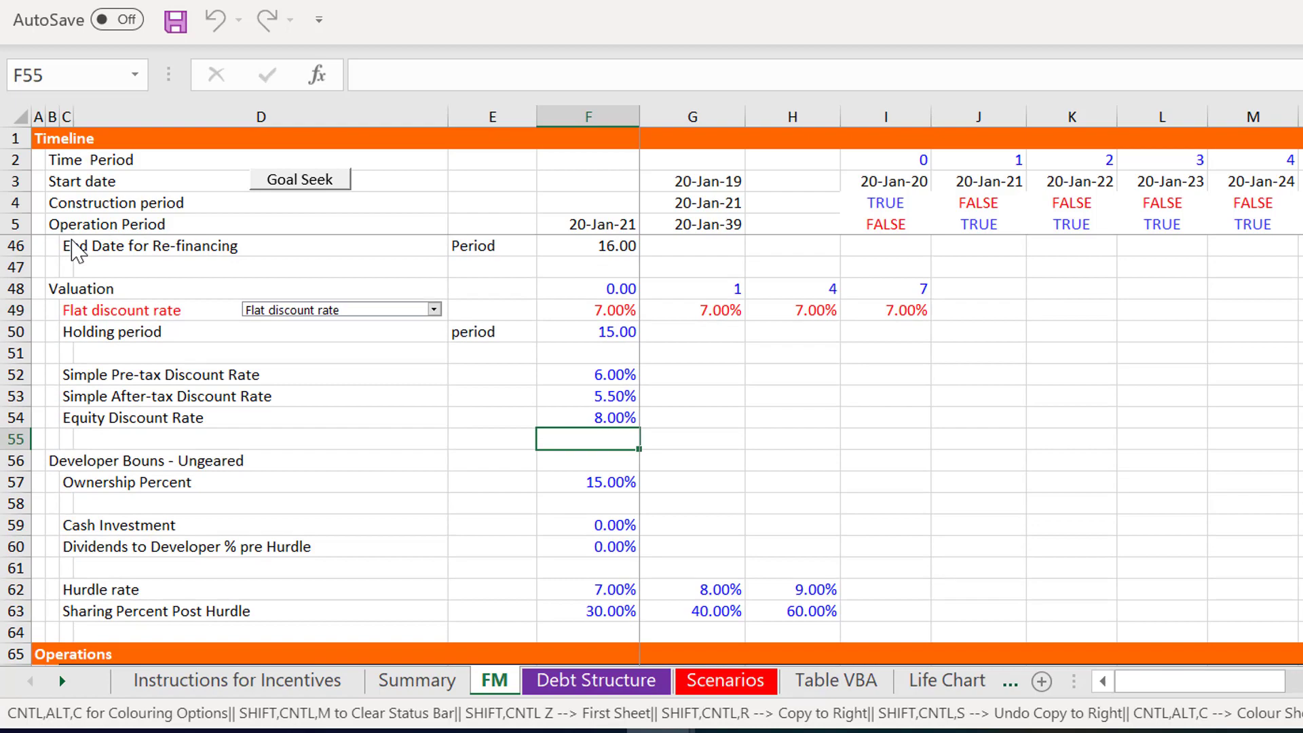
key(Page_Up)
key(Page_Up)
key(Page_Down)
key(Page_Down)
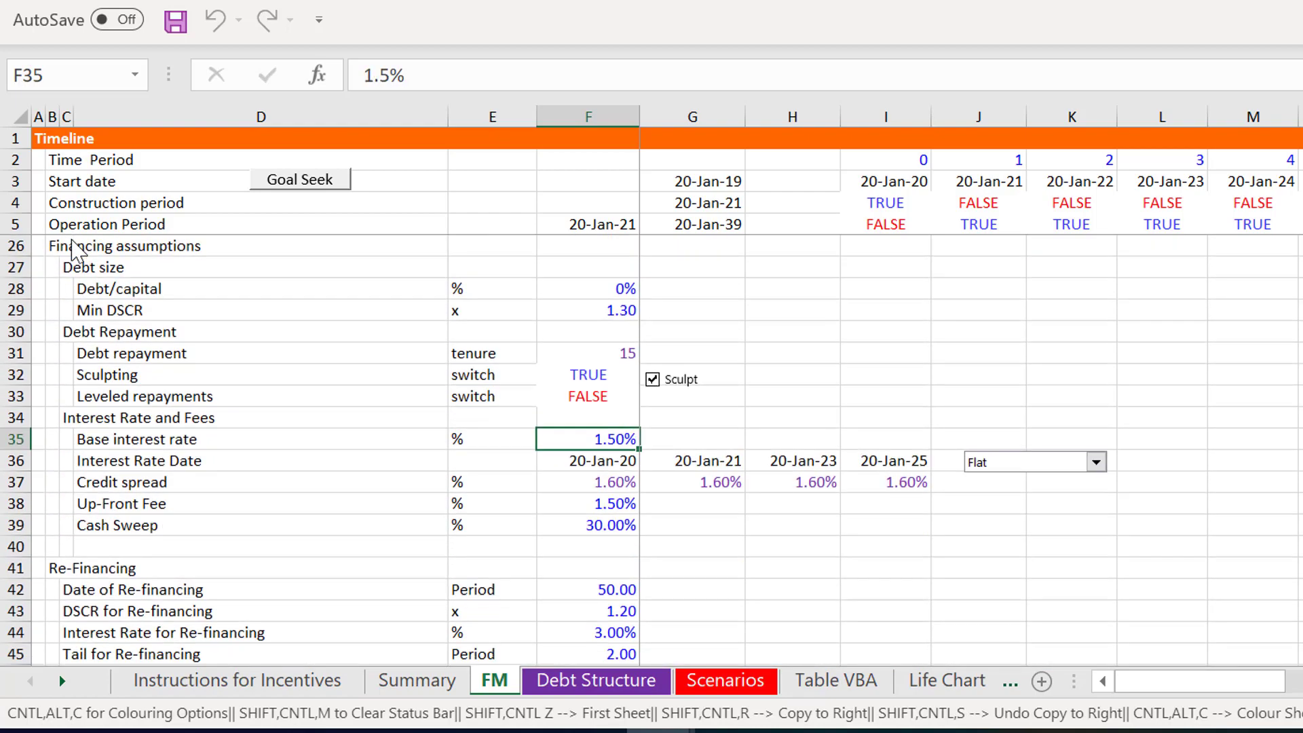
key(Page_Down)
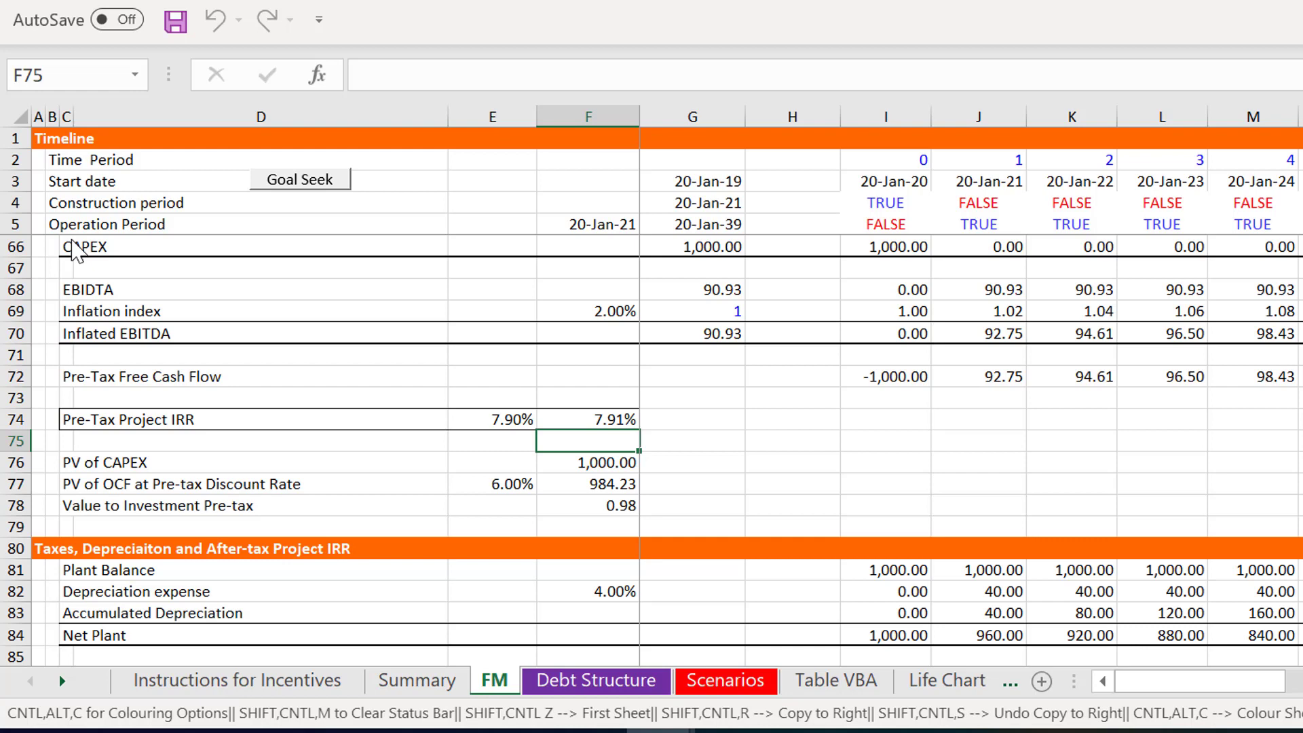
key(Page_Up)
key(Page_Up)
key(Page_Up)
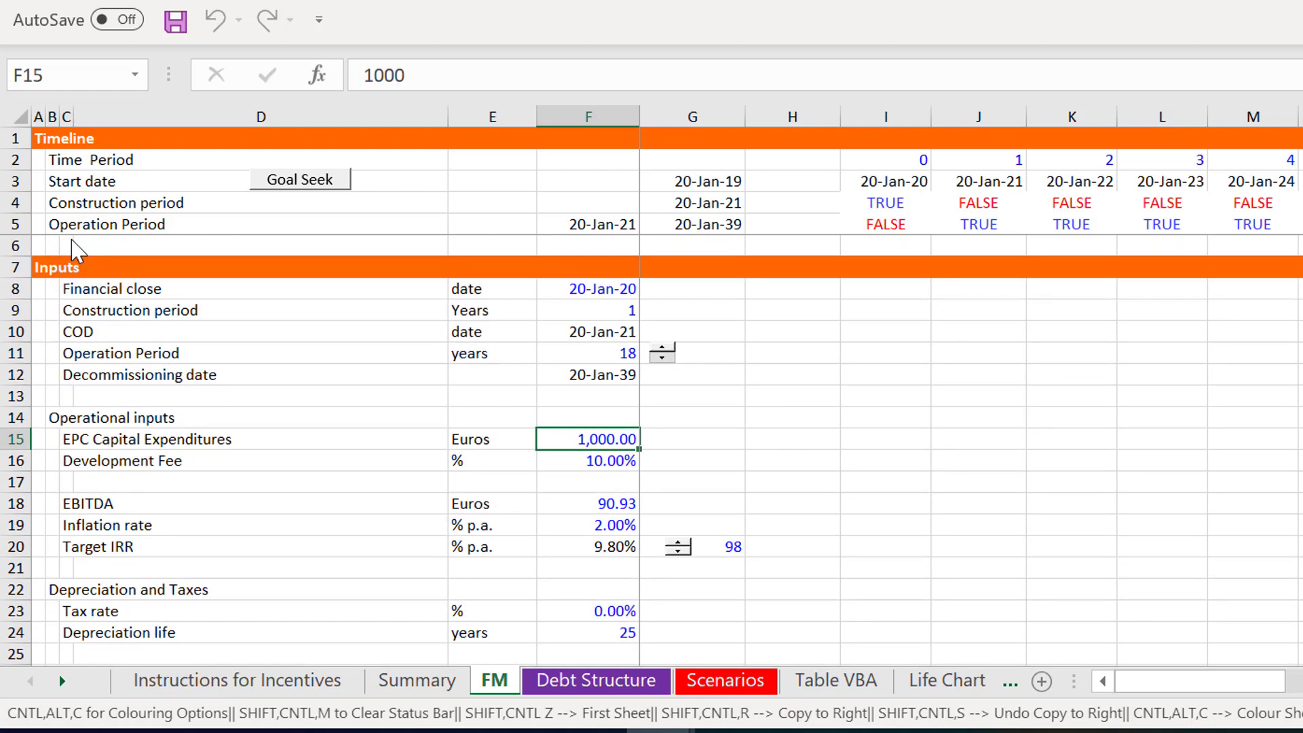
Review the FM sheet inputs from the operational and financing assumptions through re-financing, valuation and discount rates to the ownership percent
key(Down)
key(Down)
key(Page_Down)
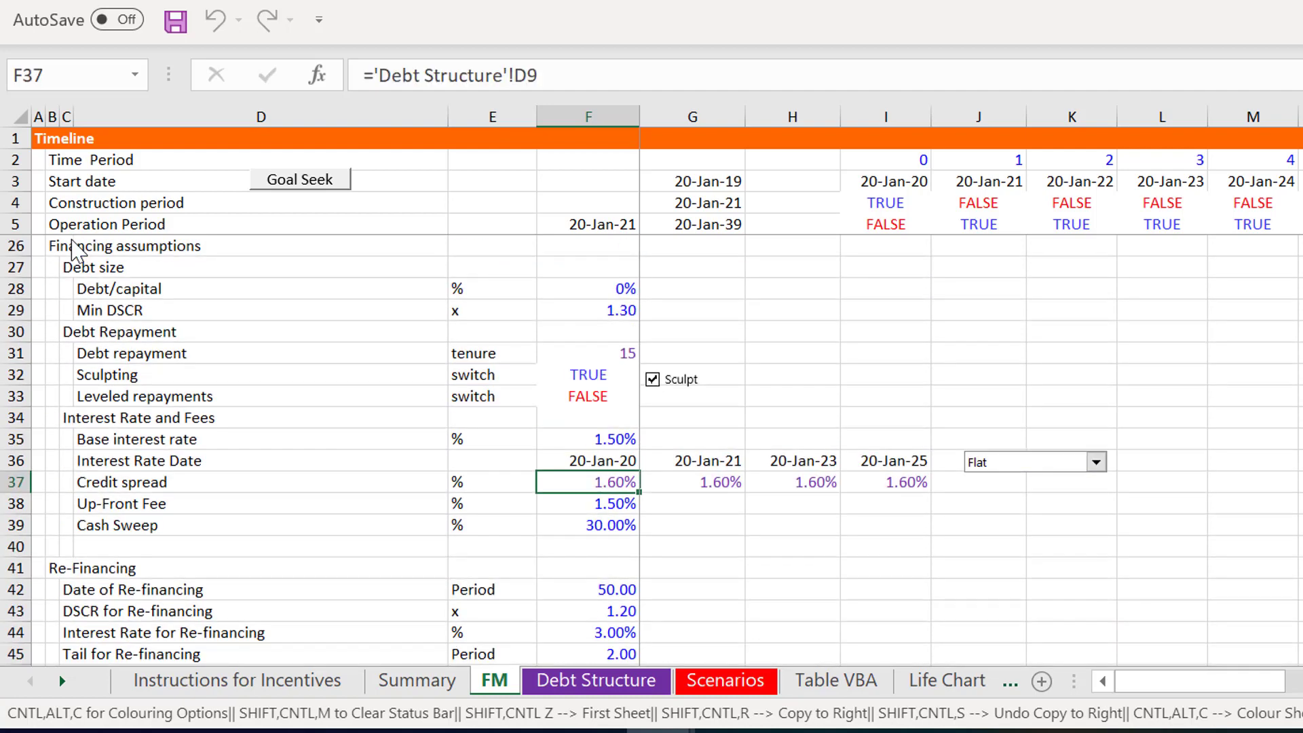
key(Down)
key(Down)
key(Down)
key(Down)
key(Down)
key(Down)
key(Down)
key(Down)
key(Down)
key(Down)
key(Down)
key(Down)
key(Down)
key(Down)
key(Down)
key(Down)
key(Down)
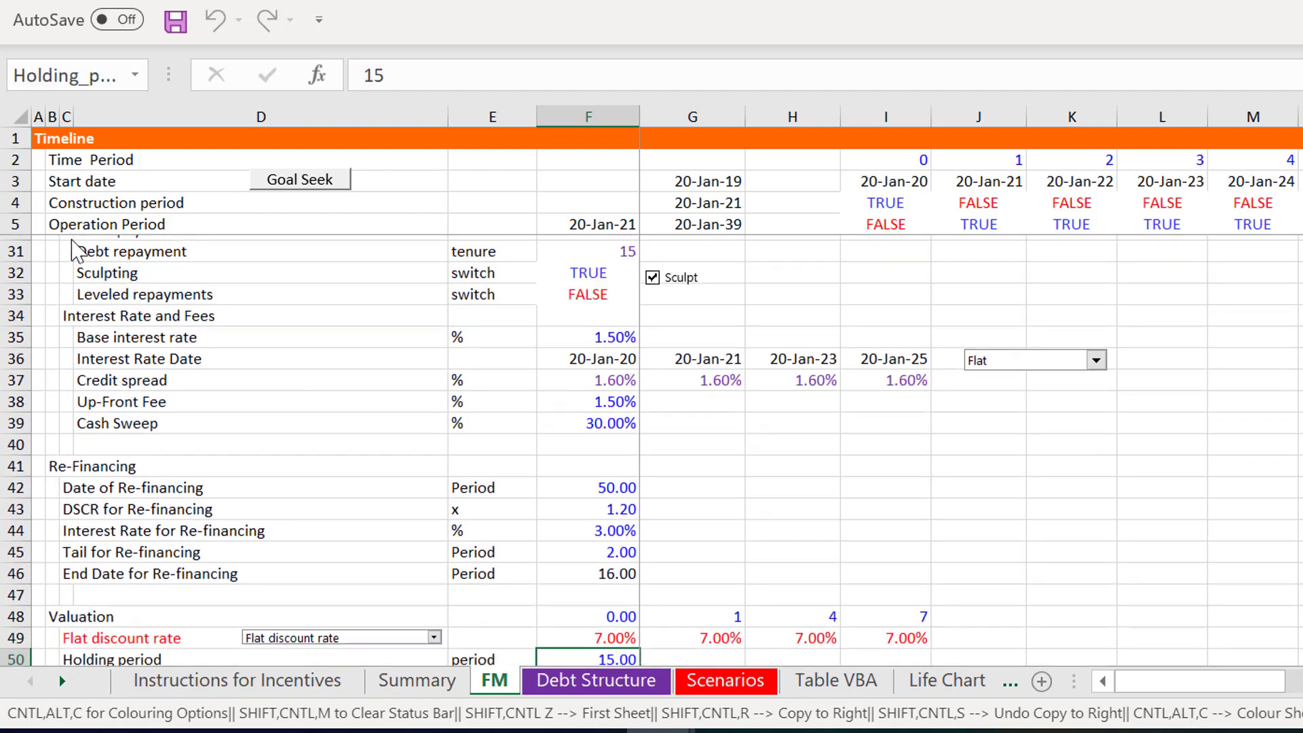
key(Down)
key(Down)
key(Down)
key(Down)
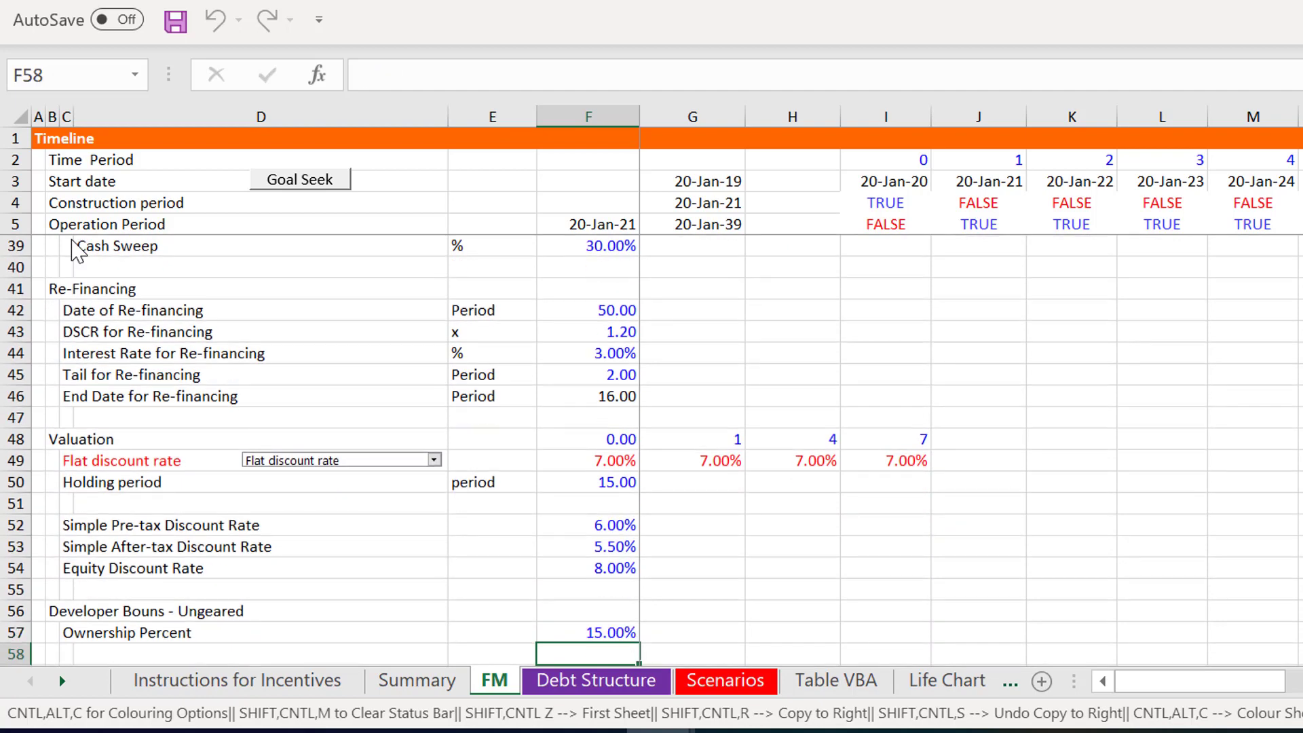
Examine the ungeared developer bonus inputs, including cash investment, pre-hurdle dividends, hurdle rates and sharing percentages
key(Down)
key(Down)
key(Down)
key(Down)
key(Down)
key(Down)
key(Down)
key(Down)
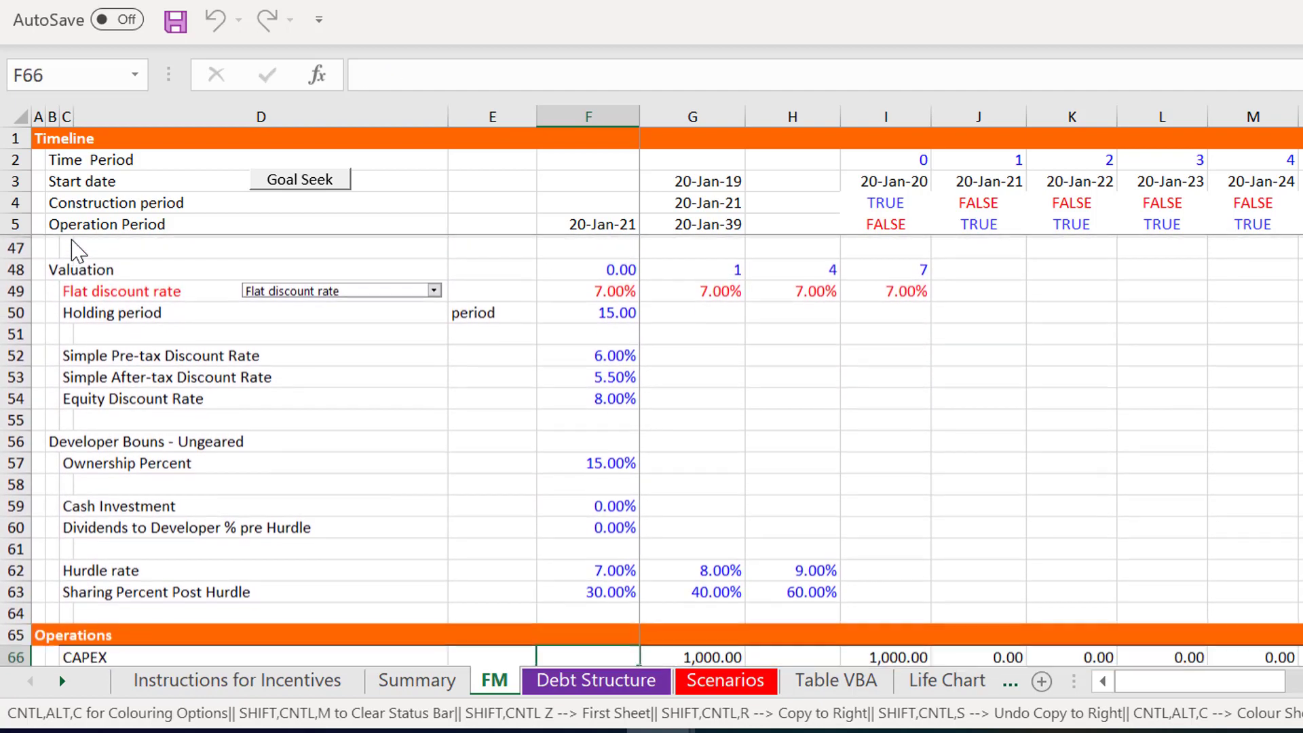
key(Down)
Change the hurdle rate label in C62 to "Hurdle rate for Sponsor"
key(Up)
key(Up)
key(Up)
key(Up)
key(Up)
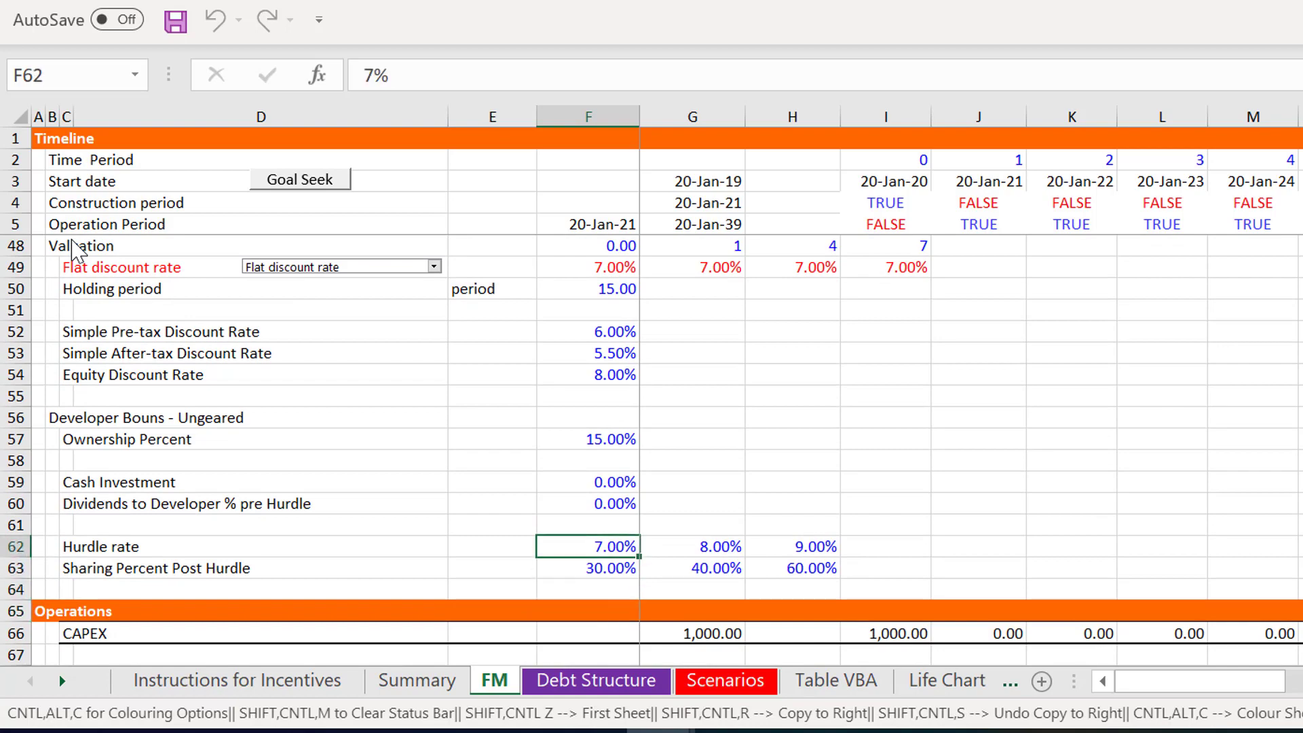
key(Left)
key(Left)
key(Left)
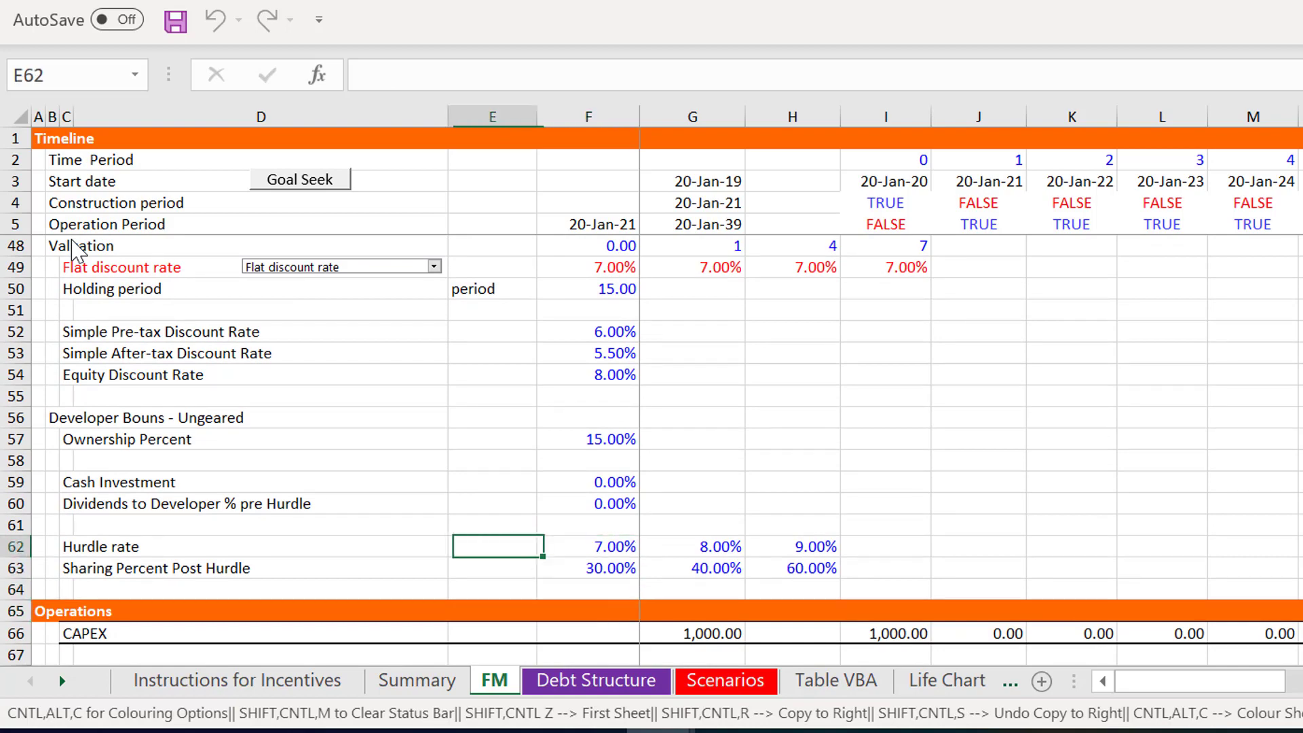
key(F2)
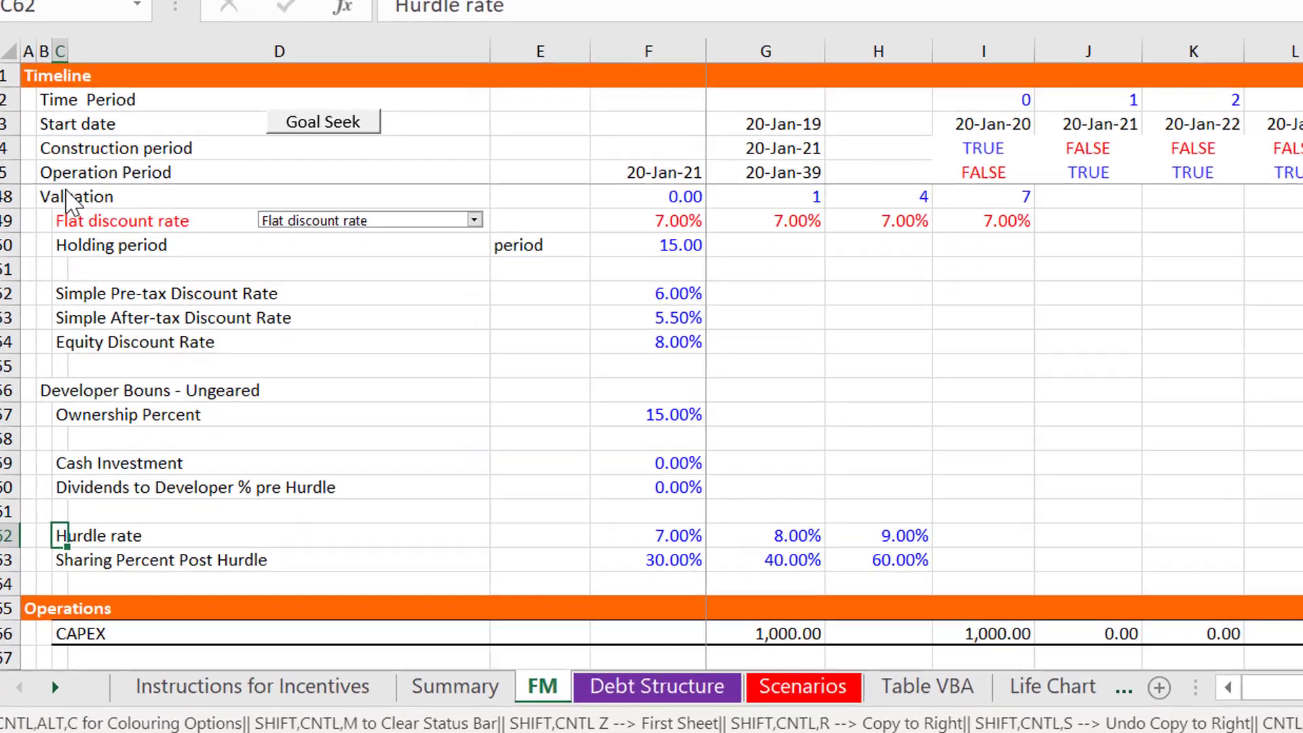
text(do)
key(BackSpace)
key(BackSpace)
key(BackSpace)
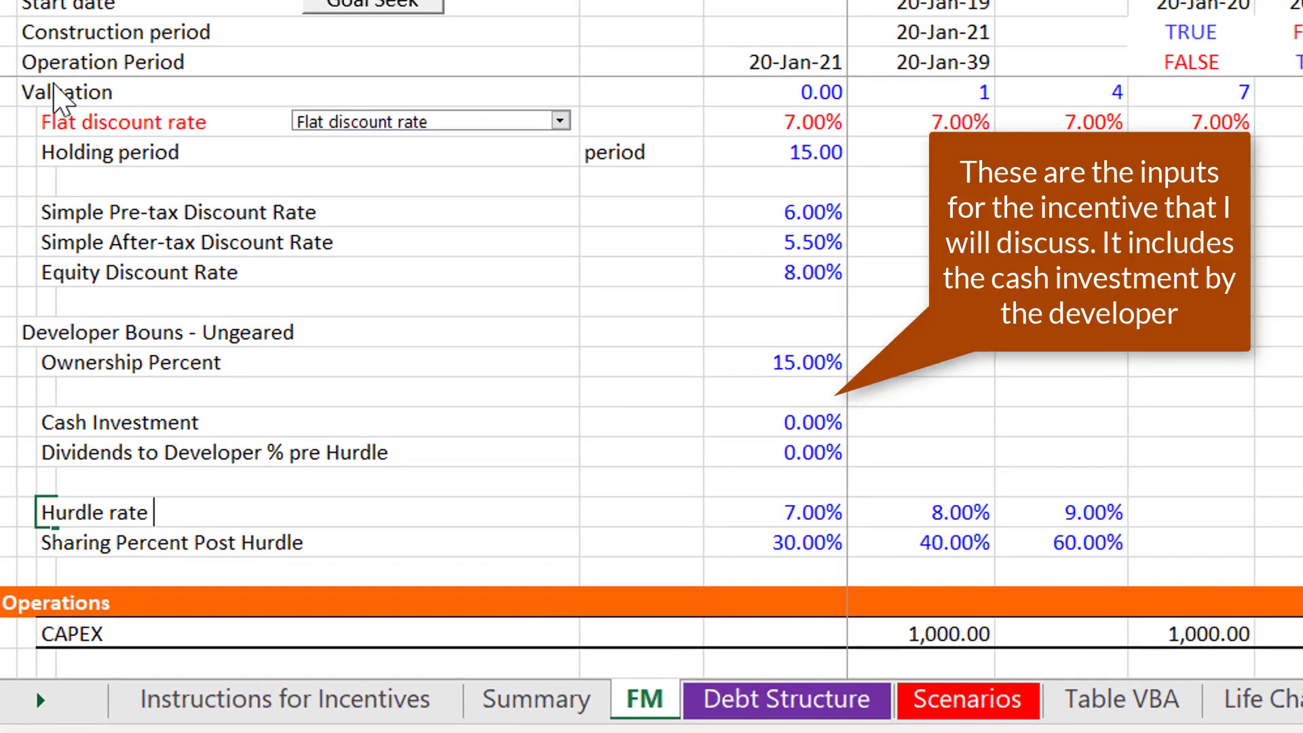
text(for Sponsor)
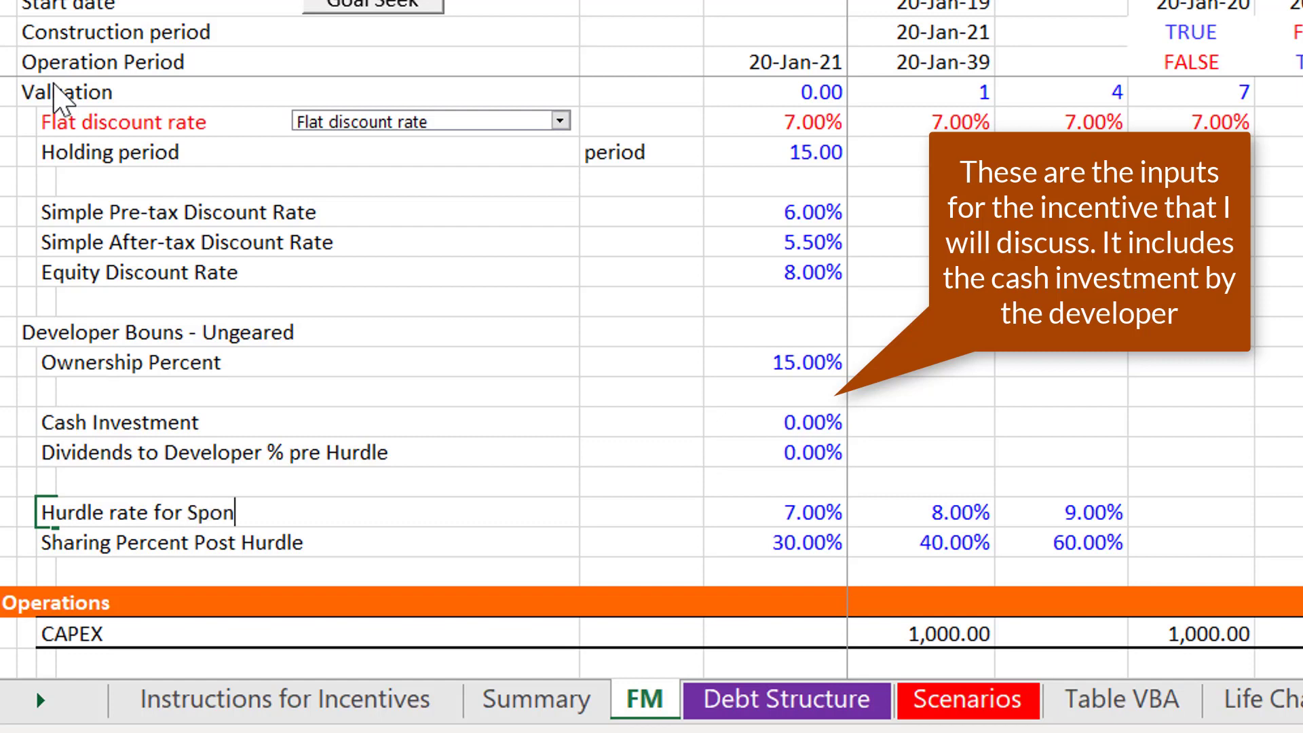
key(Return)
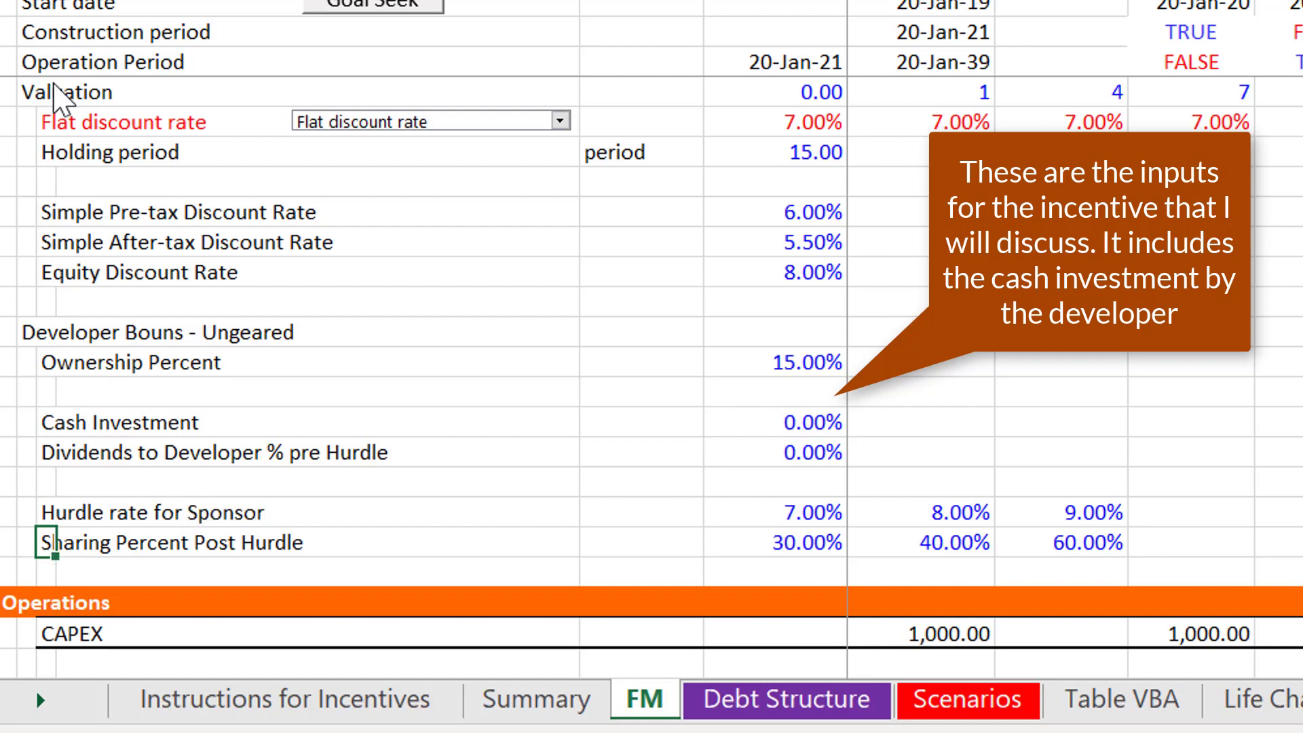
Enter a starting tier of 0% in E62 for the hurdle rate and 0% in E63 for the sharing percent
key(Right)
key(Right)
key(Up)
key(Left)
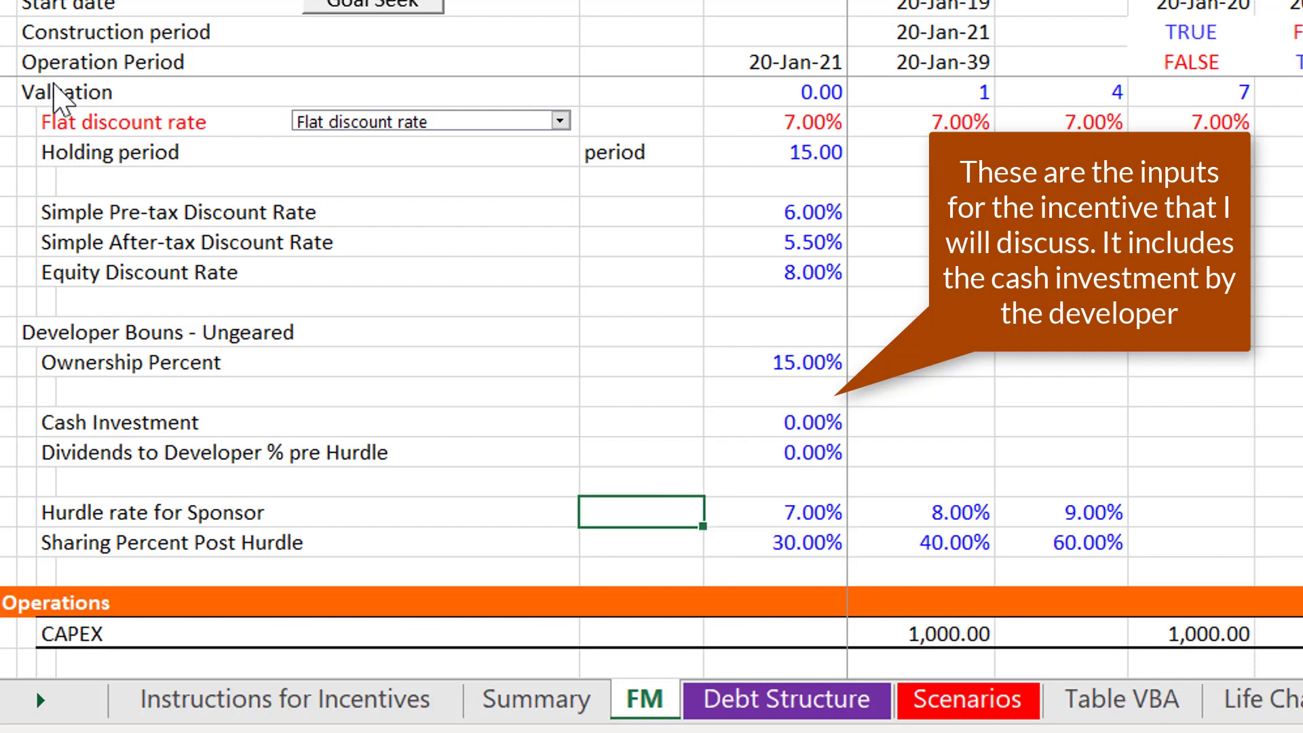
key(Left)
key(Right)
key(Right)
key(Left)
text(0%)
key(Return)
text(0%)
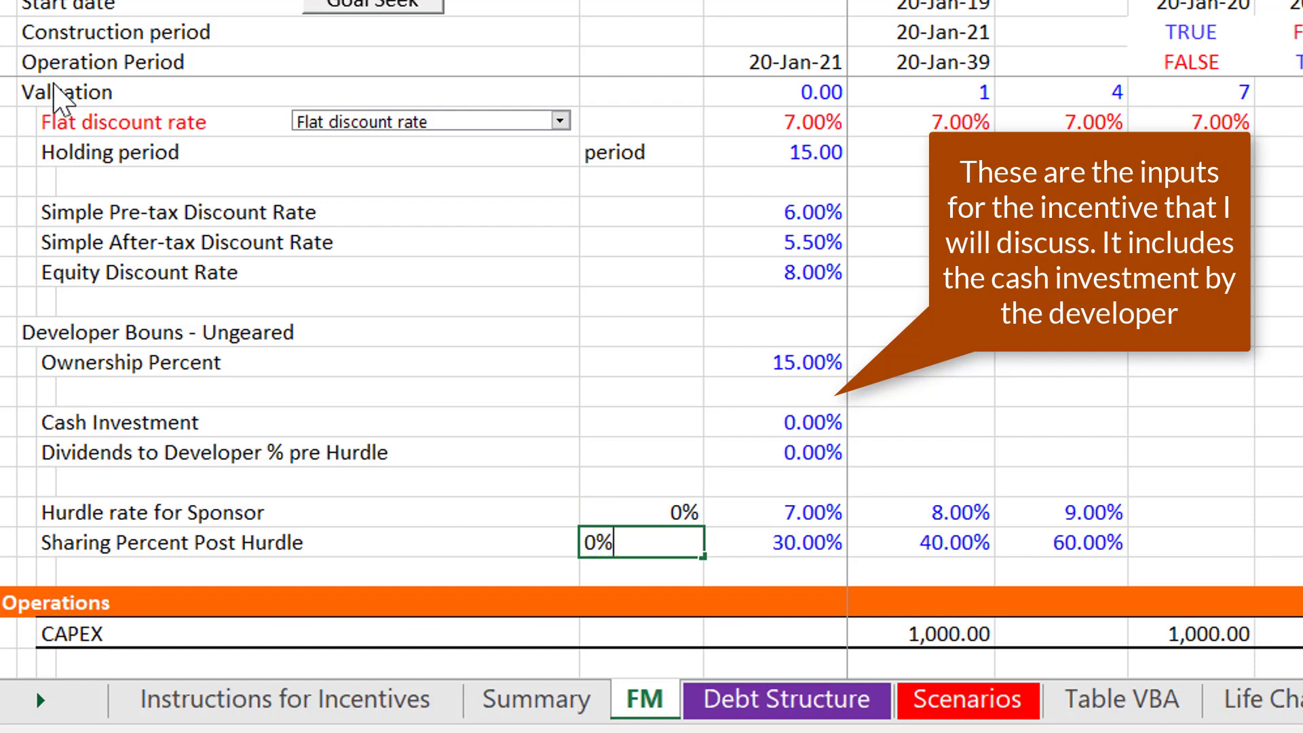
key(Return)
Extend the sharing percent label in C63 to "Sharing Percent Post Hurdle to Developer"
key(Up)
key(Left)
key(Left)
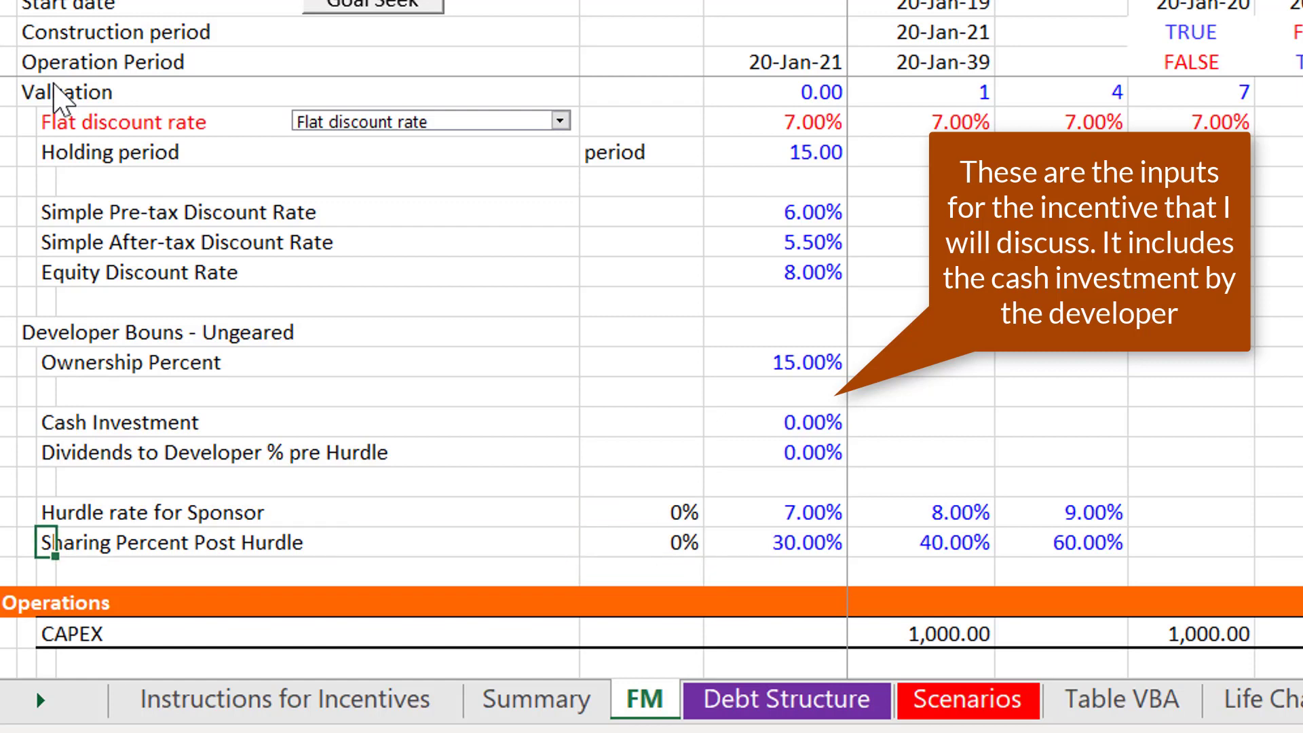
key(F2)
key(Left)
key(Left)
key(Left)
key(Left)
key(Left)
key(Left)
key(Right)
key(Right)
key(Right)
key(Right)
key(Right)
text(to Developer)
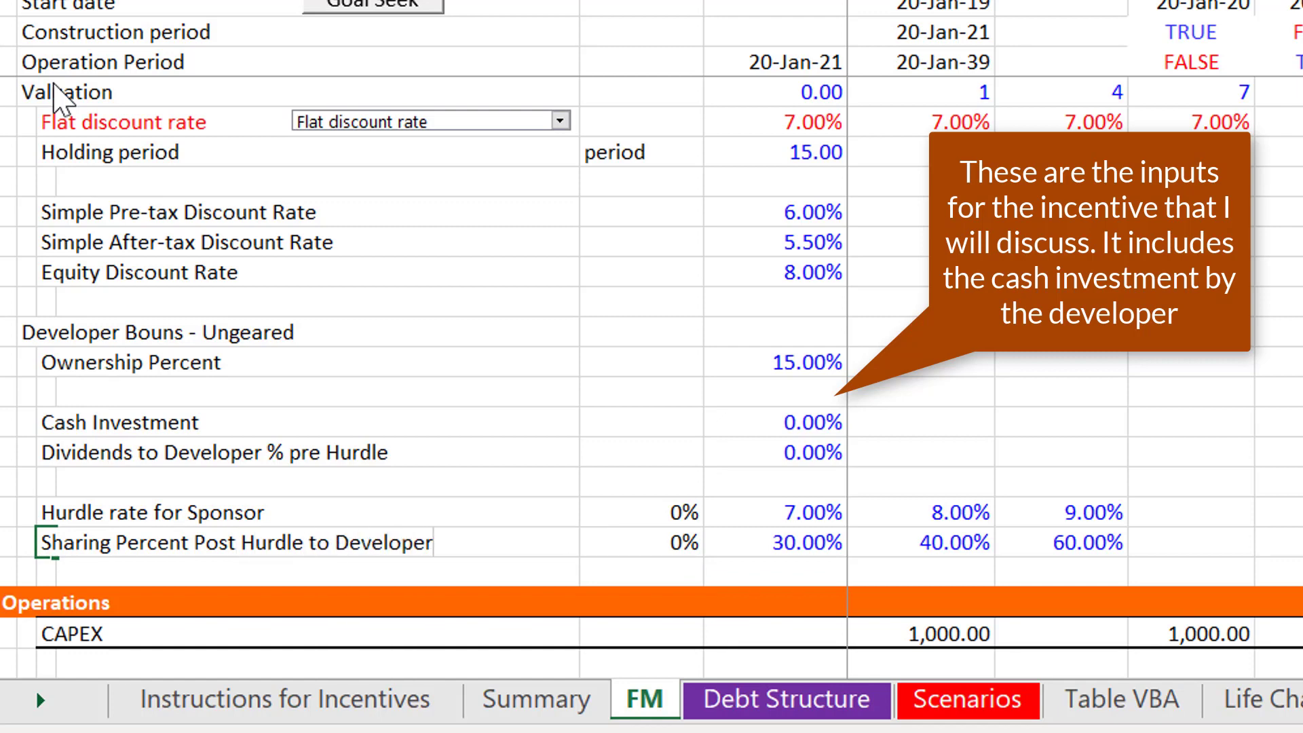
key(Return)
Extend the hurdle rate label in C62 to "Hurdle rate for Sponsor from:"
key(Up)
key(Up)
key(Right)
key(Right)
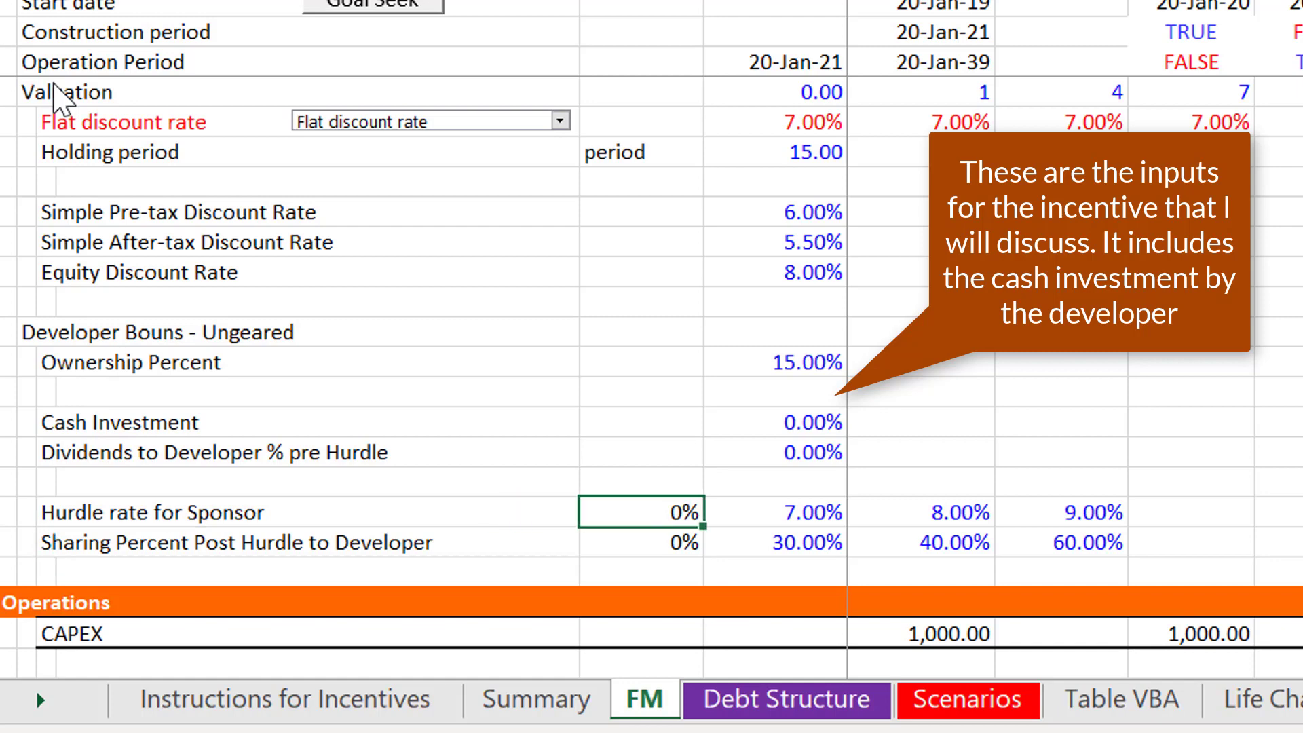
key(Left)
key(Left)
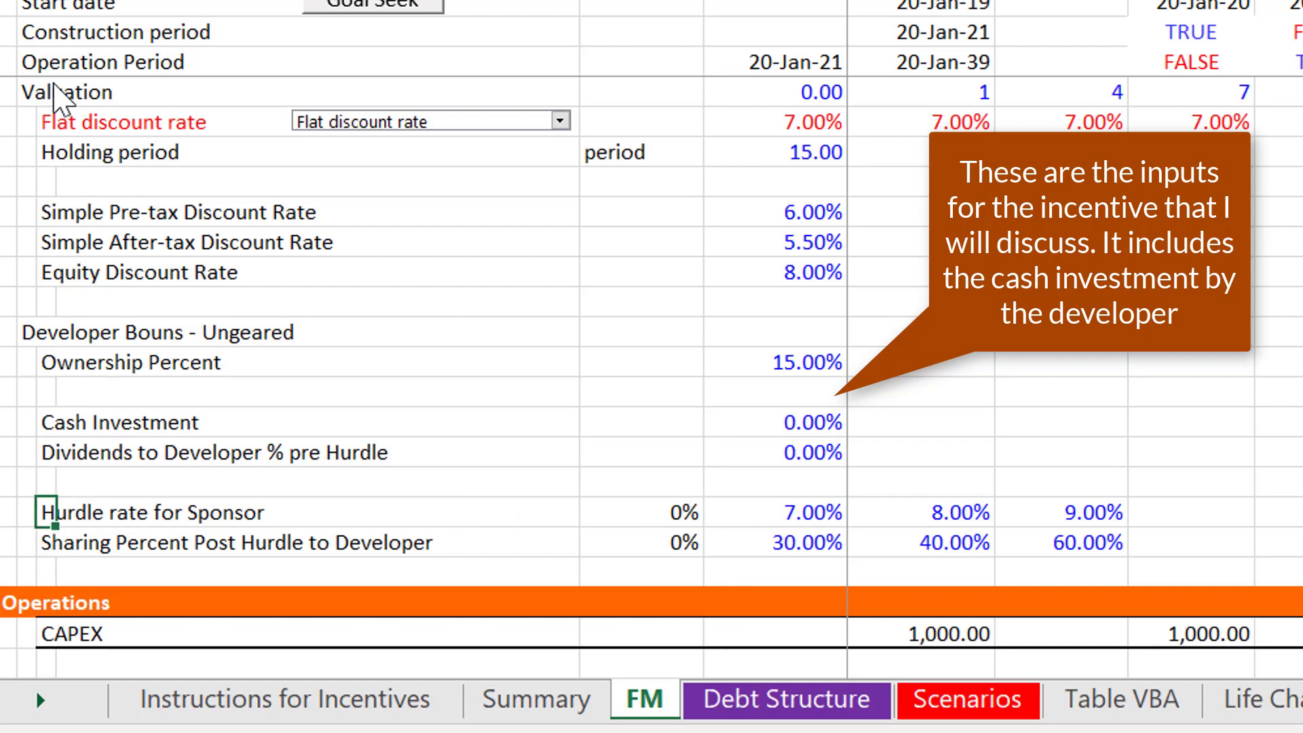
key(F2)
text(from:)
key(Return)
Format the starting-tier cells E62:E63 as percentages with two decimal places
key(Up)
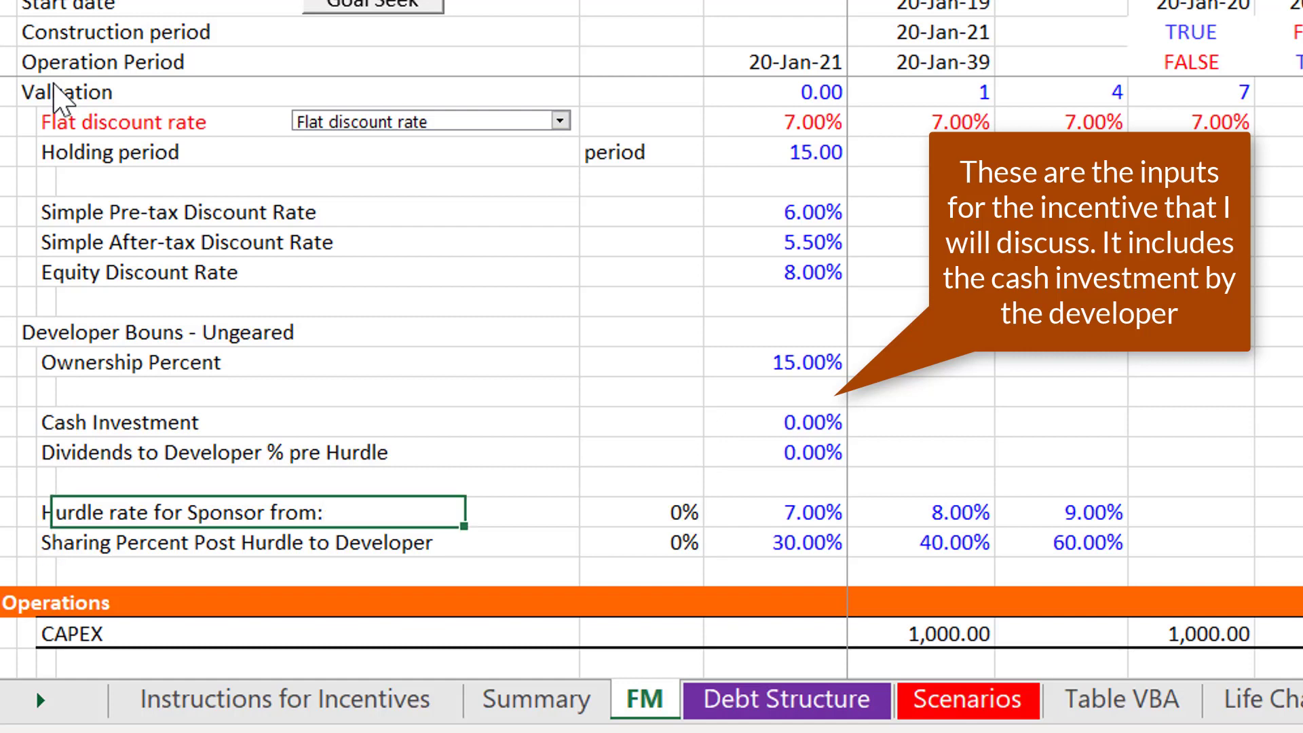
key(Right)
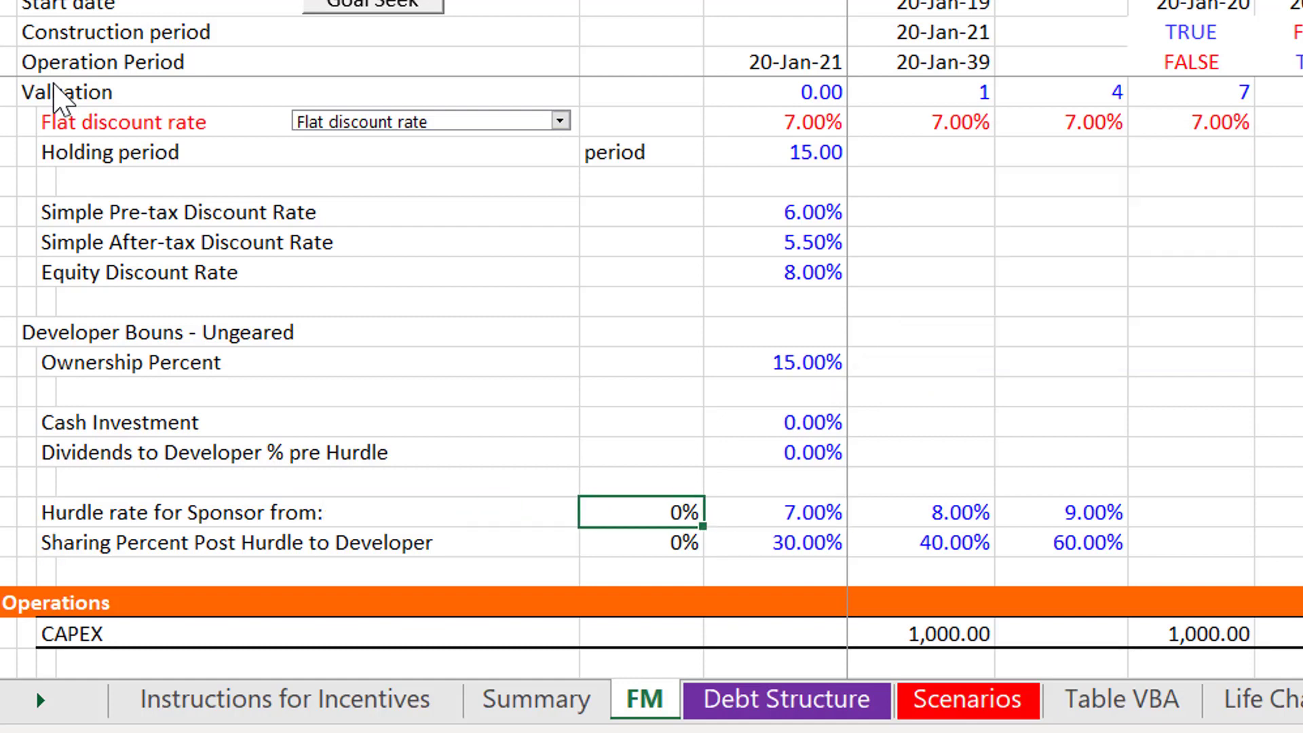
key(Down)
key(Up)
key(shift+Down)
key(ctrl+shift+5)
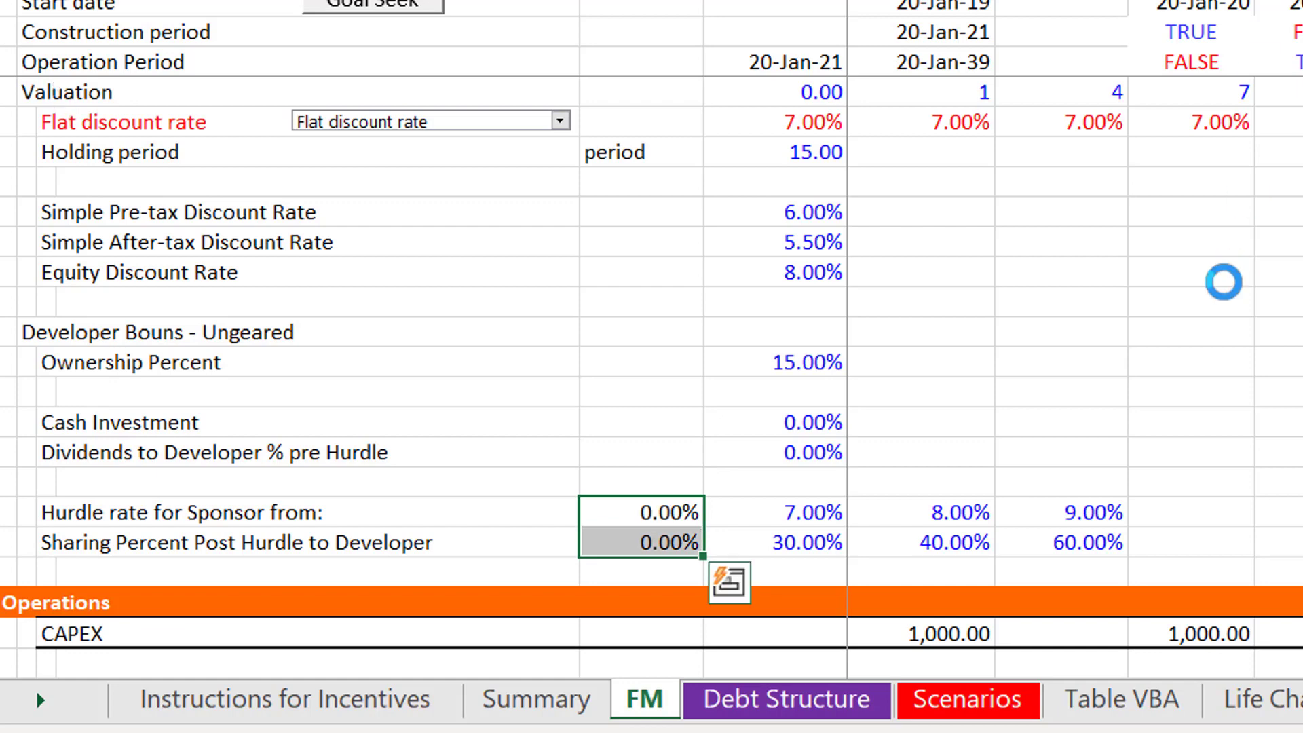
Recolour the FM sheet with the colouring options macro, keeping Input Colour Option 1 for the inputs
key(ctrl+alt+c)
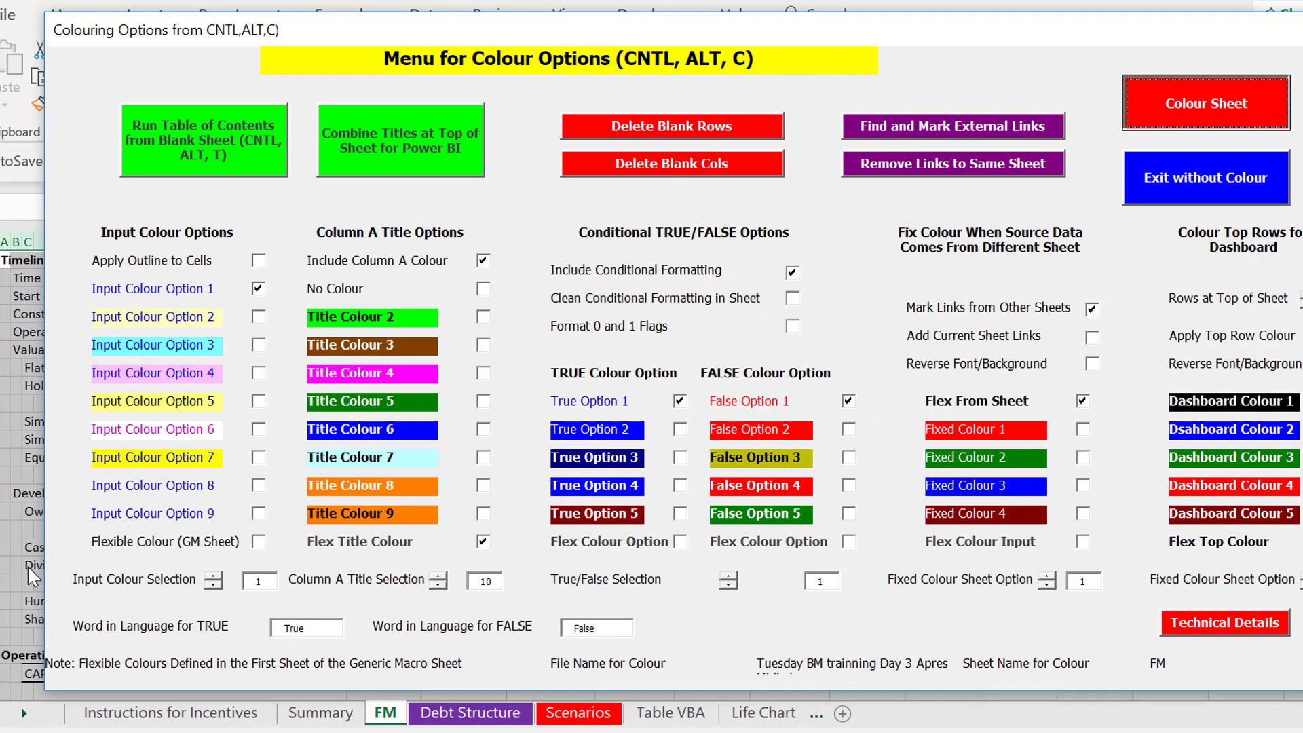
key(Return)
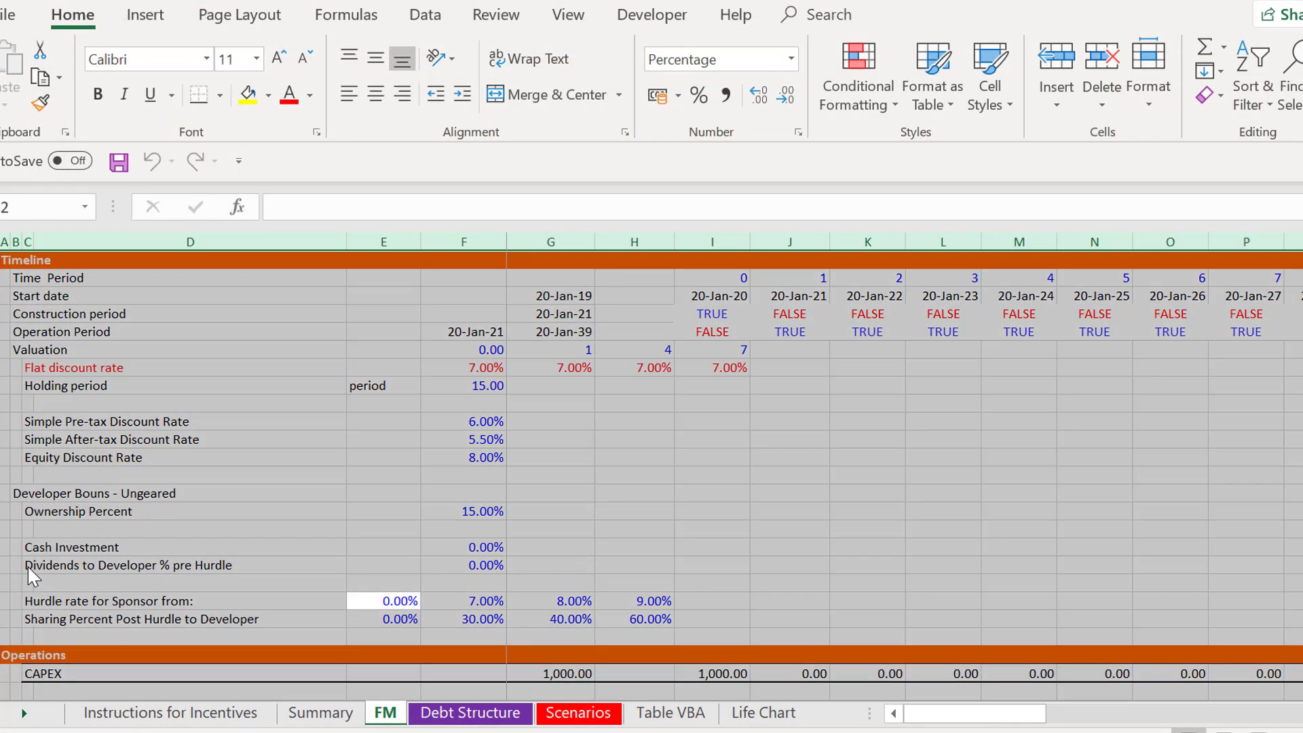
click(440, 615)
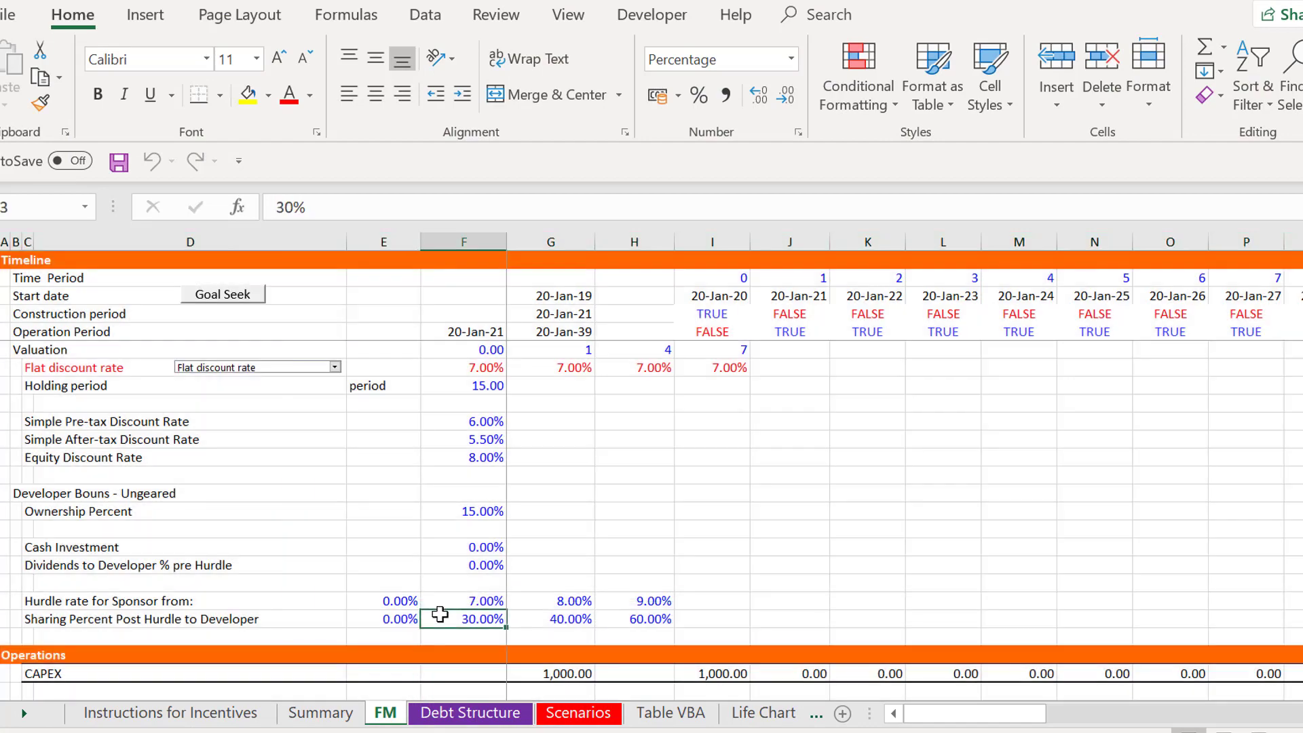
Examine the starting tier and the first hurdle tier in columns E and F with their developer sharing percentages
key(Up)
key(Left)
key(Right)
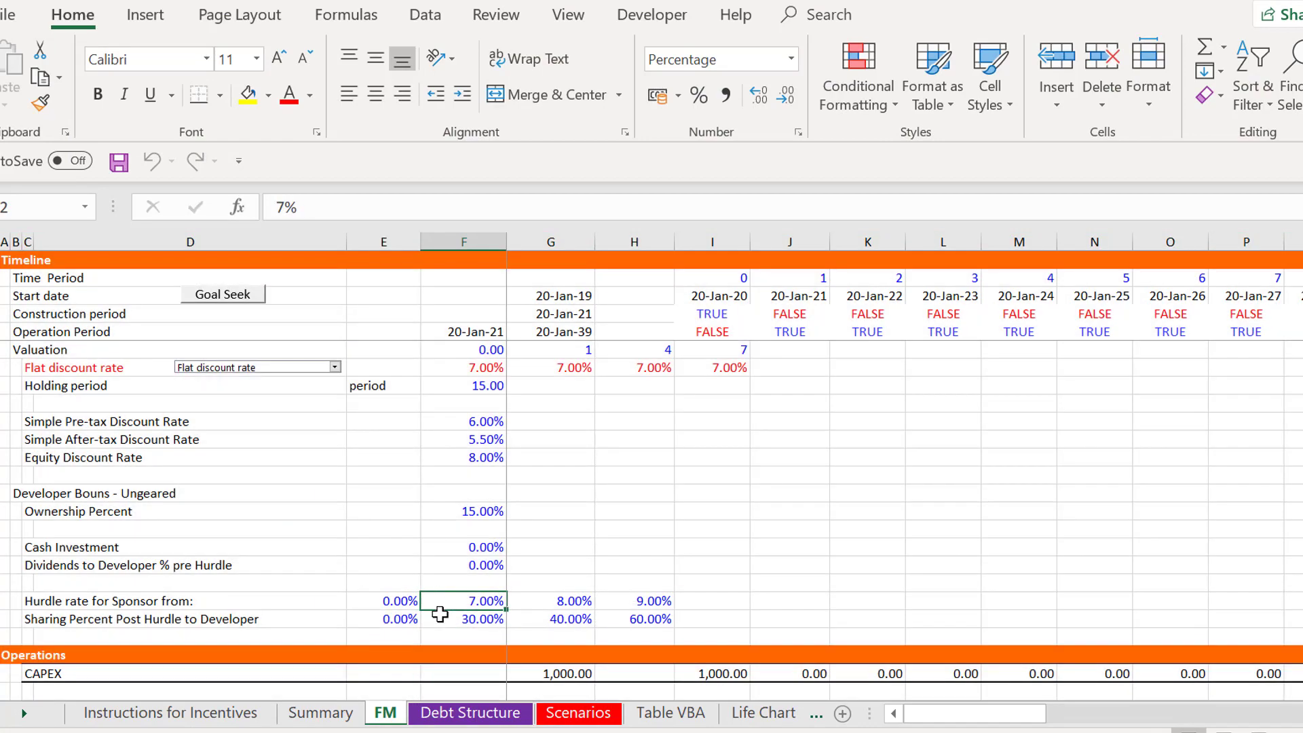
key(Left)
key(Right)
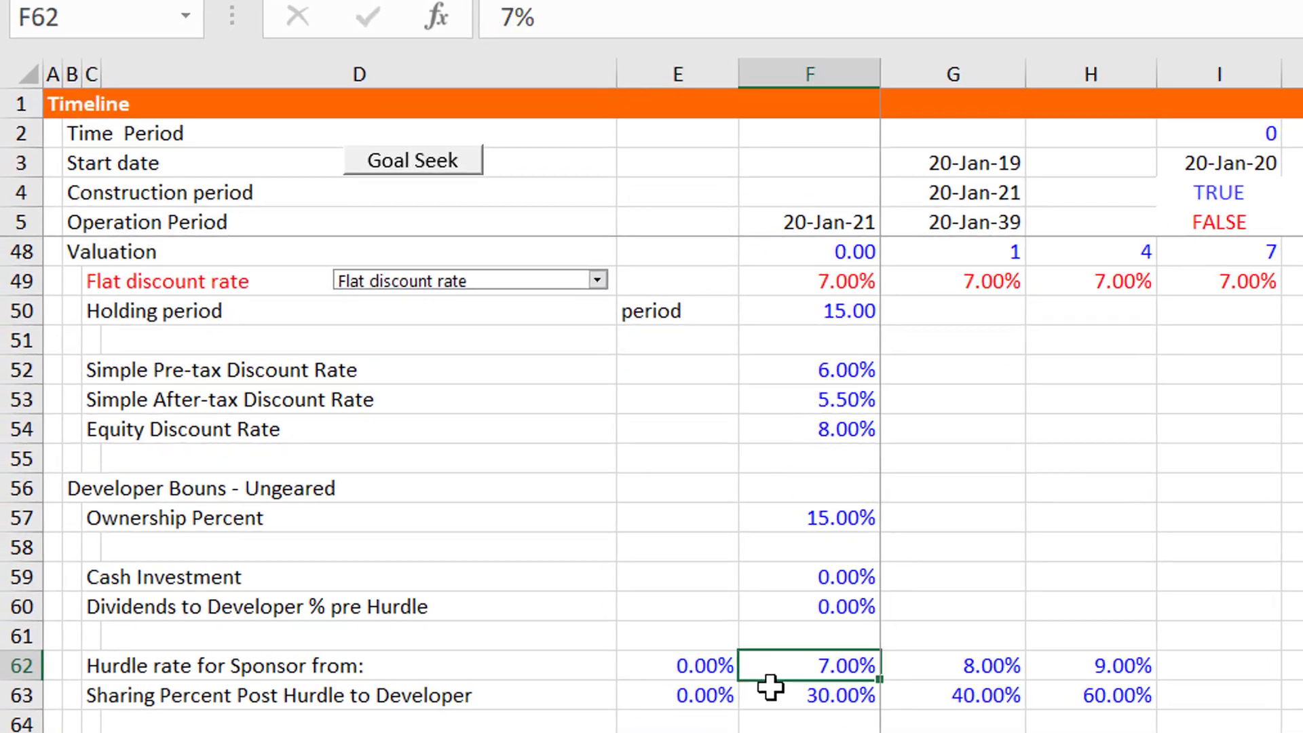
key(Left)
key(Down)
key(Up)
key(Right)
key(Right)
key(Left)
key(Down)
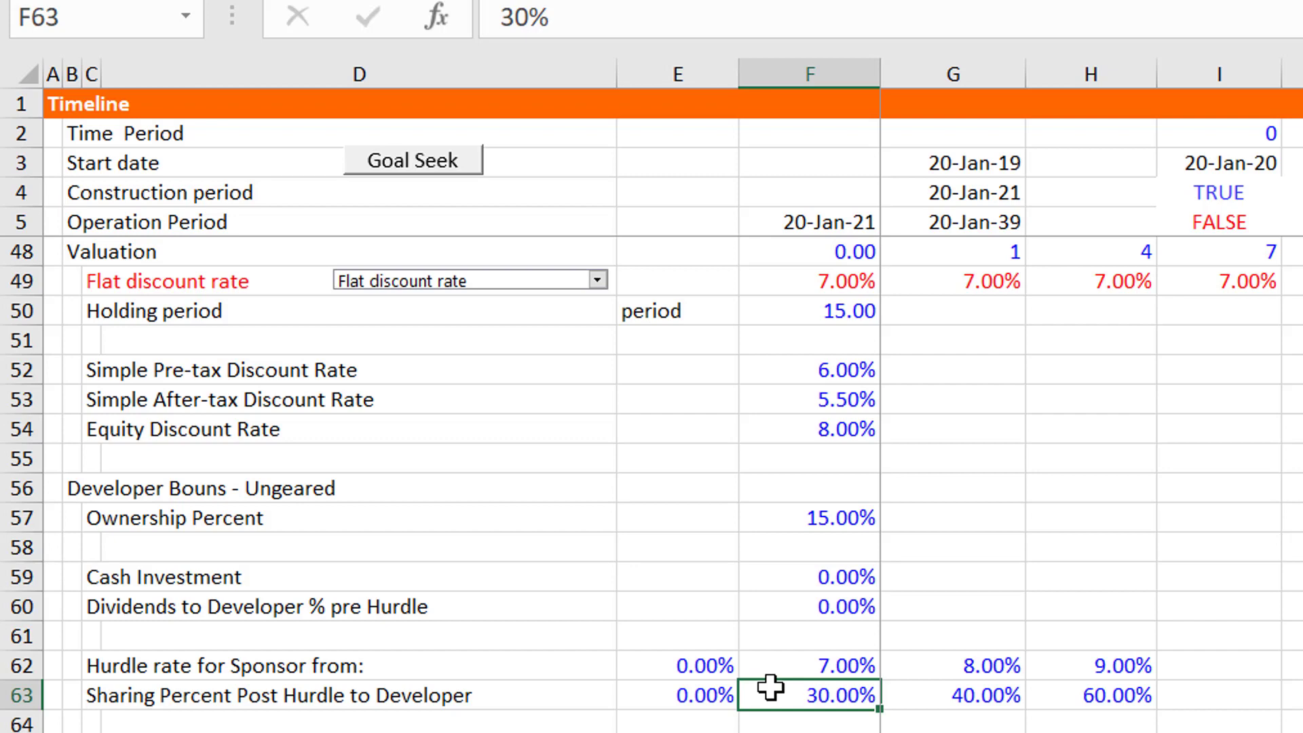
key(Up)
key(Right)
key(Left)
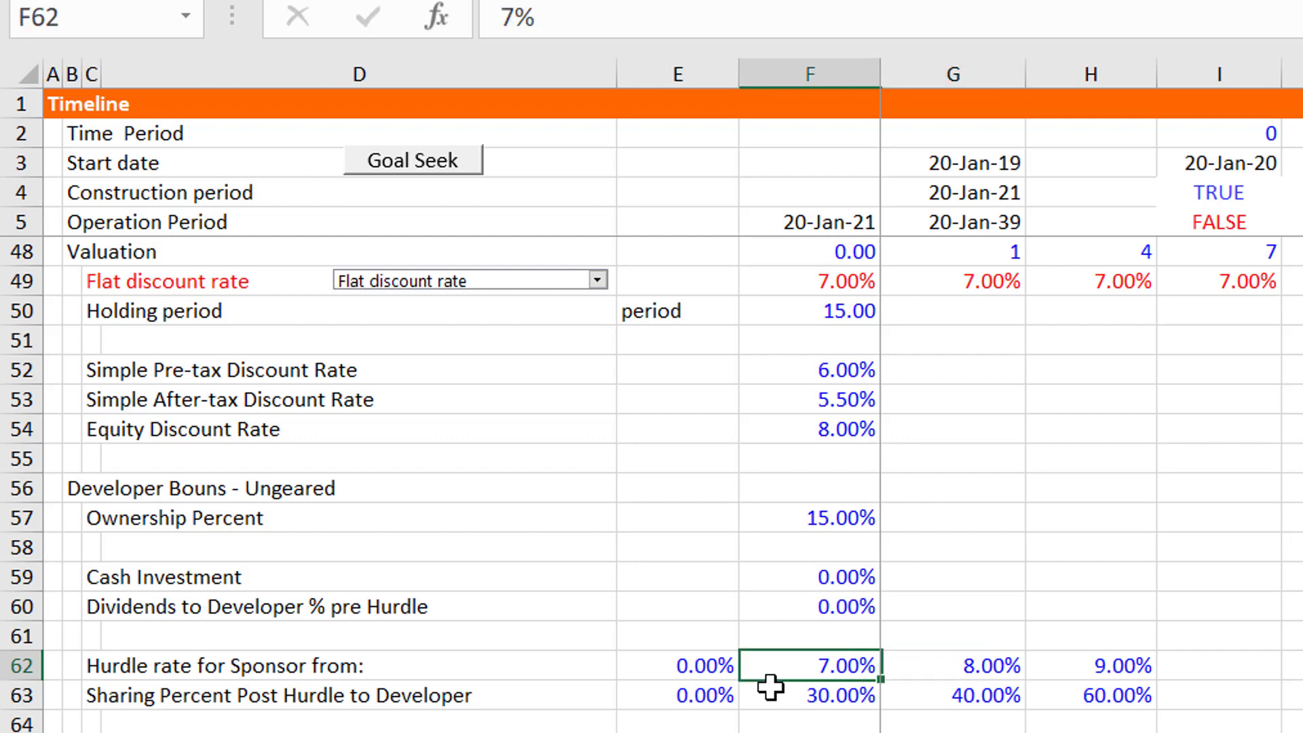
Compare the sponsor hurdle rates from the starting tier to the second hurdle in column G and check its developer sharing percent
key(Right)
key(Left)
key(Left)
key(Left)
key(Left)
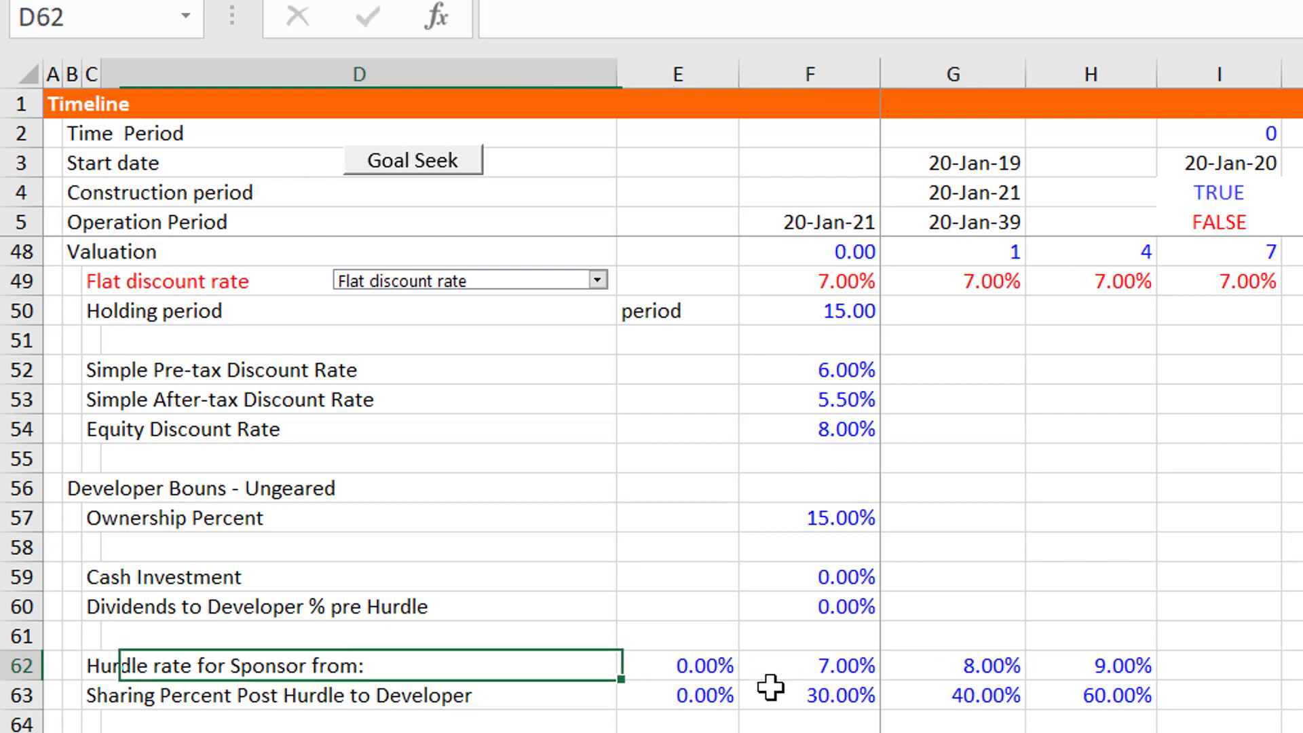
key(Right)
key(Right)
key(Right)
key(Right)
key(Right)
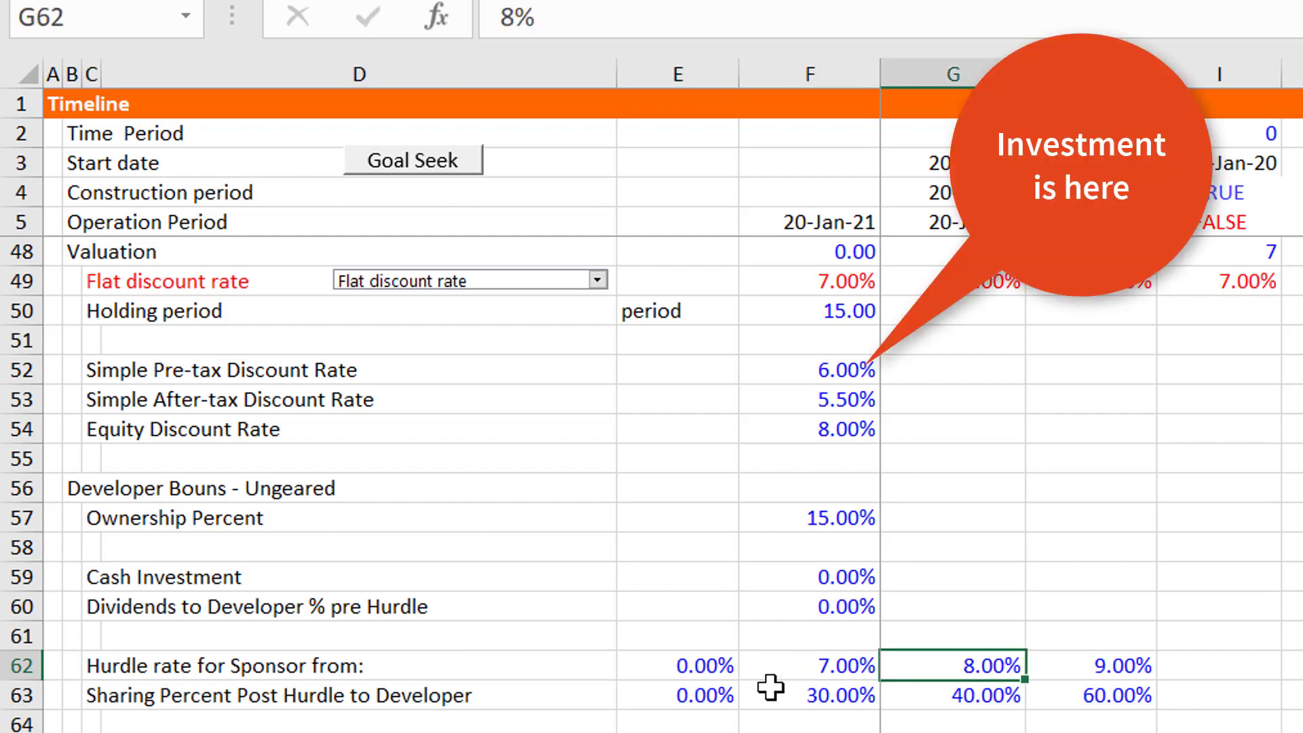
key(Left)
key(Left)
key(Left)
key(Right)
key(Right)
key(Left)
key(Right)
key(Left)
key(Right)
key(Down)
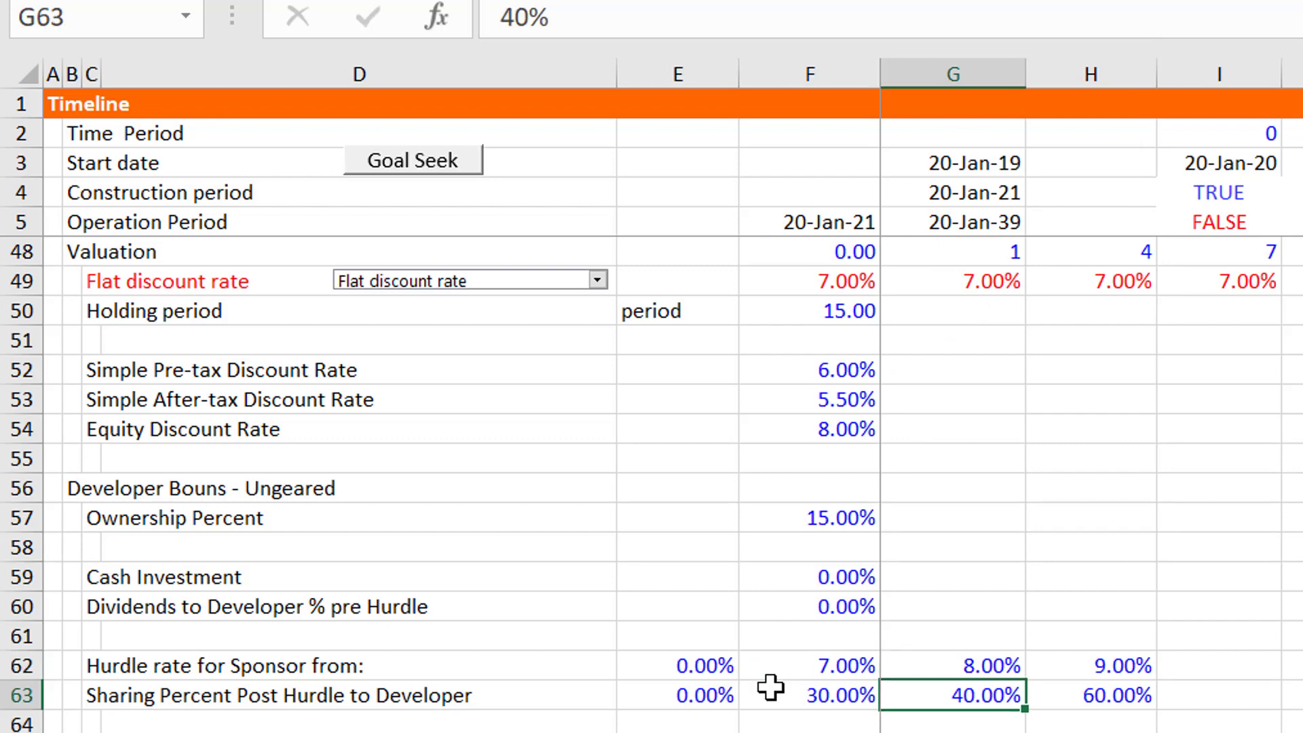
Examine the highest hurdle tier in column H with its sharing percent and trace the sponsor hurdle rates back to F62
key(Up)
key(Right)
key(Down)
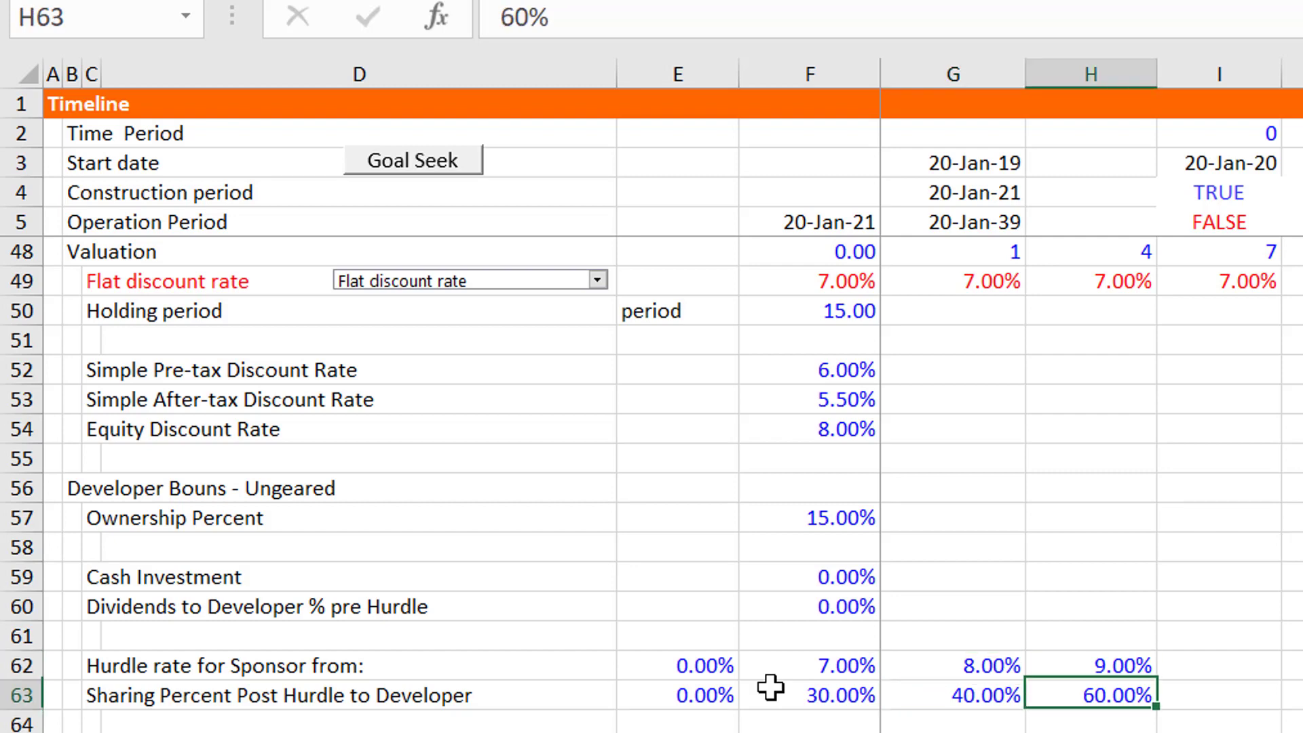
key(Left)
key(Up)
key(Right)
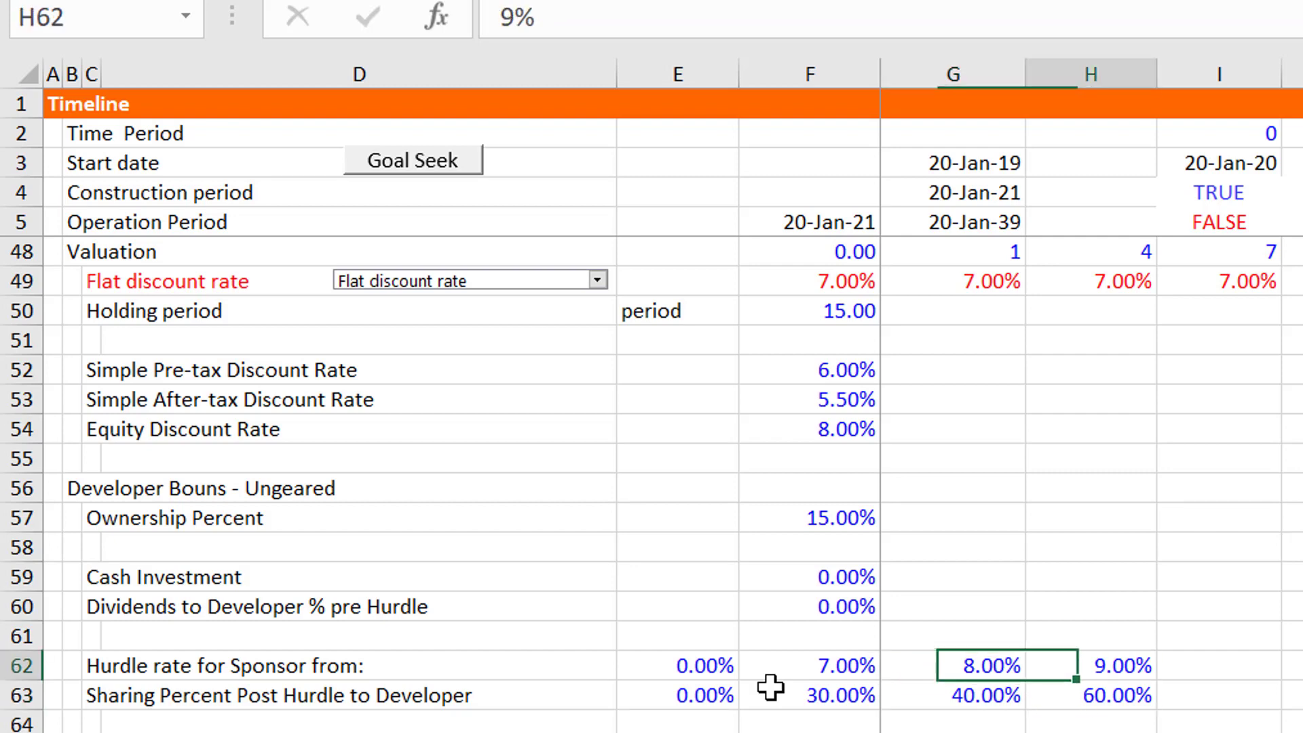
key(Down)
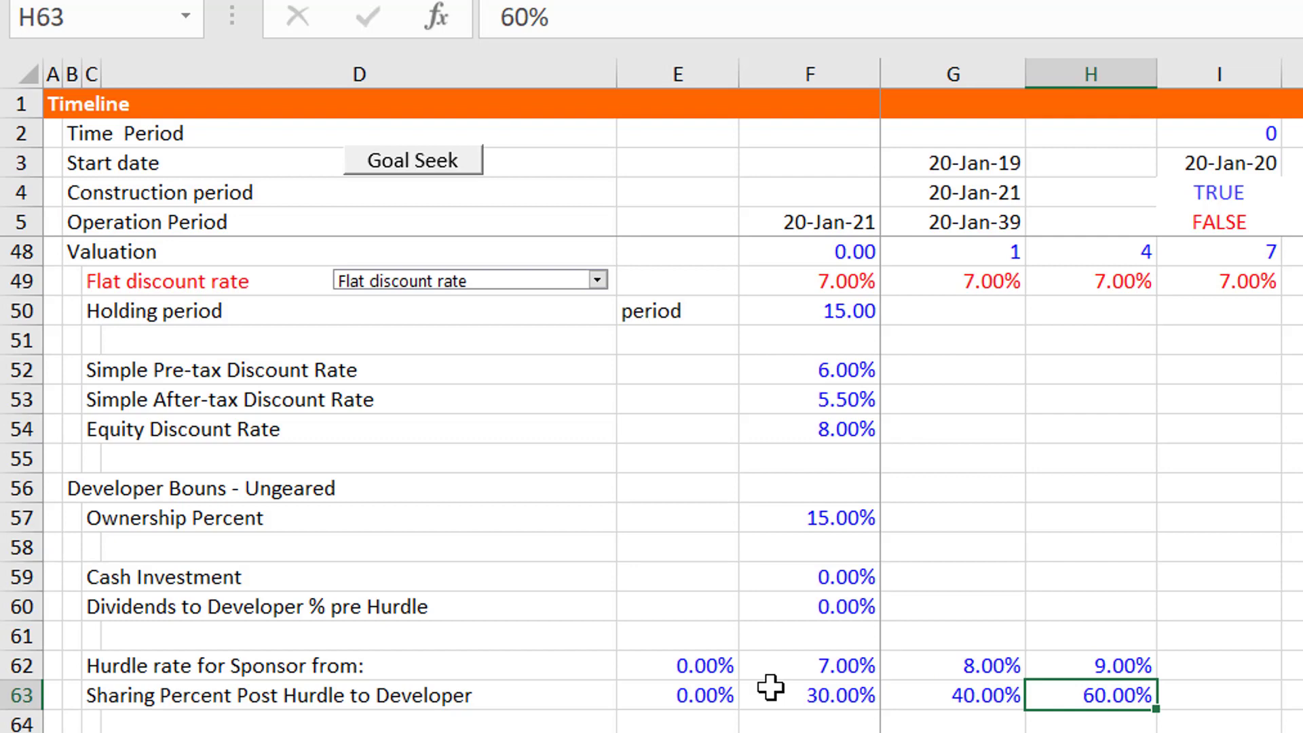
key(Up)
key(Left)
key(Left)
key(Left)
key(Left)
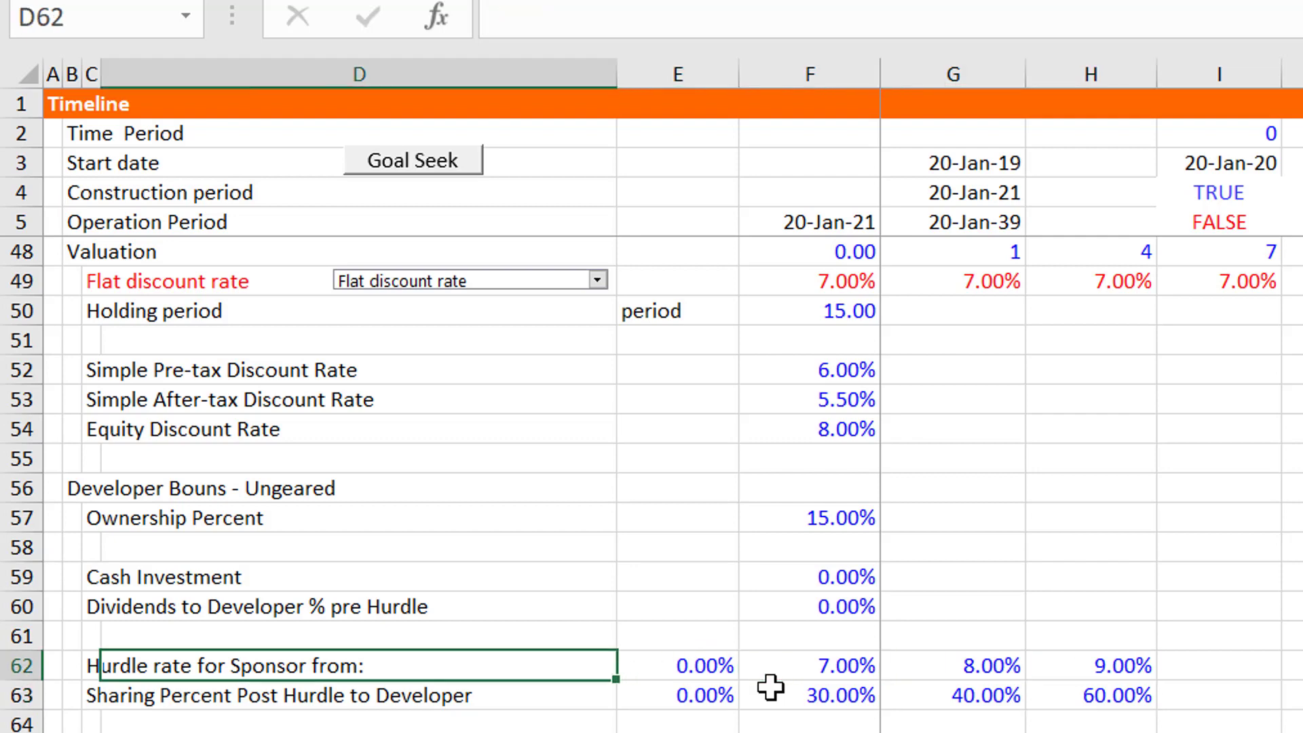
key(Right)
key(Right)
key(Right)
key(Right)
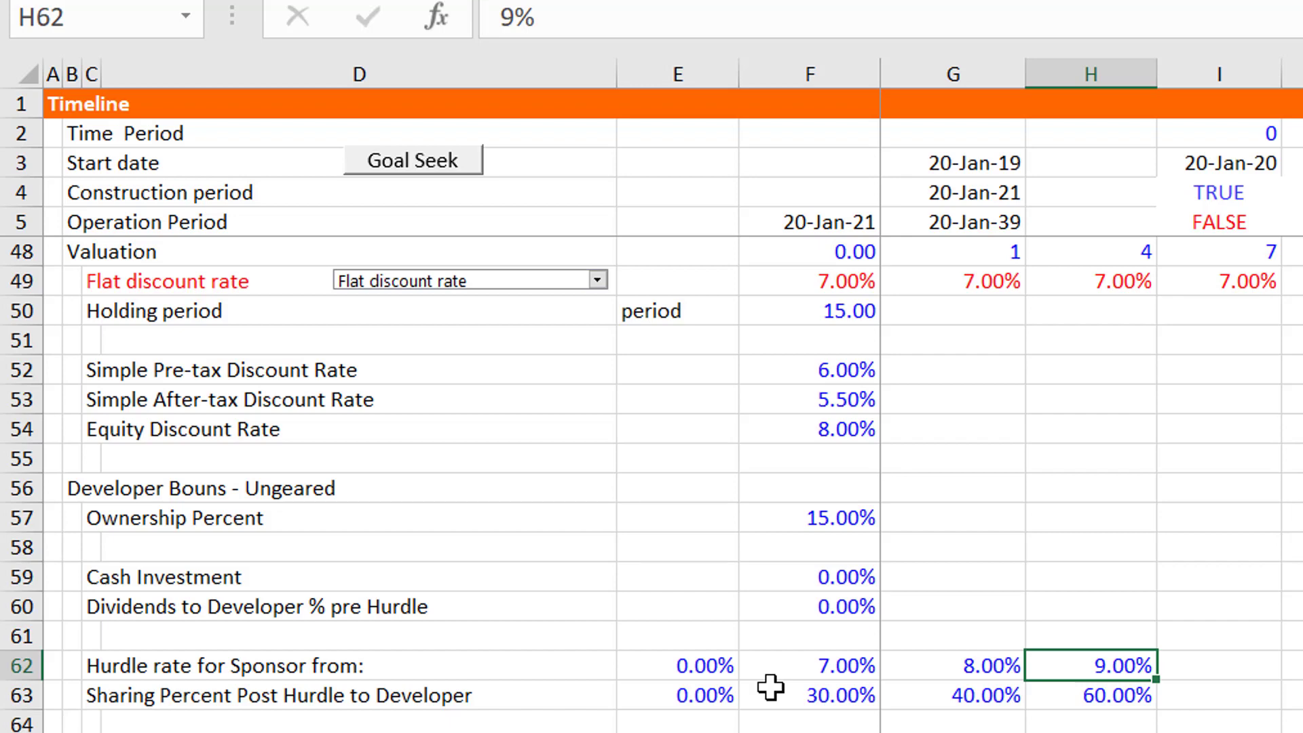
key(Left)
key(Left)
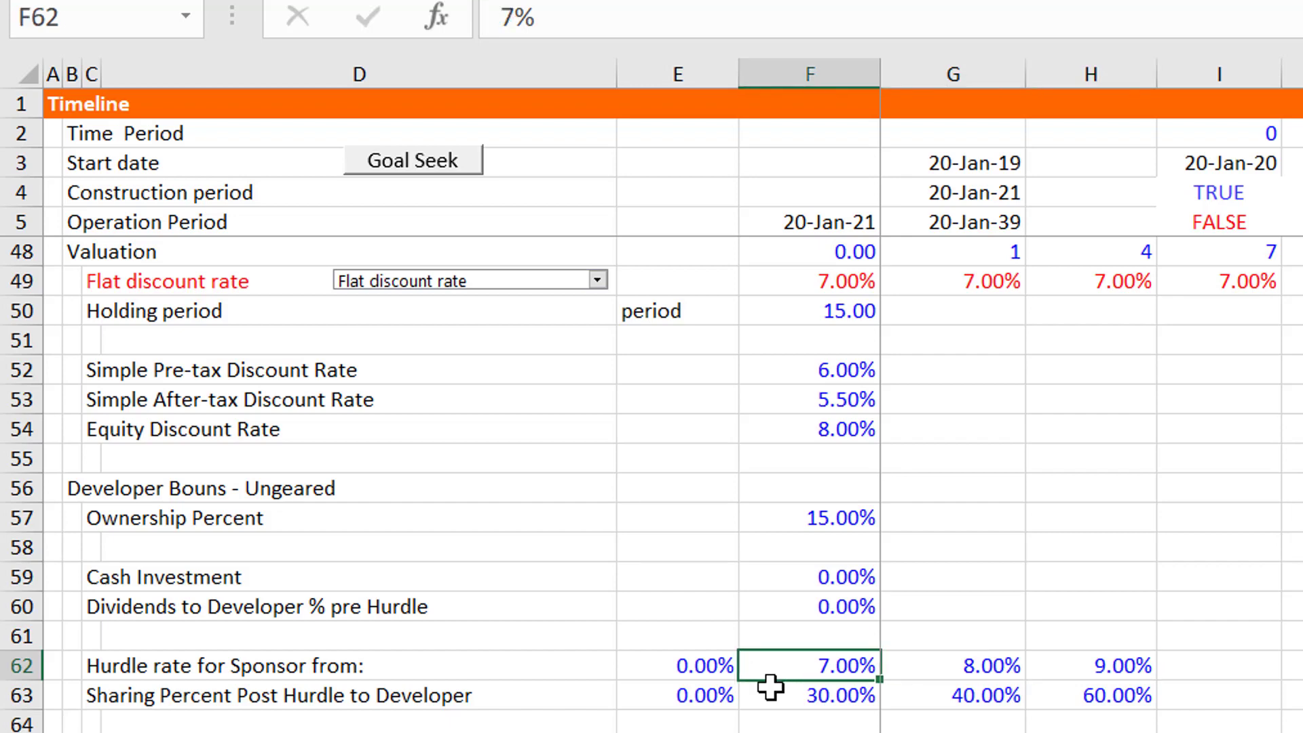
Compare the three sponsor hurdle rates in F62:H62 and check the first hurdle's developer sharing percent in F63
key(Down)
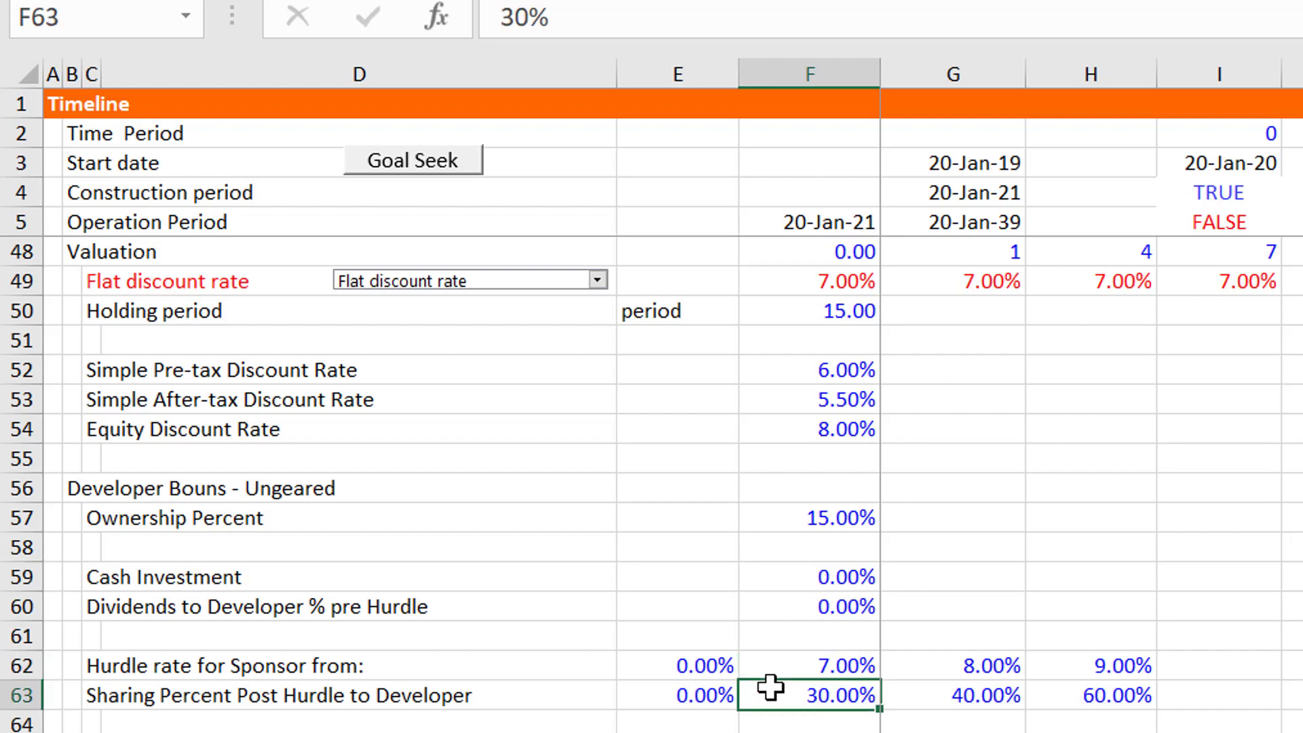
key(Up)
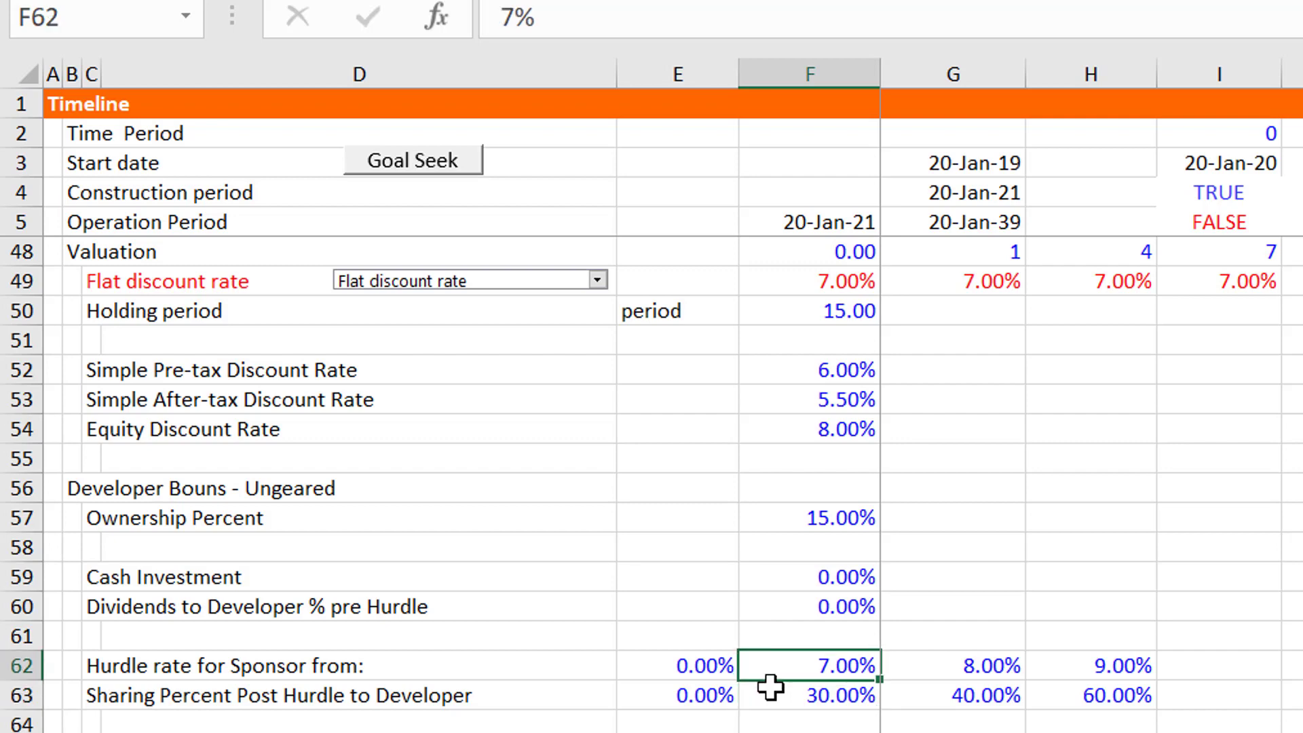
key(Right)
key(Right)
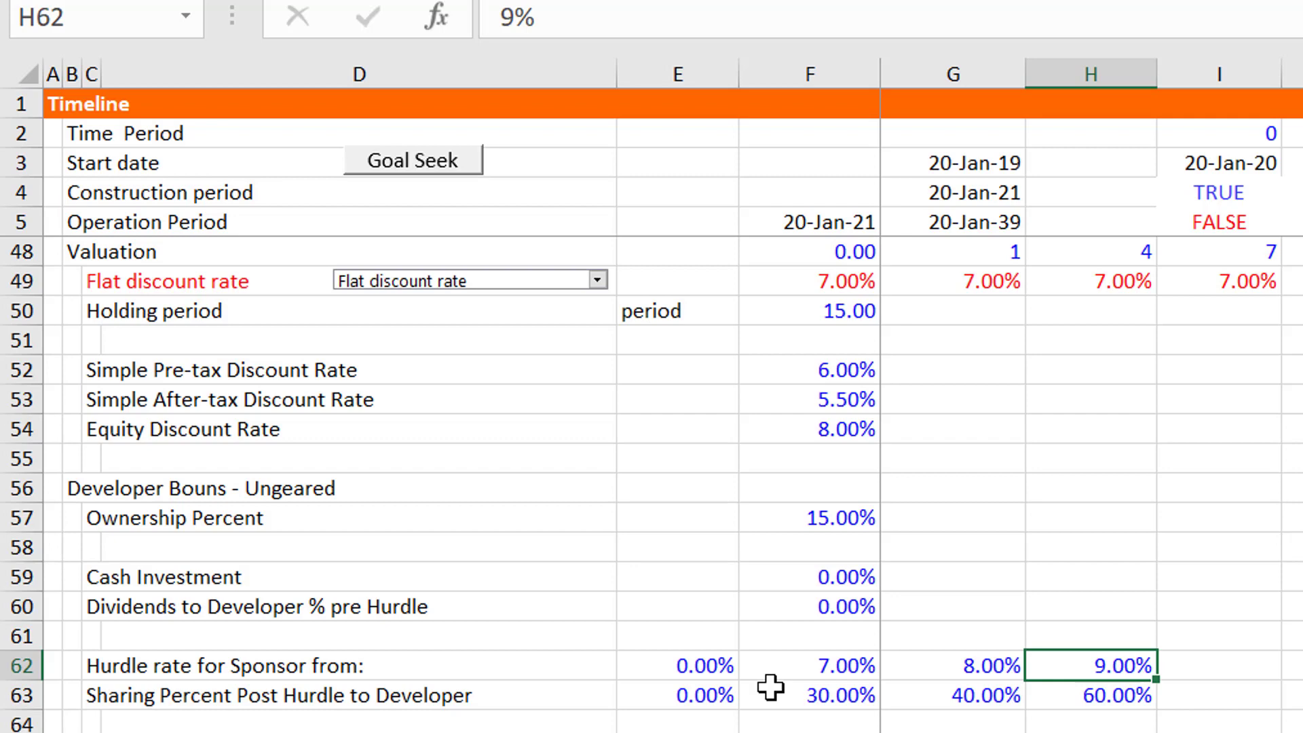
key(Left)
key(Left)
key(shift+Right)
key(shift+Right)
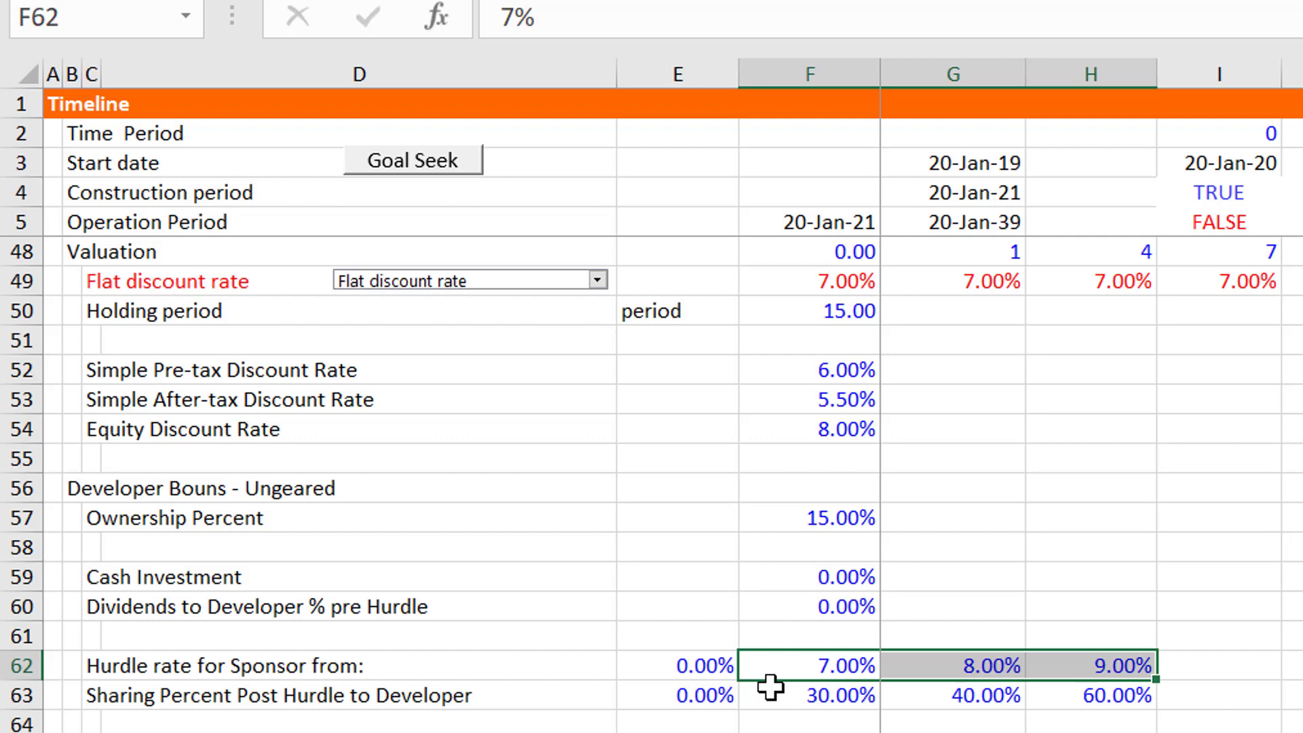
click(771, 687)
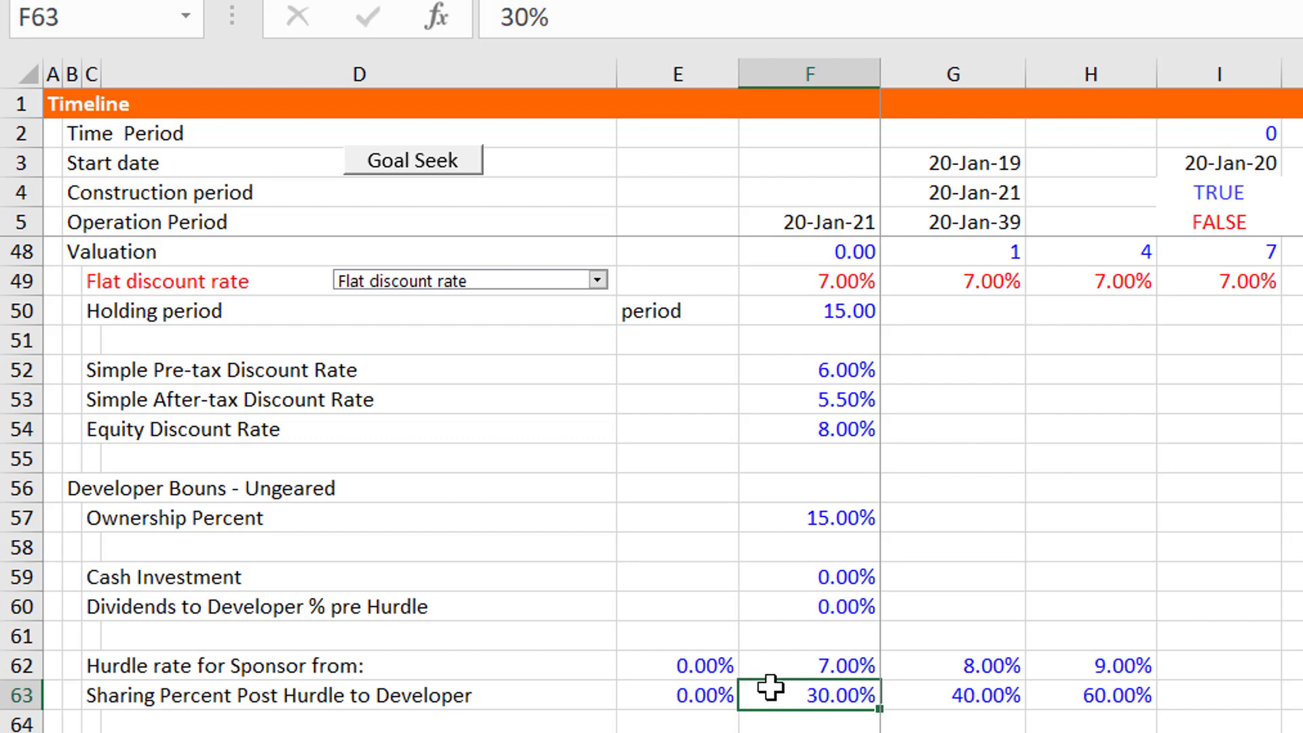
Review the full hurdle rate row from the starting tier in E62 to the highest tier in H62, including its row label
key(Up)
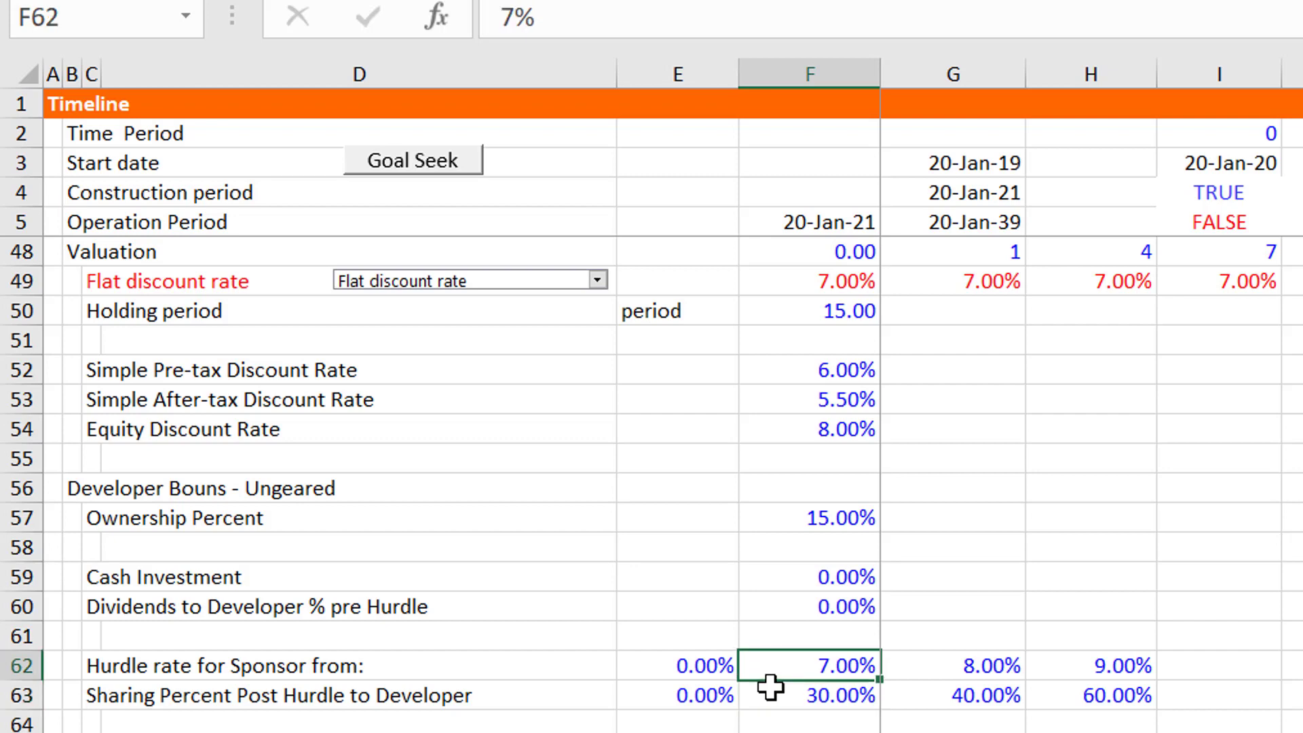
key(Left)
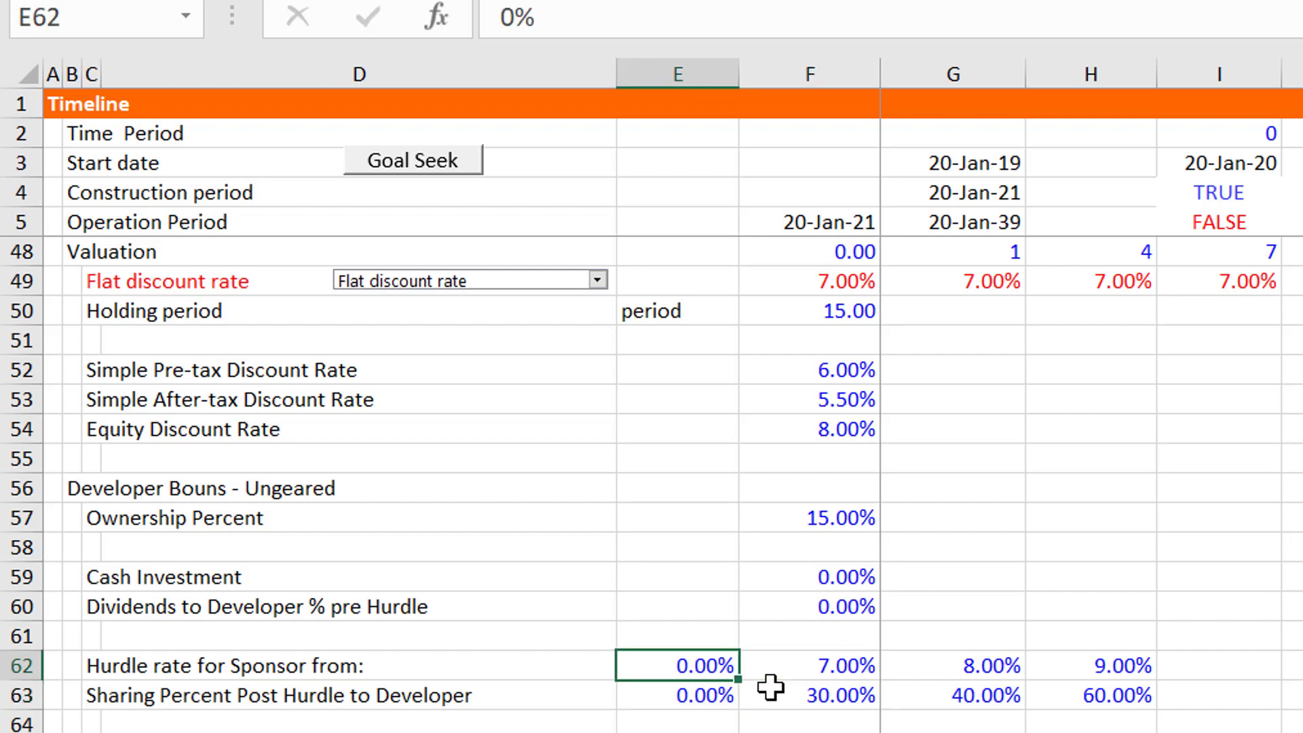
key(Right)
key(Right)
key(Right)
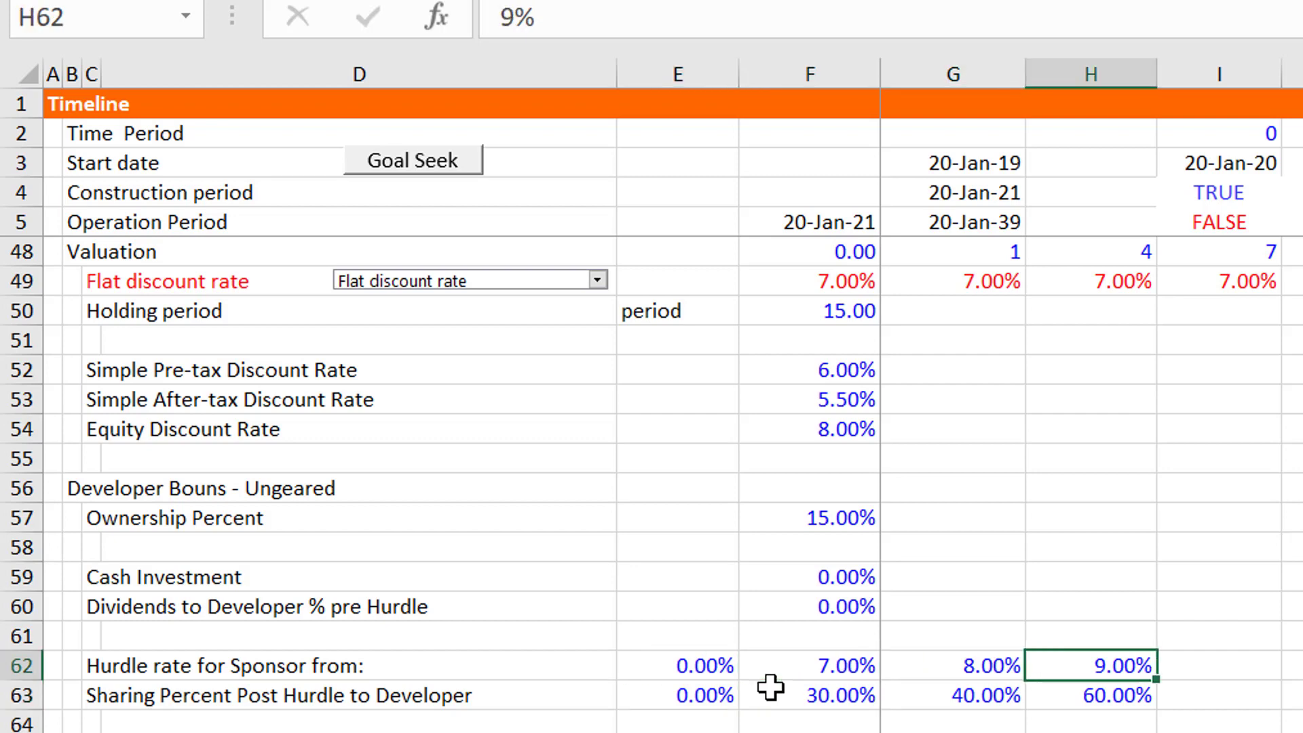
key(Left)
key(Left)
key(Left)
key(Left)
key(Left)
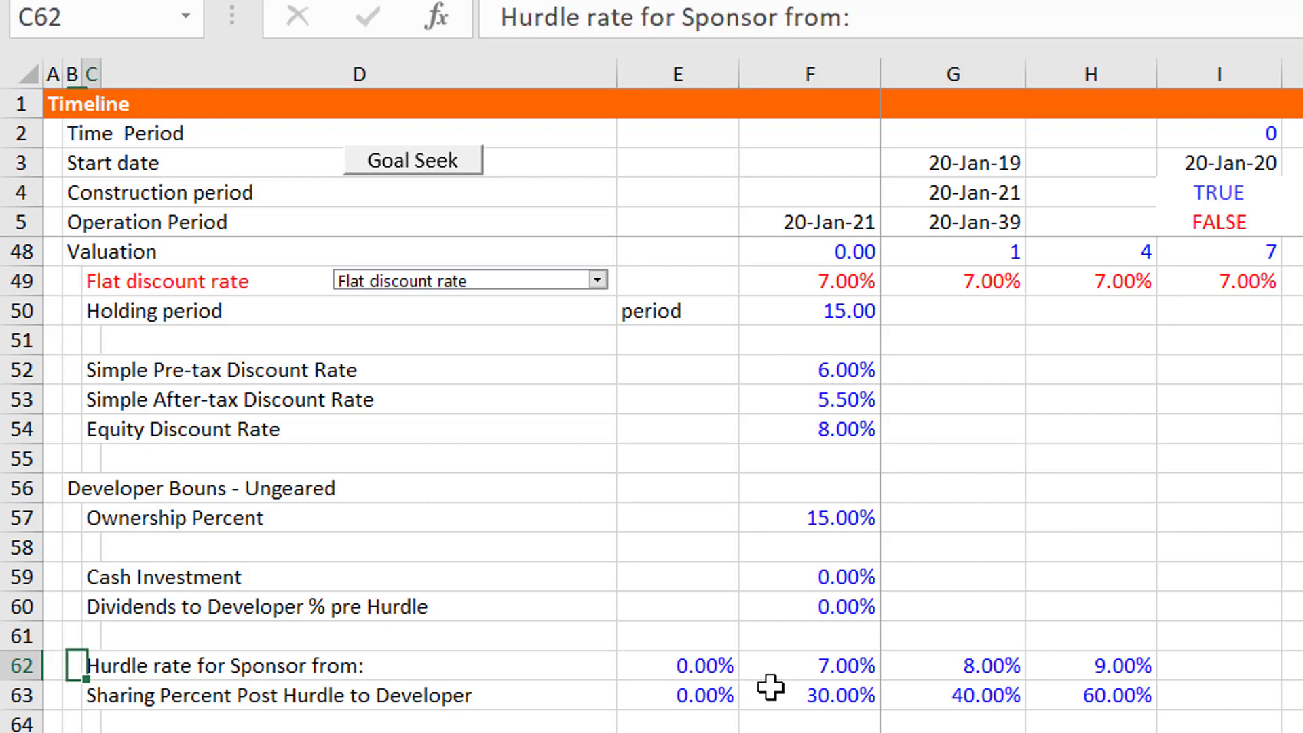
key(Right)
key(Right)
key(Right)
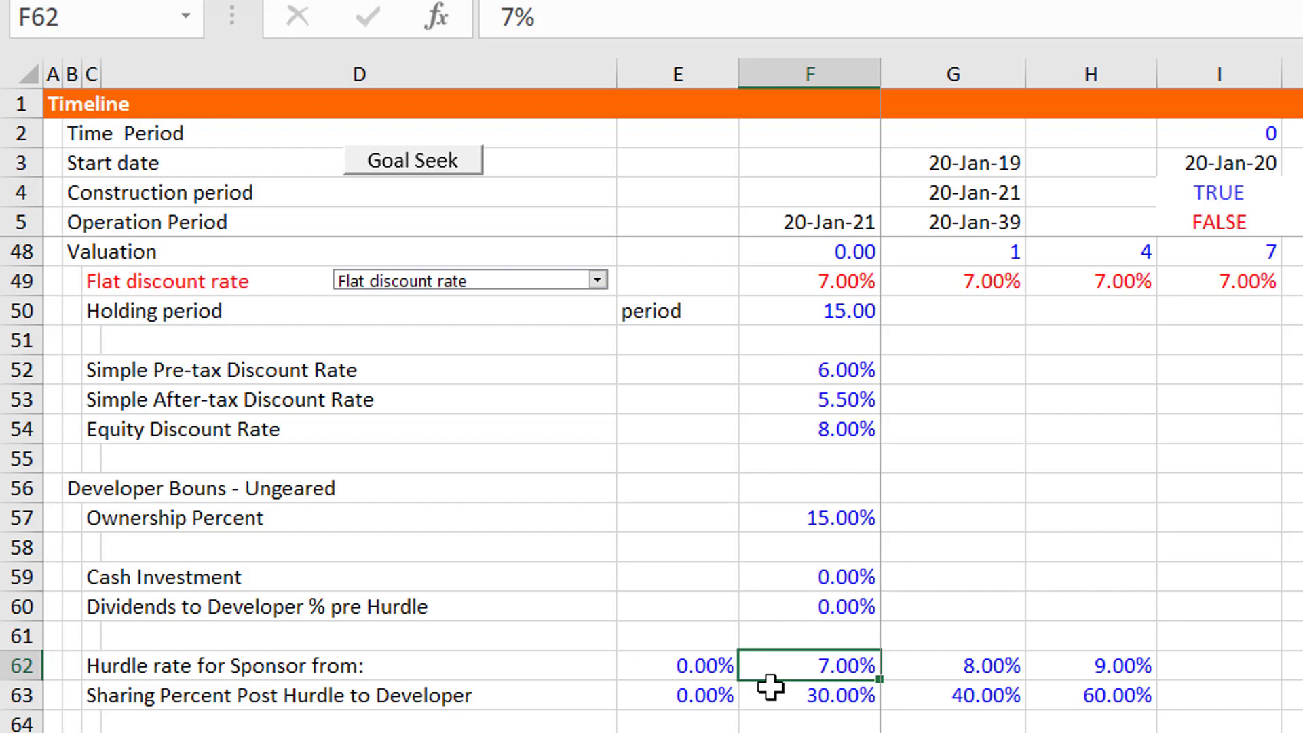
Read the numbered performance principles on the Instructions for Incentives sheet, beginning with the cost of capital tracker
key(Page_Up)
key(Page_Up)
key(Page_Up)
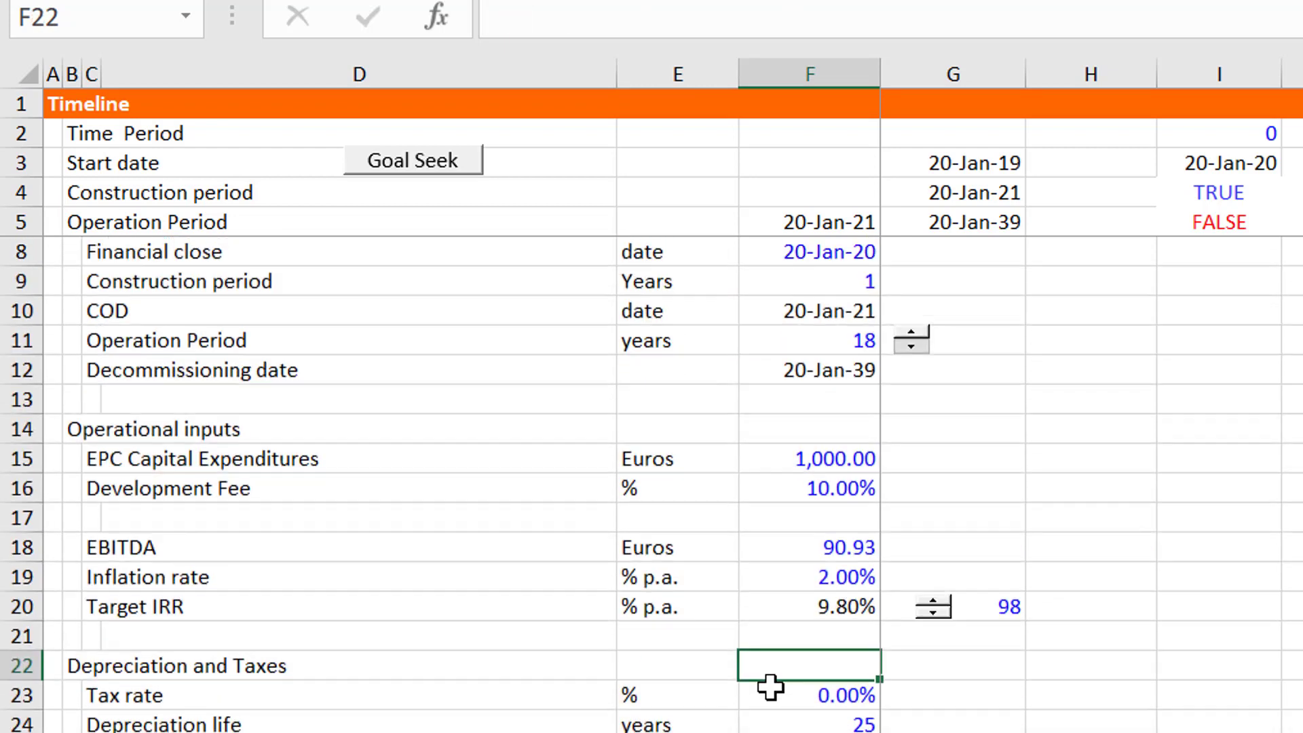
key(ctrl+Page_Down)
key(ctrl+Page_Down)
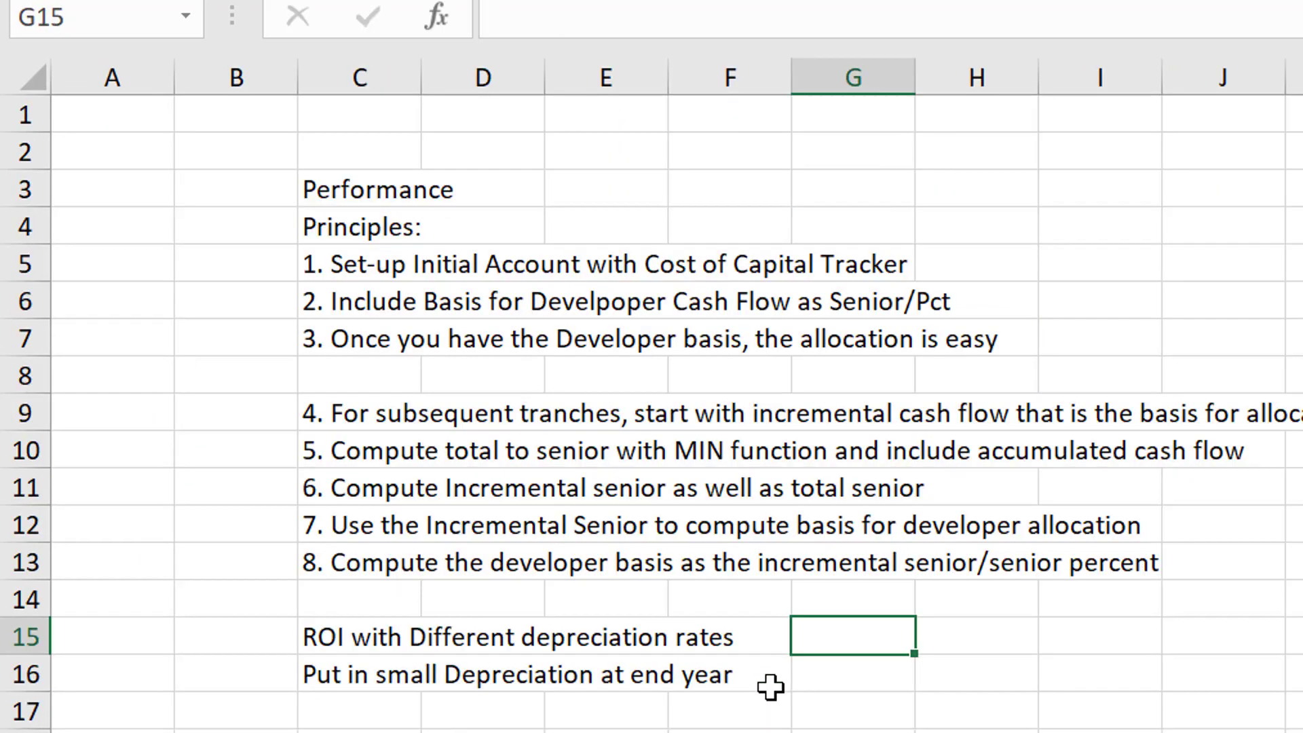
key(Up)
key(Up)
key(Up)
key(Up)
key(Up)
key(Up)
key(Up)
key(Up)
key(Up)
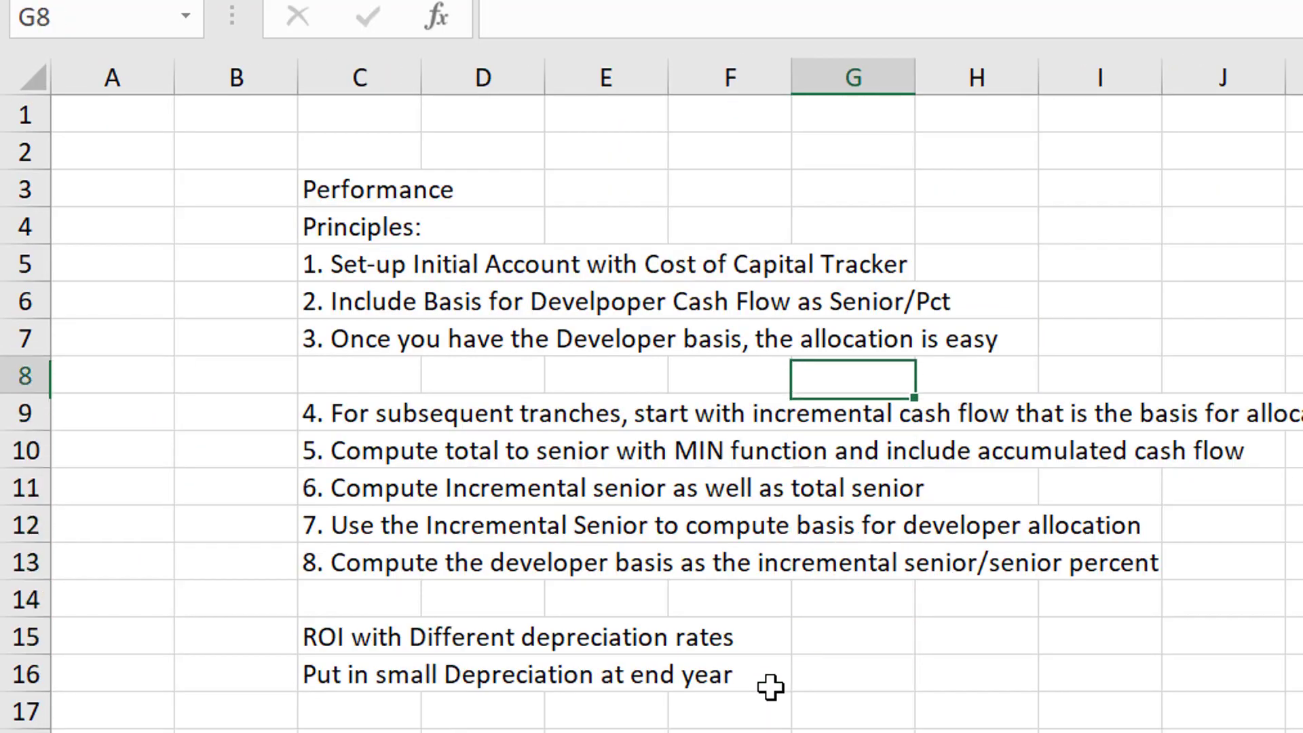
key(Up)
key(Left)
key(Left)
key(Left)
key(Left)
key(Left)
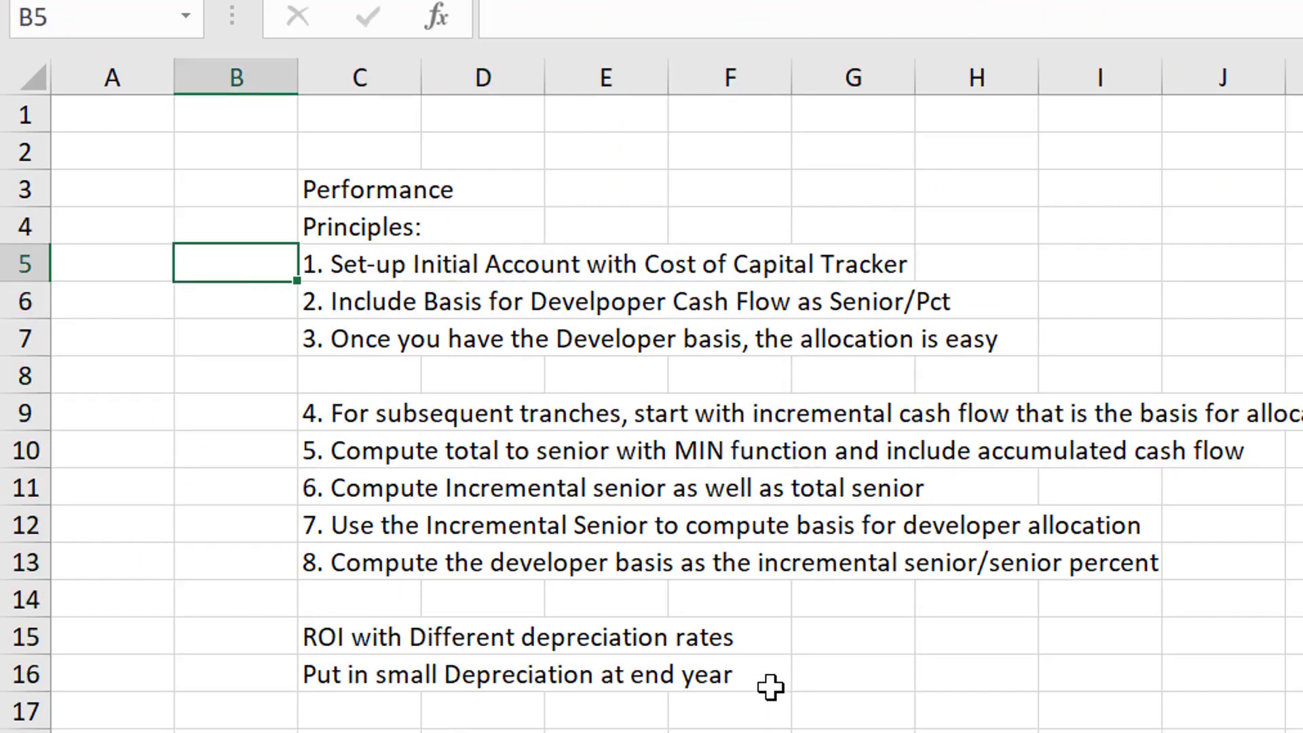
key(Right)
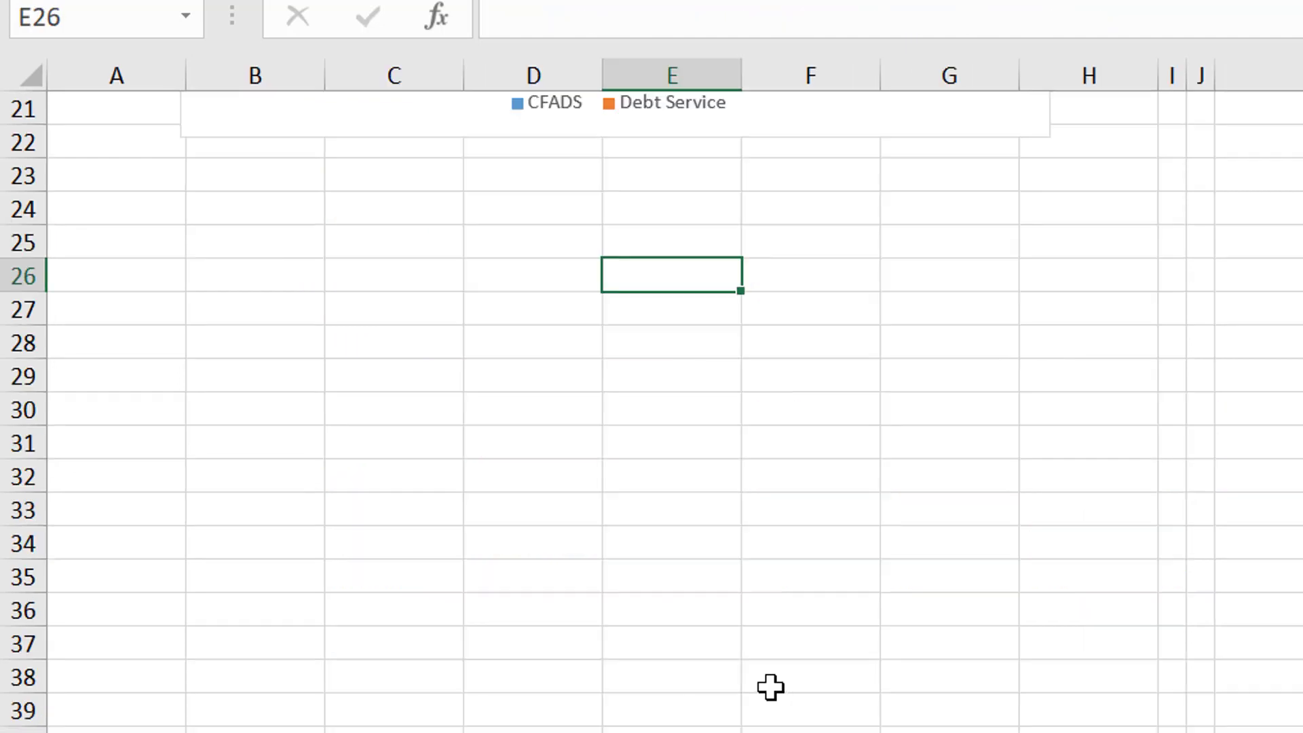
Go to the first hurdle's sponsor tracking account at row 178 of the FM sheet
key(ctrl+Page_Down)
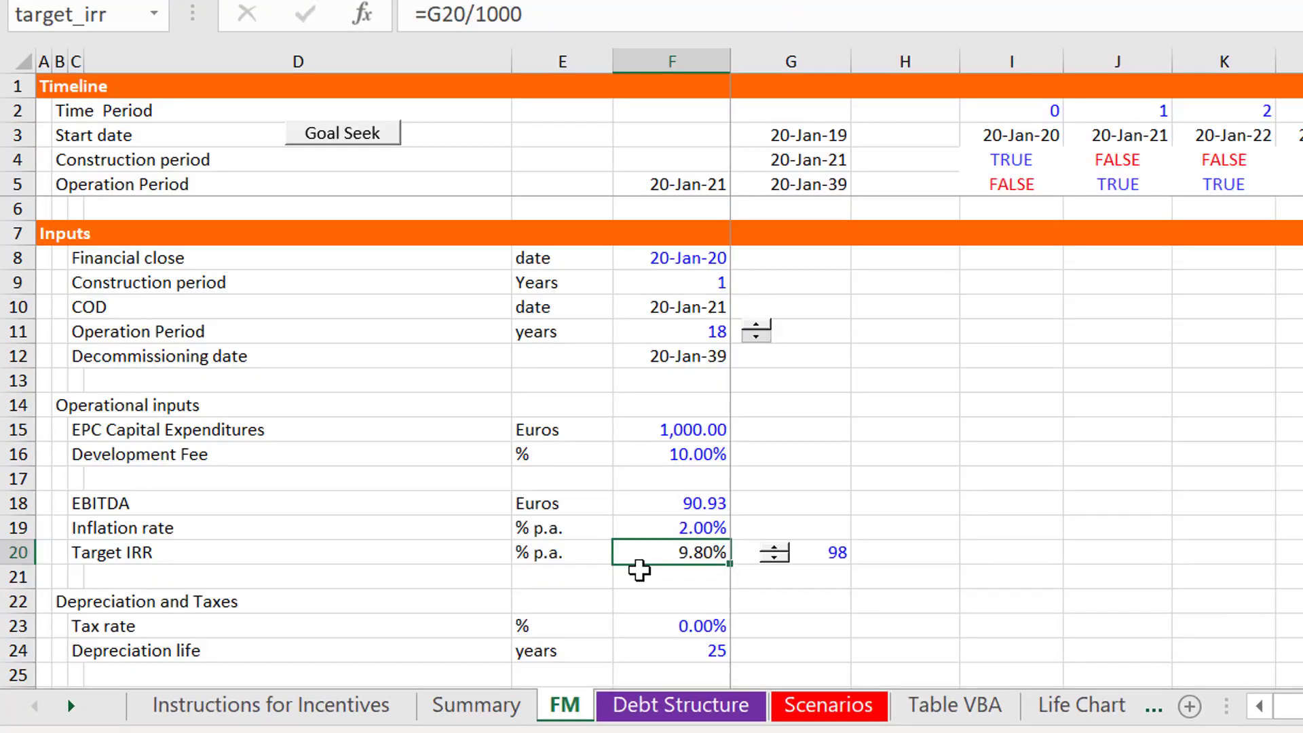
key(Page_Down)
key(Page_Down)
key(Page_Down)
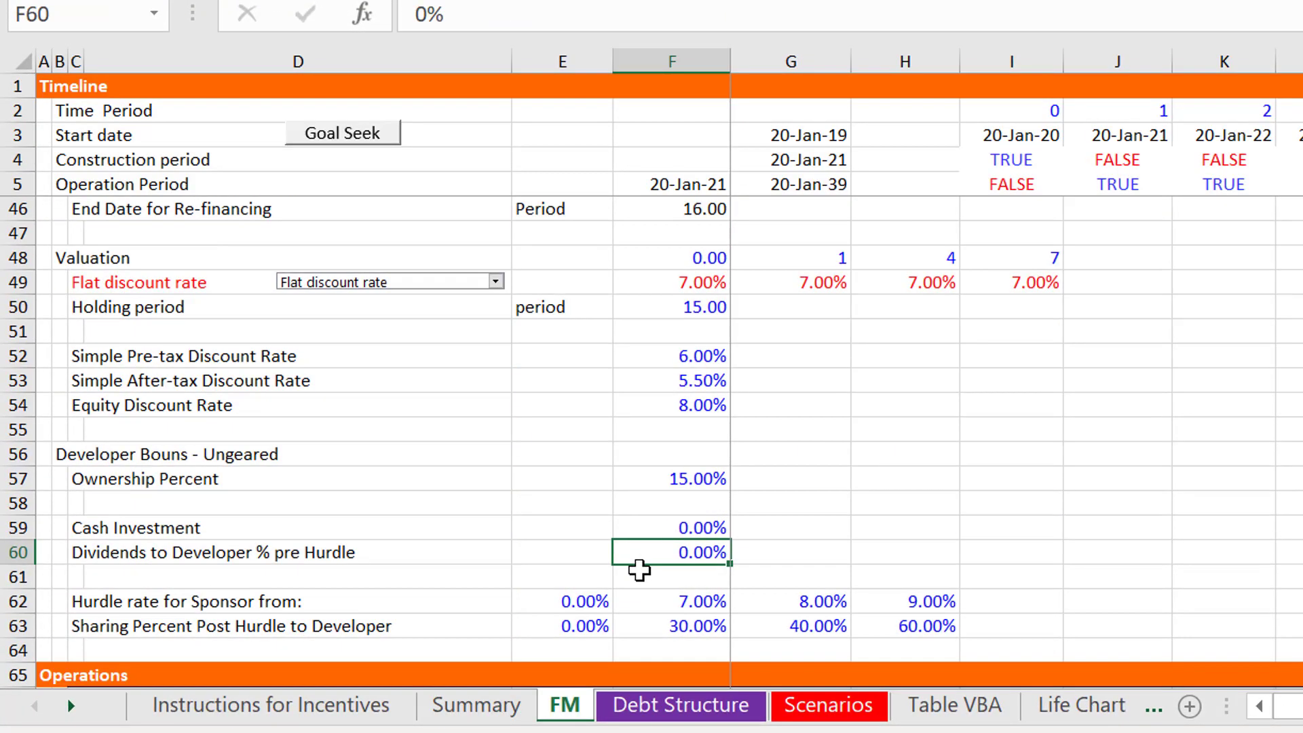
key(Page_Down)
key(Page_Down)
key(Page_Down)
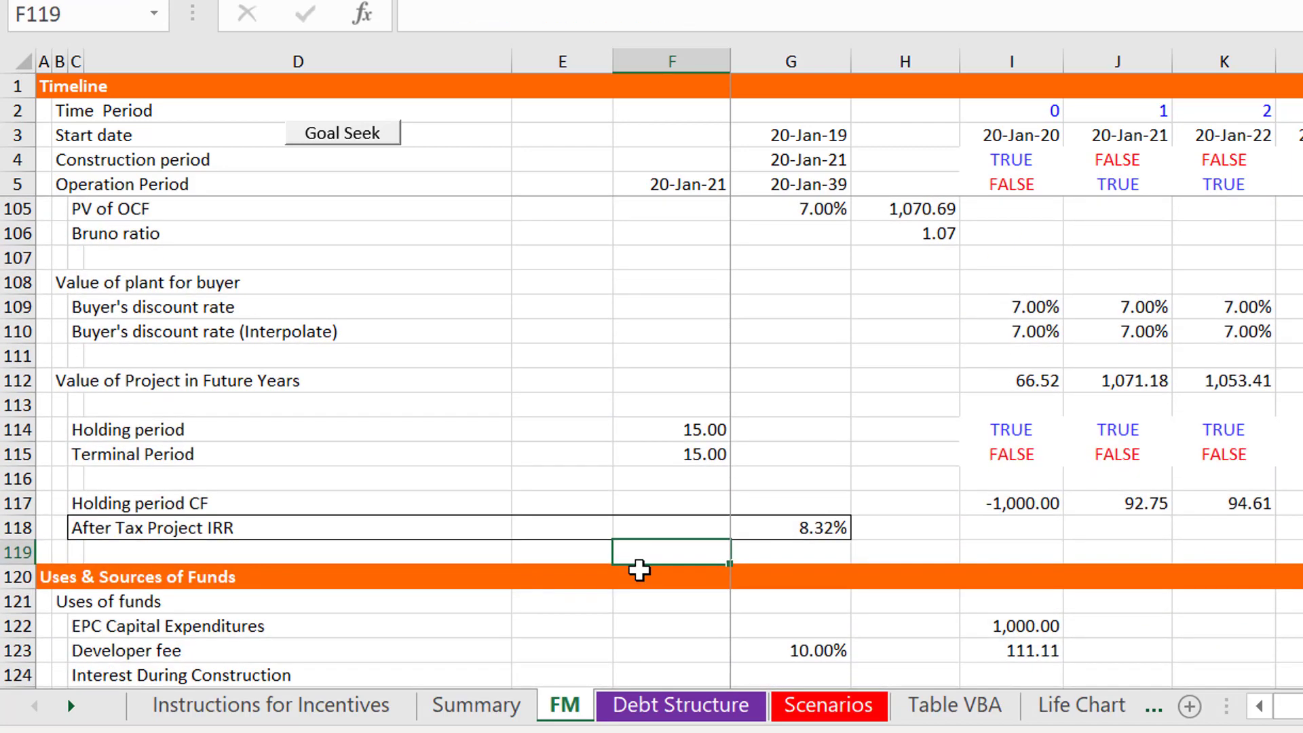
key(Page_Down)
key(Page_Down)
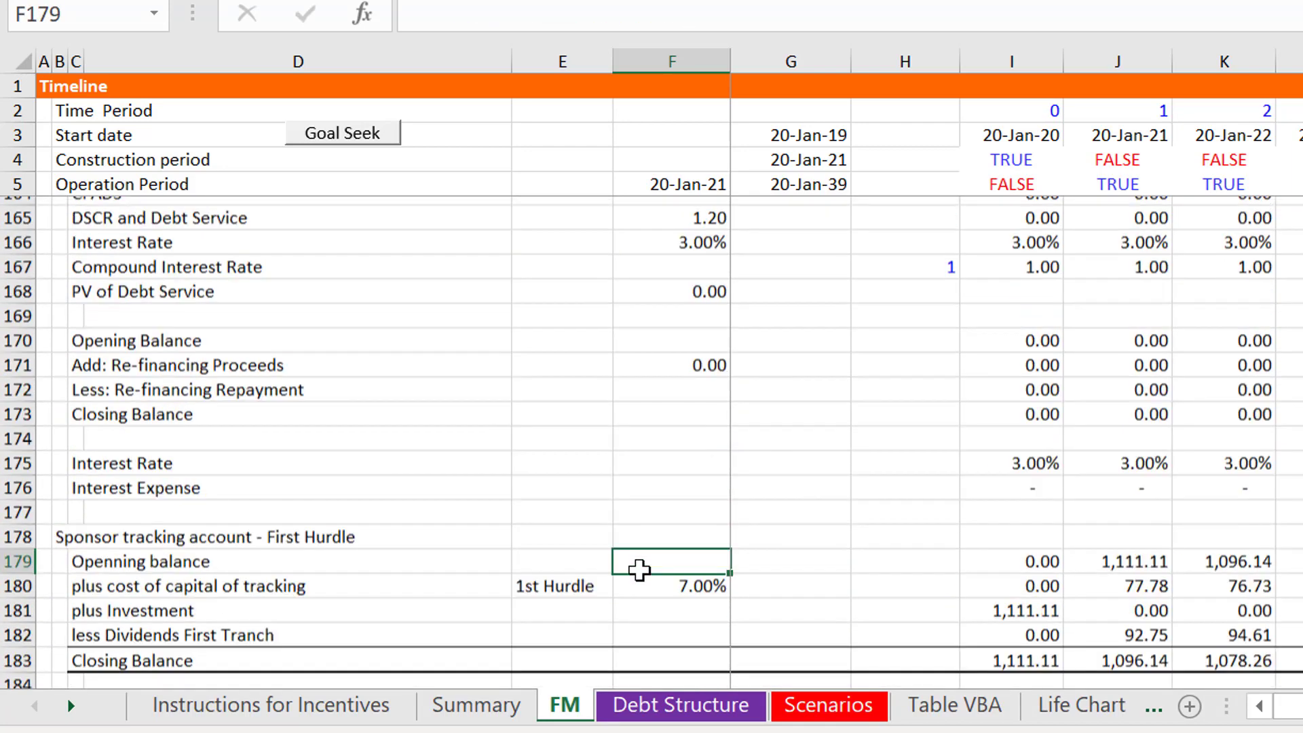
key(Up)
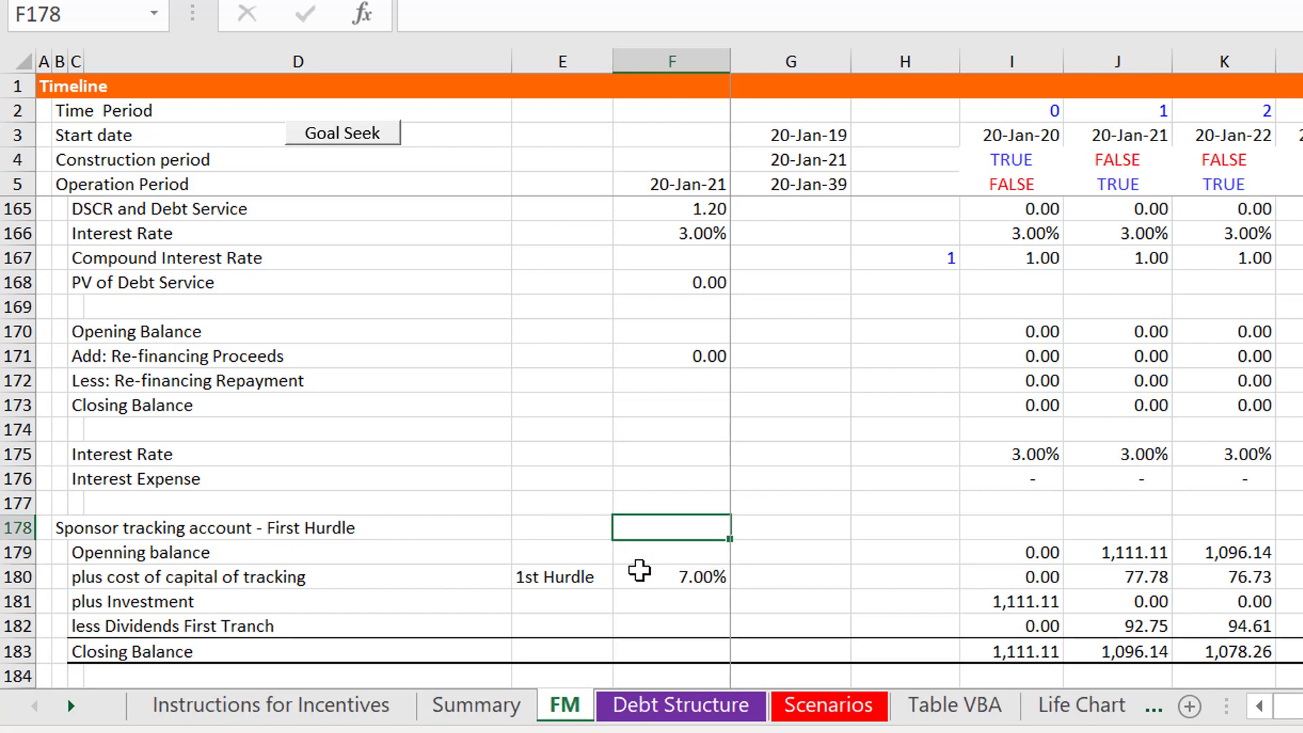
Examine the sponsor tracking accounts for the second and third hurdles below the first one
key(Down)
key(Down)
key(Down)
key(Down)
key(Down)
key(Down)
key(Down)
key(Down)
key(Down)
key(Down)
key(Down)
key(Down)
key(Down)
key(Down)
key(Down)
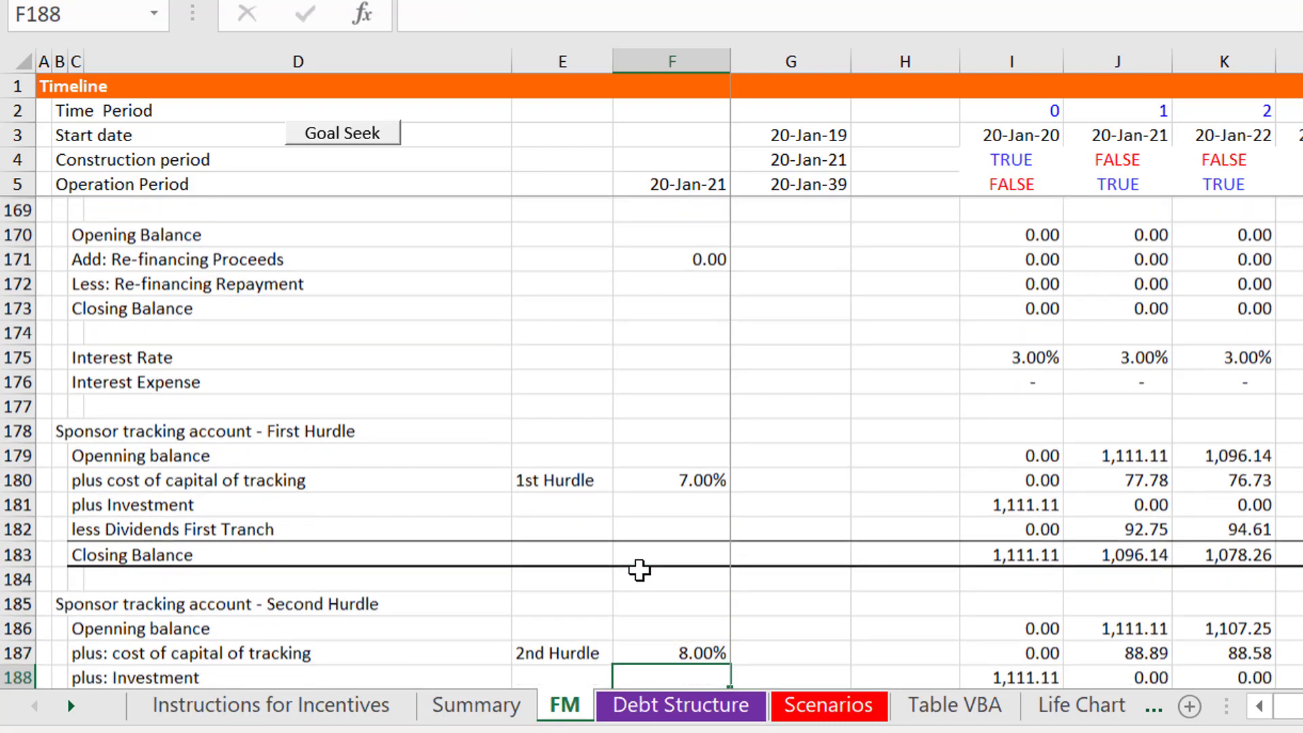
key(Down)
key(Down)
key(Down)
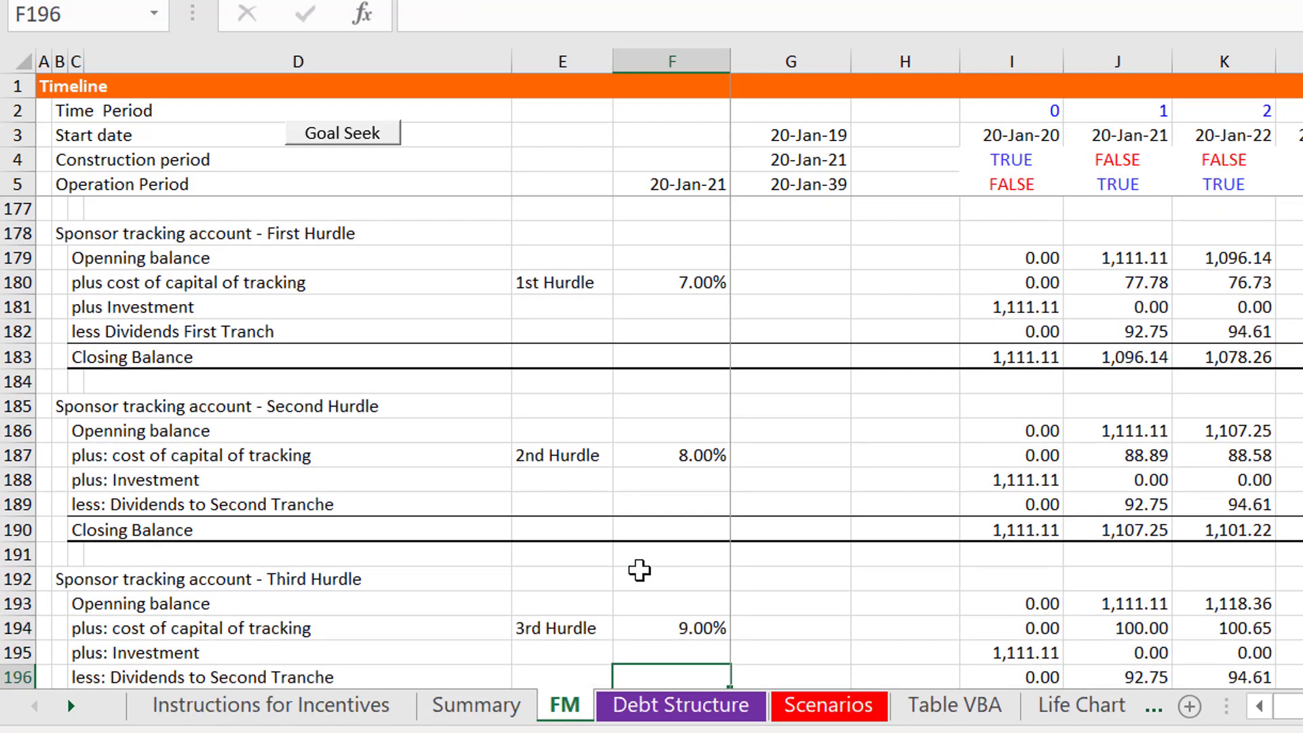
Go back up through the tracking accounts to the first hurdle's cost of capital label in E180
key(Up)
key(Up)
key(Up)
key(Up)
key(Up)
key(Up)
key(Up)
key(Up)
key(Up)
key(Up)
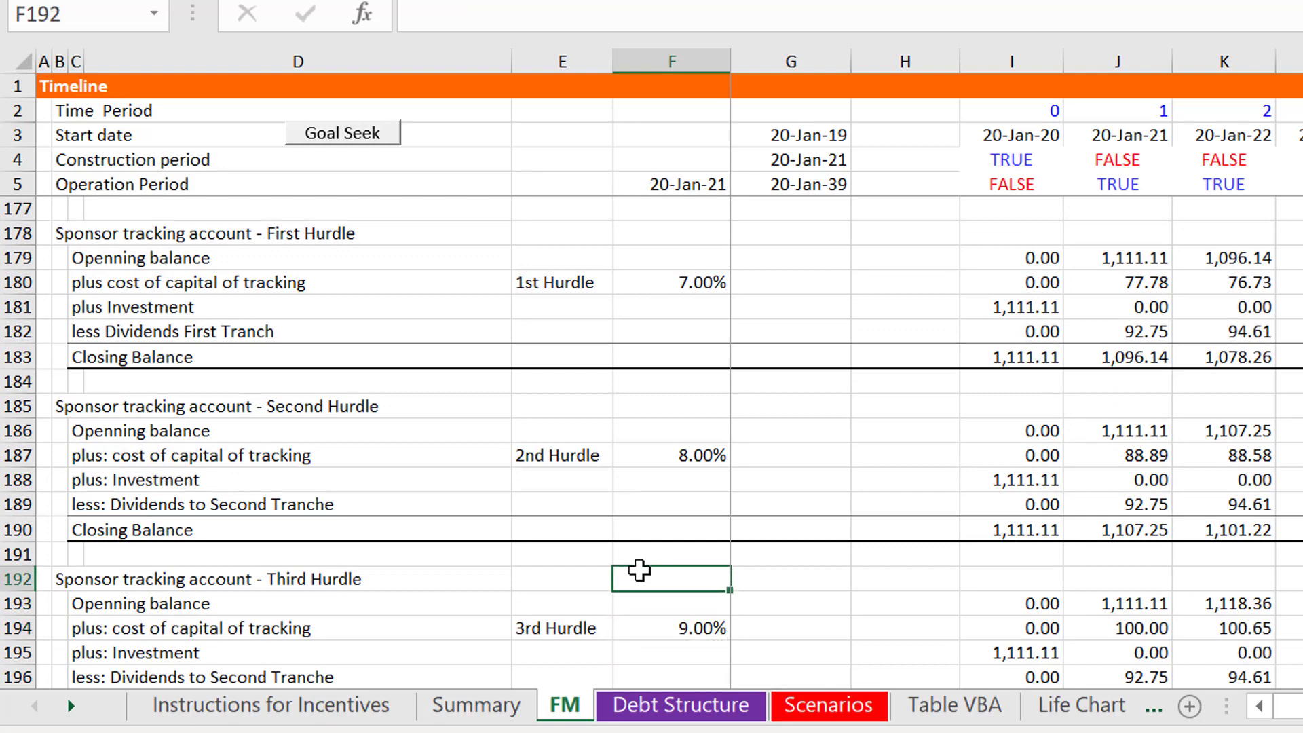
key(Up)
key(Up)
key(Up)
key(Up)
key(Up)
key(Up)
key(Up)
key(Down)
key(Left)
key(Left)
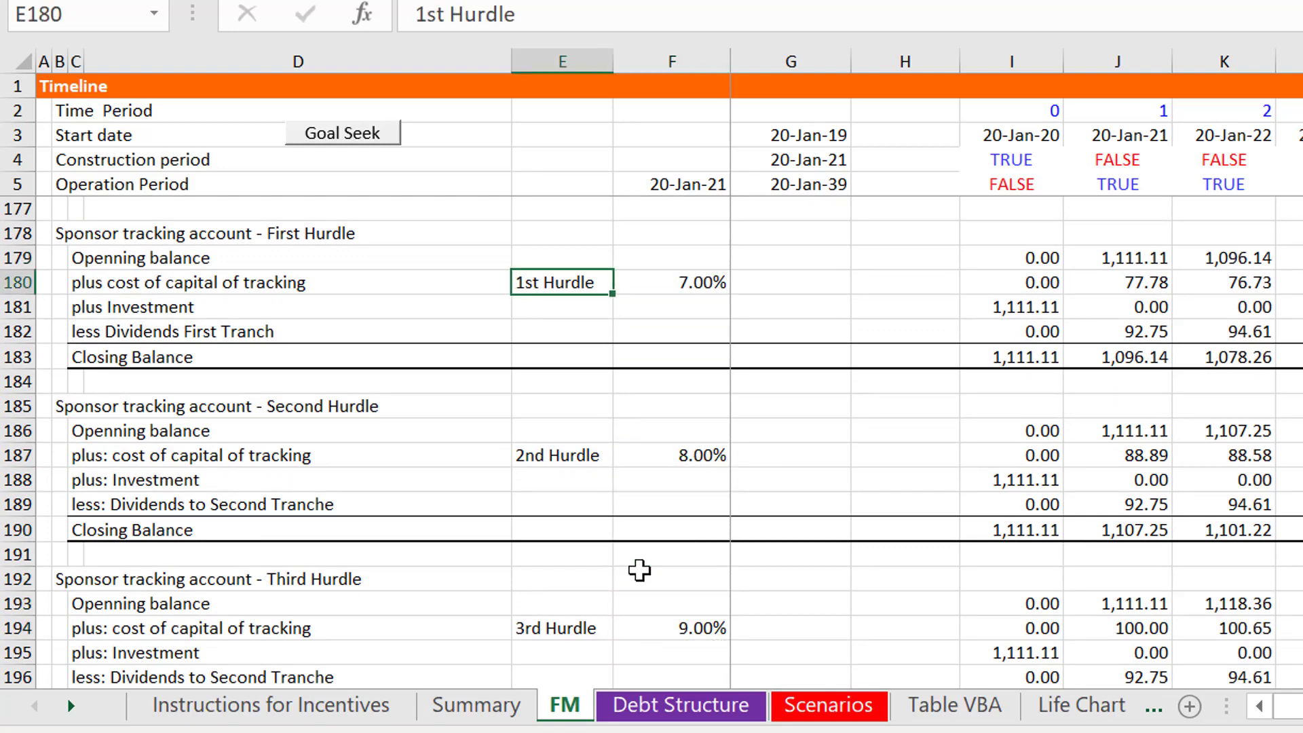
Inspect the first hurdle account's opening balance formula in I179 and the cell it references
key(Left)
key(Left)
key(Up)
key(Right)
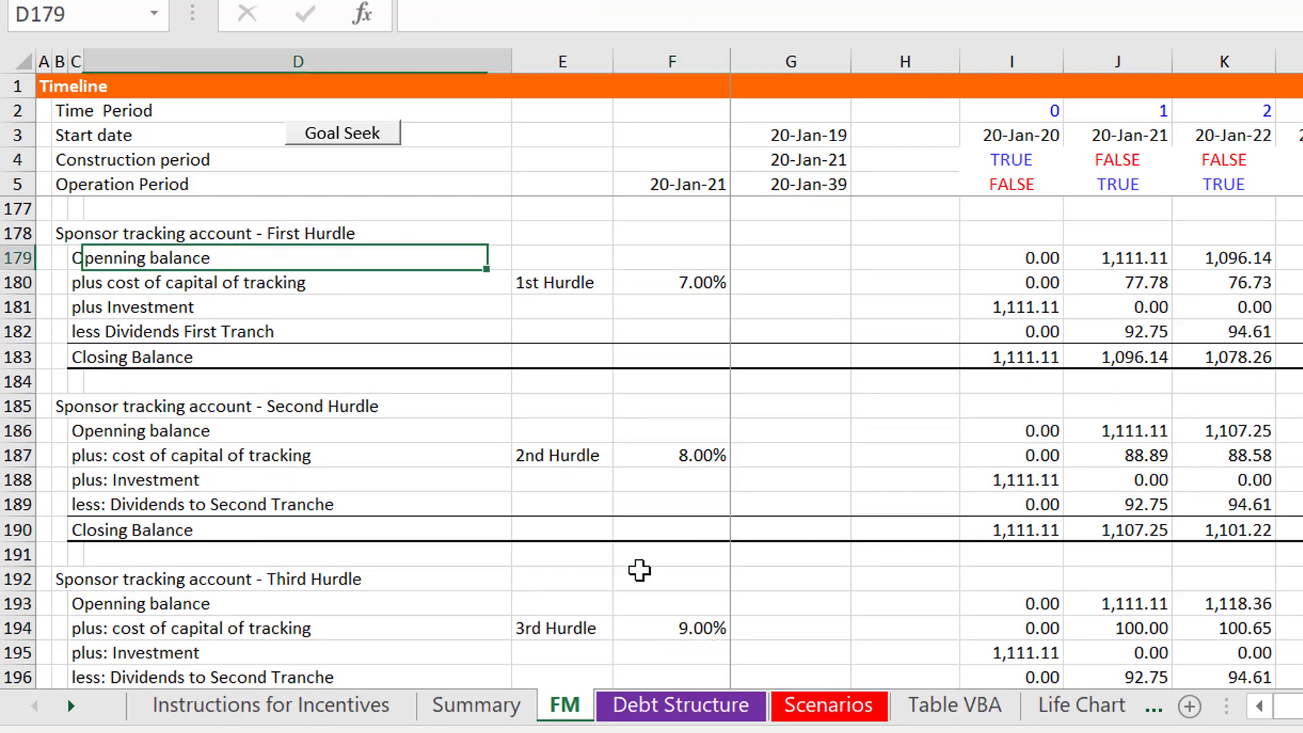
key(Right)
key(Right)
key(Right)
key(Right)
key(Right)
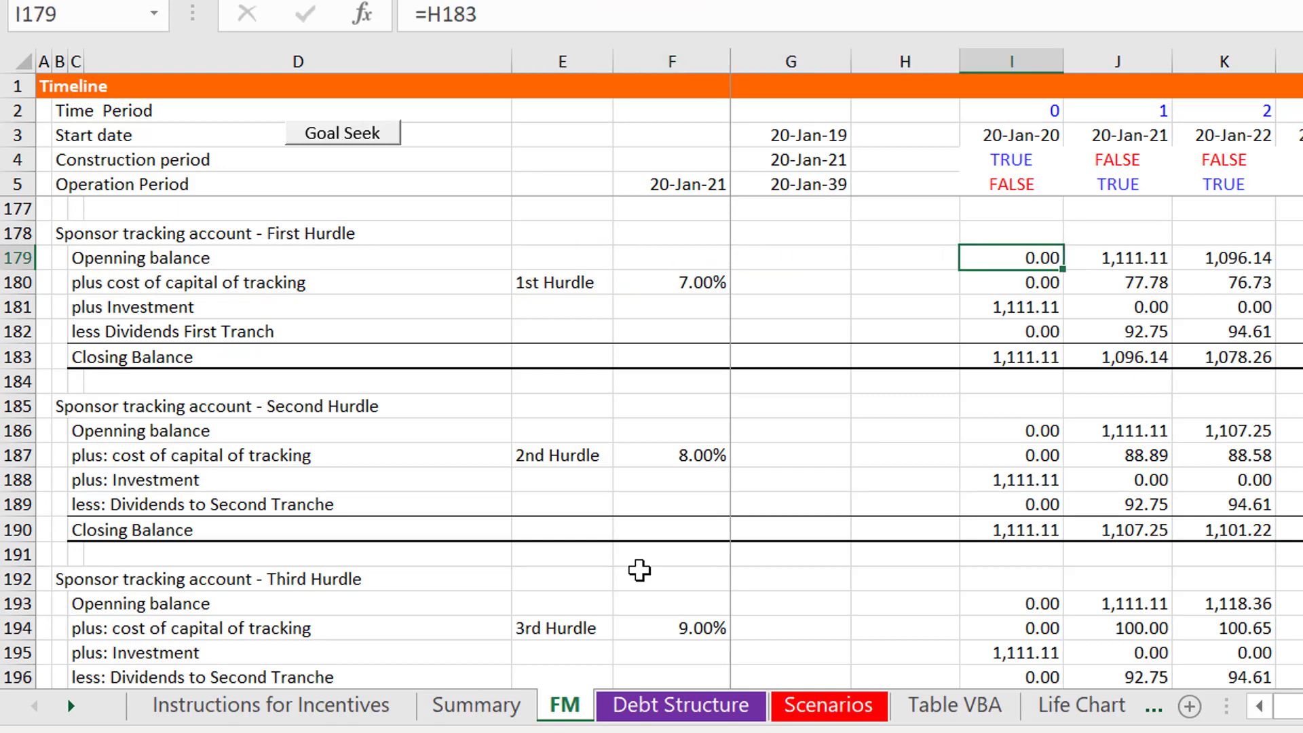
key(F2)
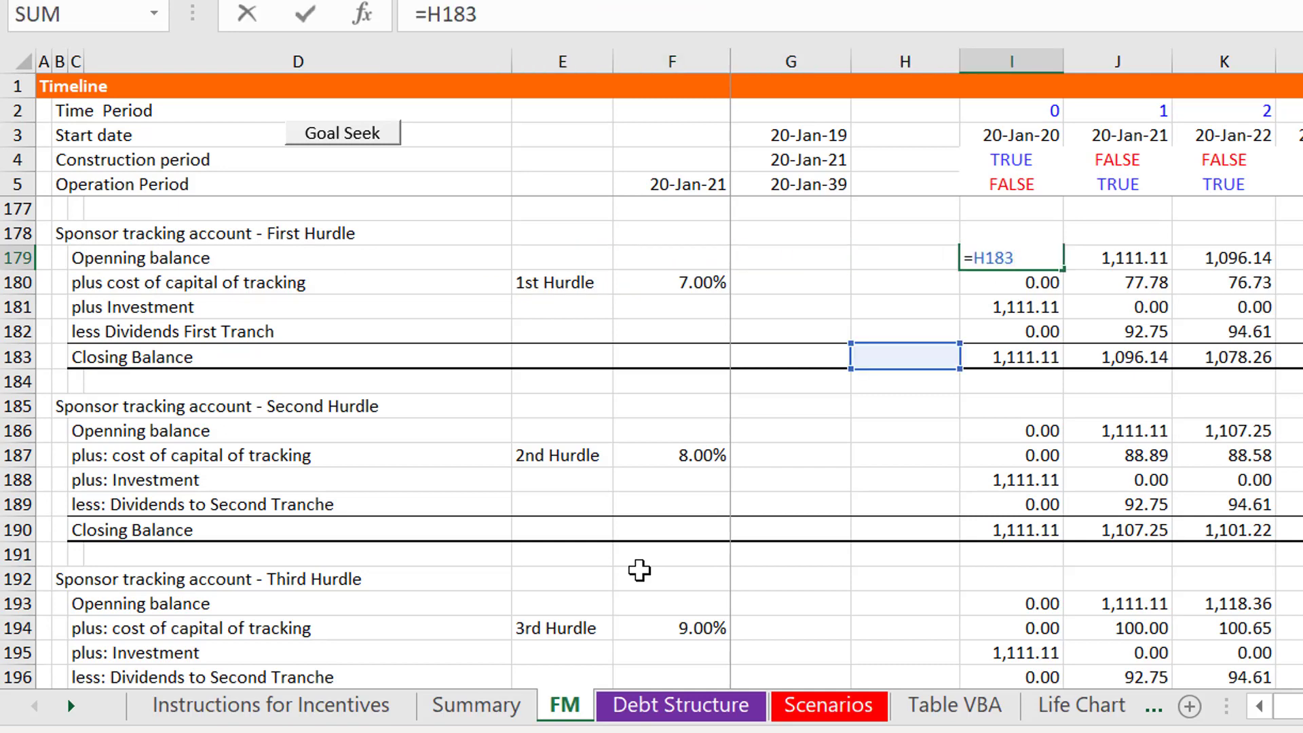
key(Escape)
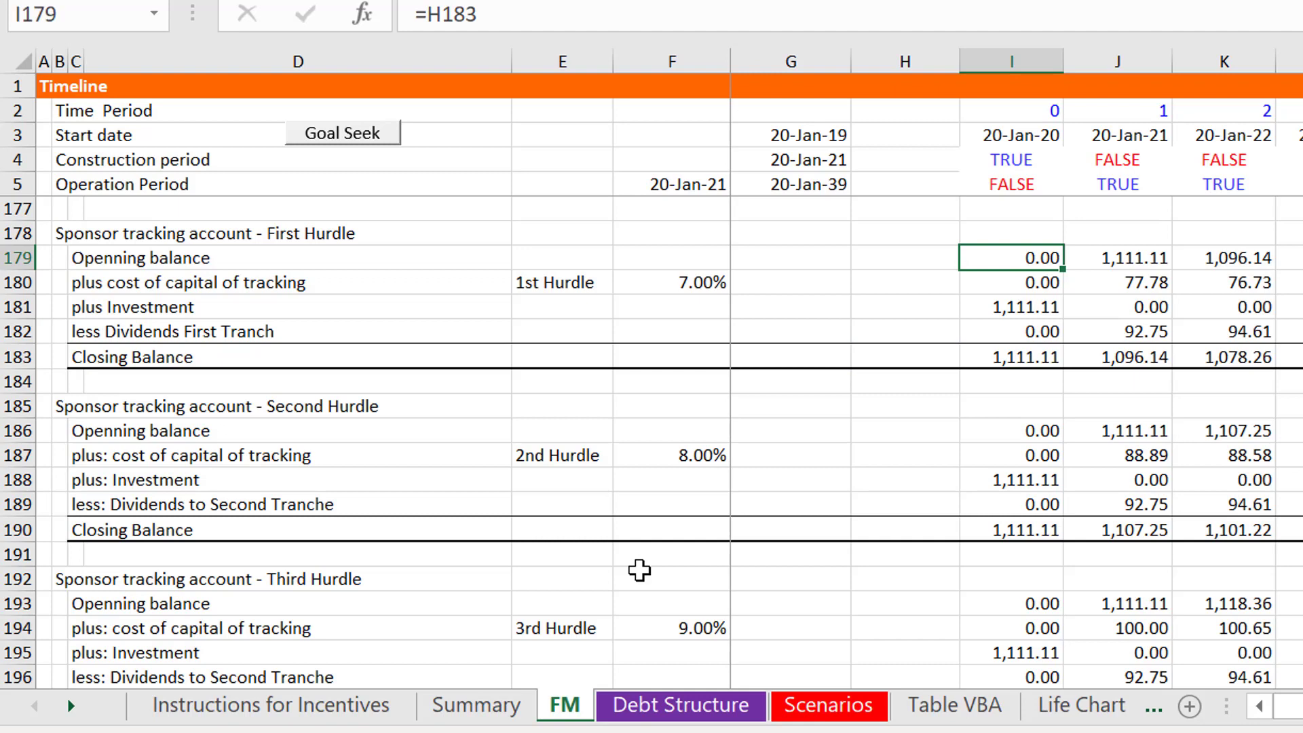
Inspect the cost of capital formula in I180 and the 1st Hurdle rate it uses
key(Down)
key(F2)
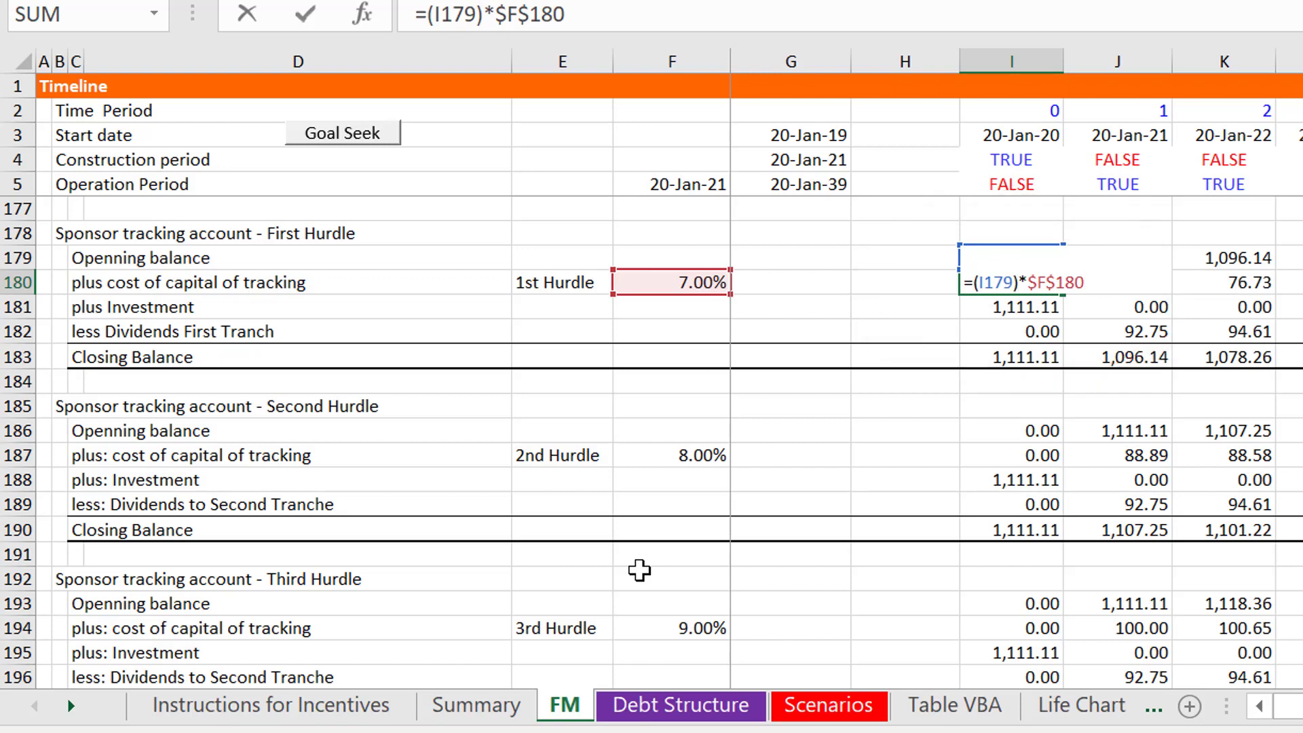
key(Return)
key(Up)
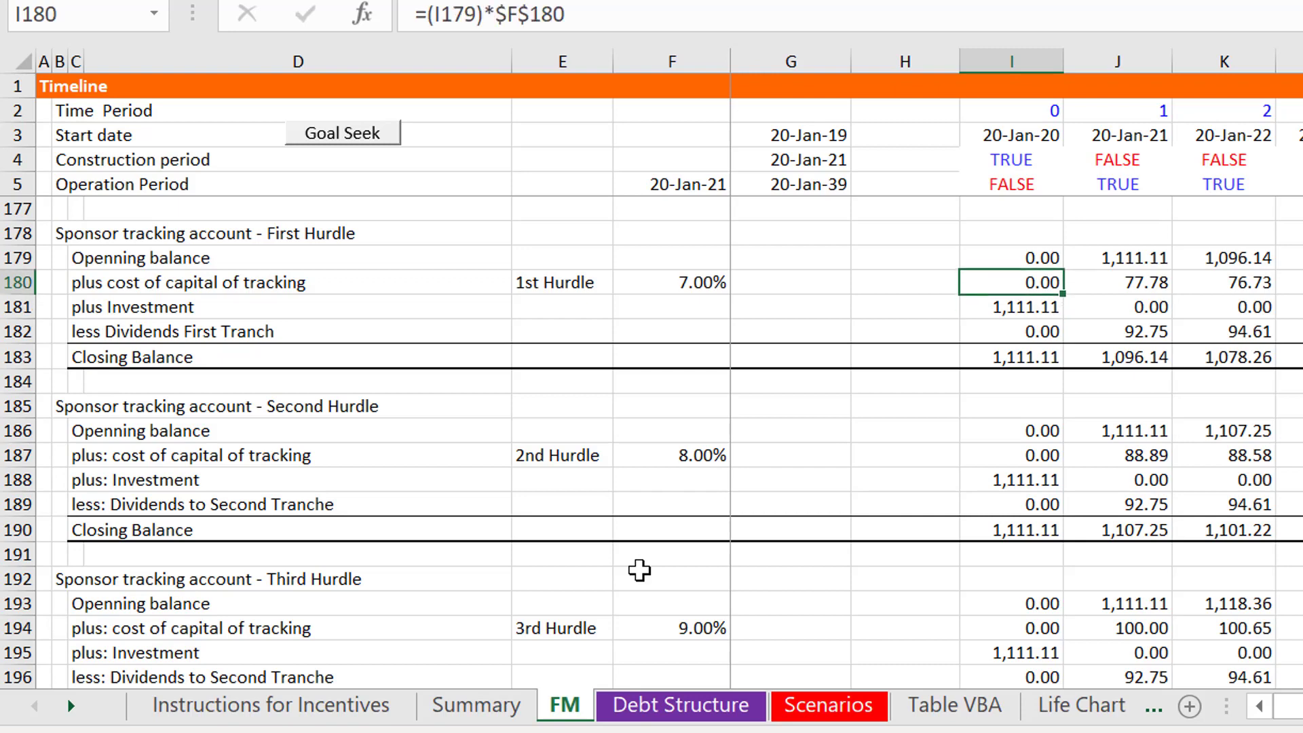
key(Left)
key(Left)
key(Left)
key(Right)
key(Right)
key(Right)
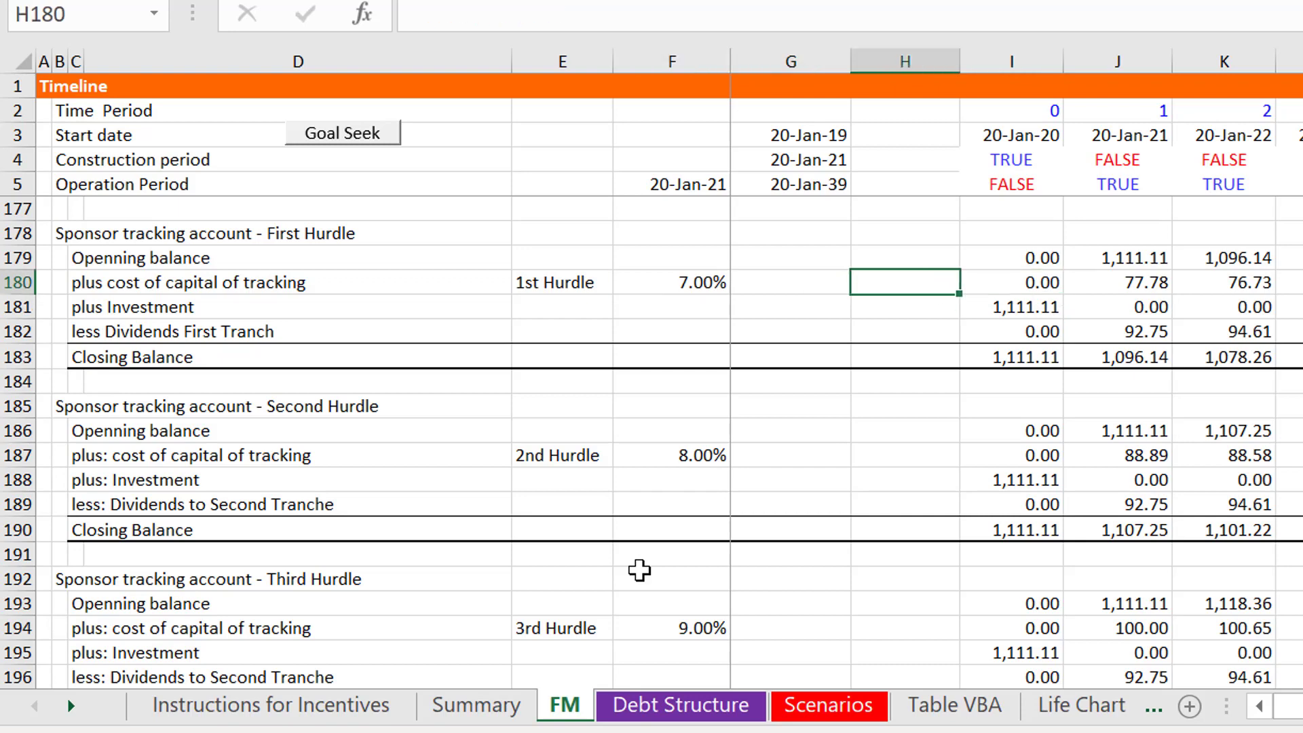
Inspect the first hurdle's investment formula in I181 and go up to the Uses & Sources of Funds section
key(Down)
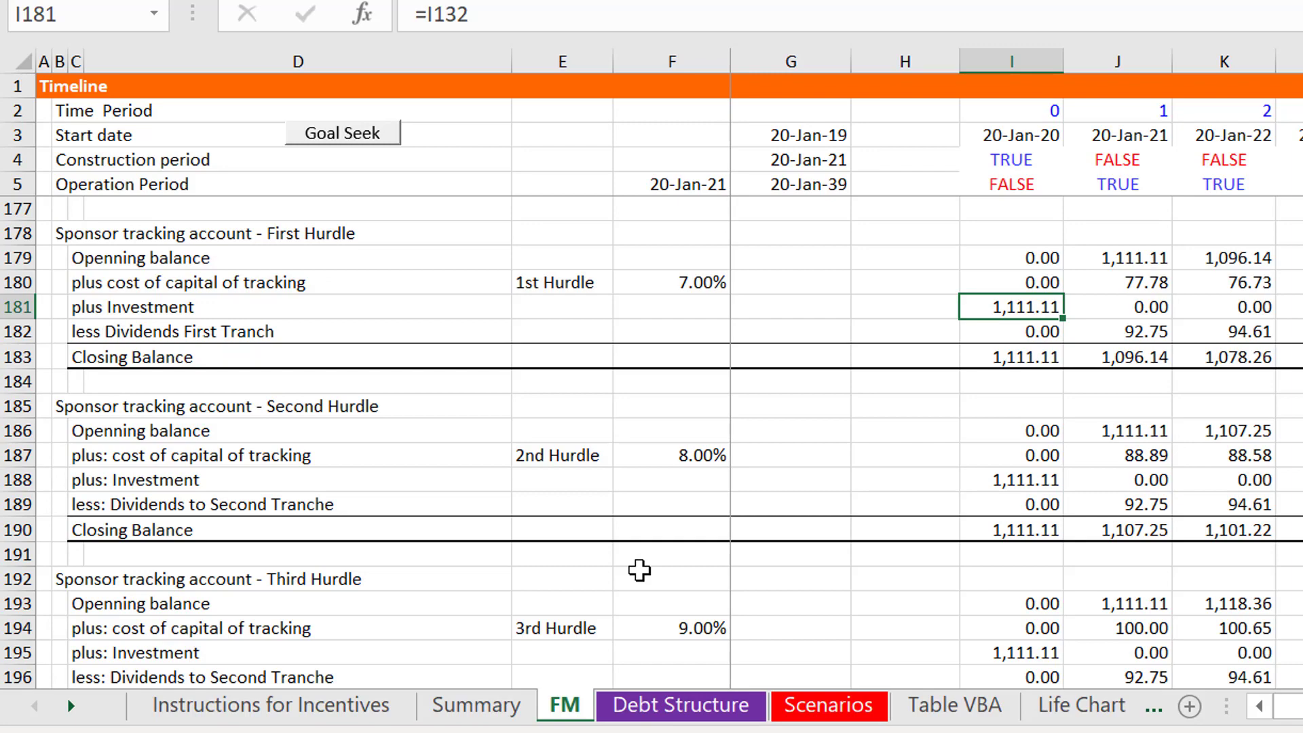
key(Page_Up)
key(Page_Up)
key(Page_Up)
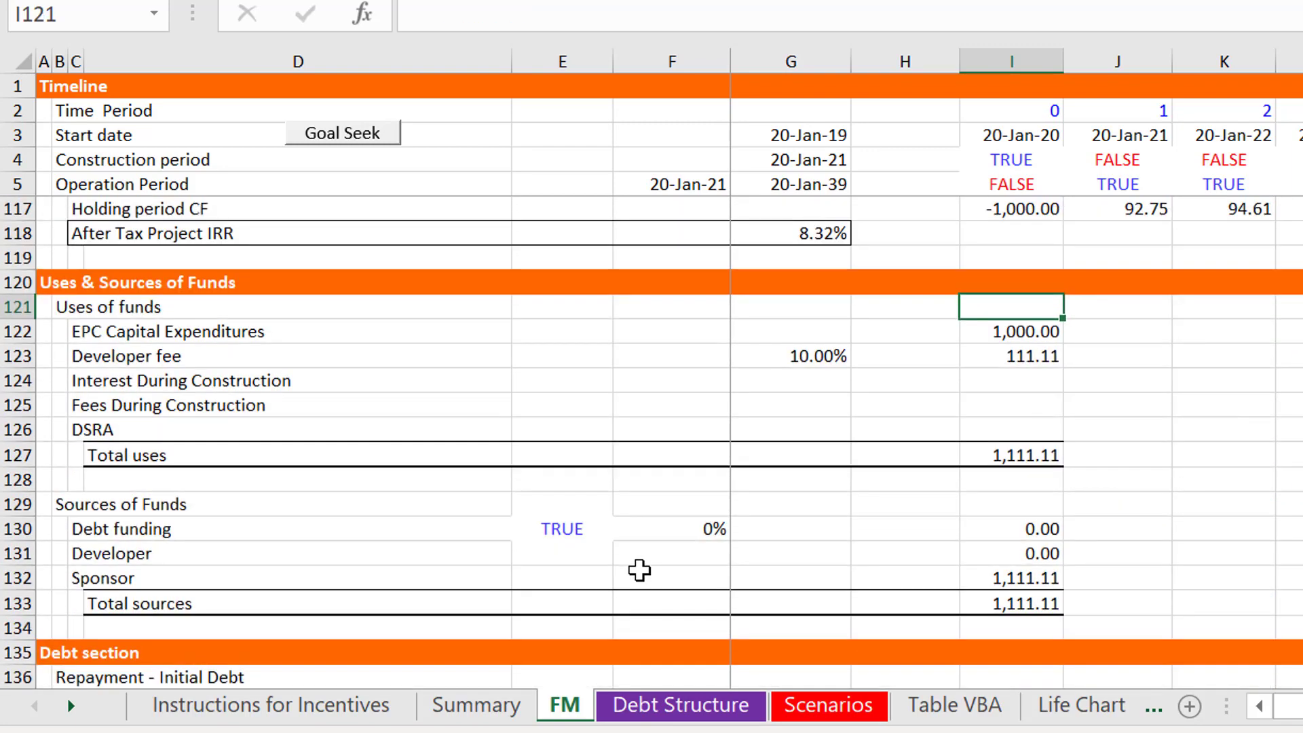
Examine the uses and sources of funds in column I down to the Sponsor funding formula in I132
key(Down)
key(Down)
key(Down)
key(Down)
key(Down)
key(Down)
key(Down)
key(Down)
key(Down)
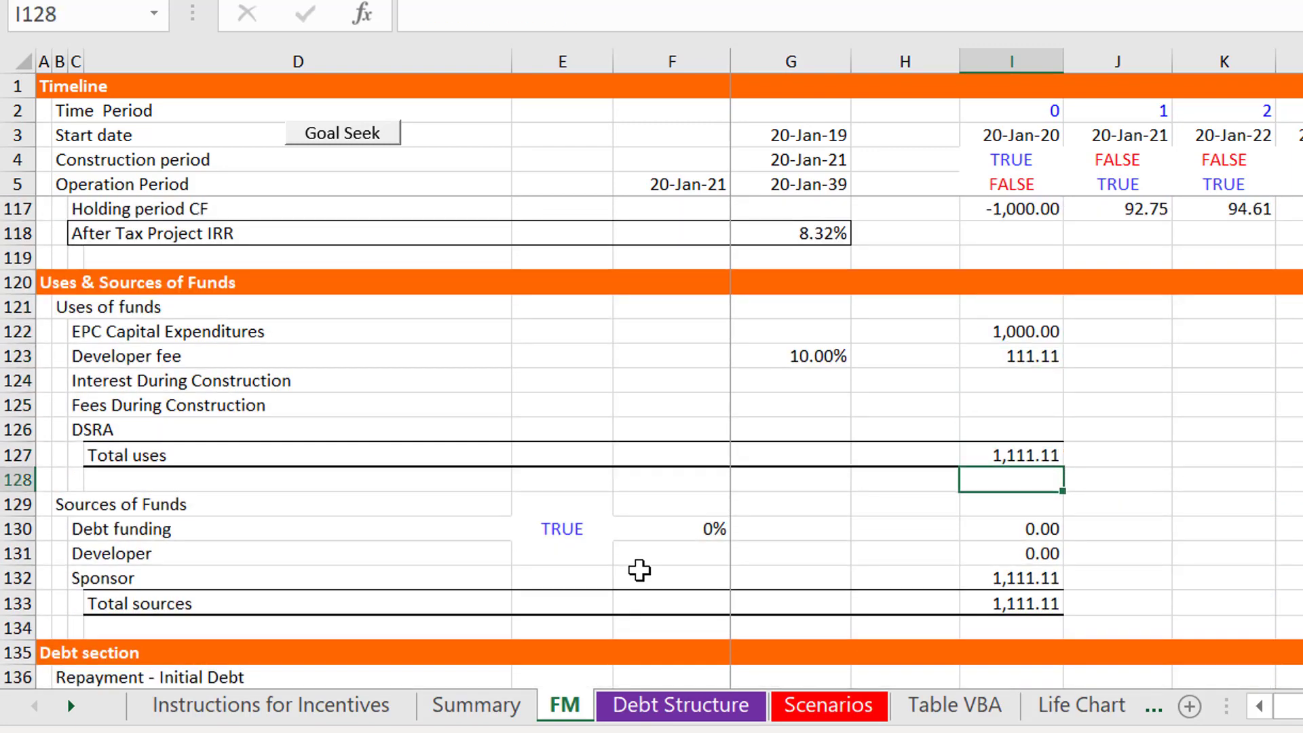
key(Down)
key(Up)
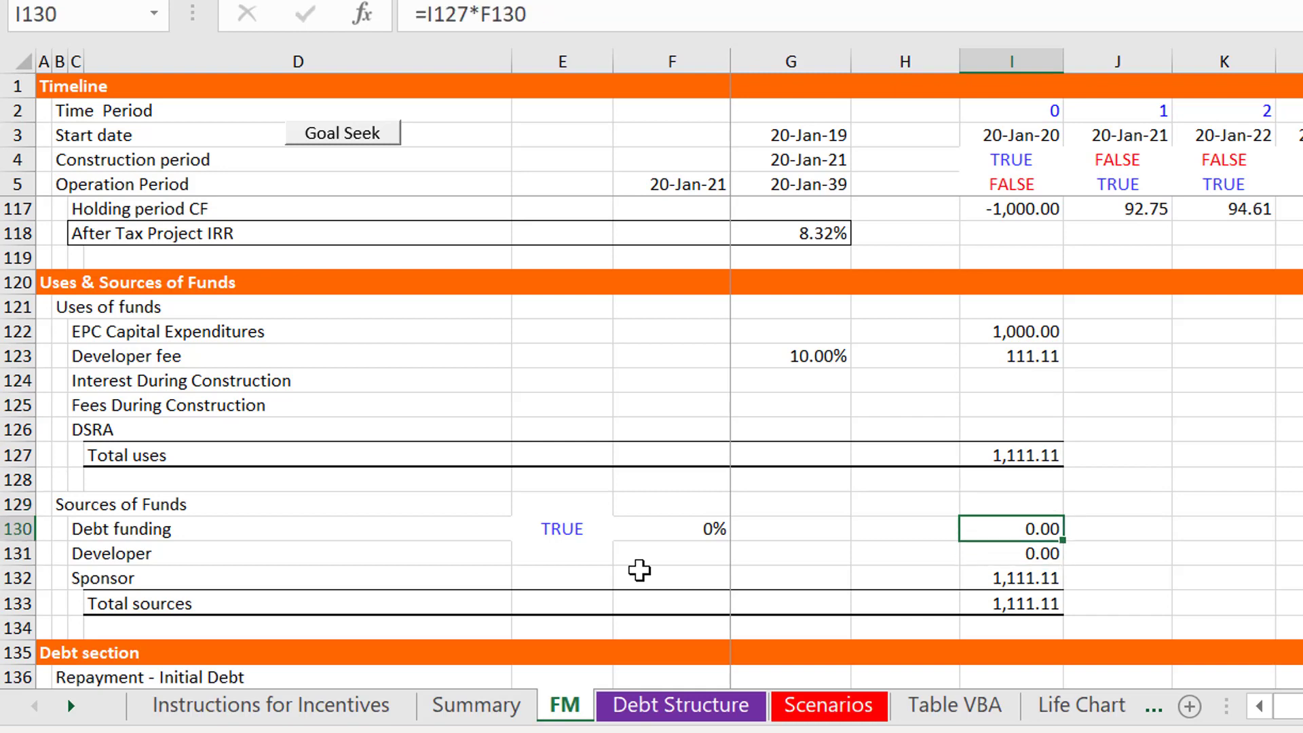
key(Down)
key(Down)
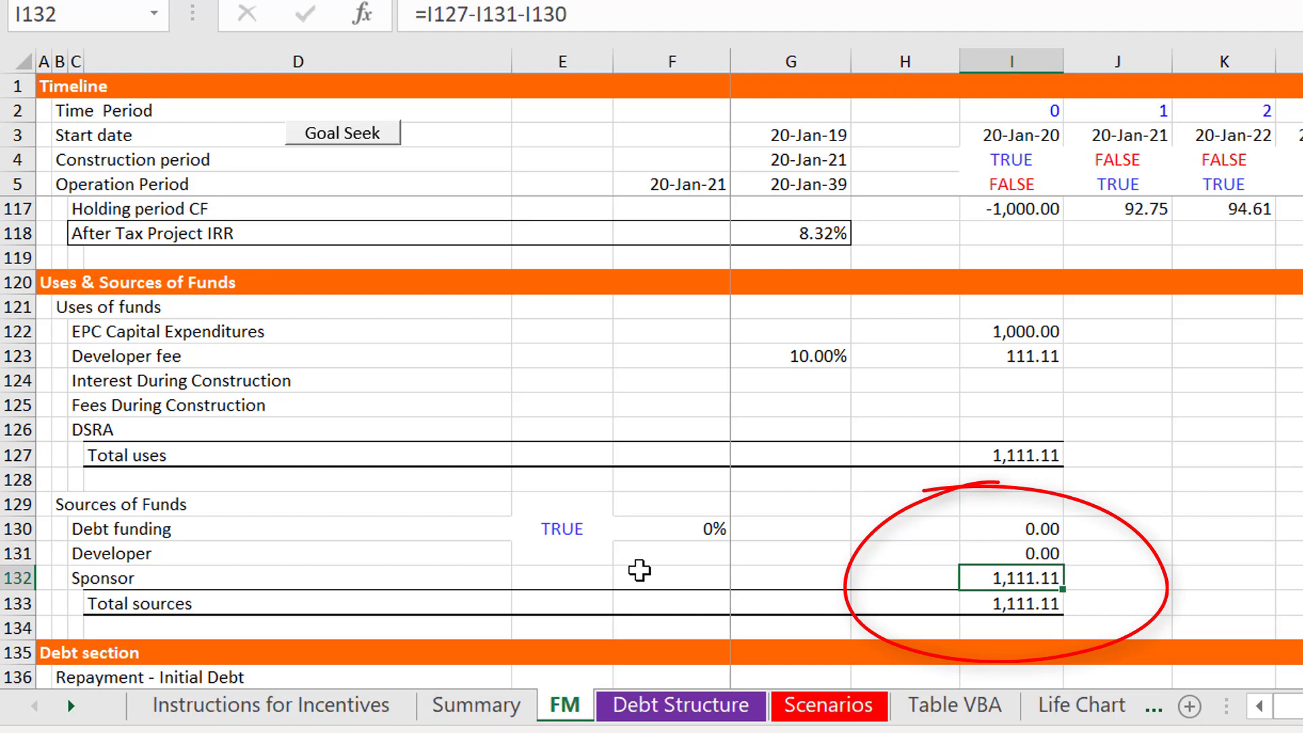
Compare the debt, developer and sponsor funding formulas in I130:I132
key(Up)
key(Up)
key(Down)
key(Down)
key(Up)
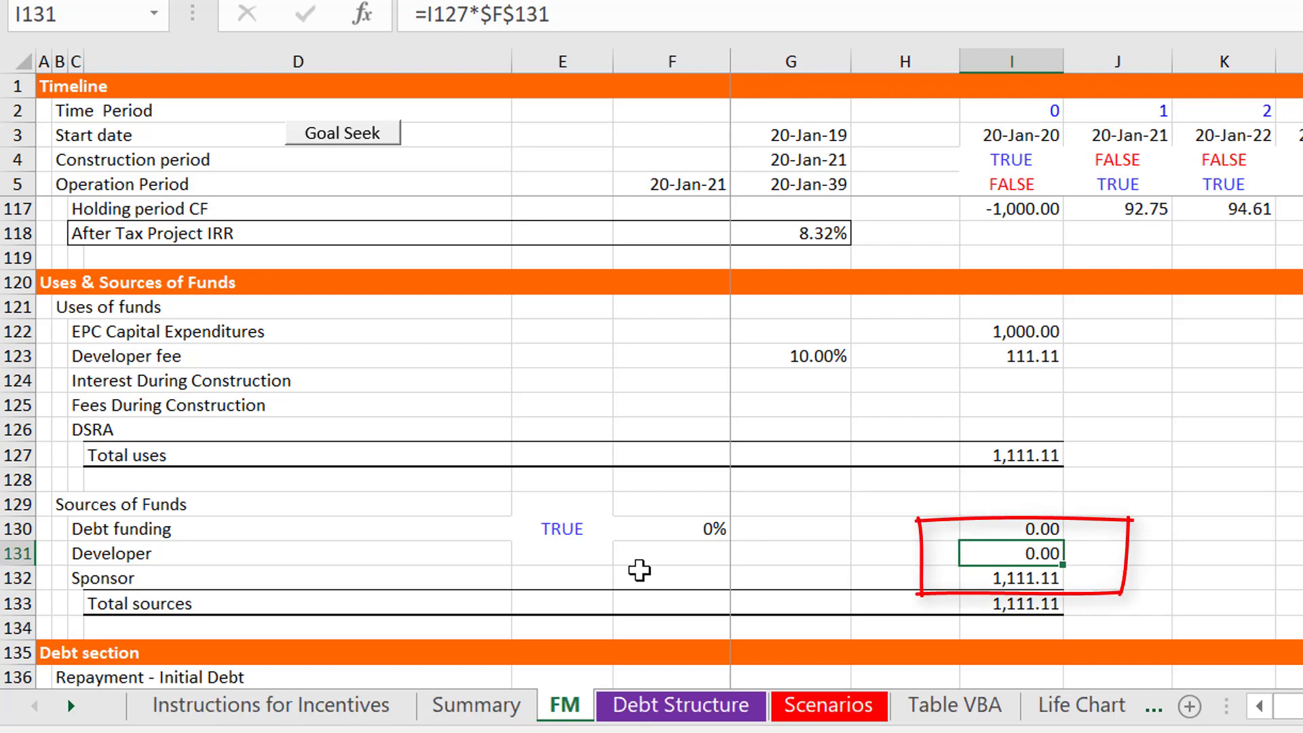
Return from the funding sources to the start of the first hurdle's sponsor tracking account
key(Page_Down)
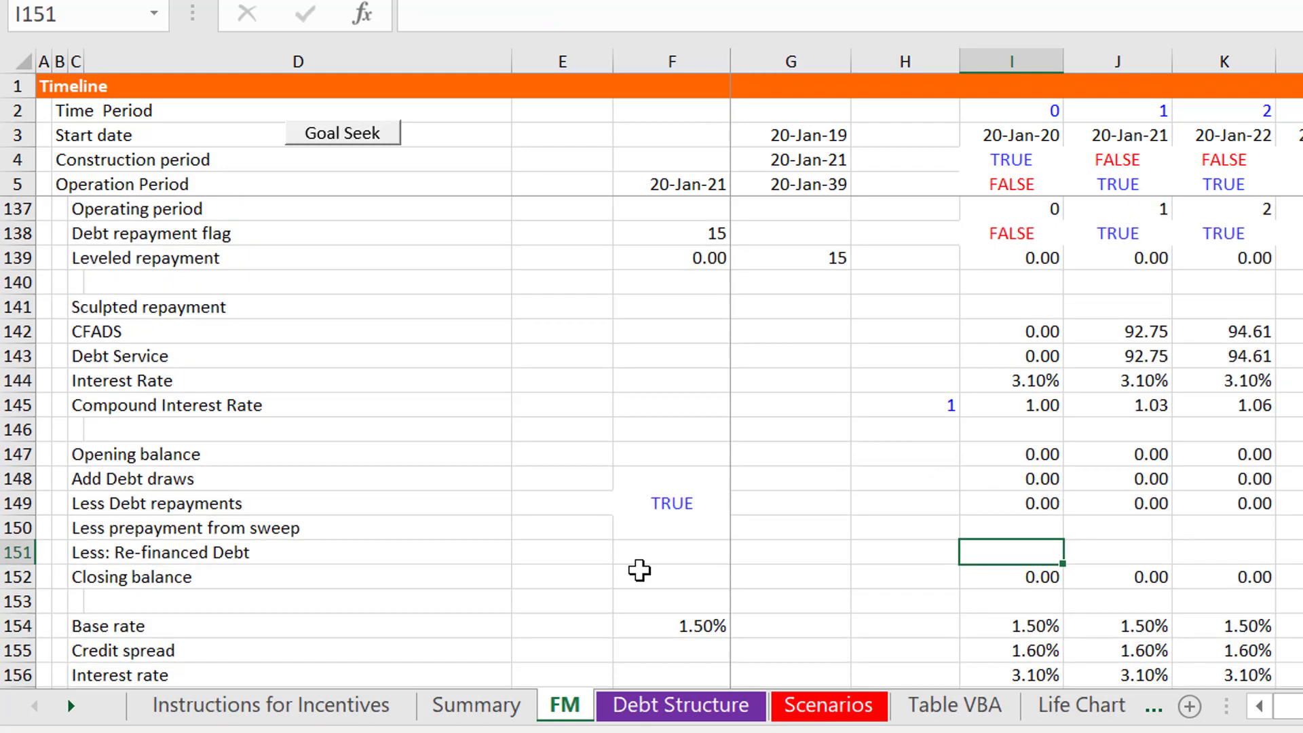
key(Page_Down)
key(Page_Down)
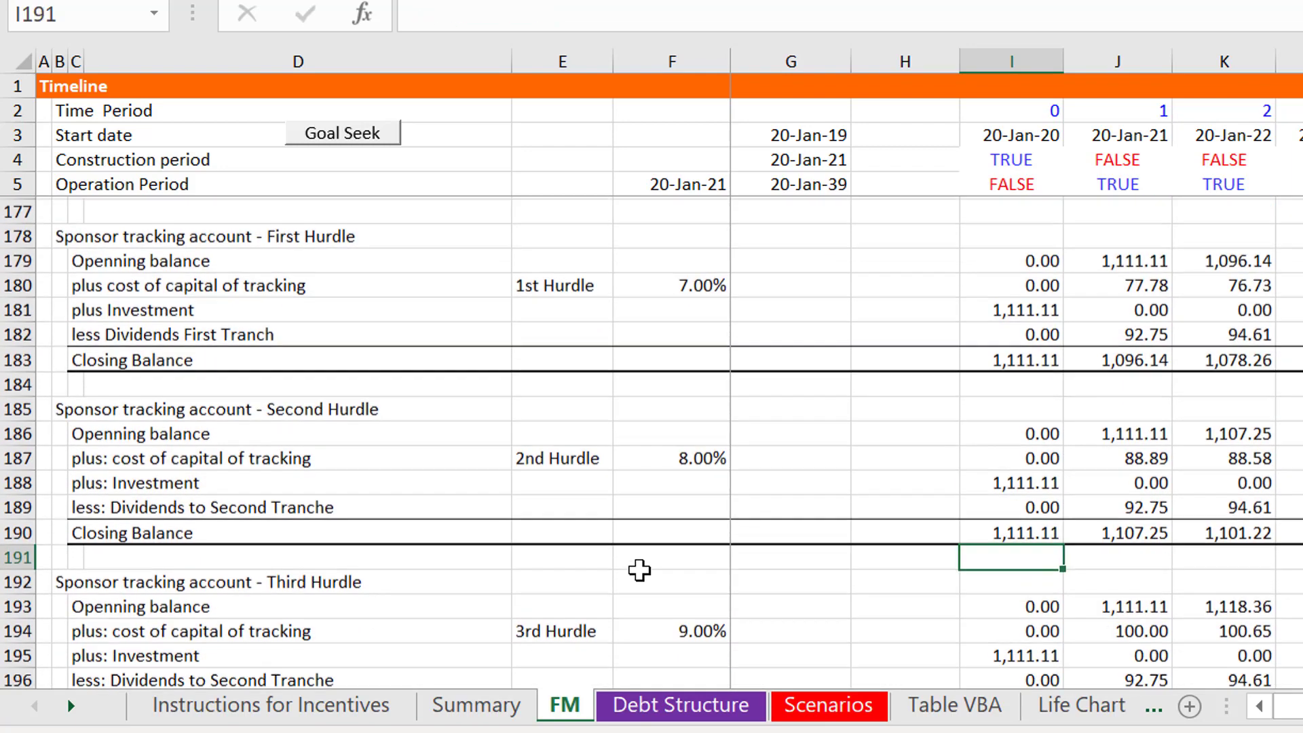
key(Up)
key(Up)
key(Up)
key(Up)
key(Up)
key(Up)
key(Up)
key(Up)
key(Up)
key(Up)
key(Up)
key(Up)
key(Up)
key(Up)
key(Up)
key(Up)
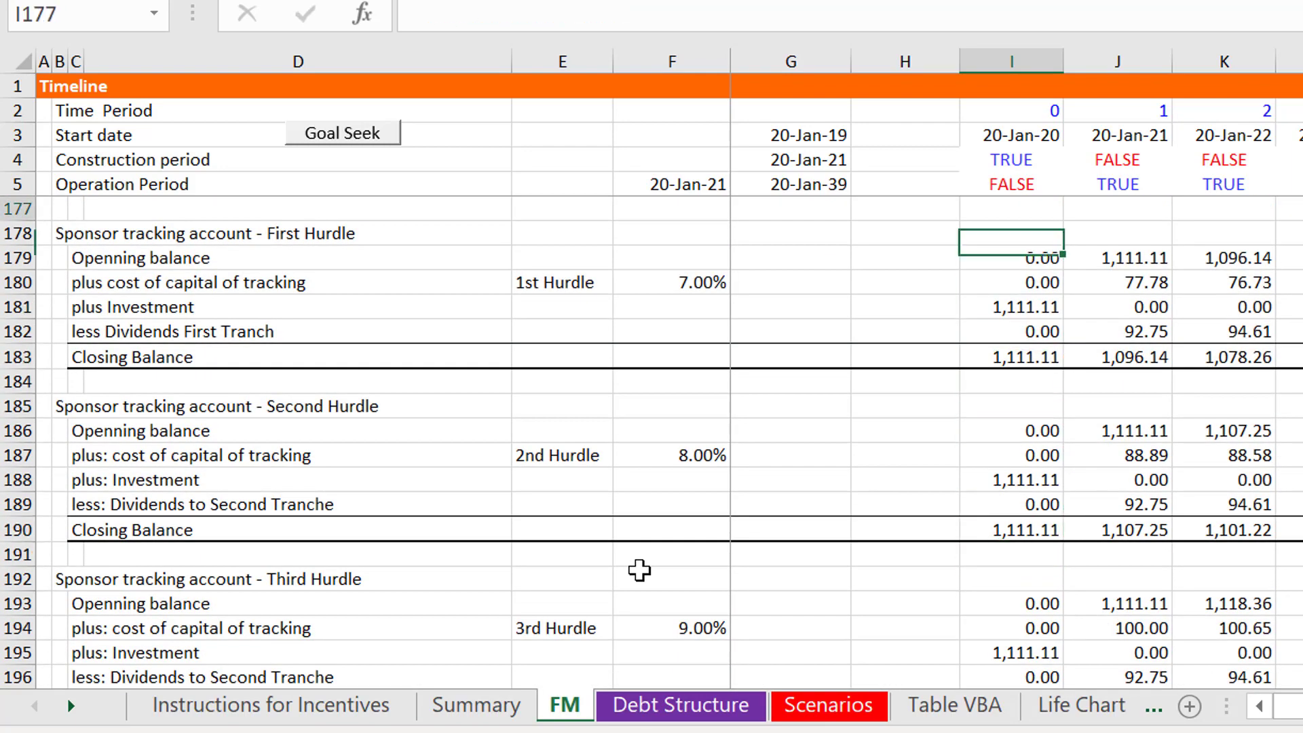
Inspect the first hurdle's opening balance formula in I179 again and leave it unedited
key(Down)
key(Down)
key(Down)
key(Down)
key(F2)
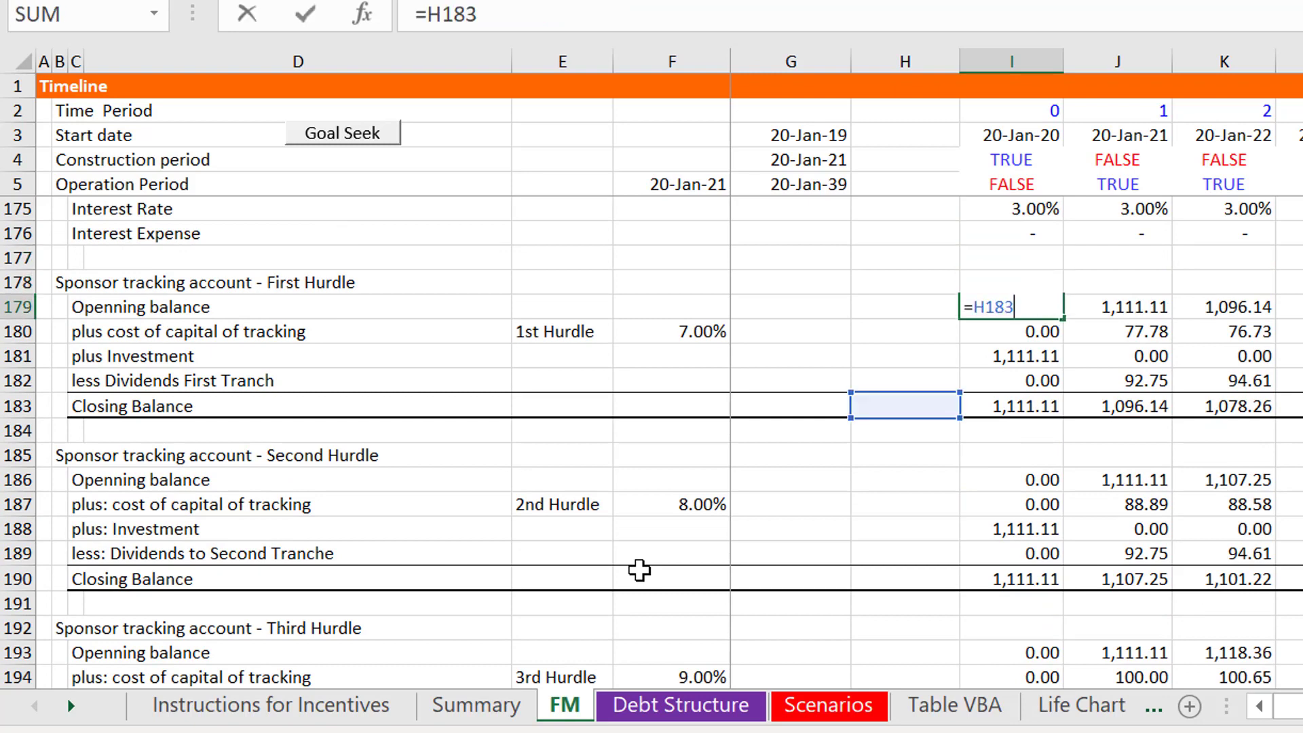
key(Escape)
Inspect the 1st Hurdle rate in F180 and its link to F62
key(Down)
key(Left)
key(Left)
key(Left)
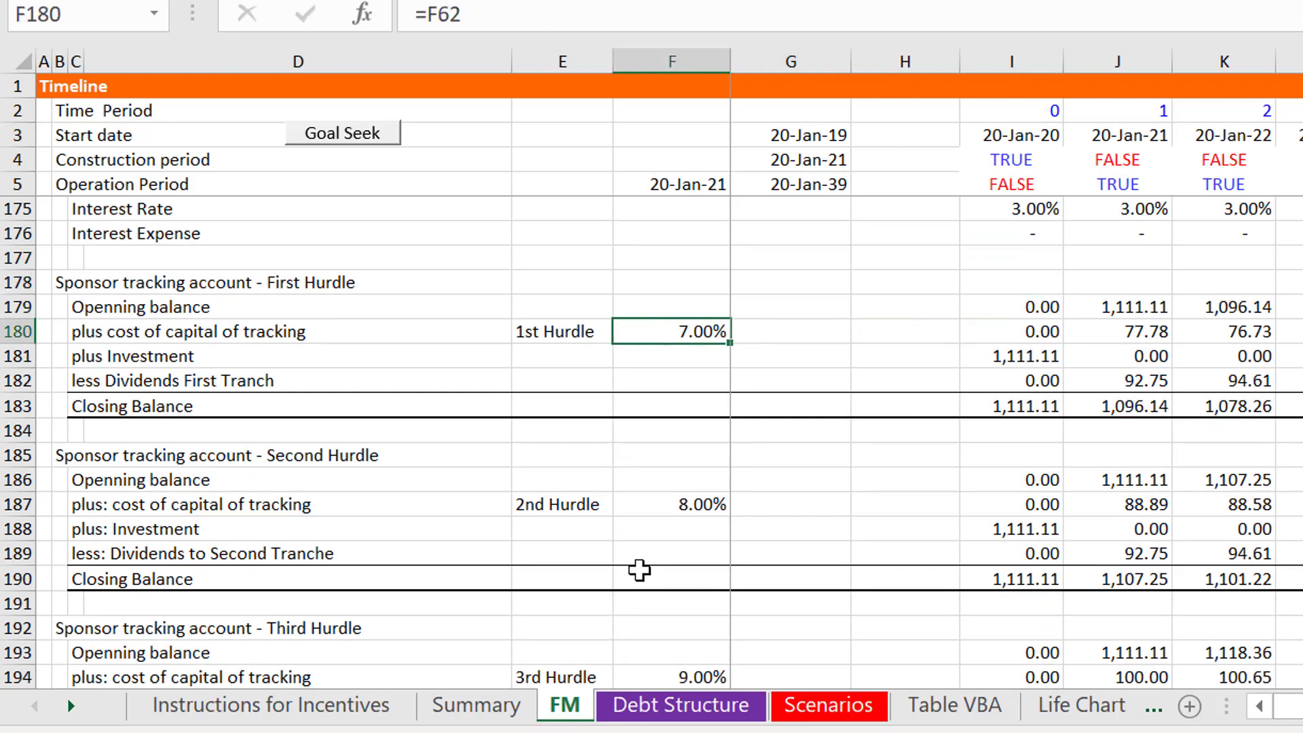
key(F2)
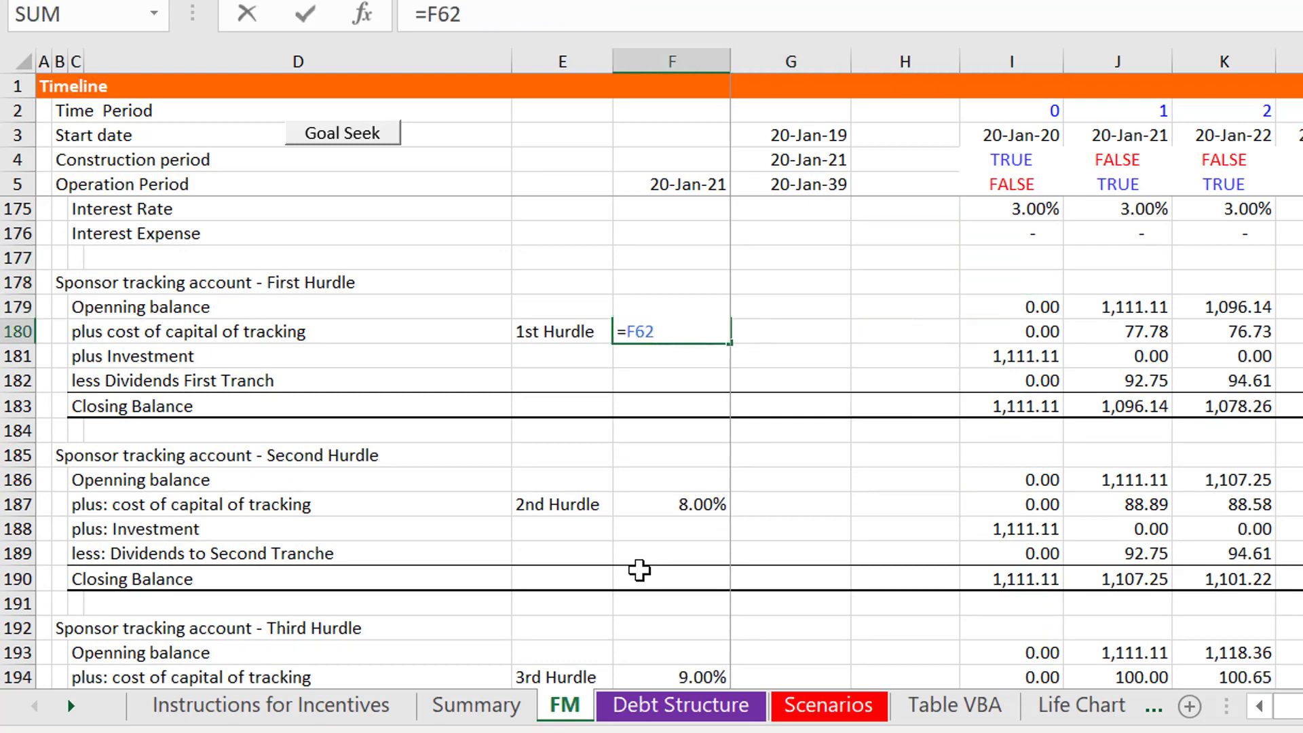
key(Escape)
key(Right)
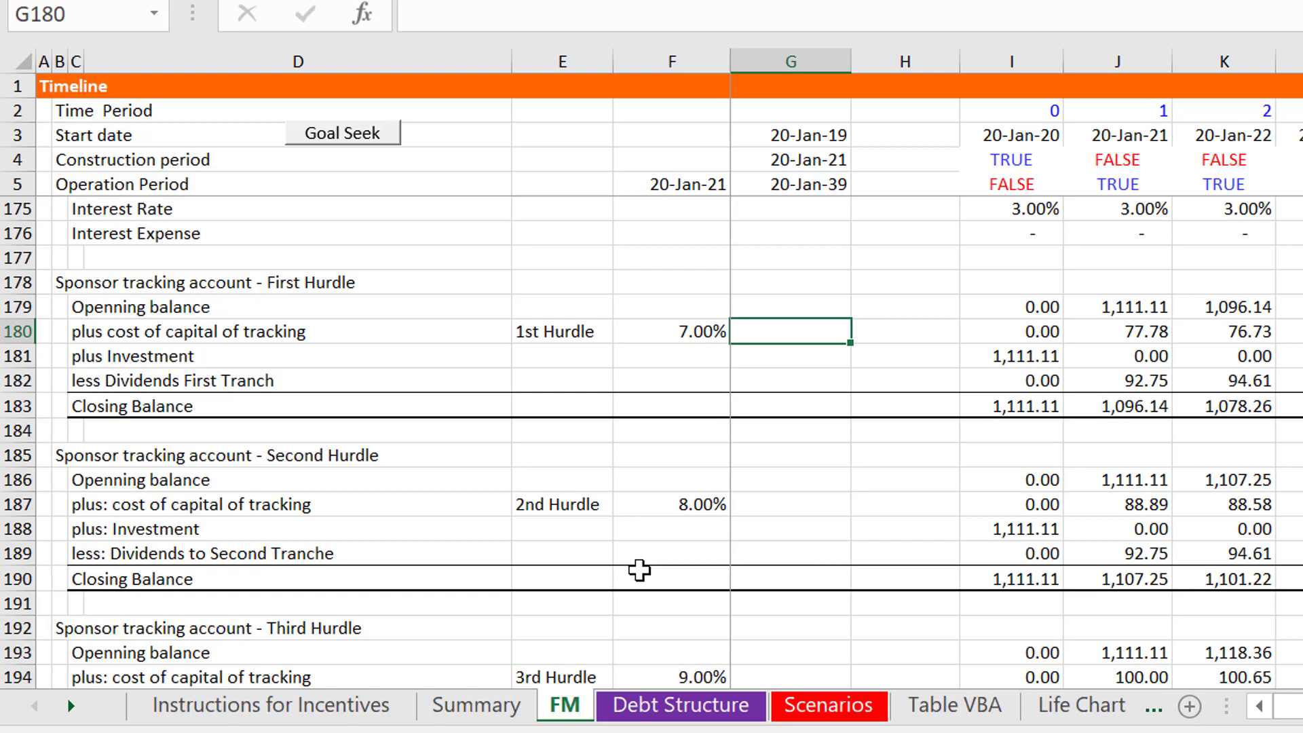
Inspect the First Tranch dividends formula in I182 and the cell it references
key(Right)
key(Right)
key(Left)
key(Left)
key(Down)
key(Down)
key(Right)
key(Right)
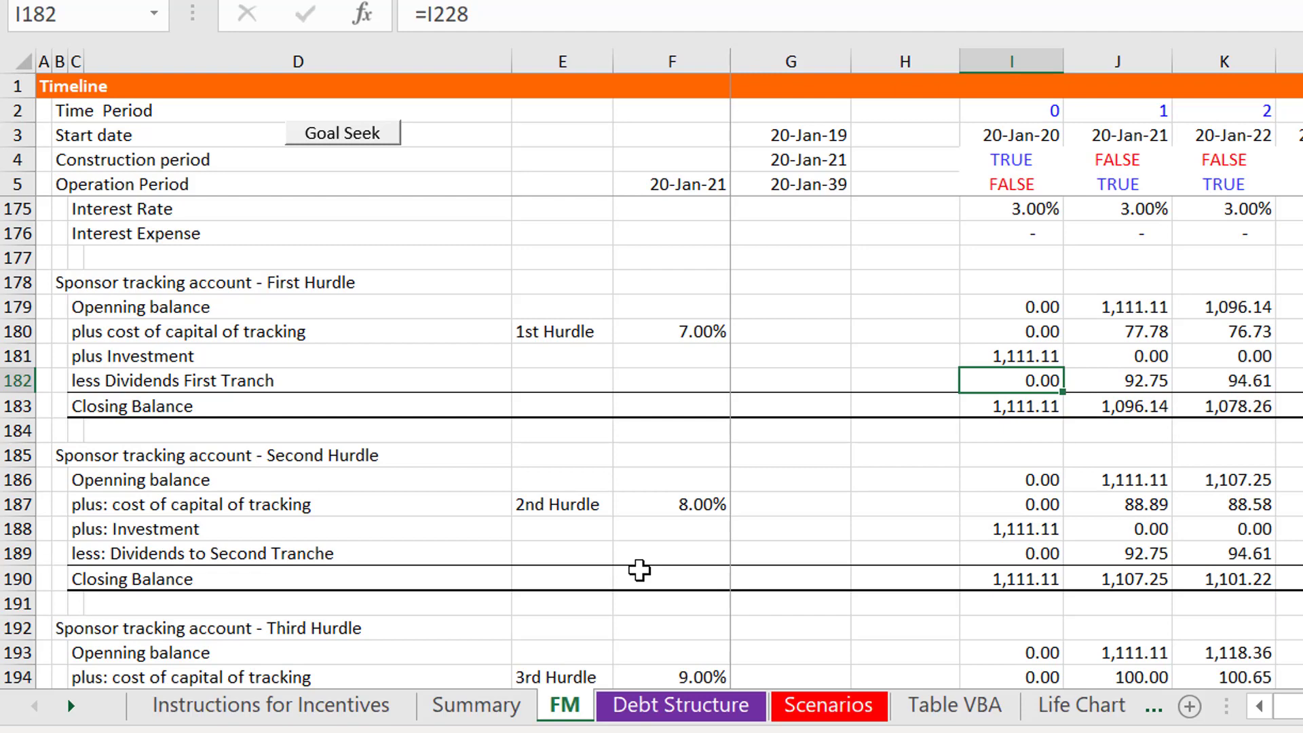
key(F2)
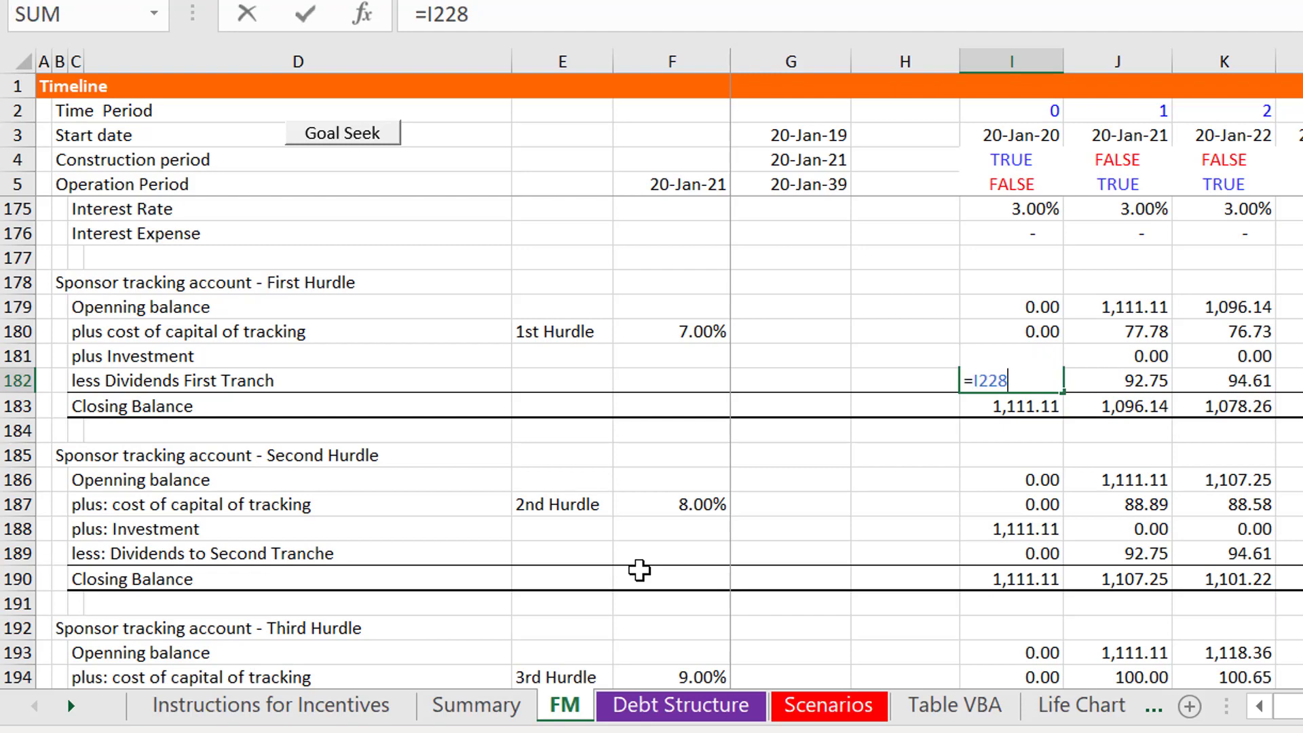
key(Escape)
Check the investment link in I181 and reopen the dividends formula in I182 for inspection
key(Up)
key(Up)
key(Down)
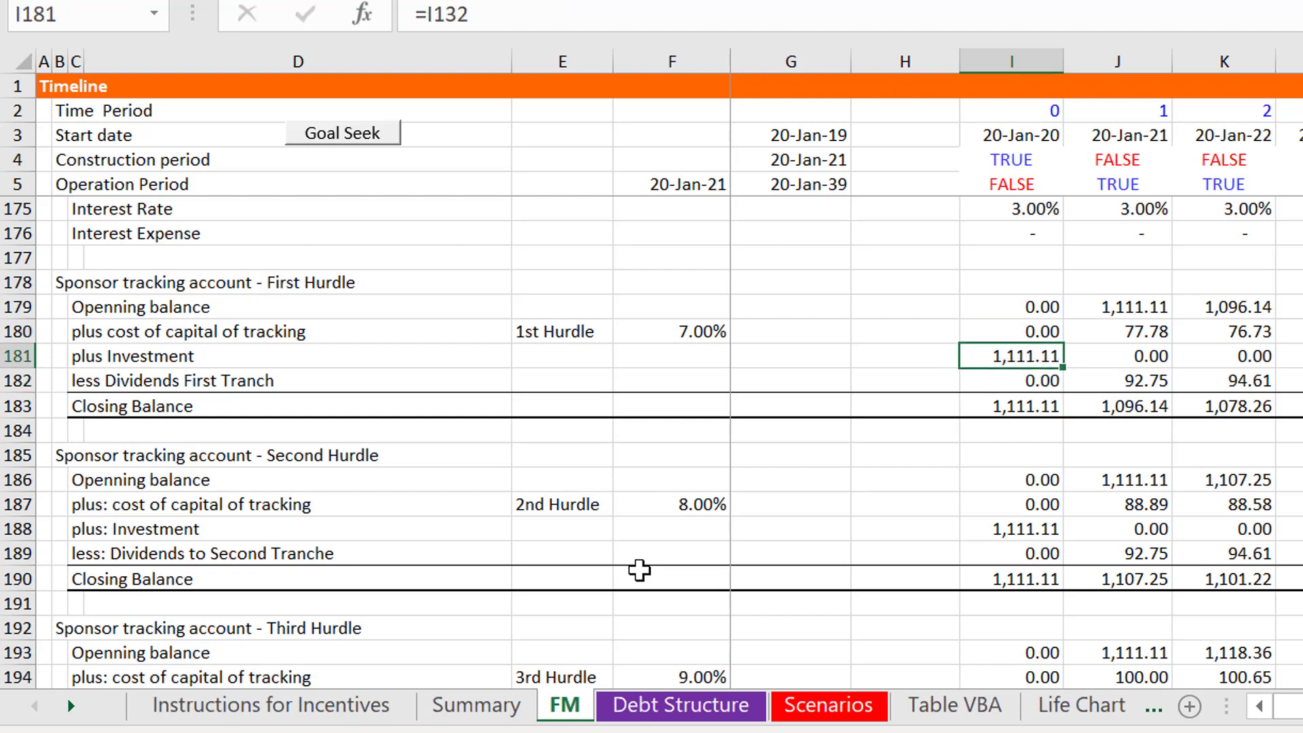
key(Down)
key(F2)
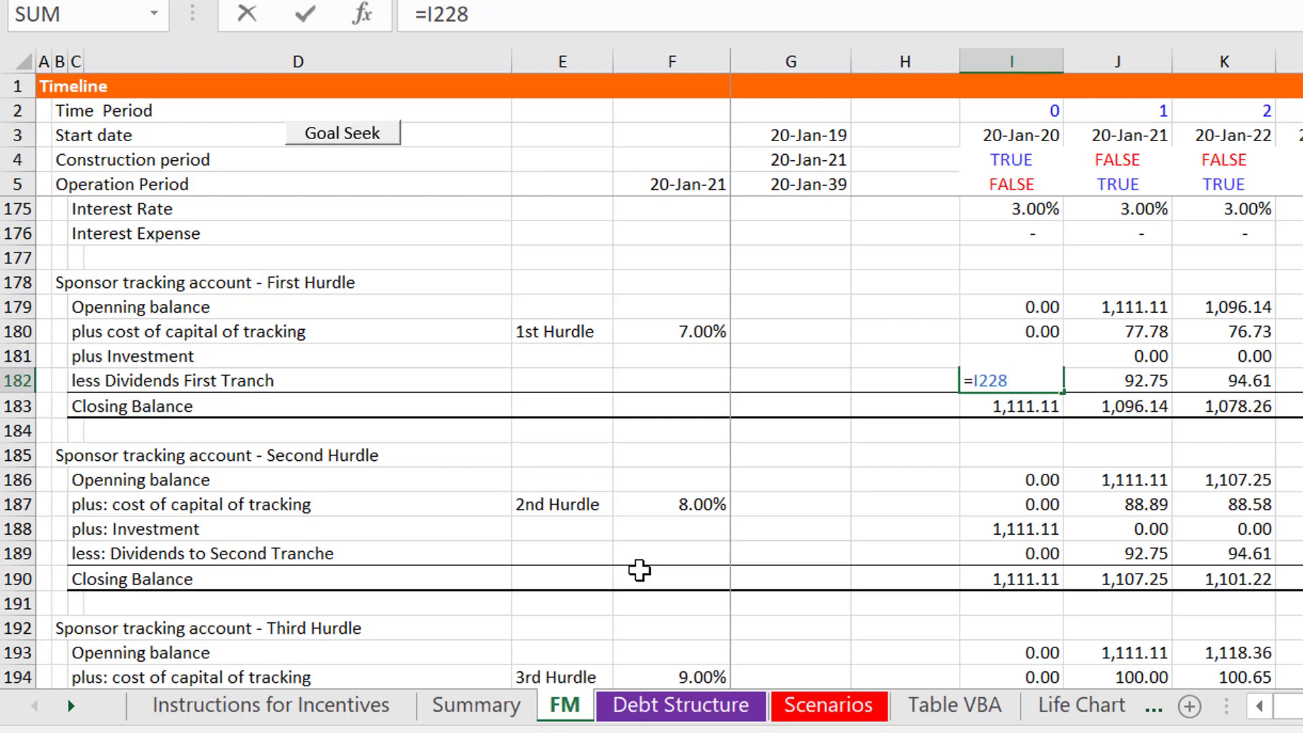
key(Escape)
Compare the cost of capital, investment and dividends formulas in I180:I182
key(Up)
key(Up)
key(Down)
key(Down)
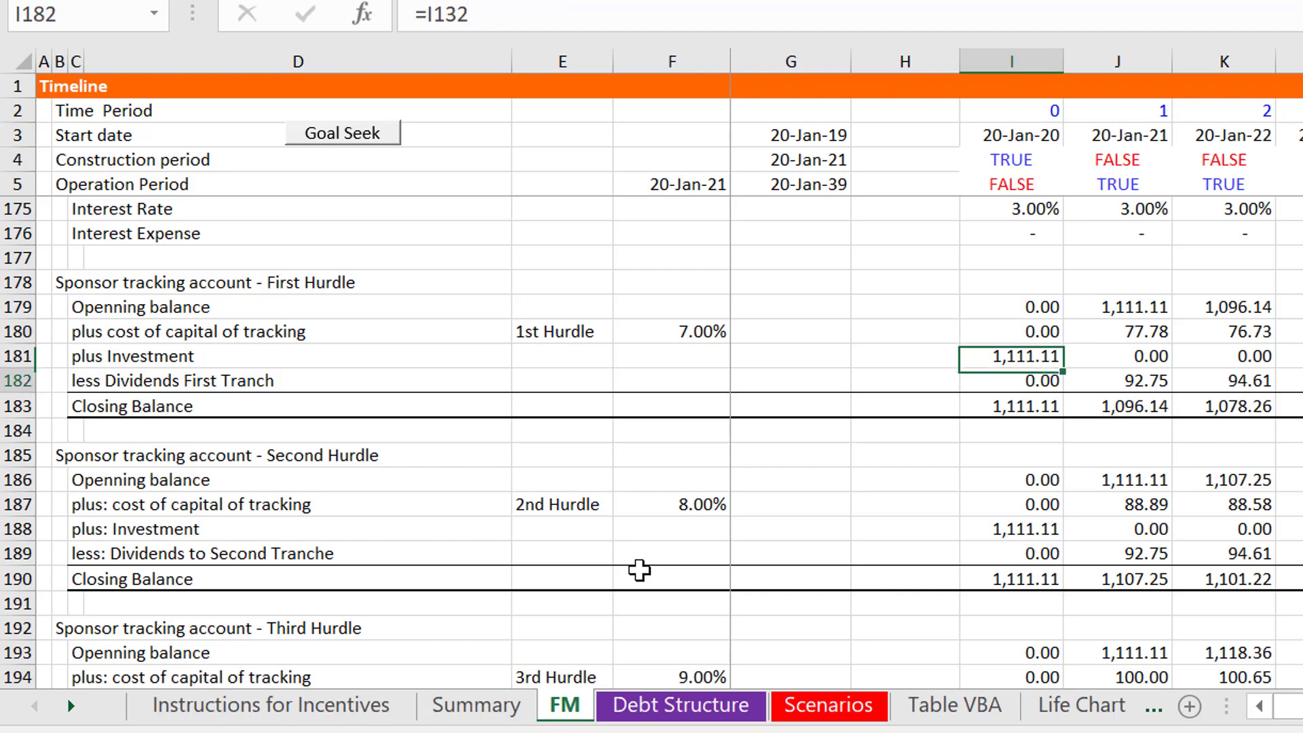
key(Up)
key(Up)
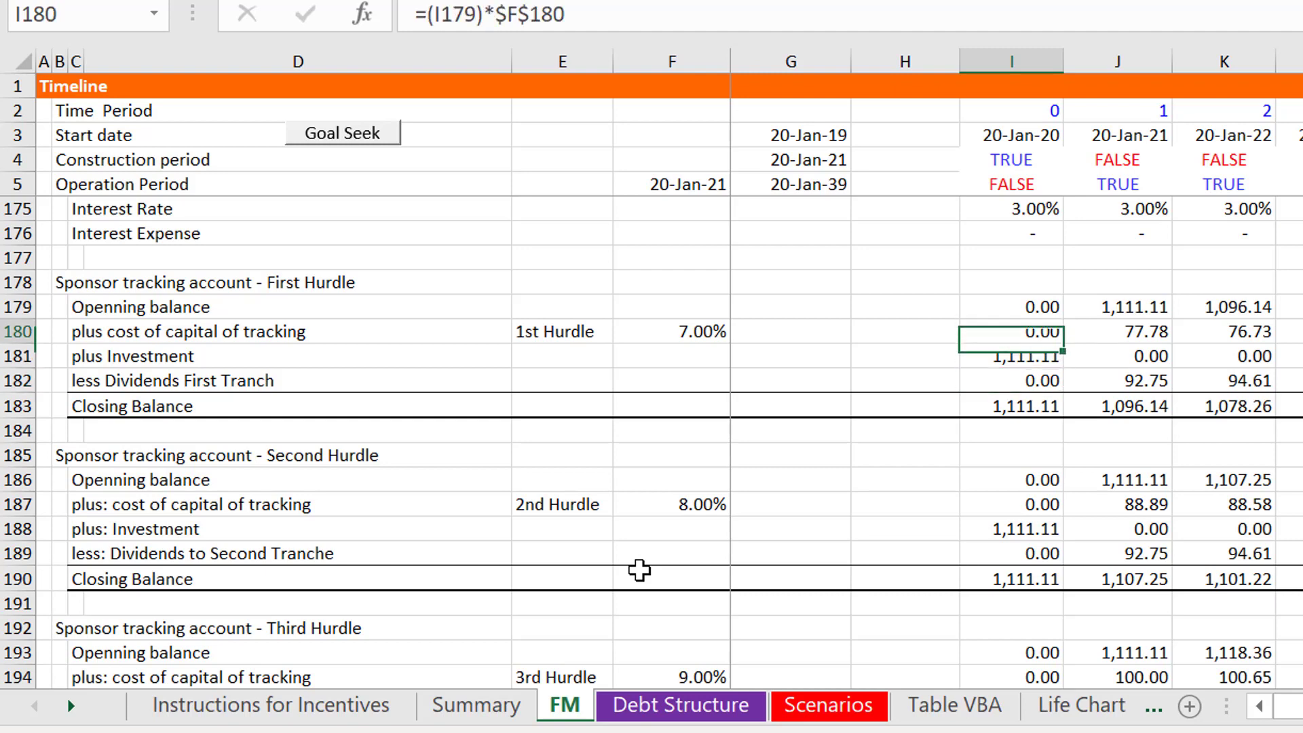
key(Down)
key(Down)
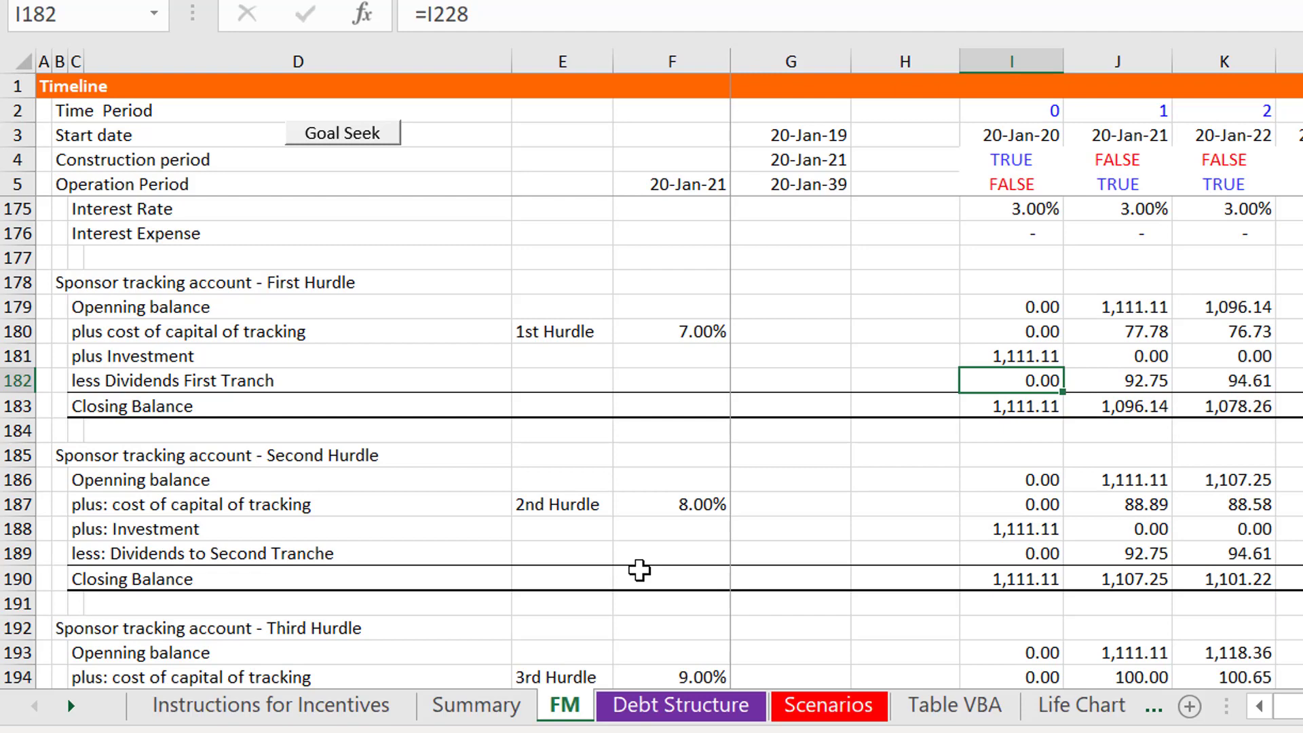
Follow the First Tranch dividends in row 182 across the timeline beyond the end of the operation period
key(Right)
key(Right)
key(Right)
key(Right)
key(Right)
key(Right)
key(Right)
key(Right)
key(Right)
key(Right)
key(Right)
key(Right)
key(Right)
key(Right)
key(Right)
key(Right)
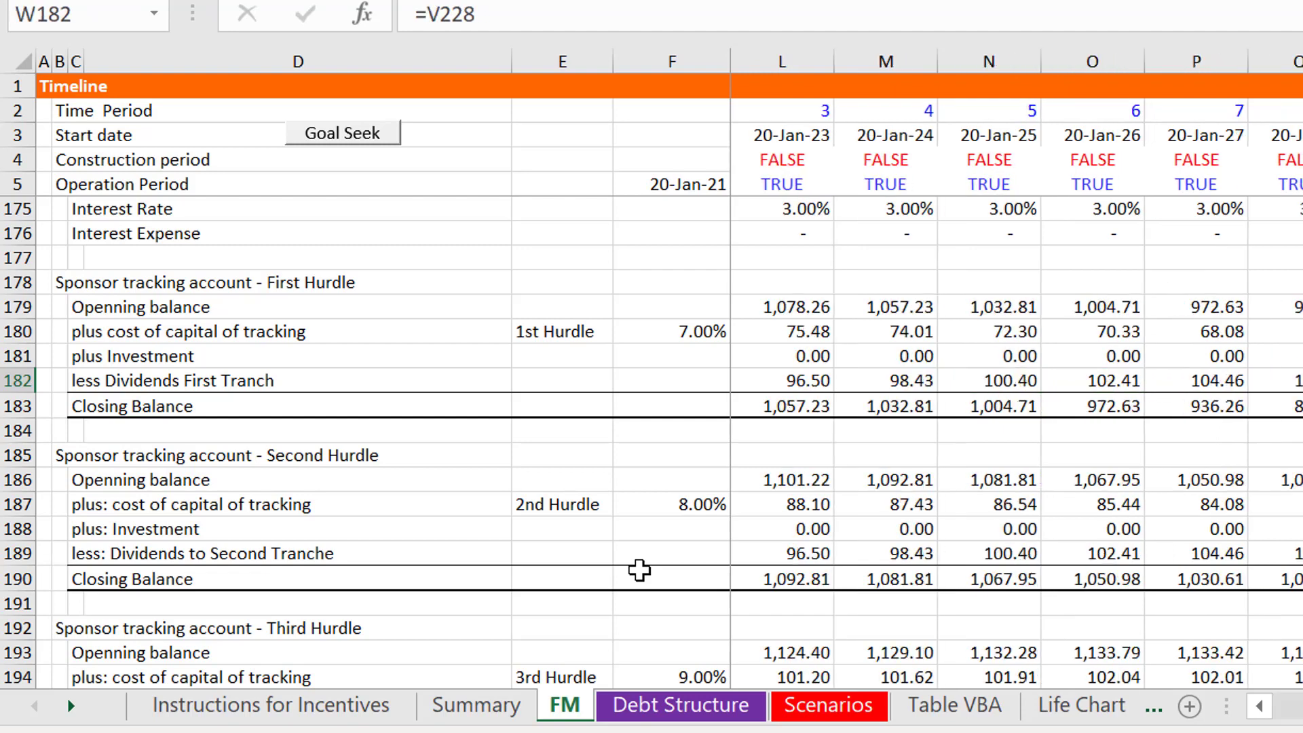
key(Right)
key(Right)
key(Right)
key(Right)
key(Right)
key(Right)
key(Right)
key(Right)
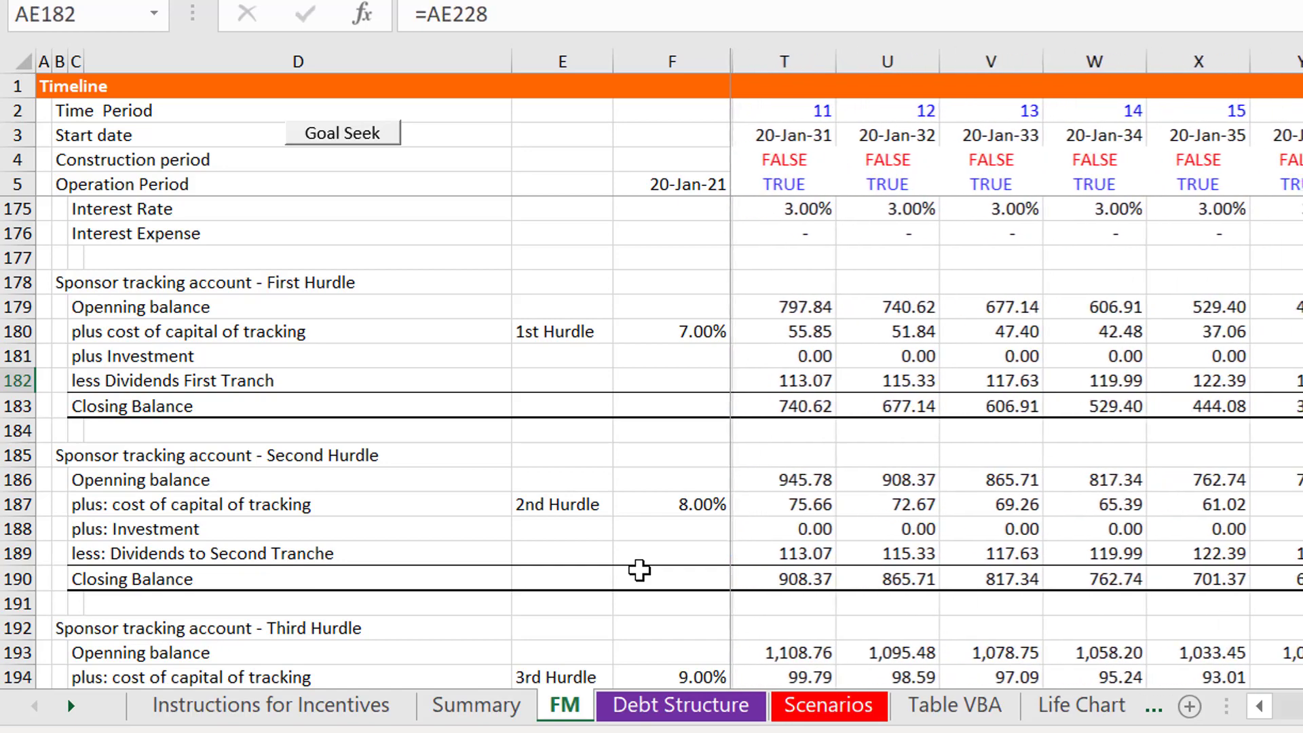
key(Right)
key(Right)
key(Right)
key(Right)
key(Right)
key(Right)
key(Right)
key(Right)
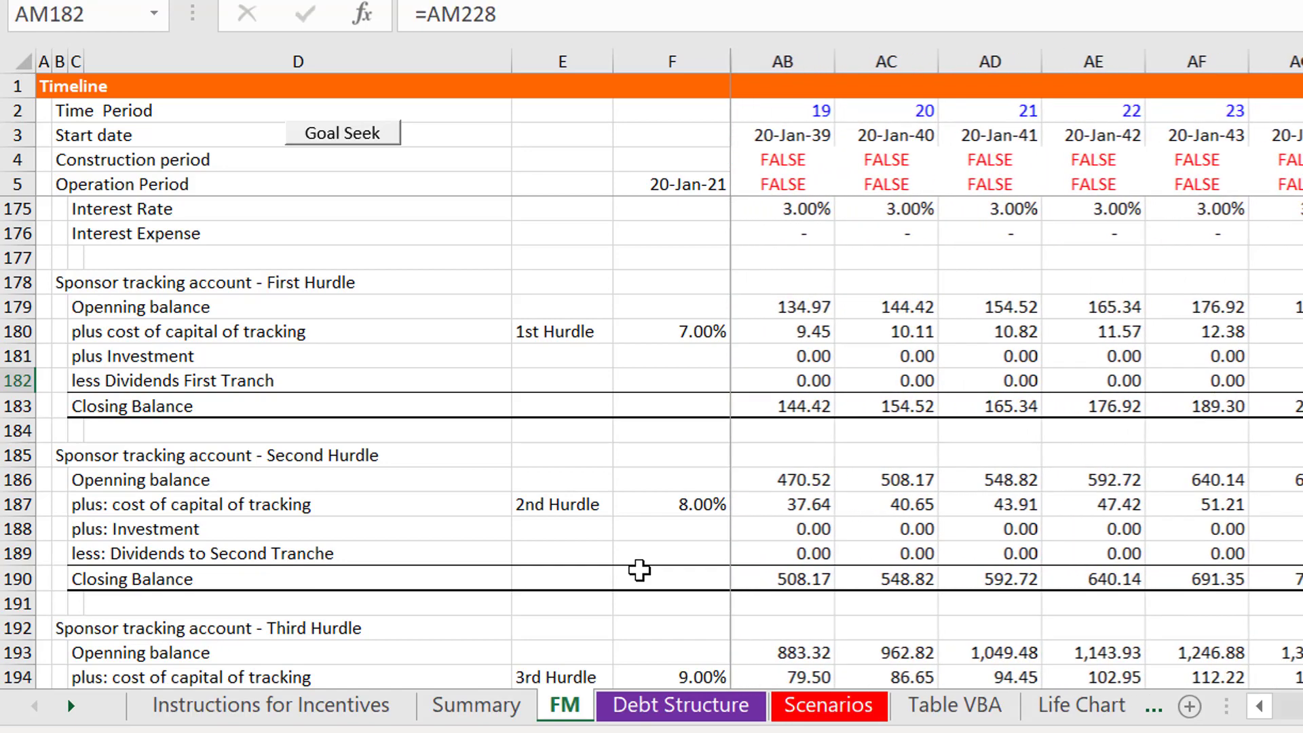
key(Right)
key(Left)
key(Up)
key(Up)
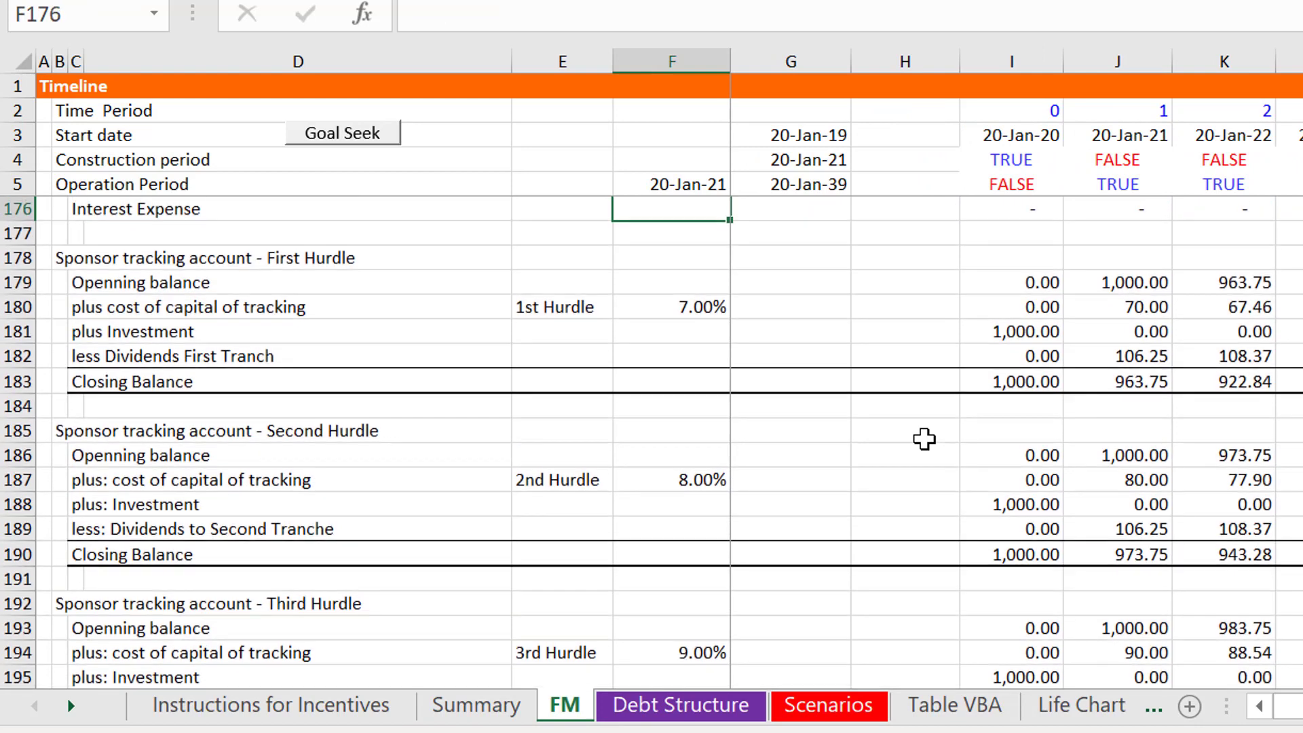
Check the 1st Hurdle rate in F180 and the first hurdle's closing balance formula in I183
key(Down)
key(Down)
key(Down)
key(Down)
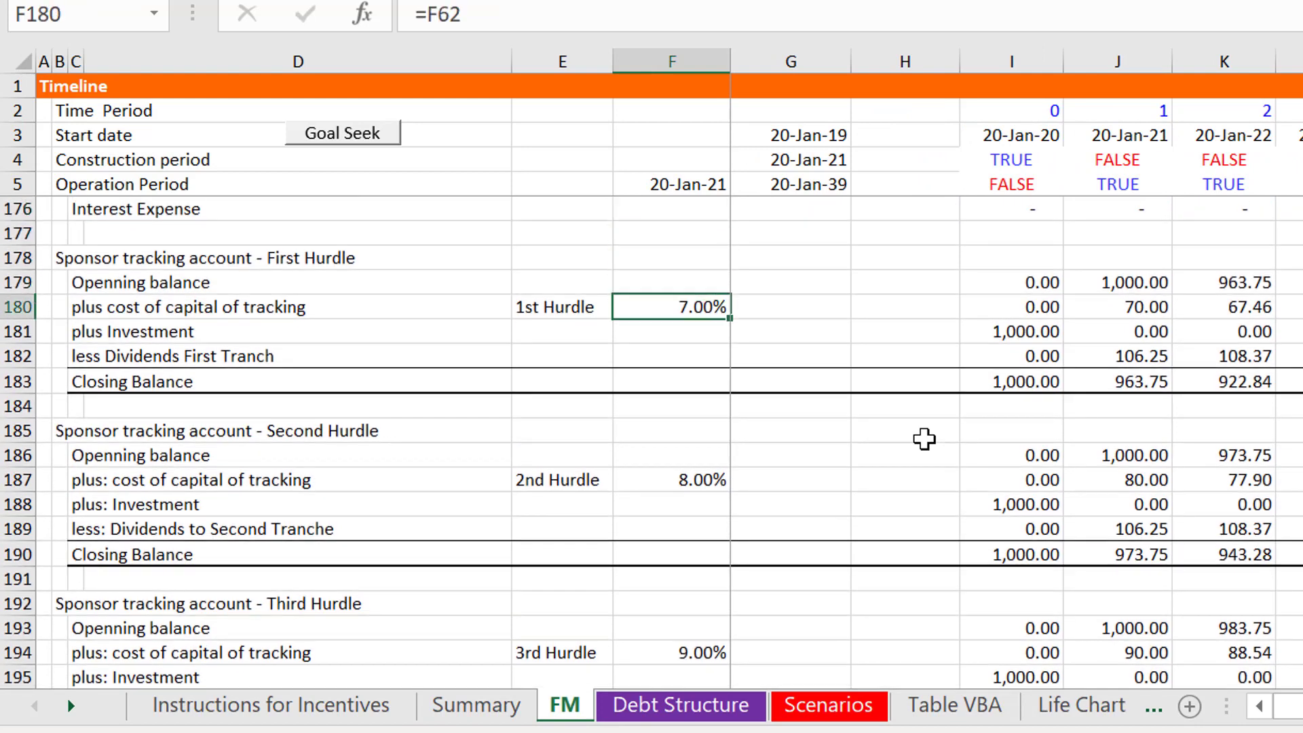
key(Right)
key(Right)
key(Right)
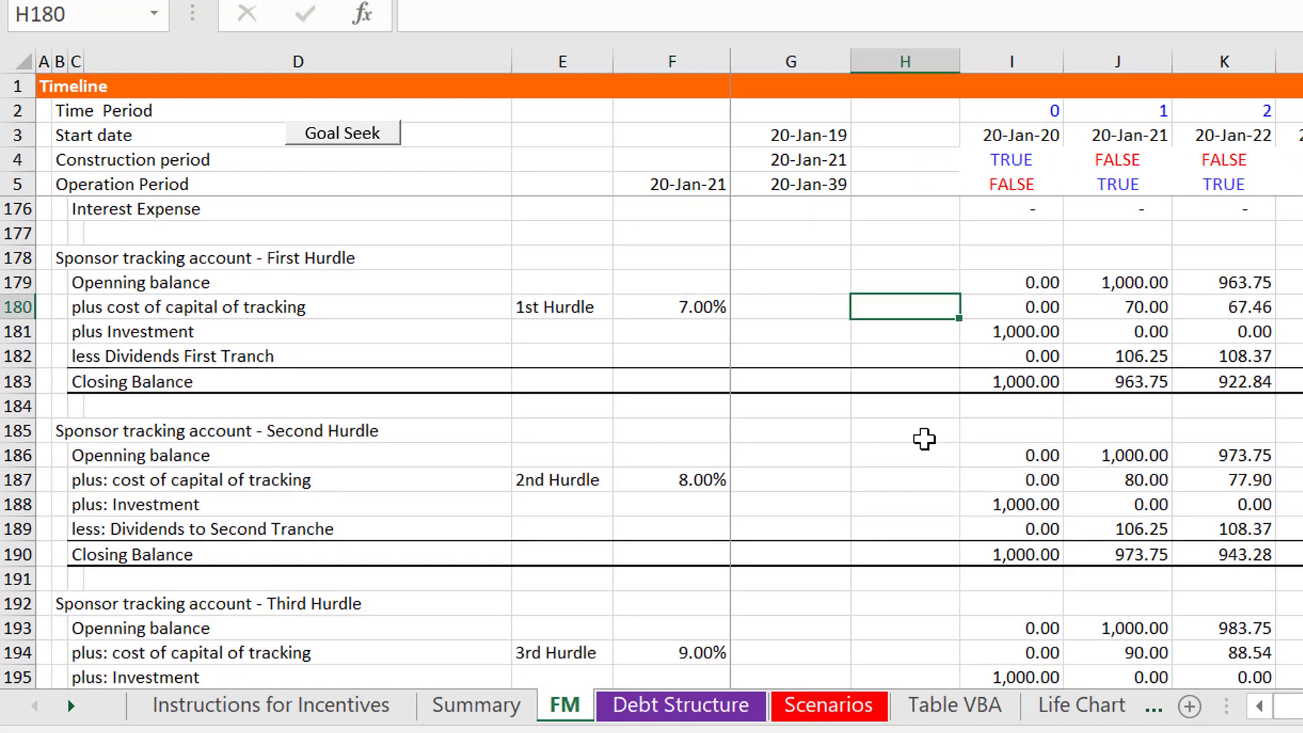
key(Down)
key(Down)
key(Down)
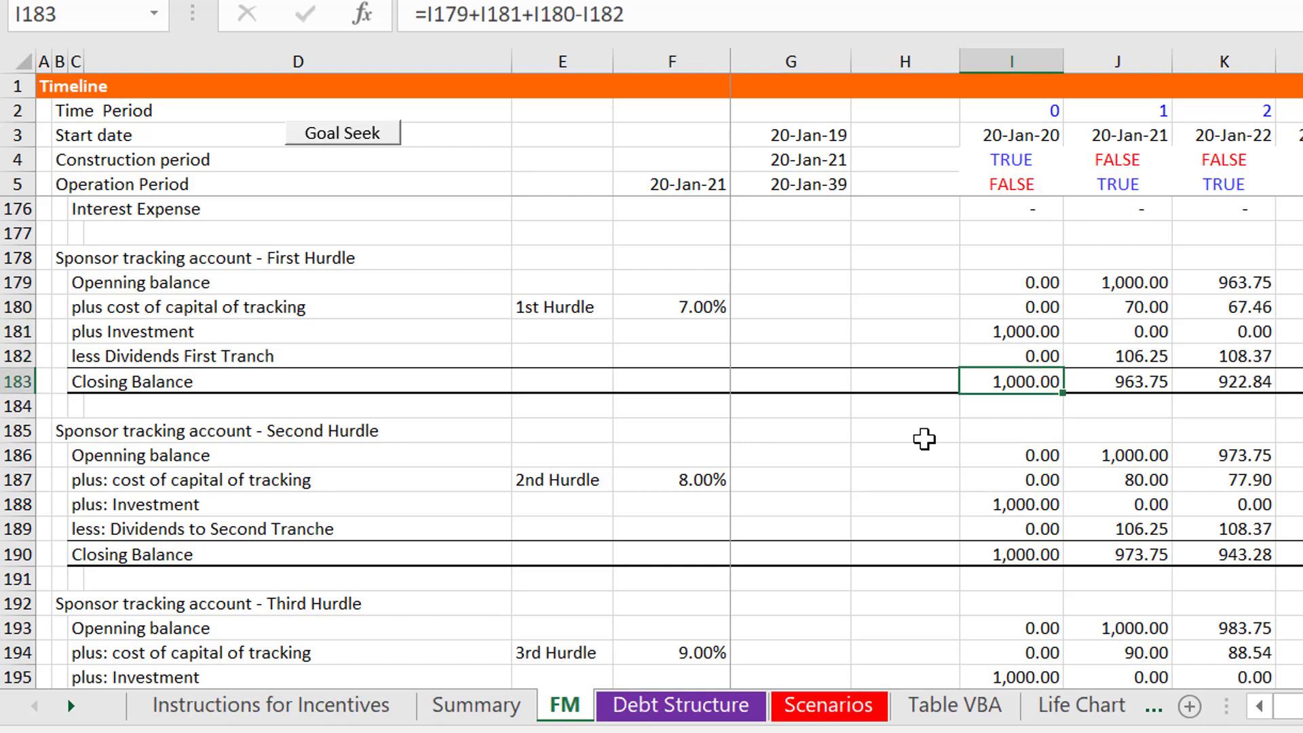
Follow the first hurdle's closing balance in row 183 across the timeline to column X
key(Right)
key(Right)
key(Right)
key(Right)
key(Right)
key(Right)
key(Right)
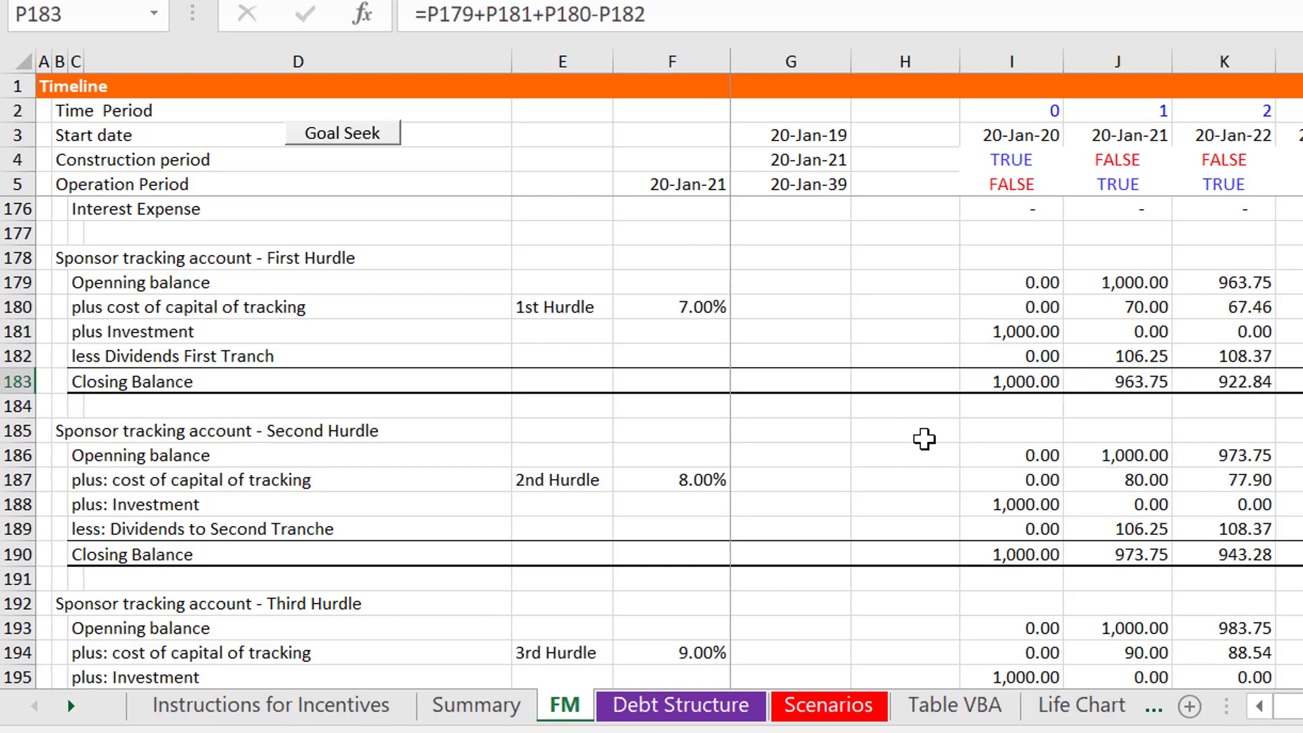
key(Right)
key(Right)
key(Right)
key(Right)
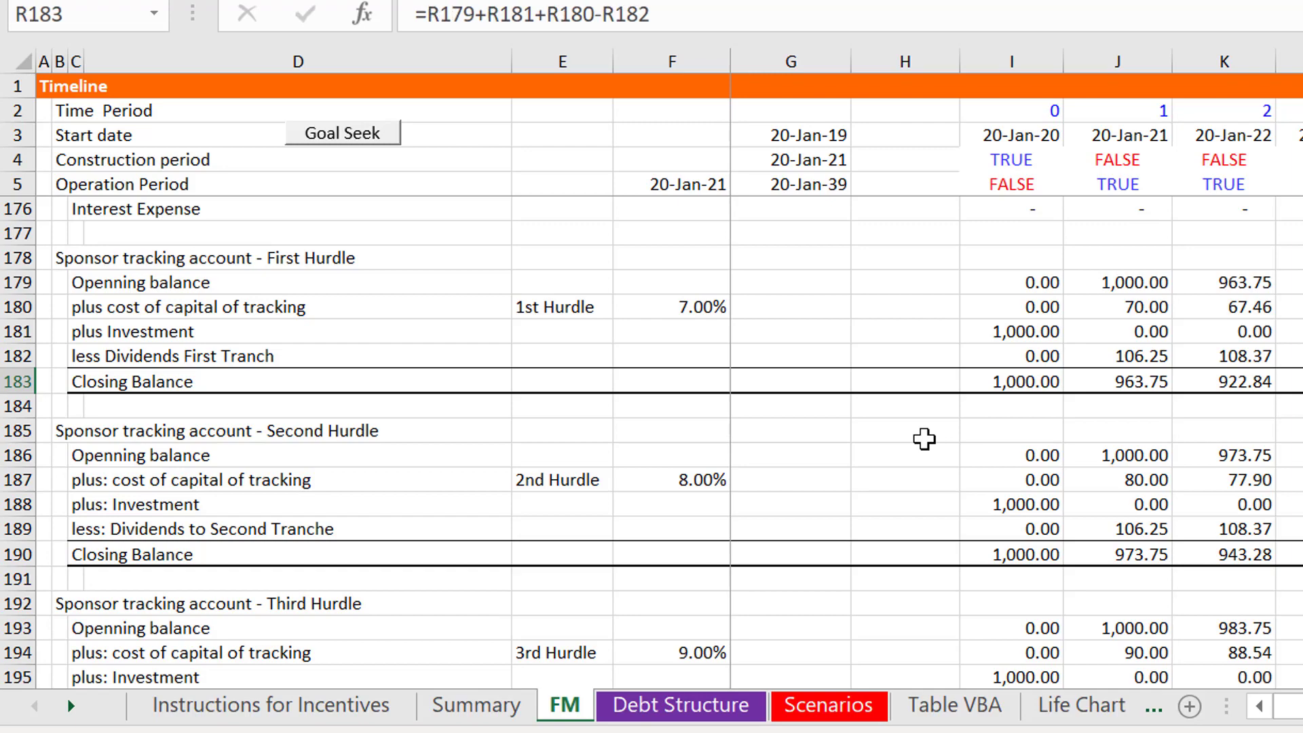
key(Right)
key(Right)
key(Right)
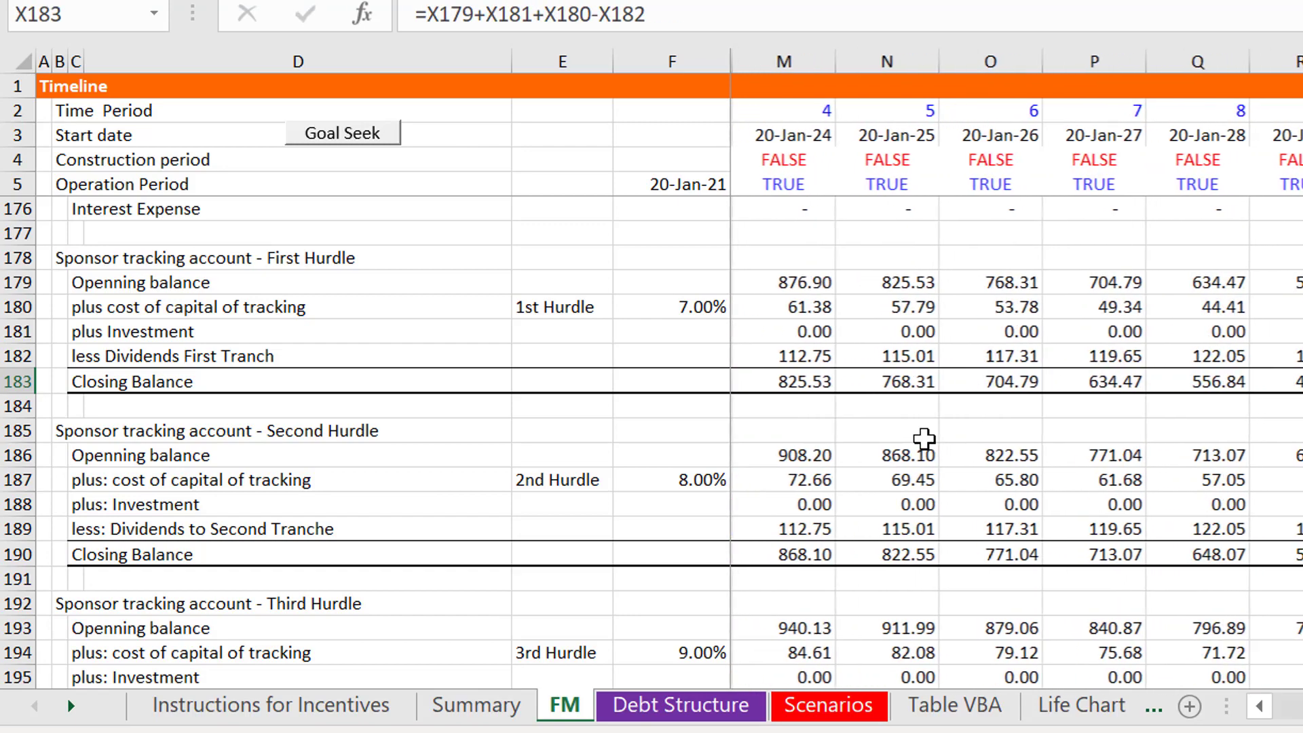
key(Right)
key(Right)
key(Left)
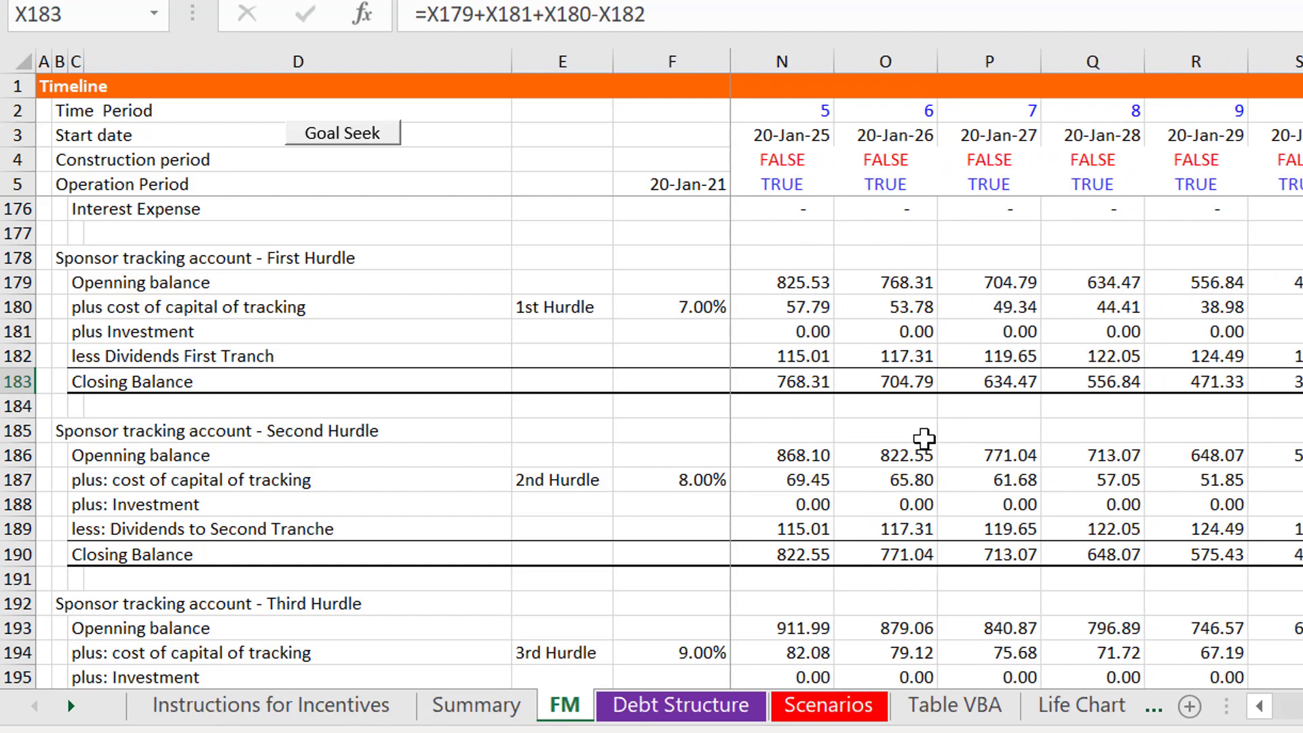
Review the first hurdle account rows in column W and inspect the closing balance formula in W183
key(Left)
key(Up)
key(Up)
key(Up)
key(Up)
key(Down)
key(Down)
key(Down)
key(Down)
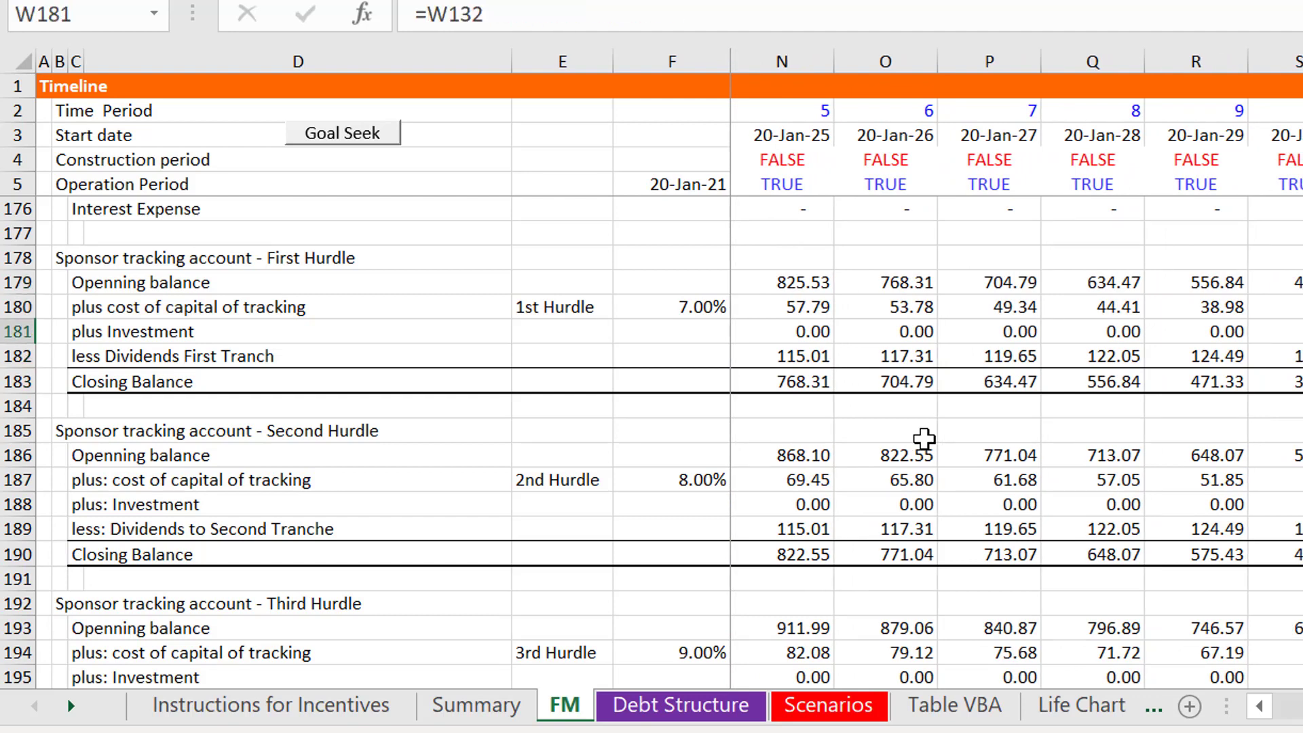
key(F2)
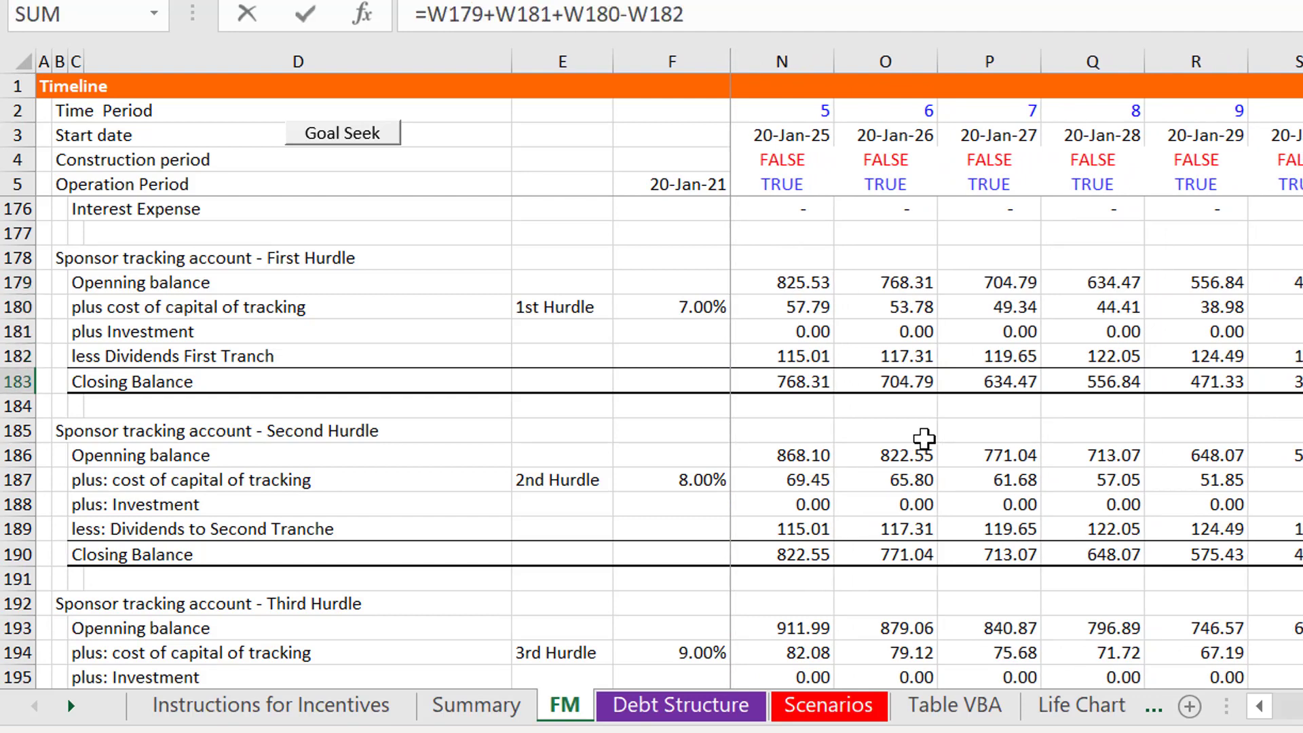
key(Escape)
Check the First Tranch dividends link in V182 and go back along row 182 to the timeline's start
key(Up)
key(Left)
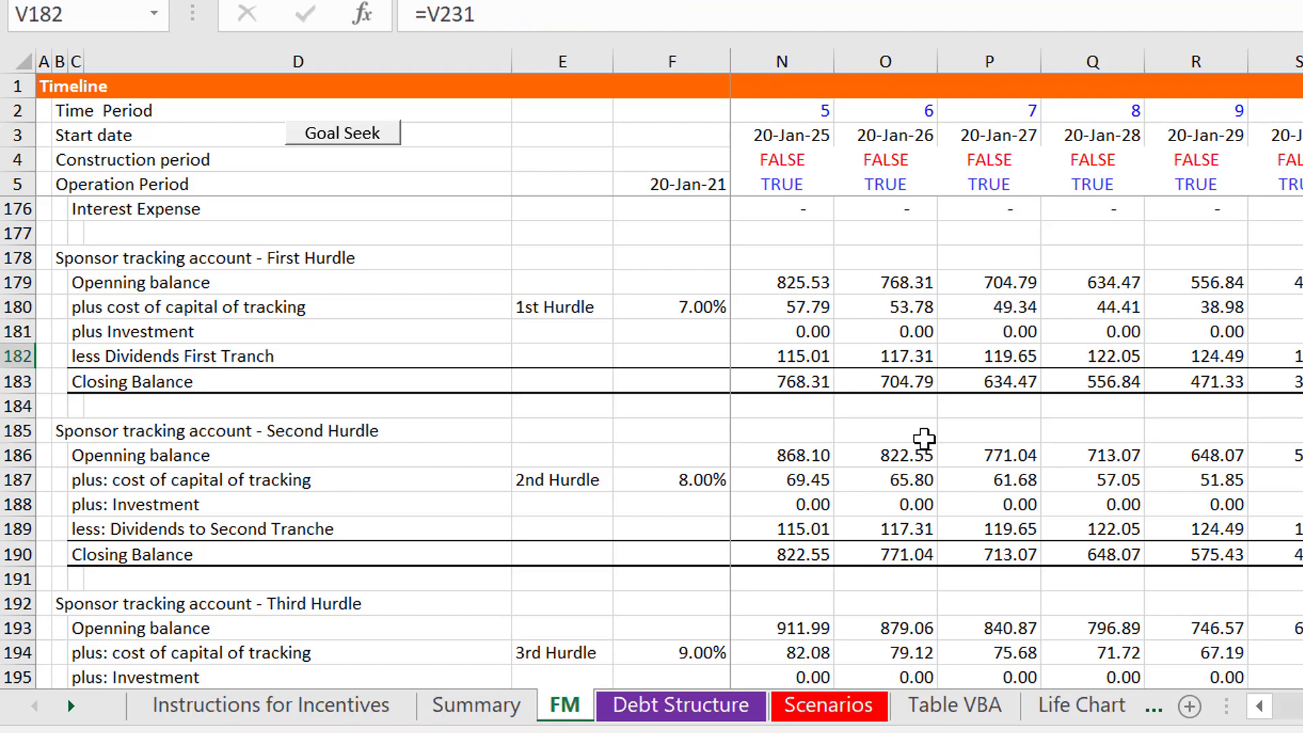
key(Left)
key(Left)
key(Left)
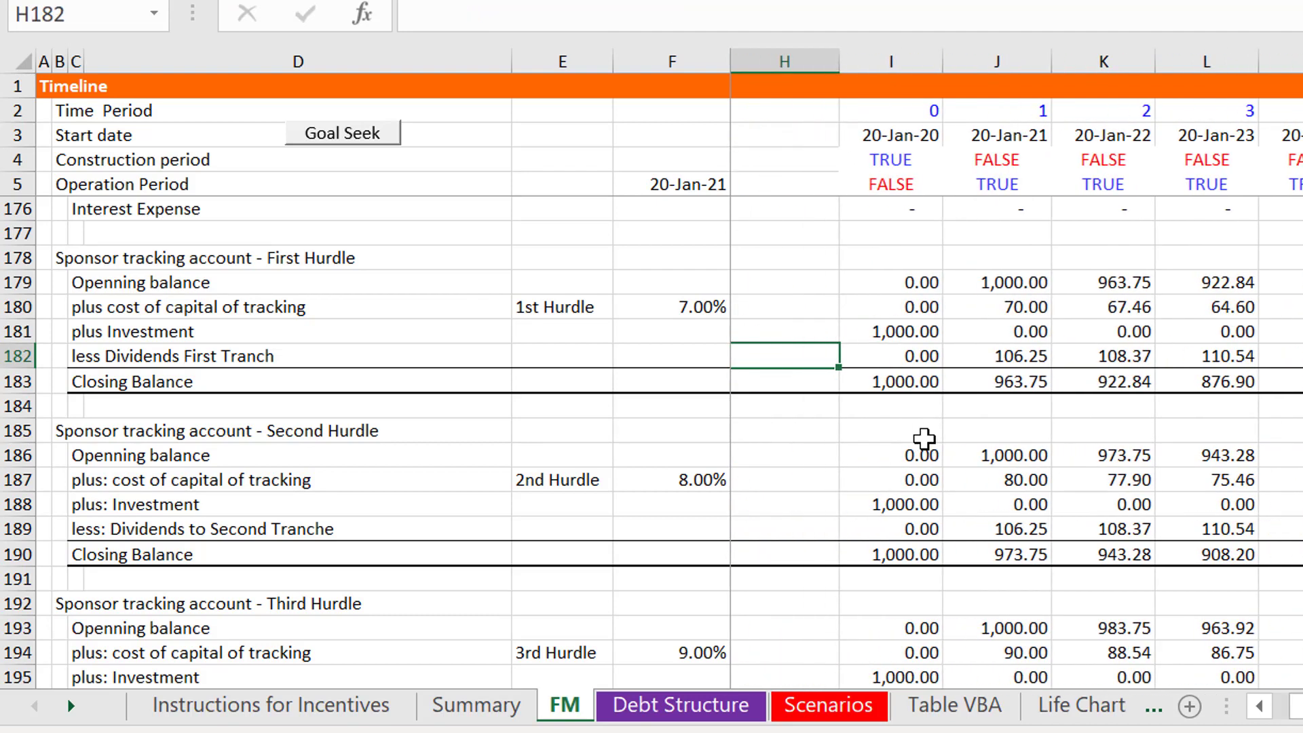
Check the first hurdle's dividend and investment formulas in J182, J181 and I181, and go to the cost of capital in I180
key(Right)
key(Right)
key(F2)
key(Escape)
key(Up)
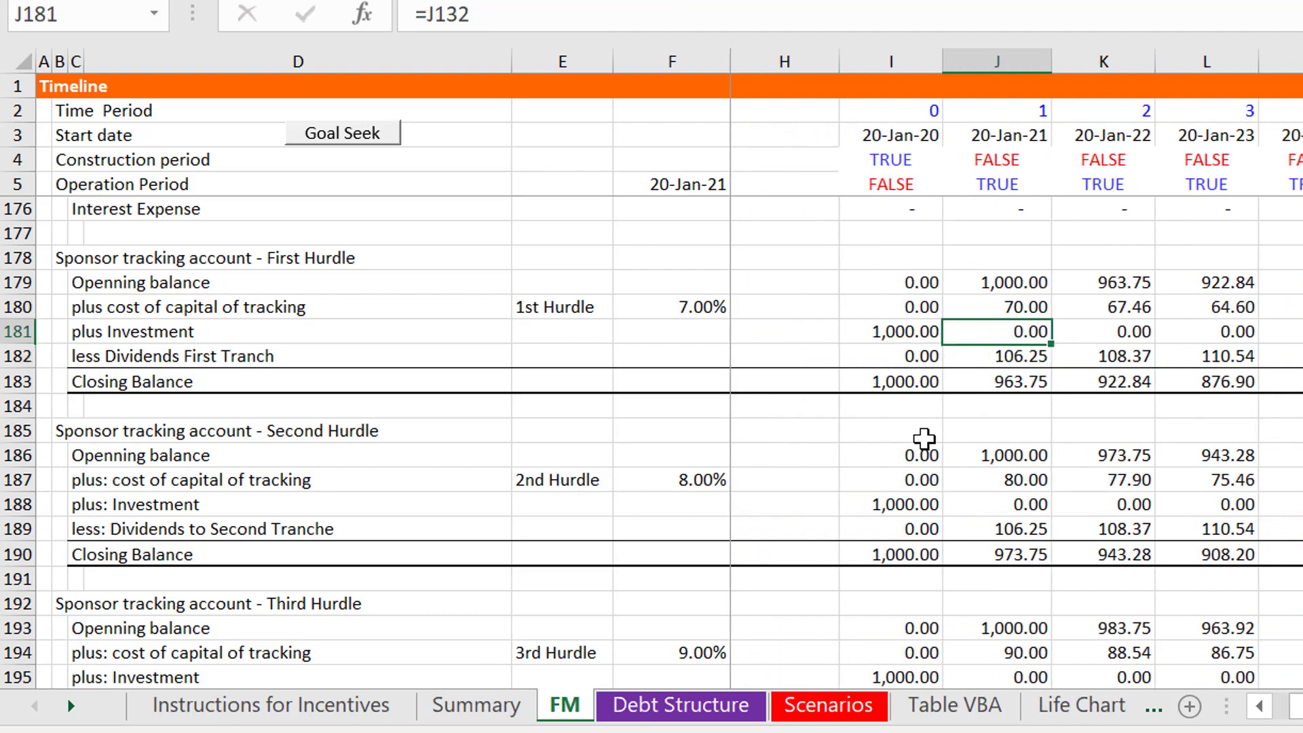
key(Left)
key(F2)
key(Escape)
key(Up)
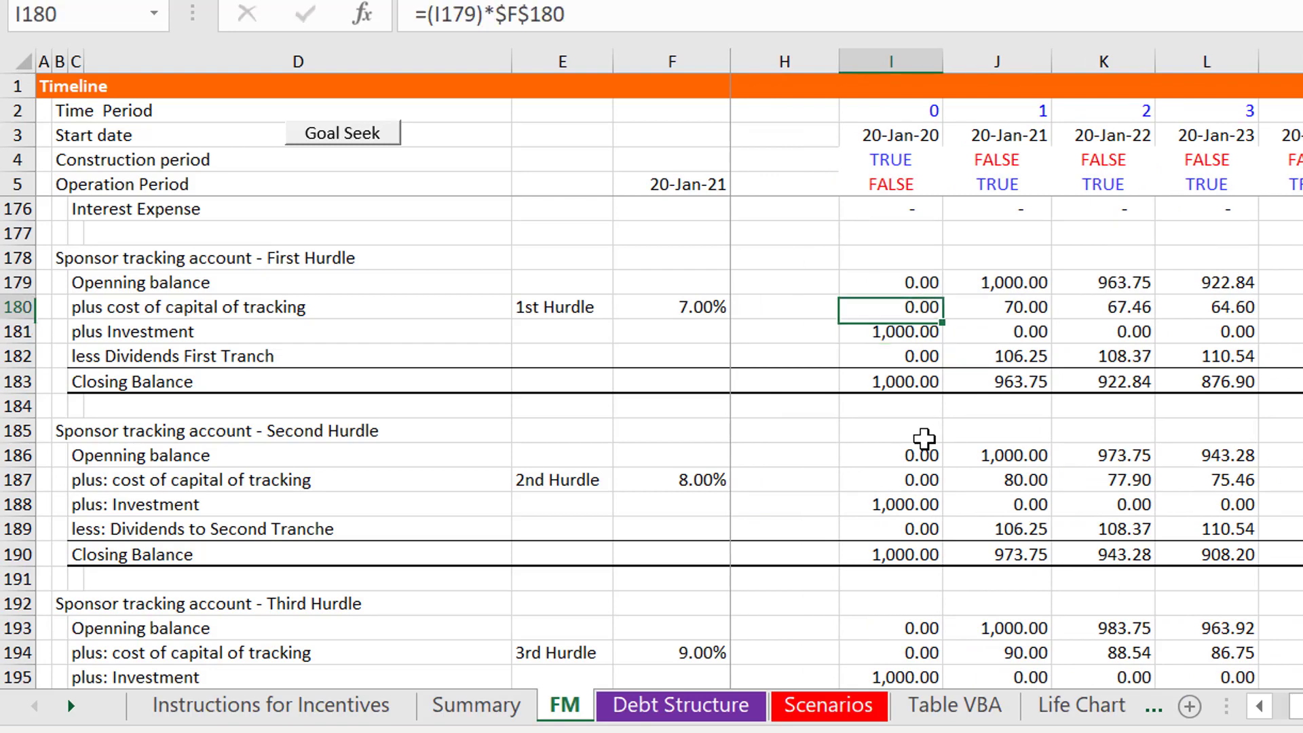
Check the cost of capital formula in J180 and inspect the First Tranch dividends link in I182
key(Right)
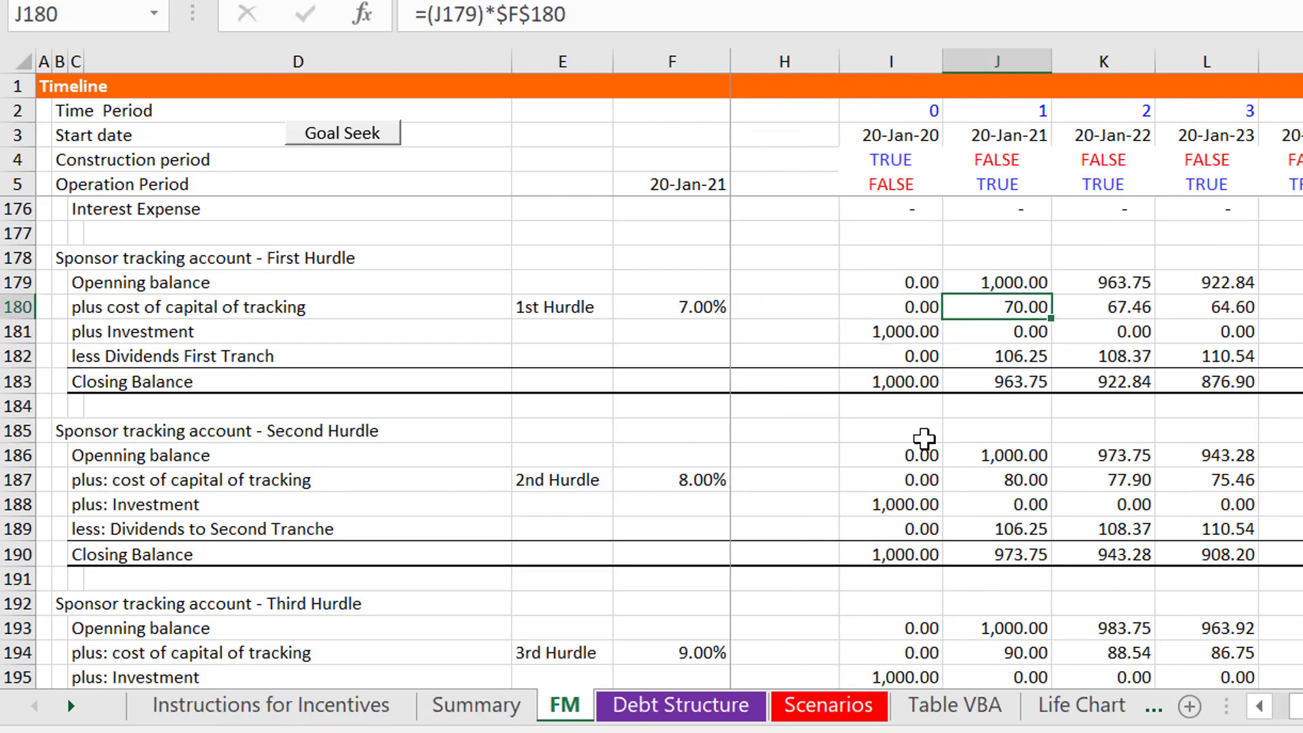
key(Down)
key(Down)
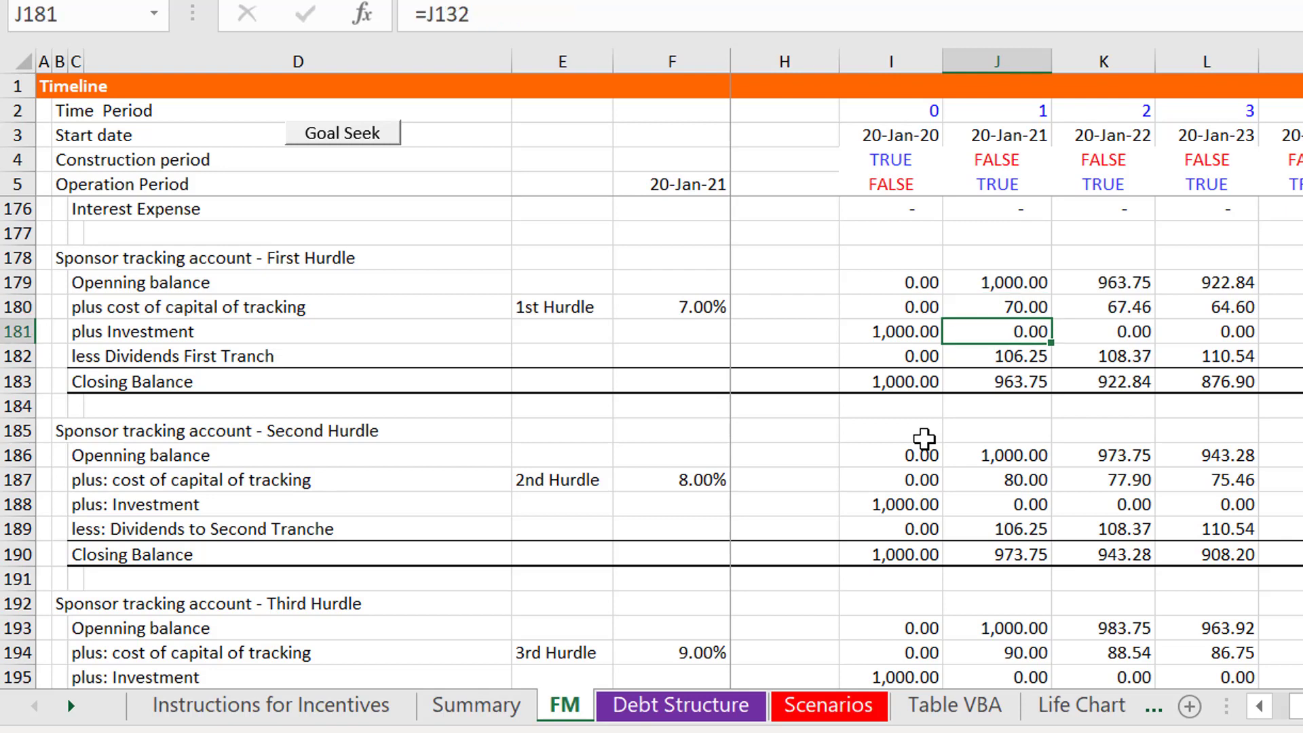
key(Left)
key(F2)
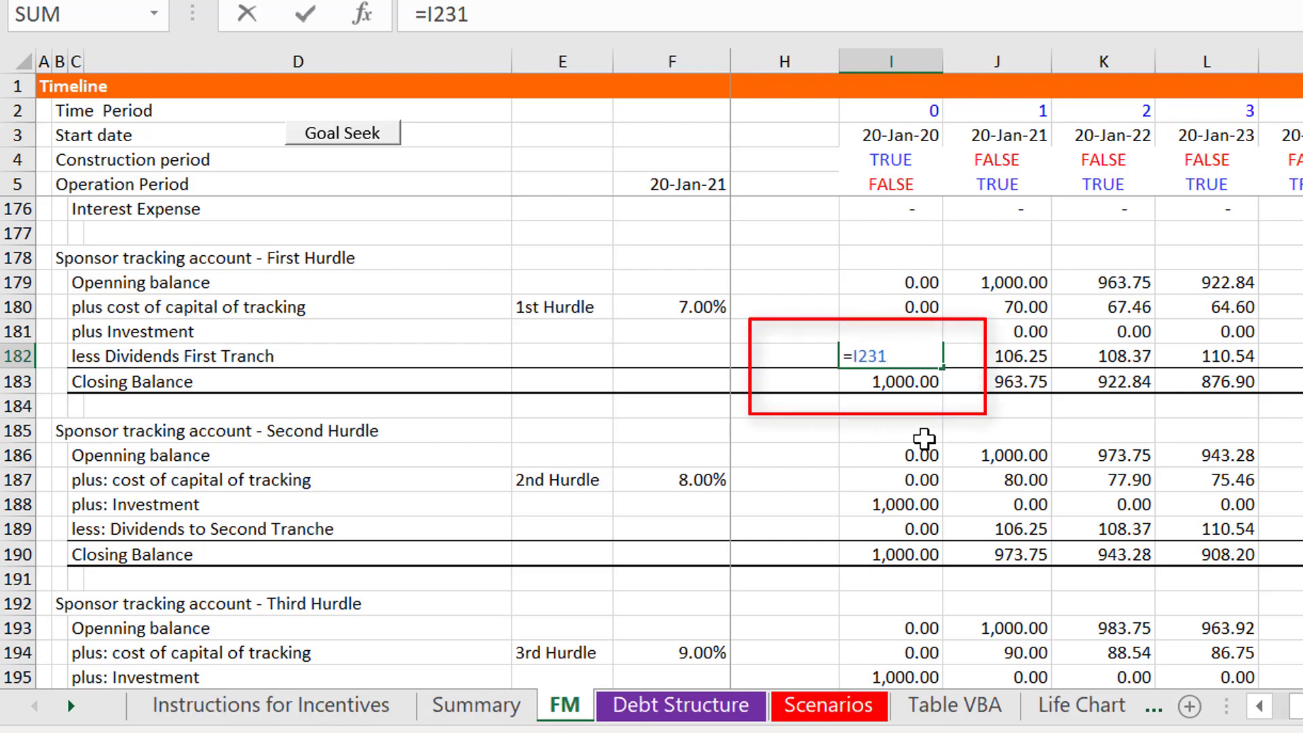
key(Escape)
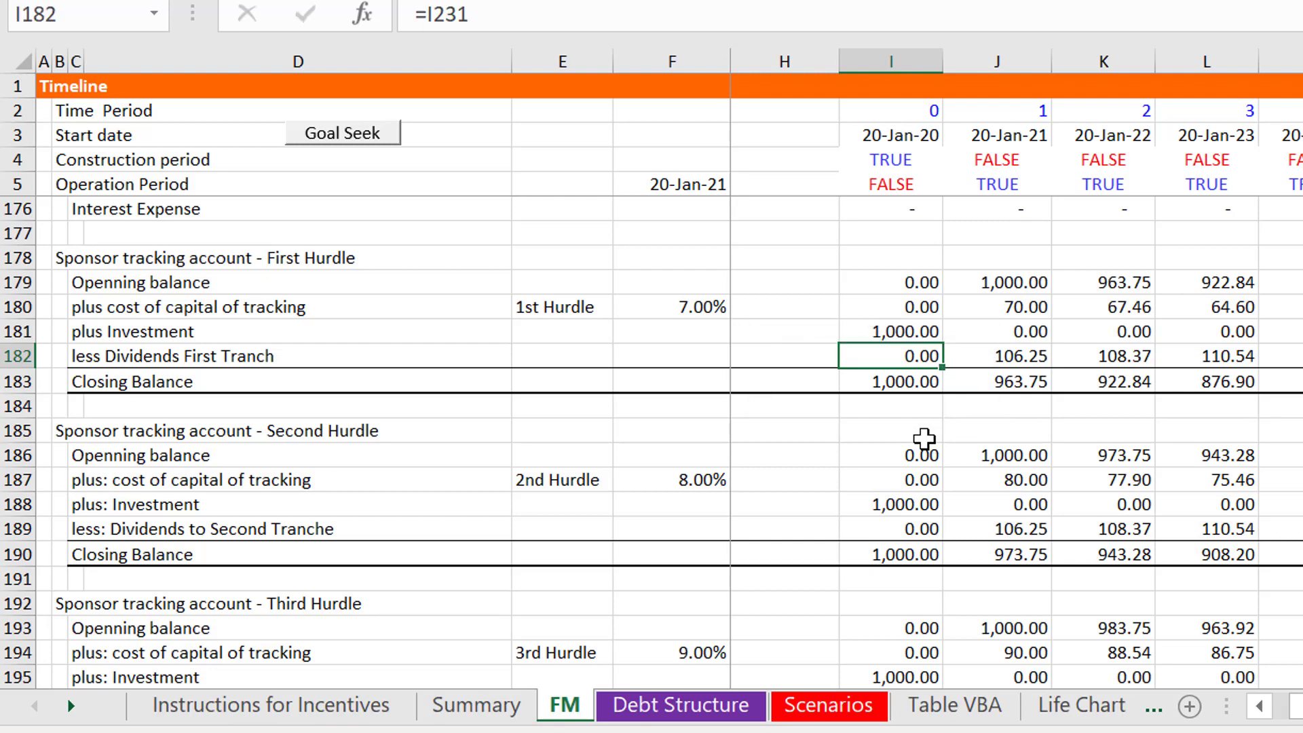
Go past the Profit and Loss section to EBITDA in I216 of the Cash flow waterfall
key(Page_Down)
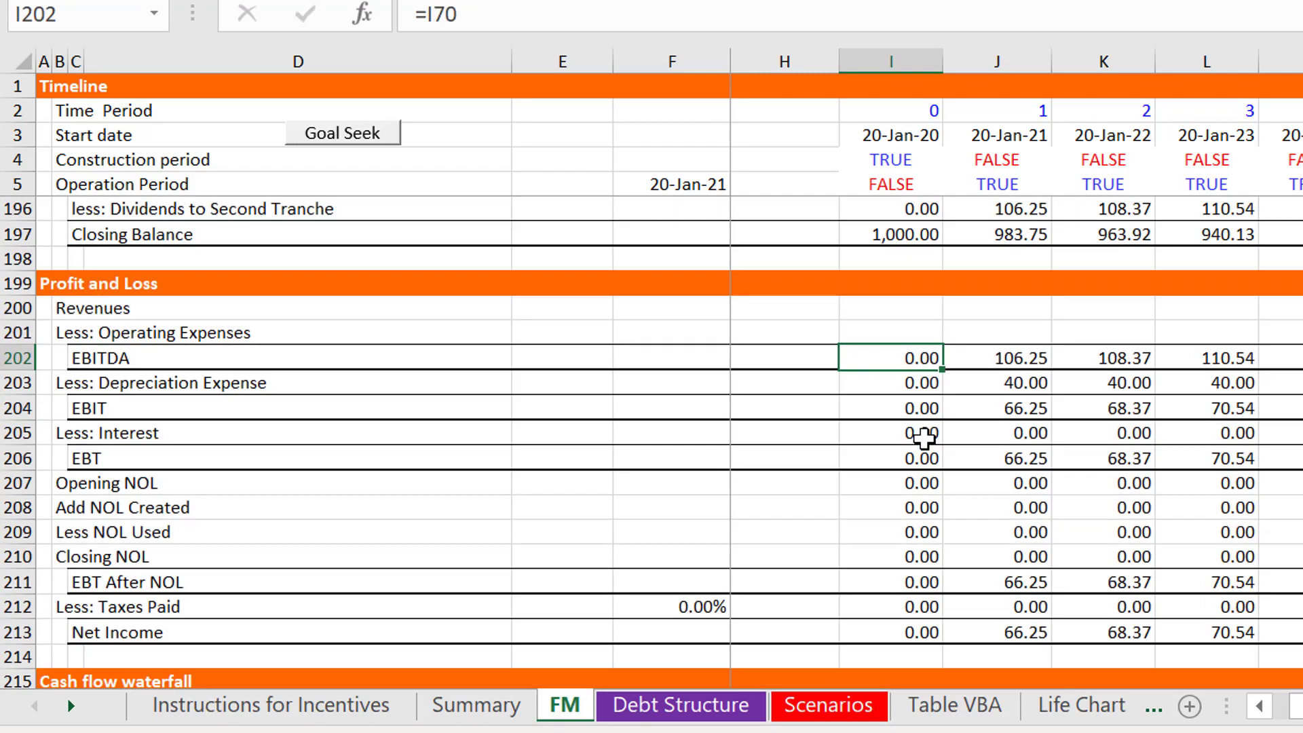
key(Down)
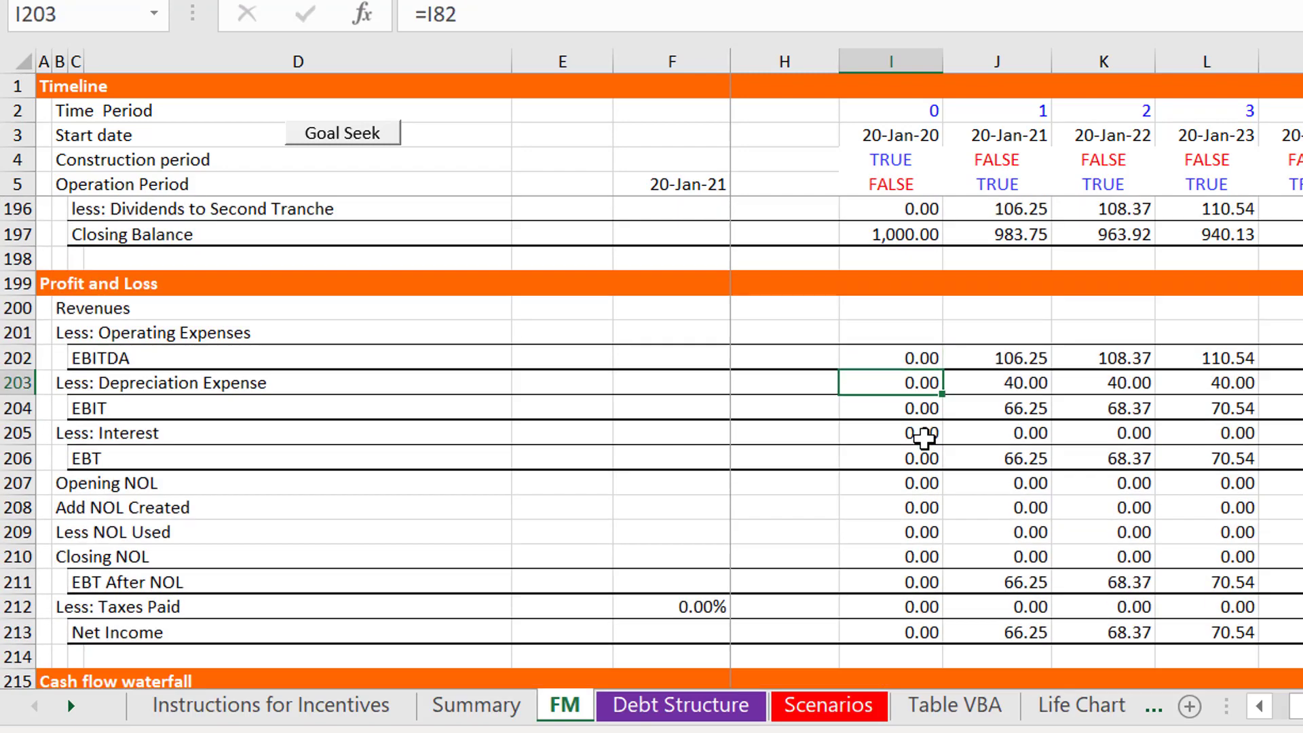
key(Page_Down)
key(Up)
key(Up)
key(Up)
key(Up)
key(Up)
key(Up)
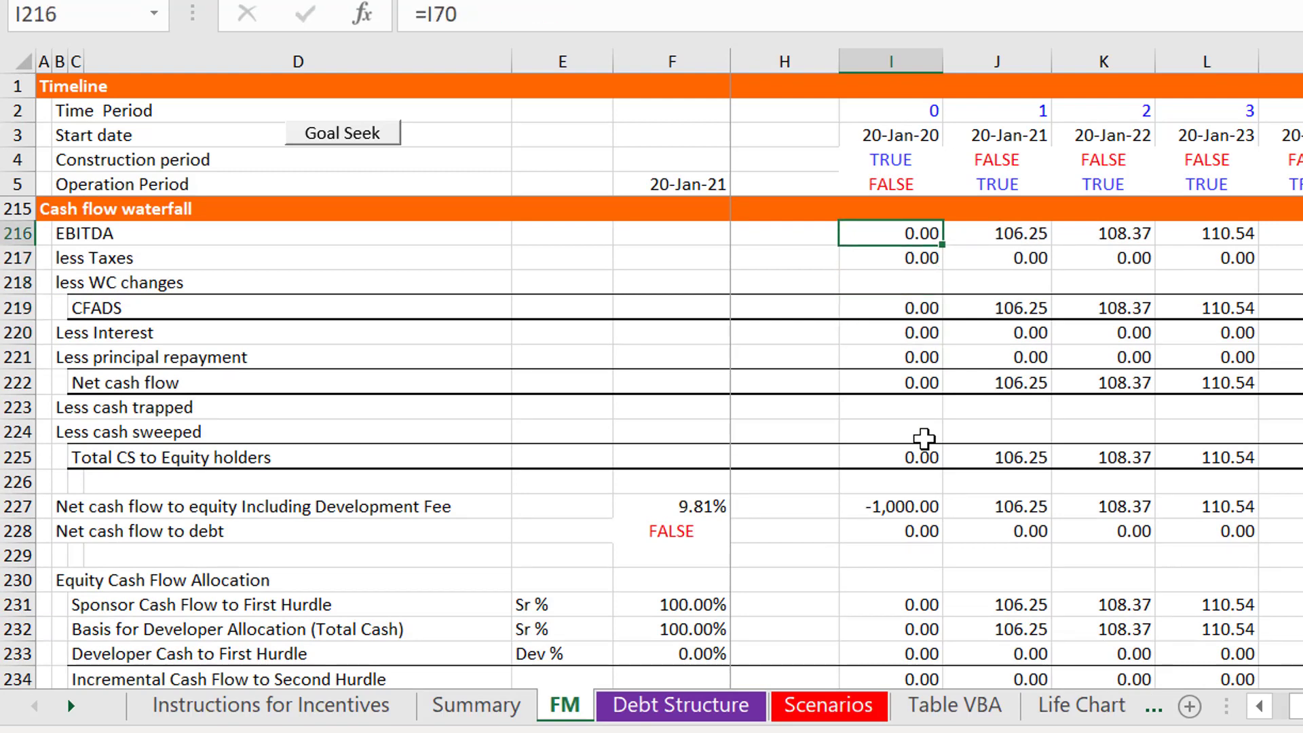
Review the waterfall formulas in column I from EBITDA through Total CS to Equity holders to Net cash flow to debt
key(Down)
key(Down)
key(Down)
key(Down)
key(Down)
key(Down)
key(Down)
key(Down)
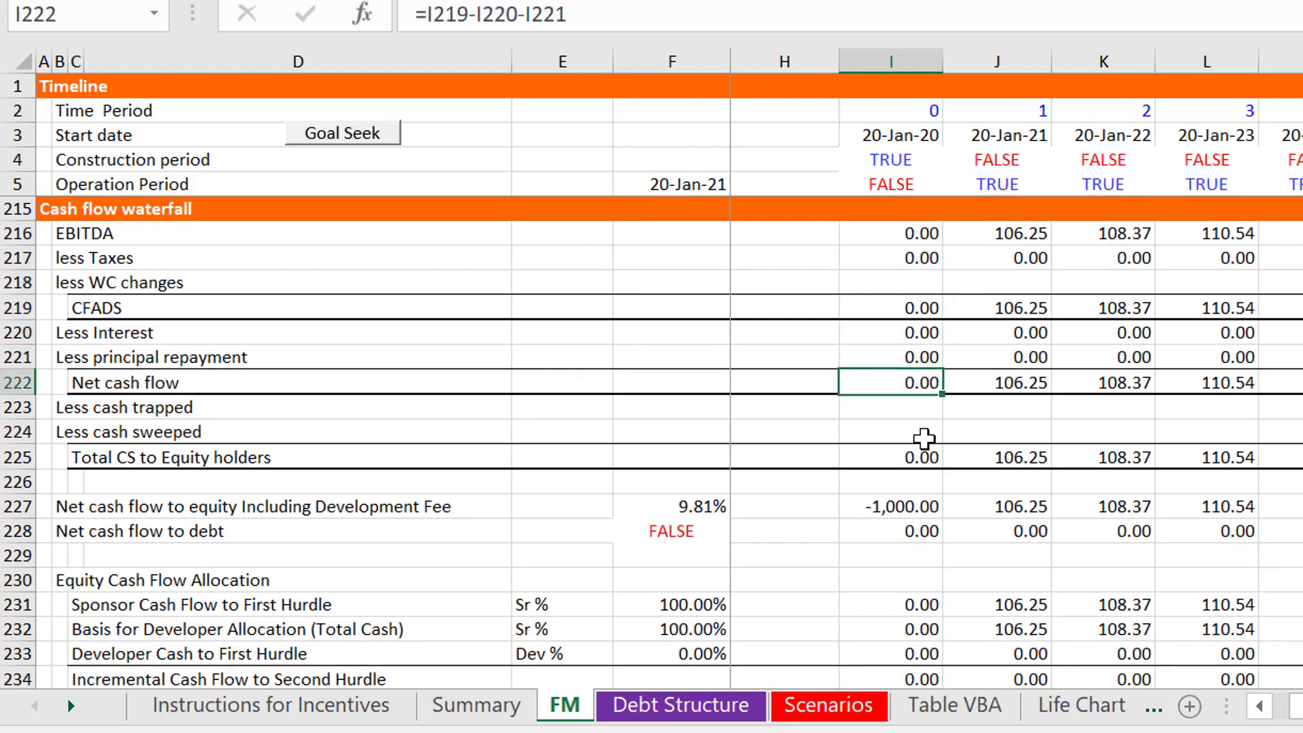
key(Down)
key(Down)
key(Up)
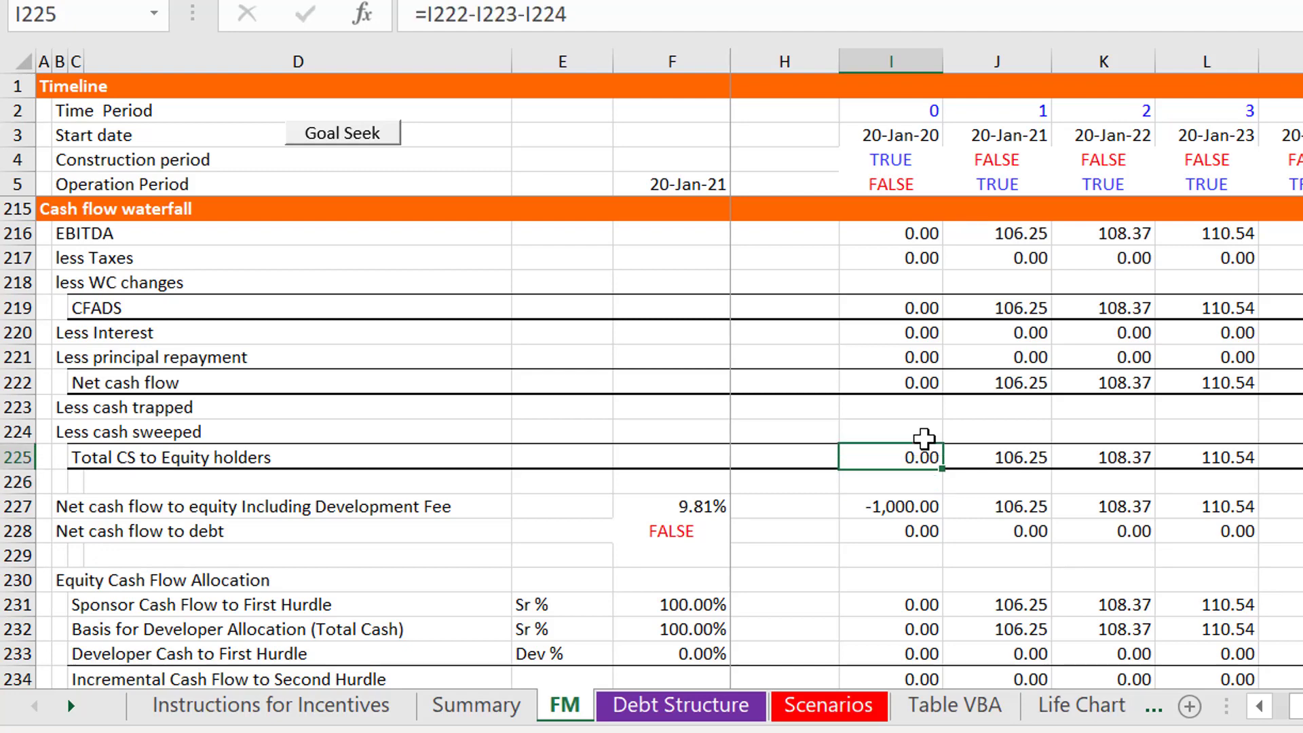
key(Down)
key(Down)
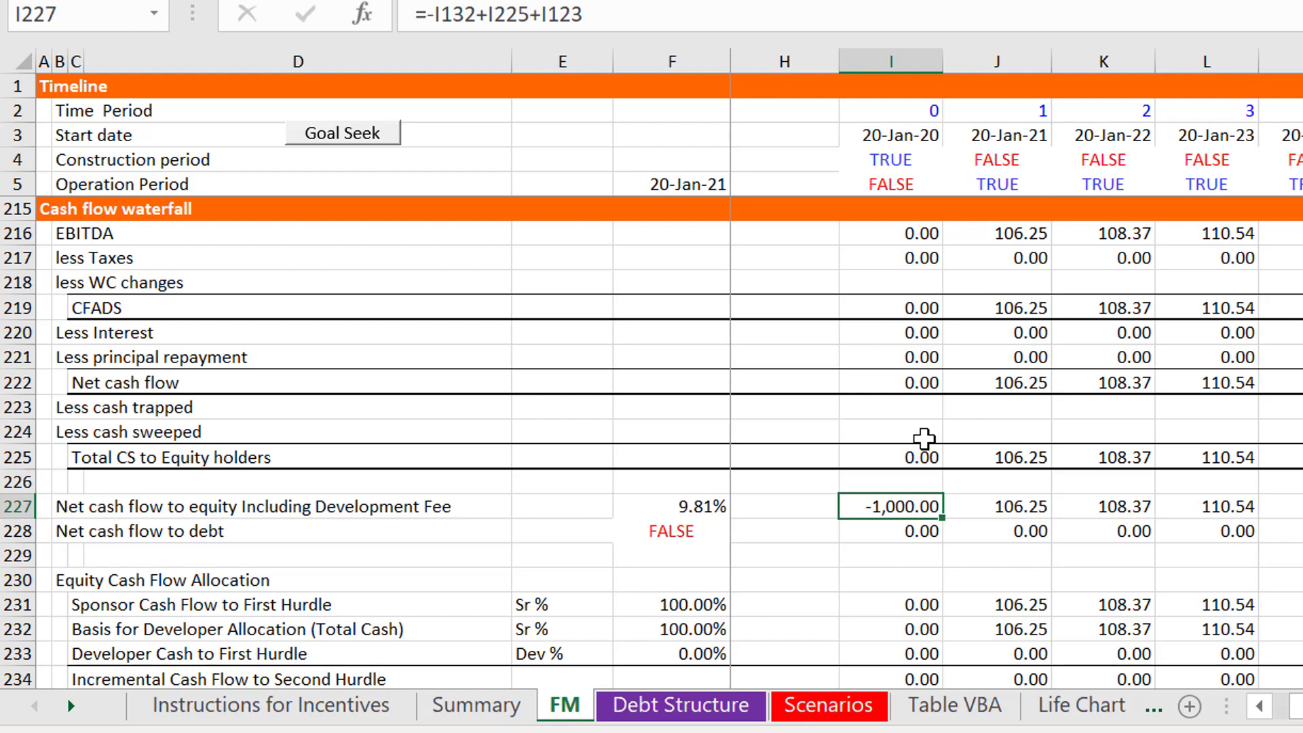
key(Down)
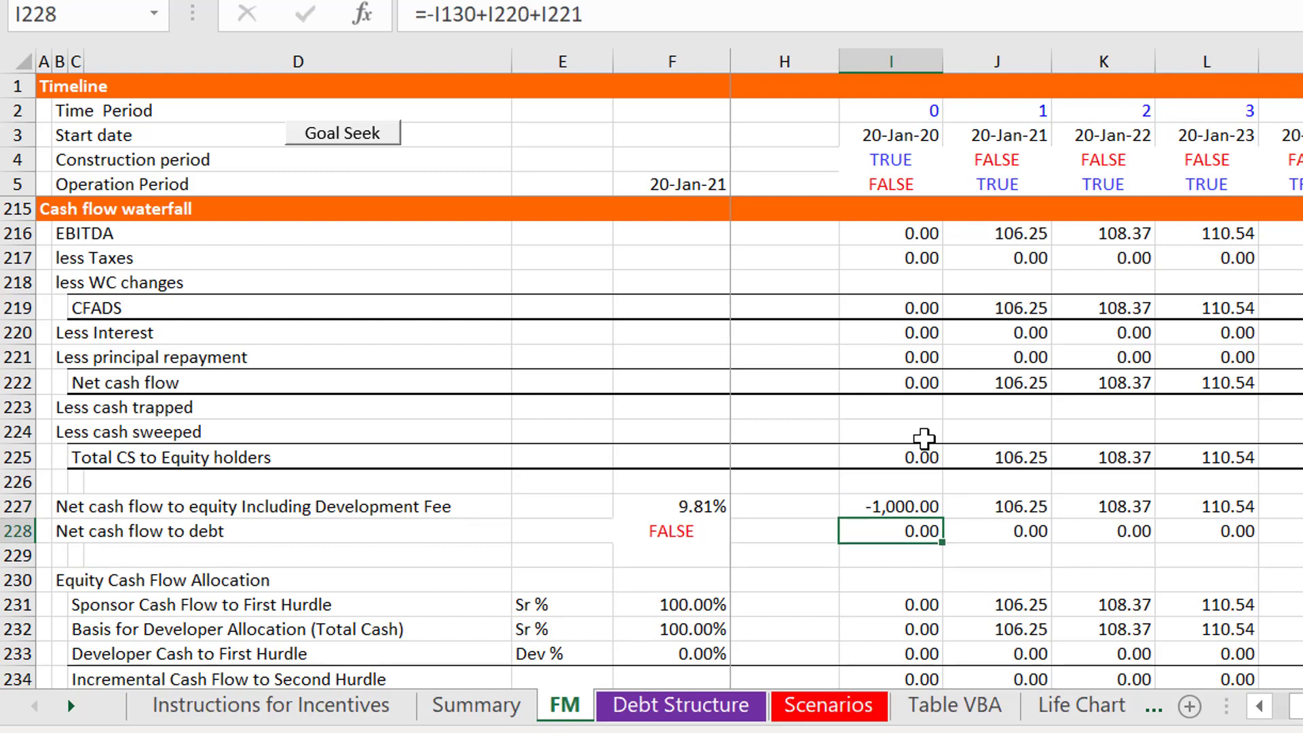
Inspect the Sponsor Cash Flow to First Hurdle formula in I231 under Equity Cash Flow Allocation
key(Down)
key(Down)
key(Down)
key(Down)
key(Down)
key(Down)
key(Down)
key(Down)
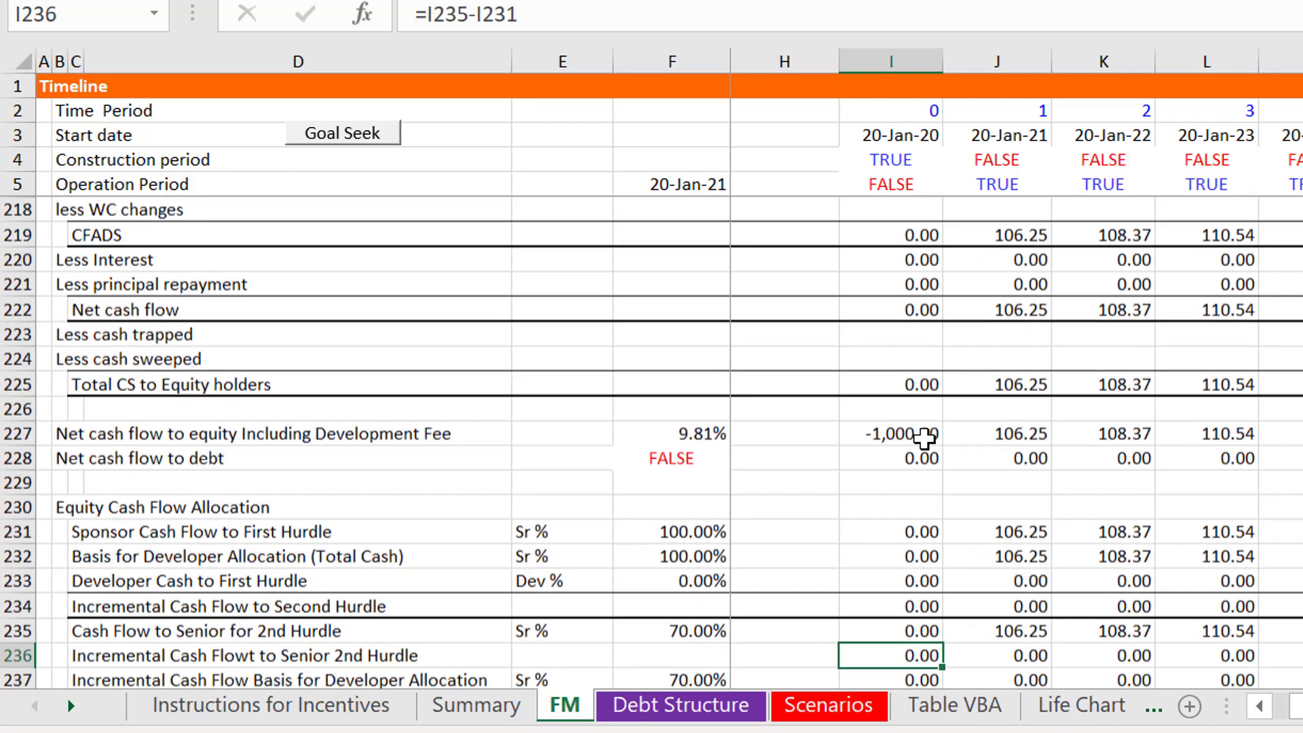
key(Up)
key(Up)
key(Up)
key(Up)
key(Up)
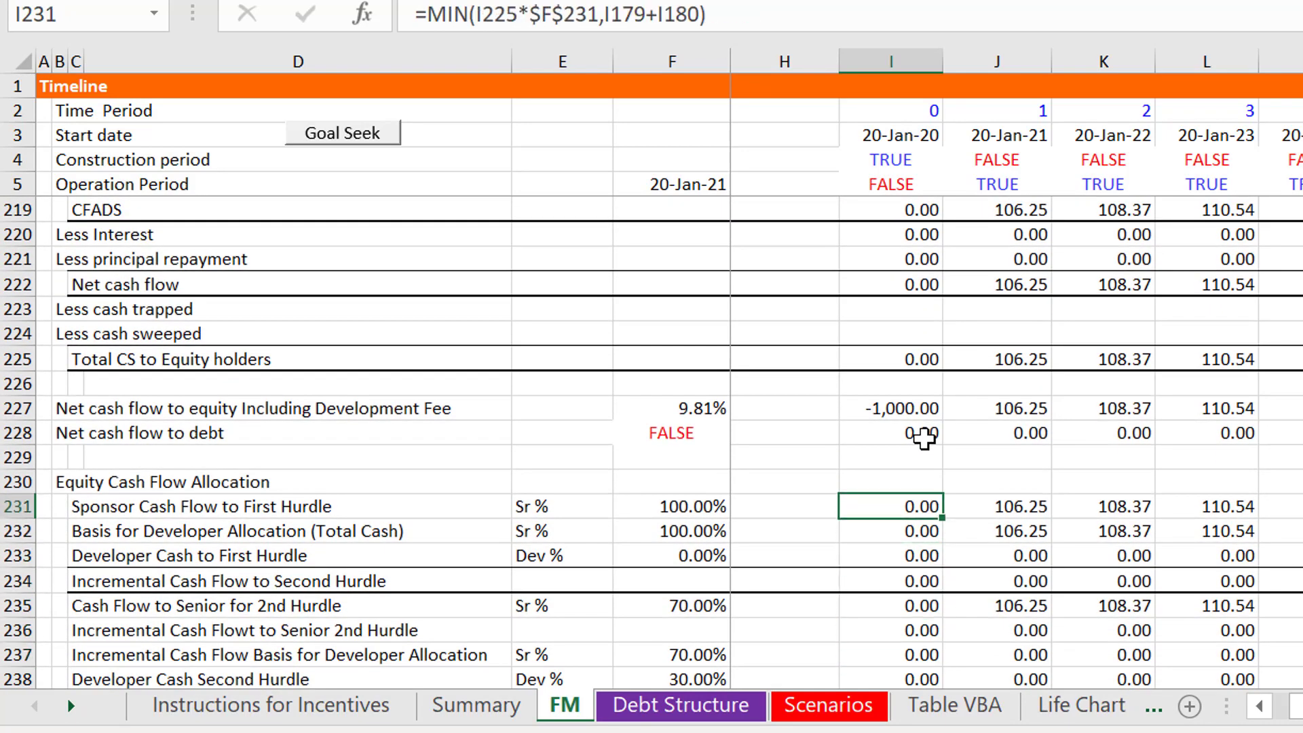
key(F2)
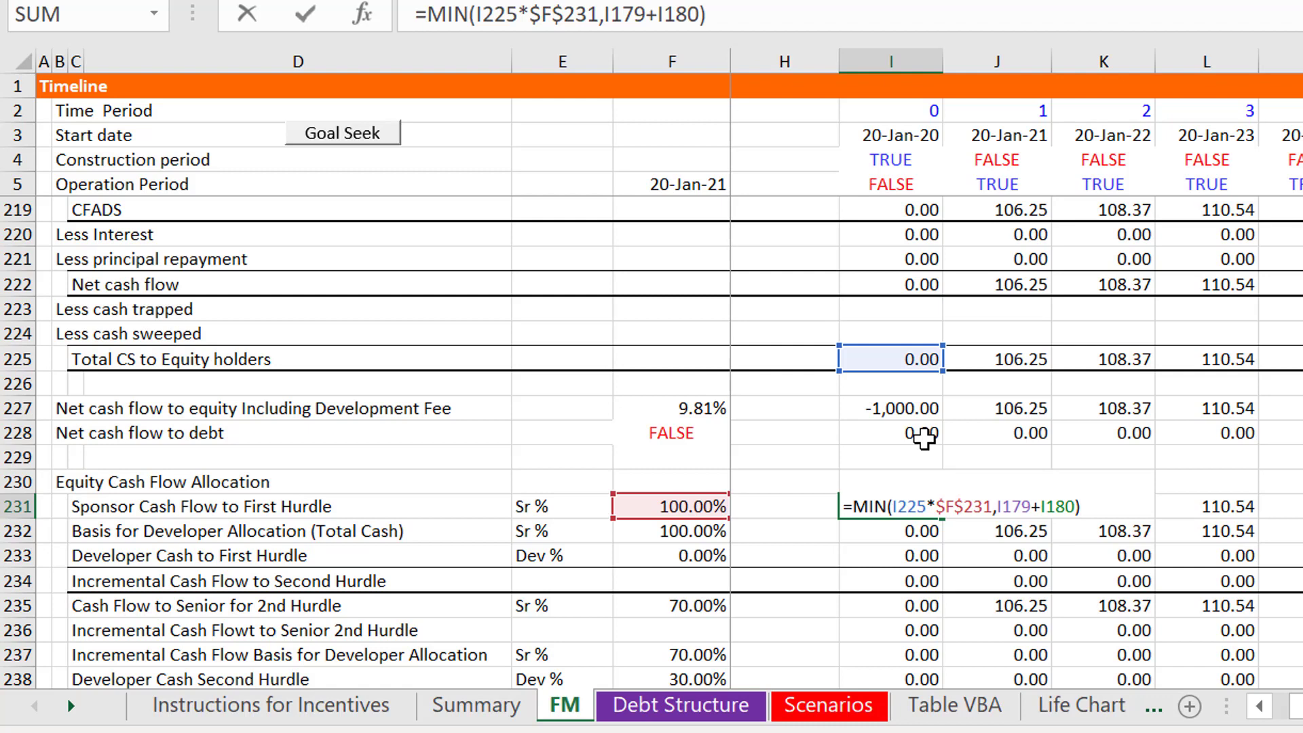
key(Escape)
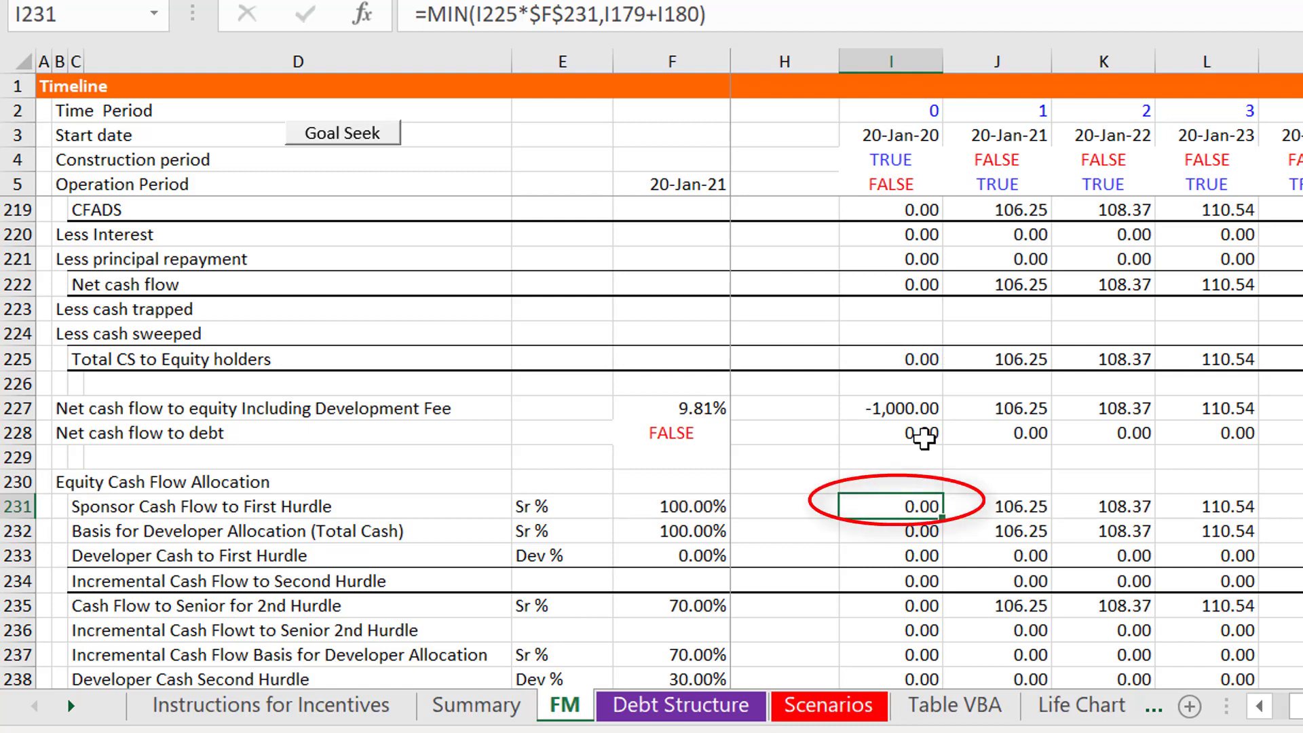
Recheck the equity cash flow rows above the allocation block and return to I231
key(Up)
key(Up)
key(Up)
key(Up)
key(Up)
key(Up)
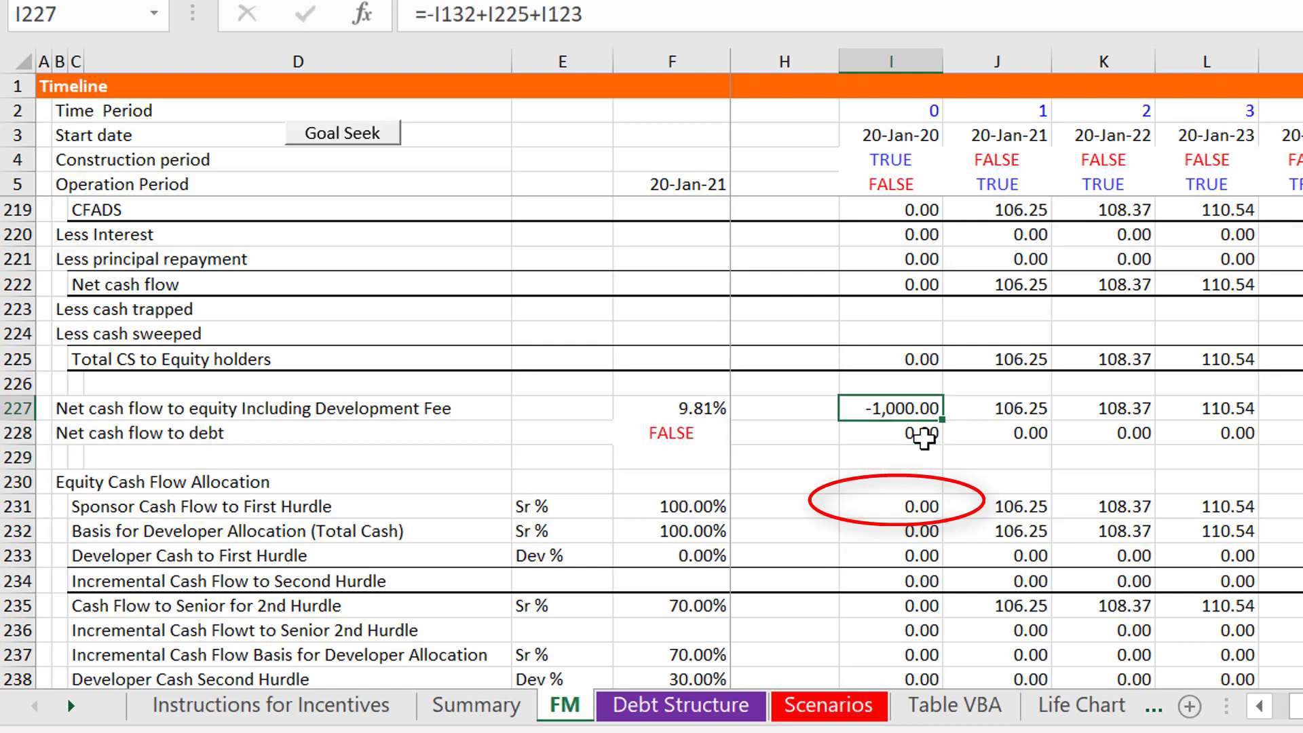
key(Down)
key(Down)
key(Down)
key(Down)
key(Down)
key(Down)
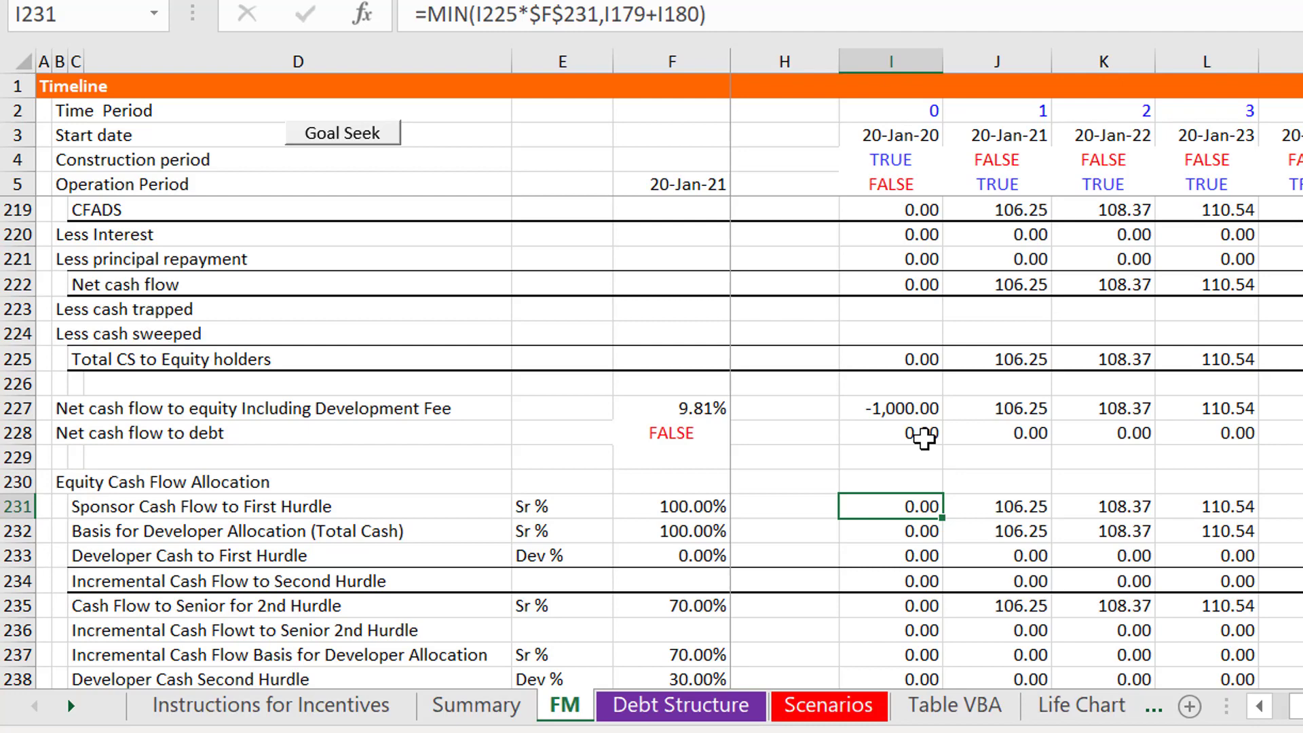
text(=min)
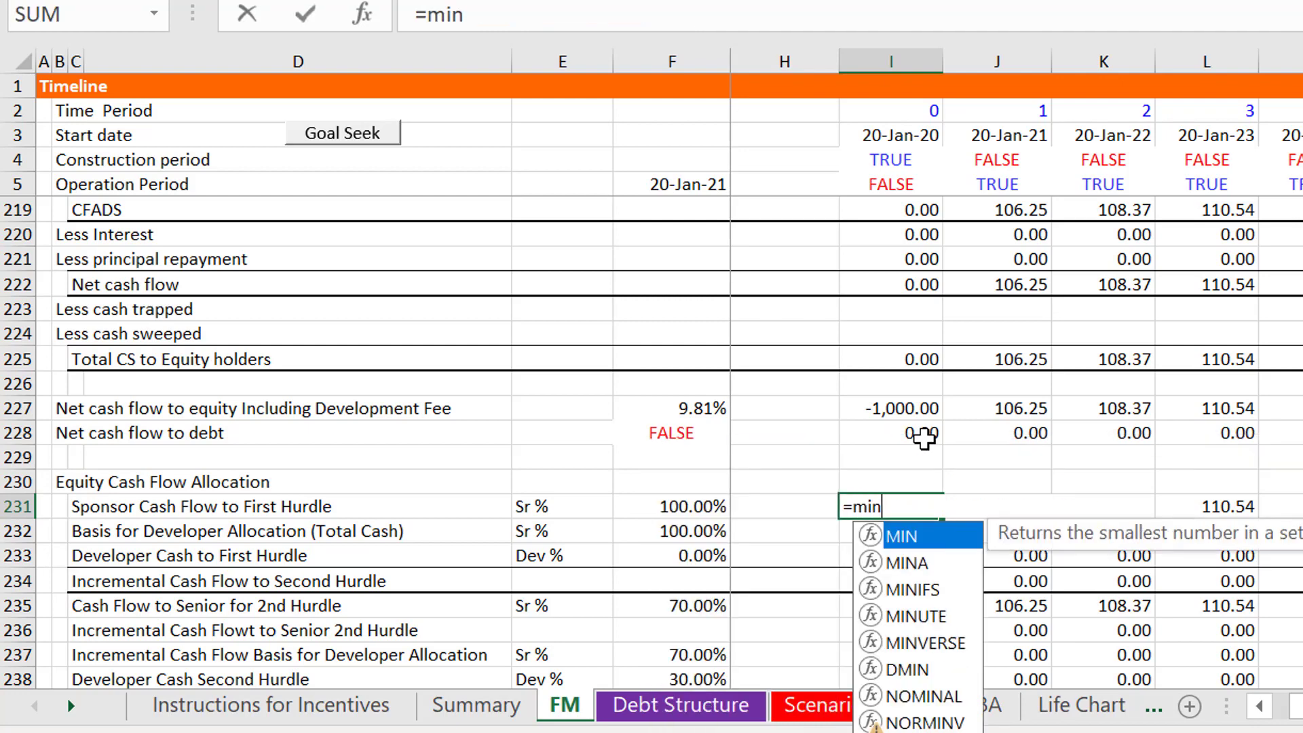
text(()
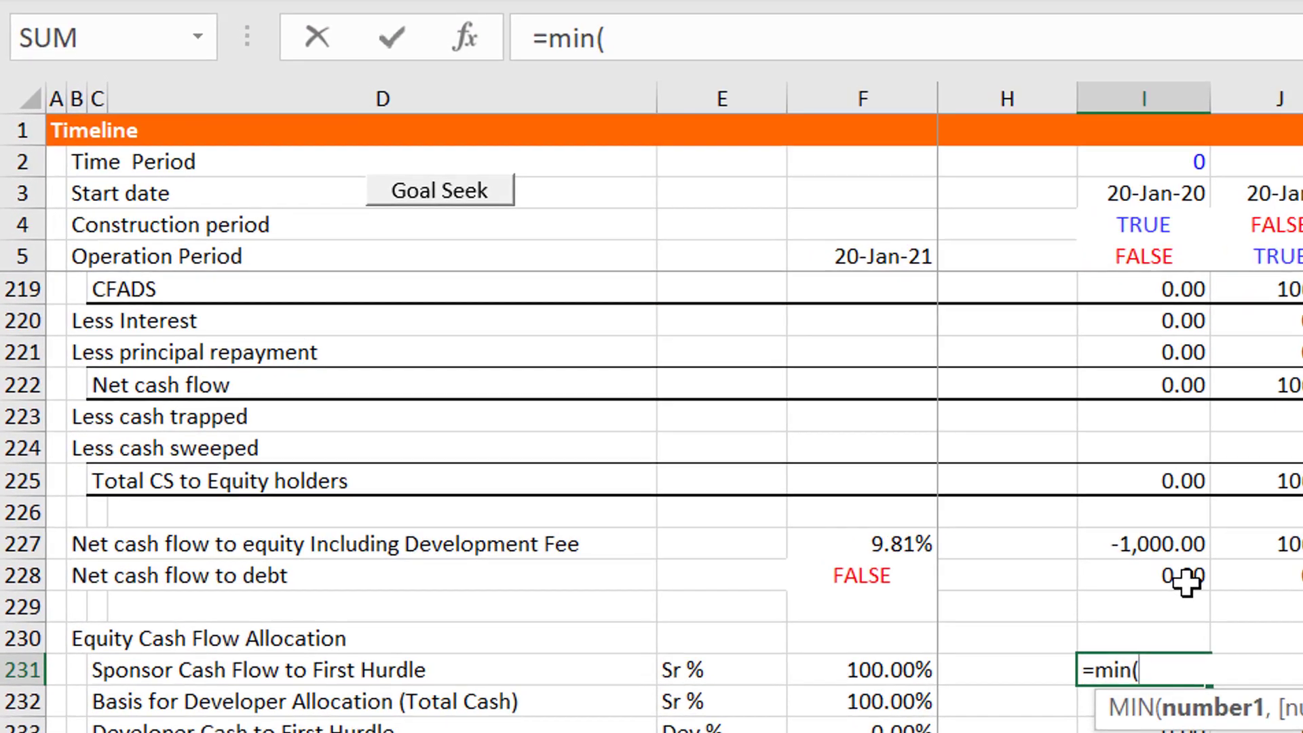
key(Escape)
Replace the Sponsor Cash Flow to First Hurdle formula in I231 with =$F$231*I225, keeping the Sr % reference absolute
text(=)
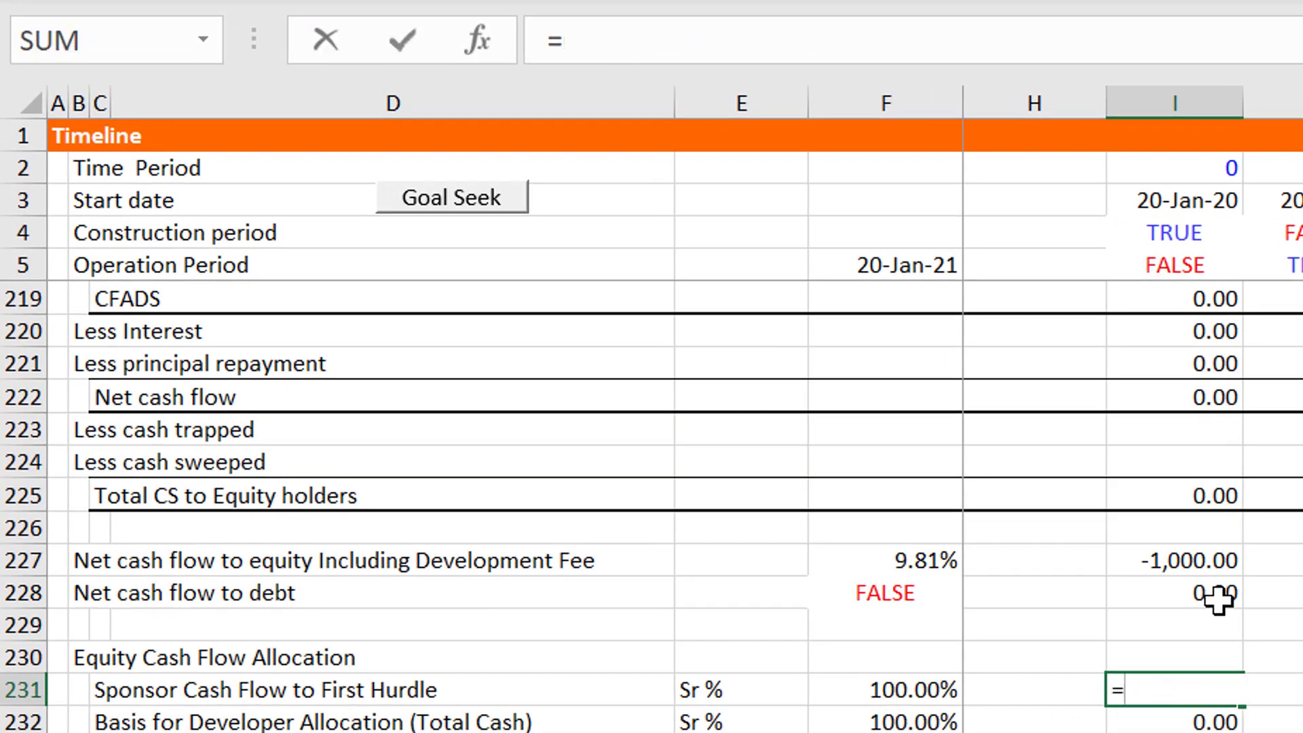
key(Left)
key(Left)
key(Left)
key(Left)
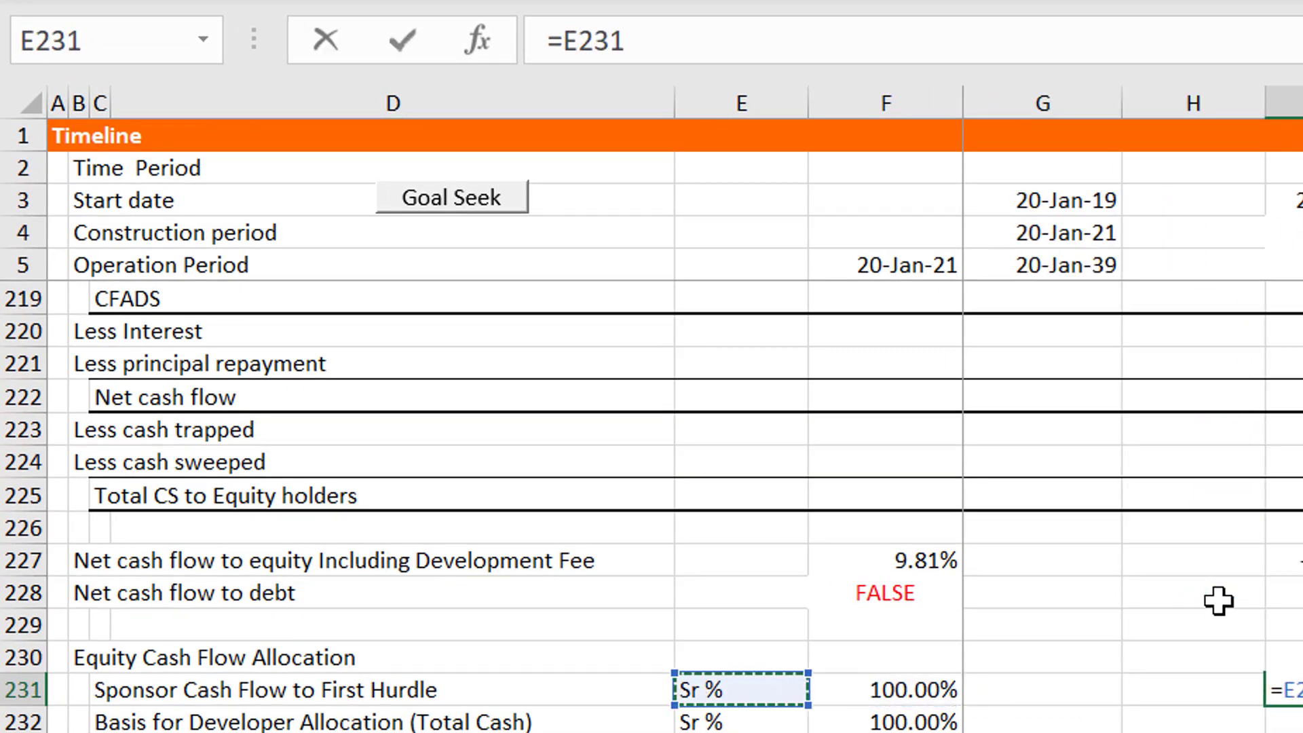
key(Right)
key(F4)
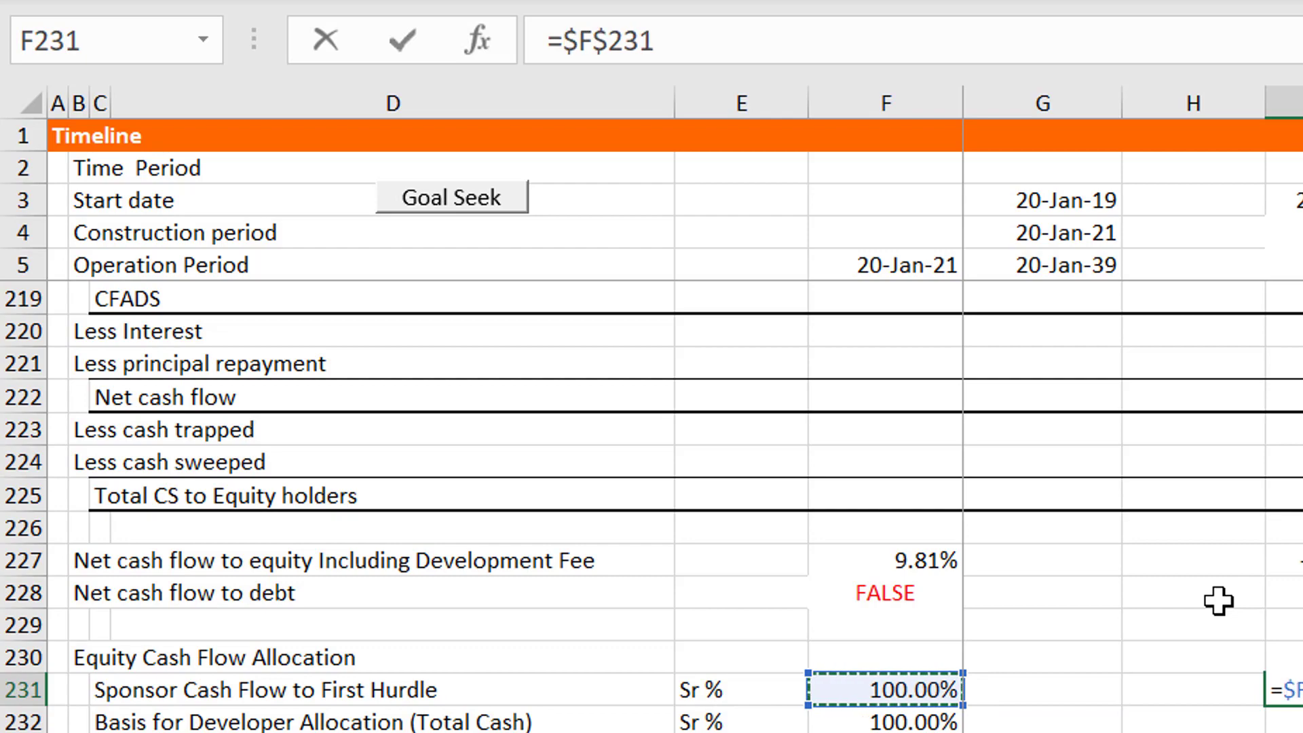
text(*)
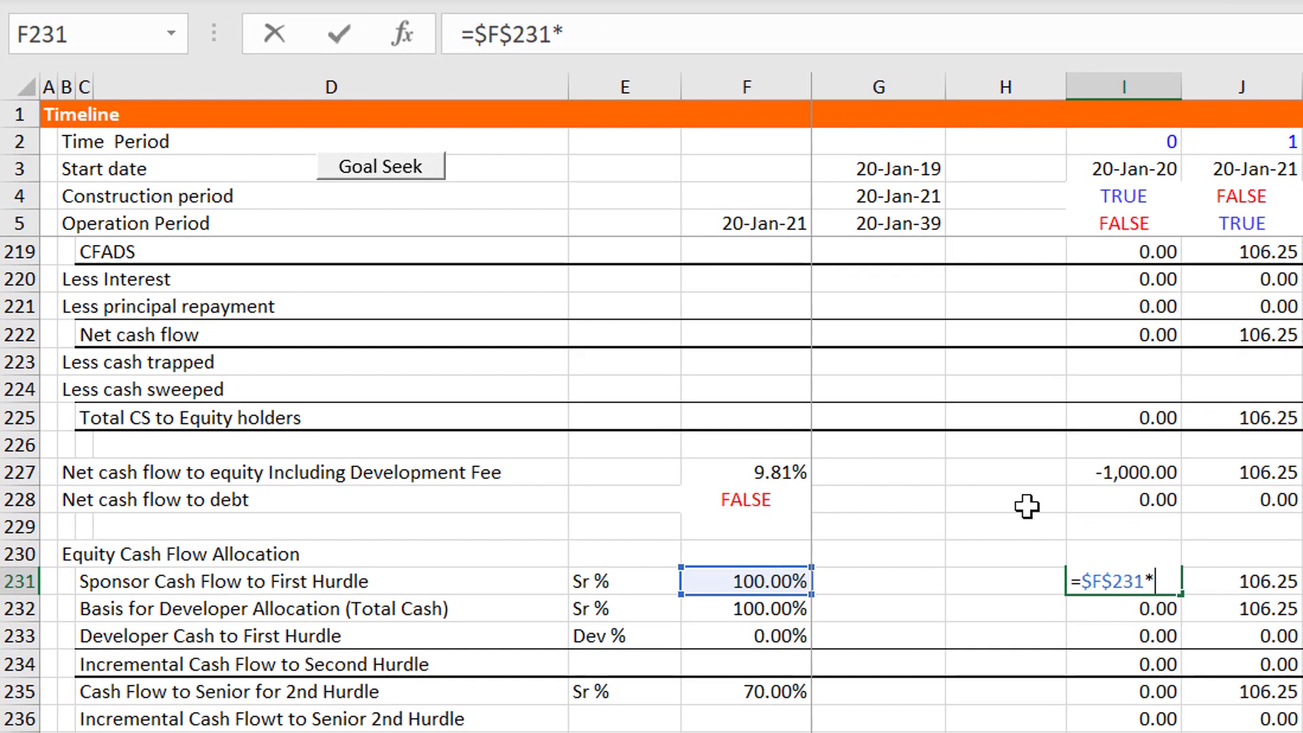
key(Up)
key(Up)
key(Up)
key(Up)
key(Up)
key(Up)
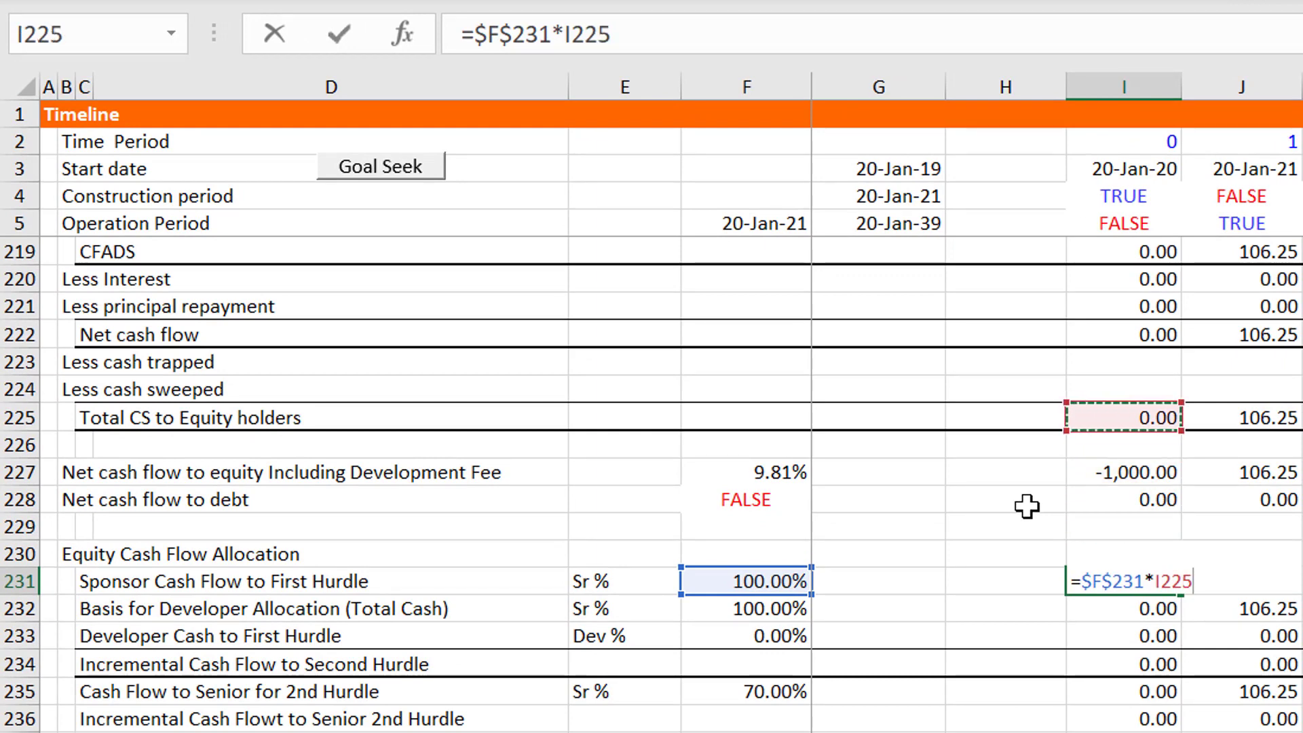
key(Return)
key(Up)
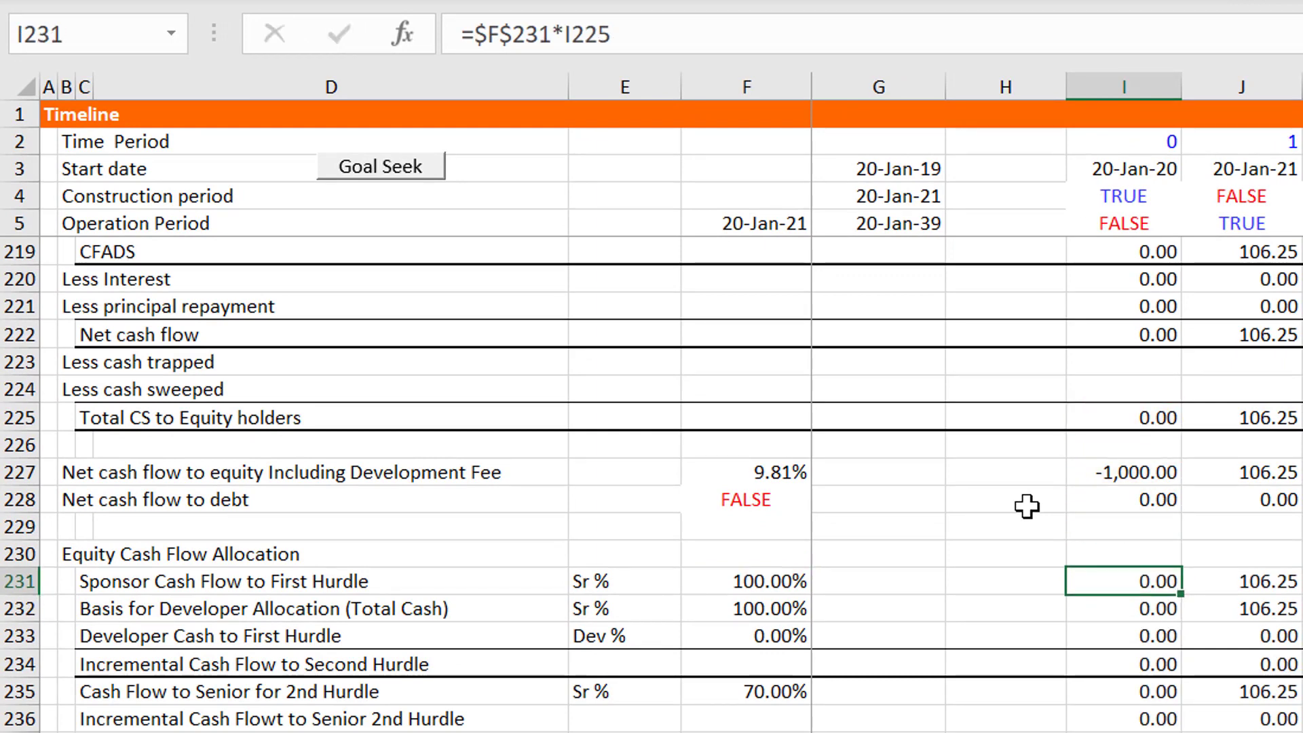
Wrap the I231 formula in MIN, making $F$231*I225 its first argument and starting a second argument
key(F2)
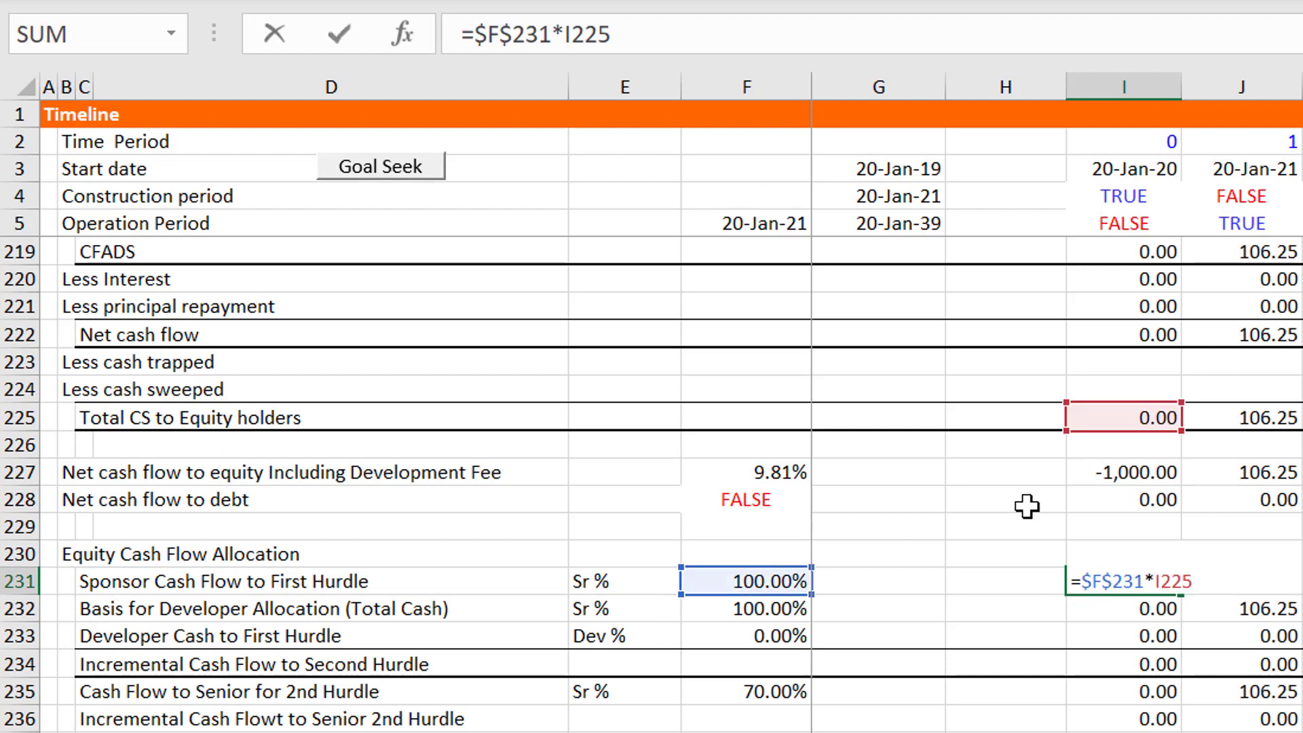
text(min()
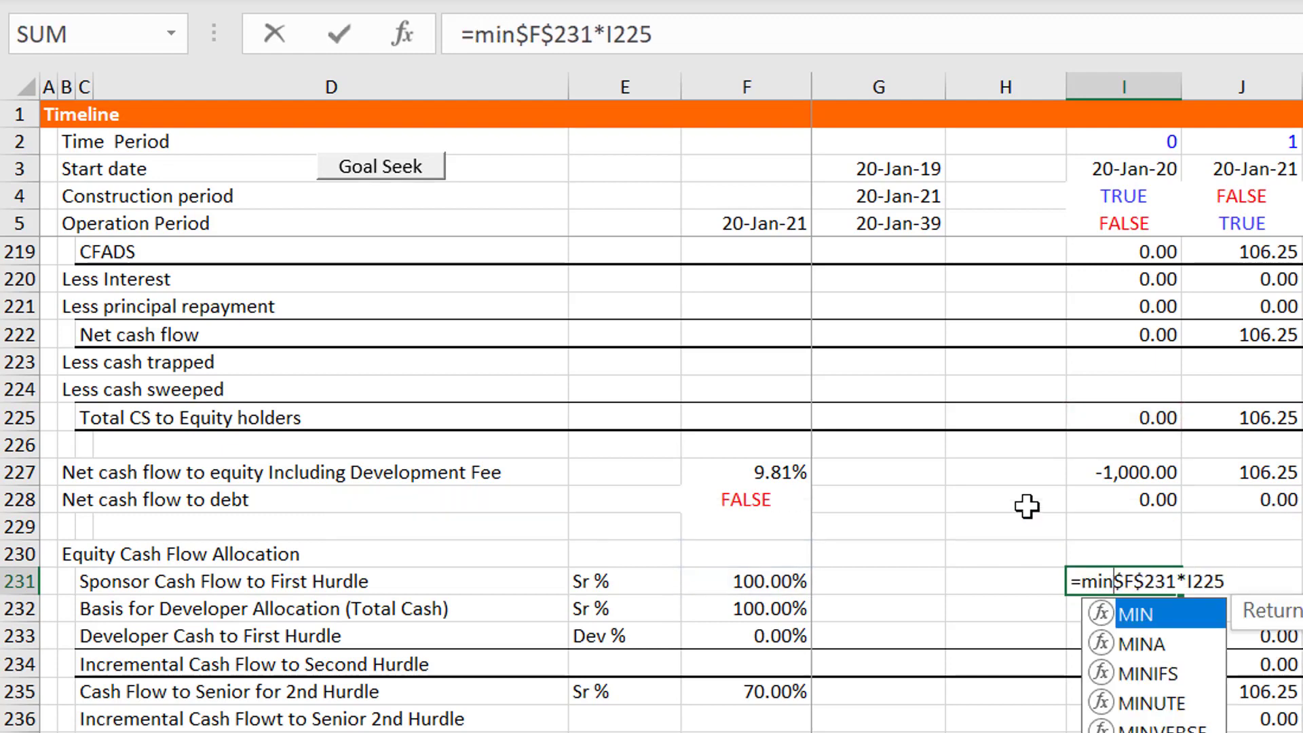
key(Right)
key(Right)
key(Right)
key(Right)
key(Right)
key(Right)
key(Right)
key(Right)
key(Right)
key(Right)
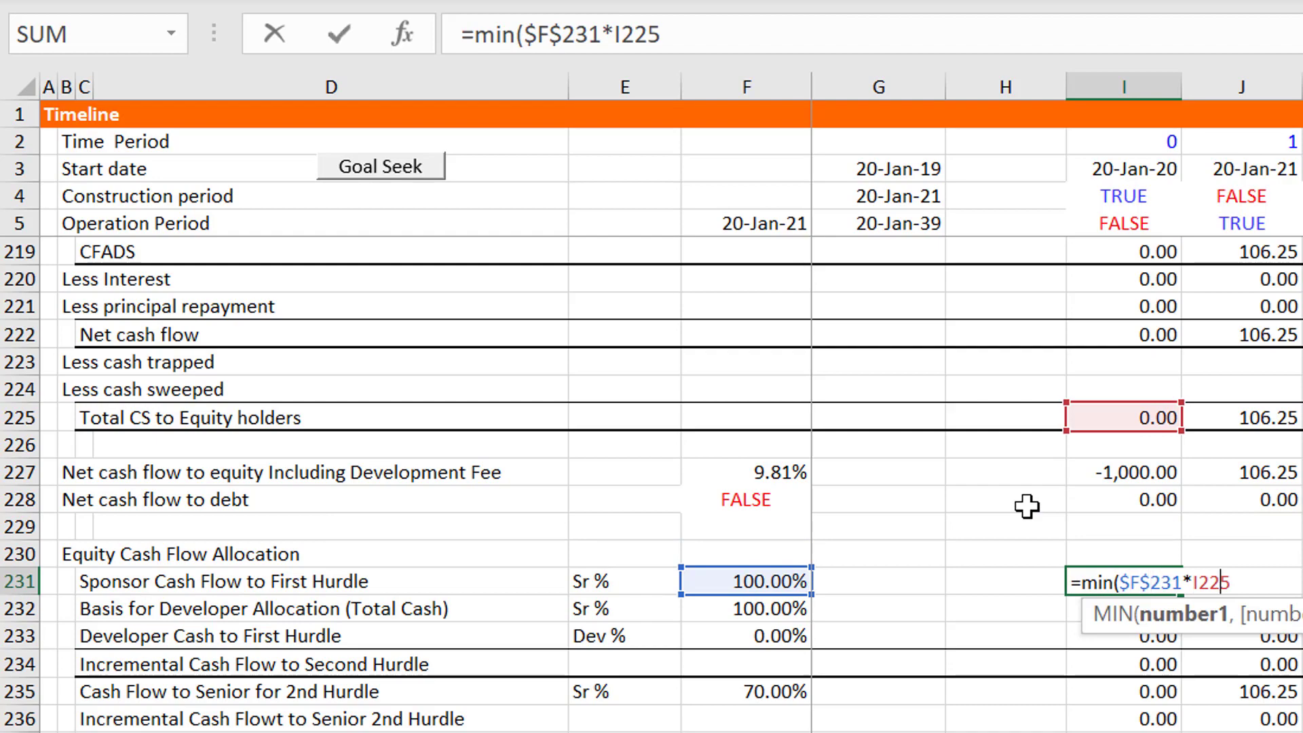
text(,)
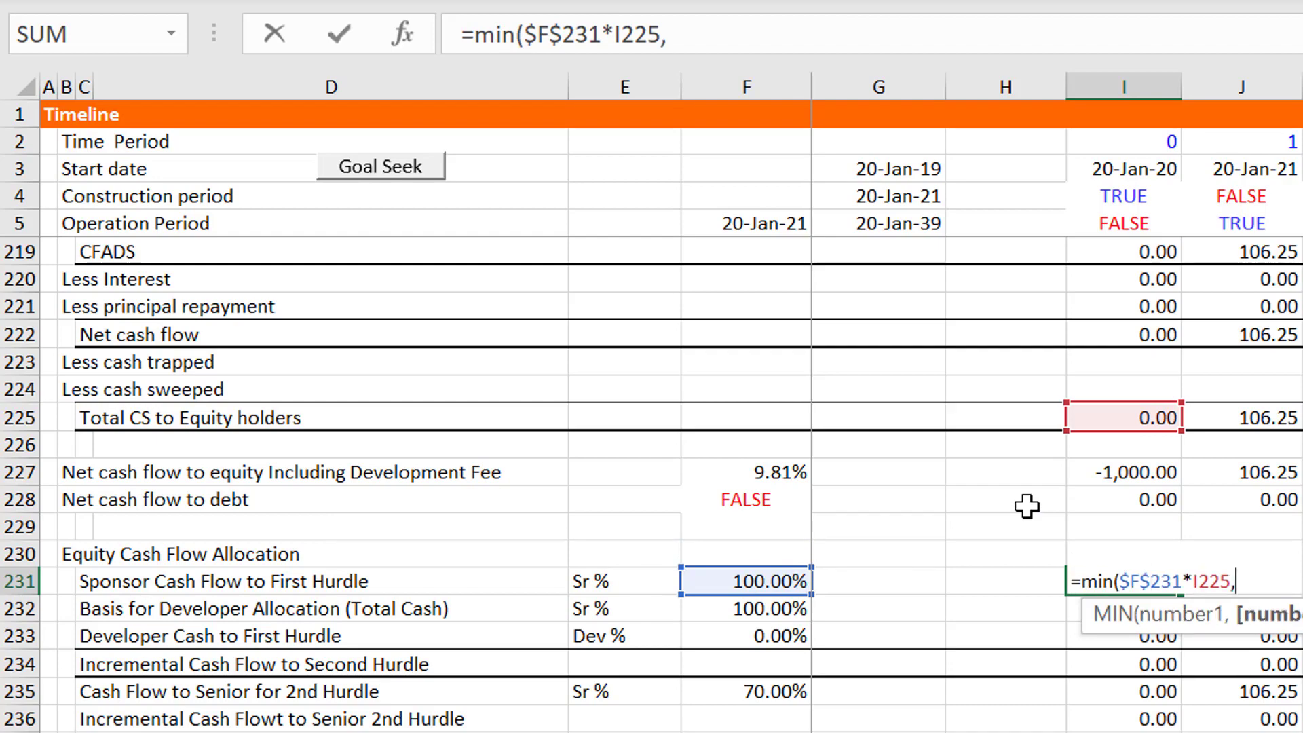
Start the MIN formula's second argument in I231 with I179, the opening balance of the First Hurdle sponsor tracking account, plus another term
click(1108, 322)
key(Up)
key(Up)
key(Up)
key(Up)
key(Up)
key(Up)
key(Up)
key(Up)
key(Up)
key(Up)
key(Up)
key(Up)
key(Up)
key(Up)
key(Up)
key(Up)
key(Up)
key(Up)
key(Up)
key(Up)
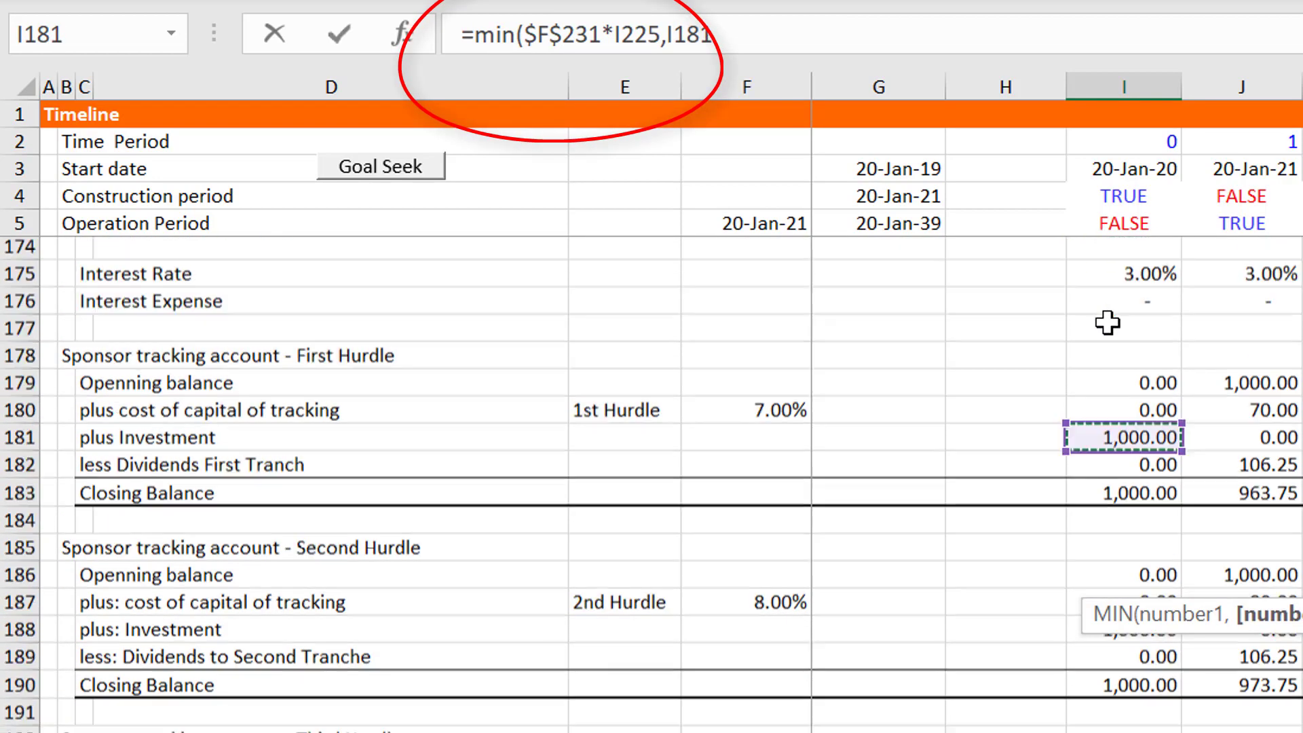
key(Up)
key(Up)
key(Up)
key(Up)
key(Up)
key(Up)
key(Up)
key(Up)
key(Up)
key(Up)
key(Up)
key(Up)
key(Up)
key(Up)
key(Up)
key(Up)
key(Up)
key(Up)
key(Up)
key(Up)
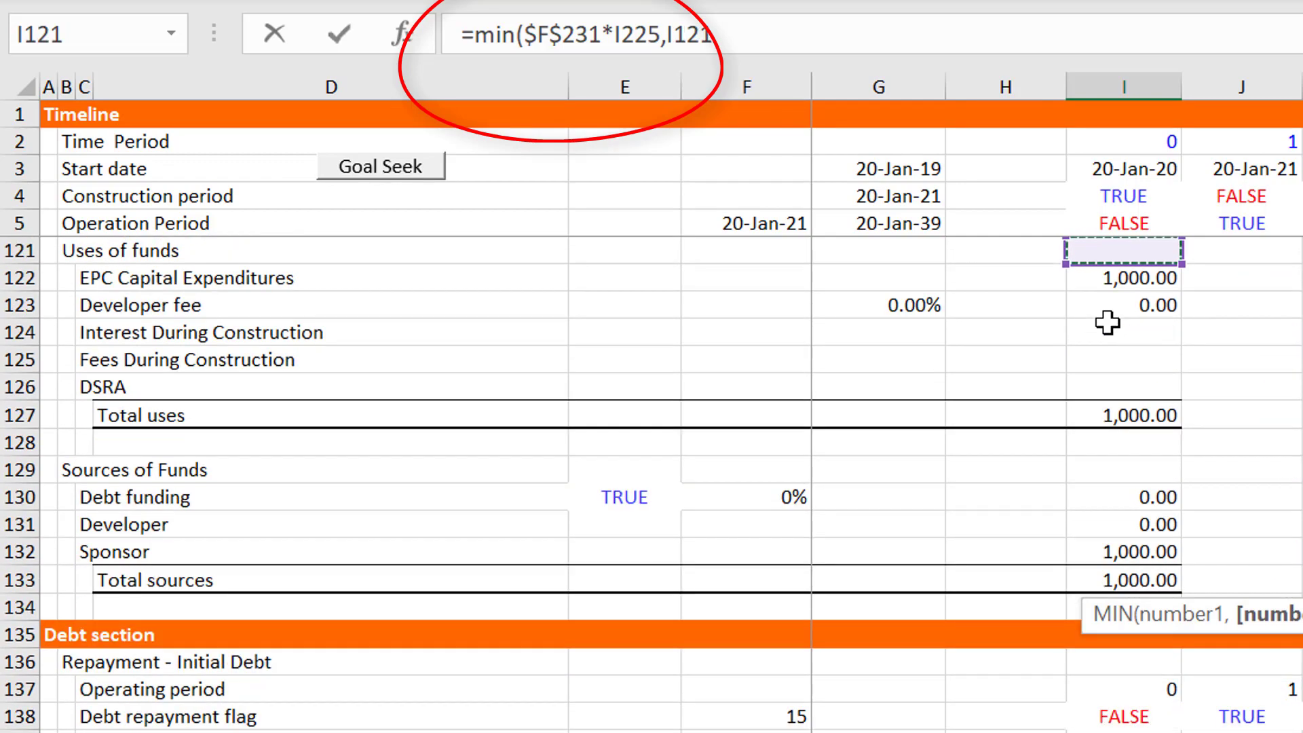
key(Up)
key(Up)
key(Up)
key(Up)
key(Up)
key(Up)
key(Up)
key(Up)
key(Up)
key(Up)
key(Up)
key(Up)
key(Up)
key(Up)
key(Up)
key(Up)
key(Up)
key(Up)
key(Up)
key(Up)
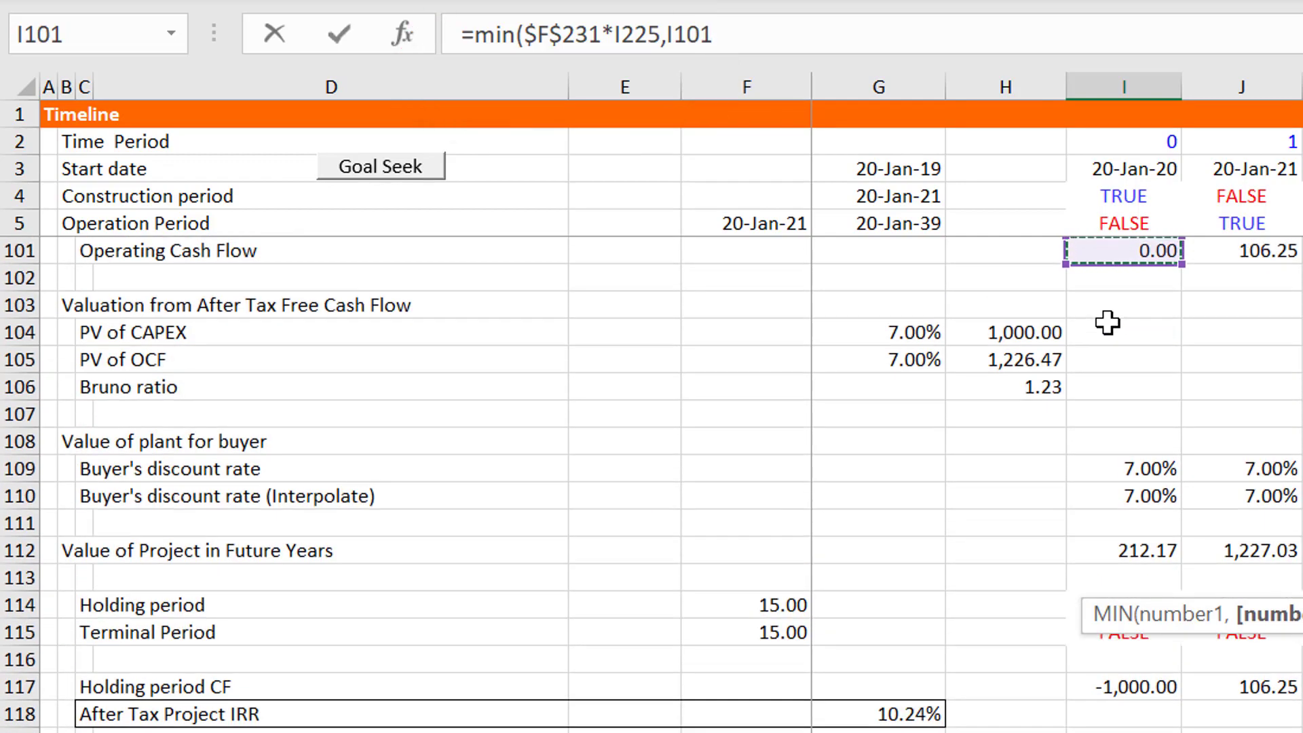
key(Down)
key(Down)
key(Down)
key(Down)
key(Down)
key(Down)
key(Down)
key(Down)
key(Down)
key(Down)
key(Down)
key(Down)
key(Down)
key(Down)
key(Down)
key(Down)
key(Down)
key(Down)
key(Down)
key(Down)
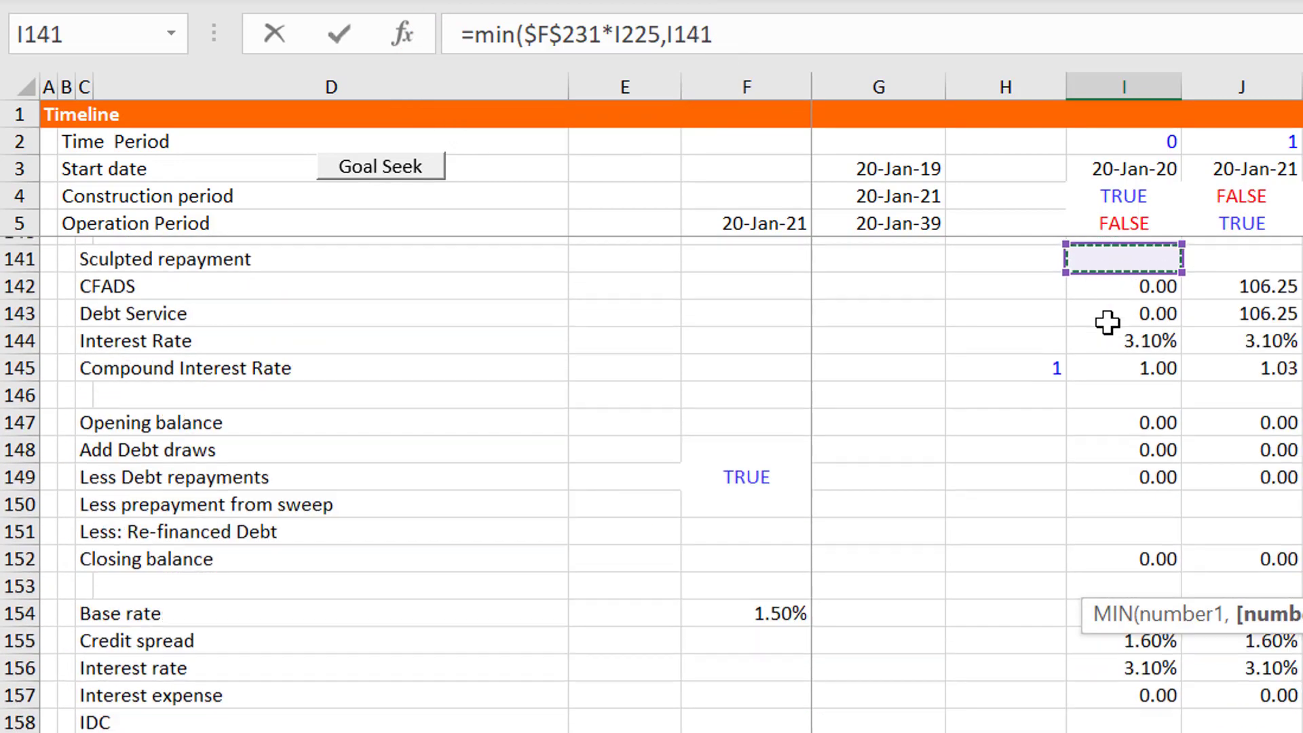
key(Down)
key(Down)
key(Down)
key(Down)
key(Down)
key(Down)
key(Down)
key(Down)
key(Down)
key(Down)
key(Down)
key(Down)
key(Down)
key(Down)
key(Down)
key(Down)
key(Down)
key(Down)
key(Down)
key(Down)
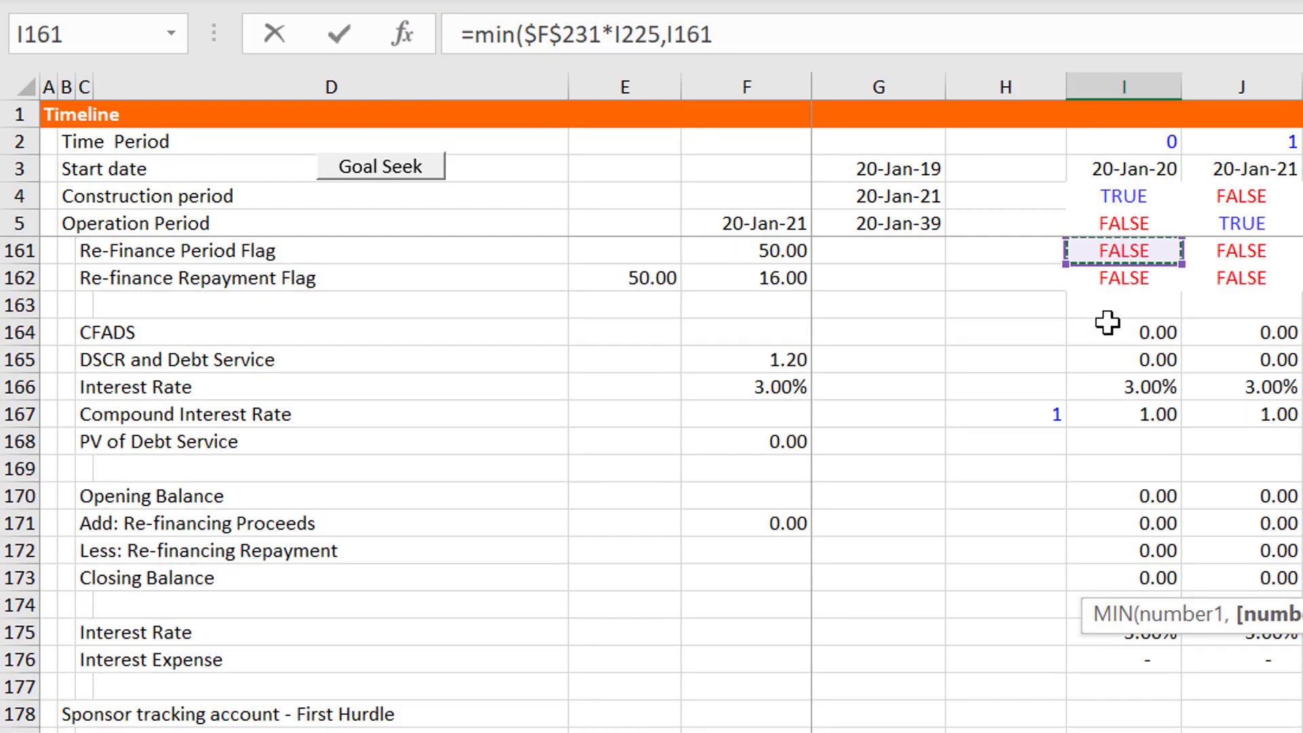
key(Up)
key(Up)
key(Up)
key(Up)
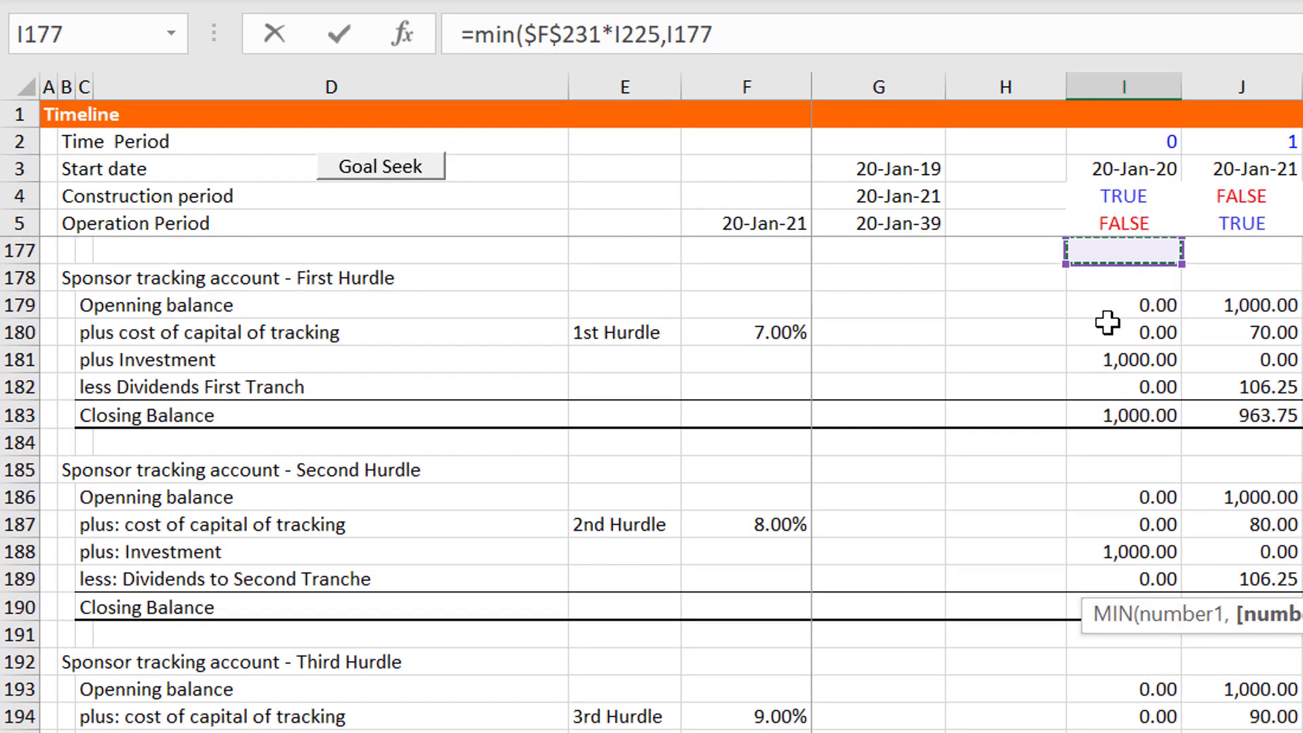
key(Down)
key(Down)
key(Down)
key(Up)
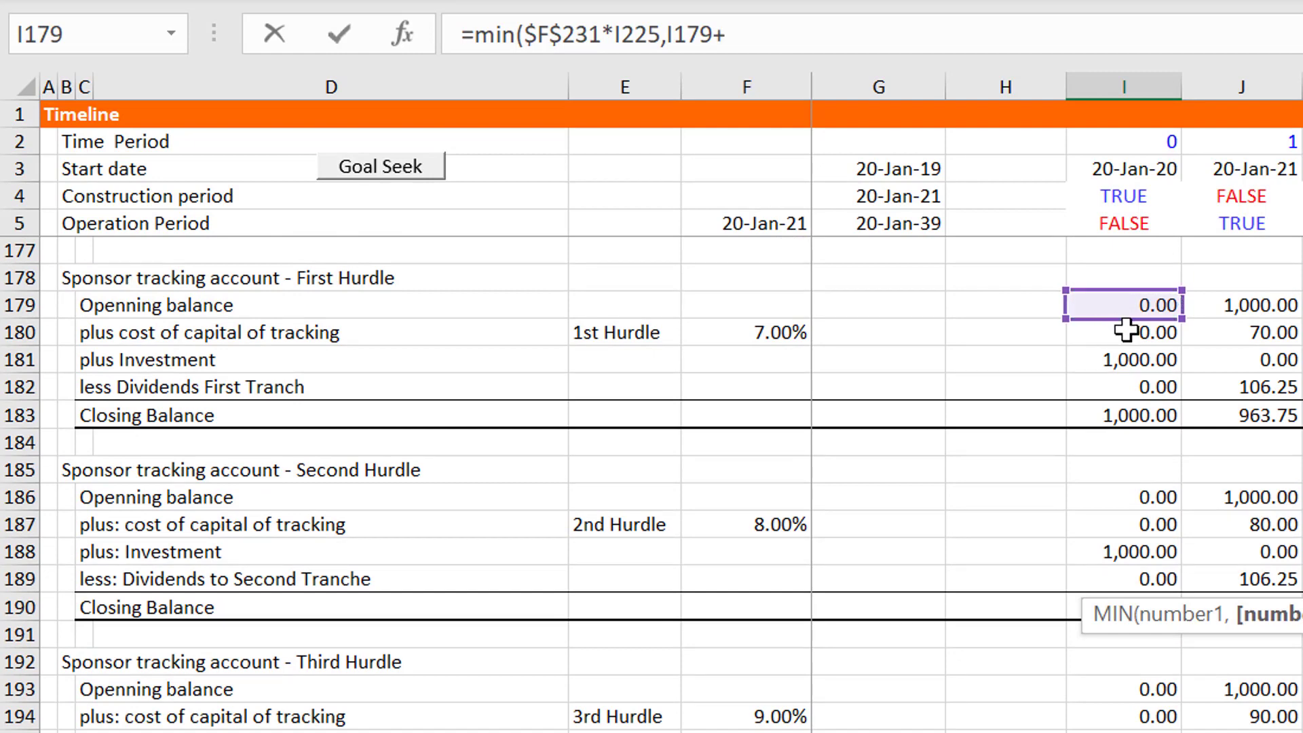
Complete the I231 formula as =MIN($F$231*I225,I179+I180), adding the tracking account's cost of capital, and copy it across row 231
click(1126, 330)
text())
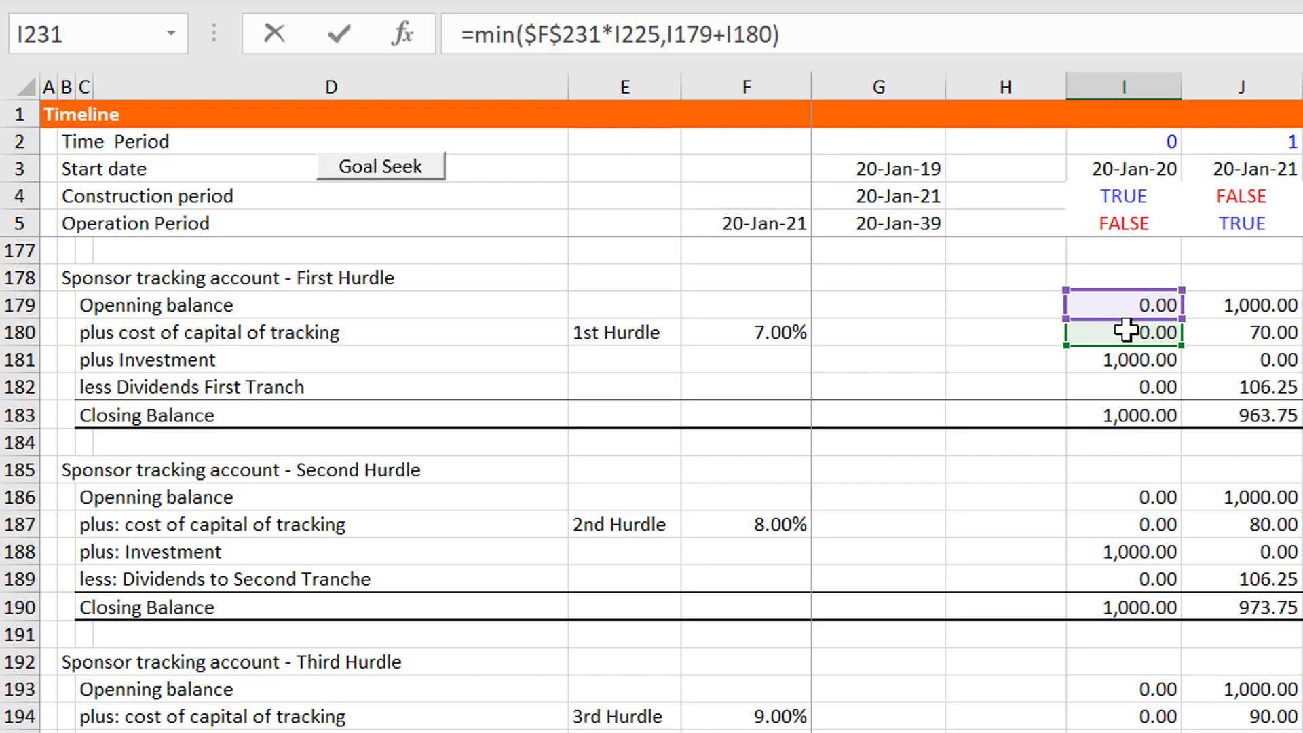
key(Return)
key(Up)
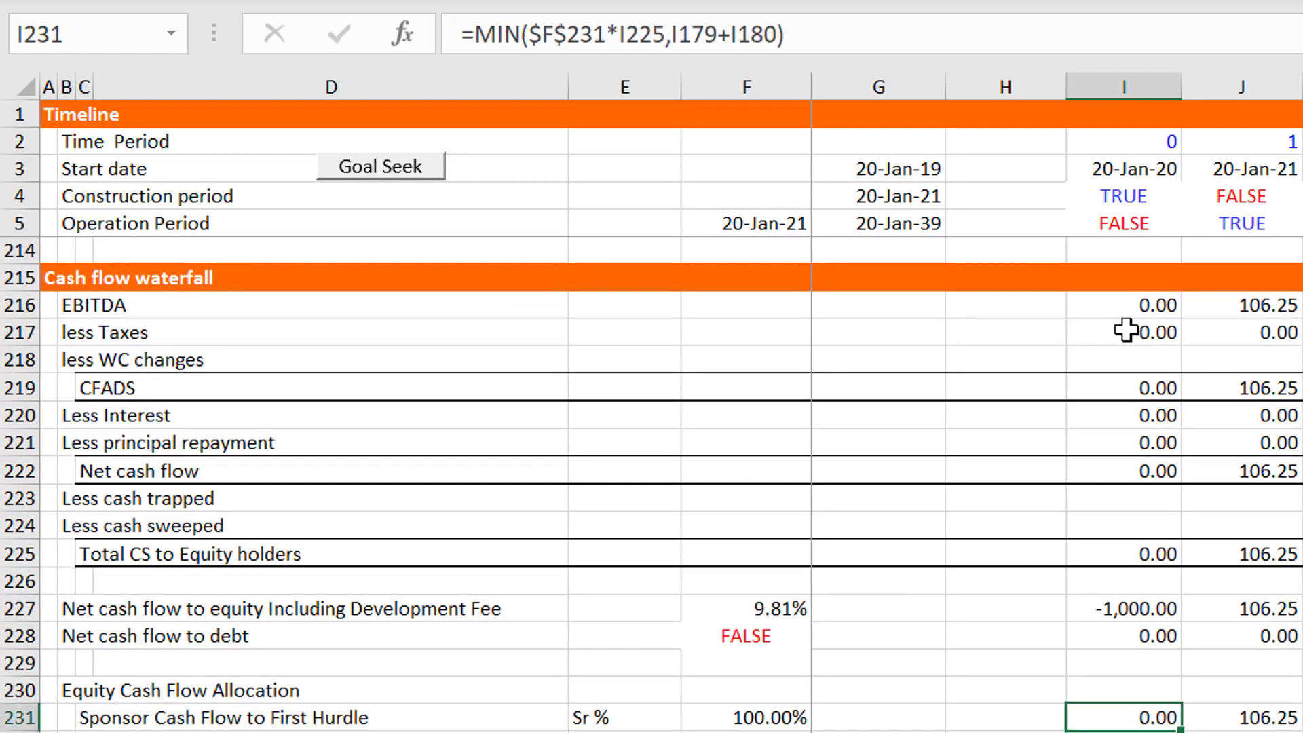
key(ctrl+shift+r)
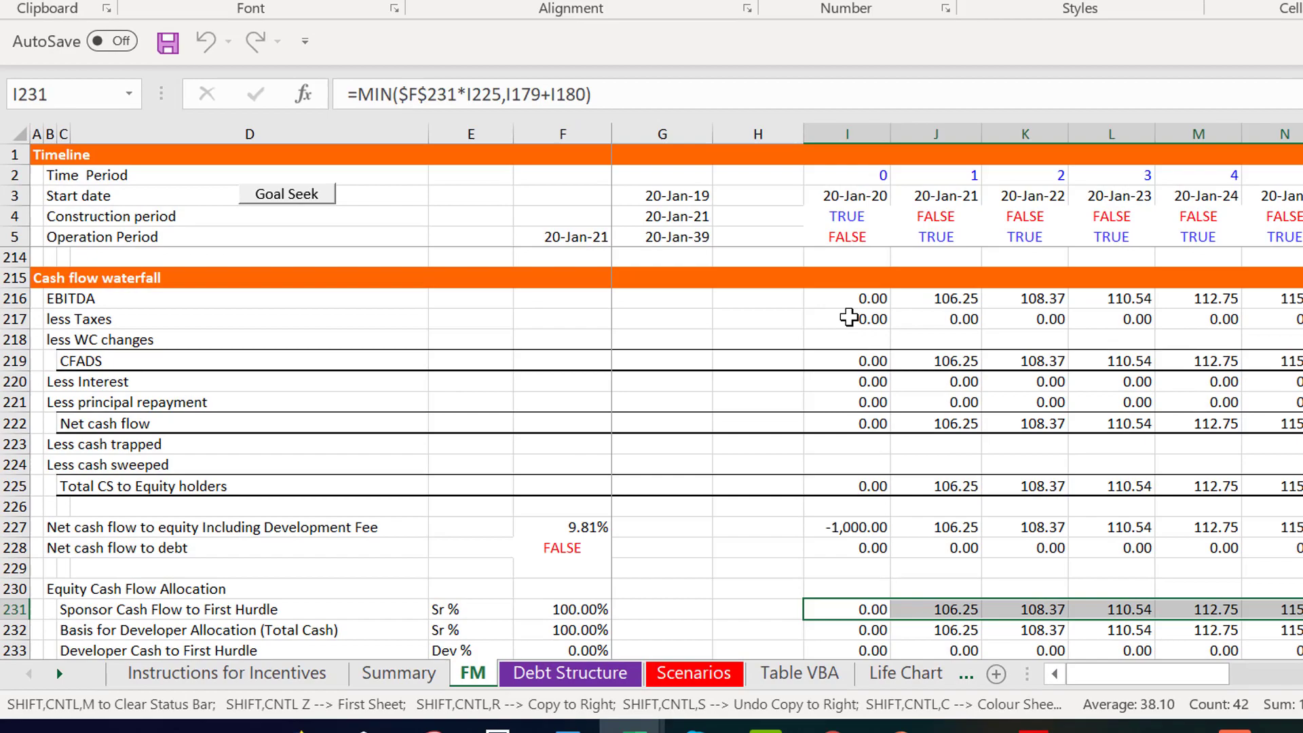
Review the Equity Cash Flow Allocation rows through the third hurdle and the Total Cash Flow to Developer and Sponsor block
key(Down)
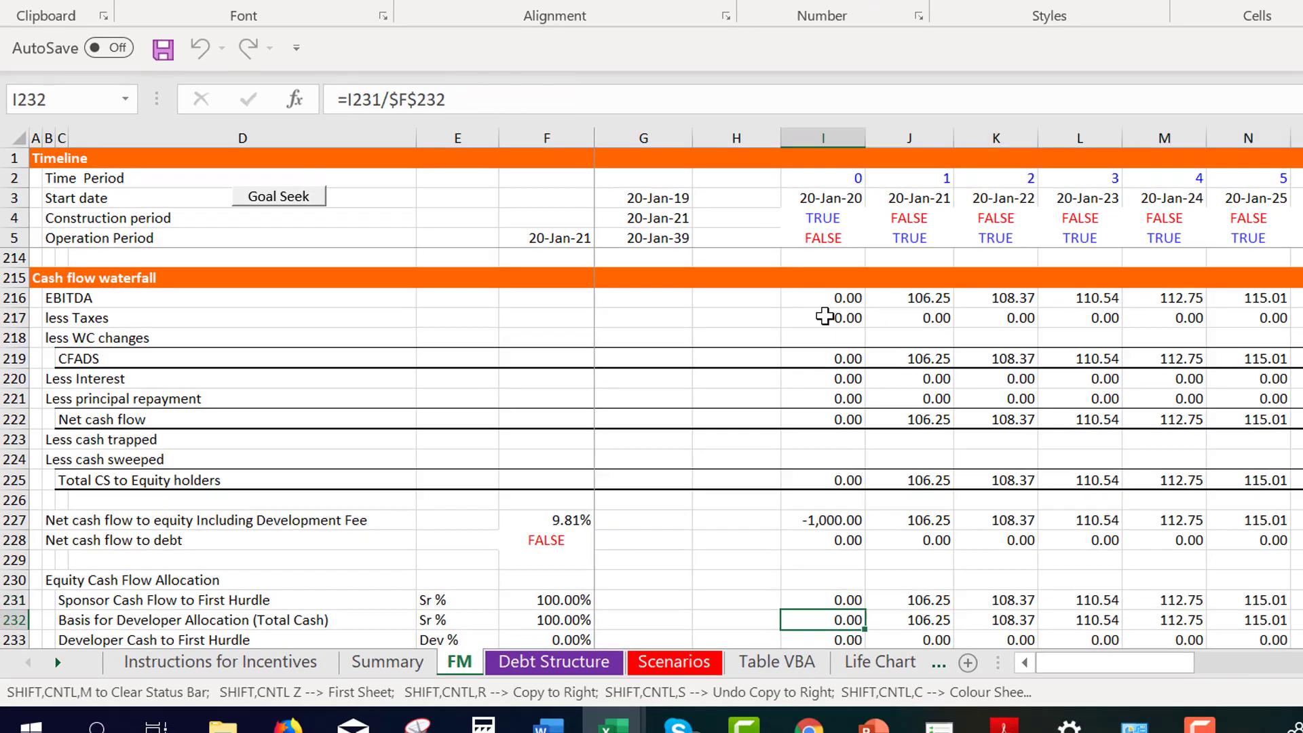
key(Down)
key(Down)
key(Down)
key(Down)
key(Down)
key(Down)
key(Down)
key(Down)
key(Down)
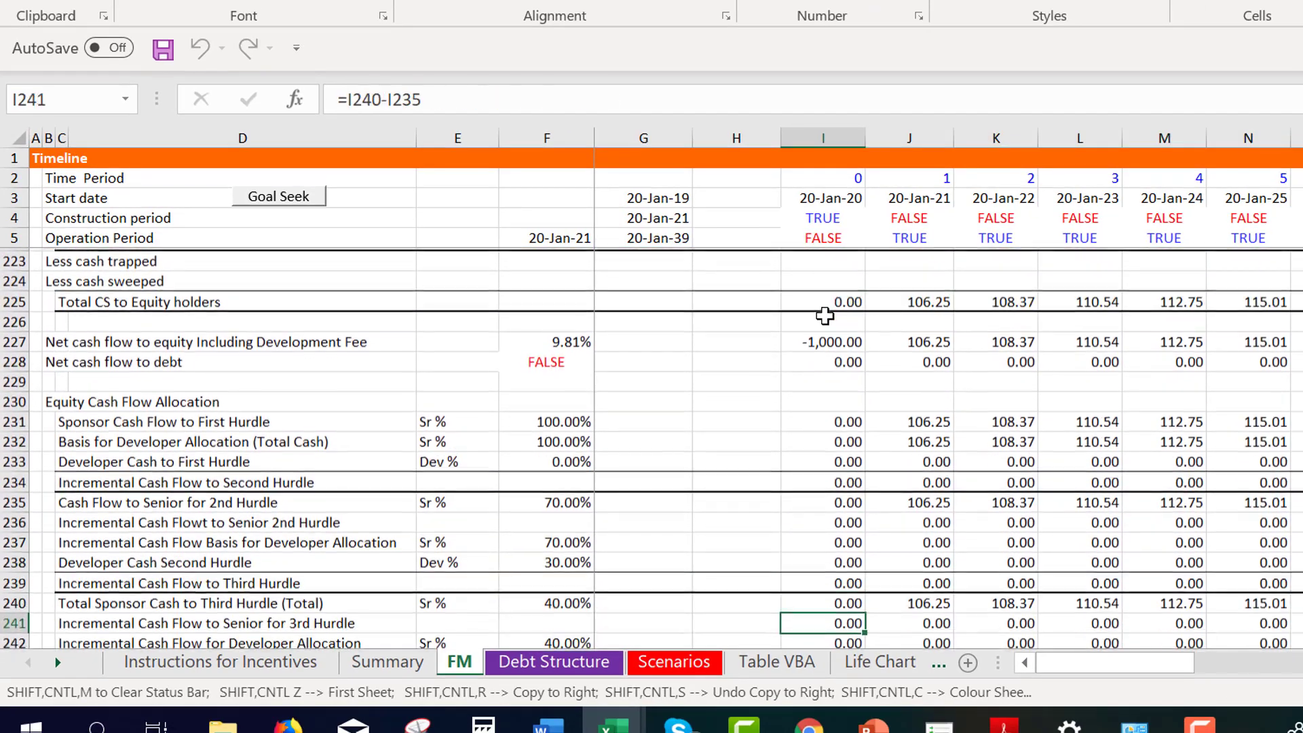
key(Down)
key(Down)
key(Down)
key(Down)
key(Down)
key(Down)
key(Down)
key(Down)
key(Down)
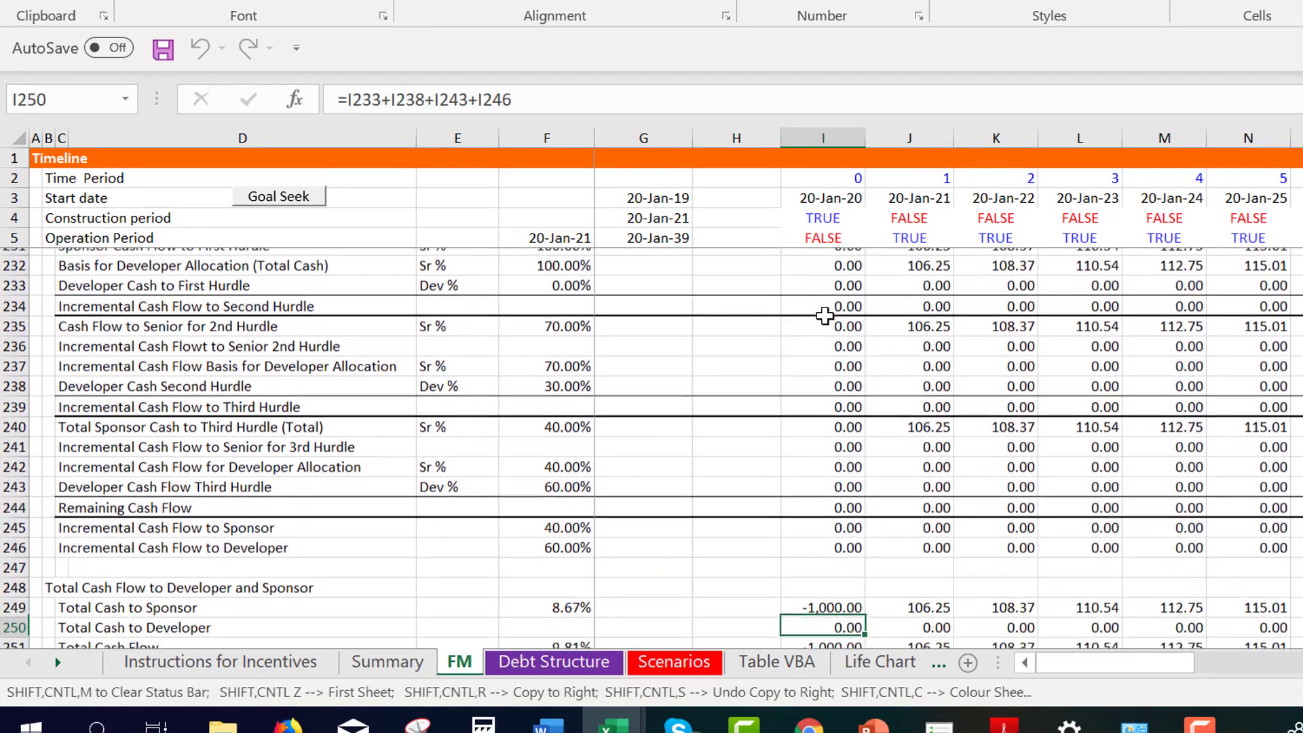
key(Down)
key(Up)
key(Down)
key(Down)
key(Down)
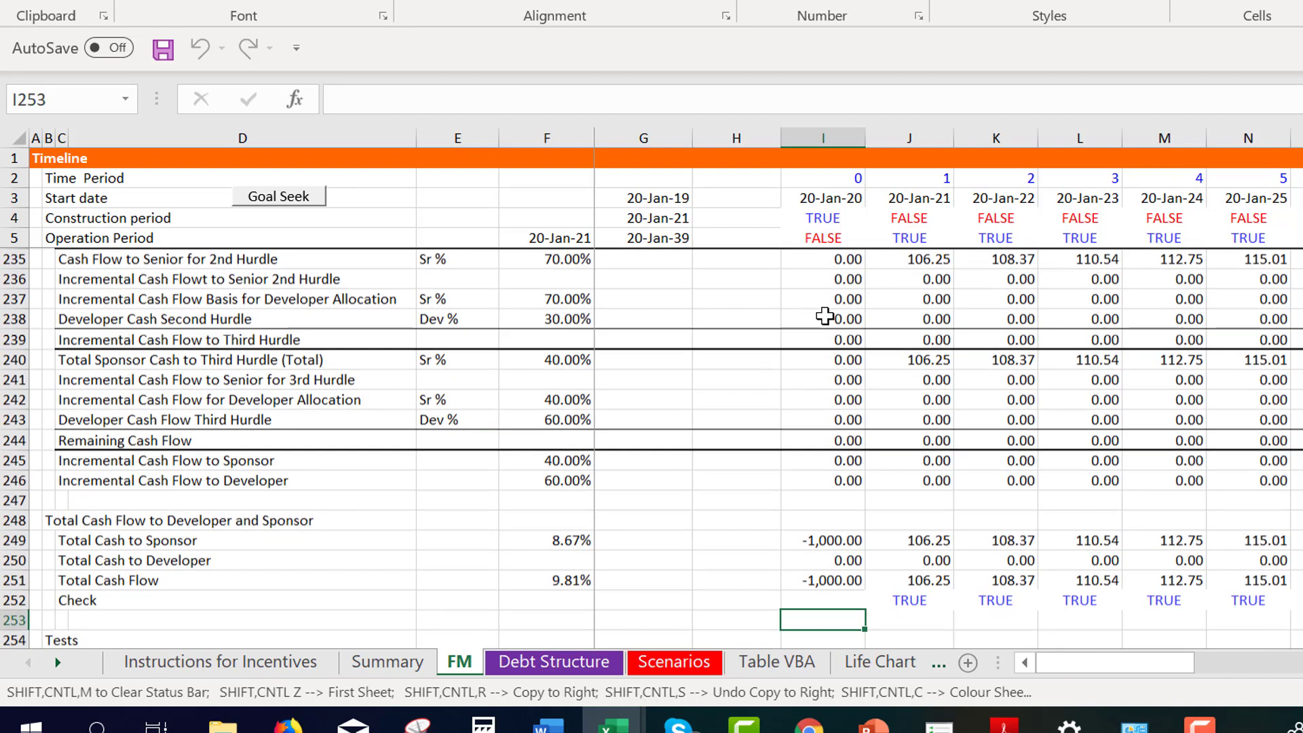
Examine the Tests section's sponsor cash flow returns for the three hurdles, ending on the Sponsor Cash Flow First Hurdle row
key(Down)
key(Down)
key(Down)
key(Down)
key(Down)
key(Down)
key(Down)
key(Down)
key(Down)
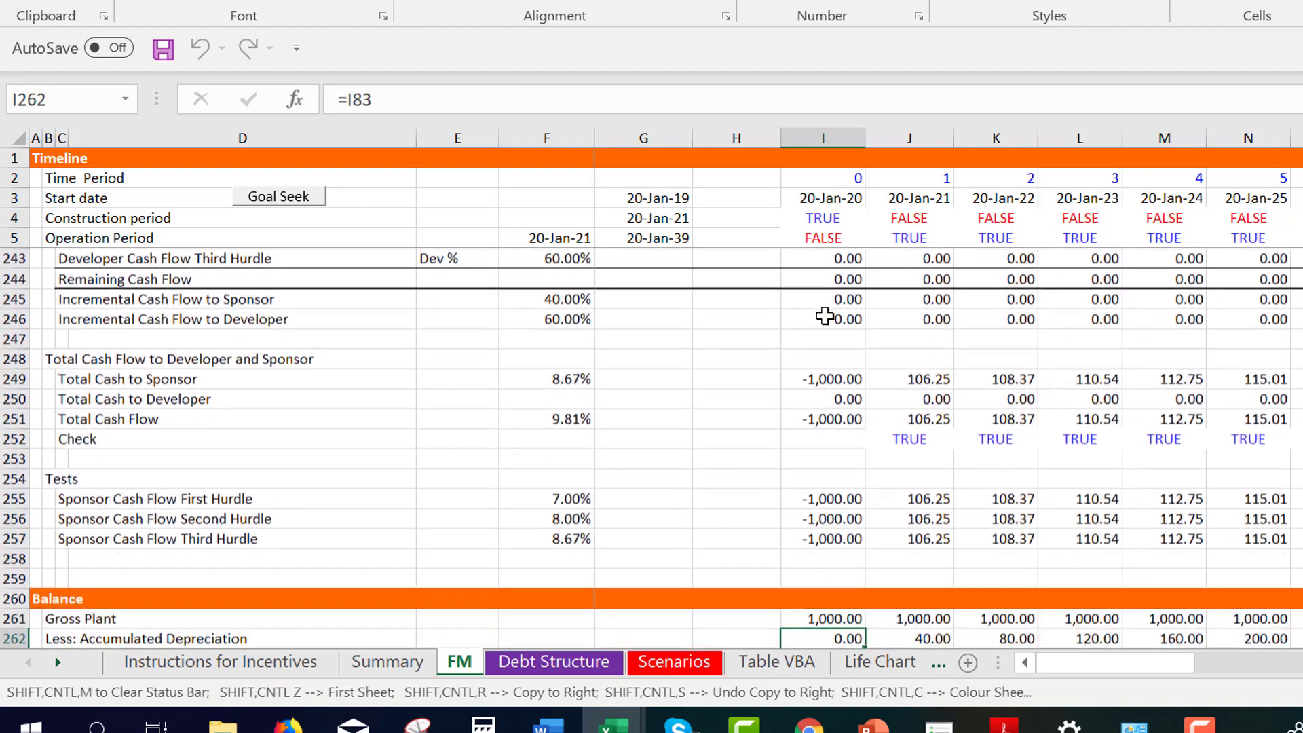
key(Up)
key(Up)
key(Up)
key(Up)
key(Up)
key(Up)
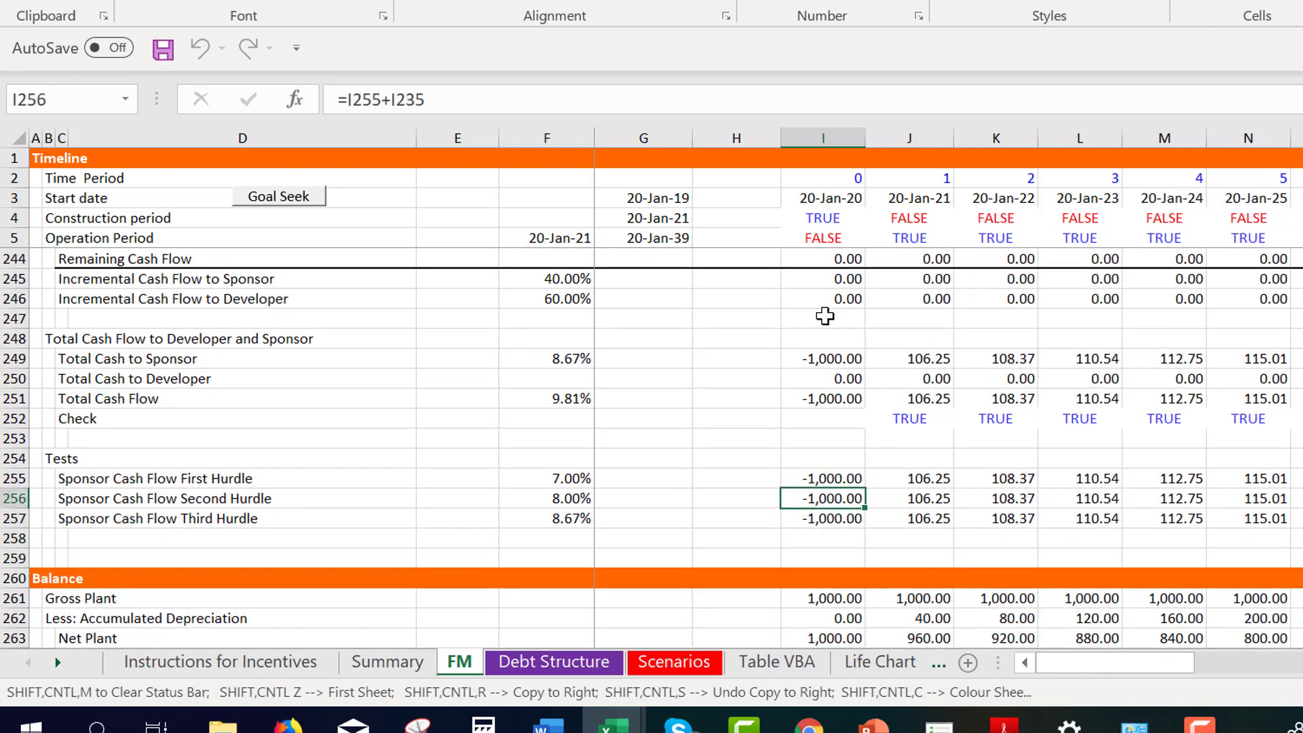
key(Left)
key(Left)
key(Left)
key(Left)
key(Left)
key(Up)
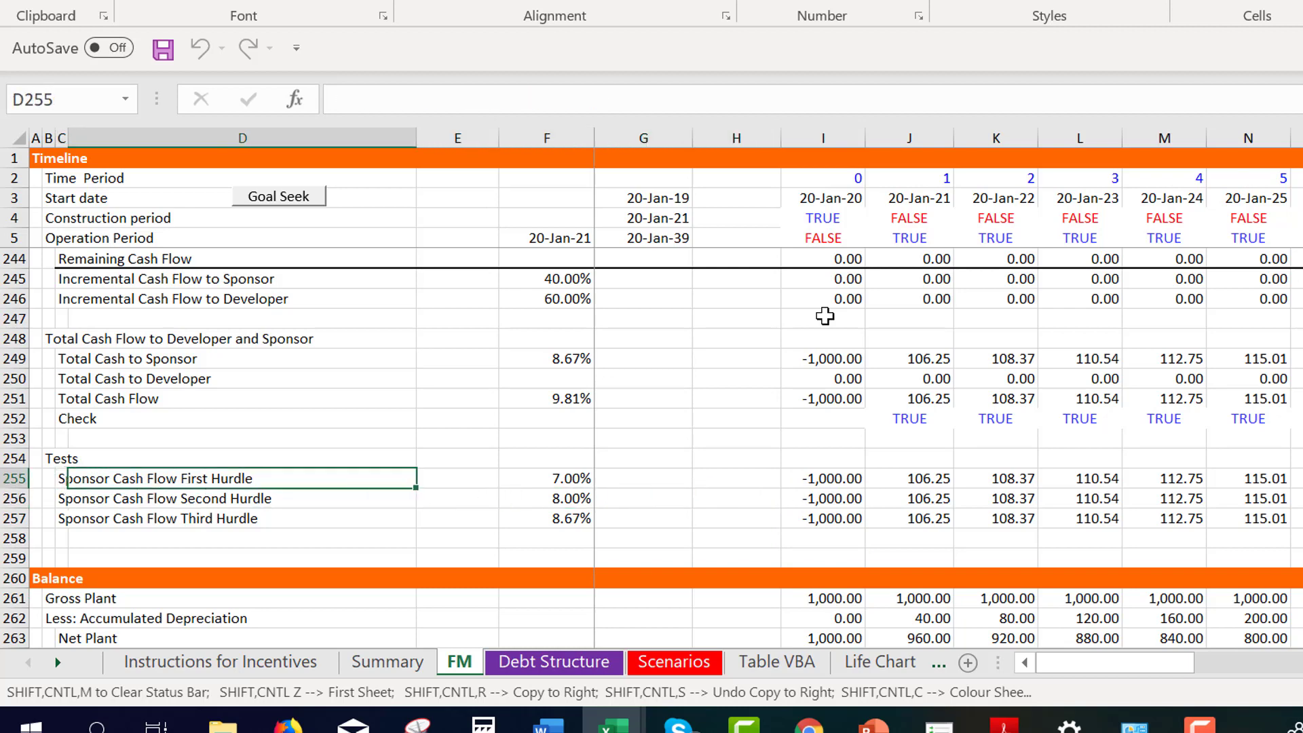
Link Sponsor Cash Flow First Hurdle in J255 to the allocated sponsor cash flow with =J231 and copy it across row 255
key(Right)
key(Right)
key(Right)
key(Right)
key(Right)
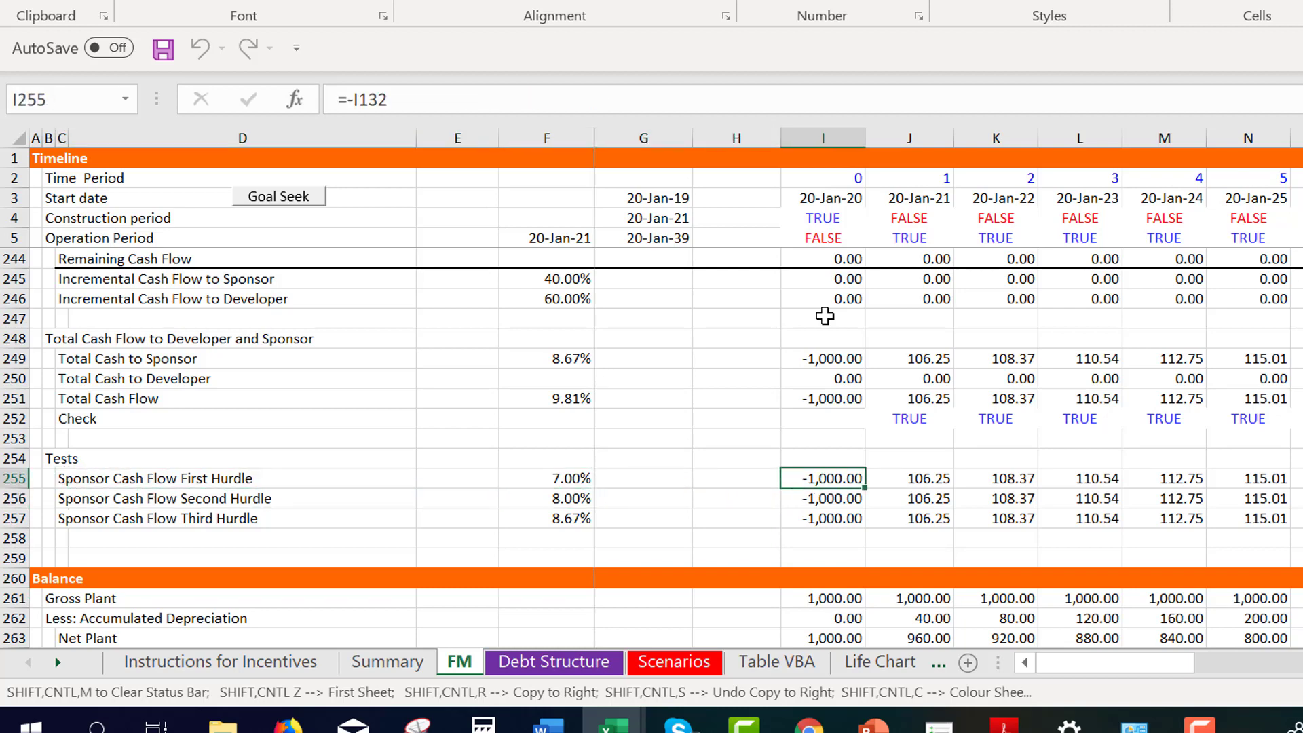
key(Right)
text(=)
key(Page_Up)
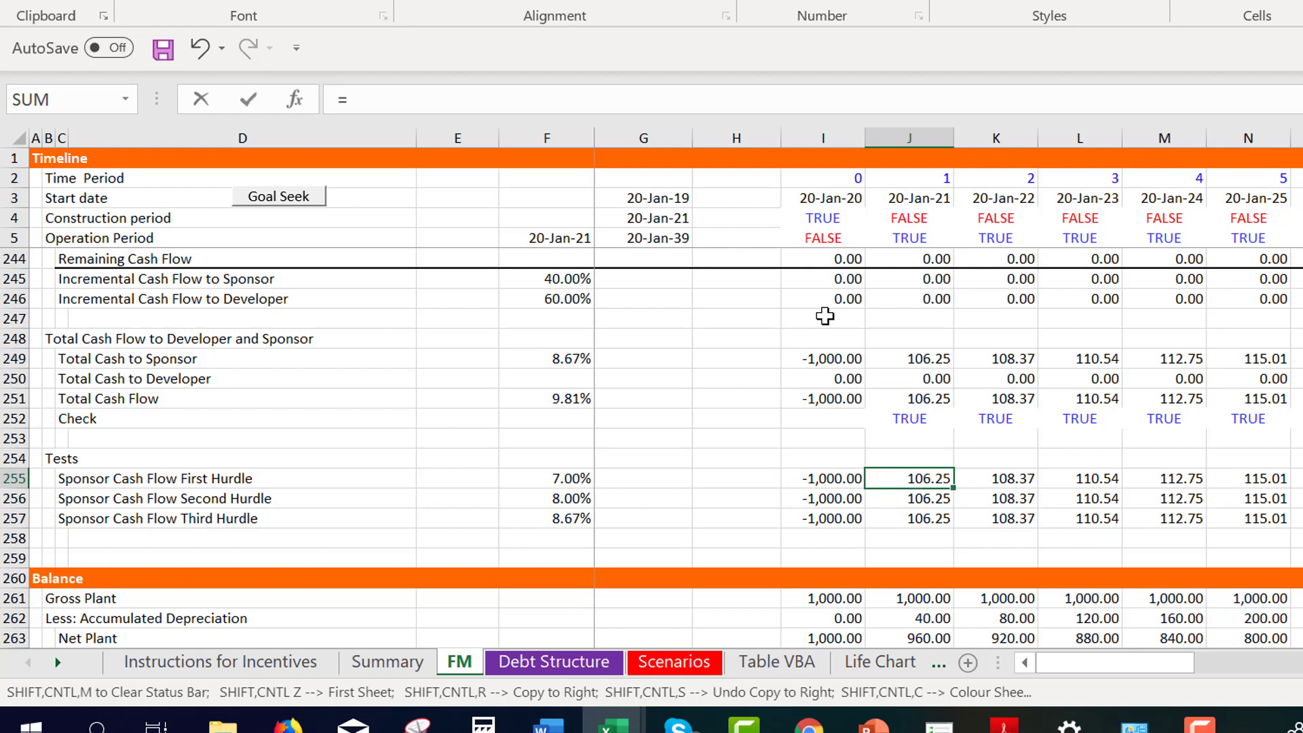
key(Up)
key(Up)
key(Up)
key(Up)
key(Up)
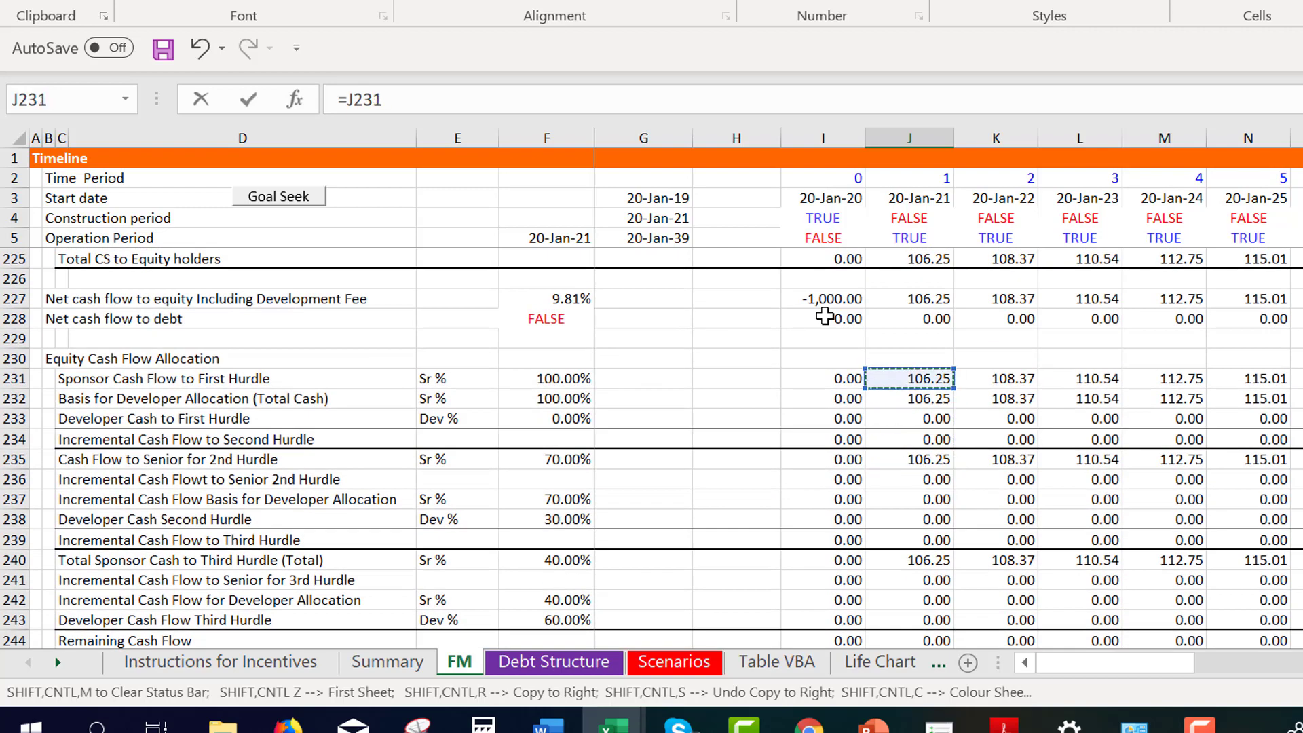
key(Return)
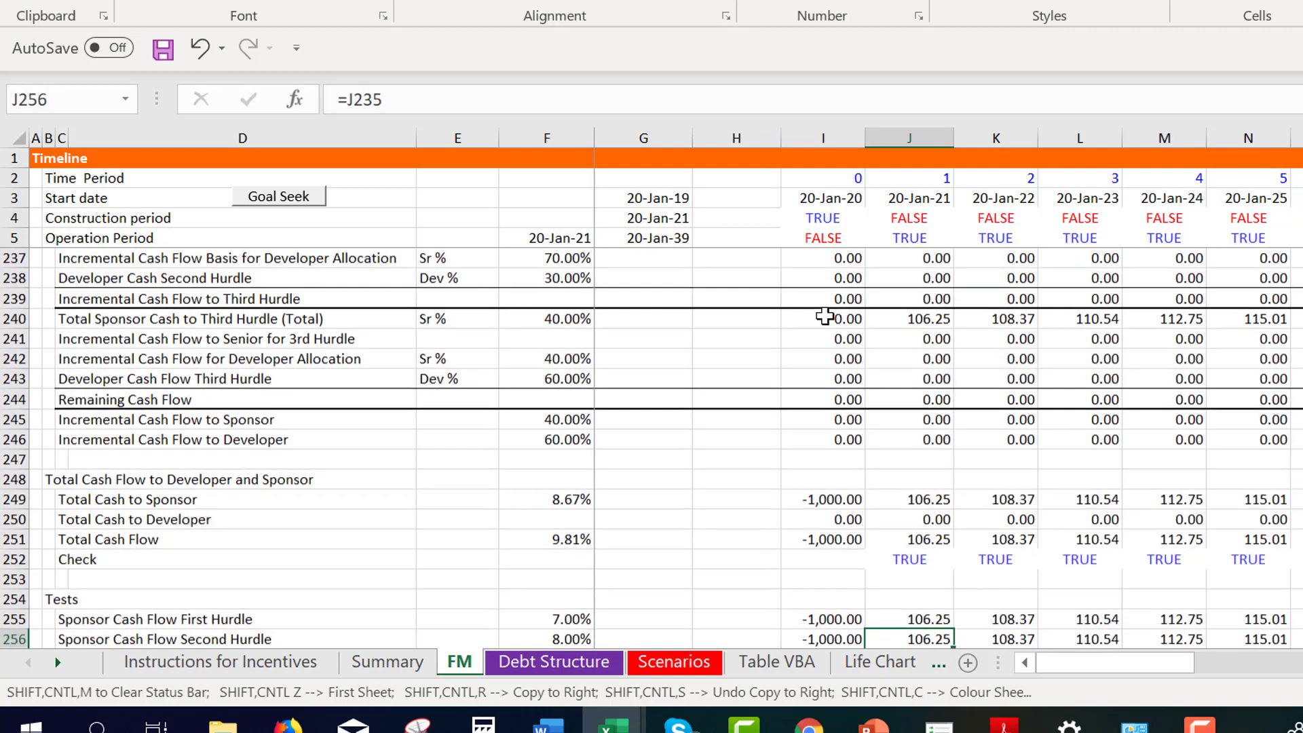
key(Up)
key(ctrl+shift+Right)
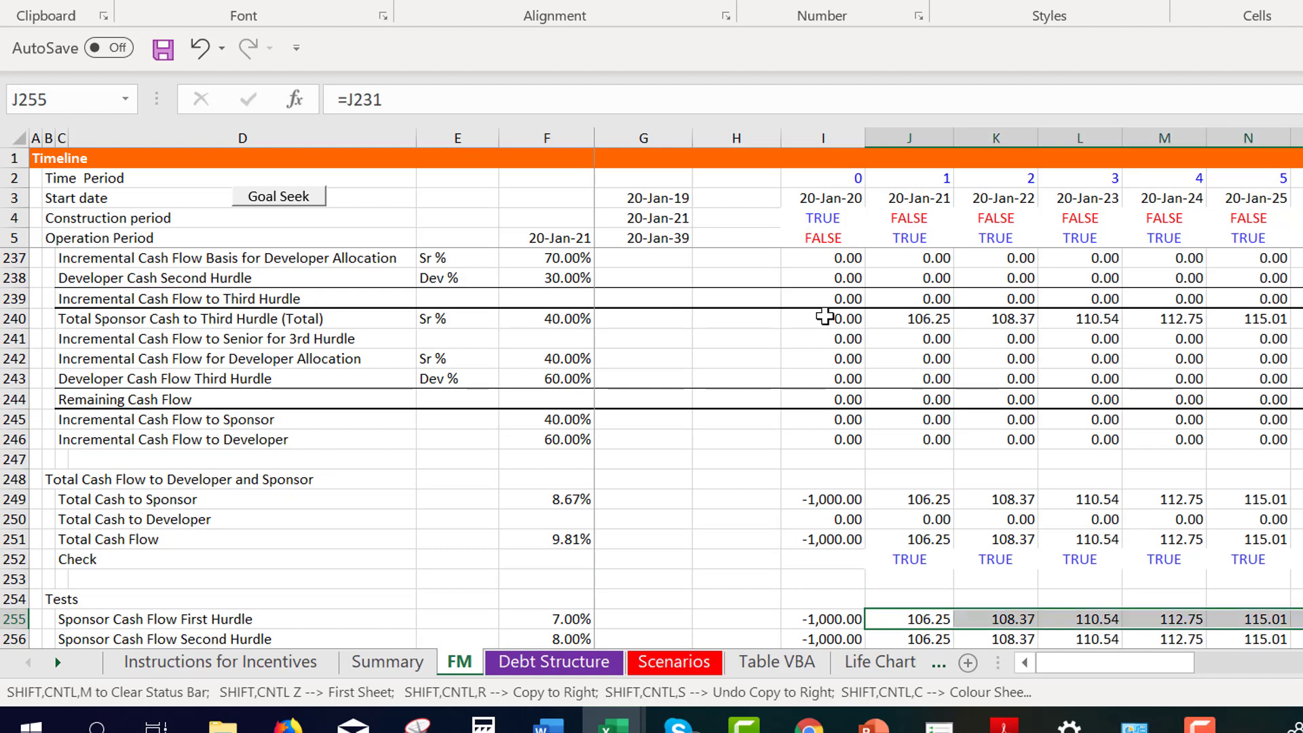
Check the IRR formula in F255 for the Sponsor Cash Flow First Hurdle test
key(Left)
key(Left)
key(Left)
key(Left)
key(F2)
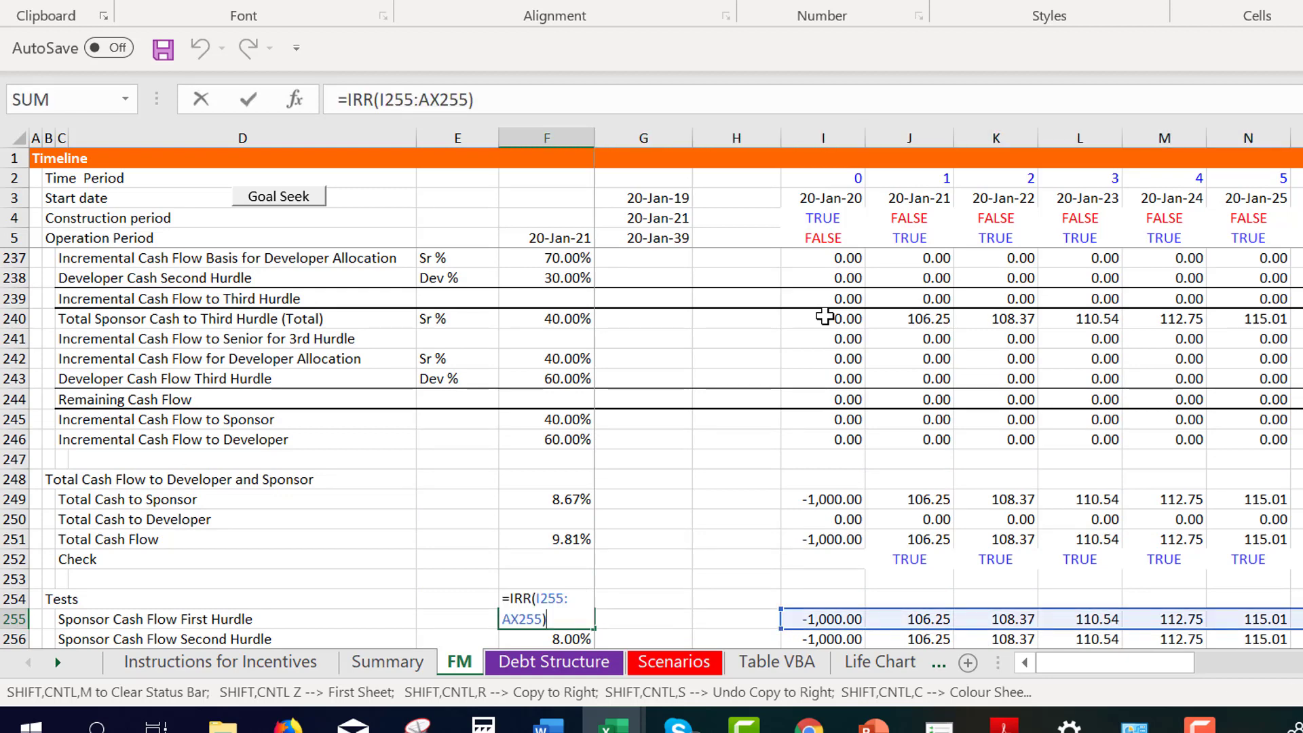
key(Return)
key(Up)
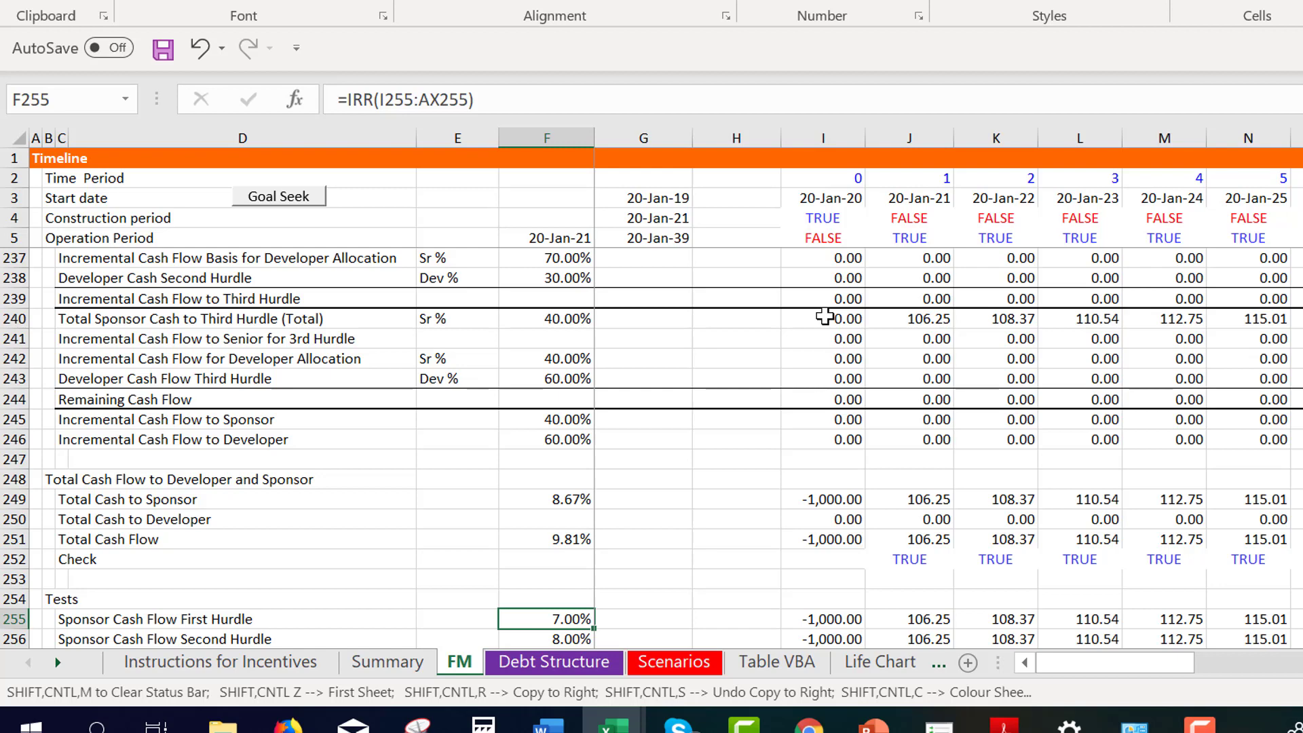
On the Instructions for Incentives sheet, change the end of principle 2 to read "Senior/Senior Pct"
key(Page_Up)
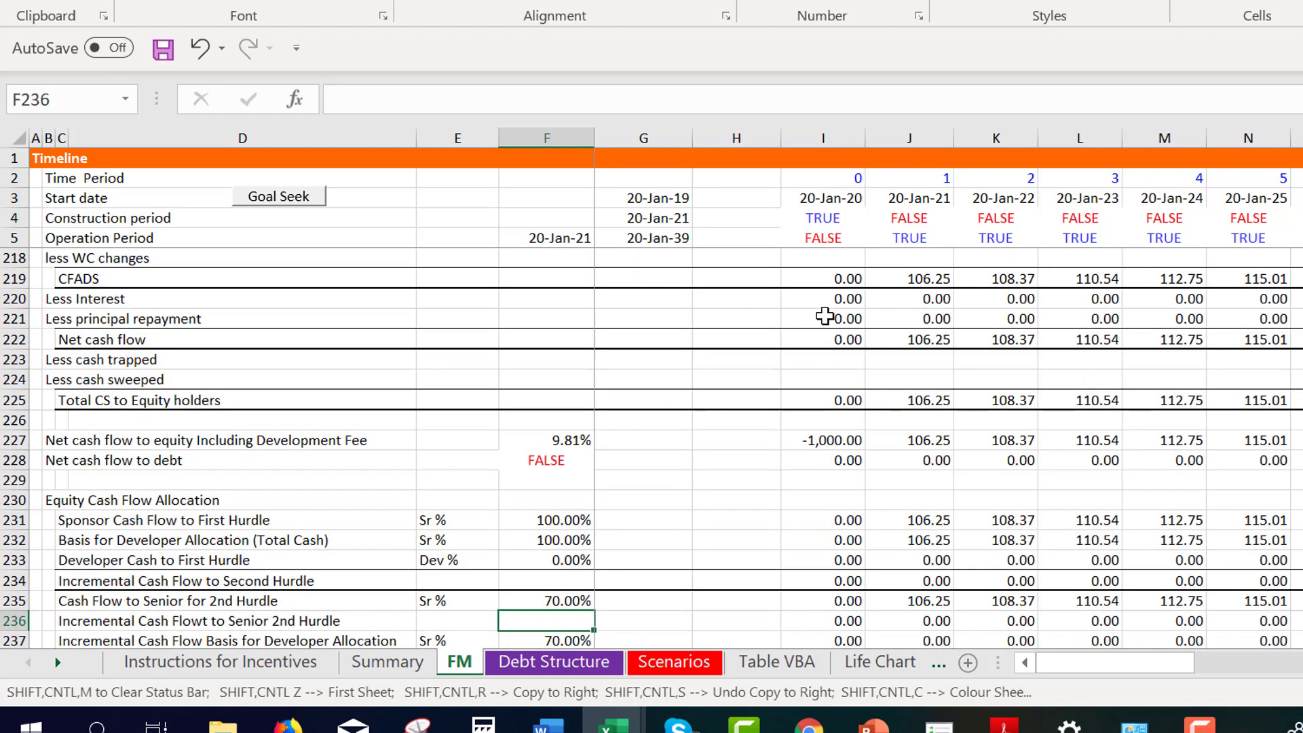
key(ctrl+Page_Up)
key(ctrl+Page_Up)
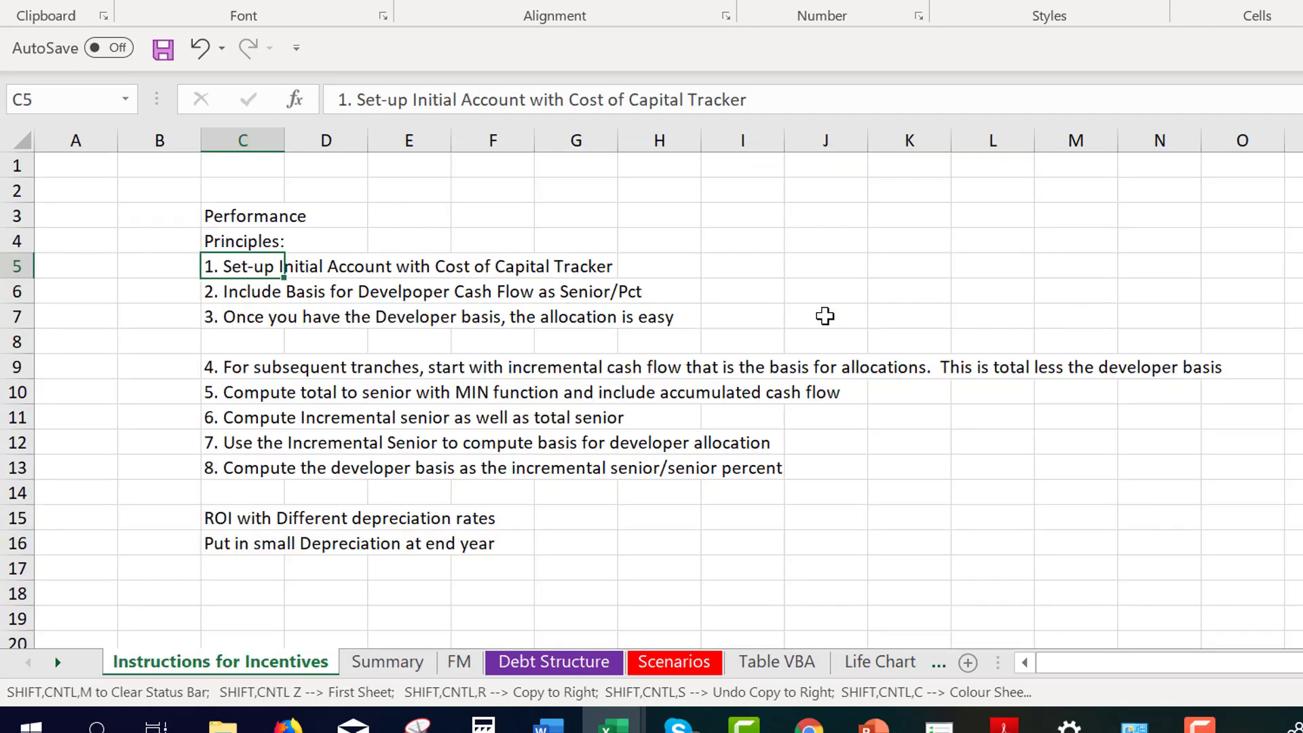
key(Down)
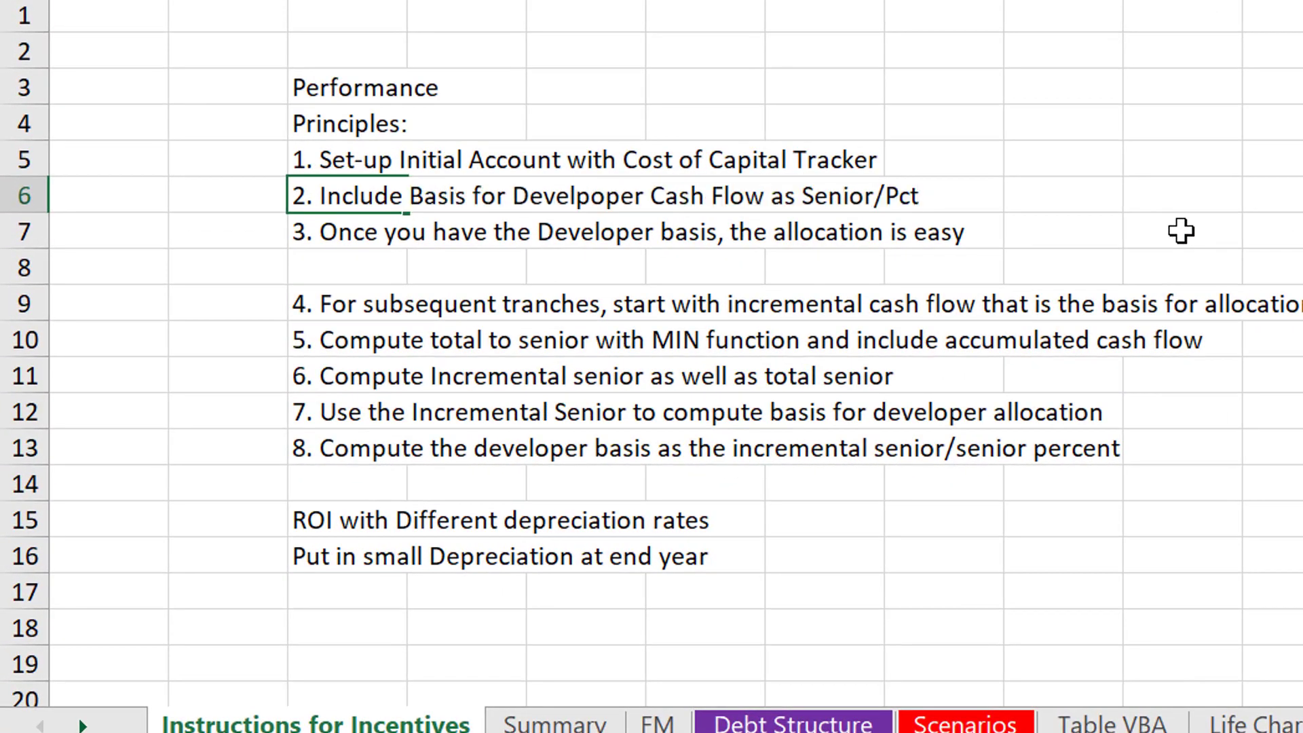
key(Escape)
key(F2)
key(Left)
key(Left)
key(Left)
text(Senior)
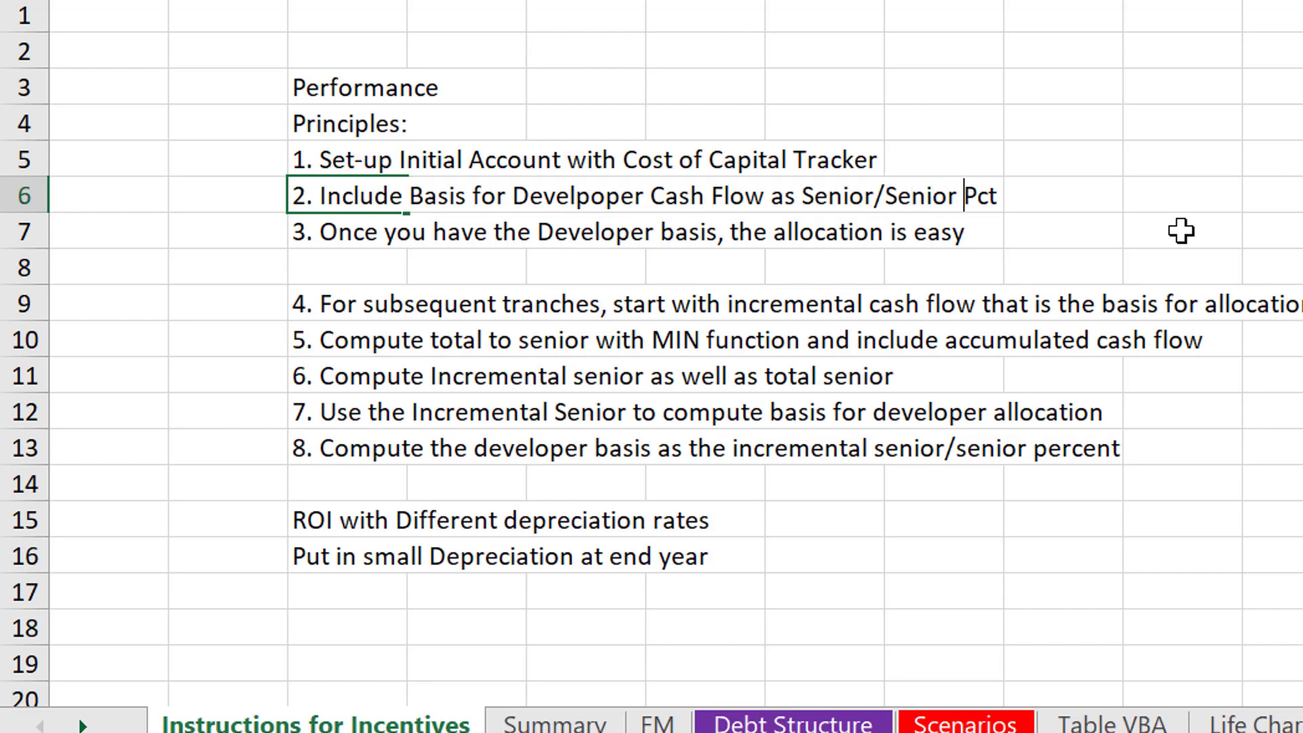
key(Return)
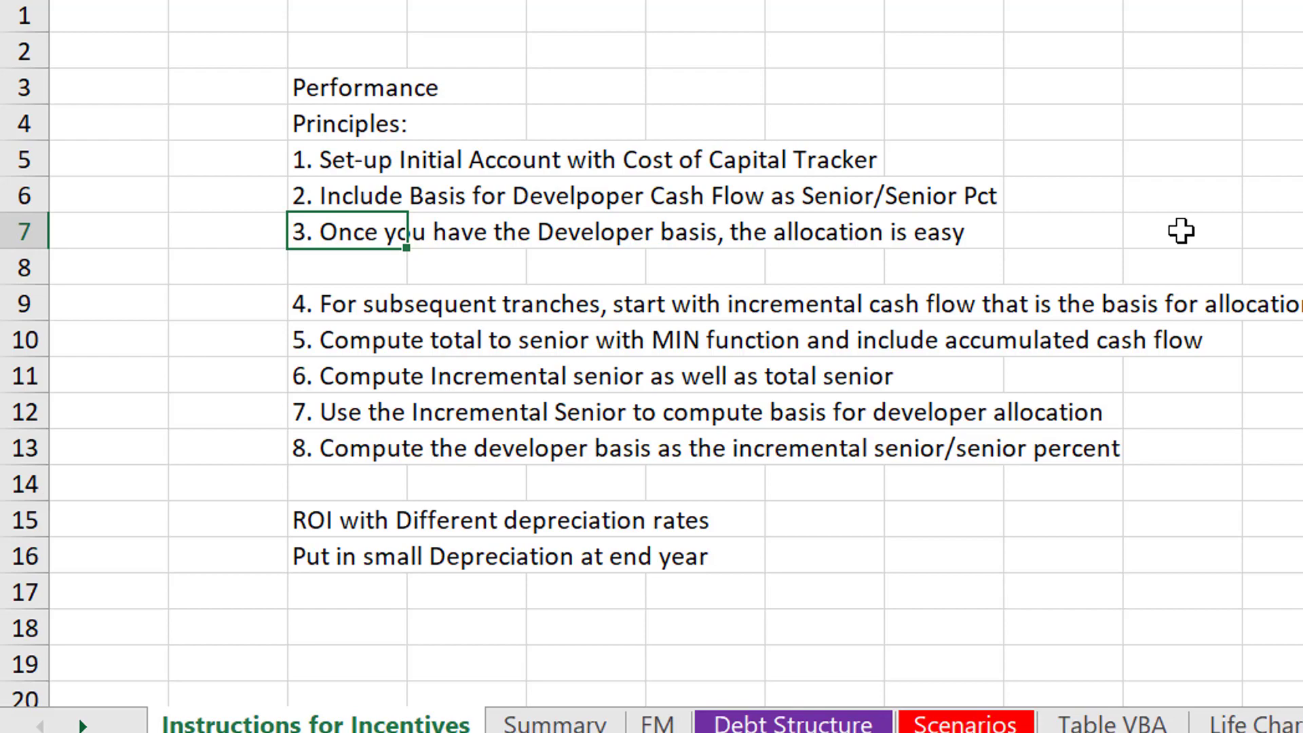
On the FM sheet, set the Cash Investment in the ungeared developer bonus inputs to 3%
key(ctrl+Page_Down)
key(ctrl+Page_Down)
key(Page_Up)
key(Page_Up)
key(Page_Up)
key(Page_Up)
key(Page_Up)
key(Page_Up)
key(Page_Up)
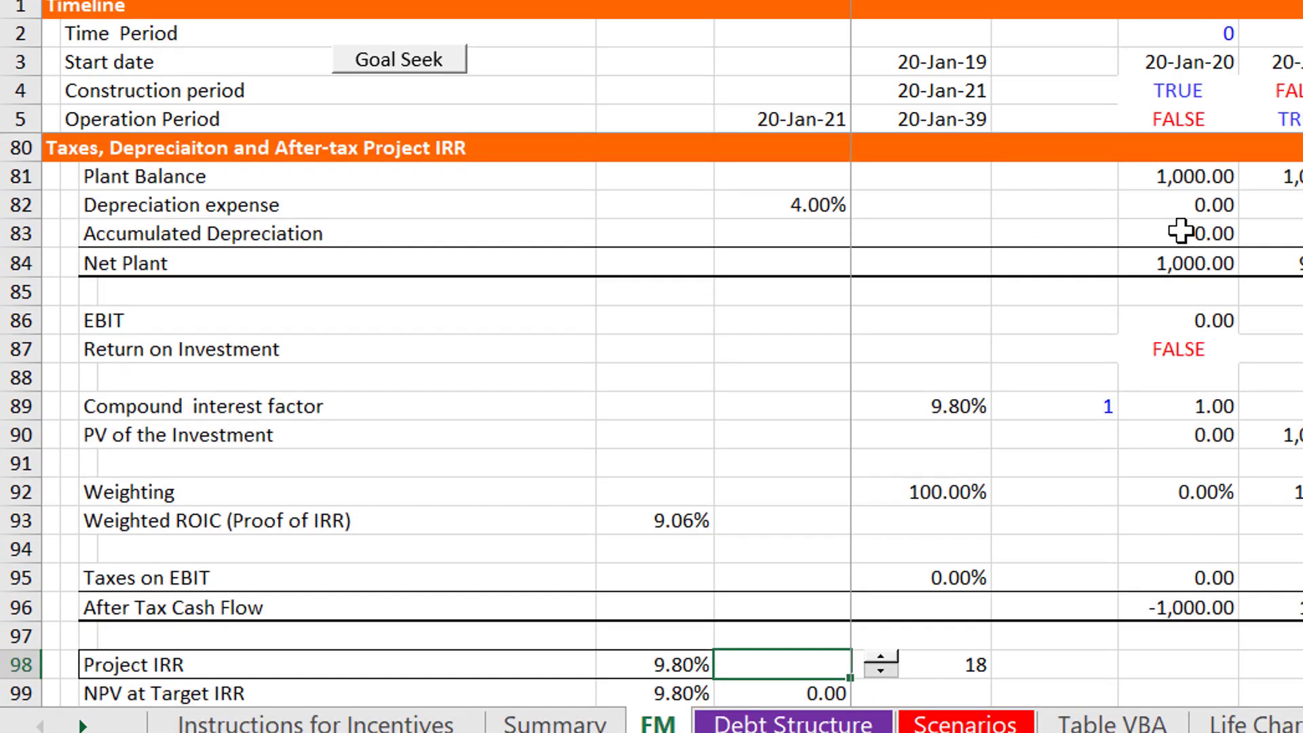
key(Page_Up)
key(Page_Up)
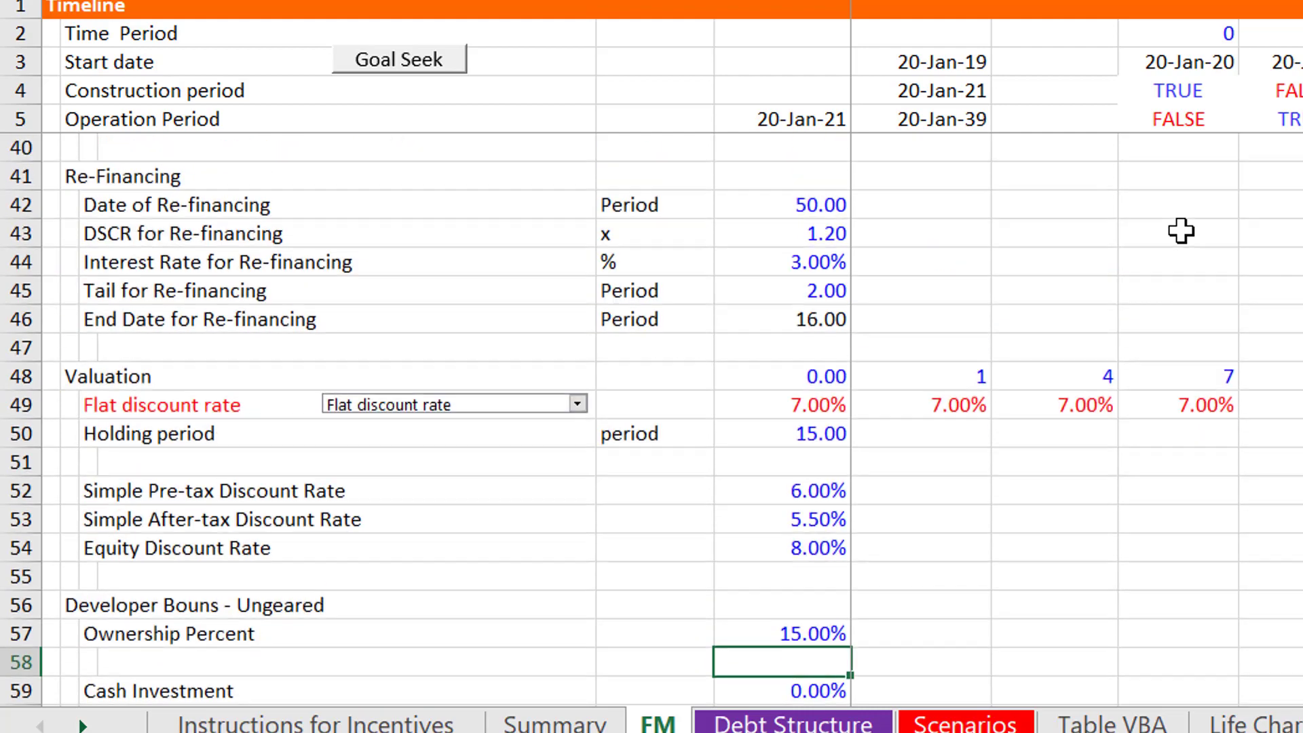
key(Page_Down)
key(Up)
key(Up)
key(Up)
key(Up)
key(Up)
key(Up)
key(Up)
key(Up)
key(Up)
key(Up)
key(Up)
key(Up)
key(Up)
key(Up)
key(Up)
key(Up)
key(Up)
key(Up)
key(Up)
key(Up)
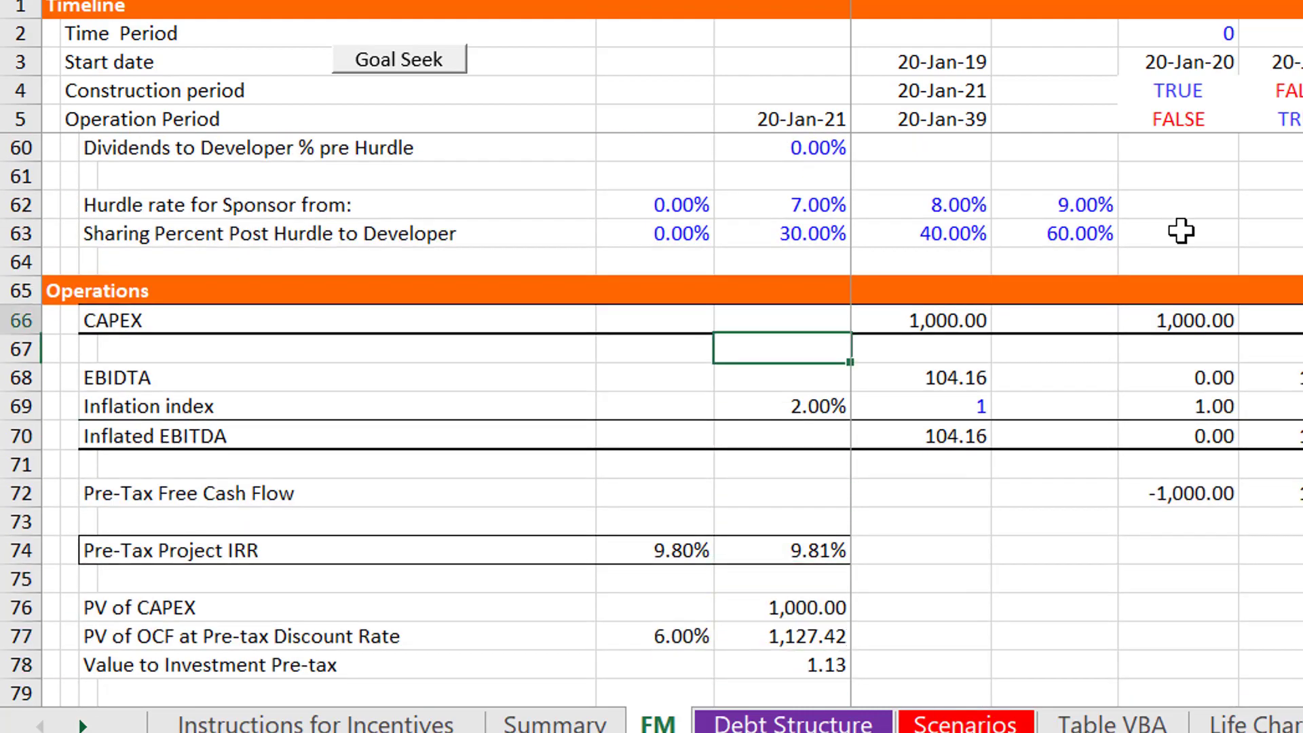
key(Up)
key(Up)
key(Up)
key(Down)
key(Down)
key(Down)
key(Down)
key(Down)
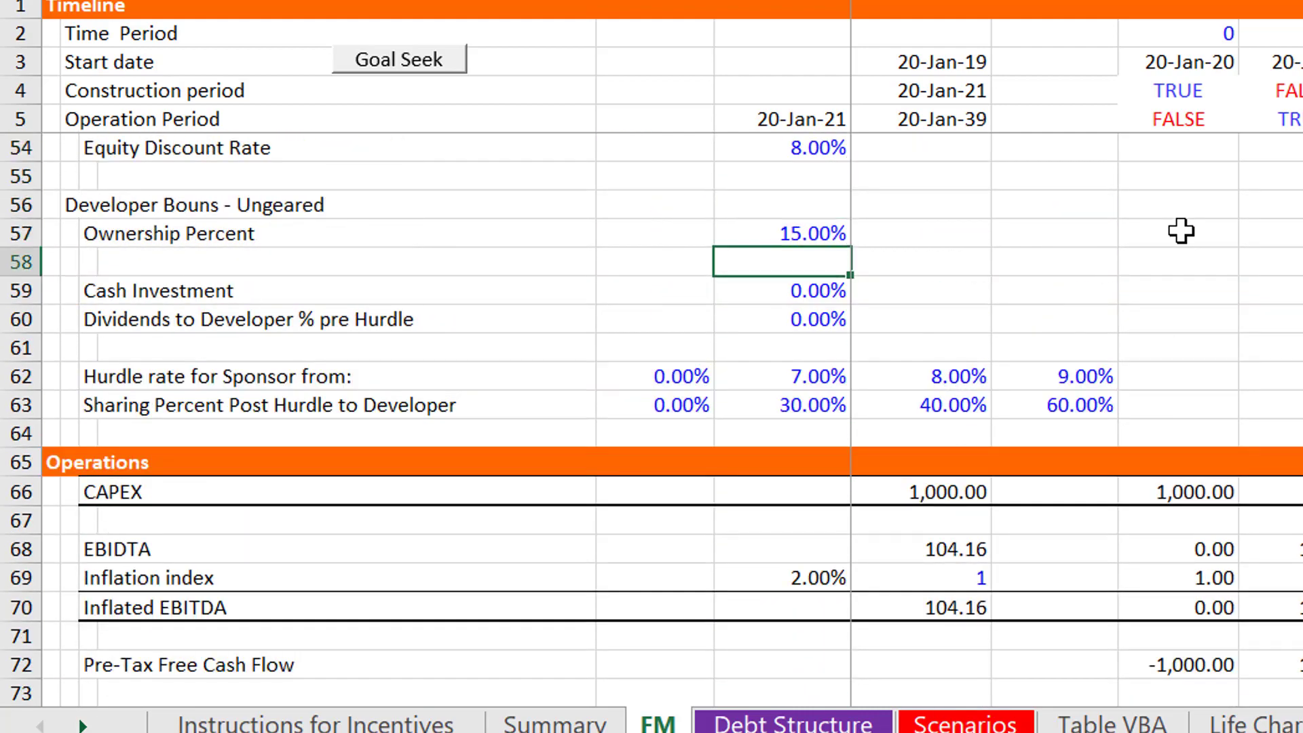
key(Left)
key(Left)
key(Left)
key(Right)
key(Right)
key(Right)
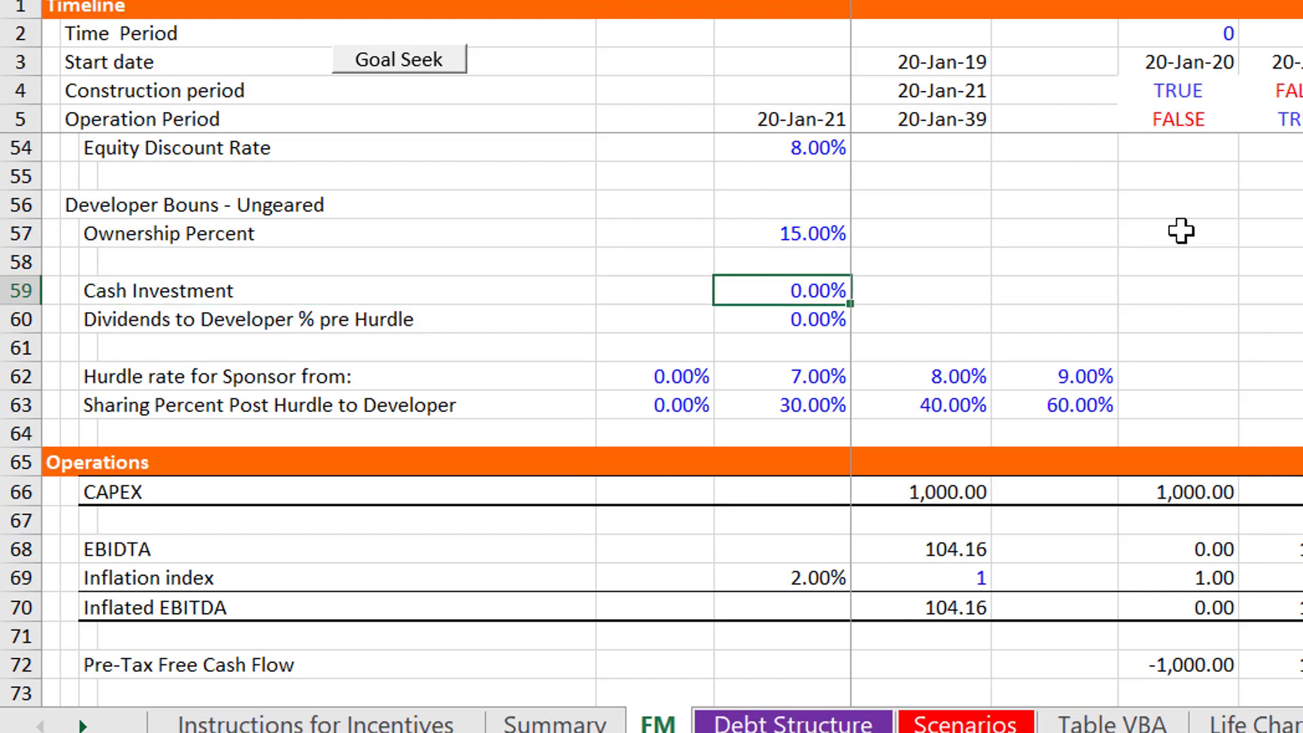
text(3)
key(Return)
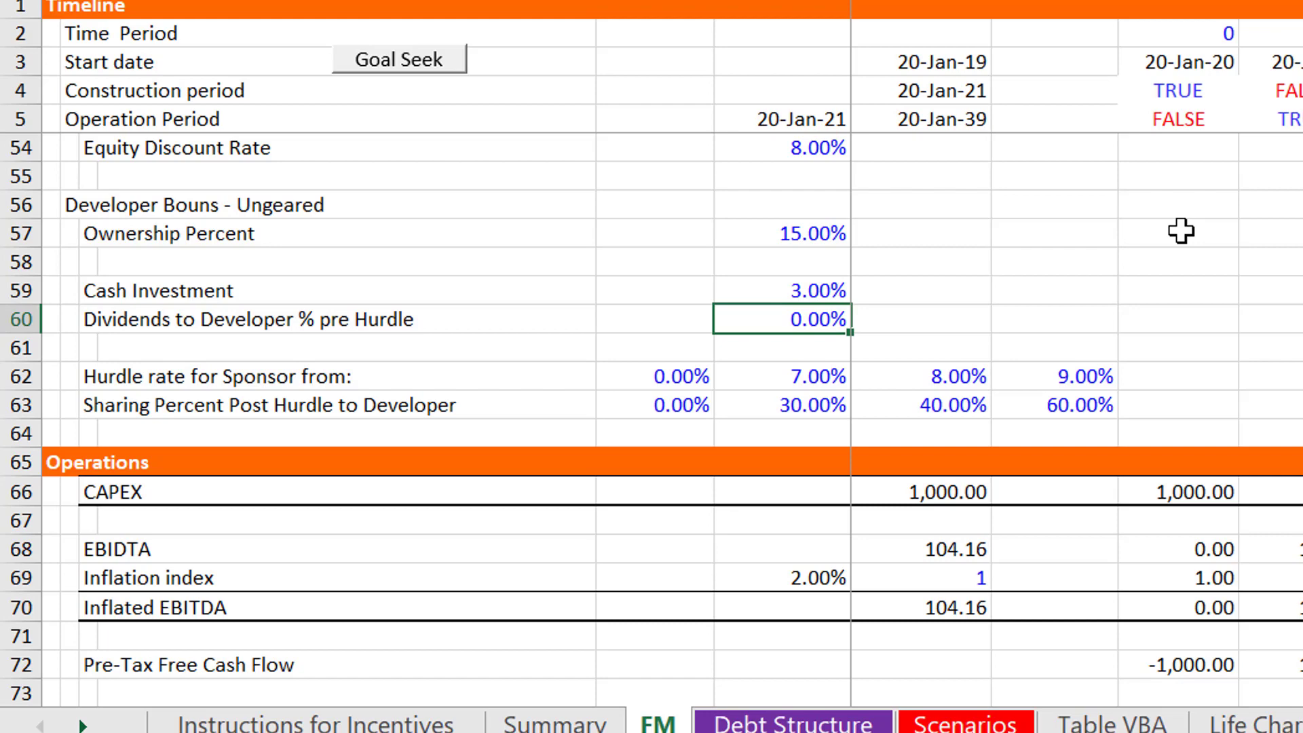
Set the developer's sharing percent for the 0% sponsor hurdle rate in E63 to 2%
key(Down)
key(Down)
key(Left)
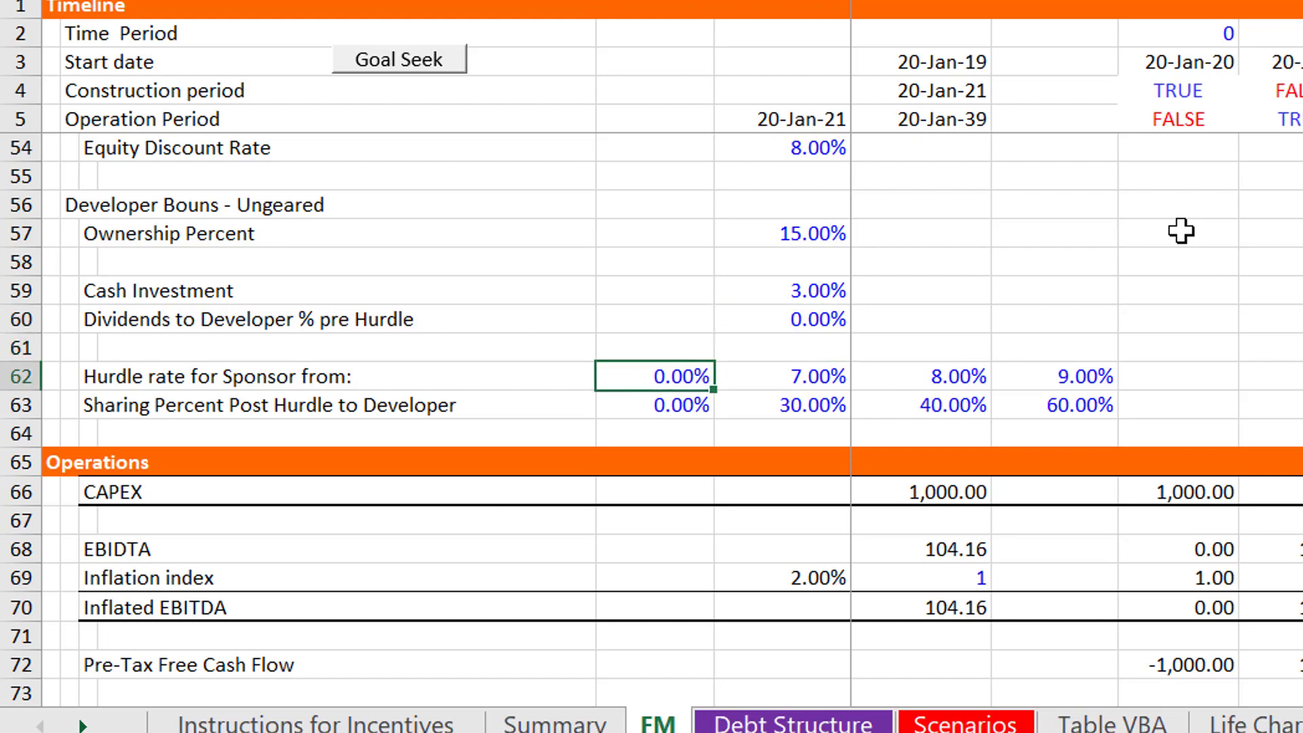
key(Down)
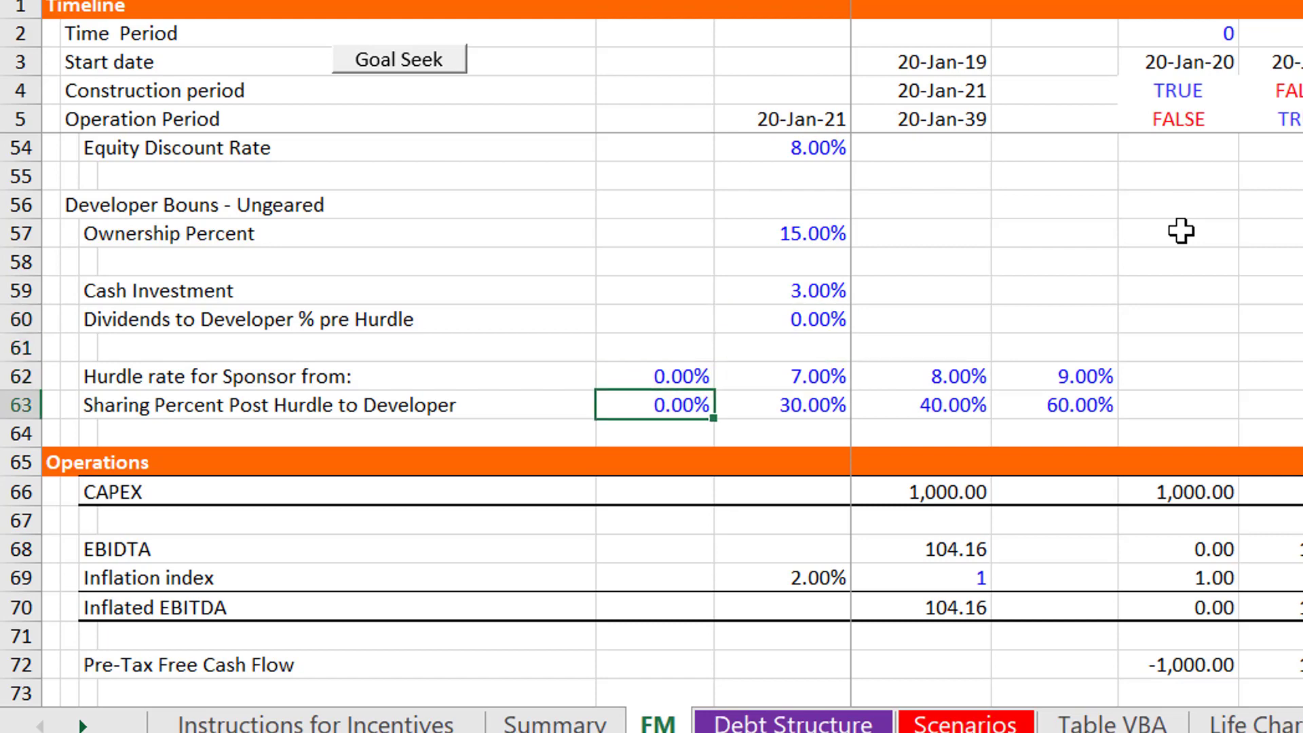
text(2)
key(Return)
Compare the developer's Cash Investment percentage with the hurdle rates and the first sharing percent in E63
key(Up)
key(Up)
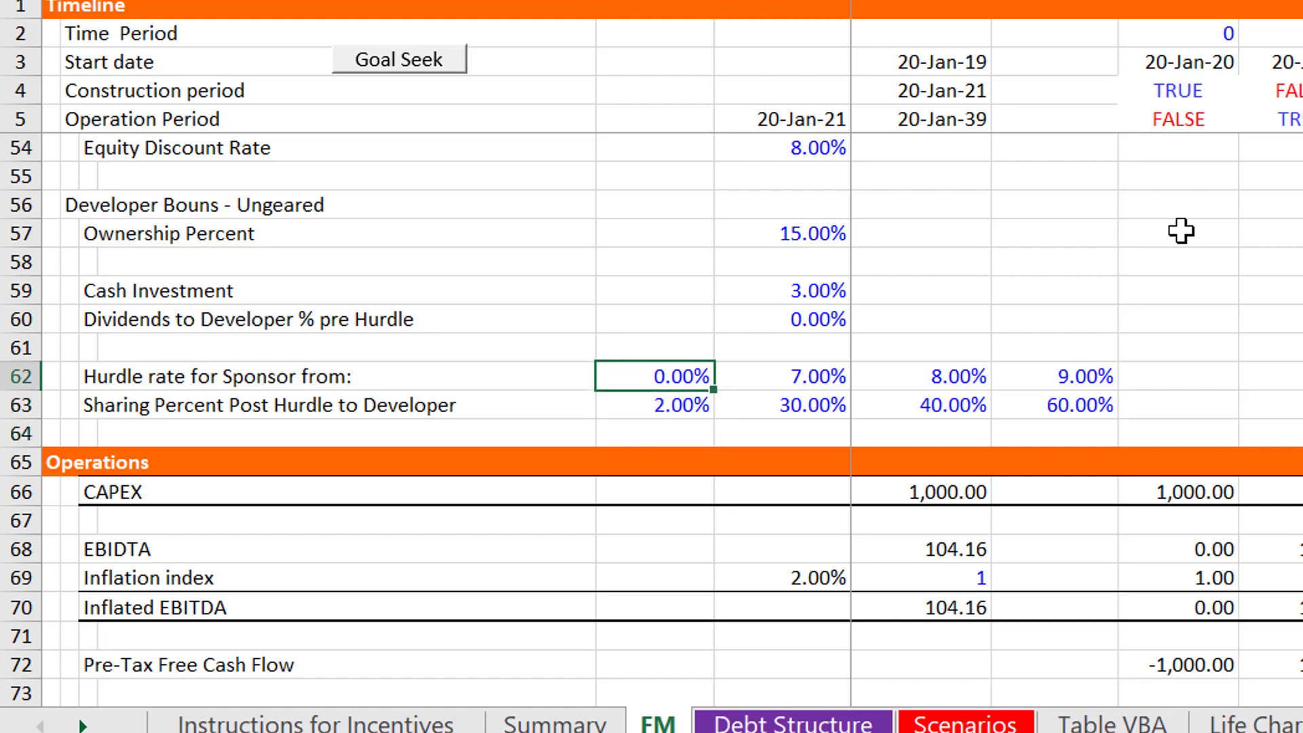
key(Up)
key(Up)
key(Up)
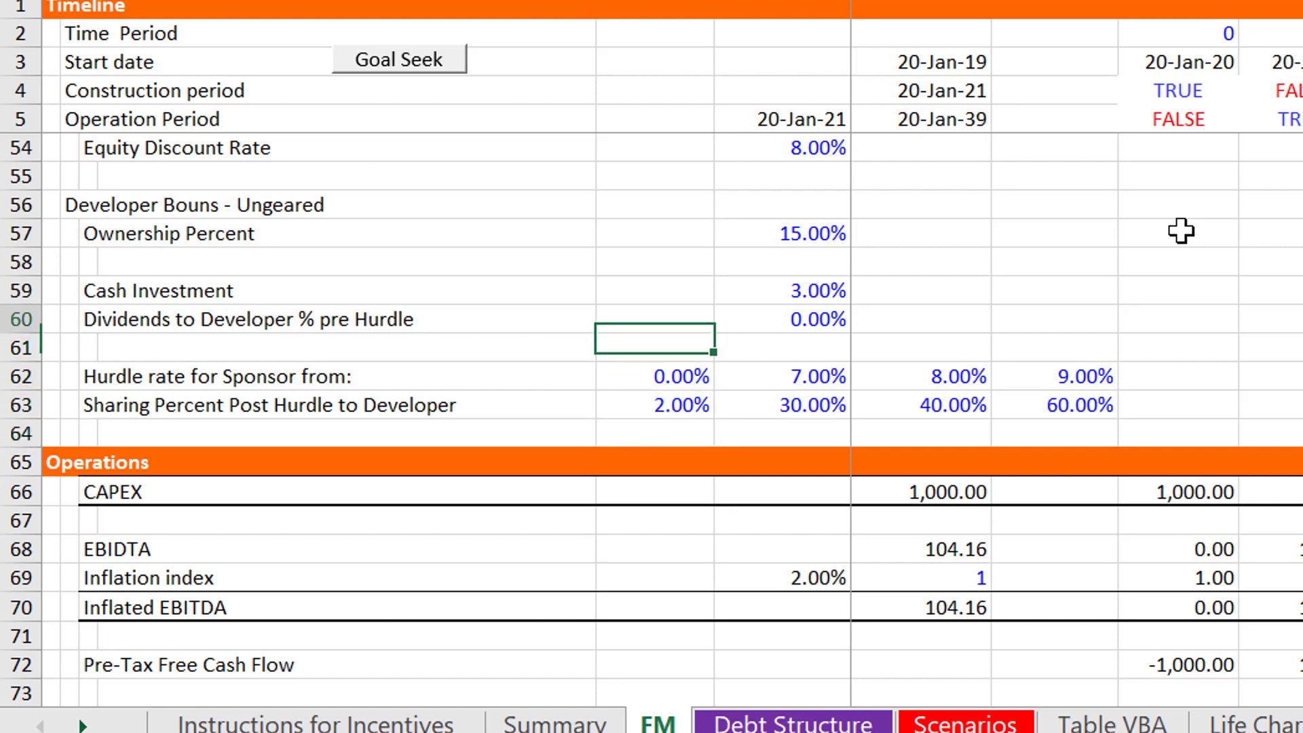
key(Right)
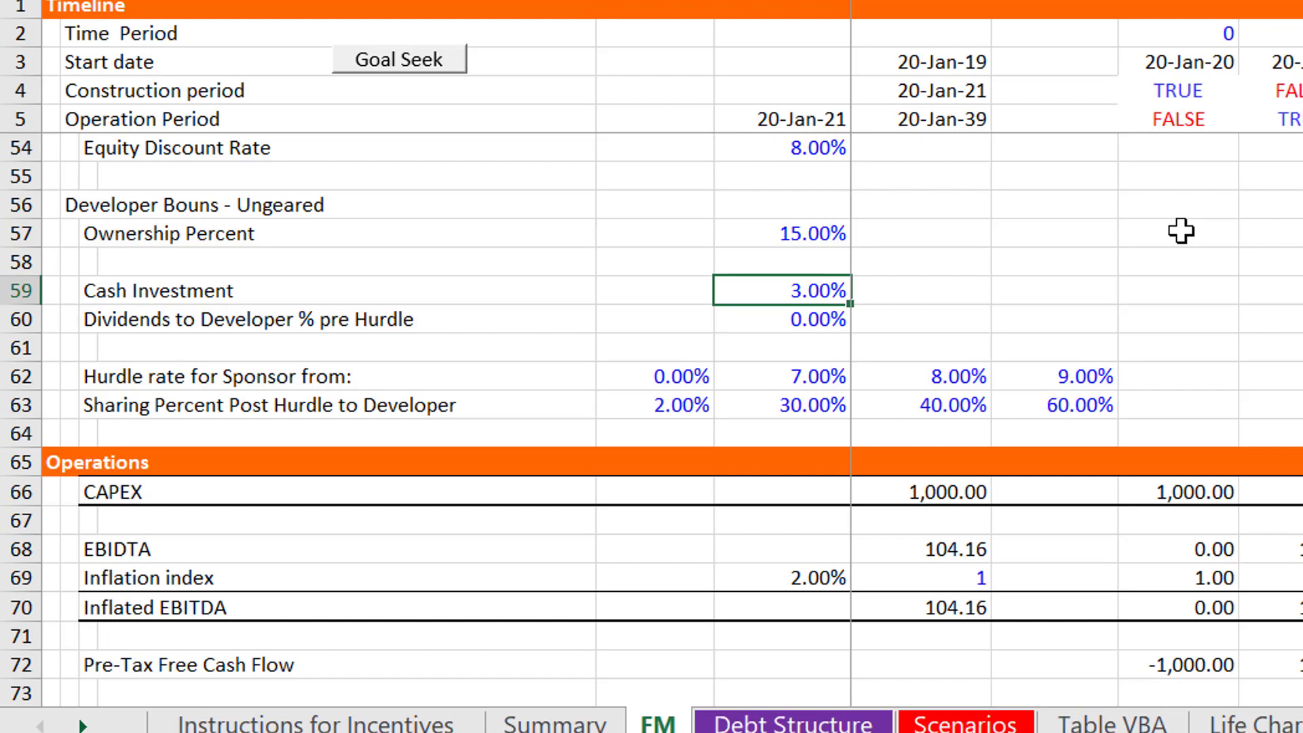
key(Down)
key(Down)
key(Down)
key(Down)
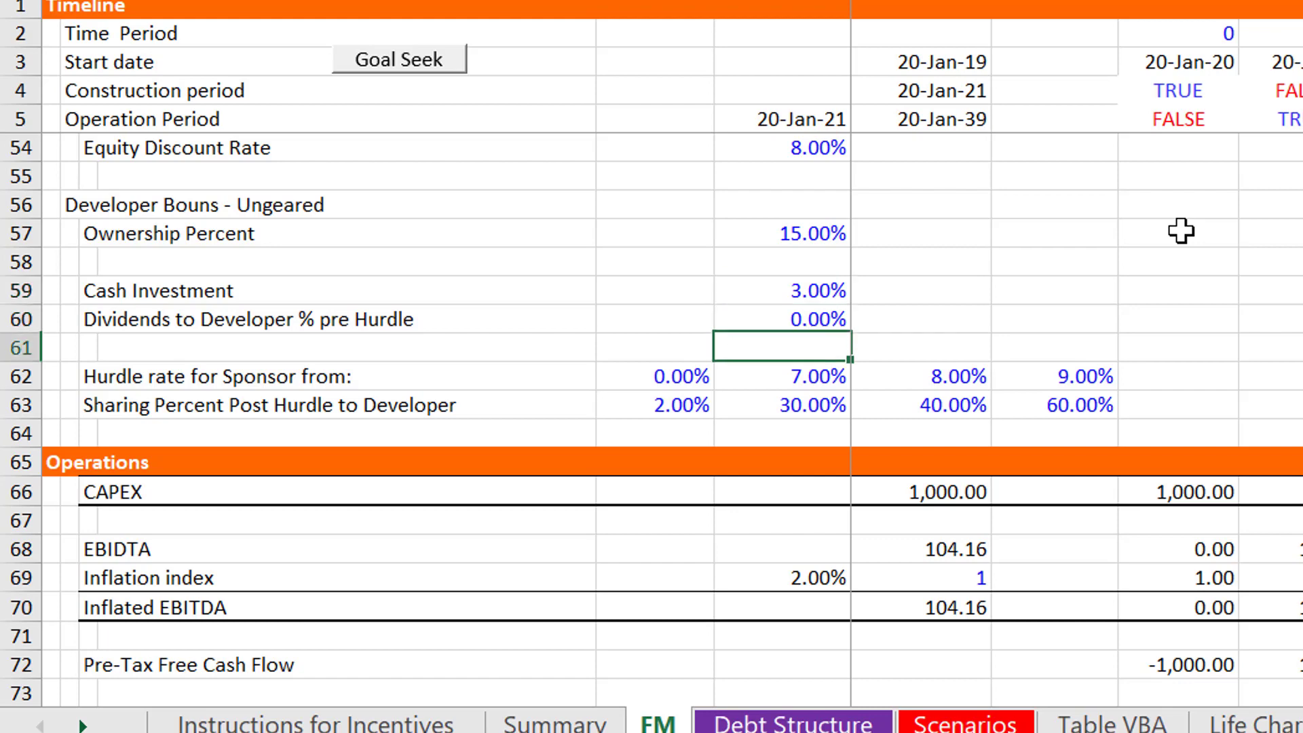
key(Left)
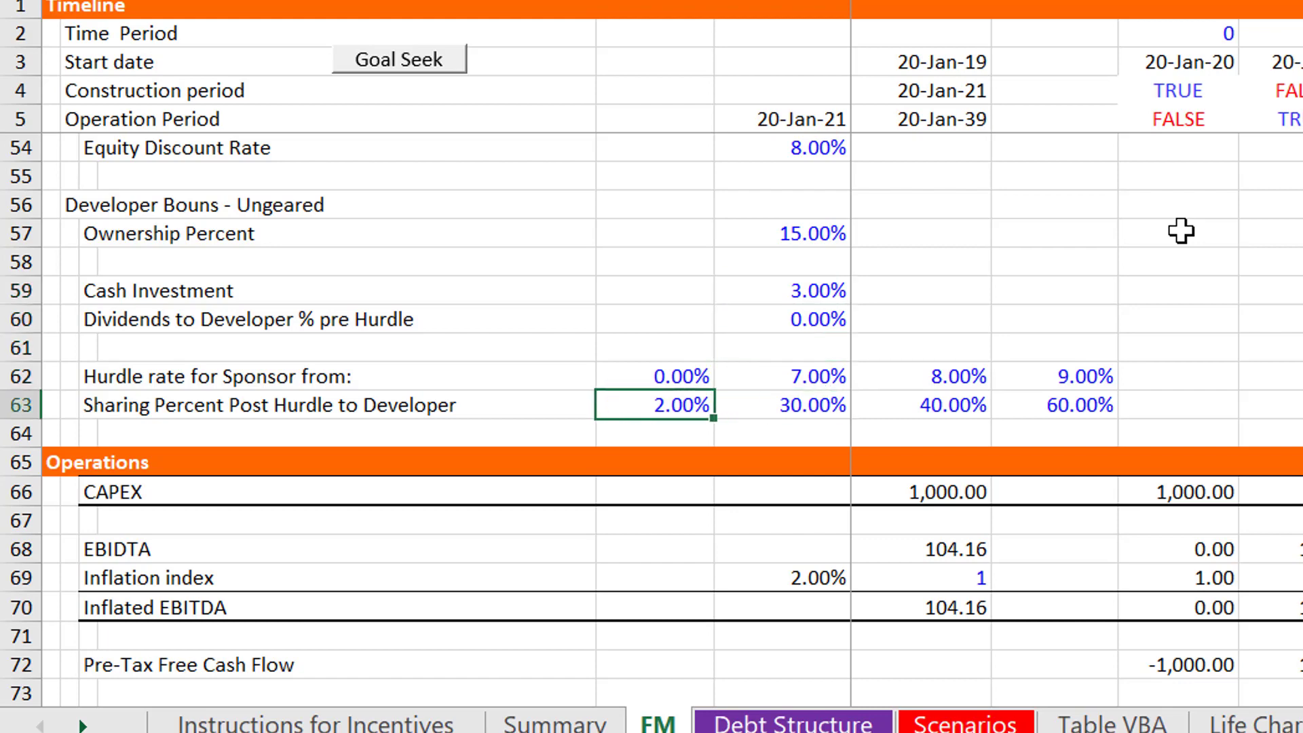
Link the Developer percentage in F131 under Sources of Funds to the Cash Investment input with =F59
key(Page_Down)
key(Page_Down)
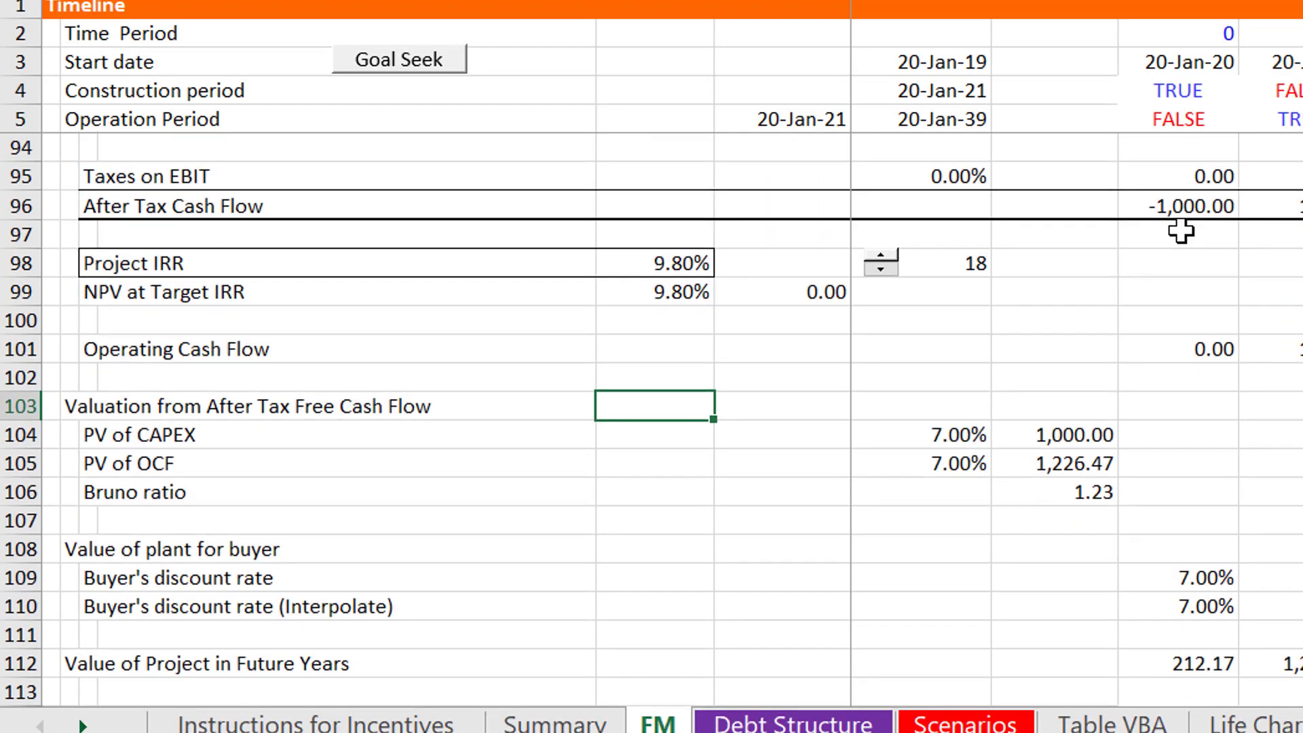
key(Page_Down)
key(Down)
key(Down)
key(Down)
key(Down)
key(Down)
key(Down)
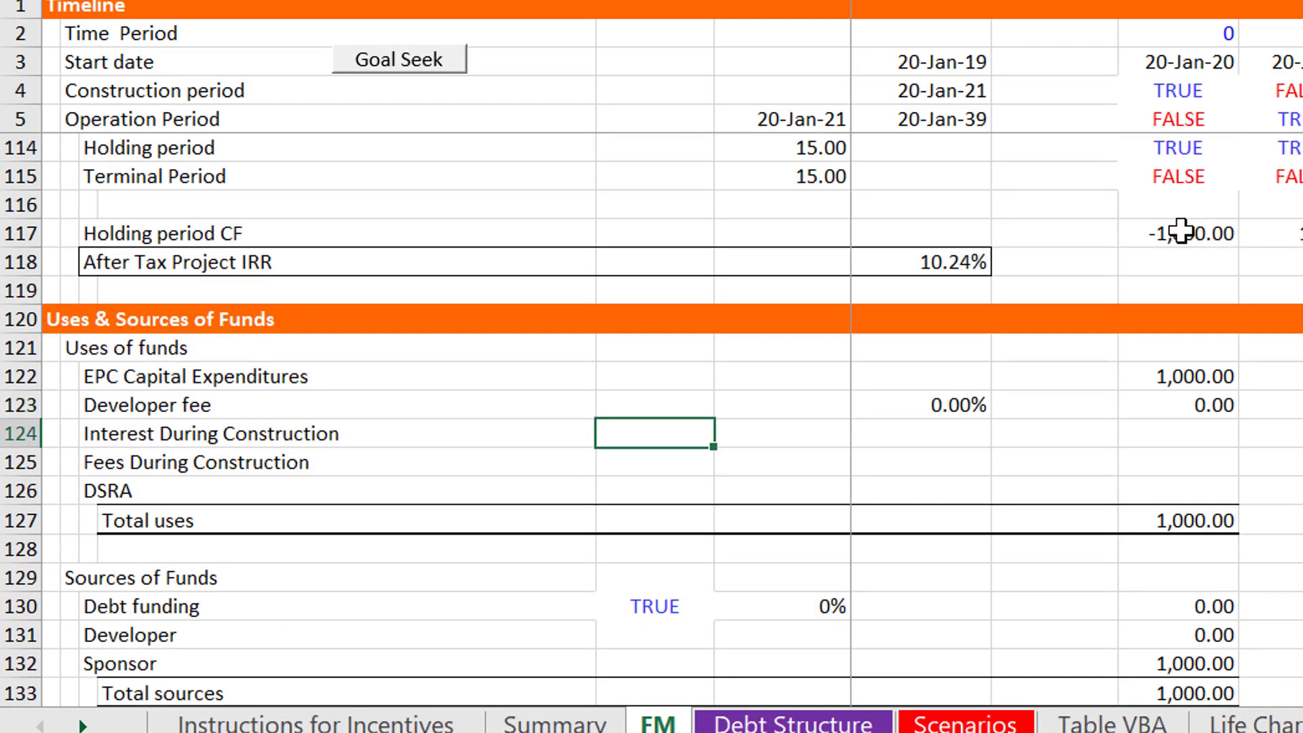
key(Down)
key(Down)
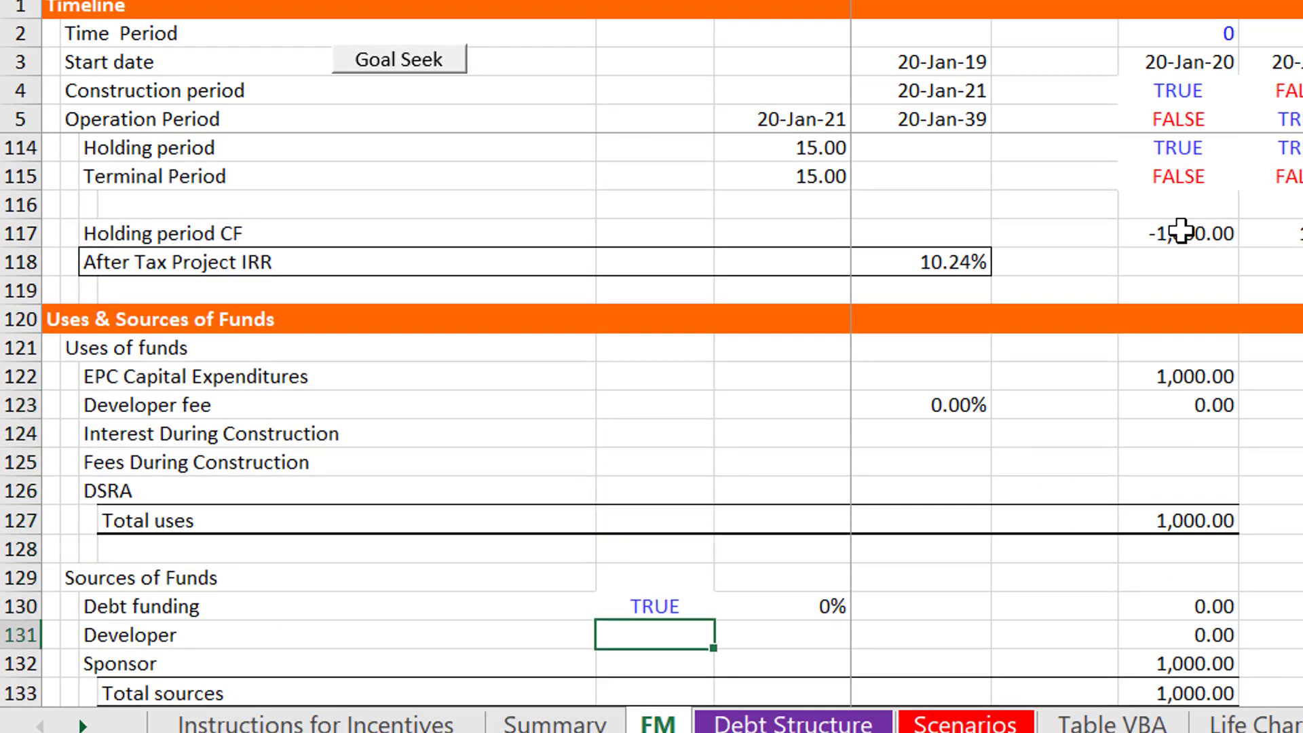
key(Right)
text(=)
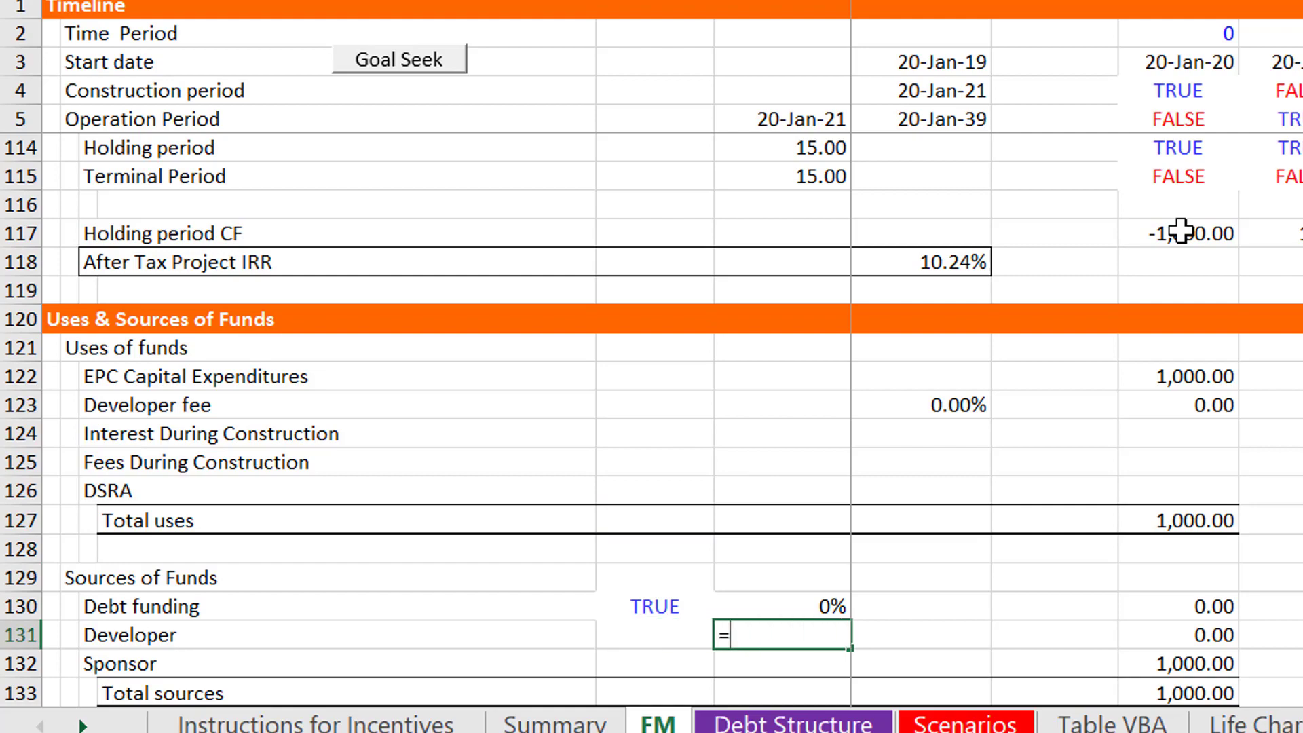
key(Page_Up)
key(Page_Up)
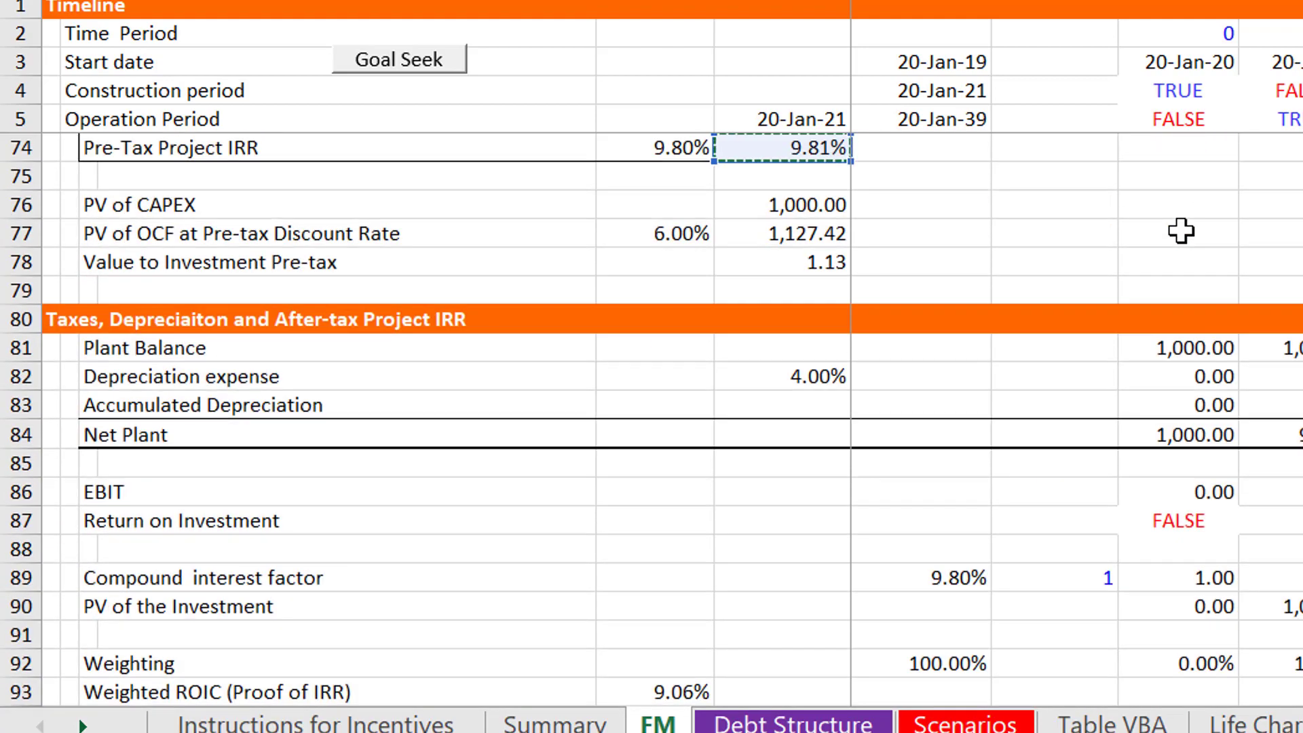
key(Page_Up)
key(Down)
key(Down)
key(Down)
key(Down)
key(Down)
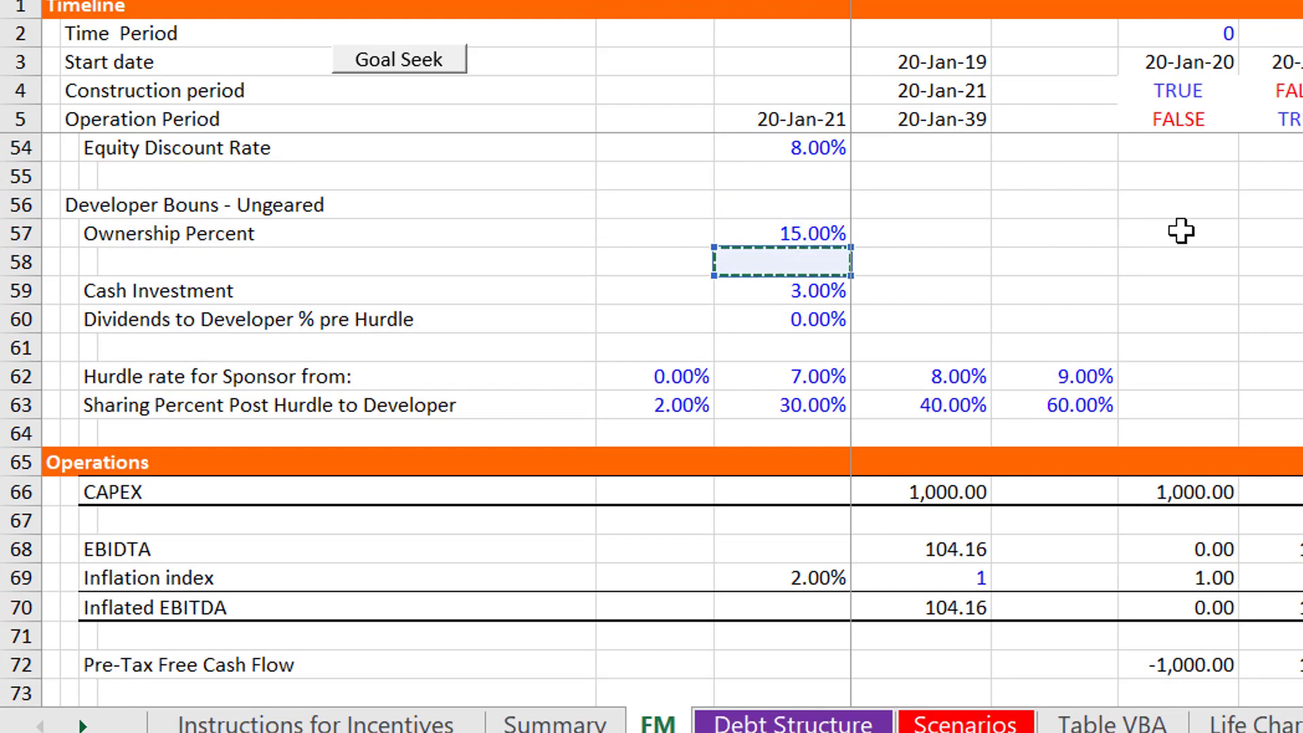
key(Return)
key(Up)
Examine the Developer funding formula in I131 and the sponsor and total sources rows in Sources of Funds
key(Right)
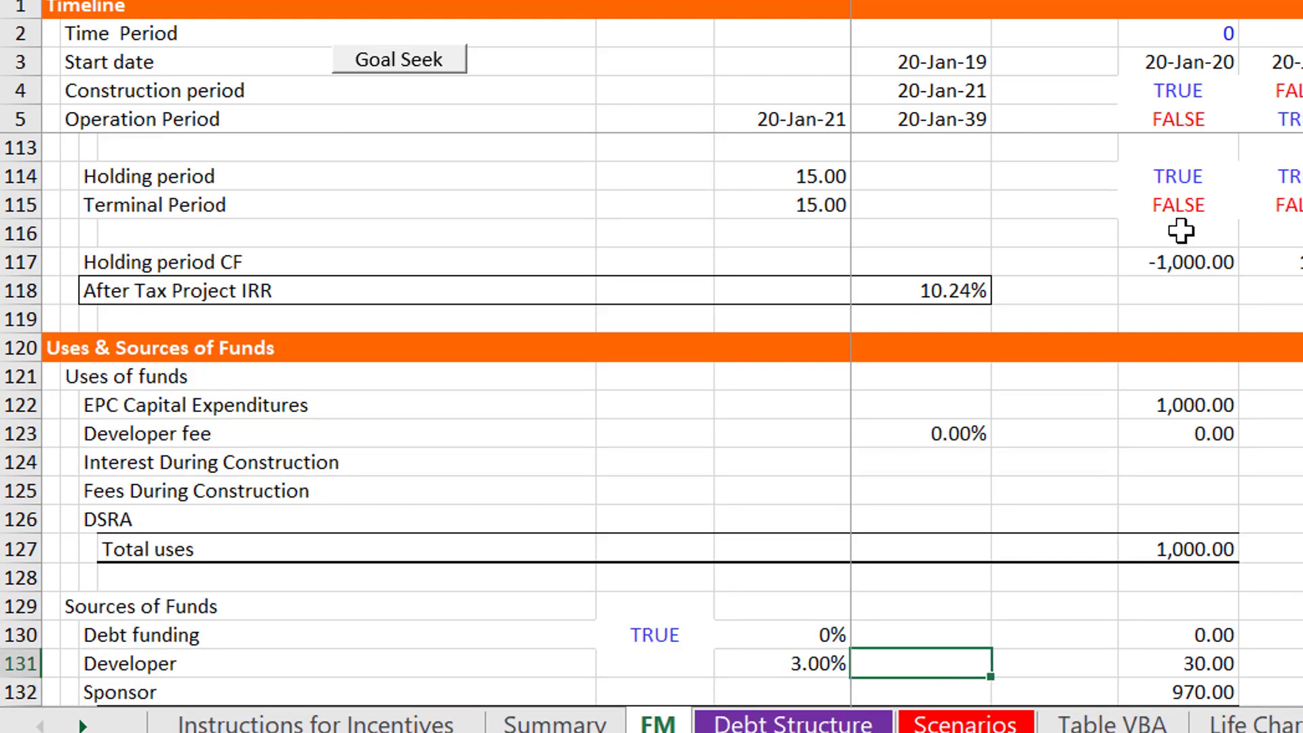
key(Right)
key(Right)
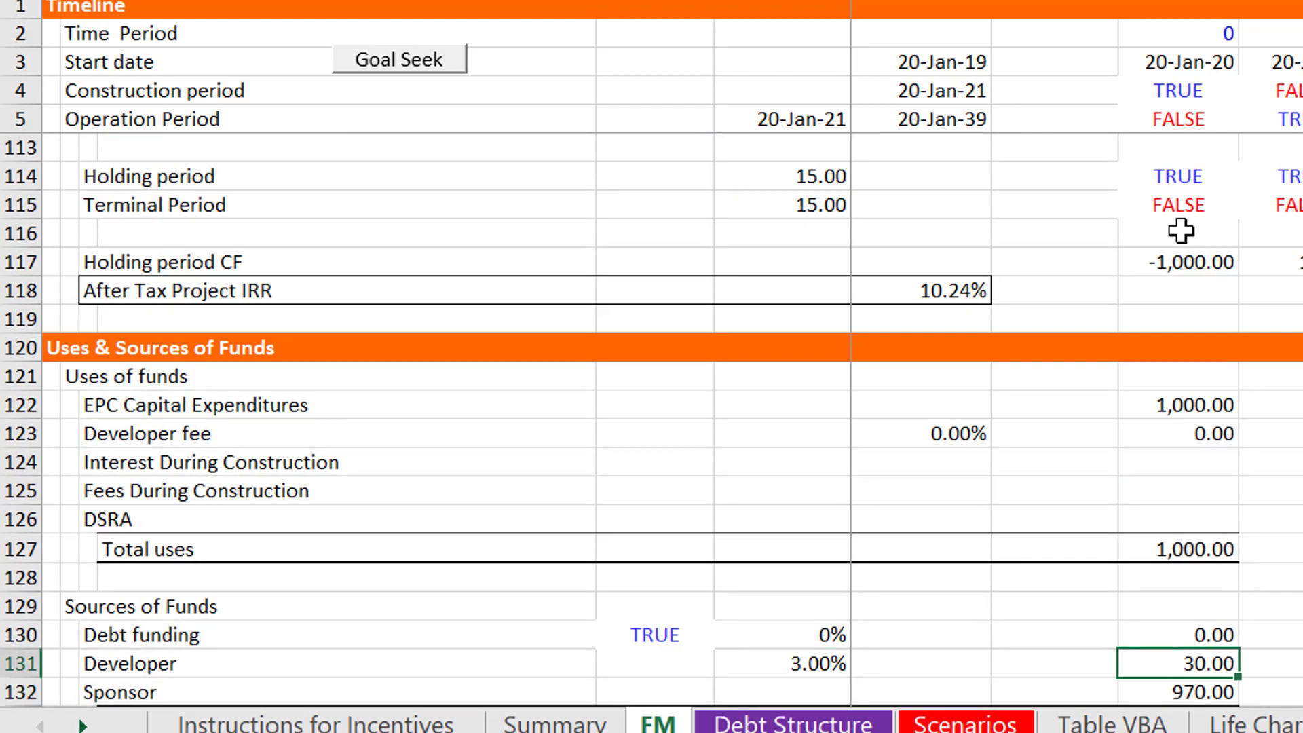
key(F2)
key(Escape)
key(Left)
key(Left)
key(Left)
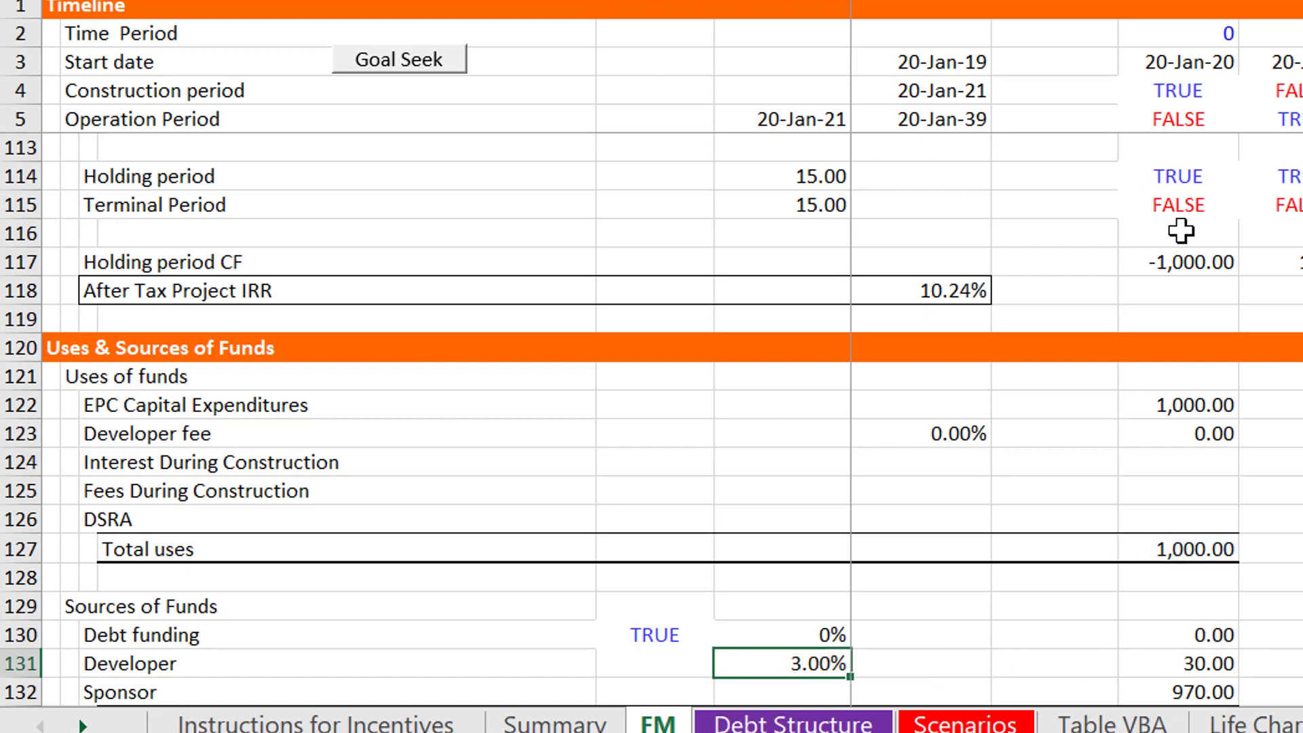
key(Down)
key(Down)
key(Down)
key(Up)
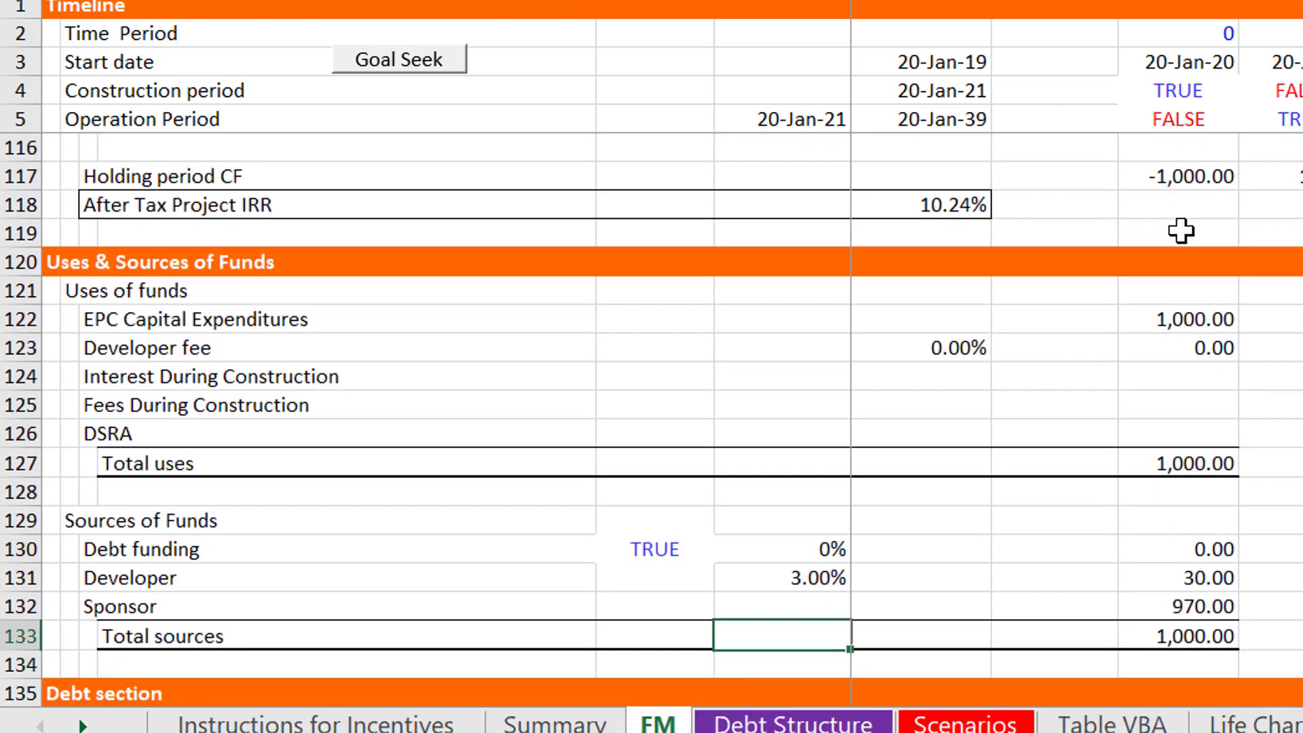
Compare the Sponsor funding amount in I132 with the Developer amount and the total sources
key(Up)
key(Up)
key(Right)
key(Right)
key(Right)
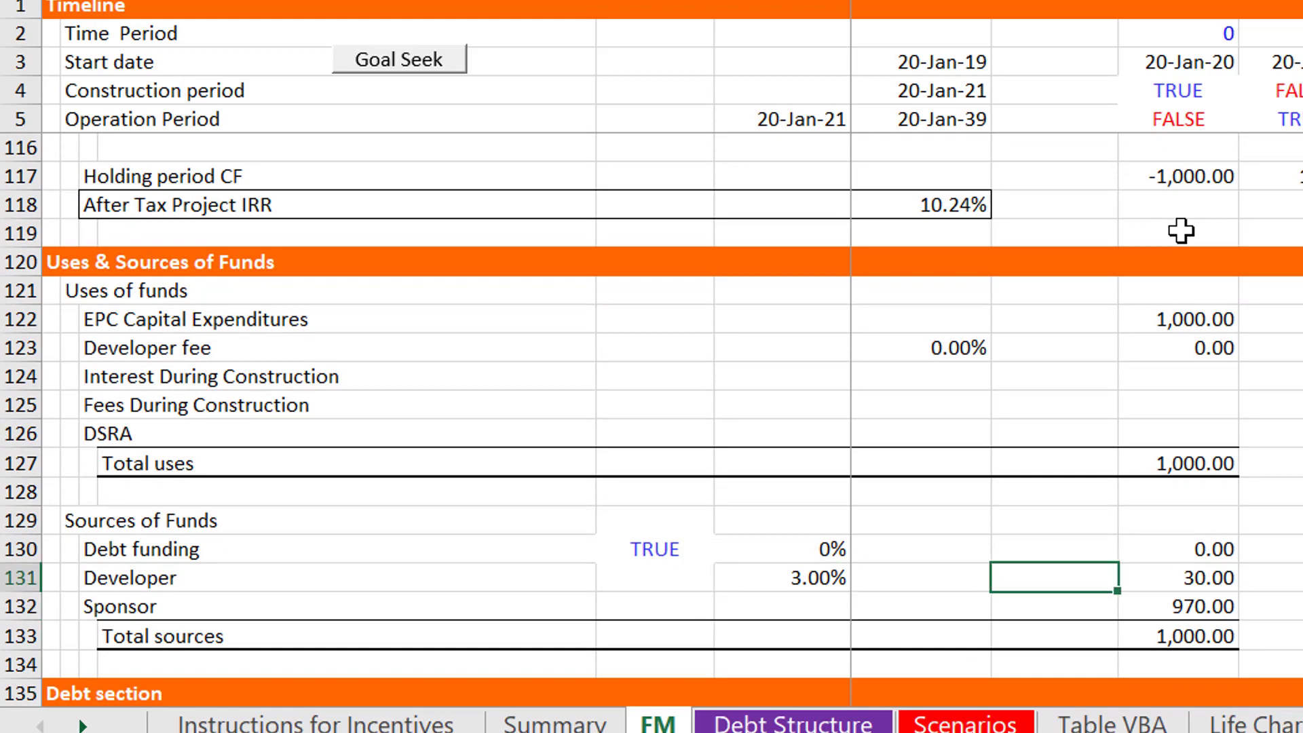
key(Down)
key(Down)
key(Down)
key(Up)
key(Up)
key(Up)
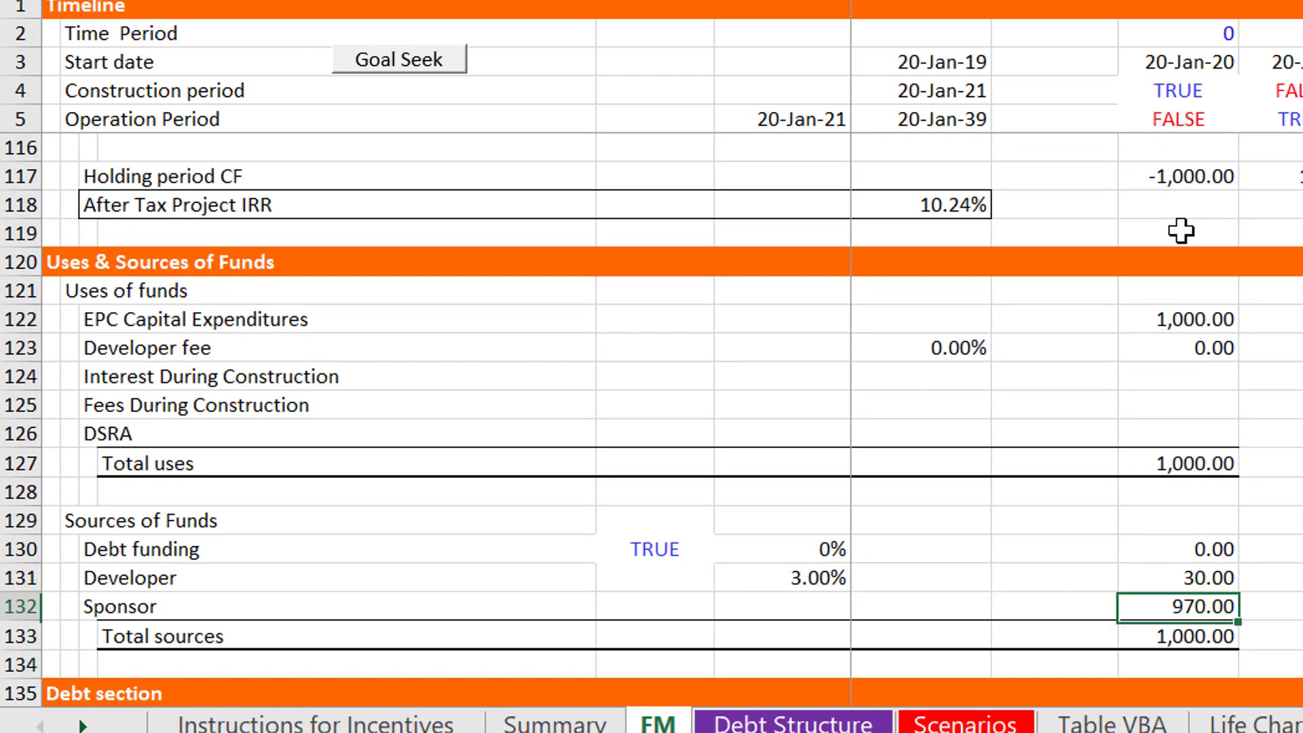
Link the investment line in I181 of the First Hurdle sponsor tracking account to the Sponsor funding with =I132
key(Page_Down)
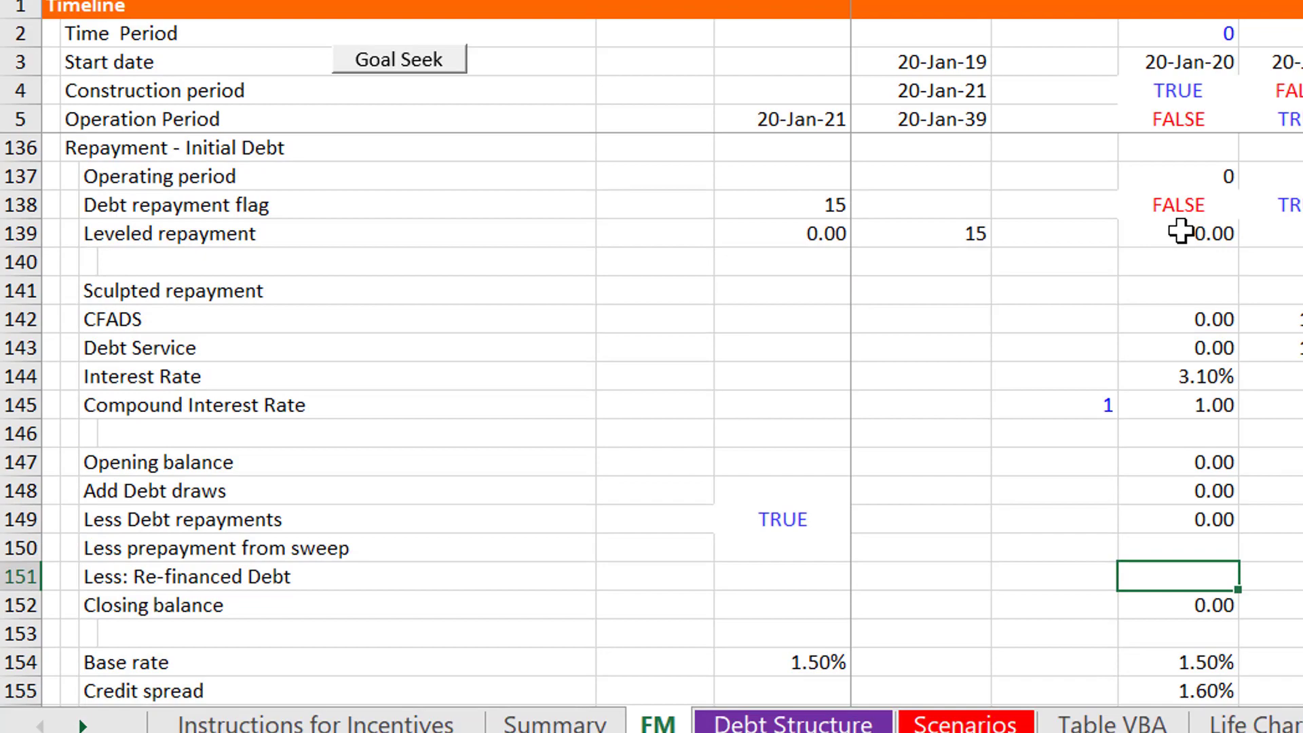
key(Page_Down)
key(Page_Down)
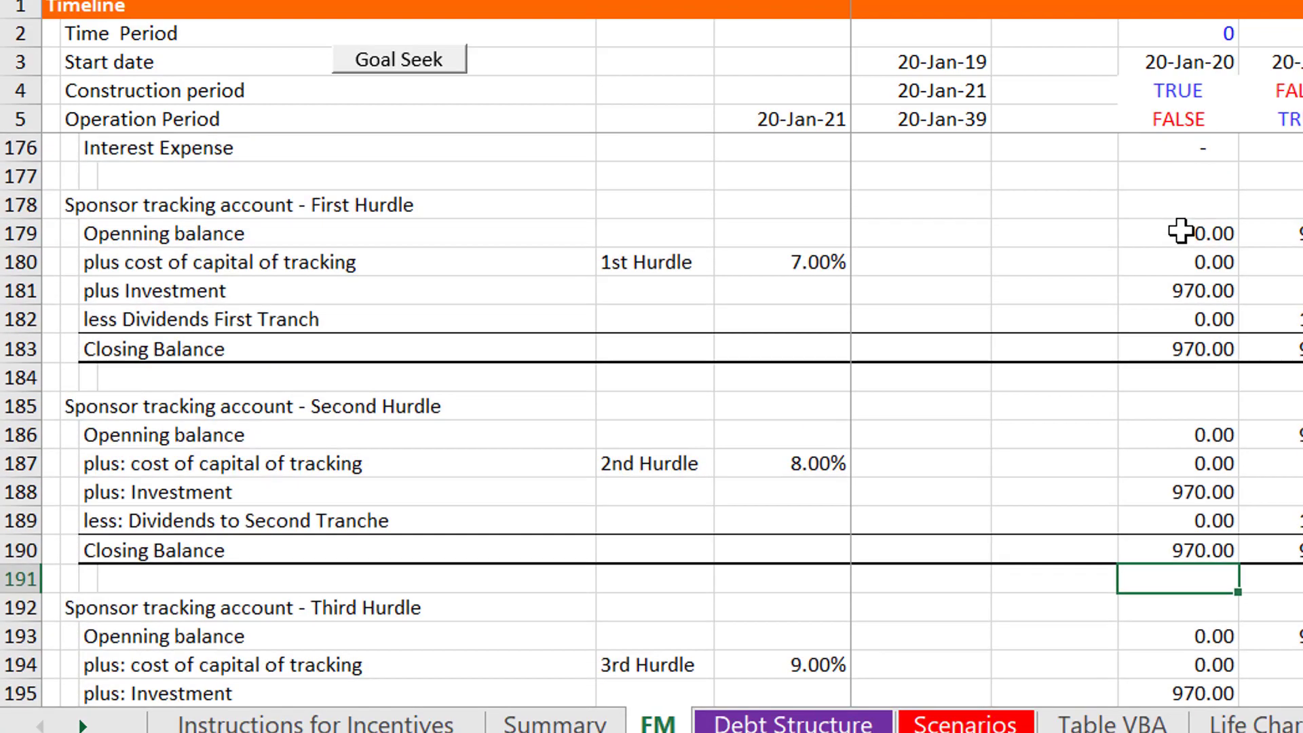
key(Up)
key(Up)
key(Up)
key(Up)
key(Up)
key(Up)
key(Up)
key(Up)
key(Up)
key(Up)
key(Up)
key(Up)
key(Up)
key(Up)
key(Up)
key(Up)
key(Up)
key(Up)
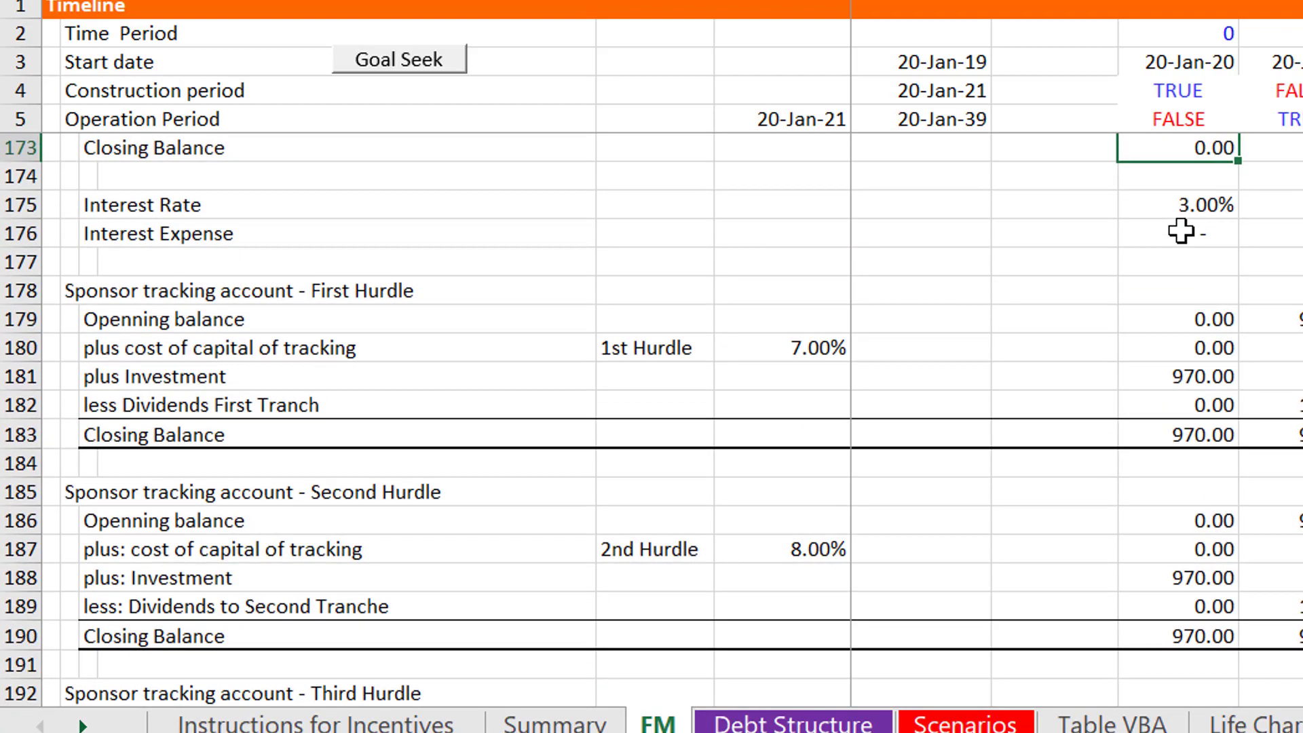
key(Down)
key(Down)
key(Down)
key(Down)
key(Down)
key(Down)
key(Down)
key(Down)
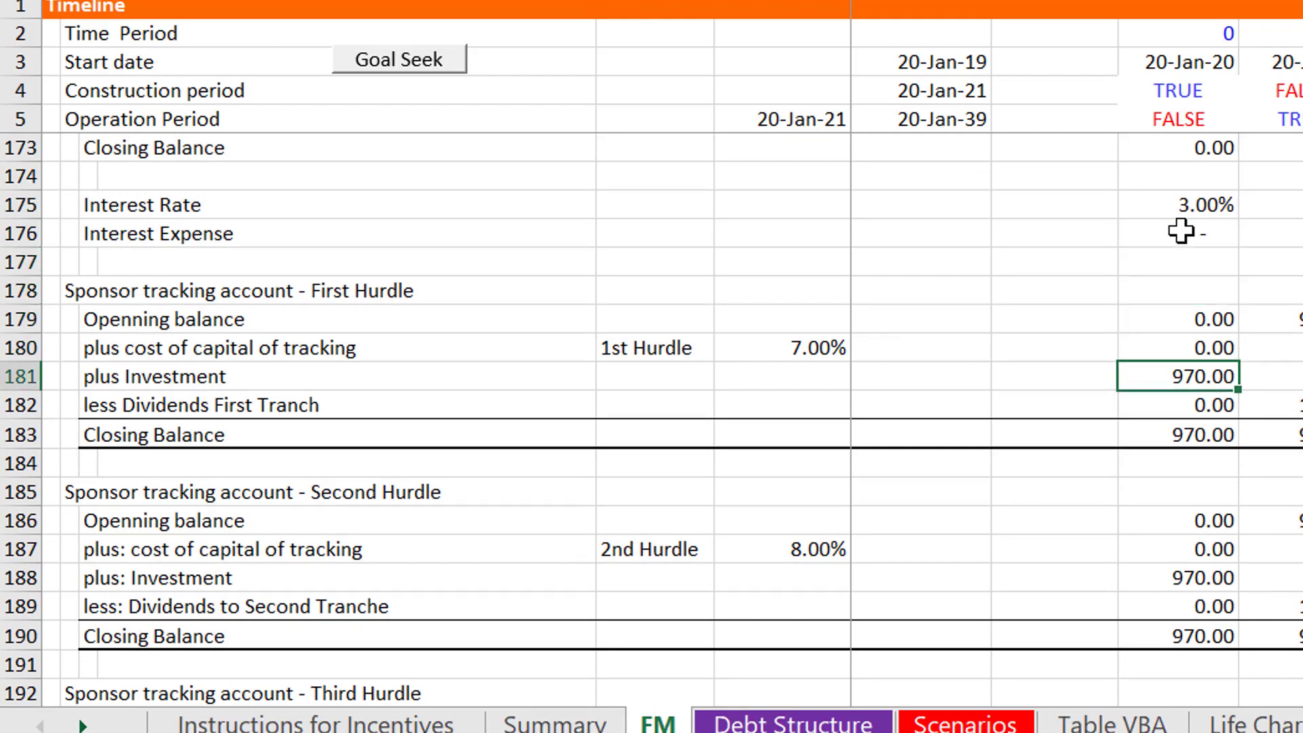
text(=I132)
key(ctrl+Return)
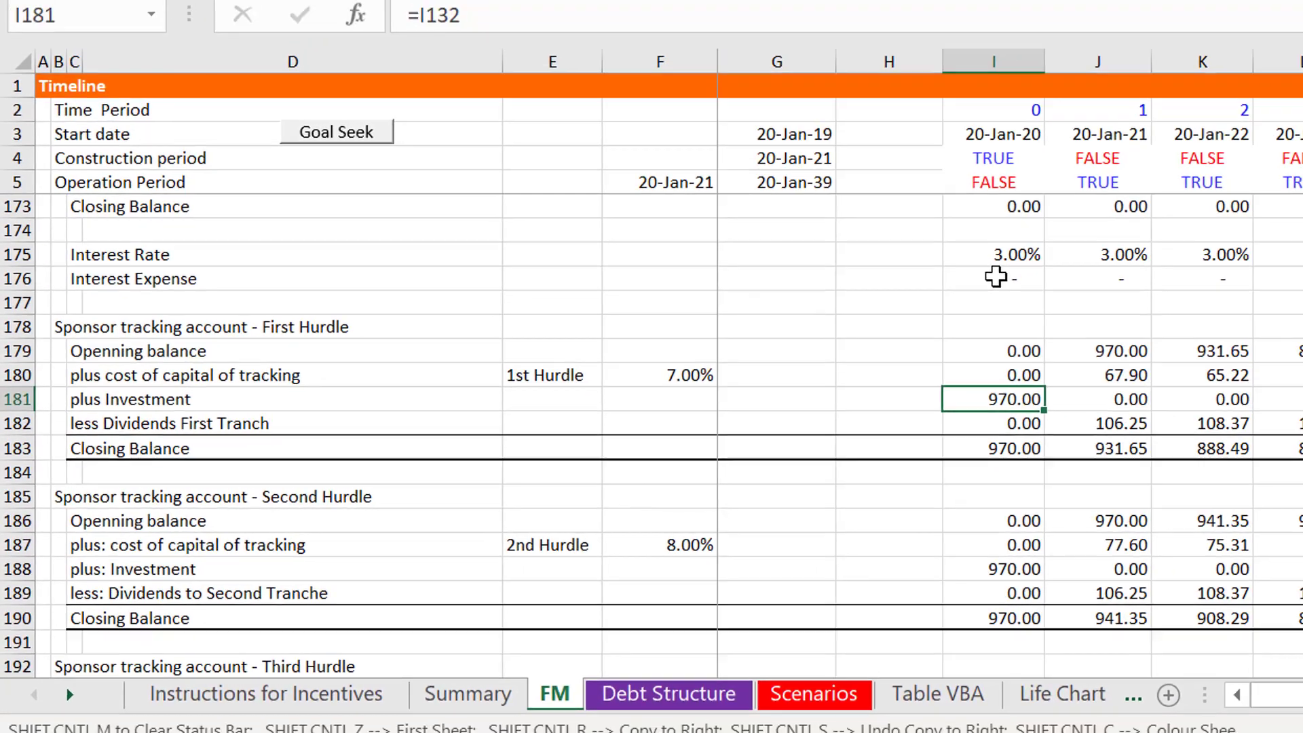
Check which input the 1st Hurdle rate in F180 of the First Hurdle sponsor tracking account refers to
key(Left)
key(Left)
key(Left)
key(Up)
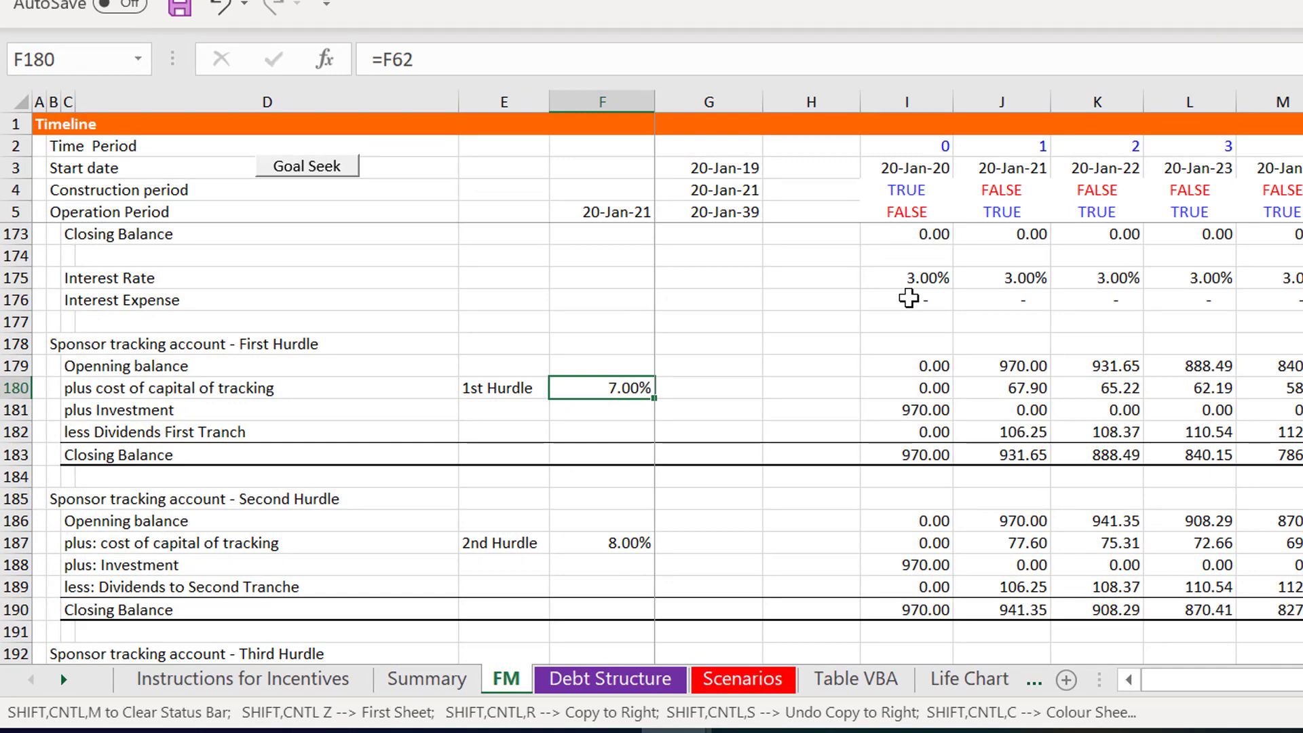
key(Down)
key(Down)
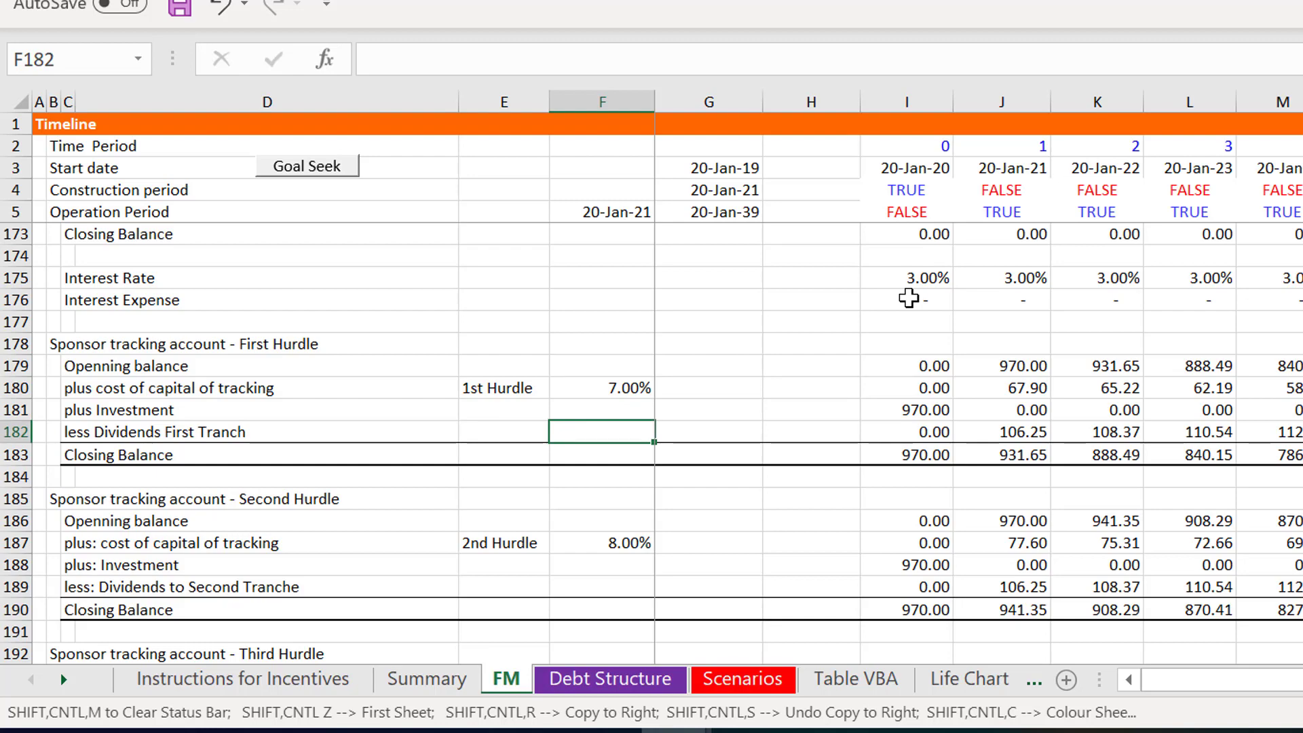
Change the Sponsor Cash Flow to First Hurdle percentage in F231 to =1-E63, using the developer's first sharing percent
key(Page_Down)
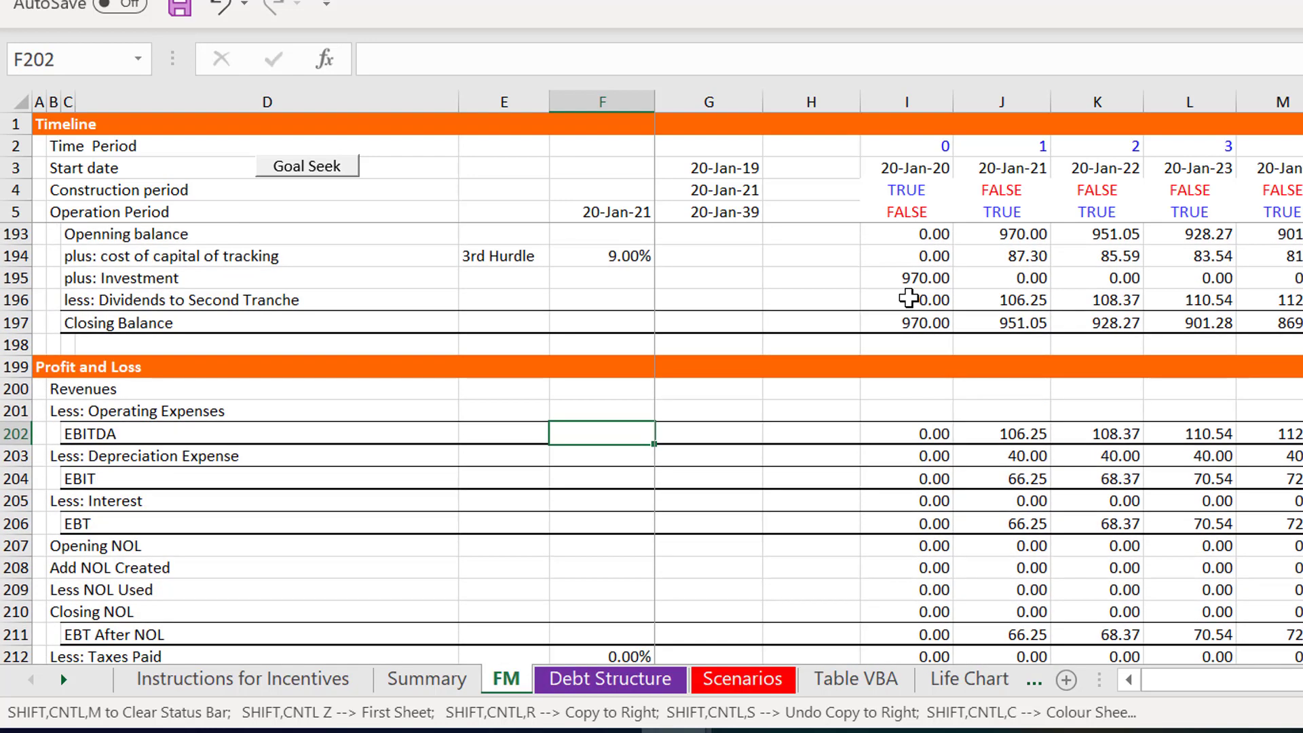
key(Page_Down)
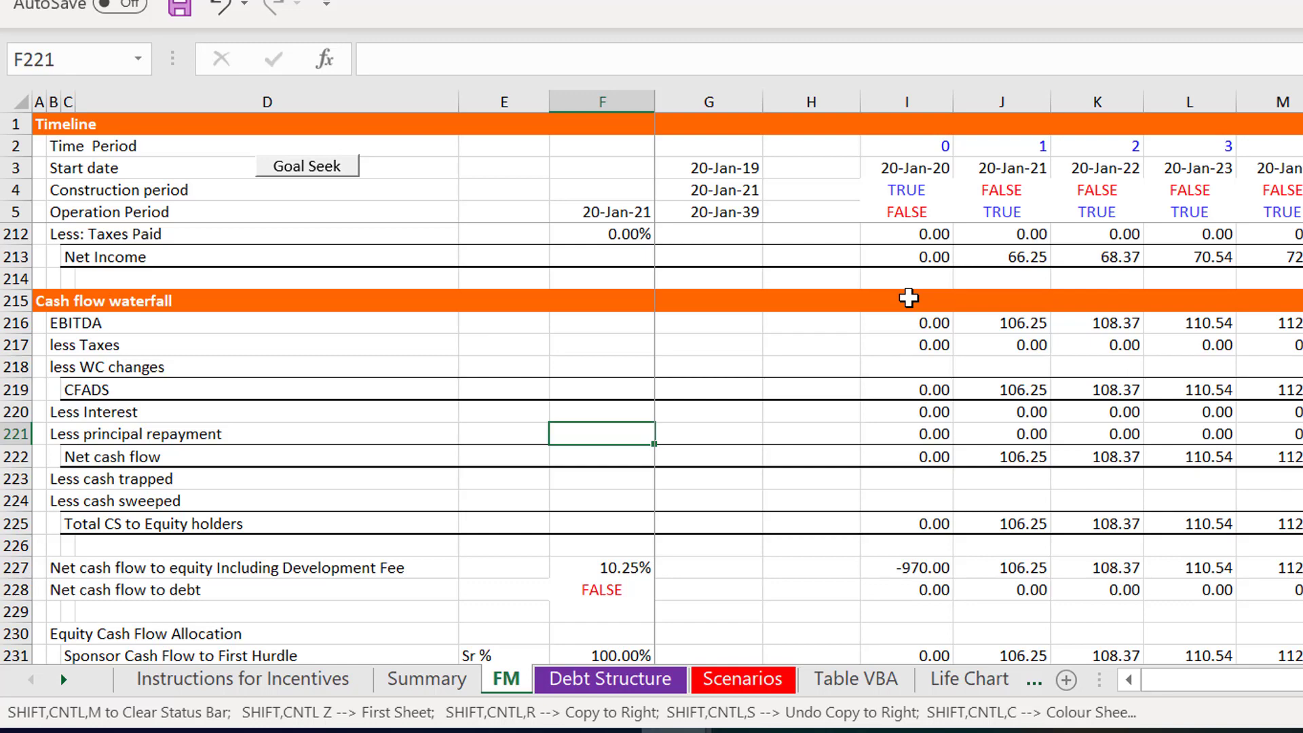
key(Page_Down)
key(Up)
key(Up)
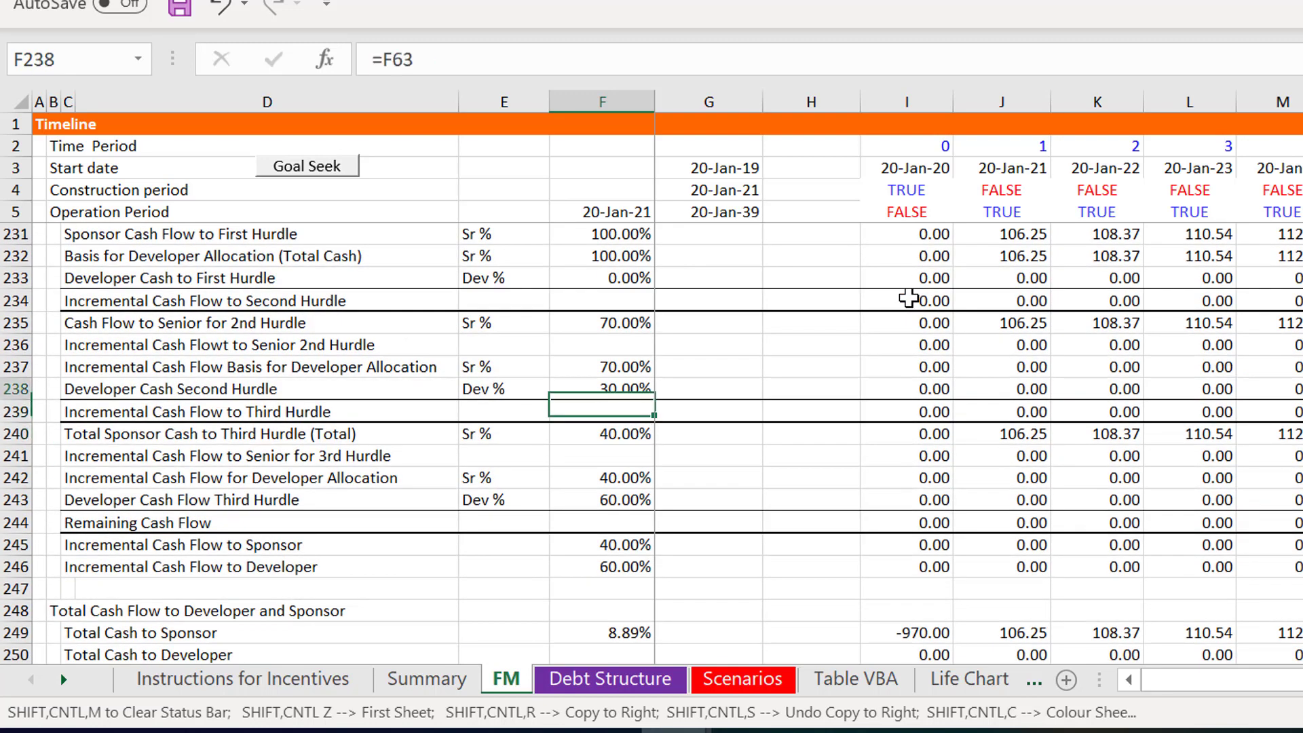
key(Up)
key(Up)
key(Up)
key(Up)
key(Up)
key(Up)
key(Up)
key(Up)
key(Up)
key(Up)
key(Up)
key(Up)
key(Up)
key(Up)
key(Down)
key(Down)
key(Down)
key(Down)
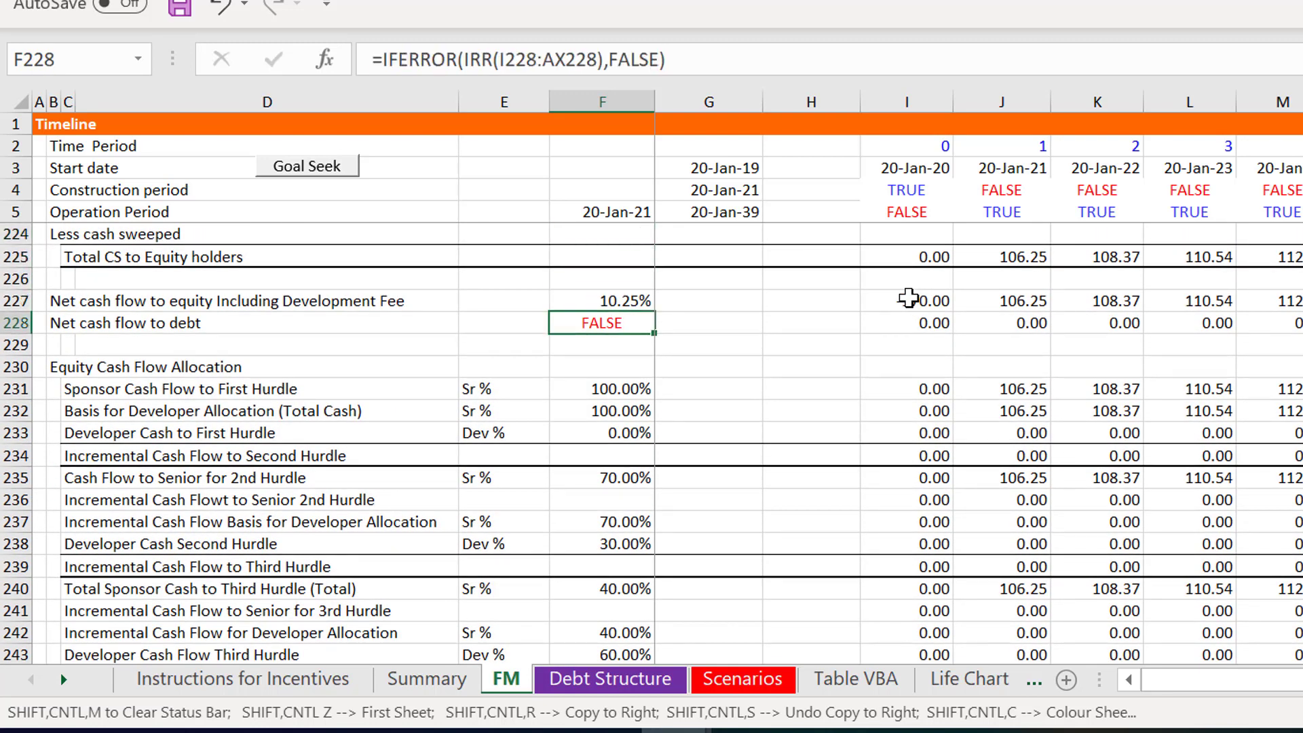
key(Down)
key(Down)
key(Down)
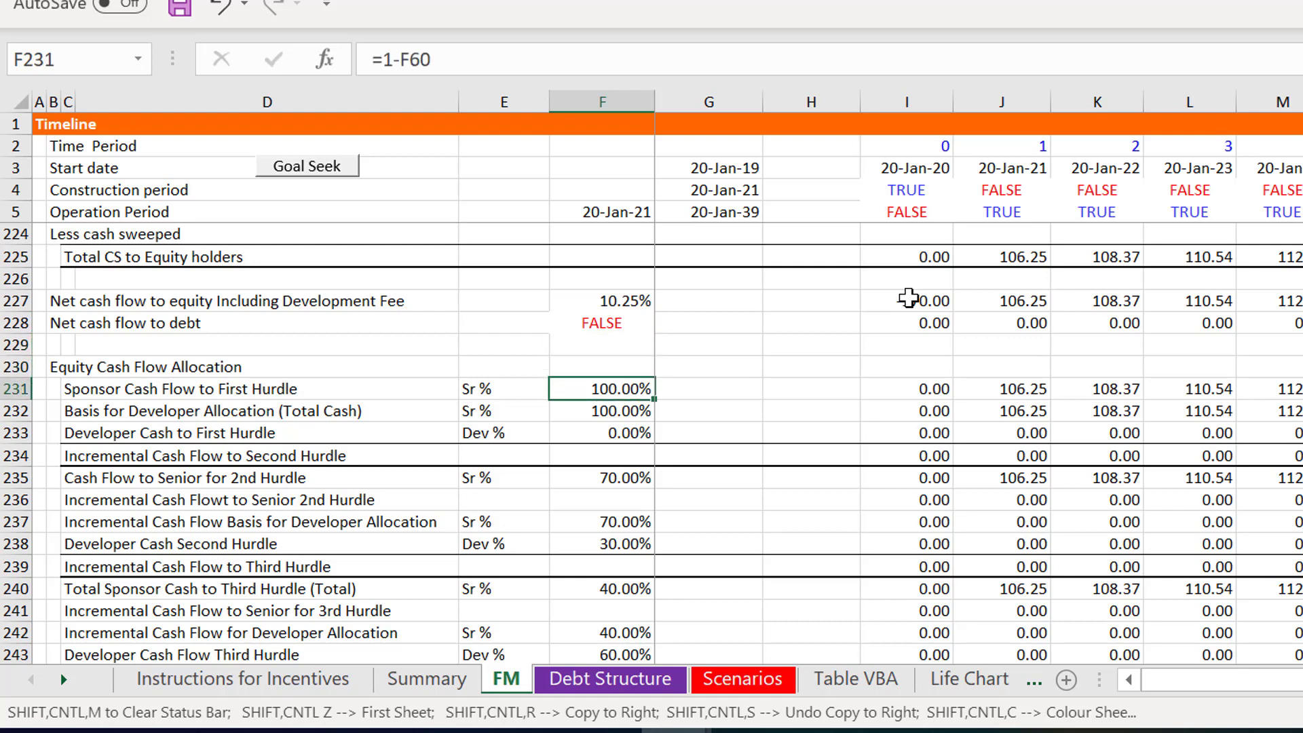
key(F2)
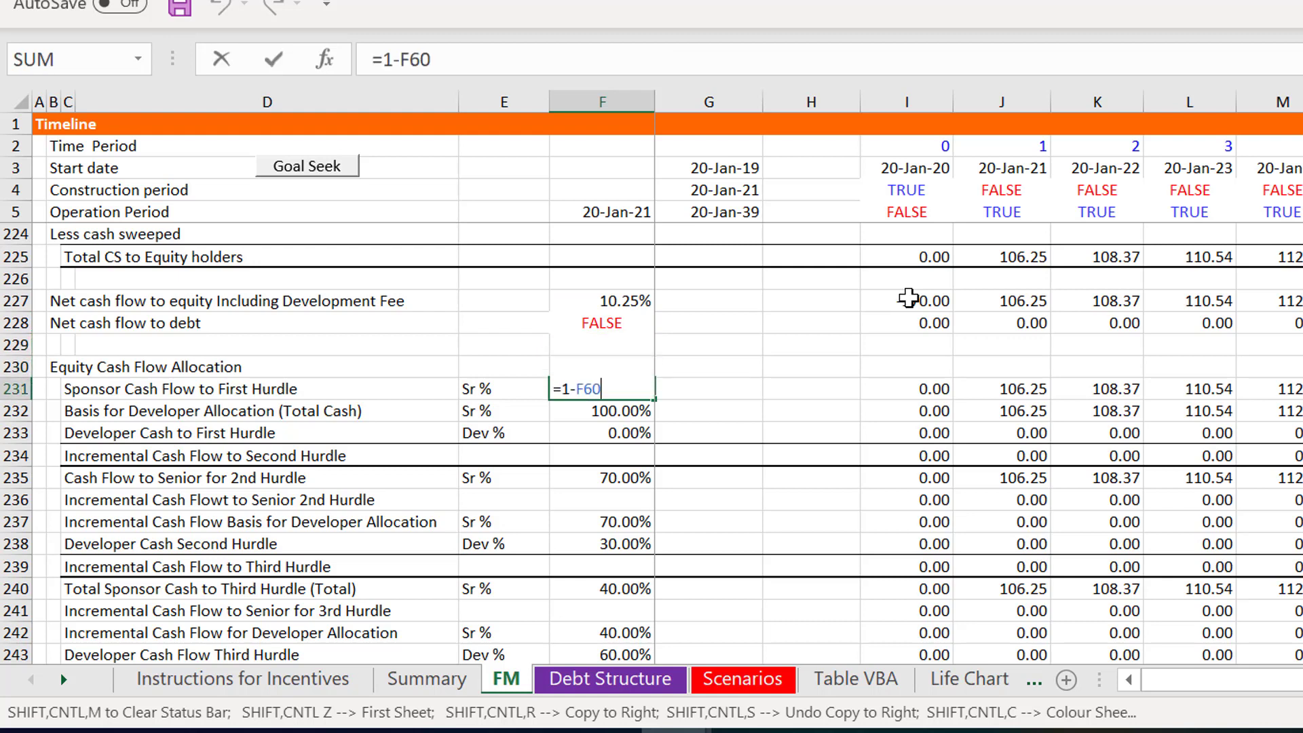
key(BackSpace)
key(BackSpace)
key(BackSpace)
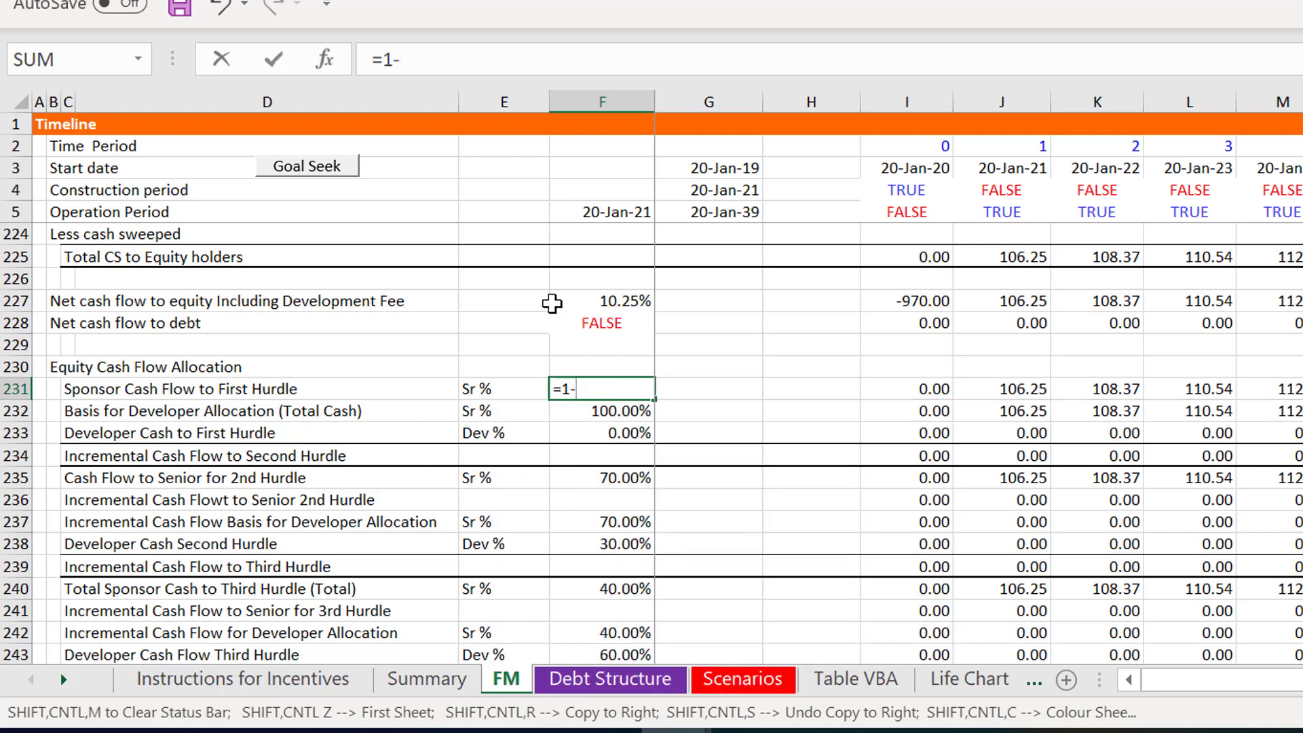
click(552, 303)
key(Page_Up)
key(Page_Up)
key(Page_Up)
key(Page_Up)
key(Page_Up)
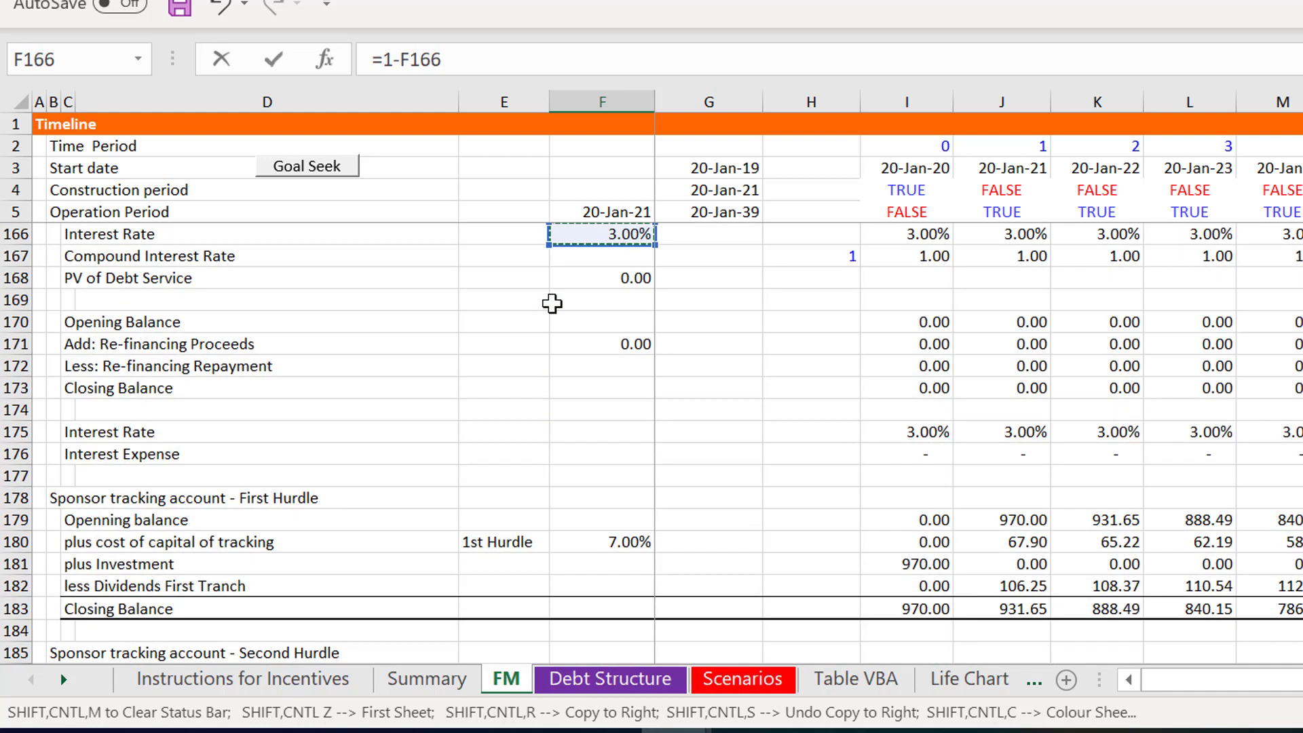
key(Page_Up)
key(Page_Up)
key(Page_Up)
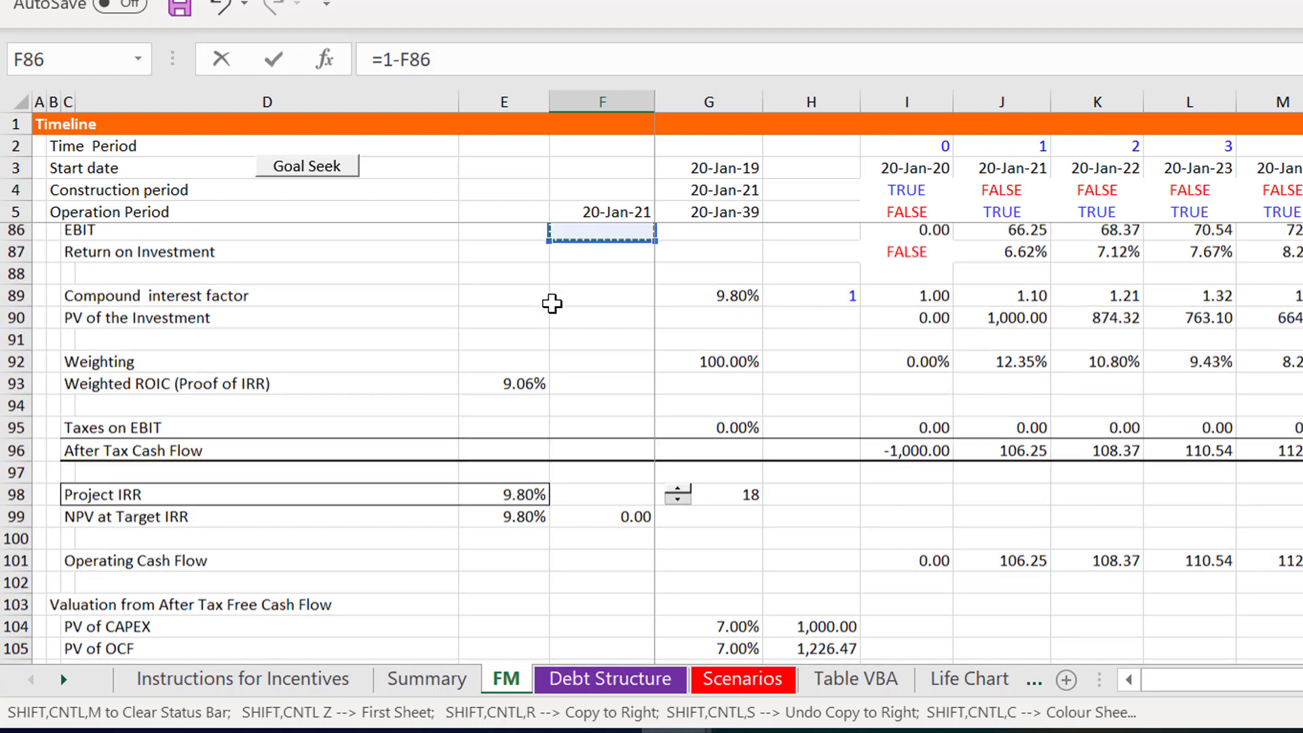
key(Page_Up)
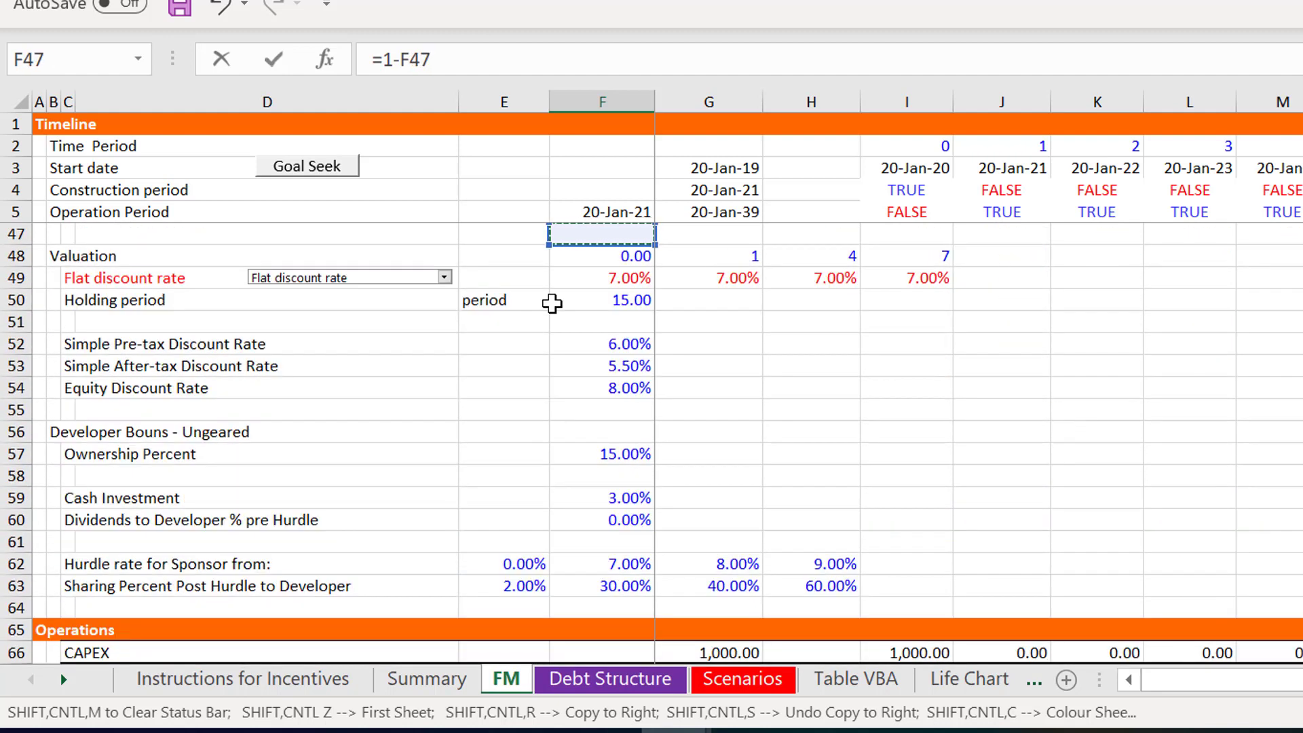
key(Down)
key(Down)
key(Down)
key(Down)
key(Down)
key(Down)
key(Down)
key(Down)
key(Down)
key(Down)
key(Down)
key(Down)
key(Down)
key(Down)
key(Down)
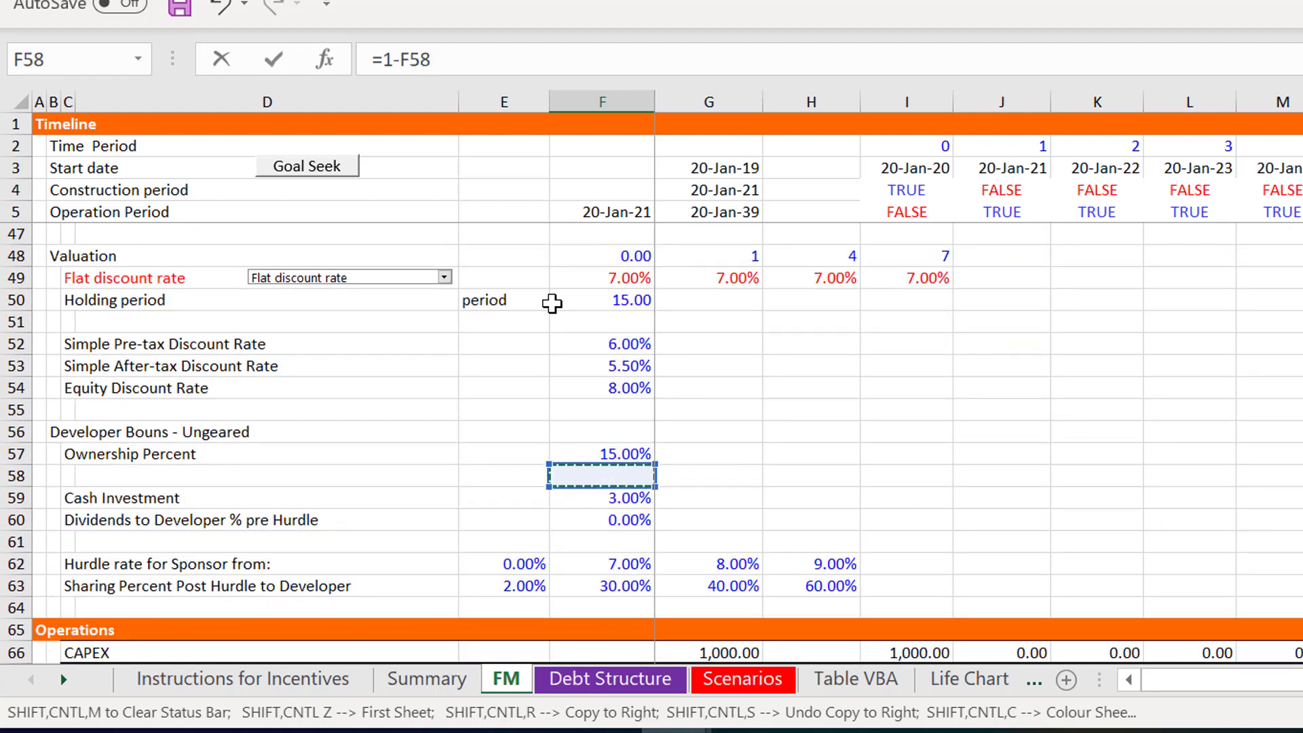
key(Left)
key(Down)
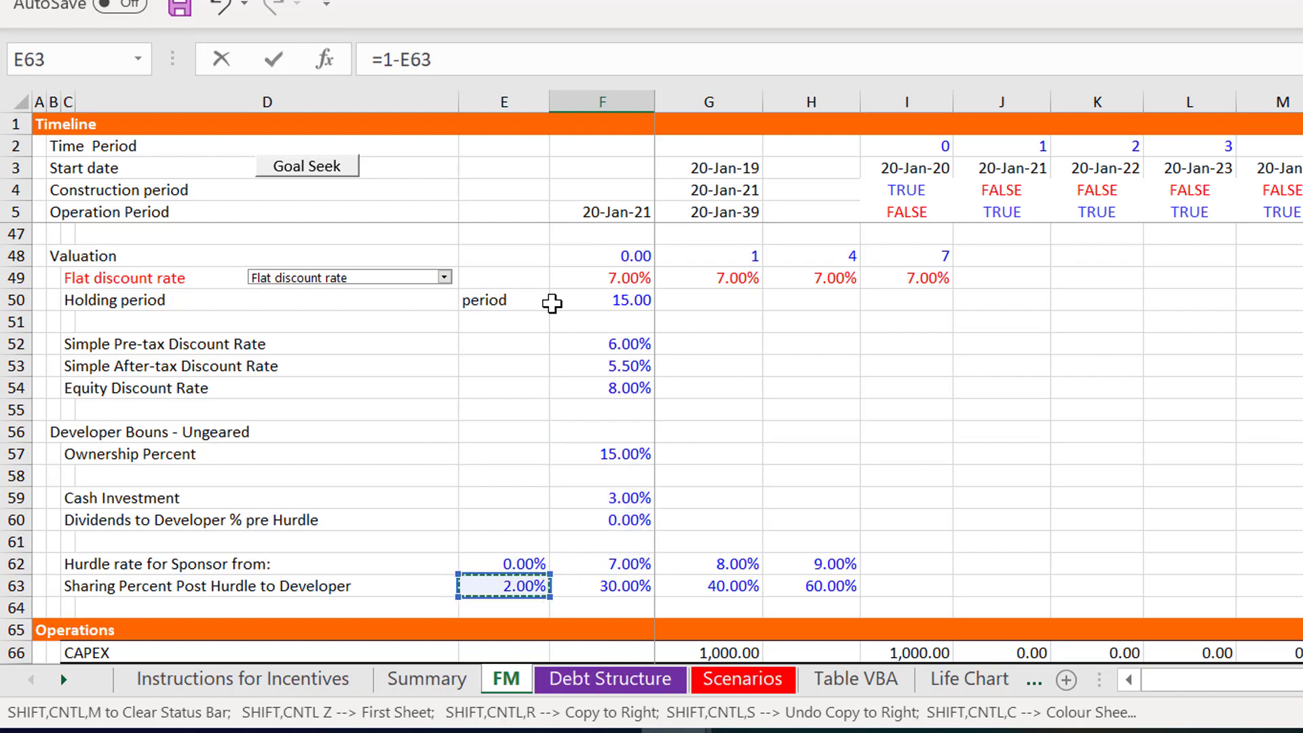
key(Return)
Link the Developer Cash to First Hurdle percentage in F233 to the first sharing percent with =E63
key(Down)
key(Down)
key(Down)
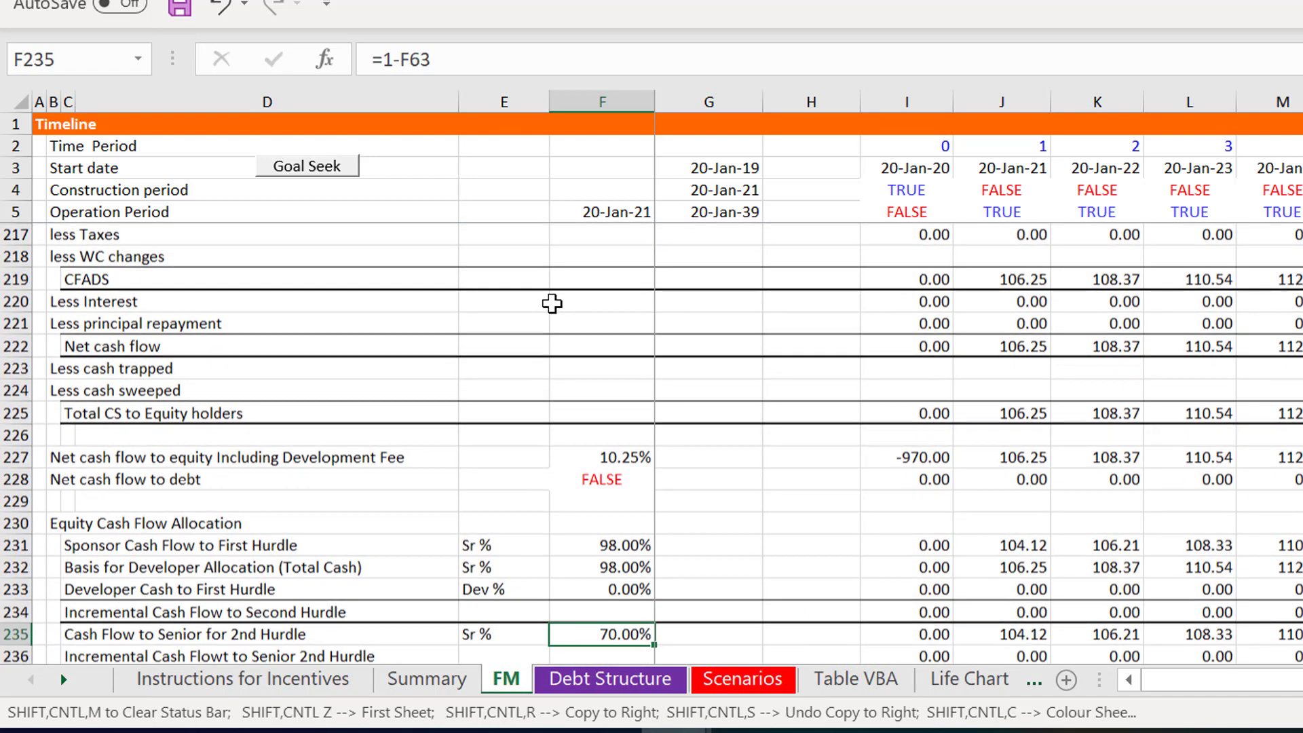
key(Up)
key(Up)
text(=)
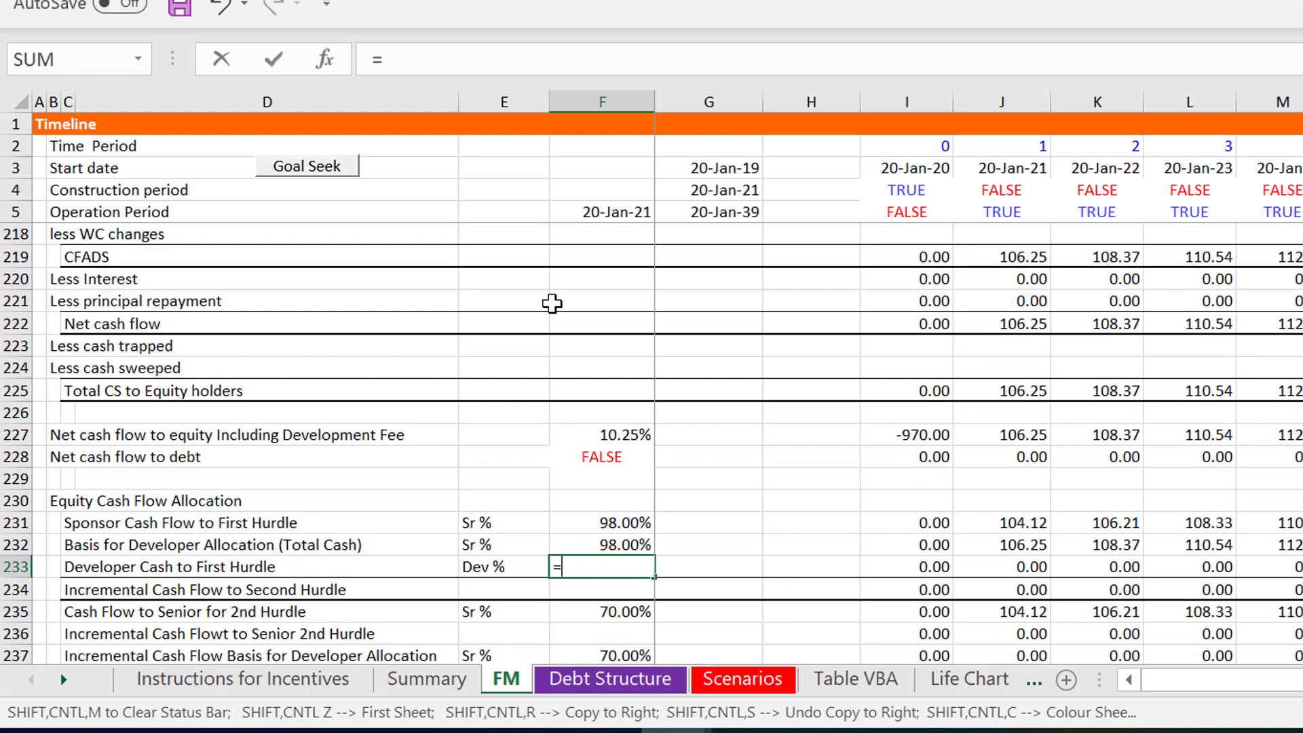
key(Page_Up)
key(Page_Up)
key(Page_Up)
key(Page_Up)
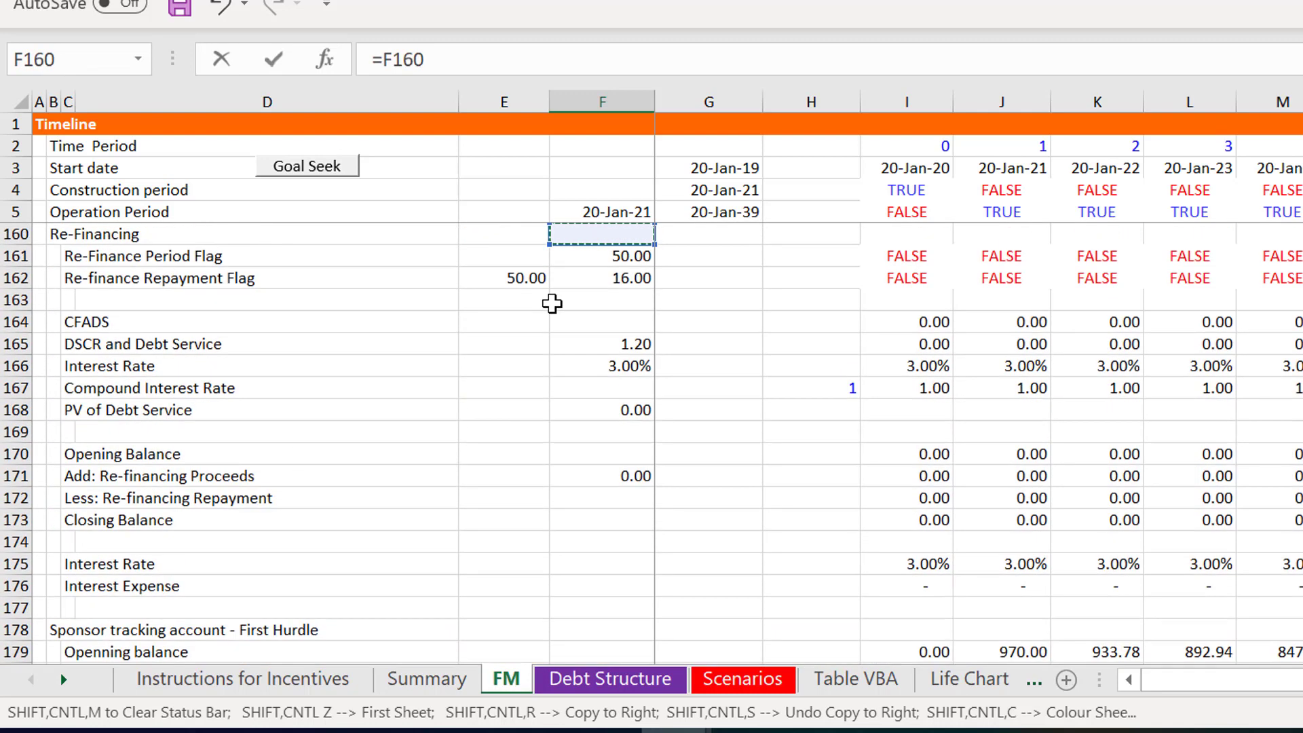
key(Page_Up)
key(Page_Up)
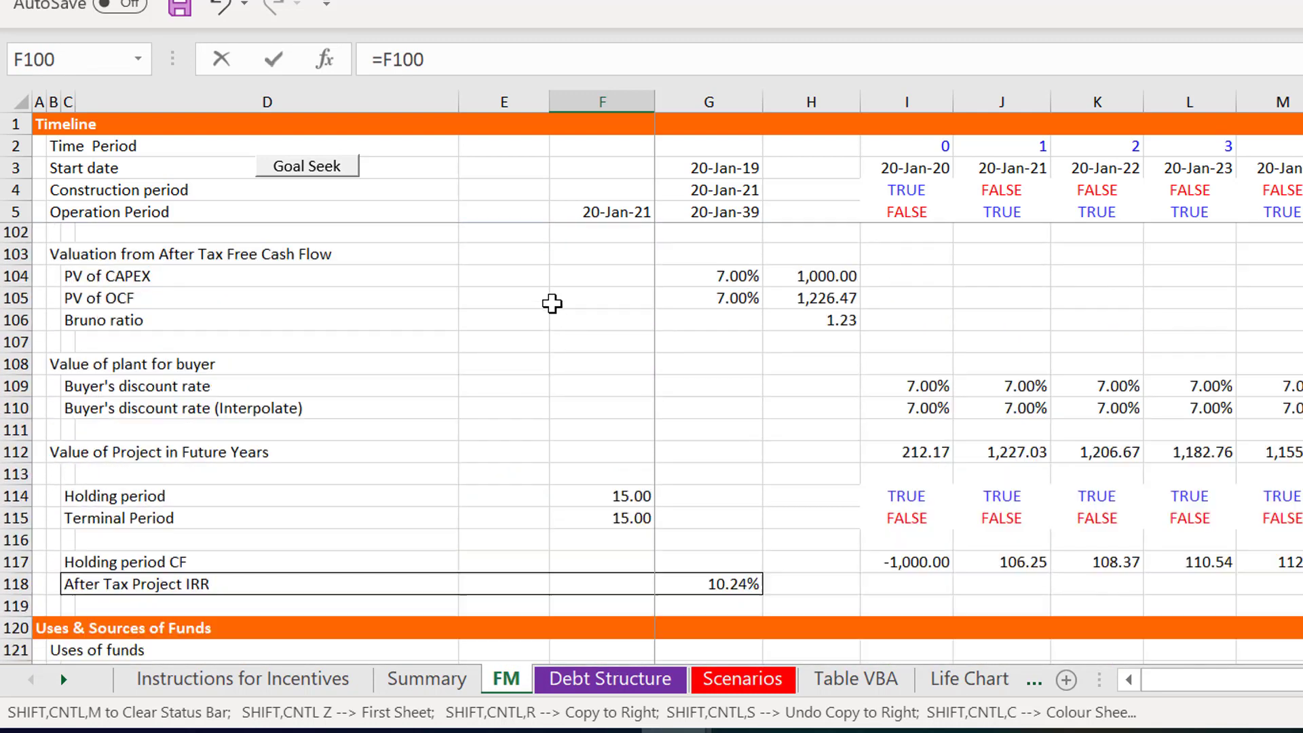
key(Page_Up)
key(Page_Up)
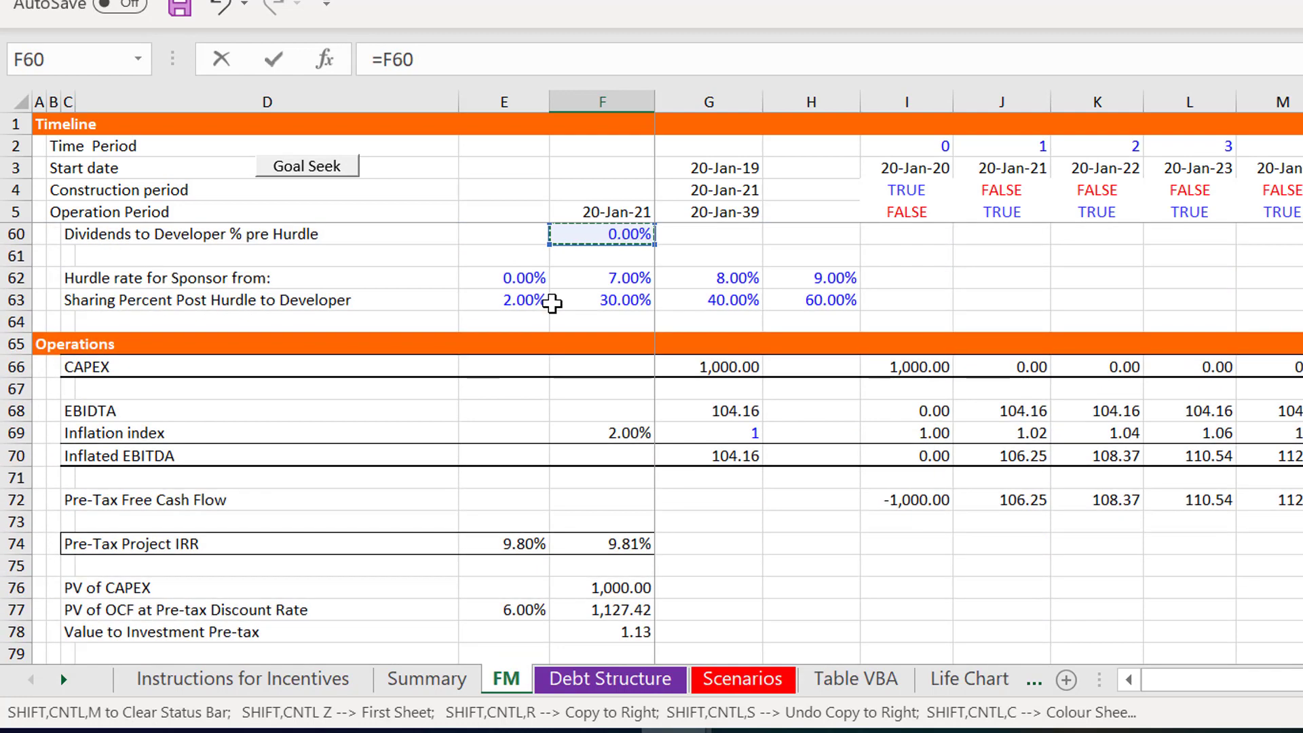
key(Down)
key(Down)
key(Down)
key(Left)
key(Return)
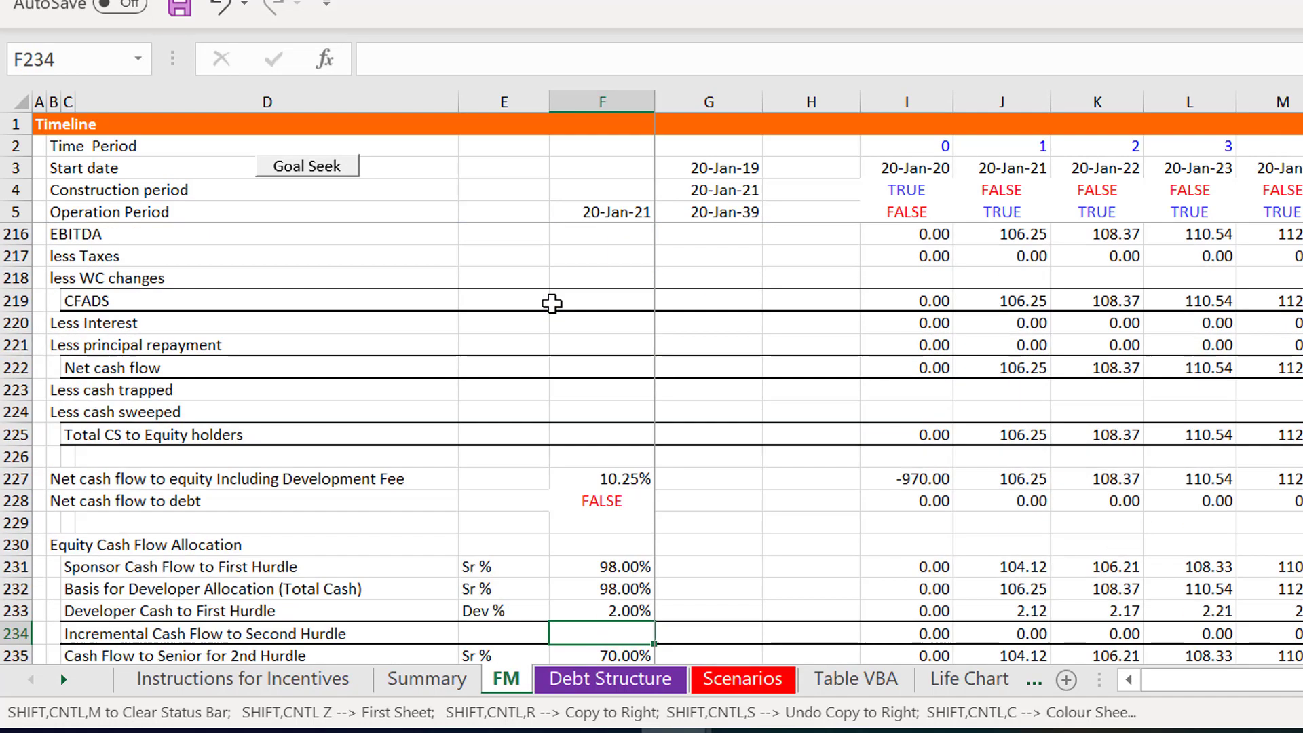
Examine the formulas for Sponsor Cash Flow to First Hurdle in I231 and Basis for Developer Allocation in I232
key(Down)
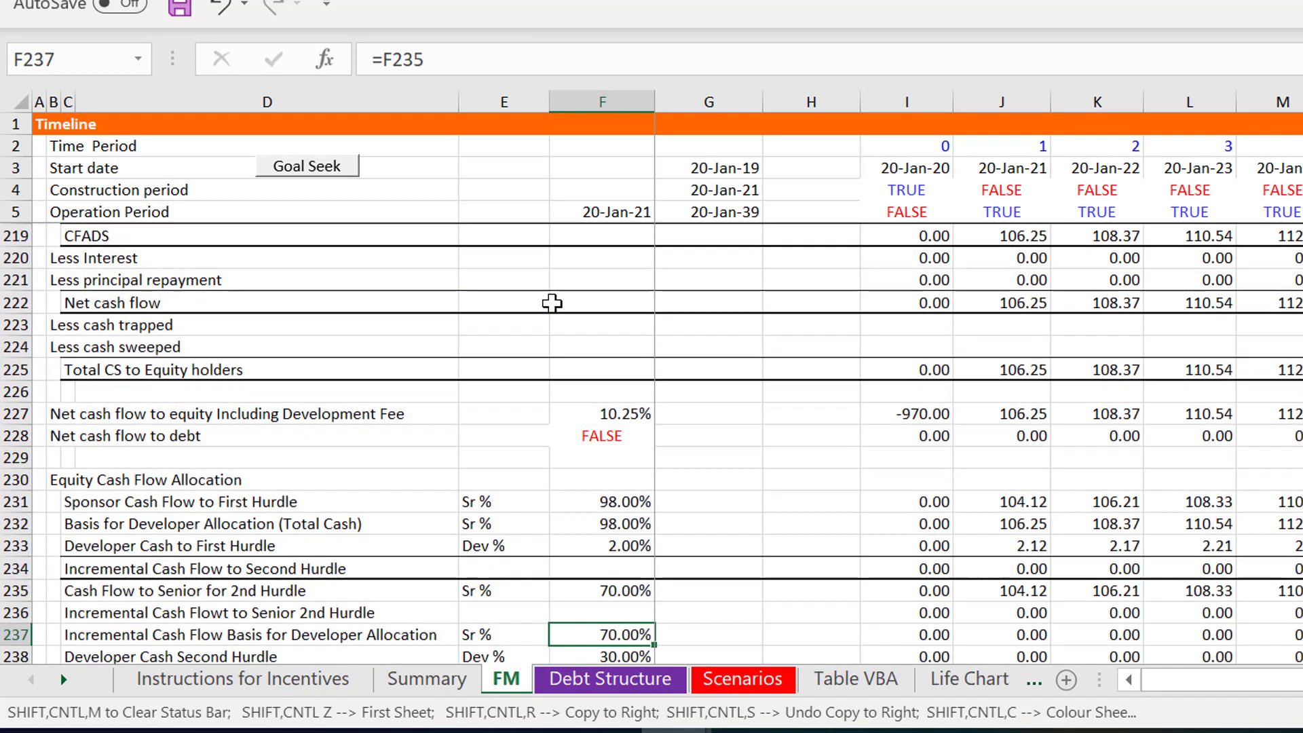
key(Up)
key(Up)
key(Up)
key(Up)
key(Right)
key(Right)
key(Right)
key(Right)
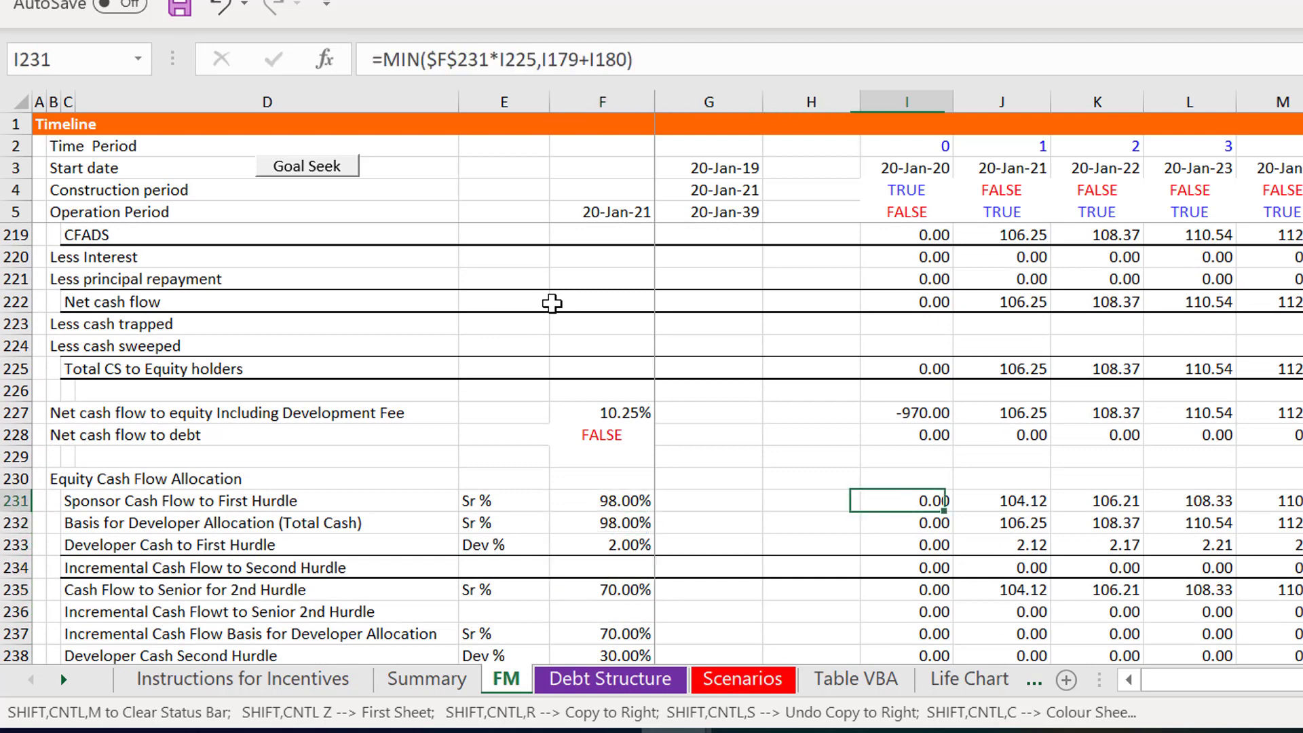
key(Left)
key(Down)
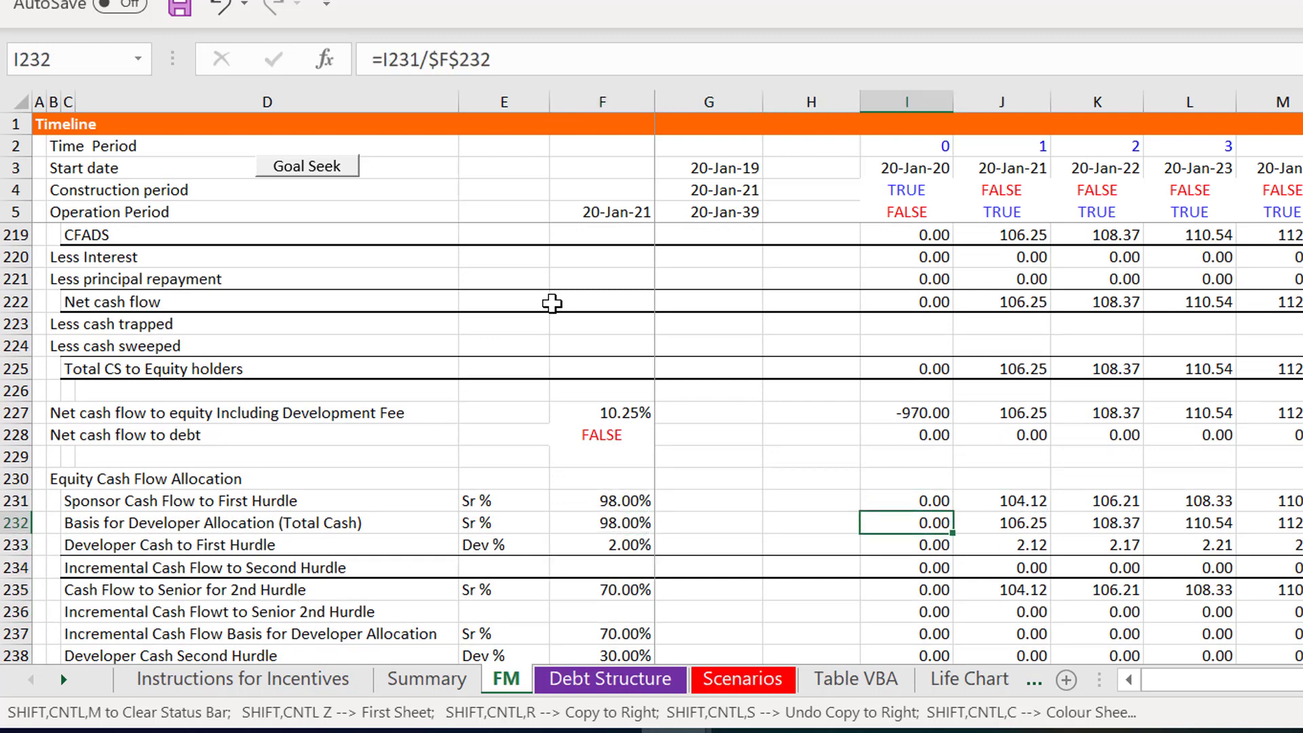
Examine the sponsor, allocation basis and developer cash flows for the first hurdle in period 14, cells W231 to W233
key(Right)
key(Right)
key(Right)
key(Right)
key(Right)
key(Right)
key(Right)
key(Right)
key(Right)
key(Right)
key(Right)
key(Right)
key(Right)
key(Right)
key(Right)
key(Right)
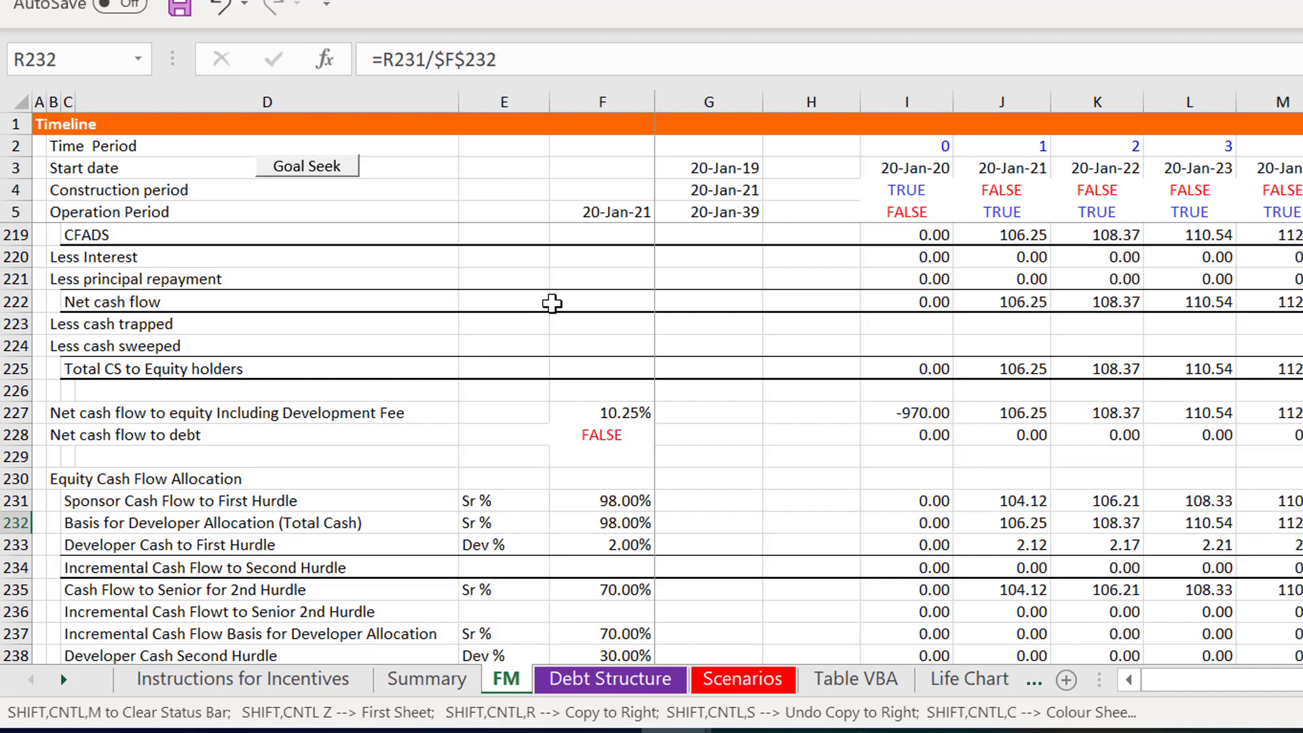
key(Left)
key(Left)
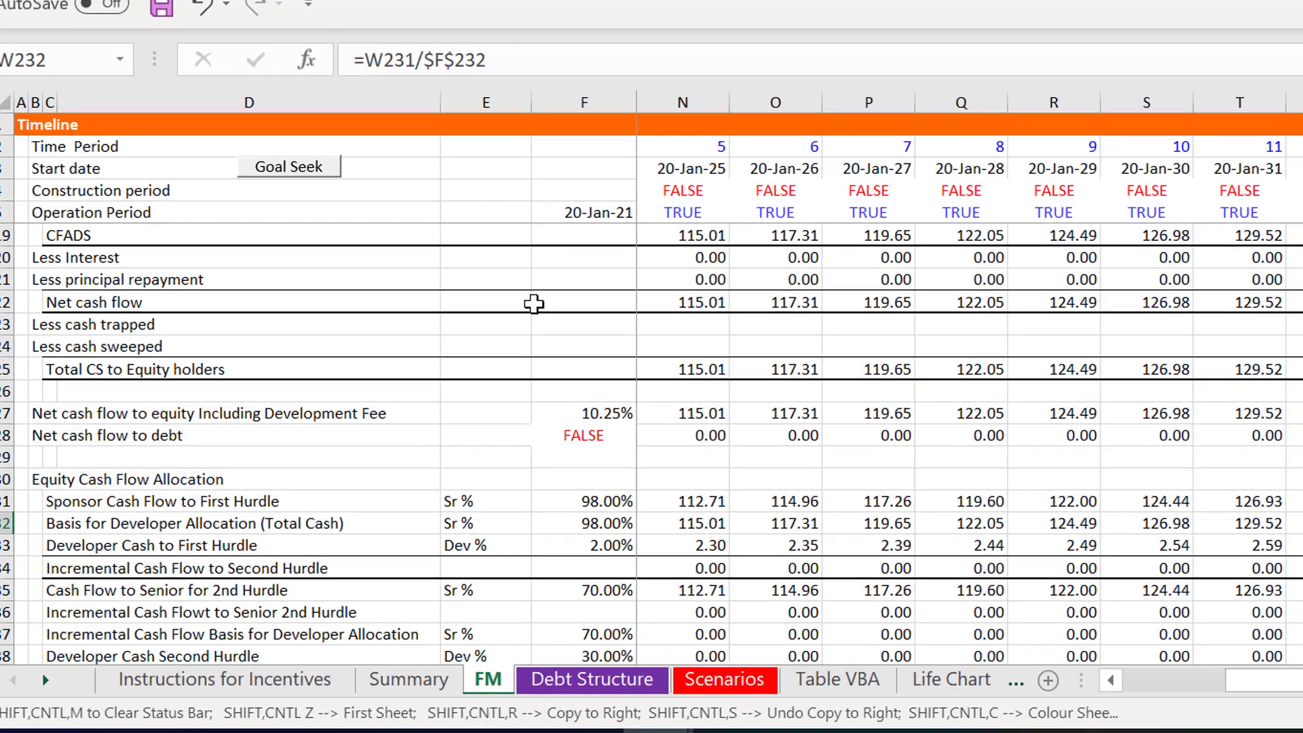
key(Up)
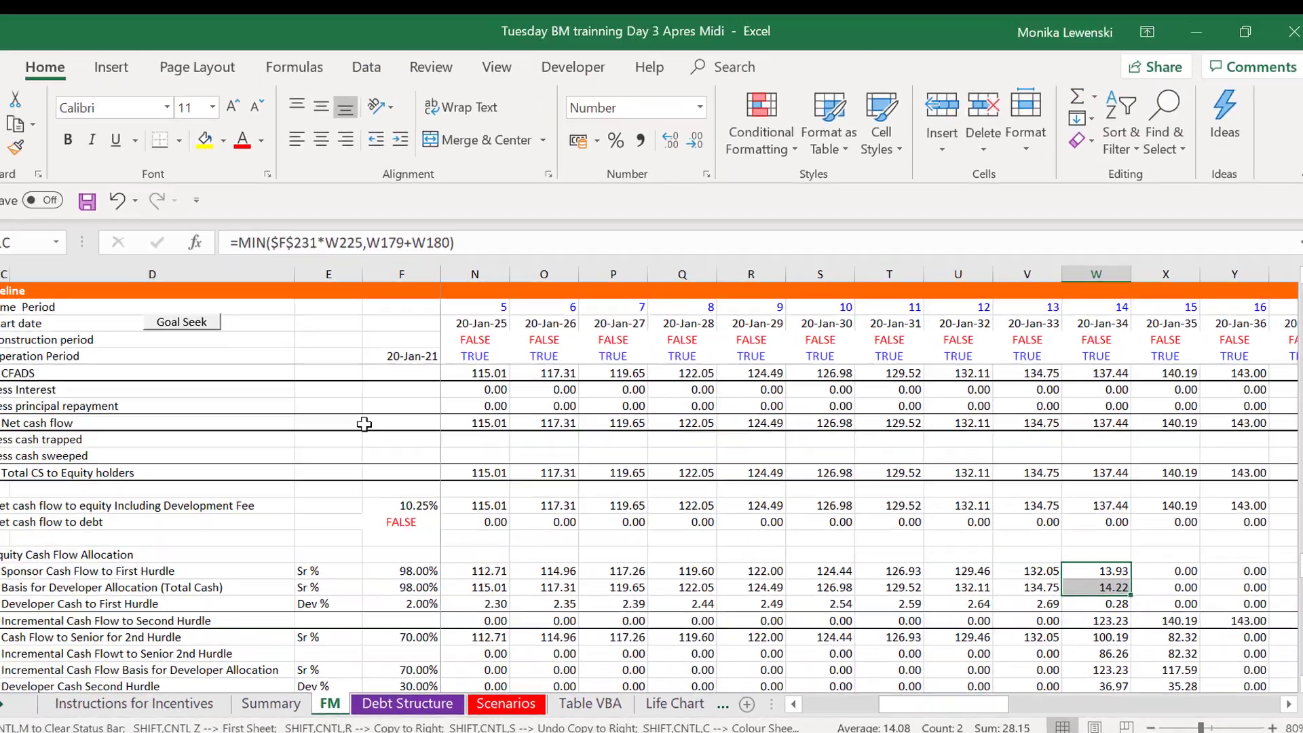
key(shift+Down)
key(shift+Down)
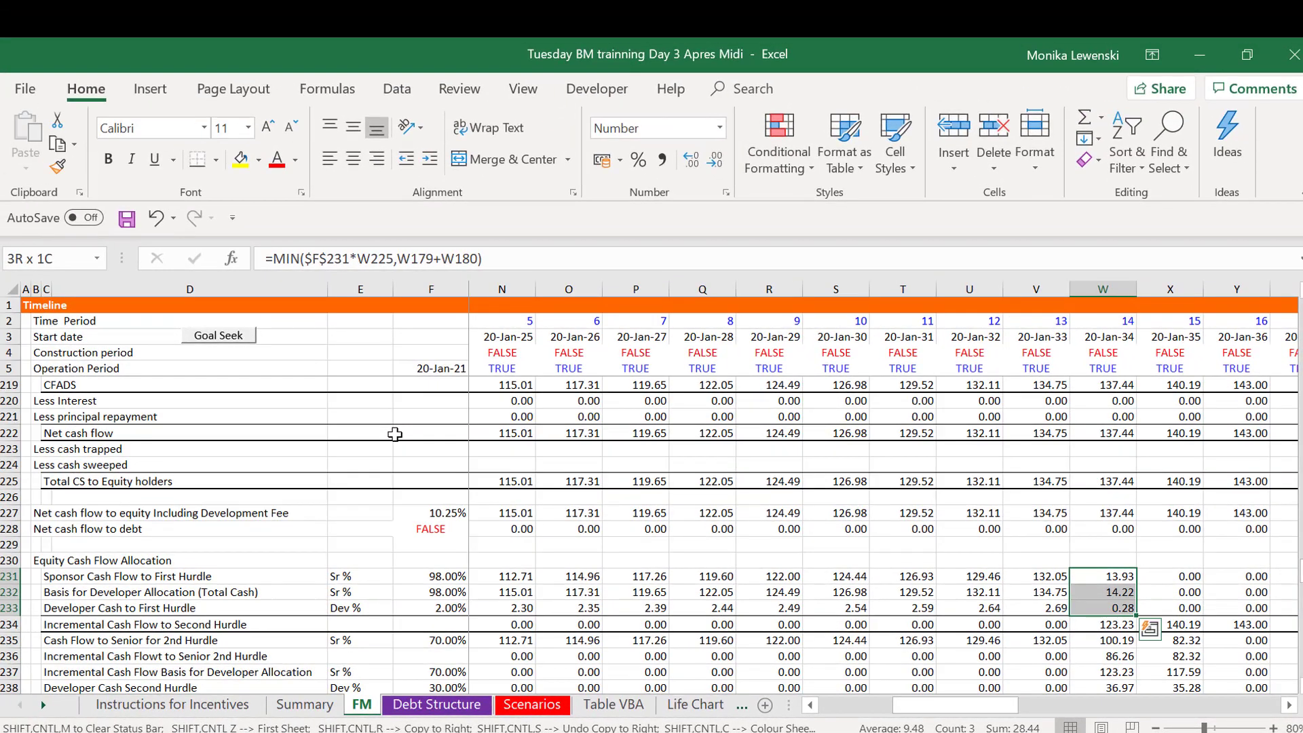
key(shift+Down)
key(shift+Up)
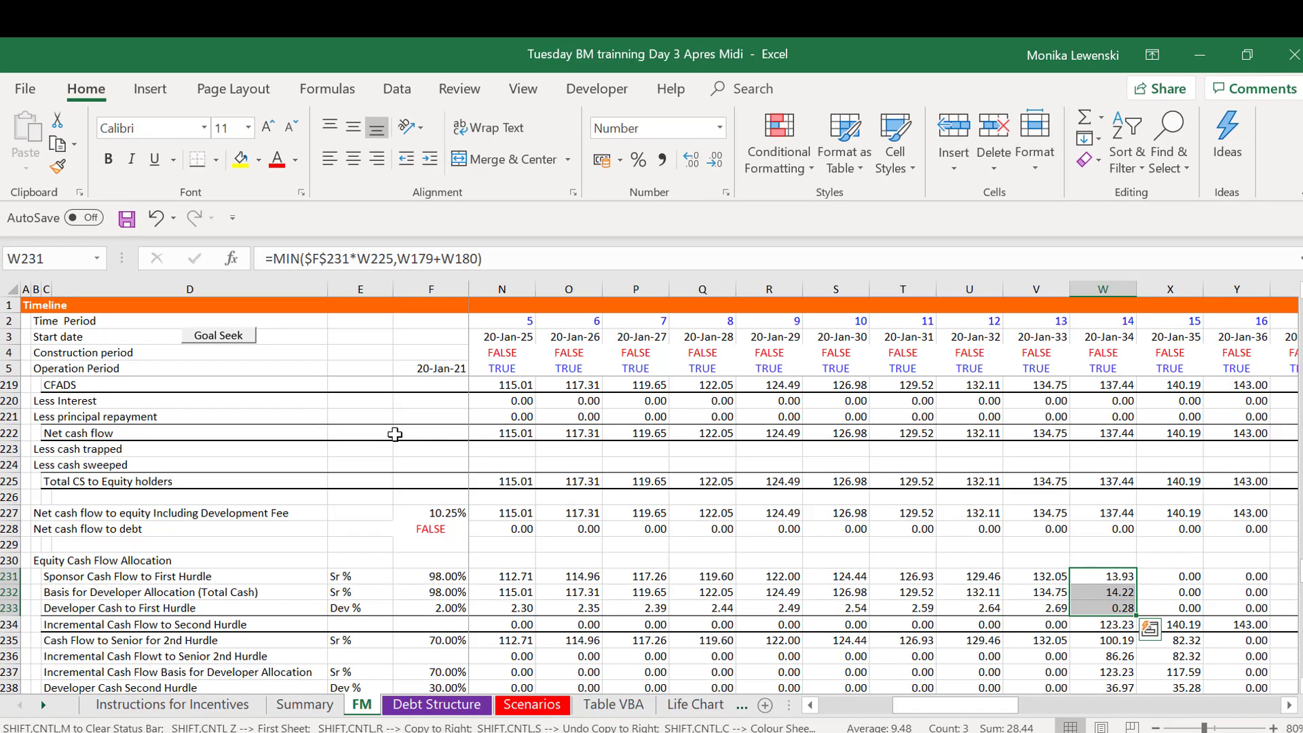
Examine the Developer Cash to First Hurdle formula for period 14 in W233 on the FM sheet
key(Down)
key(Down)
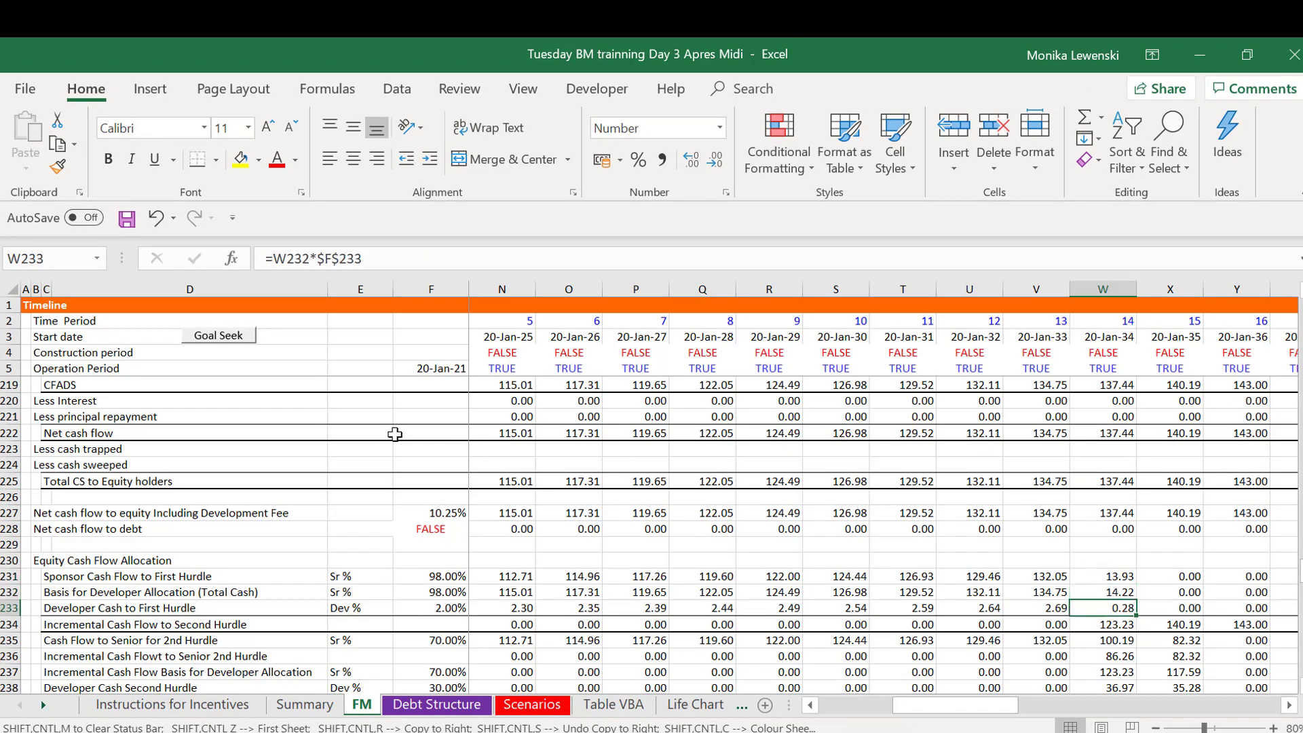
key(F2)
key(shift+Return)
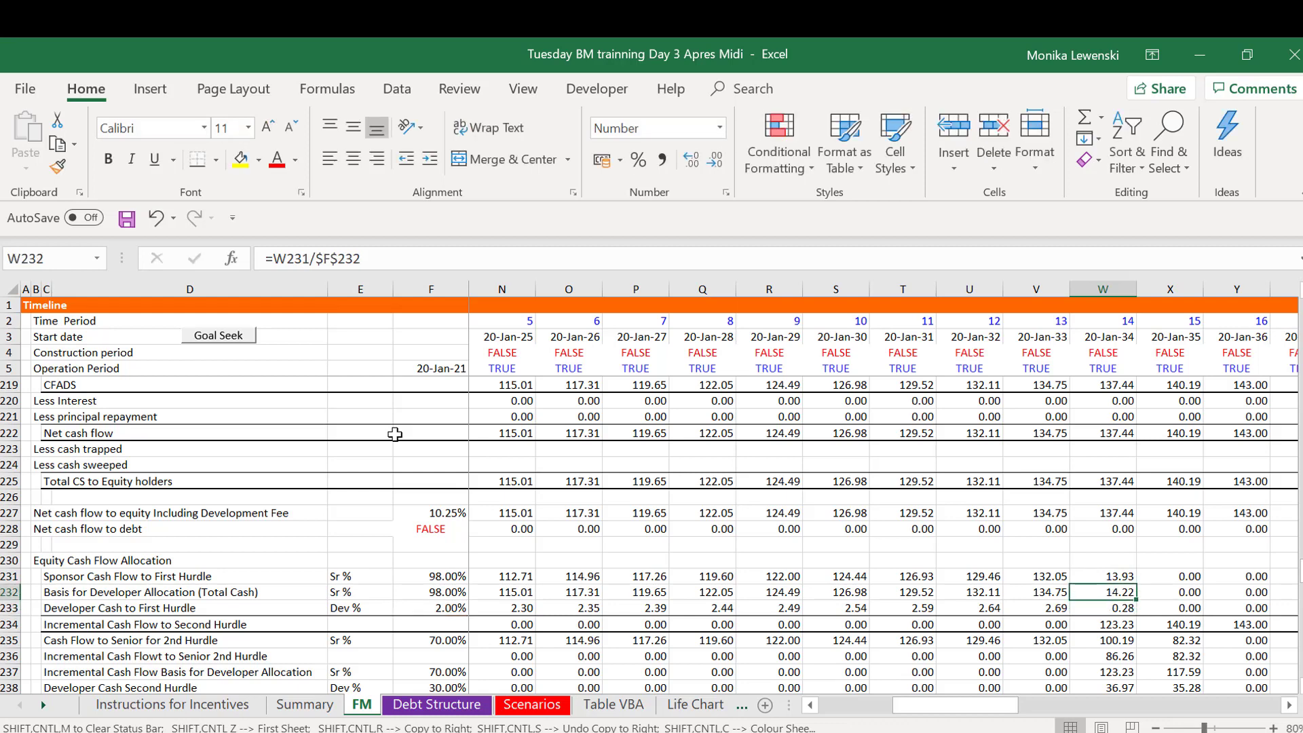
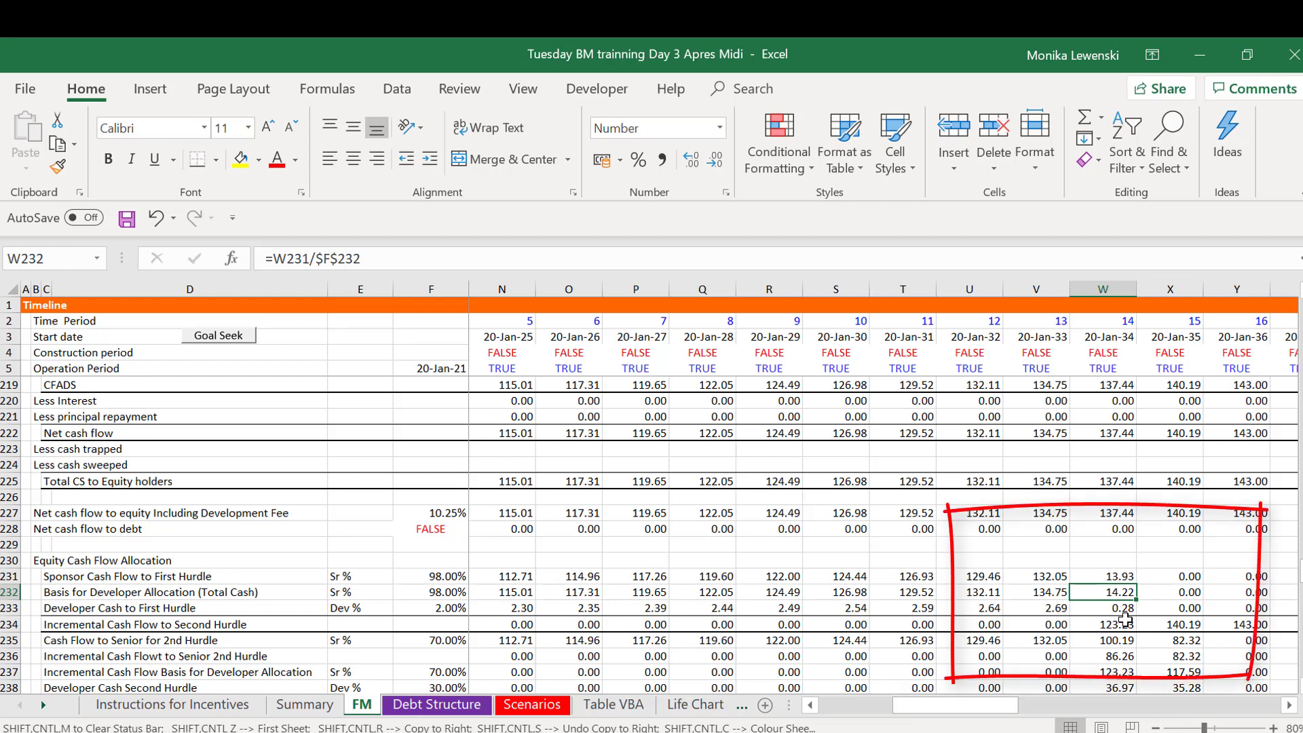
Examine how the Basis for Developer Allocation formula in I232 divides the sponsor cash flow by the senior percentage
key(Left)
key(Left)
key(Left)
key(Left)
key(Left)
key(Left)
key(Left)
key(Left)
key(Left)
key(Left)
key(Left)
key(Left)
key(Left)
key(Left)
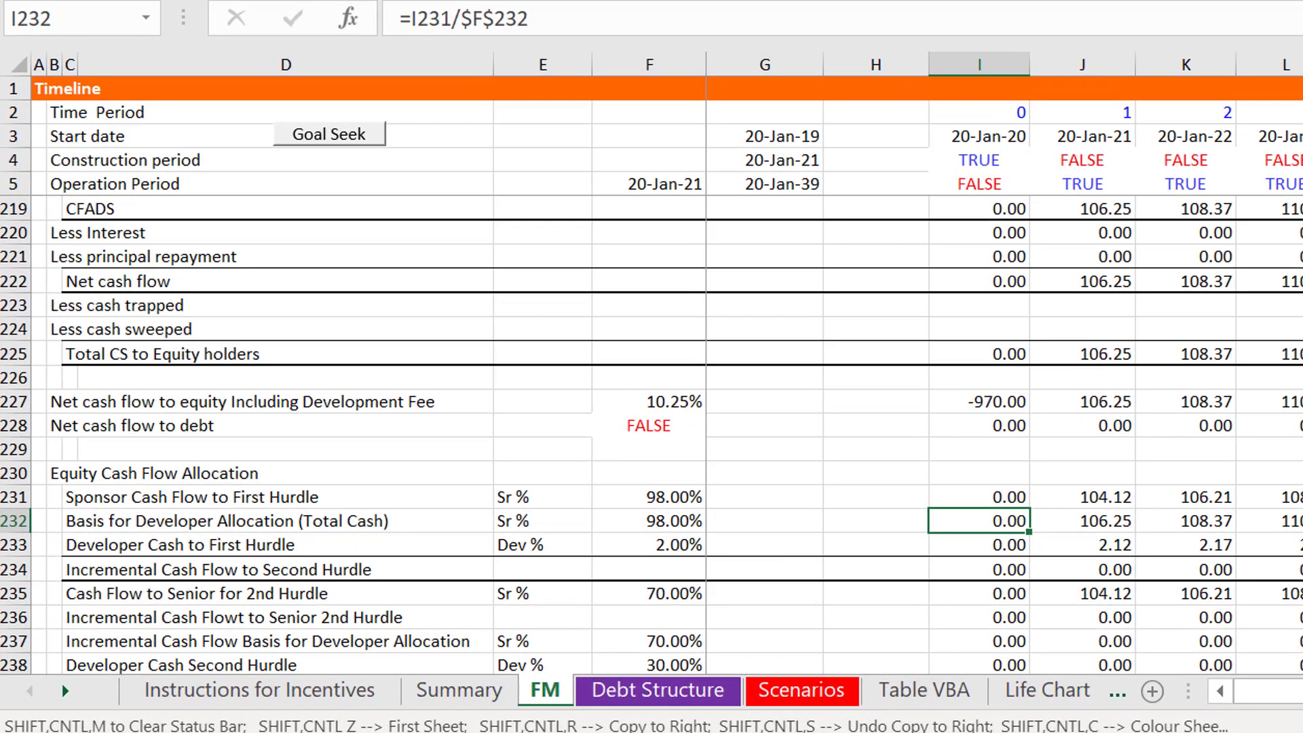
key(F2)
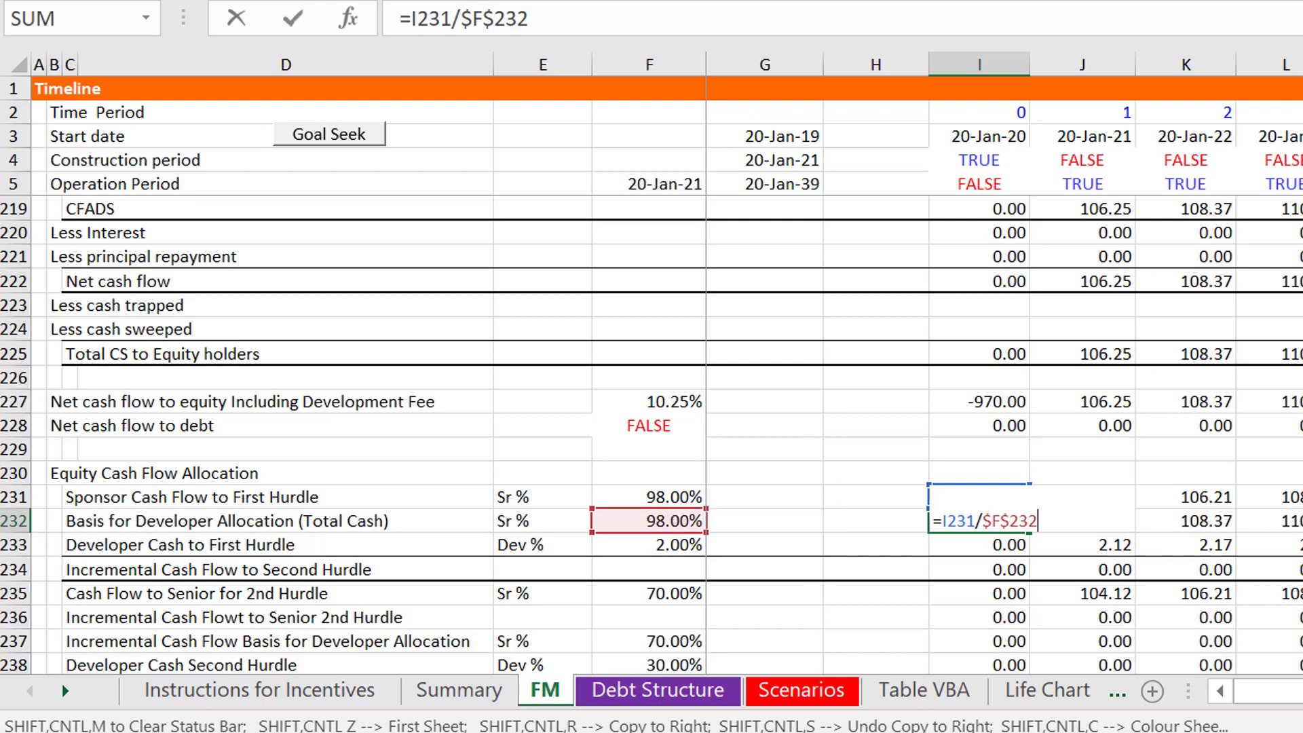
key(Return)
key(Up)
key(ctrl+shift+r)
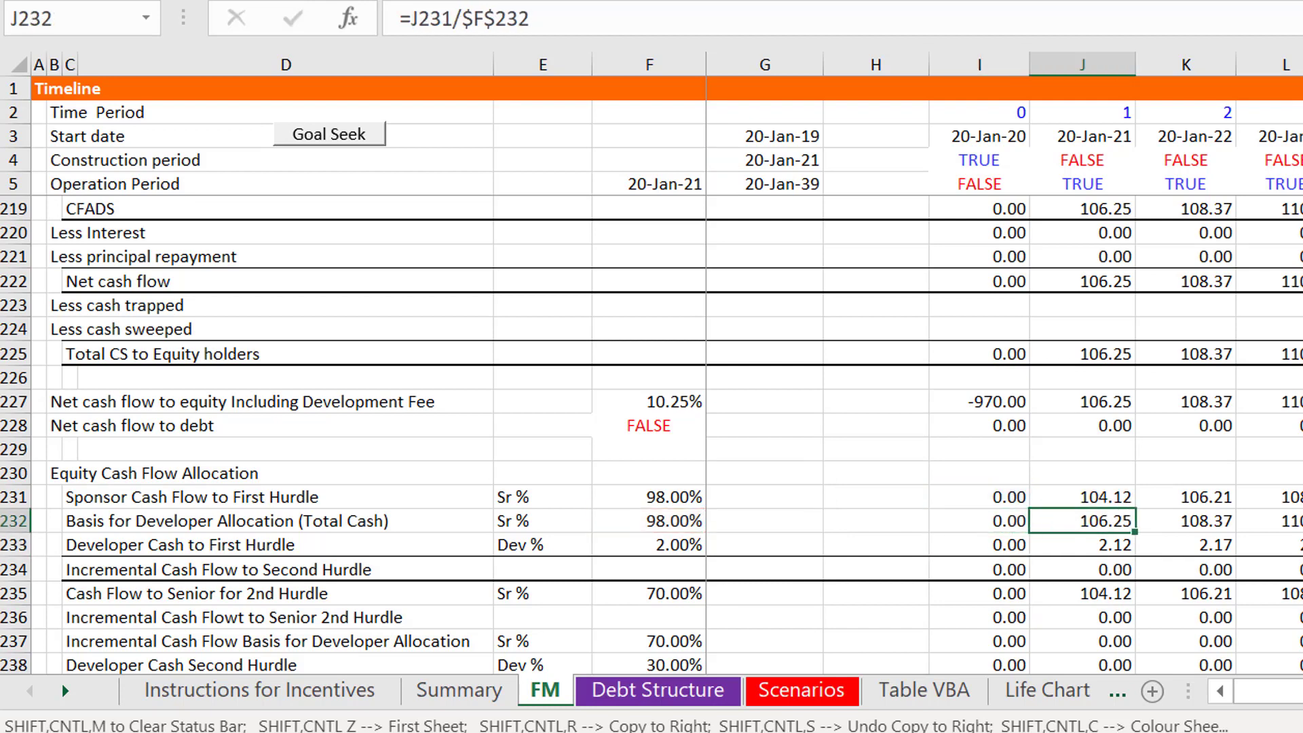
Examine the references of the Basis for Developer Allocation formula for period 14 in W232
key(Right)
key(Right)
key(Right)
key(Right)
key(Right)
key(Right)
key(Right)
key(Right)
key(Right)
key(Right)
key(Right)
key(Right)
key(Right)
key(Right)
key(Right)
key(Left)
key(Left)
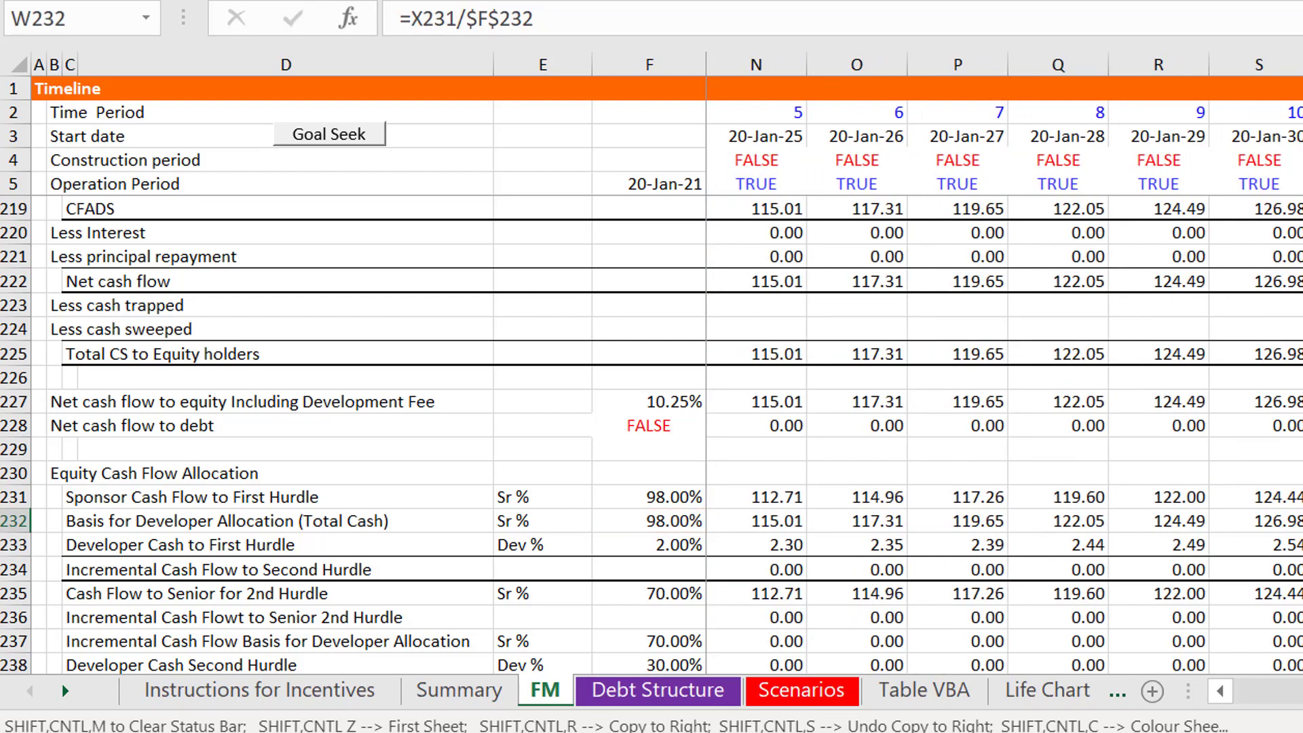
key(F2)
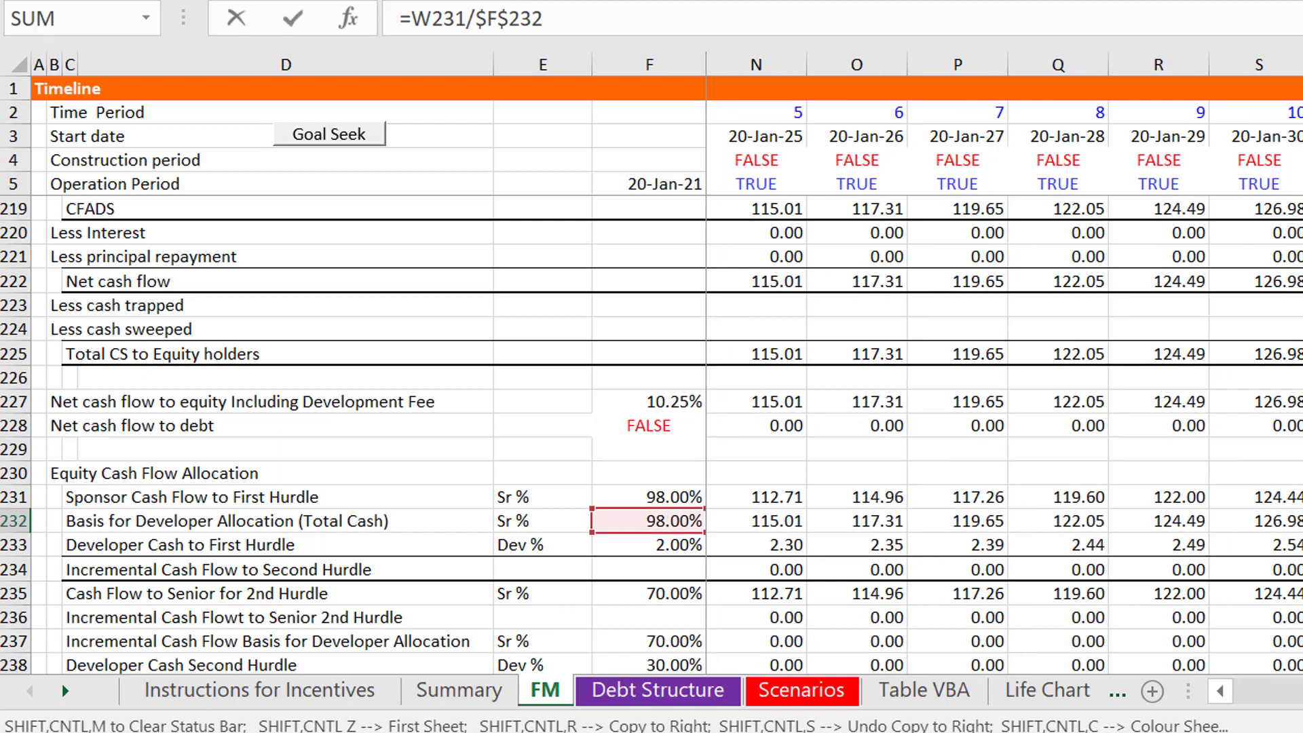
key(Return)
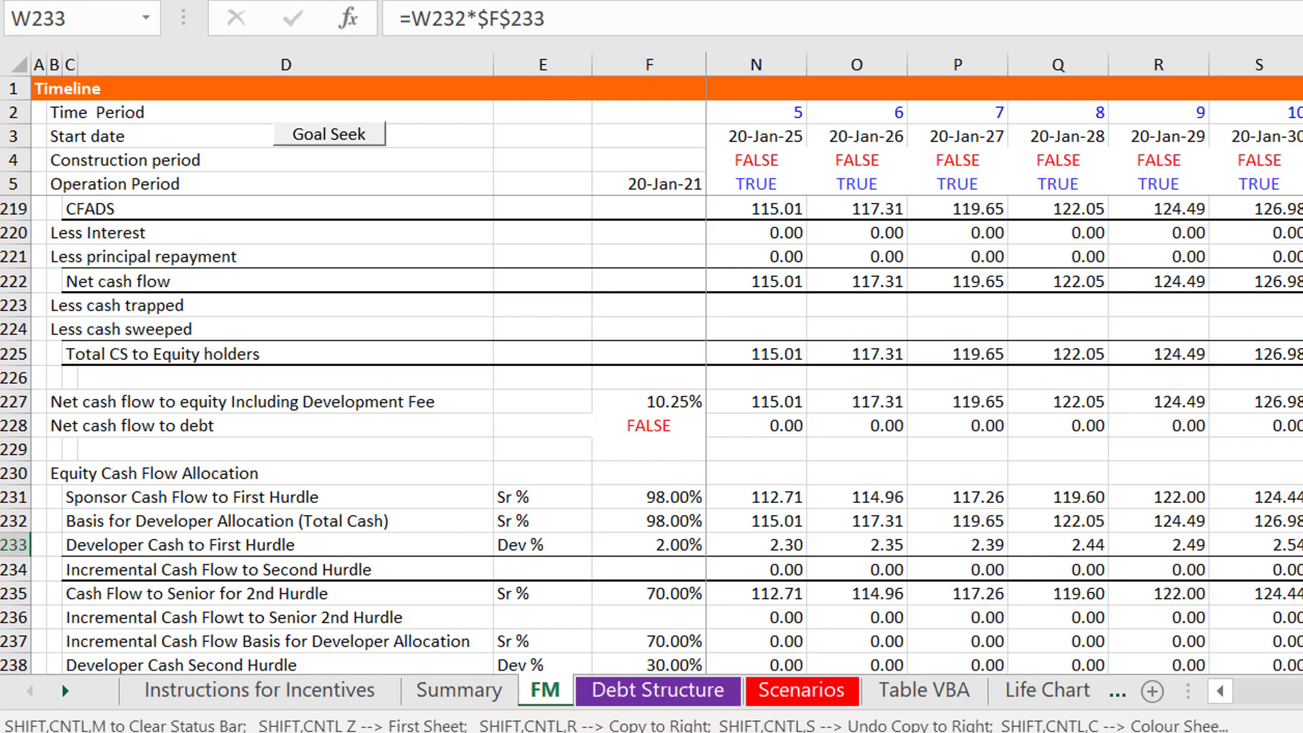
Examine the Developer Cash to First Hurdle formula for period 1 in J233
key(Left)
key(Left)
key(Left)
key(Left)
key(Left)
key(Left)
key(Left)
key(Left)
key(Left)
key(Left)
key(Left)
key(Left)
key(Left)
key(Left)
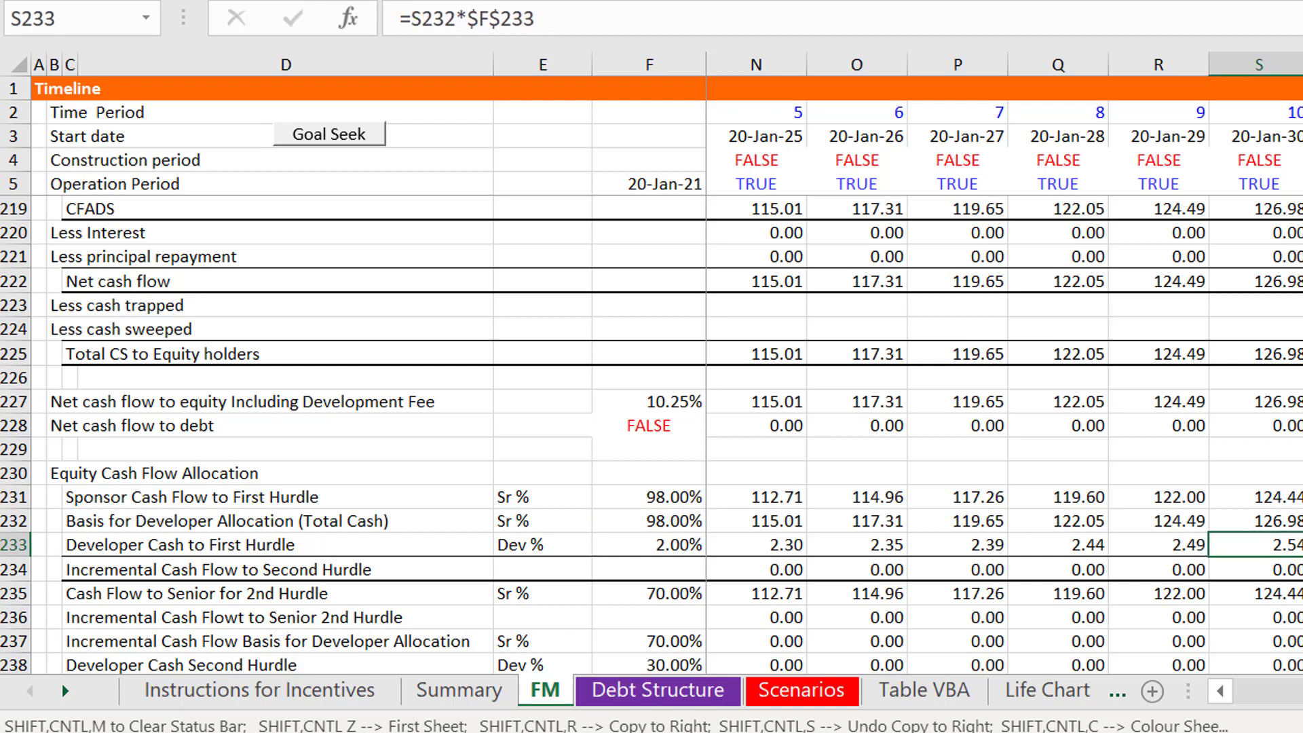
key(Left)
key(Right)
key(Right)
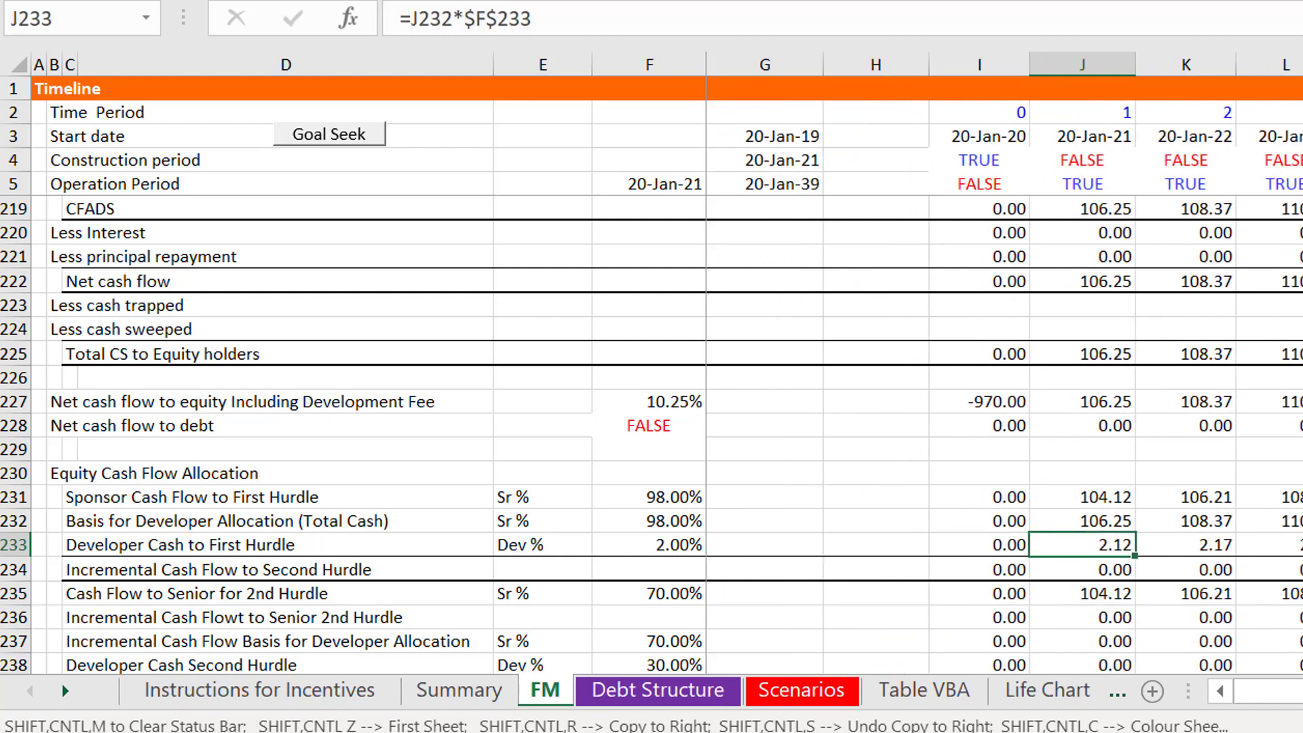
key(F2)
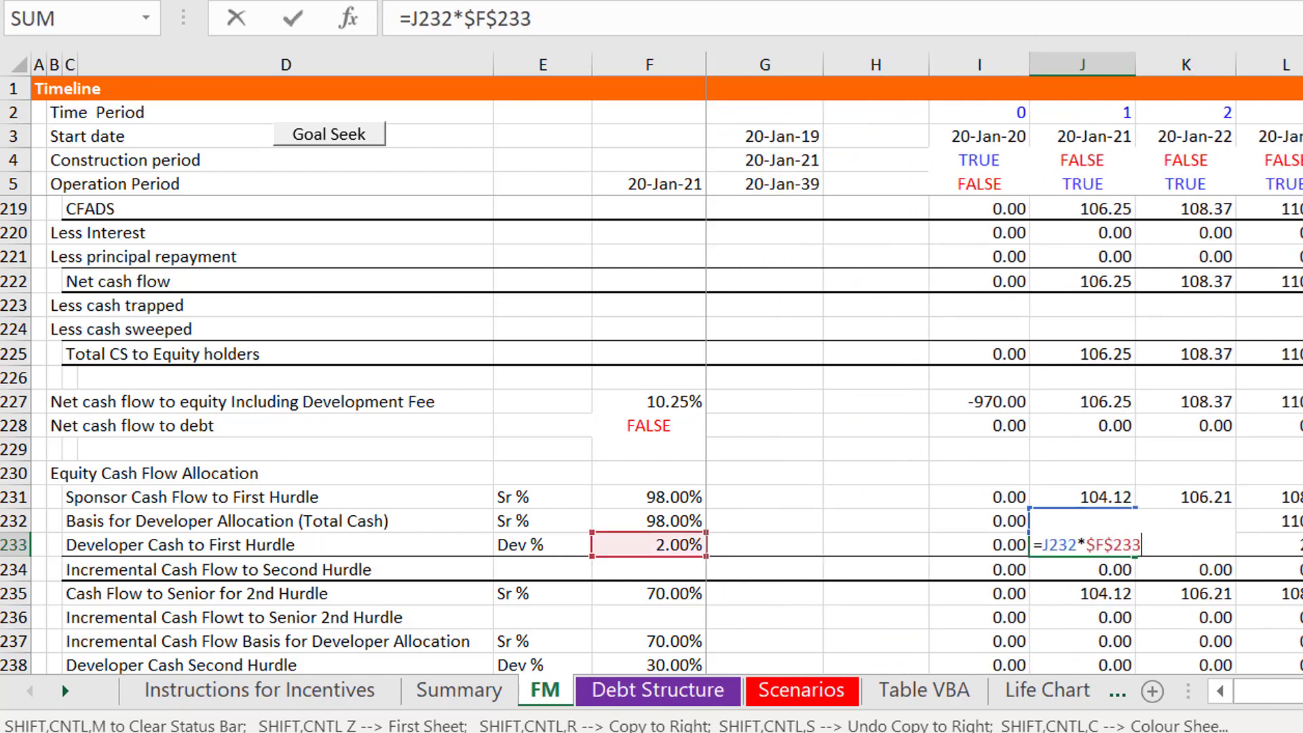
key(Escape)
key(Up)
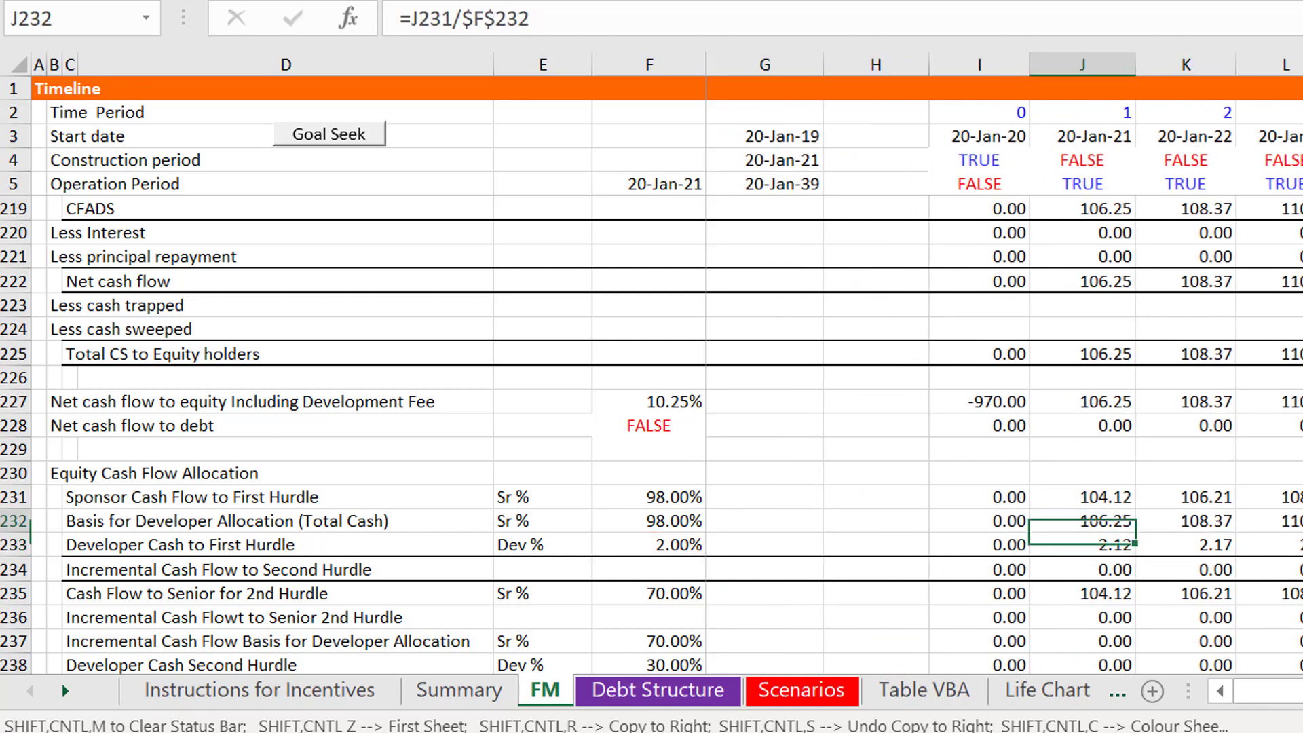
Review principle 2 on the developer cash flow basis in C6 of the Instructions for Incentives sheet, and return to the FM sheet
key(ctrl+Page_Up)
key(ctrl+Page_Up)
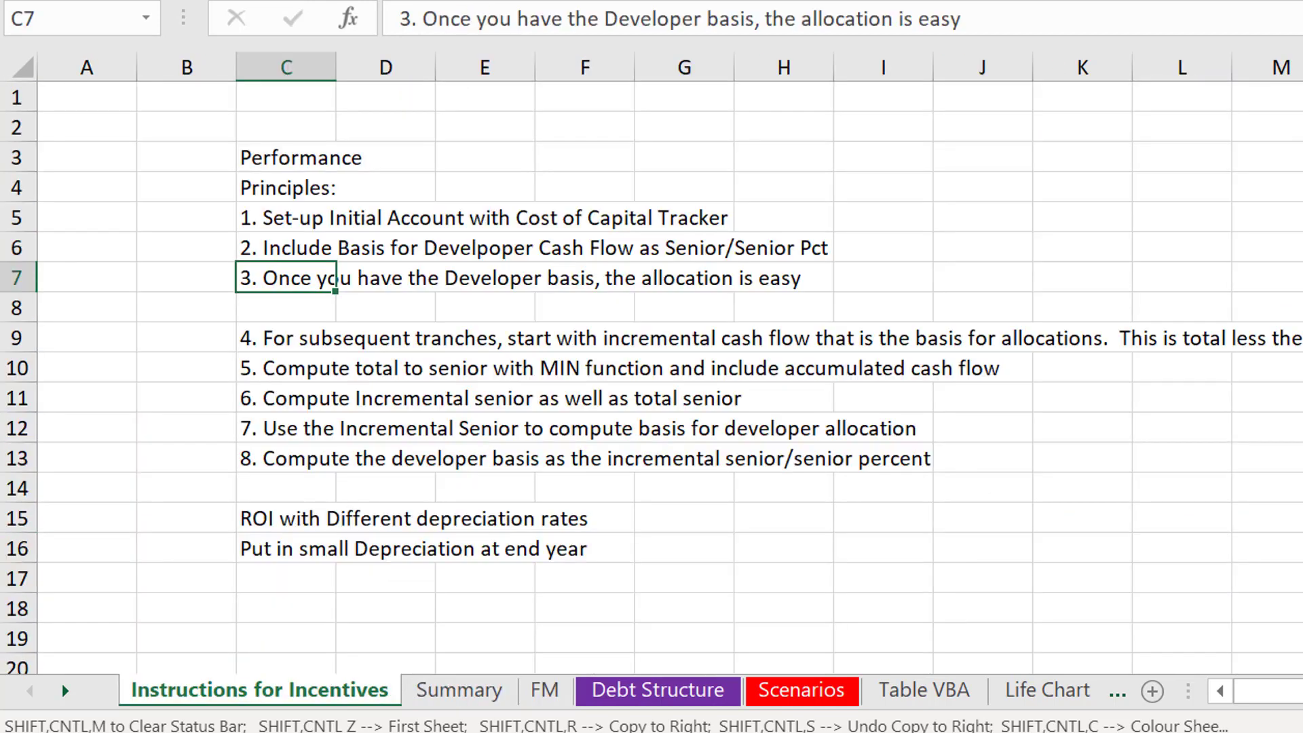
key(Up)
key(F2)
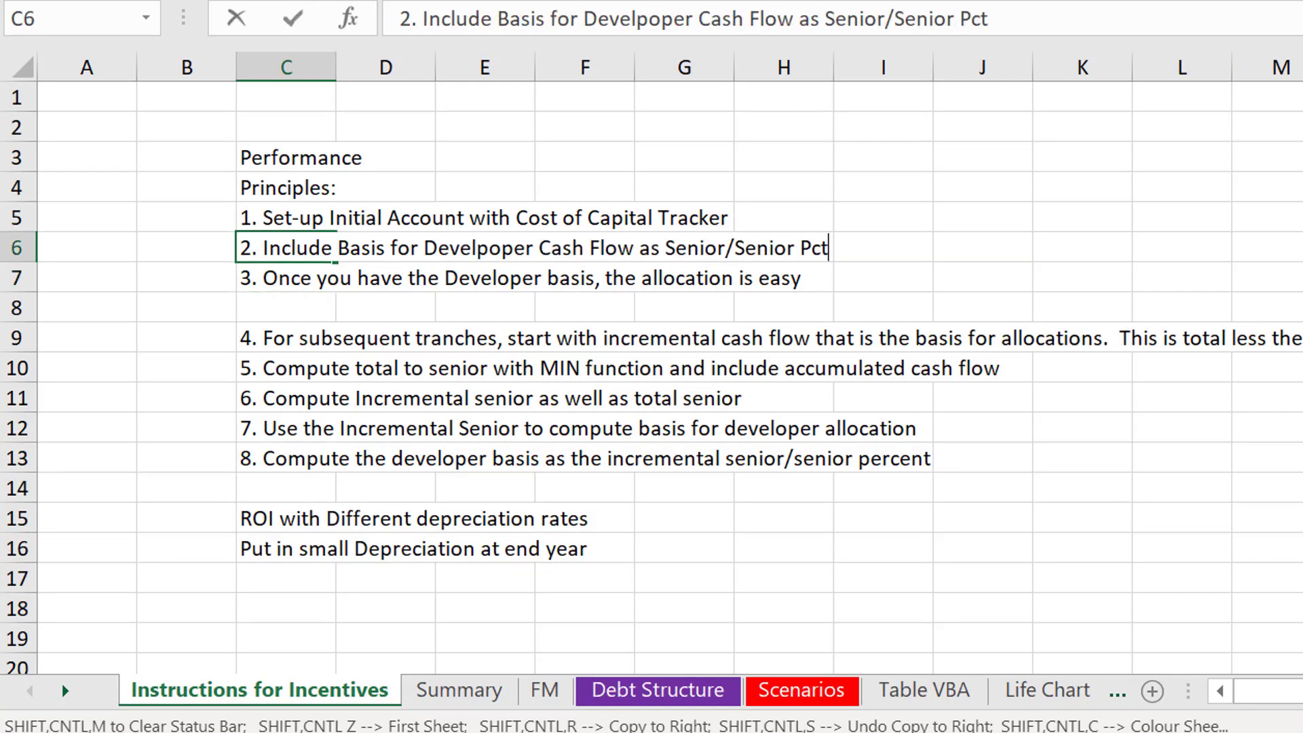
key(Escape)
key(ctrl+Page_Down)
key(ctrl+Page_Down)
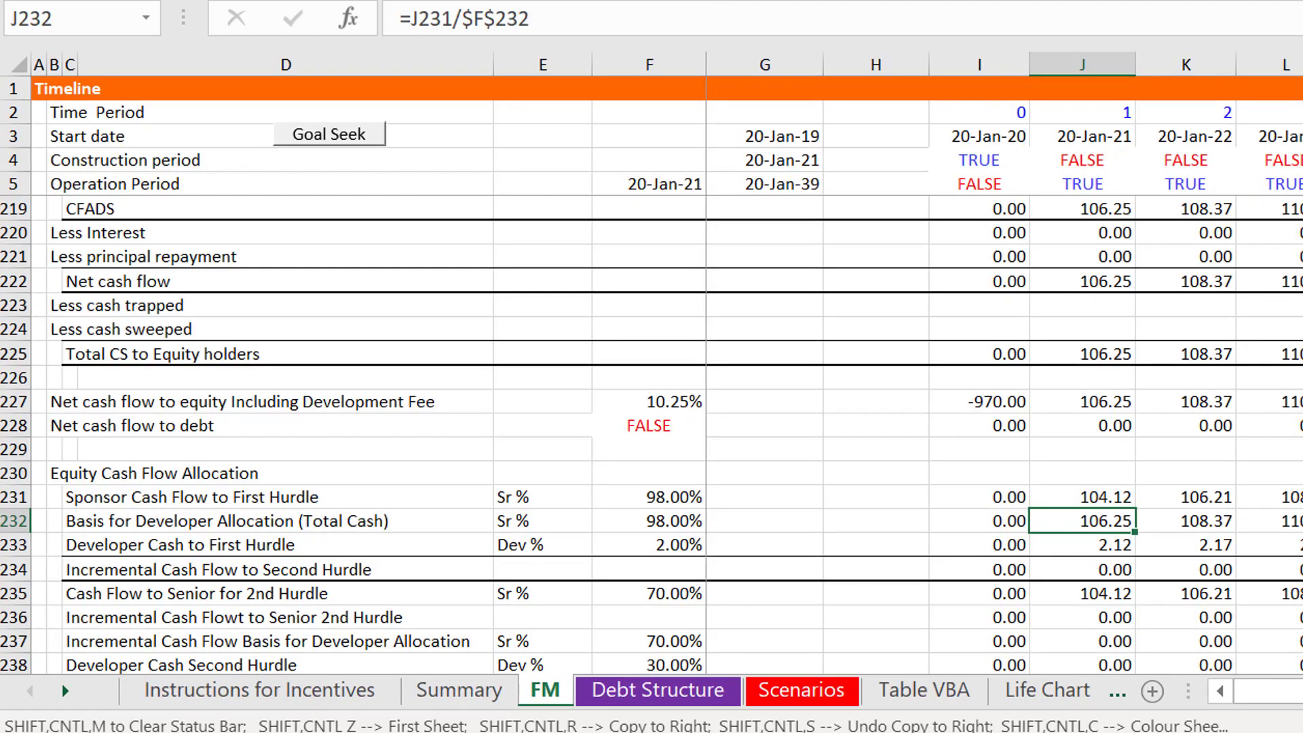
Inspect the Developer Cash to First Hurdle formula in J233 and follow it across the row to S233
key(Left)
key(Down)
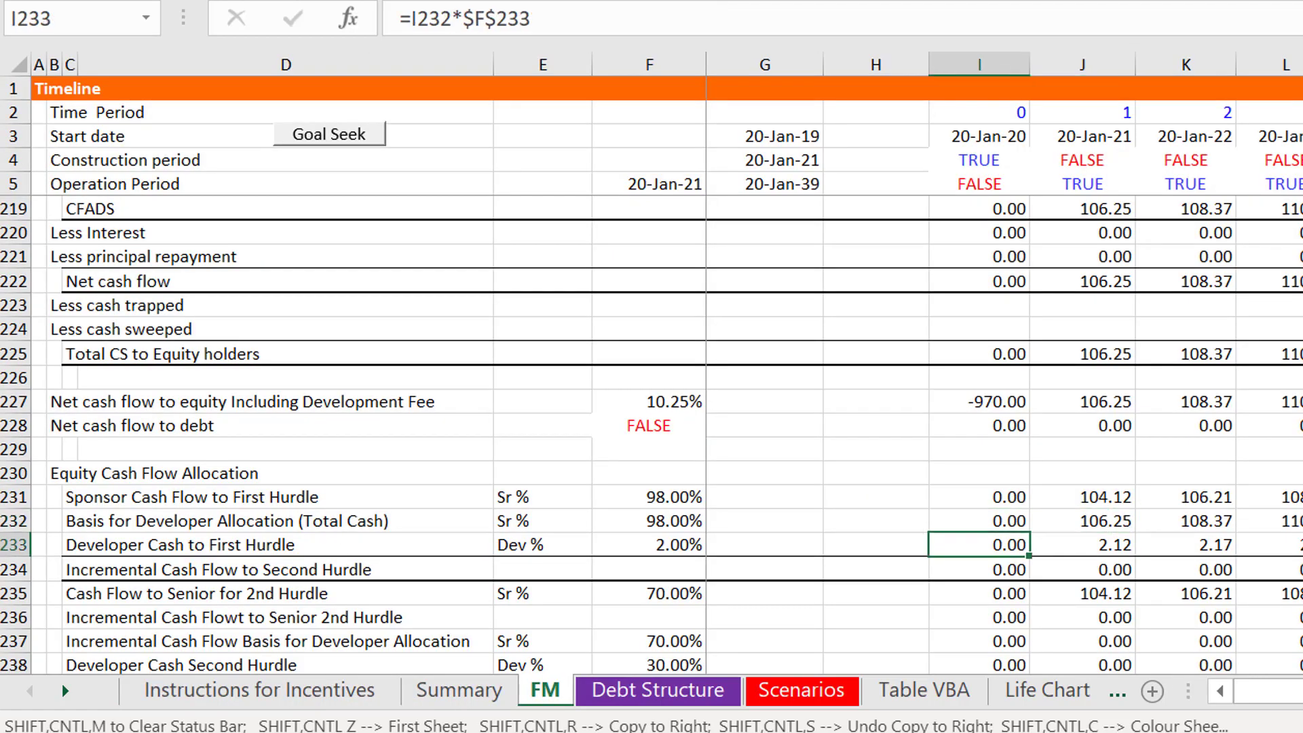
key(Left)
key(Right)
key(Right)
key(F2)
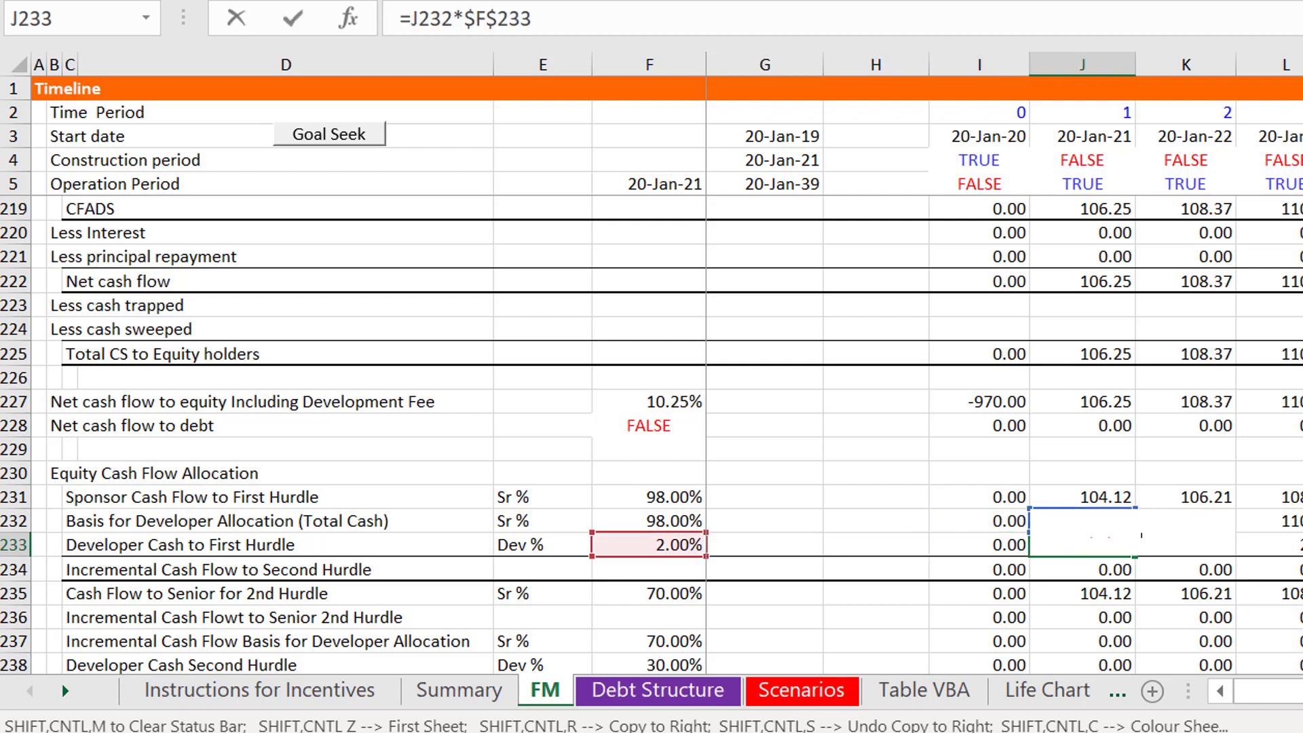
key(ctrl+Return)
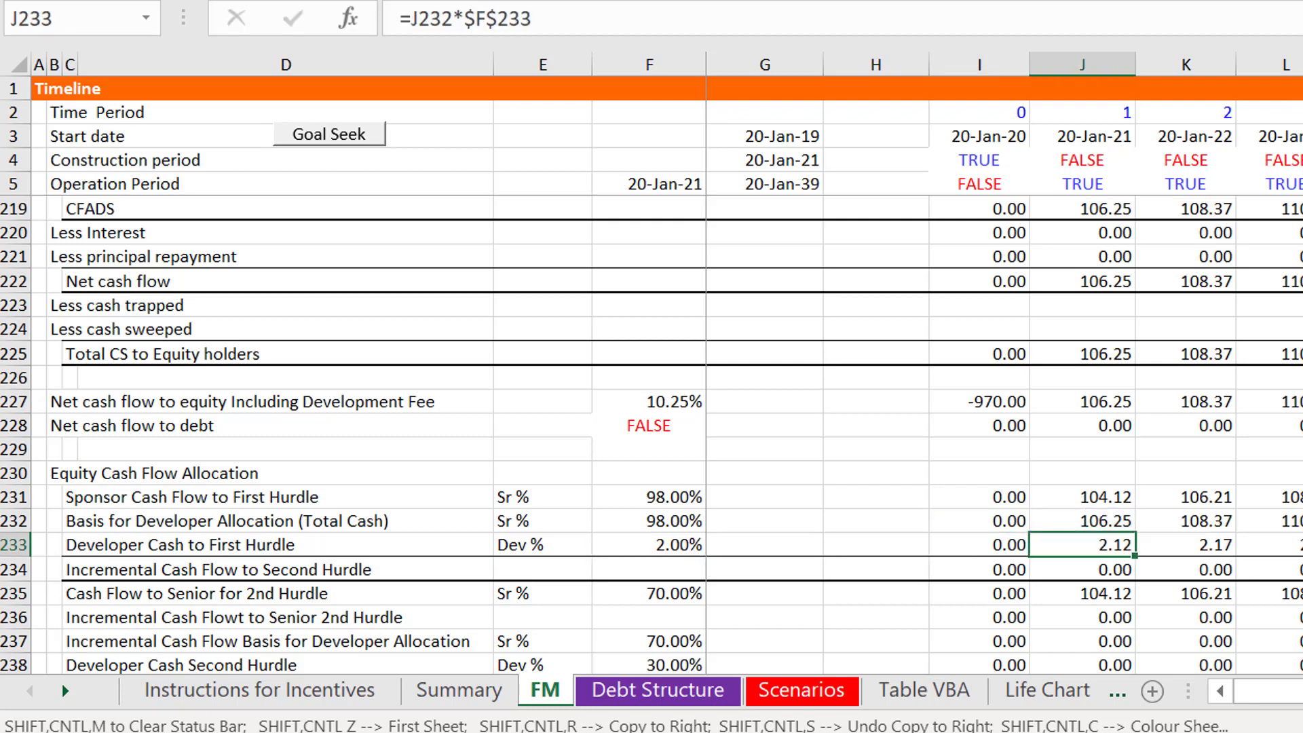
key(ctrl+shift+r)
key(ctrl+shift+r)
key(ctrl+shift+r)
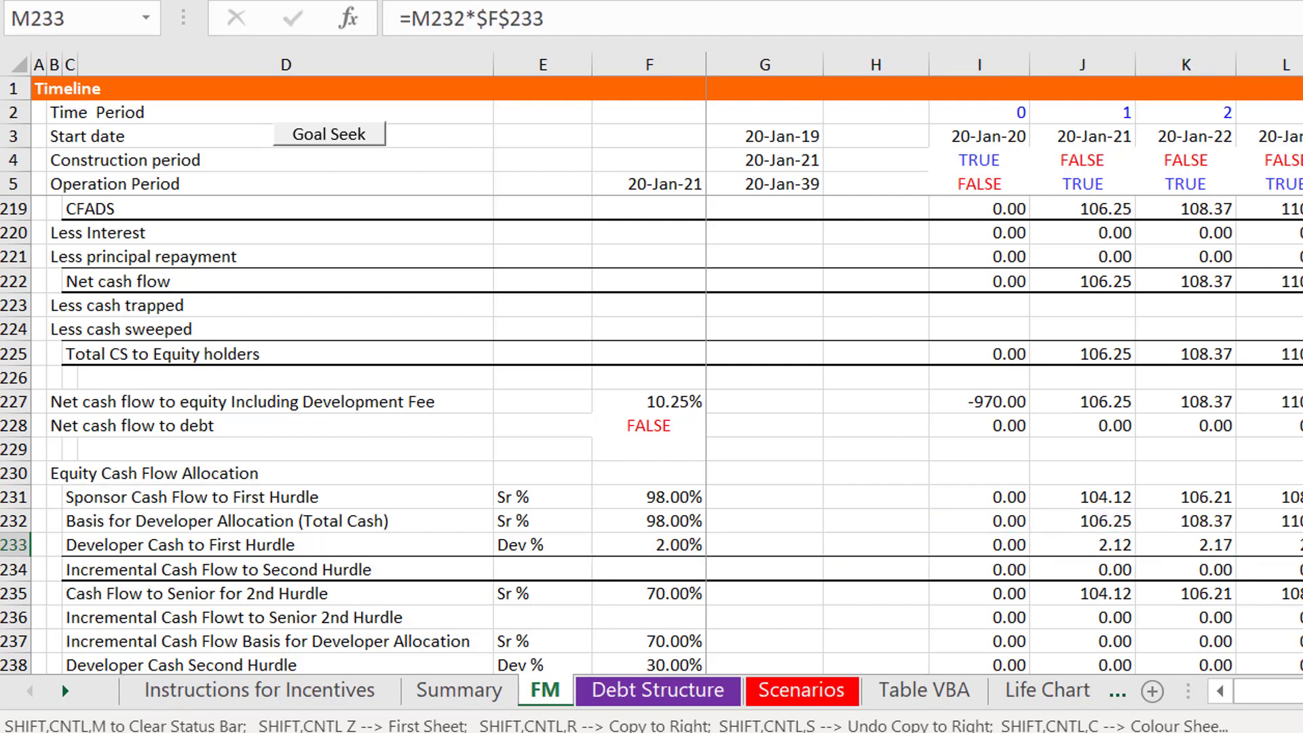
key(ctrl+shift+r)
key(ctrl+shift+r)
key(ctrl+shift+r)
key(ctrl+shift+r)
key(ctrl+shift+r)
key(ctrl+shift+r)
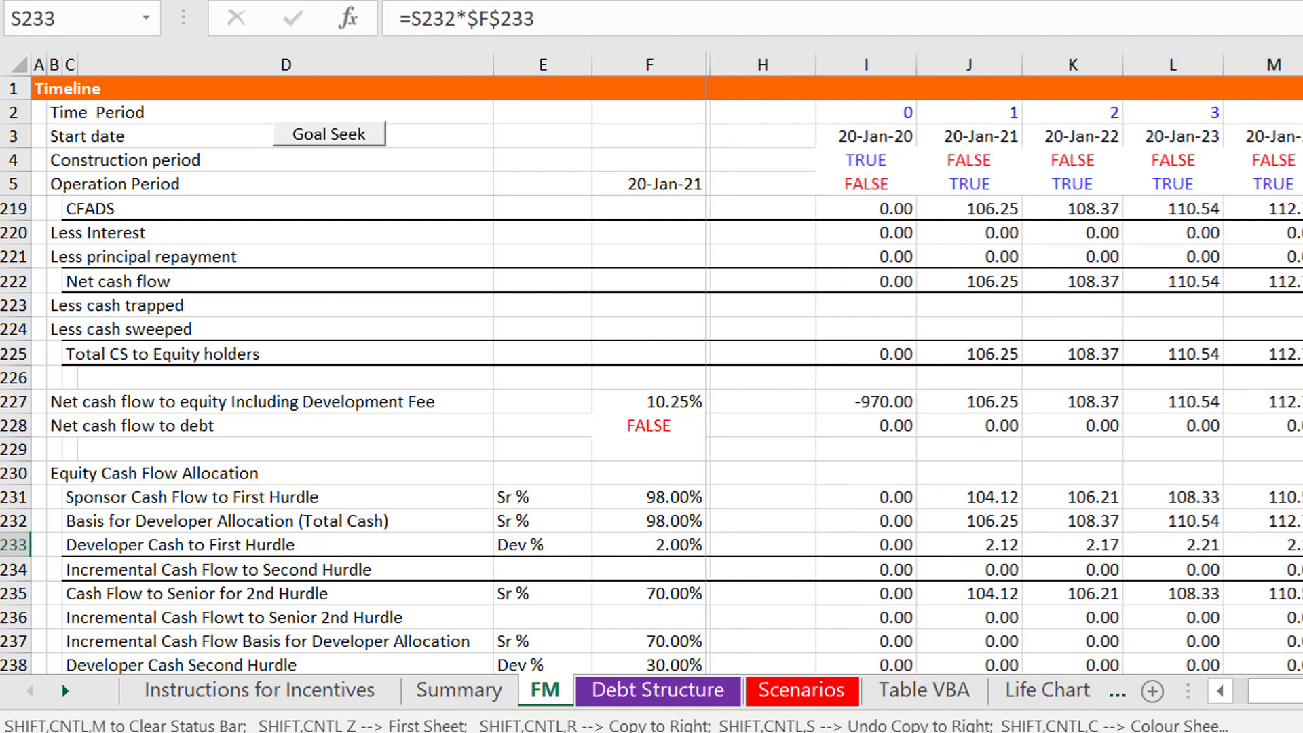
Return to period 1 and examine the Sponsor Cash Flow to First Hurdle formula in J231
key(Left)
key(Left)
key(Left)
key(Left)
key(Left)
key(Left)
key(Left)
key(Left)
key(Left)
key(Left)
key(Left)
key(Left)
key(Left)
key(Left)
key(Left)
key(Left)
key(Left)
key(Left)
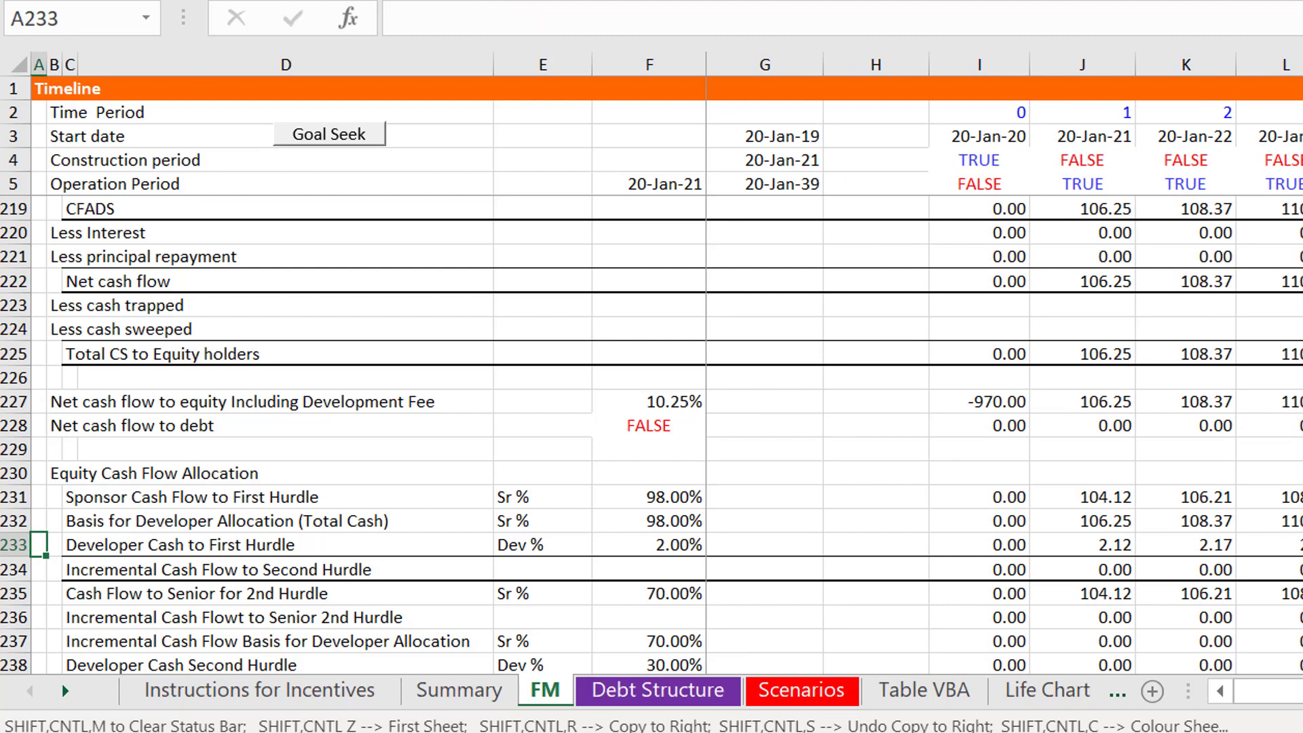
key(Right)
key(Right)
key(Right)
key(Right)
key(Right)
key(Right)
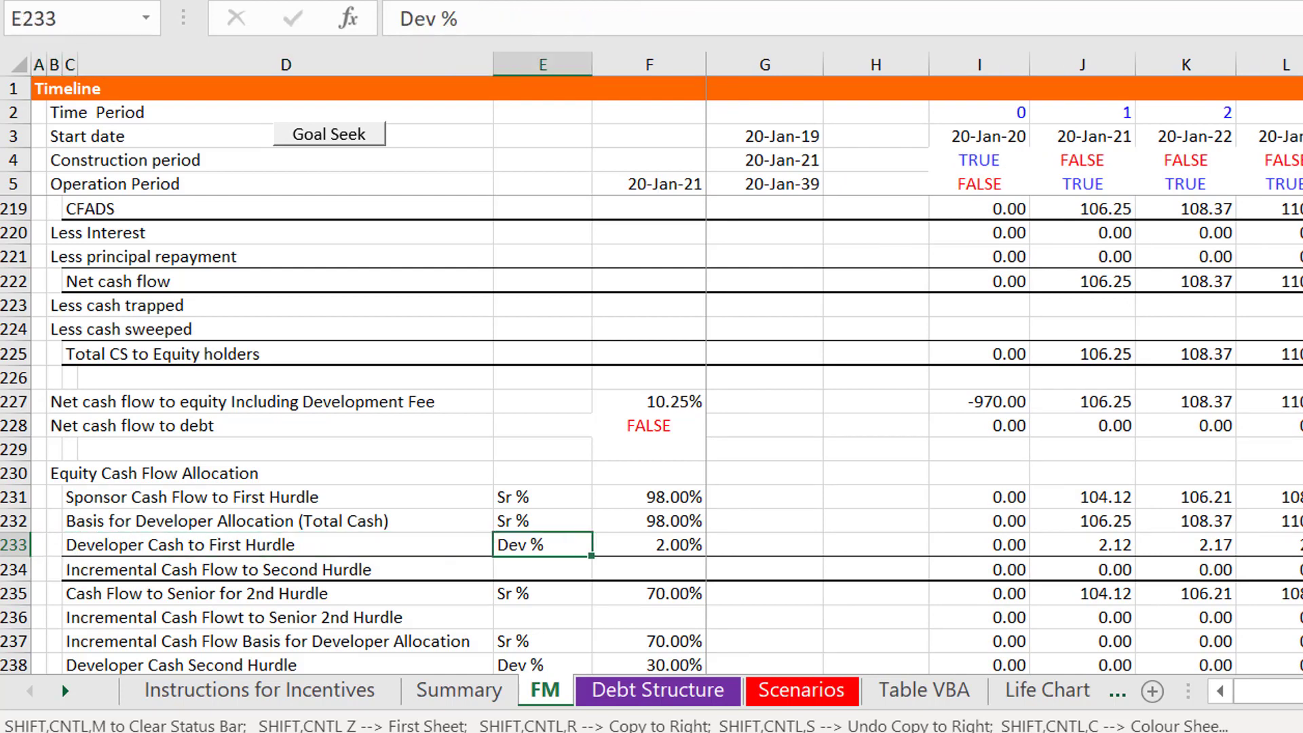
key(Right)
key(Right)
key(Right)
key(Up)
key(Up)
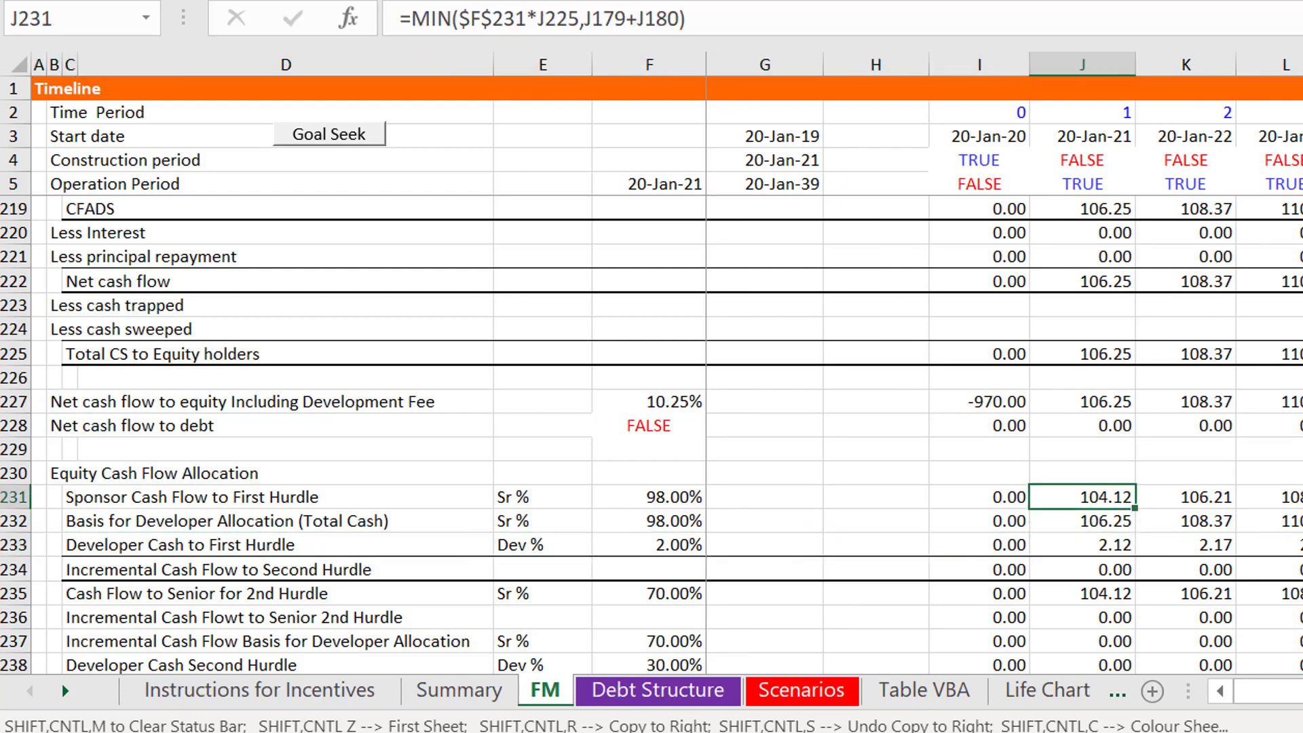
Examine the Total Cash to Developer and Total Cash to Sponsor formulas for period 1 in J250 and J249
key(Page_Down)
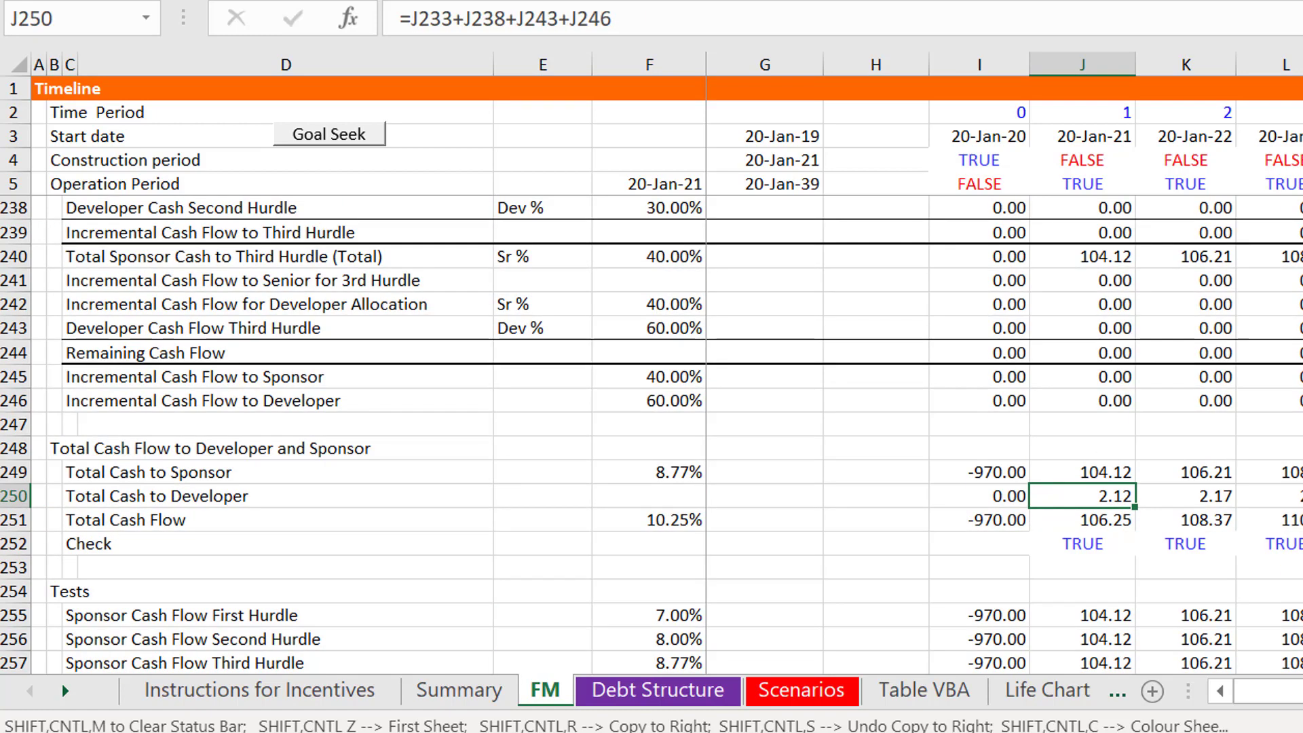
key(Up)
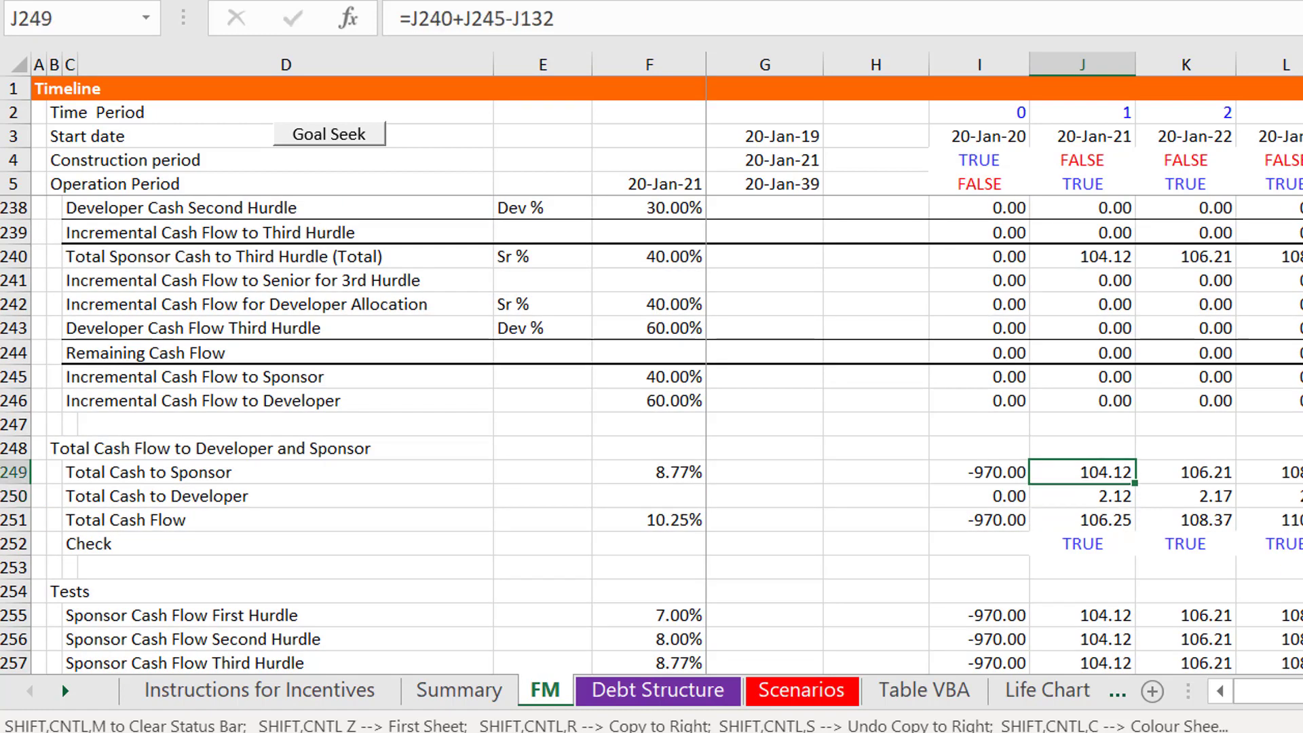
Inspect the formulas for total cash to sponsor and developer, and the IRR test for the sponsor's first hurdle
key(Left)
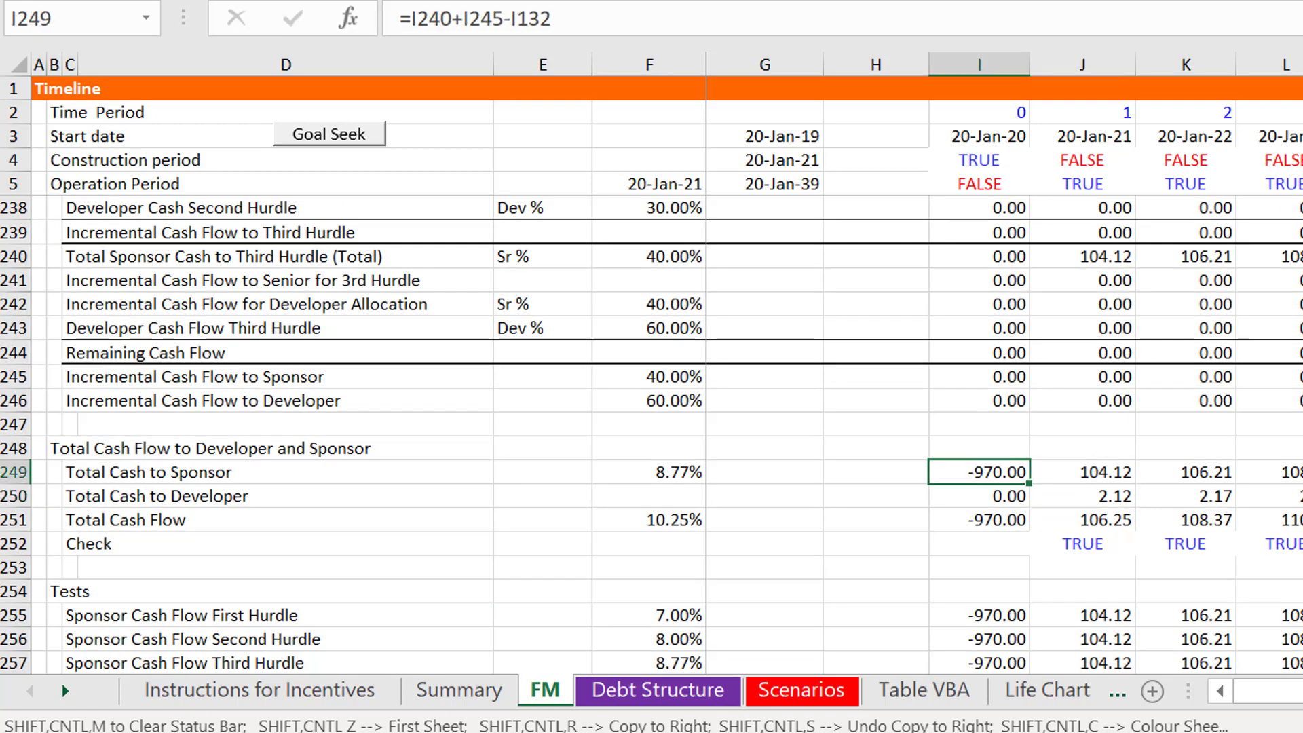
key(Down)
key(Down)
key(Down)
key(Down)
key(Down)
key(Down)
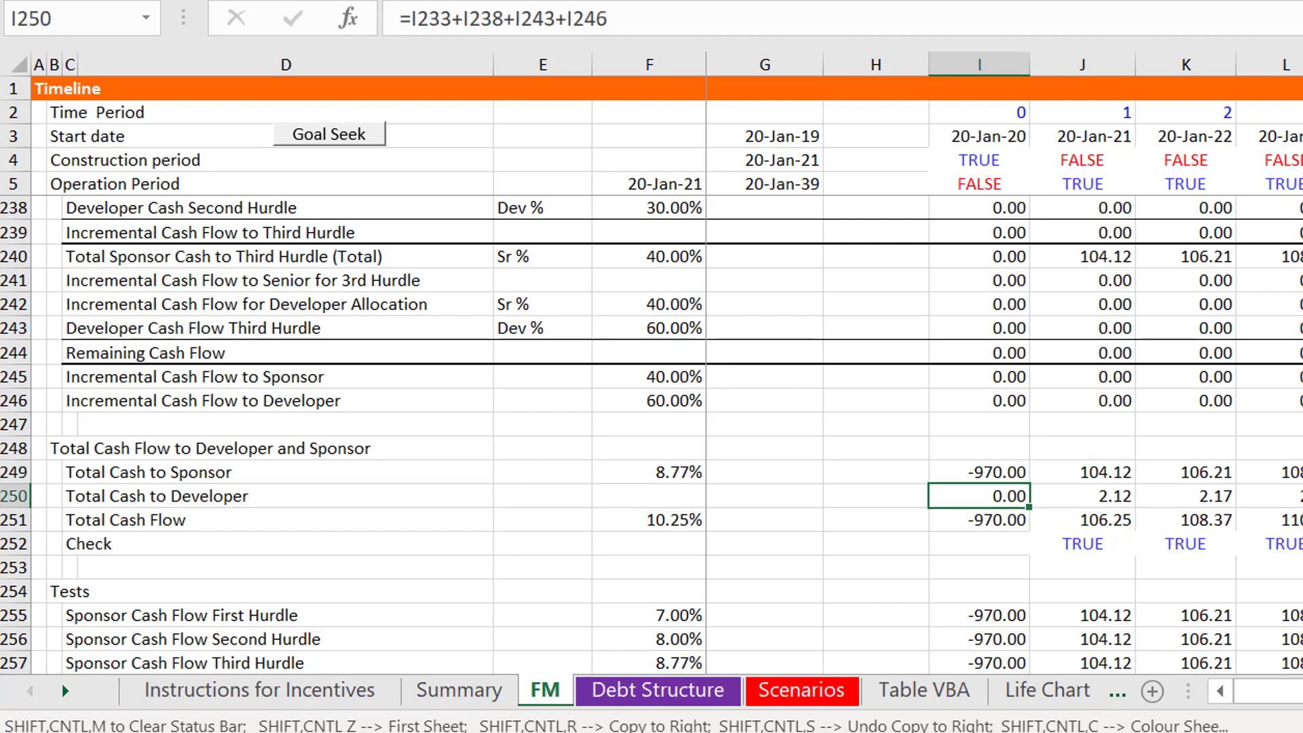
key(Left)
key(Left)
key(Left)
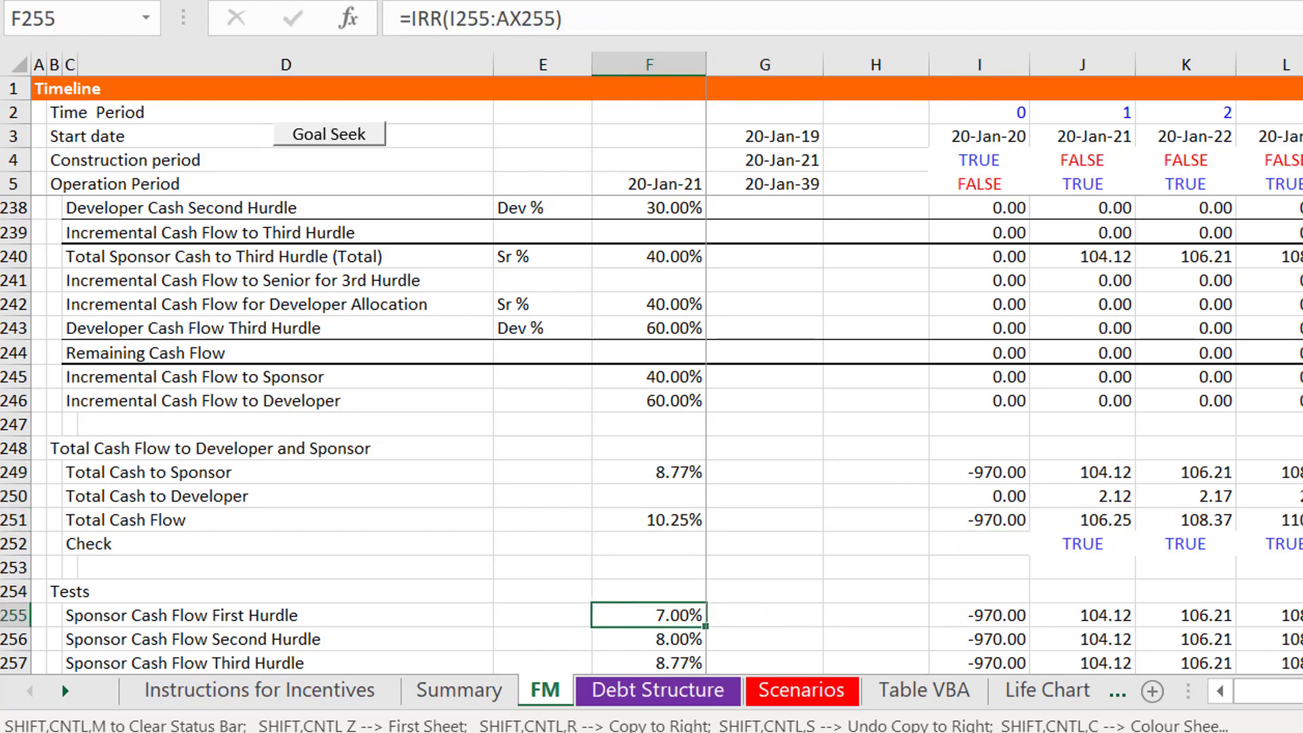
Examine the Sponsor Cash Flow First Hurdle row across the timeline out to the periods after operations end
key(Right)
key(Right)
key(Right)
key(Right)
key(Right)
key(Right)
key(Right)
key(Right)
key(Right)
key(Right)
key(Right)
key(Right)
key(Right)
key(Right)
key(Right)
key(Right)
key(Right)
key(Right)
key(Right)
key(Right)
key(Right)
key(Right)
key(Right)
key(Right)
key(Right)
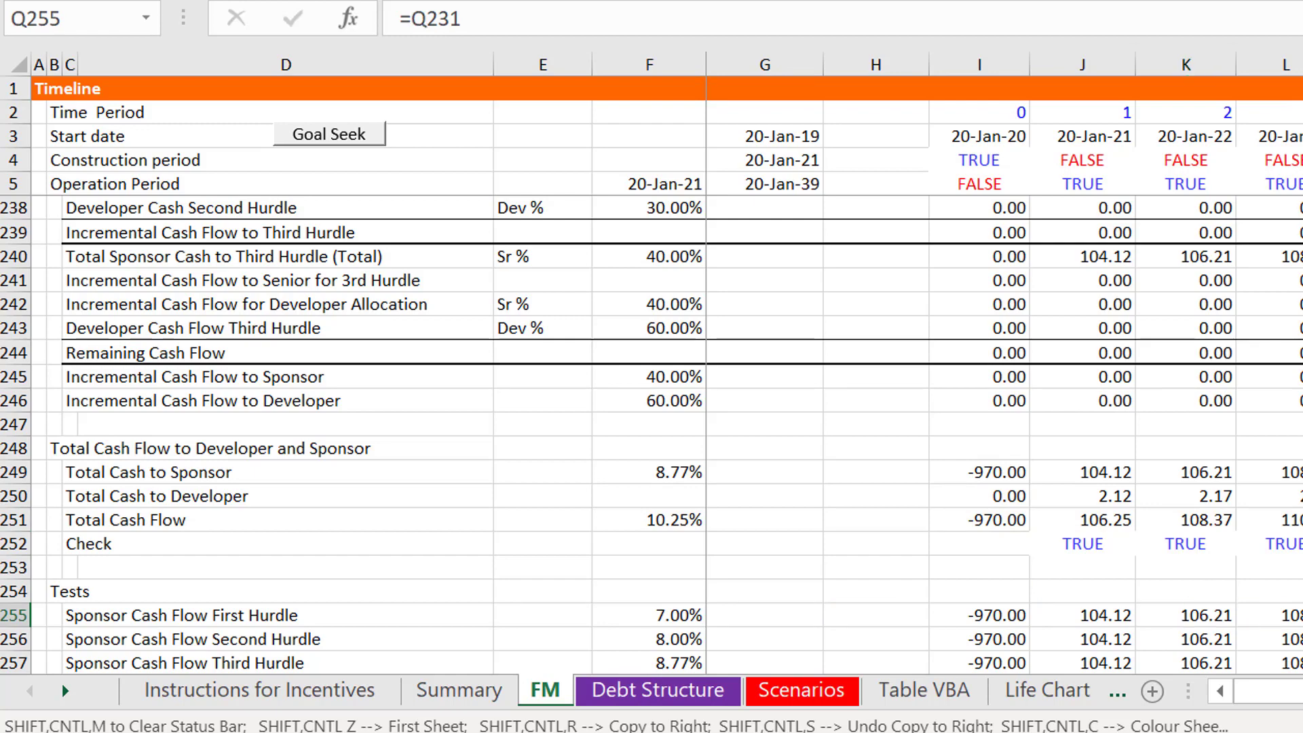
key(Left)
key(Left)
key(Left)
key(Left)
key(Left)
key(Left)
key(Left)
key(Left)
key(Left)
key(Left)
key(Left)
key(Left)
key(Left)
key(Left)
key(Left)
key(Left)
key(Left)
key(Left)
key(Left)
key(Left)
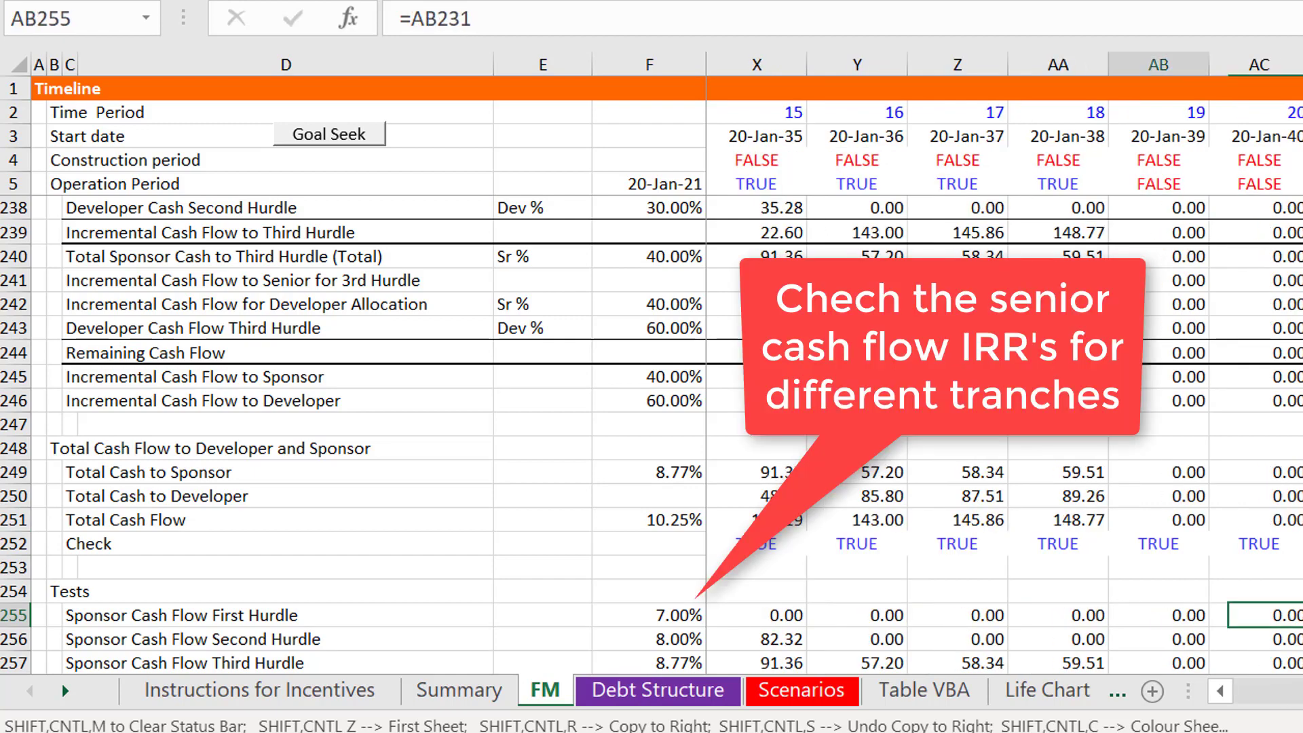
key(Left)
key(Left)
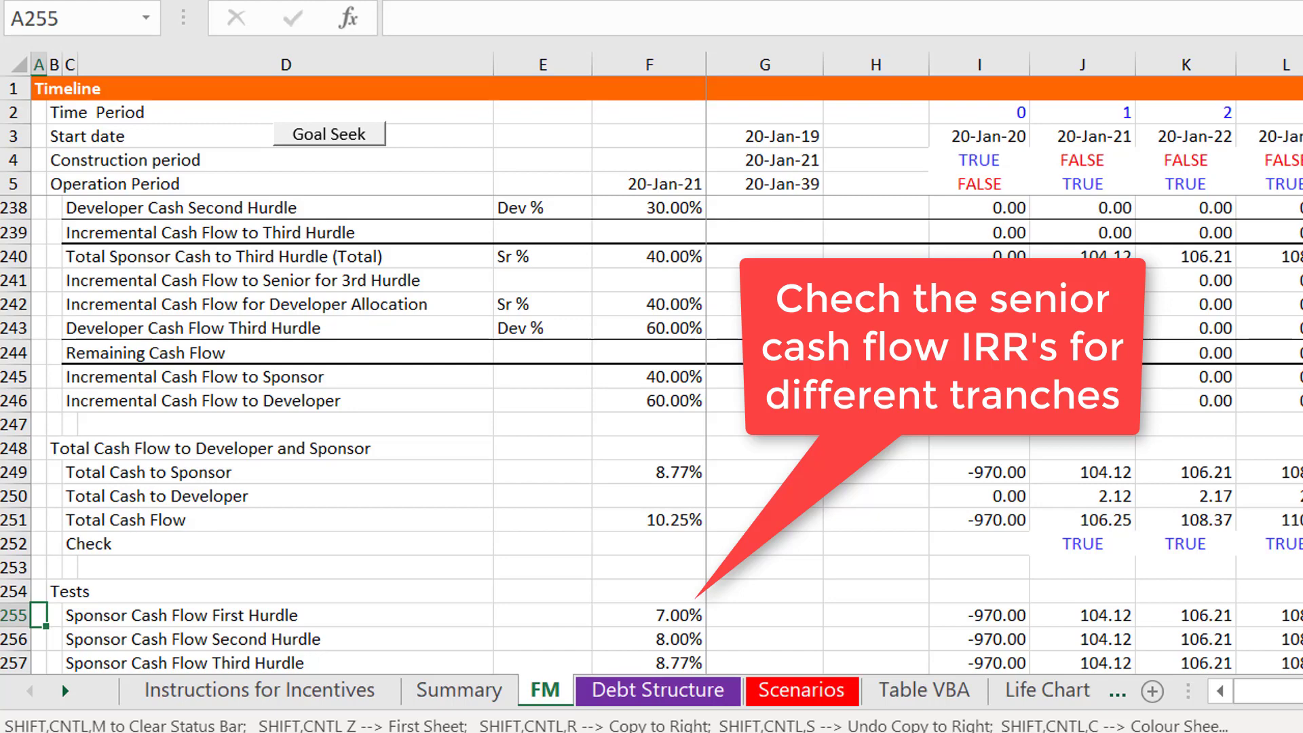
In the ungeared developer bonus inputs, set the developer's post-hurdle sharing percent for the 7% hurdle to 10%
key(Up)
key(Up)
key(Up)
key(Up)
key(Up)
key(Up)
key(Up)
key(Up)
key(Up)
key(Up)
key(Up)
key(Up)
key(Up)
key(Up)
key(Up)
key(Up)
key(Up)
key(Up)
key(Up)
key(Up)
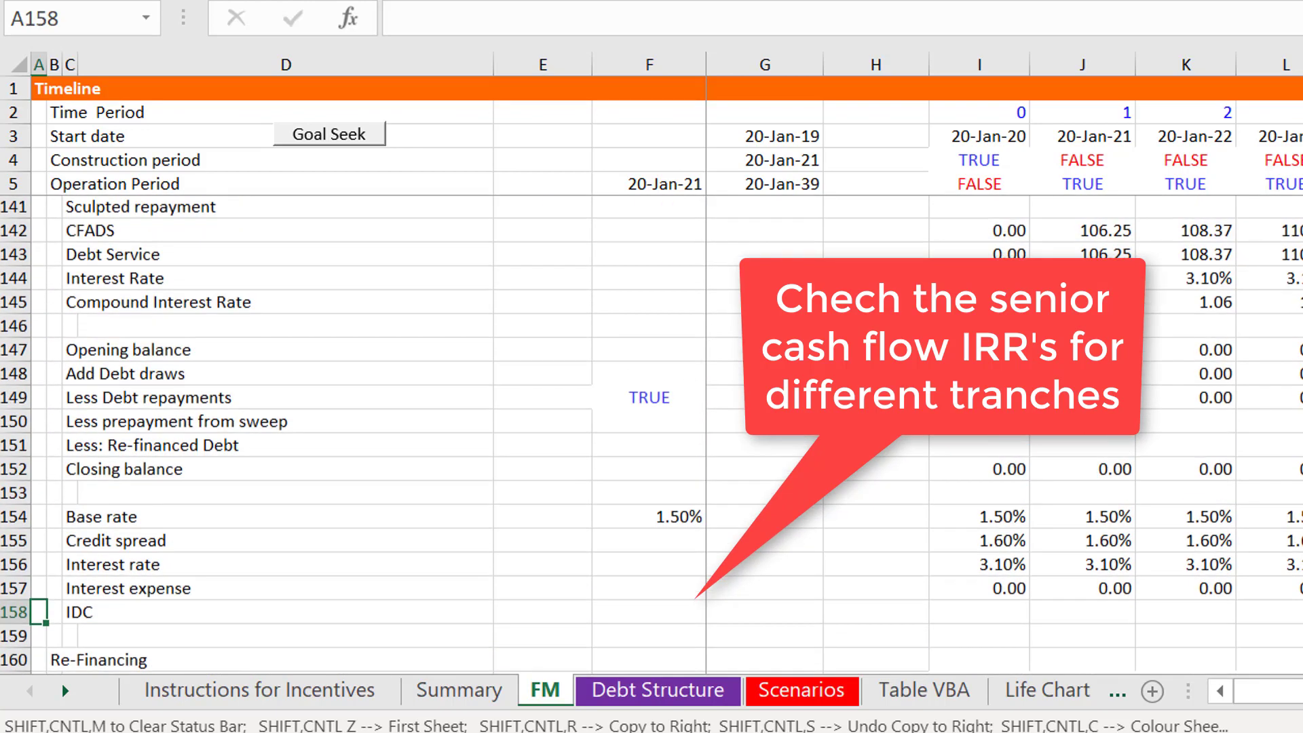
key(Up)
key(Up)
key(Up)
key(Up)
key(Up)
key(Up)
key(Up)
key(Up)
key(Up)
key(Up)
key(Up)
key(Up)
key(Up)
key(Up)
key(Up)
key(Up)
key(Up)
key(Up)
key(Up)
key(Up)
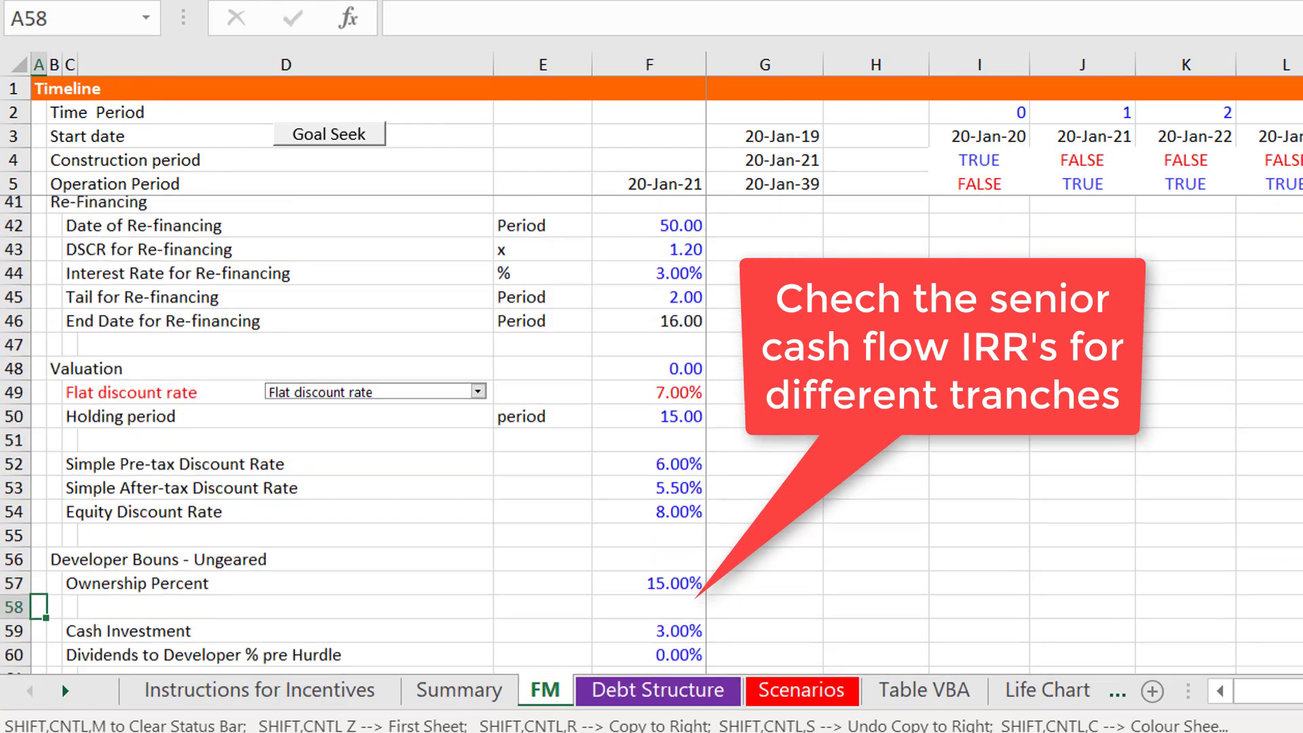
key(Page_Down)
key(Up)
key(Up)
key(Up)
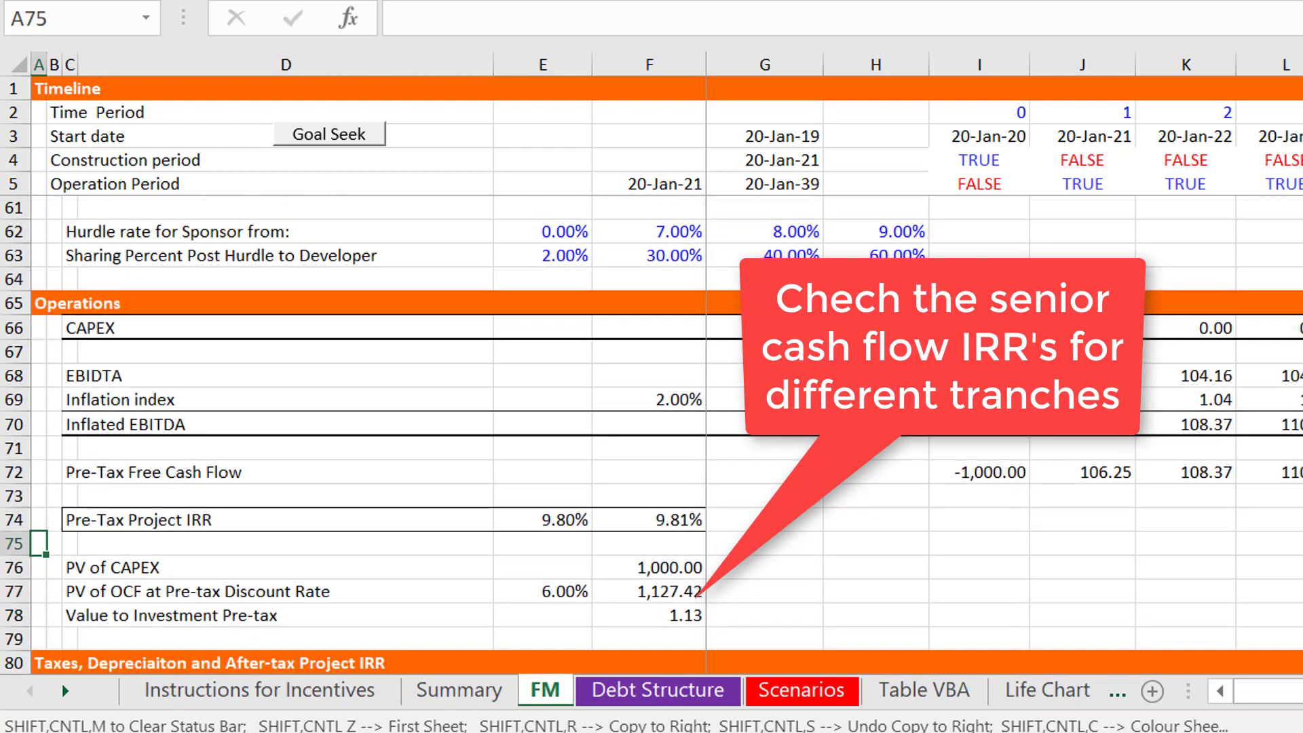
key(Up)
key(Up)
key(Up)
key(Up)
key(Up)
key(Up)
key(Up)
key(Up)
key(Up)
key(Up)
key(Up)
key(Up)
key(Up)
key(Up)
key(Up)
key(Up)
key(Up)
key(Down)
key(Down)
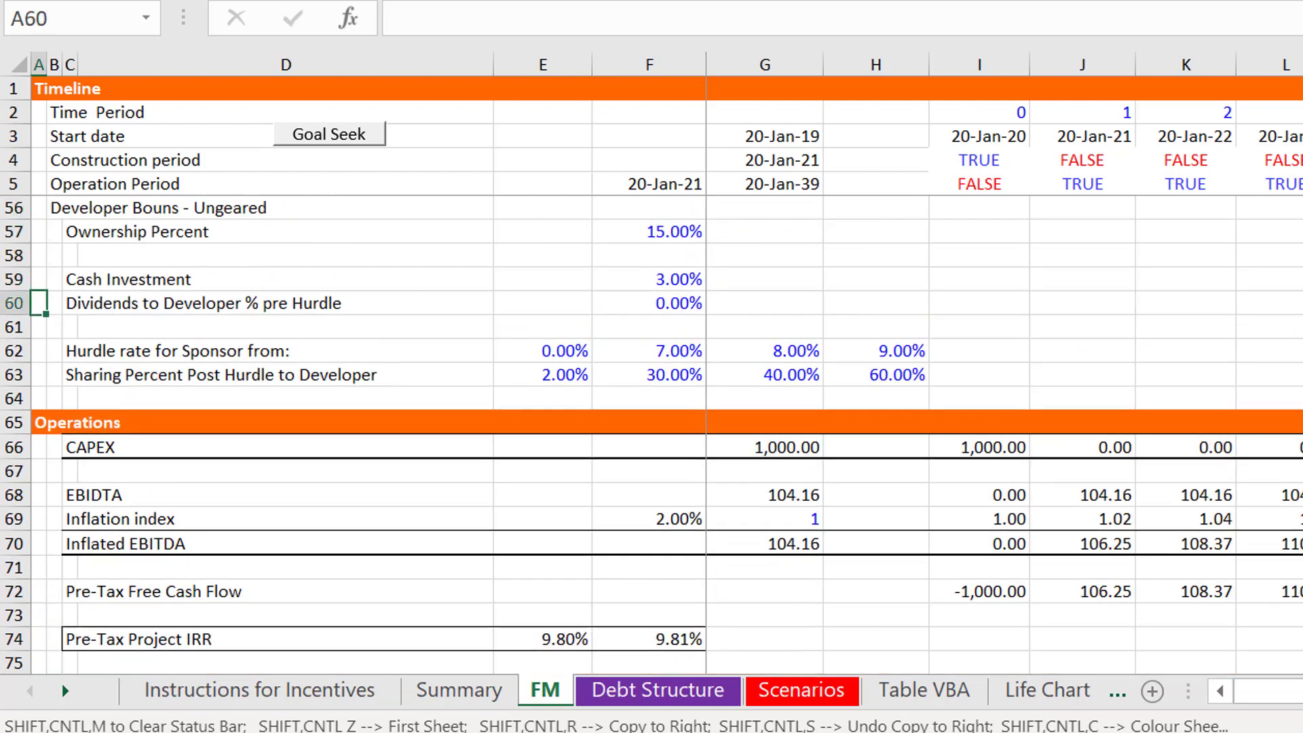
key(Down)
key(Down)
key(Down)
key(Right)
key(Right)
key(Right)
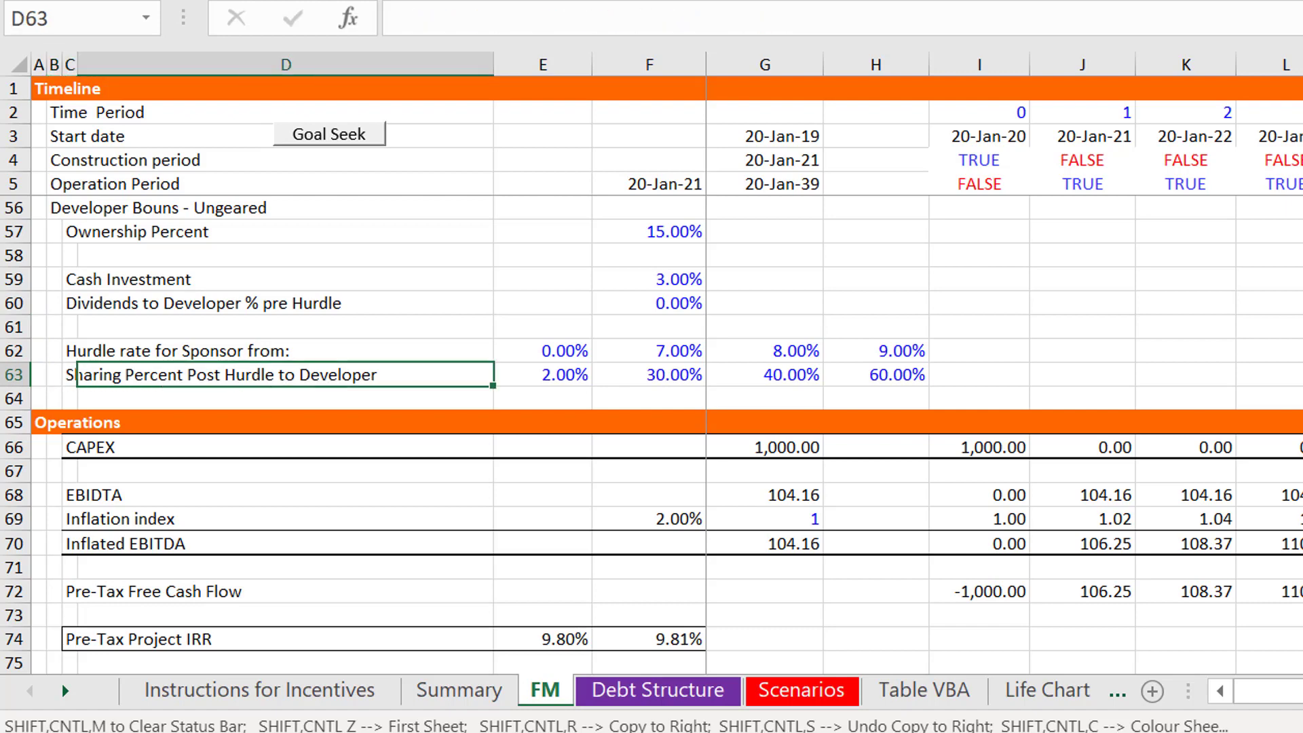
key(Right)
key(Right)
text(10)
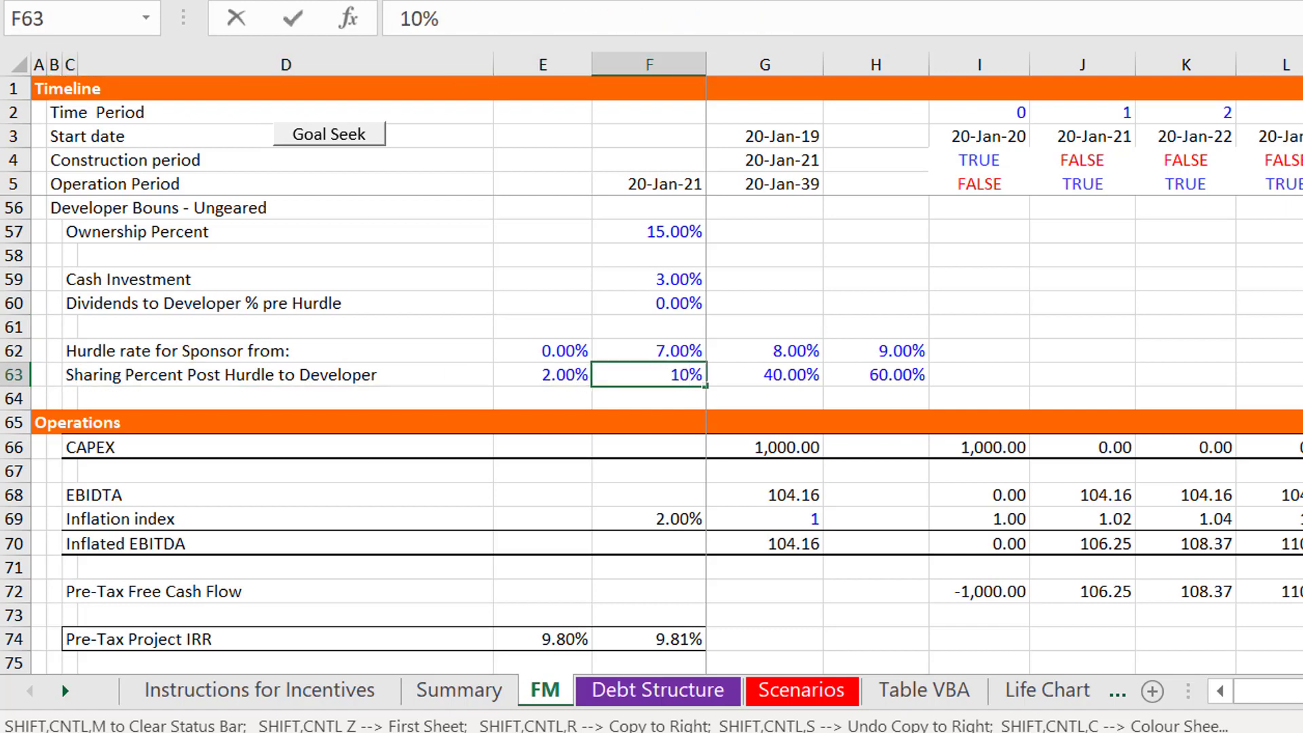
key(Return)
key(Up)
key(Up)
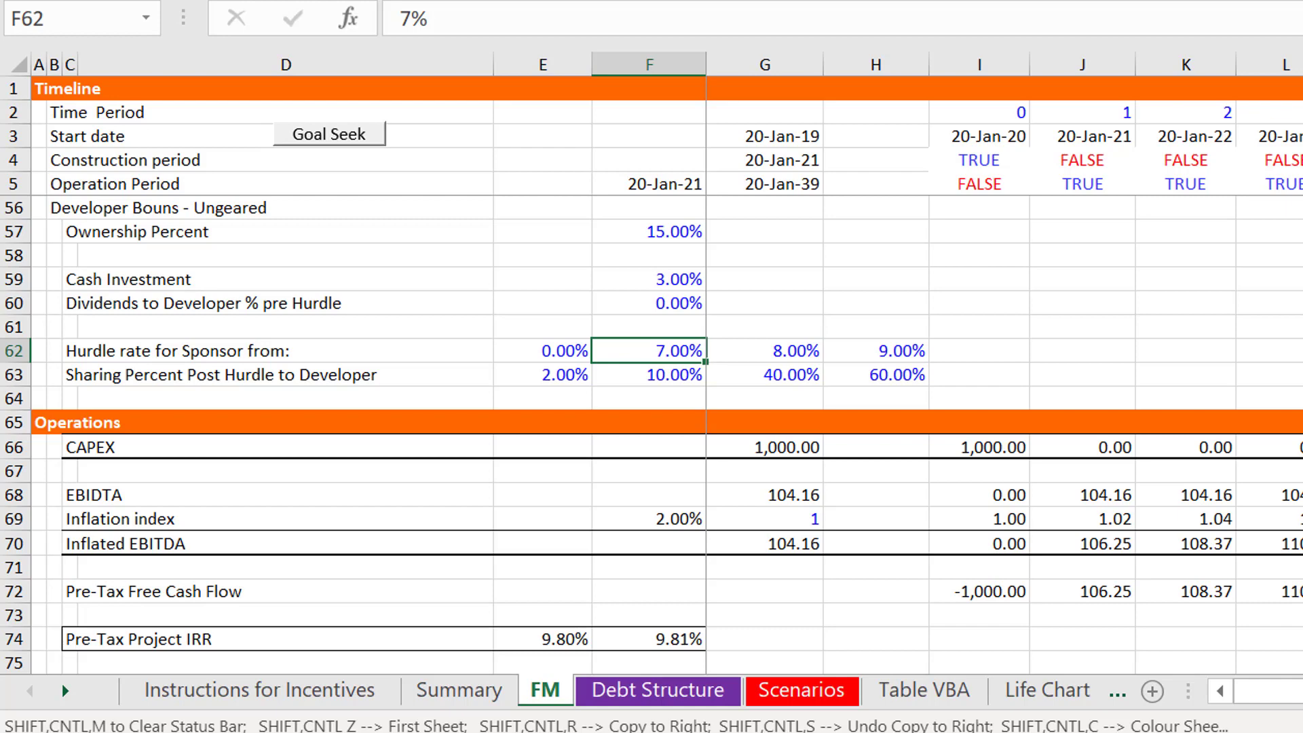
Set the developer's post-hurdle sharing percent to 20% for the 8% hurdle and 30% for the 9% hurdle
key(Down)
key(Right)
text(20)
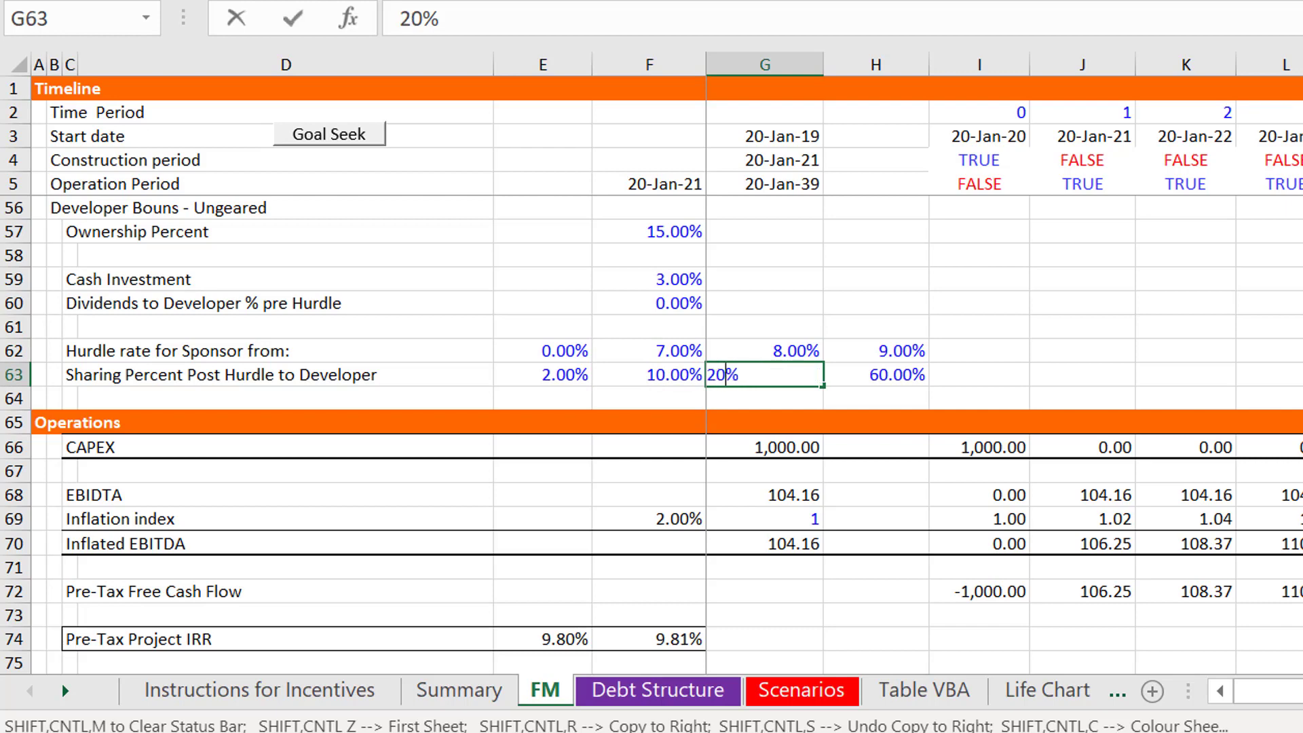
key(Return)
key(Up)
key(Right)
text(30)
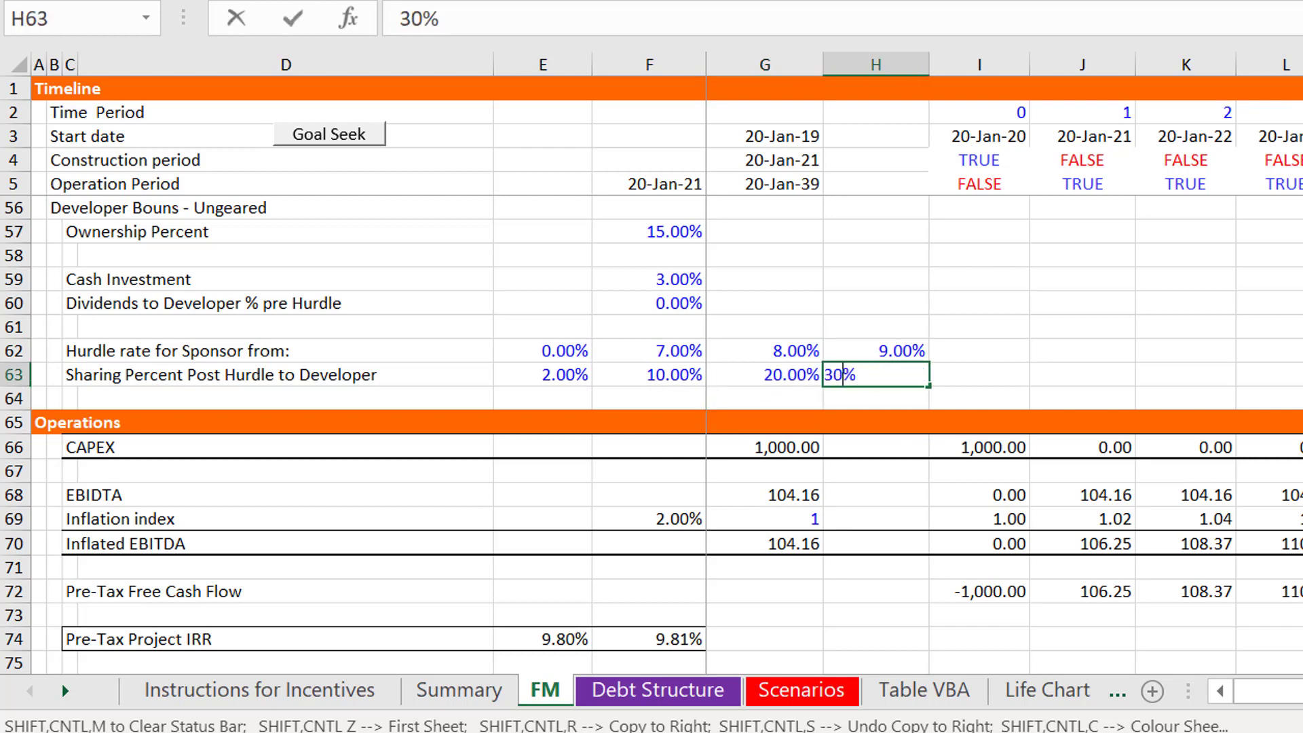
key(Return)
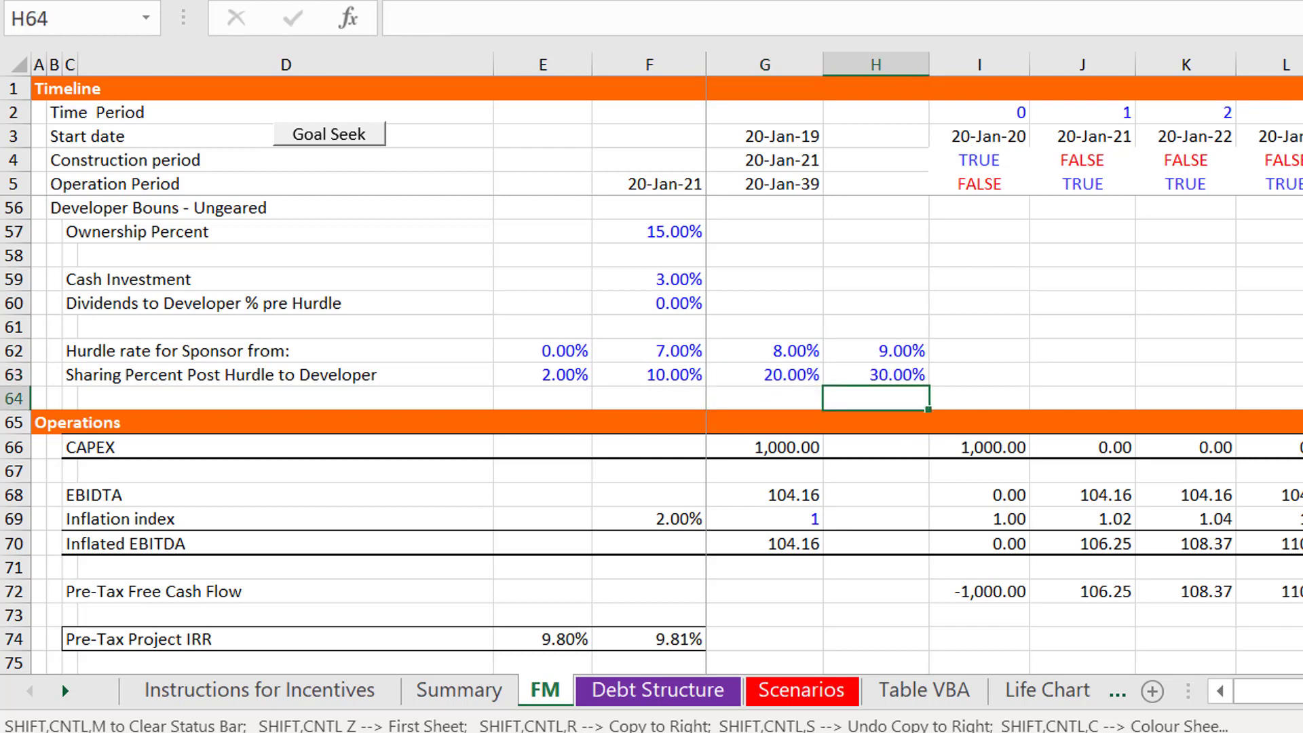
Look through the uses and sources of funds and debt sections, returning to the developer sharing percentages
key(Left)
key(Left)
key(Left)
key(Up)
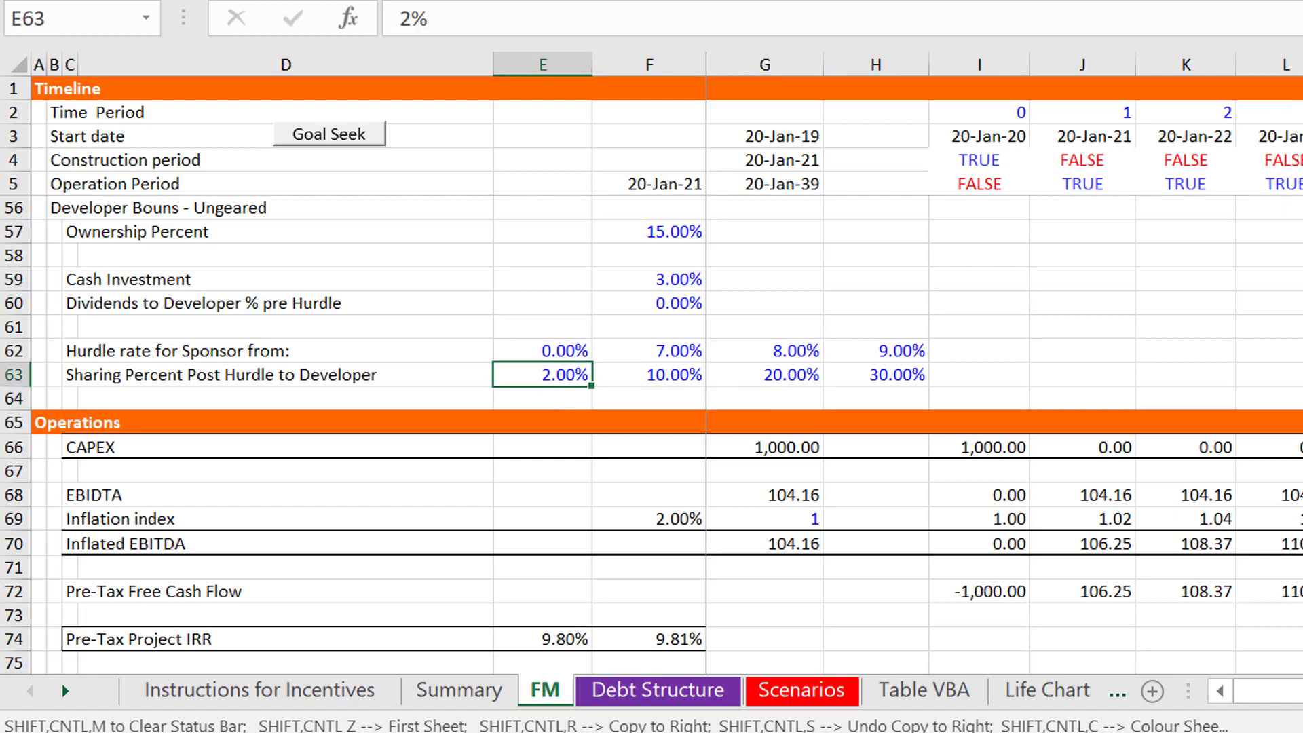
key(Page_Down)
key(Page_Down)
key(Page_Down)
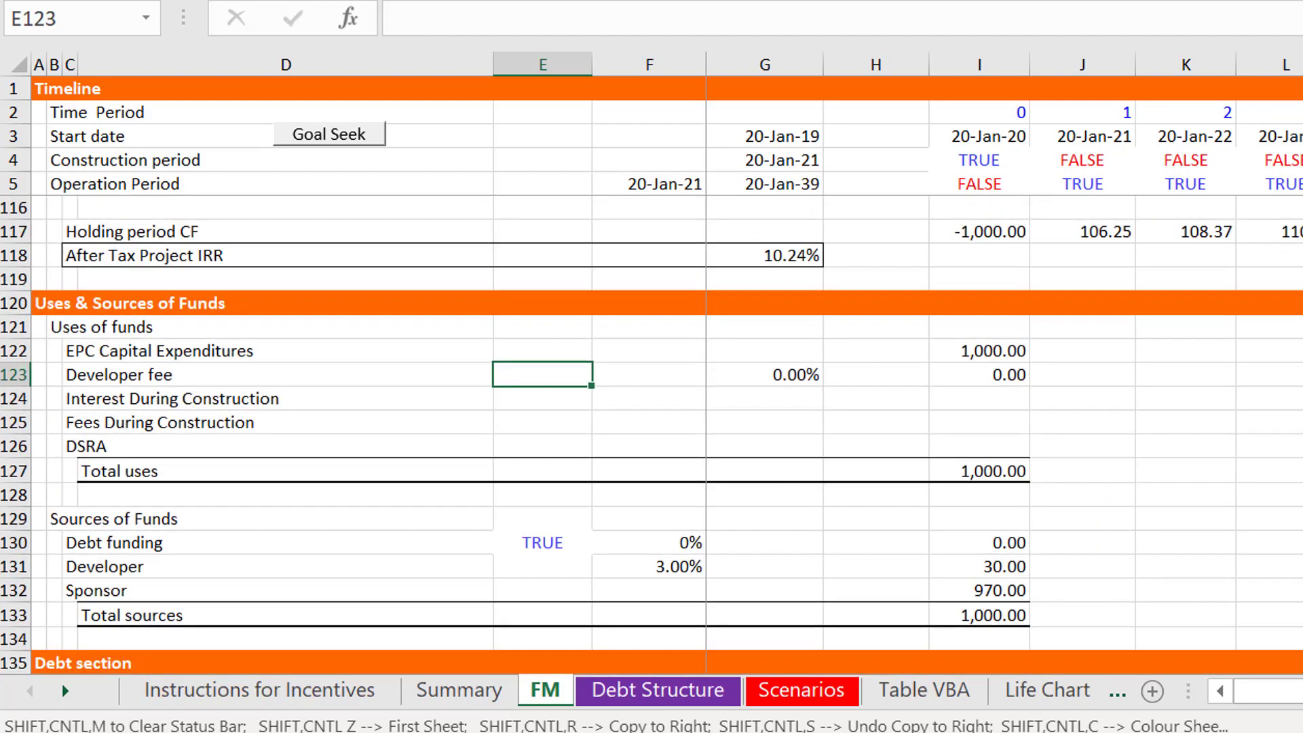
key(Page_Down)
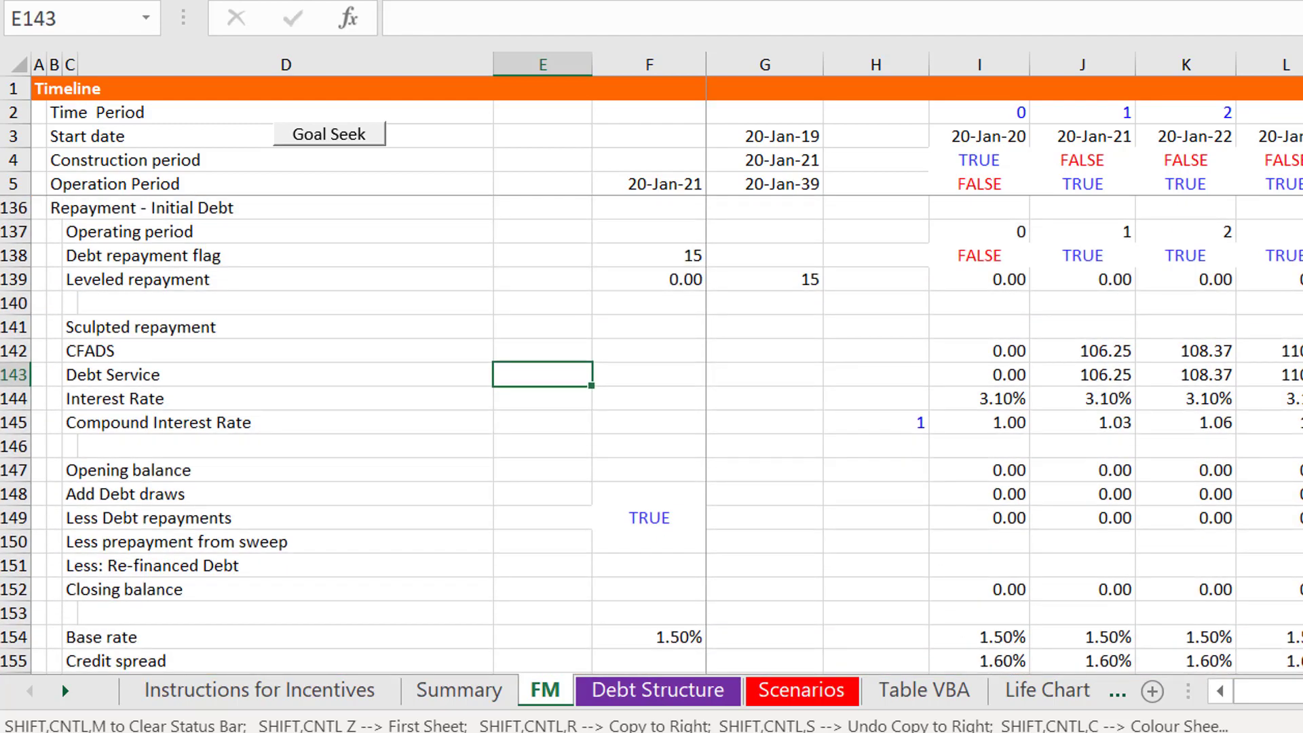
key(Page_Up)
key(Page_Up)
key(Page_Up)
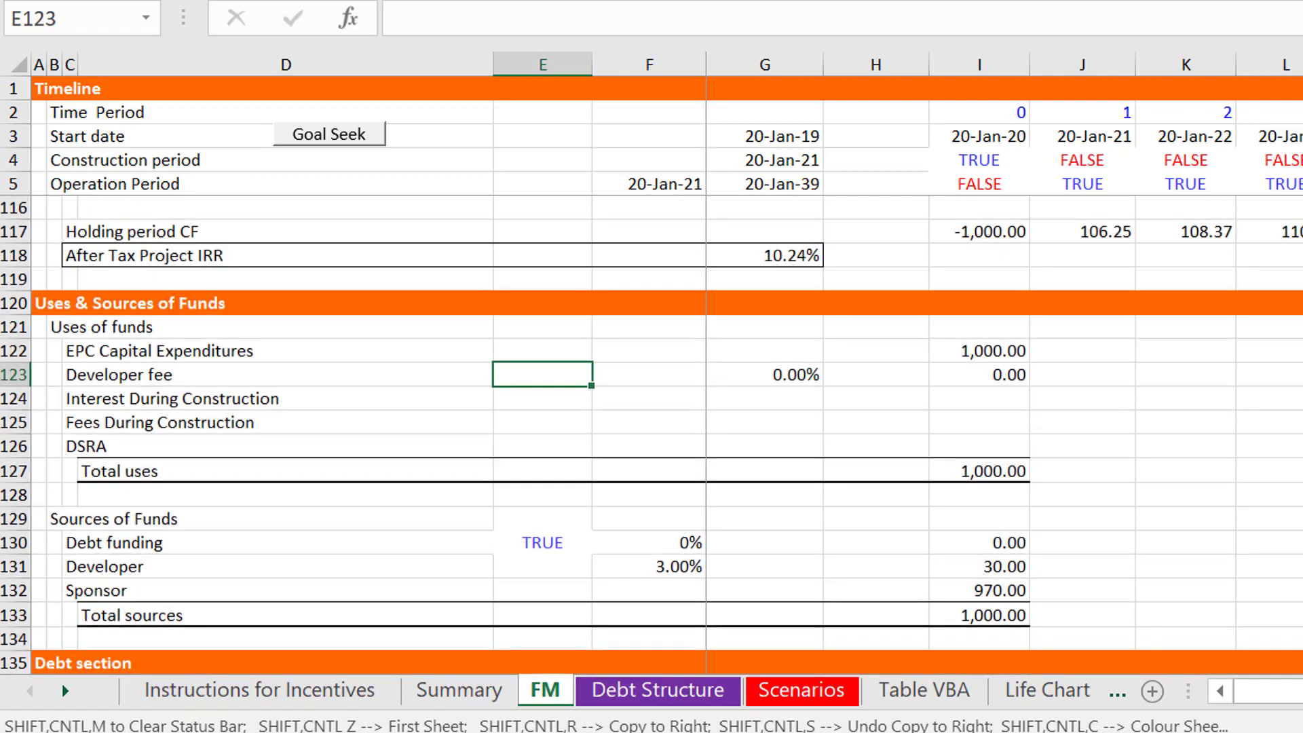
key(Page_Up)
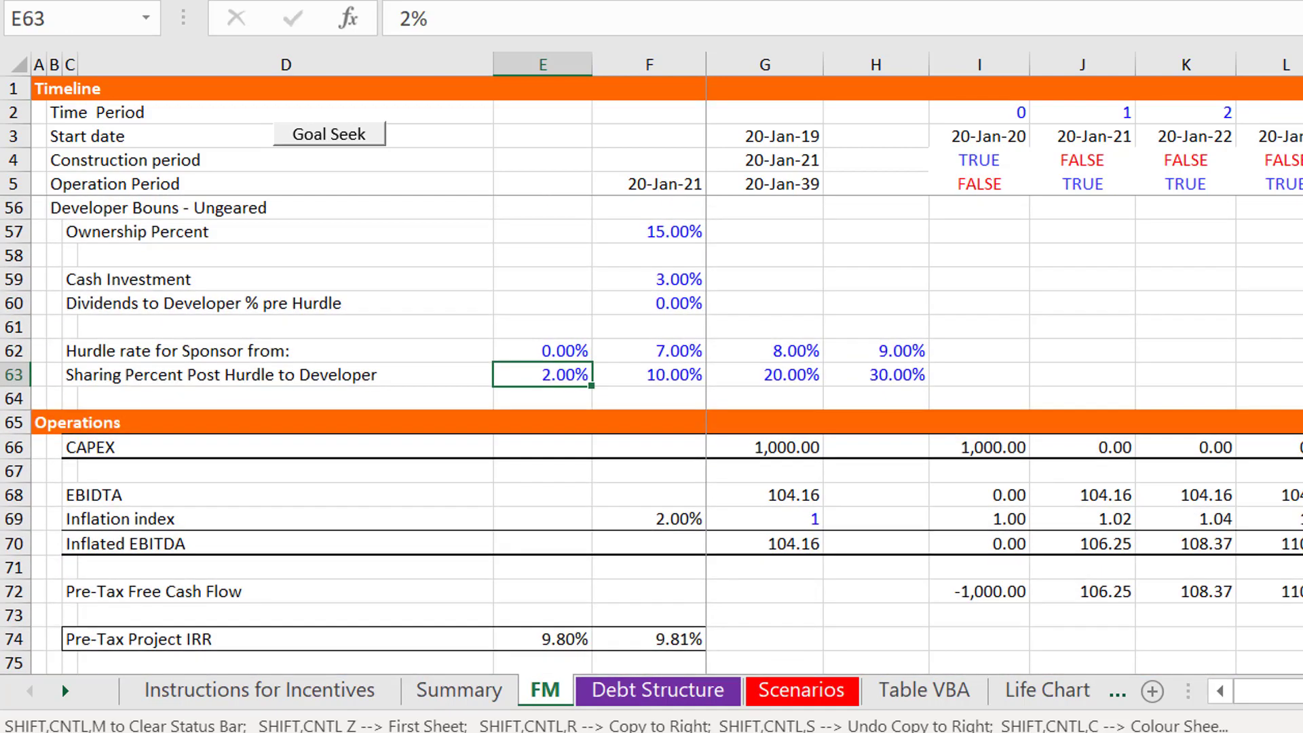
Review the sponsor hurdle rates above the developer sharing percentages
key(Up)
key(Right)
key(Left)
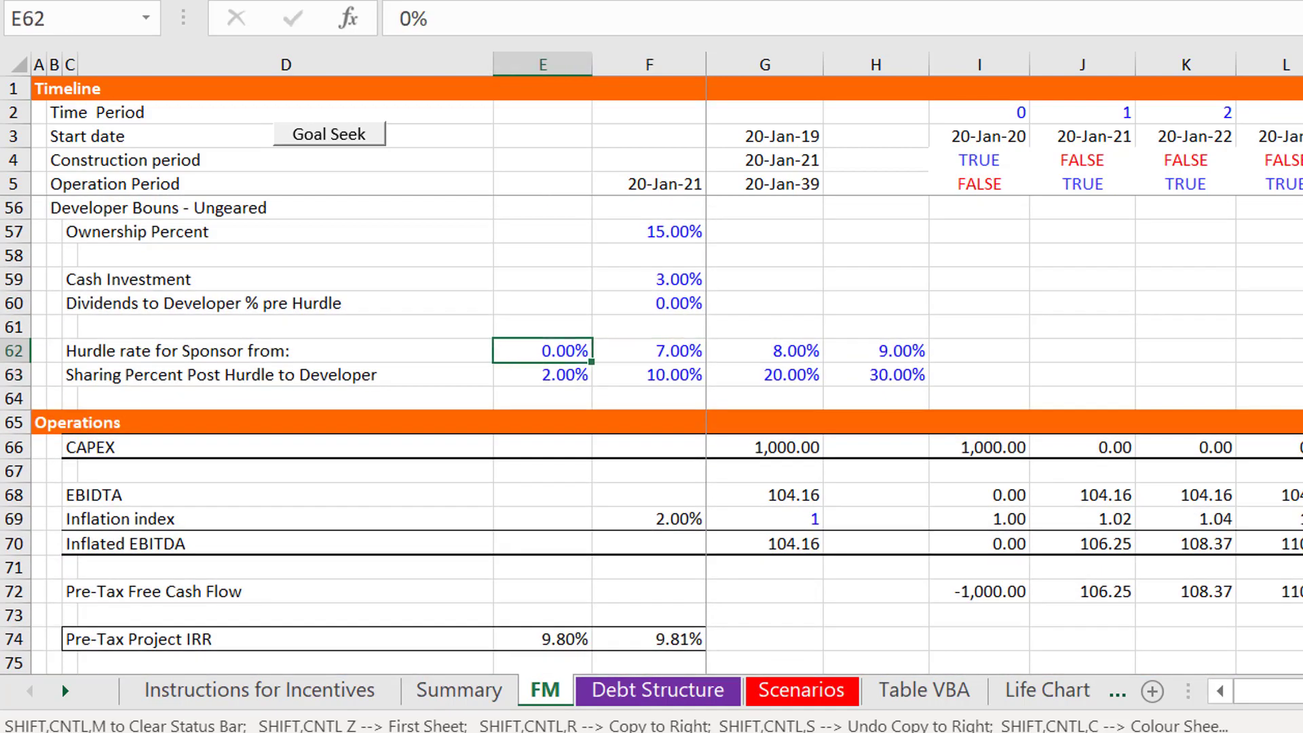
key(Right)
key(Right)
key(Left)
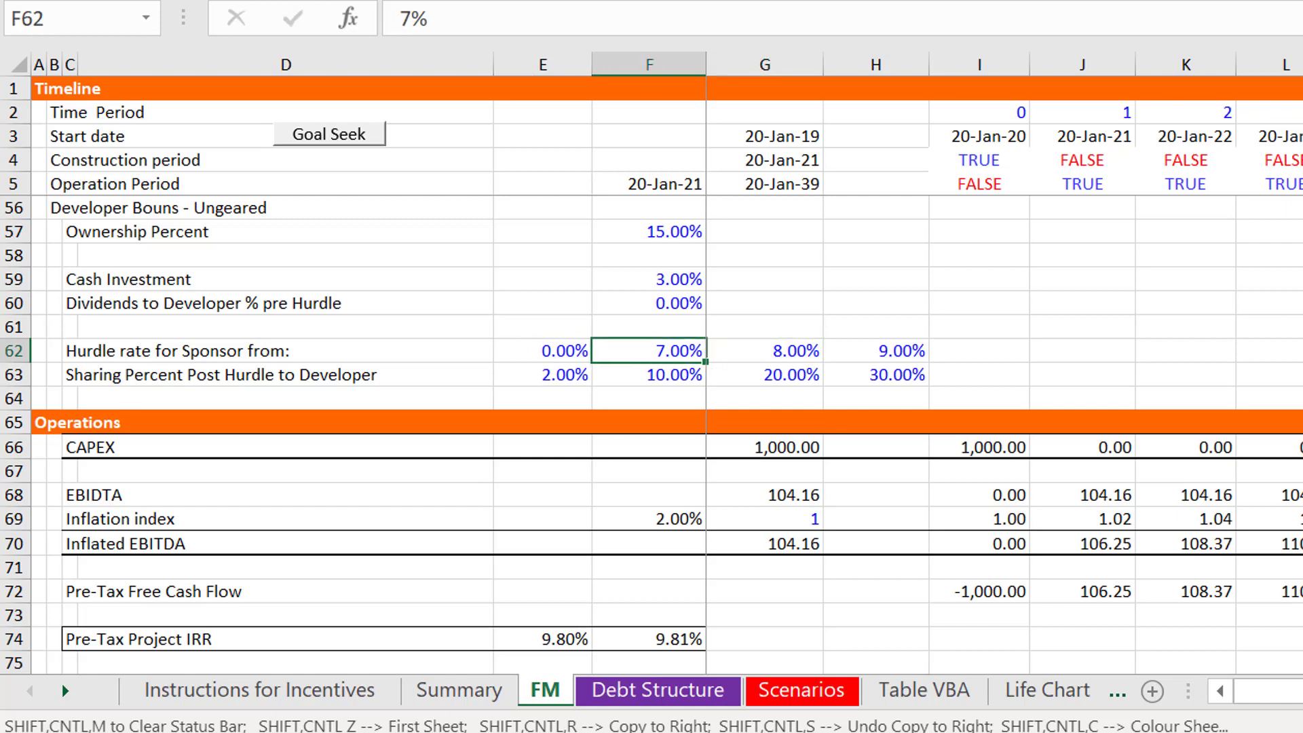
Compare the sponsor hurdle rates with the developer's post-hurdle sharing percentages for each tranche
key(Right)
key(Left)
key(Left)
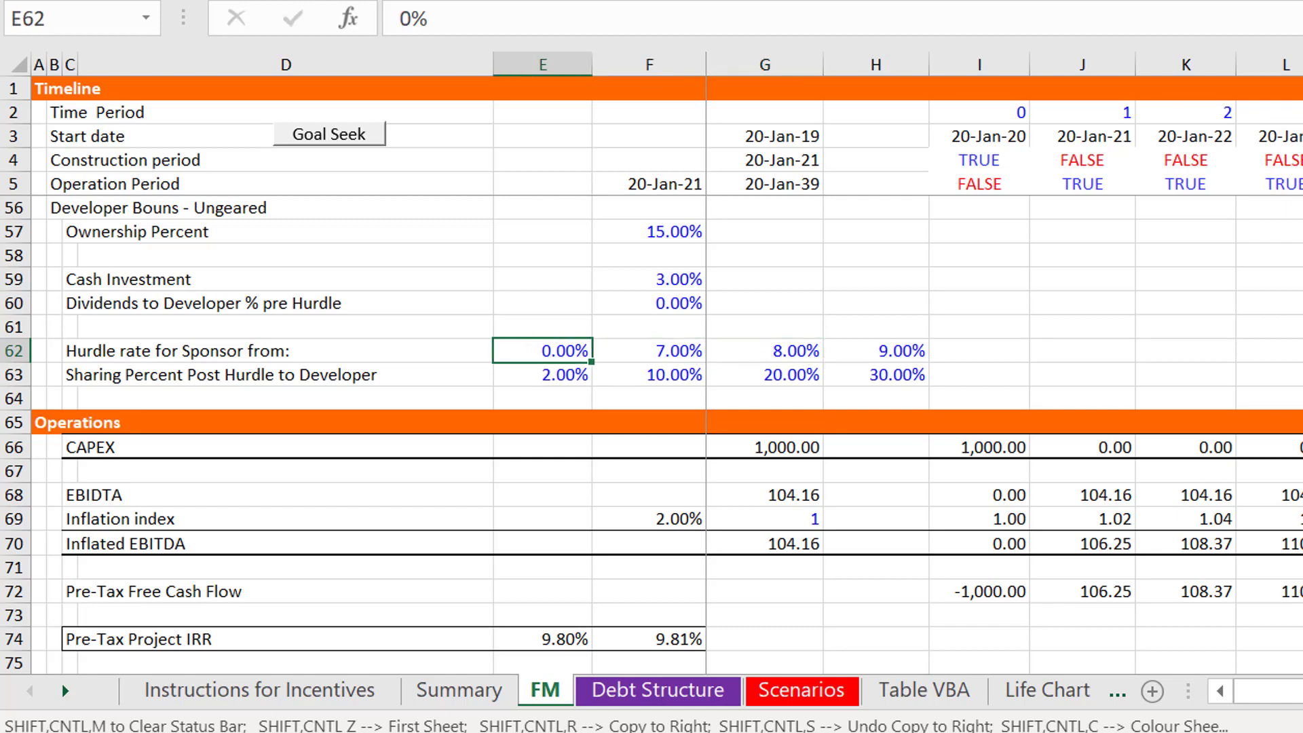
key(Down)
key(Up)
key(Right)
key(Right)
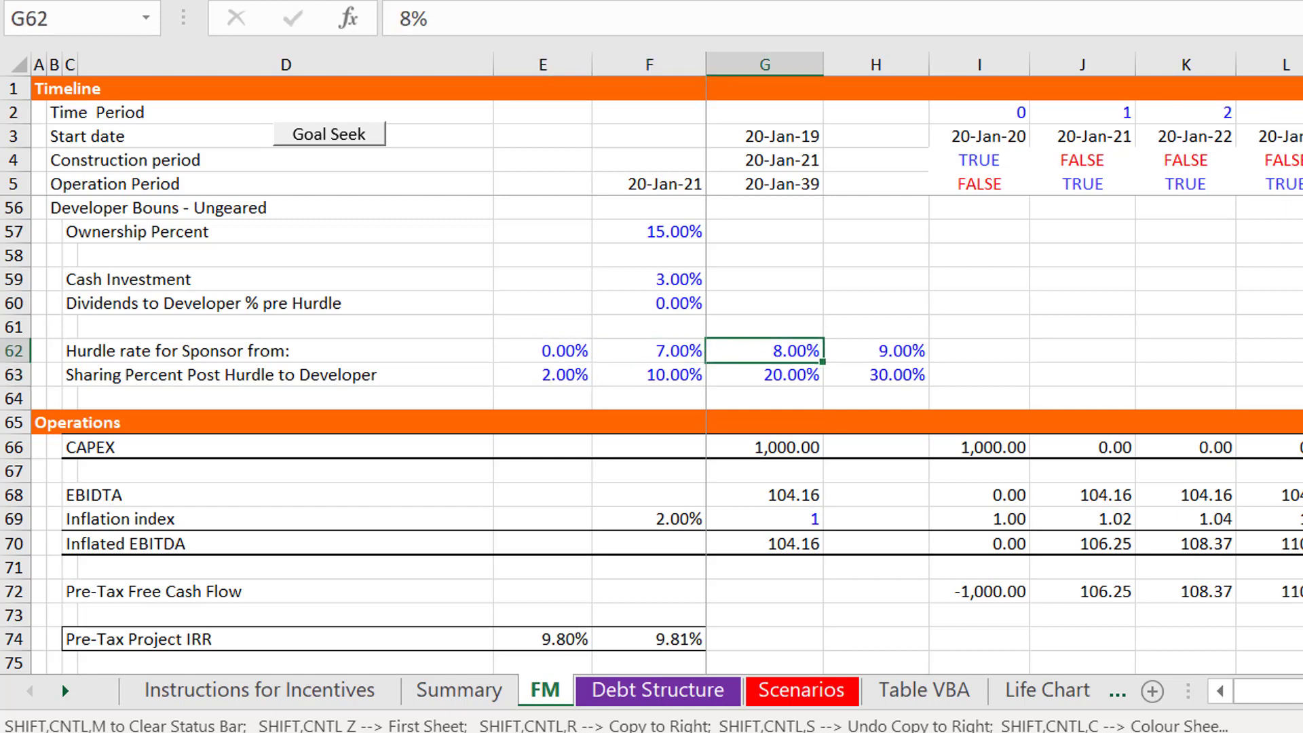
key(Left)
key(Down)
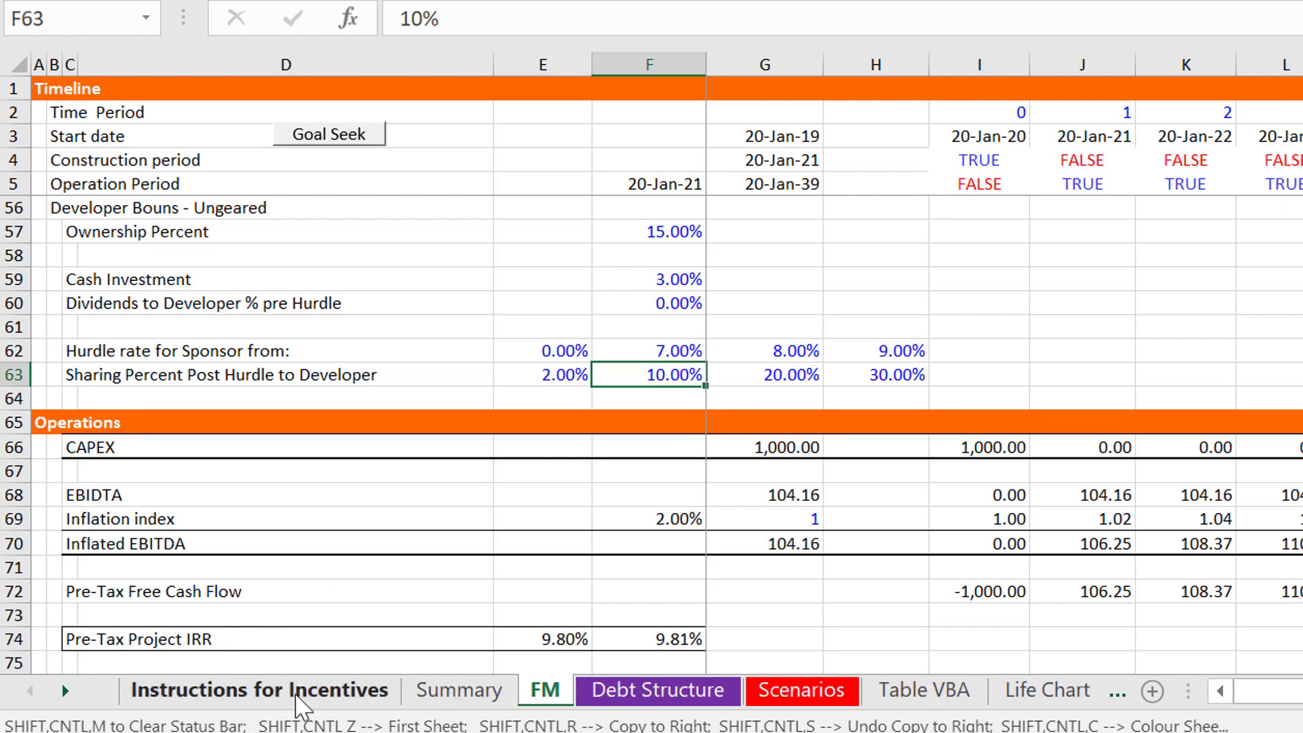
Read through the numbered incentive principles on the Instructions for Incentives sheet
click(333, 706)
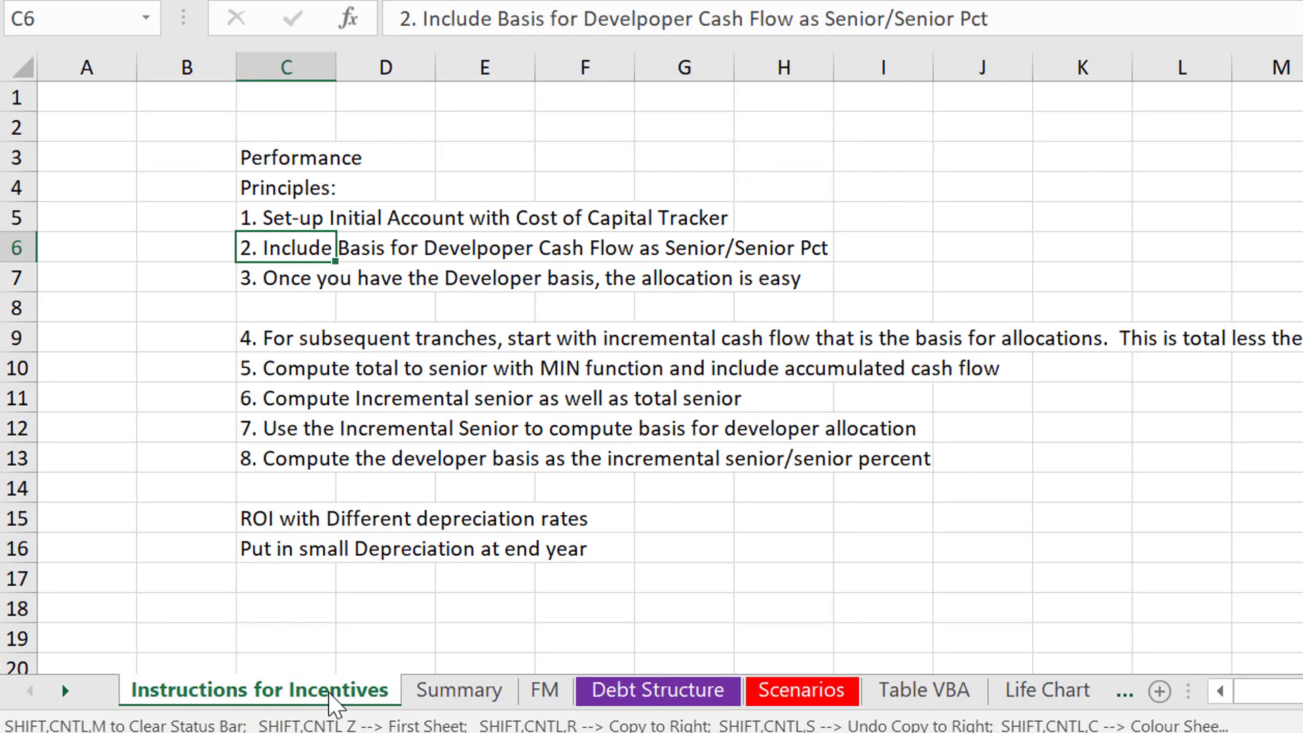
click(321, 326)
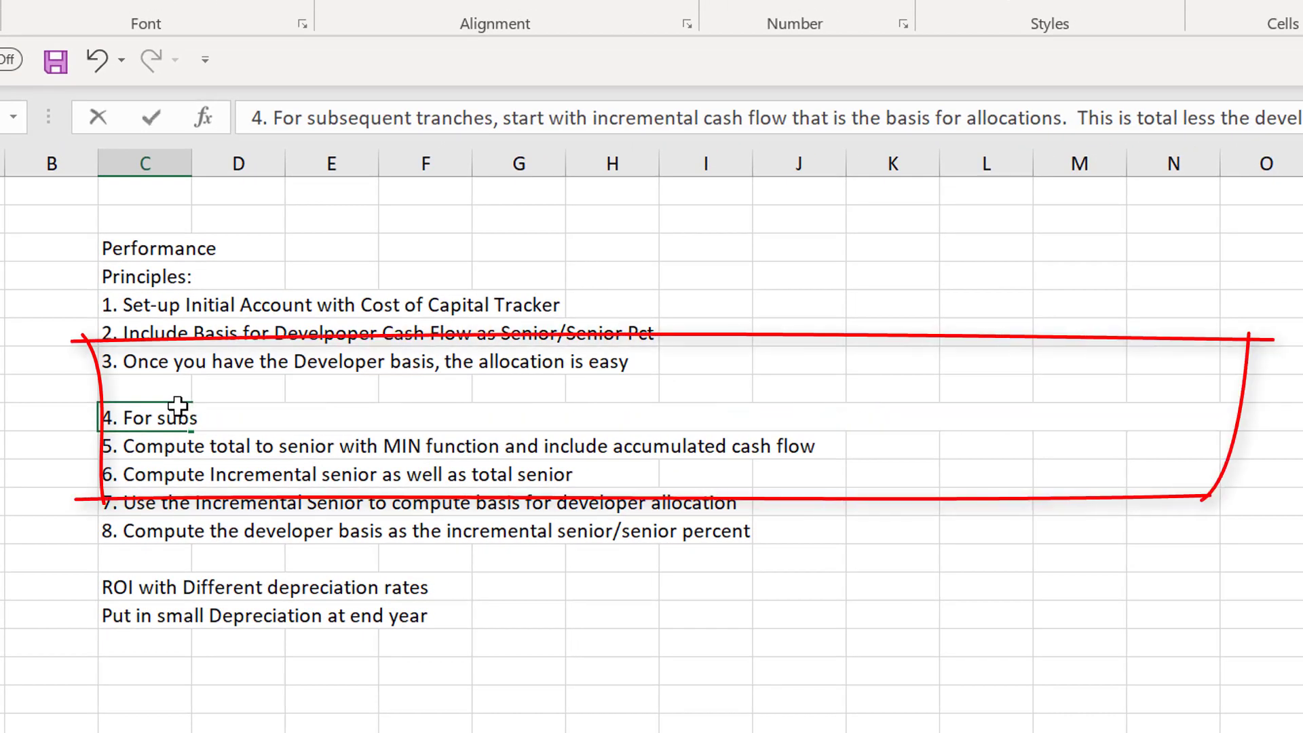
key(Up)
key(Up)
key(Up)
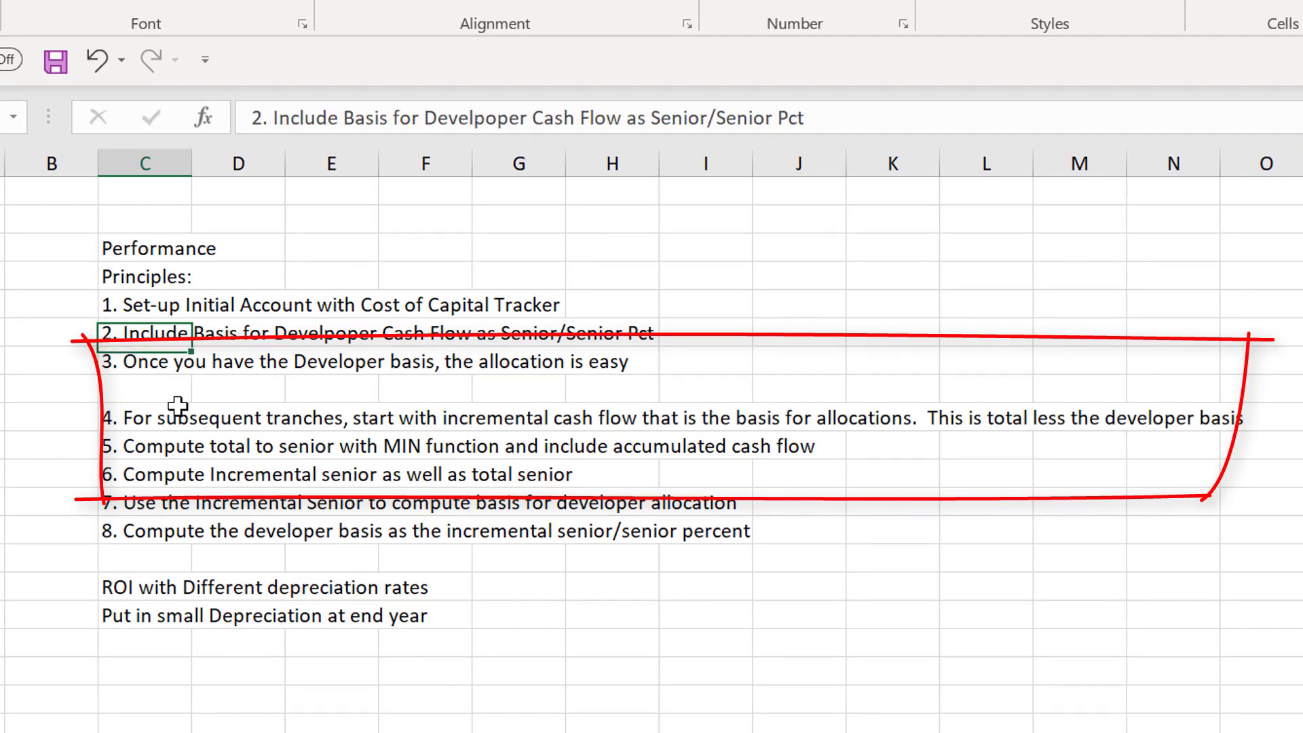
key(Down)
key(F2)
key(Escape)
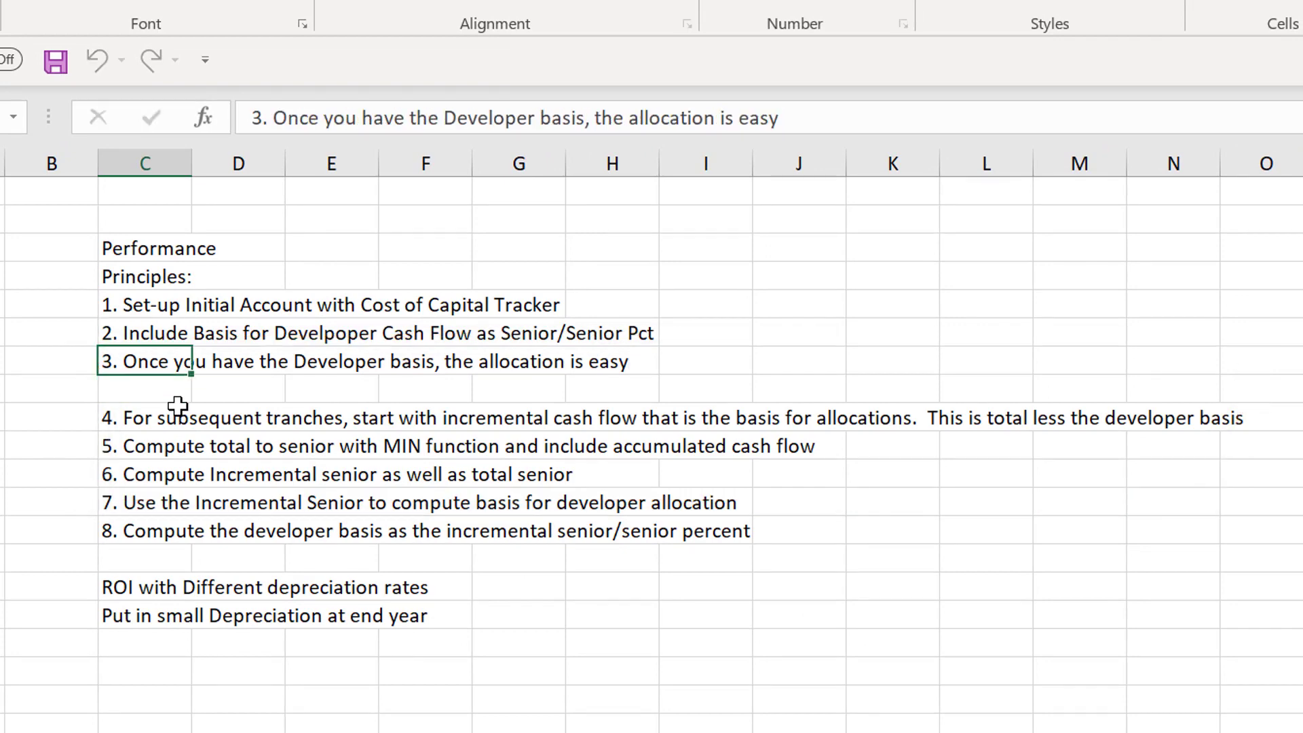
key(Up)
key(Down)
key(Down)
key(Down)
key(Down)
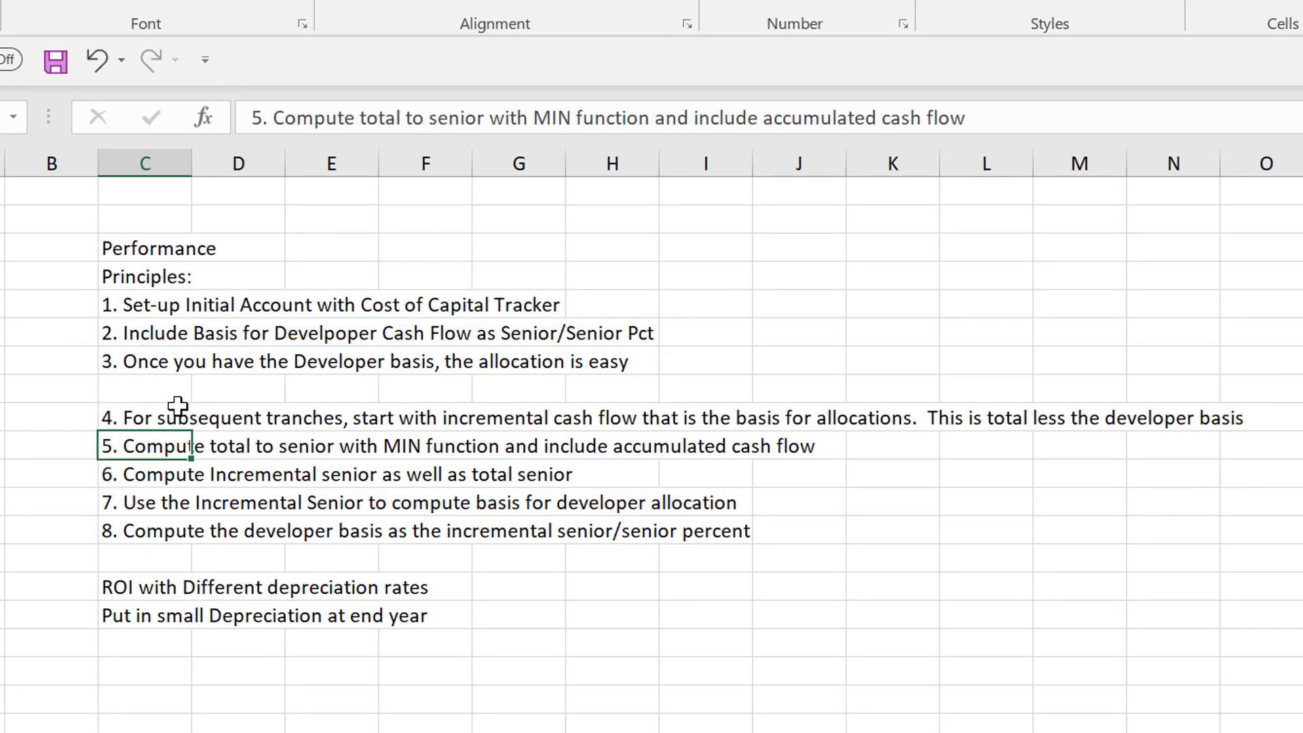
Append a parenthetical note beginning "(Total" and referring to "part 2" after "developer basis" in principle 4
key(Up)
key(F2)
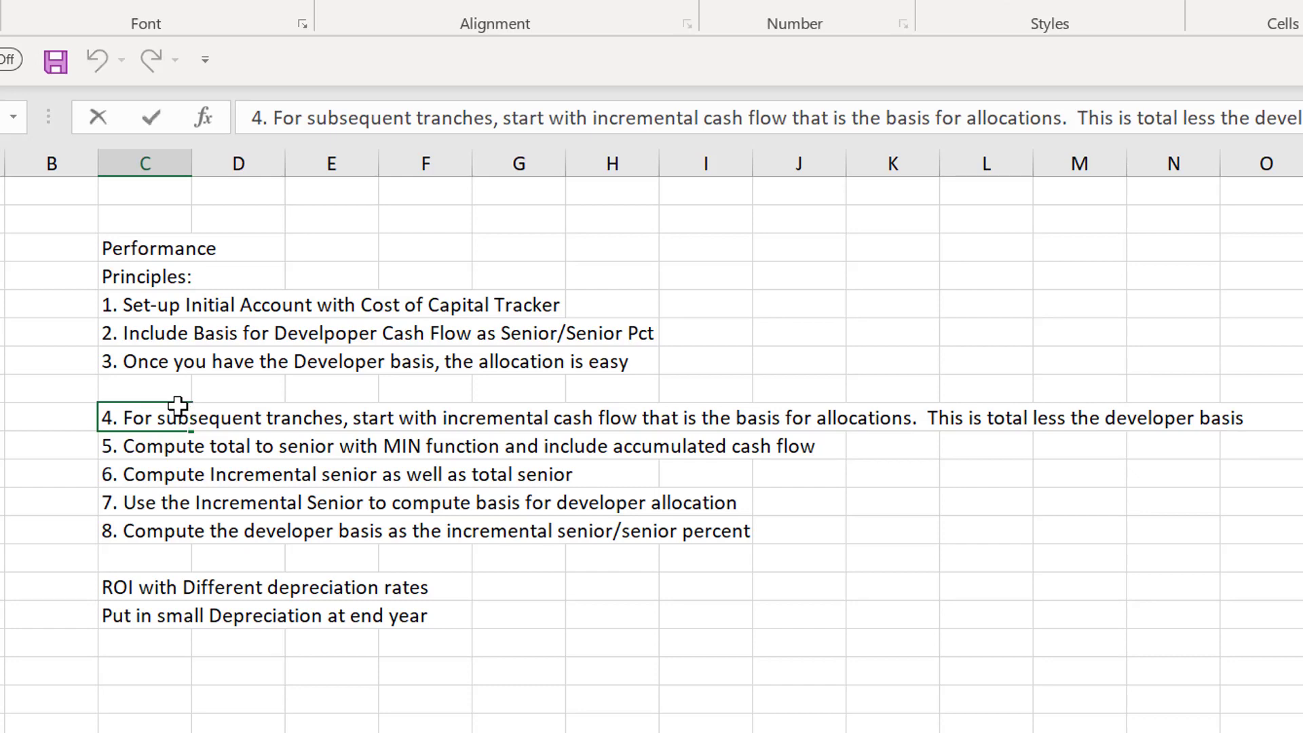
text((from)
key(Left)
key(Left)
key(Left)
key(Left)
key(Left)
key(Left)
key(Left)
key(Left)
key(Right)
key(Right)
text(Total)
key(ctrl+Page_Down)
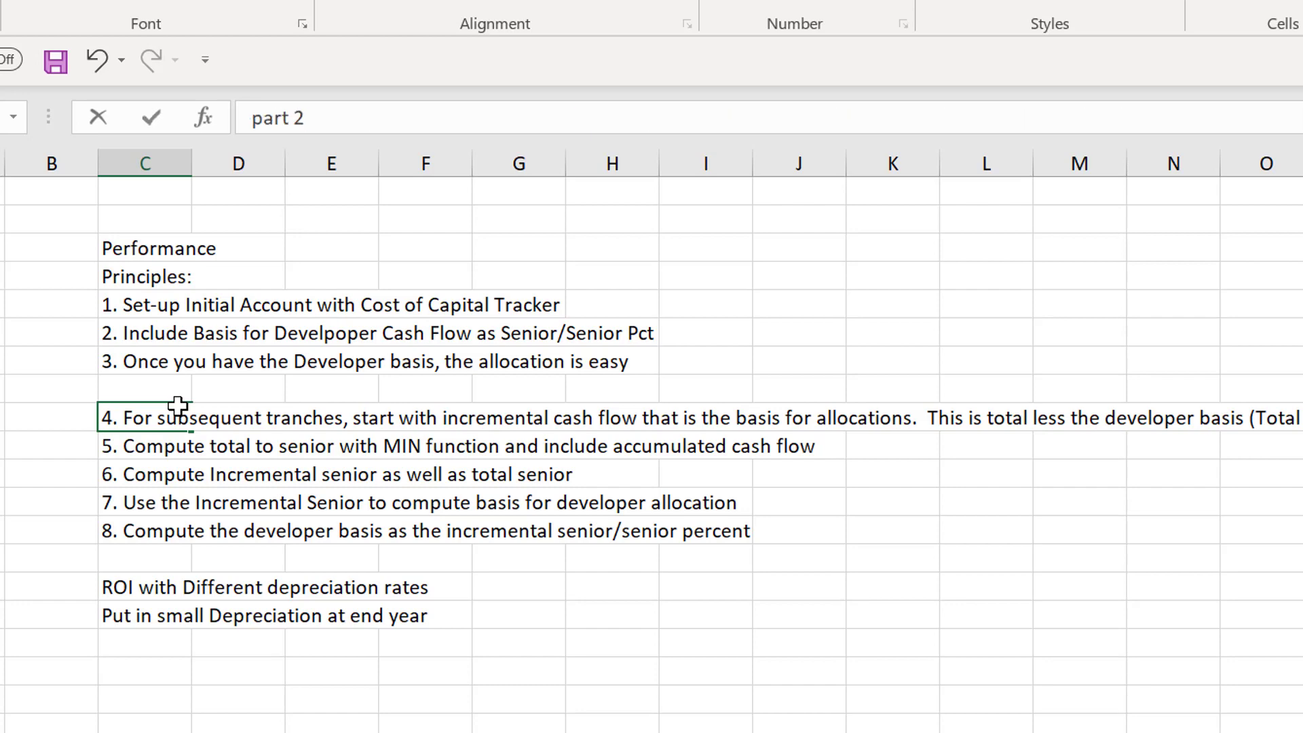
key(Down)
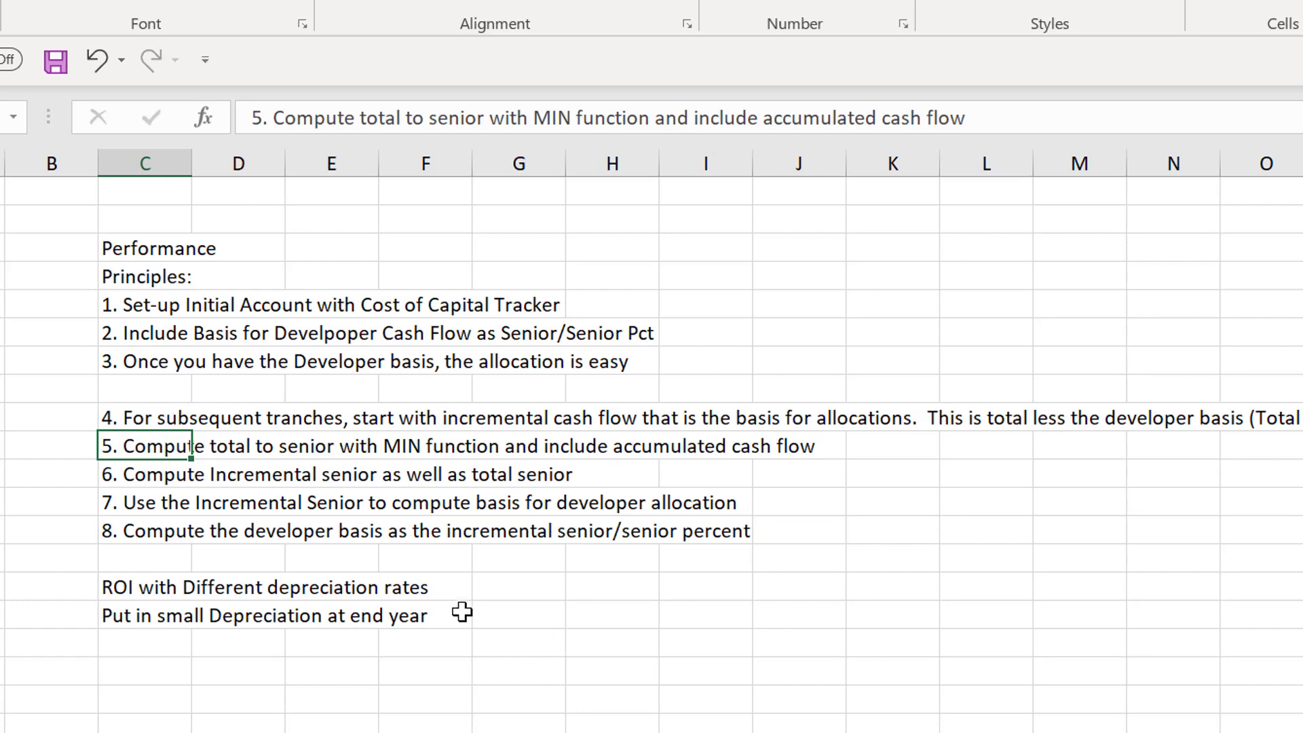
Return to the FM sheet and find the tracking rate of the second-hurdle sponsor tracking account
click(508, 595)
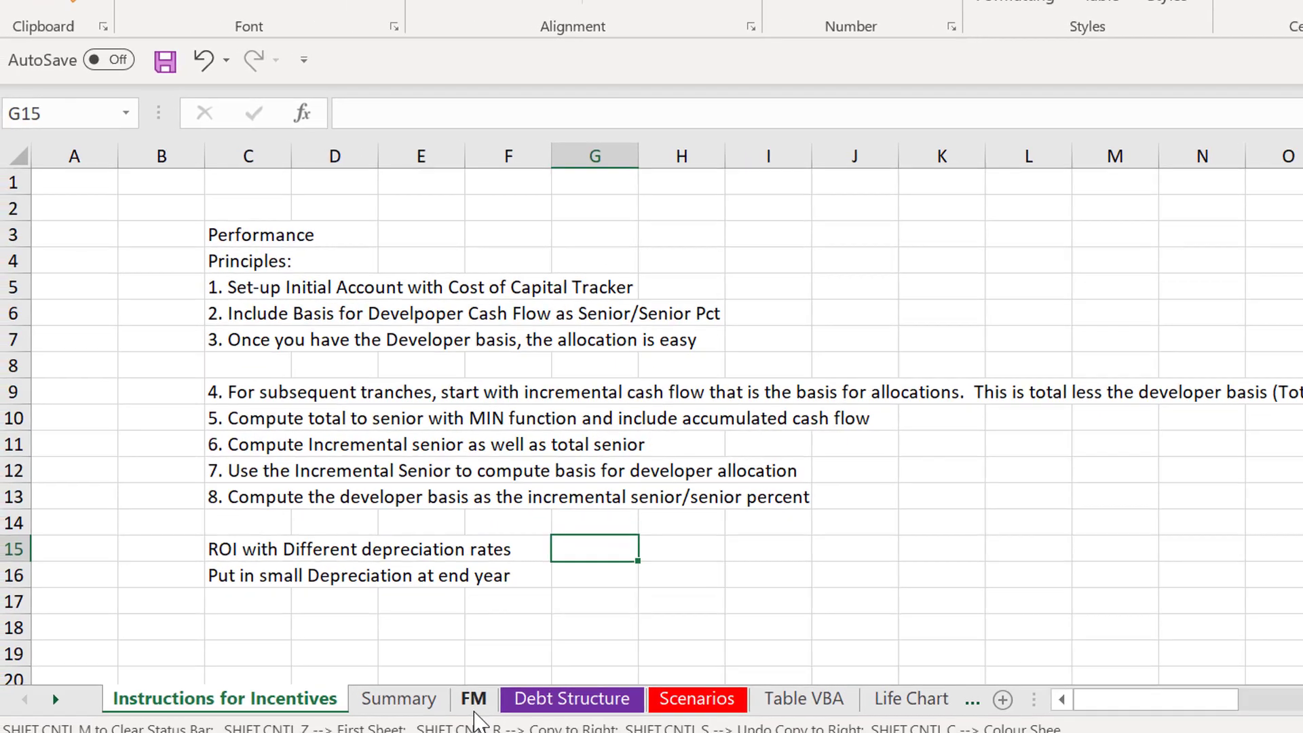
click(472, 699)
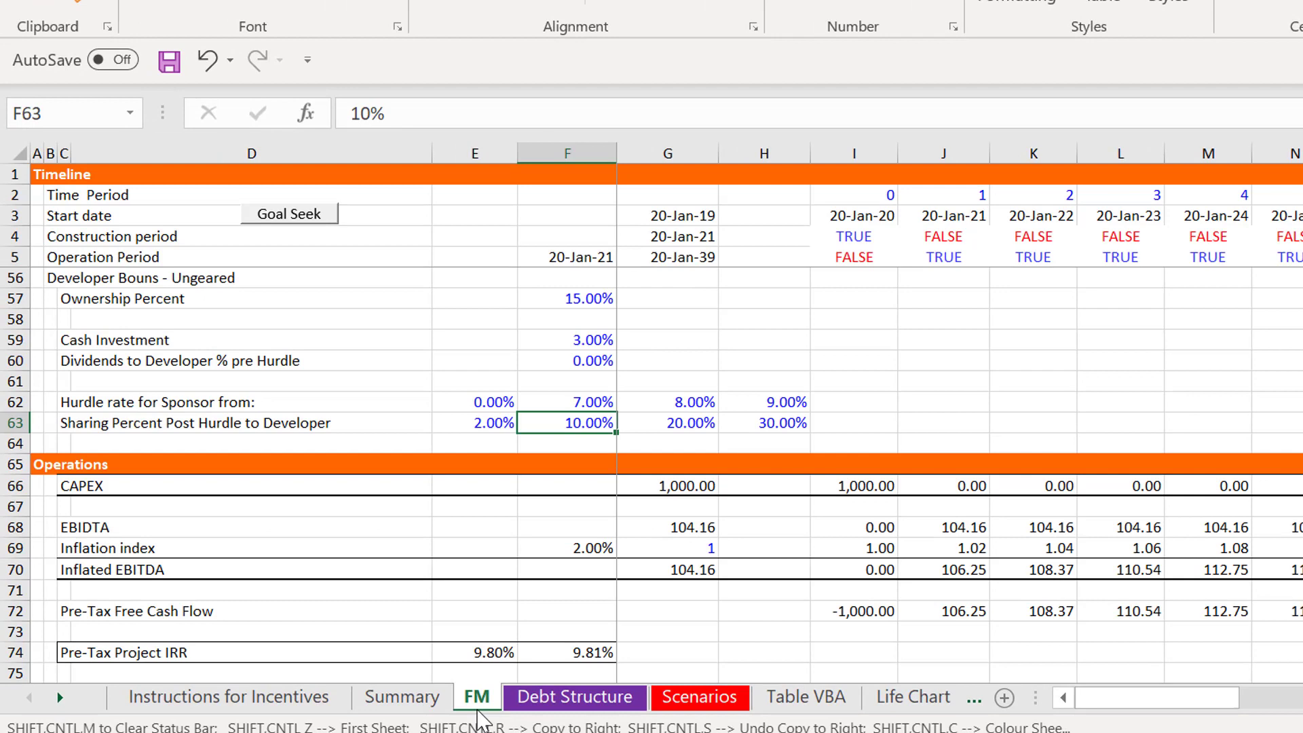
key(Page_Down)
key(Page_Down)
key(Page_Down)
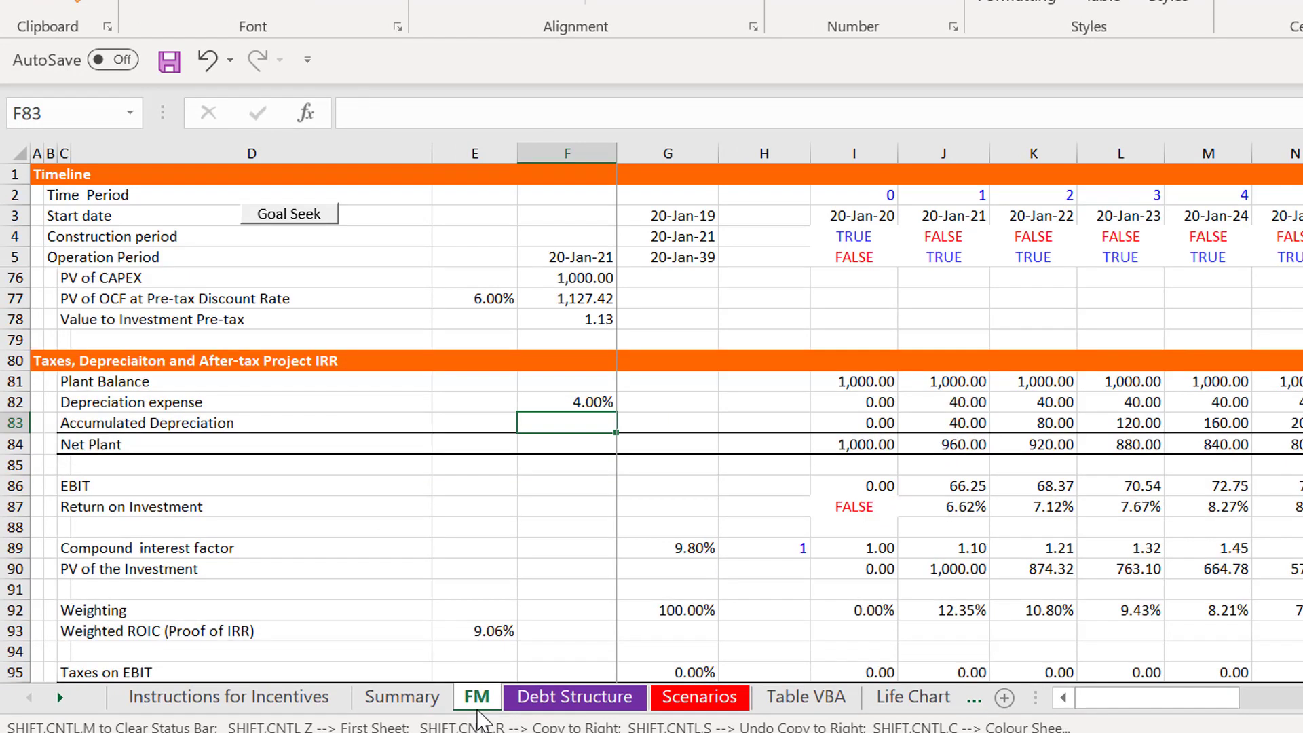
key(Page_Down)
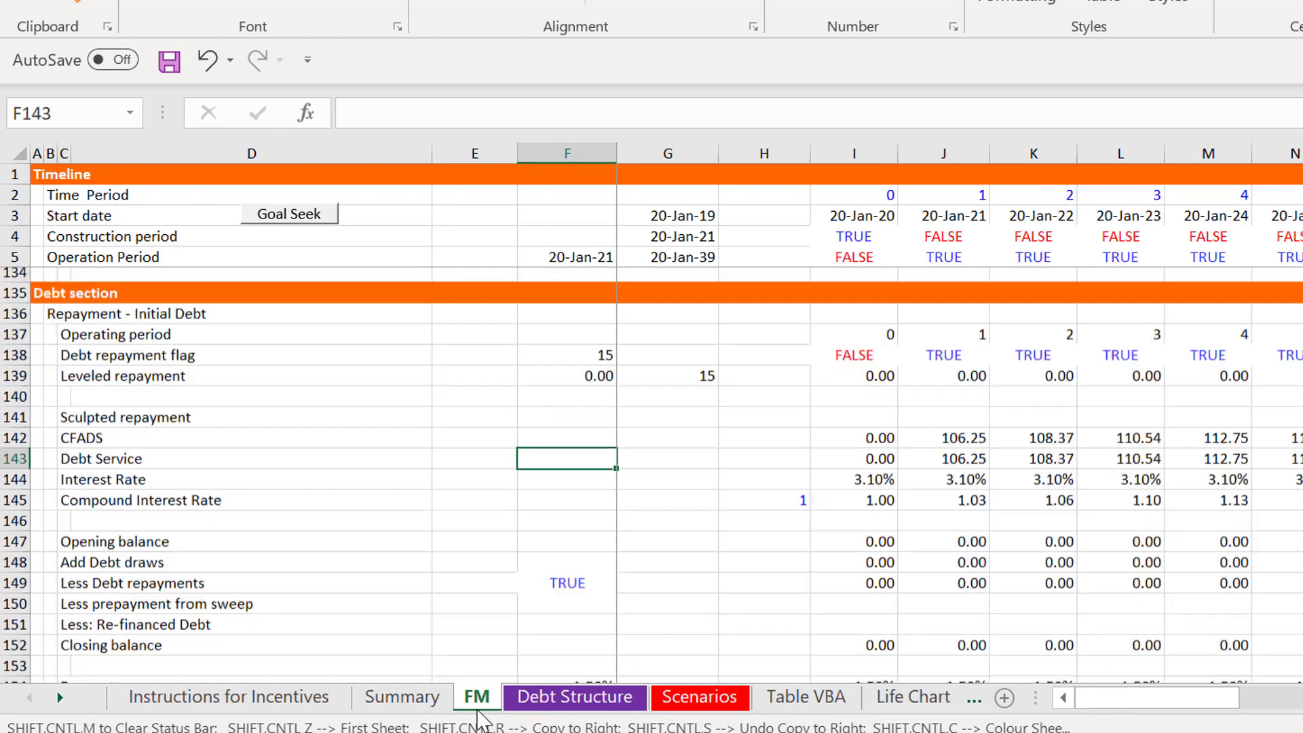
key(Page_Down)
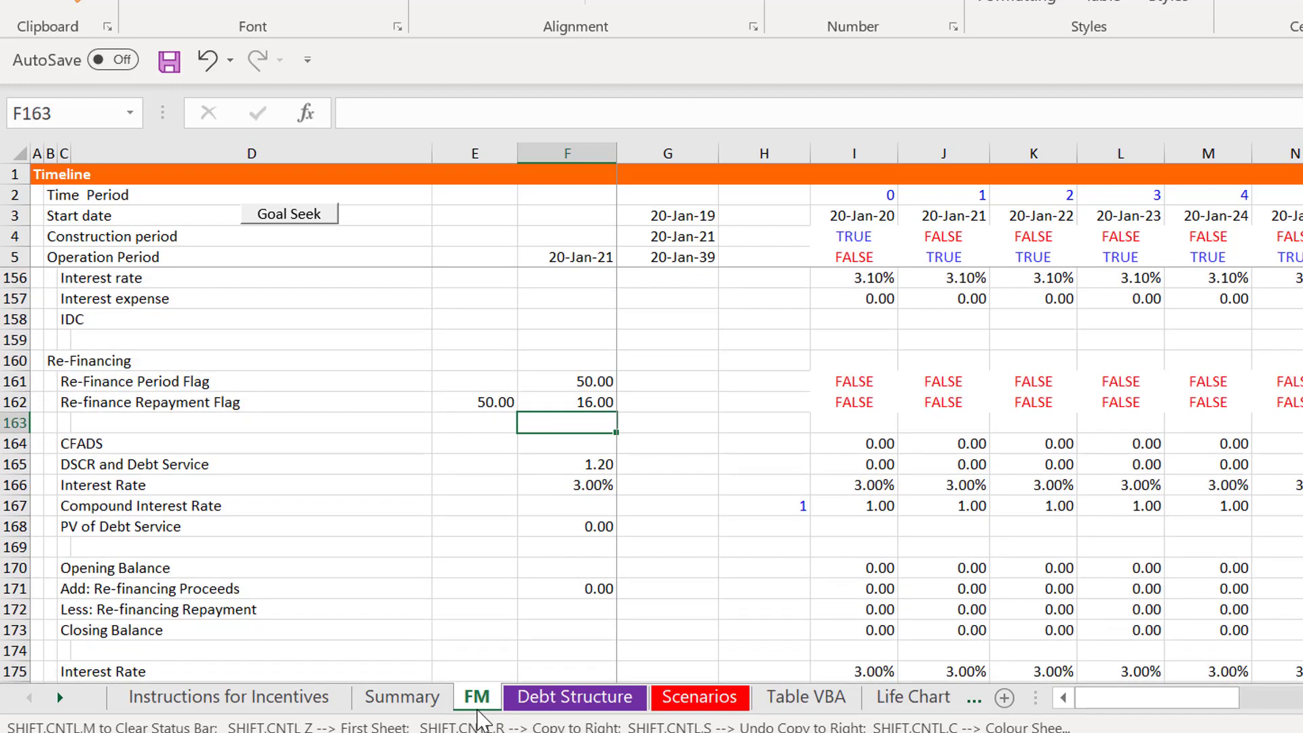
key(Page_Down)
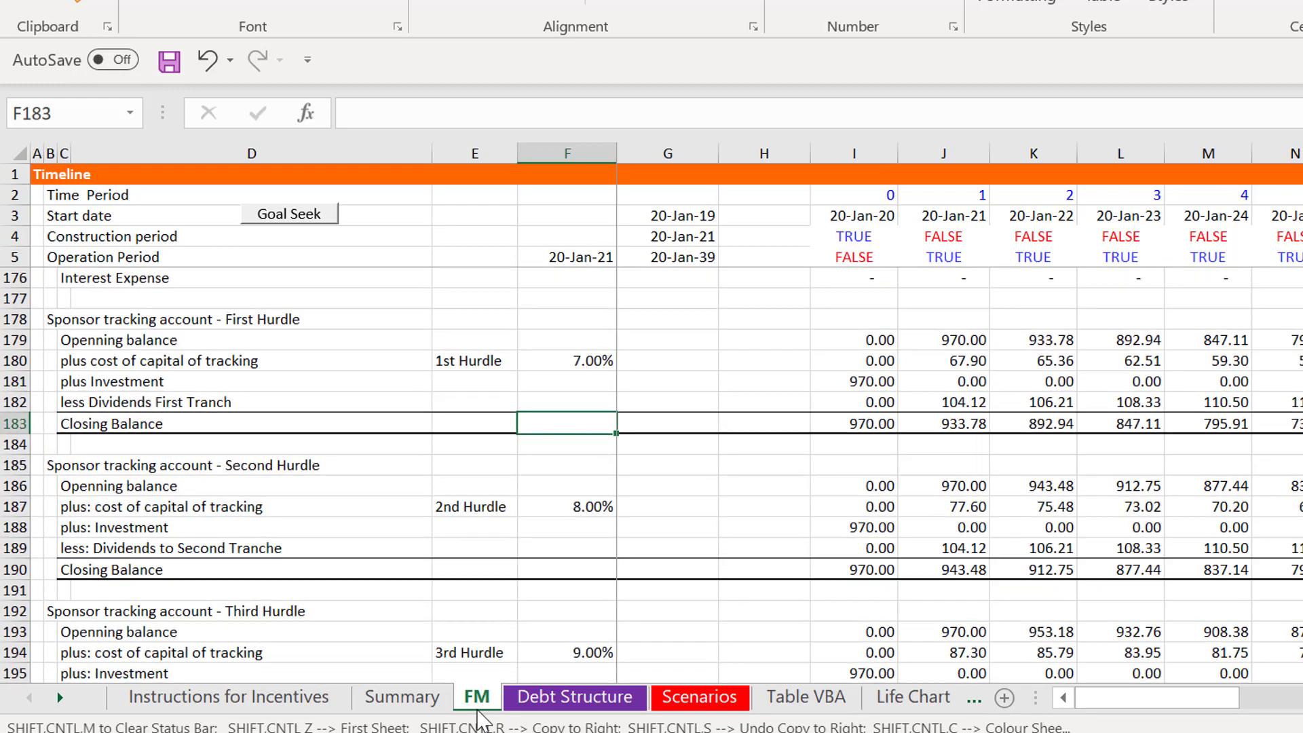
key(Down)
key(Down)
key(Down)
key(Down)
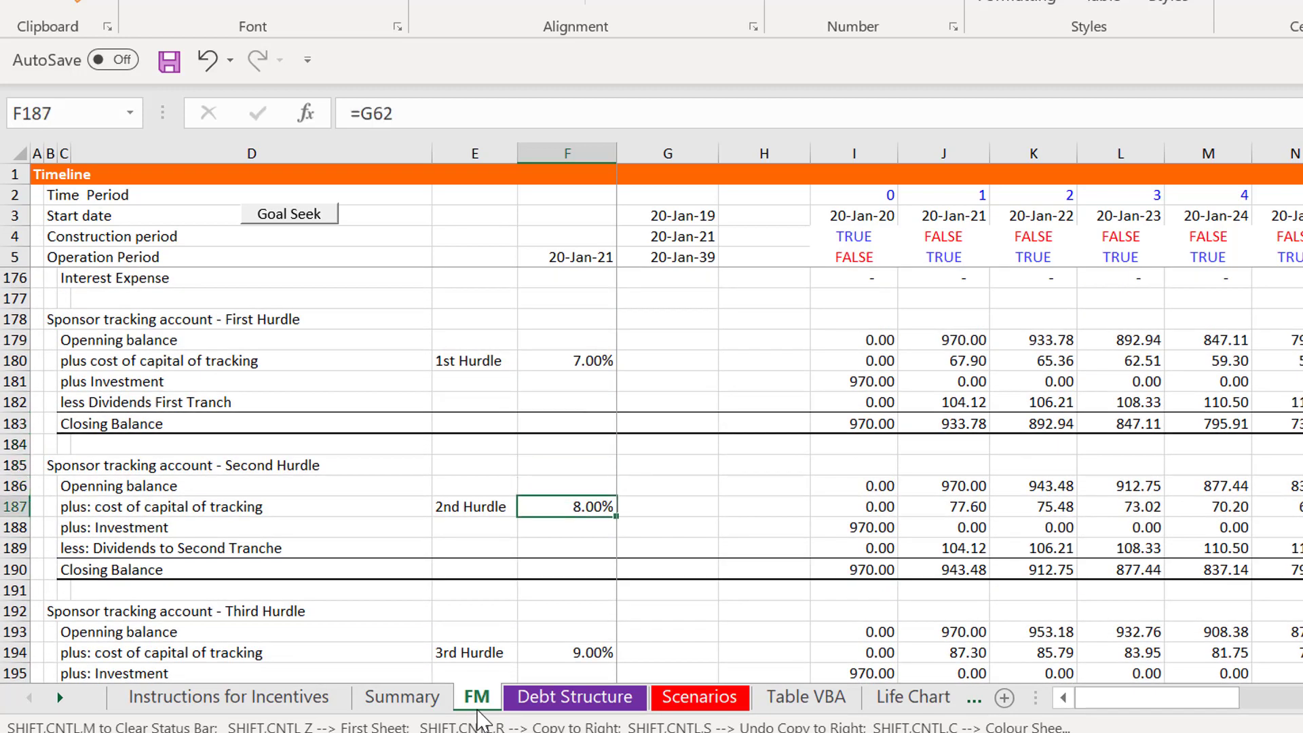
Inspect the period 0 formulas for cost of capital tracking and investment in the second-hurdle sponsor account
key(Left)
key(Left)
key(Right)
key(Right)
key(Right)
key(Right)
key(Right)
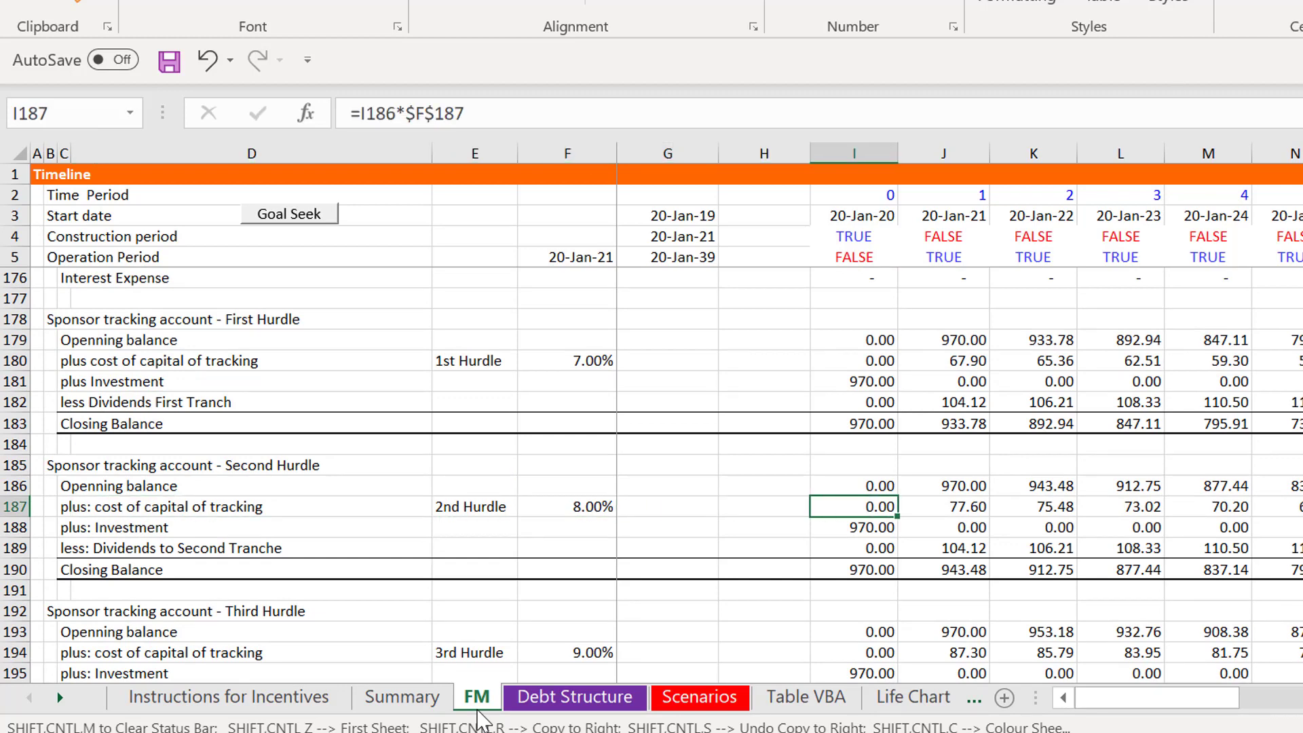
key(Down)
key(F2)
key(Escape)
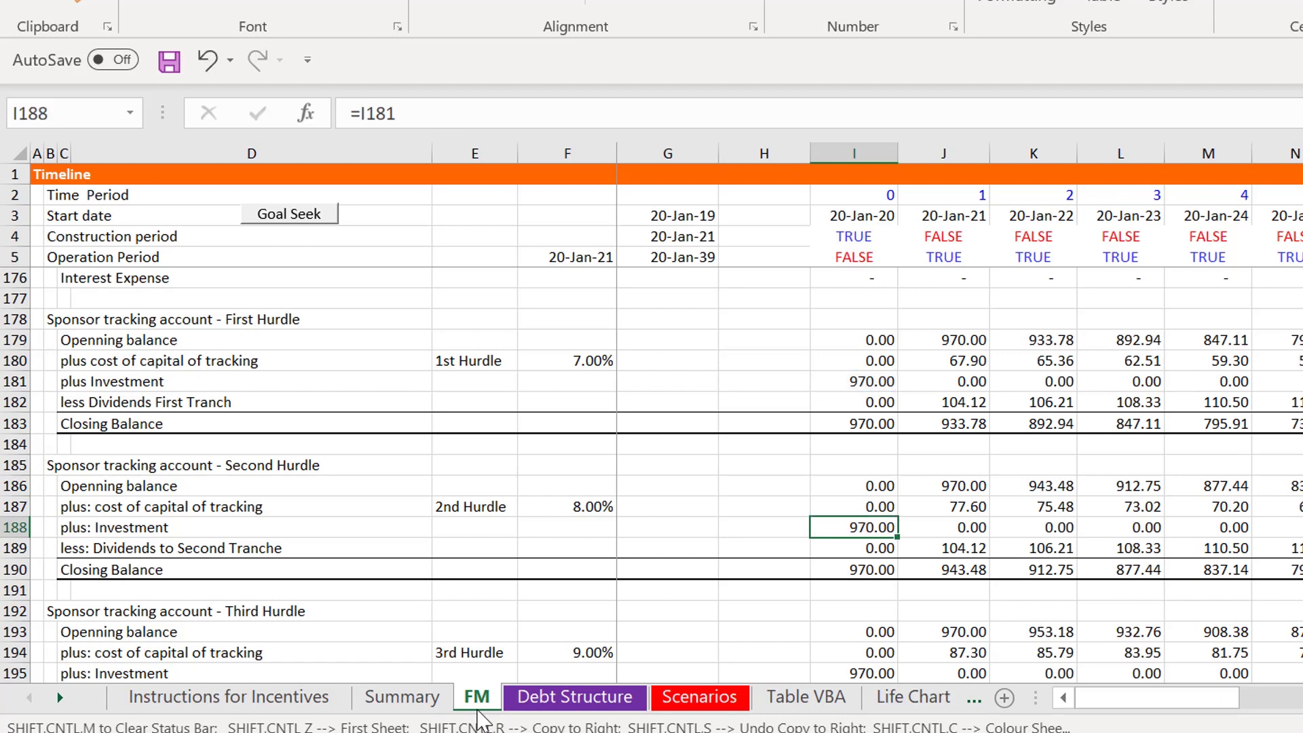
key(Up)
key(F2)
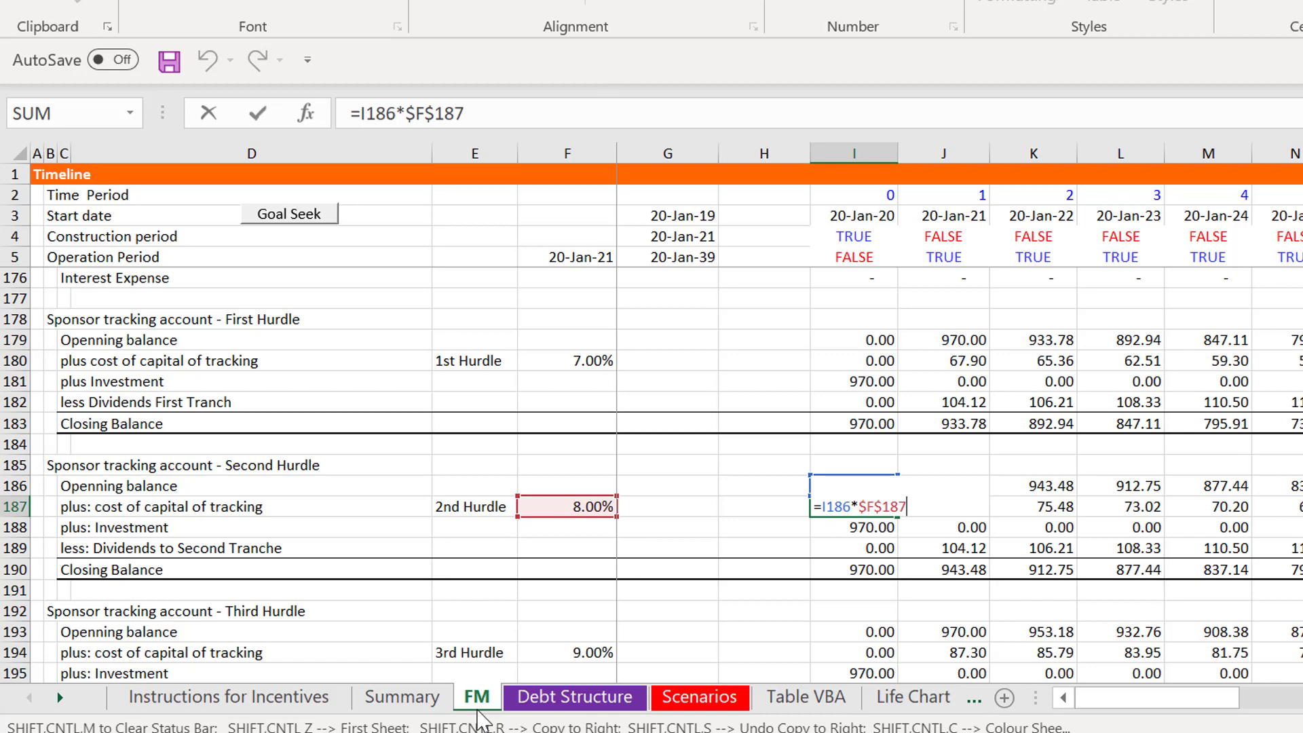
key(Return)
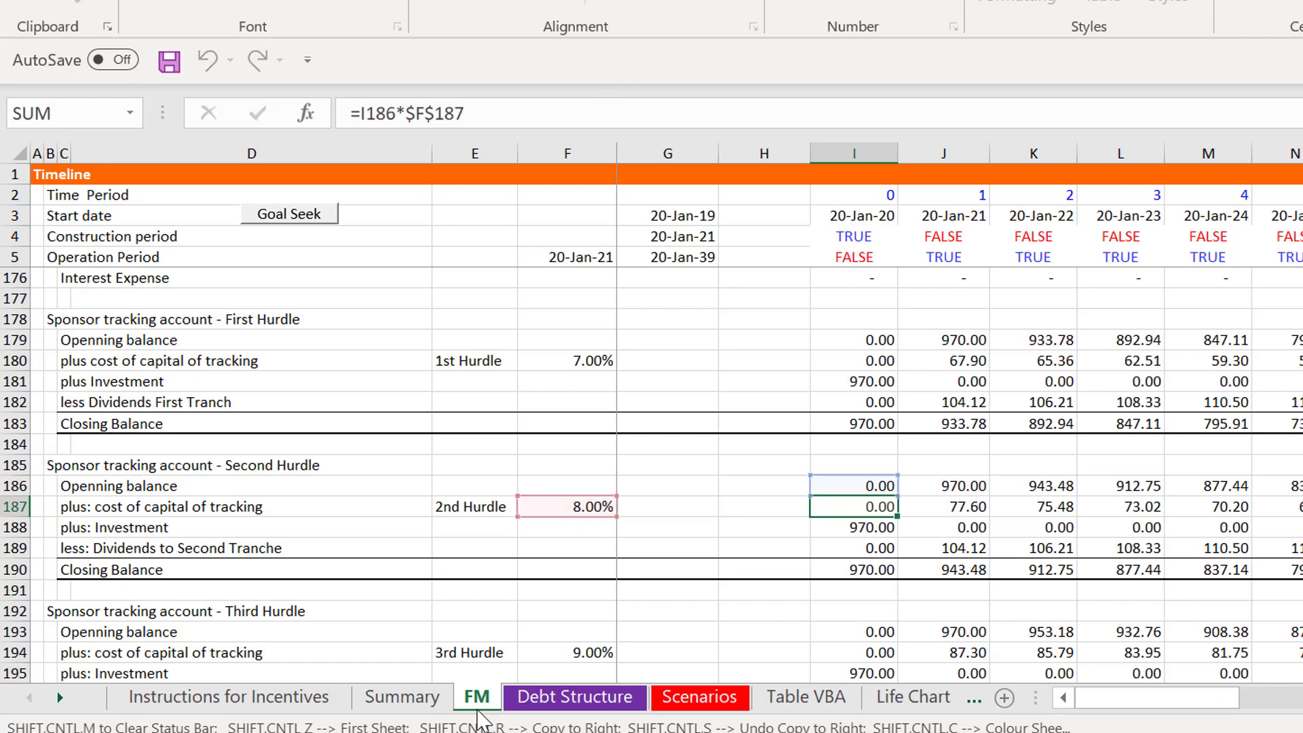
Examine the second-tranche dividend formulas for periods 0 and 1 and compare them with the first-hurdle account
key(Down)
key(F2)
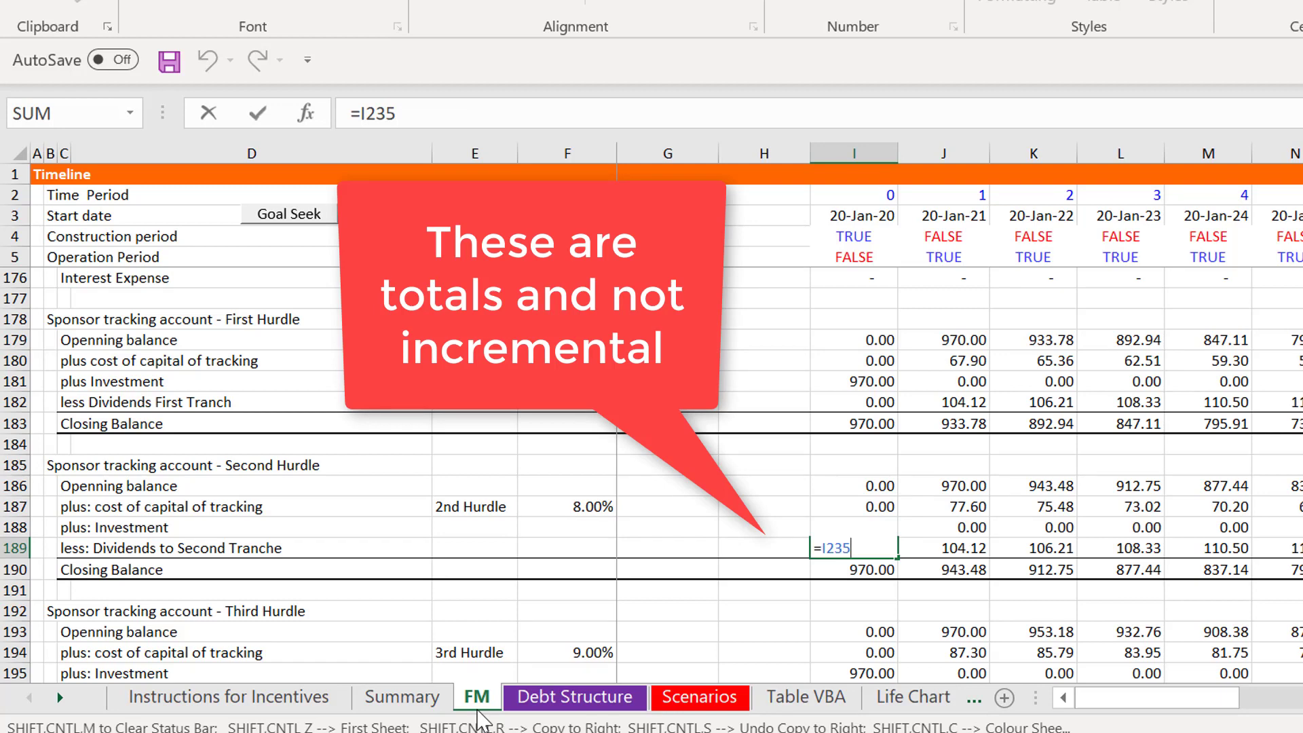
key(ctrl+Return)
key(F2)
key(ctrl+Return)
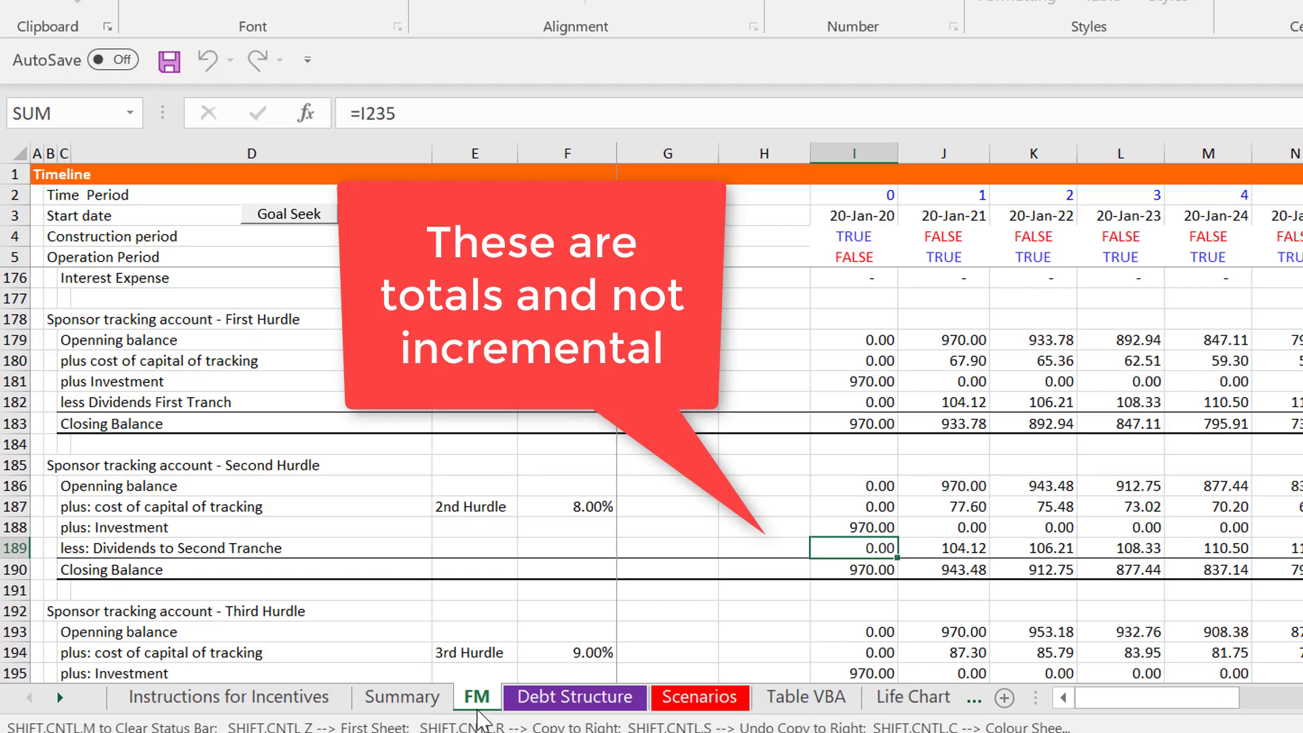
key(Right)
key(F2)
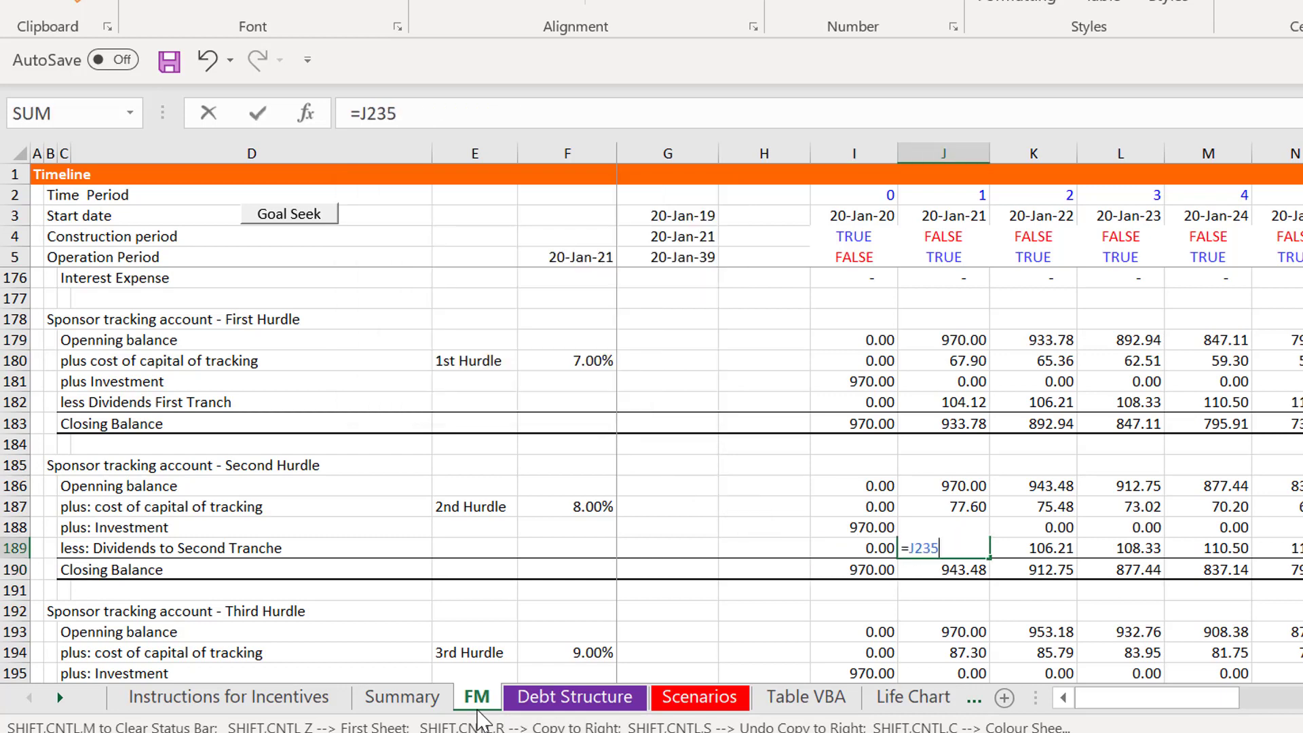
key(Escape)
key(Up)
key(Up)
key(Up)
key(Up)
key(Up)
key(Up)
key(Up)
key(Up)
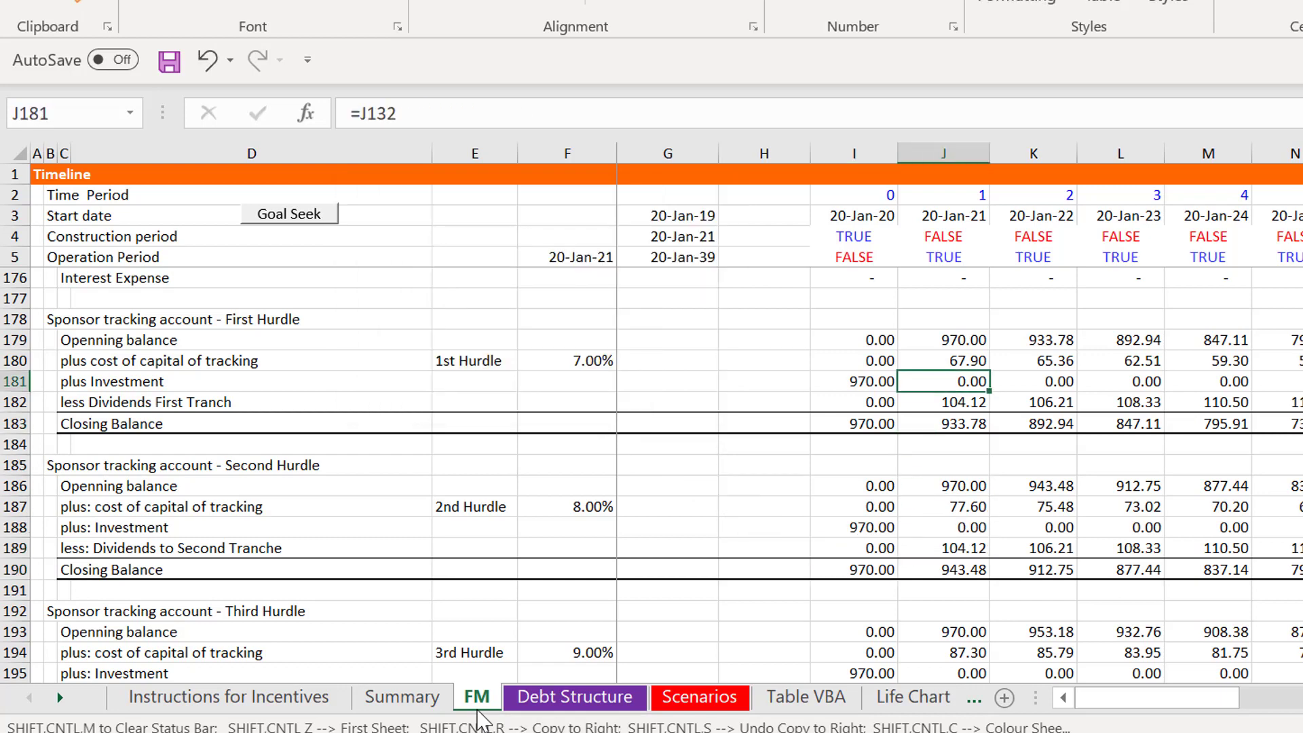
key(Down)
key(Down)
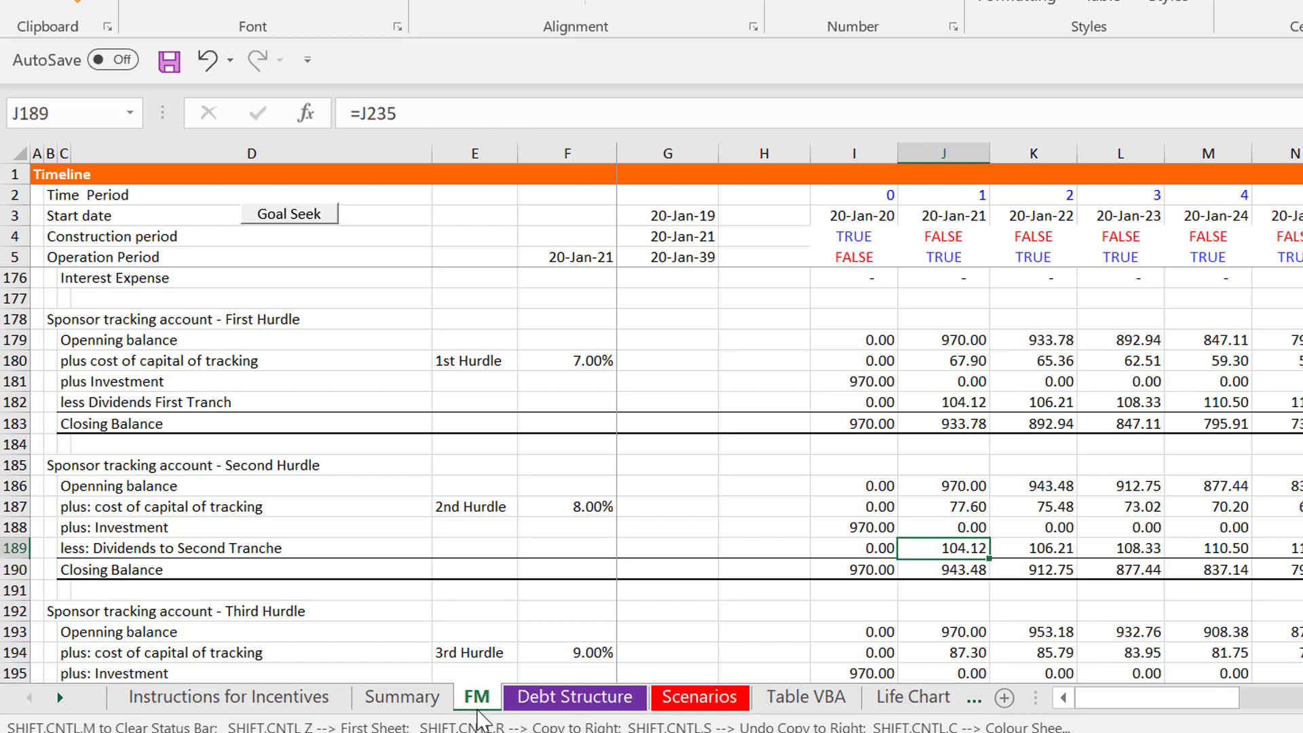
key(F2)
key(Escape)
key(Left)
key(Left)
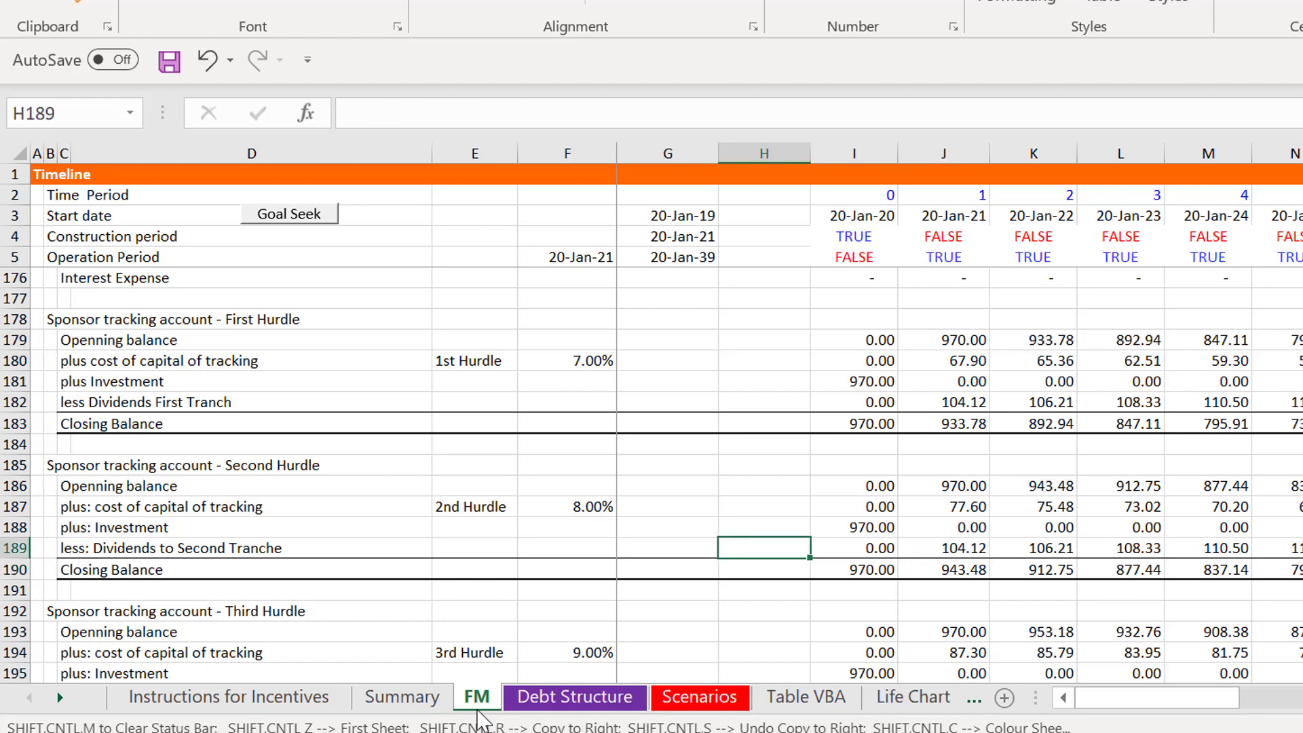
key(Right)
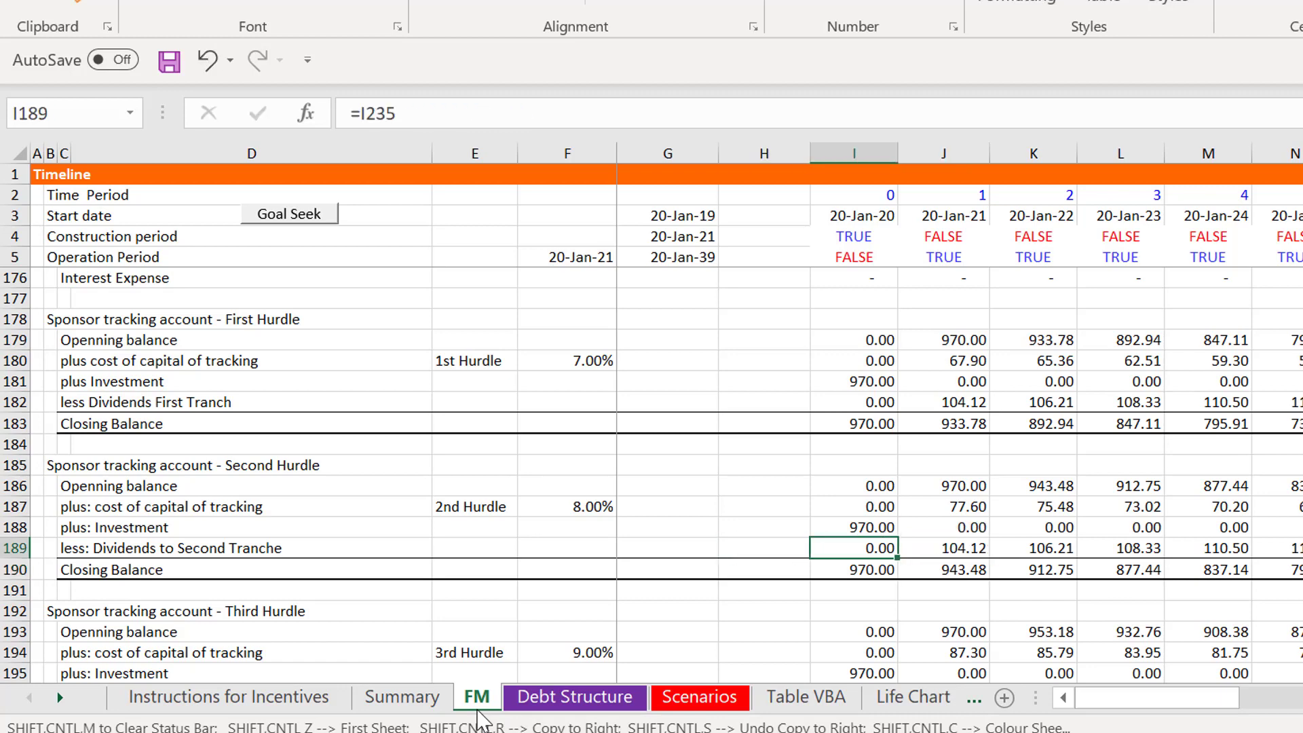
Follow the second-tranche dividends across the timeline to the years when the first-hurdle balance is paid off
key(Right)
key(Right)
key(Right)
key(Right)
key(Right)
key(Right)
key(Right)
key(Right)
key(Right)
key(Right)
key(Right)
key(Right)
key(Right)
key(Right)
key(Right)
key(Right)
key(Right)
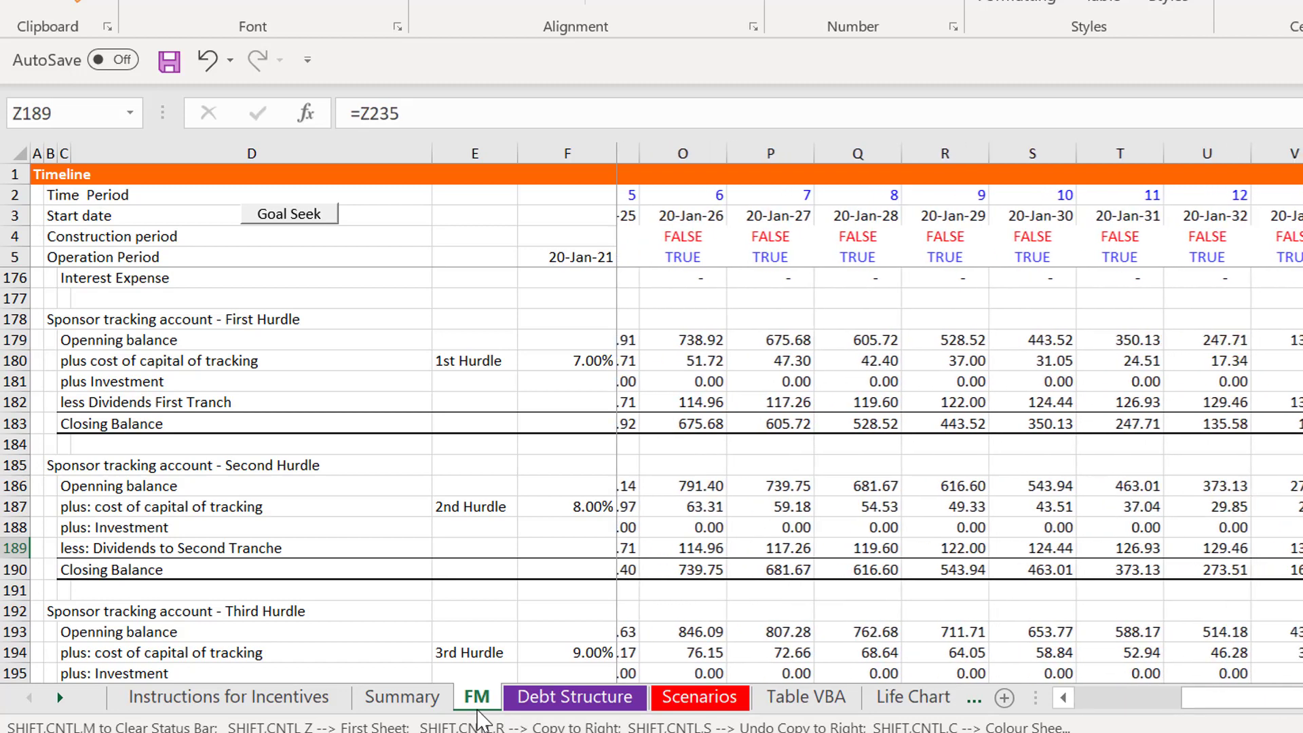
key(Right)
key(Left)
key(Left)
key(Left)
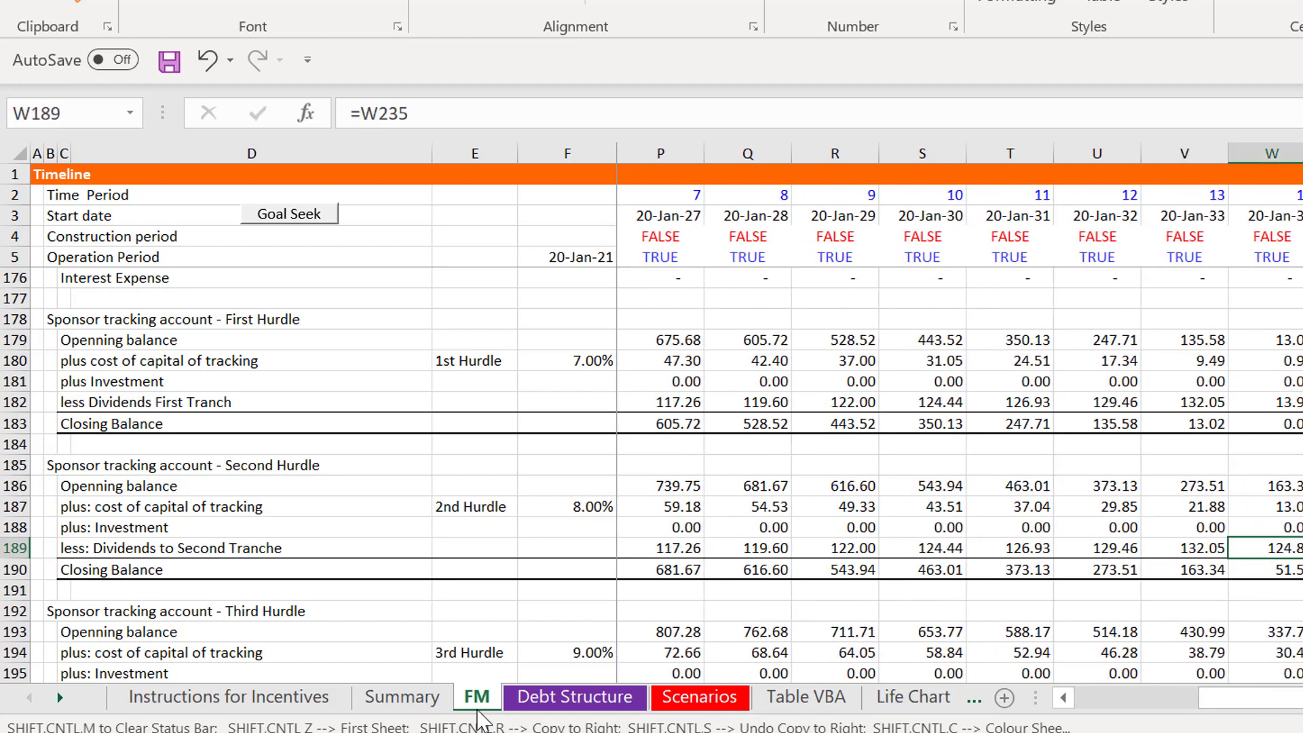
Review the third-hurdle sponsor tracking account through to its closing balance in the later years
key(Up)
key(Down)
key(Down)
key(Down)
key(Down)
key(Down)
key(Down)
key(Down)
key(Down)
key(Down)
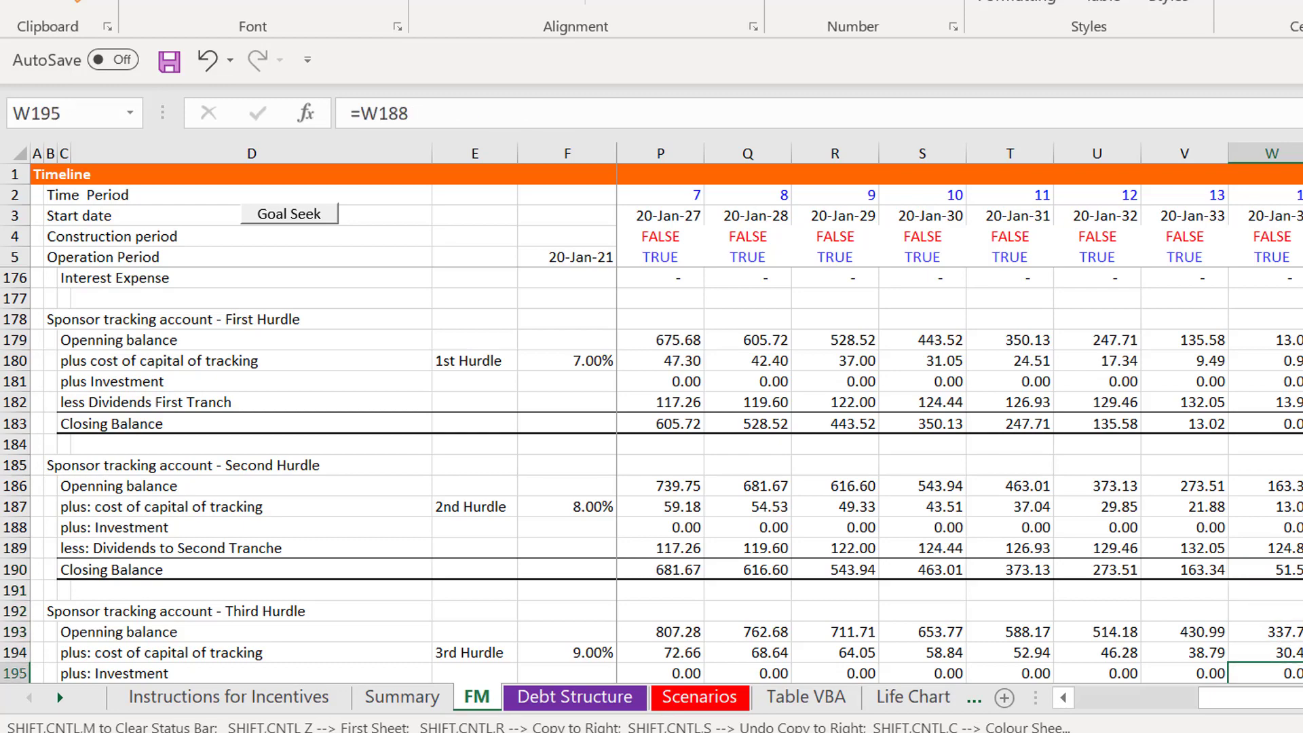
key(Down)
key(Down)
key(Down)
key(Up)
key(Up)
key(Up)
key(Up)
key(Up)
key(Up)
key(Up)
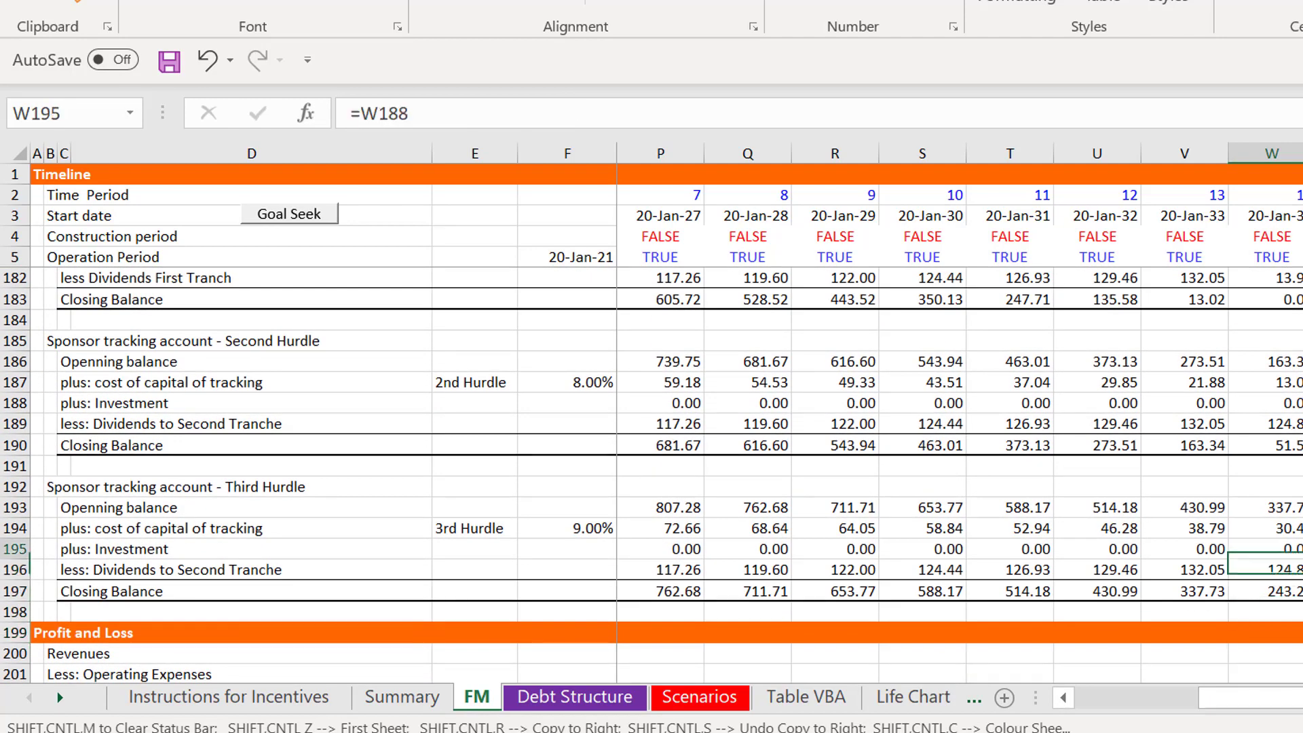
key(Right)
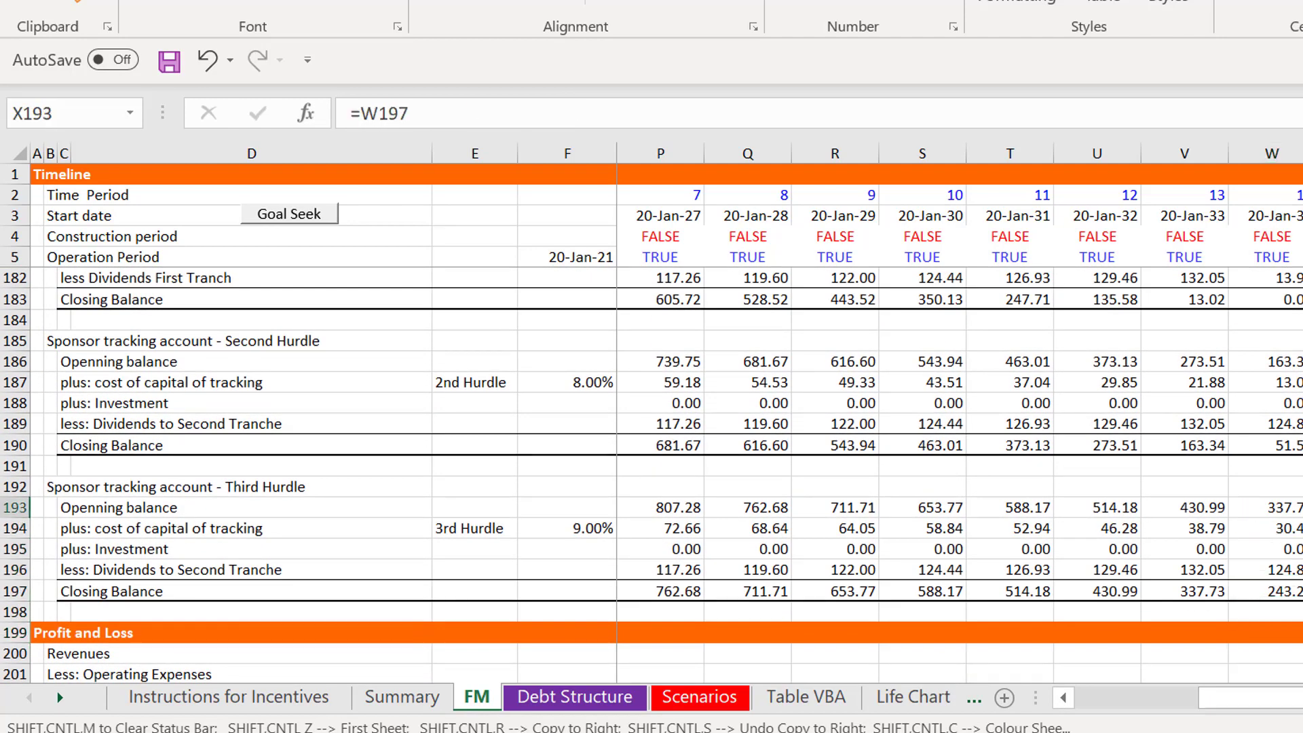
key(Right)
key(Right)
key(Down)
key(Down)
key(Down)
key(Down)
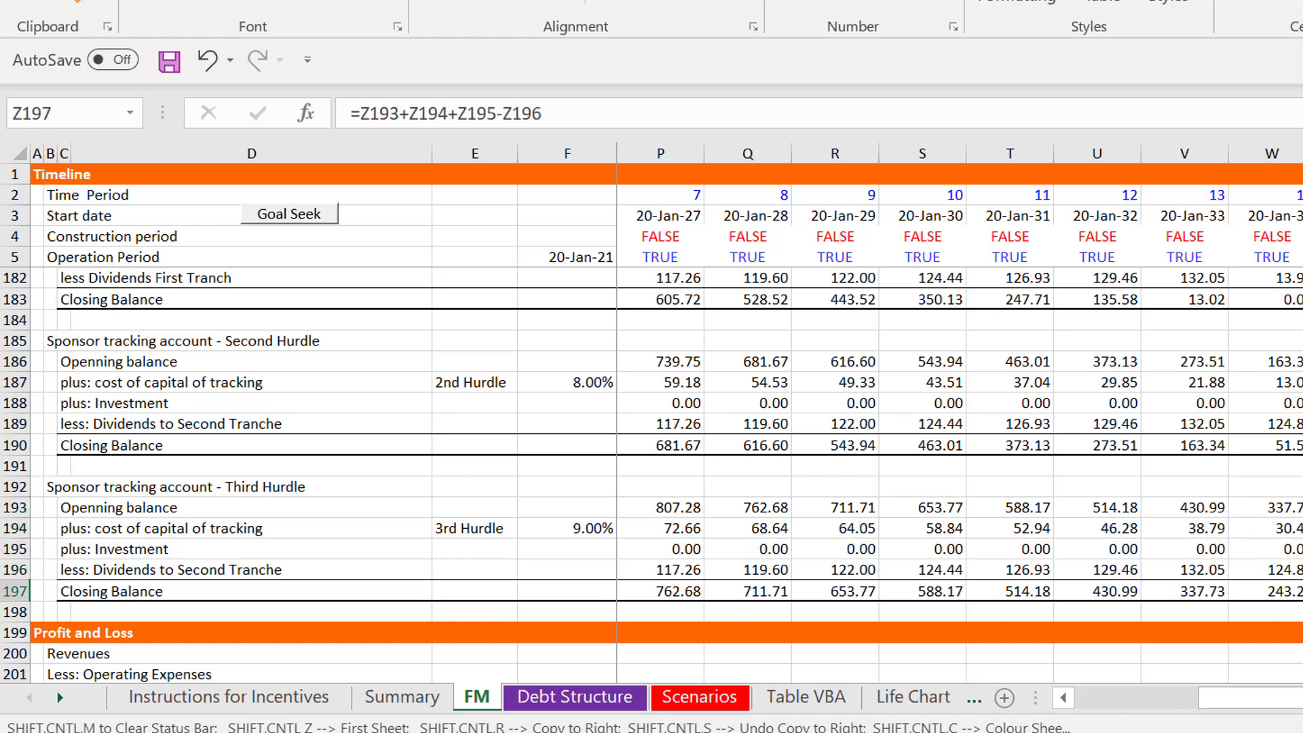
Go from the third-hurdle tracking account to the Equity Cash Flow Allocation section below the cash flow waterfall
key(Left)
key(Left)
key(Left)
key(Left)
key(Left)
key(Left)
key(Left)
key(Left)
key(Left)
key(Left)
key(Left)
key(Left)
key(Left)
key(Left)
key(Left)
key(Left)
key(Left)
key(Left)
key(Left)
key(Left)
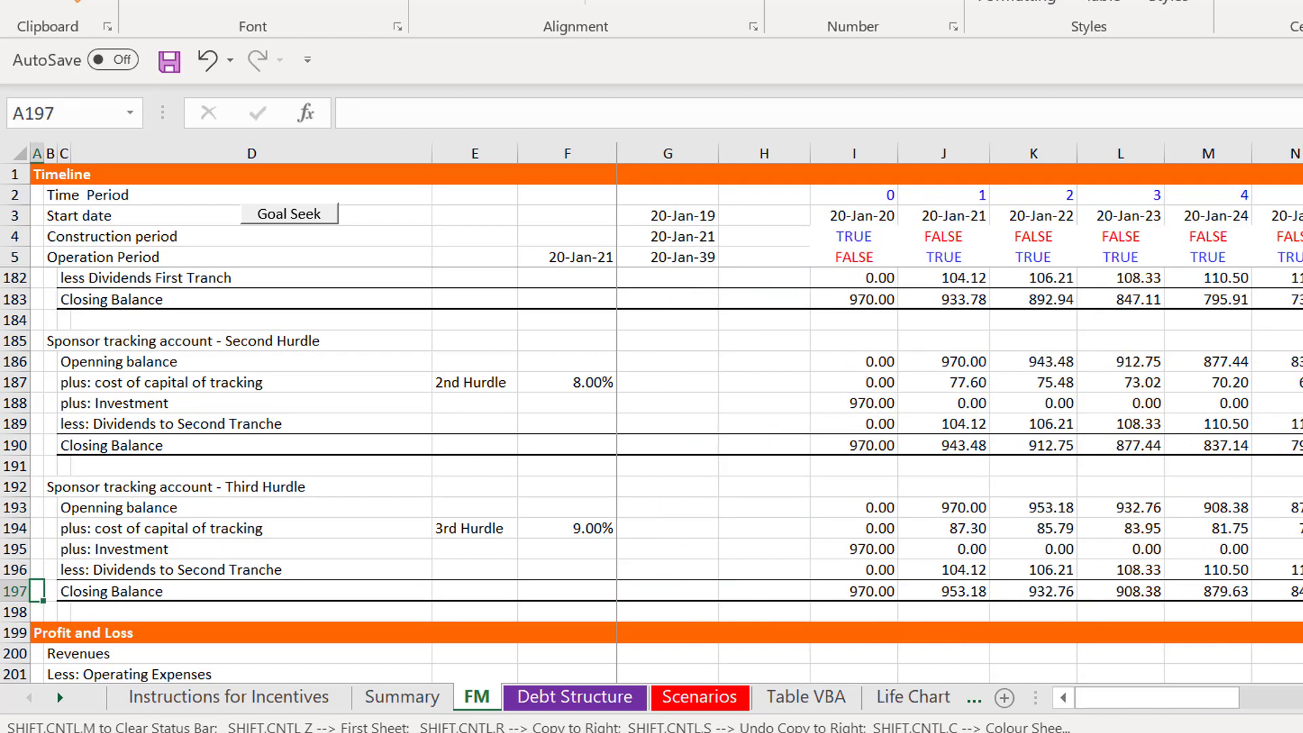
key(Page_Down)
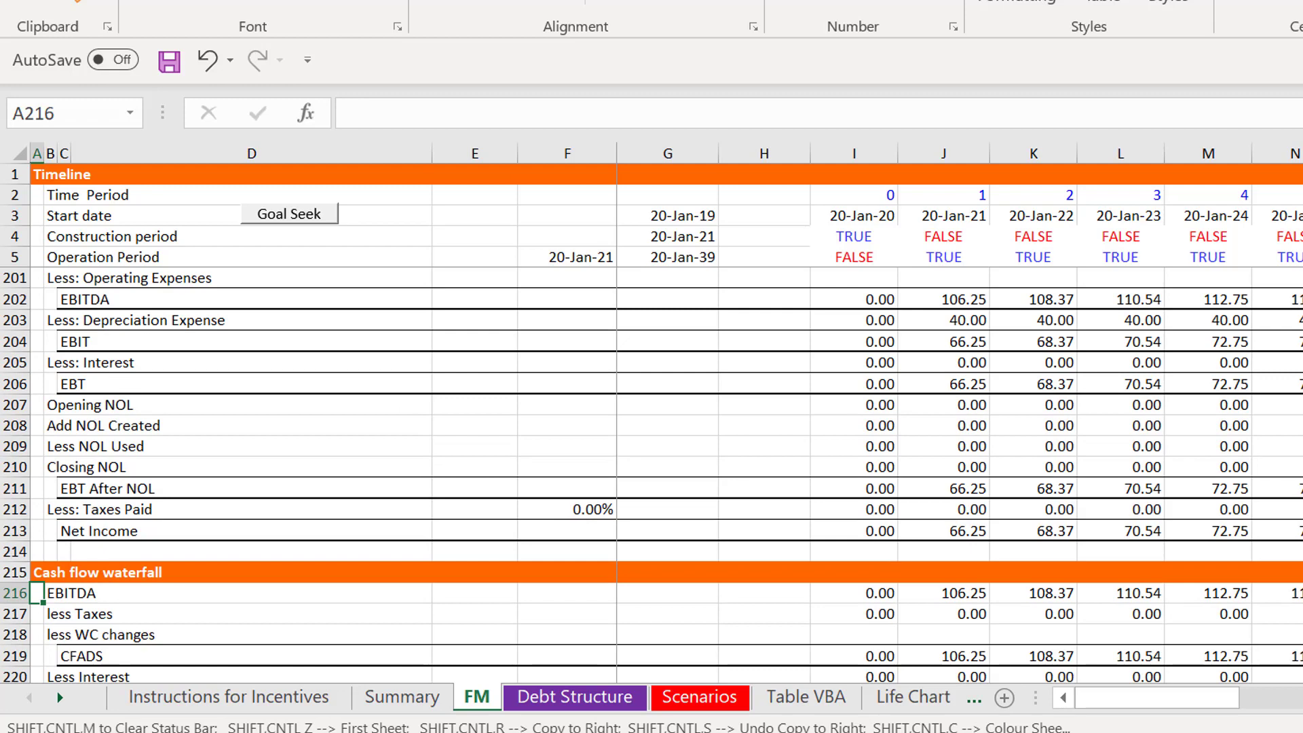
key(Page_Down)
key(Down)
key(Down)
key(Down)
key(Down)
key(Down)
key(Down)
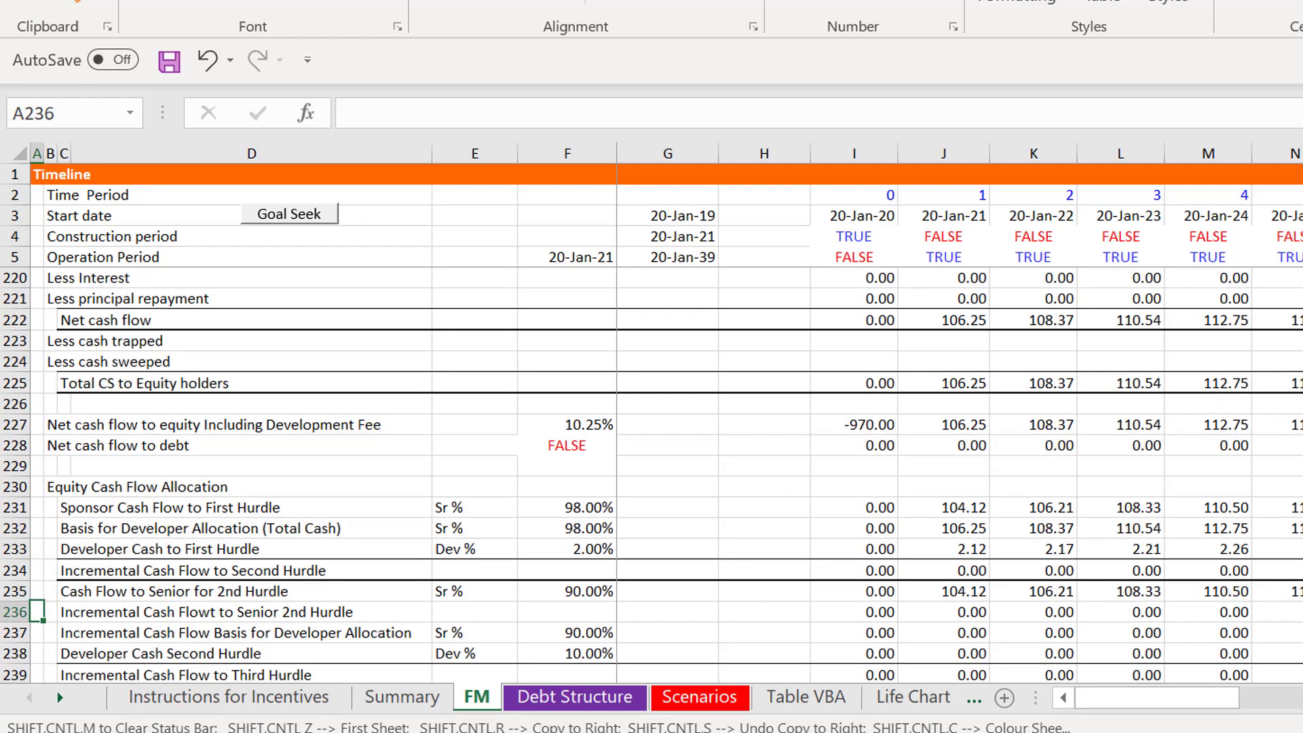
key(Up)
key(Up)
key(Up)
key(Up)
key(Up)
key(Up)
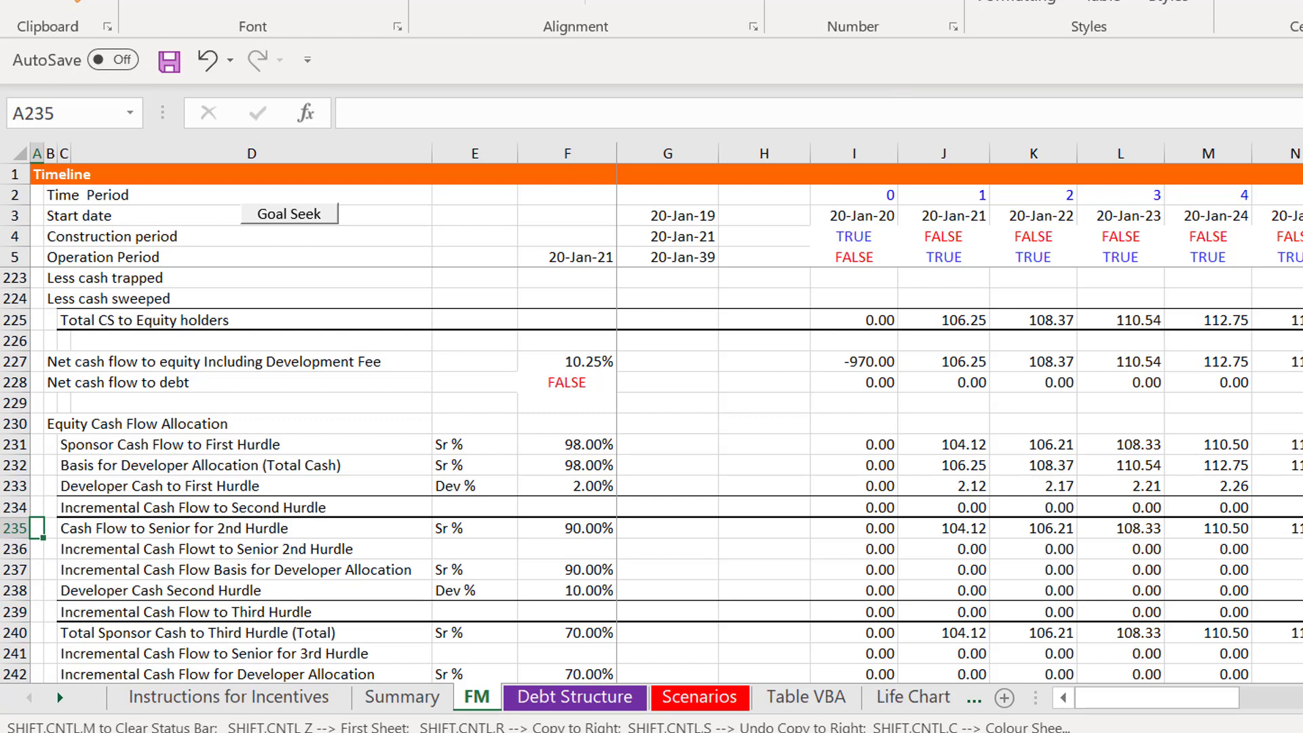
Inspect the period 0 formula for Incremental Cash Flow to Second Hurdle
key(Up)
key(Right)
key(Right)
key(Right)
key(Right)
key(Right)
key(Right)
key(Right)
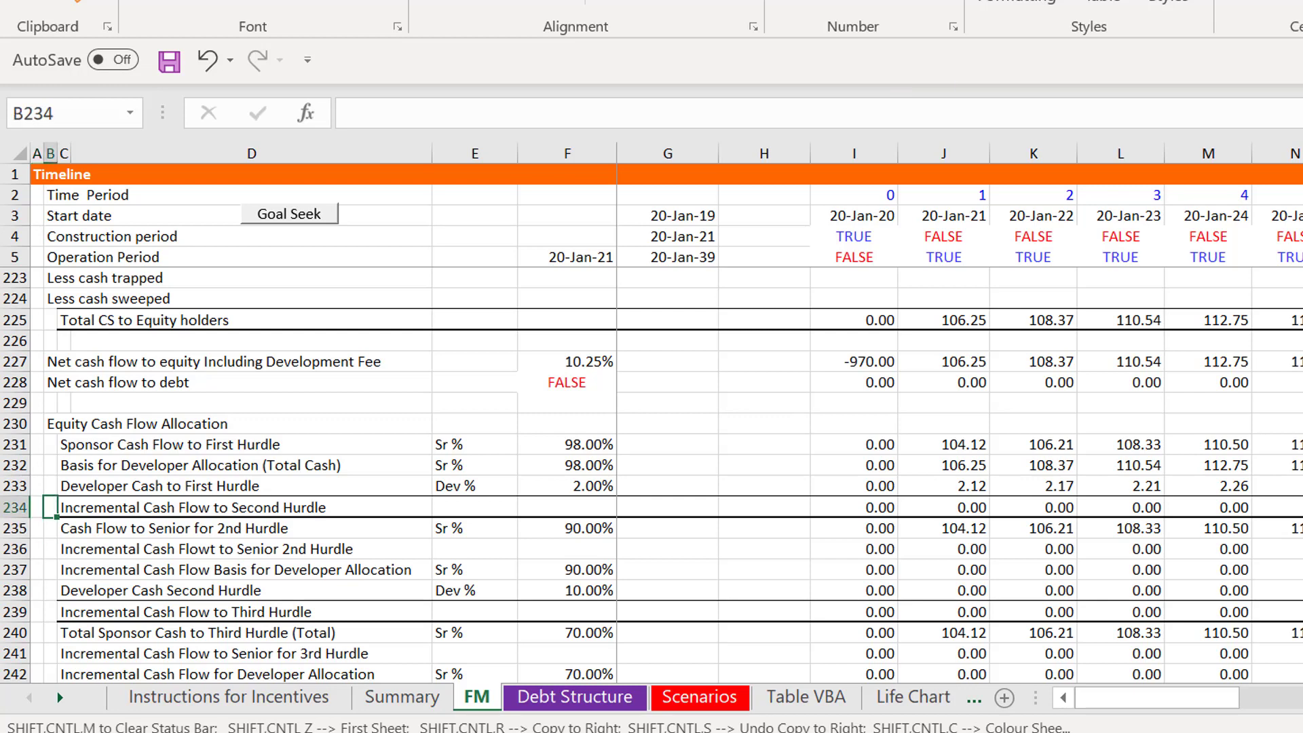
key(Right)
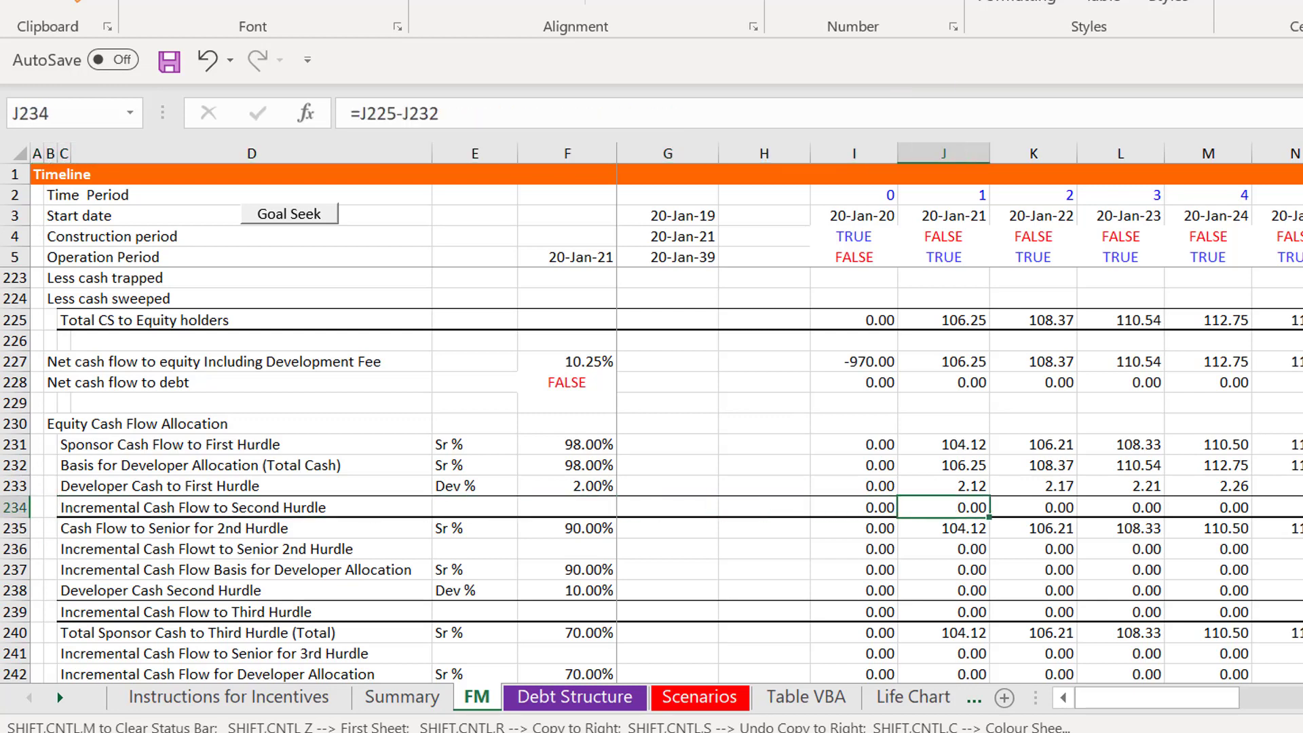
key(F2)
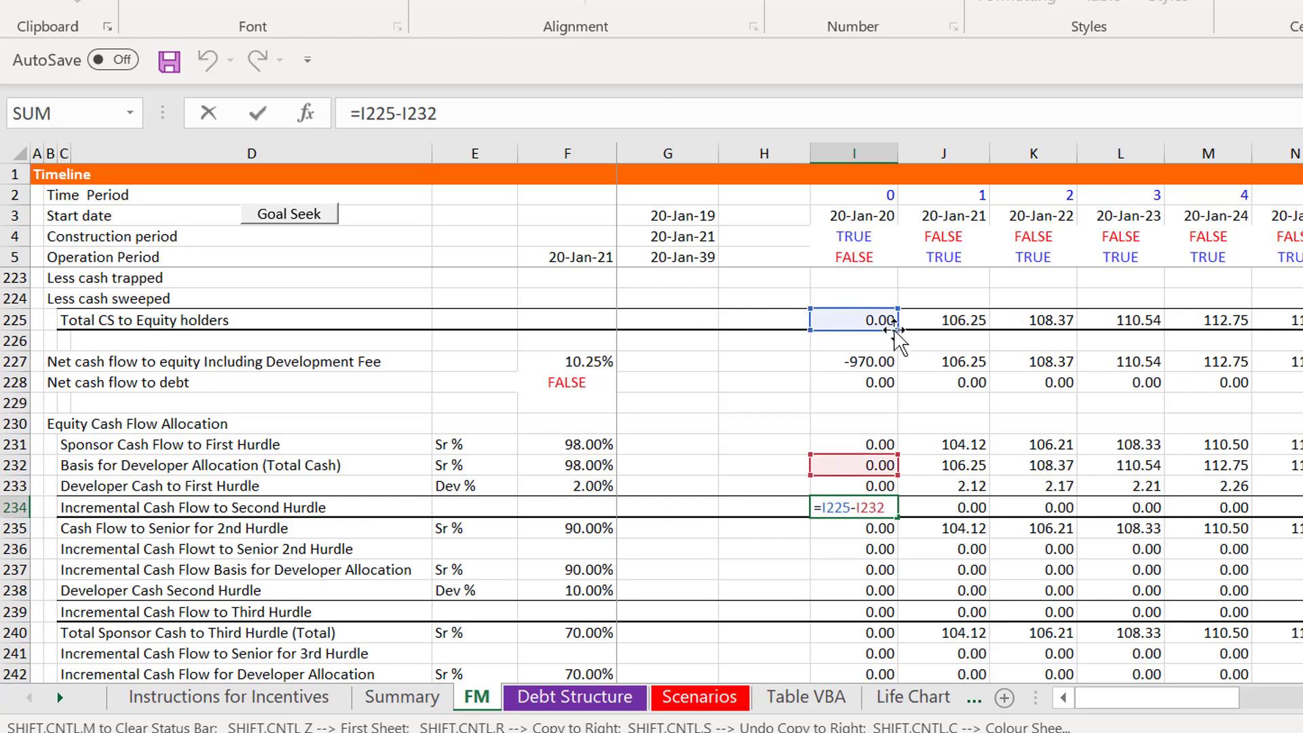
Examine the period 1 developer allocation basis and trace the cells behind that period's incremental cash flow to the second hurdle
key(Escape)
key(Right)
key(Up)
key(Up)
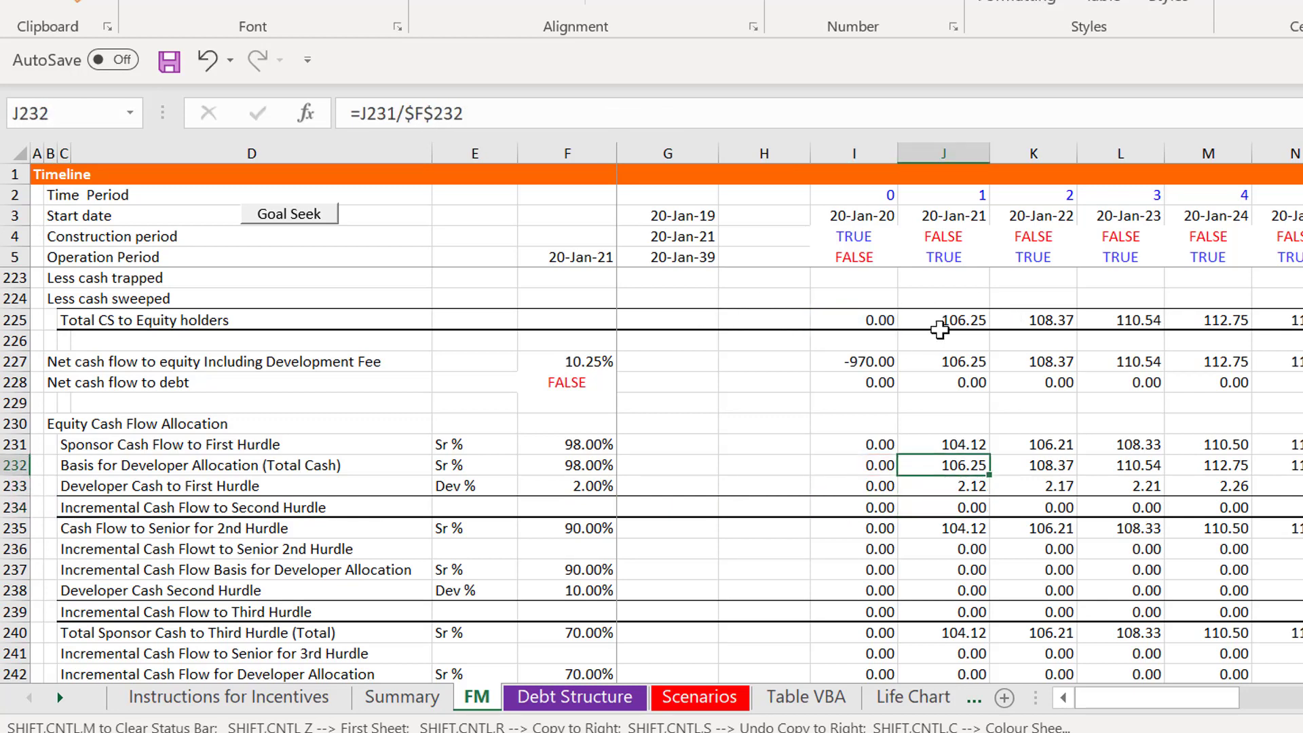
key(Down)
key(Down)
key(F2)
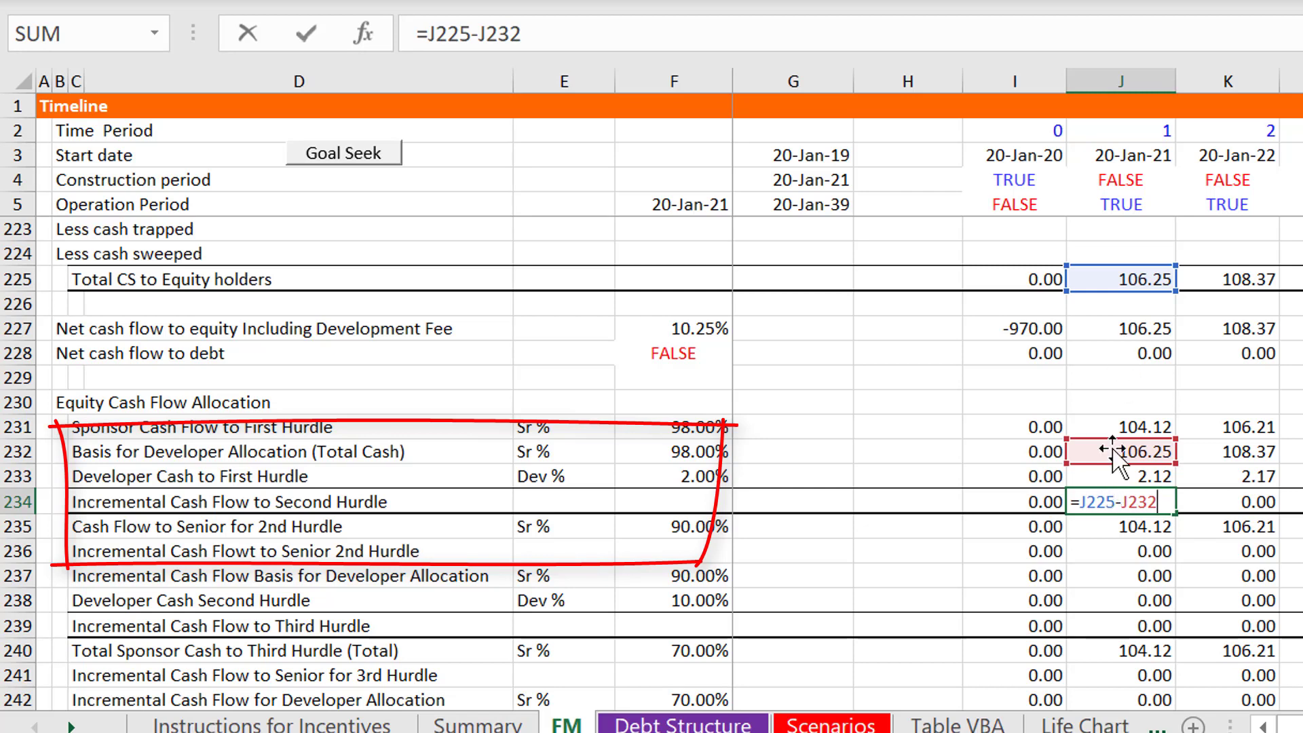
Follow the incremental cash flow to the second hurdle across the timeline and inspect its formula in period 14
key(Return)
key(Up)
key(Right)
key(Right)
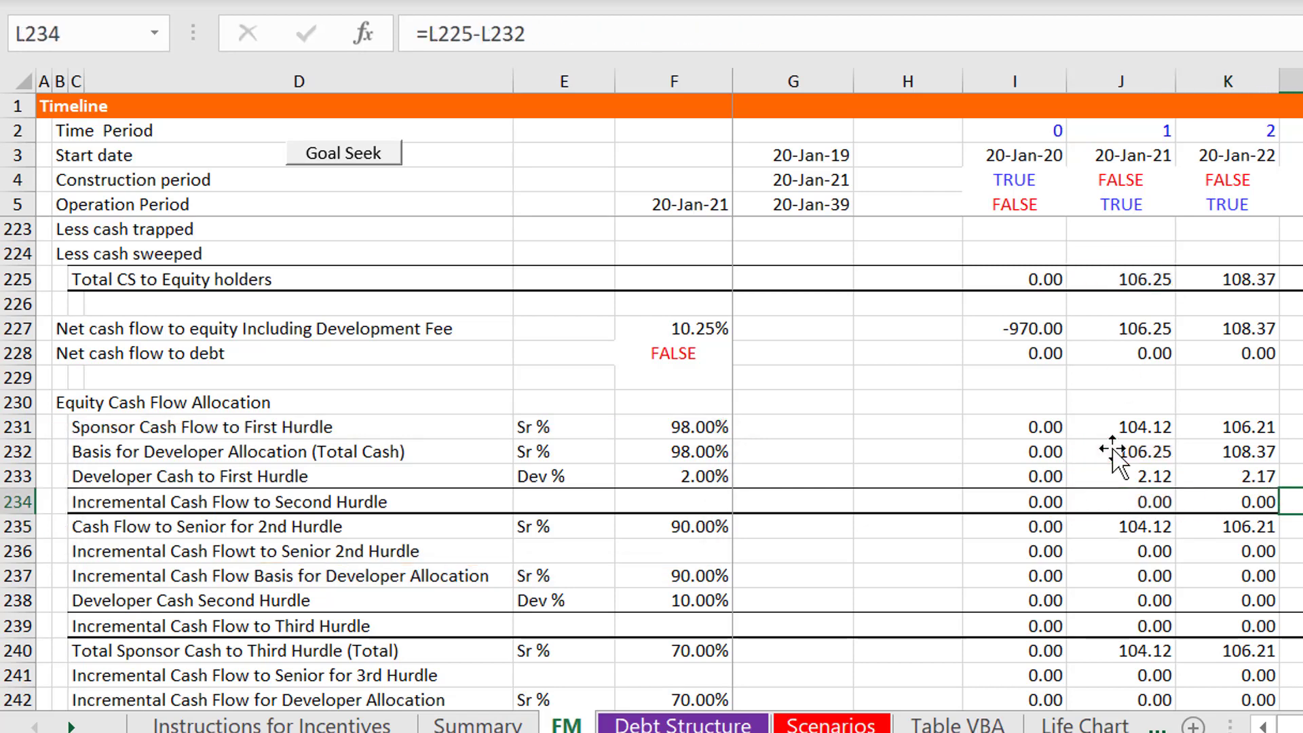
key(Right)
key(Right)
key(Right)
key(Right)
key(Right)
key(Right)
key(Right)
key(Right)
key(Right)
key(Right)
key(Right)
key(Right)
key(Right)
key(Right)
key(Right)
key(Right)
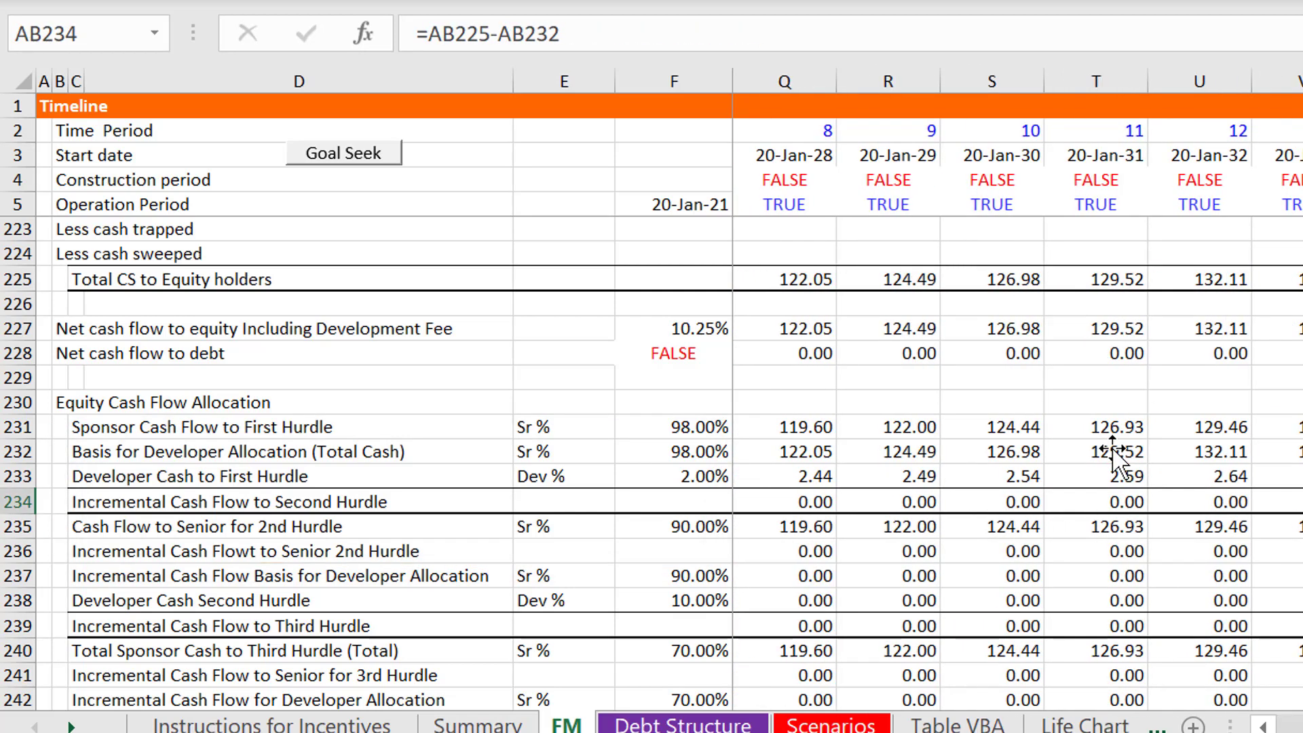
key(Left)
key(Left)
key(Left)
key(Left)
key(Left)
key(Left)
key(Left)
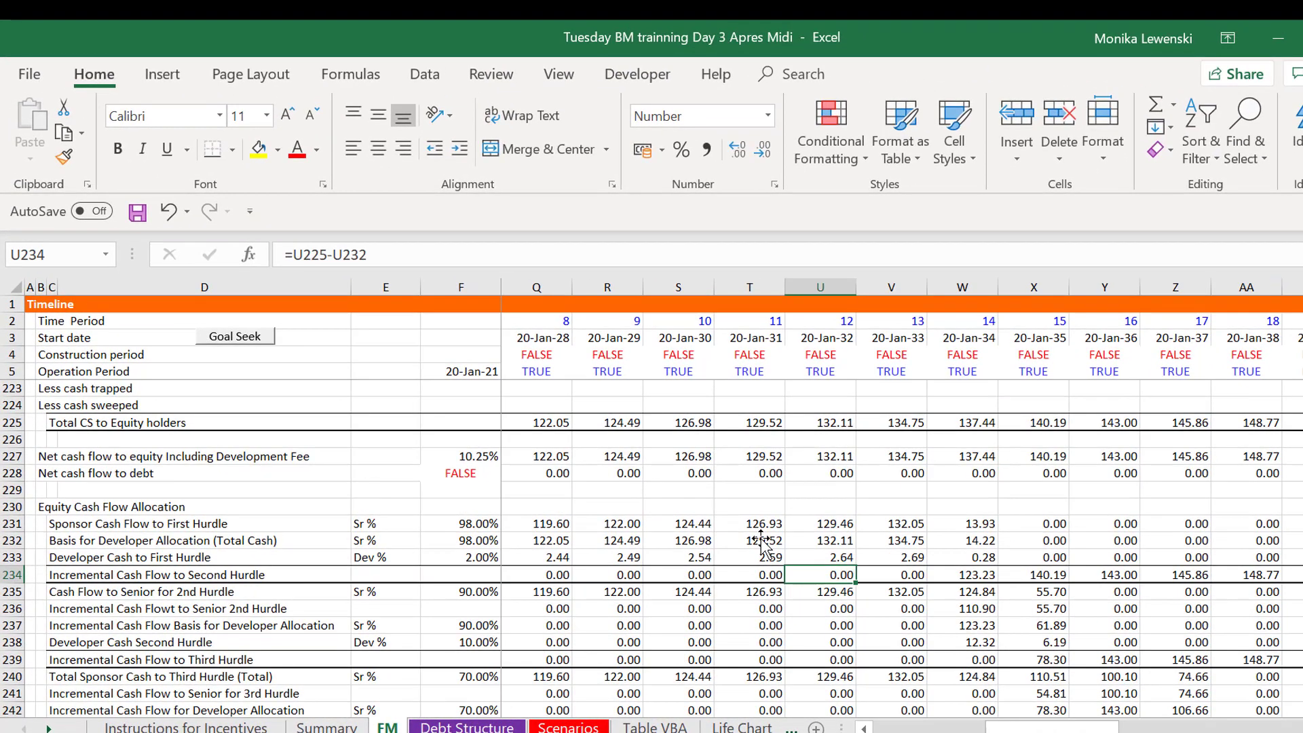
key(Right)
key(Right)
key(F2)
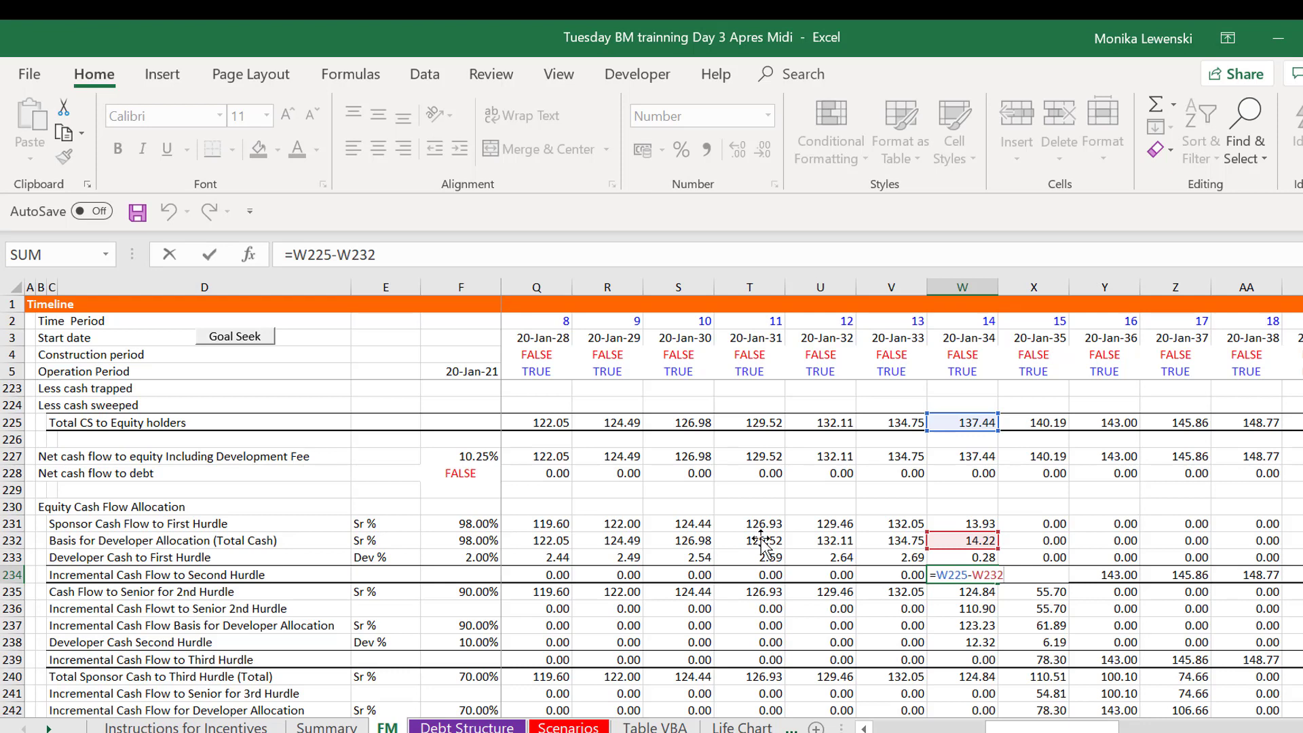
key(Return)
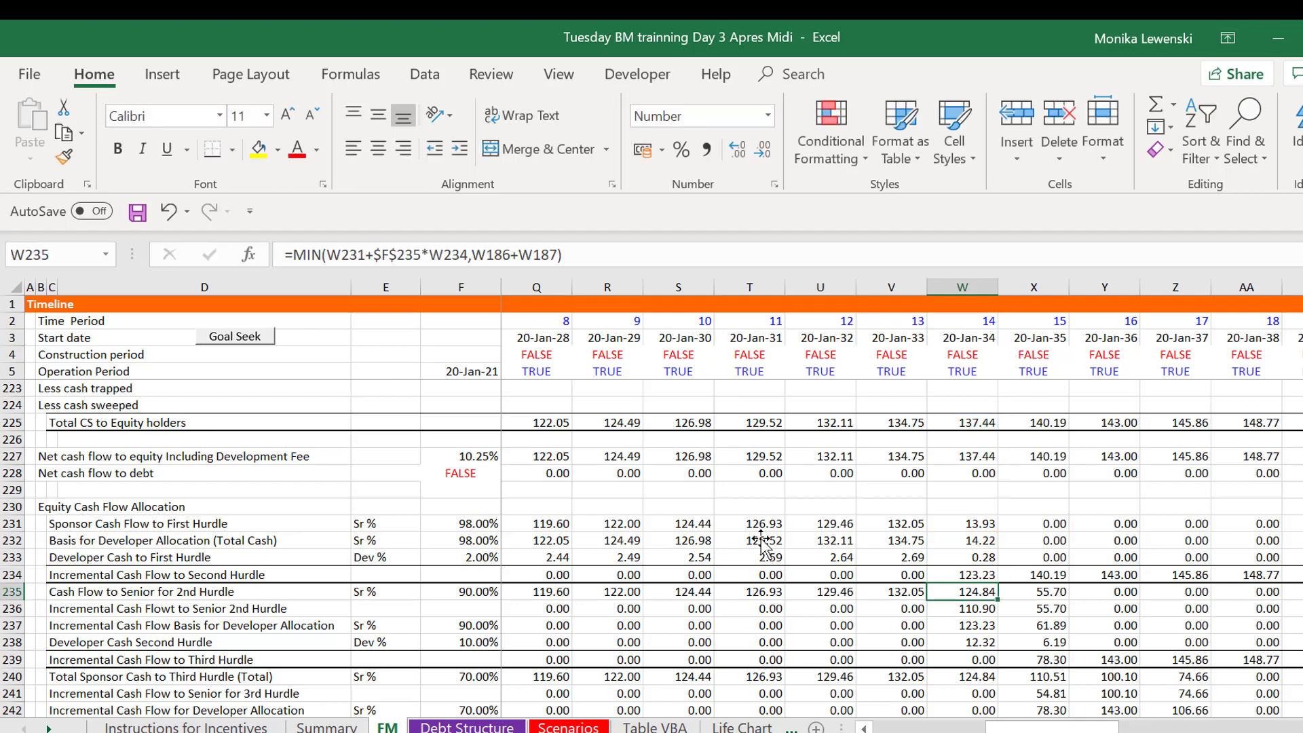
Review the Cash Flow to Senior for 2nd Hurdle row back to the first period and check its senior percentage
key(Left)
key(Left)
key(Left)
key(Left)
key(Left)
key(Left)
key(Left)
key(Left)
key(Left)
key(Left)
key(Left)
key(Left)
key(Left)
key(Left)
key(Left)
key(Left)
key(Left)
key(Left)
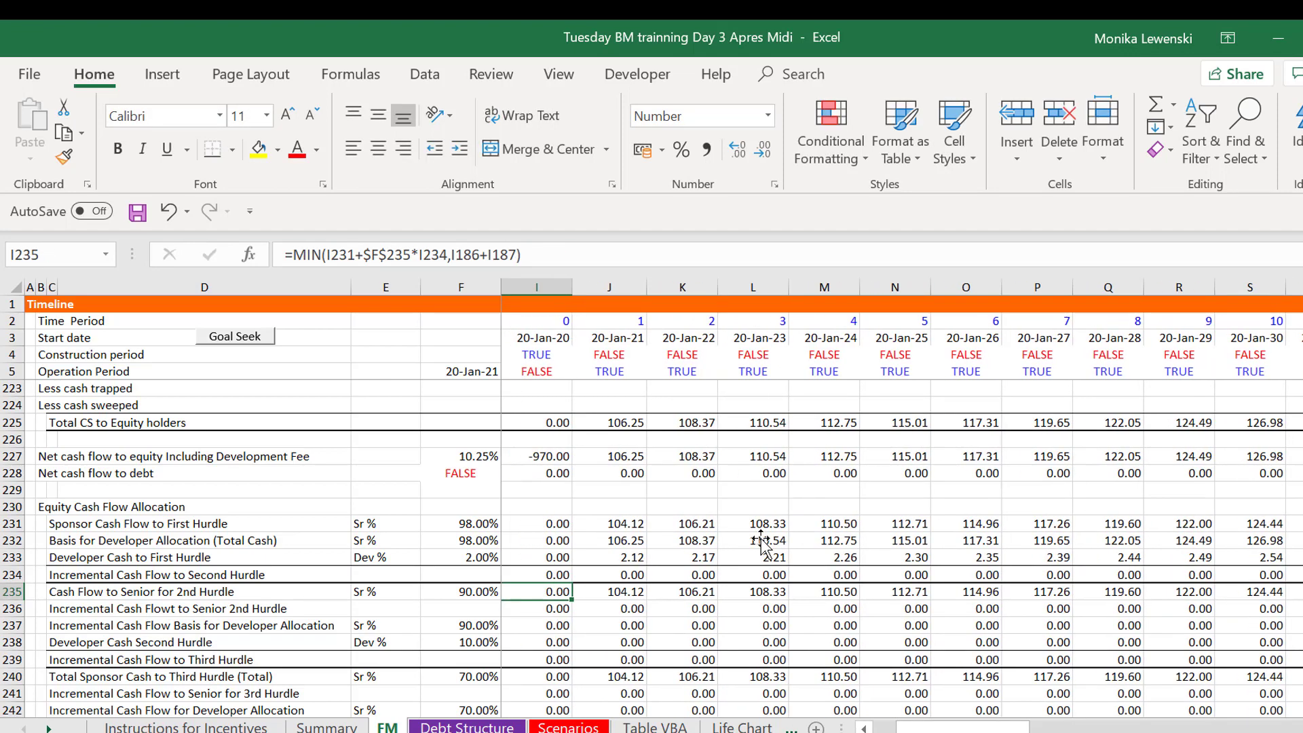
key(Right)
key(Right)
key(Left)
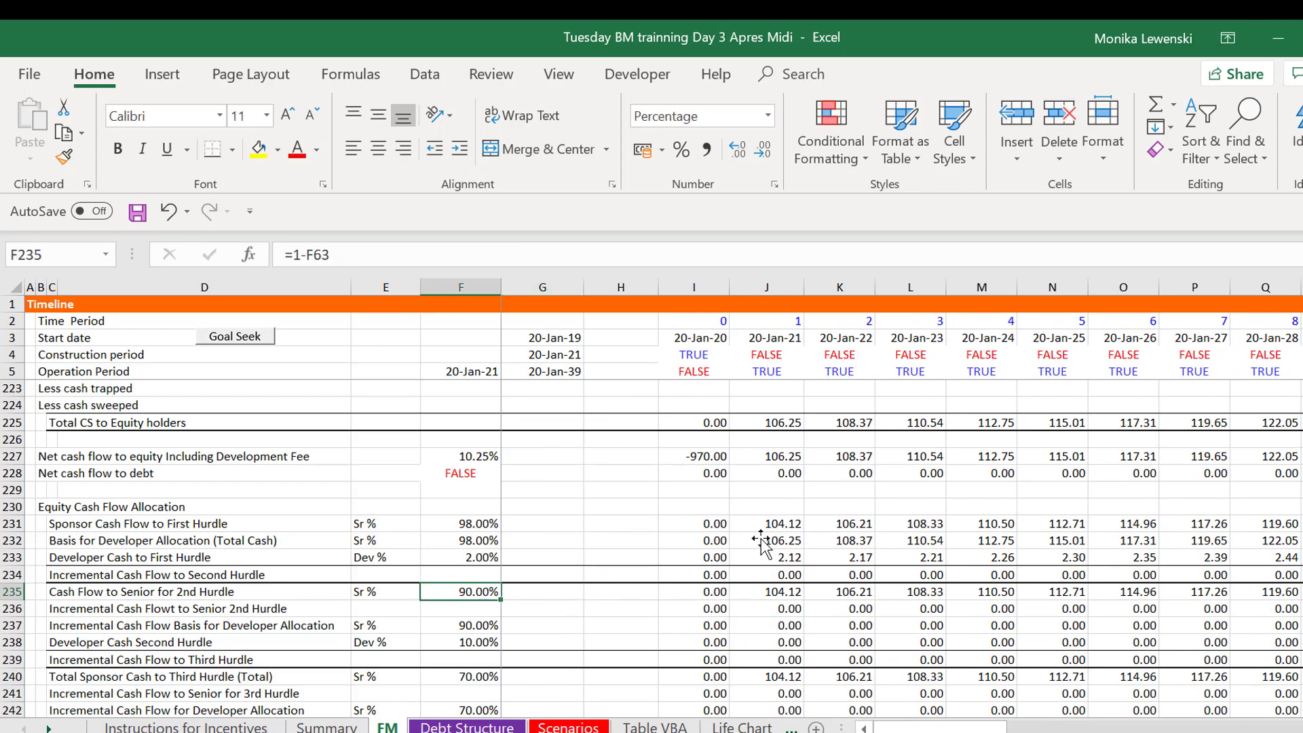
key(Right)
key(Right)
key(Right)
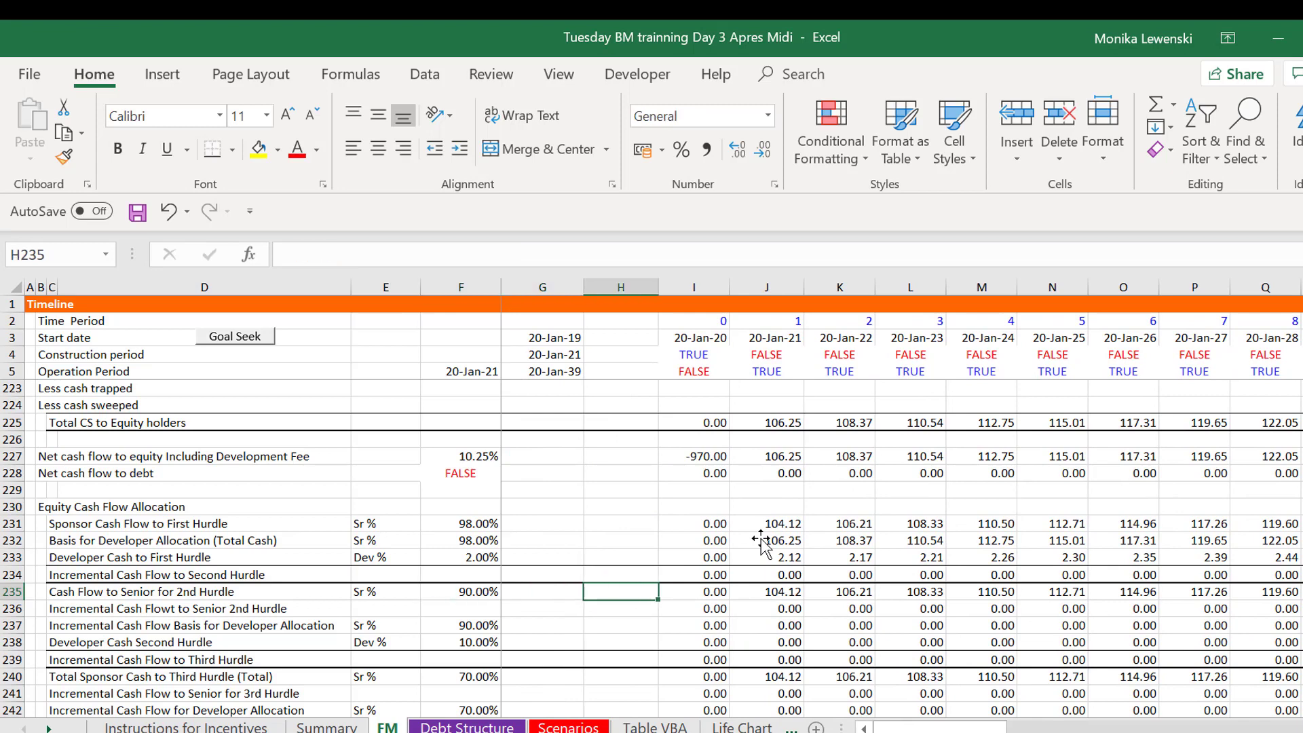
Inspect the period 0 MIN formula for Cash Flow to Senior for 2nd Hurdle
key(Left)
key(Left)
key(Left)
key(Left)
key(Left)
key(Left)
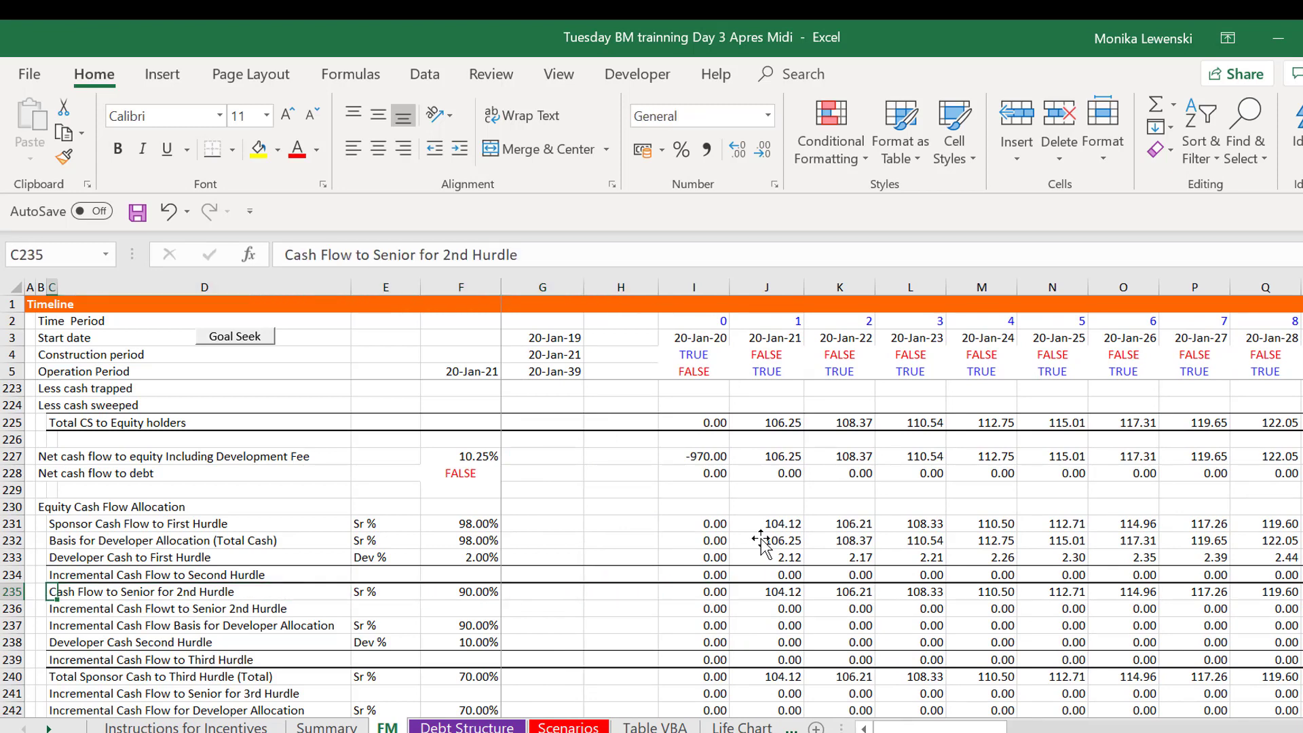
key(Right)
key(Right)
key(Right)
key(Right)
key(Right)
key(Right)
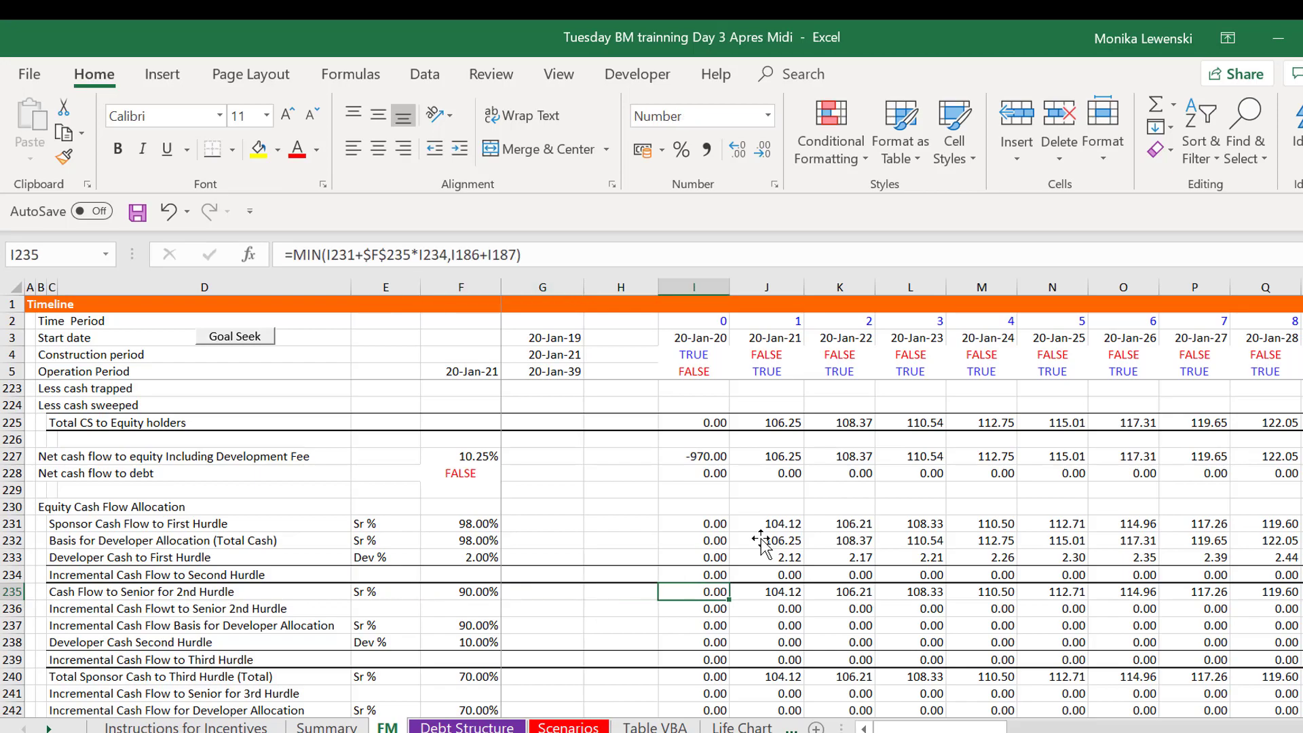
key(F2)
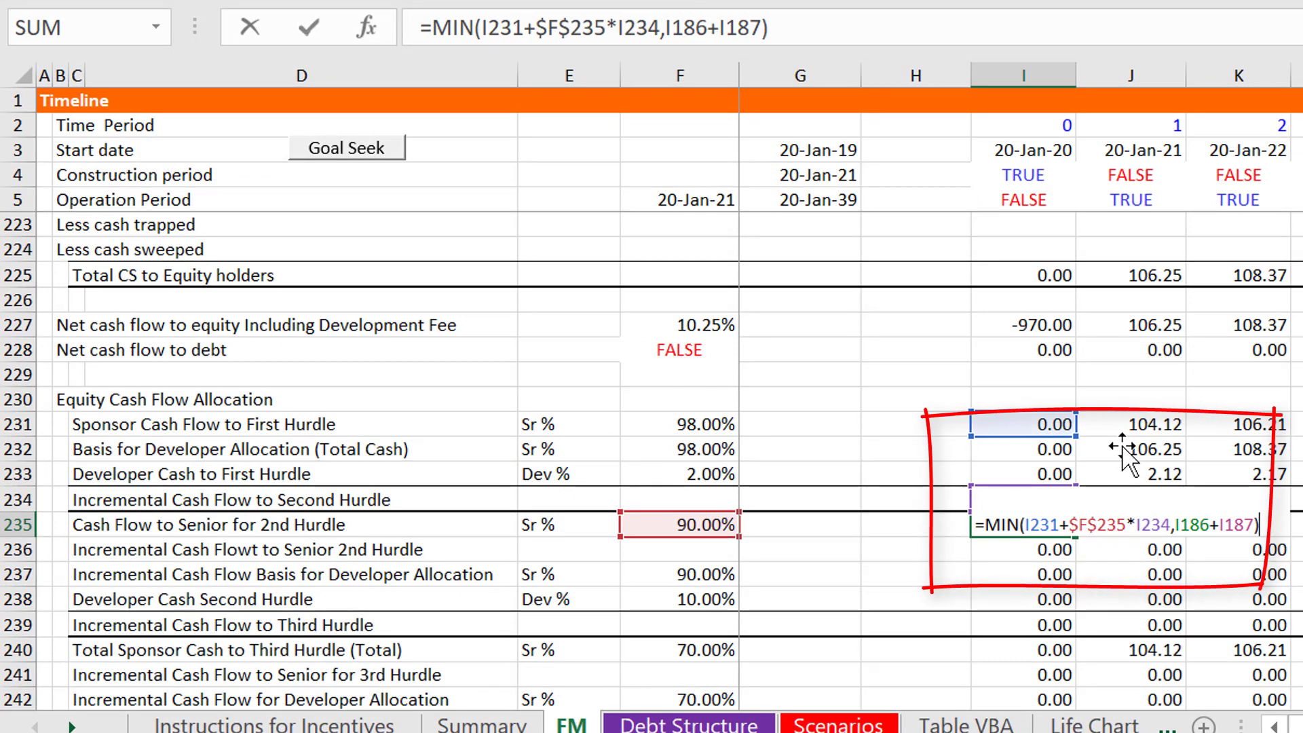
Begin re-entering the period 0 Cash Flow to Senior for 2nd Hurdle formula in I235 as =min(I234*$F$235+I231
key(Escape)
text(=min()
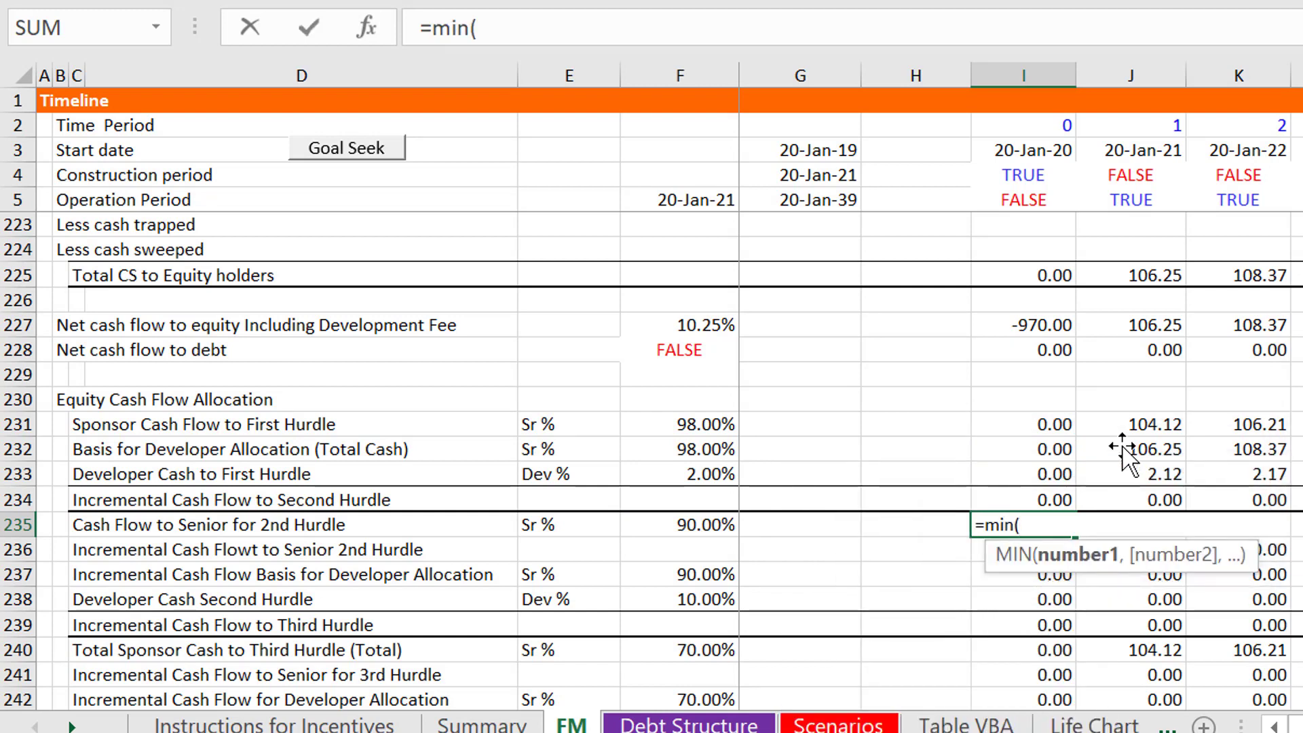
key(Up)
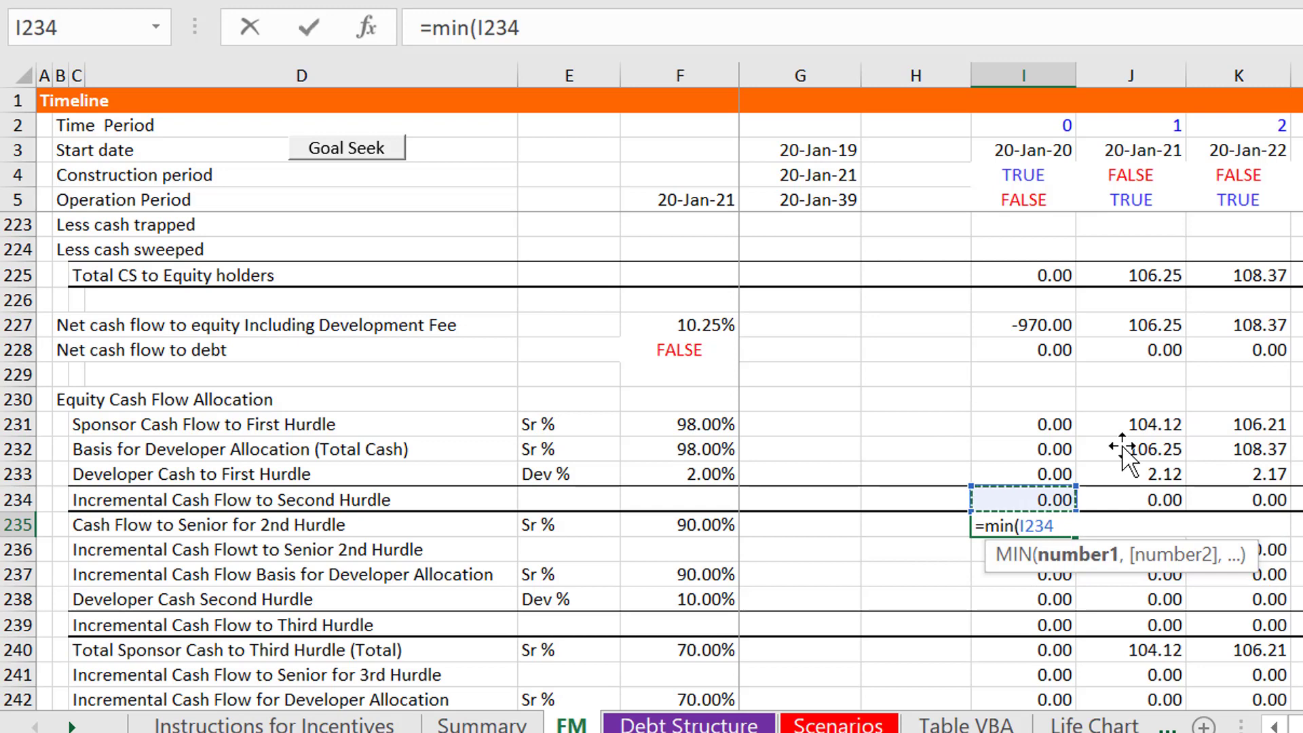
text(*)
key(Left)
key(Left)
key(Left)
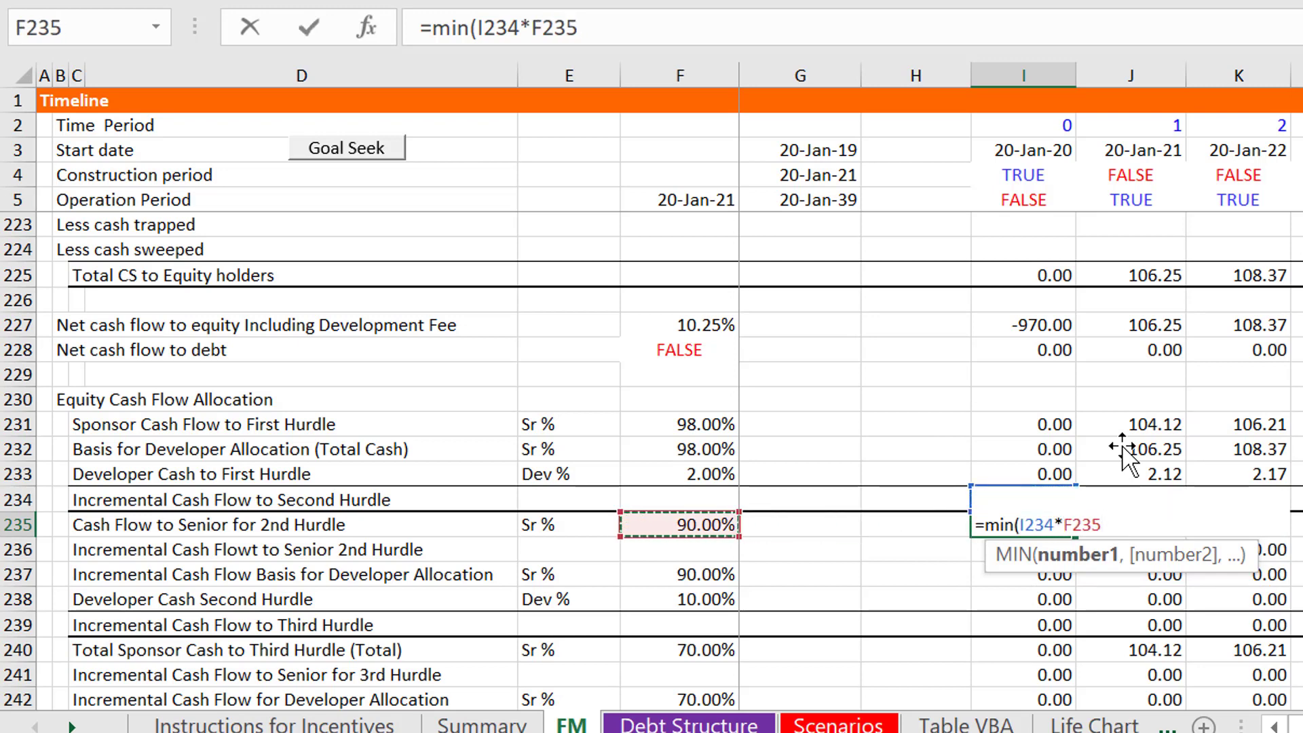
key(F4)
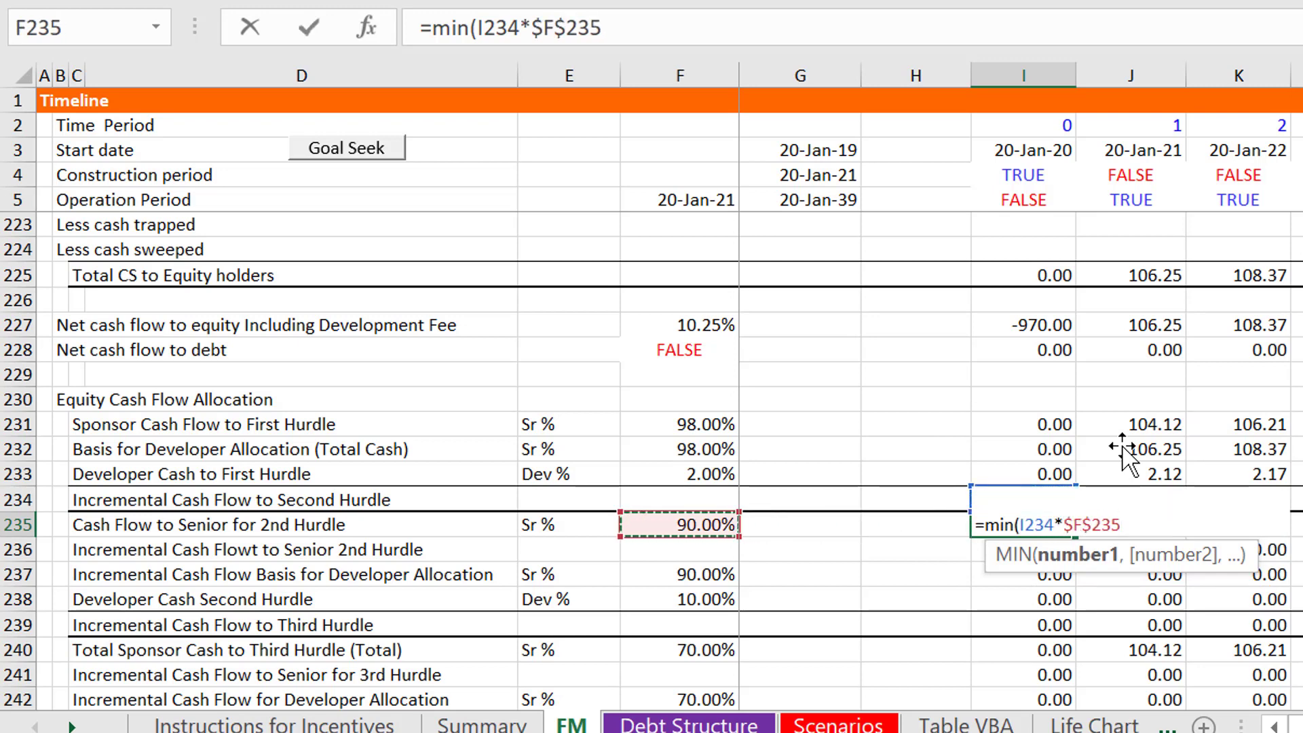
text(+)
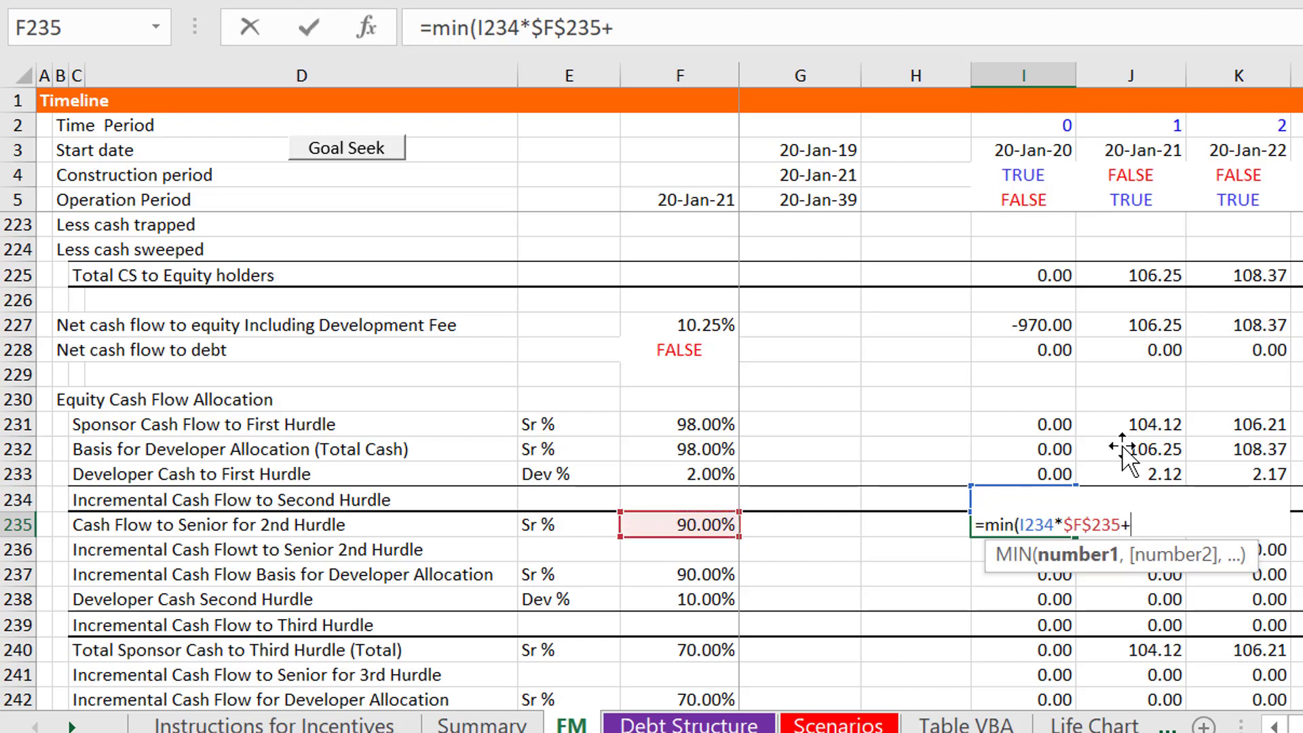
key(Up)
key(Up)
key(Up)
key(Up)
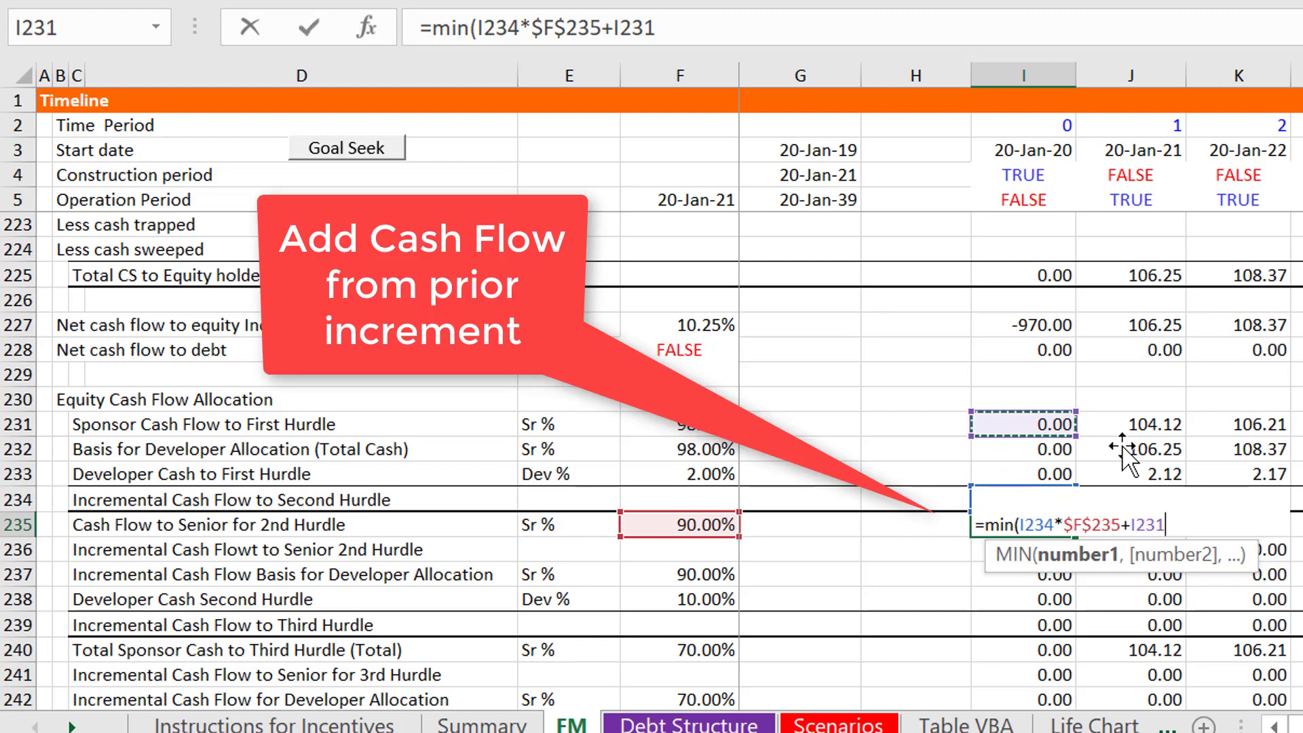
Add the second-hurdle tracking account's period 0 opening balance, I186, as the MIN formula's second argument in I235
text(,)
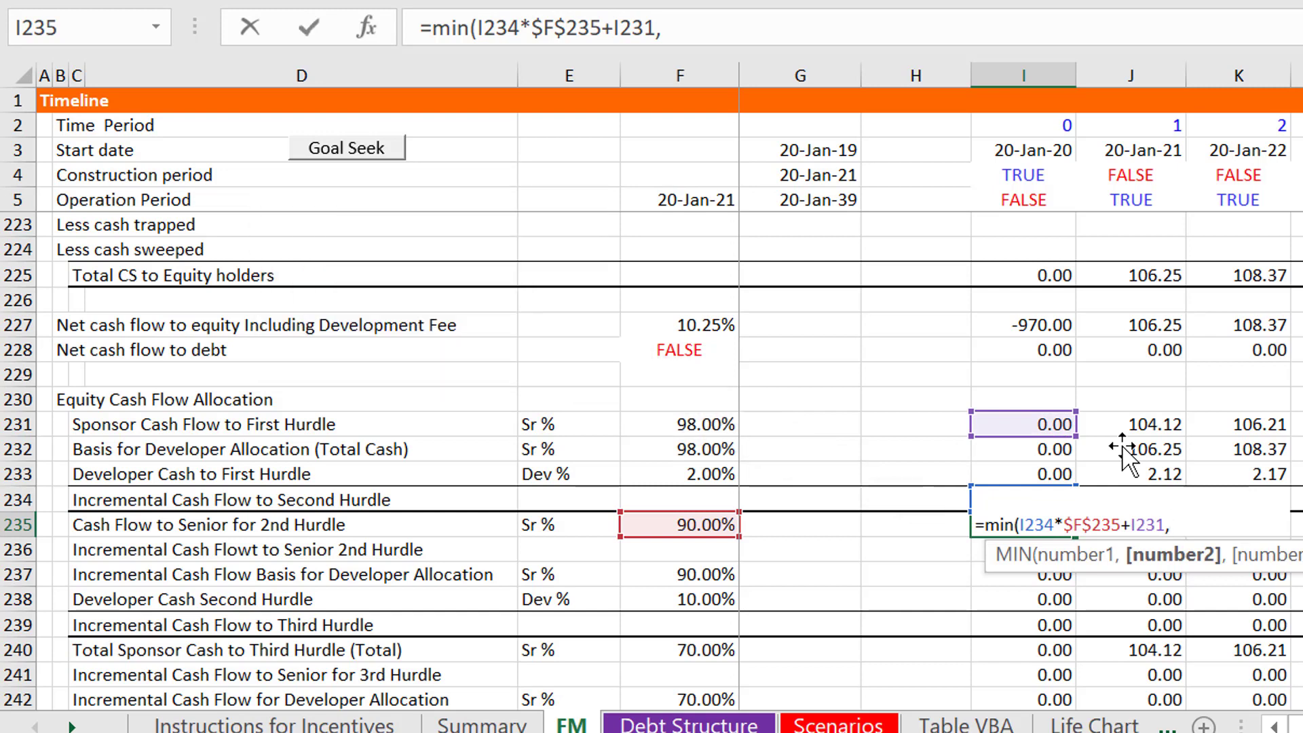
key(Up)
key(Up)
key(Up)
key(Up)
key(Up)
key(Up)
key(Up)
key(Up)
key(Up)
key(Up)
key(Up)
key(Up)
key(Up)
key(Up)
key(Up)
key(Up)
key(Up)
key(Up)
key(Up)
key(Up)
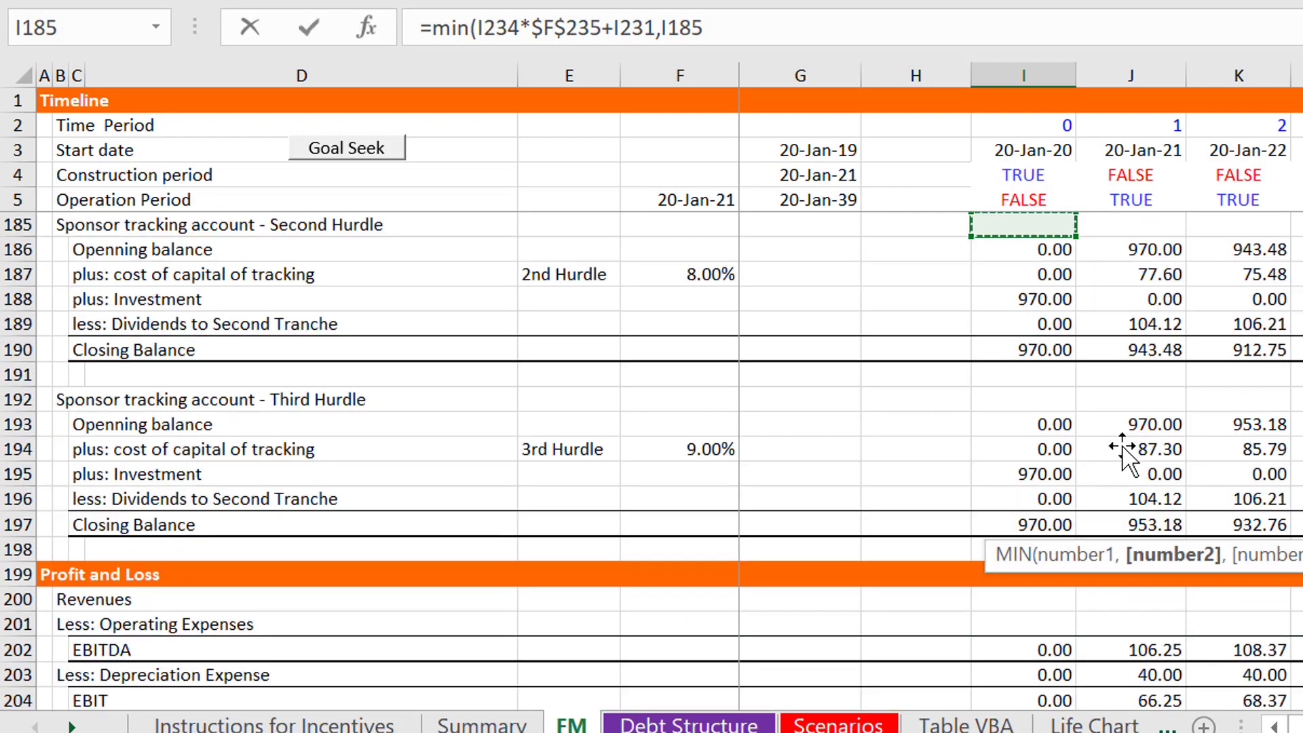
key(Up)
key(Up)
key(Up)
key(Up)
key(Up)
key(Up)
key(Up)
key(Up)
key(Up)
key(Up)
key(Up)
key(Up)
key(Up)
key(Up)
key(Up)
key(Up)
key(Up)
key(Up)
key(Up)
key(Up)
key(Down)
key(Down)
key(Down)
key(Down)
key(Down)
key(Down)
key(Down)
key(Down)
key(Down)
key(Down)
key(Down)
key(Down)
key(Down)
key(Down)
key(Down)
key(Down)
key(Down)
key(Down)
key(Down)
key(Down)
key(Up)
key(Up)
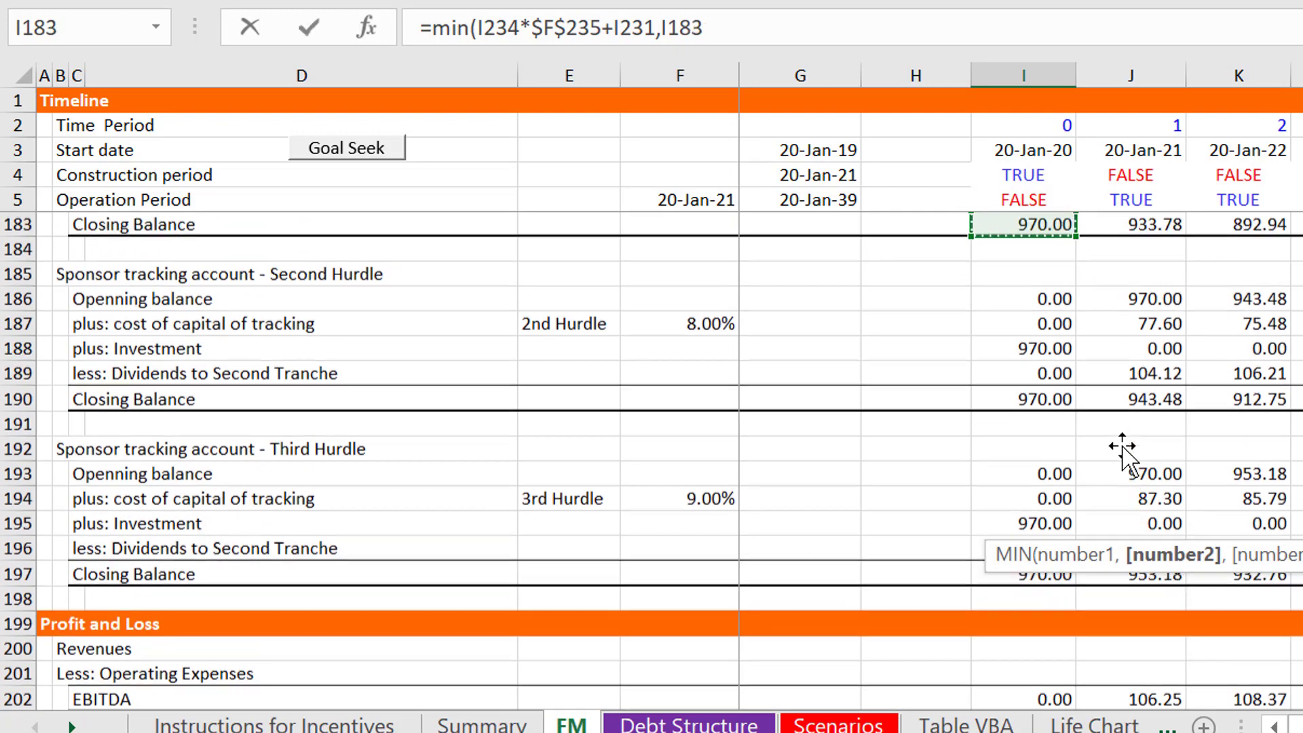
key(Down)
key(Down)
key(Down)
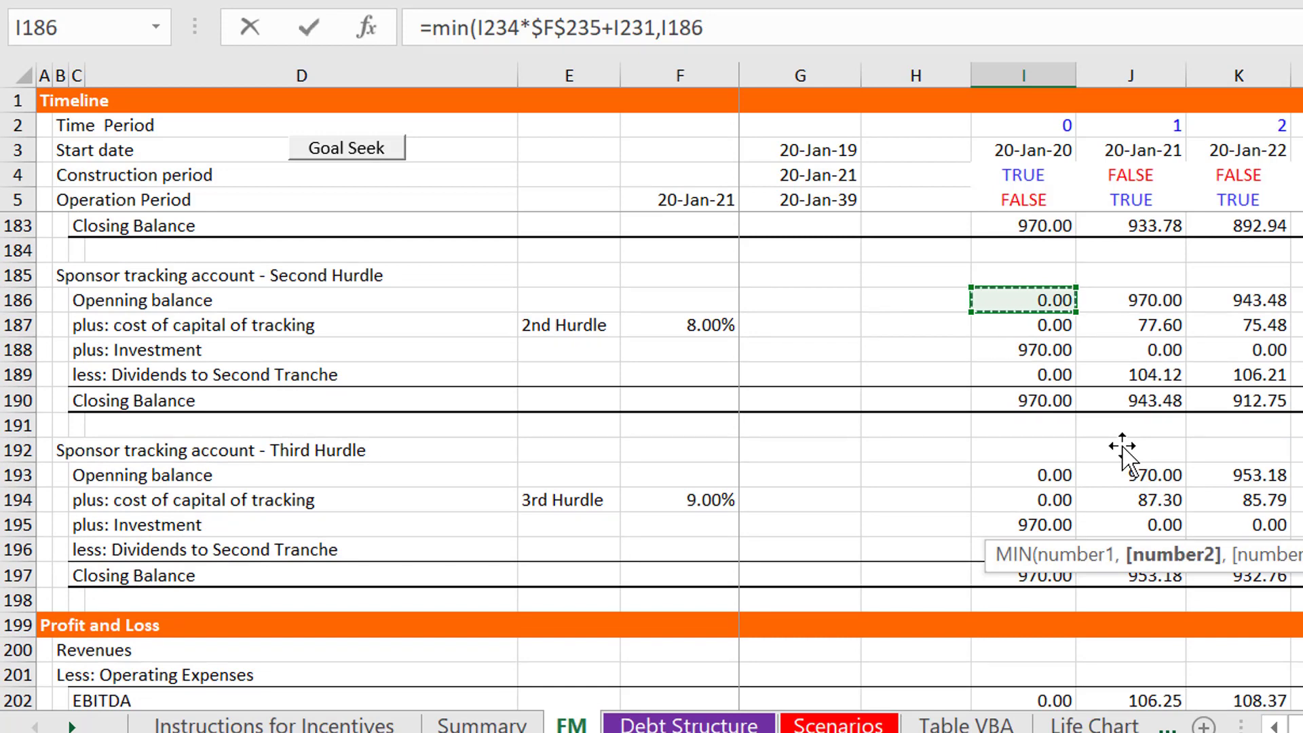
Complete I235 as =MIN(I234*$F$235+I231,I186+I187) and copy the formula across all periods of the row
text(+)
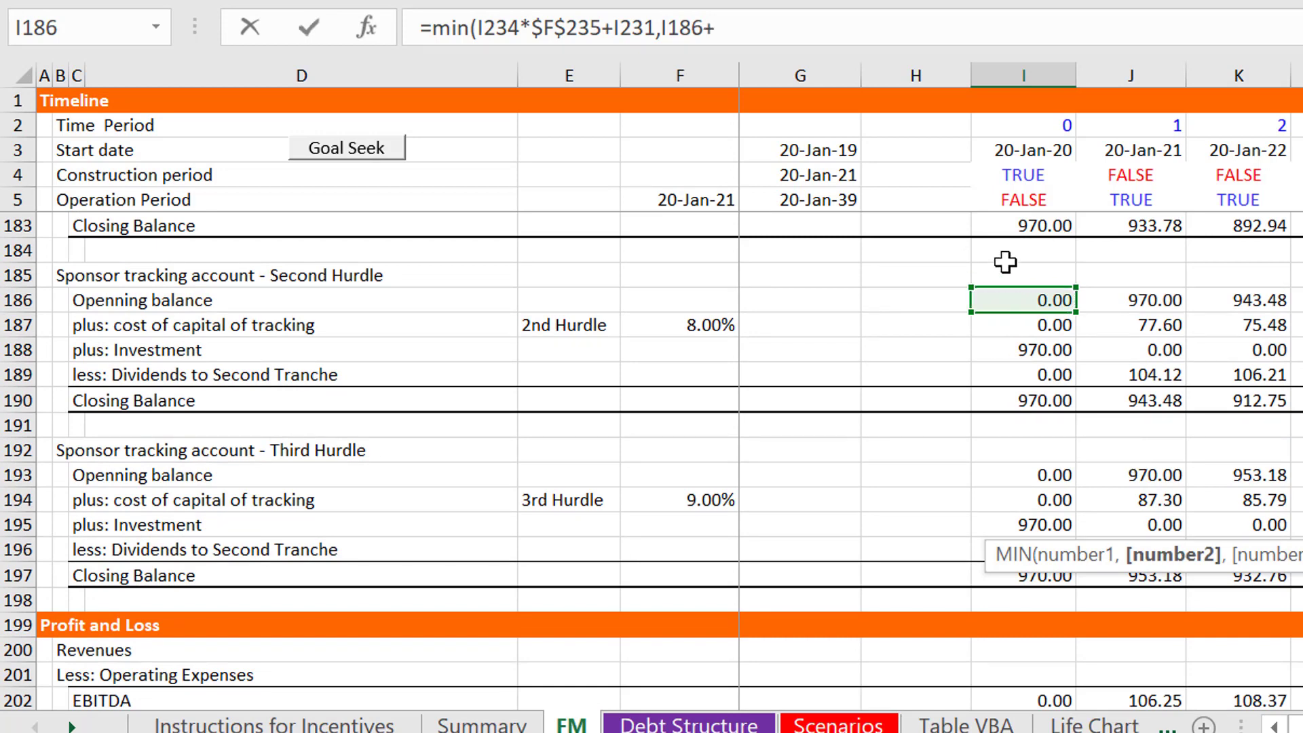
click(1036, 326)
text())
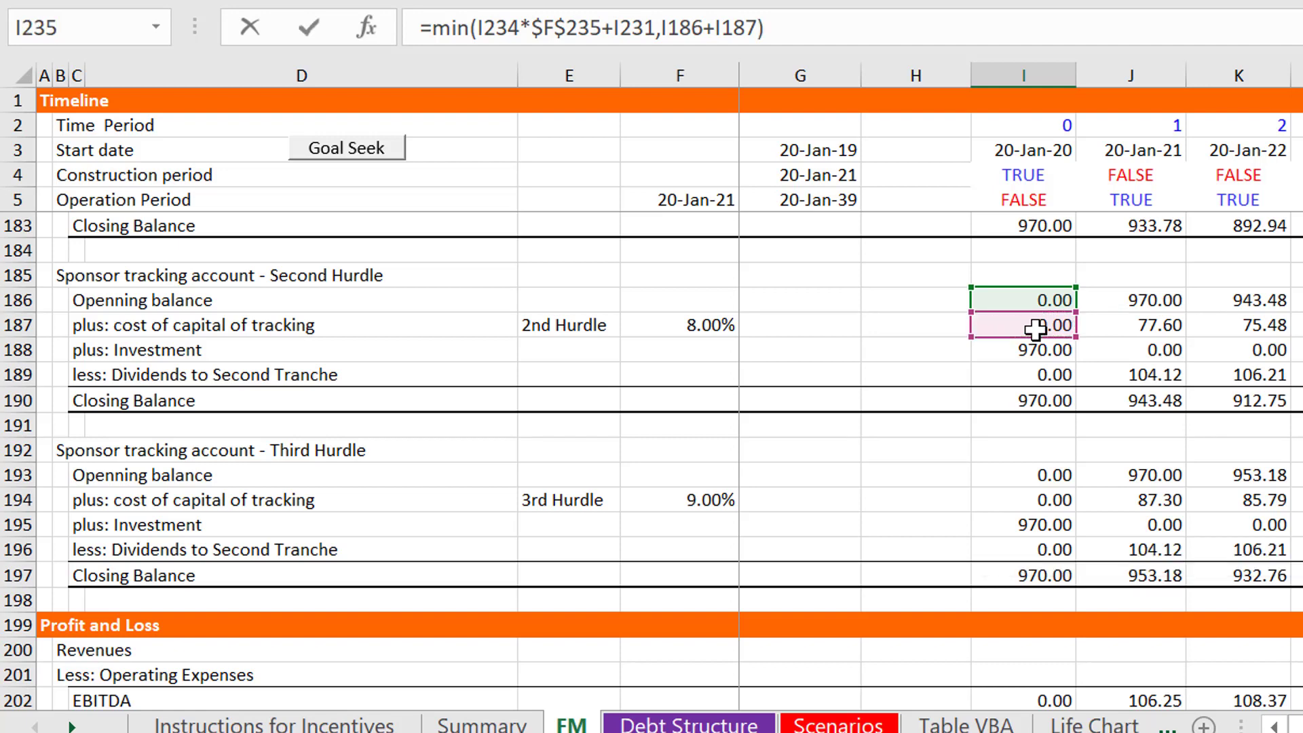
key(Return)
key(Up)
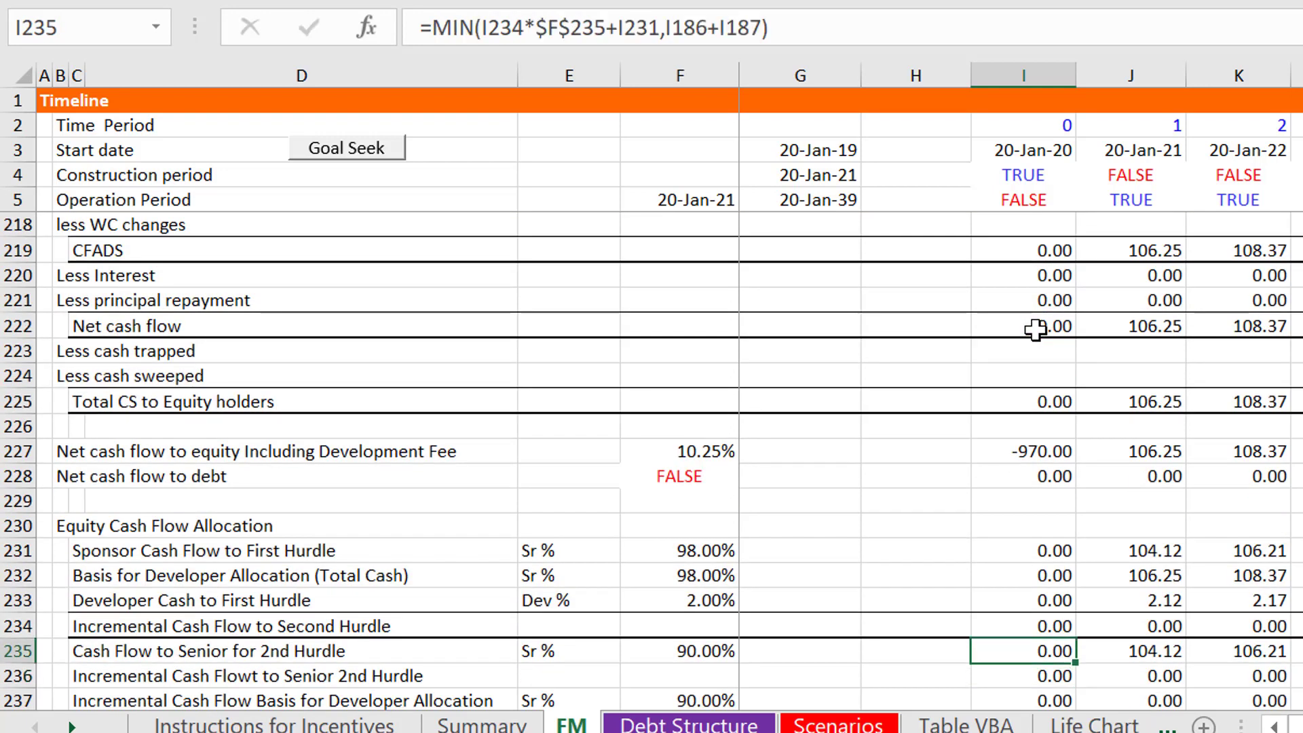
key(ctrl+shift+Right)
key(ctrl+r)
Review the copied Cash Flow to Senior for 2nd Hurdle formulas along the timeline, including periods 14 and 15
key(Right)
key(Right)
key(Right)
key(Right)
key(Right)
key(Right)
key(Right)
key(Right)
key(Right)
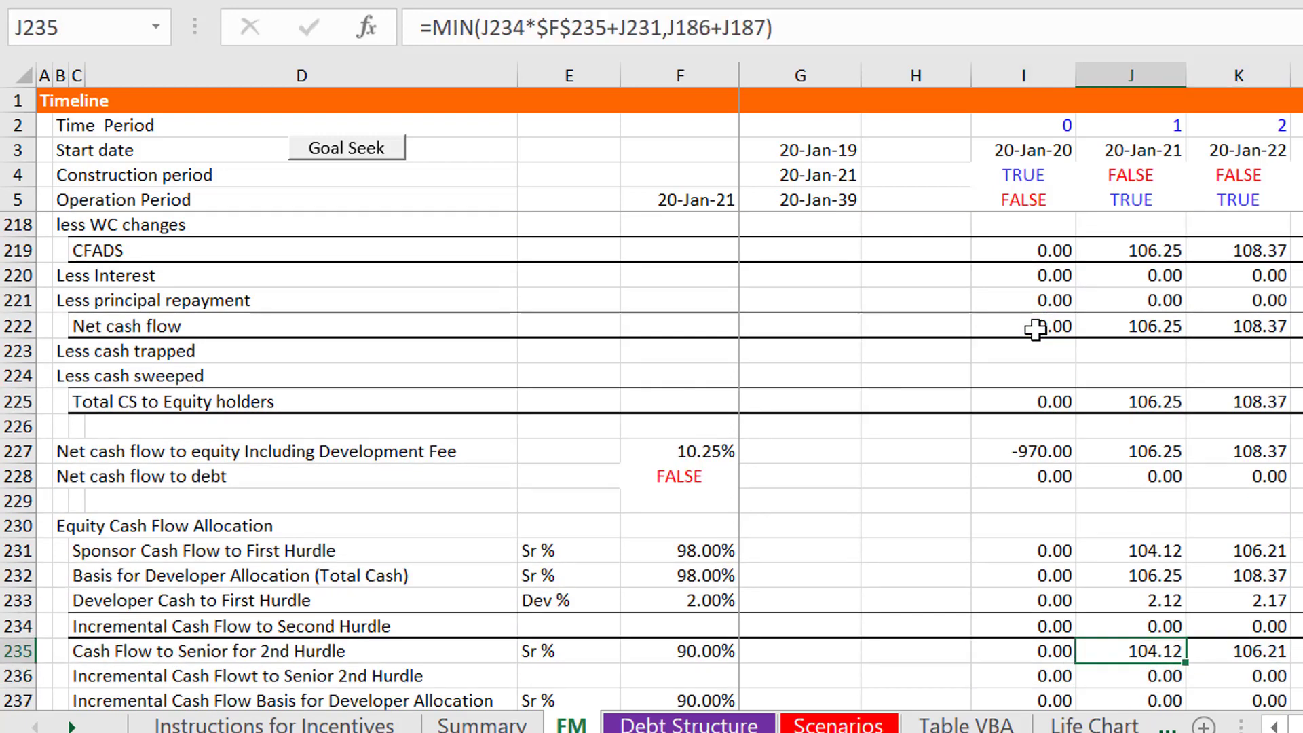
key(Right)
key(Right)
key(Right)
key(Right)
key(Right)
key(Right)
key(Right)
key(Right)
key(Right)
key(Right)
key(Right)
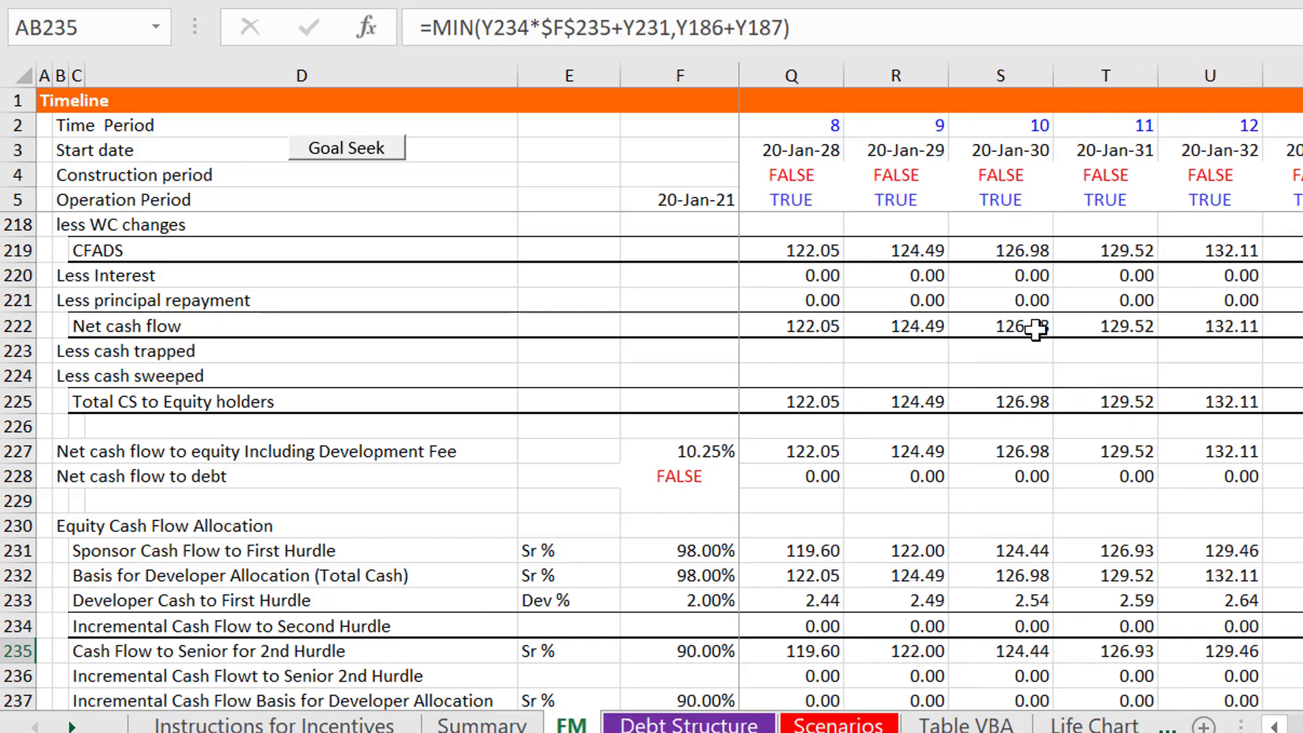
key(Left)
key(Left)
key(Left)
key(Left)
key(Left)
key(Left)
key(Left)
key(Left)
key(Left)
key(Left)
key(Left)
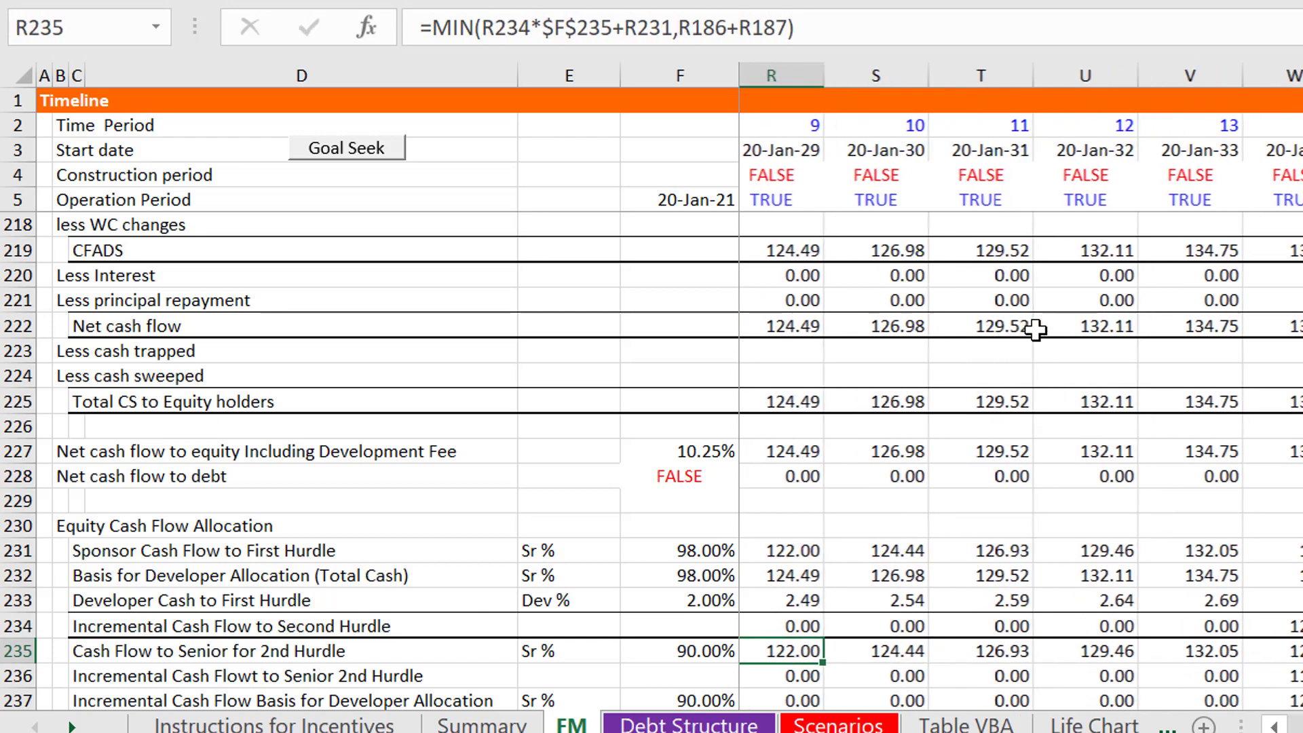
key(Right)
key(Right)
key(Right)
key(Right)
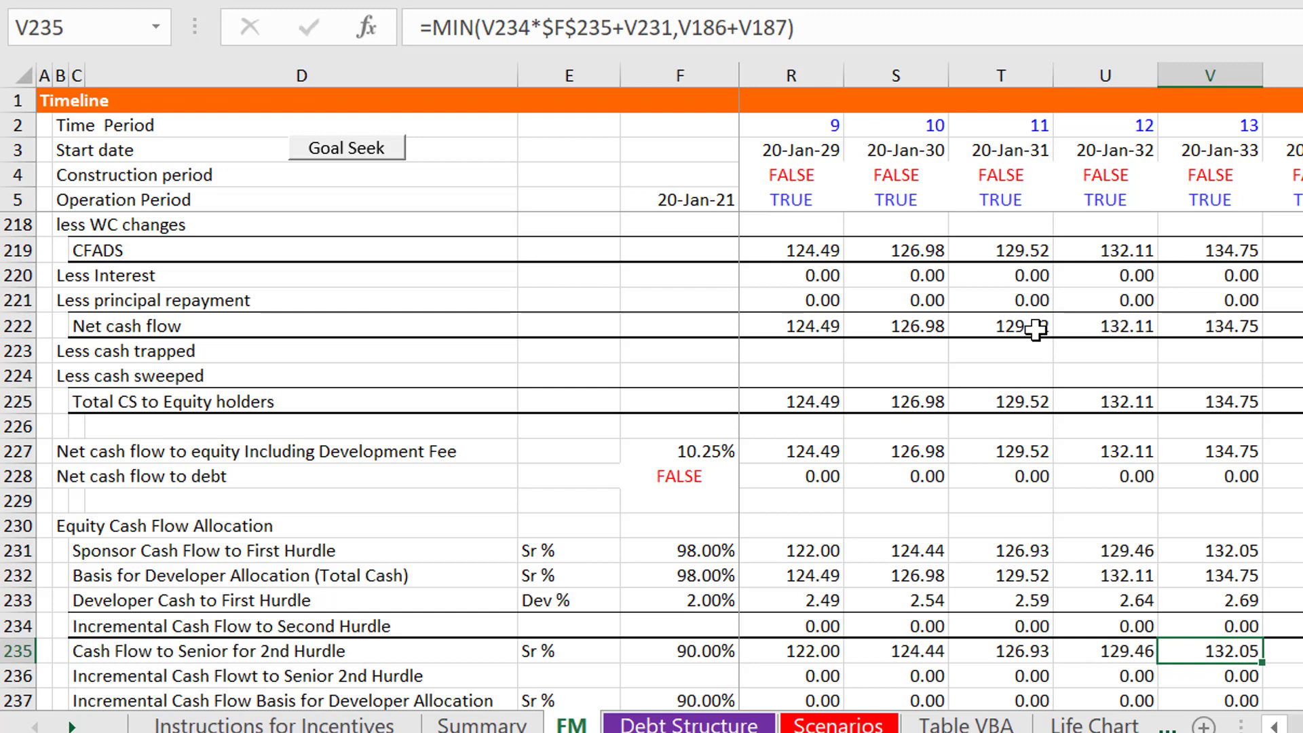
key(Right)
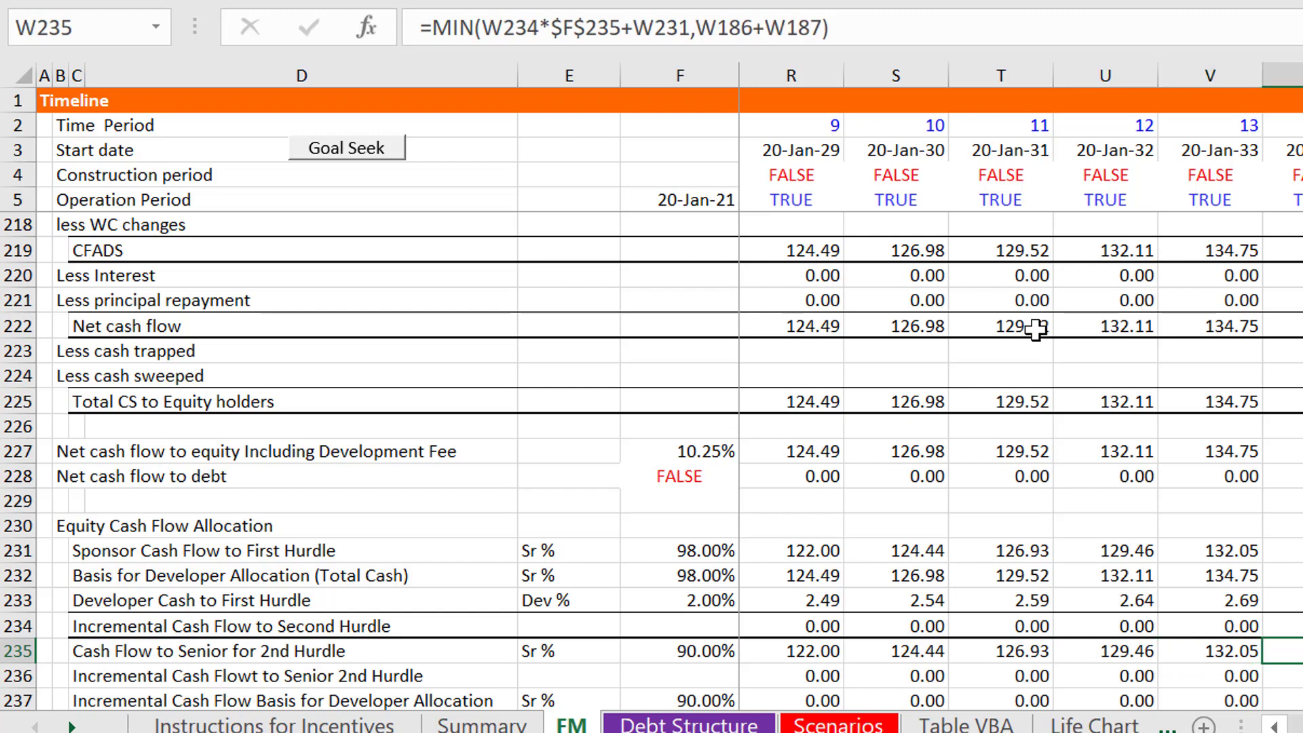
key(shift+Right)
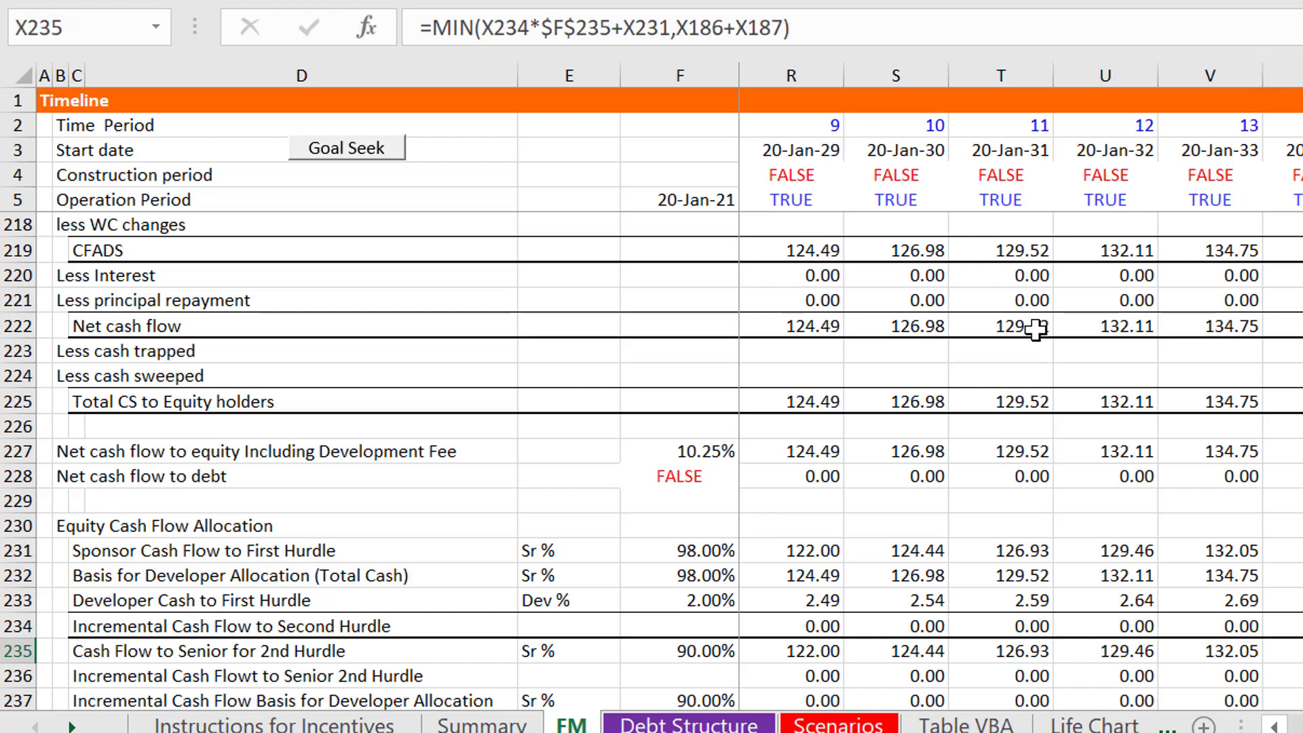
Compare the period 14 Sponsor Cash Flow to First Hurdle formula with the Cash Flow to Senior for 2nd Hurdle formula
key(Up)
key(Up)
key(Up)
key(Up)
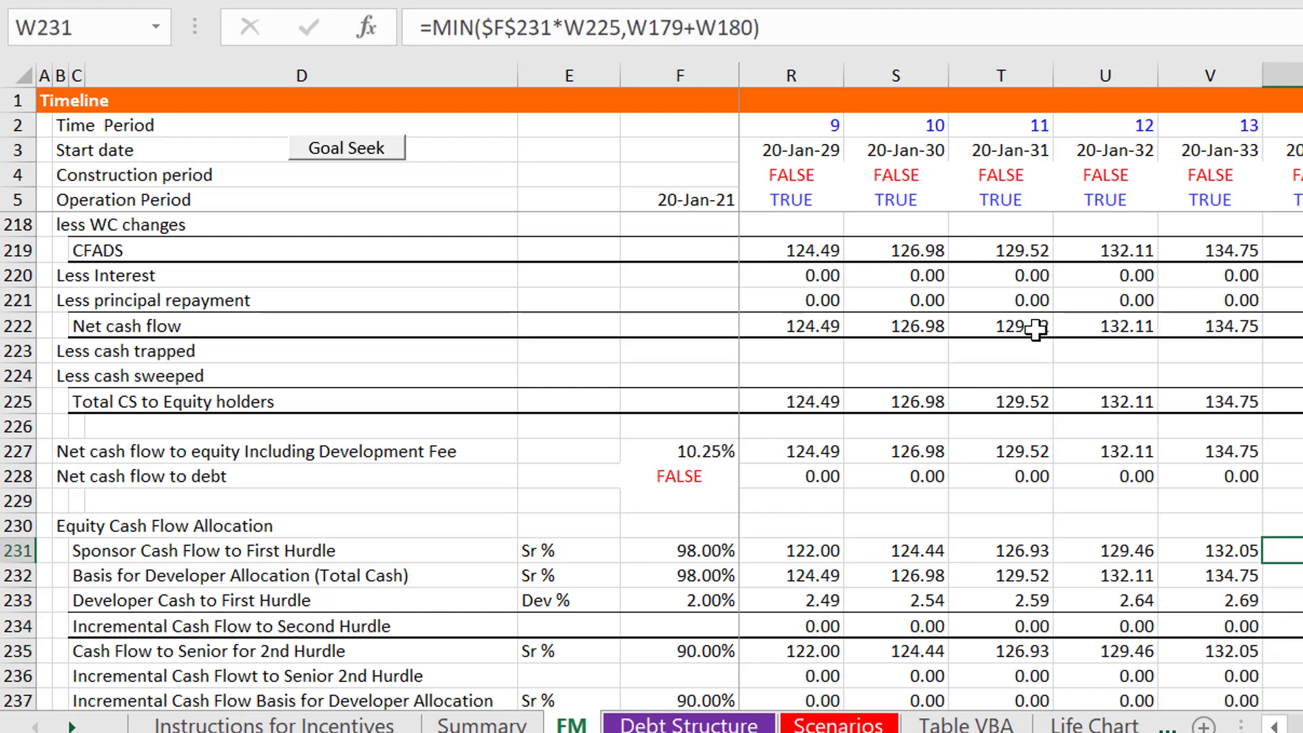
key(Down)
key(Down)
key(Down)
key(Down)
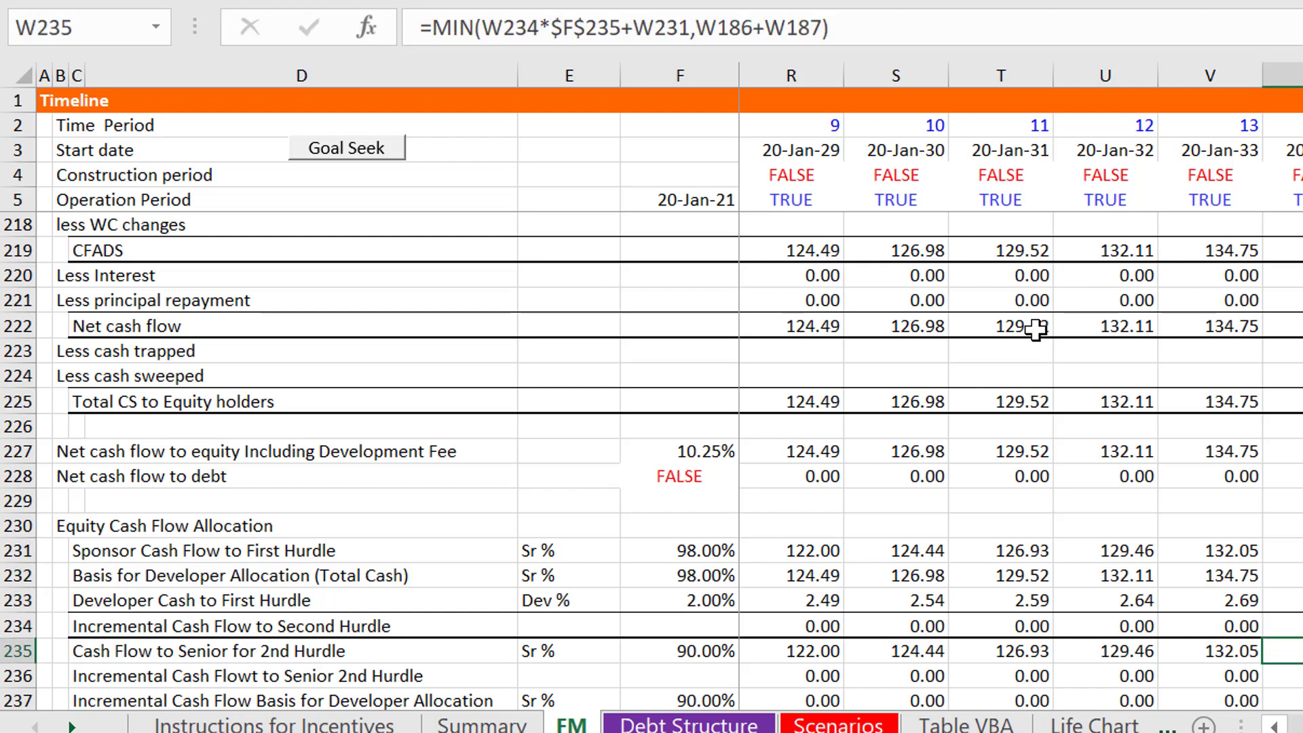
key(shift+Right)
Trace the Cash Flow to Senior for 2nd Hurdle row back through the earlier periods to its row label
key(Left)
key(Left)
key(Left)
key(Left)
key(Left)
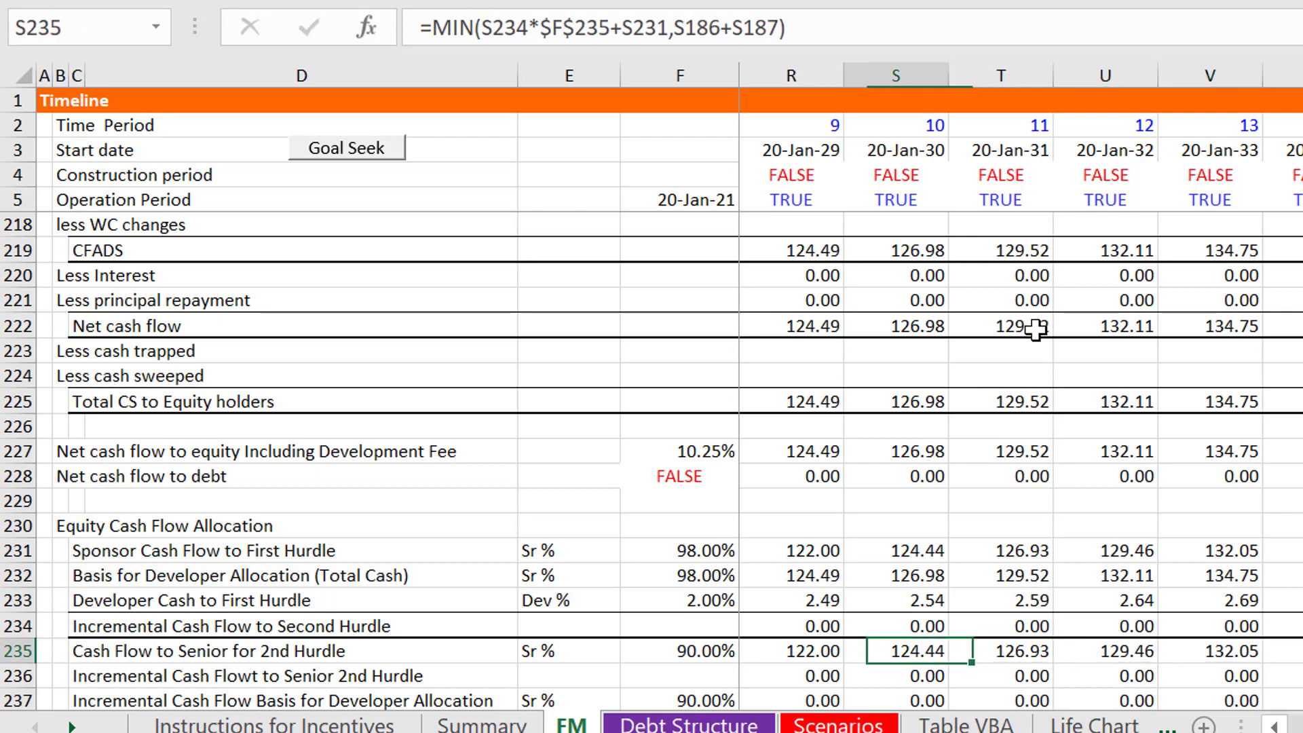
key(Left)
key(Left)
key(Left)
key(Left)
key(Left)
key(Left)
key(Left)
key(Left)
key(Left)
key(Left)
key(Left)
key(Left)
key(Left)
key(Left)
key(Left)
key(Left)
key(Left)
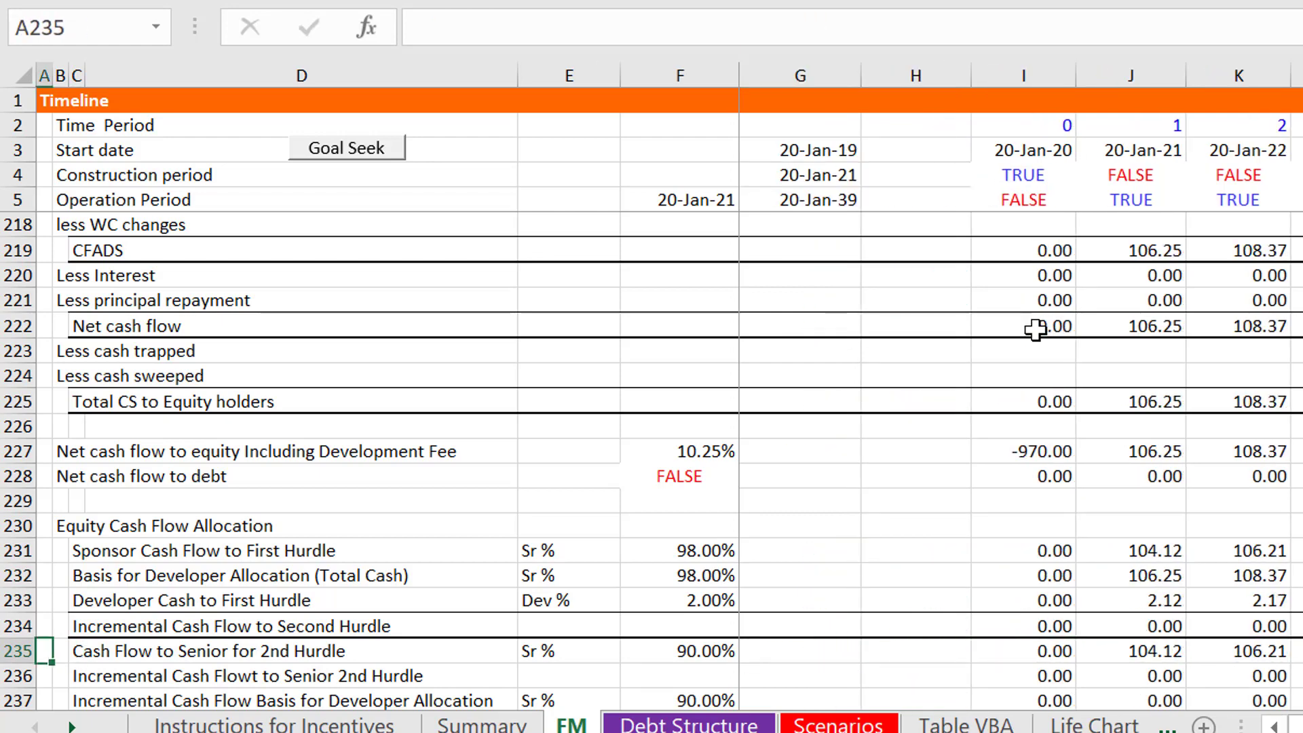
Look down through the second-hurdle, third-hurdle and remaining cash flow rows of the Equity Cash Flow Allocation
key(Down)
key(Down)
key(Down)
key(Down)
key(Down)
key(Down)
key(Down)
key(Down)
key(Down)
key(Down)
key(Down)
key(Down)
key(Down)
key(Down)
key(Down)
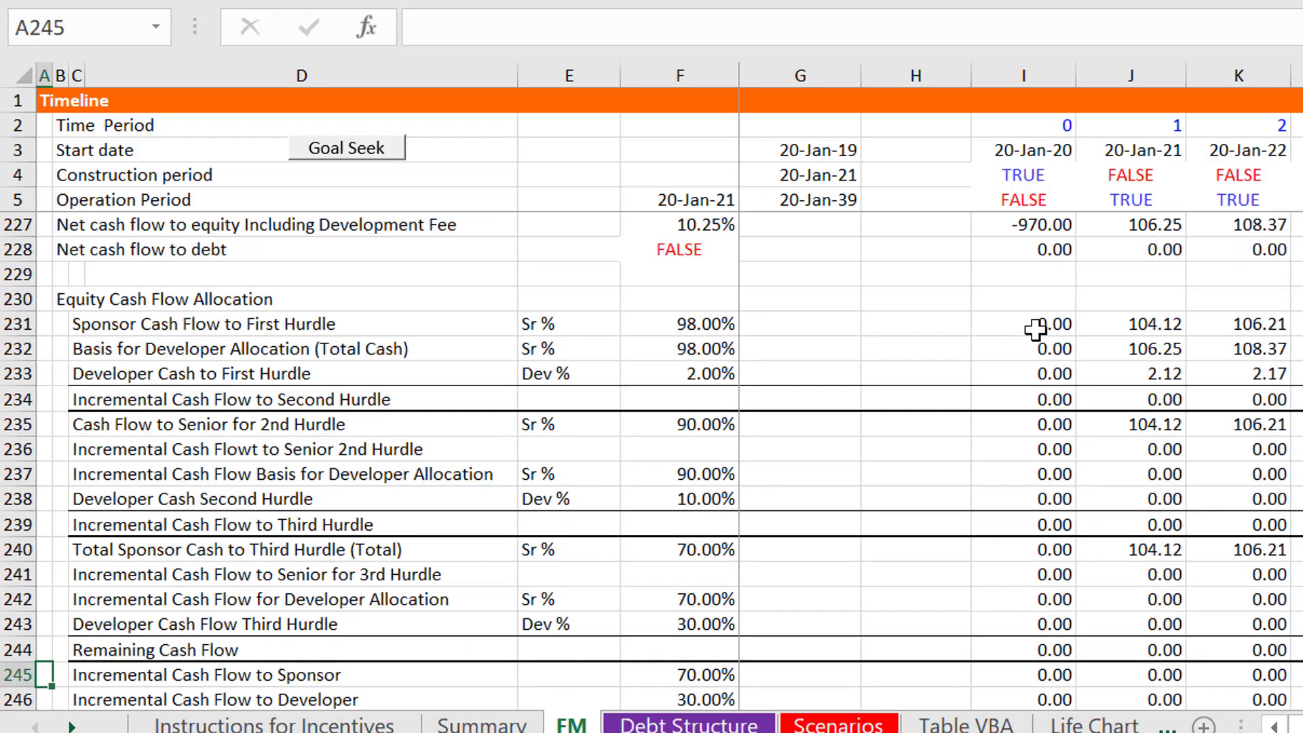
Look down through the remaining cash flow and total developer and sponsor cash flow rows to the Tests section
key(Down)
key(Down)
key(Down)
key(Down)
key(Down)
key(Down)
key(Down)
key(Down)
key(Down)
key(Down)
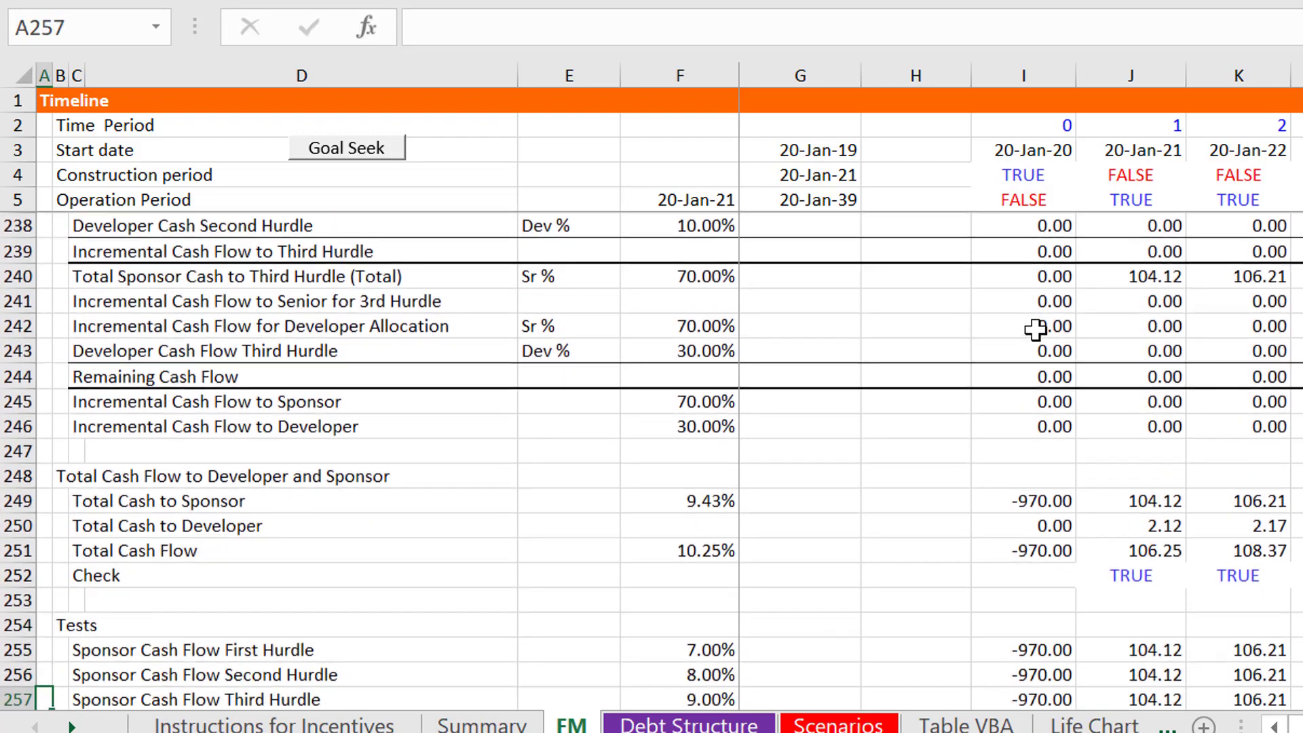
key(Up)
key(Up)
key(Up)
key(Up)
Inspect the period 1 formula of the Sponsor Cash Flow Second Hurdle test
key(Right)
key(Right)
key(Right)
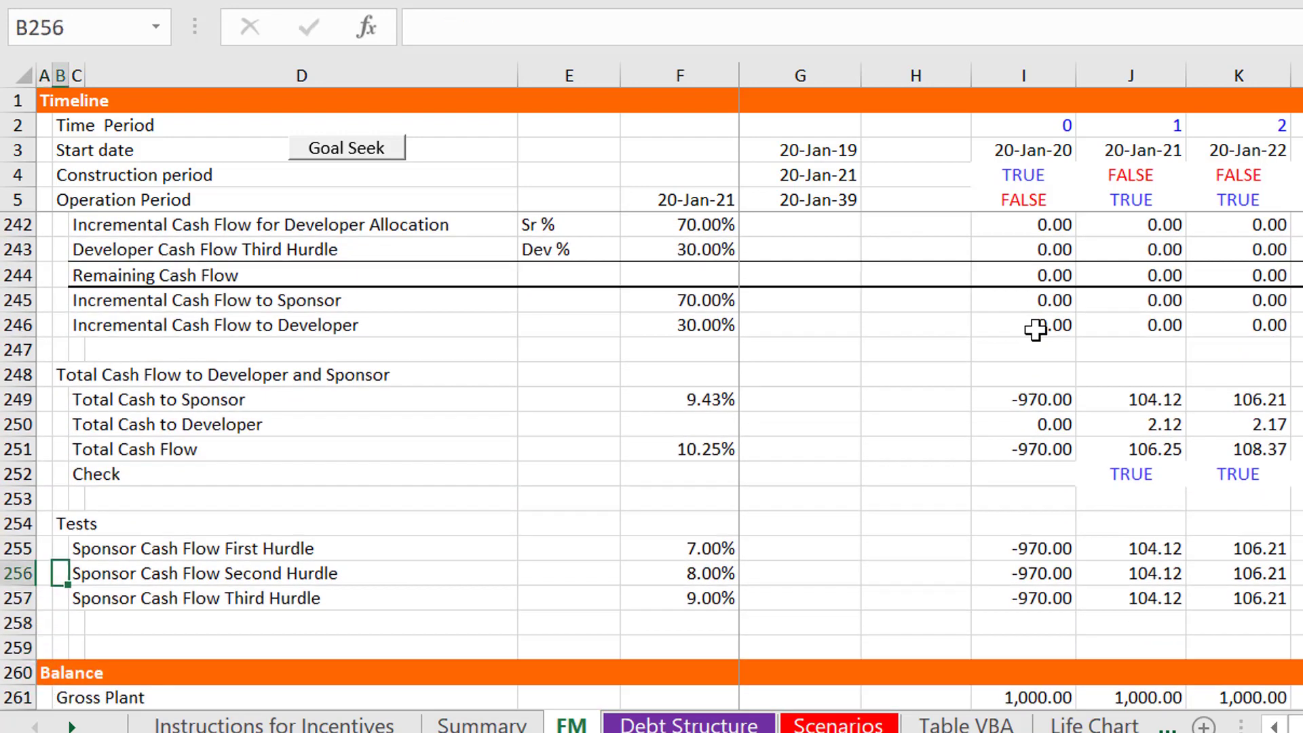
key(Right)
key(Right)
key(Right)
key(Right)
key(Right)
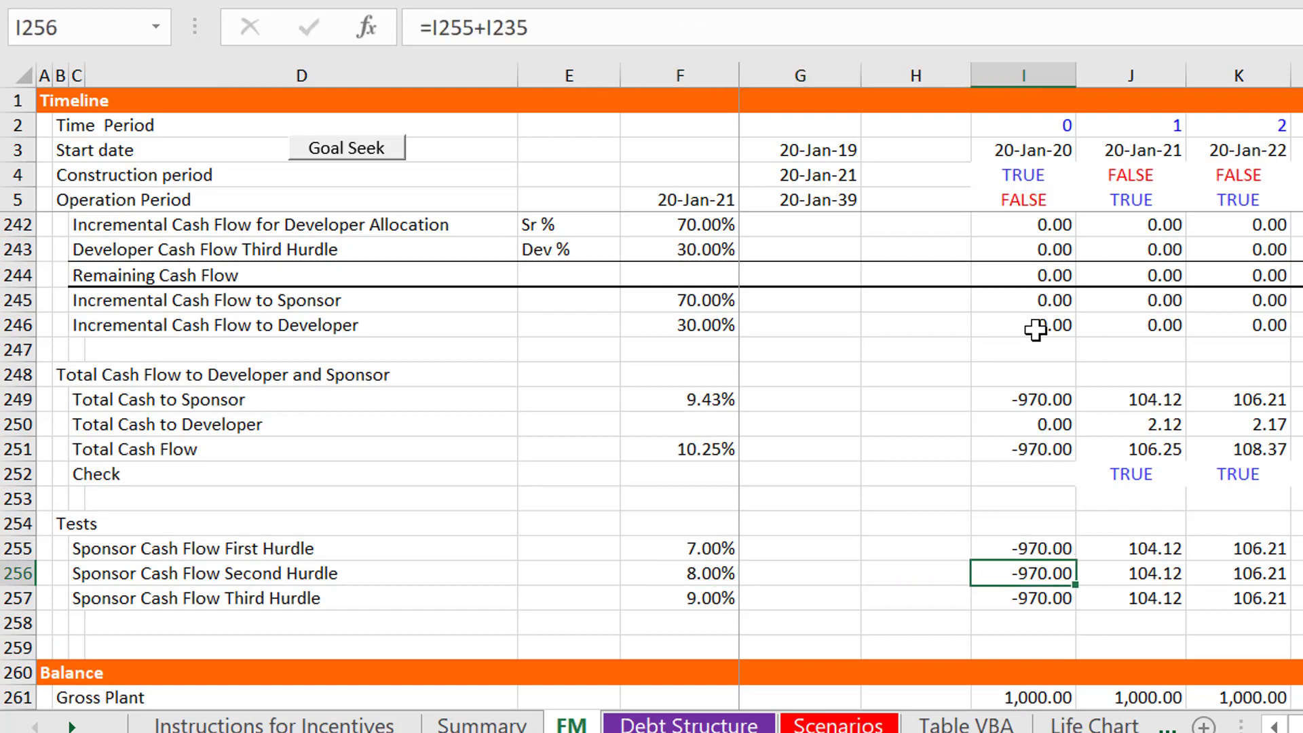
key(Right)
key(F2)
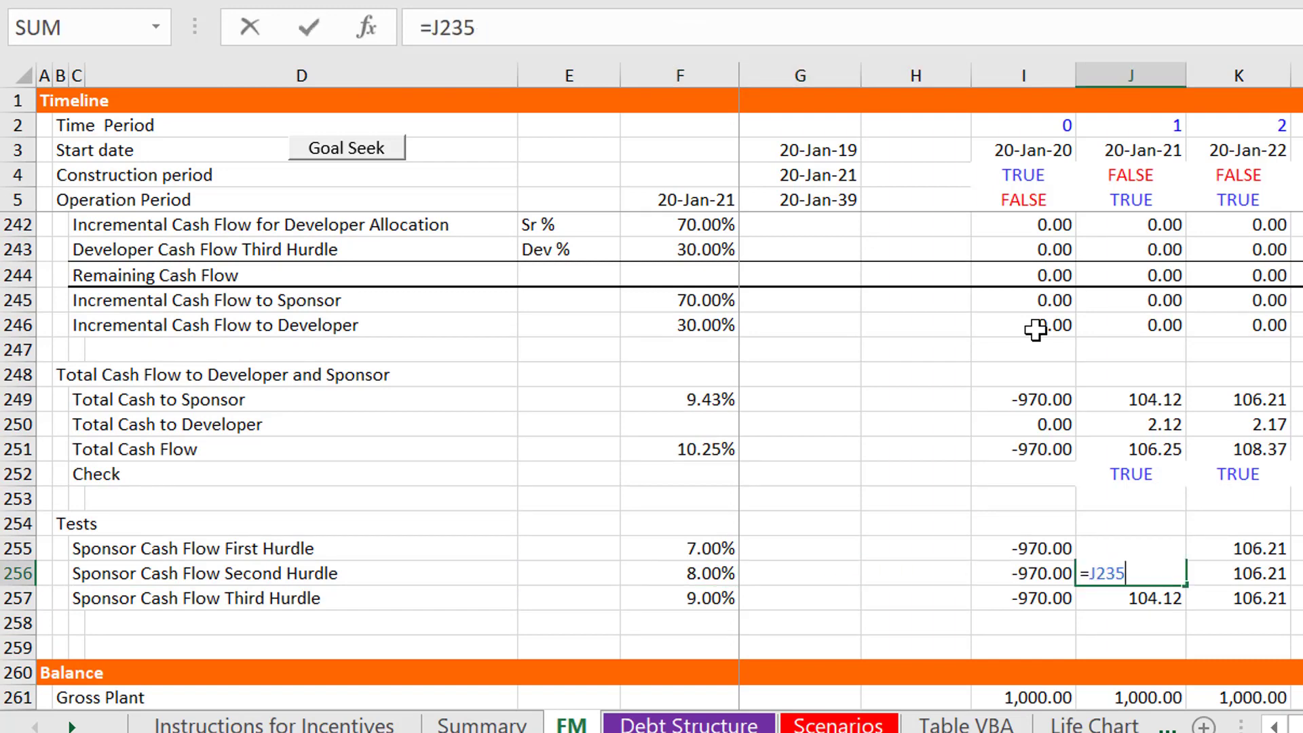
key(Escape)
Inspect the period 1 Cash Flow to Senior for 2nd Hurdle formula that feeds the second-hurdle test
key(Page_Up)
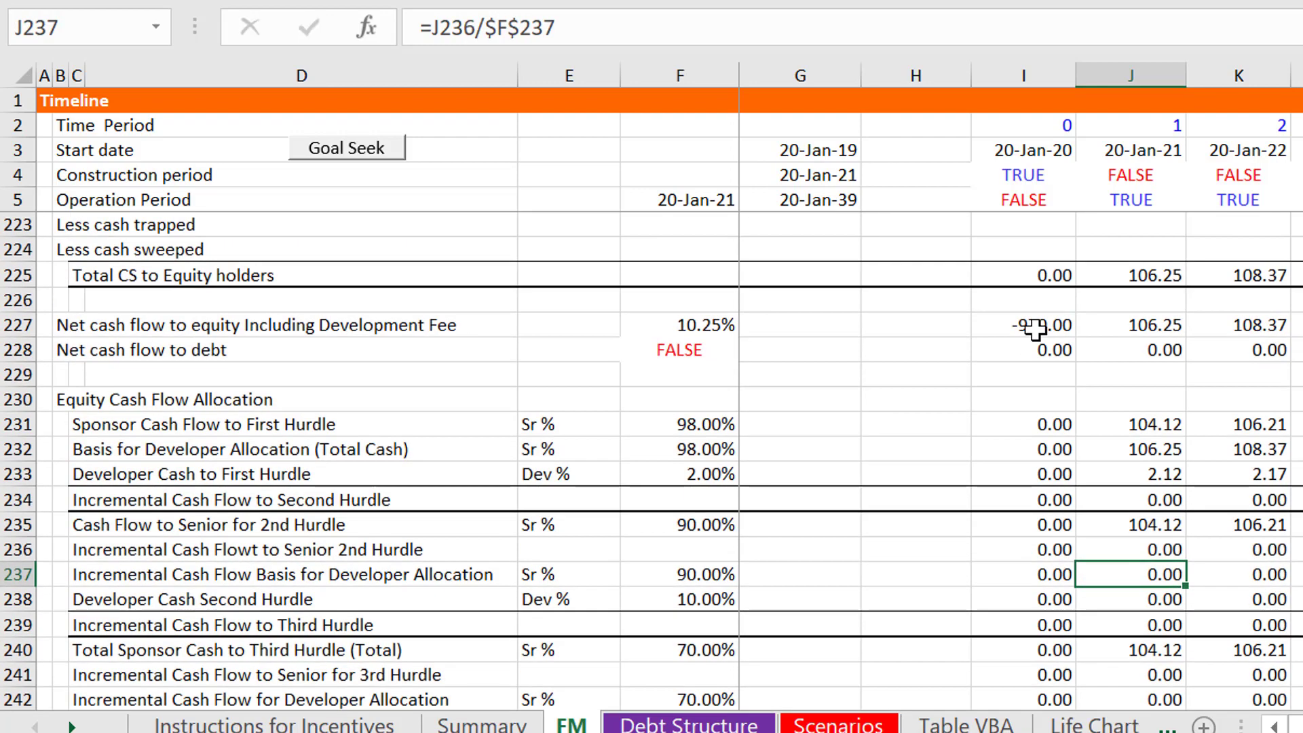
key(Down)
key(Down)
key(Up)
key(Up)
key(Up)
key(Up)
key(F2)
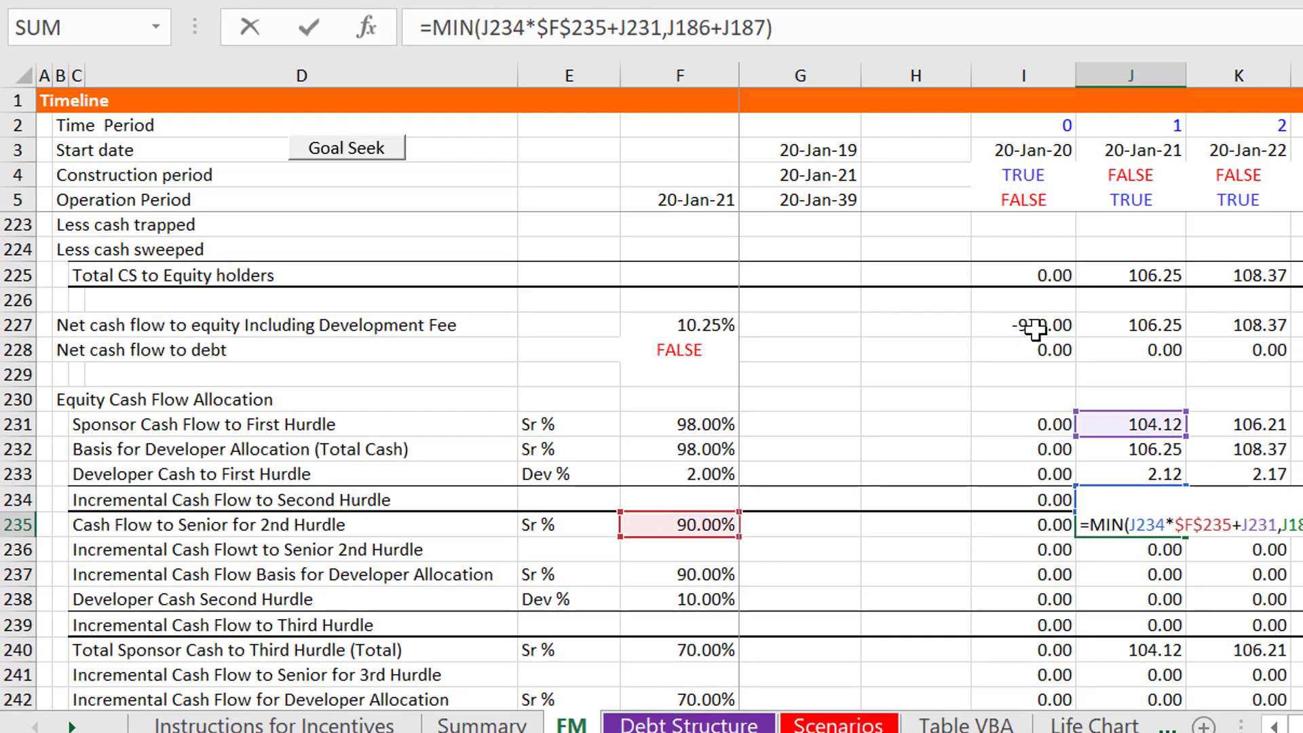
key(Escape)
Inspect the IRR formula of the Sponsor Cash Flow Second Hurdle test
key(Page_Down)
scroll(1037, 331, down, 1)
key(Down)
key(Down)
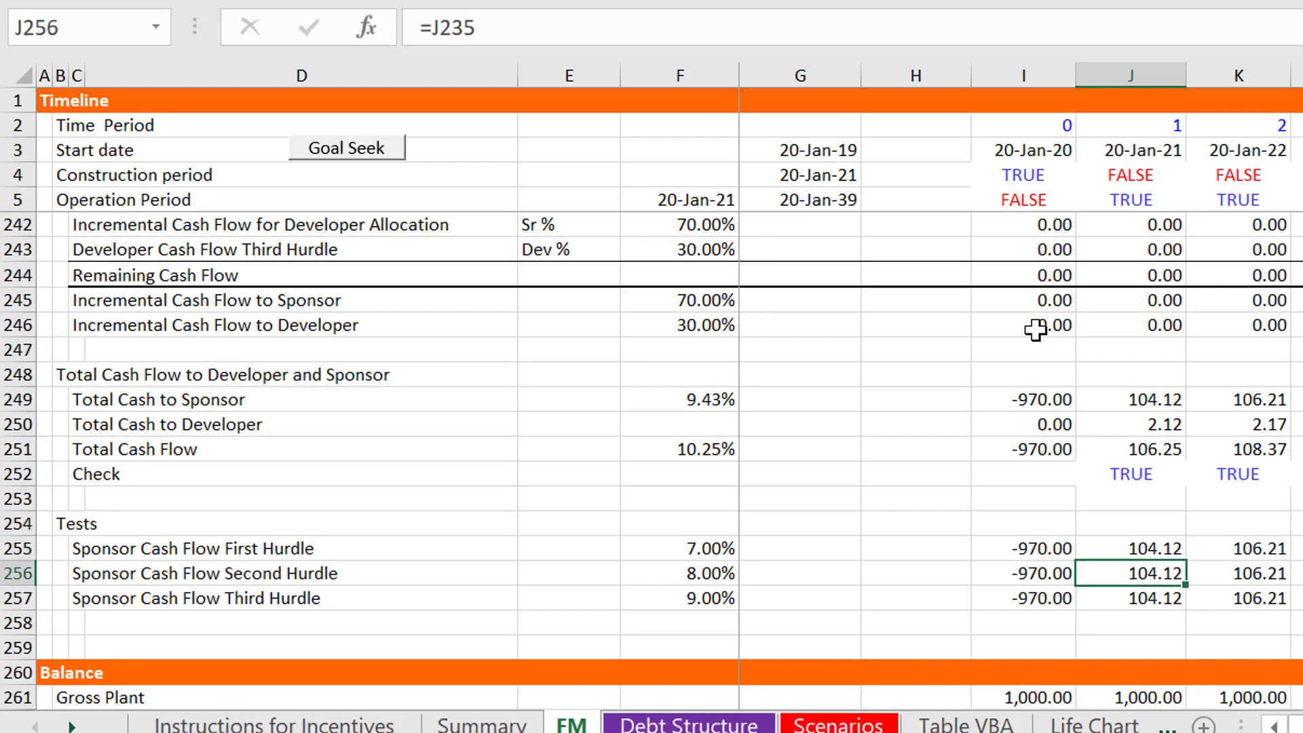
key(Left)
key(Left)
key(Left)
key(Left)
key(F2)
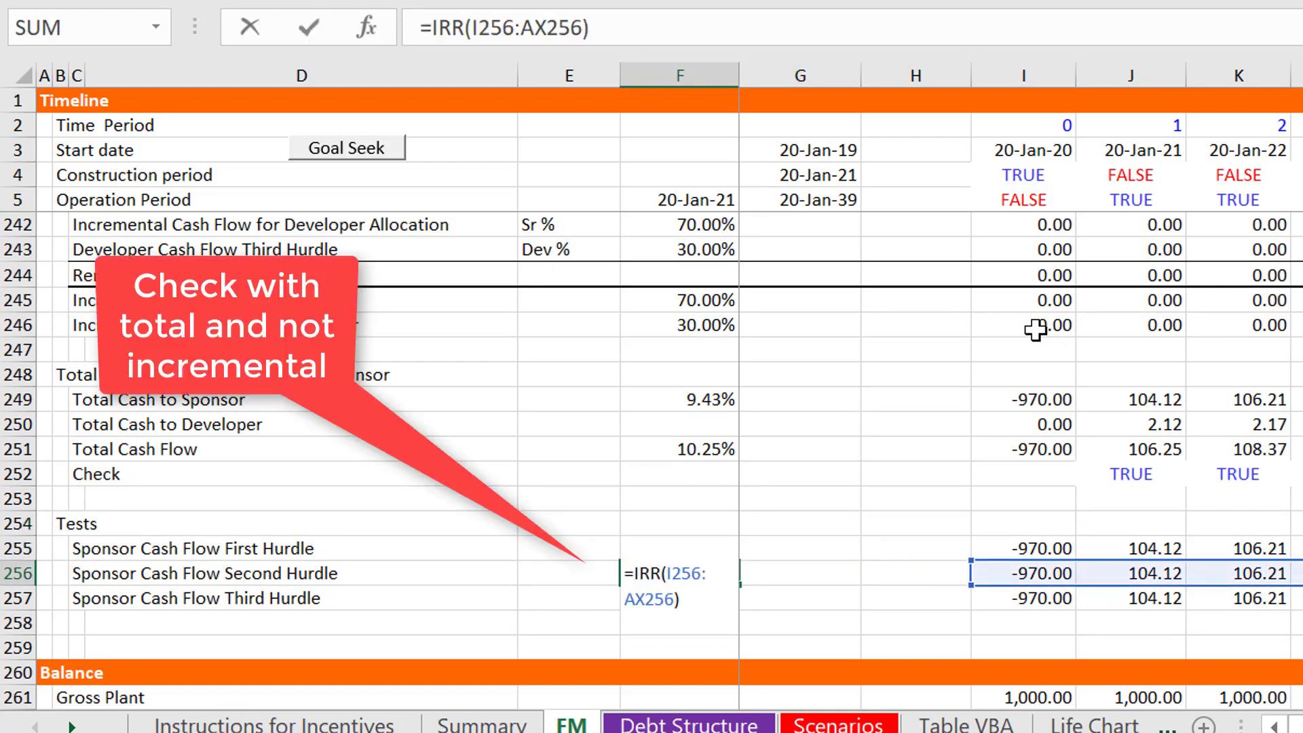
key(Escape)
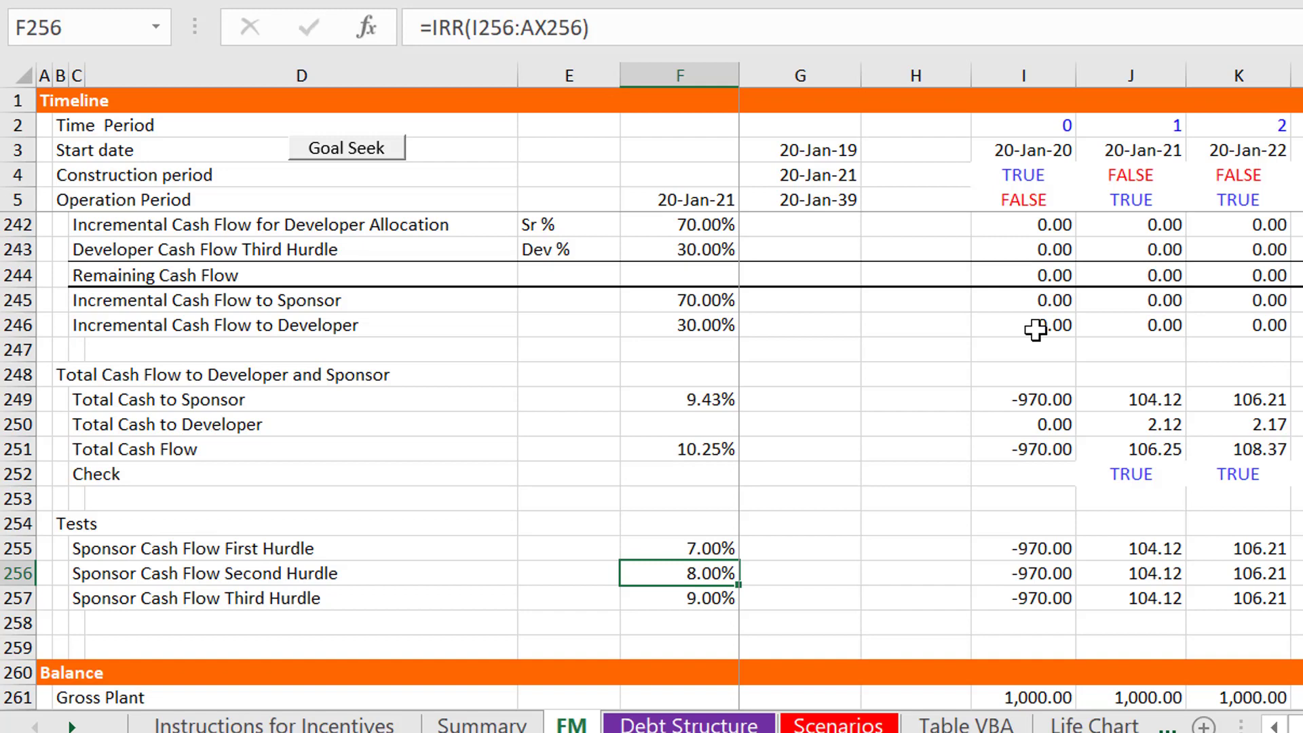
Return from the Tests section to the senior percentage of Cash Flow to Senior for 2nd Hurdle
key(Left)
key(Right)
key(Down)
key(Up)
key(Page_Up)
key(Up)
key(Up)
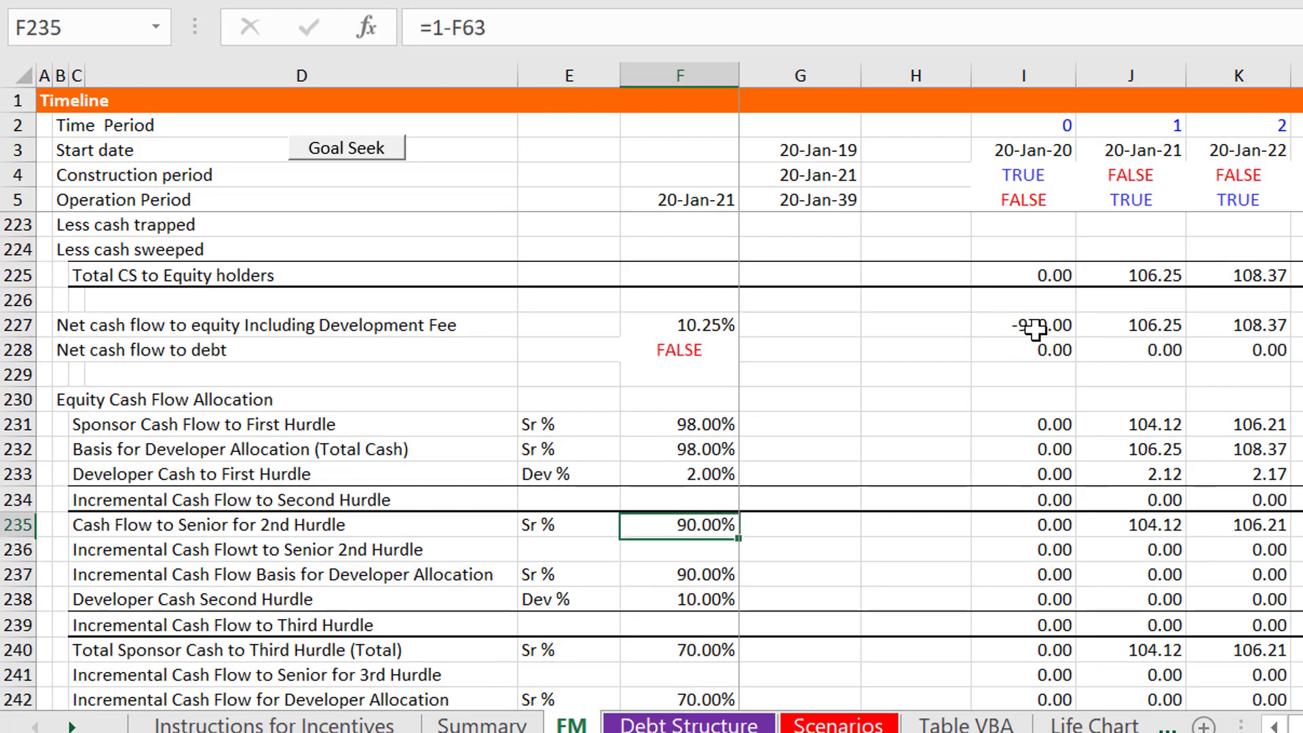
Trace the incremental cash flow to senior for the 2nd hurdle row back to its row label
key(Right)
key(Right)
key(Right)
key(Right)
key(Down)
key(Left)
key(Left)
key(Left)
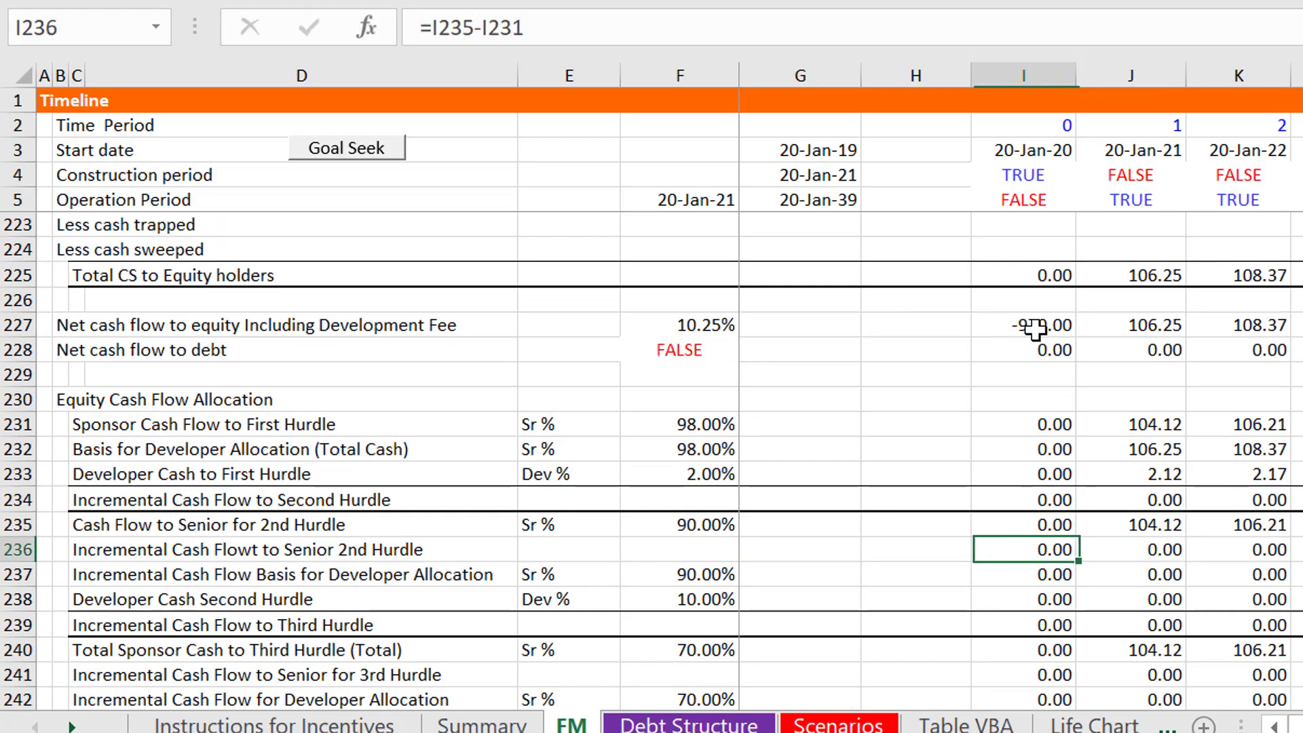
key(Left)
key(Left)
key(Left)
key(Left)
key(Left)
key(Right)
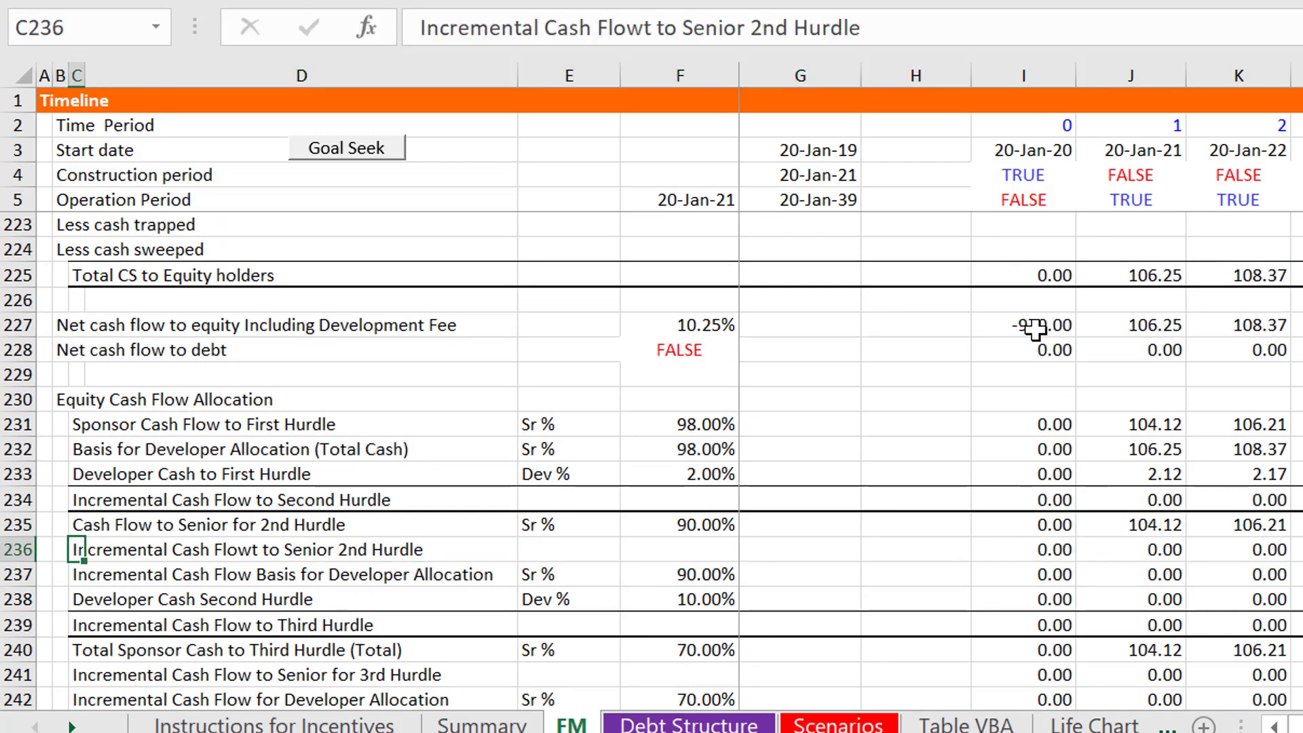
Inspect which cells the period 0 incremental cash flow to senior 2nd hurdle formula references
key(Right)
key(Right)
key(Right)
key(Right)
key(Right)
key(Right)
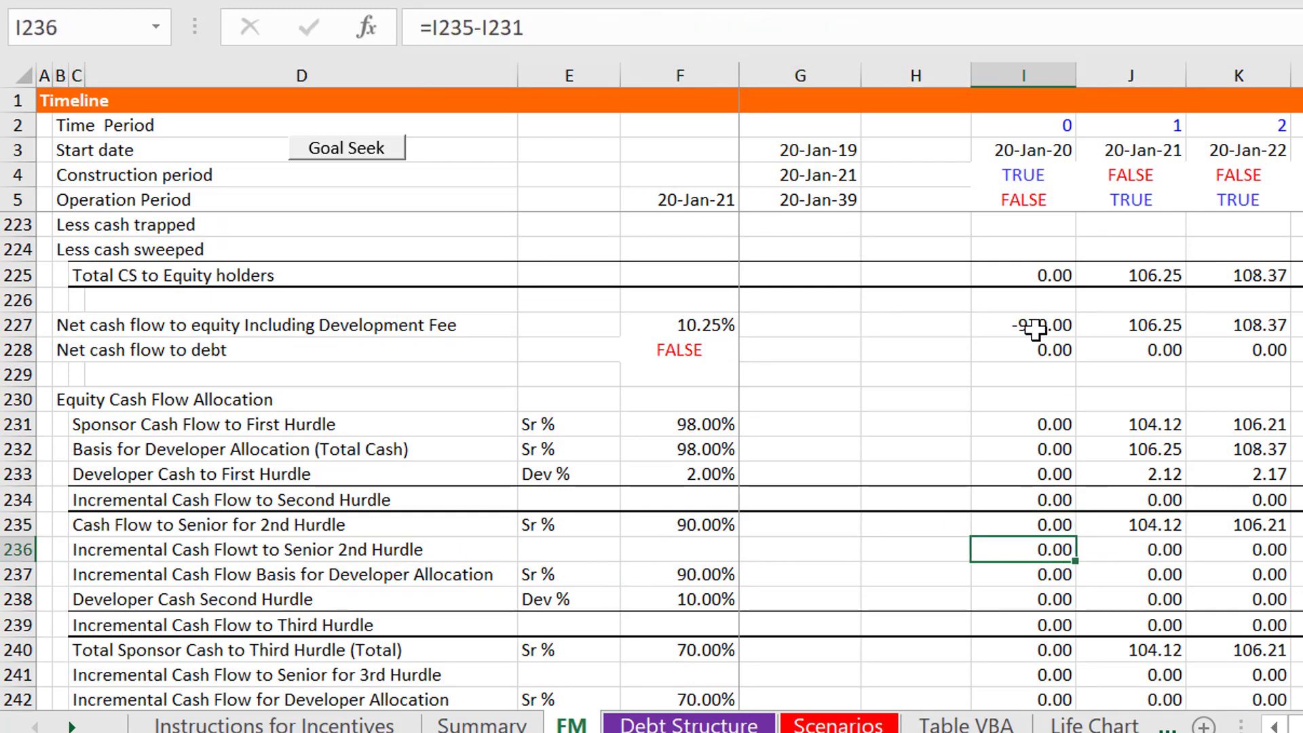
key(F2)
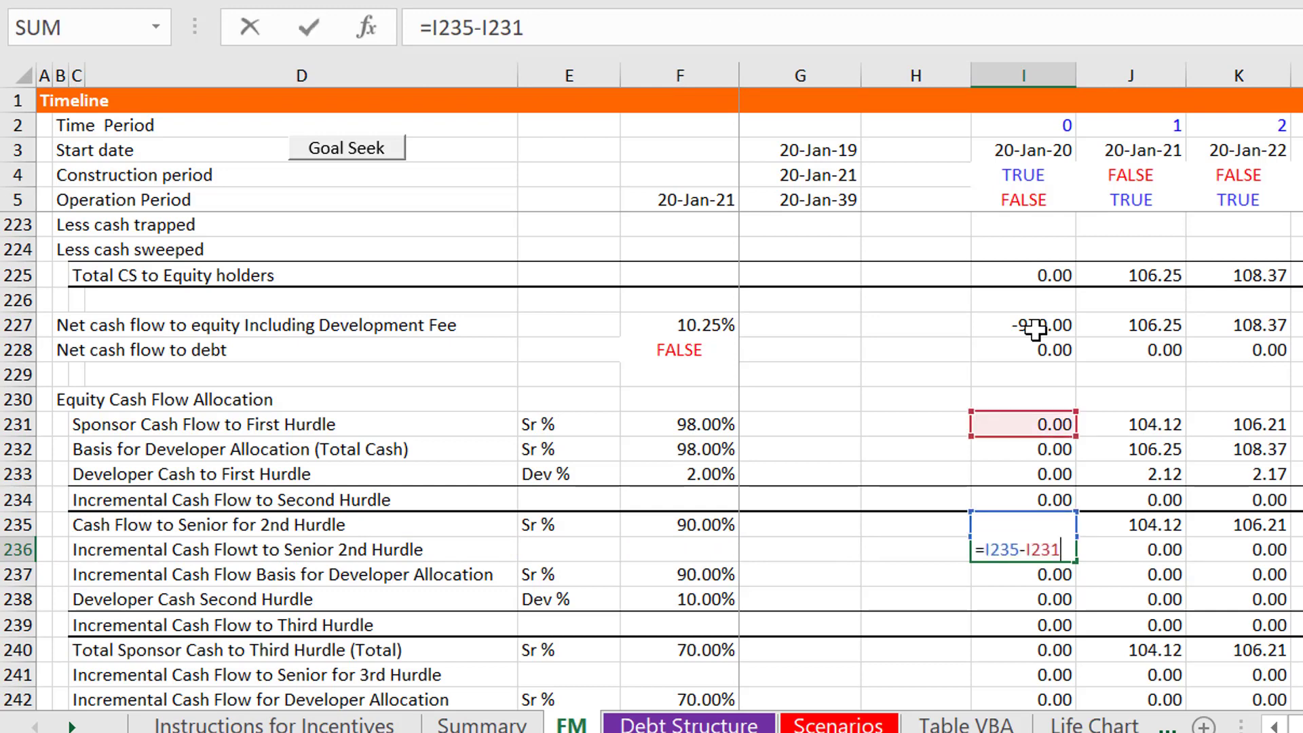
key(Escape)
Look up through the first-hurdle allocation and equity cash flow rows to the principal repayment row in period 0
key(Up)
key(Up)
key(Up)
key(Up)
key(Up)
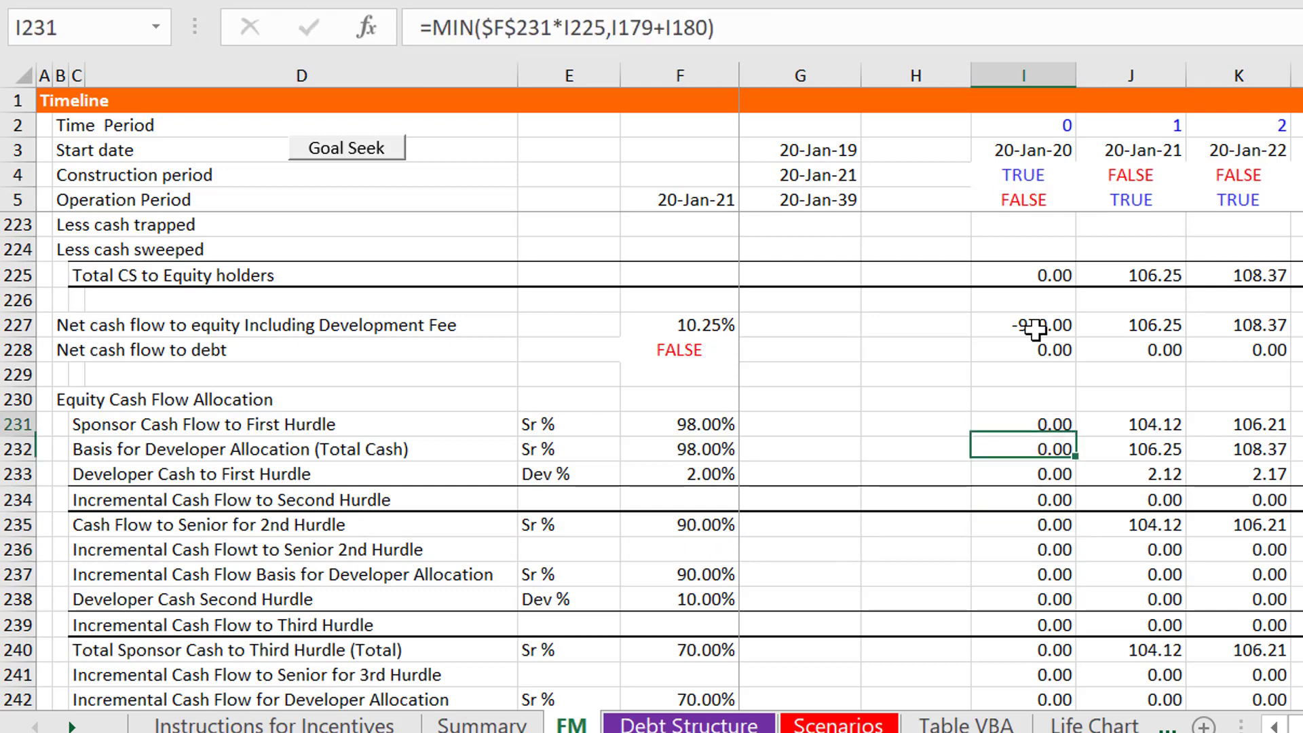
key(Up)
key(Up)
key(Up)
key(Up)
key(Up)
key(Up)
key(Up)
key(Up)
key(Up)
key(Up)
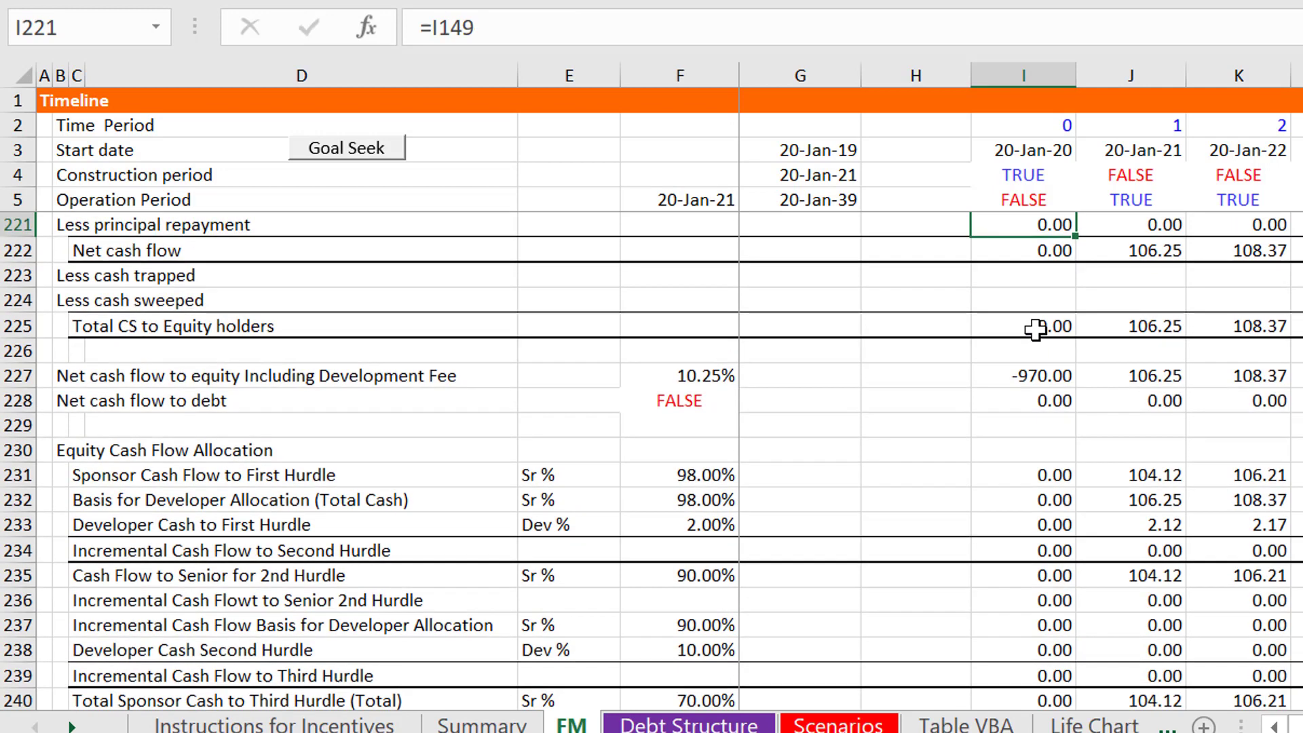
Go back down the period 0 allocation rows and recheck the incremental cash flow to senior 2nd hurdle formula
key(Down)
key(Down)
key(Down)
key(Down)
key(Down)
key(Down)
key(Down)
key(Down)
key(Down)
key(Down)
key(Down)
key(Down)
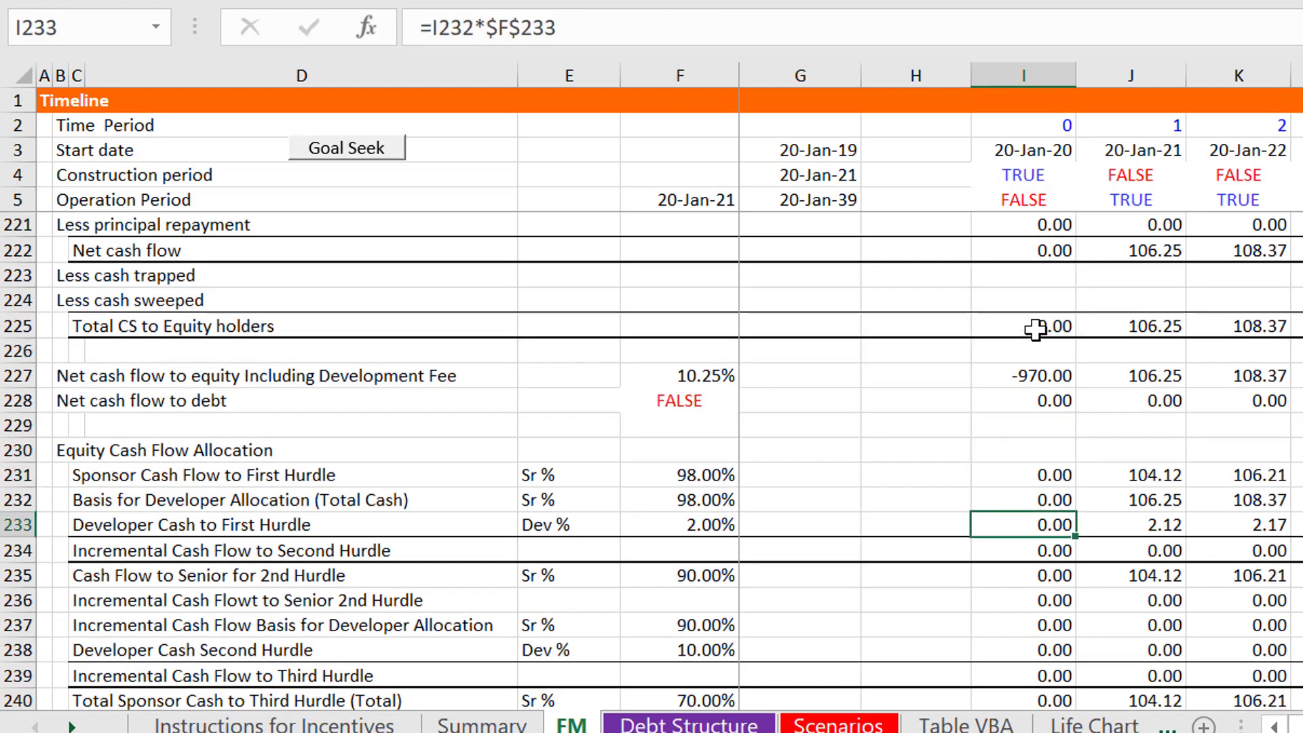
key(Down)
key(Down)
key(Down)
key(F2)
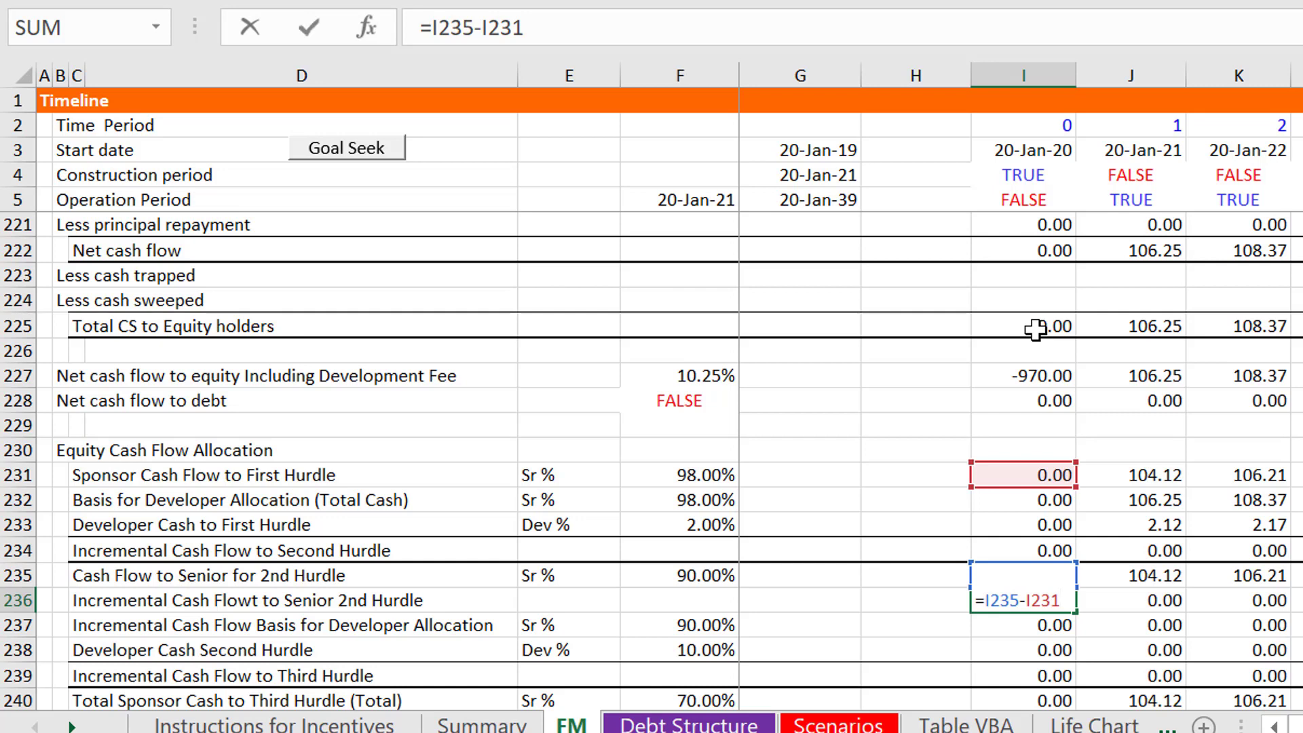
key(Escape)
Compare the period 0 Cash Flow to Senior for 2nd Hurdle formula with the incremental cash flow formula below it
key(Up)
key(F2)
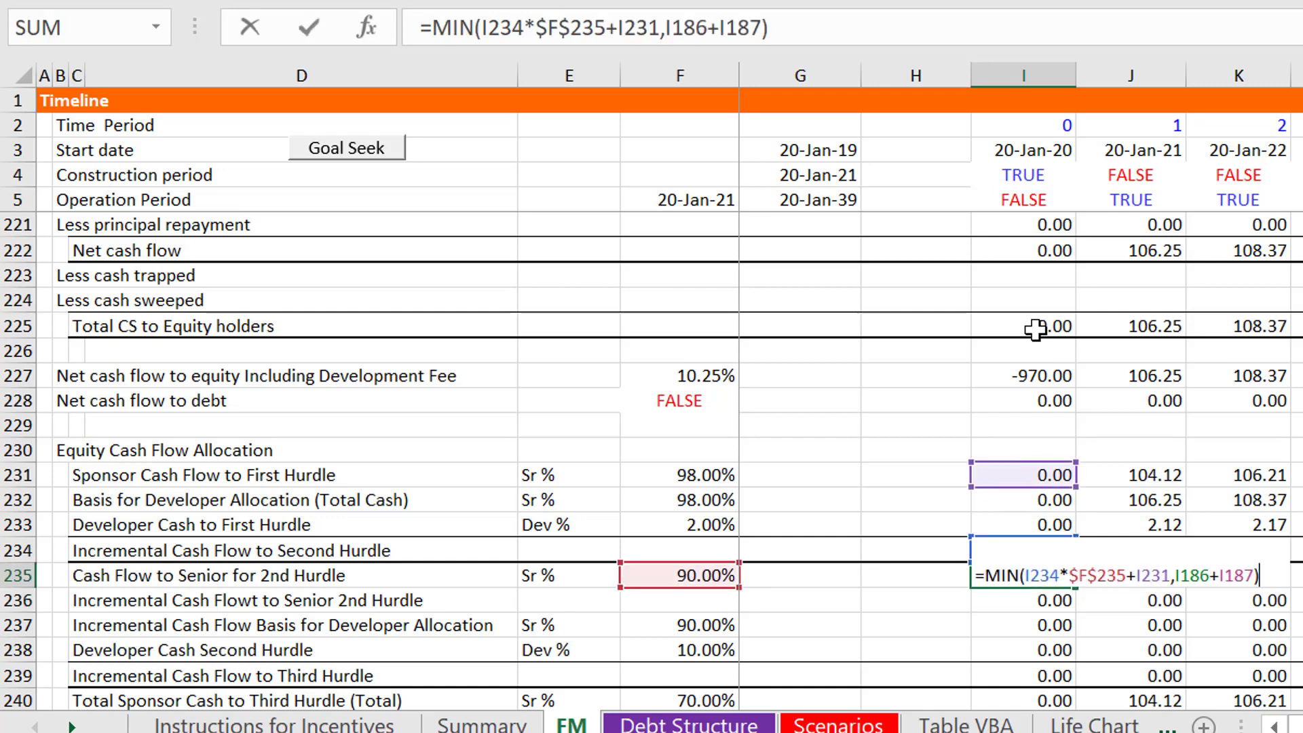
key(Escape)
key(Down)
key(F2)
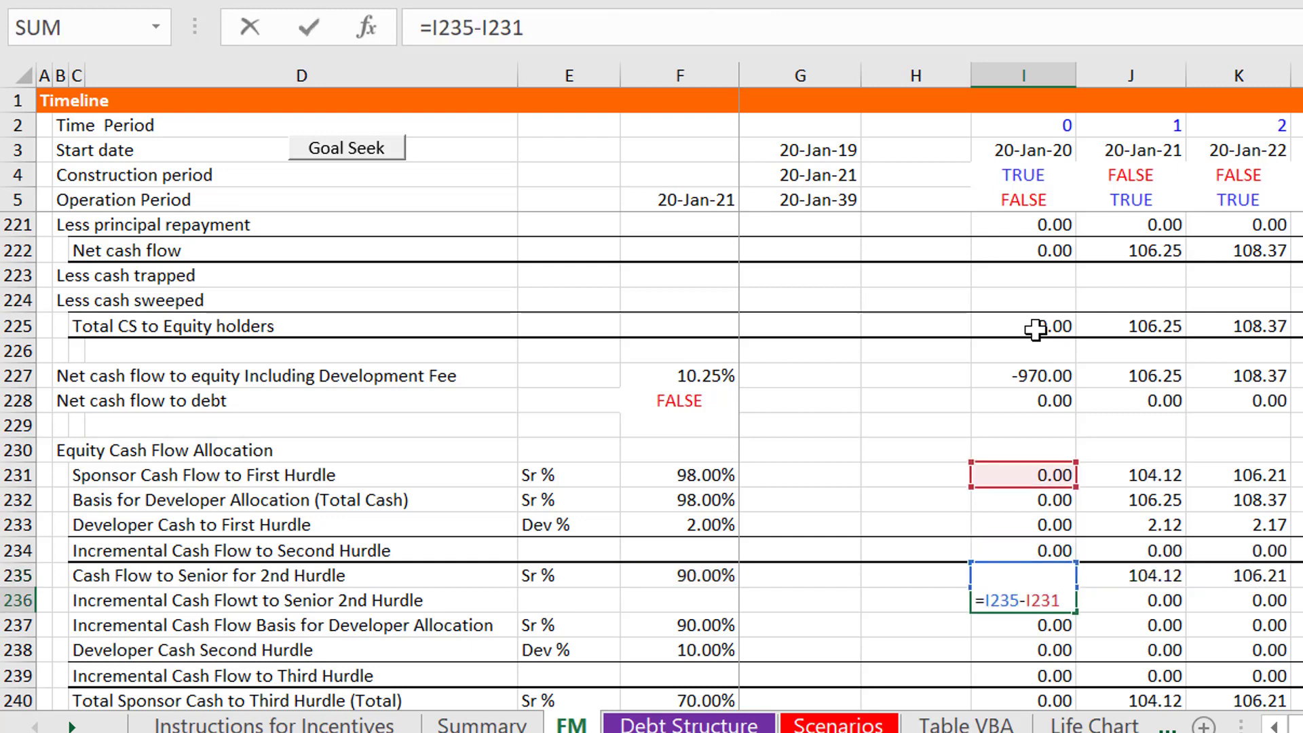
key(Escape)
key(Escape)
key(F2)
key(Escape)
key(Escape)
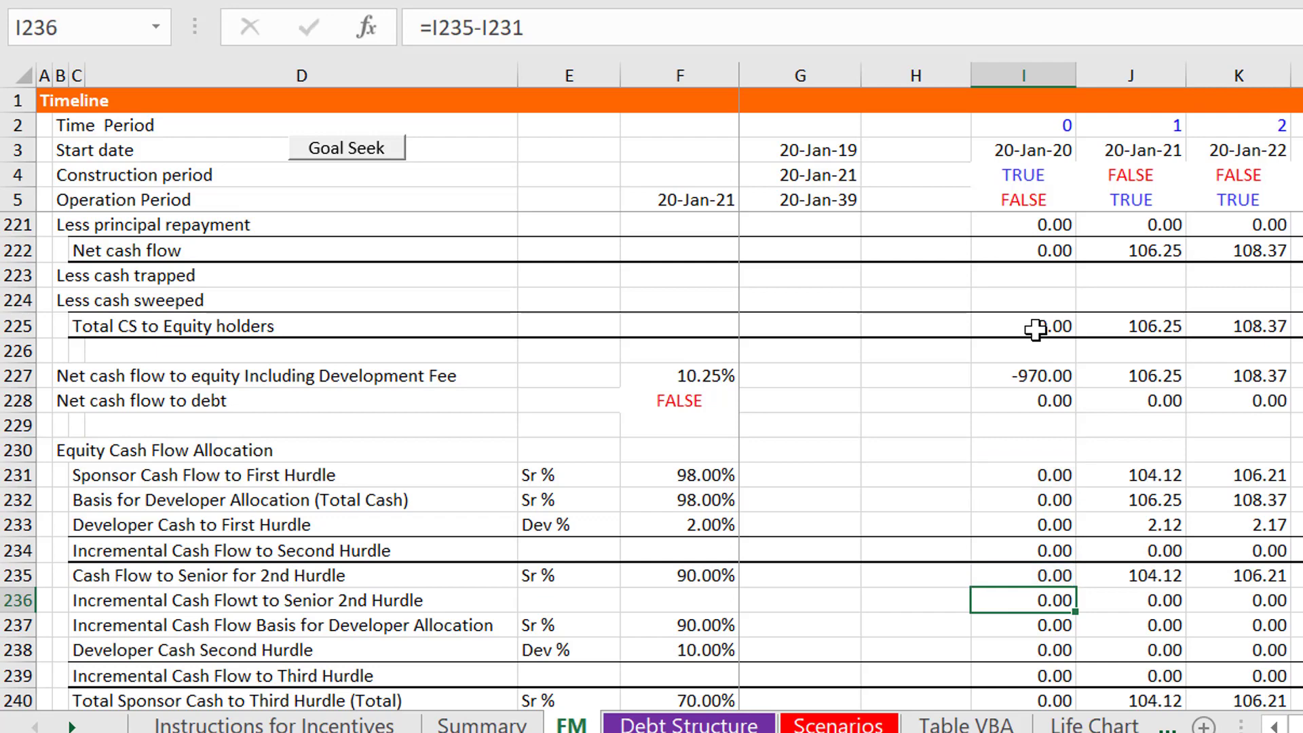
Follow the incremental cash flow to senior 2nd hurdle row along the timeline past period 17
key(Right)
key(Right)
key(Right)
key(Right)
key(Right)
key(Right)
key(Right)
key(Right)
key(Right)
key(Right)
key(Right)
key(Right)
key(Right)
key(Right)
key(Right)
key(Right)
key(Right)
key(Right)
key(Right)
key(Right)
key(Right)
key(Right)
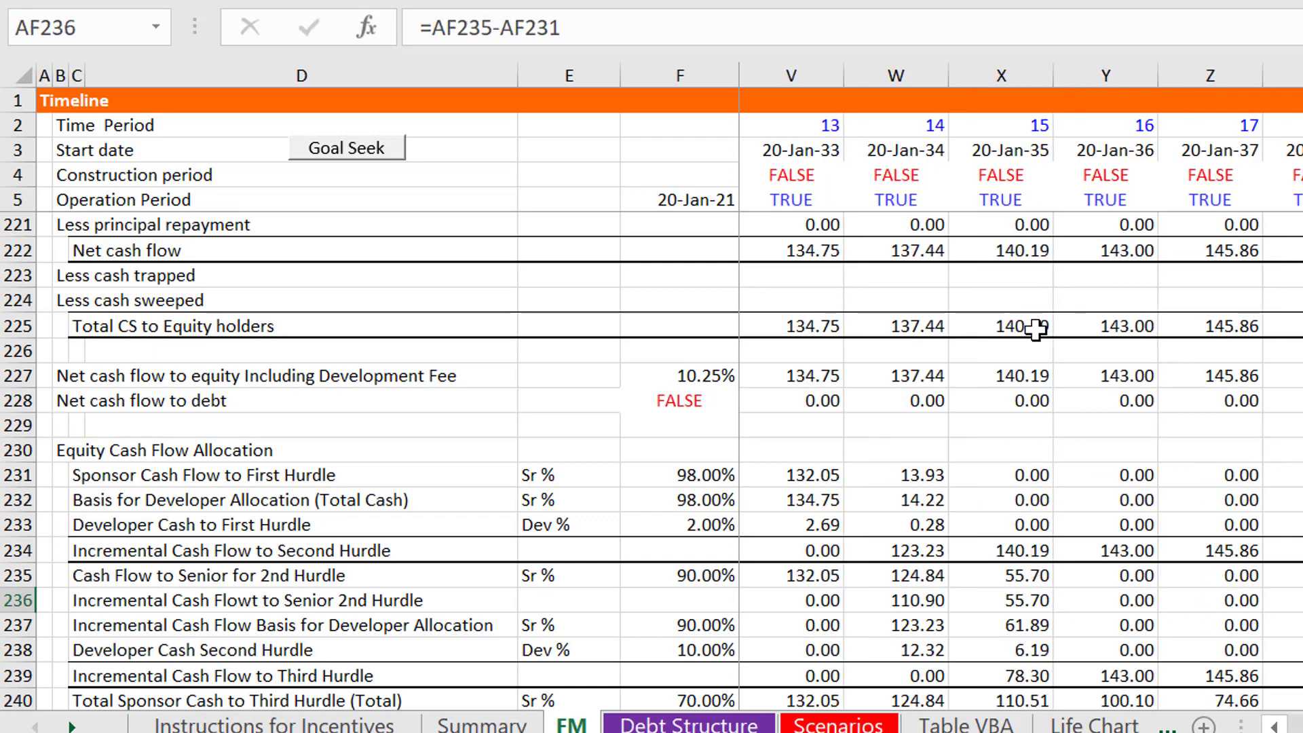
Trace the incremental cash flow to senior 2nd hurdle row back along the timeline and recheck its formulas around periods 10 to 14
key(Left)
key(Left)
key(Left)
key(Left)
key(Left)
key(Left)
key(Left)
key(Left)
key(Left)
key(Left)
key(Left)
key(Left)
key(Left)
key(Left)
key(Left)
key(Right)
key(Right)
key(Right)
key(Right)
key(Right)
key(Right)
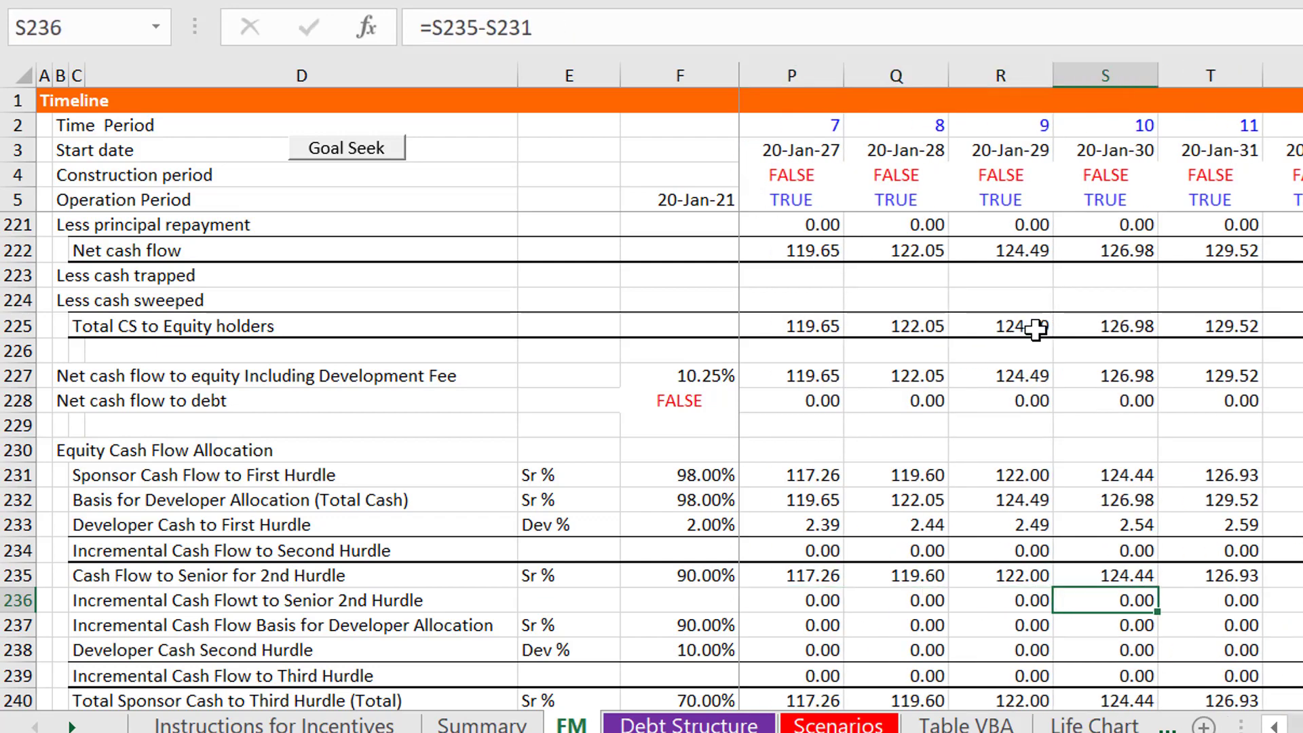
key(shift+Right)
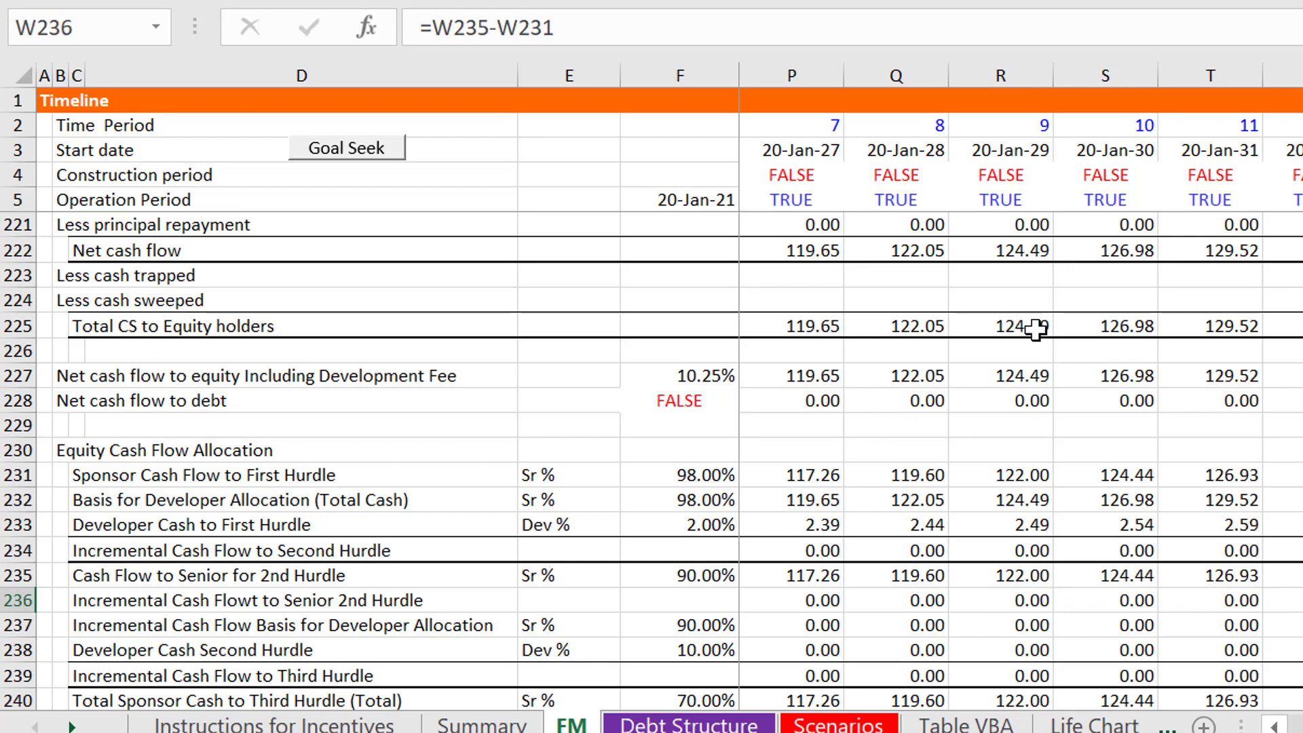
key(Left)
key(Right)
Go to the Instructions for Incentives sheet and review principles 5 and 6 on total and incremental senior cash flow
key(ctrl+Page_Up)
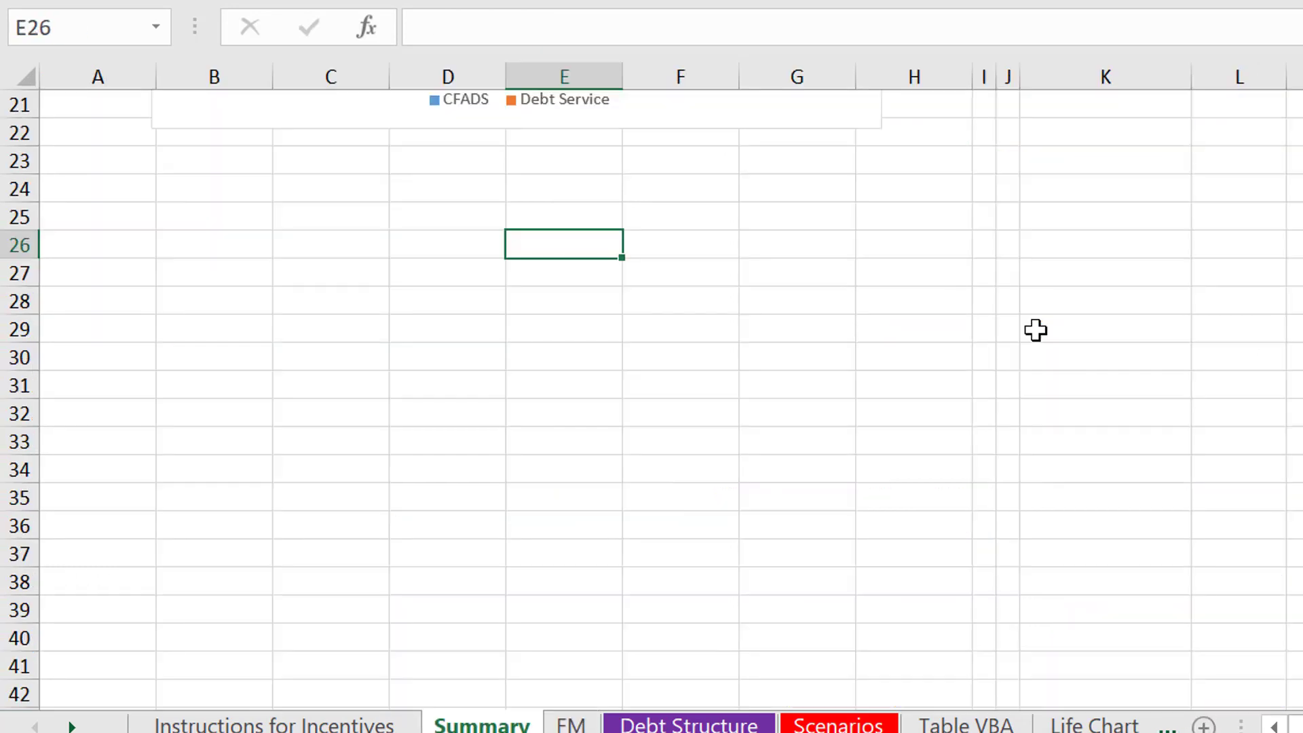
key(ctrl+Up)
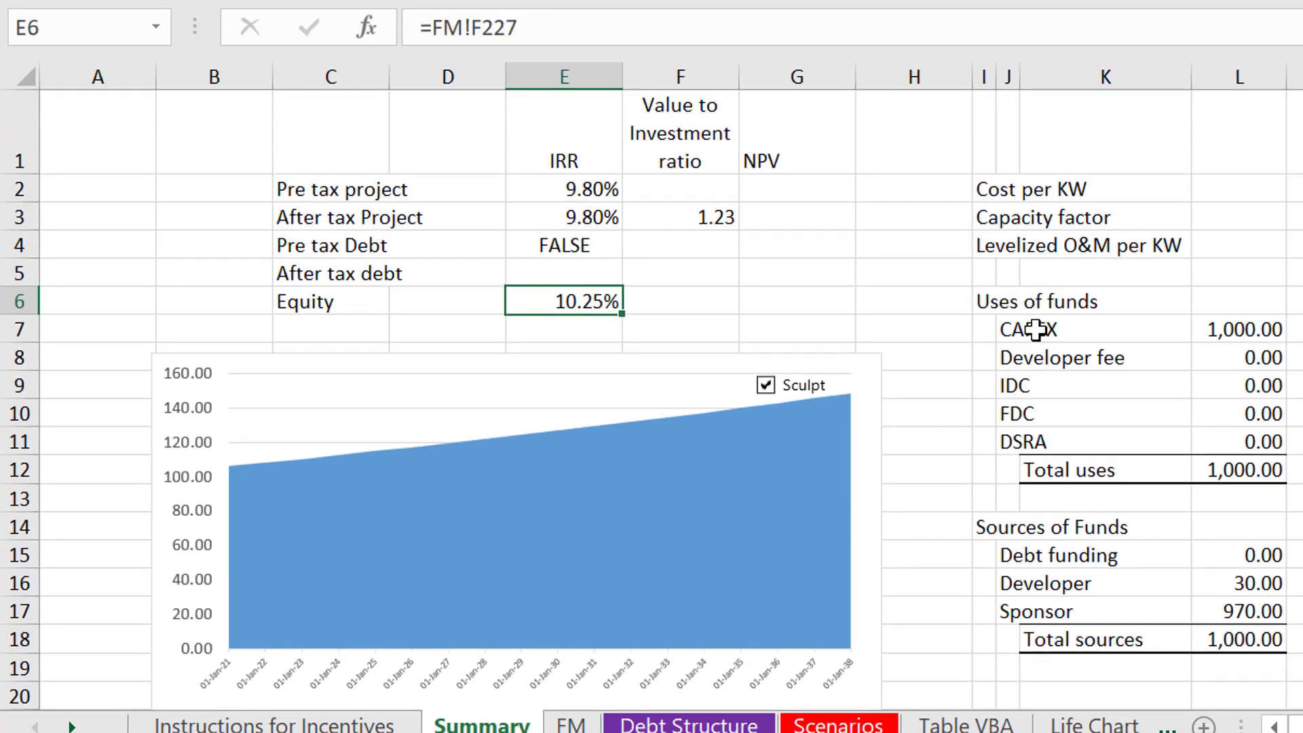
key(ctrl+Page_Up)
key(Up)
key(Up)
key(Up)
key(Up)
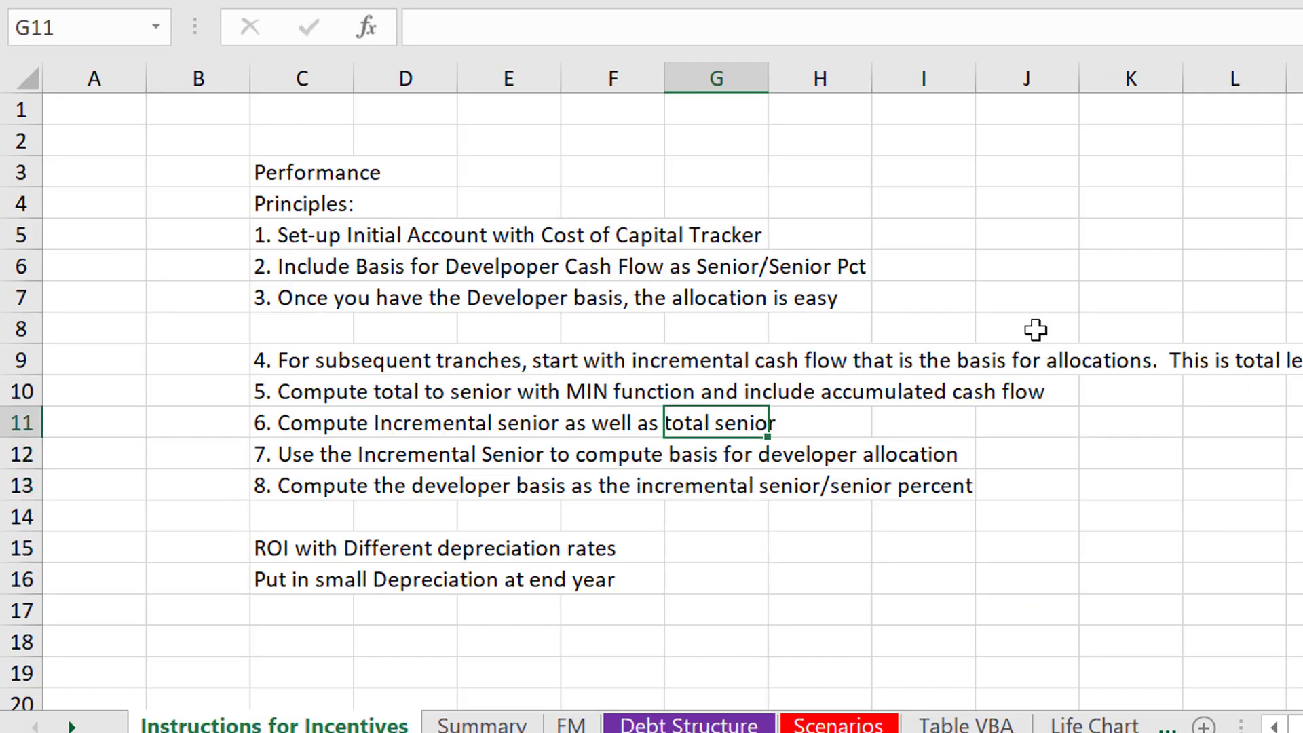
key(Left)
key(Left)
key(Left)
key(Left)
key(Up)
key(Down)
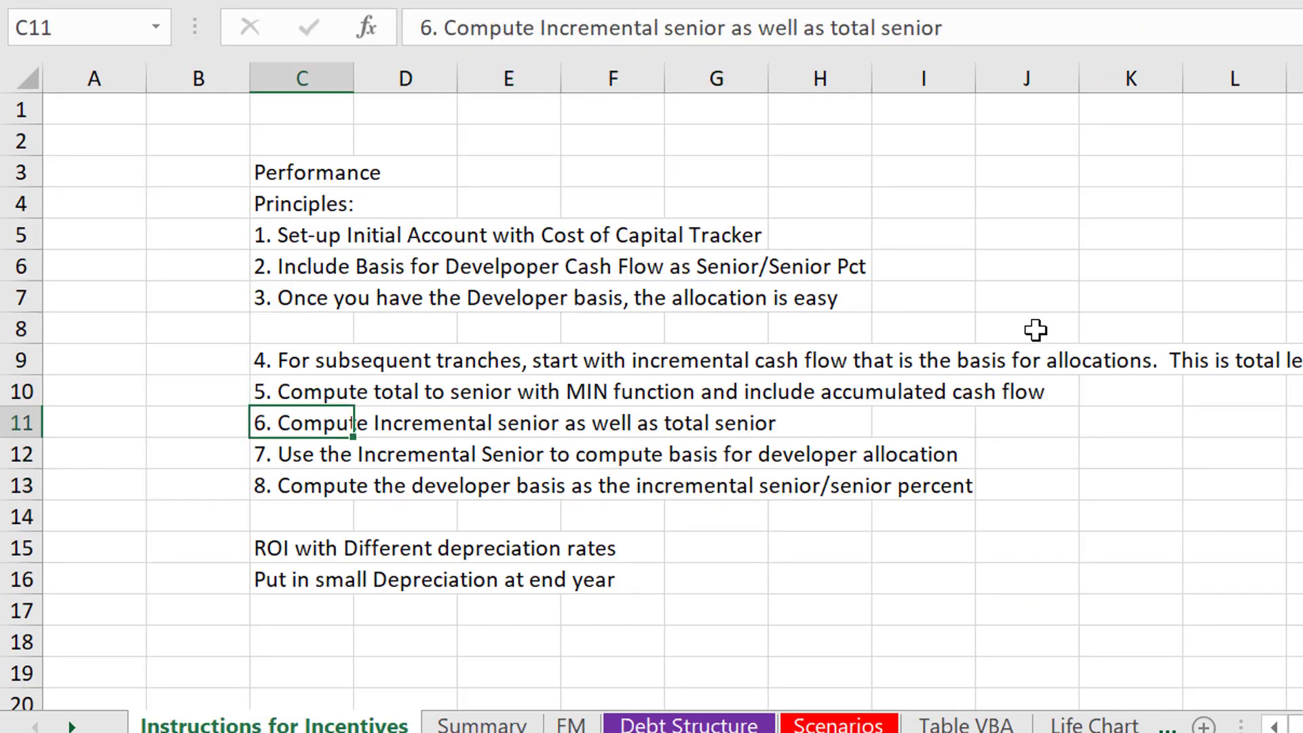
key(F2)
key(Escape)
key(Up)
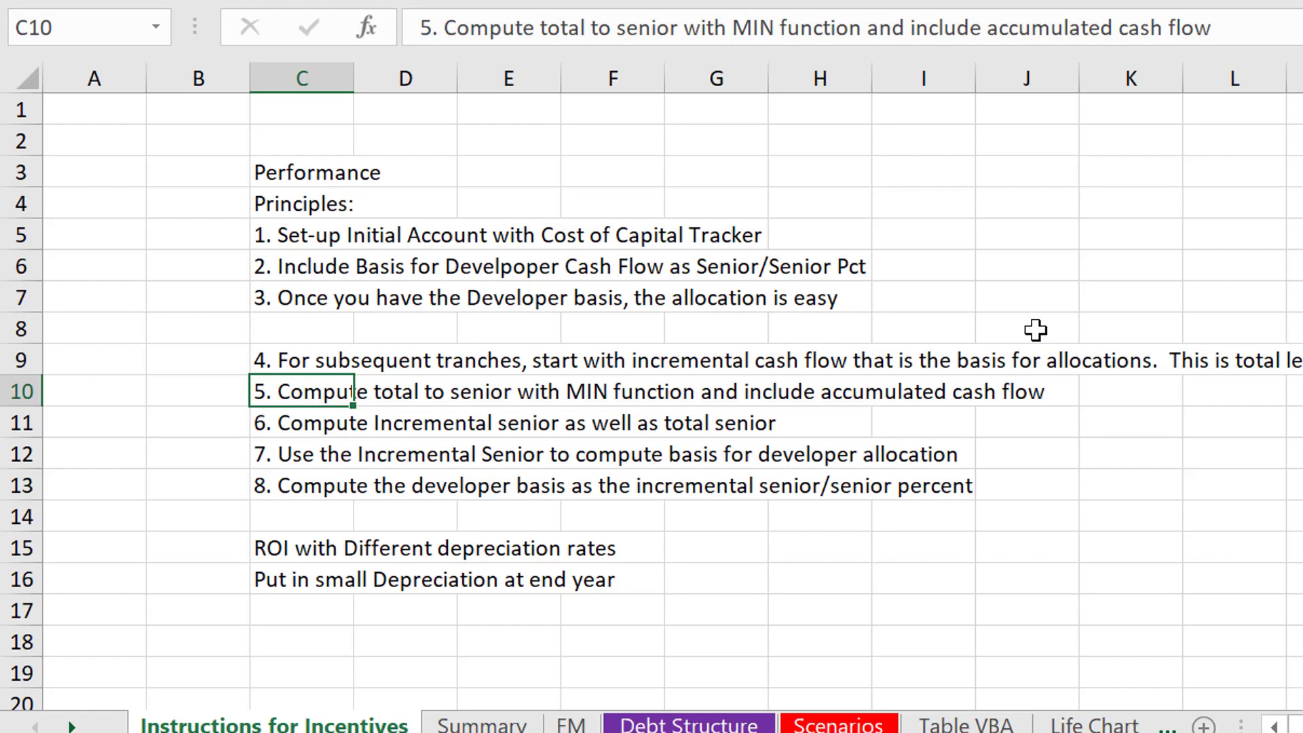
Reword the end of principle 5 in C10 to "include cash flow from prior tranche"
key(F2)
key(BackSpace)
key(BackSpace)
key(BackSpace)
key(BackSpace)
key(BackSpace)
key(BackSpace)
key(BackSpace)
key(BackSpace)
key(BackSpace)
key(BackSpace)
key(BackSpace)
key(BackSpace)
key(BackSpace)
key(BackSpace)
key(BackSpace)
key(BackSpace)
key(BackSpace)
key(BackSpace)
key(BackSpace)
key(BackSpace)
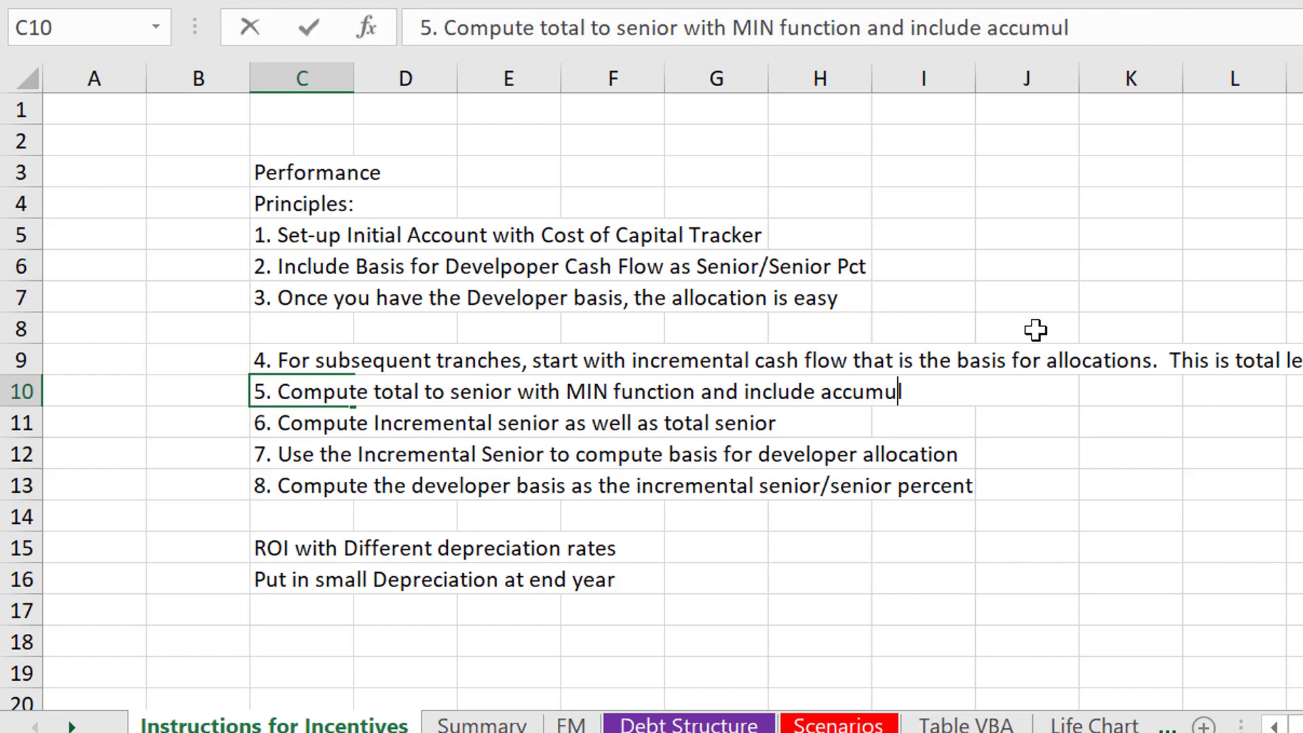
text(c)
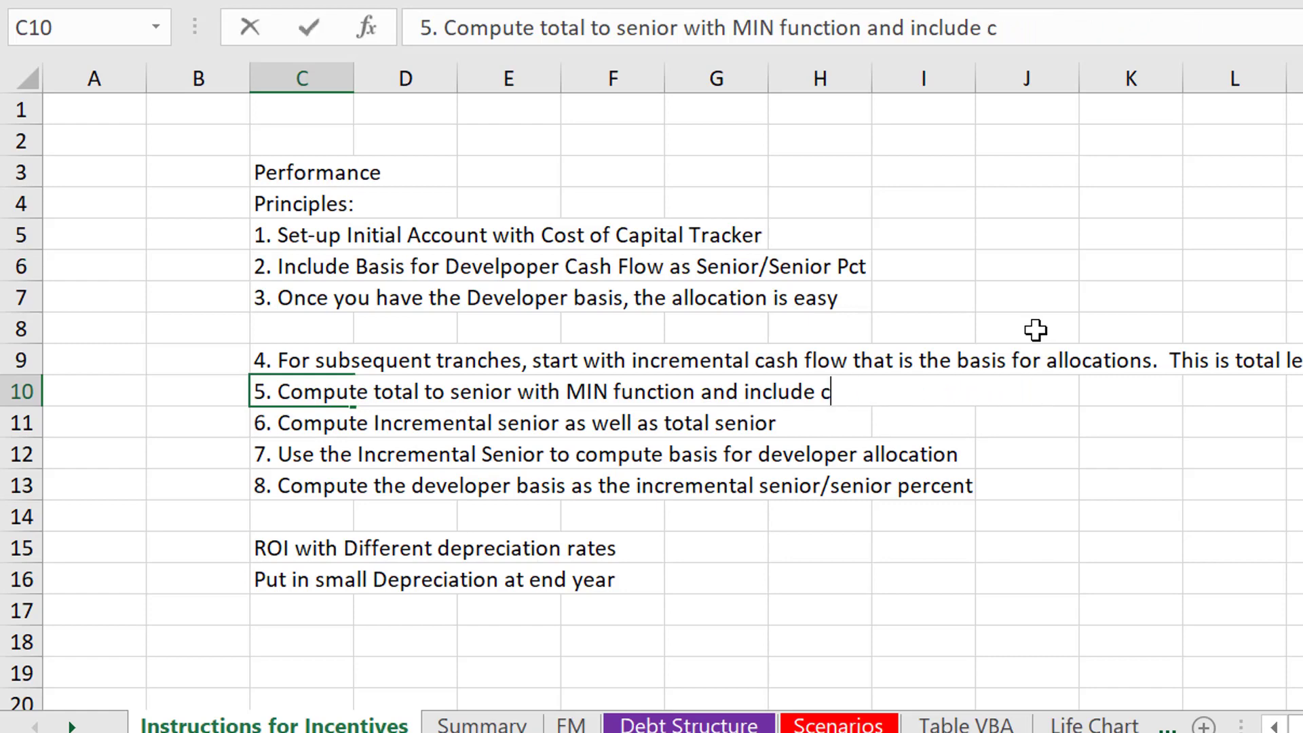
text(ash flw)
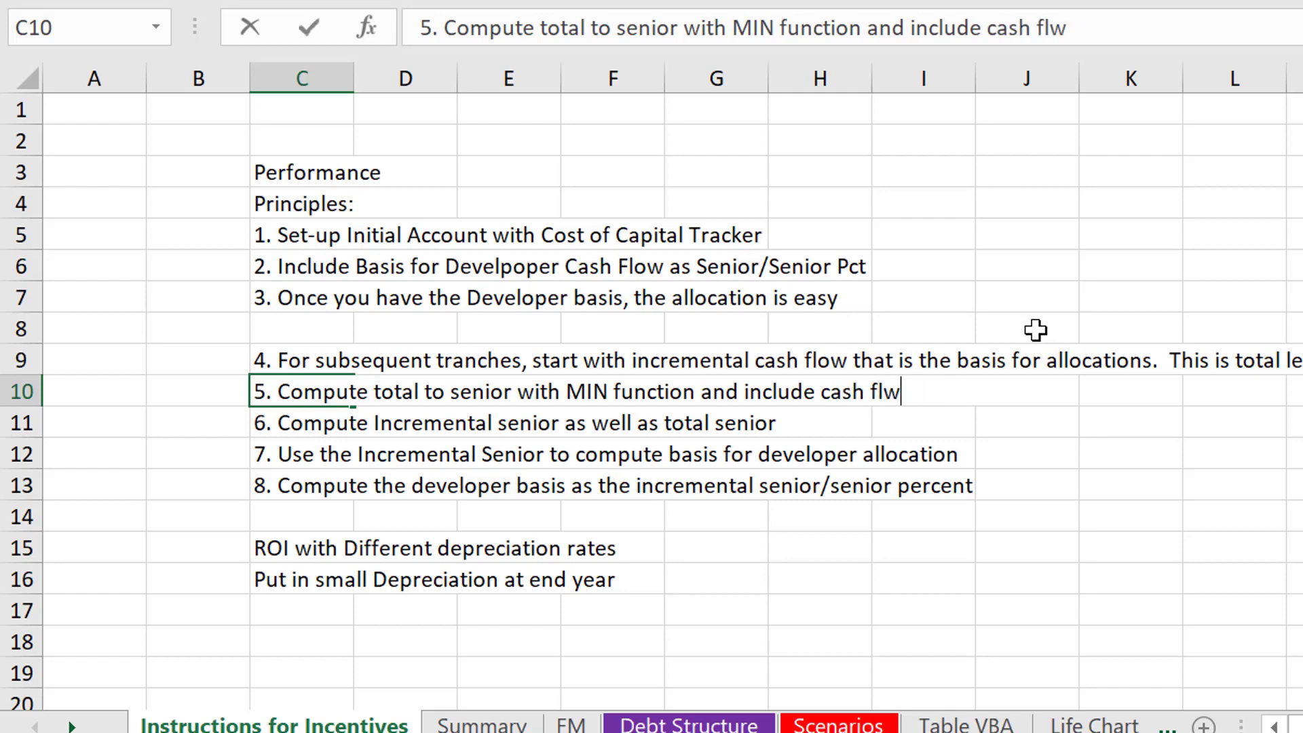
key(BackSpace)
text(pw)
key(BackSpace)
key(BackSpace)
text(ow from prio)
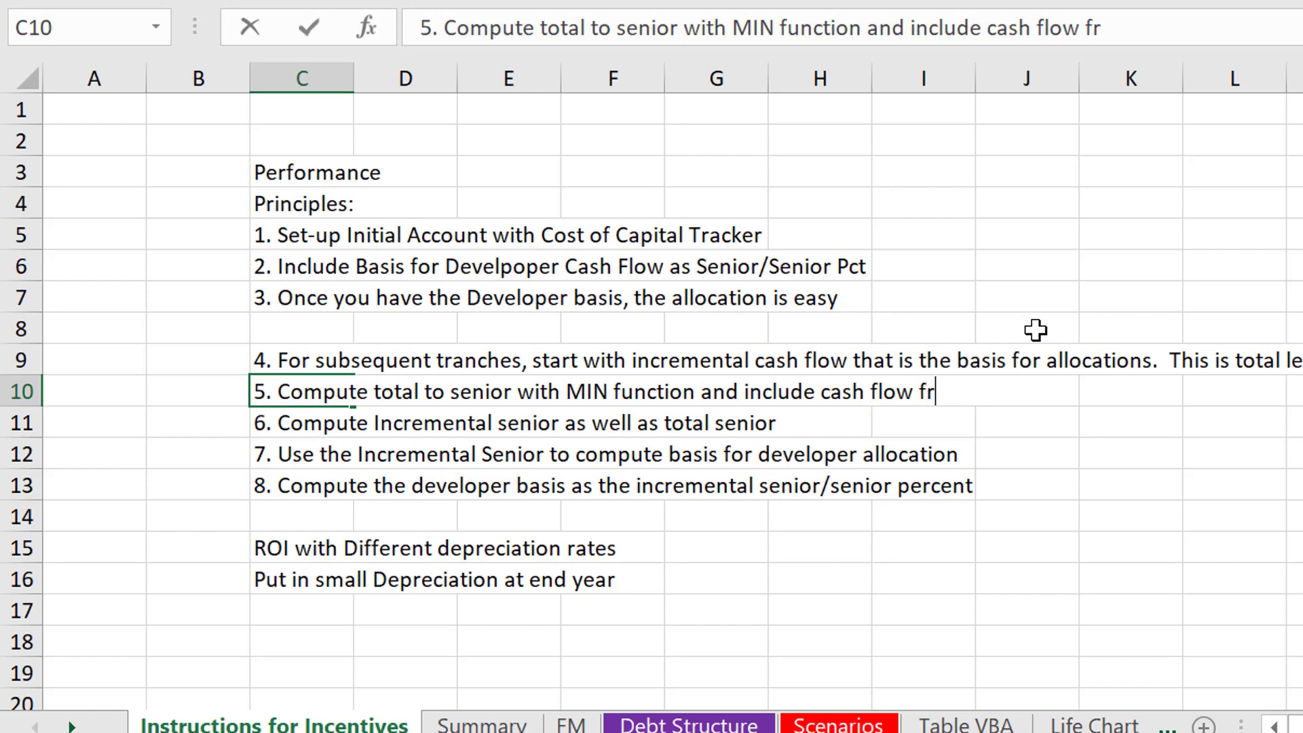
text(r)
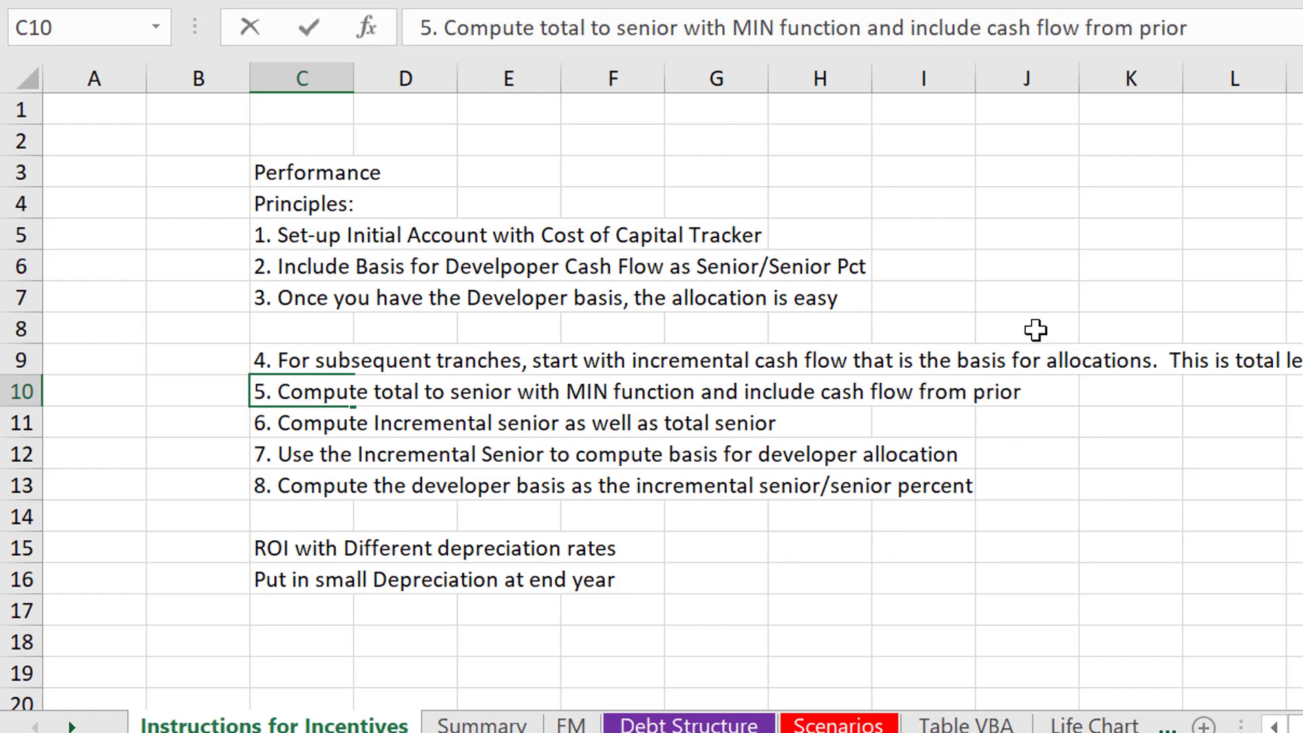
text( tranche)
key(Return)
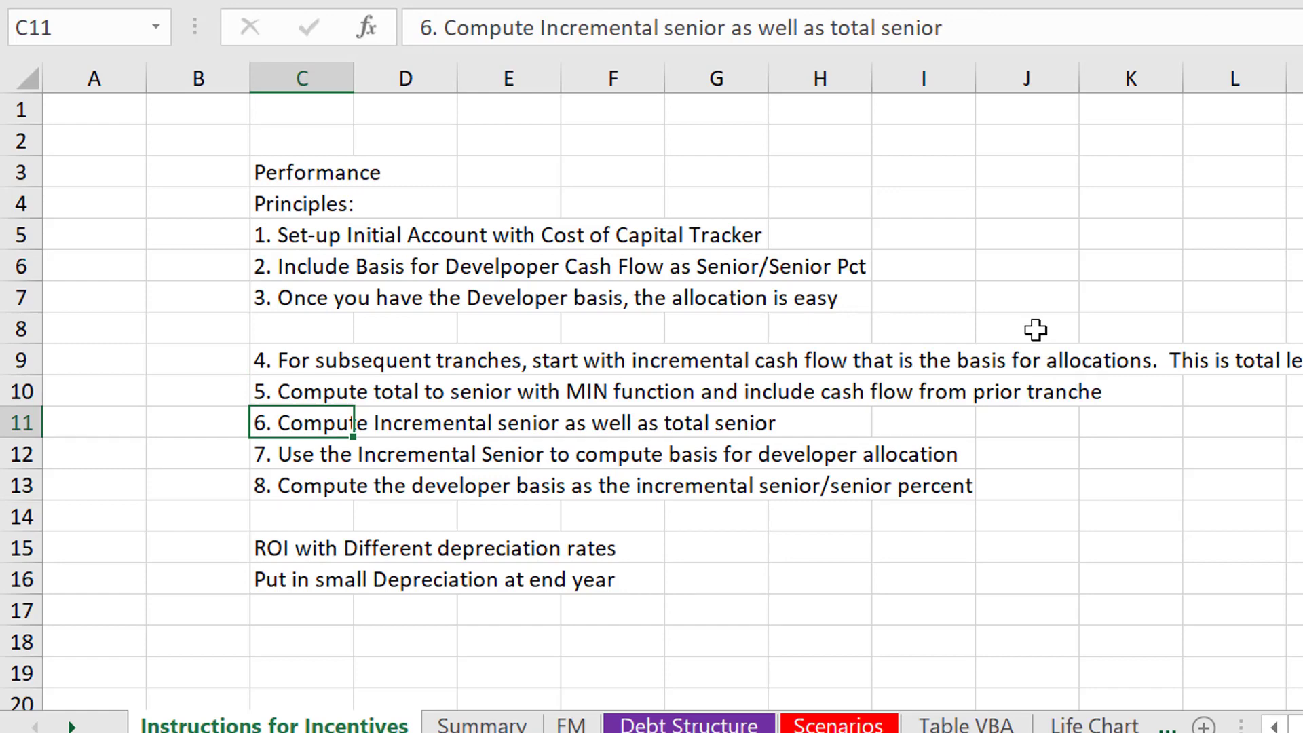
Extend principle 6 in C11 with ". Incremental is senior from this tranche - senior from"
key(F2)
text(. Inc)
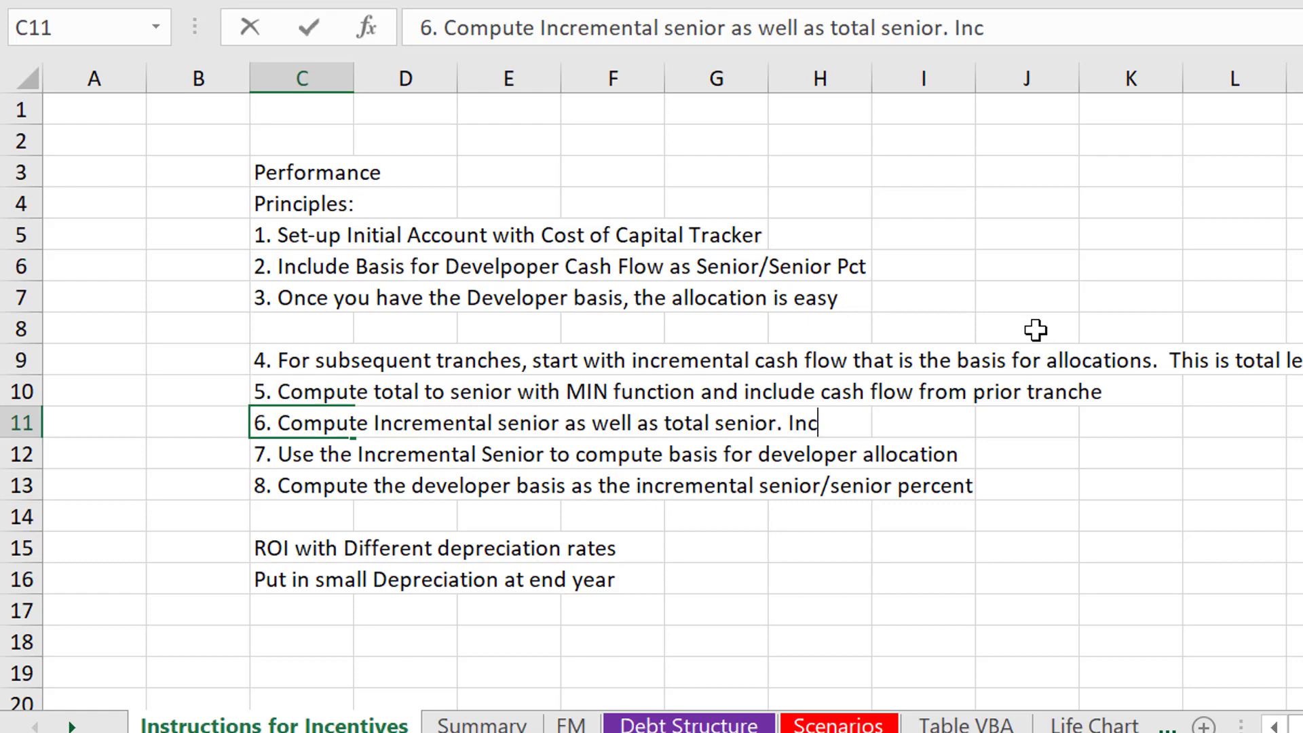
text(remental)
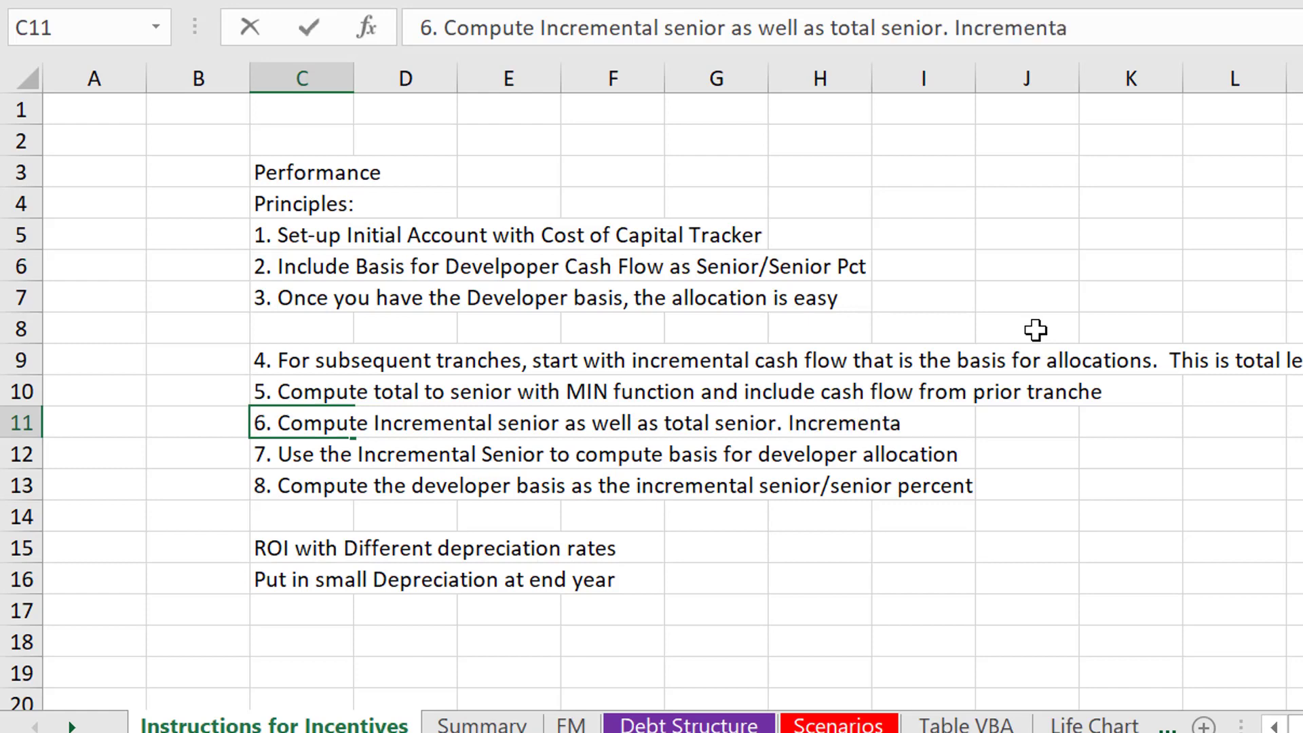
text( is eni)
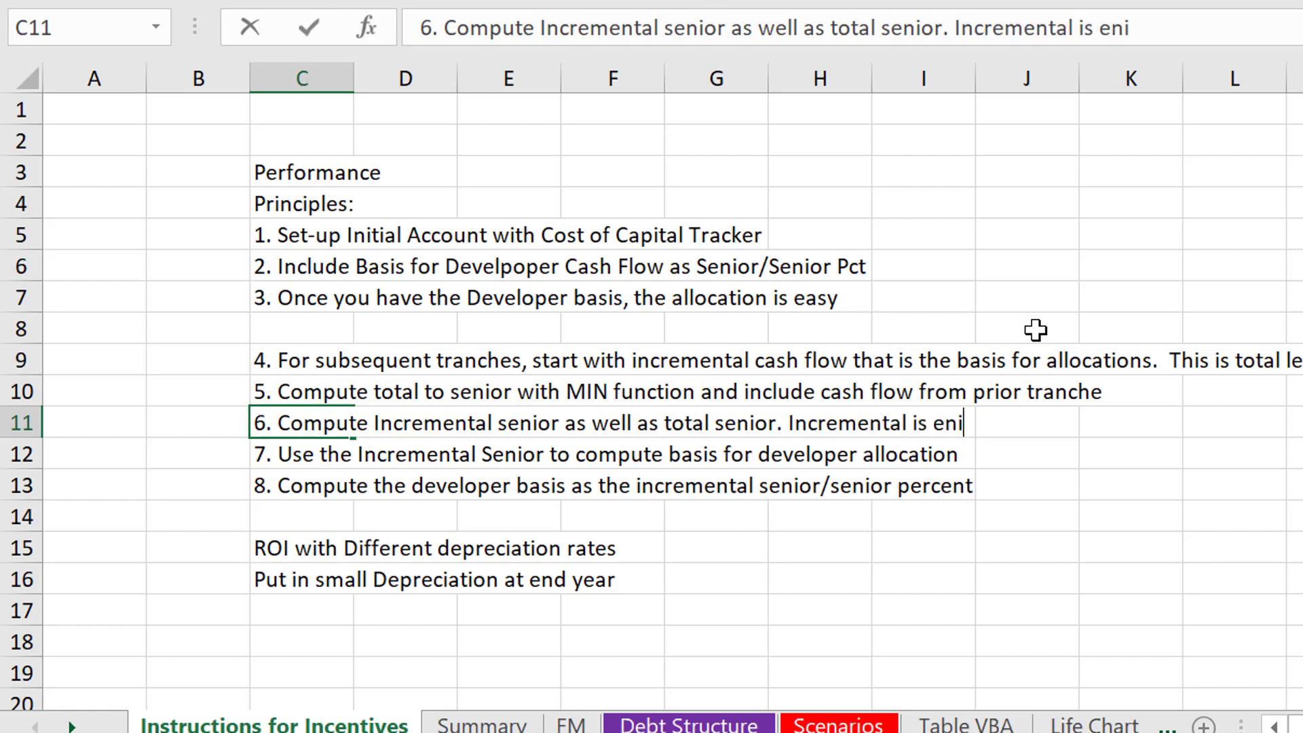
key(BackSpace)
key(BackSpace)
key(BackSpace)
text(sen)
text(ior from t)
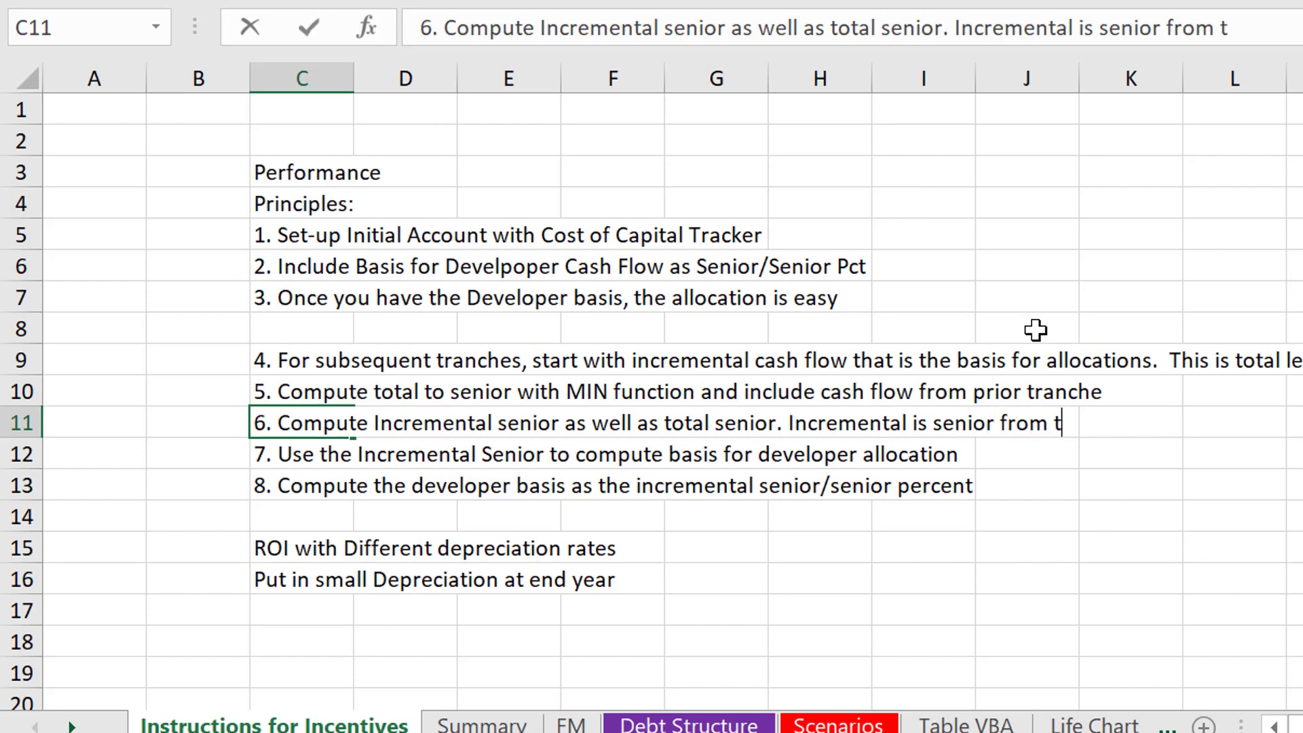
key(BackSpace)
text(prin)
key(BackSpace)
key(BackSpace)
key(BackSpace)
key(BackSpace)
text(this tra)
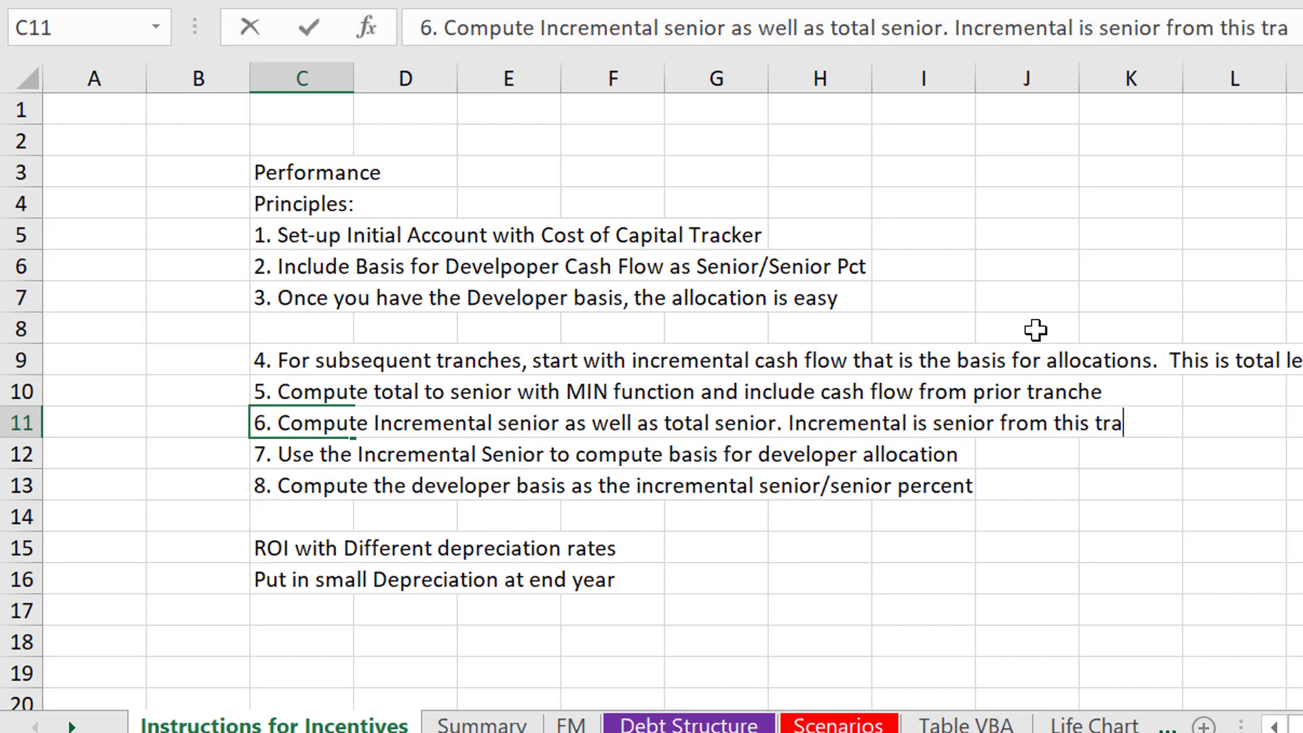
text(nche - )
text(senior f)
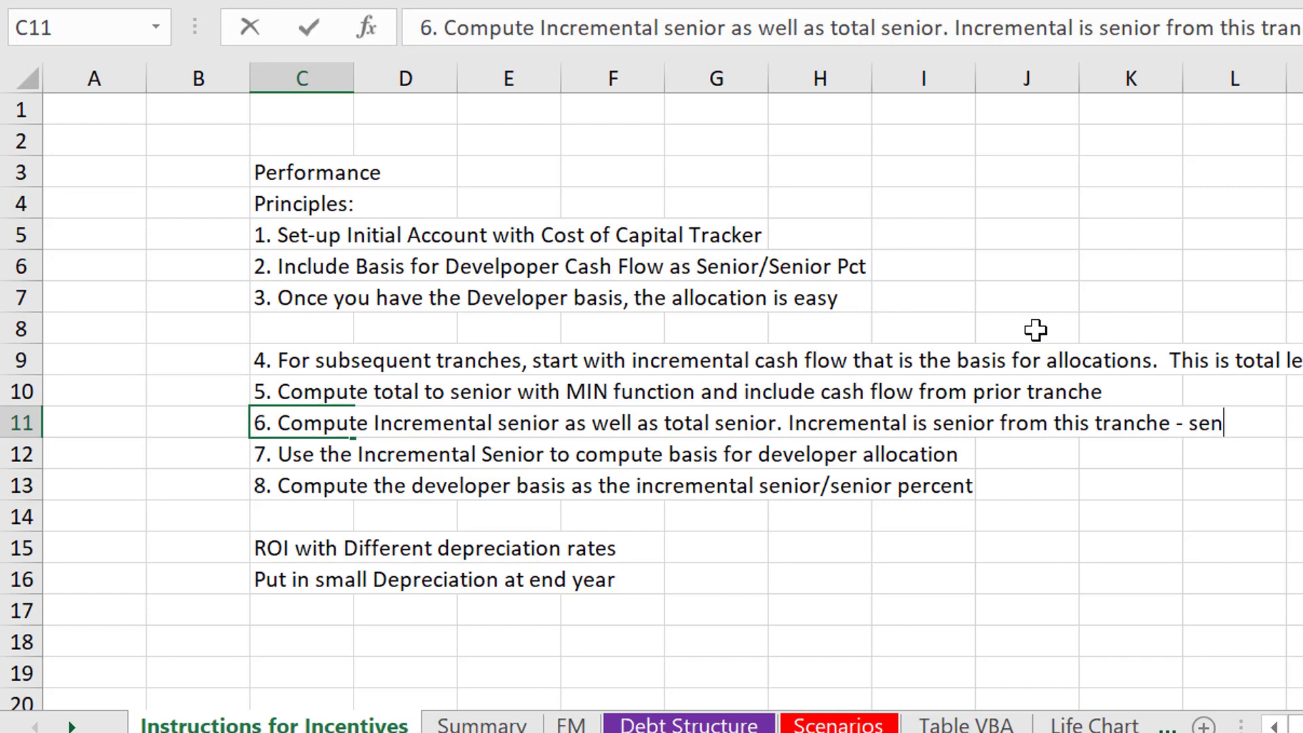
text(rom)
key(Return)
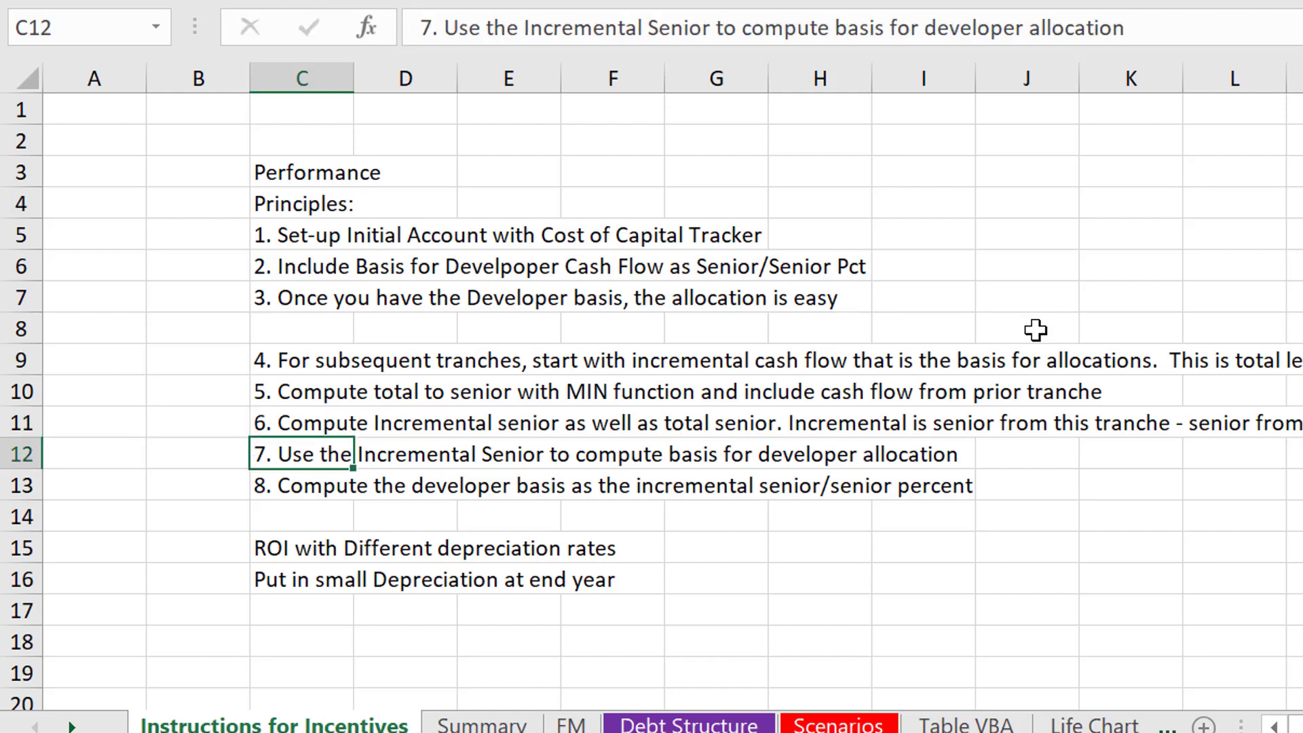
Return to the FM sheet and look back along the incremental cash flow to senior 2nd hurdle row to period 9
key(ctrl+Page_Down)
key(ctrl+Page_Down)
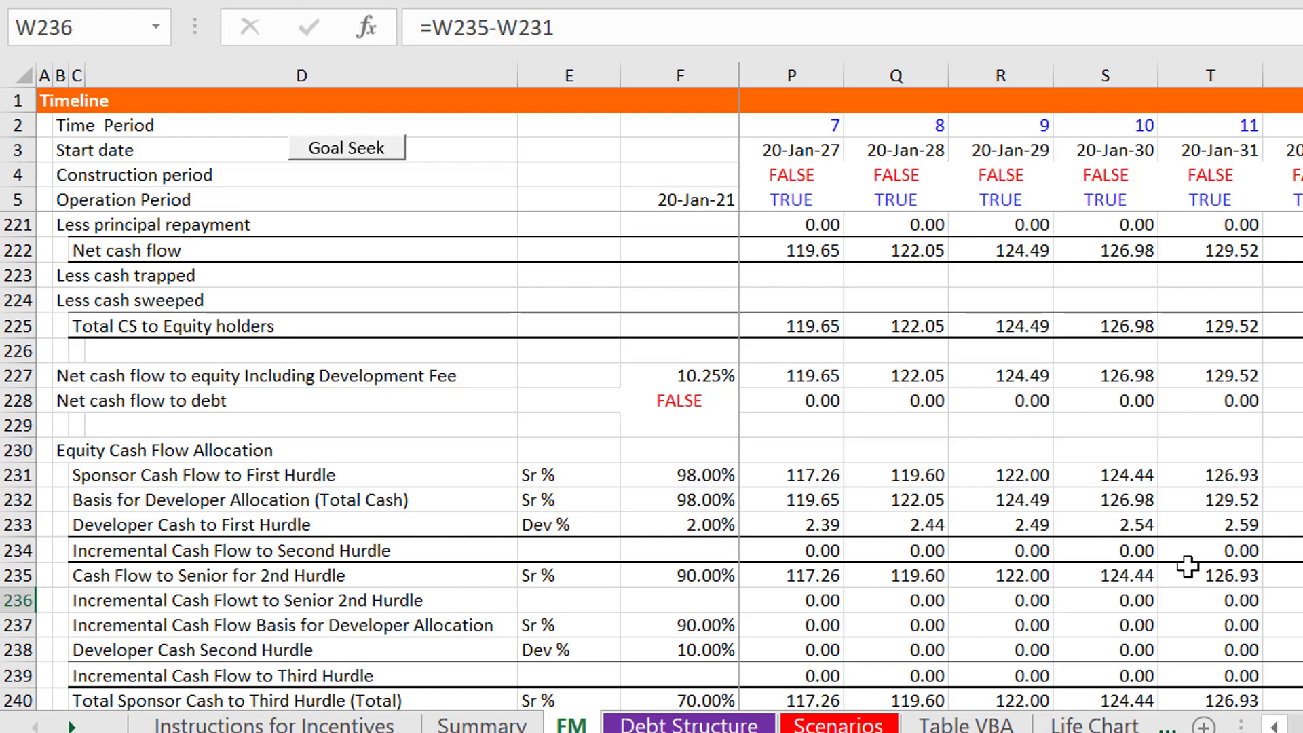
key(Left)
key(Left)
key(Left)
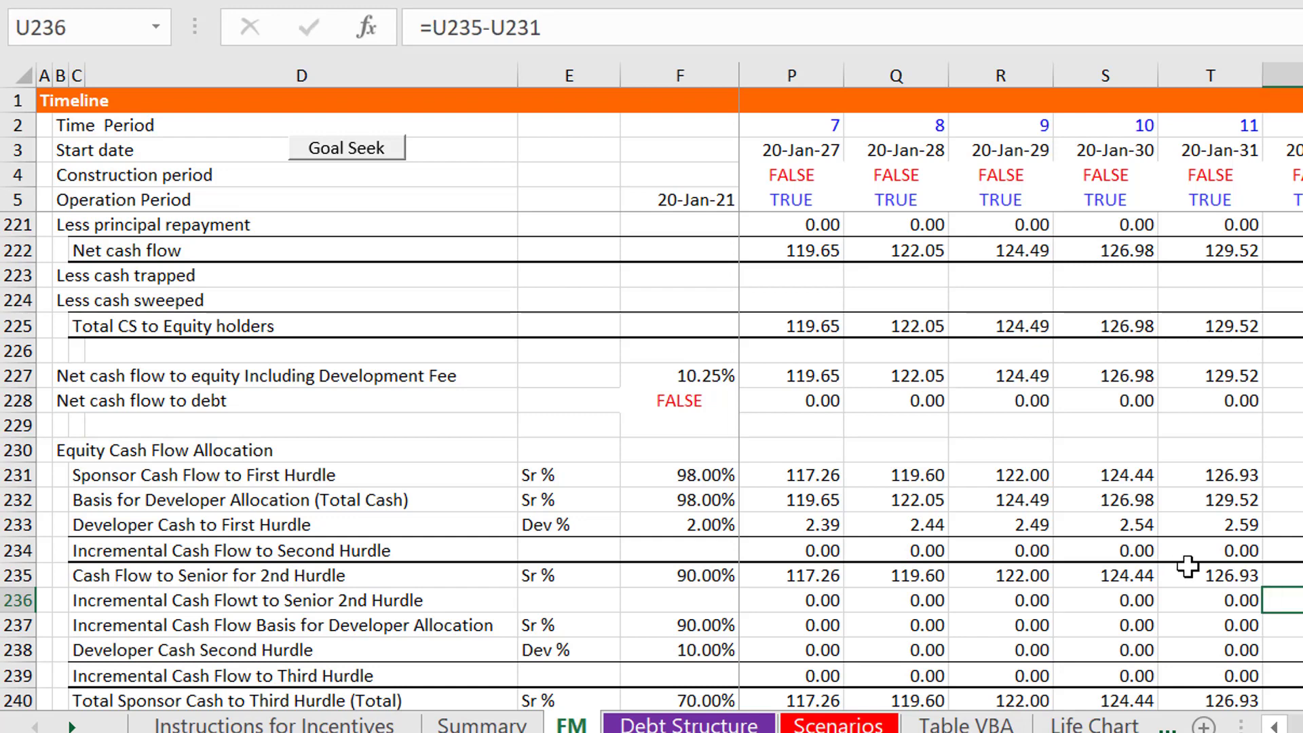
key(Right)
key(Left)
key(Left)
key(Left)
key(Left)
key(Left)
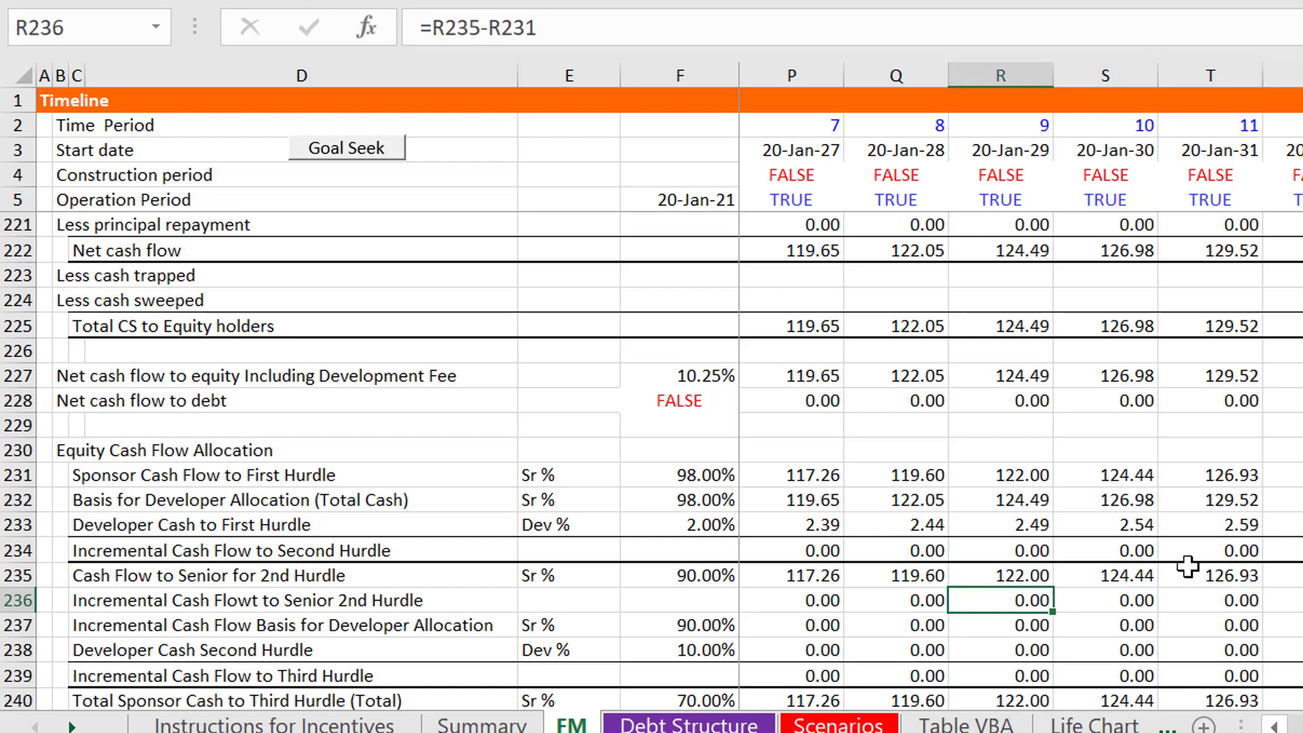
Inspect the Sr % formula in the first hurdle's Basis for Developer Allocation (Total Cash) row
key(Home)
key(Down)
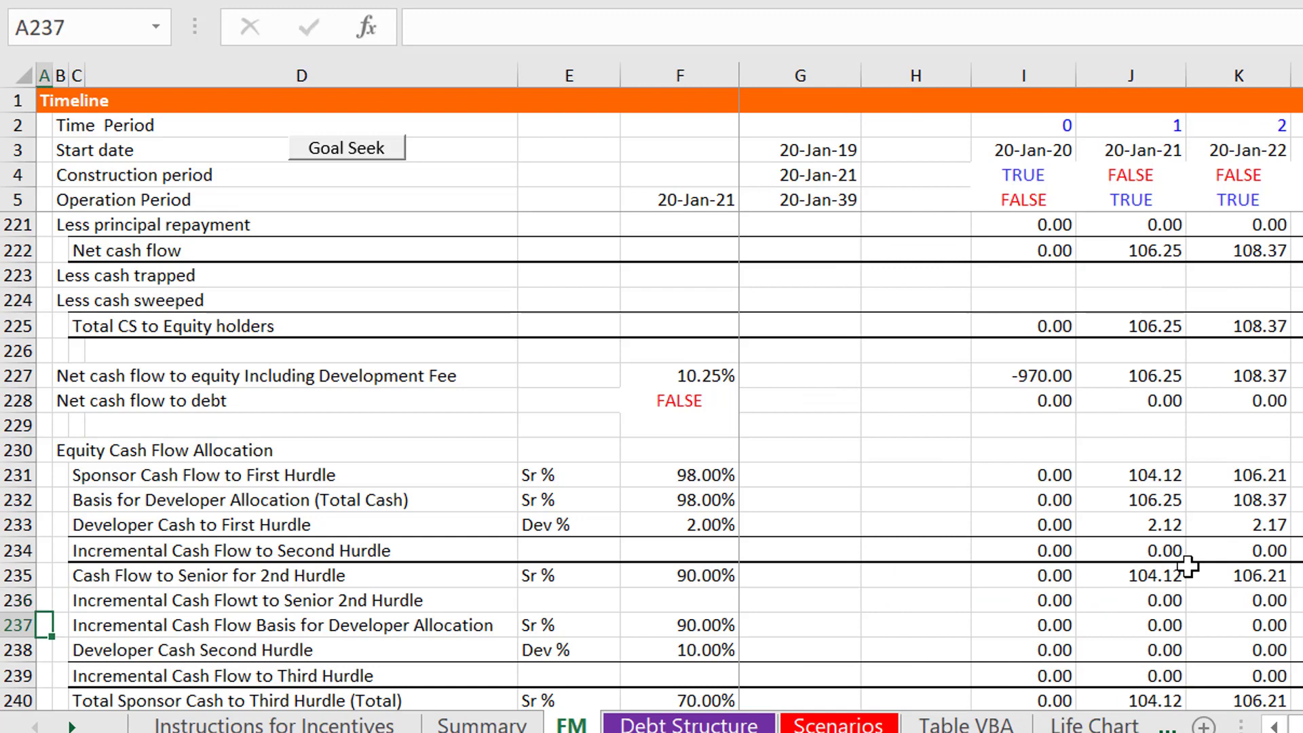
key(Right)
key(Up)
key(Up)
key(Up)
key(Up)
key(Up)
key(Right)
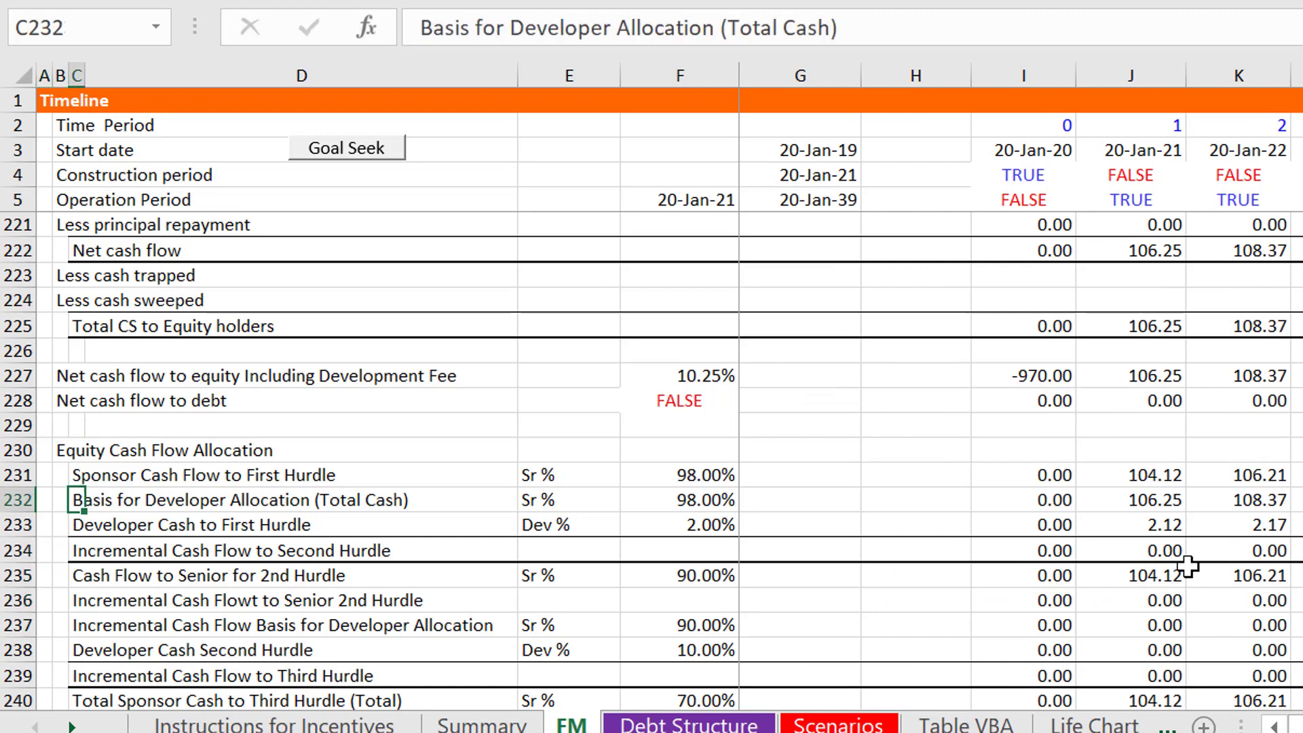
key(Right)
key(Right)
key(Right)
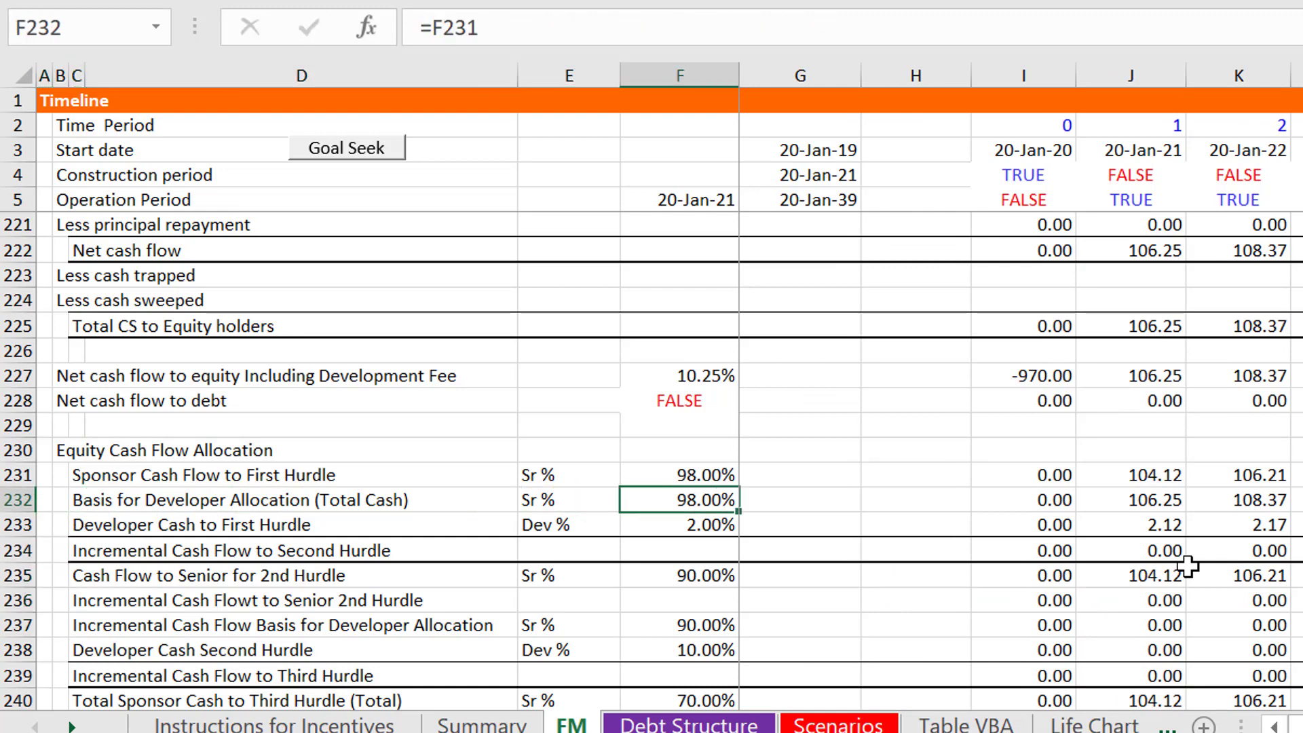
key(F2)
key(Escape)
Check the period 1 formulas for the first hurdle's developer allocation basis and developer cash
key(Right)
key(Right)
key(Right)
key(Right)
key(F2)
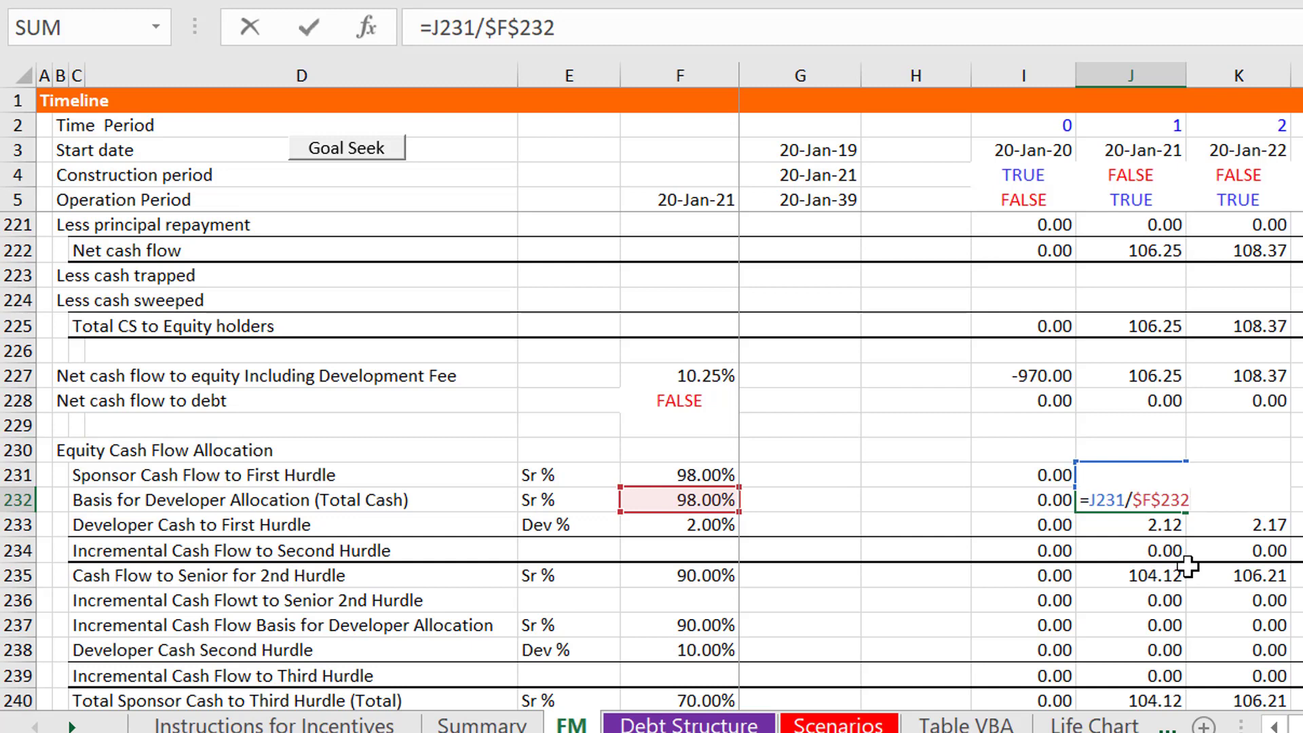
key(Escape)
key(Down)
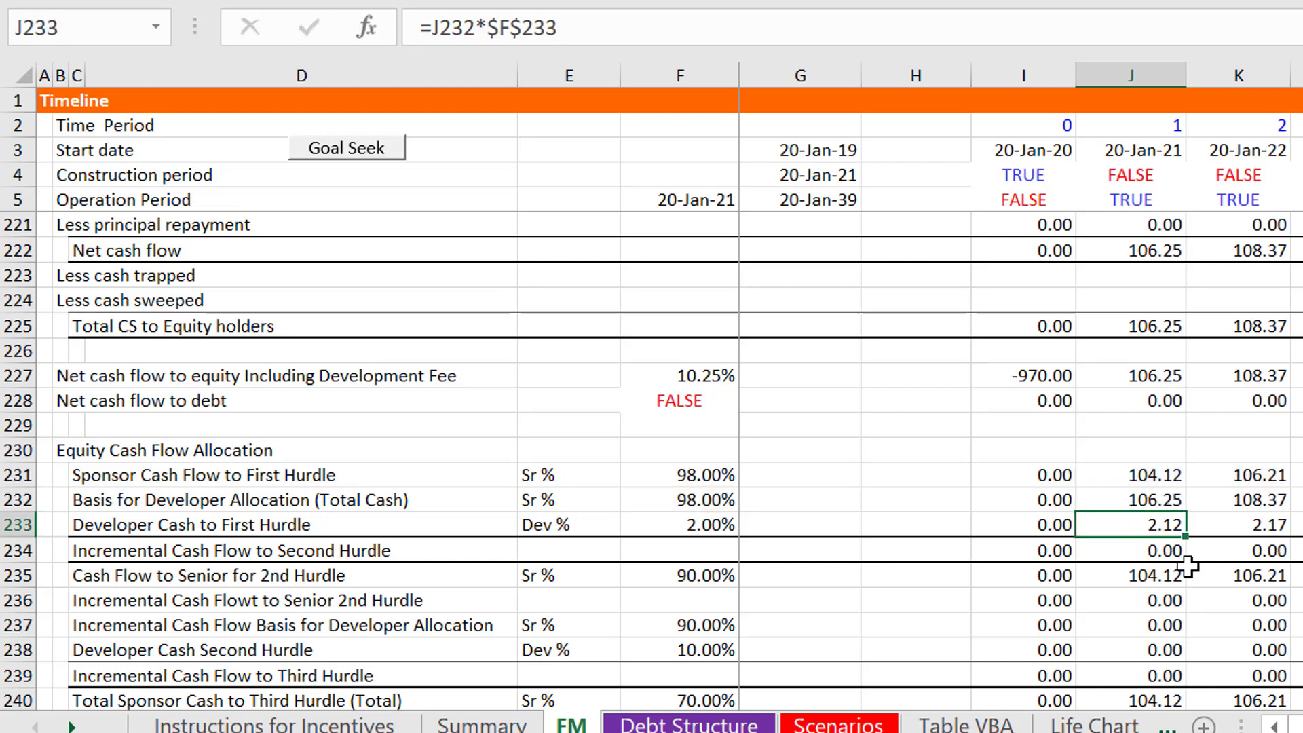
Check the Incremental Cash Flow Basis for Developer Allocation row and its period 0 formula
key(Down)
key(Down)
key(Down)
key(Down)
key(Left)
key(Left)
key(Left)
key(Left)
key(Right)
key(Right)
key(Right)
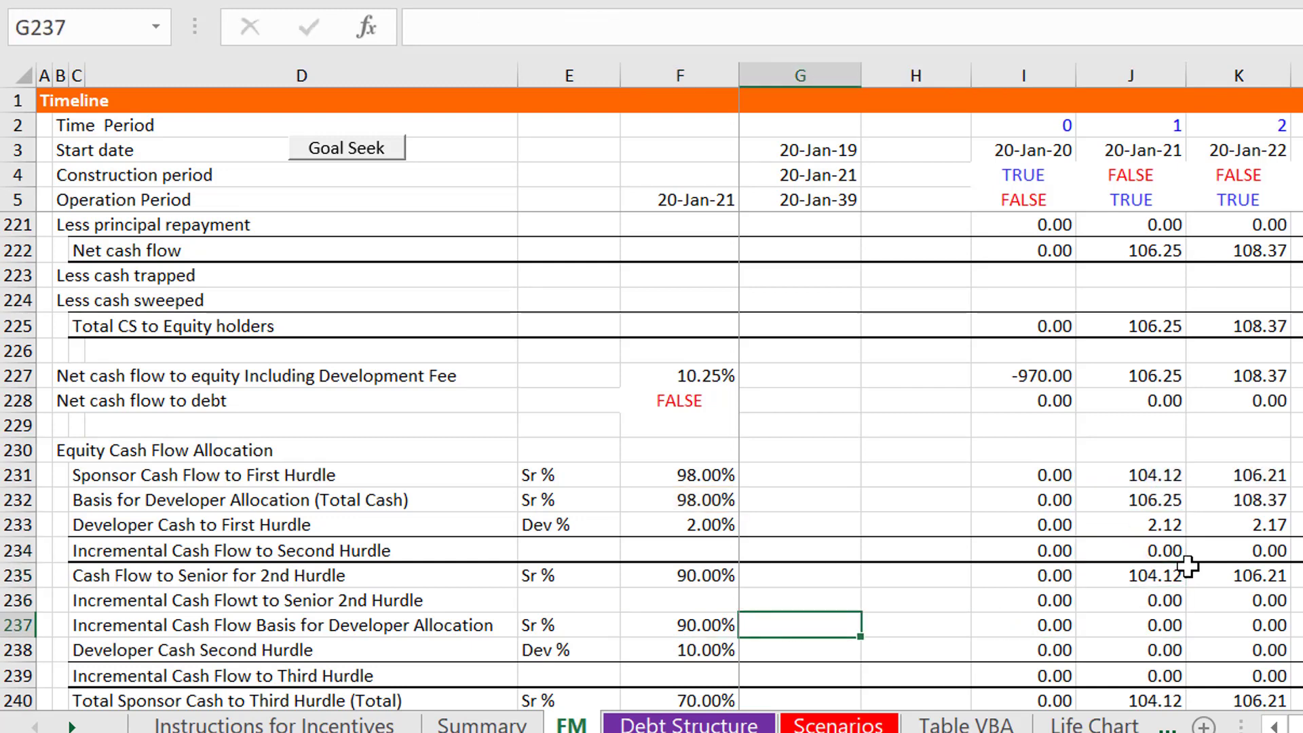
key(F2)
key(Escape)
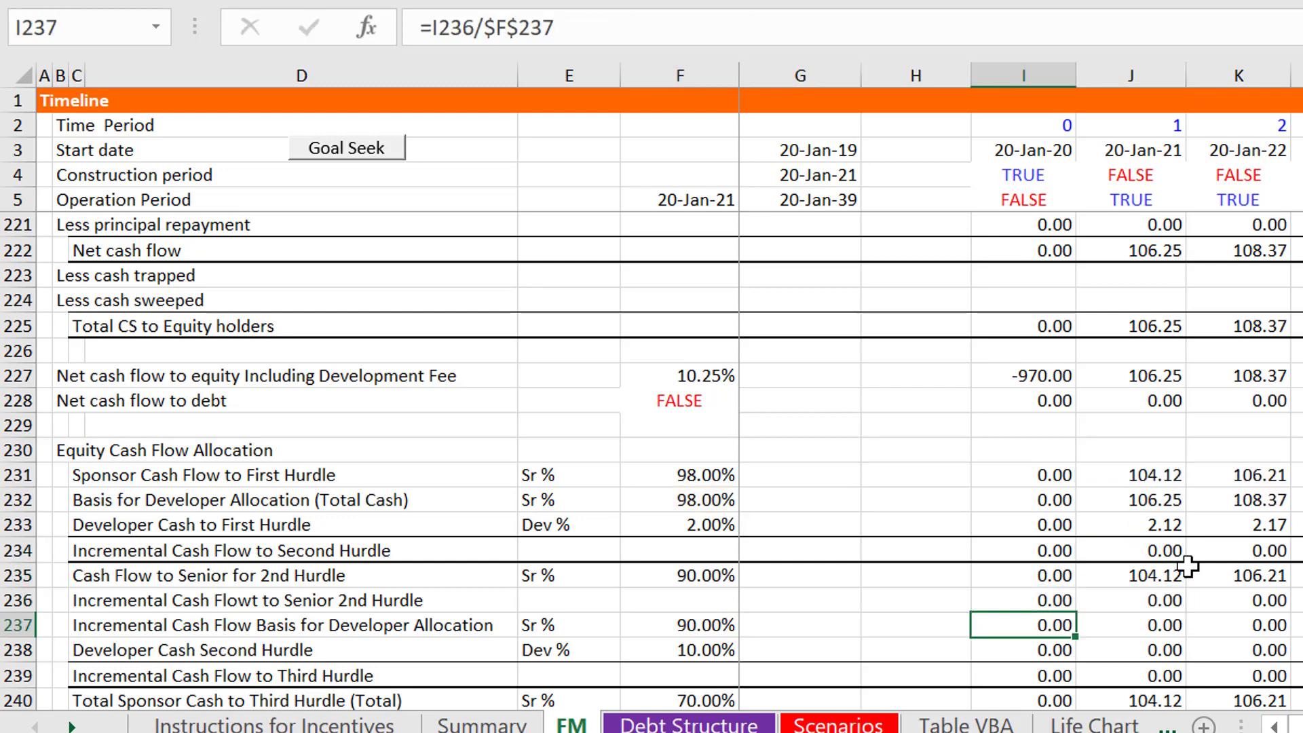
Re-enter the period 0 Incremental Cash Flow Basis for Developer Allocation as =I236/$F$237 and select the row across the timeline
text(=)
key(Up)
text(/)
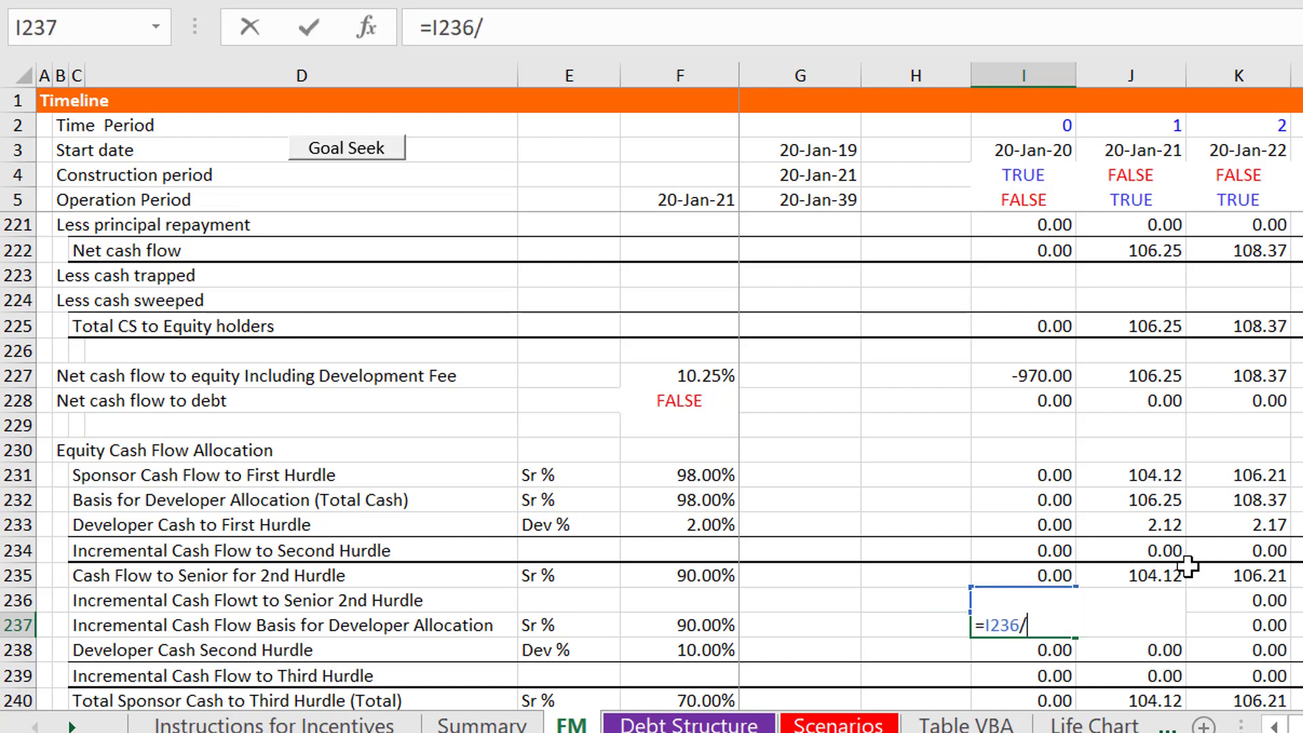
key(Left)
key(Left)
key(Left)
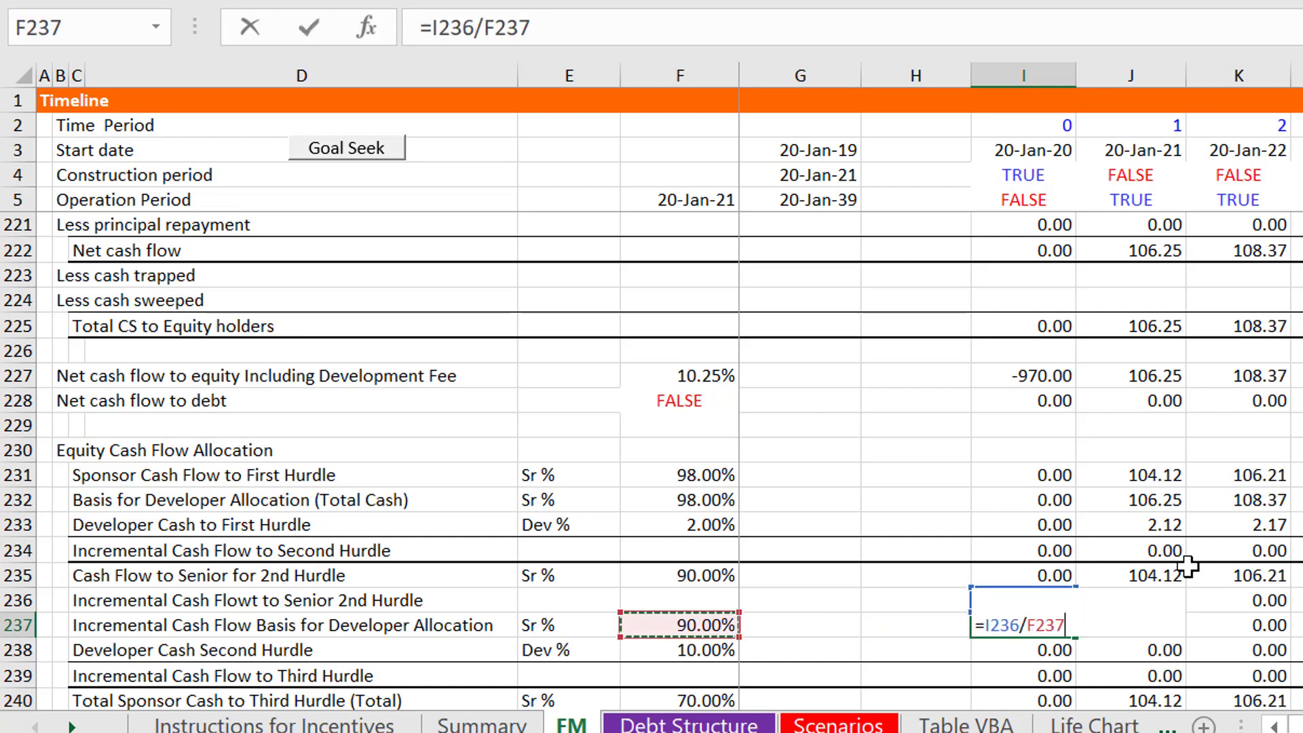
key(F4)
key(Return)
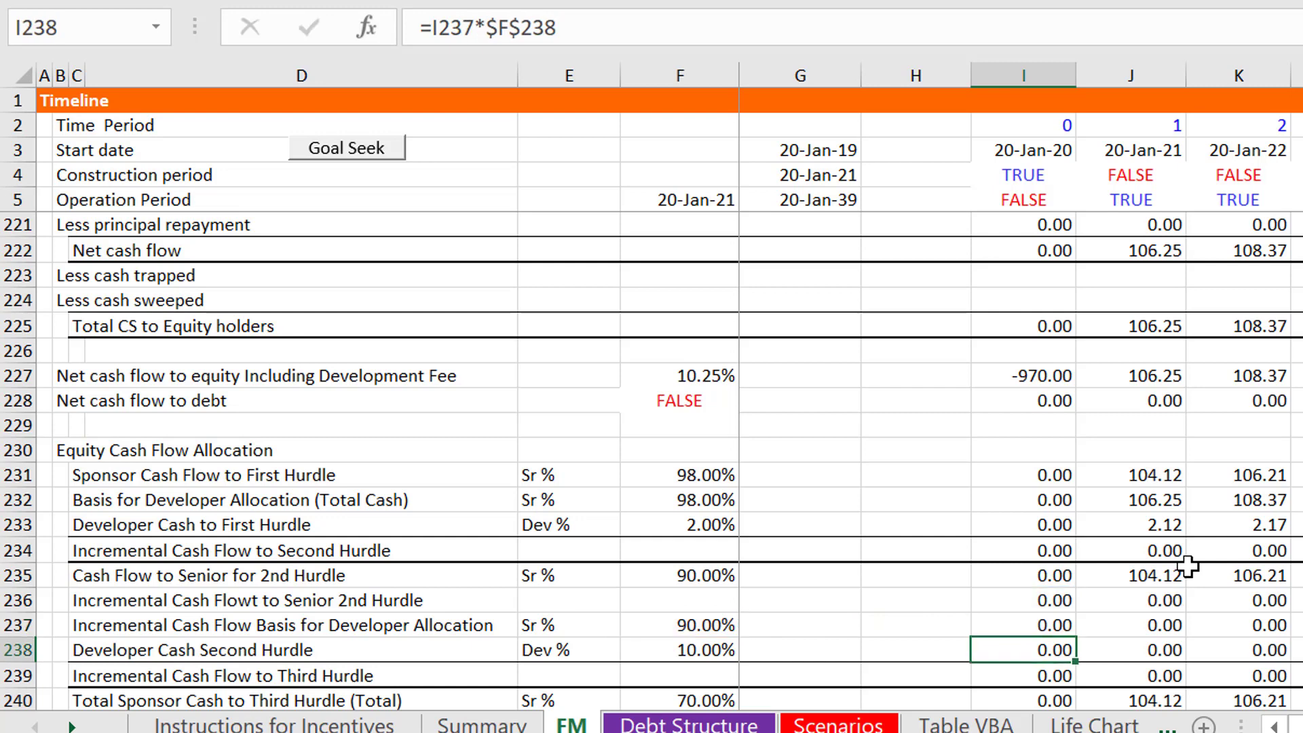
key(Up)
key(ctrl+shift+Right)
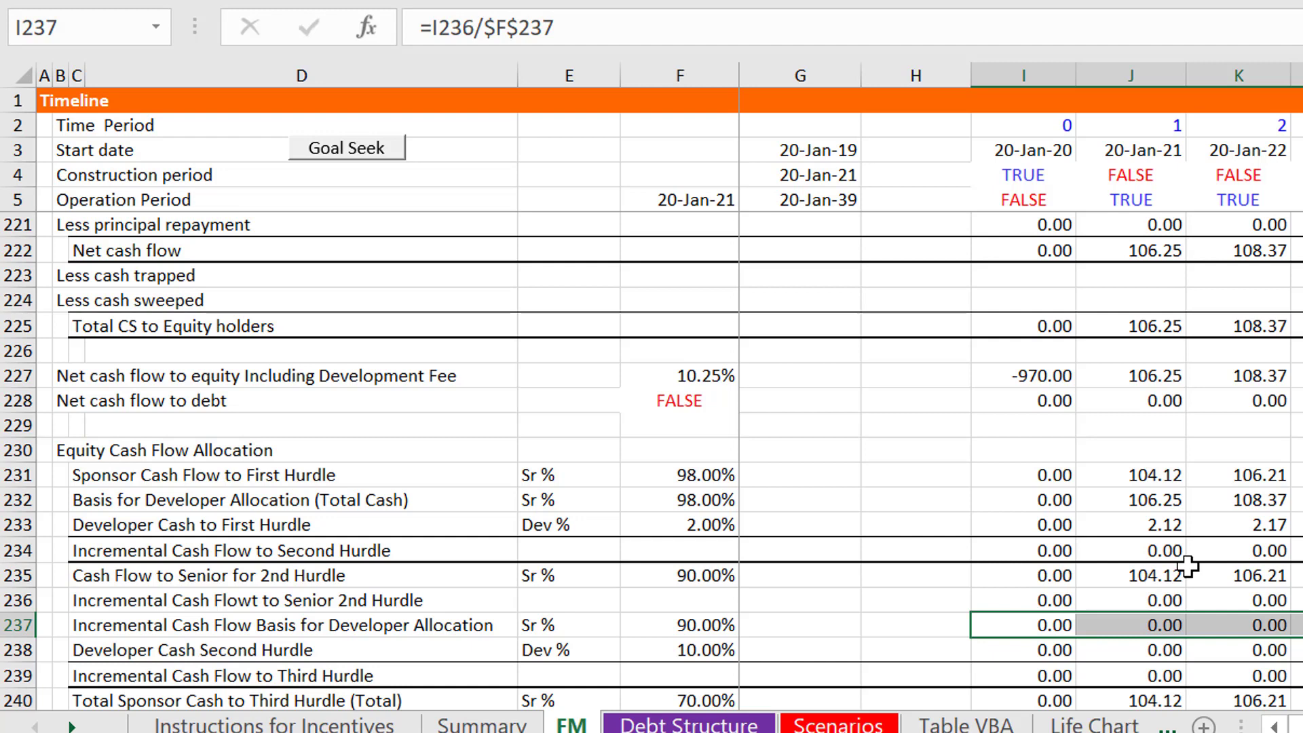
Inspect the Dev % formula in the Developer Cash Second Hurdle row
key(Down)
key(Left)
key(Left)
key(Left)
key(F2)
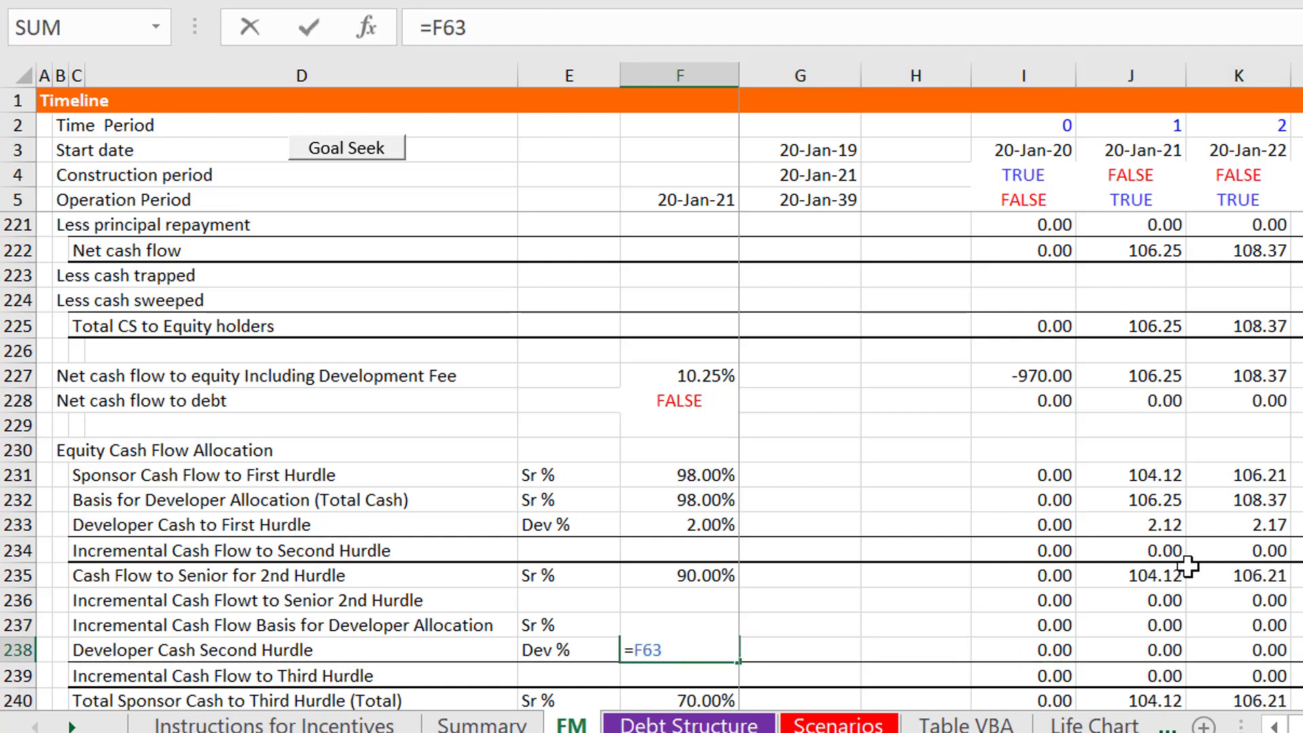
key(ctrl+Return)
Check the period 0 formula in the Developer Cash Second Hurdle row
key(Right)
key(Right)
key(Right)
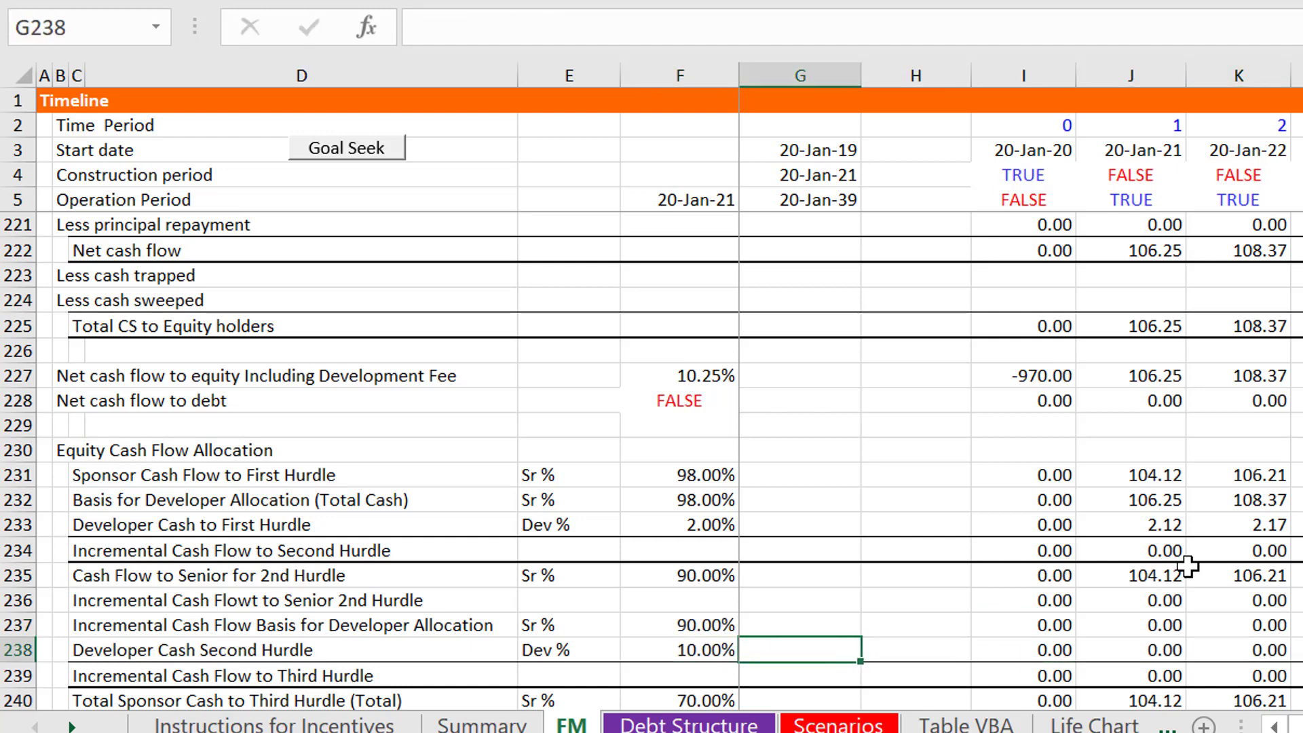
key(F2)
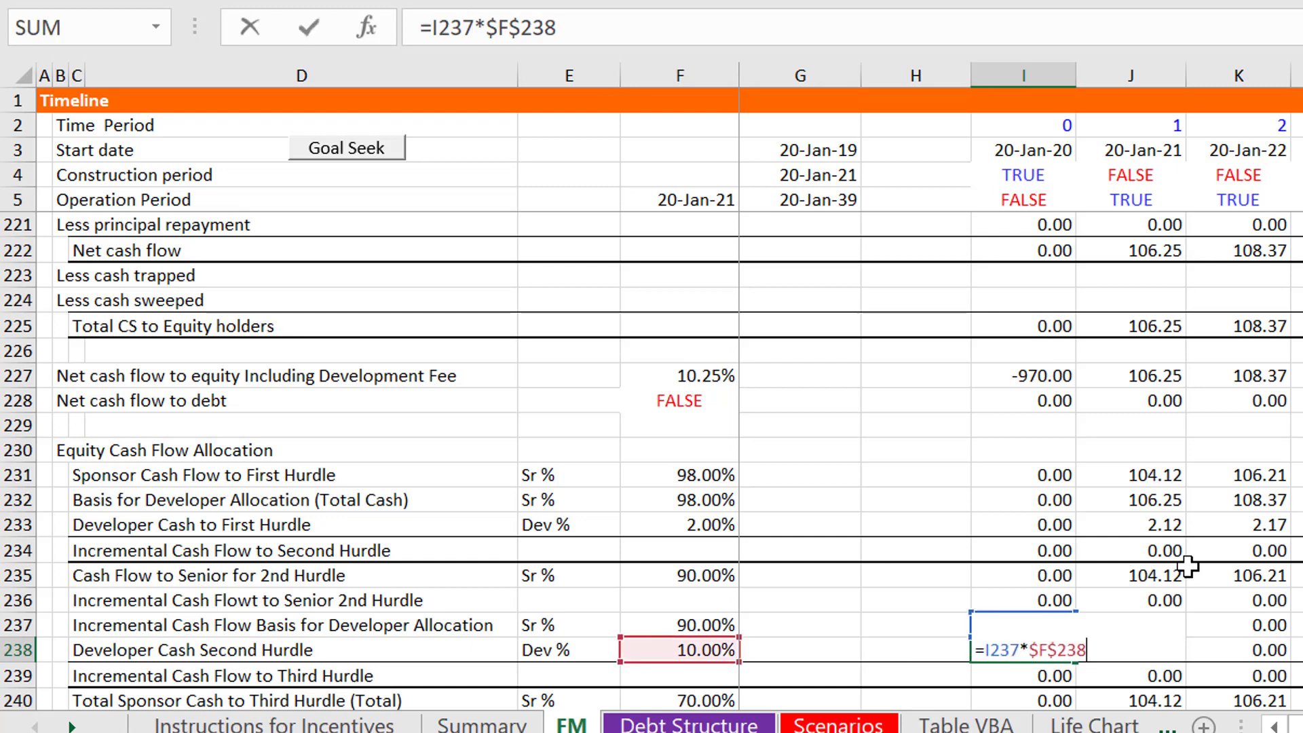
key(ctrl+Return)
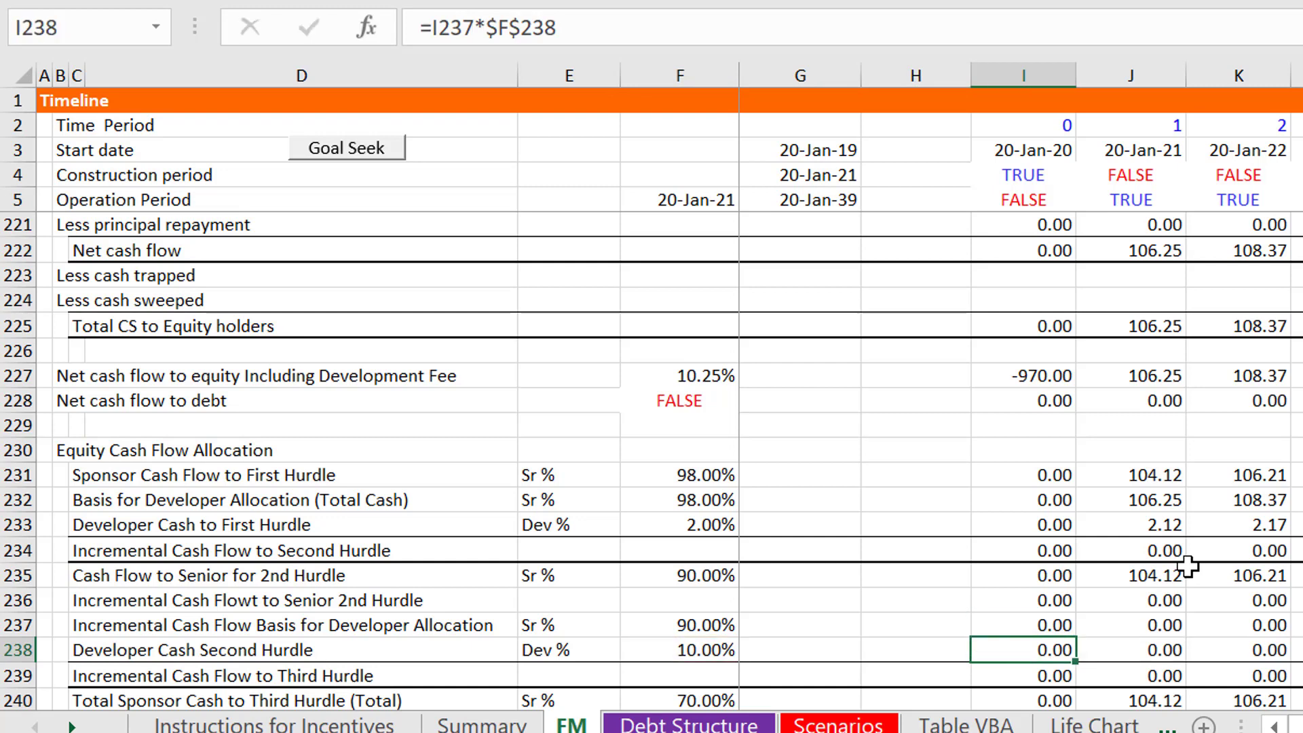
Compare the period 0 formulas of the second hurdle's incremental developer allocation basis and its developer cash
key(Up)
key(F2)
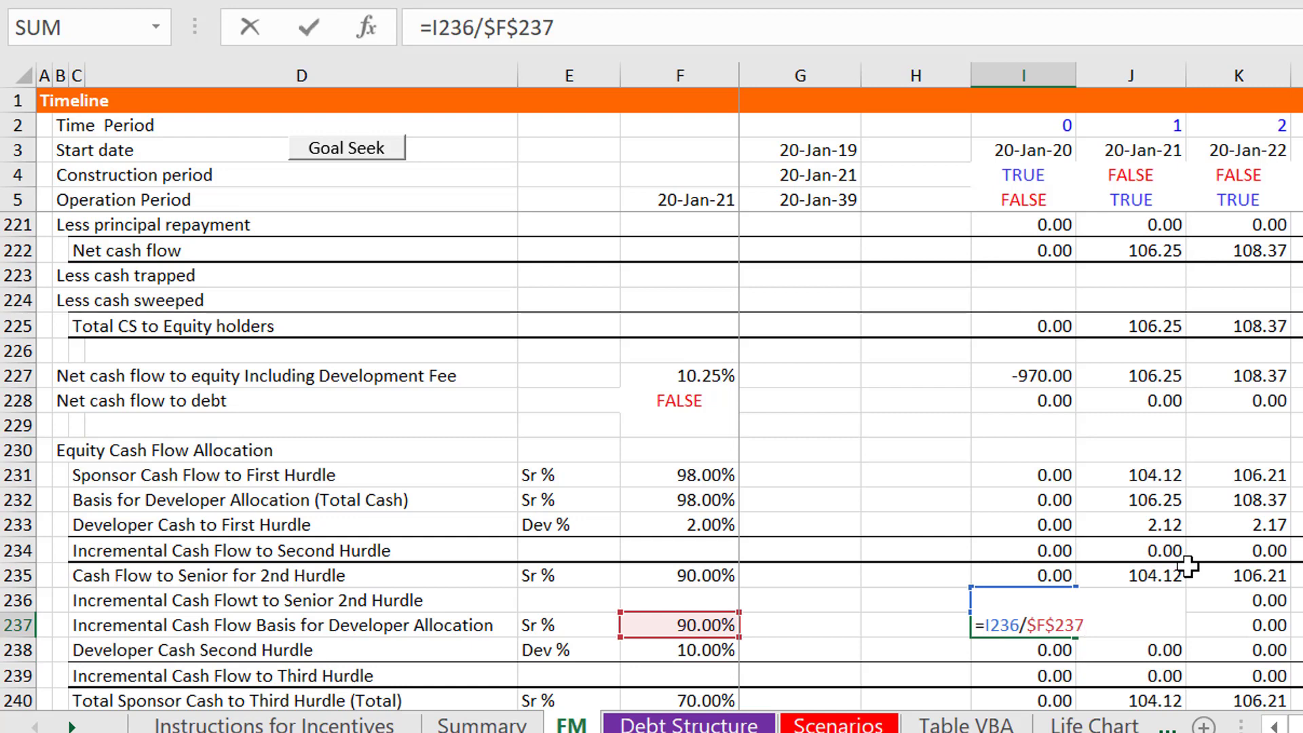
key(ctrl+Return)
key(Down)
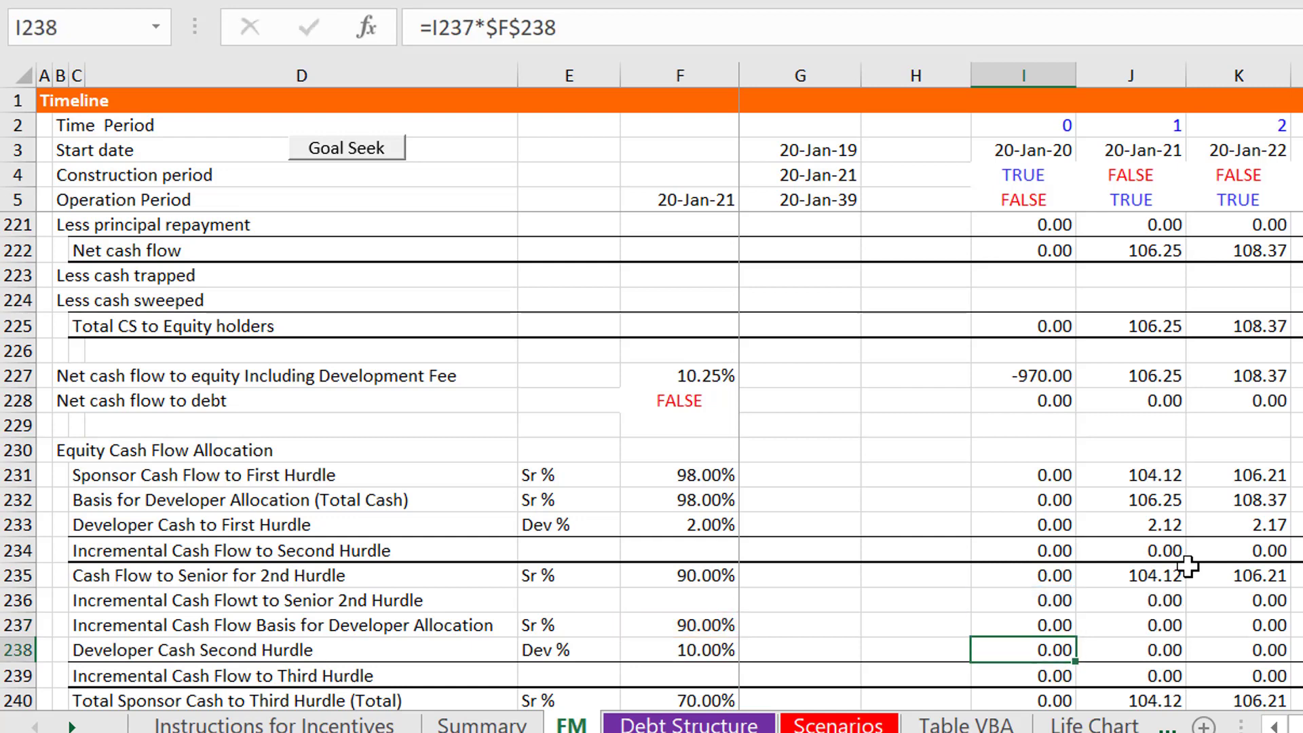
key(F2)
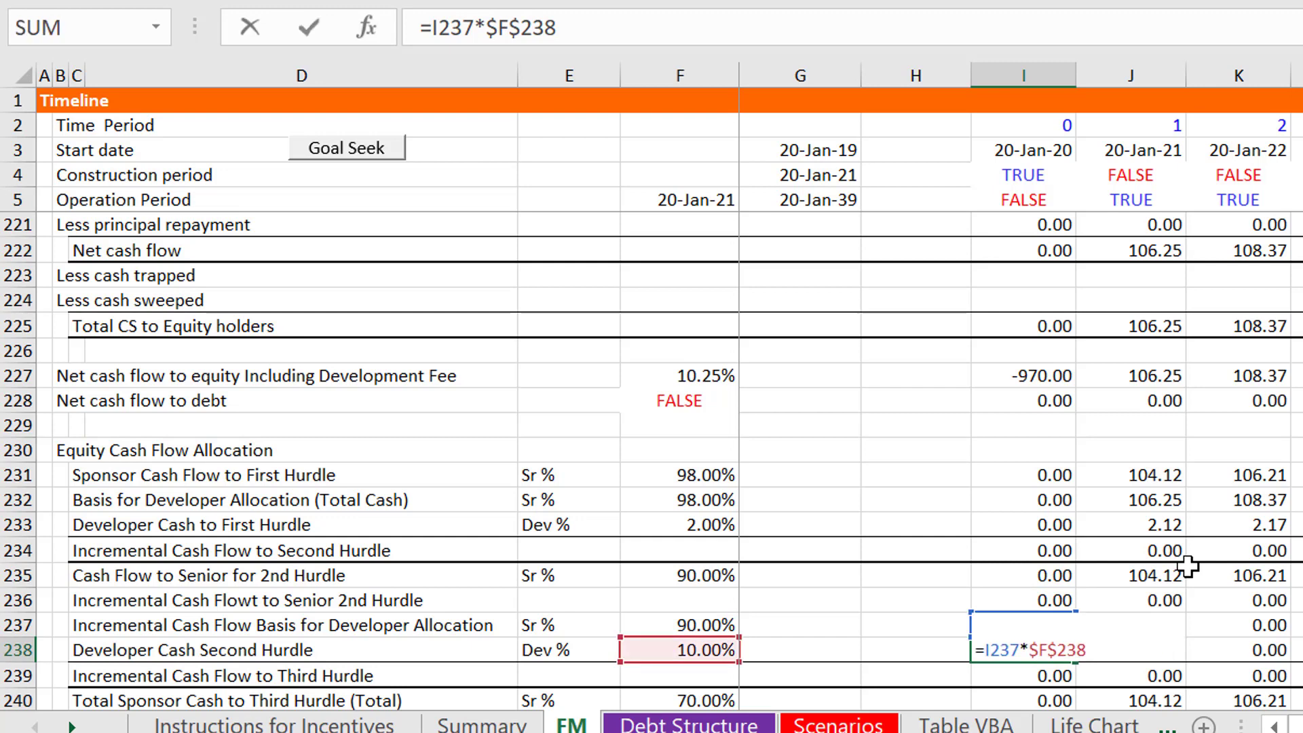
key(ctrl+Return)
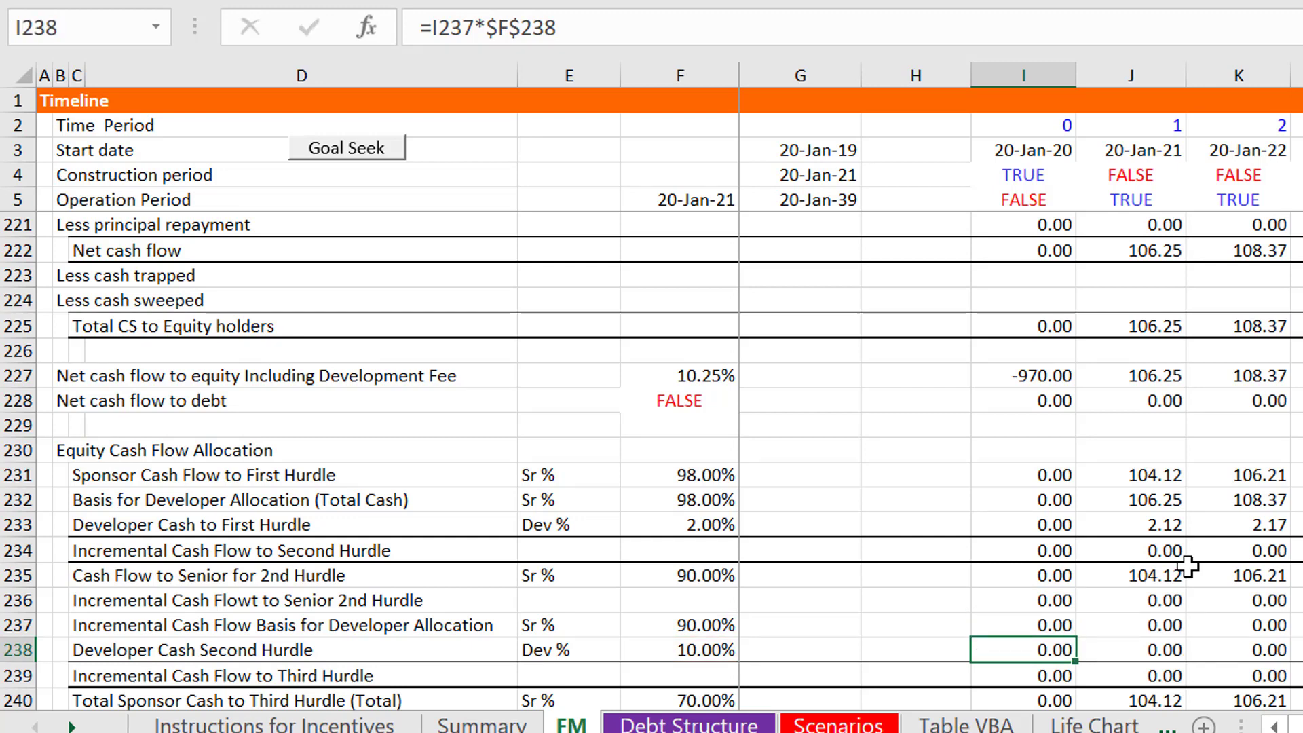
Enter the period 0 Total Cash to Developer as =-I131, the negative of the Developer contribution in the Sources of Funds
key(Down)
key(Down)
key(Down)
key(Down)
key(Down)
key(Down)
key(Down)
key(Down)
key(Down)
key(Down)
key(Down)
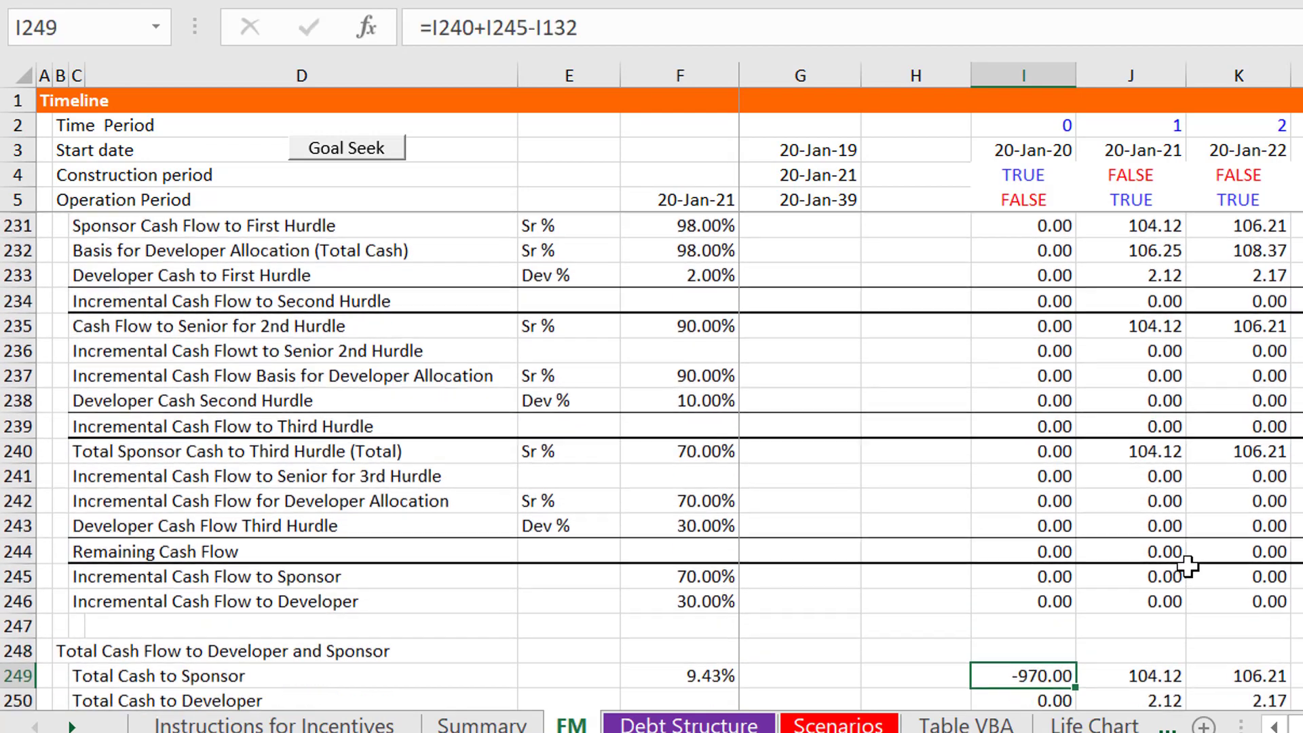
key(Down)
key(Down)
key(Down)
key(Up)
key(Up)
key(Left)
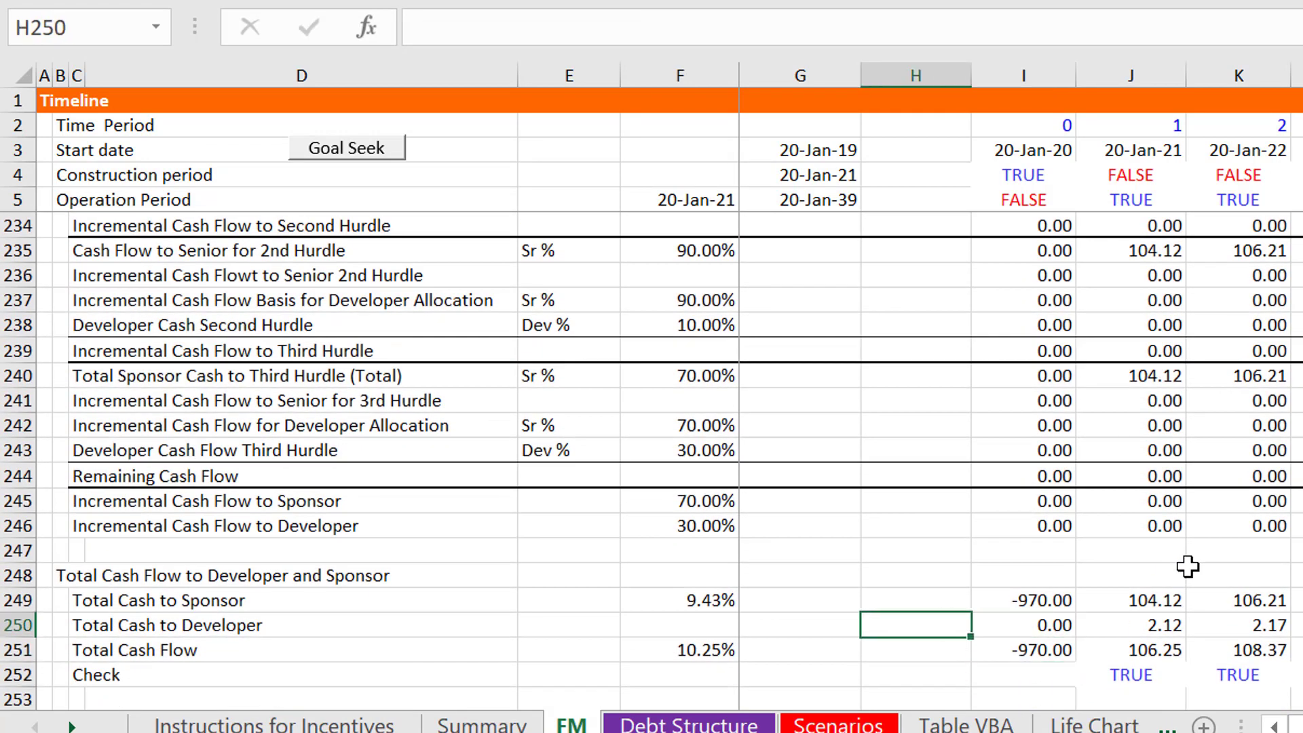
key(Right)
text(=-)
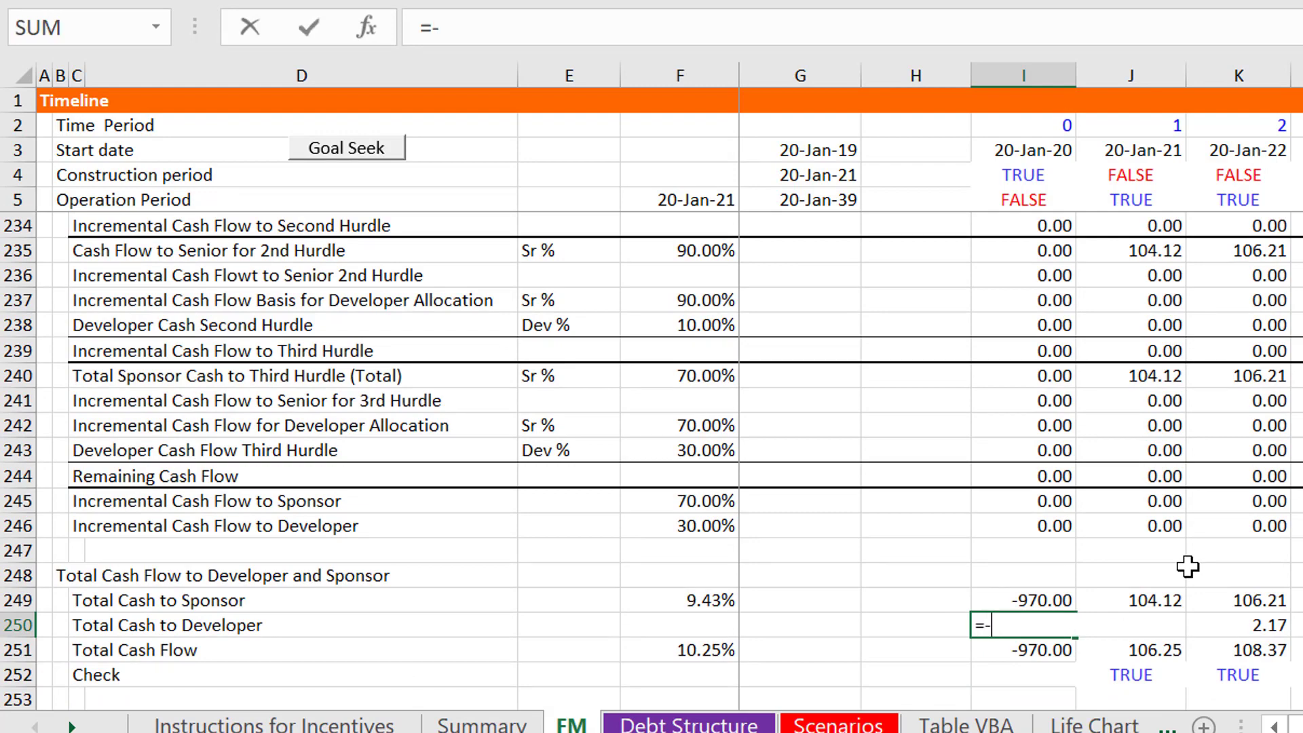
key(Up)
key(Up)
key(Up)
key(Up)
key(Up)
key(Up)
key(Up)
key(Up)
key(Up)
key(Up)
key(Up)
key(Up)
key(Up)
key(Up)
key(Up)
key(Up)
key(Up)
key(Up)
key(Up)
key(Up)
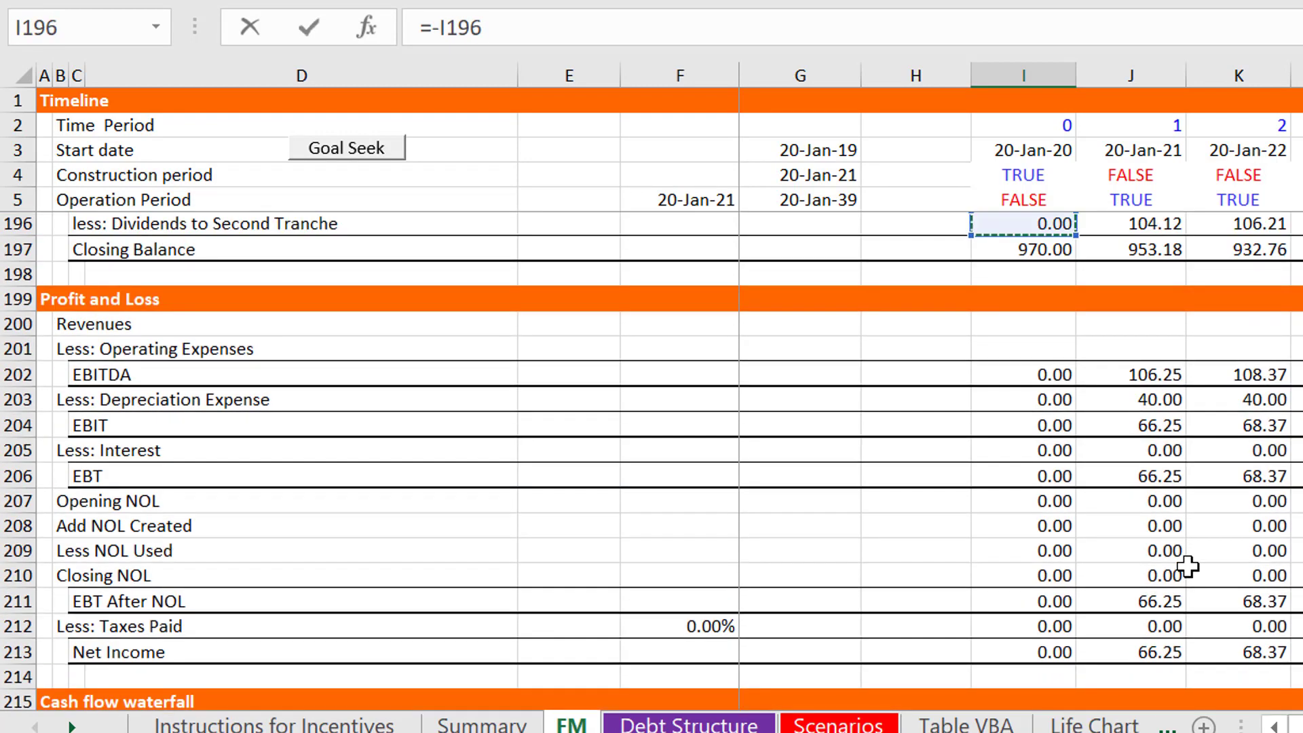
key(Up)
key(Up)
key(Up)
key(Up)
key(Up)
key(Up)
key(Up)
key(Up)
key(Up)
key(Up)
key(Up)
key(Up)
key(Up)
key(Up)
key(Up)
key(Up)
key(Up)
key(Up)
key(Up)
key(Up)
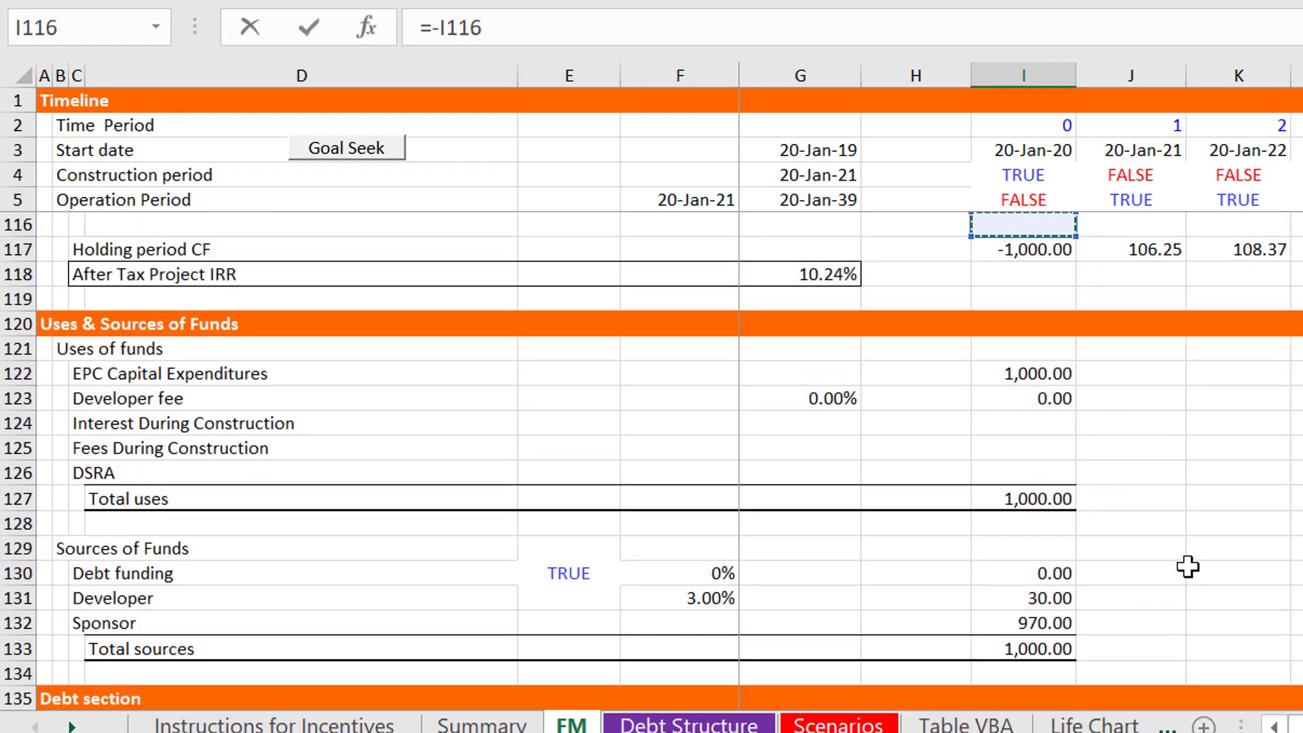
key(Up)
key(Up)
key(Up)
key(Up)
key(Up)
key(Up)
key(Up)
key(Up)
key(Up)
key(Up)
key(Up)
key(Up)
key(Up)
key(Up)
key(Up)
key(Up)
key(Up)
key(Up)
key(Up)
key(Up)
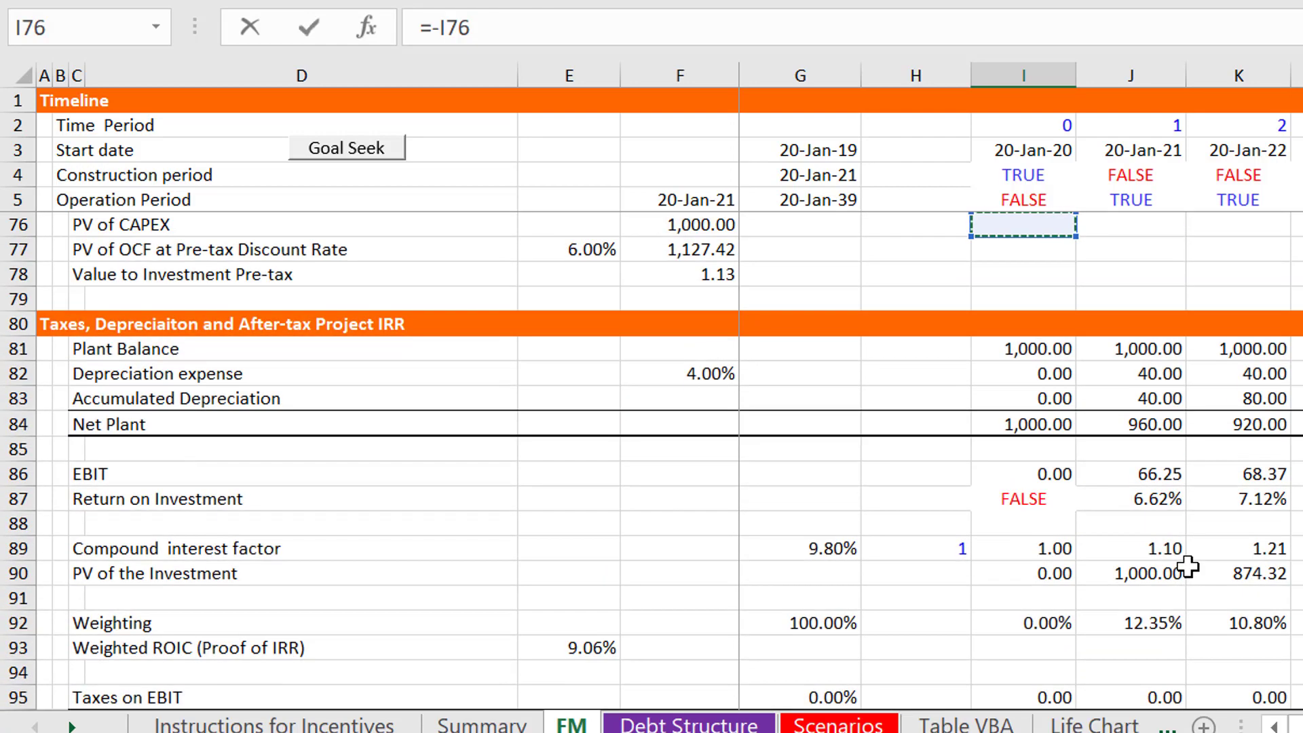
key(Up)
key(Up)
key(Up)
key(Up)
key(Up)
key(Up)
key(Up)
key(Up)
key(Up)
key(Up)
key(Up)
key(Up)
key(Up)
key(Up)
key(Up)
key(Up)
key(Up)
key(Up)
key(Up)
key(Up)
key(Down)
key(Down)
key(Down)
key(Down)
key(Down)
key(Down)
key(Down)
key(Down)
key(Down)
key(Down)
key(Down)
key(Down)
key(Down)
key(Down)
key(Down)
key(Down)
key(Down)
key(Down)
key(Down)
key(Down)
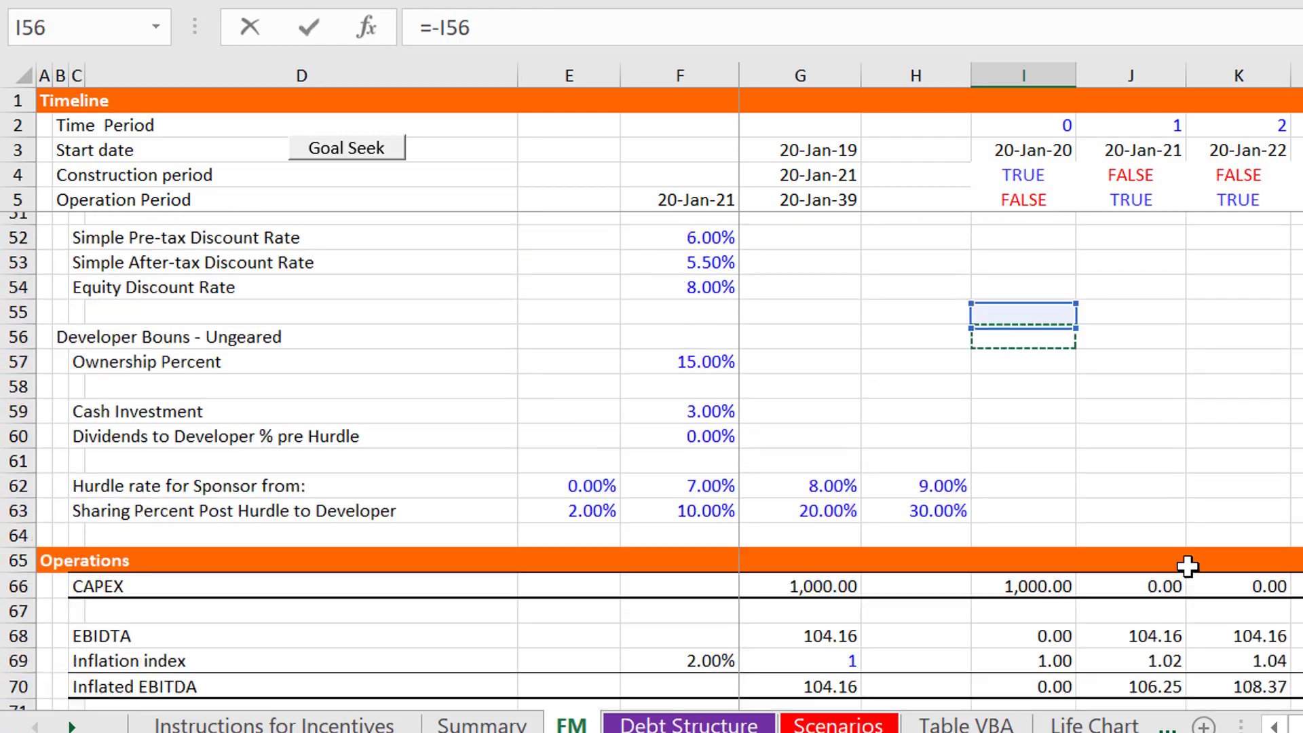
key(Down)
key(Down)
key(Down)
key(Down)
key(Down)
key(Down)
key(Down)
key(Down)
key(Down)
key(Down)
key(Down)
key(Down)
key(Down)
key(Down)
key(Down)
key(Down)
key(Down)
key(Down)
key(Down)
key(Down)
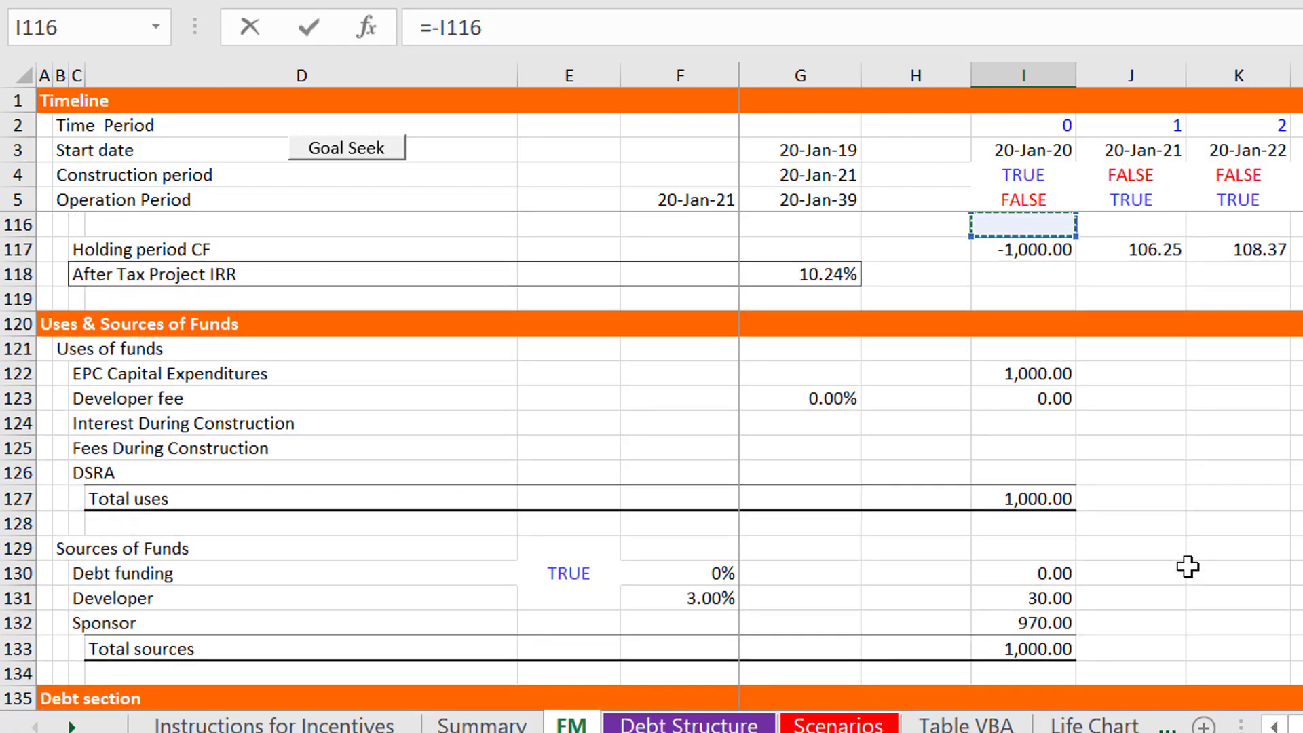
key(Down)
key(Down)
key(Down)
key(Down)
key(Down)
key(Down)
key(Down)
key(Down)
key(Down)
key(Down)
key(Down)
key(Down)
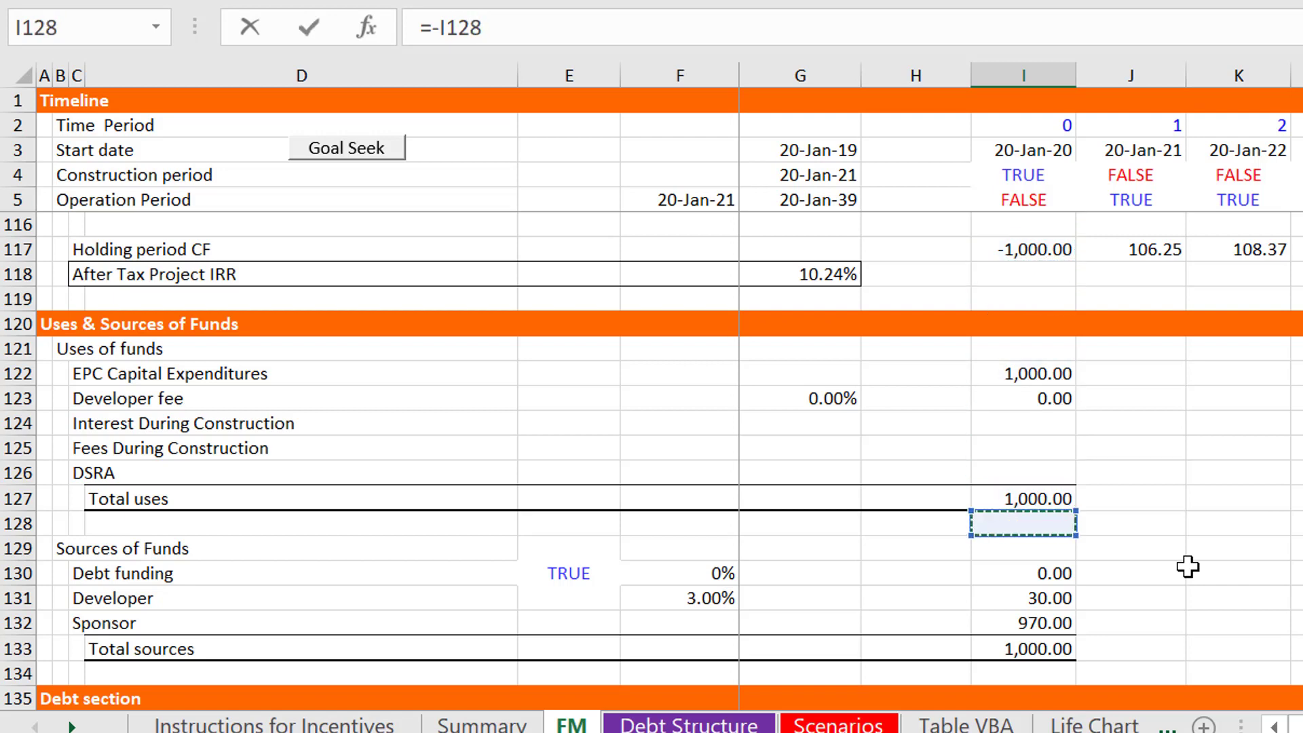
key(Down)
key(Down)
key(Down)
key(Escape)
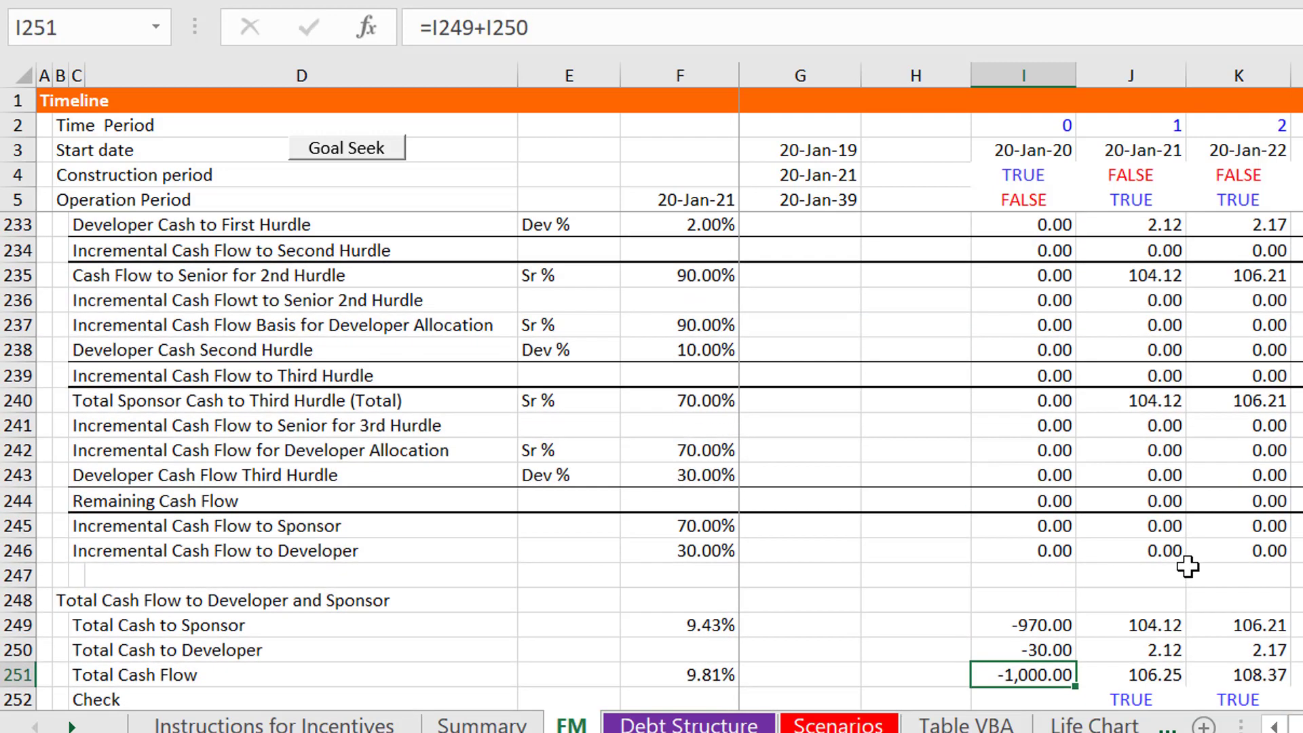
Review the Total Cash to Developer formulas across the timeline, checking how each period adds up the developer tranches
key(Up)
key(Right)
key(Right)
key(Right)
key(Right)
key(Right)
key(Right)
key(Right)
key(Right)
key(Right)
key(Right)
key(Right)
key(Right)
key(Right)
key(Right)
key(Right)
key(Right)
key(Right)
key(Right)
key(Right)
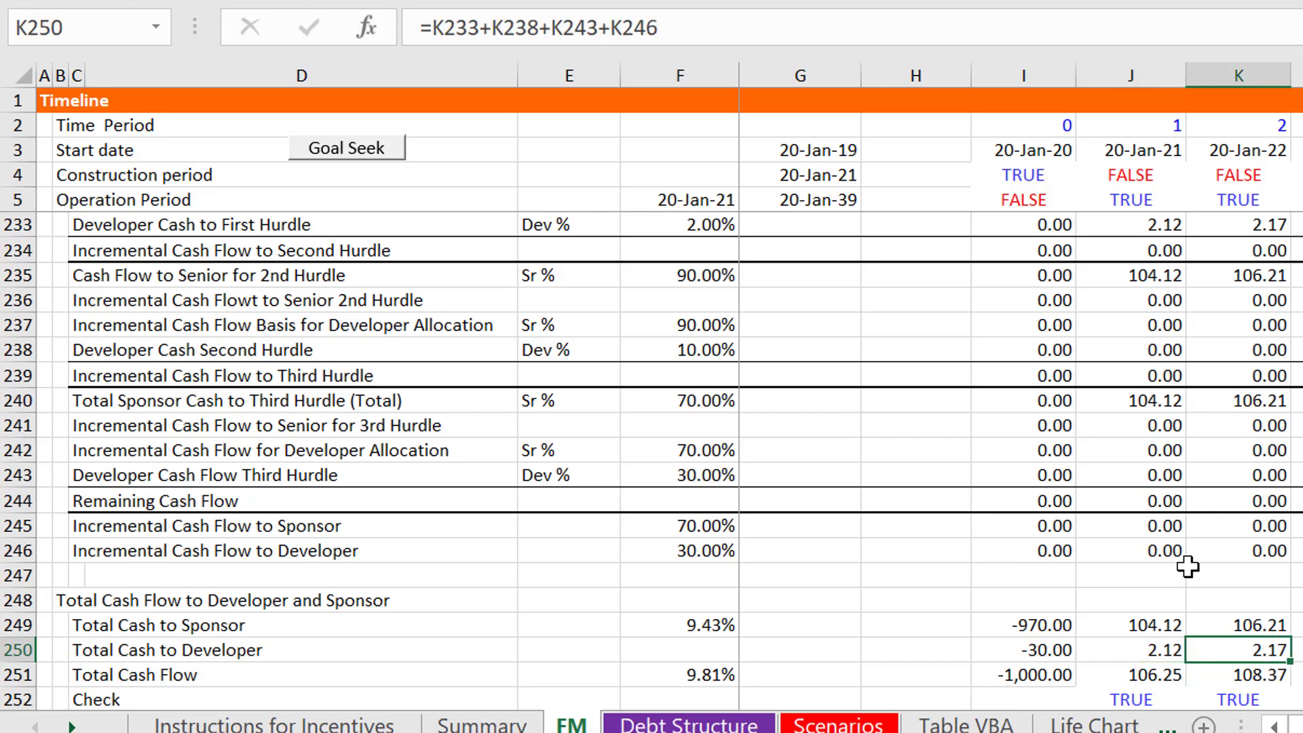
key(Left)
key(Left)
key(Left)
key(Left)
key(Left)
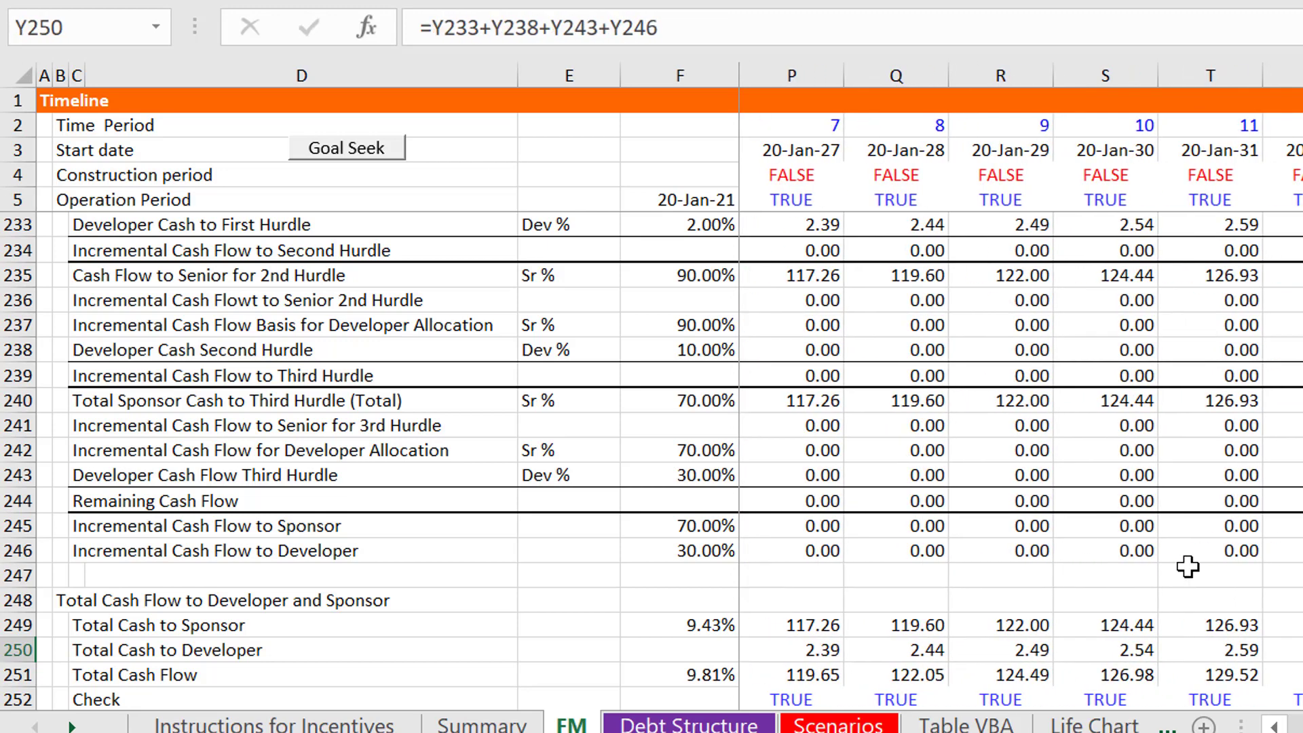
key(Right)
key(Right)
key(Right)
key(Left)
key(Left)
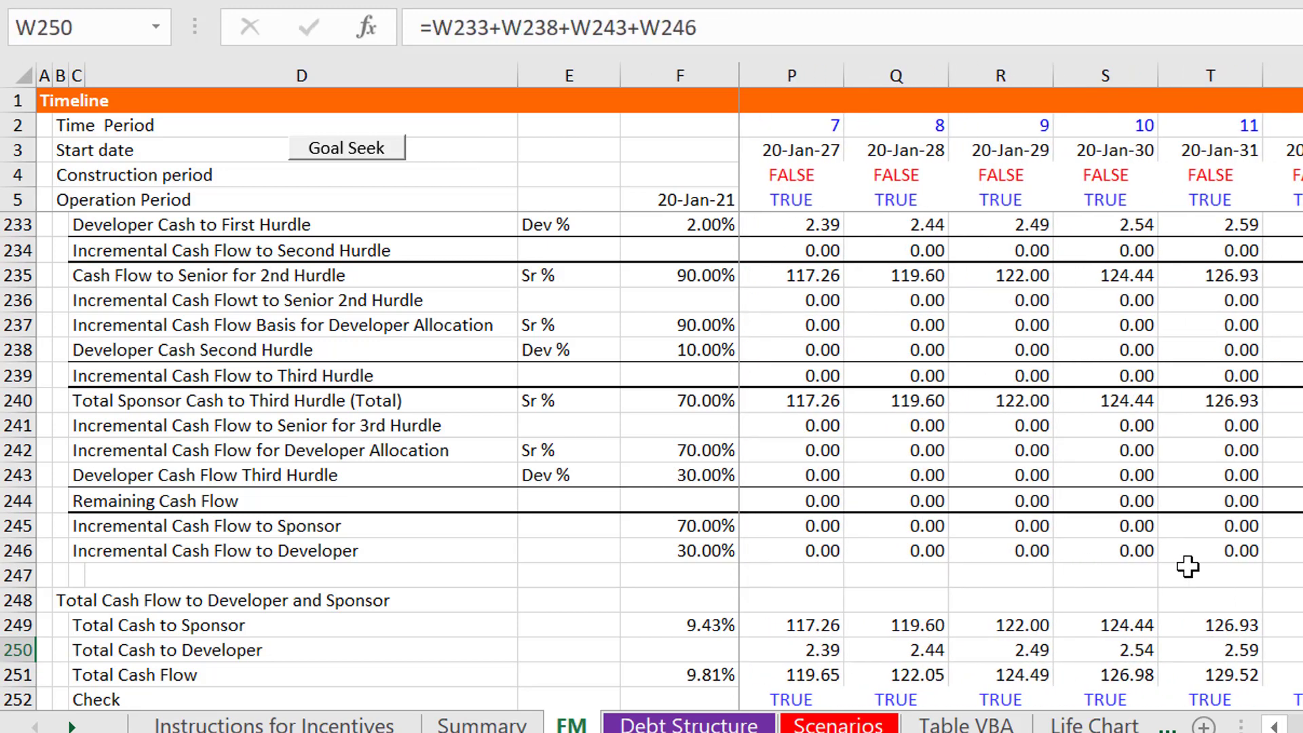
key(Right)
key(Right)
key(Right)
key(Right)
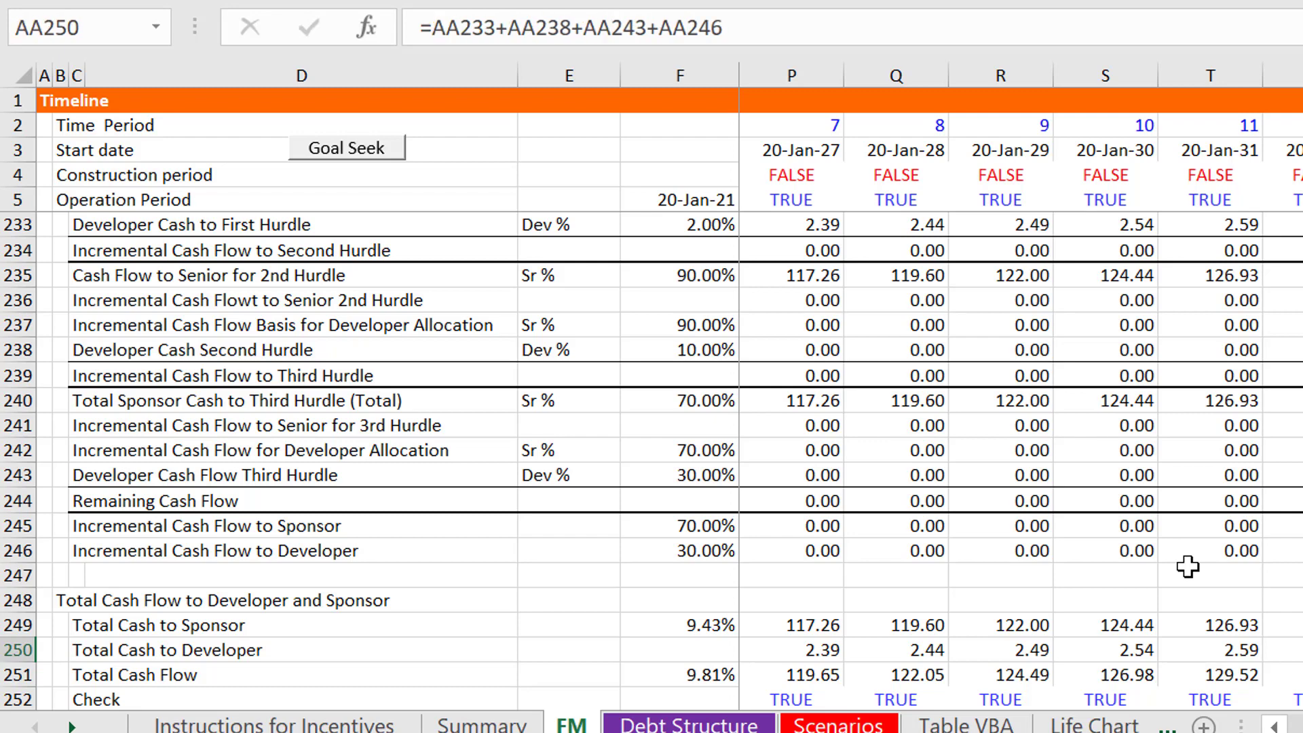
scroll(1188, 567, right, 3)
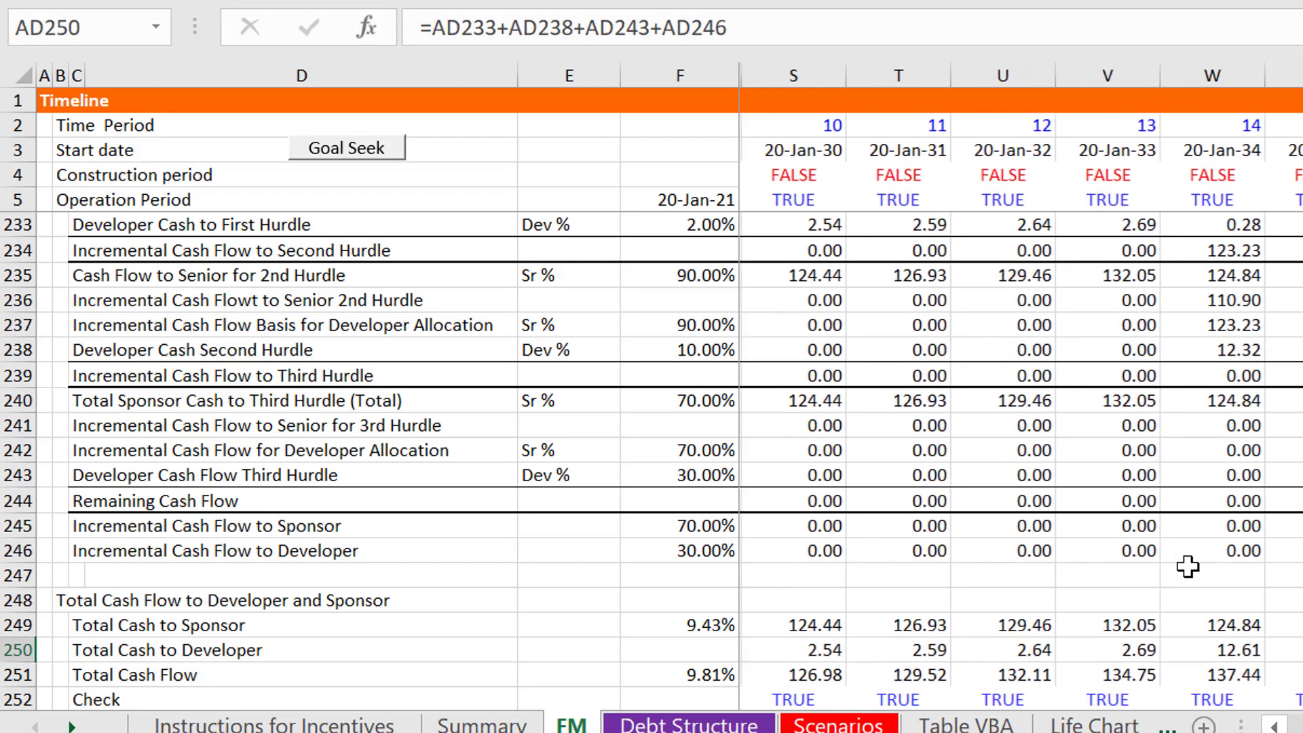
key(Left)
key(Left)
key(Left)
key(Left)
Review the Total Cash Flow formulas that add sponsor and developer cash across the periods
key(Down)
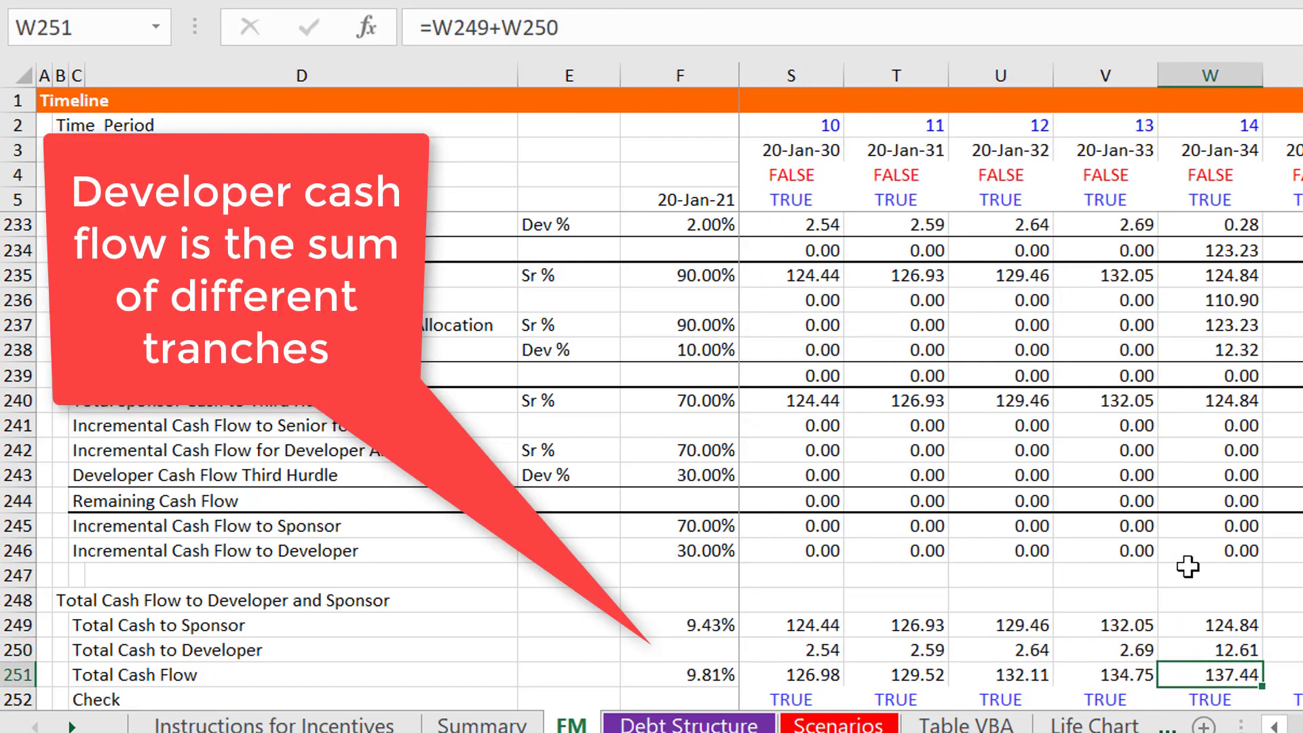
key(Left)
key(Left)
key(Left)
key(Left)
key(Left)
key(Left)
key(Left)
key(Left)
key(Left)
key(Left)
key(Left)
key(Left)
key(Left)
key(Left)
key(Left)
key(Left)
key(Left)
key(Left)
key(Left)
key(Left)
key(Left)
key(Left)
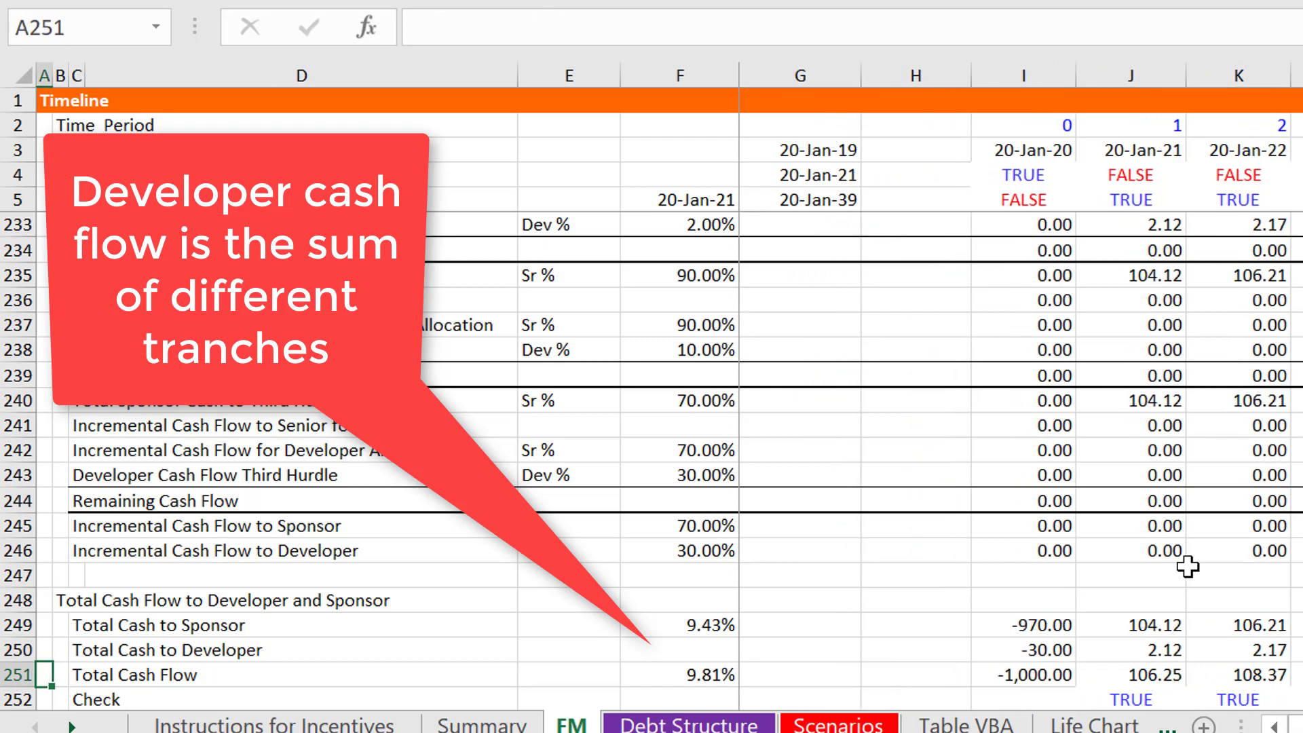
key(Right)
key(Right)
key(Right)
key(Right)
key(Right)
key(Right)
key(Right)
key(Right)
key(Right)
key(Right)
key(Left)
key(Left)
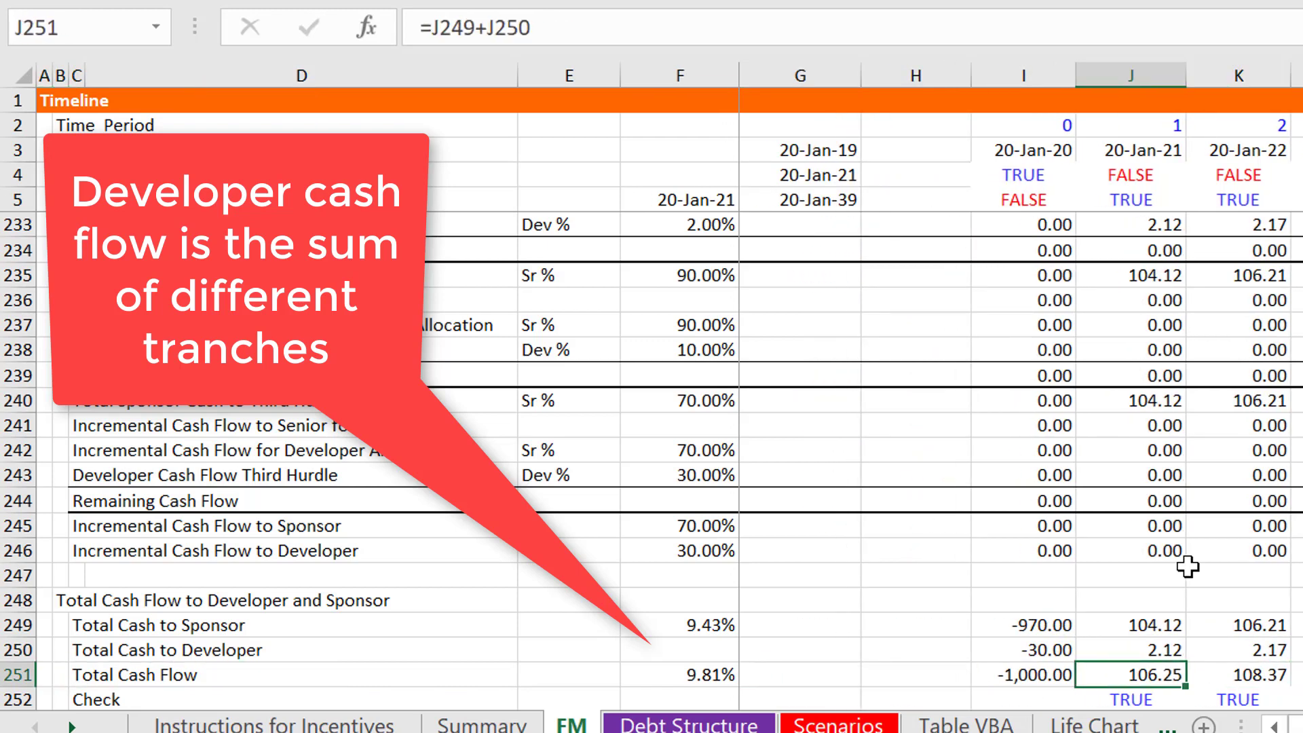
key(Right)
key(Right)
key(Right)
key(Right)
key(Right)
key(Right)
key(Right)
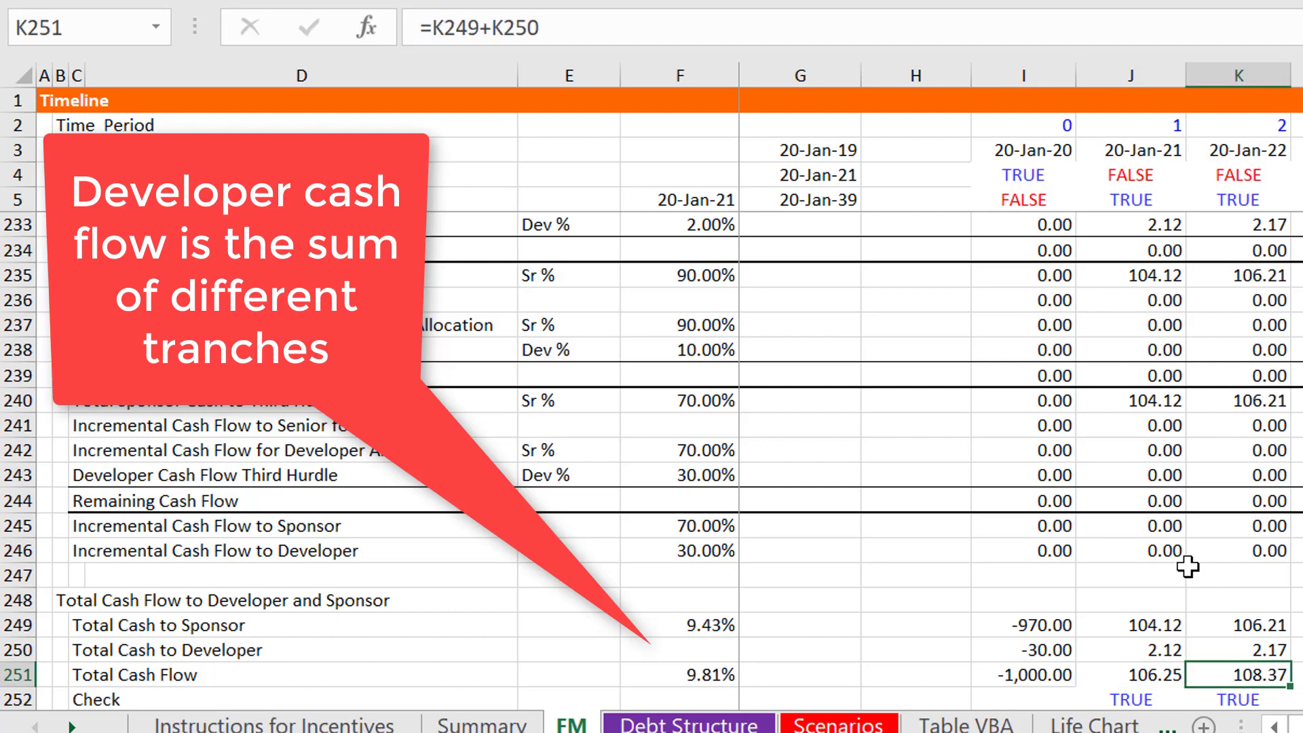
key(Left)
key(Left)
key(Left)
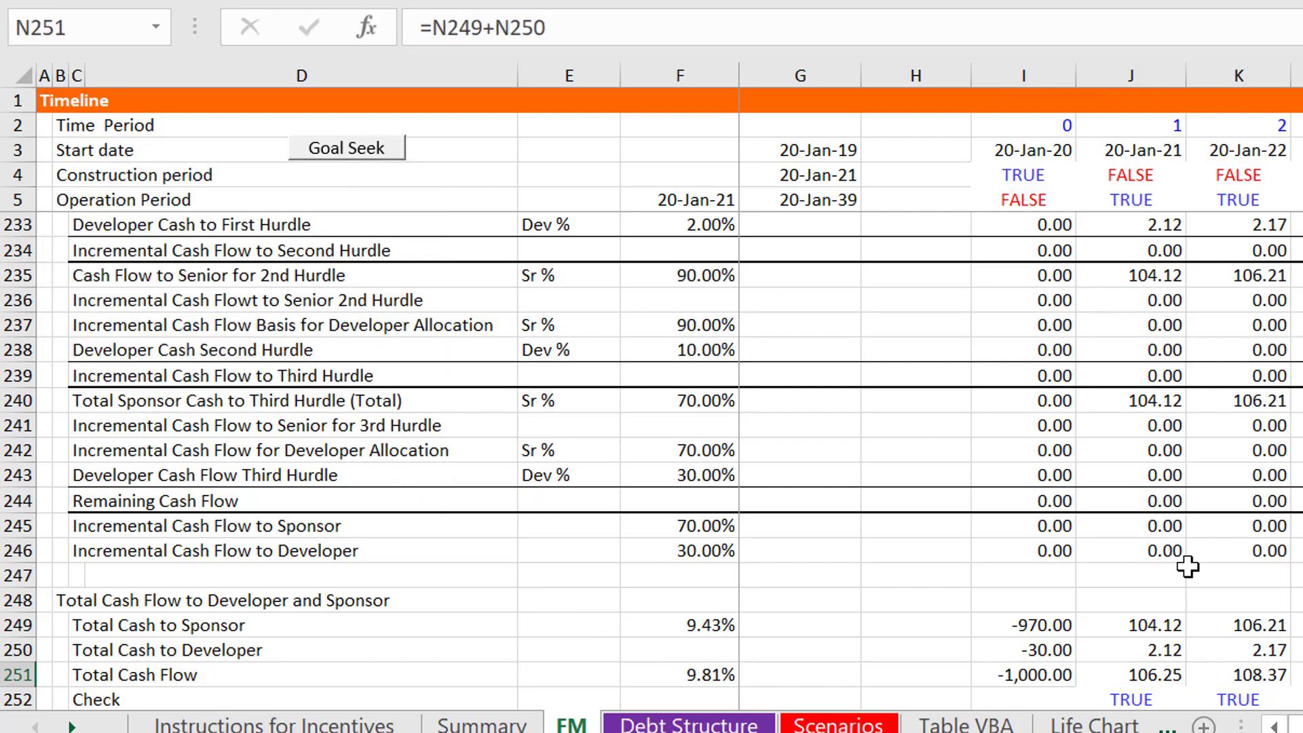
Examine the Tests section and trace the Sponsor Cash Flow Third Hurdle formulas back to period 0
key(Down)
key(Down)
key(Down)
key(Down)
key(Down)
key(Down)
key(Down)
key(Down)
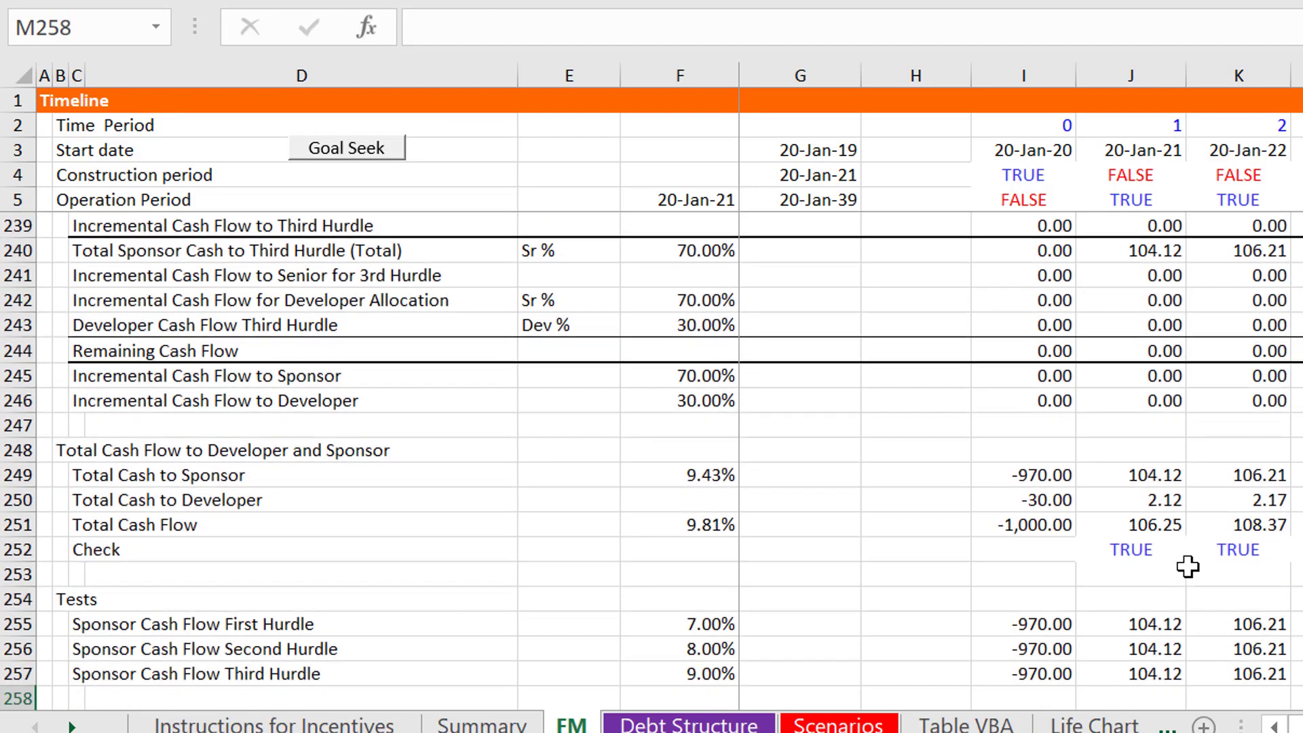
key(Up)
key(Up)
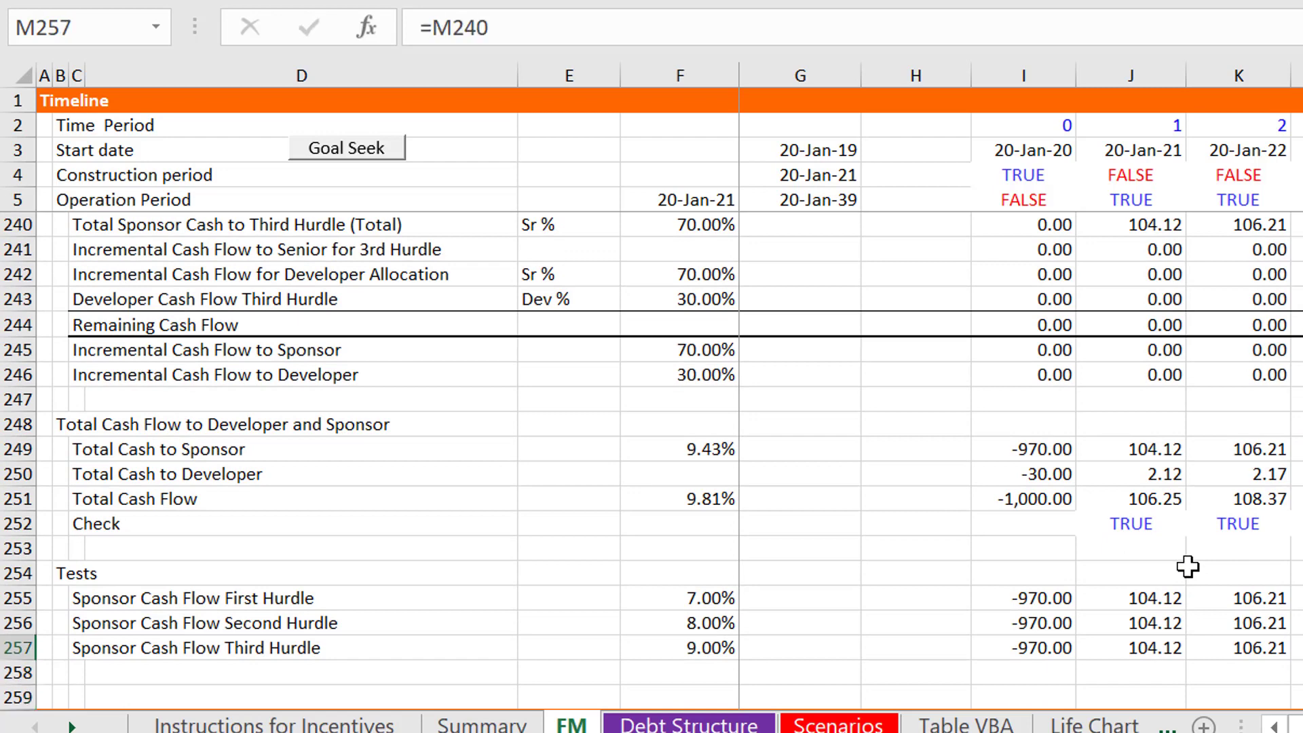
key(Left)
key(Left)
key(Left)
key(Left)
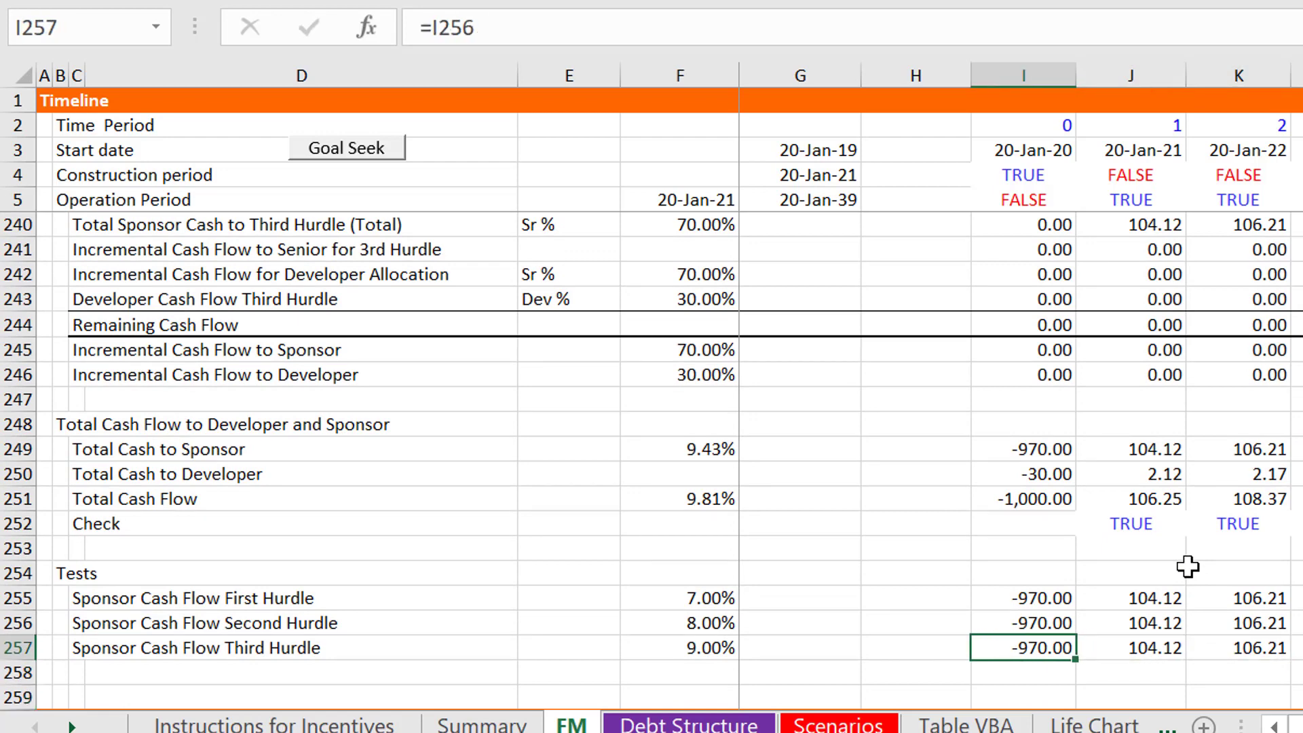
Check the highest sponsor hurdle rate and its developer sharing percent in the ungeared developer bonus assumptions
key(Page_Up)
key(Page_Up)
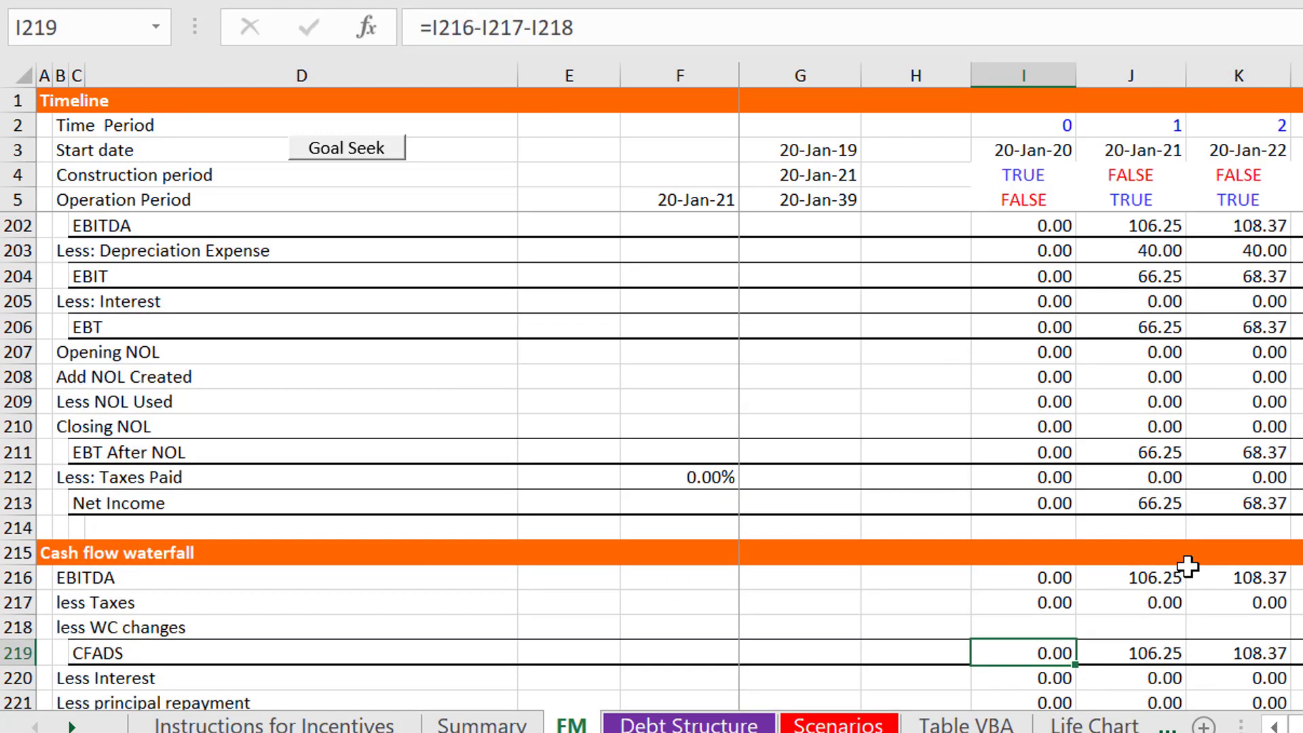
key(Page_Up)
key(Page_Up)
key(Page_Up)
key(Page_Up)
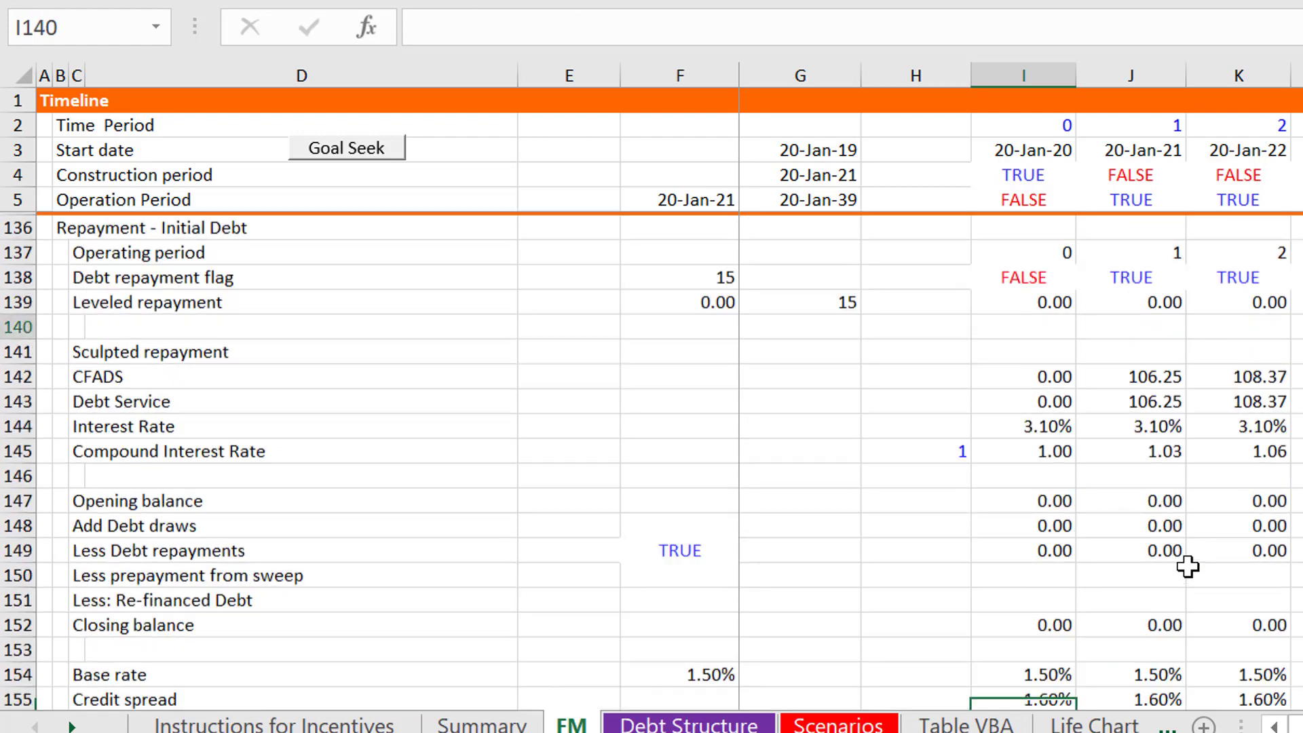
key(Page_Up)
key(Page_Up)
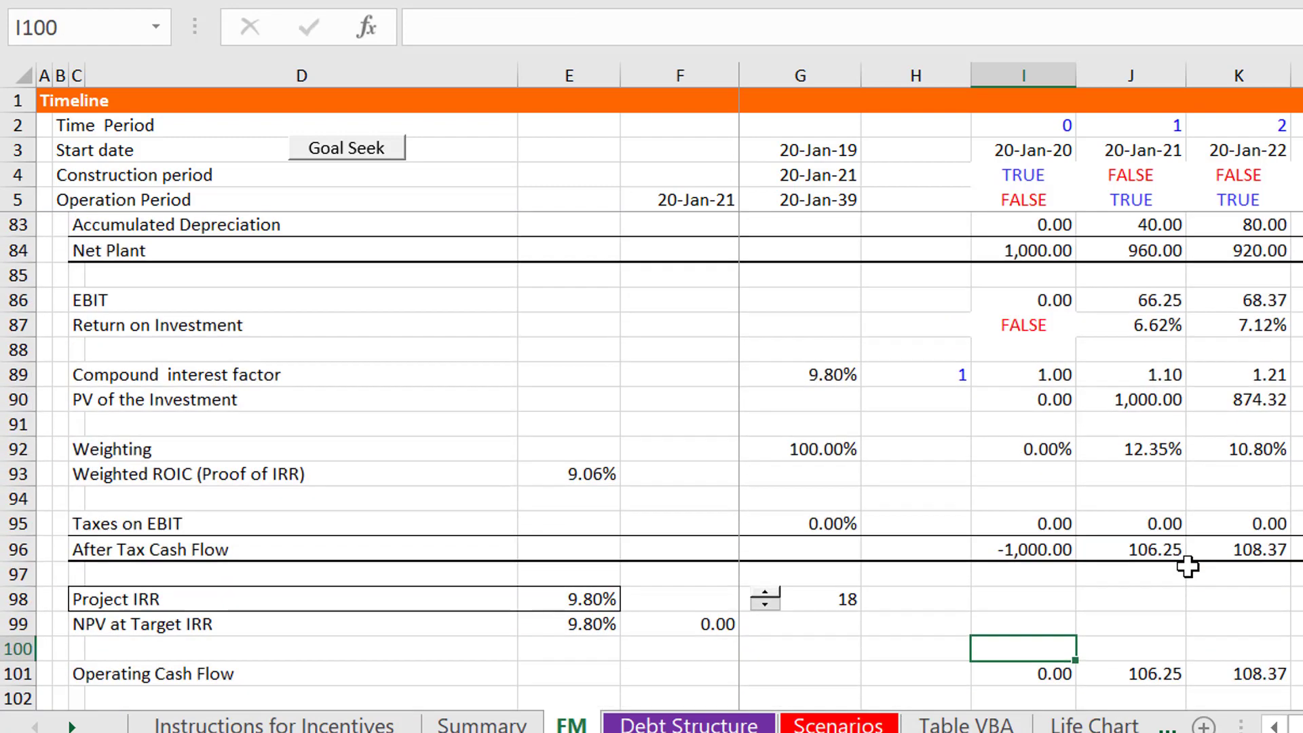
key(Page_Up)
key(Page_Up)
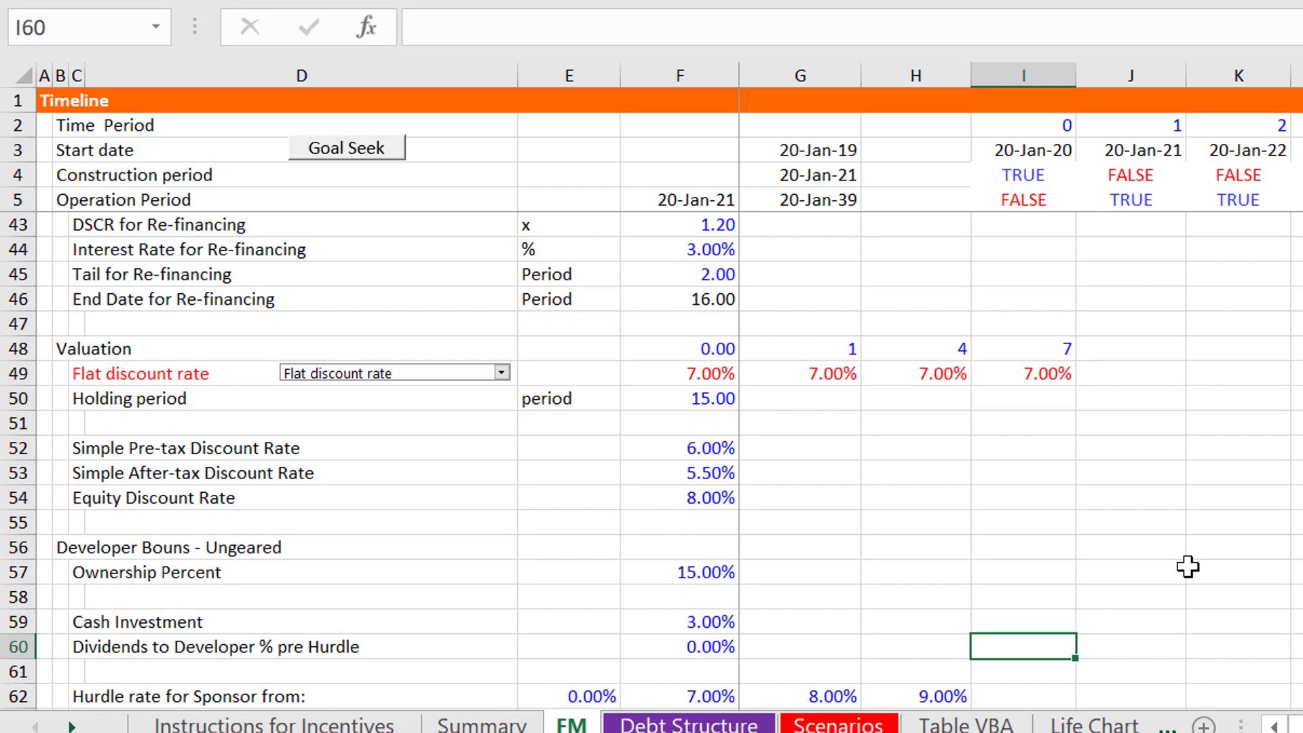
key(Left)
key(Down)
key(Down)
key(Down)
key(Down)
key(Down)
key(Down)
key(Down)
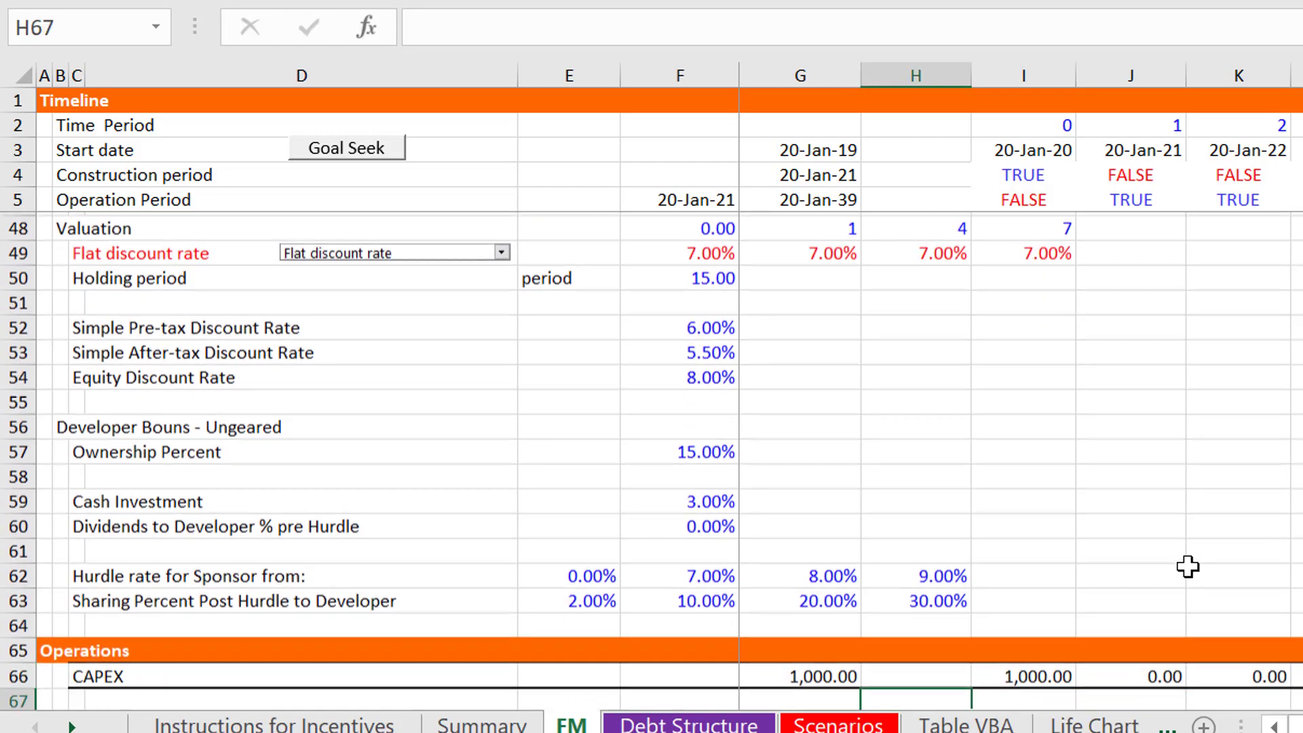
key(Up)
key(Up)
key(Up)
key(Up)
key(Up)
key(Up)
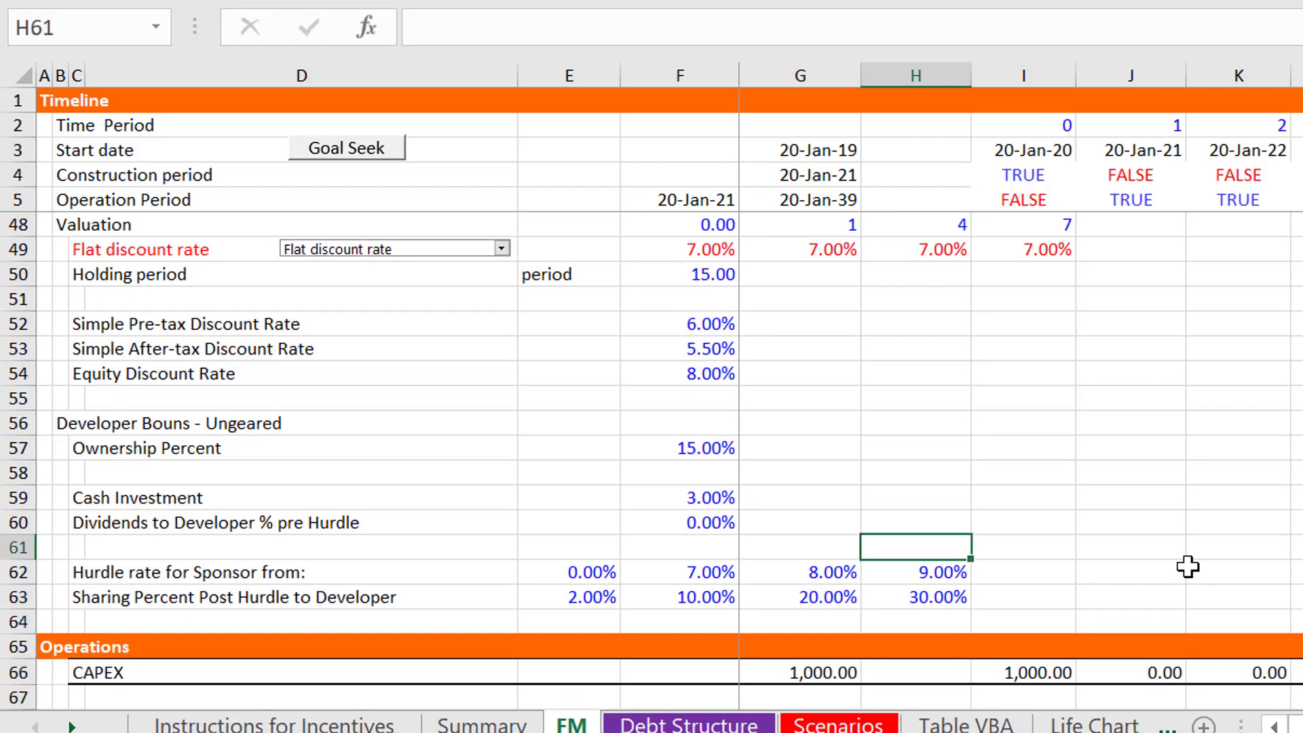
key(Down)
key(Down)
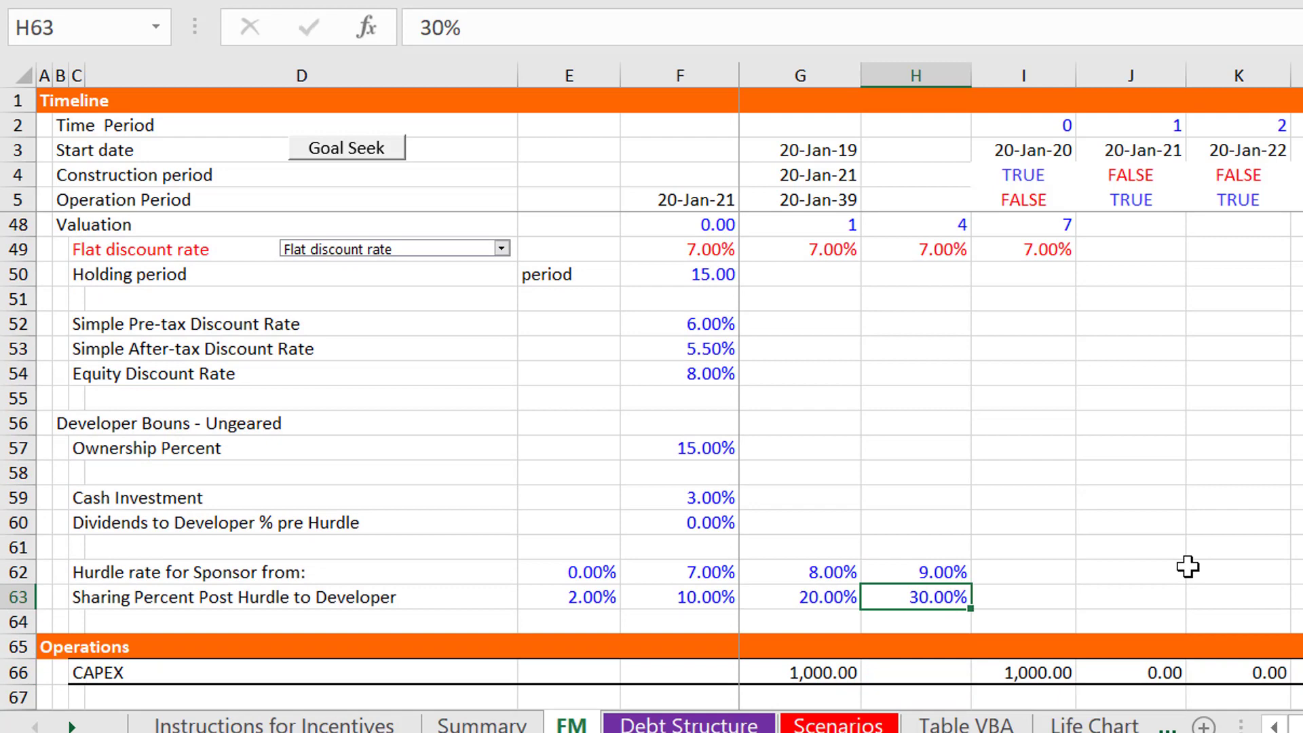
key(Up)
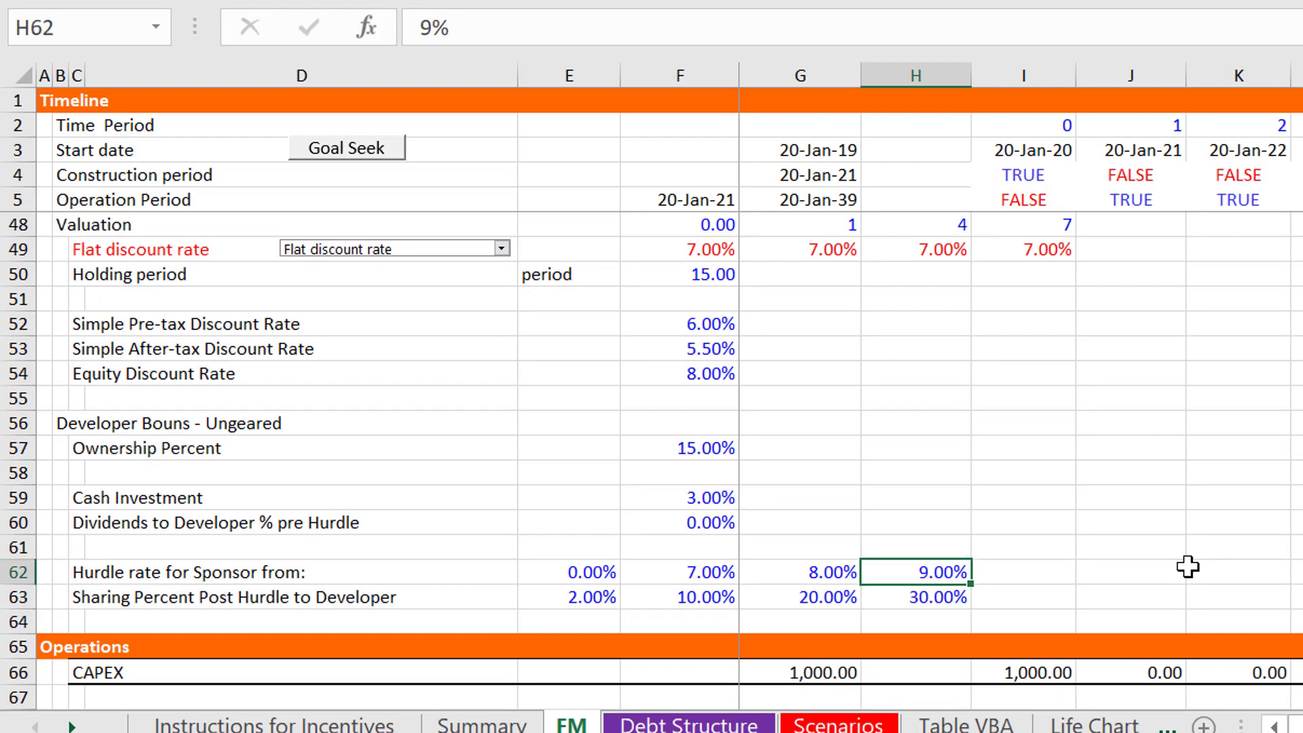
key(Down)
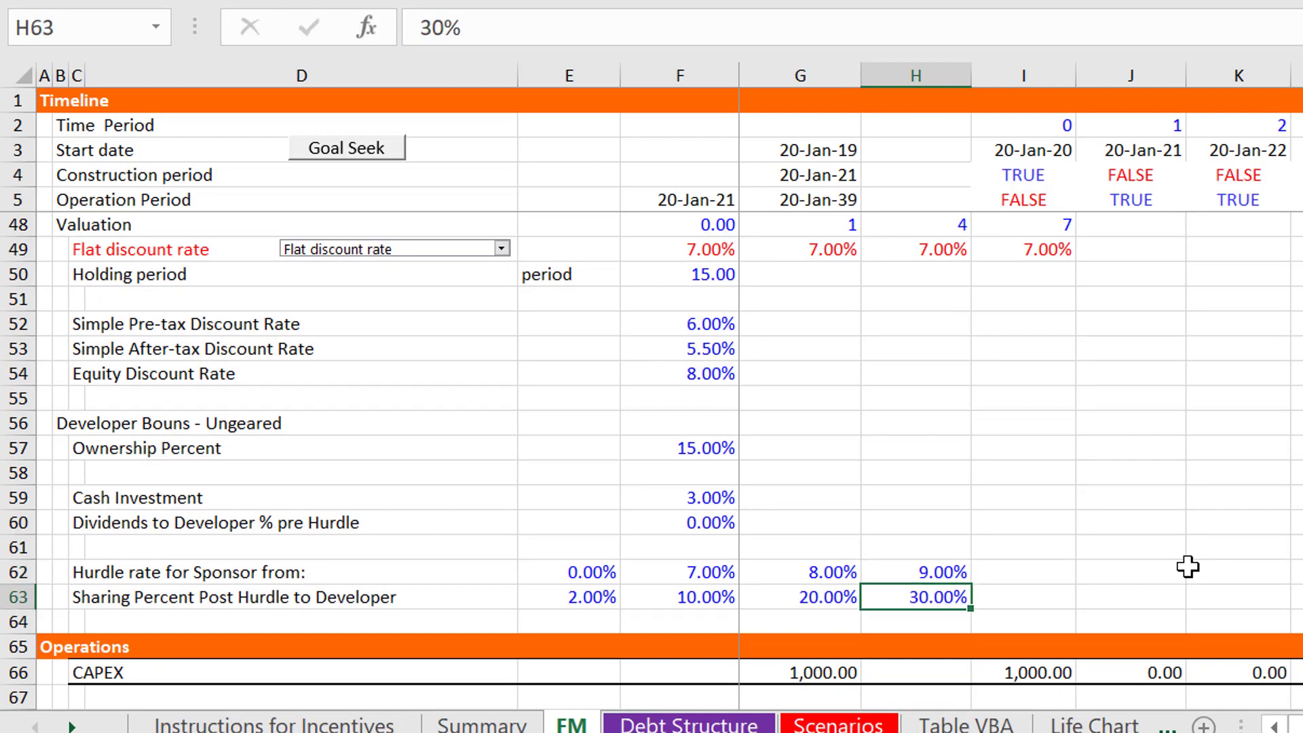
Compare the Sharing Percent Post Hurdle to Developer inputs across the hurdles with the top sponsor hurdle rate
key(Left)
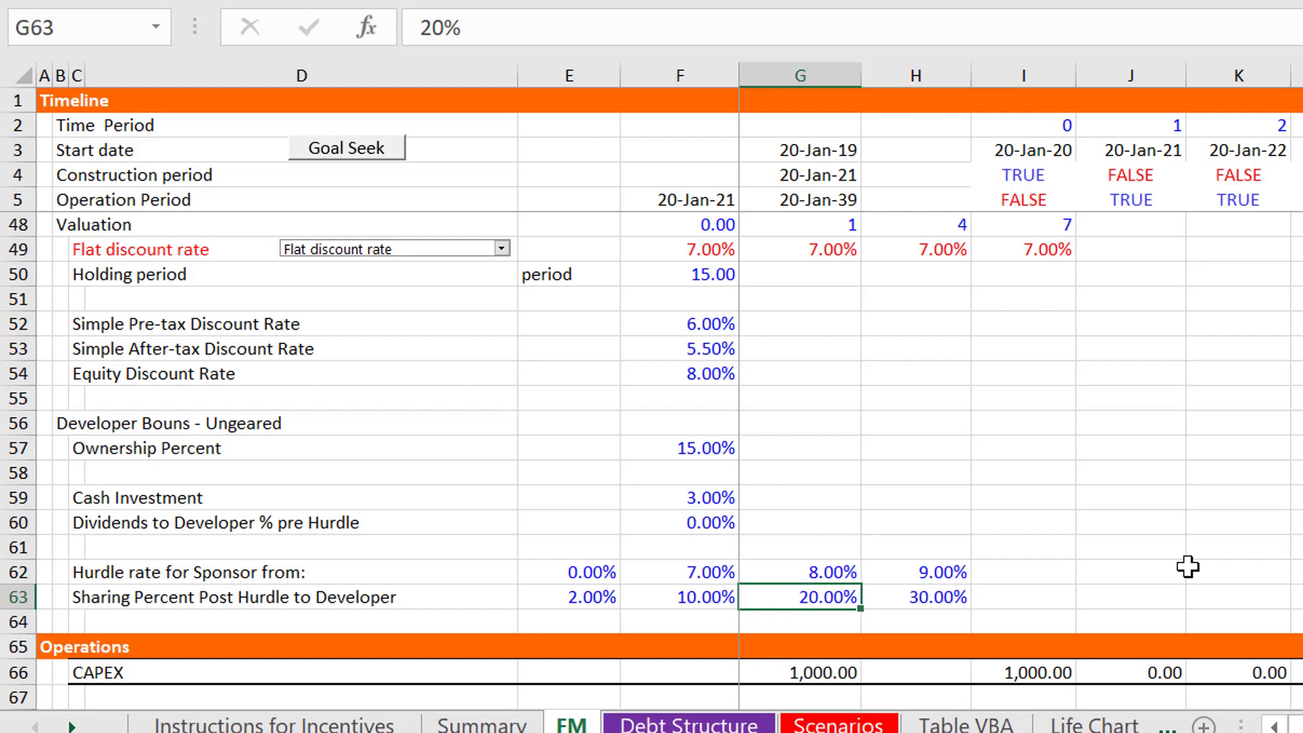
key(Right)
key(Left)
key(Left)
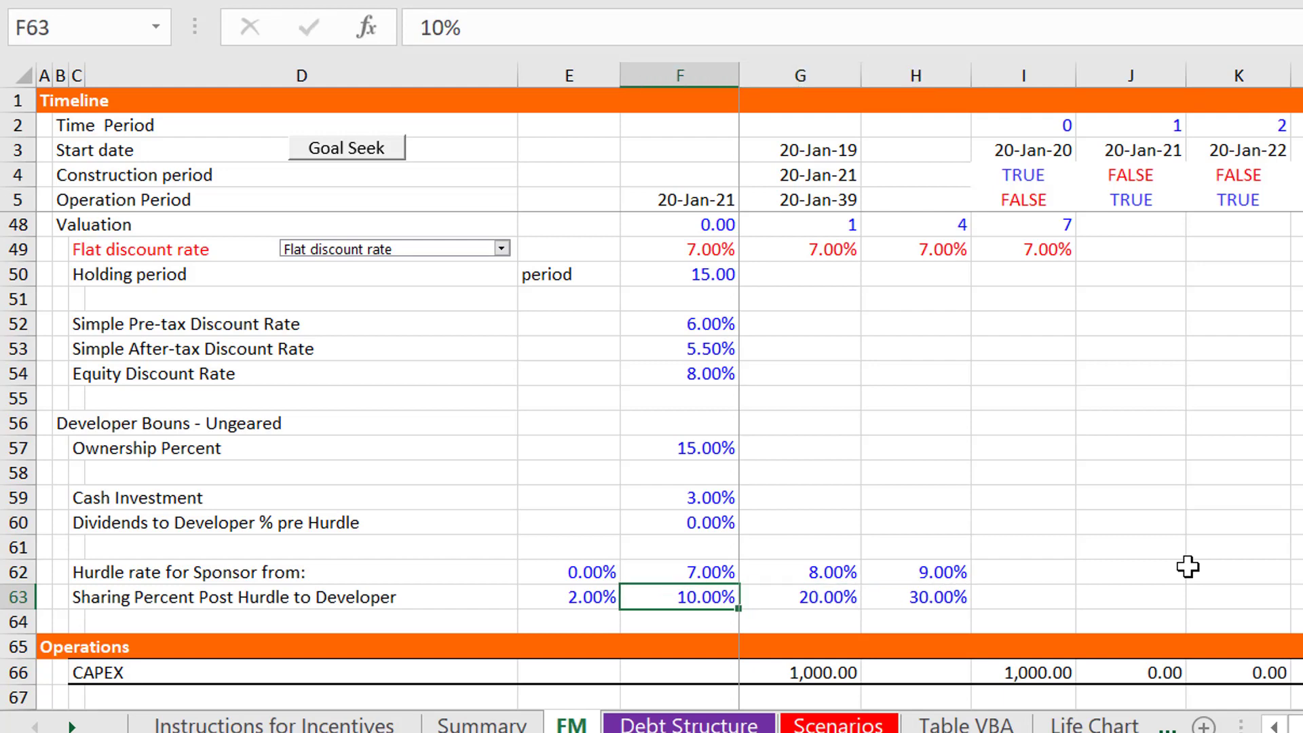
key(Right)
key(Right)
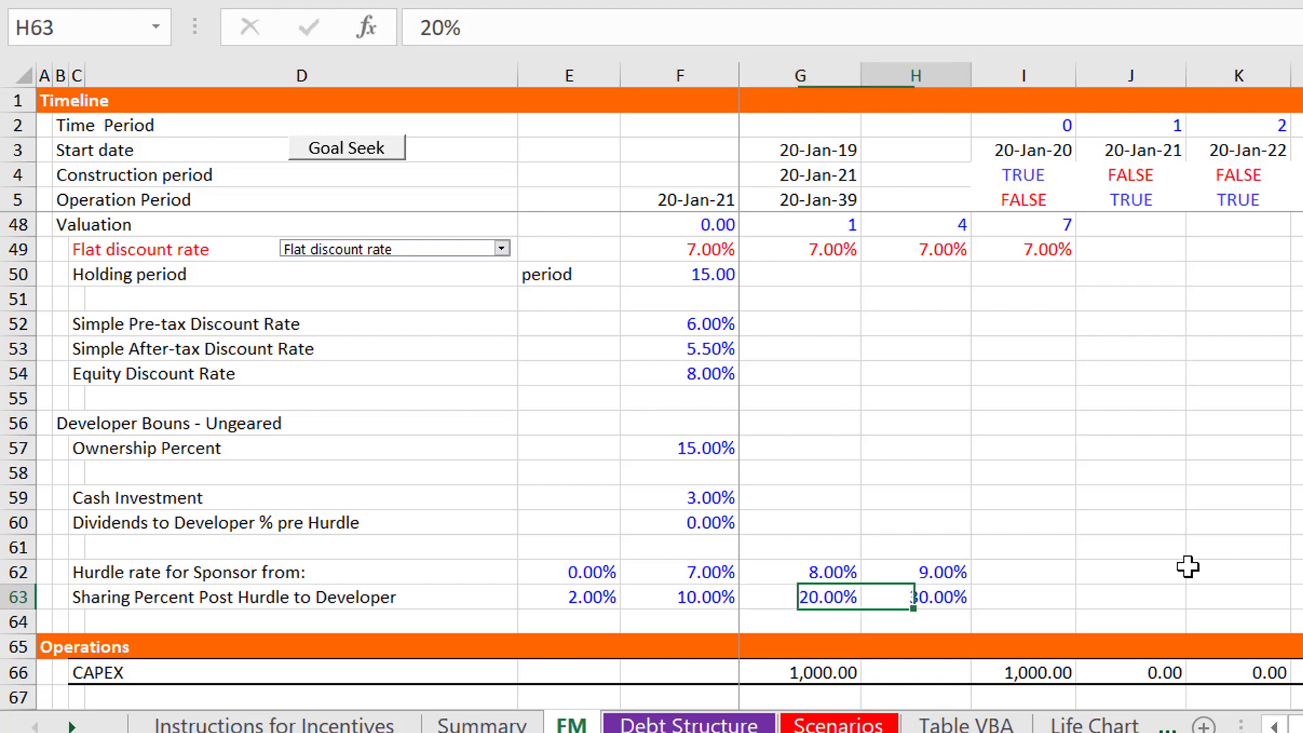
key(Left)
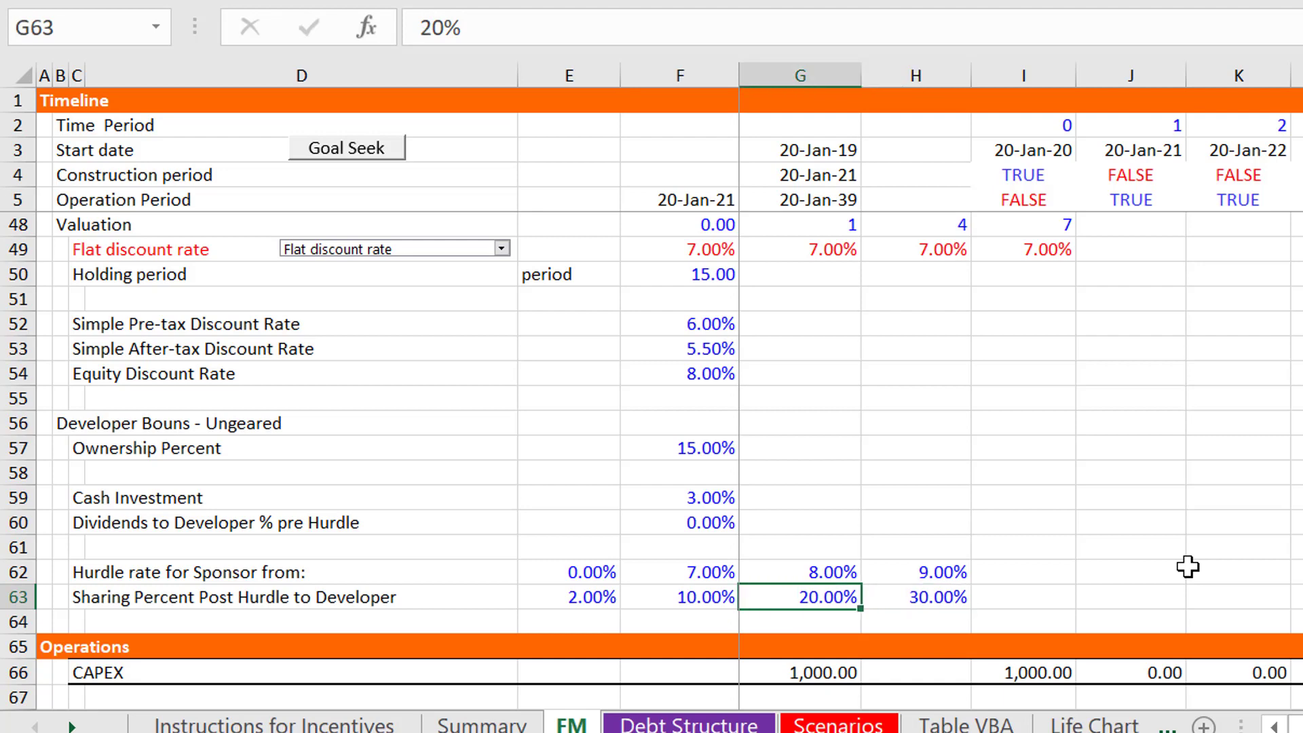
key(Right)
key(Left)
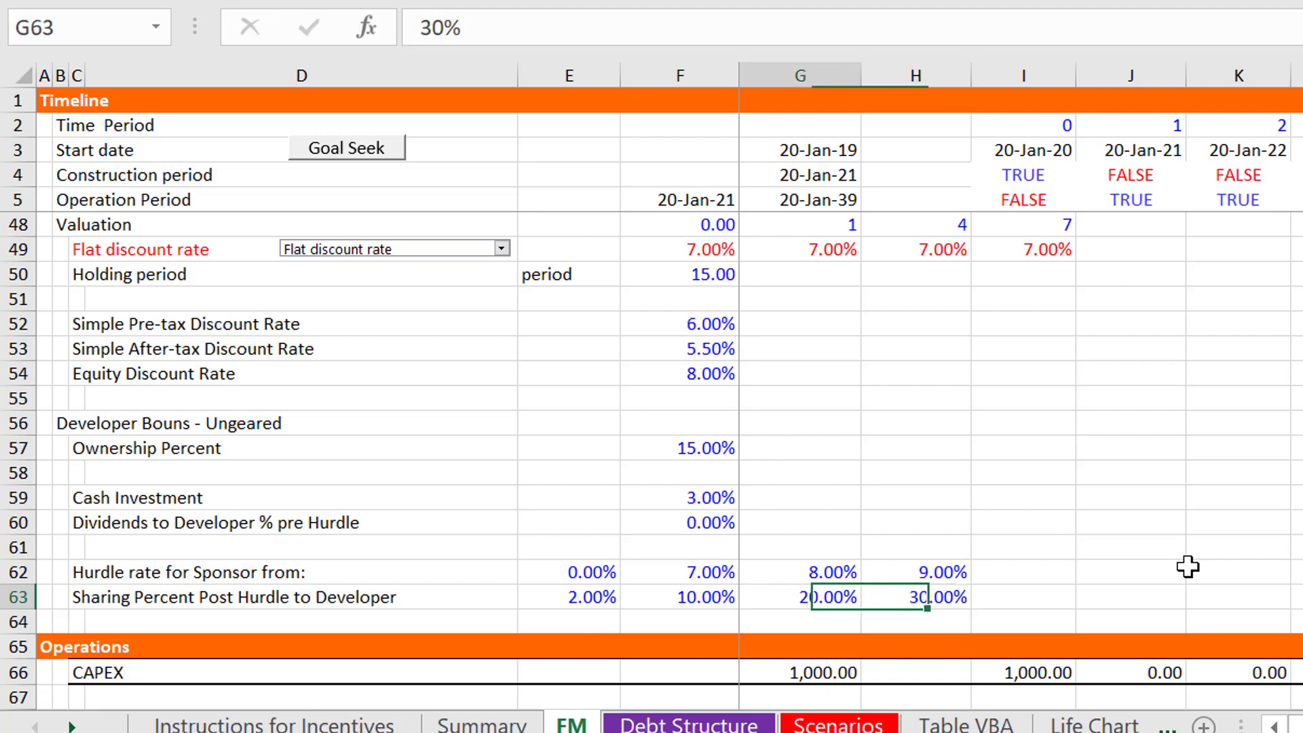
key(Up)
key(Right)
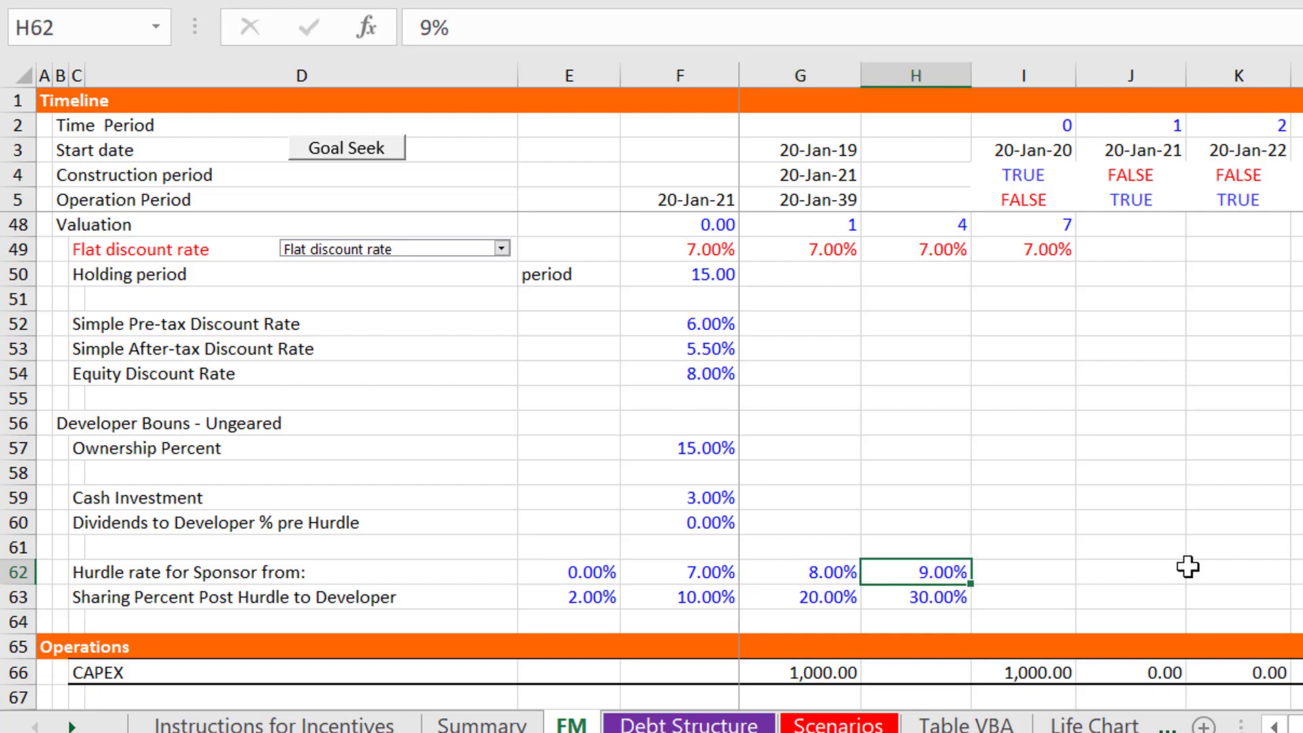
Examine the sponsor tracking accounts for the first, second and third hurdles
key(Page_Down)
key(Page_Down)
key(Page_Down)
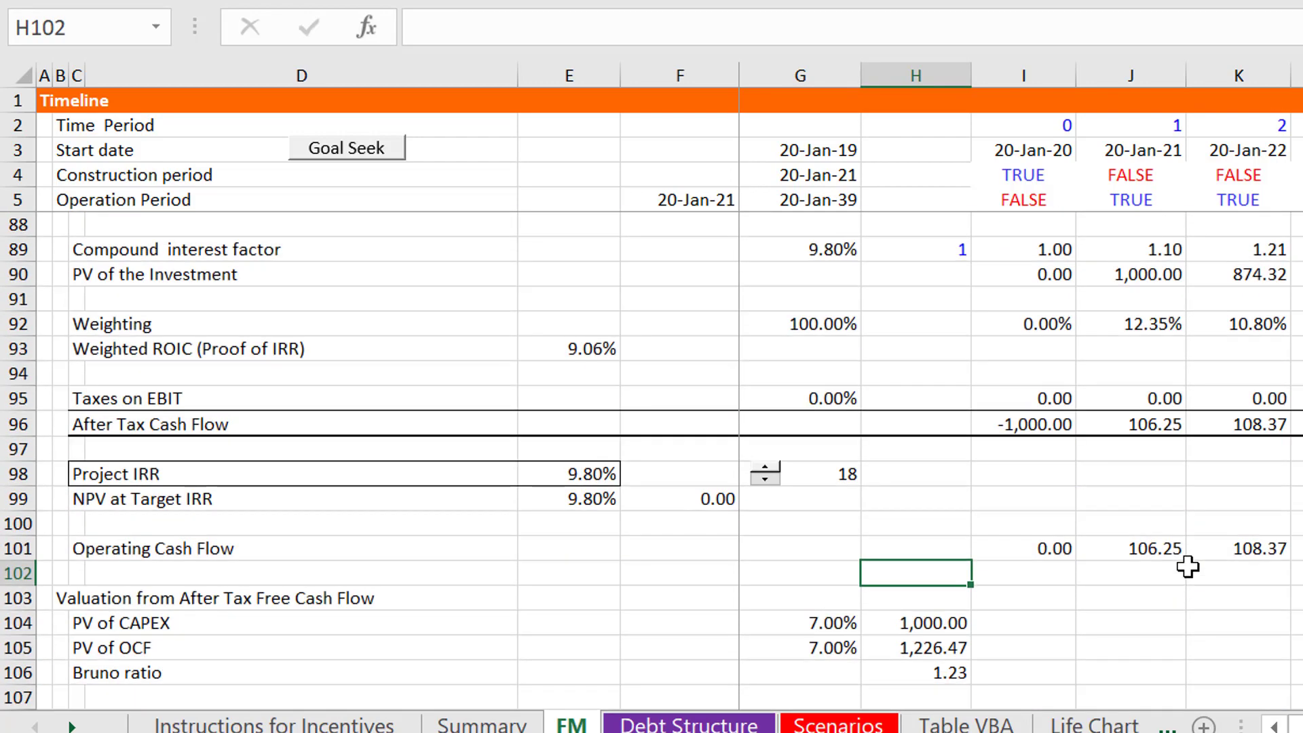
key(Page_Down)
key(Page_Down)
key(Page_Down)
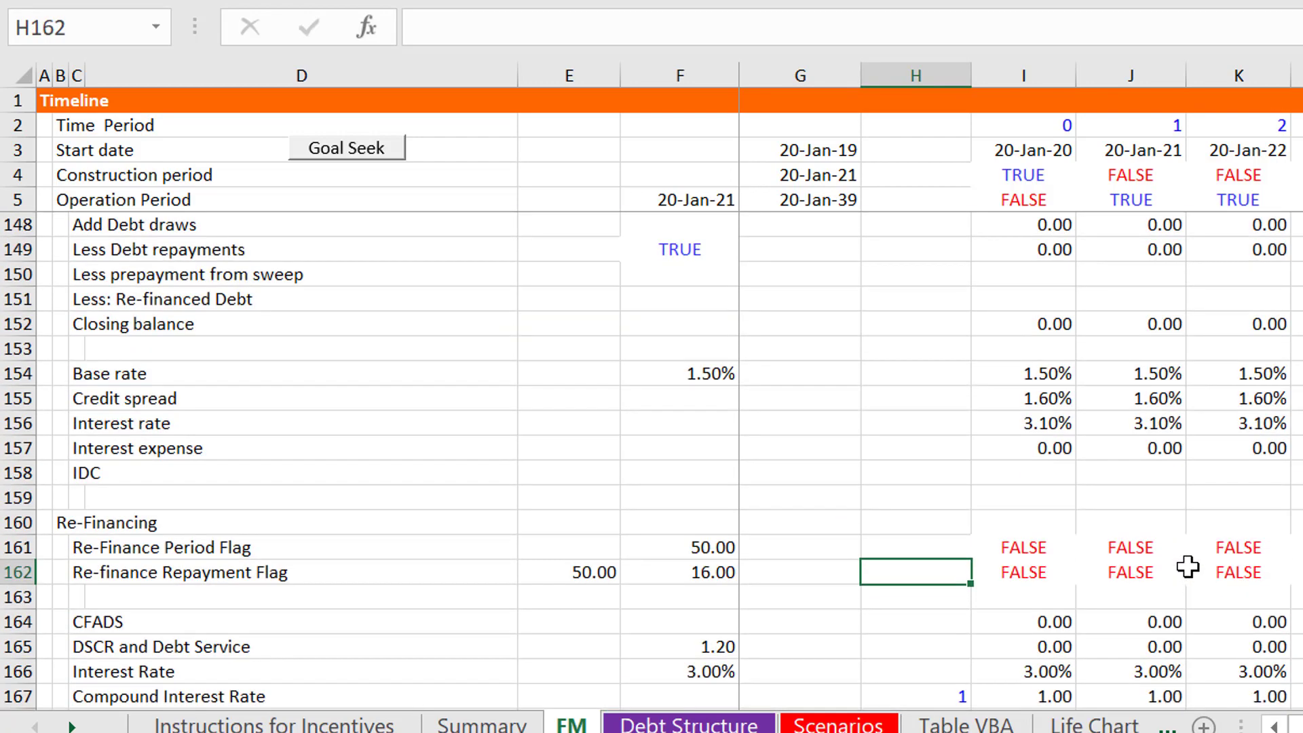
key(Down)
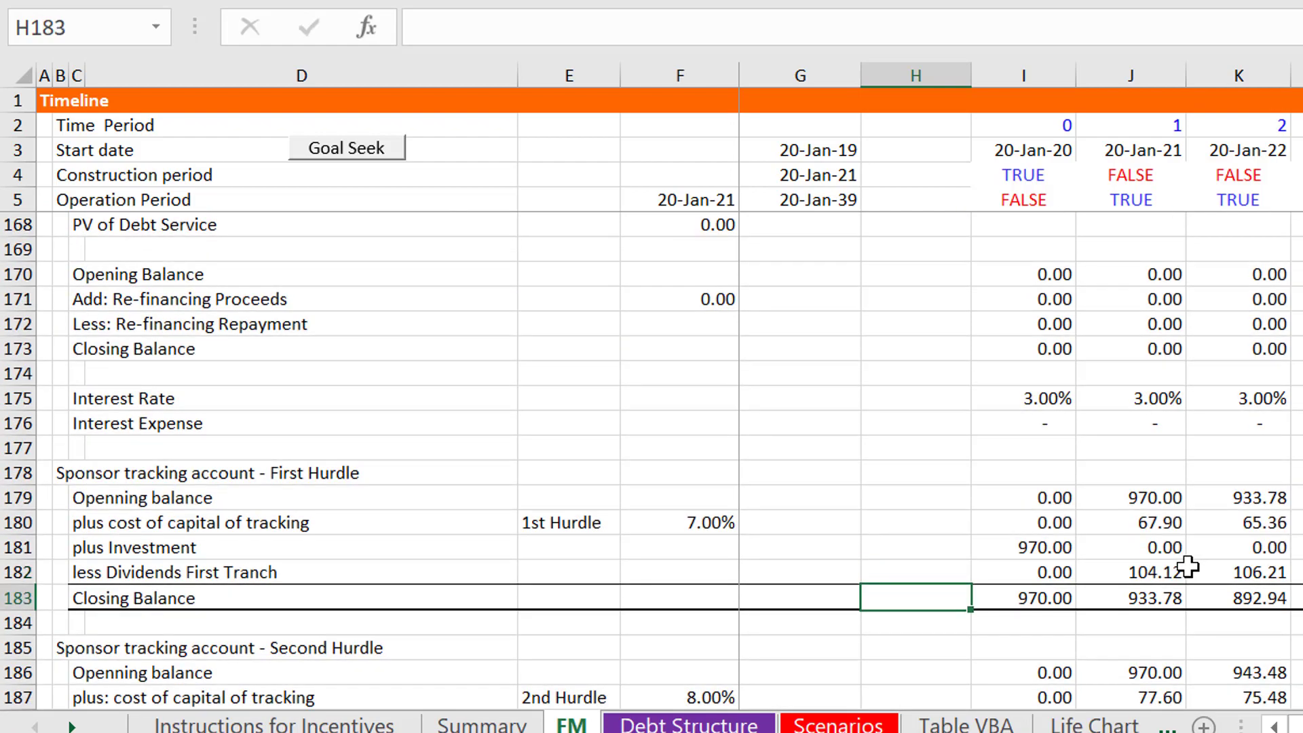
key(Down)
key(Down)
key(Down)
key(Down)
key(Down)
key(Down)
key(Down)
key(Down)
key(Down)
key(Down)
key(Down)
key(Down)
key(Down)
key(Down)
key(Down)
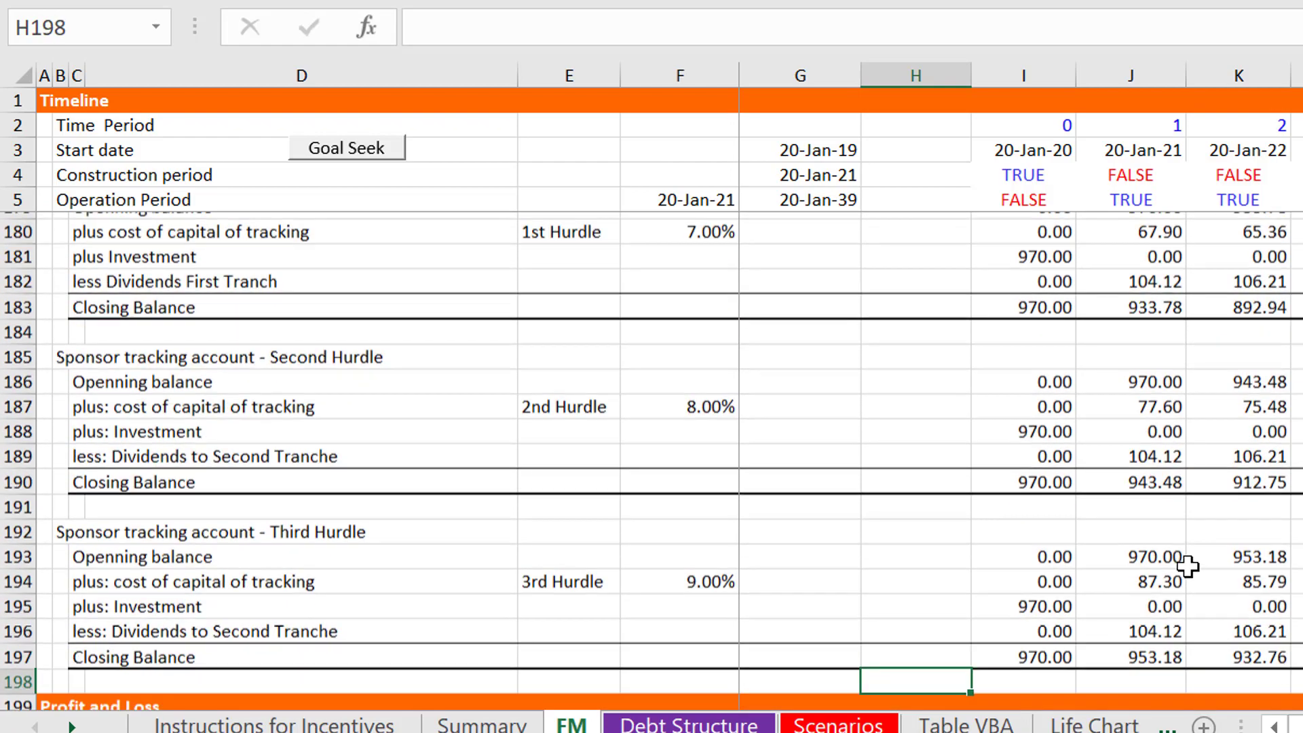
Inspect the investment and cost of capital formulas for periods 0 and 1 in the third hurdle sponsor tracking account
key(Down)
key(Up)
key(Up)
key(Up)
key(Up)
key(Up)
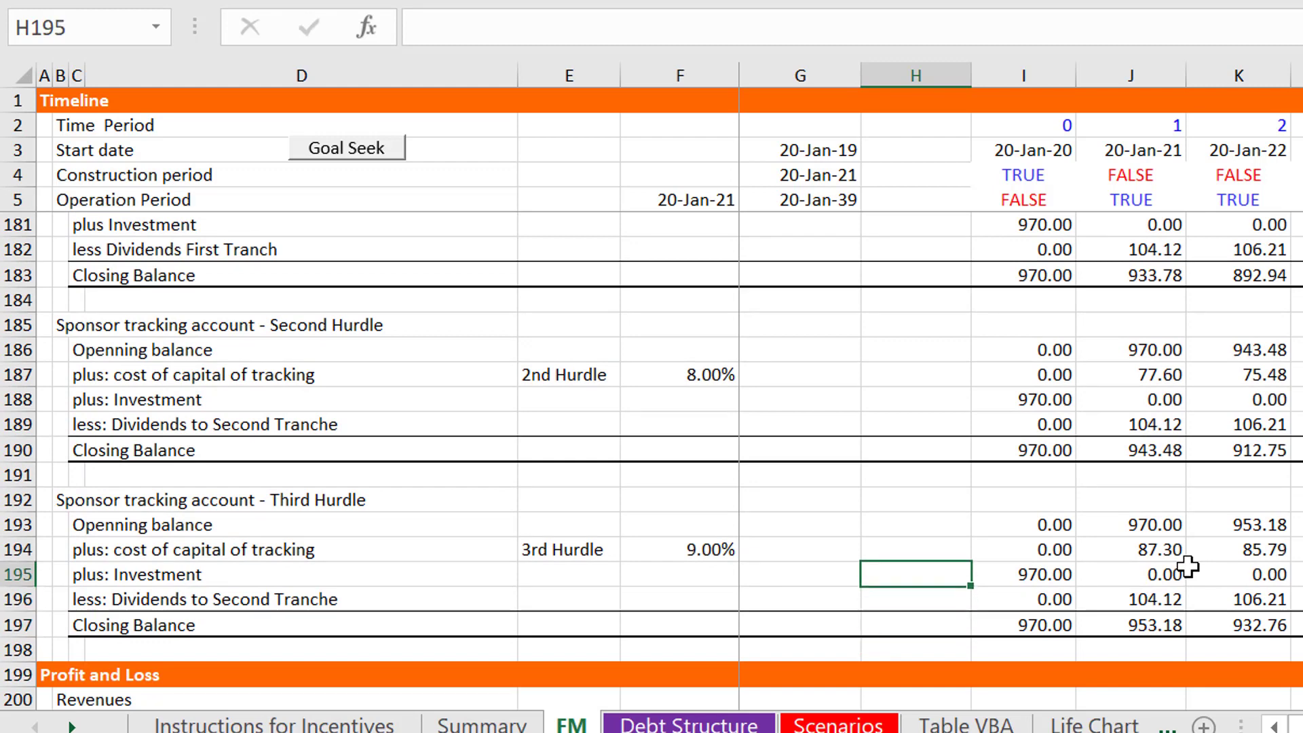
key(Left)
key(Left)
key(Left)
key(Right)
key(Right)
key(Right)
key(Right)
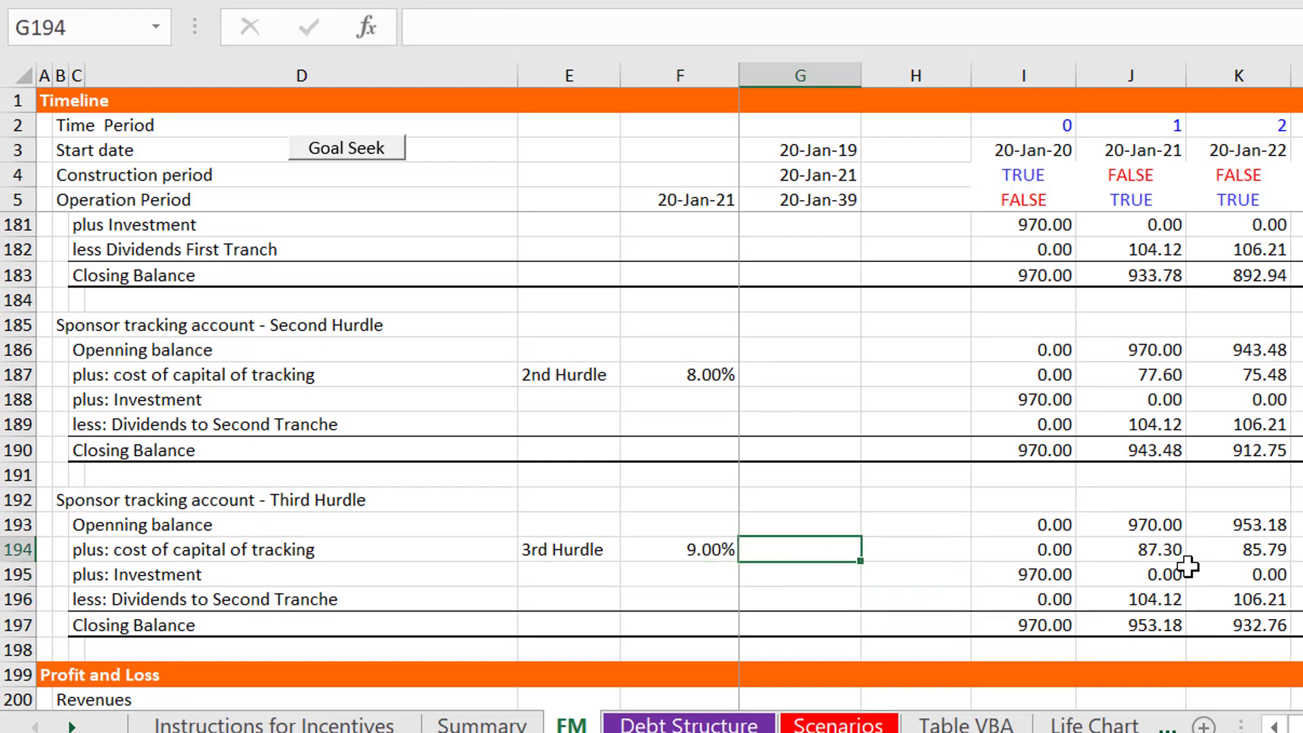
key(Down)
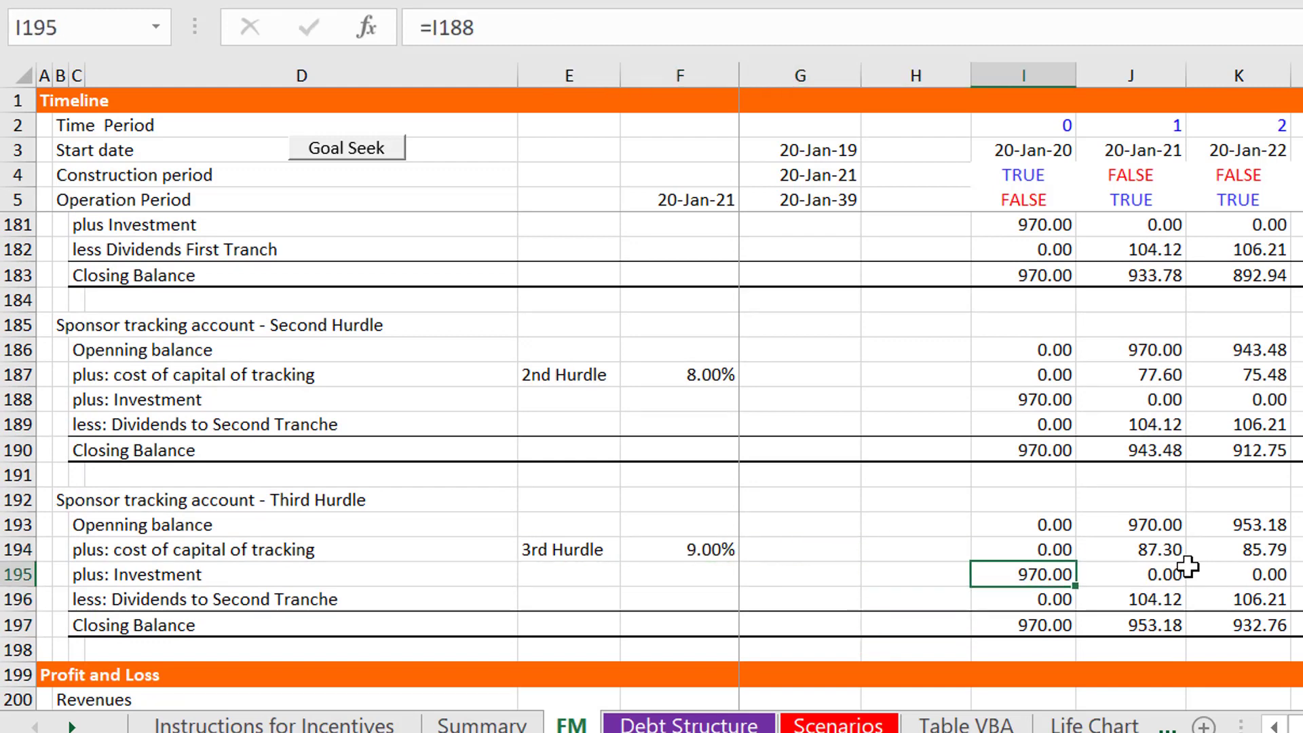
key(Up)
key(Right)
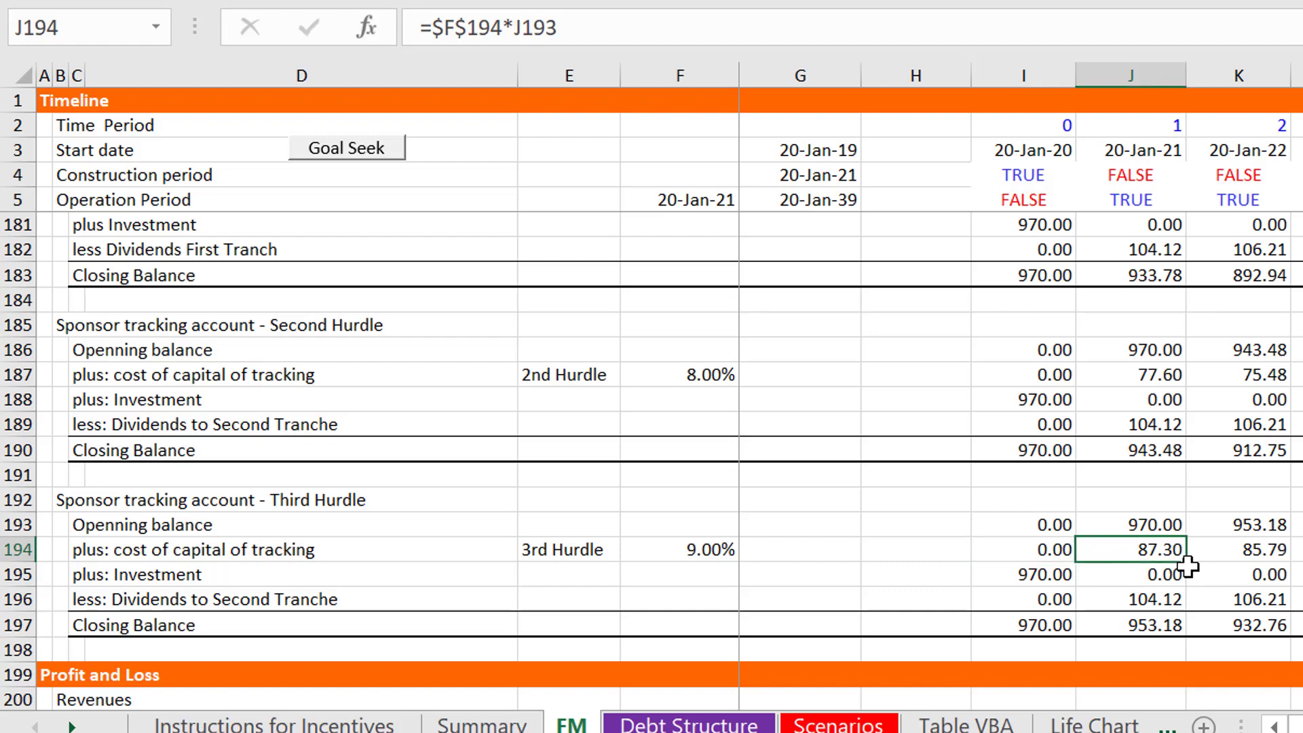
key(Left)
key(F2)
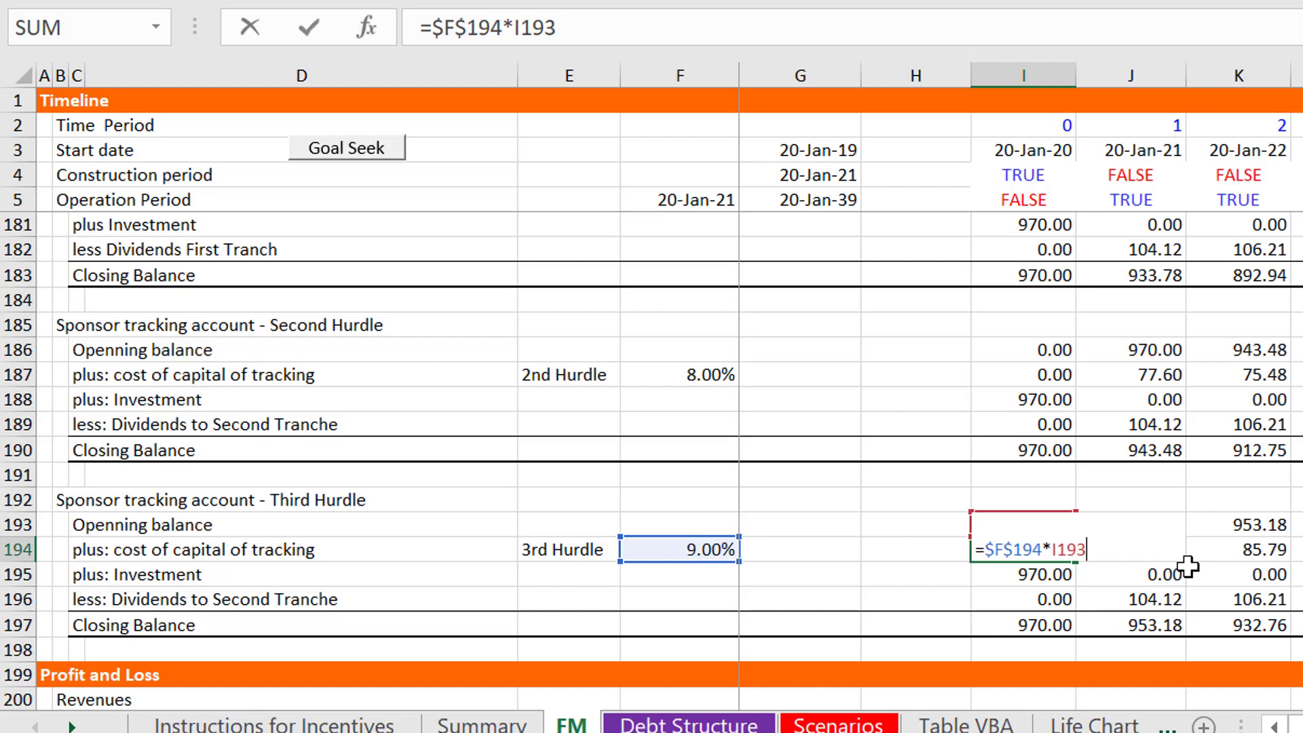
key(Escape)
Check which cells feed the dividends row of the third hurdle sponsor tracking account in periods 0 and 1
key(Down)
key(Down)
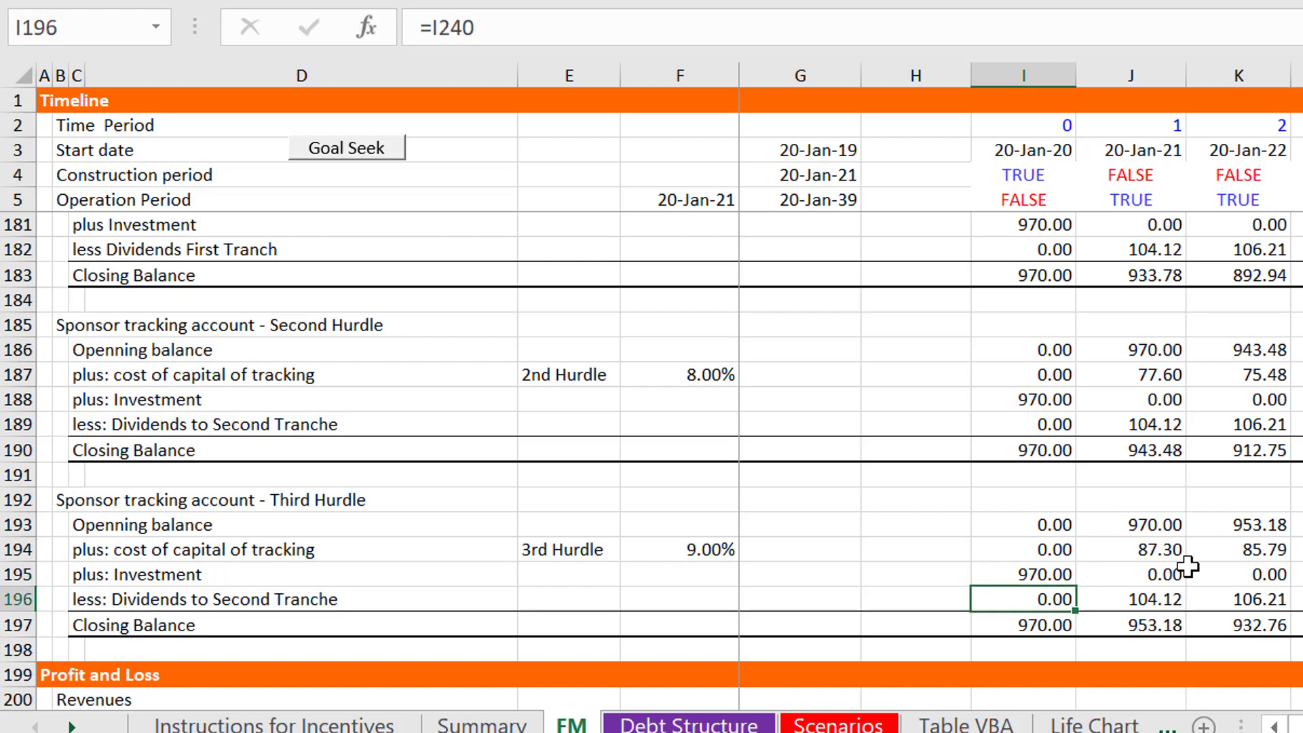
key(F2)
key(Escape)
key(Right)
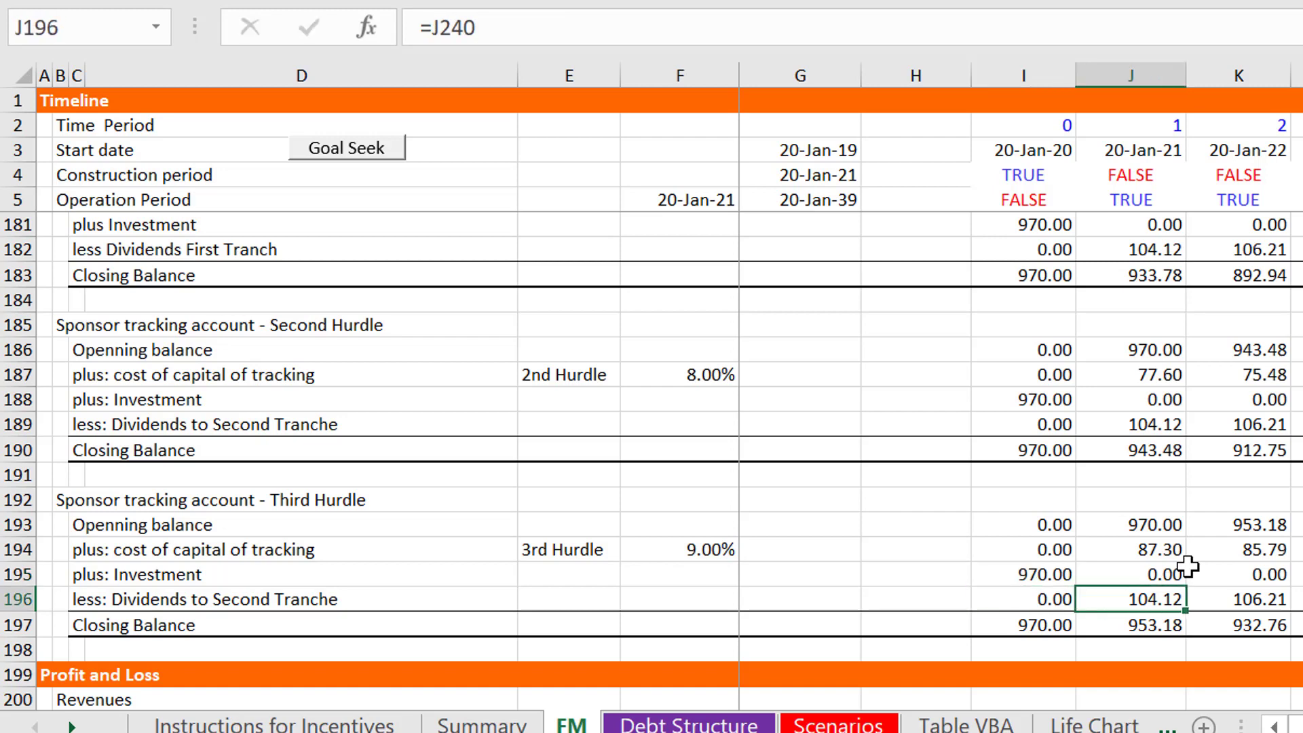
key(F2)
key(Escape)
key(Left)
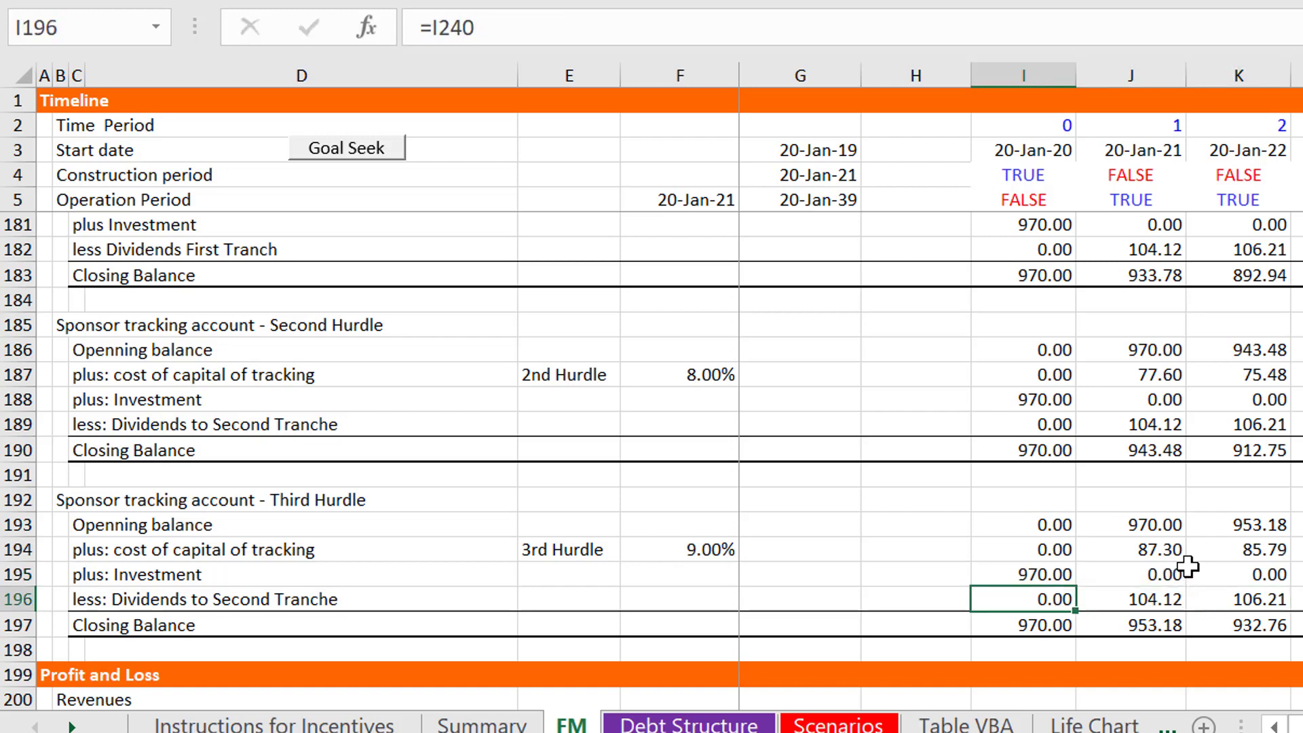
key(Page_Down)
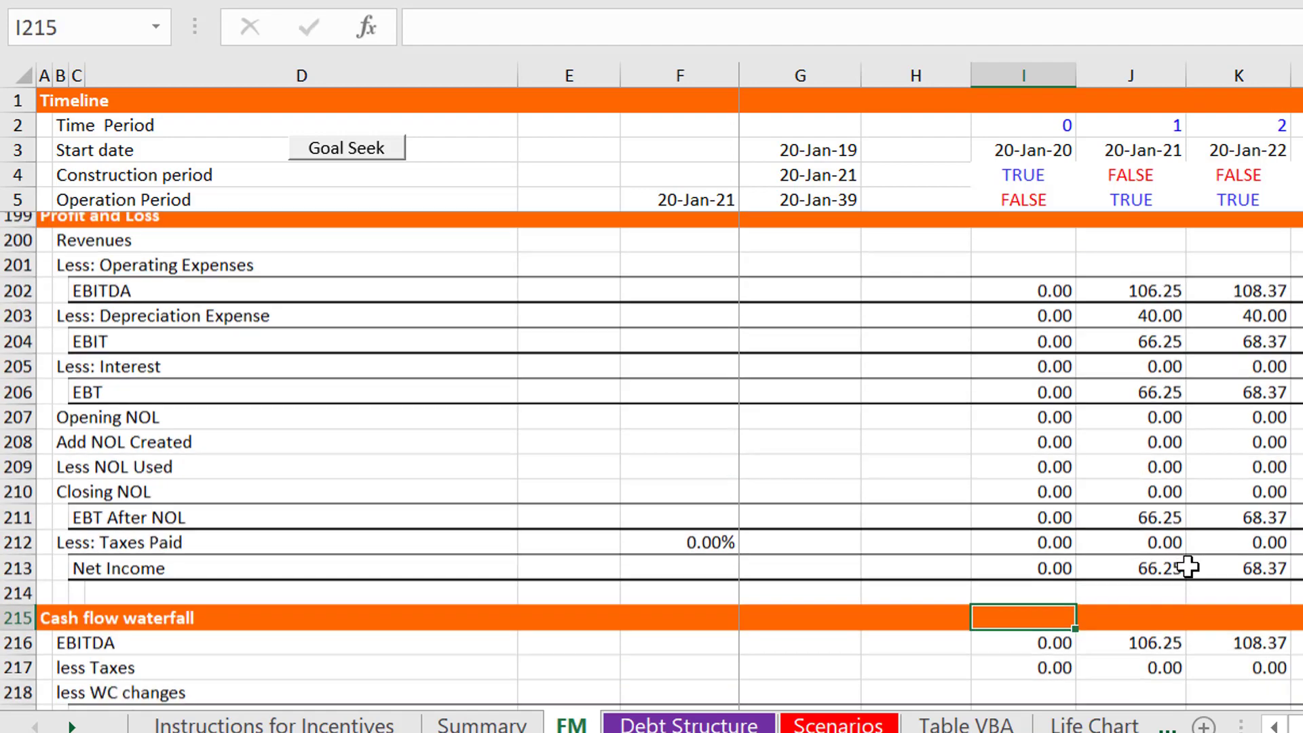
On the Instructions for Incentives sheet, extend principle 7 in C12 with "as incemental/senior Incemental percent"
key(ctrl+Page_Up)
key(ctrl+Page_Up)
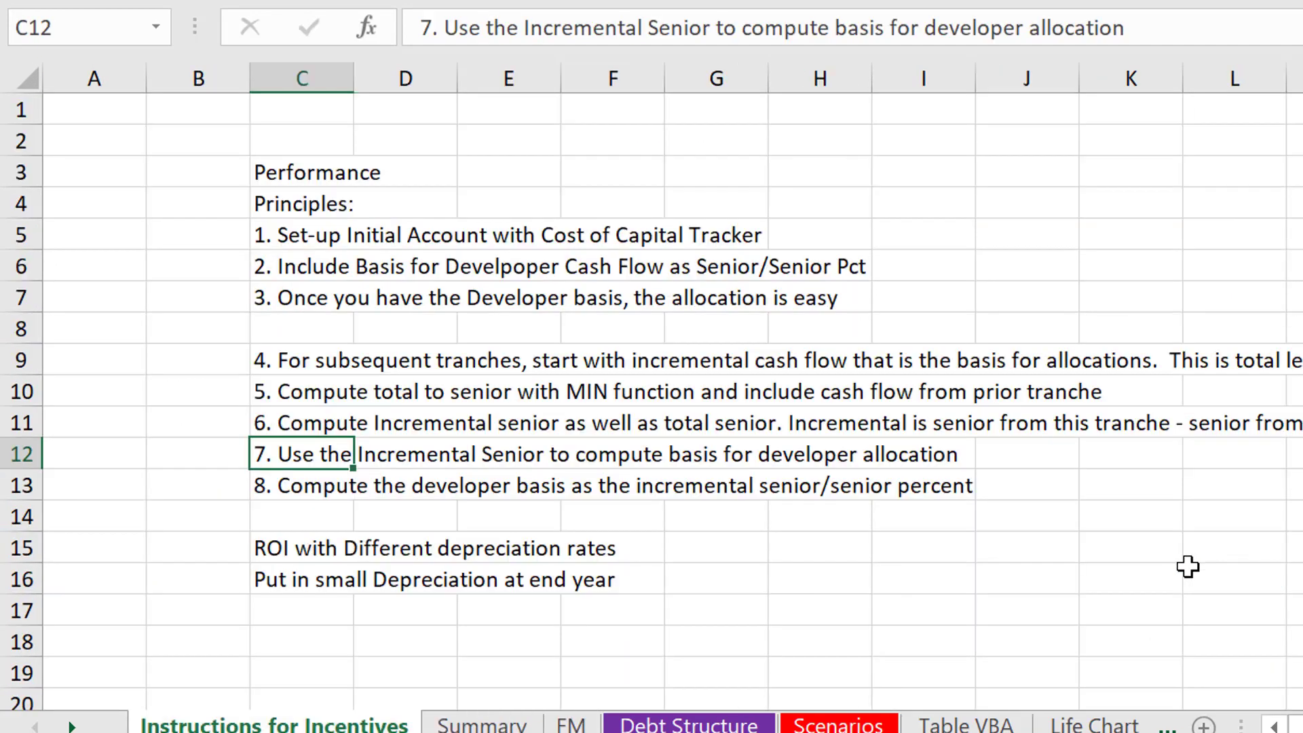
key(Up)
key(Up)
key(Up)
key(Down)
key(Down)
key(Down)
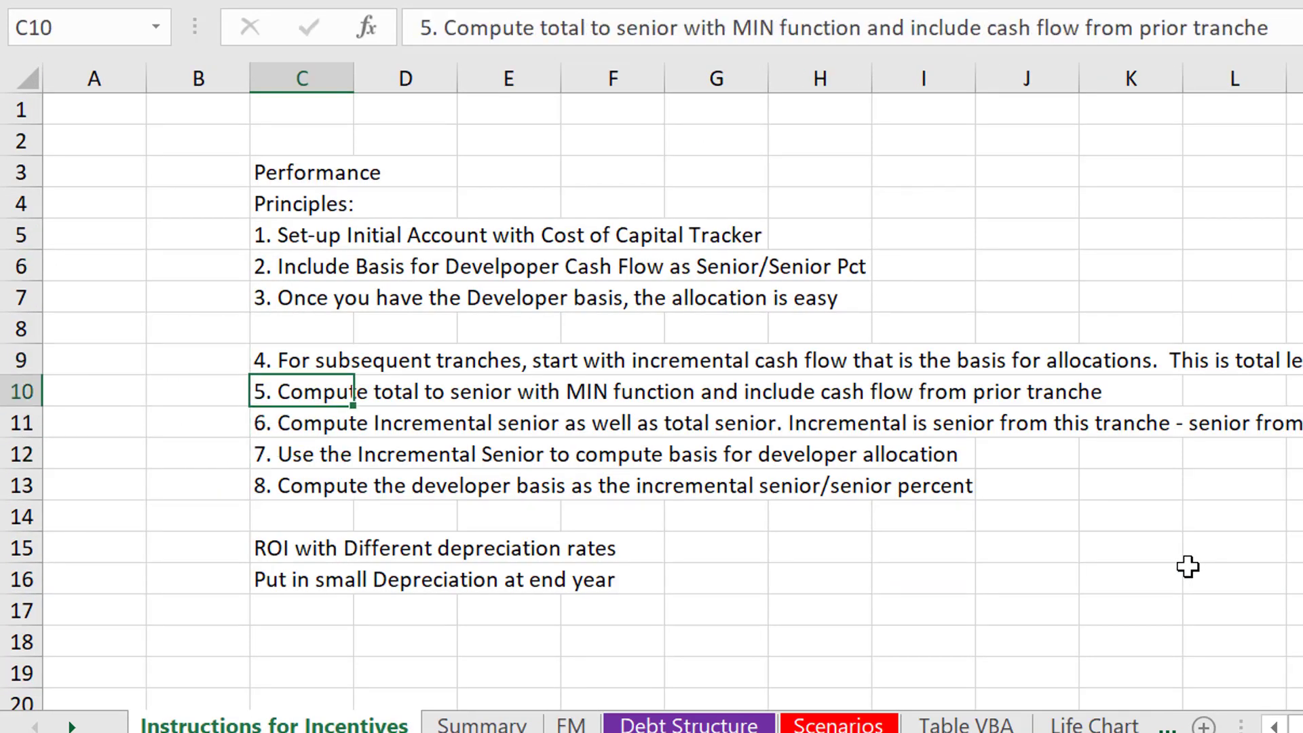
key(F2)
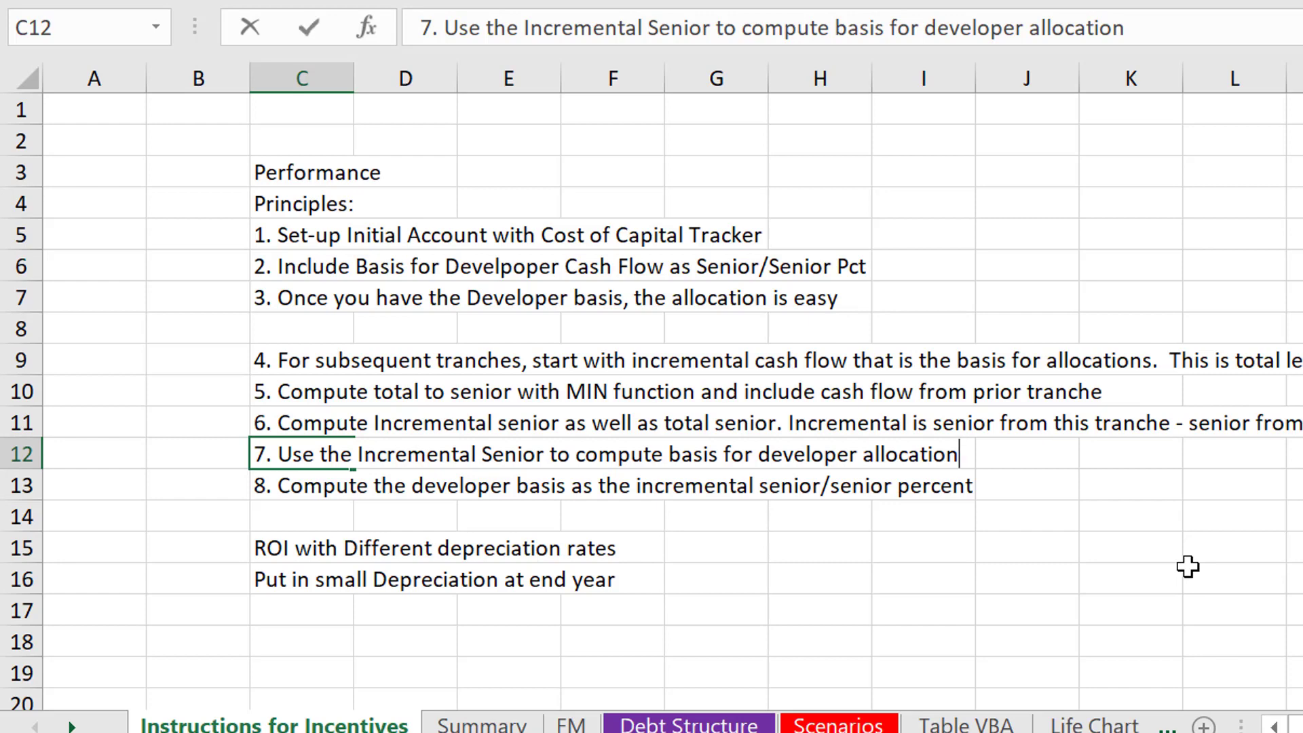
text(as inc)
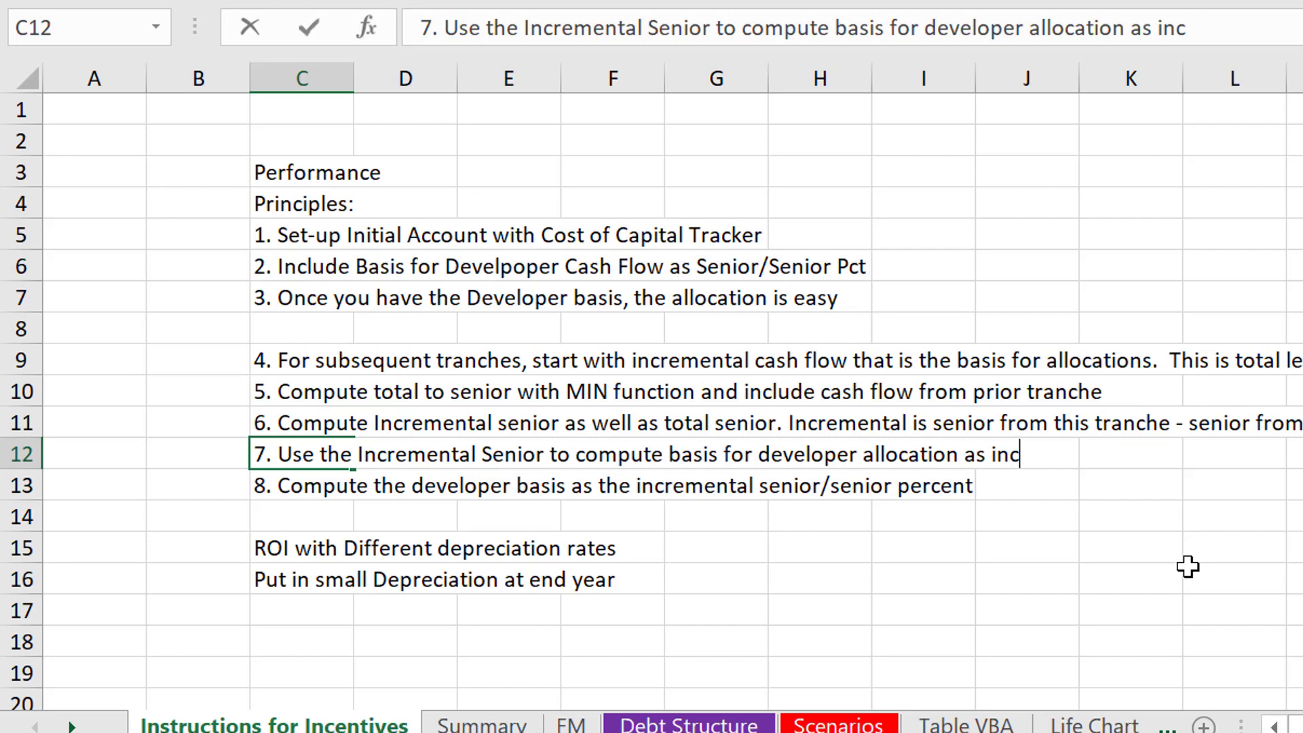
text(emen)
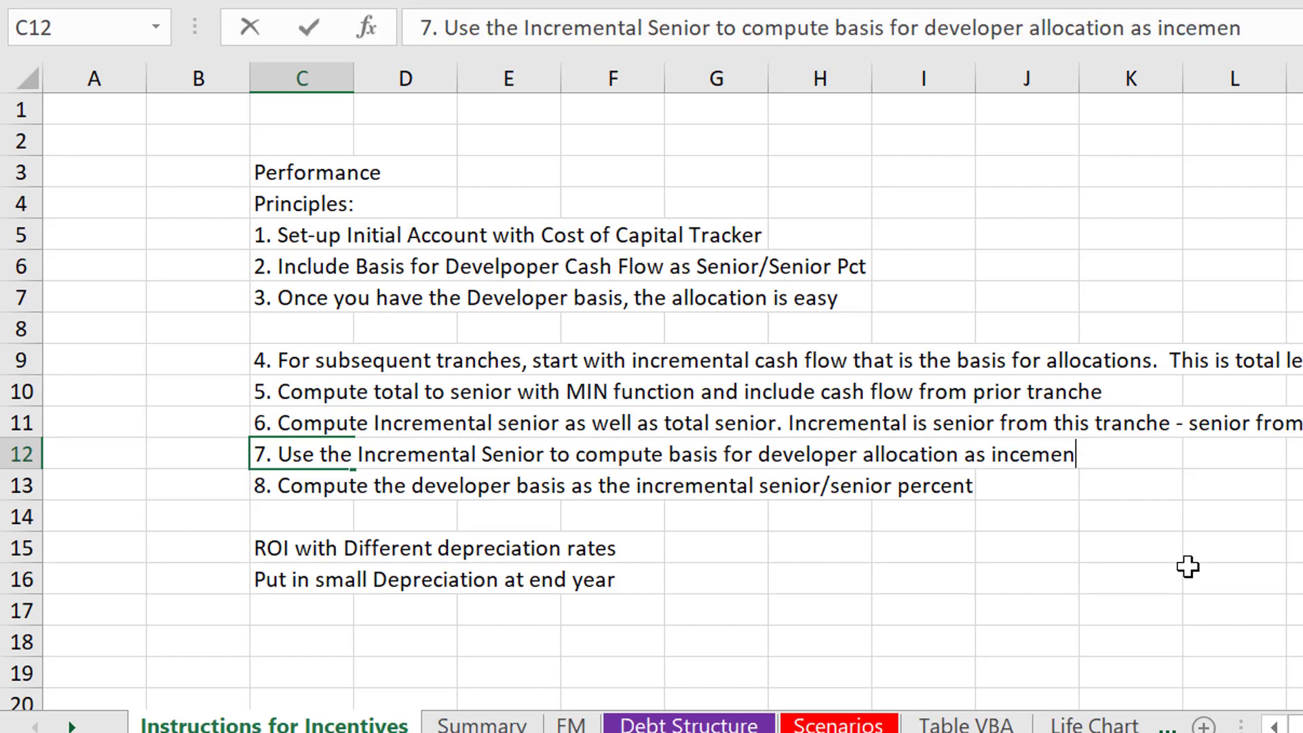
text(tal/senior )
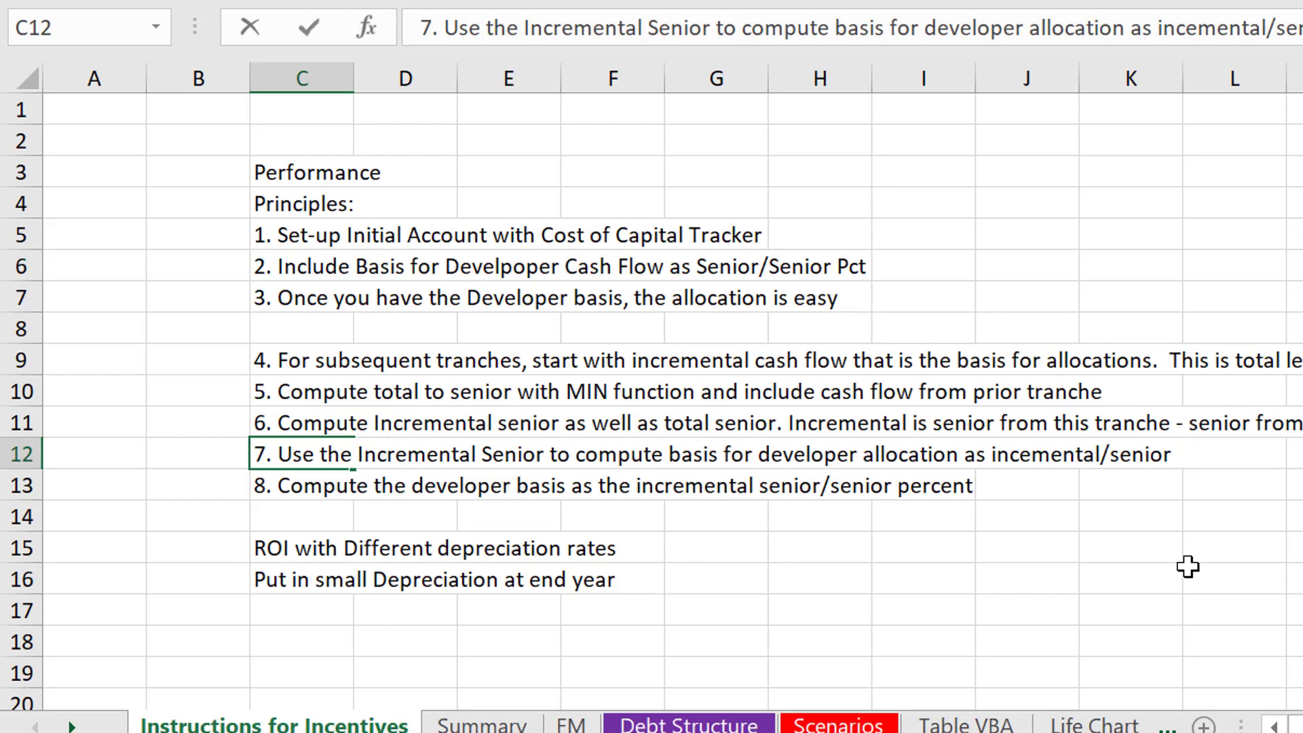
text(Incementa)
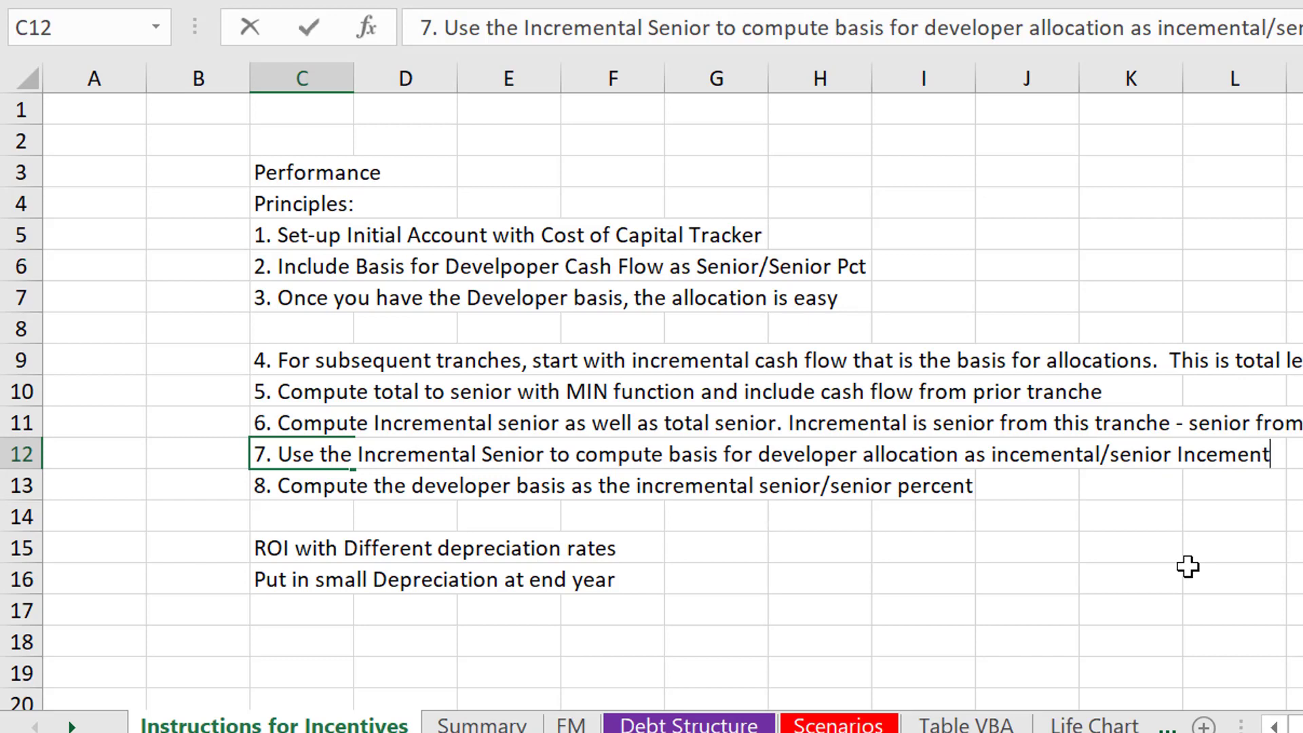
text(l p)
key(Return)
key(F2)
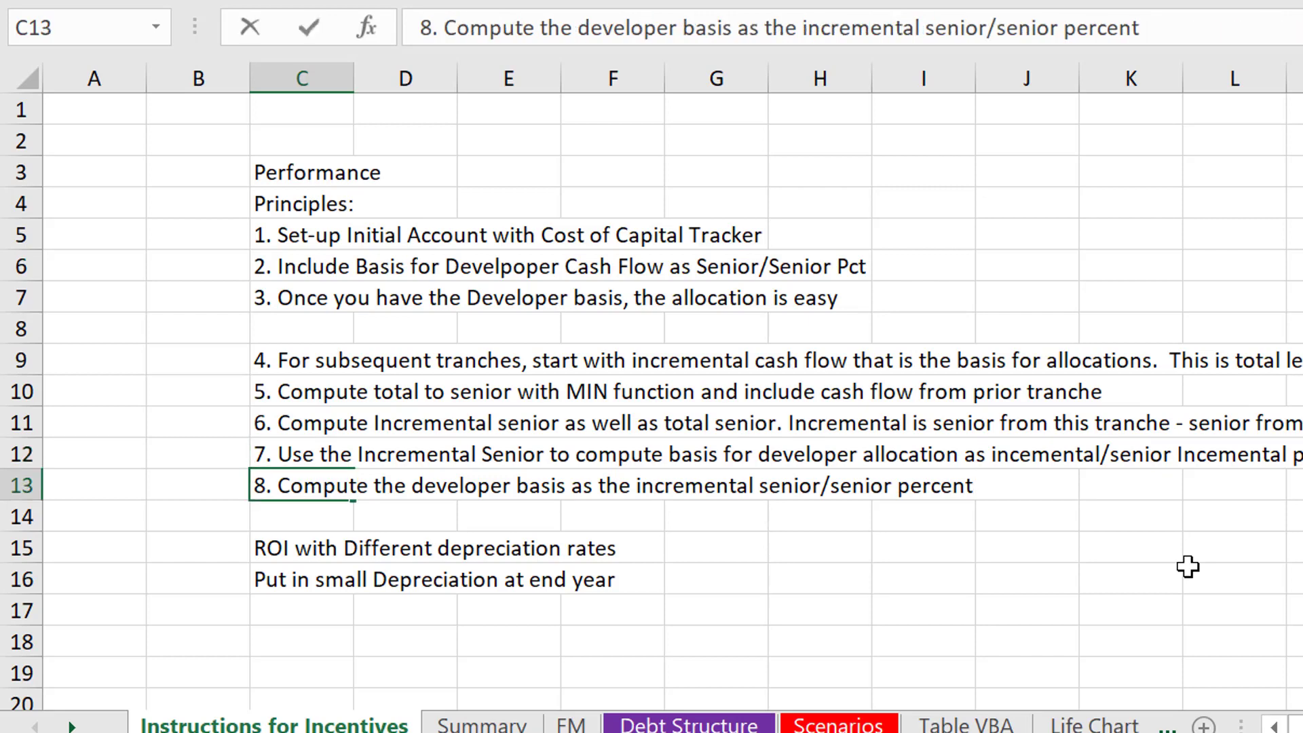
key(BackSpace)
key(BackSpace)
key(BackSpace)
key(BackSpace)
key(BackSpace)
key(BackSpace)
key(BackSpace)
key(BackSpace)
key(BackSpace)
key(BackSpace)
key(Escape)
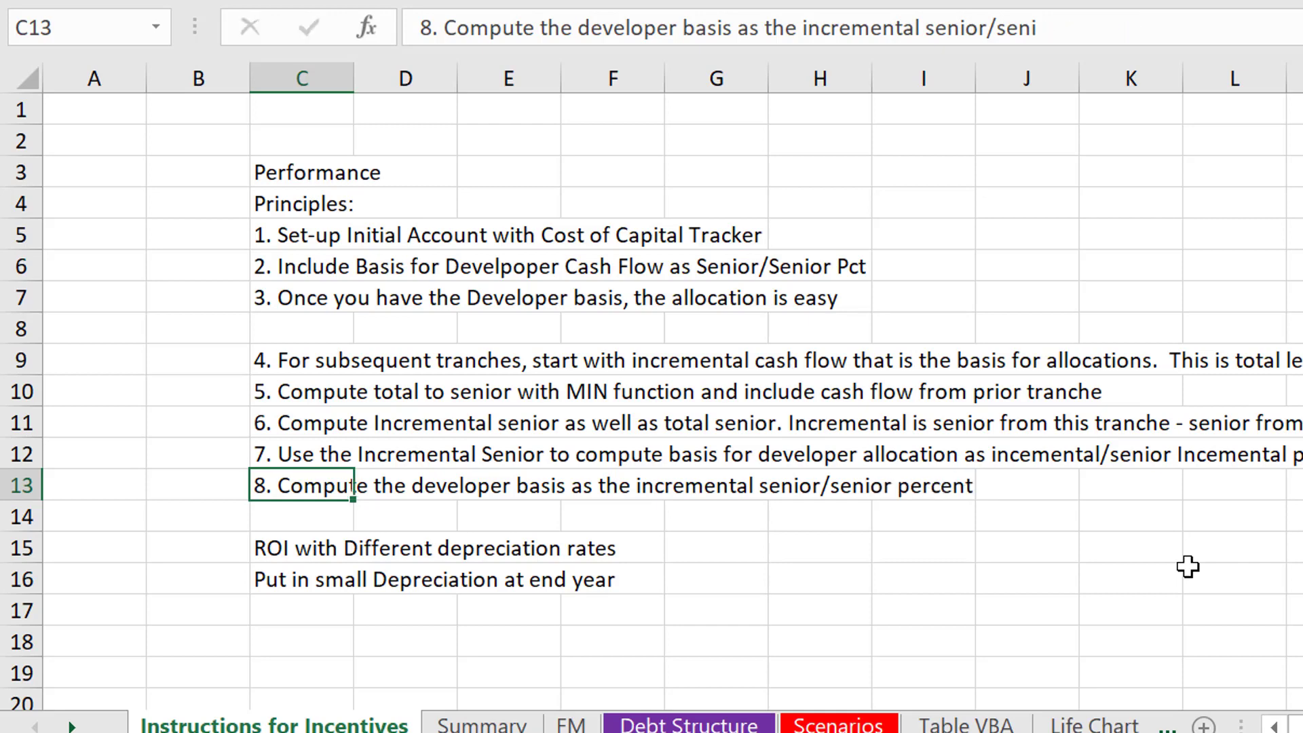
key(Up)
key(Up)
key(Down)
key(Down)
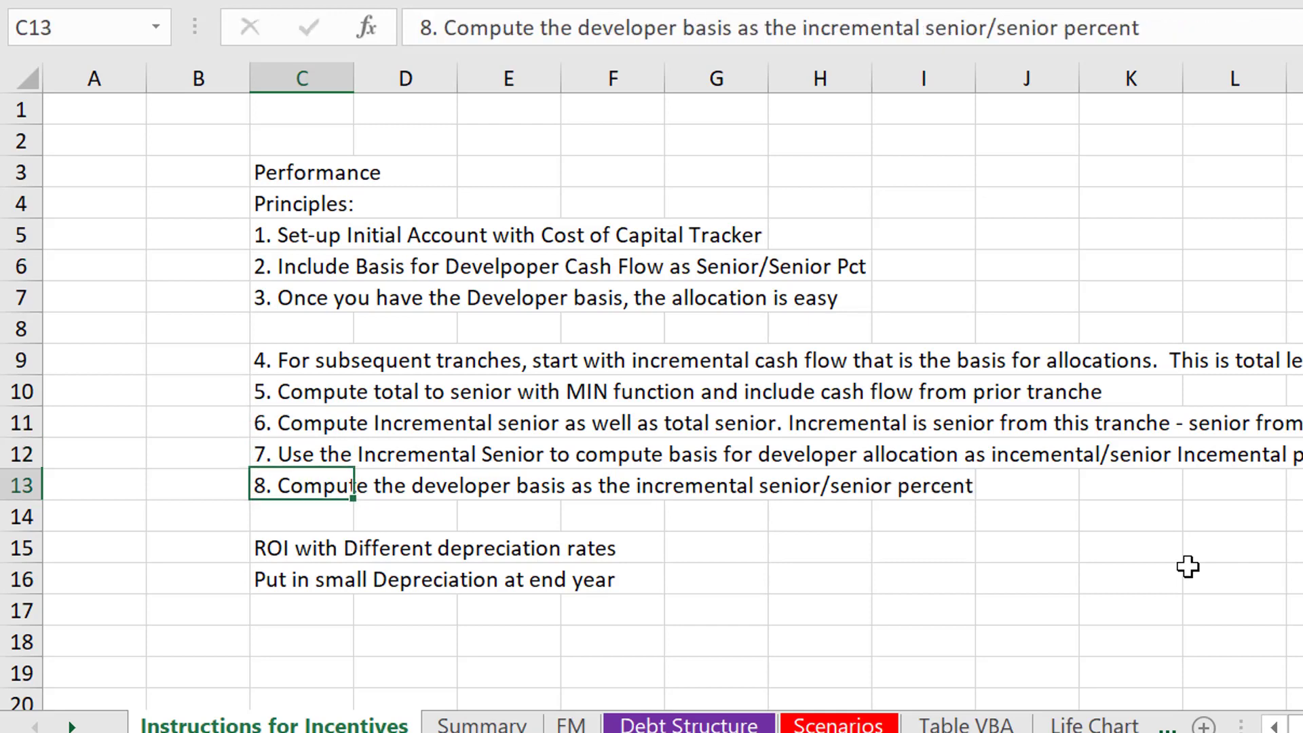
key(Up)
key(F2)
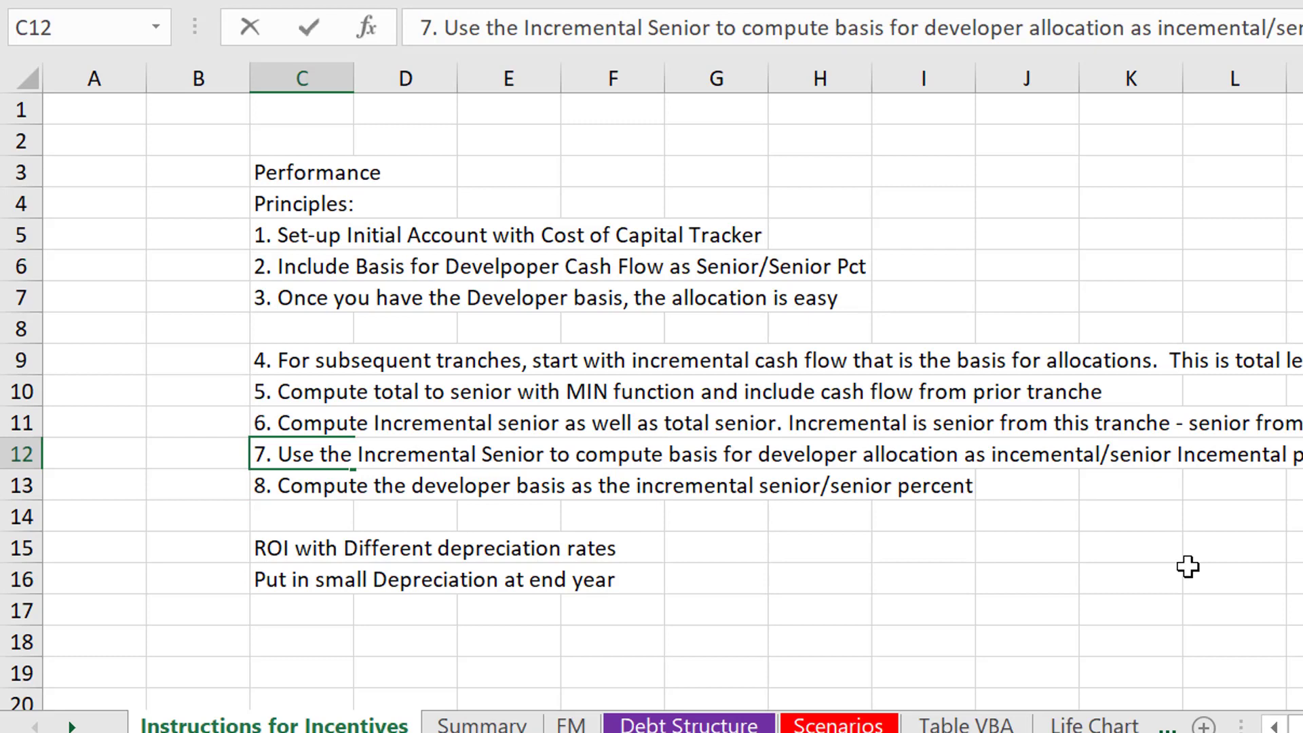
key(BackSpace)
key(BackSpace)
key(BackSpace)
key(BackSpace)
key(BackSpace)
key(BackSpace)
key(BackSpace)
key(BackSpace)
key(BackSpace)
key(BackSpace)
key(BackSpace)
key(BackSpace)
key(BackSpace)
key(BackSpace)
key(BackSpace)
key(BackSpace)
key(BackSpace)
key(BackSpace)
key(BackSpace)
key(BackSpace)
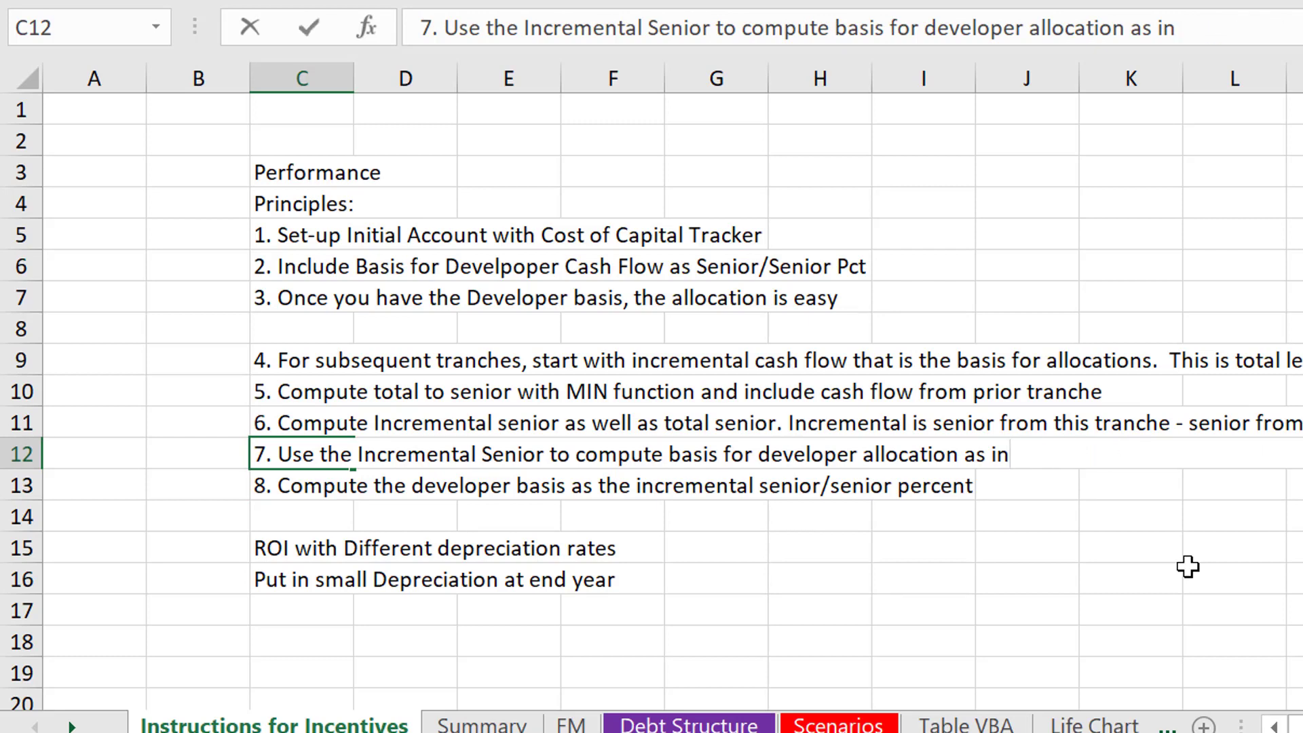
key(BackSpace)
key(BackSpace)
key(BackSpace)
key(BackSpace)
key(Escape)
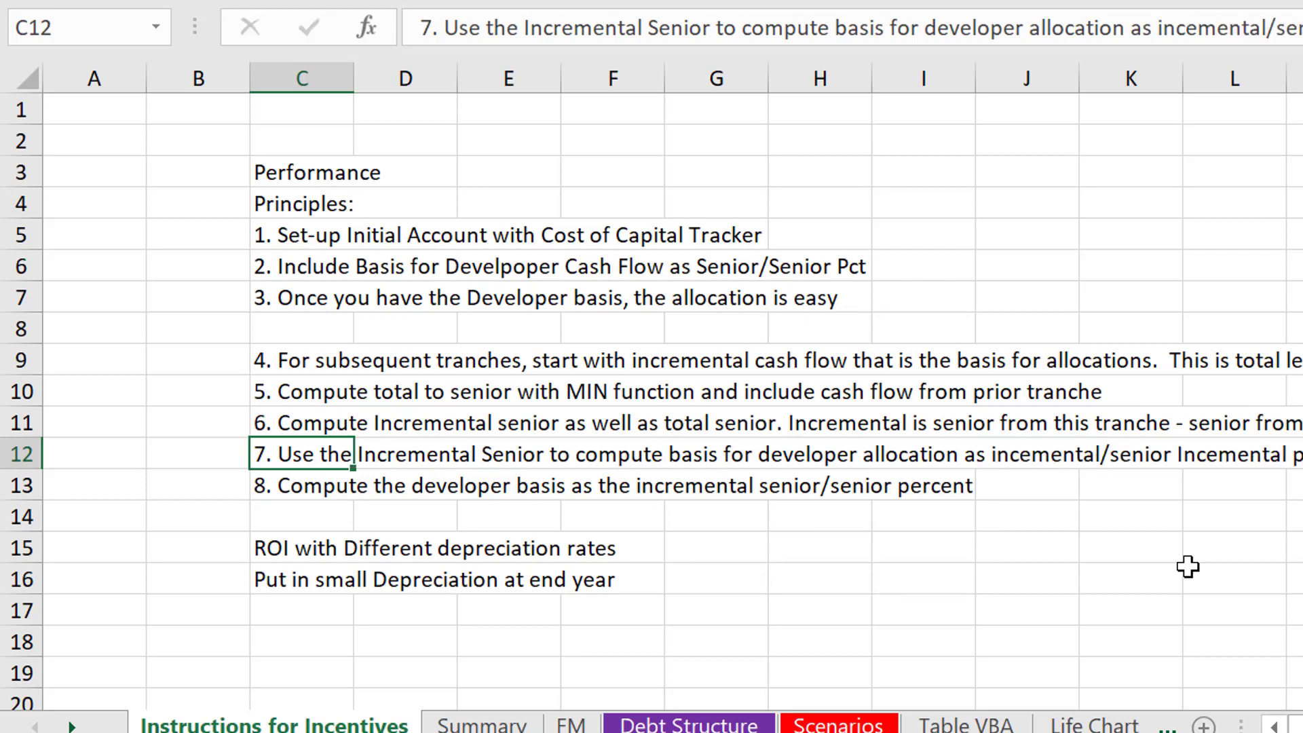
key(Up)
key(Down)
key(F2)
key(Escape)
Try removing the words "Use the Incremental Senior" from principle 7 in C12, then undo the removal
key(F2)
key(Left)
key(Left)
key(Left)
key(Left)
key(Left)
key(Left)
key(Left)
key(Left)
key(Left)
key(Left)
key(Left)
key(Left)
key(Left)
key(Left)
key(Left)
key(Left)
key(Left)
key(Left)
key(Left)
key(Left)
key(Left)
key(Left)
key(Left)
key(Left)
key(Left)
key(Left)
key(Left)
key(Left)
key(Left)
key(Left)
key(Left)
key(Left)
key(Left)
key(Left)
key(Left)
key(Left)
key(Left)
key(Left)
key(Left)
key(Left)
key(BackSpace)
key(BackSpace)
key(BackSpace)
key(BackSpace)
key(BackSpace)
key(BackSpace)
key(BackSpace)
key(BackSpace)
key(BackSpace)
key(BackSpace)
key(BackSpace)
key(BackSpace)
key(BackSpace)
key(BackSpace)
key(BackSpace)
key(BackSpace)
key(BackSpace)
key(BackSpace)
key(BackSpace)
key(BackSpace)
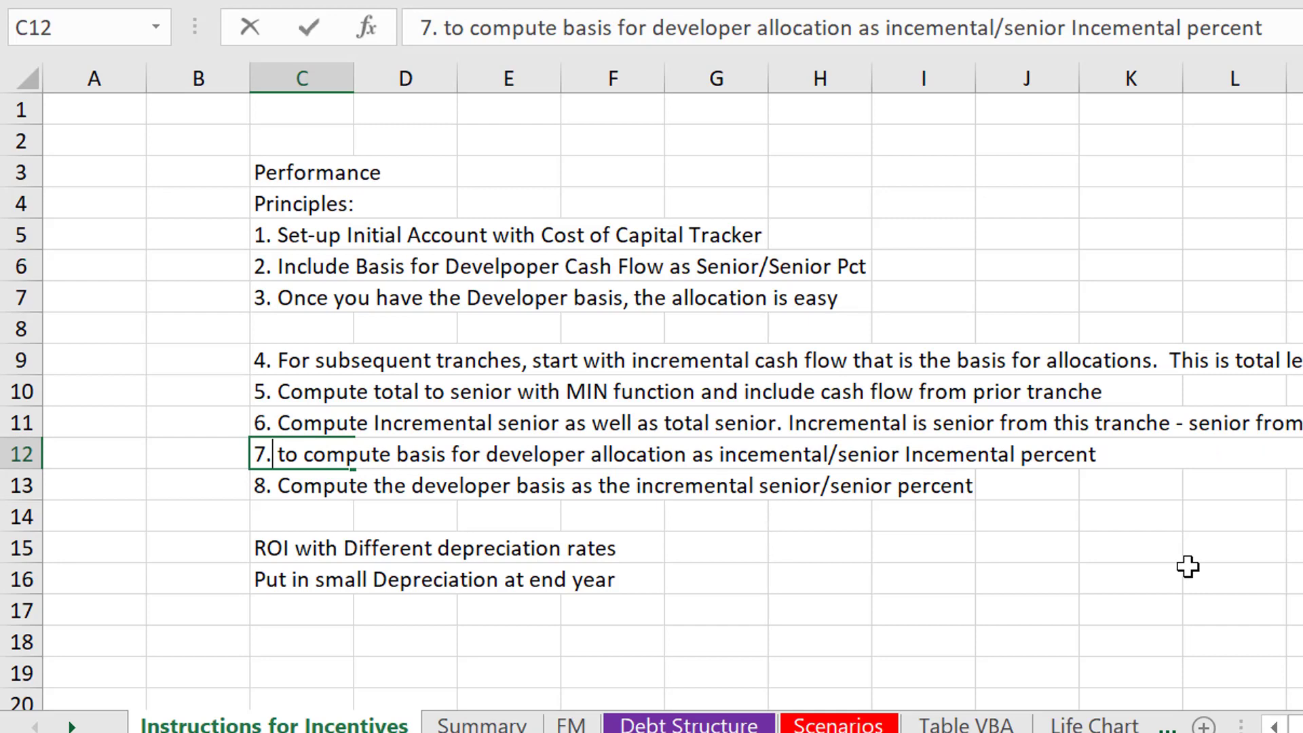
key(ctrl+z)
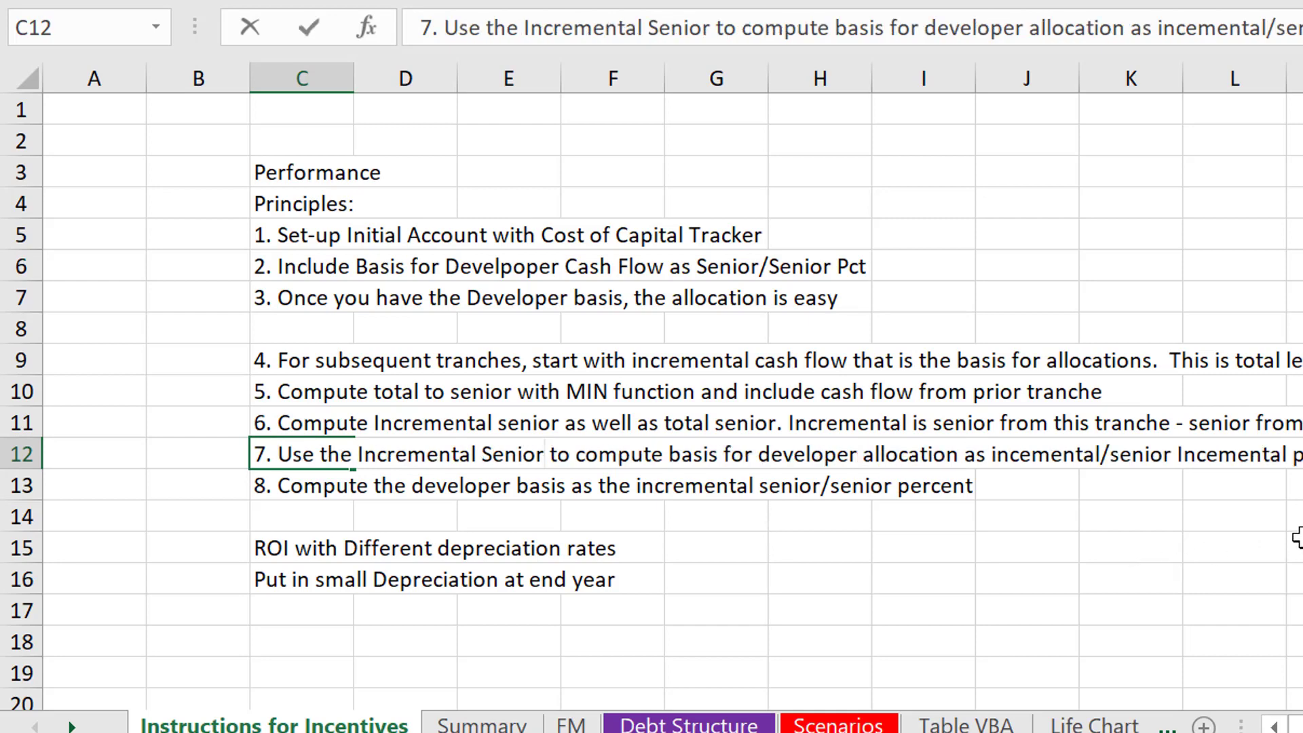
key(Return)
In principle 8 in C13 of the Instructions for Incentives sheet, replace the word "basis" with "amount"
key(F2)
key(Left)
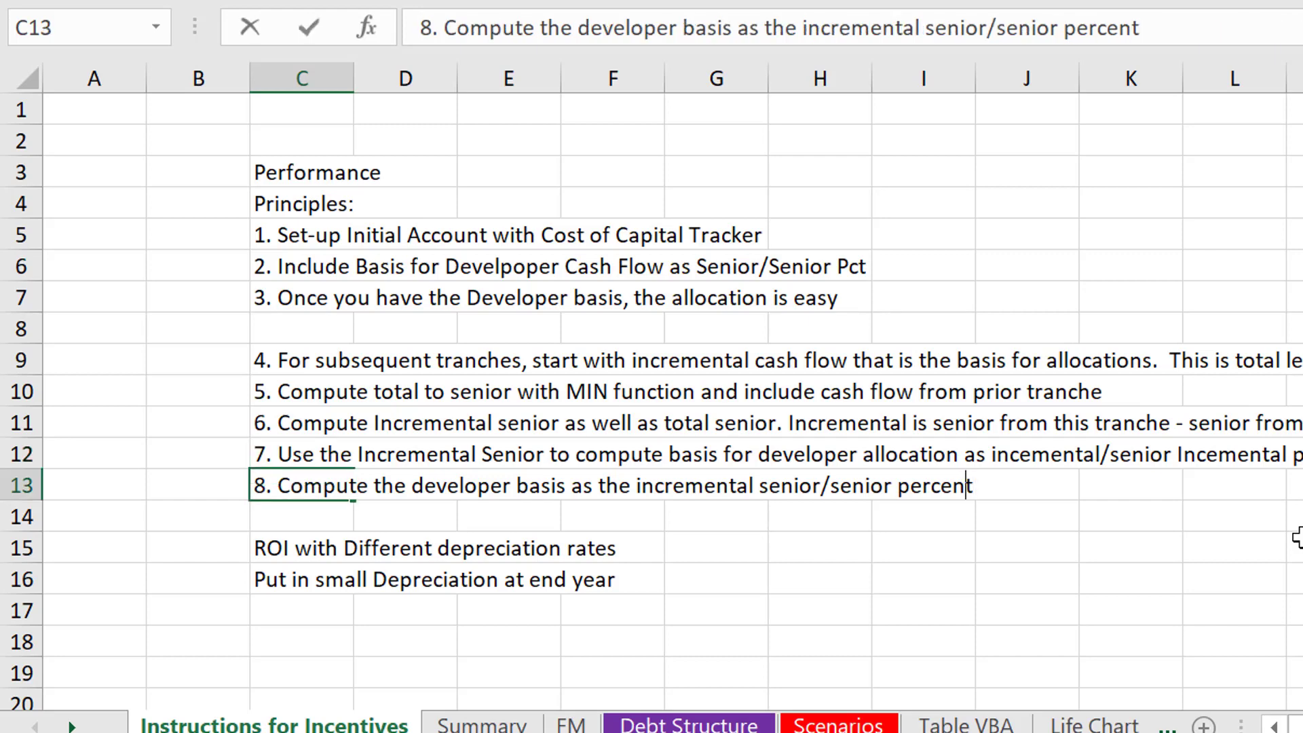
key(Left)
key(Left)
key(Left)
key(Left)
key(Left)
key(Left)
key(Left)
key(Left)
key(Left)
key(Left)
key(Left)
key(Left)
key(Left)
key(Left)
key(Left)
key(Left)
key(Left)
key(Left)
key(Left)
key(Left)
key(Left)
key(Left)
key(Left)
key(Left)
key(Right)
key(Right)
key(Right)
key(BackSpace)
key(BackSpace)
key(BackSpace)
key(BackSpace)
key(BackSpace)
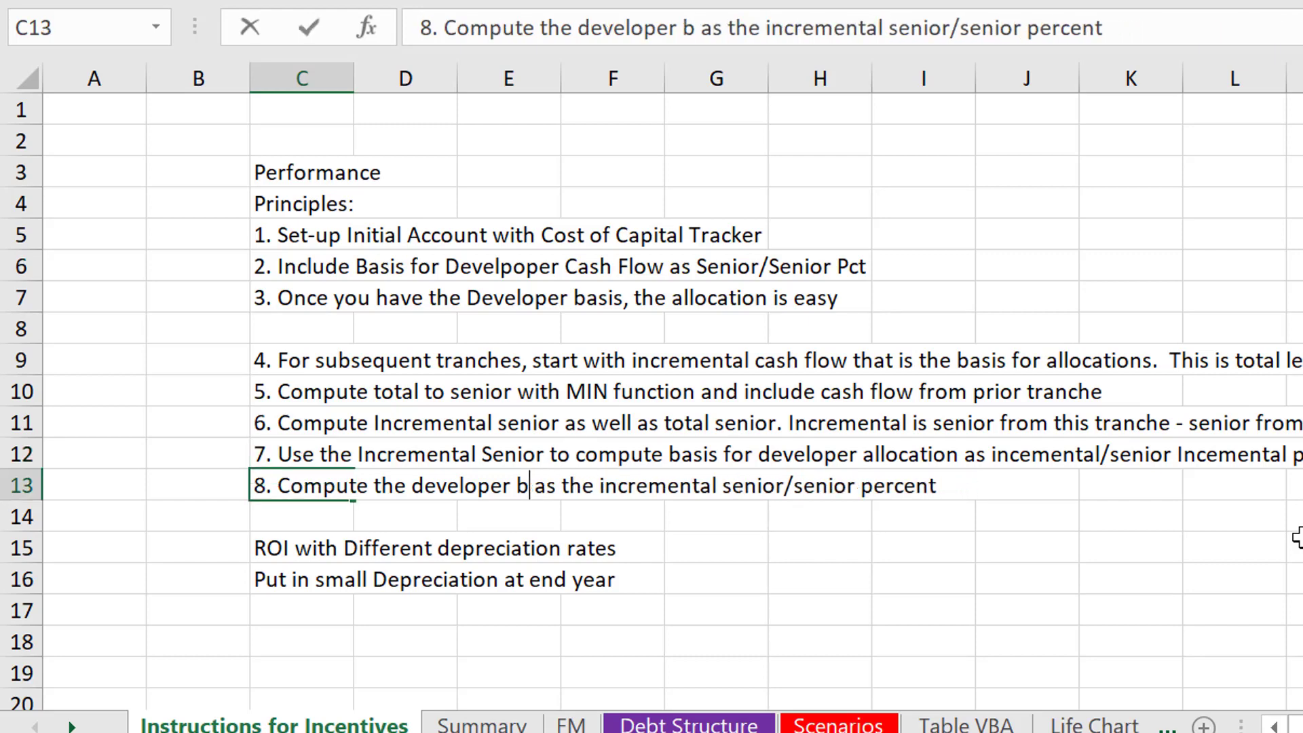
text(amount)
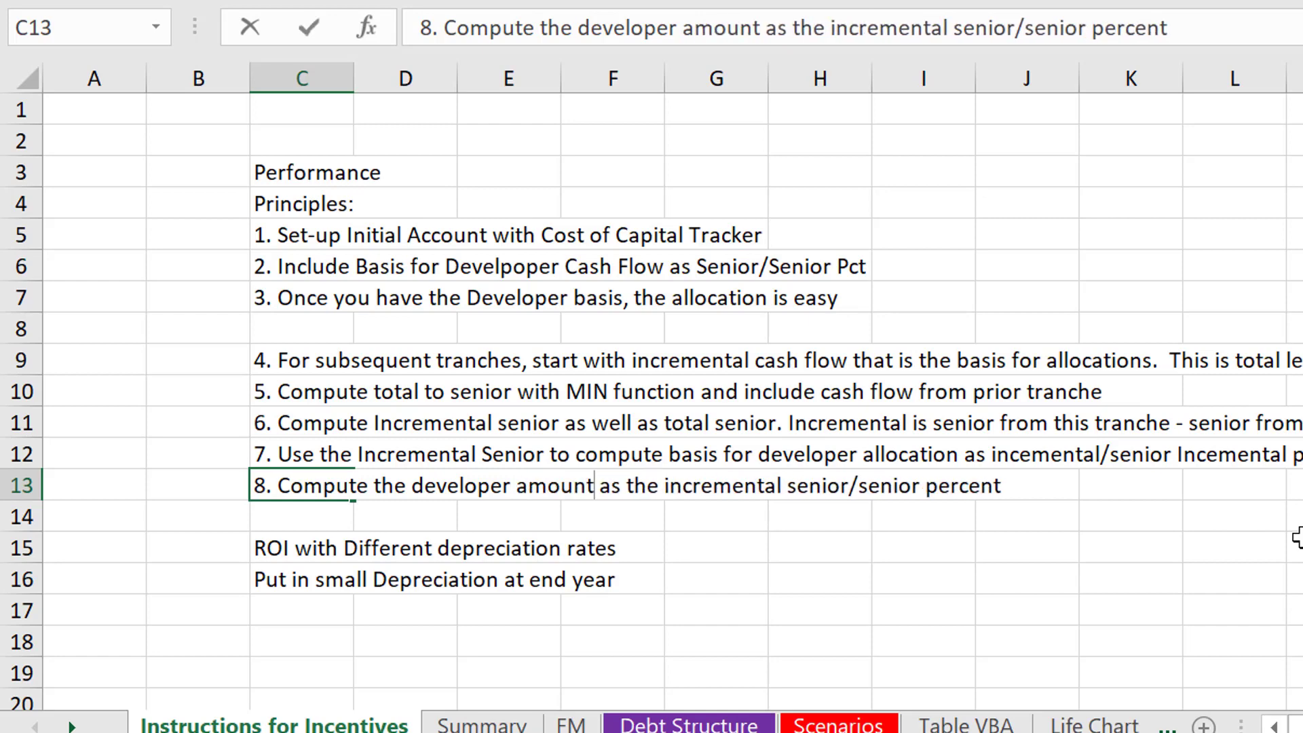
key(Return)
Reword the end of principle 8 in C13 so it reads "as the basis x Developer pect"
key(Up)
key(F2)
key(Left)
key(Left)
key(Left)
key(Left)
key(Left)
key(Right)
key(Right)
key(Right)
key(Right)
key(BackSpace)
key(BackSpace)
key(BackSpace)
key(BackSpace)
key(BackSpace)
key(BackSpace)
key(BackSpace)
key(BackSpace)
key(BackSpace)
key(BackSpace)
key(BackSpace)
key(BackSpace)
key(BackSpace)
key(BackSpace)
key(BackSpace)
key(BackSpace)
key(BackSpace)
key(BackSpace)
key(BackSpace)
key(BackSpace)
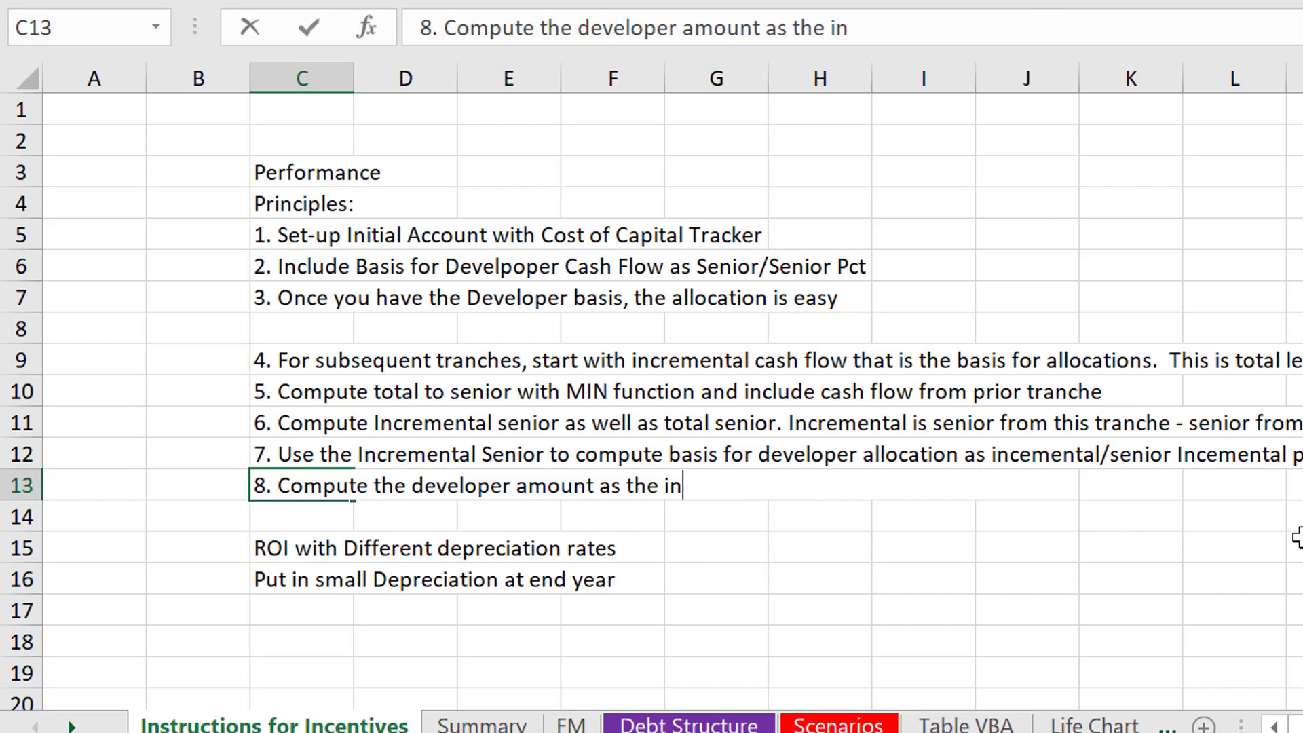
key(BackSpace)
key(BackSpace)
text(bass)
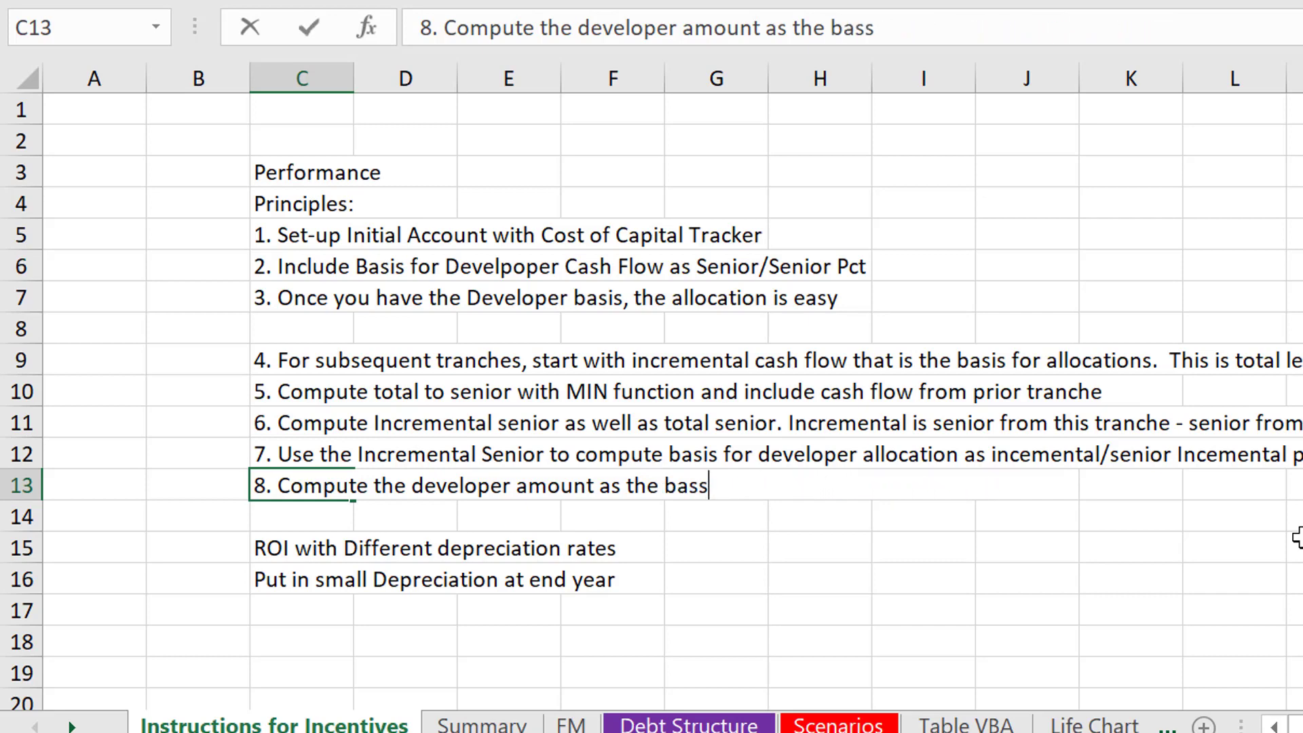
key(BackSpace)
text(is x)
text( Dev)
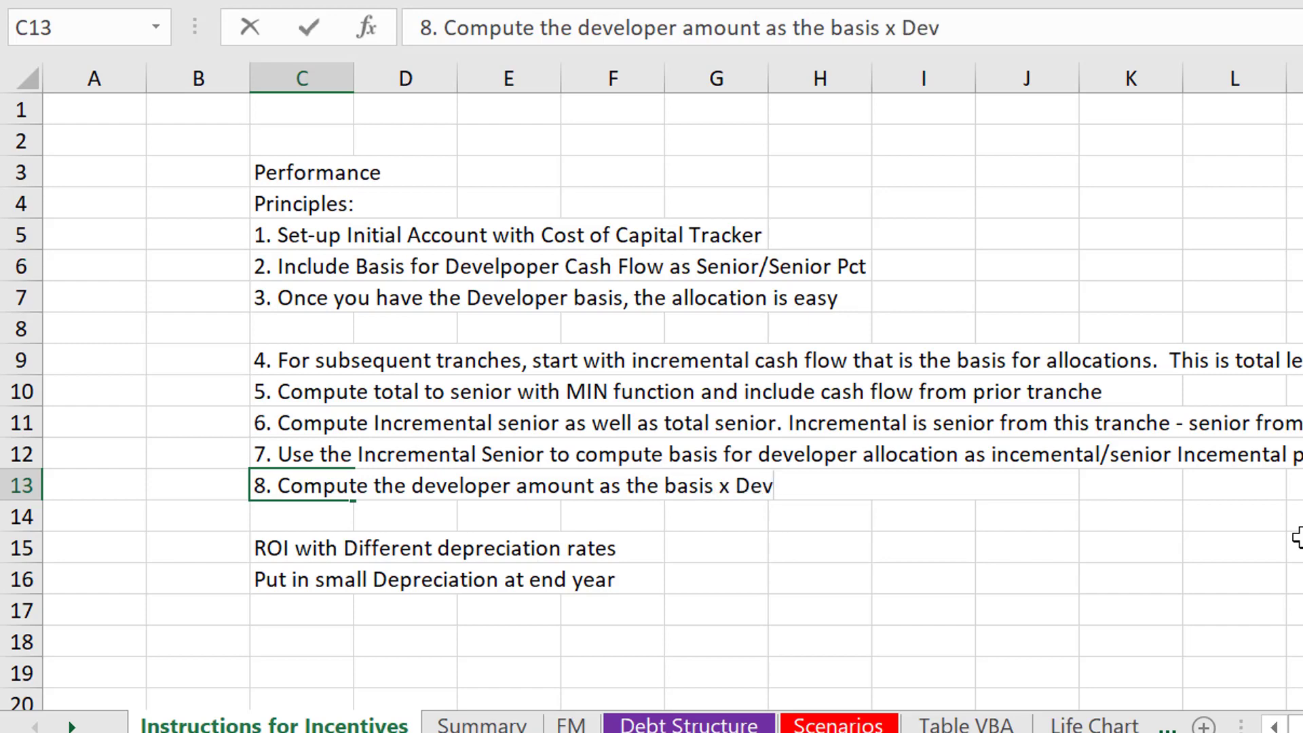
text(eloper pect)
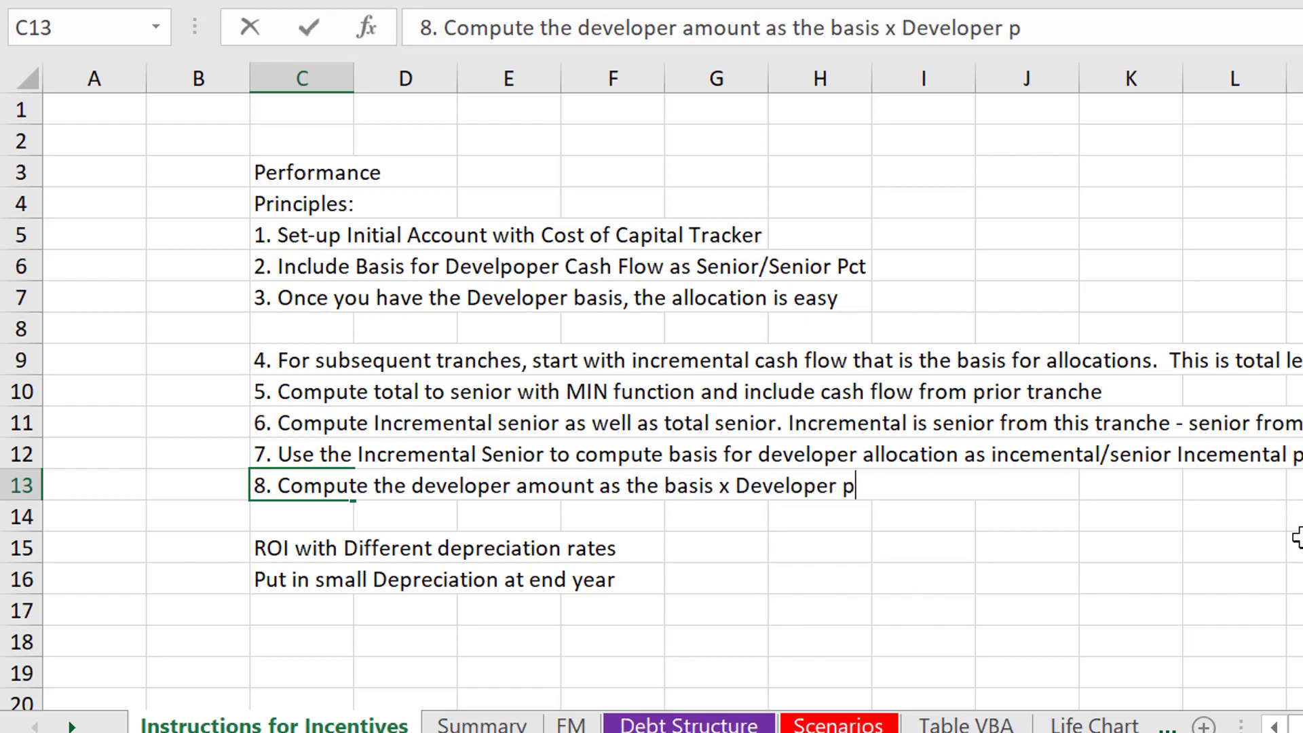
key(Return)
Correct the last word of principle 8 in C13 to "percent"
key(Up)
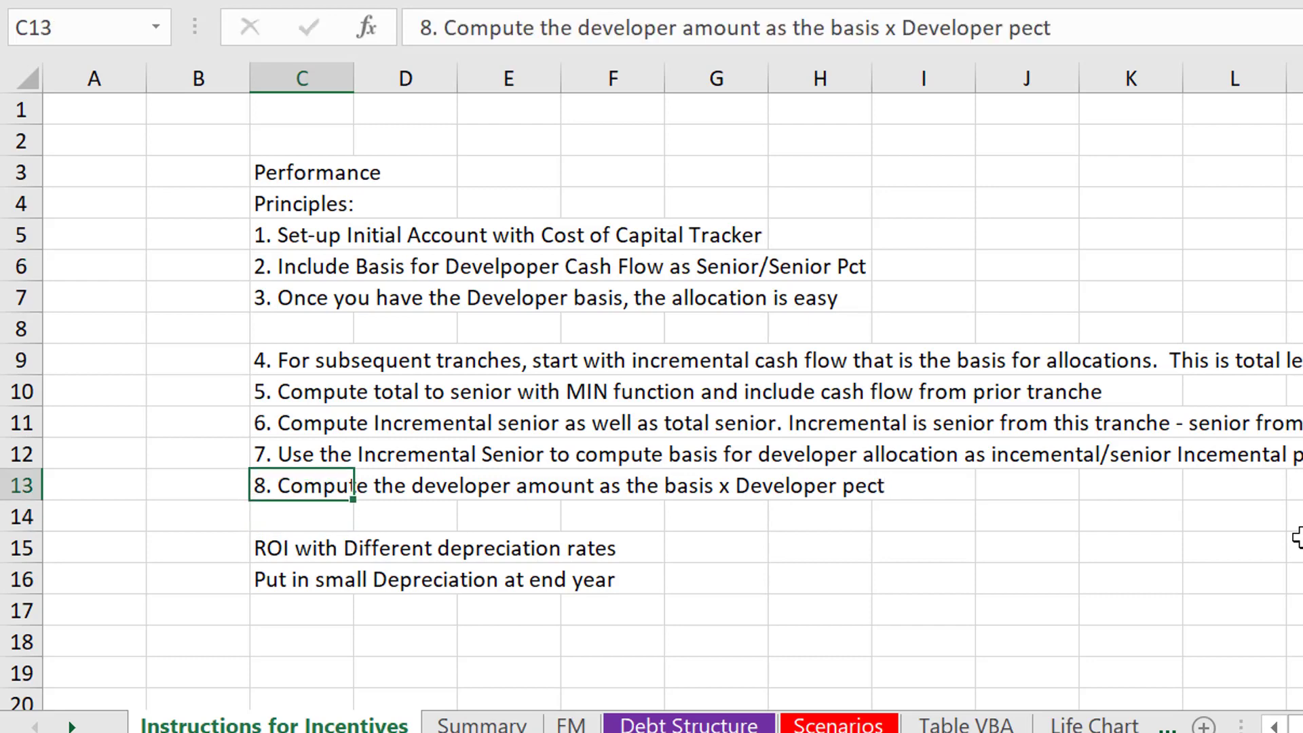
key(F2)
key(BackSpace)
key(BackSpace)
text(rcent)
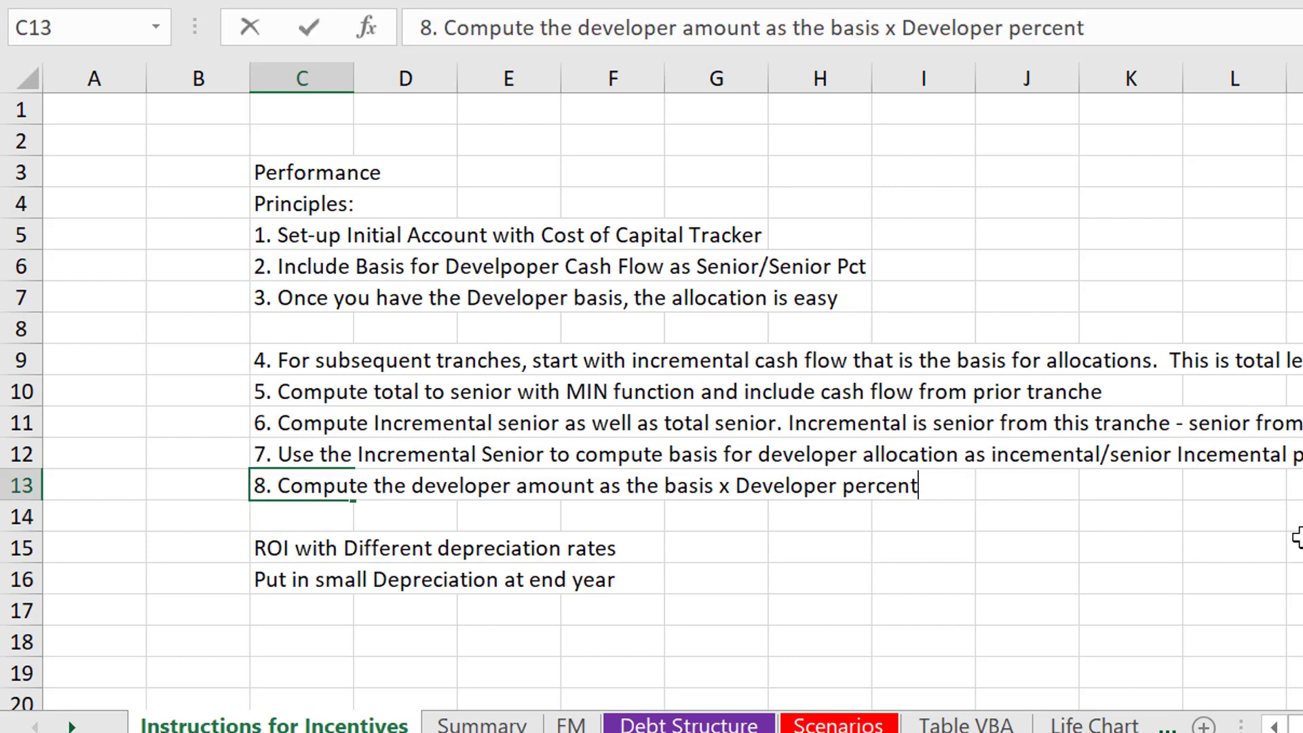
key(Return)
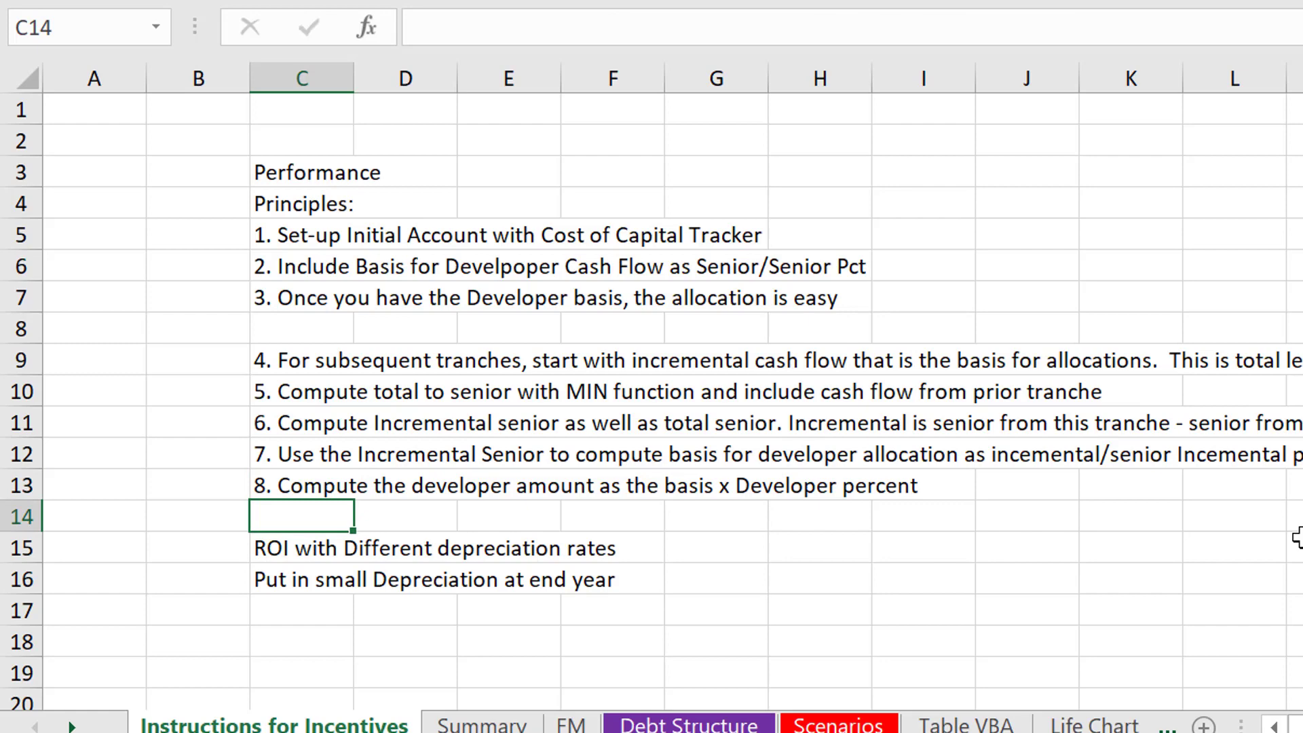
Insert three blank rows above the "ROI with Different depreciation rates" line
key(Down)
key(shift+space)
key(ctrl+shift+plus)
key(ctrl+shift+plus)
key(ctrl+shift+plus)
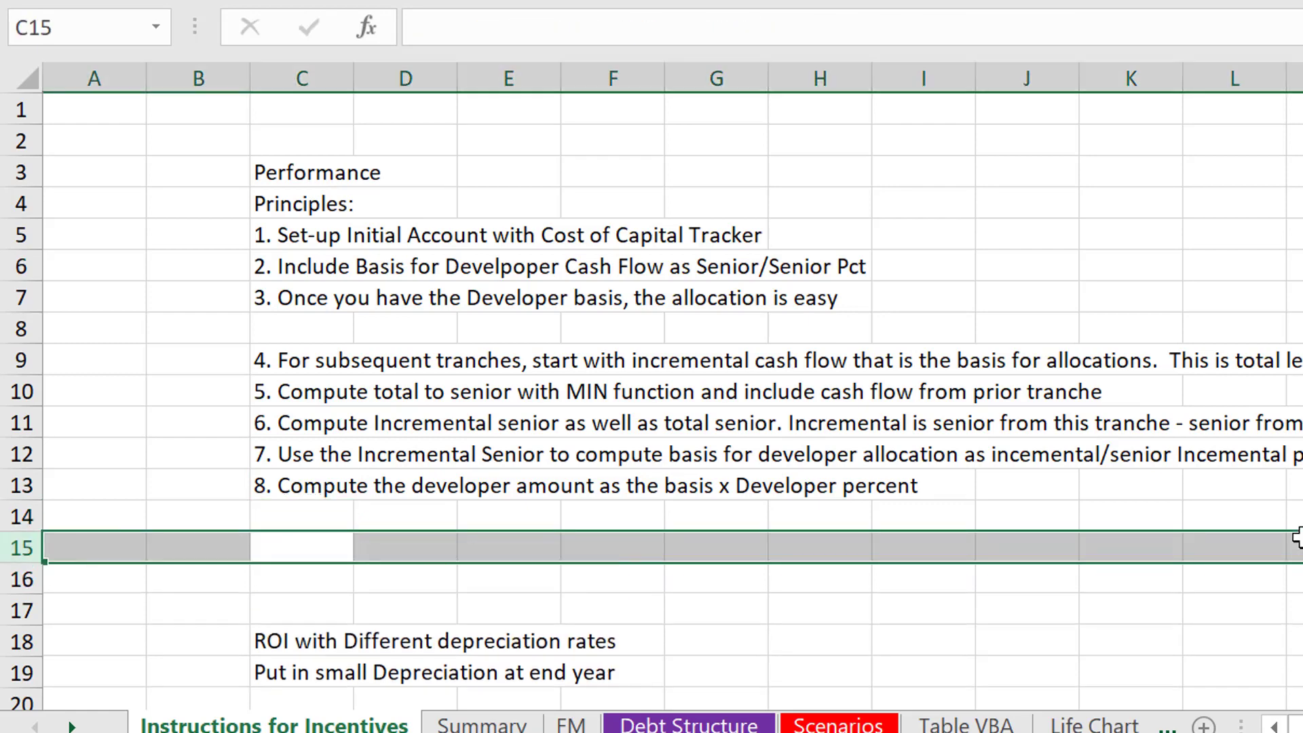
Enter the note "Re-start from point 4 for incremental tranche" in C15, below the principles
key(Left)
key(Right)
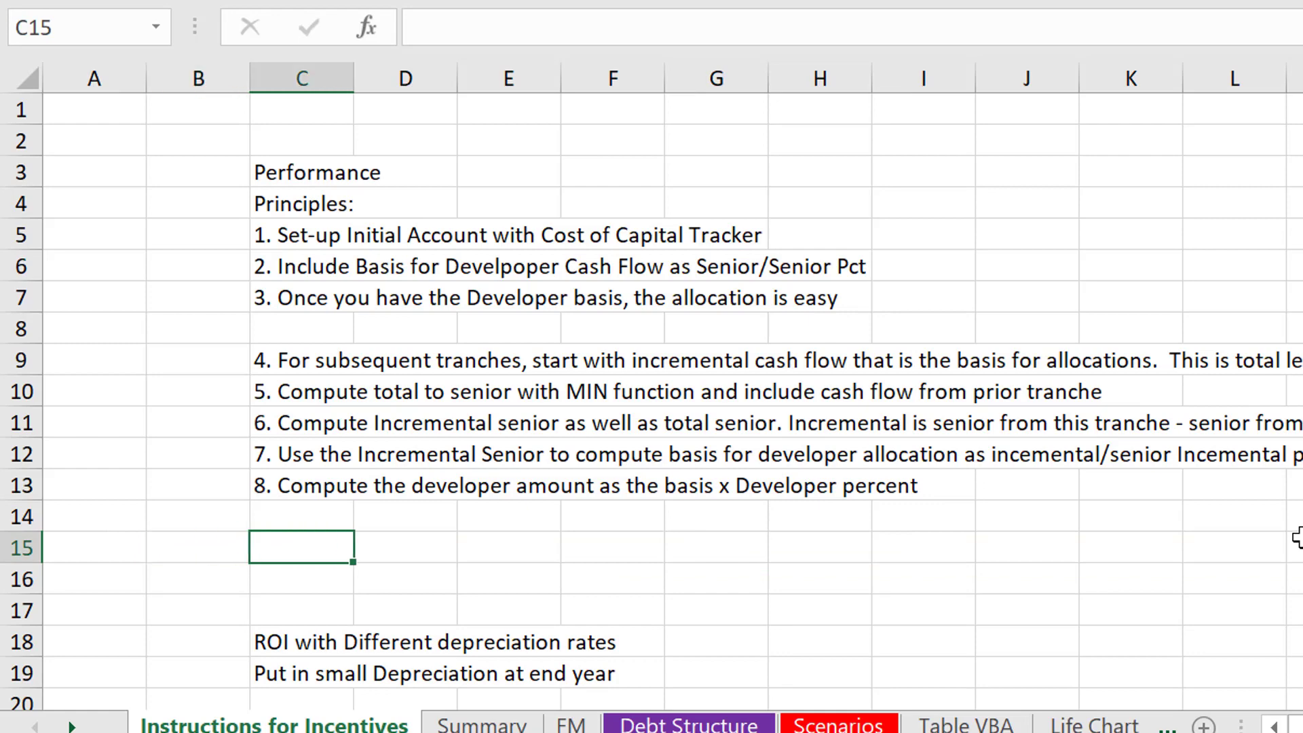
text(Re-sta)
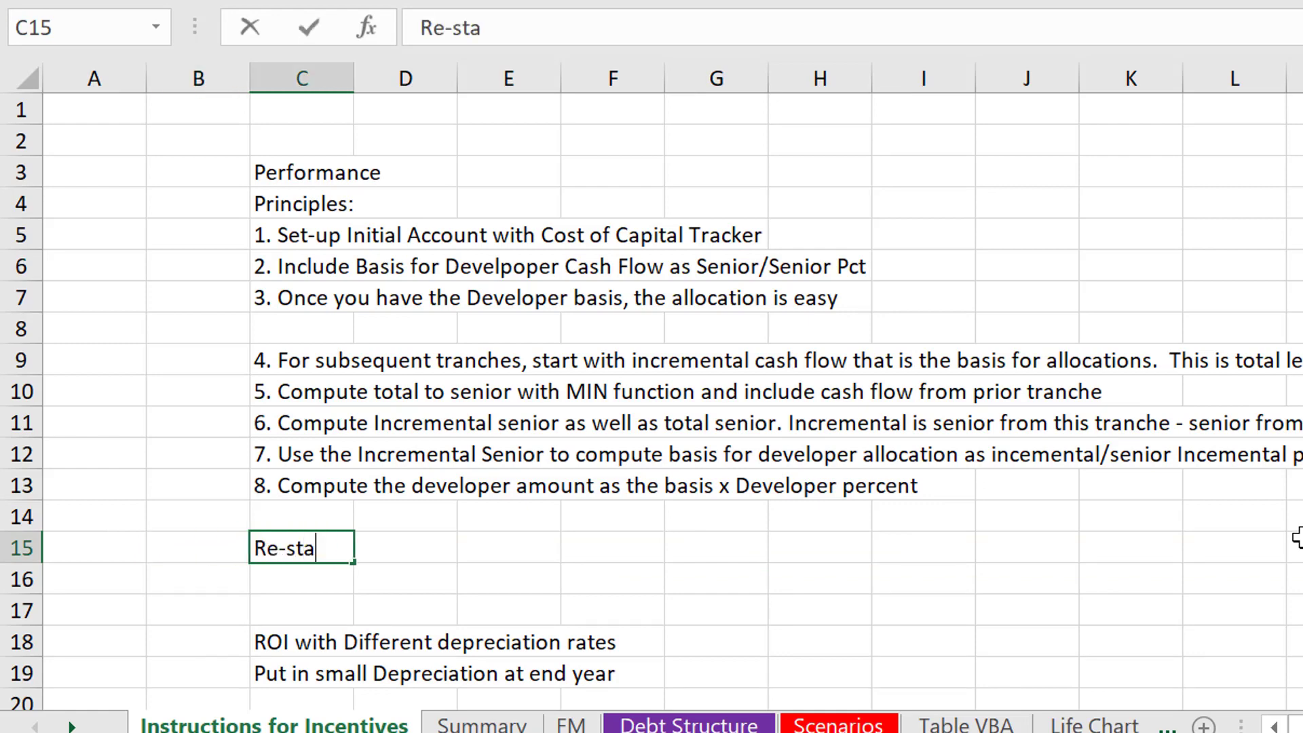
text(rt from )
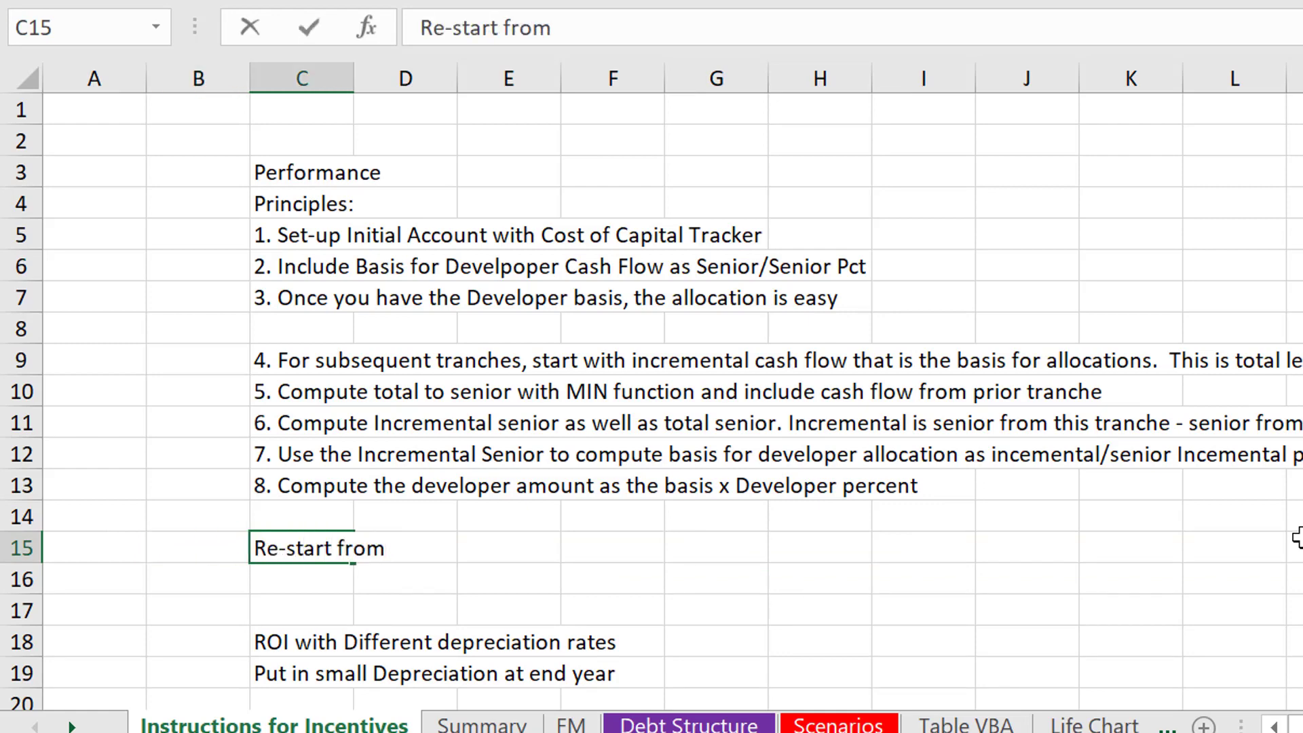
text(point f)
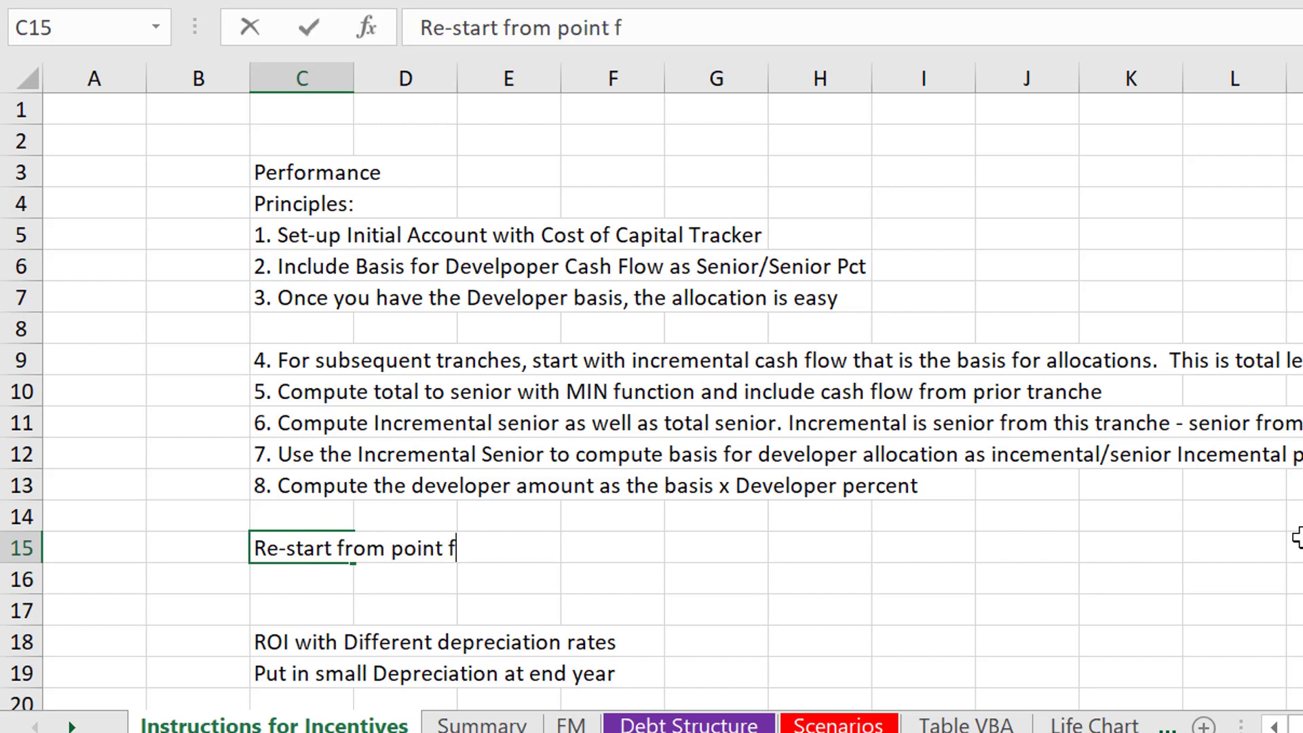
key(BackSpace)
text(4 for in)
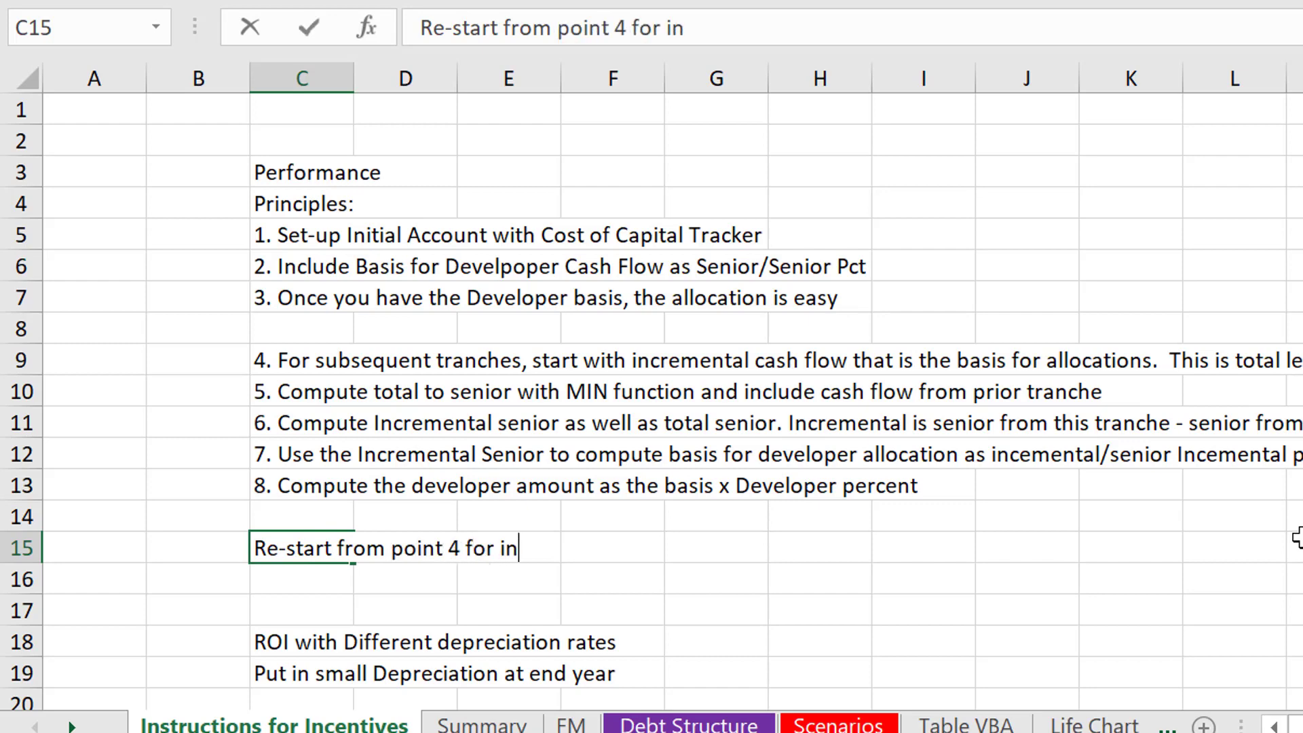
text(cremental tra)
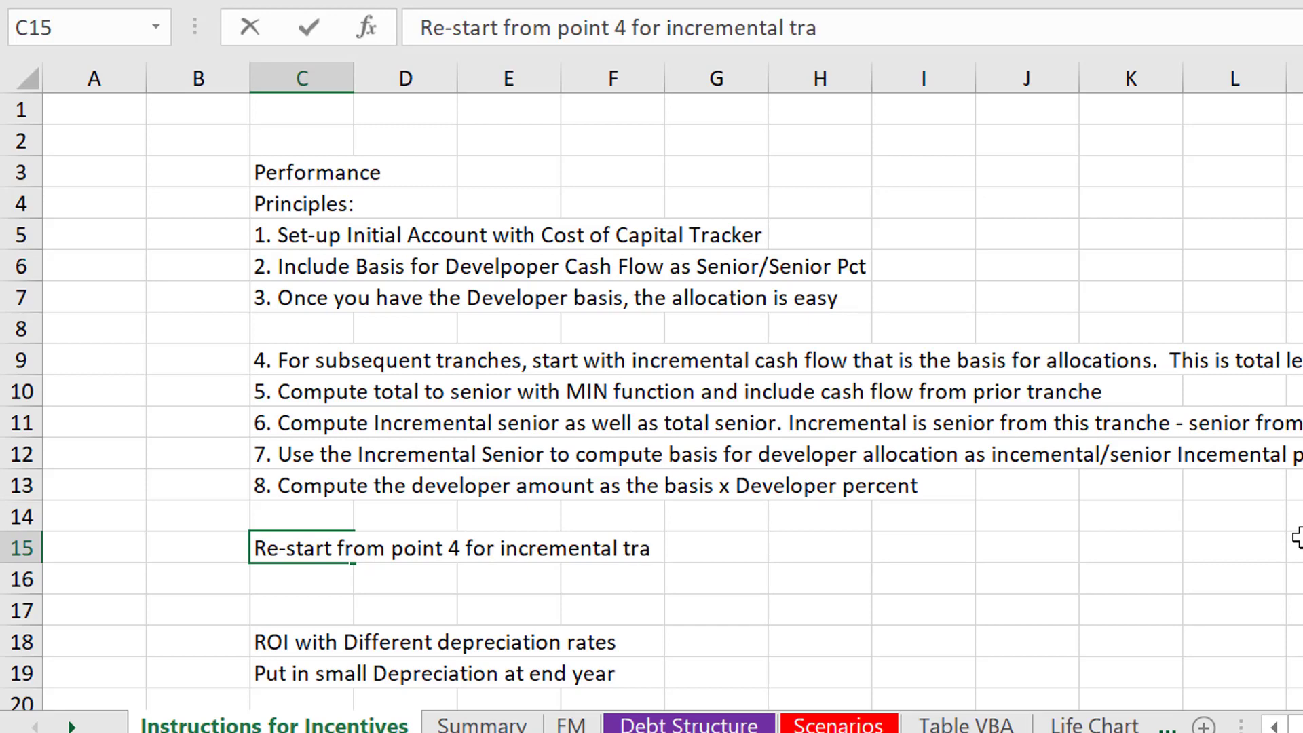
text(nche)
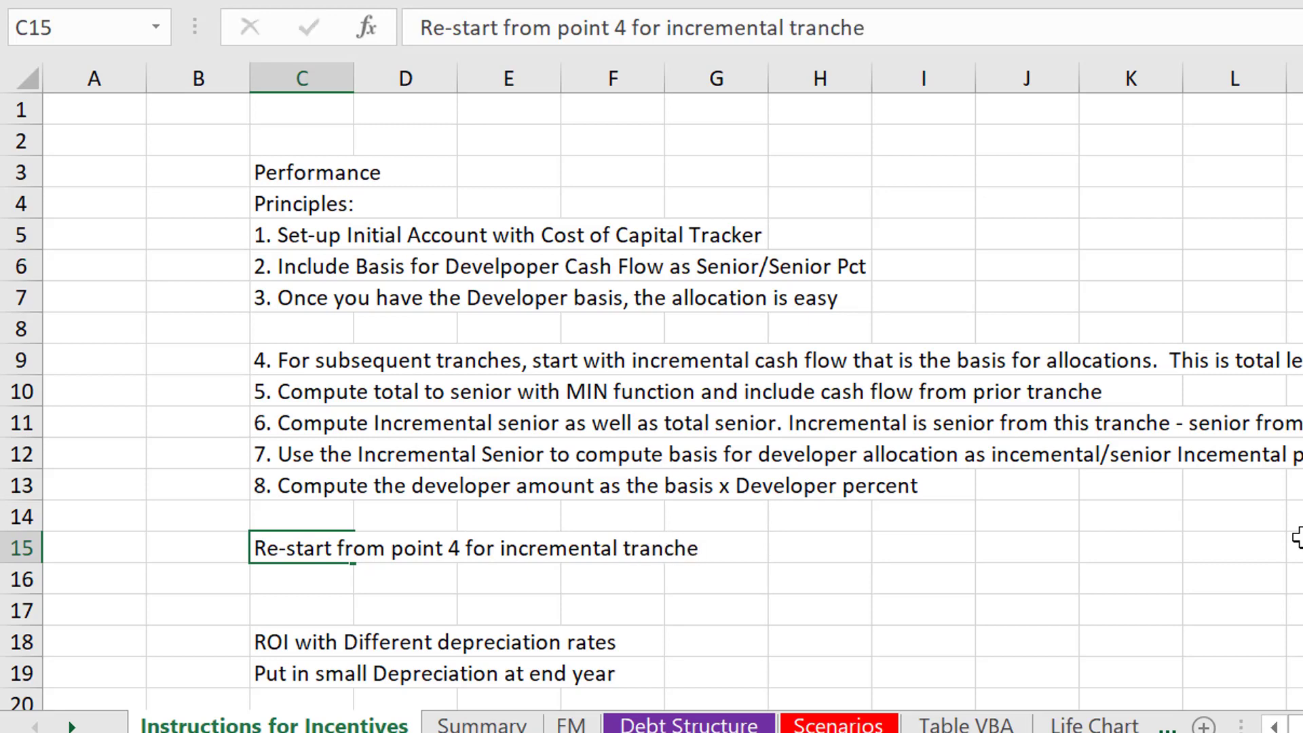
key(Return)
key(Up)
Go to the FM sheet and review the first, second and third hurdle rows of the Equity Cash Flow Allocation section
key(ctrl+Page_Down)
key(ctrl+Page_Down)
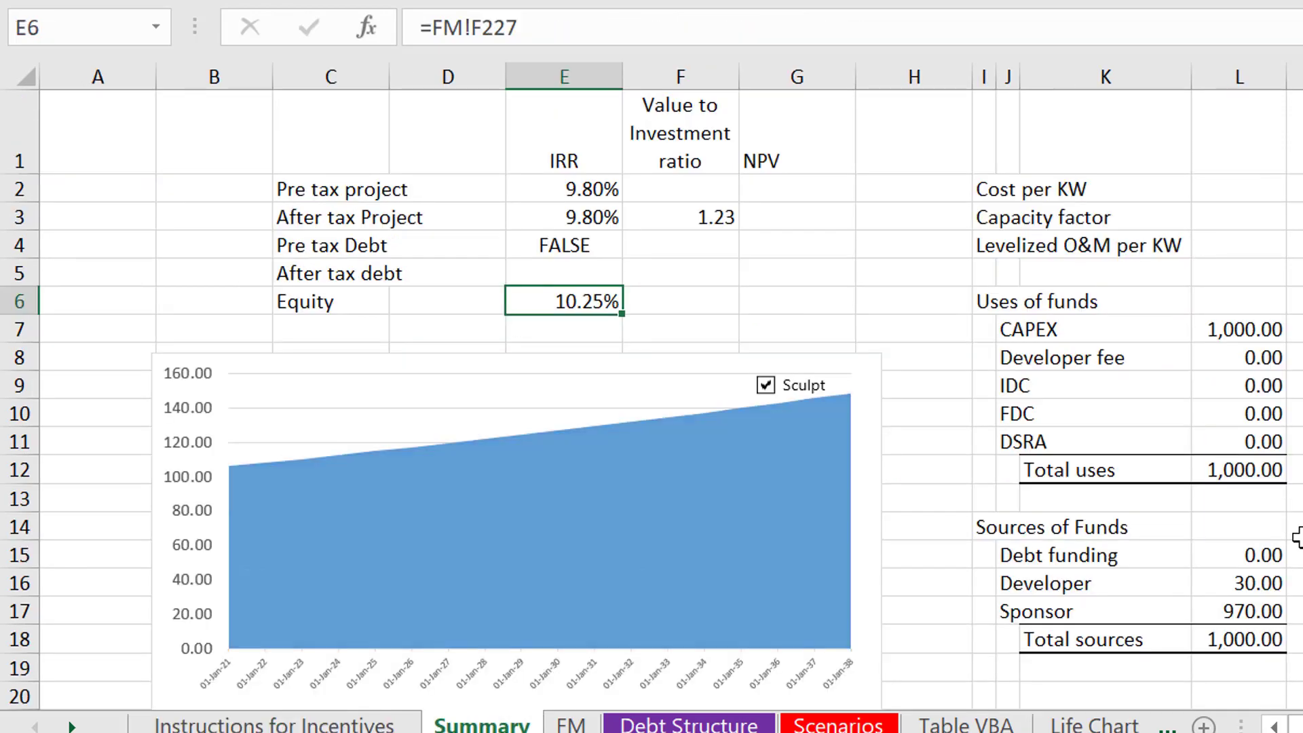
key(Down)
key(Down)
key(Down)
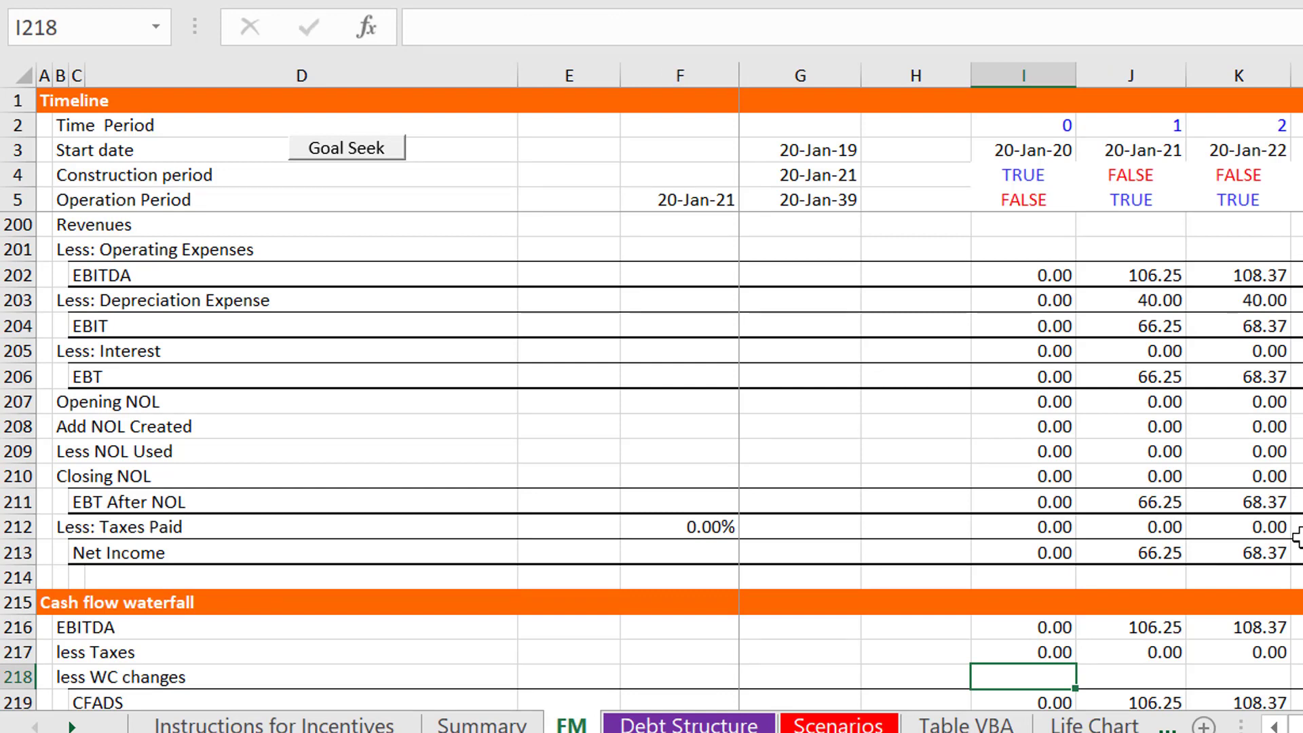
key(Page_Down)
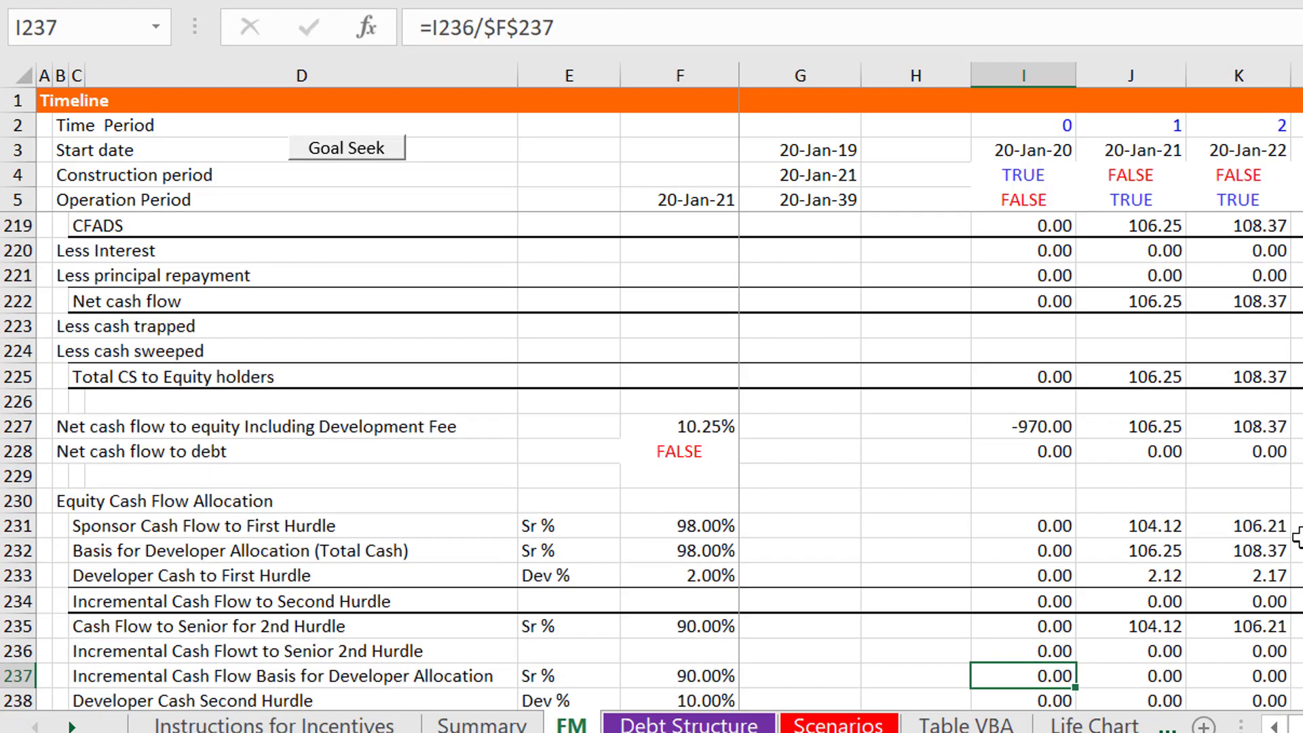
key(Down)
key(Down)
key(Down)
key(Down)
key(Down)
key(Down)
key(Down)
key(Down)
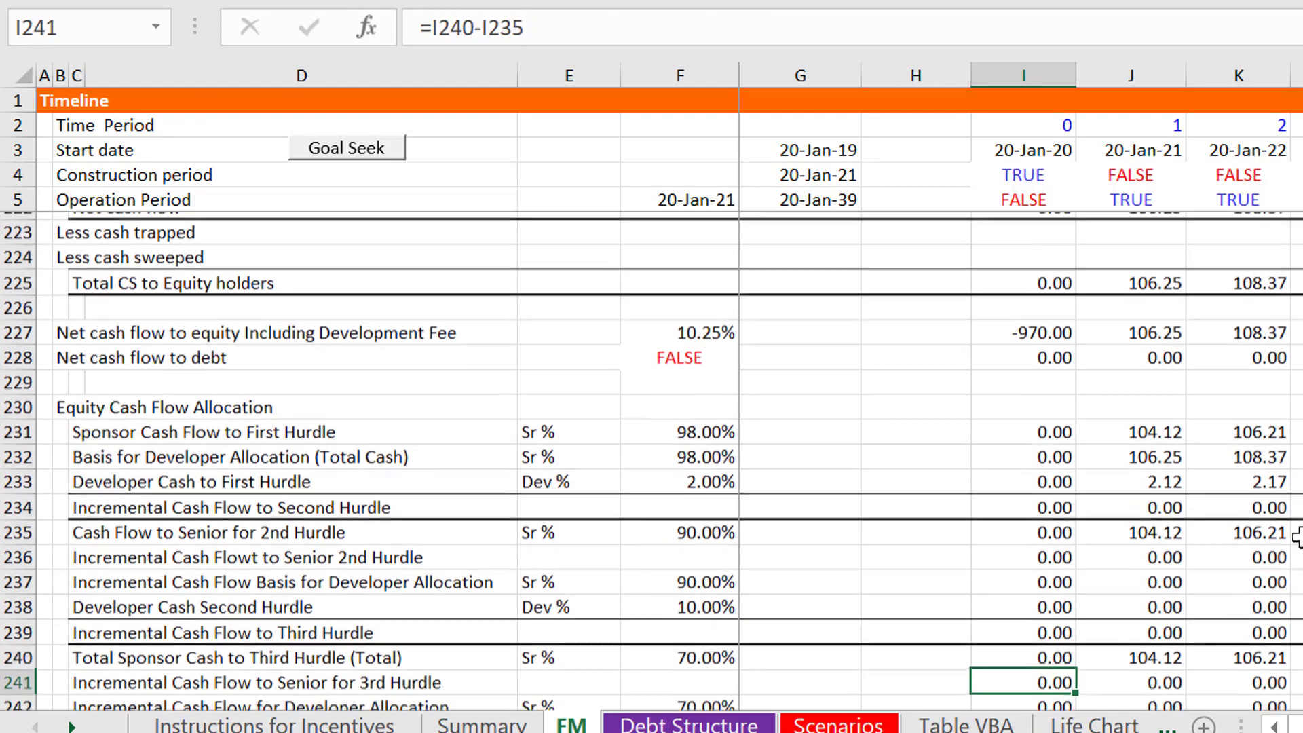
key(Down)
key(Up)
key(Up)
key(Up)
key(Up)
key(Up)
key(Up)
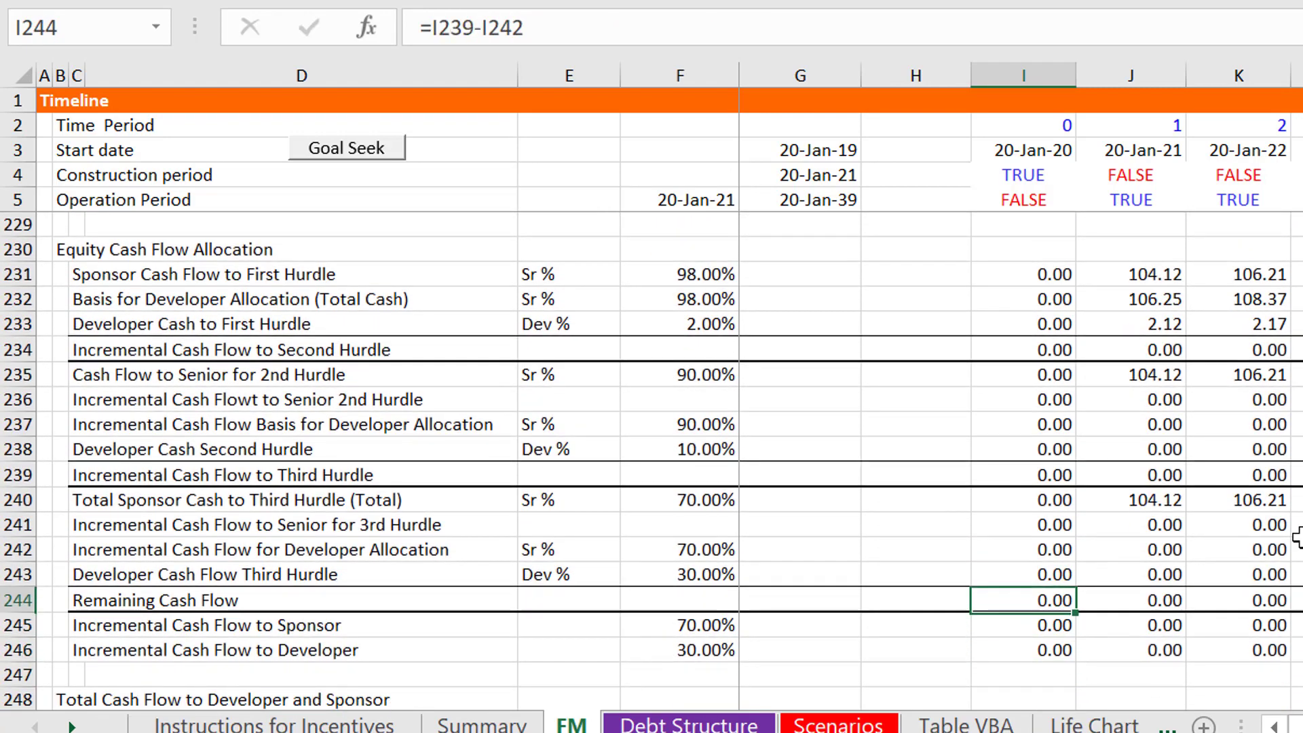
Inspect the period 0 formula of Total Sponsor Cash to Third Hurdle in I240
key(Left)
key(Left)
key(Right)
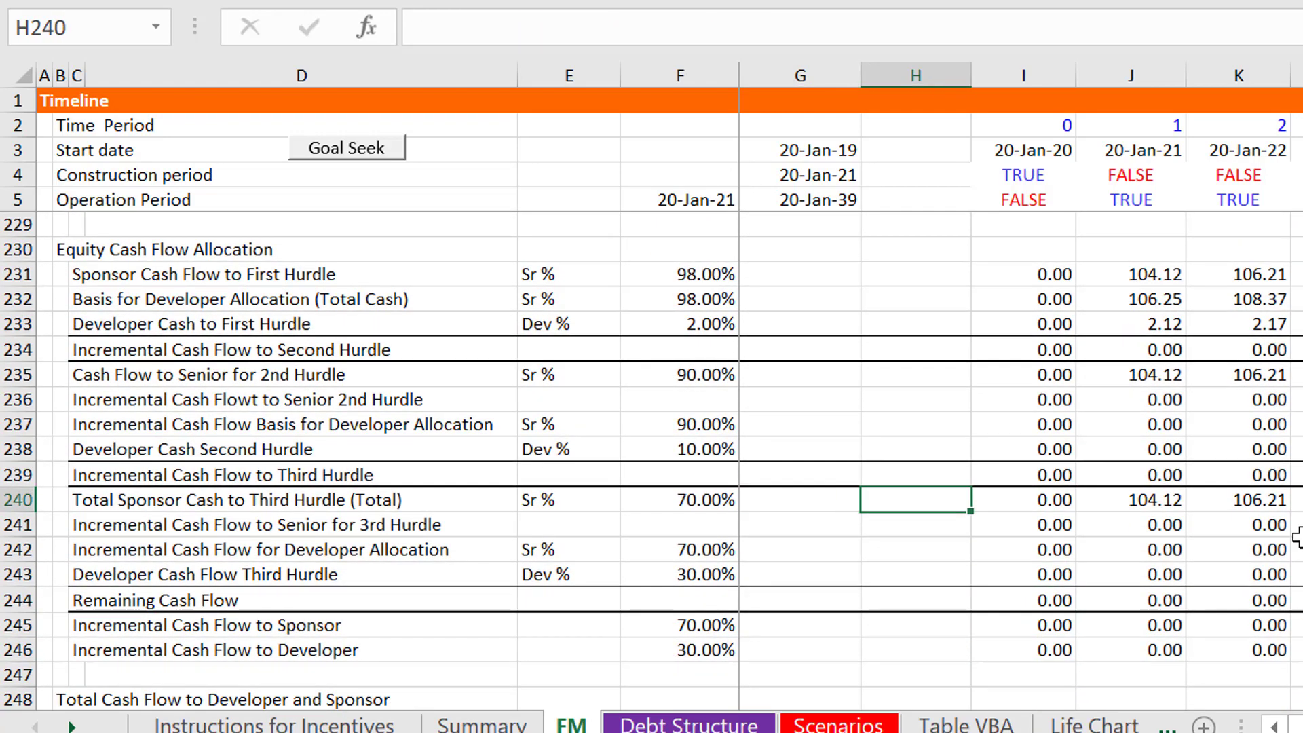
key(Right)
key(Right)
key(Left)
key(F2)
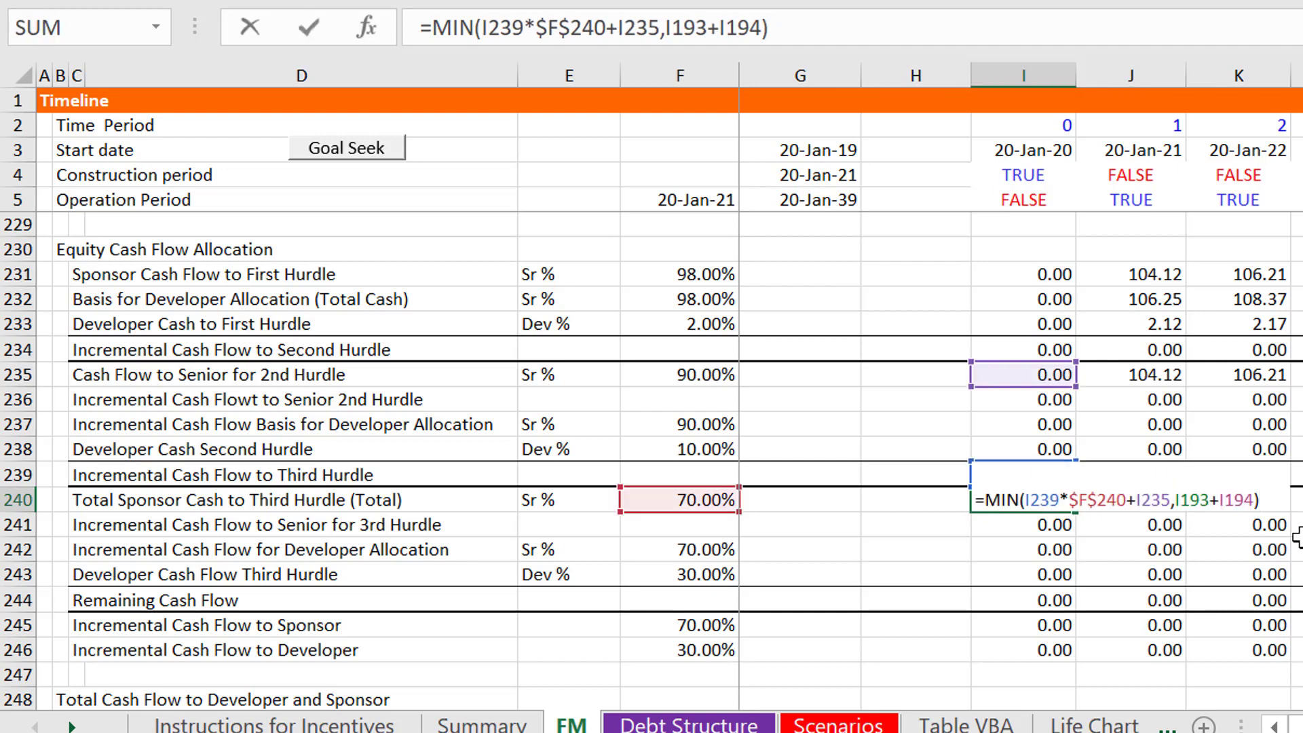
key(Escape)
text(=)
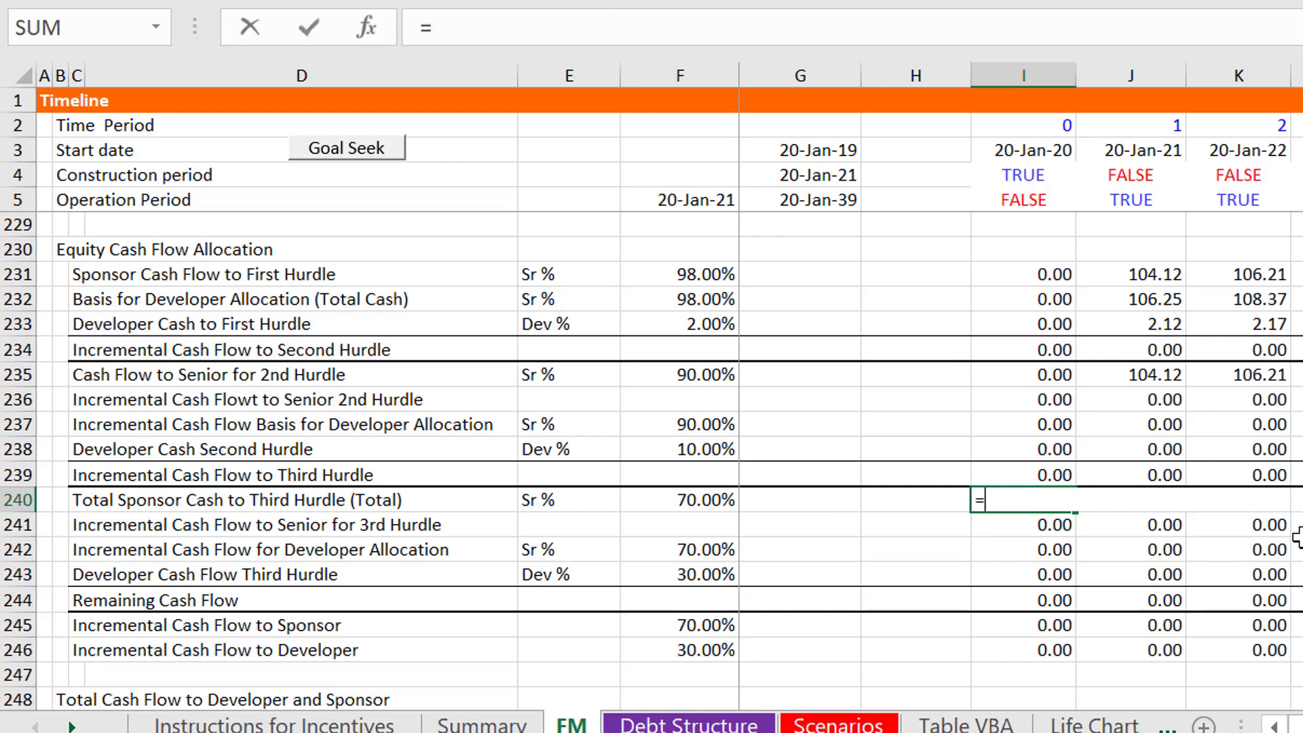
text(m)
key(Escape)
key(Escape)
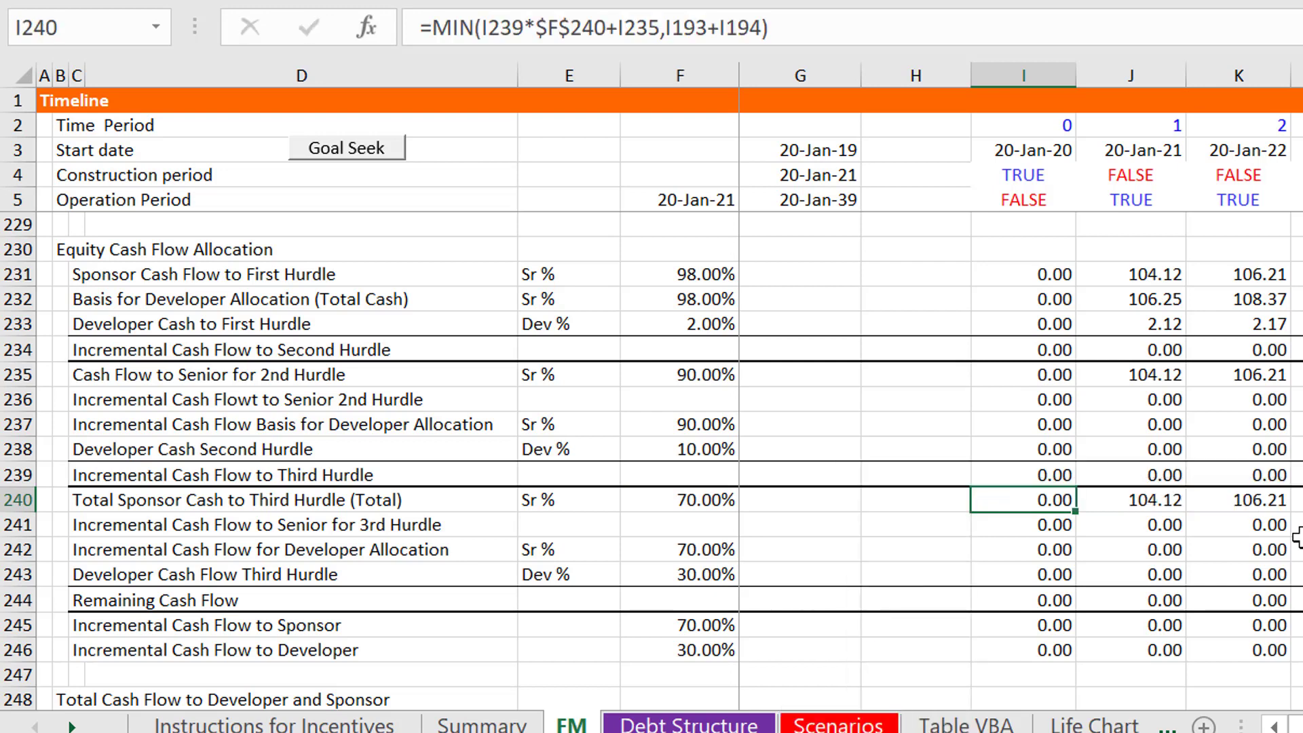
Check the period 0 formulas for Incremental Cash Flow to Third Hurdle and Total Sponsor Cash to Third Hurdle
key(Up)
key(F2)
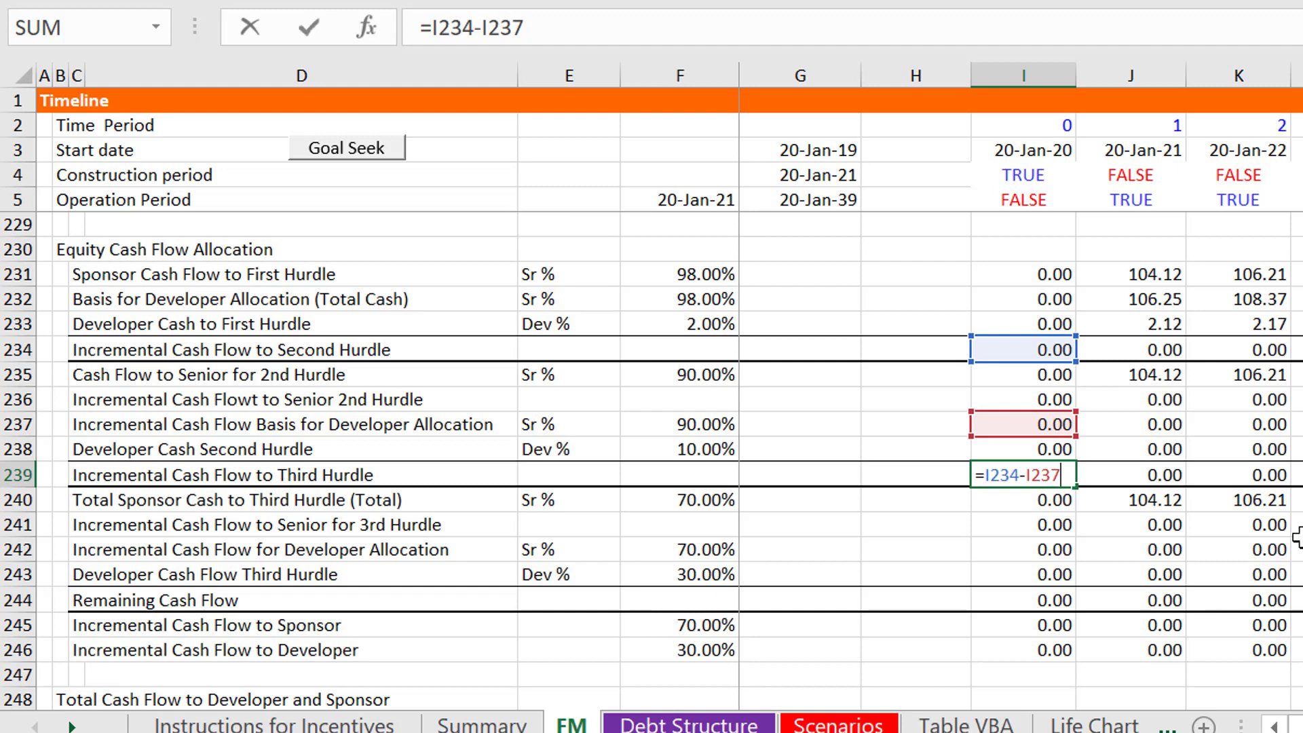
key(ctrl+Return)
key(Down)
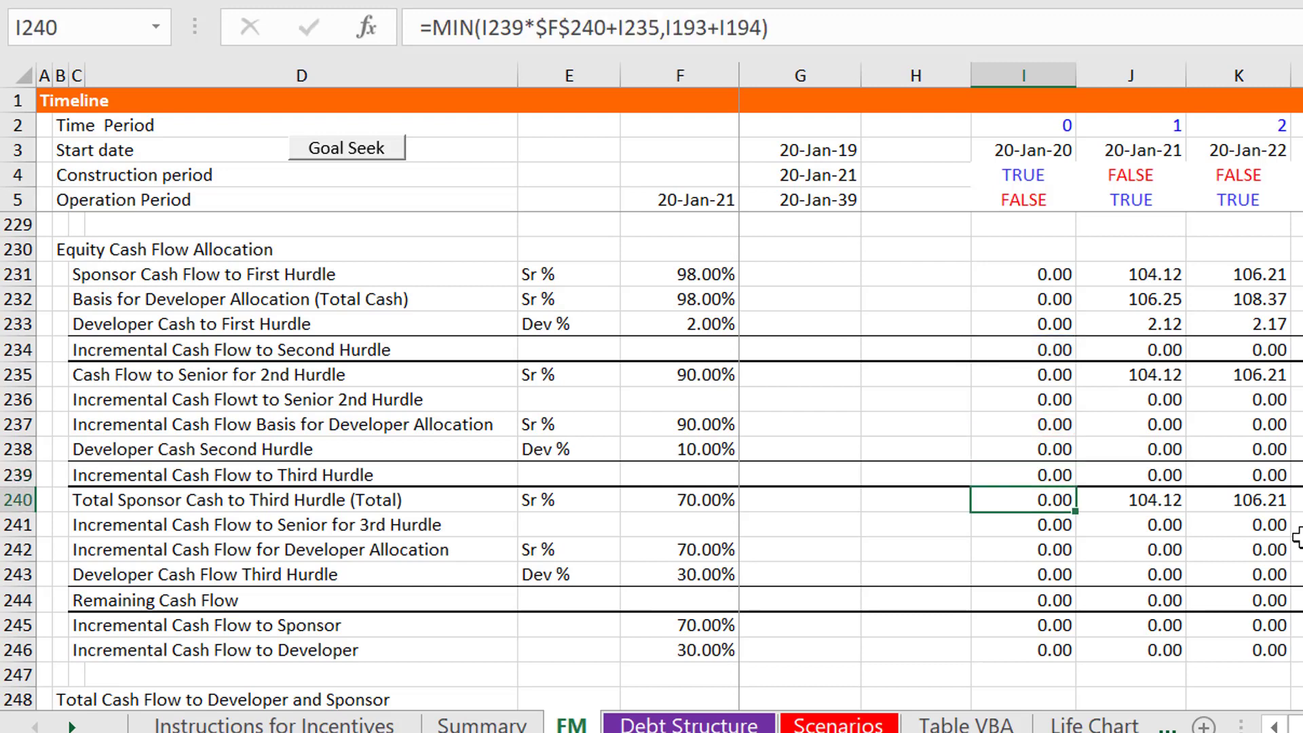
key(F2)
key(Escape)
key(F2)
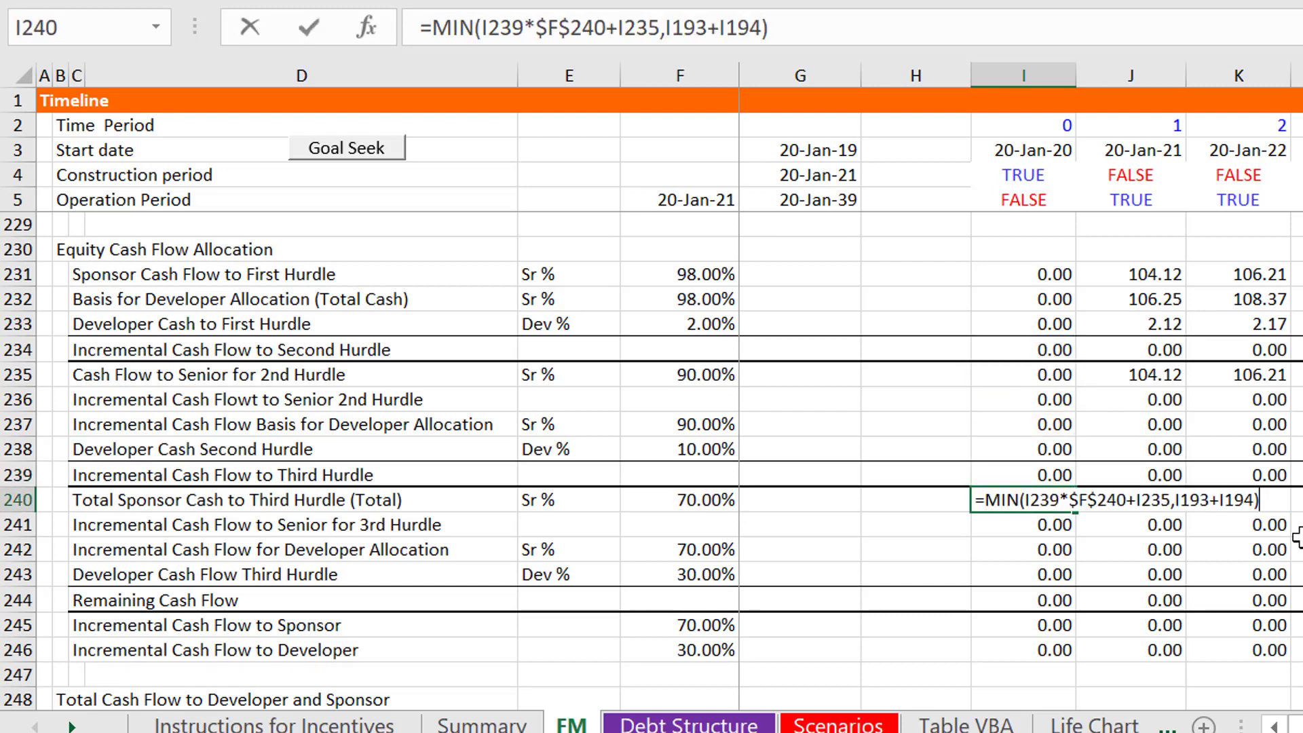
key(Escape)
Replace the formula in I240 with =I239*$F$240, the incremental cash flow times the fixed senior percent
text(=)
key(Up)
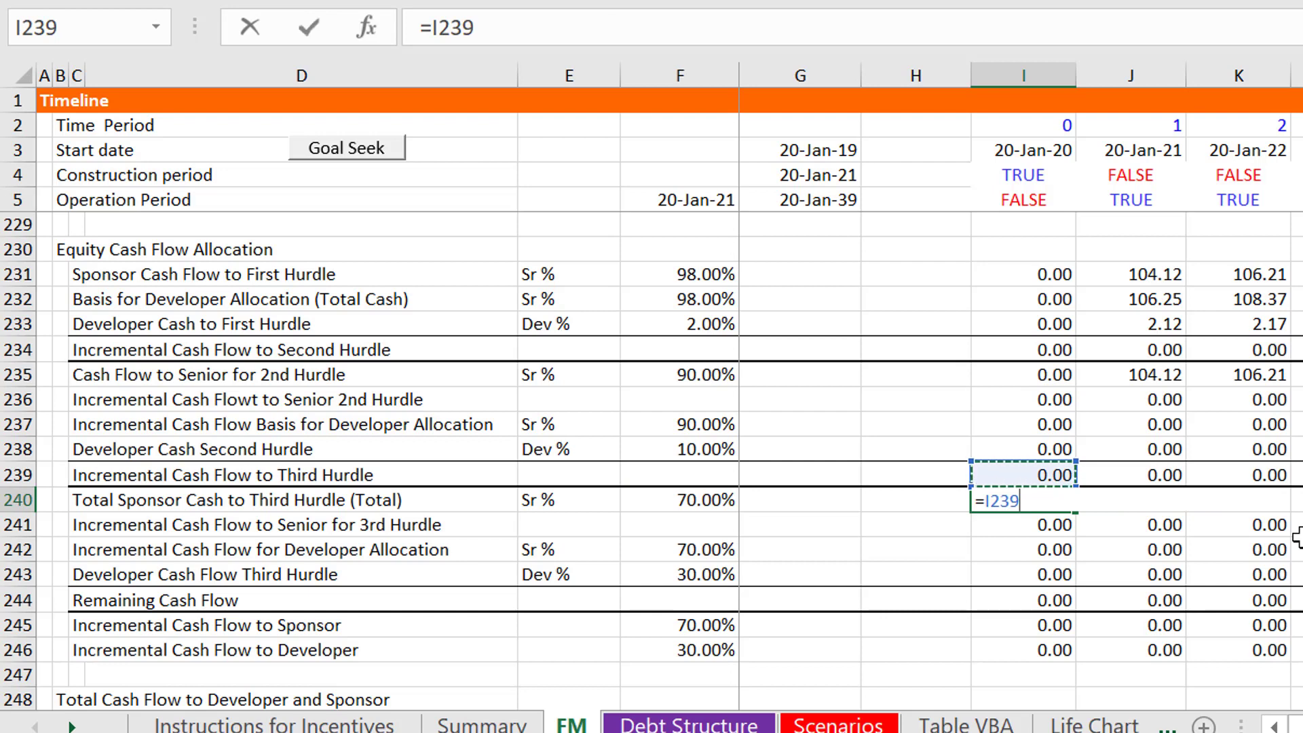
text(*)
key(Left)
key(Left)
key(Left)
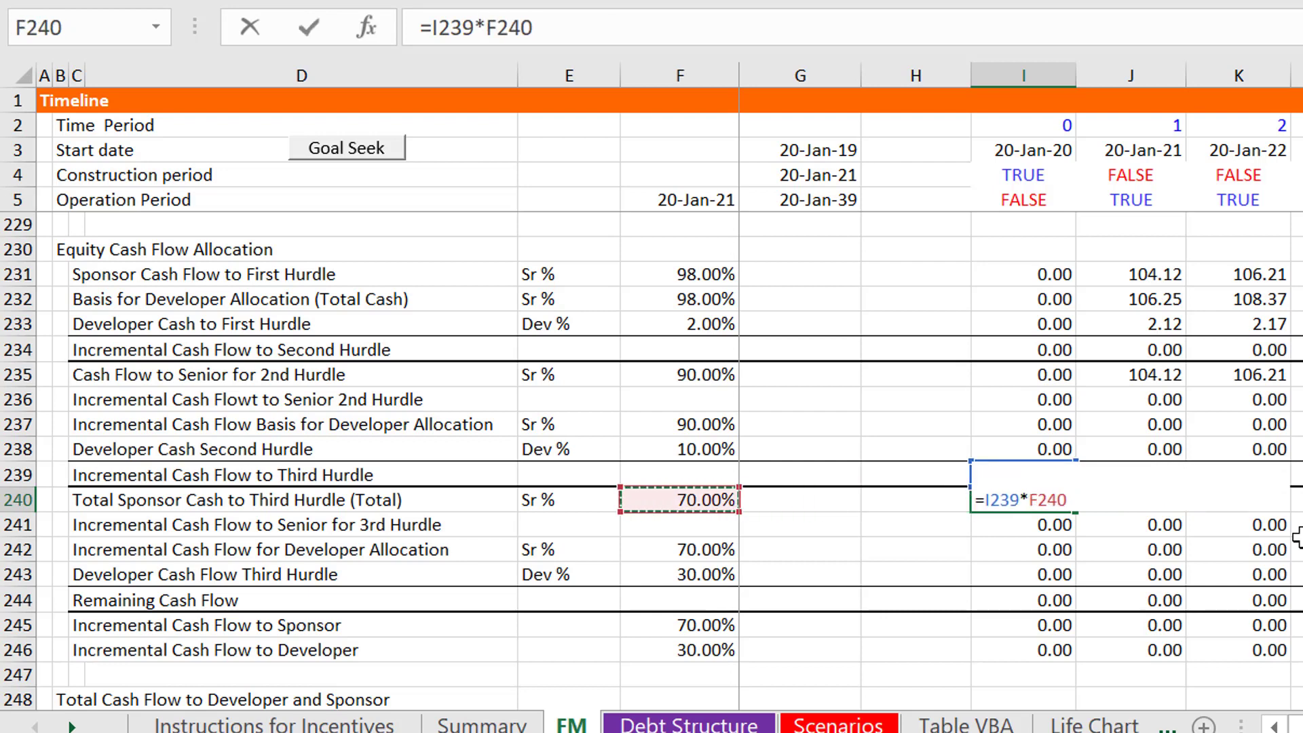
key(F4)
key(Return)
Add the period 0 Cash Flow to Senior for 2nd Hurdle to the I240 formula, making it =I239*$F$240+I235
key(Up)
key(F2)
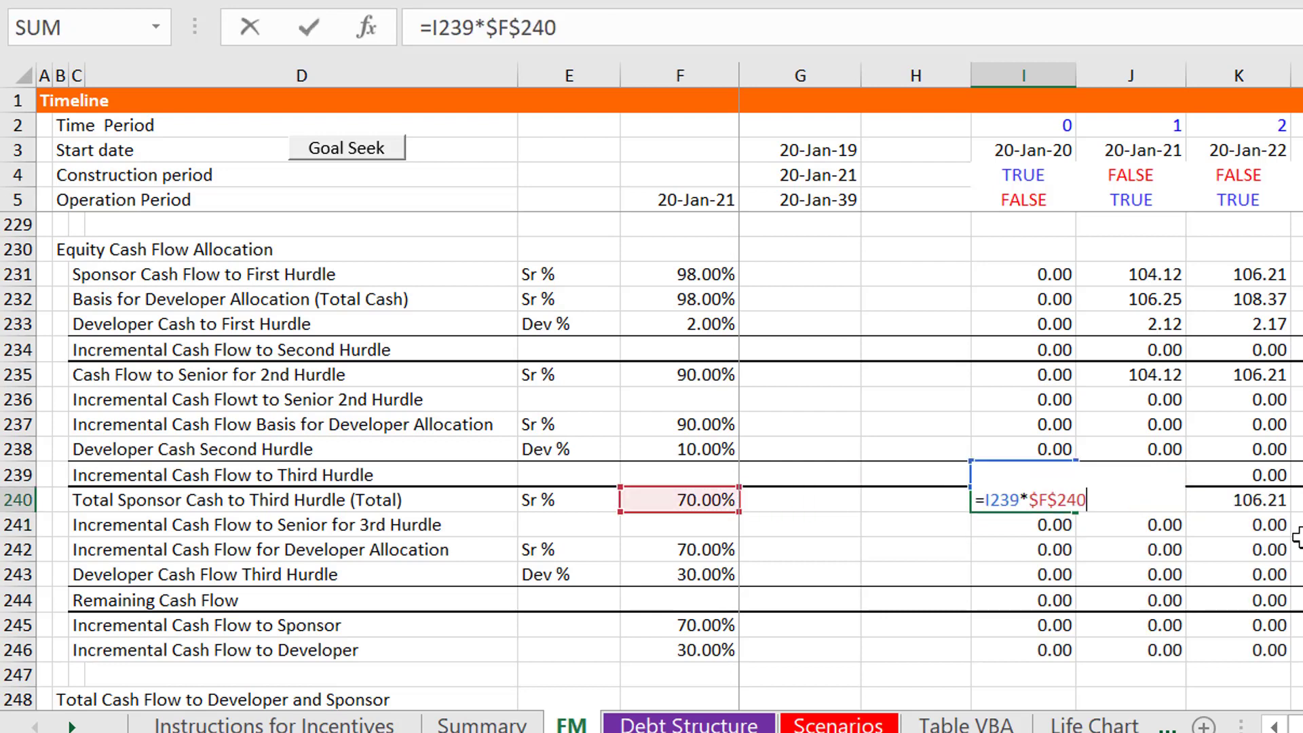
text(+)
click(1034, 402)
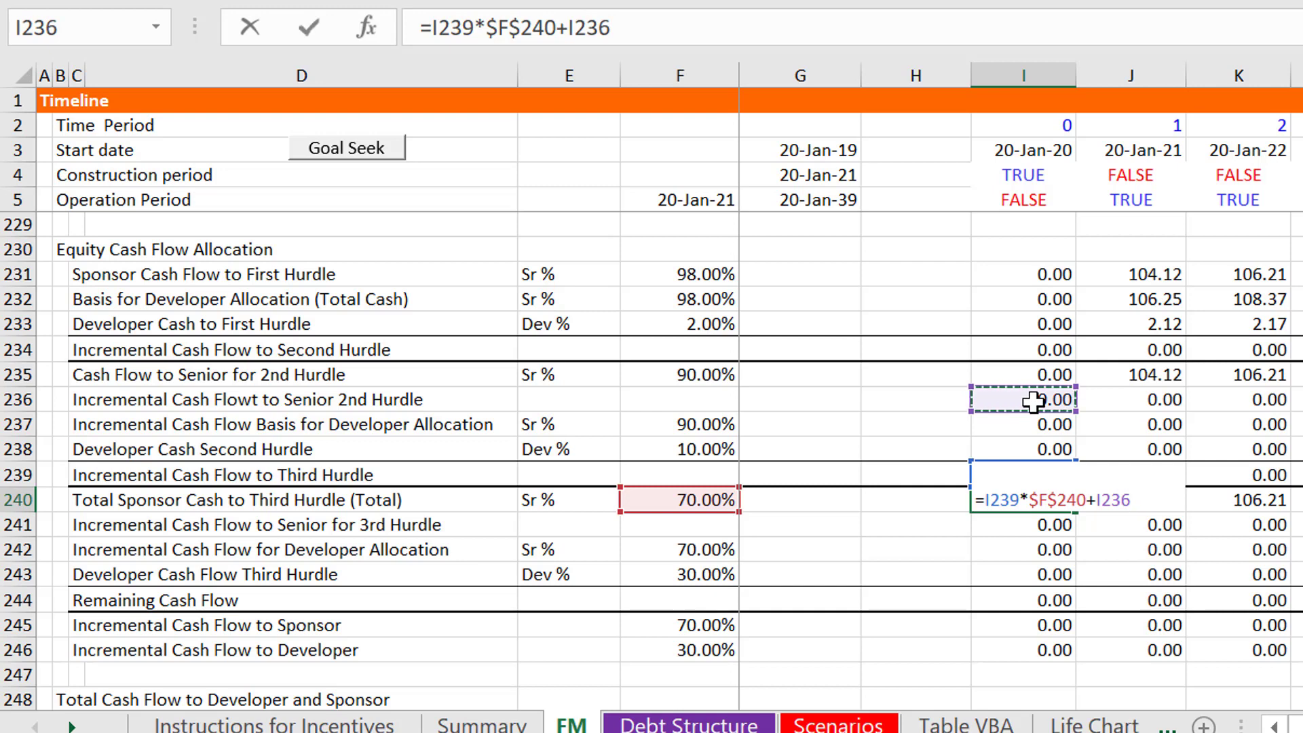
key(Up)
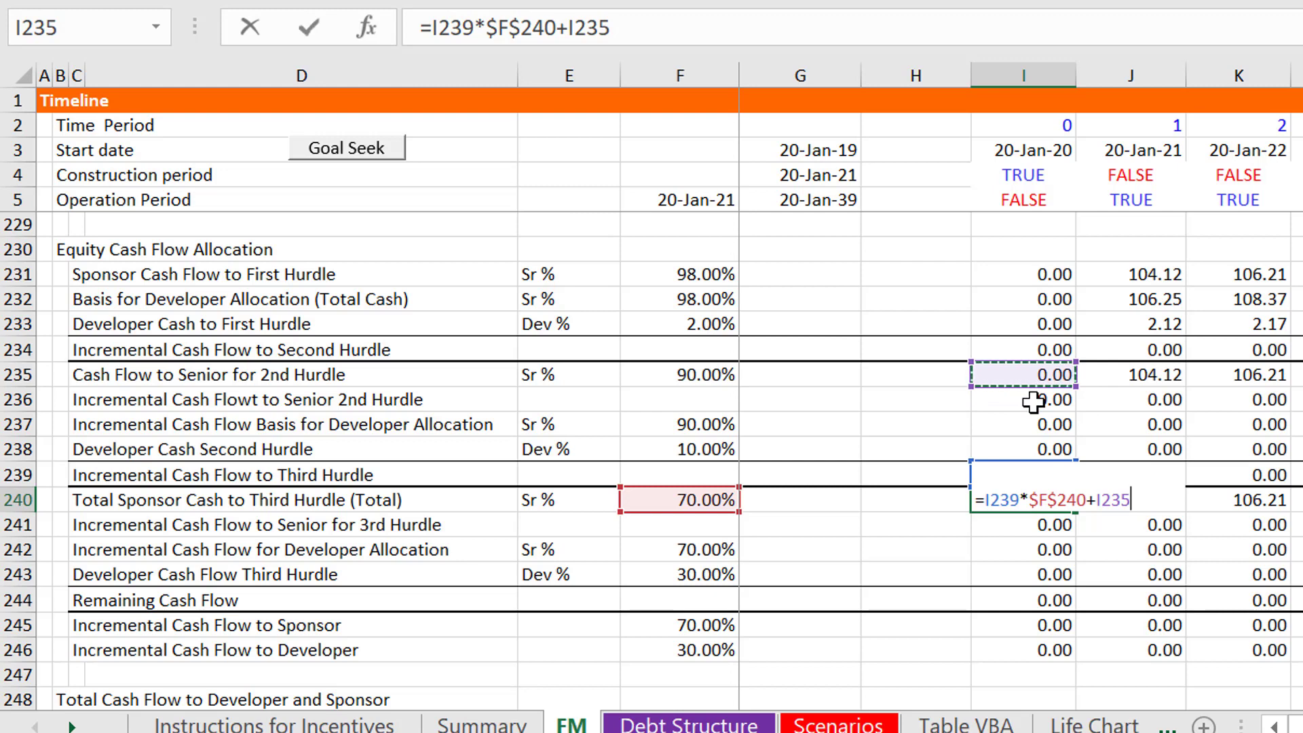
key(Return)
Wrap the I240 expression in a MIN function, with I239*$F$240+I235 as the first argument and a second argument started
key(Up)
key(F2)
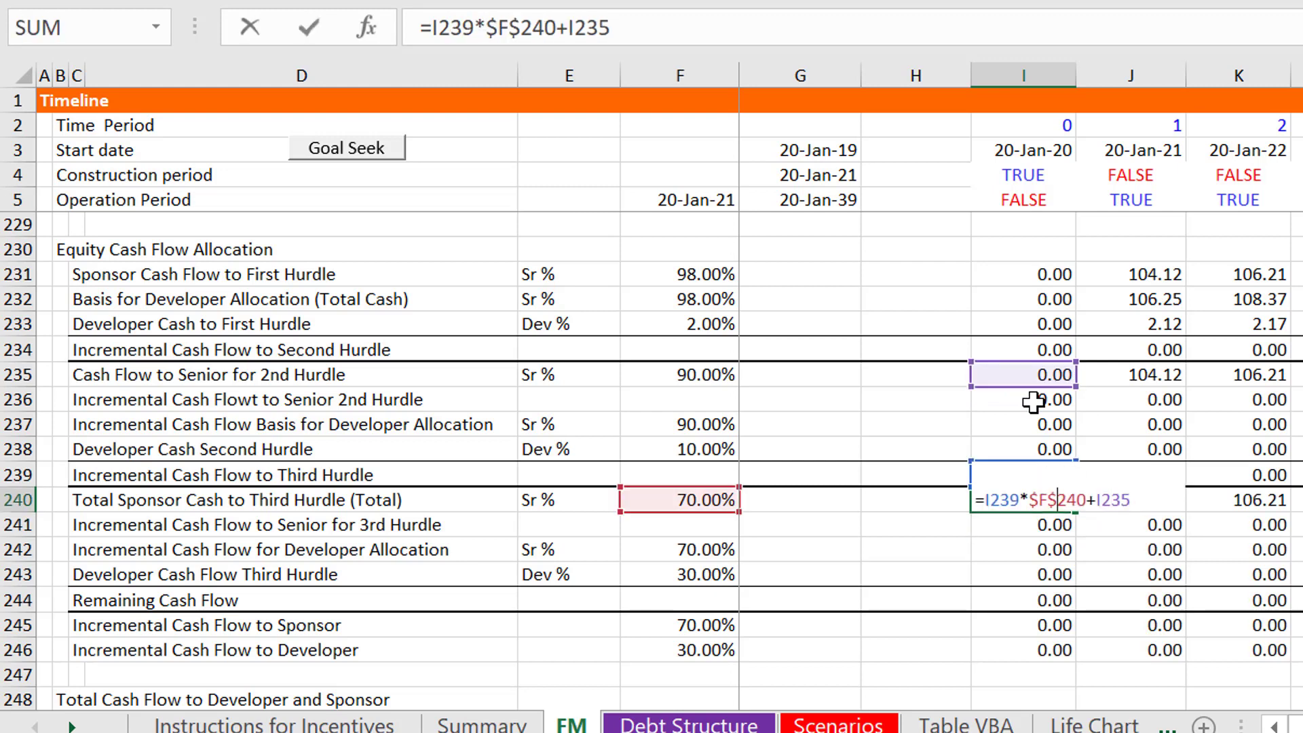
key(Home)
key(Right)
text(min()
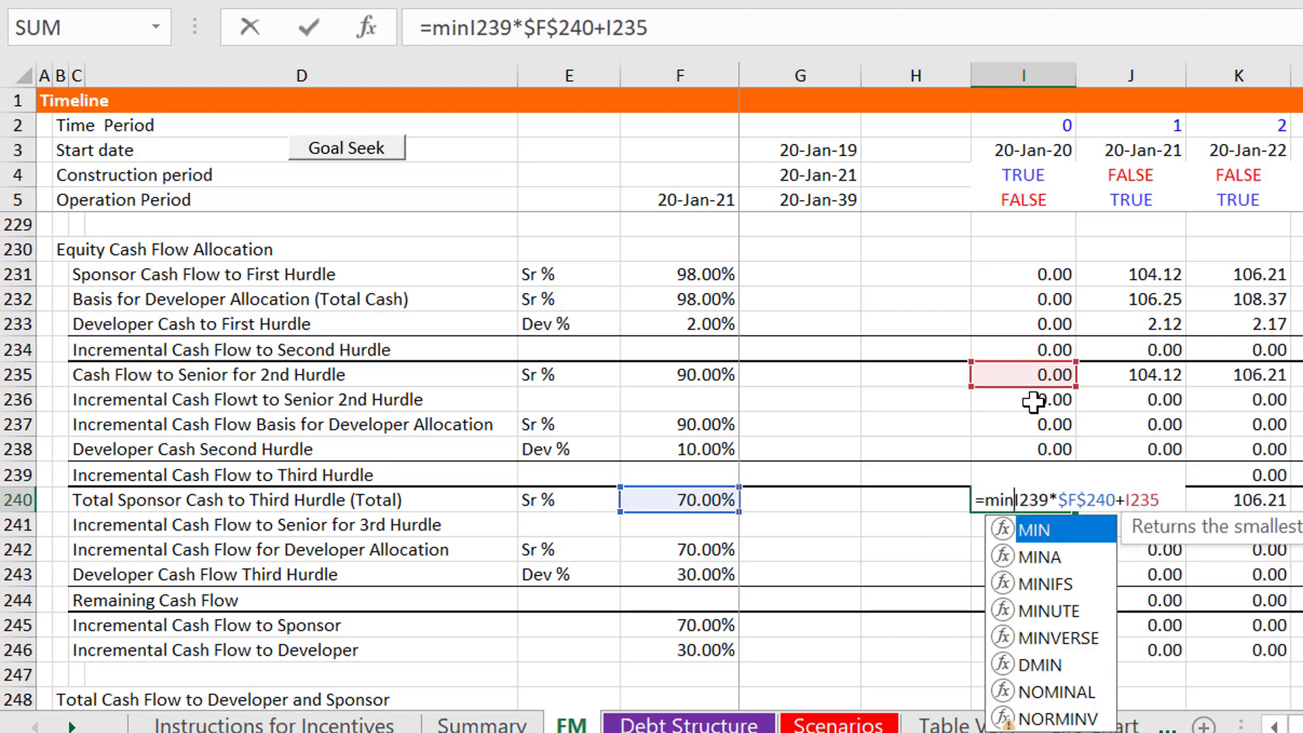
key(End)
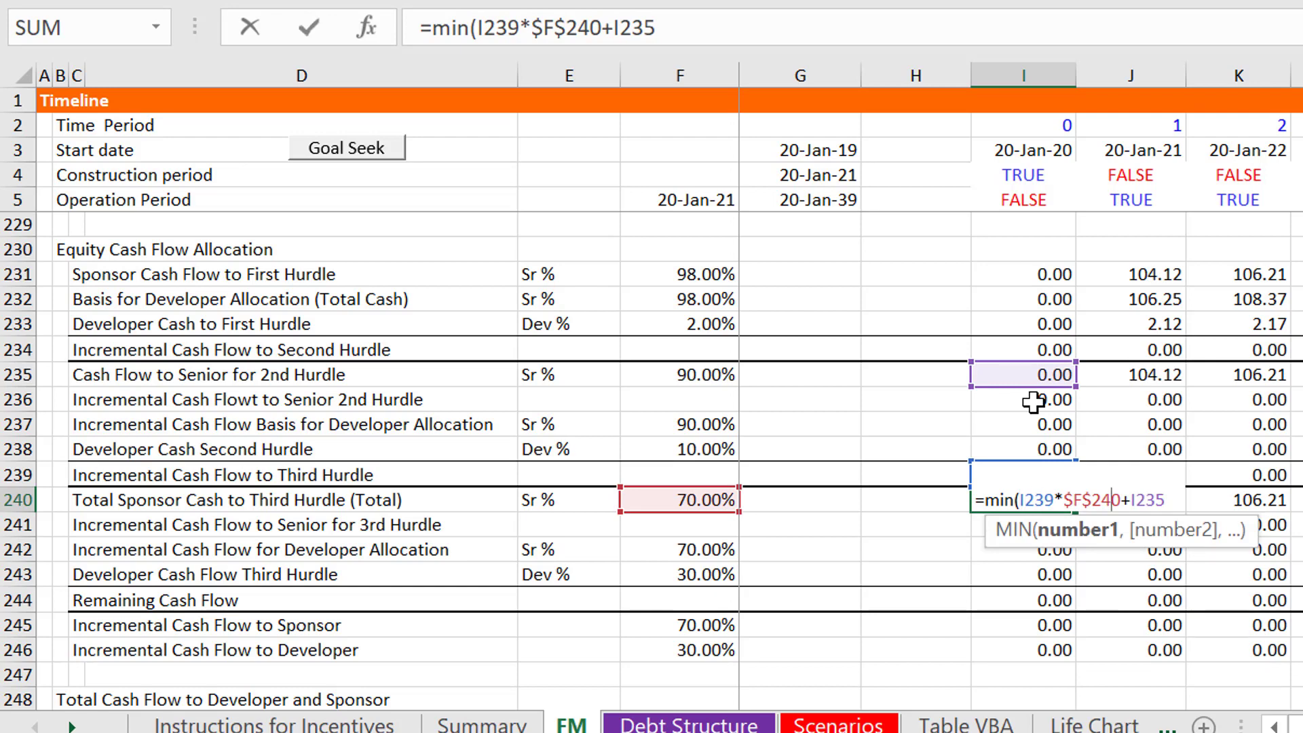
text(,)
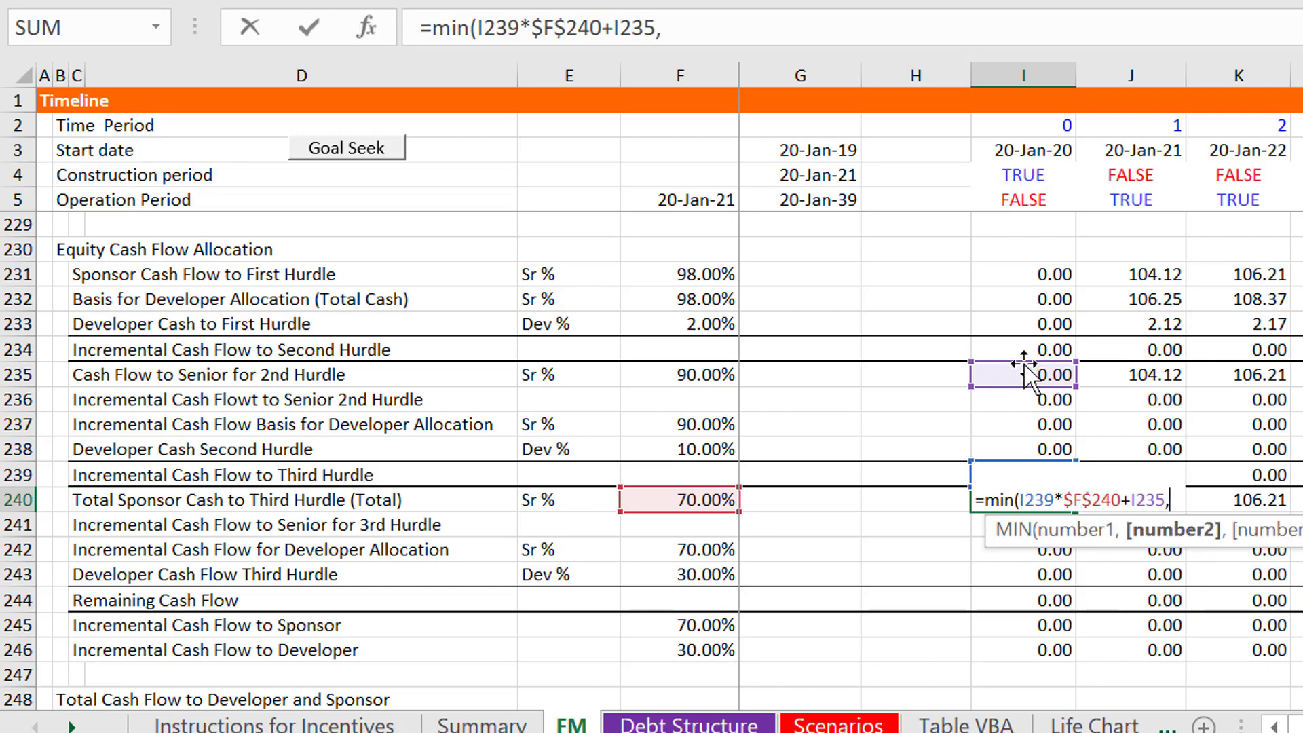
Reference the Third Hurdle sponsor tracking account's period 0 opening balance, I193, in MIN's second argument, followed by a plus sign
click(1016, 288)
key(Page_Up)
key(Page_Up)
key(Page_Up)
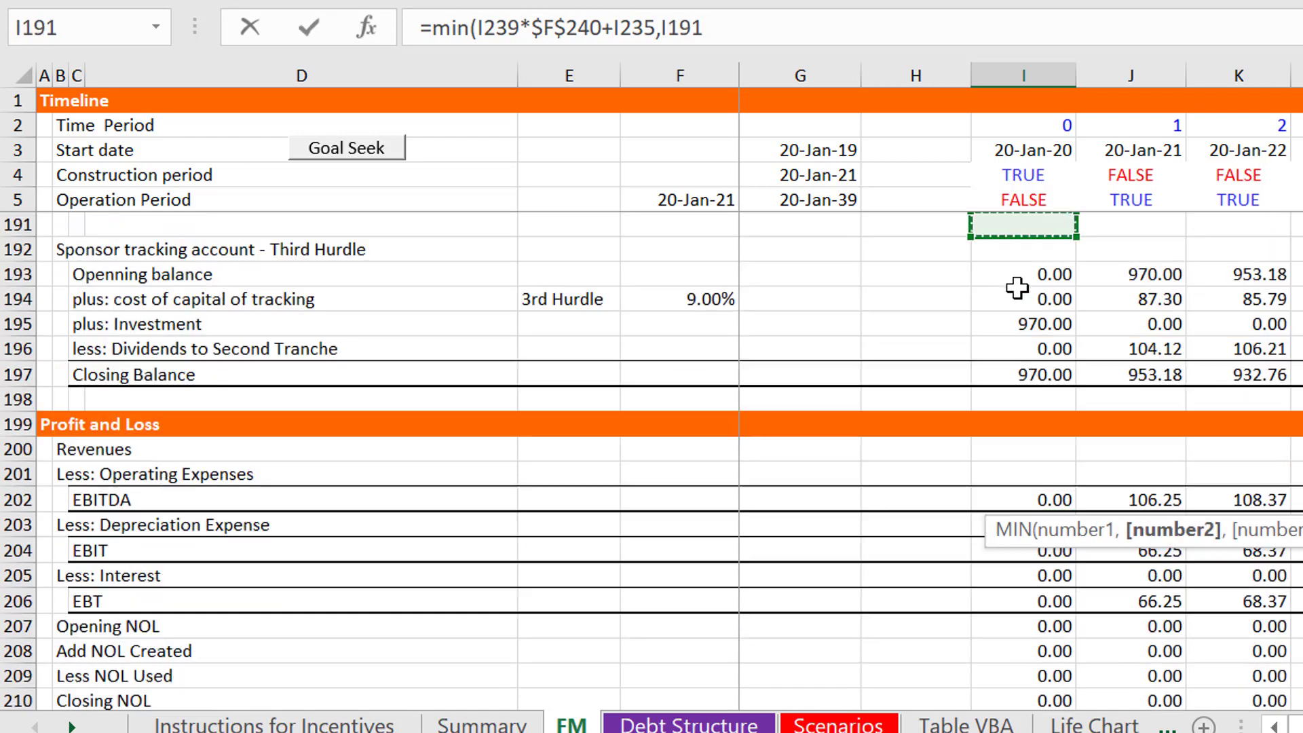
click(1017, 288)
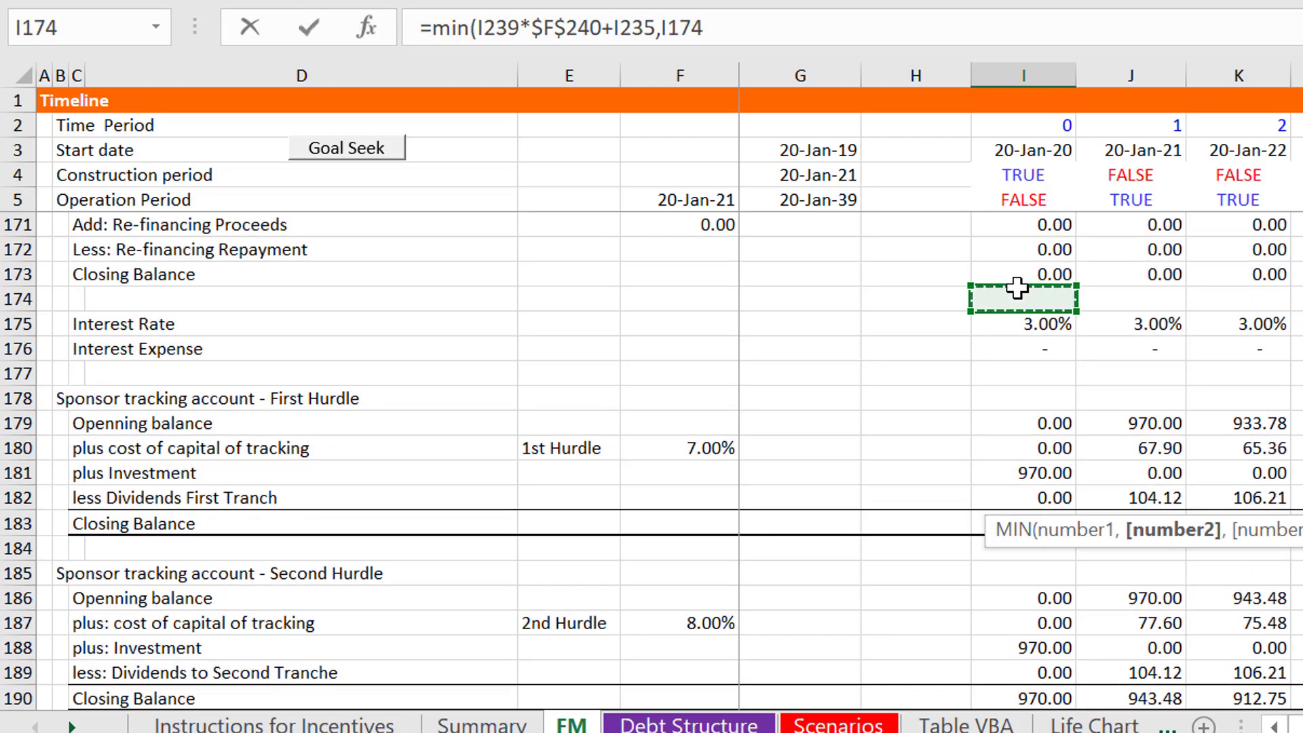
key(Down)
key(Down)
key(Down)
key(Down)
key(Down)
key(Down)
key(Down)
key(Down)
key(Down)
key(Down)
key(Down)
key(Down)
key(Down)
key(Down)
key(Down)
key(Down)
key(Down)
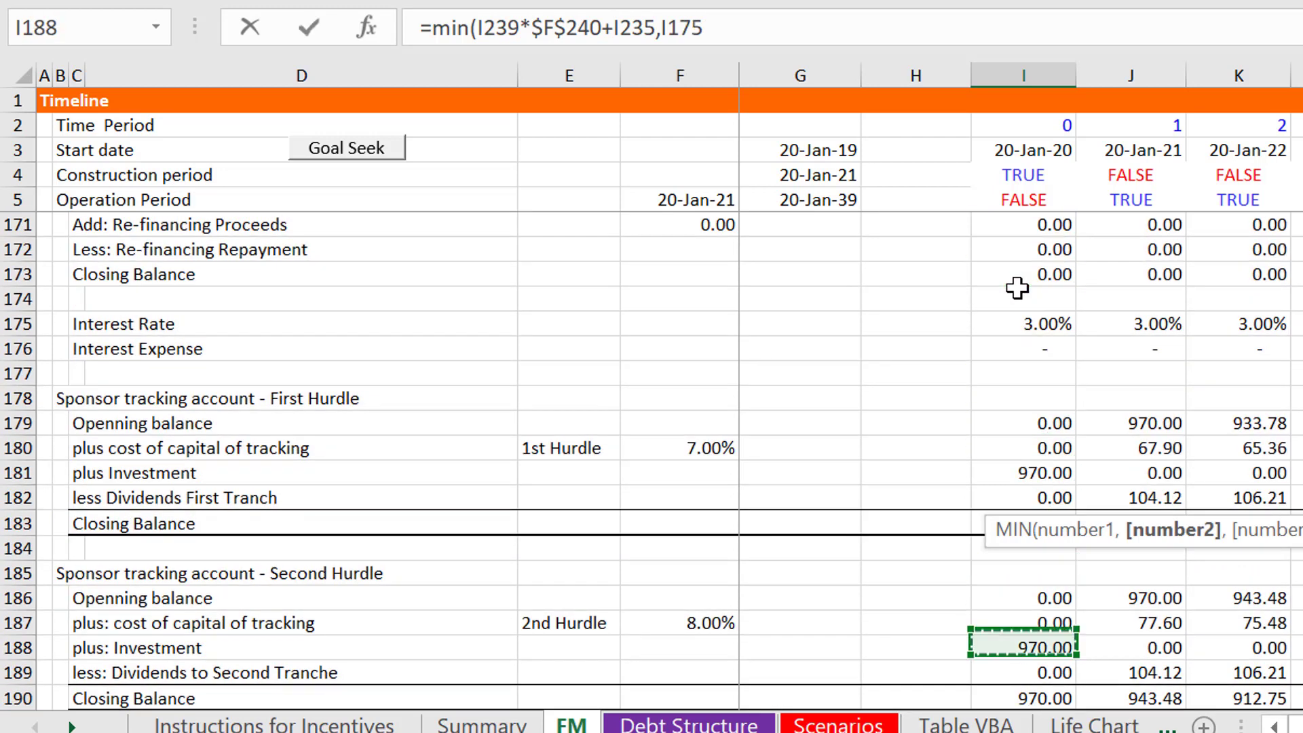
key(Down)
key(Down)
key(Down)
key(Down)
key(Down)
key(Down)
key(Down)
key(Down)
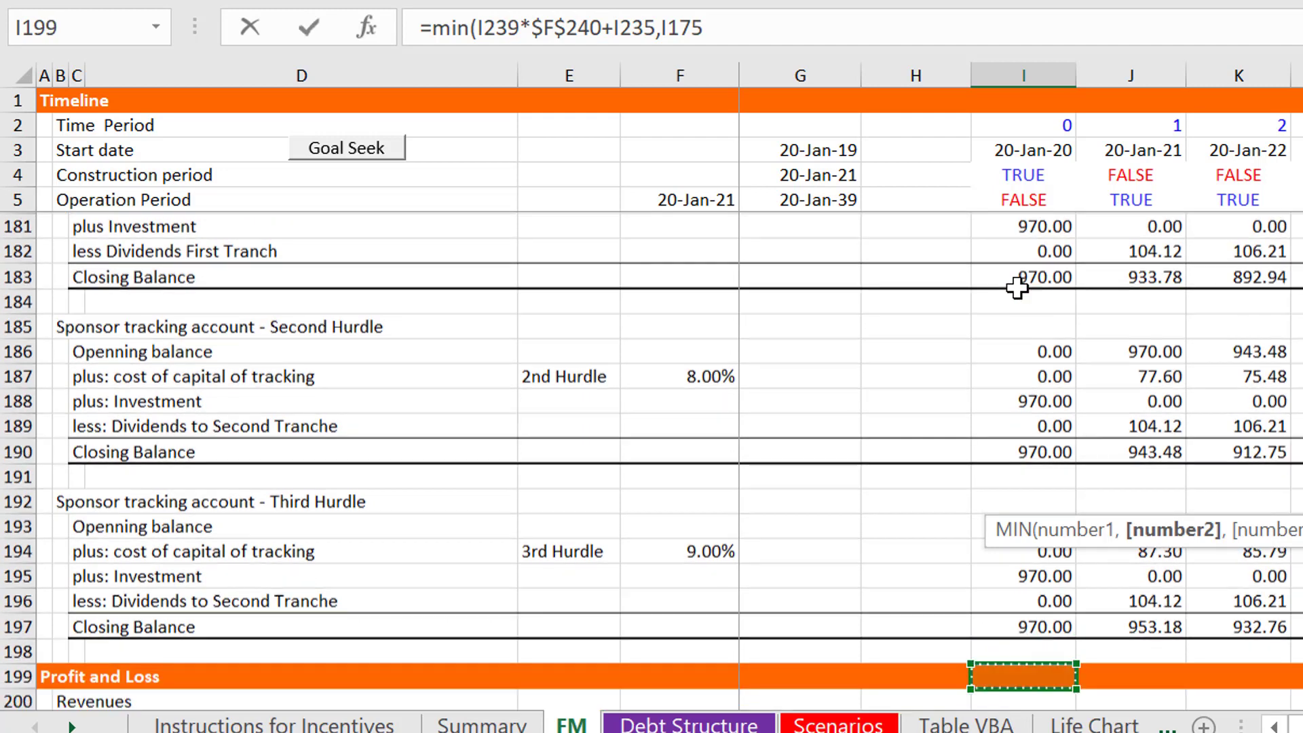
key(Up)
key(Up)
key(Up)
key(Up)
key(Up)
key(Up)
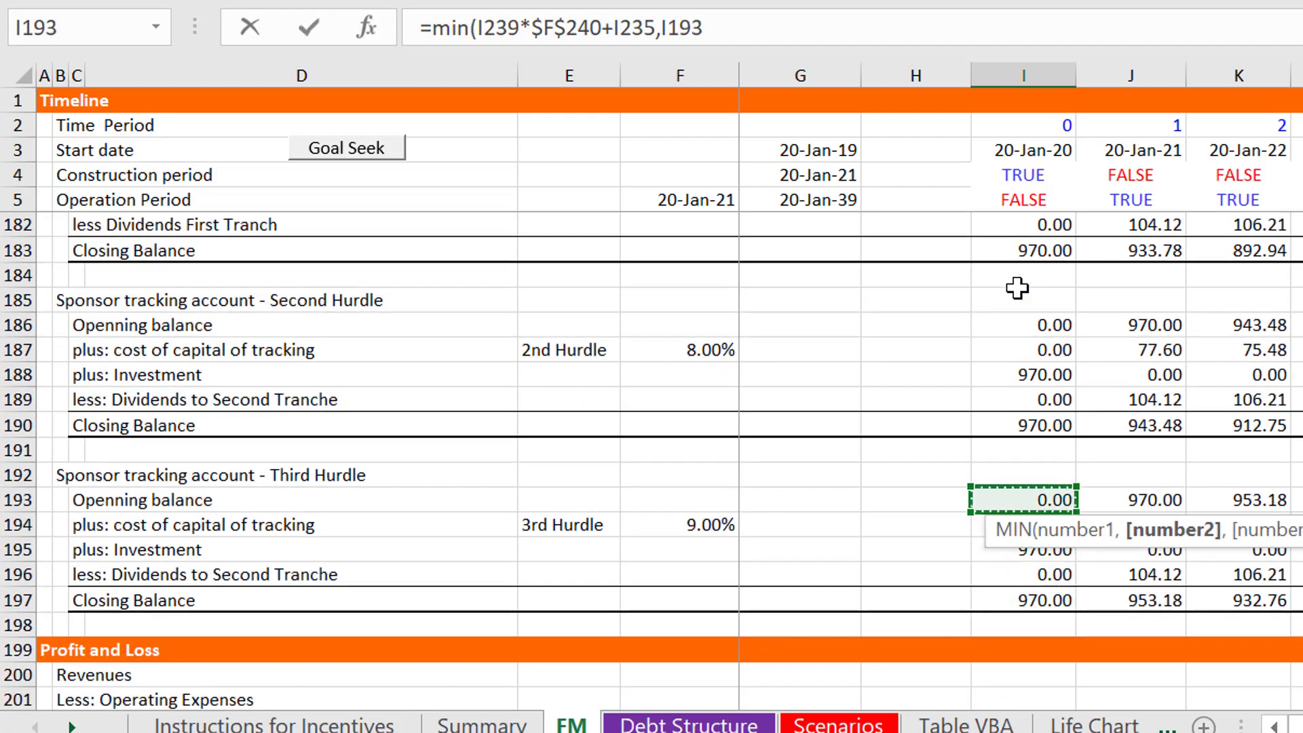
text(+)
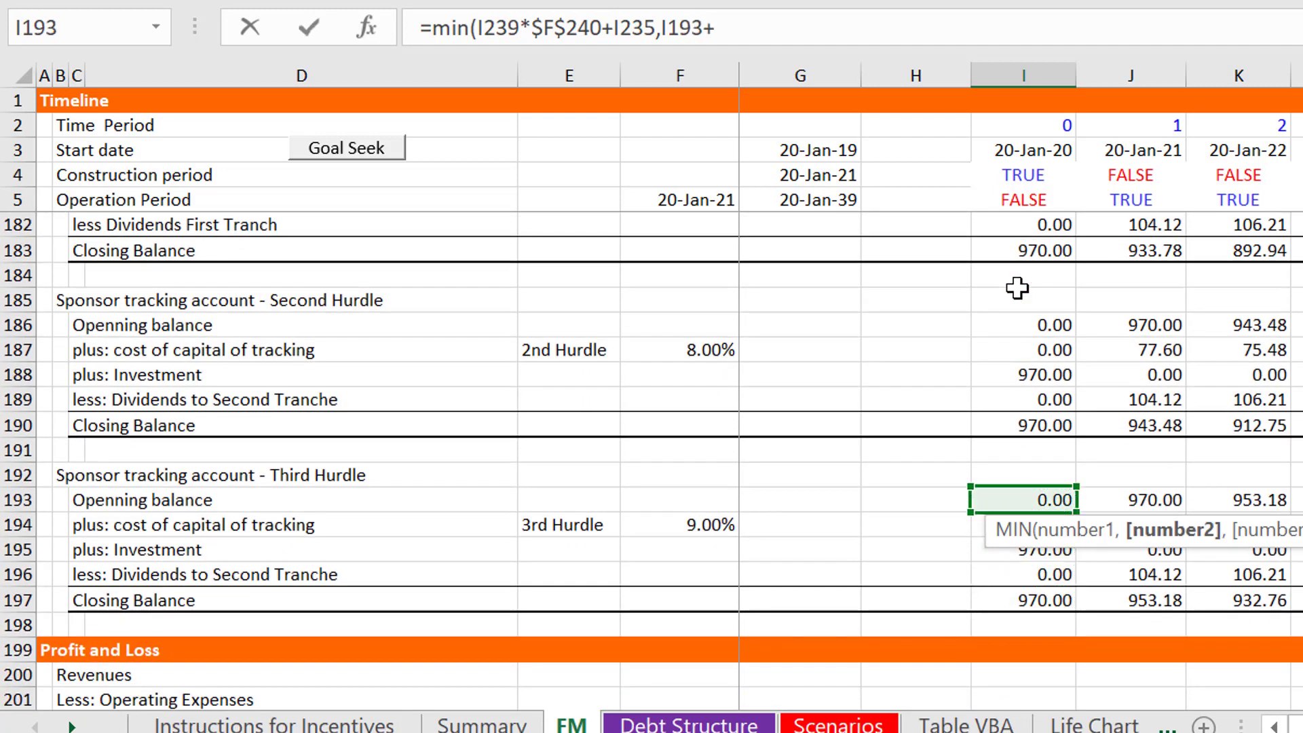
Complete the Total Sponsor Cash to Third Hurdle formula in I240 as =MIN(I239*$F$240+I235,I193+I194) and extend it across the timeline
click(945, 510)
key(Right)
key(Down)
key(Down)
key(Up)
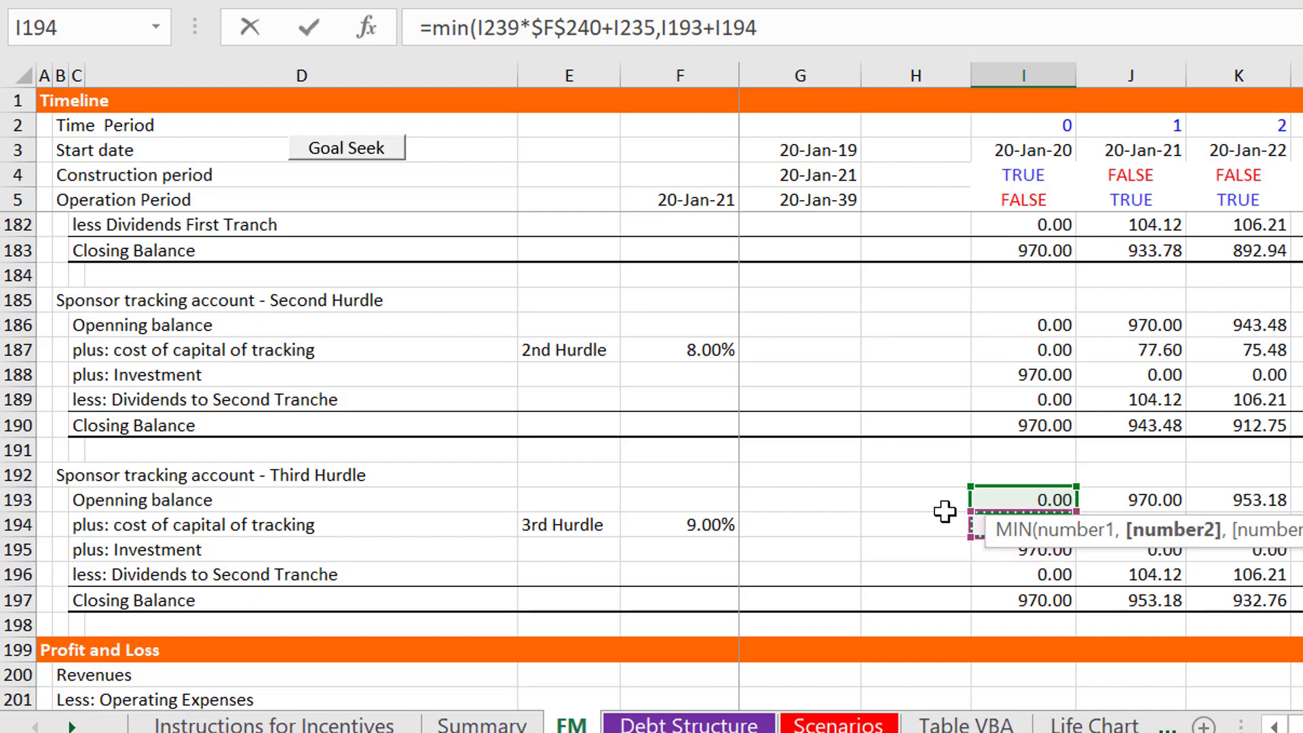
key(Return)
key(Up)
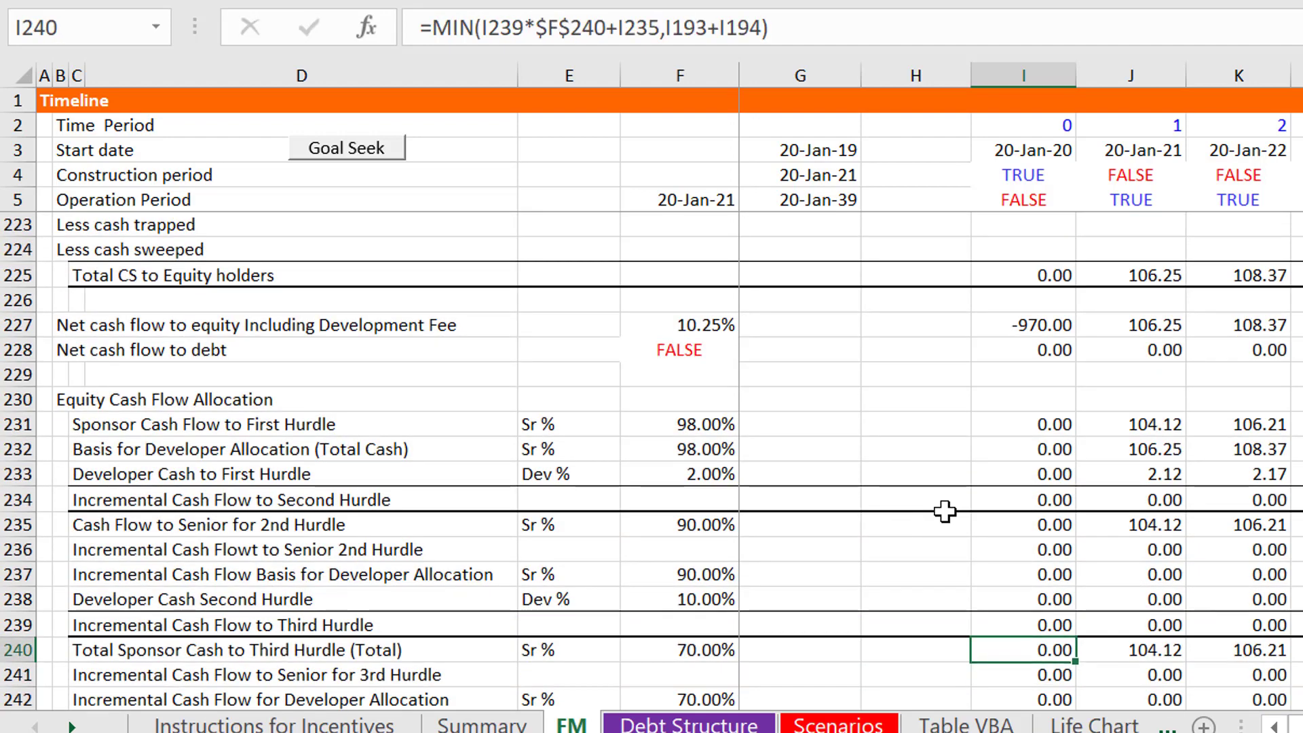
key(ctrl+shift+Right)
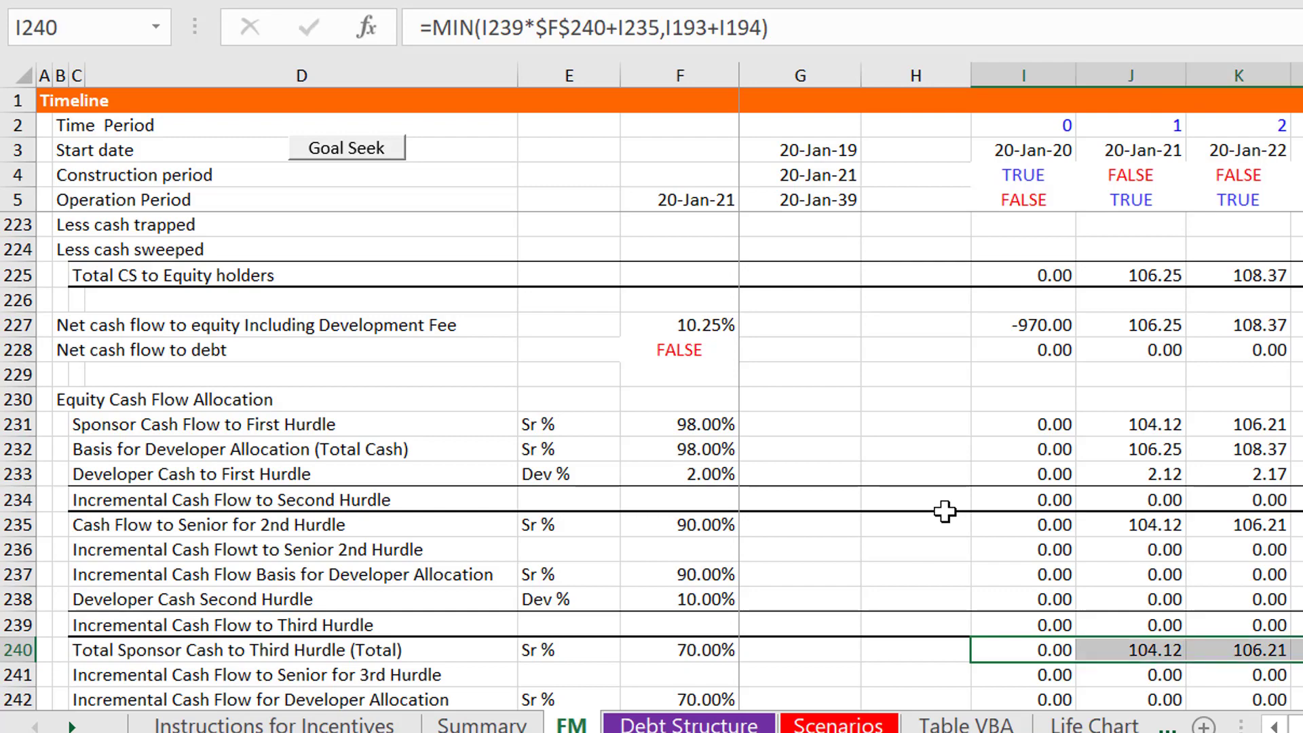
Examine the Sponsor Cash Flow Third Hurdle test in row 257, inspecting the cell references behind J257
key(Down)
key(Down)
key(Down)
key(Up)
key(Up)
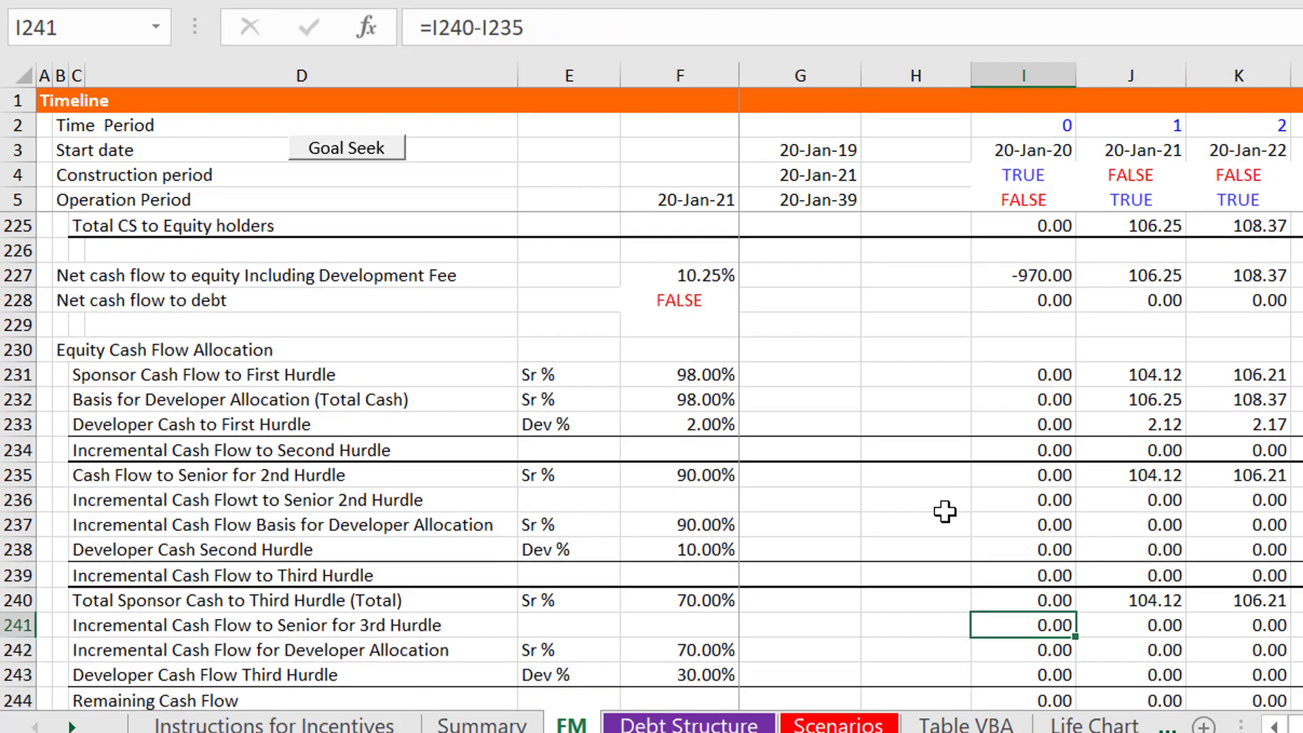
key(Page_Down)
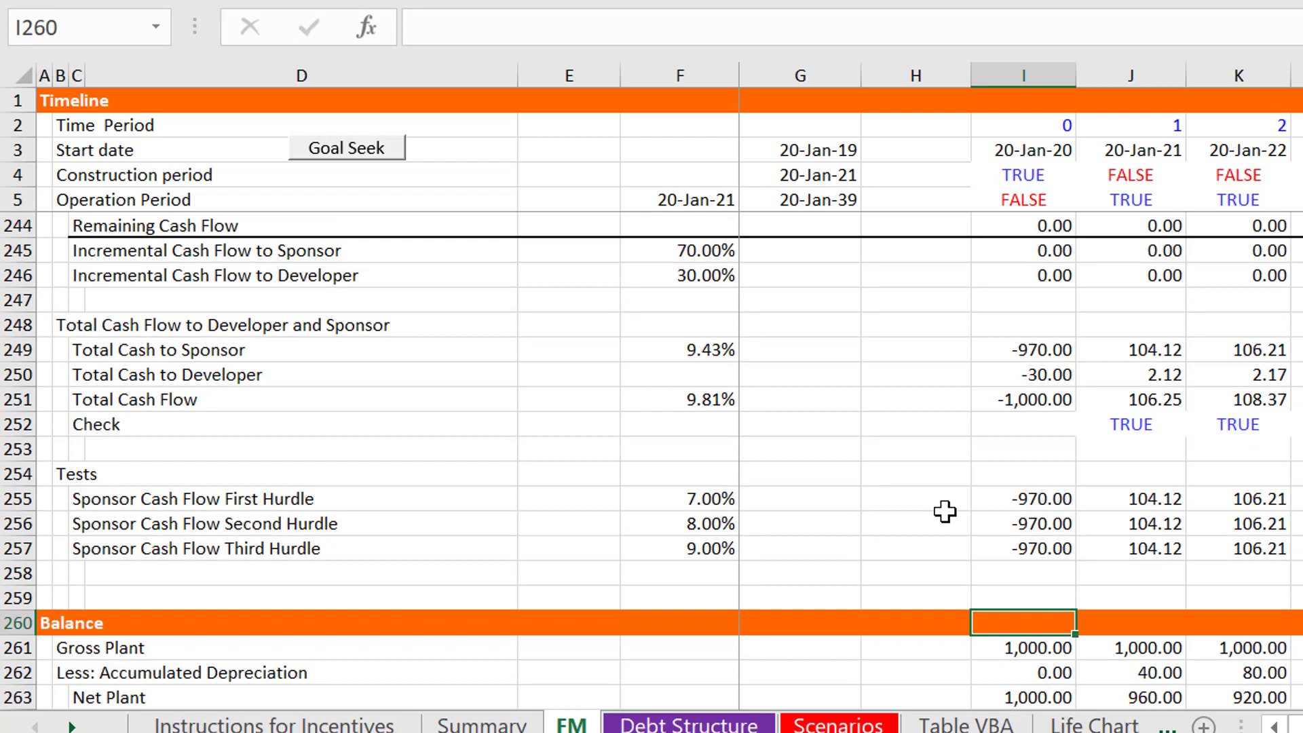
key(Down)
key(Down)
key(Up)
key(Up)
key(Up)
key(Up)
key(Up)
key(Right)
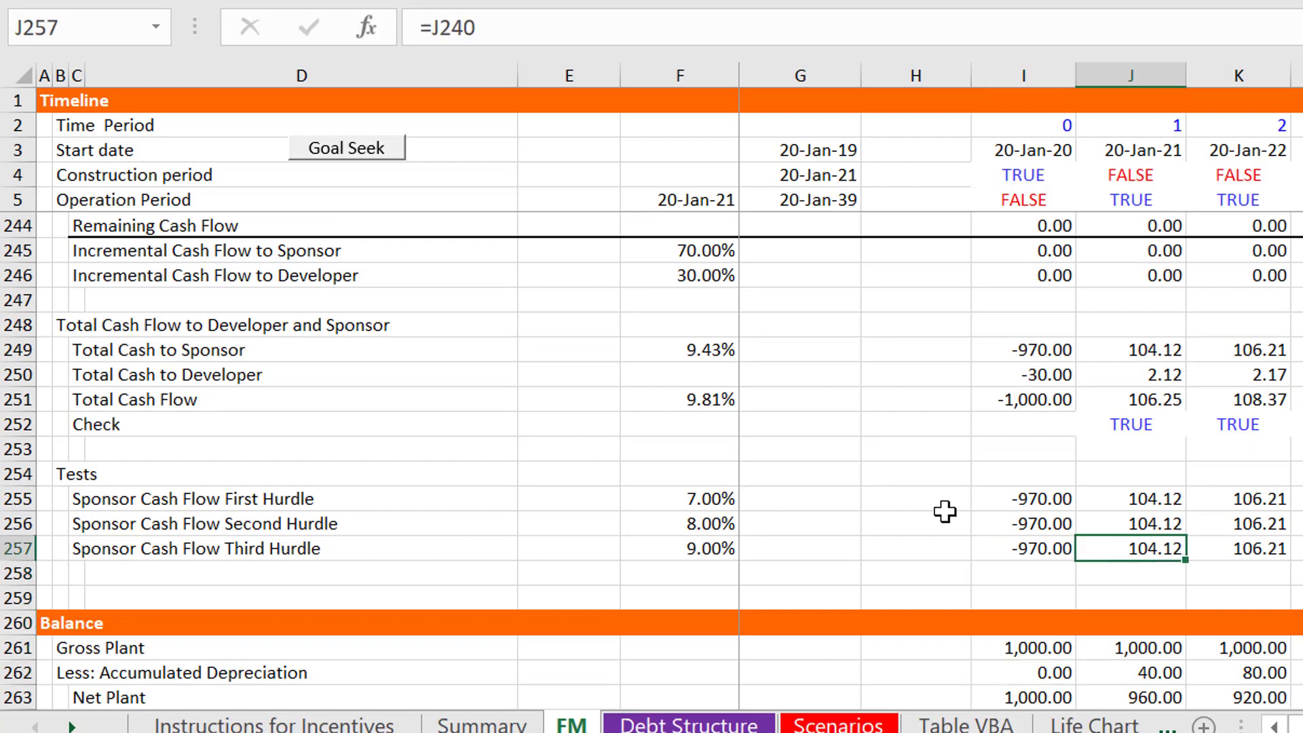
key(F2)
key(Escape)
key(F2)
key(Escape)
Go back to the Equity Cash Flow Allocation block and review the third-hurdle sponsor cash formula in J240
key(Up)
key(Up)
key(Up)
key(Up)
key(Up)
key(Up)
key(Up)
key(Up)
key(Up)
key(Up)
key(Up)
key(Up)
key(Up)
key(Up)
key(Up)
key(Up)
key(Up)
key(Up)
key(Up)
key(Up)
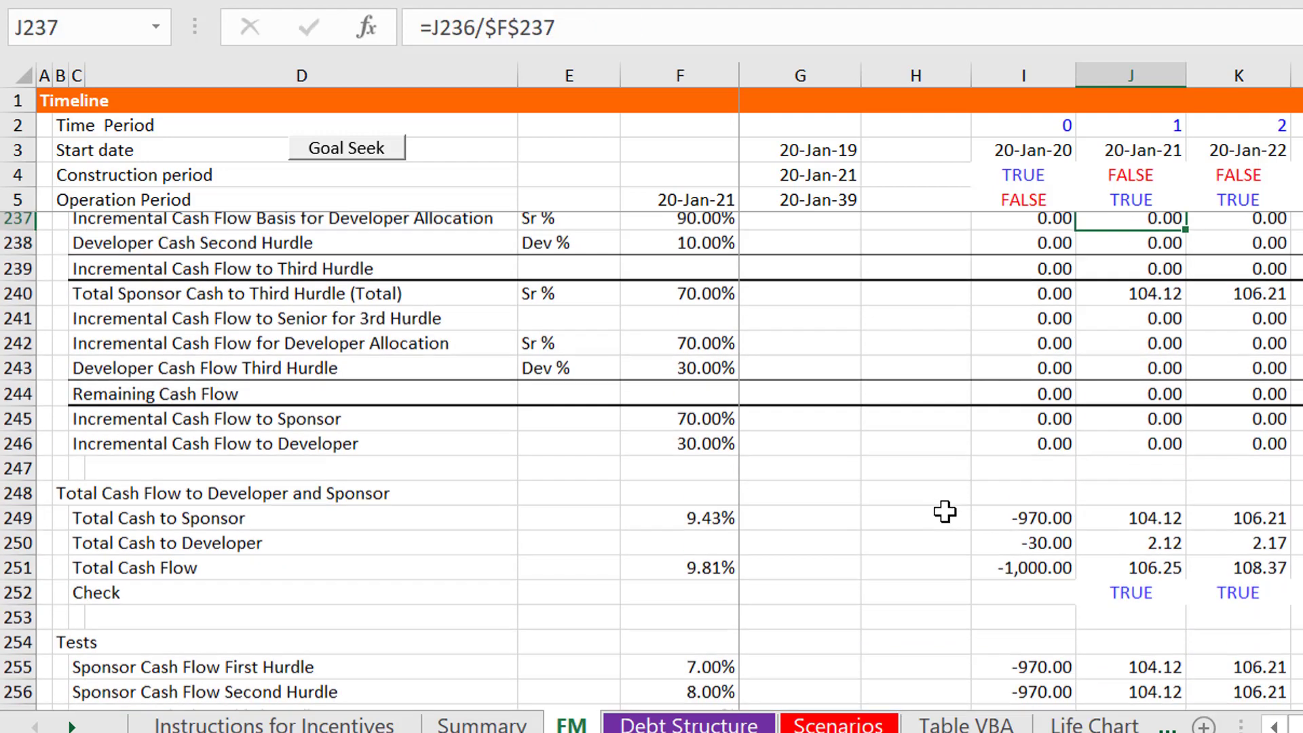
key(Down)
key(Down)
key(Down)
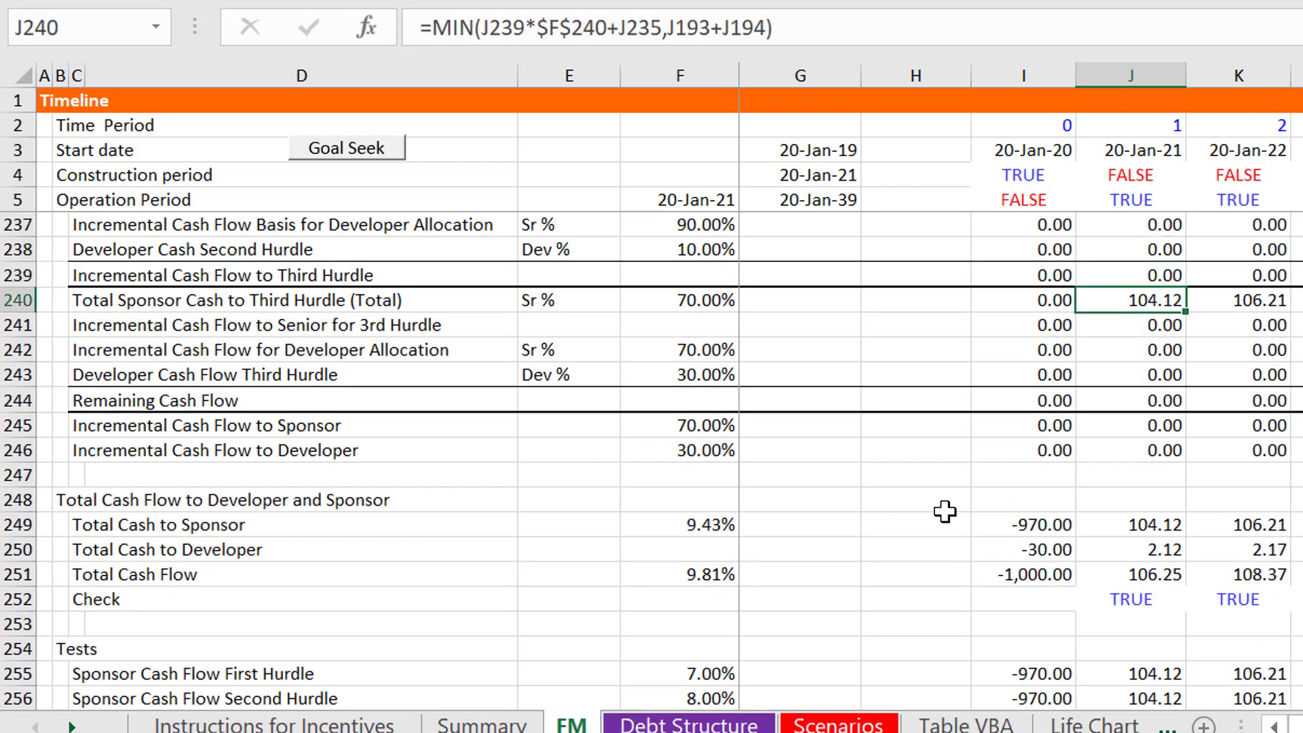
Enter =I240-I235 in I241 for Incremental Cash Flow to Senior for 3rd Hurdle and extend it across the timeline
key(Left)
key(Left)
key(Down)
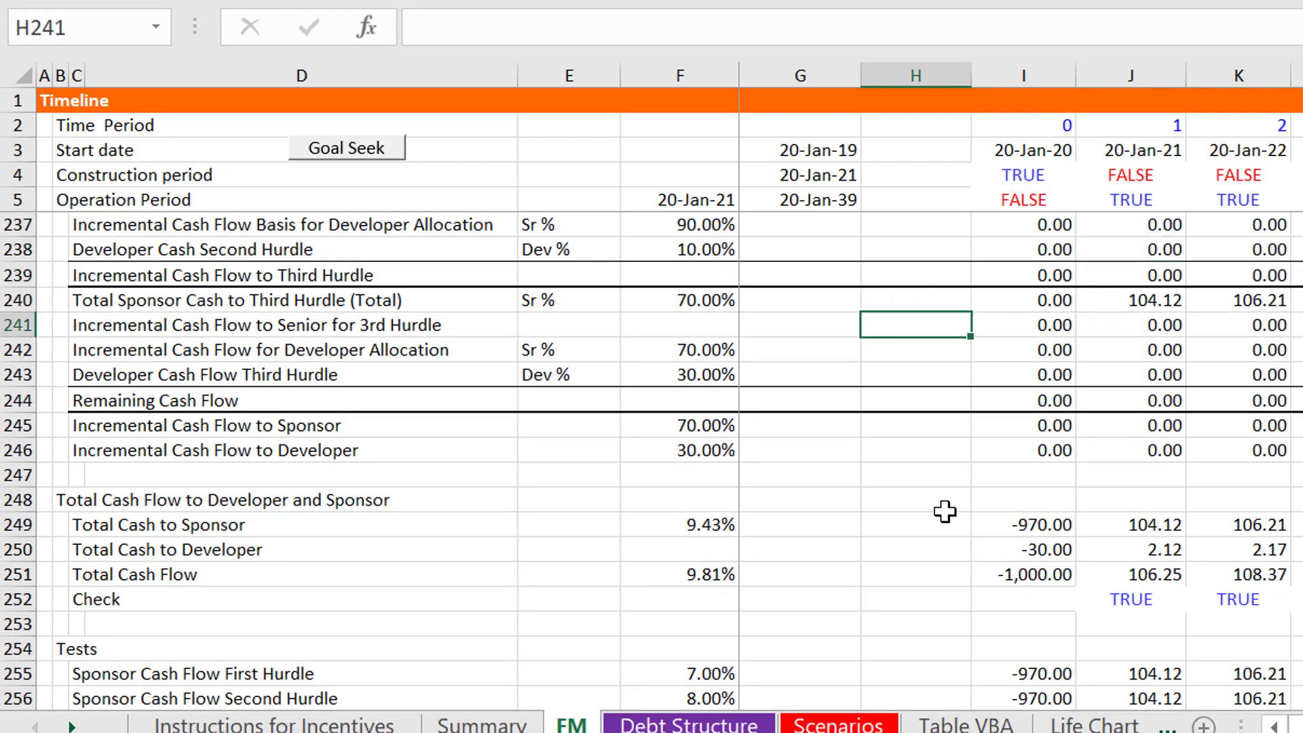
key(Left)
key(Left)
key(Left)
key(Right)
key(Right)
key(Right)
key(Right)
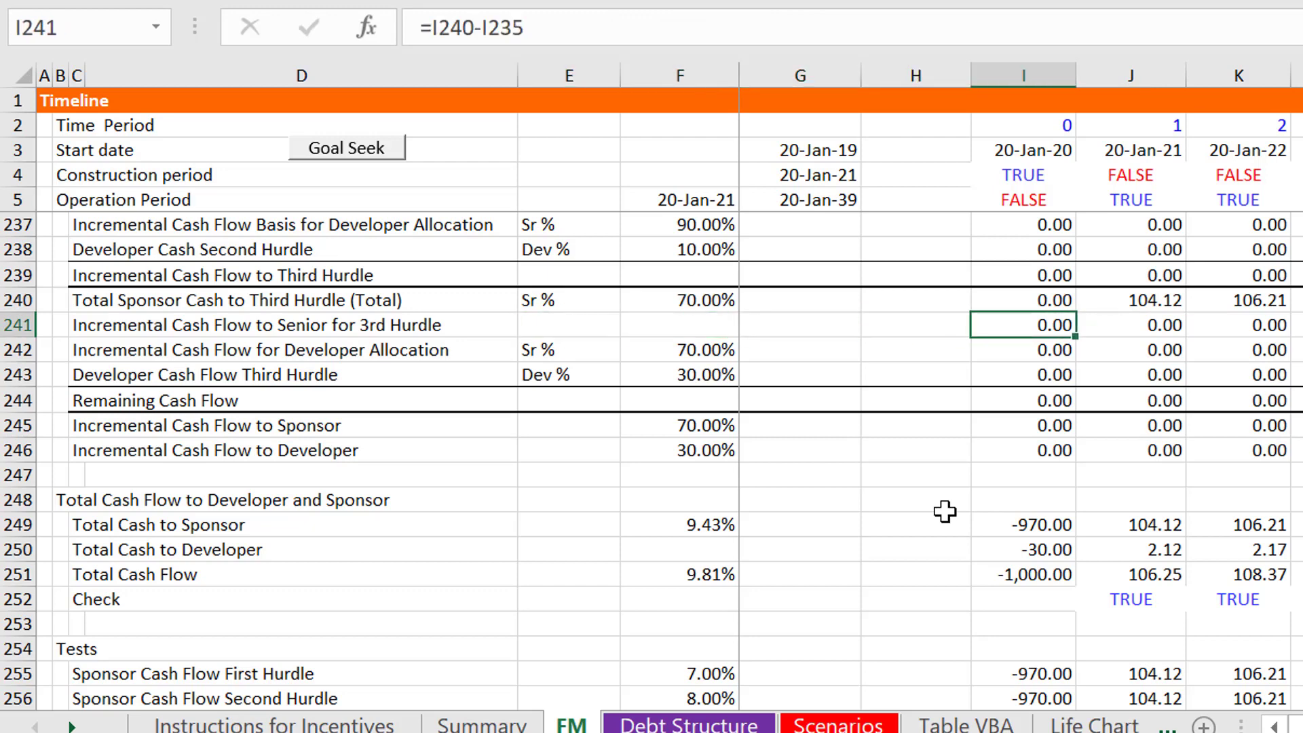
text(=)
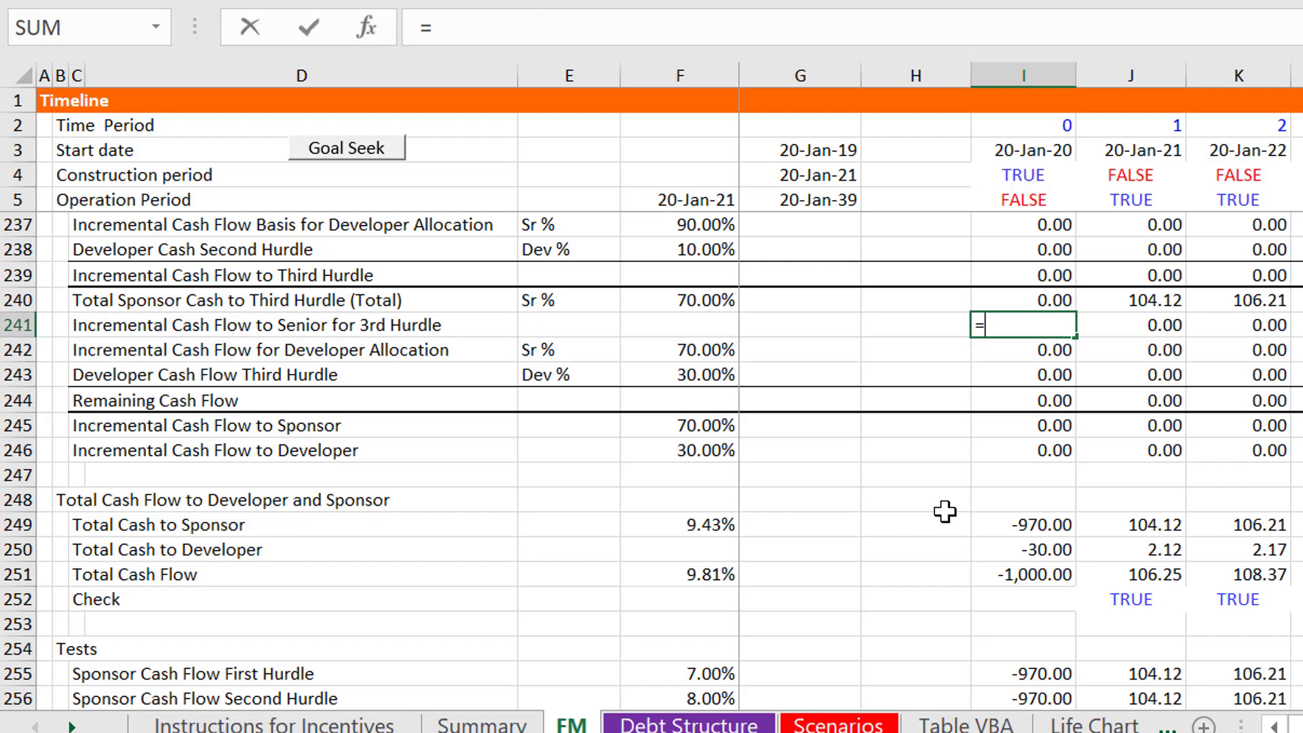
key(Up)
text(-)
key(Up)
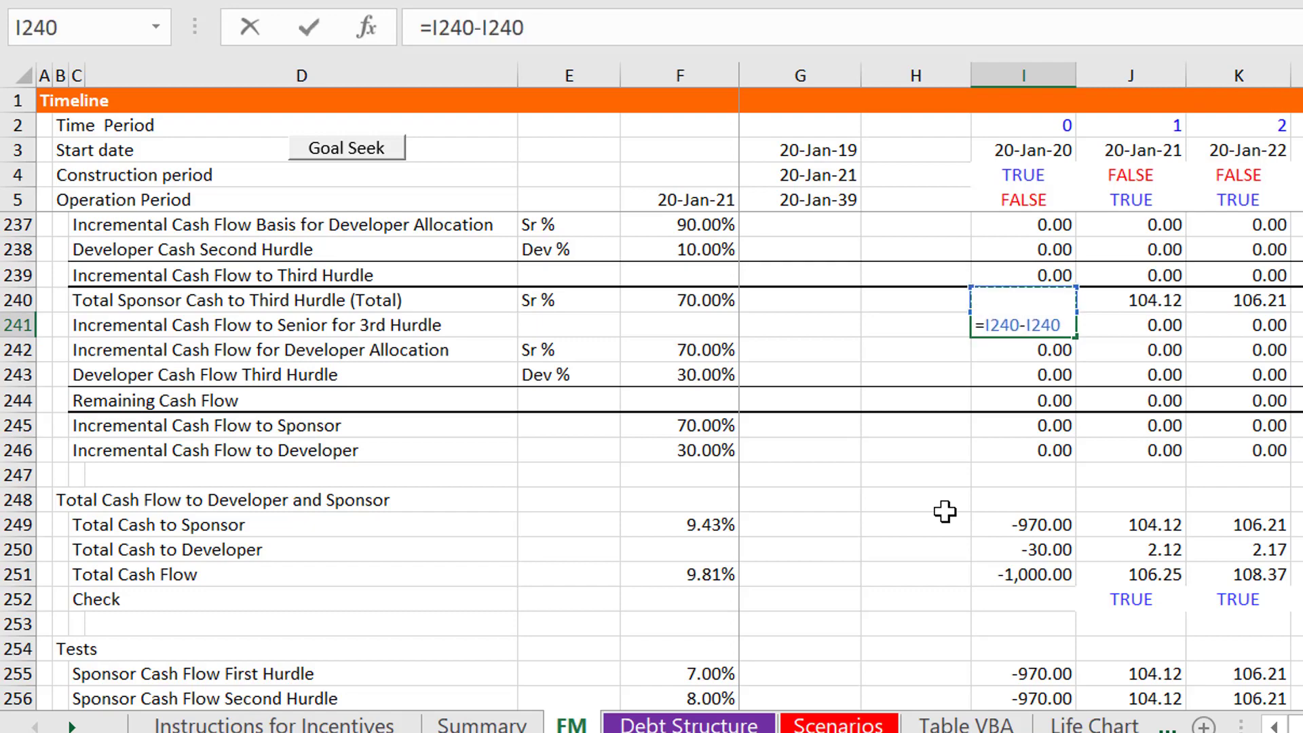
key(Up)
key(Up)
key(Up)
key(Up)
key(Up)
key(Up)
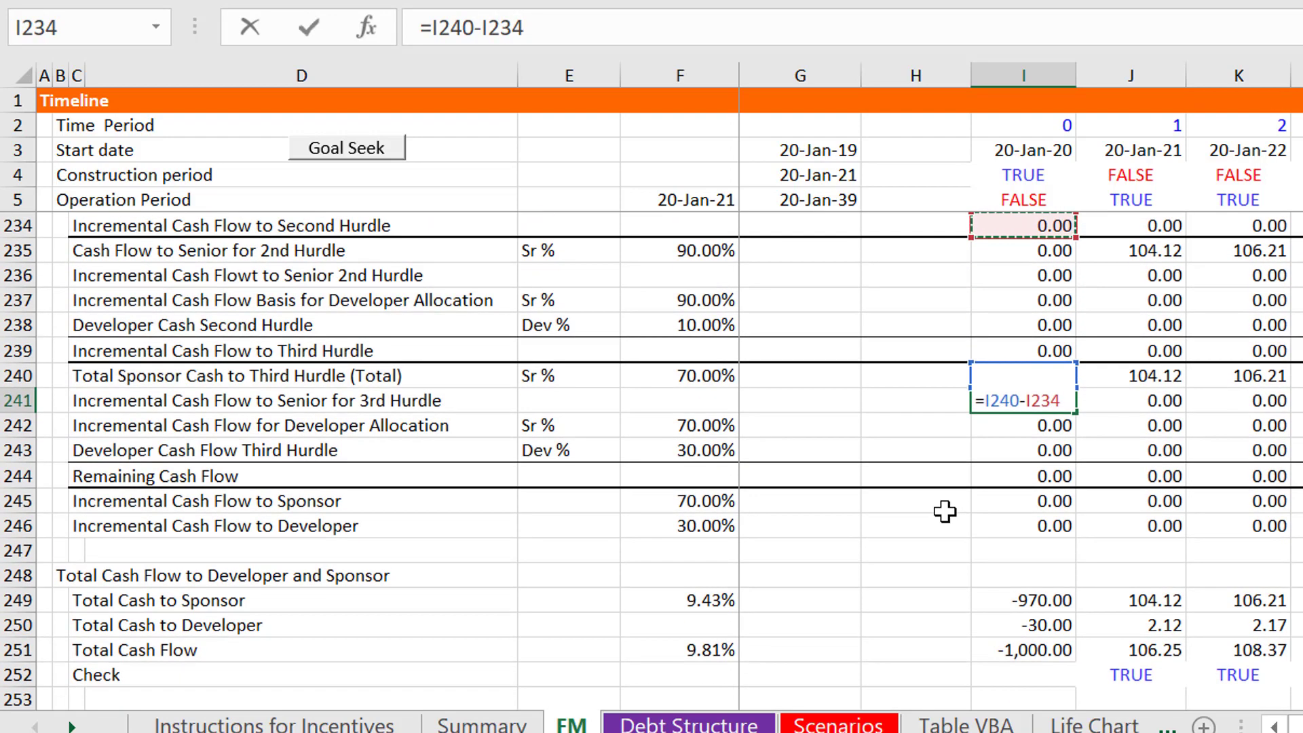
key(Down)
key(Return)
key(Up)
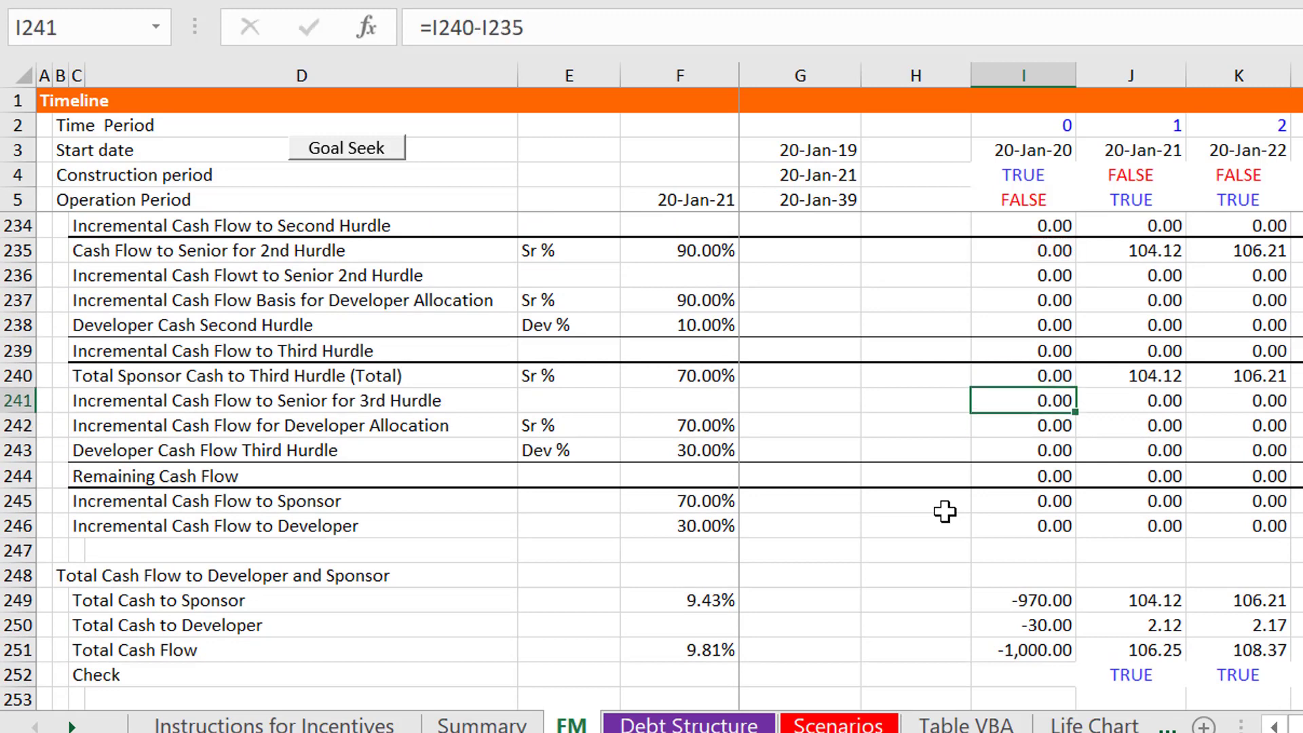
key(ctrl+shift+Right)
Enter =I241/$F$242 in I242 for Incremental Cash Flow for Developer Allocation and extend it across the timeline
key(Down)
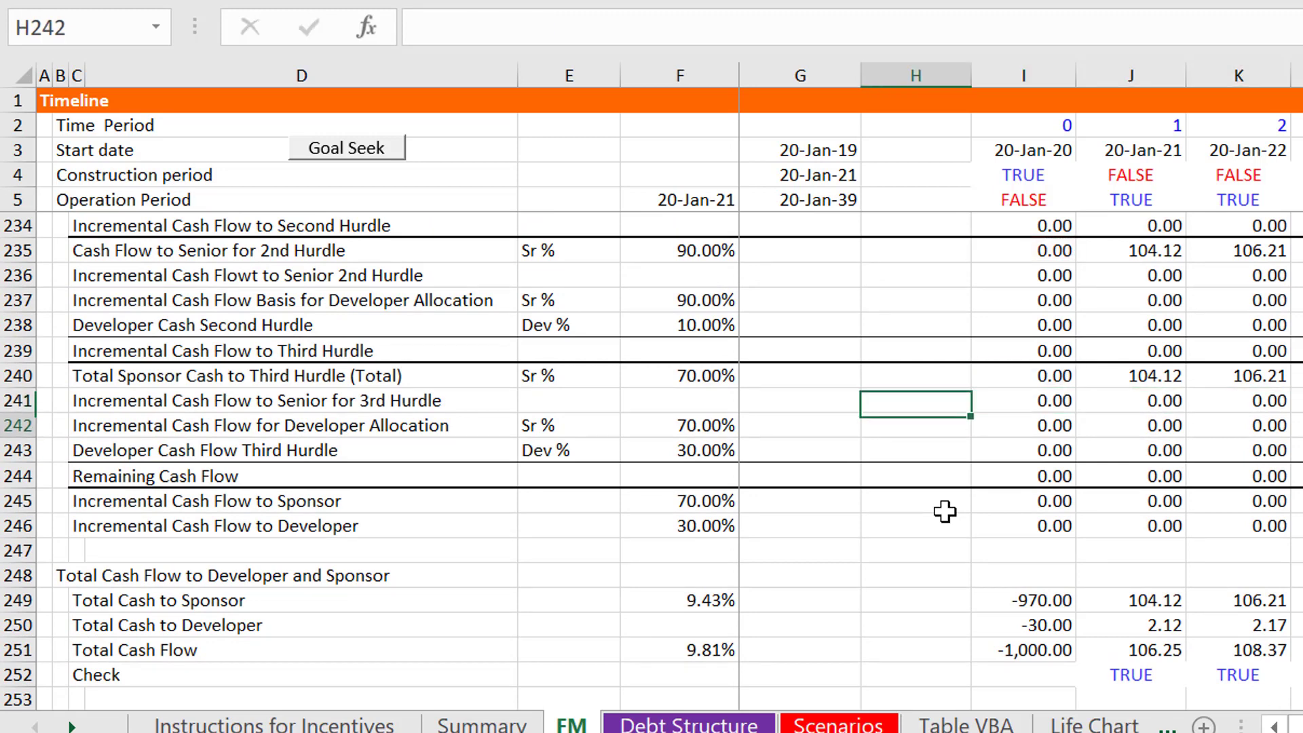
key(F2)
key(Escape)
text(=)
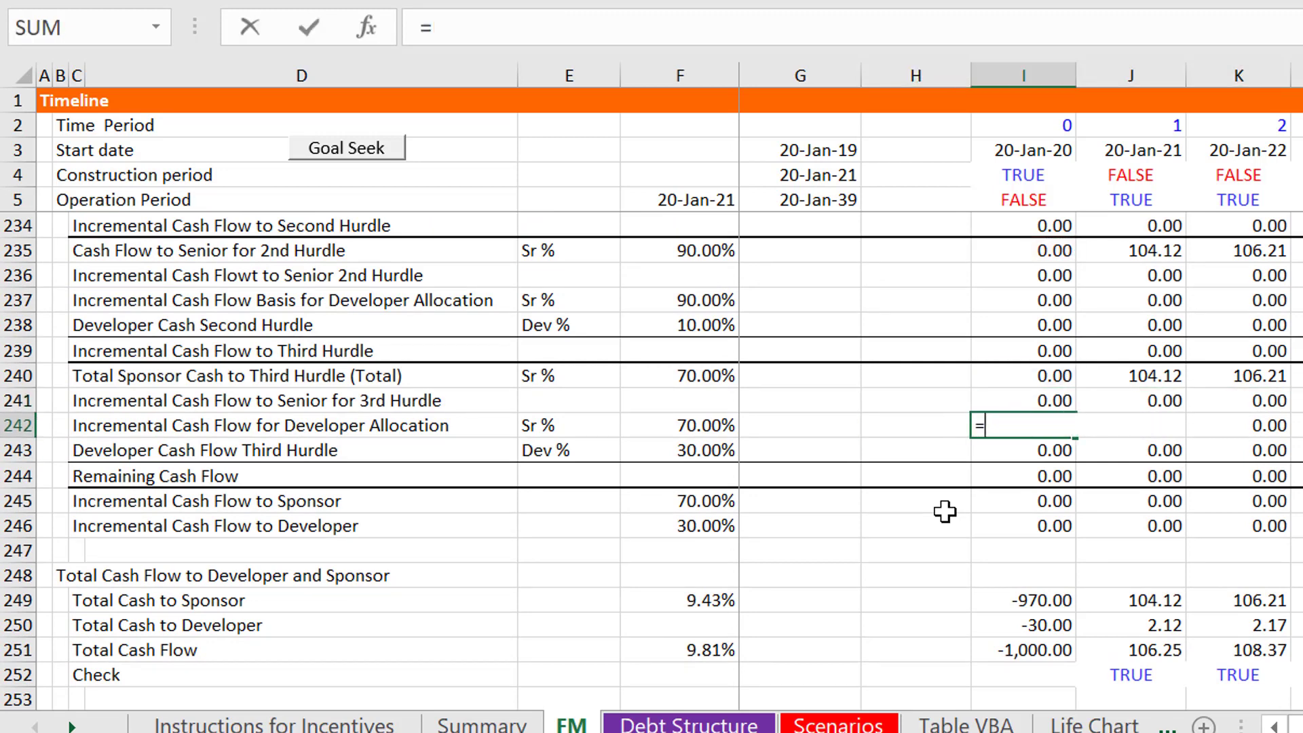
key(Up)
text(/)
key(Left)
key(Left)
key(Left)
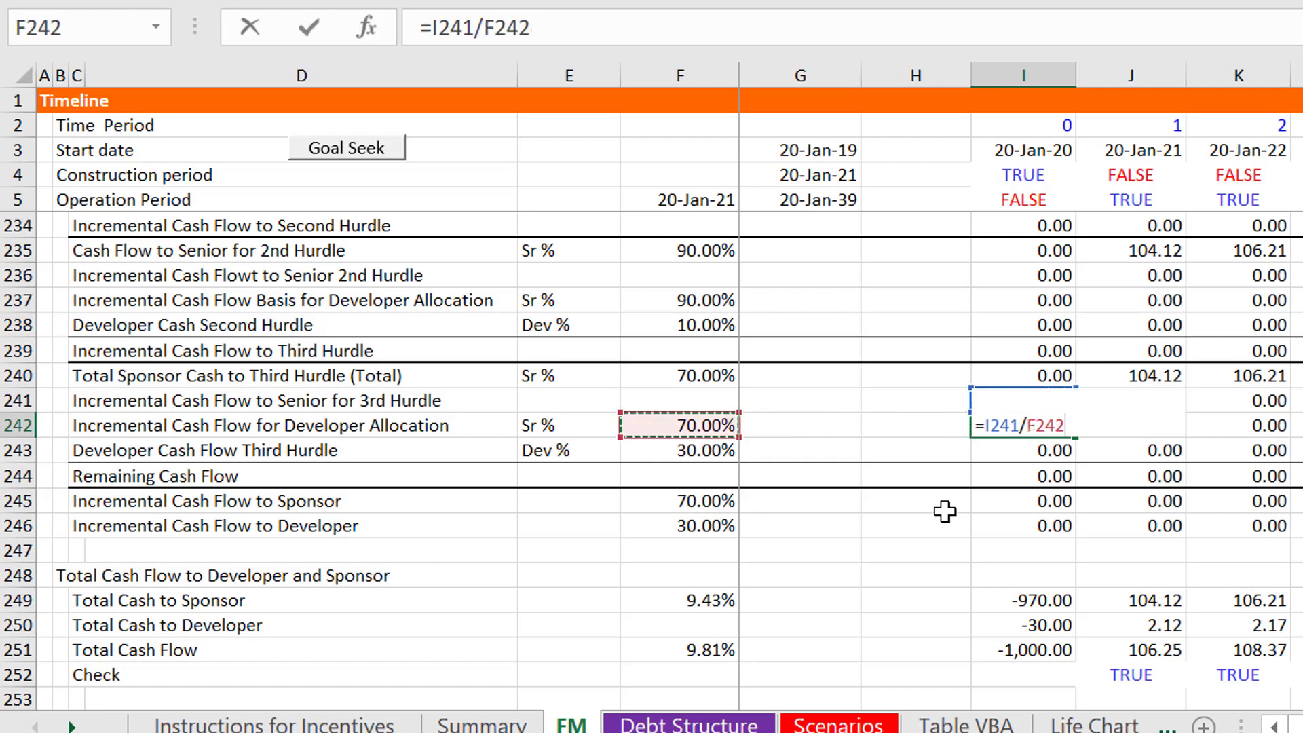
key(F4)
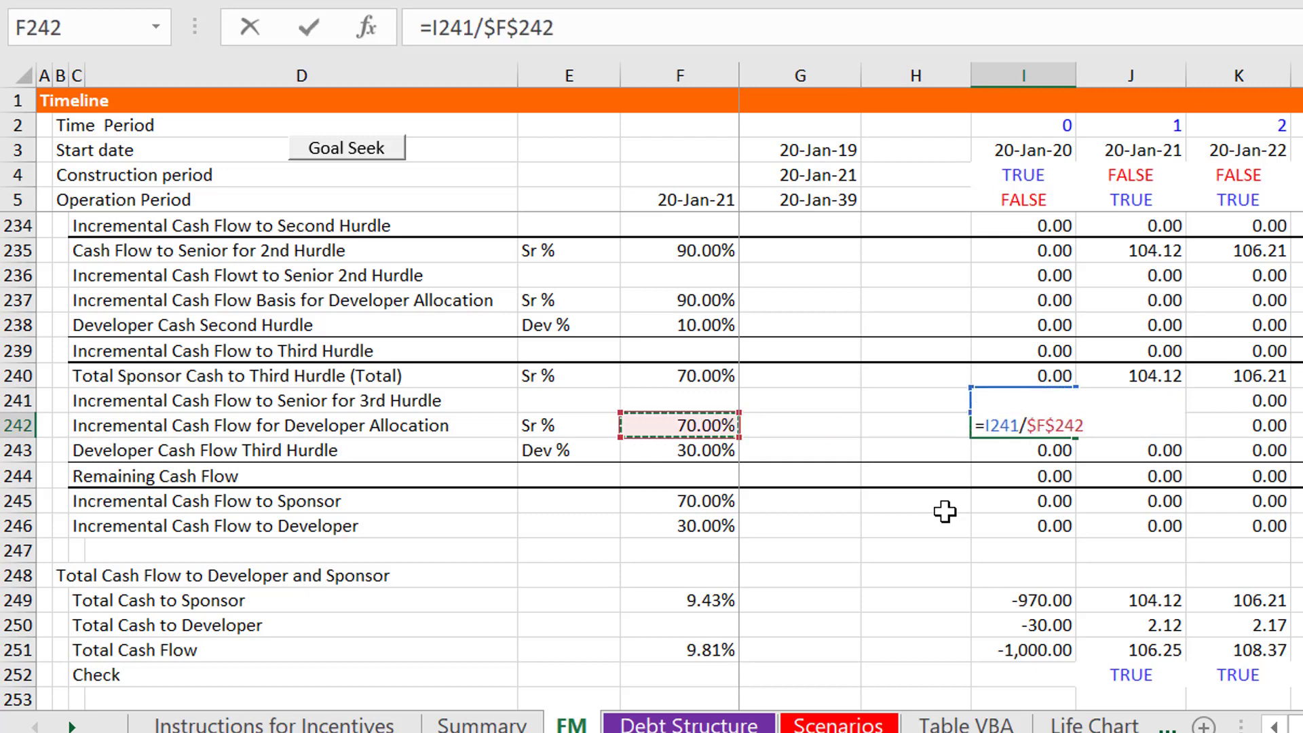
key(Return)
key(Up)
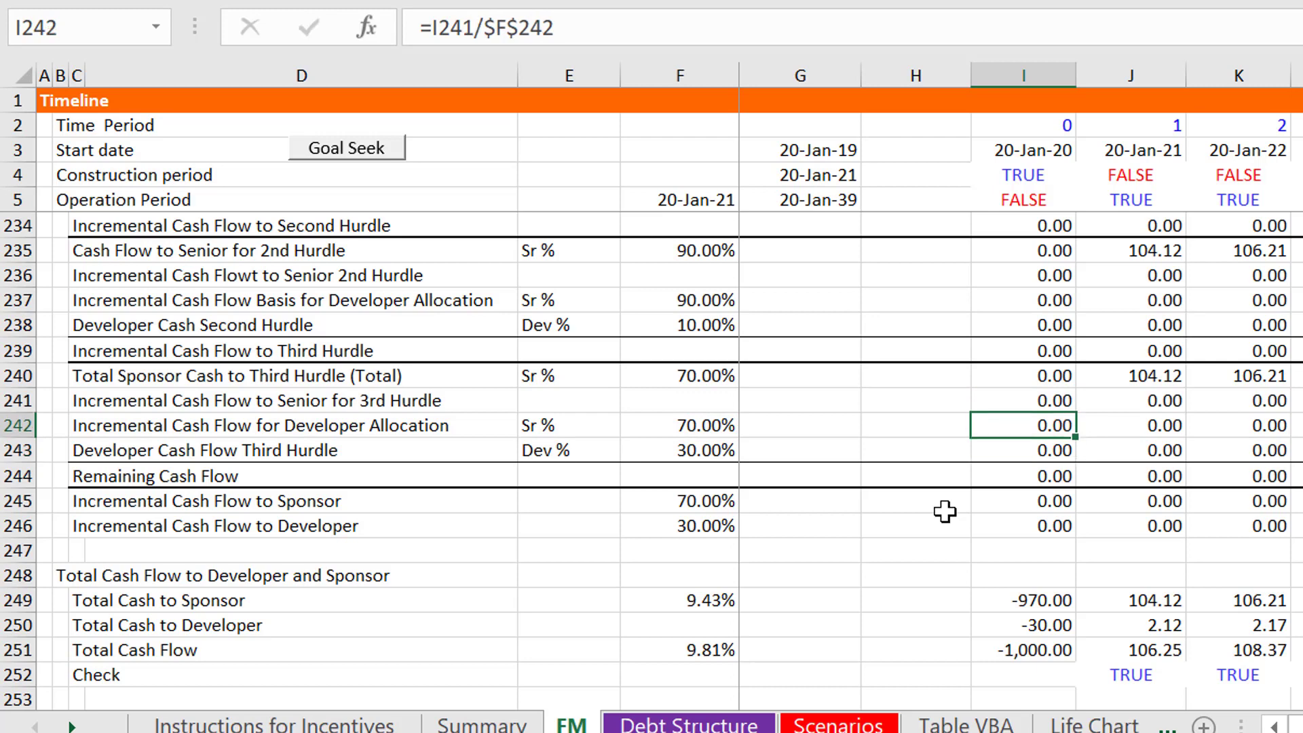
key(ctrl+shift+Right)
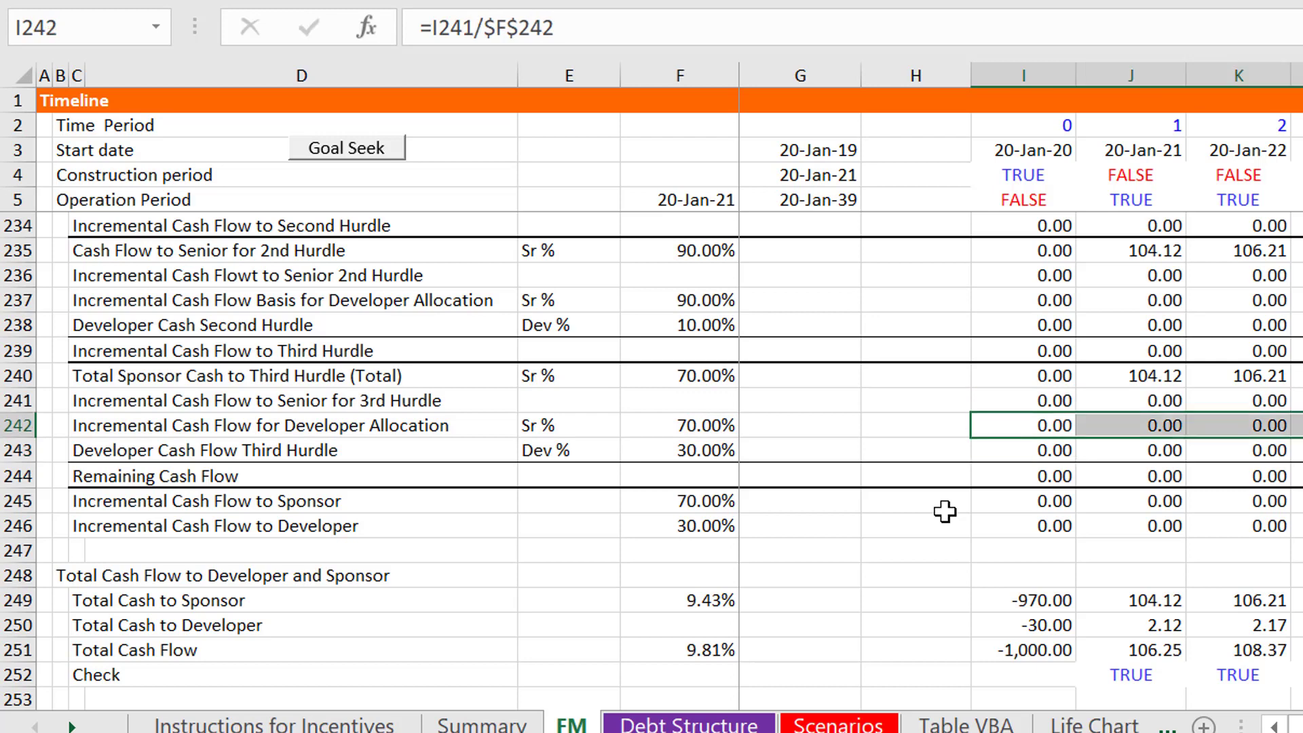
Enter =I242*$F$243 in I243 for Developer Cash Flow Third Hurdle and extend it across the timeline
key(Down)
key(Left)
key(Left)
key(Left)
key(Right)
key(Right)
key(Right)
text(=)
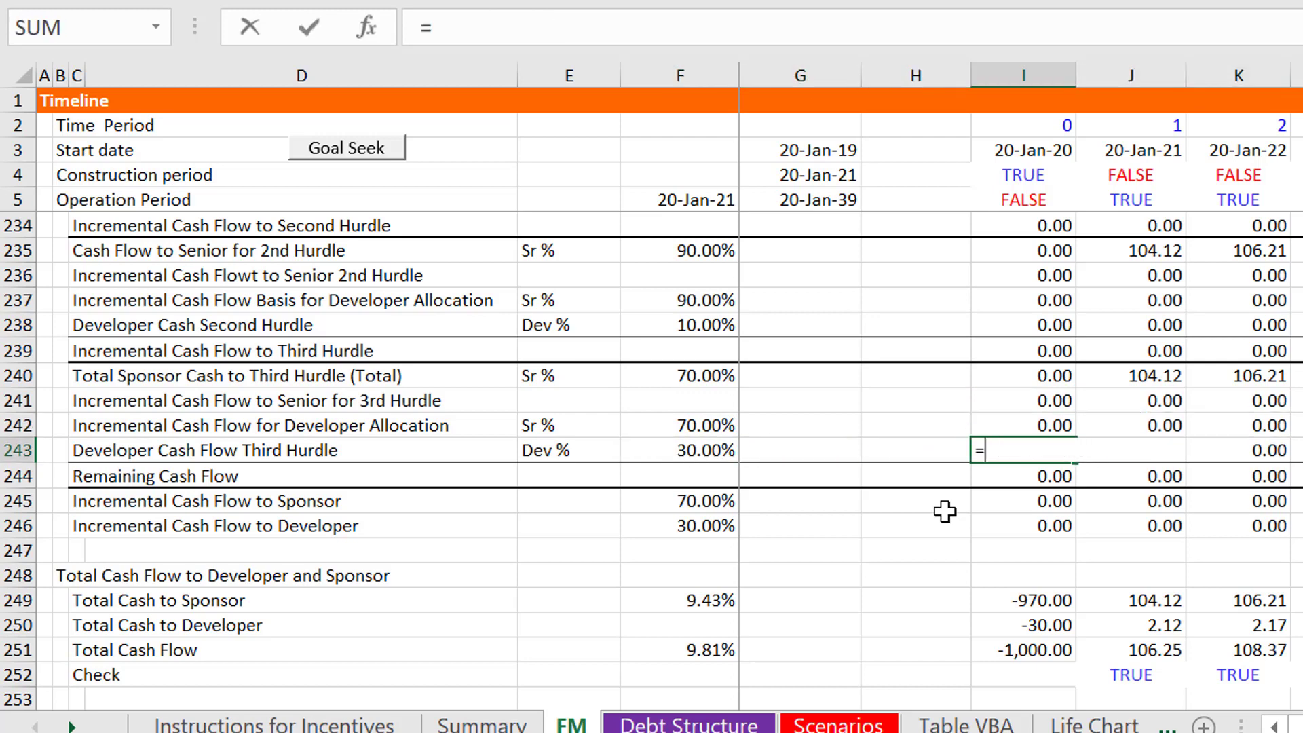
key(Up)
text(*)
key(Left)
key(Left)
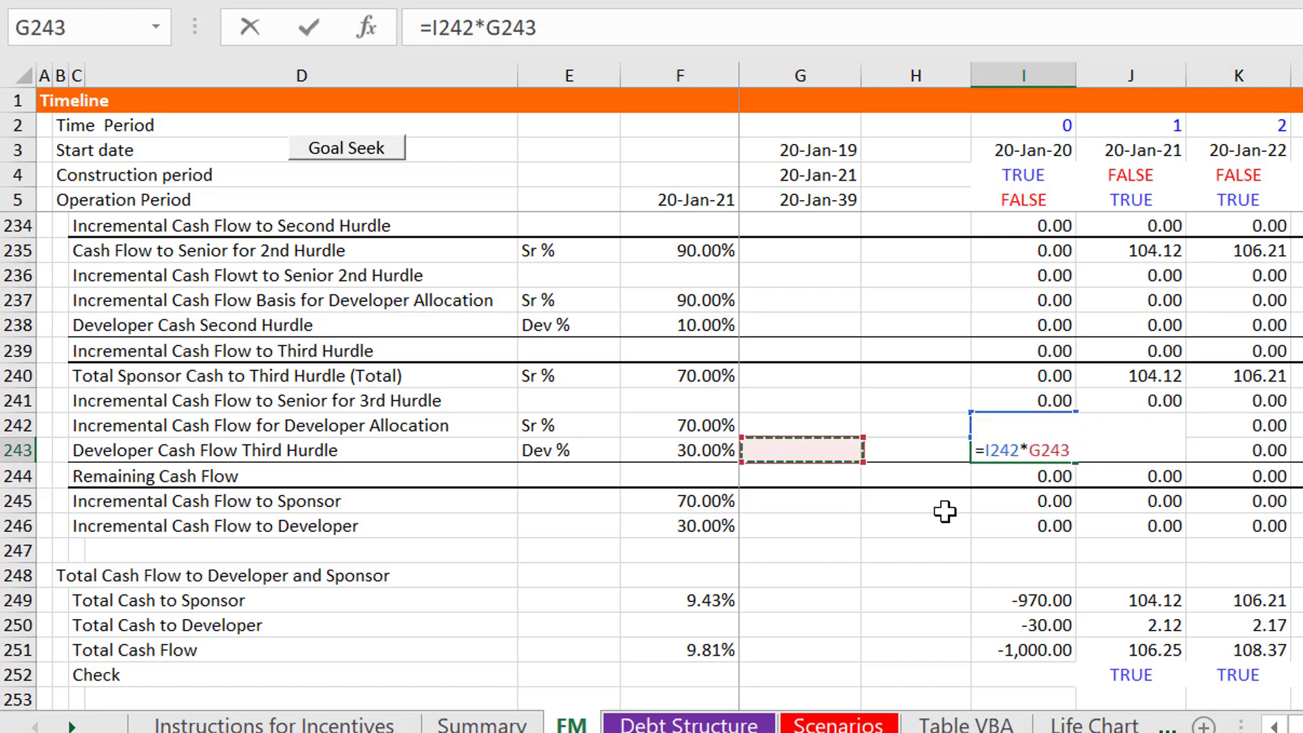
key(Left)
key(F4)
key(Return)
key(Up)
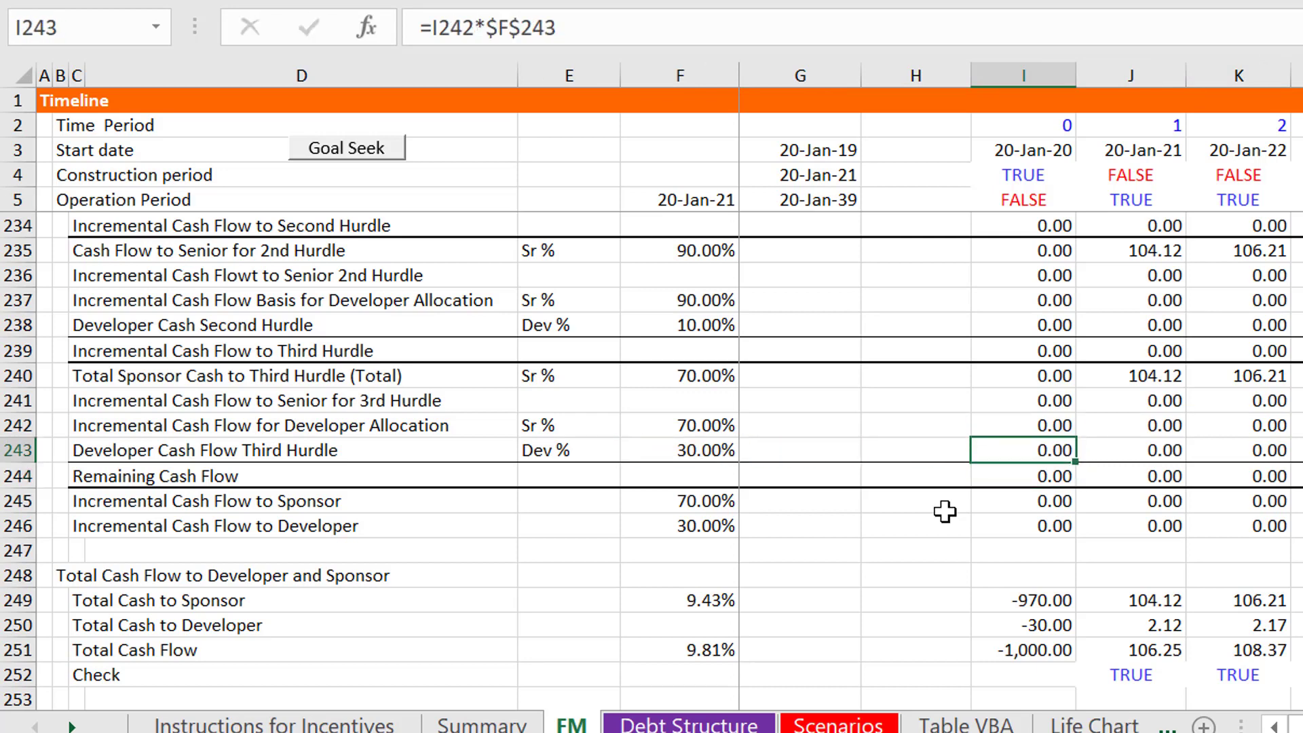
key(ctrl+shift+Right)
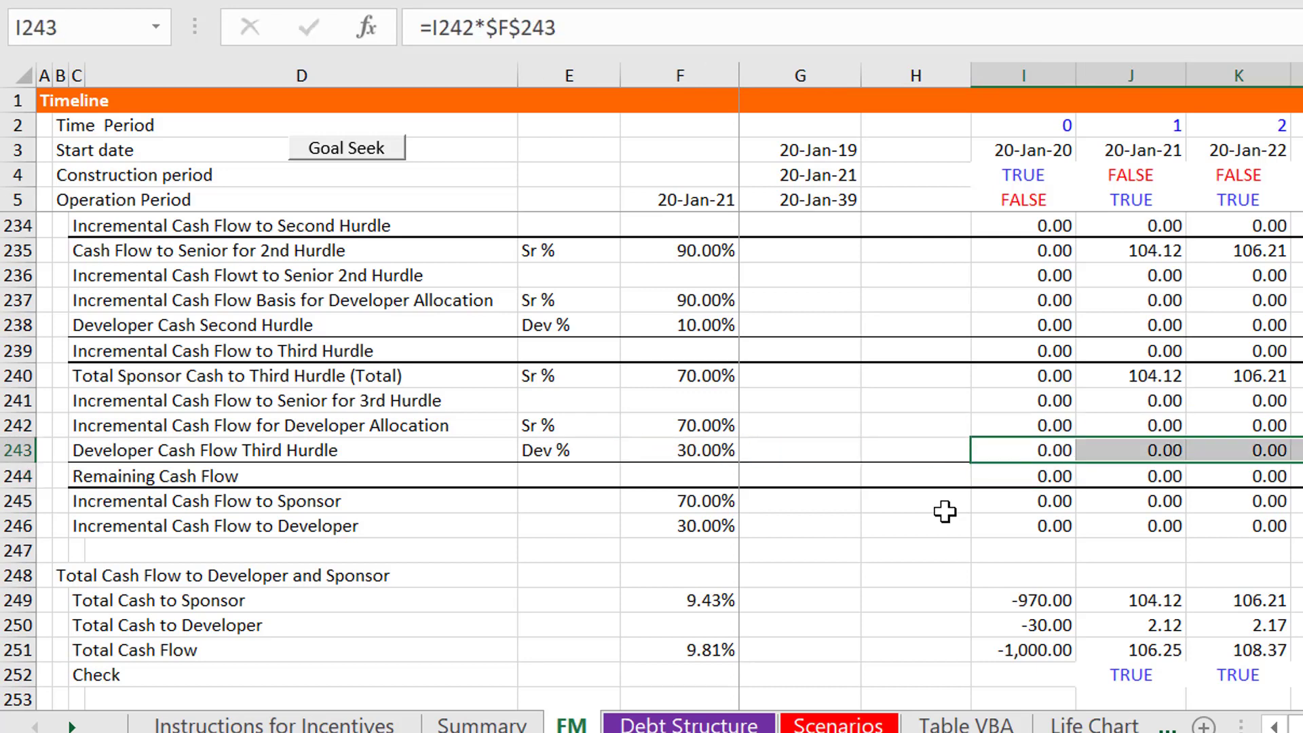
Review the formulas for Remaining Cash Flow and the incremental cash flows to sponsor and developer in I244 to I246
key(Down)
key(F2)
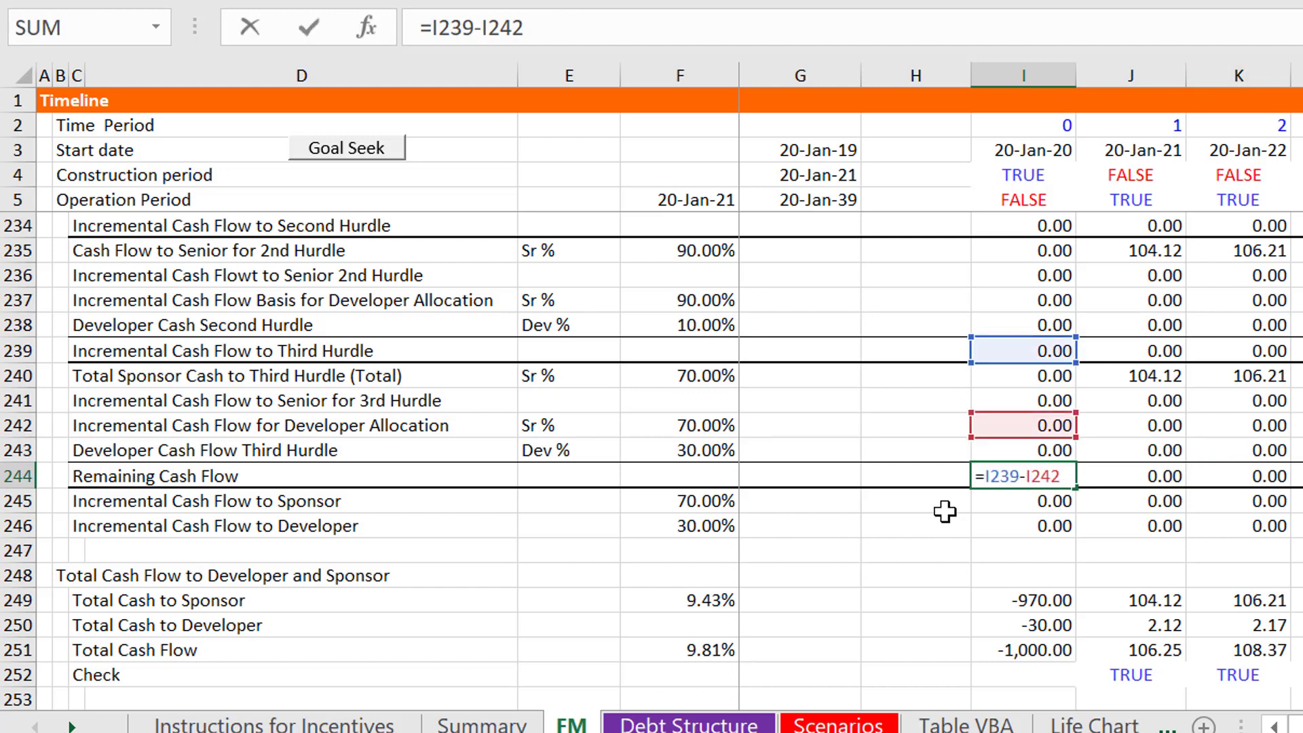
key(Escape)
key(Down)
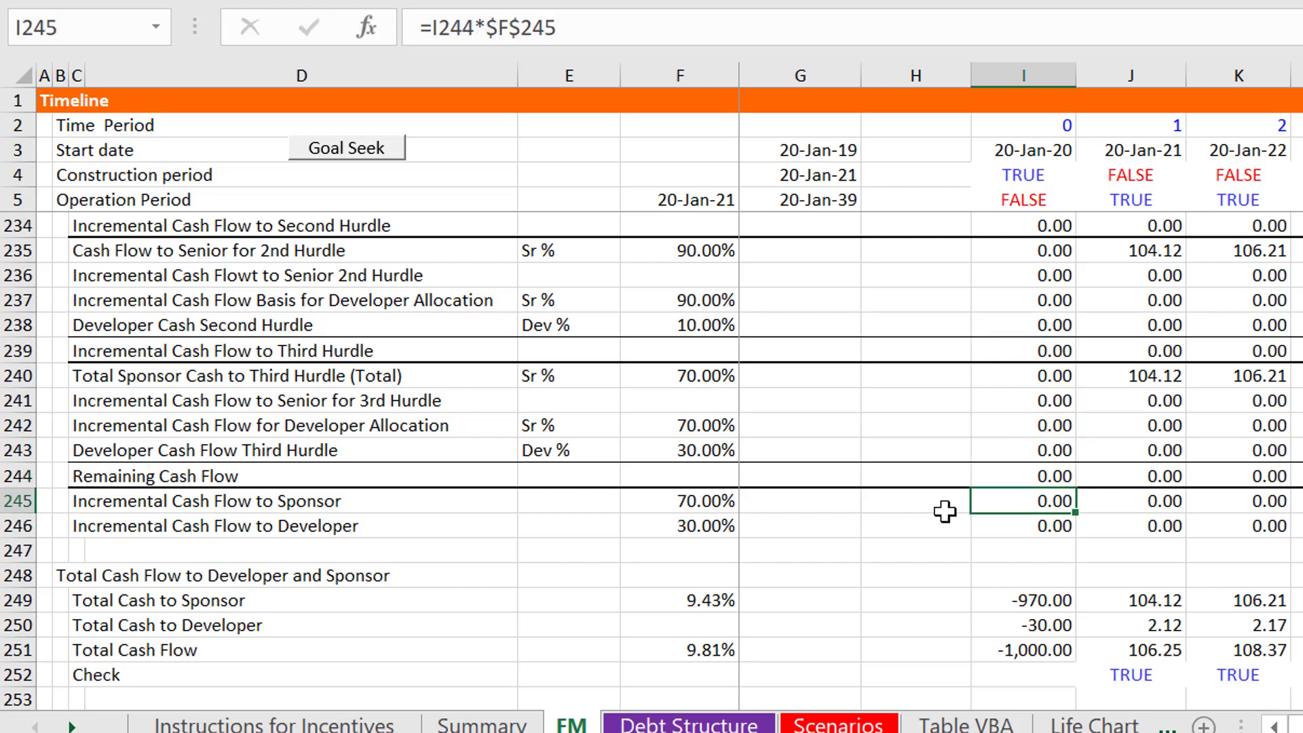
key(F2)
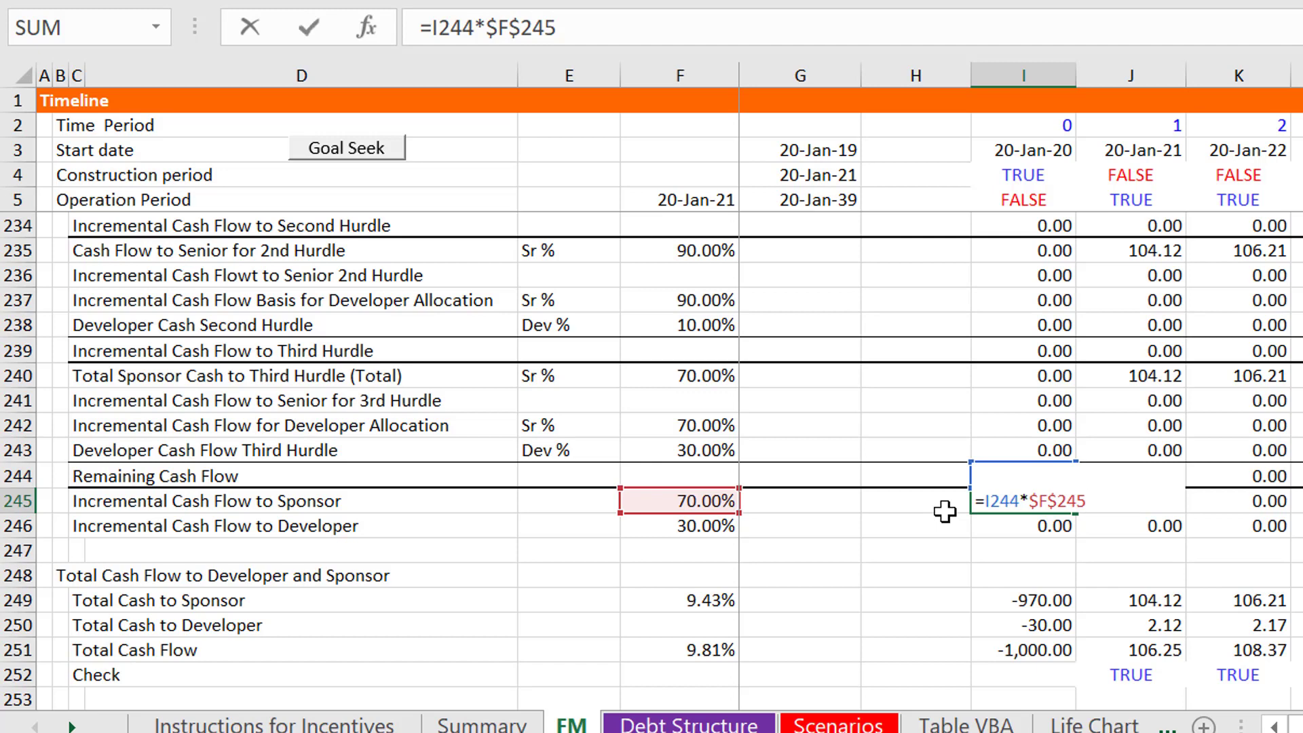
key(ctrl+Return)
key(Down)
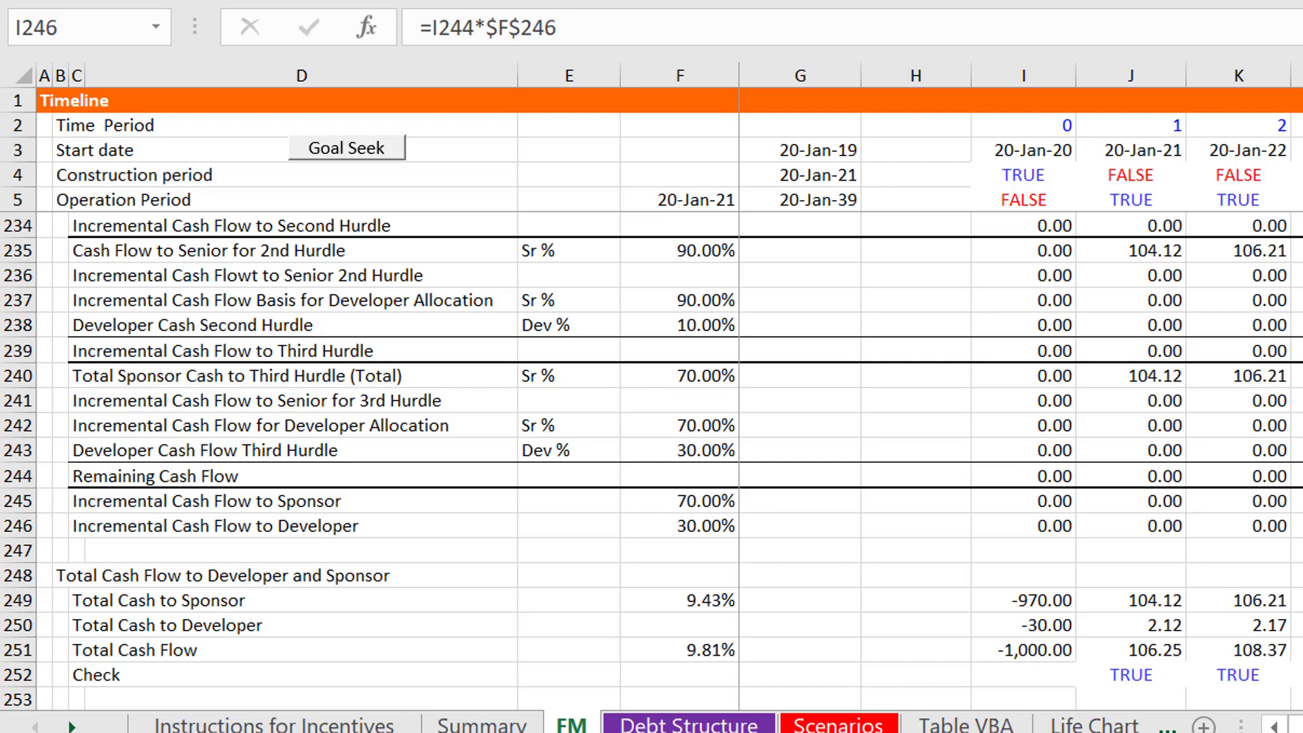
click(1128, 558)
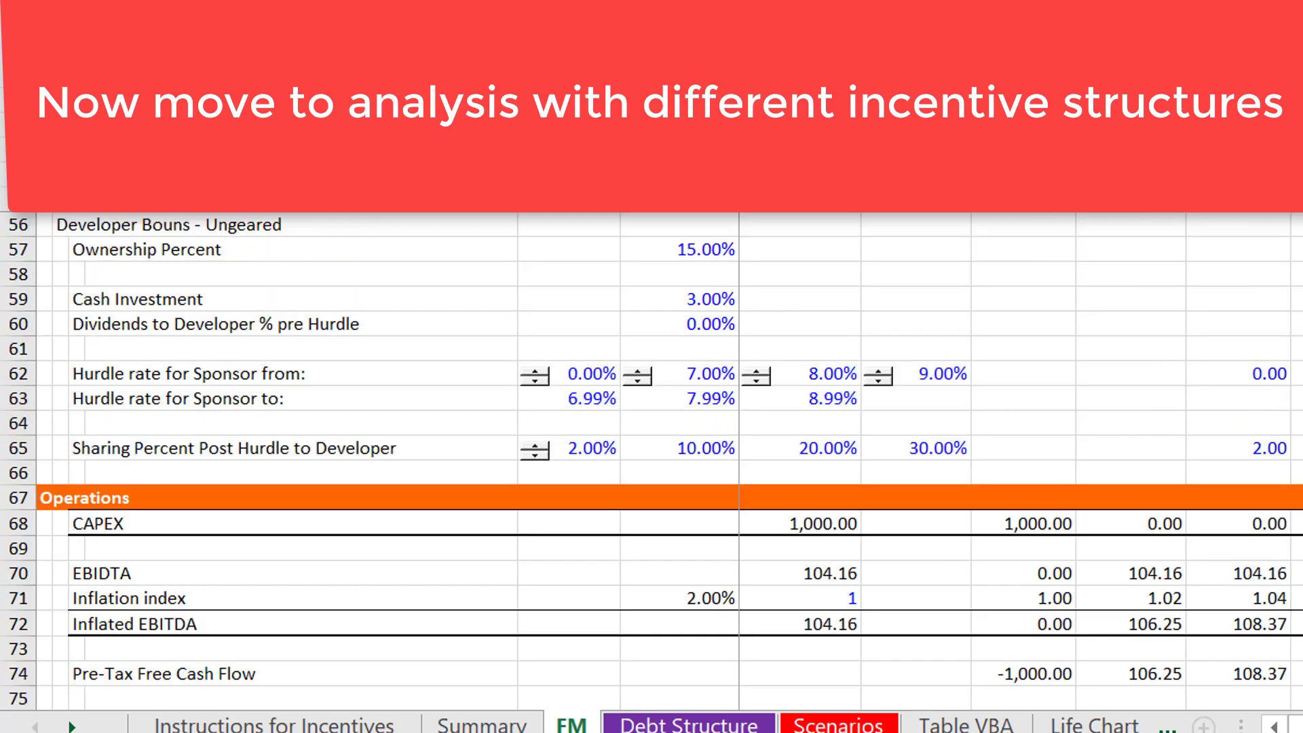
Examine the sharing percent in E65 and highlight the driver values beside the hurdle inputs, from K62 down to row 65
click(569, 448)
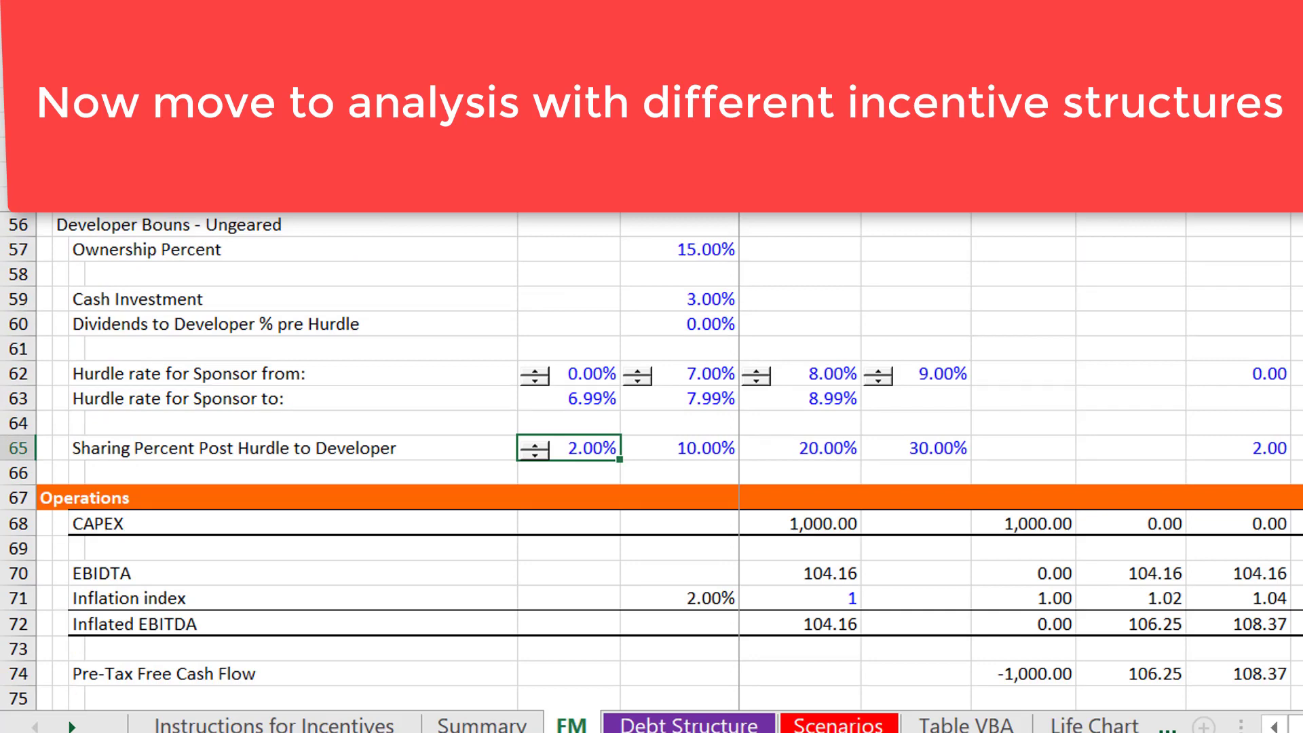
click(1261, 363)
key(Down)
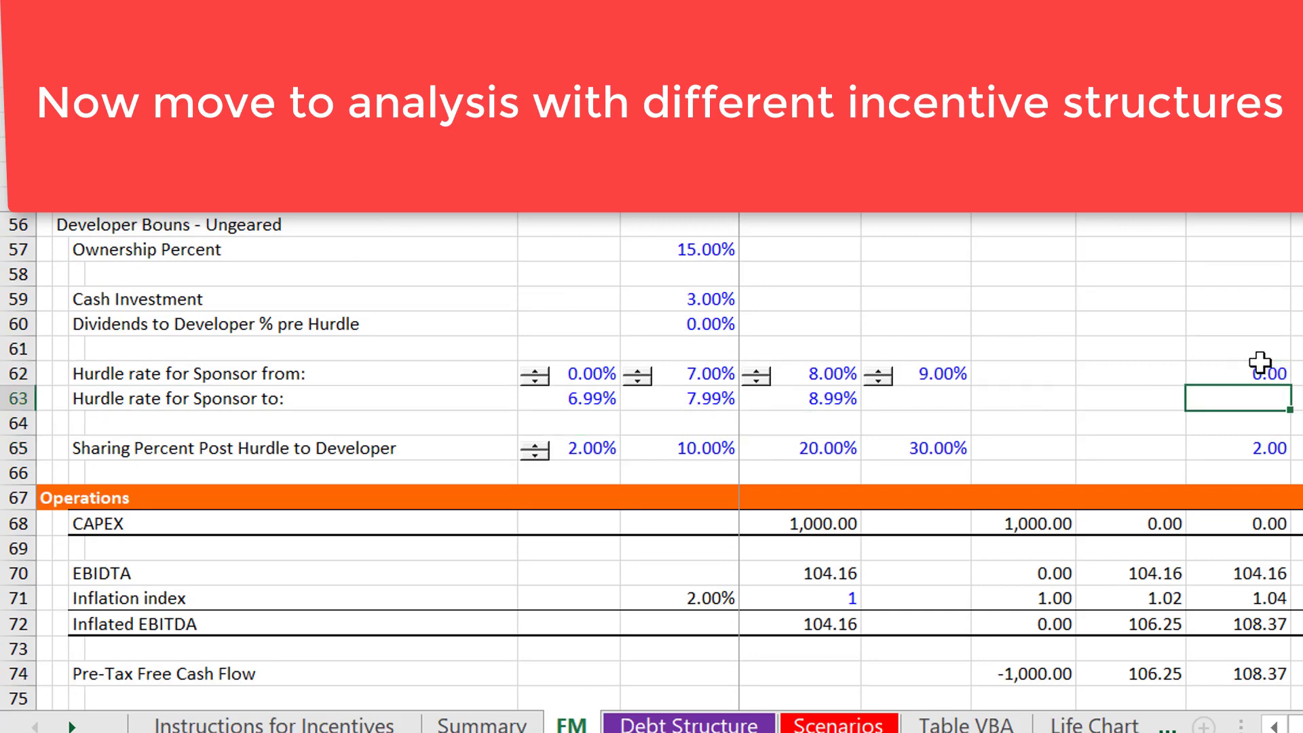
key(Up)
key(shift+Right)
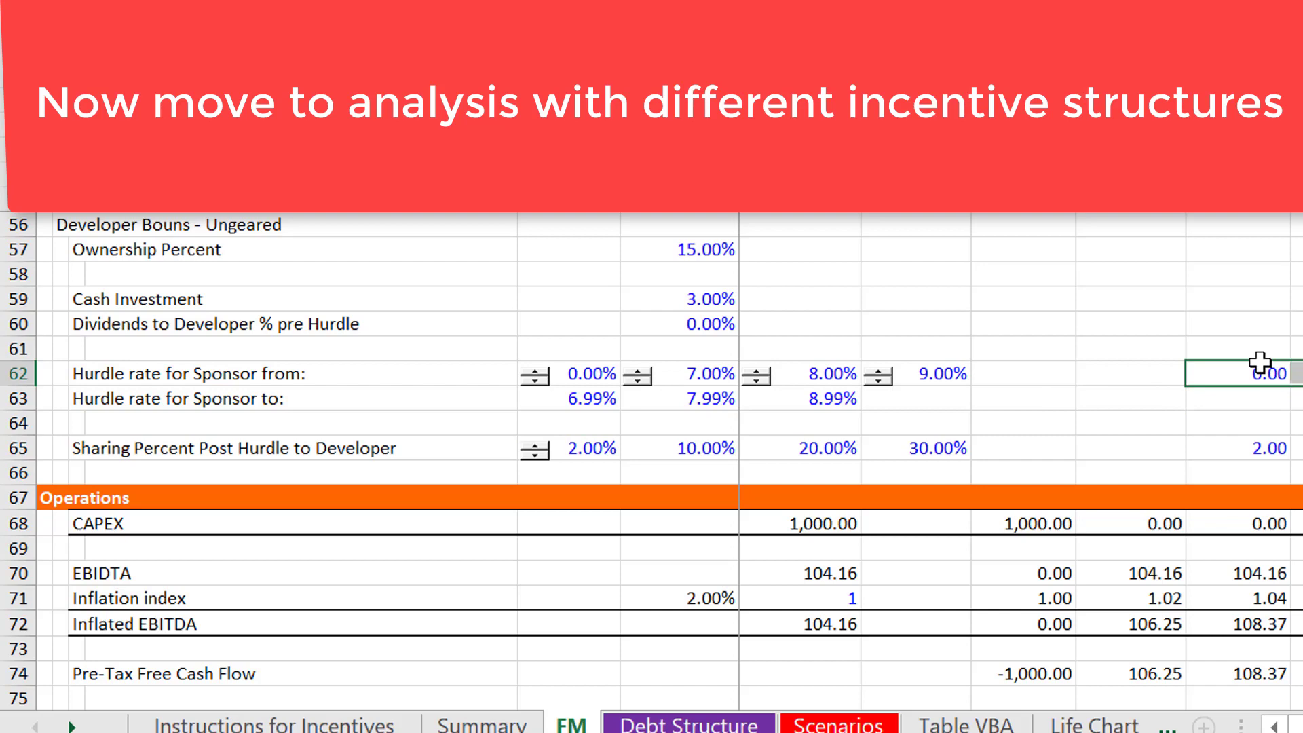
key(shift+Down)
key(shift+Down)
key(shift+Down)
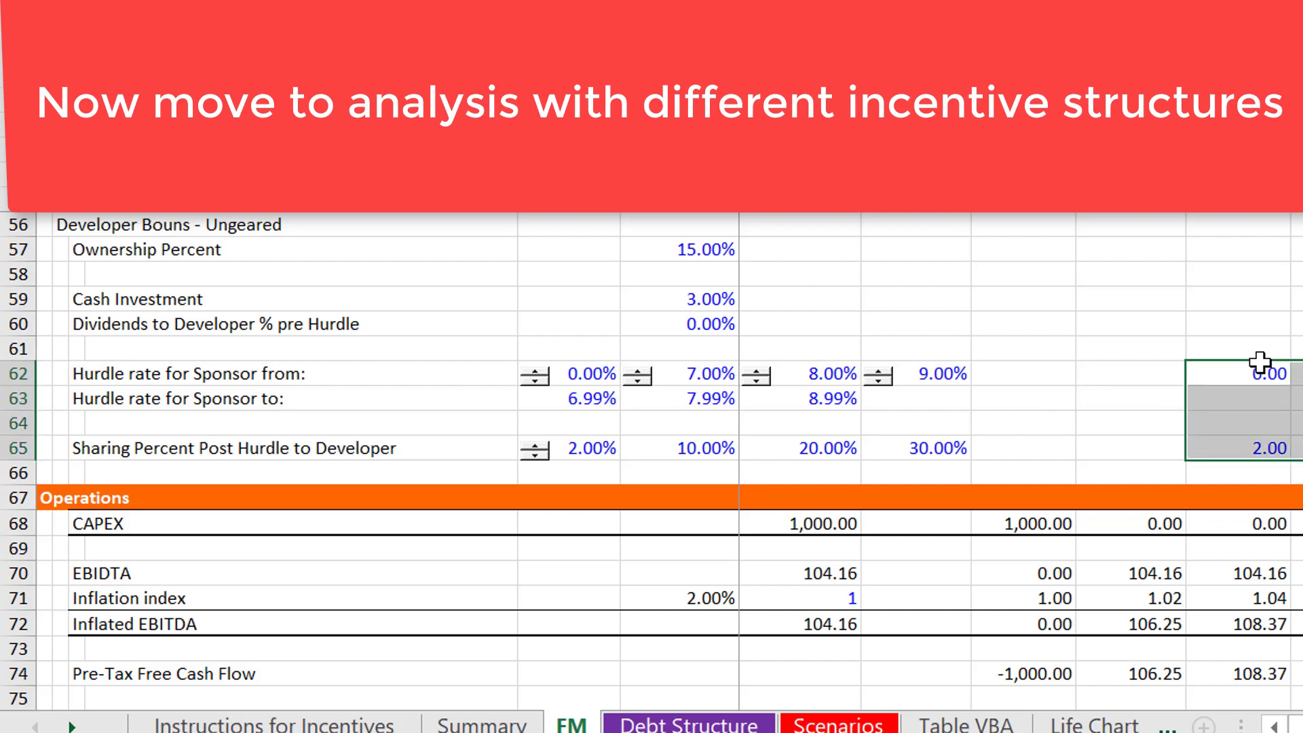
Inspect how the first hurdle rate in E62 and the first developer sharing percent in E65 link to their driver cells
key(Left)
key(Left)
key(Left)
key(Left)
key(Left)
key(Left)
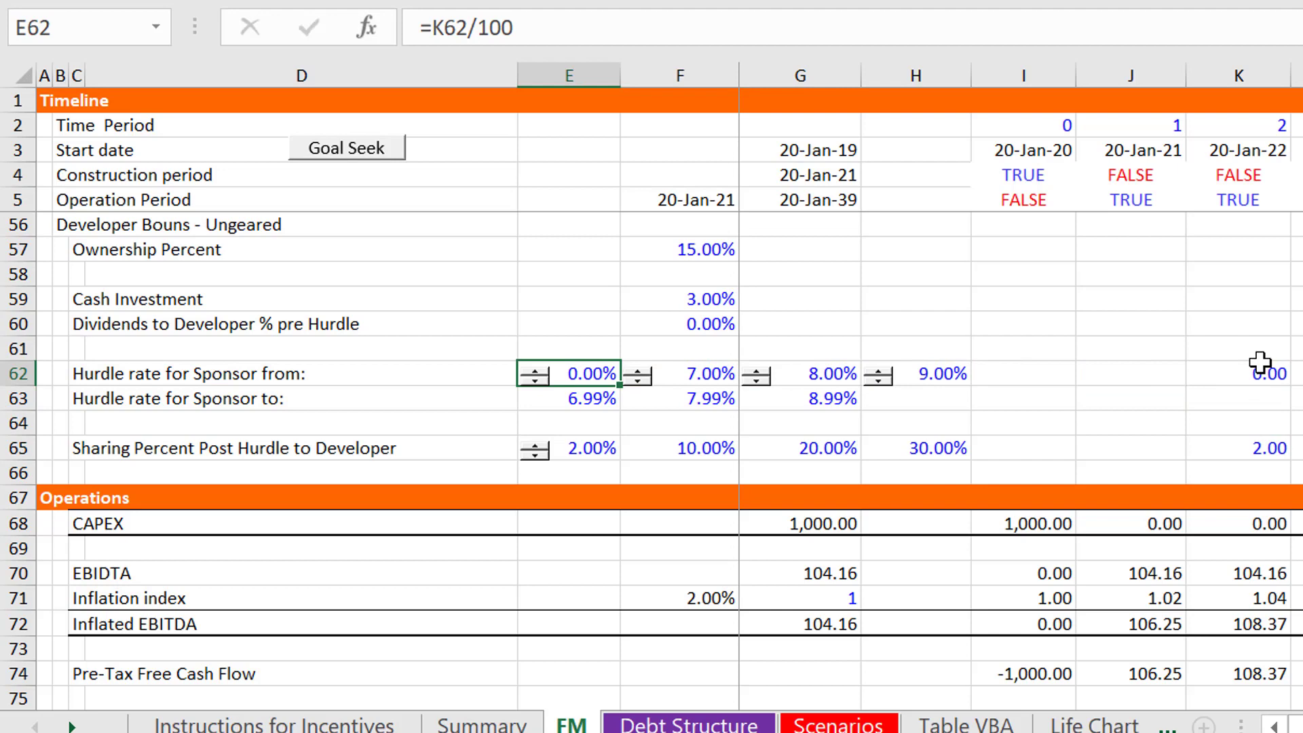
key(Down)
key(Down)
key(Down)
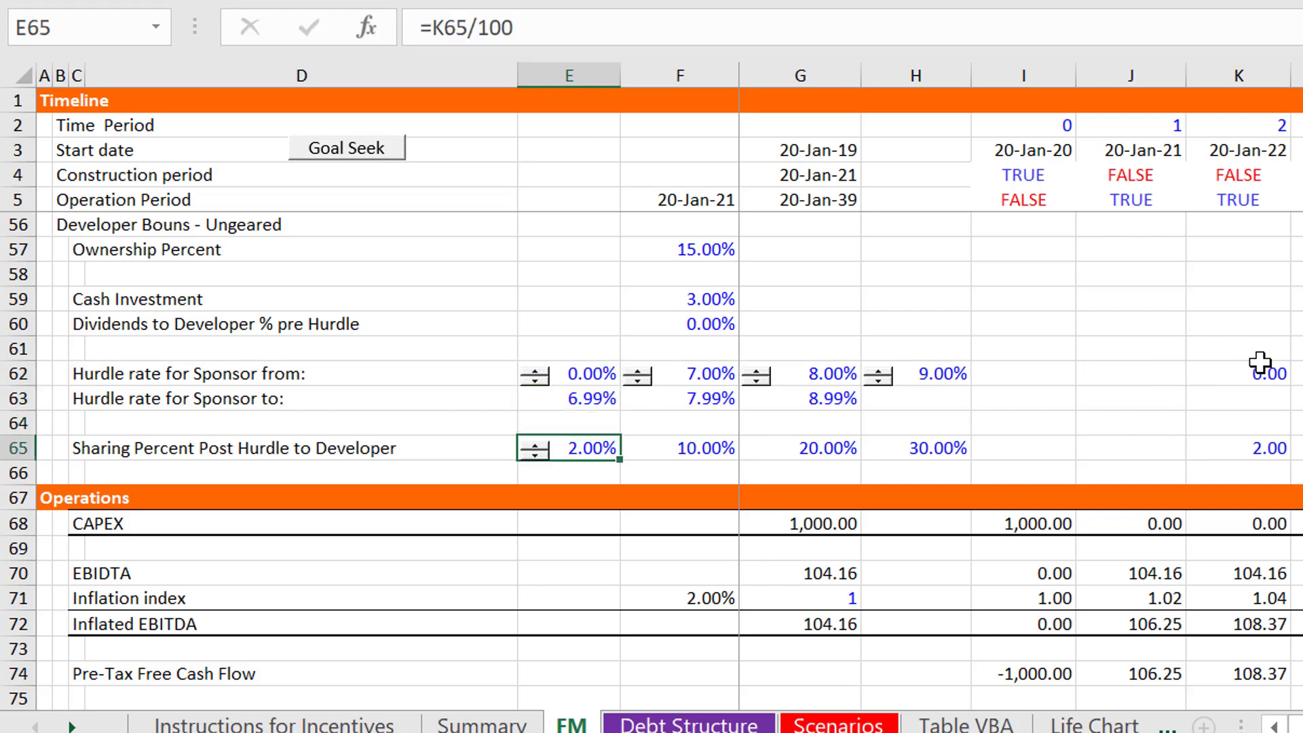
Copy the =K65/100 formula from E65 across to H65 for the sharing percents post hurdle
key(F2)
key(Escape)
key(shift+Right)
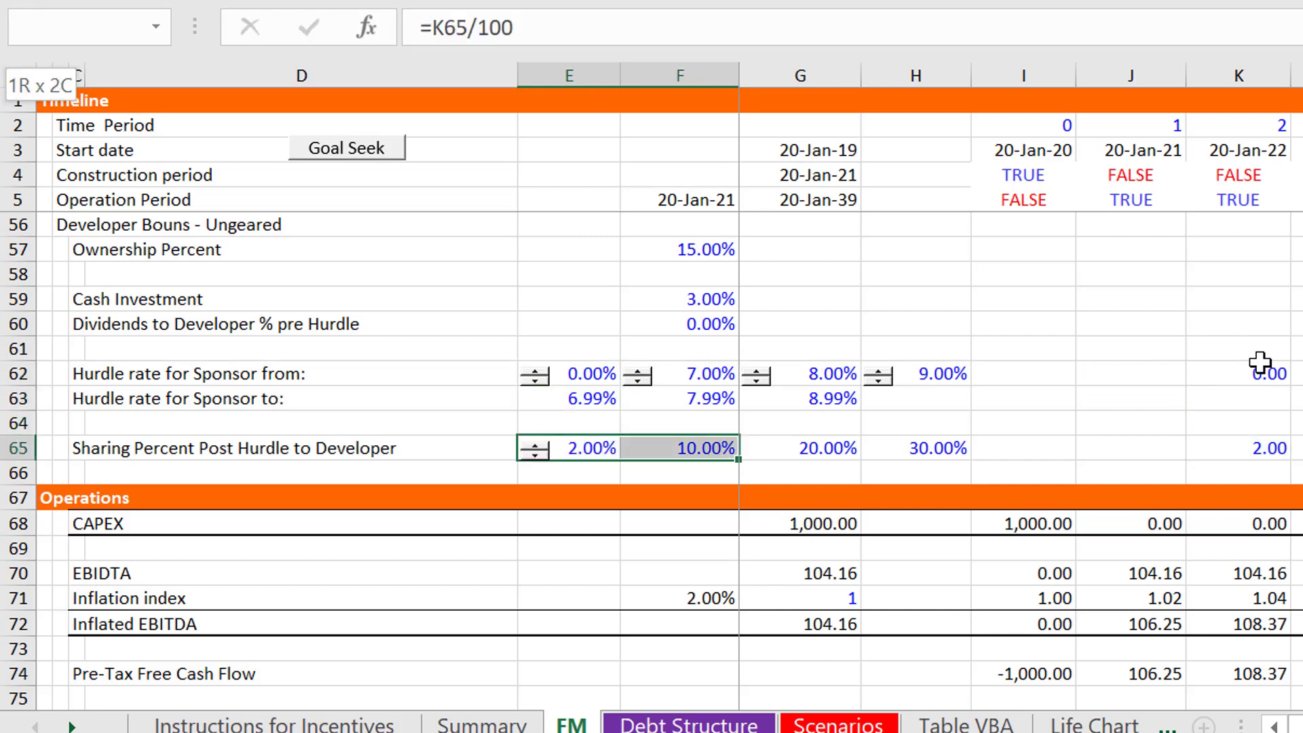
key(shift+Right)
key(shift+Right)
key(ctrl+r)
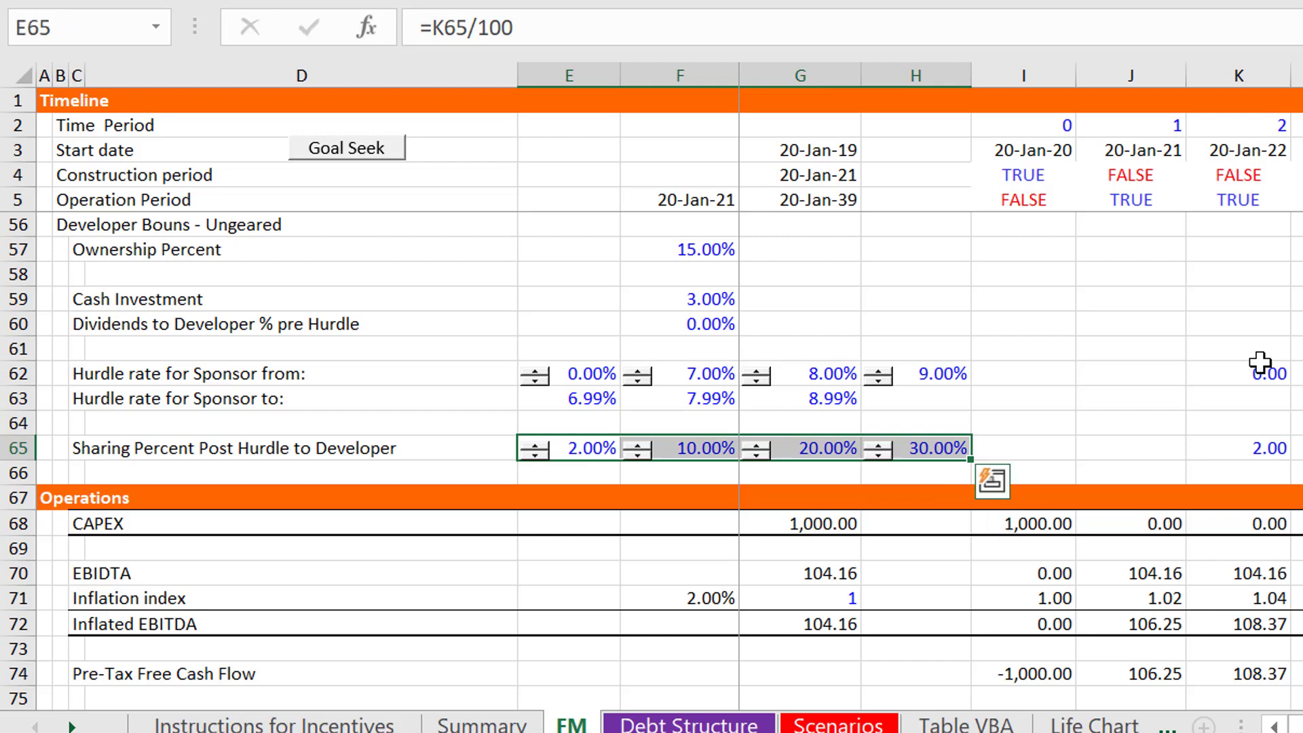
Check that the sharing percent formulas in F65 to H65 refer to their own driver cells in row 65
key(Left)
key(Right)
key(Right)
key(F2)
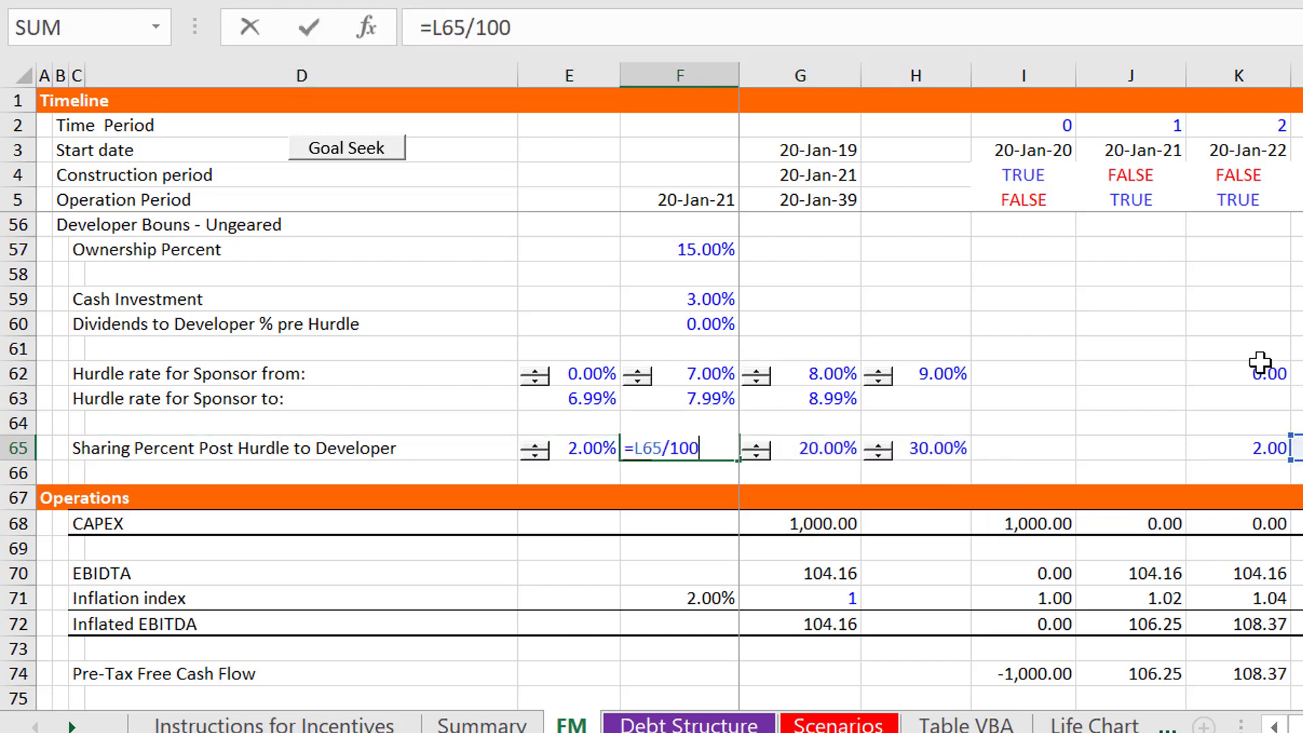
key(ctrl+Return)
key(F2)
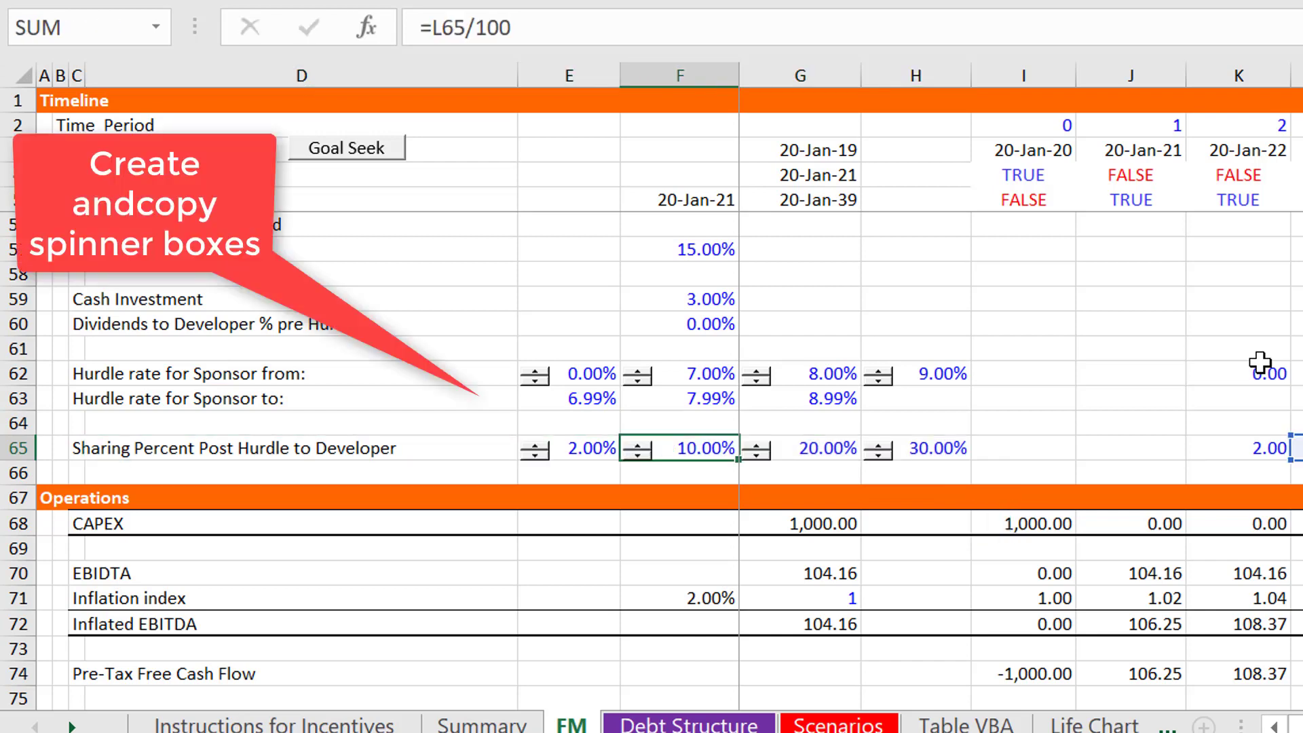
key(Escape)
key(Right)
key(Right)
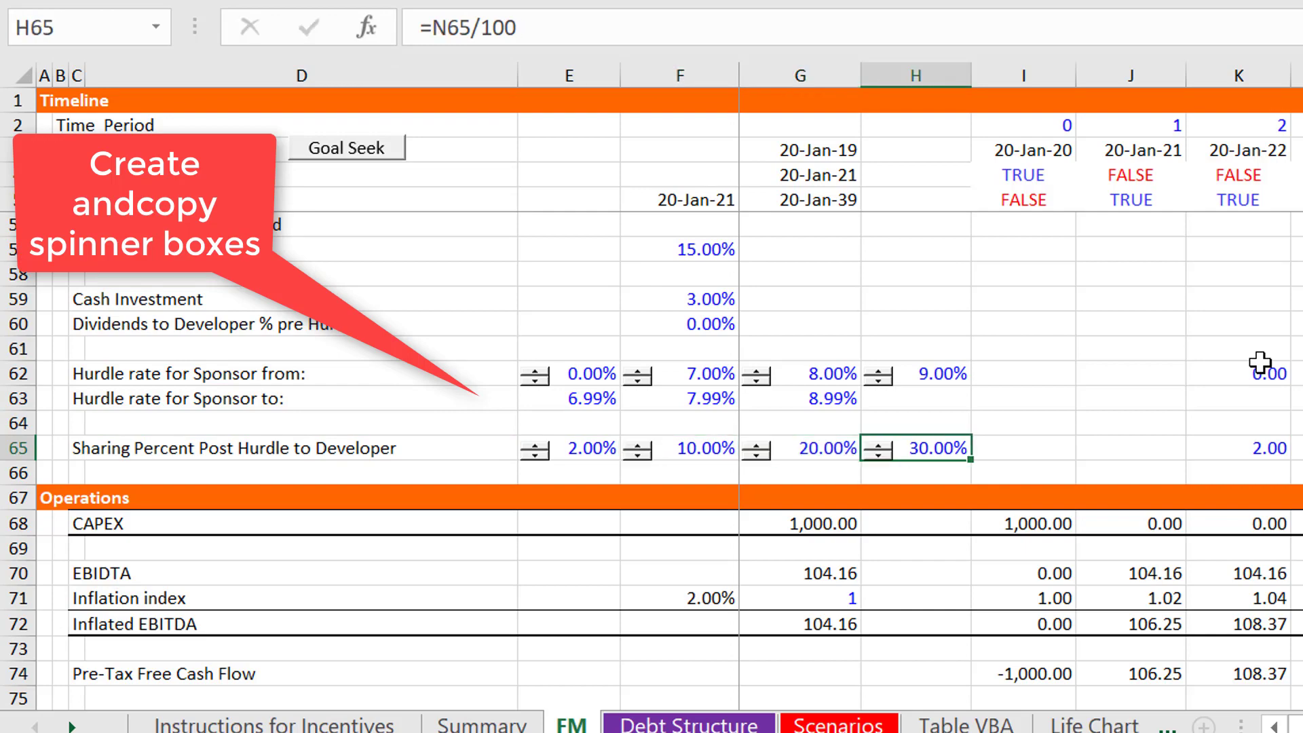
key(F2)
key(Escape)
key(Left)
key(Left)
key(Left)
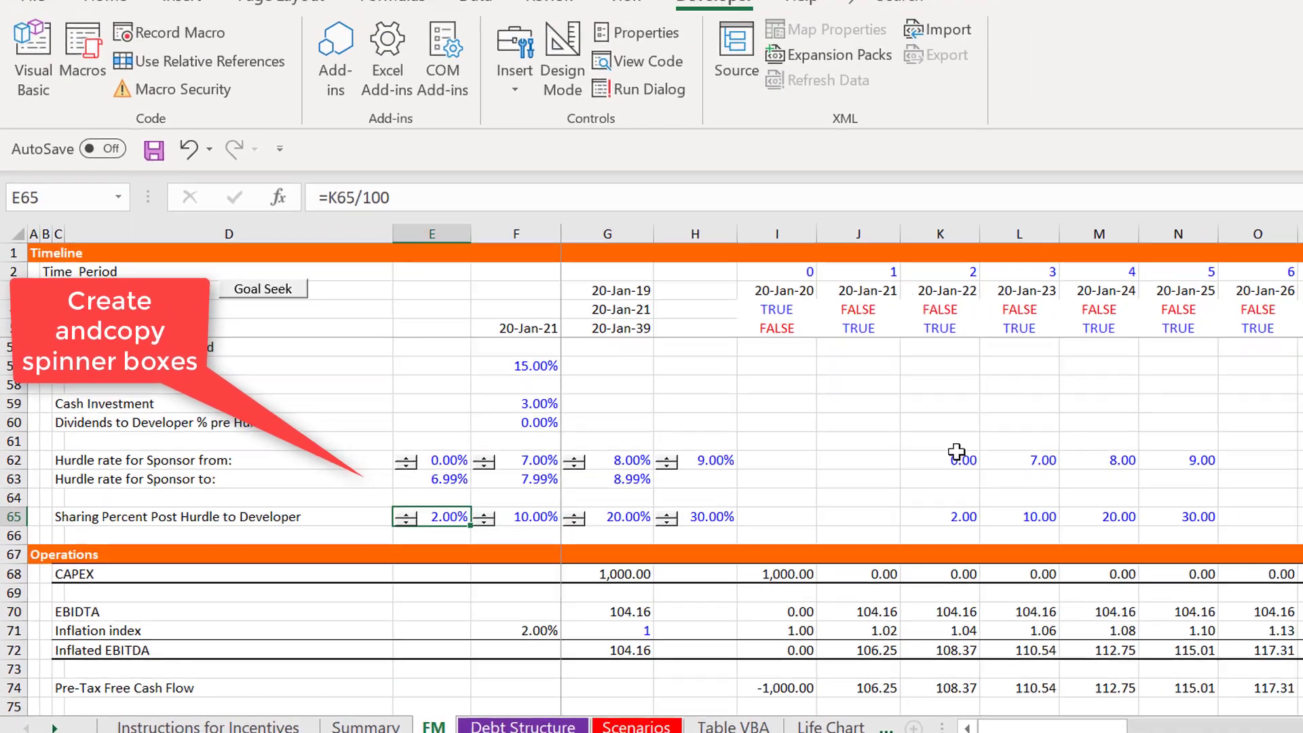
Inspect the cell link of the spinner beside the first hurdle rate in E62
key(Up)
key(Up)
key(Up)
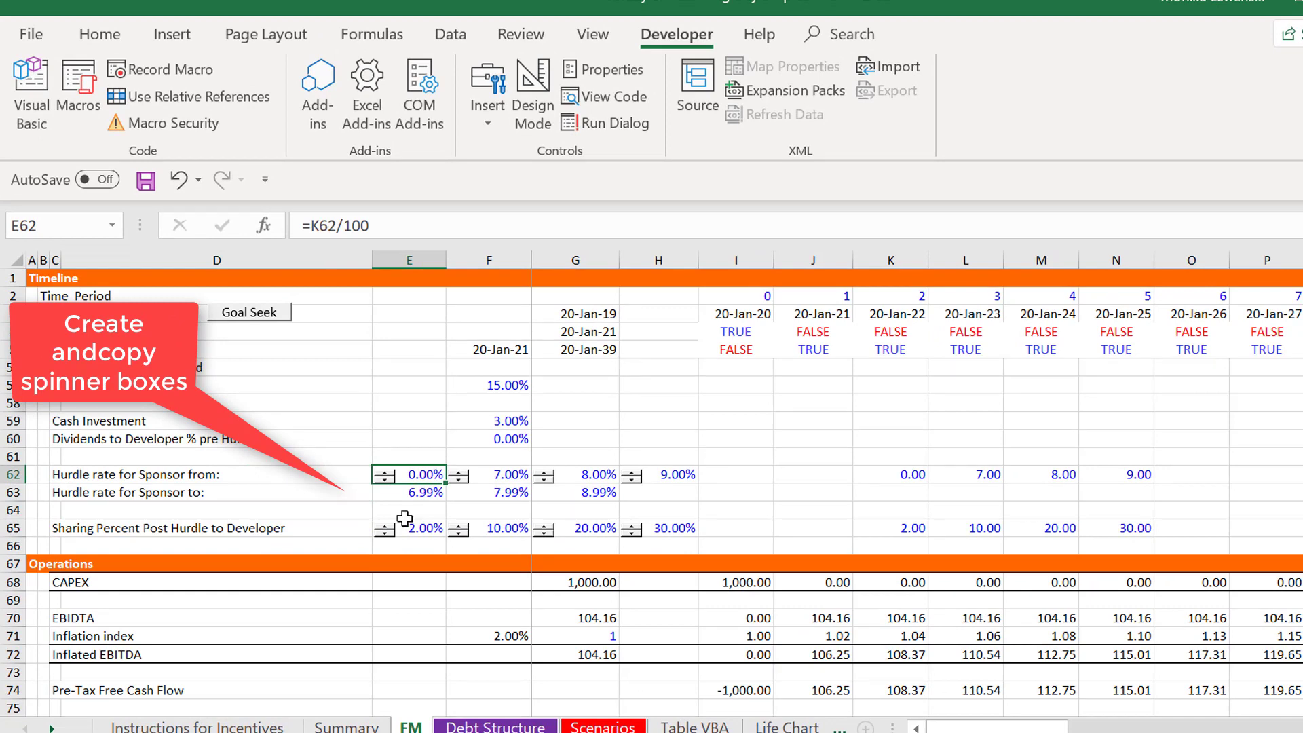
right_click(386, 477)
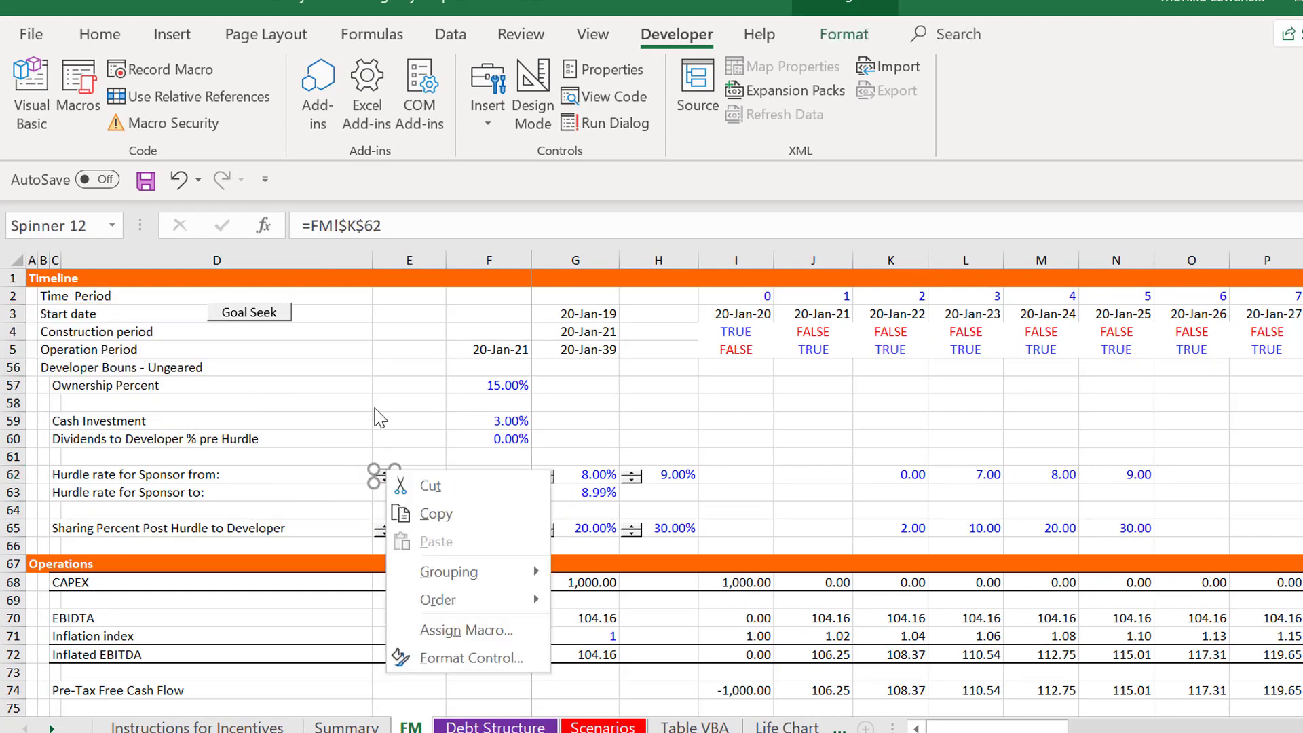
key(Escape)
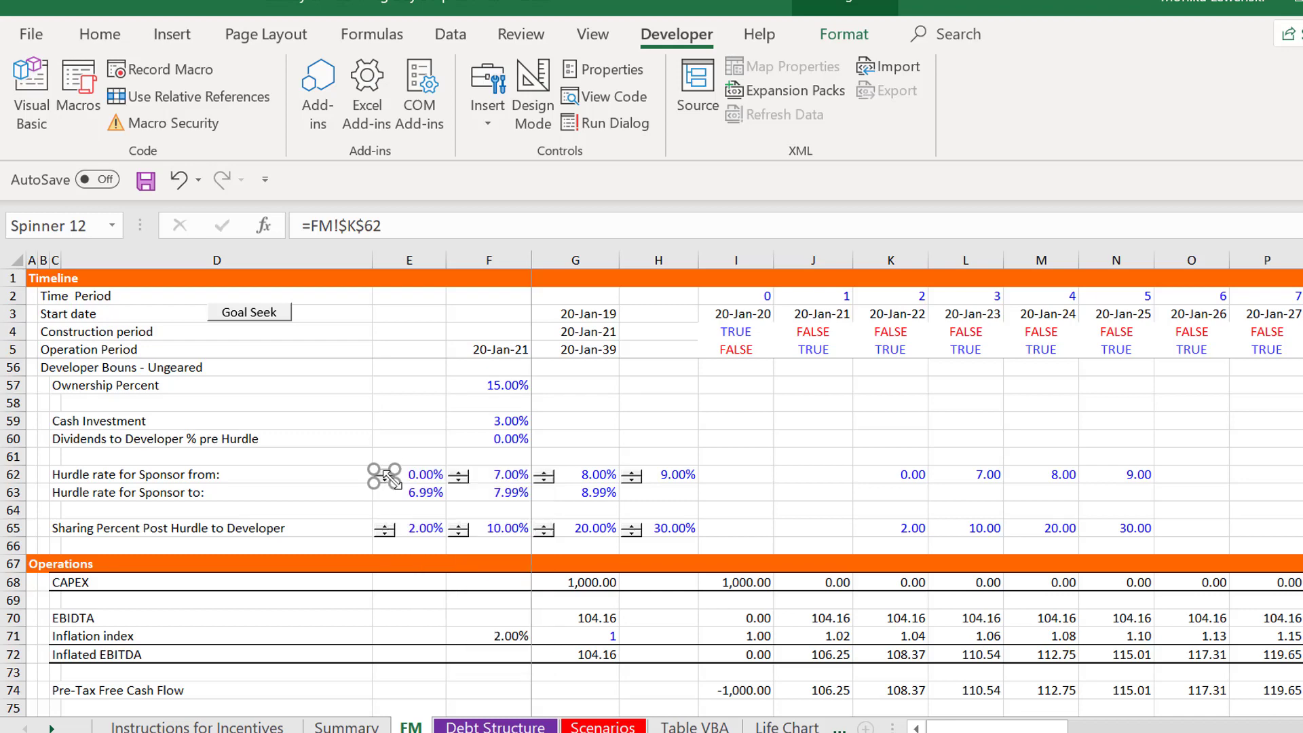
click(405, 508)
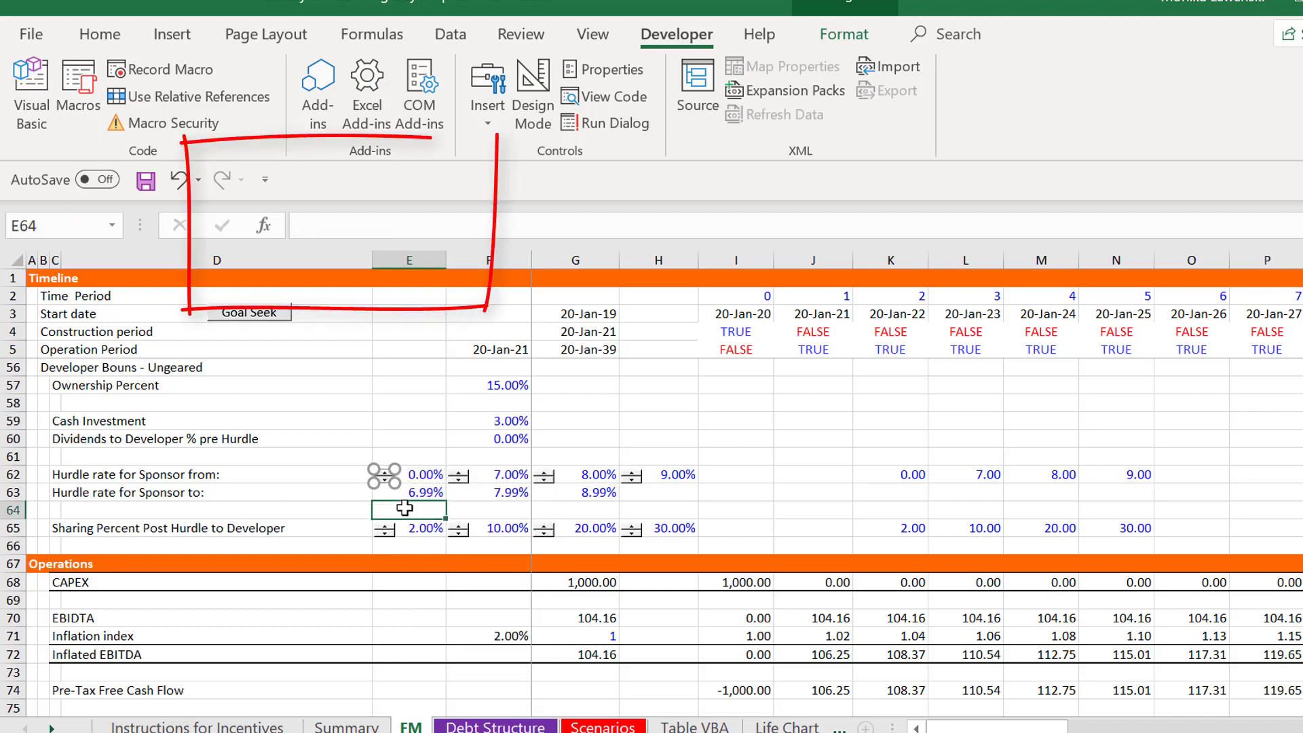
Link the spinner beside the second hurdle rate in F62 to cell $L$62
right_click(465, 470)
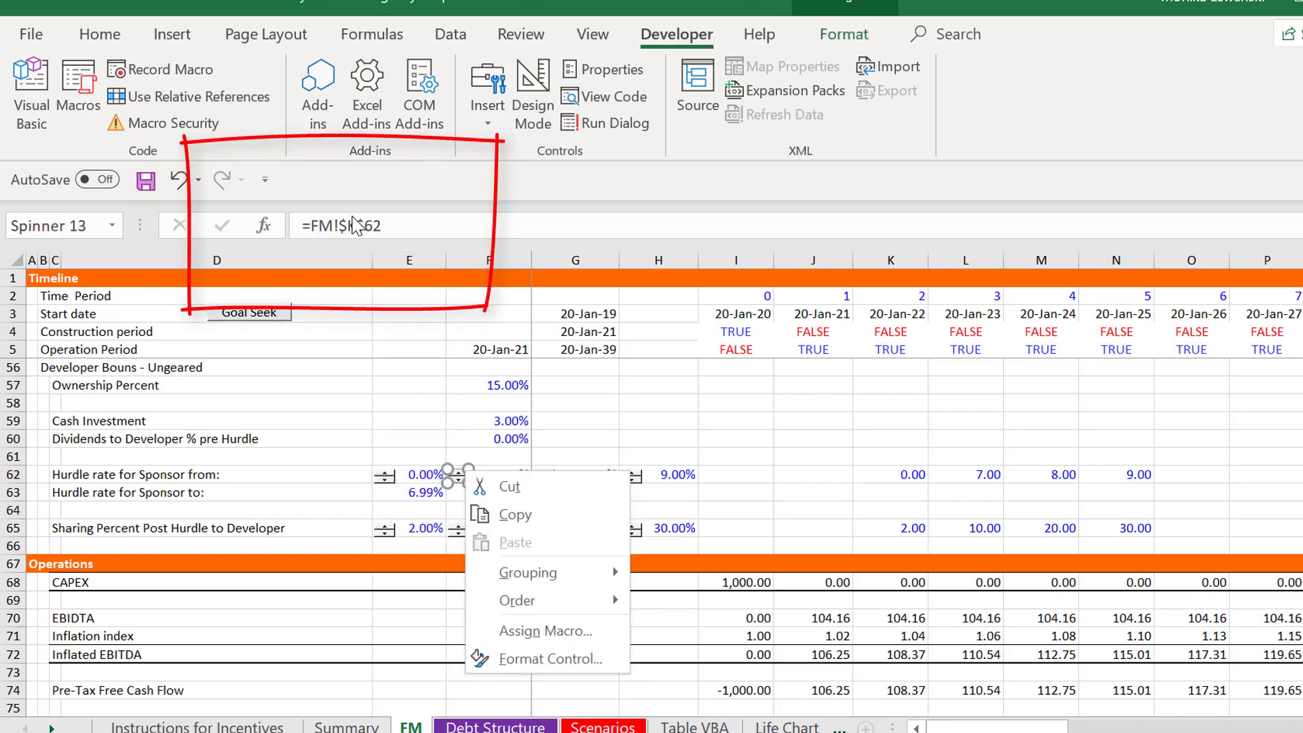
click(355, 221)
key(BackSpace)
text(I)
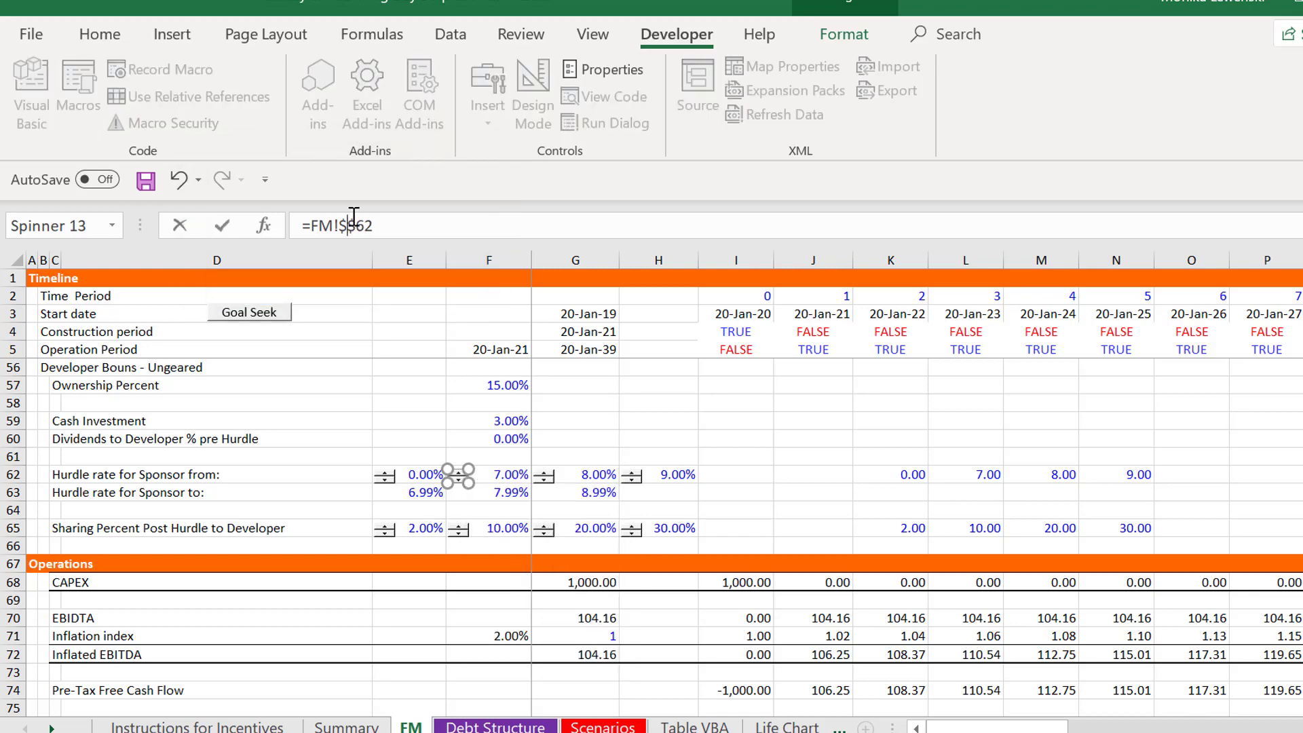
key(Return)
click(460, 457)
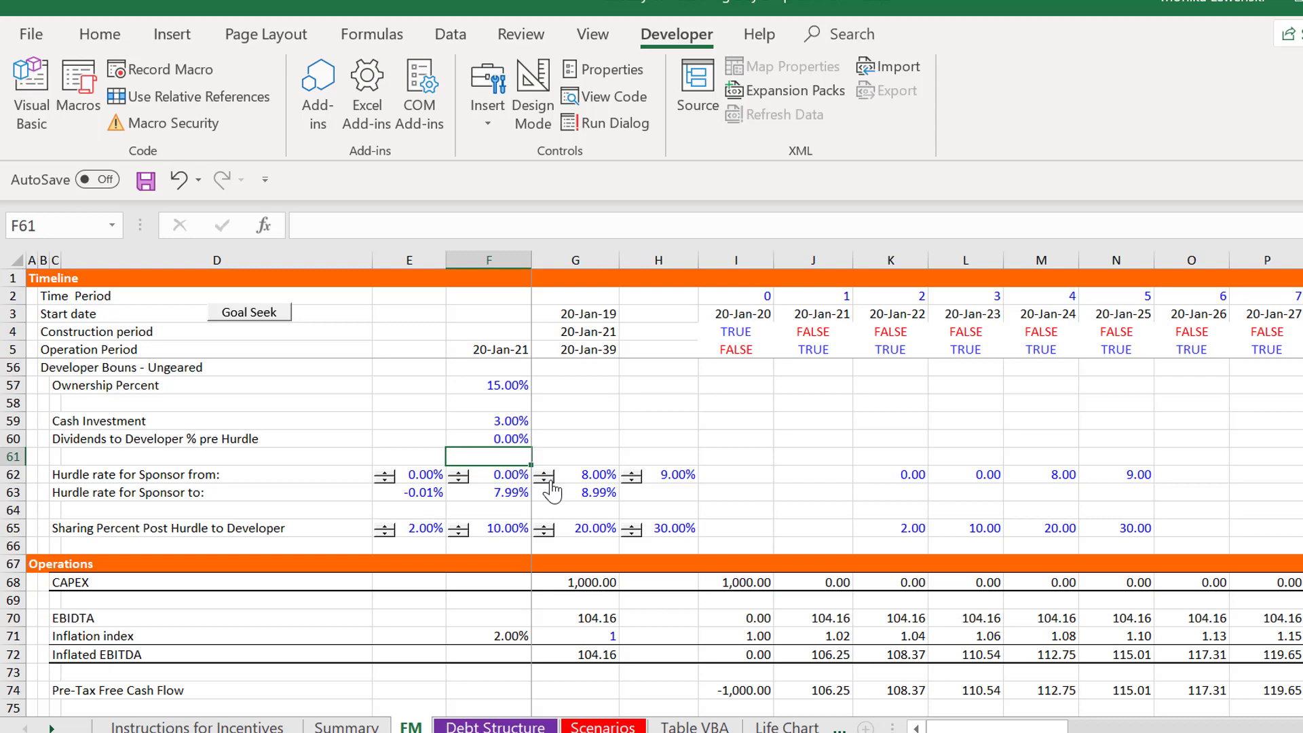
Set the second hurdle rate's driver value in L62 to 7
click(977, 474)
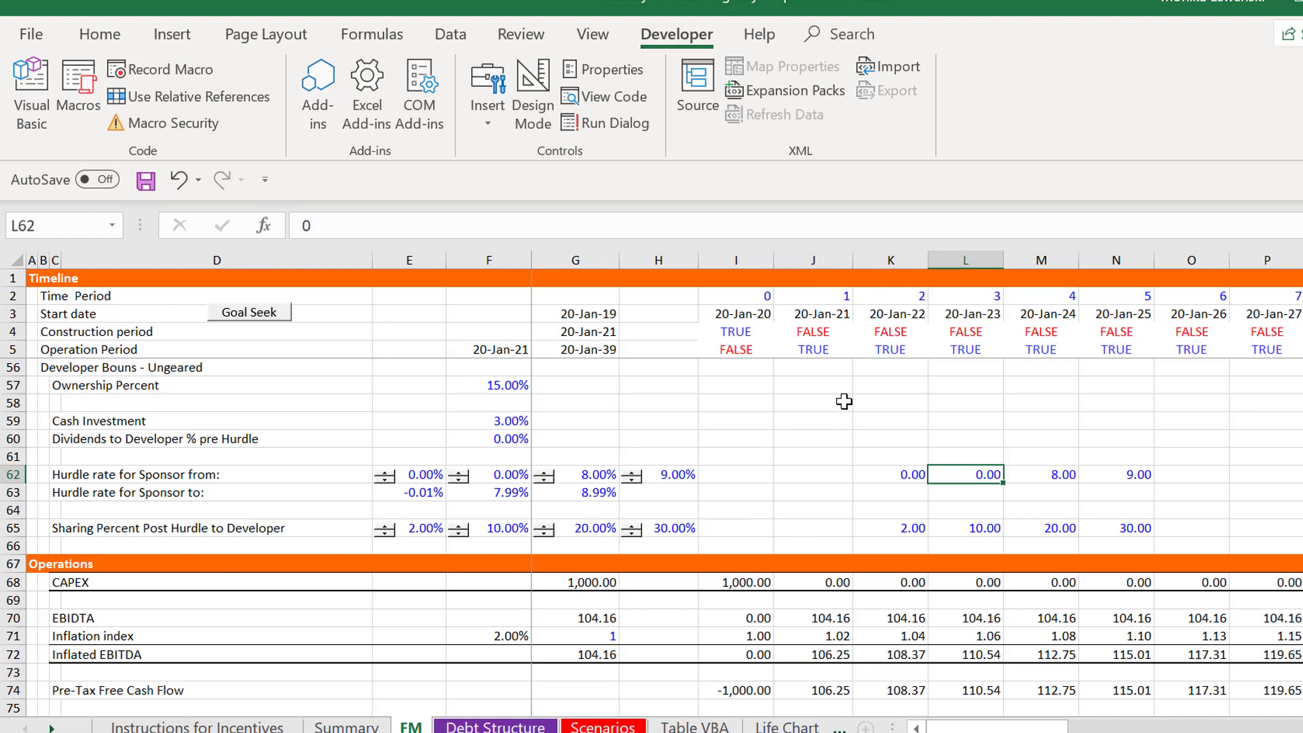
text(7)
key(Return)
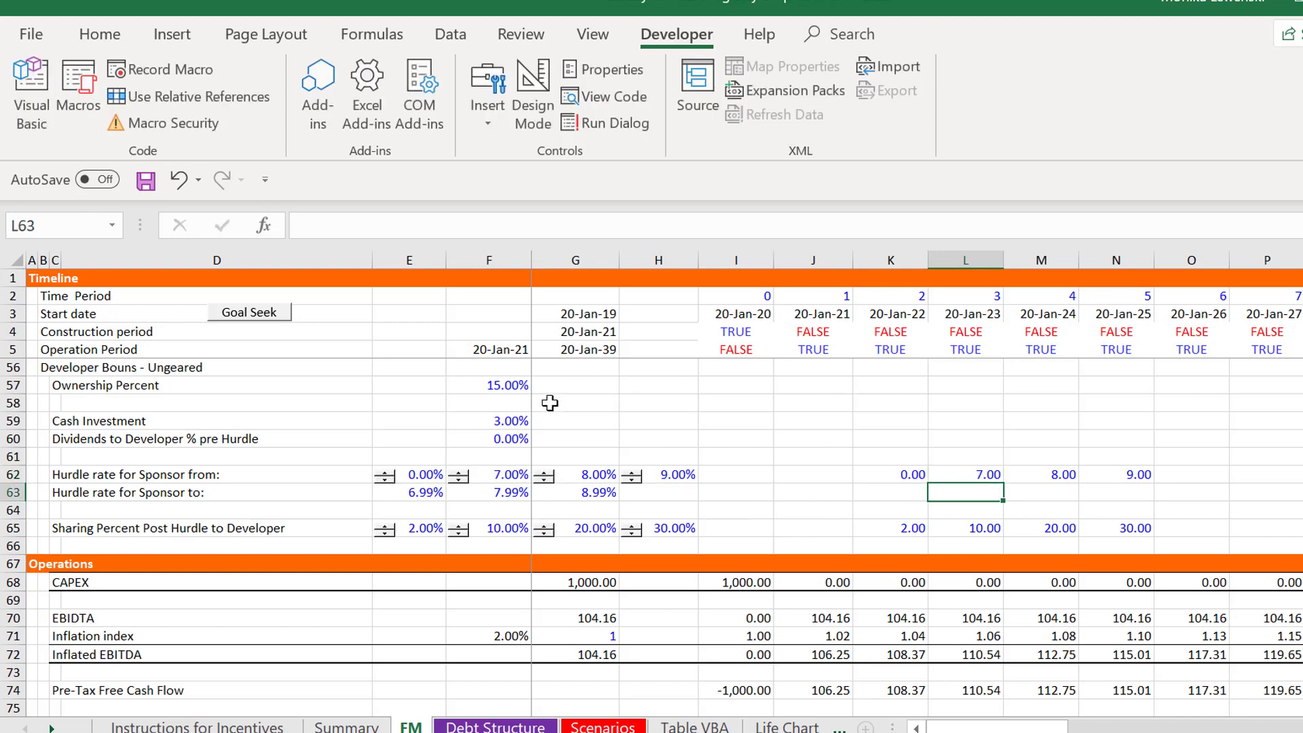
Link the spinner beside the third hurdle rate in G62 to cell $M$62
right_click(544, 493)
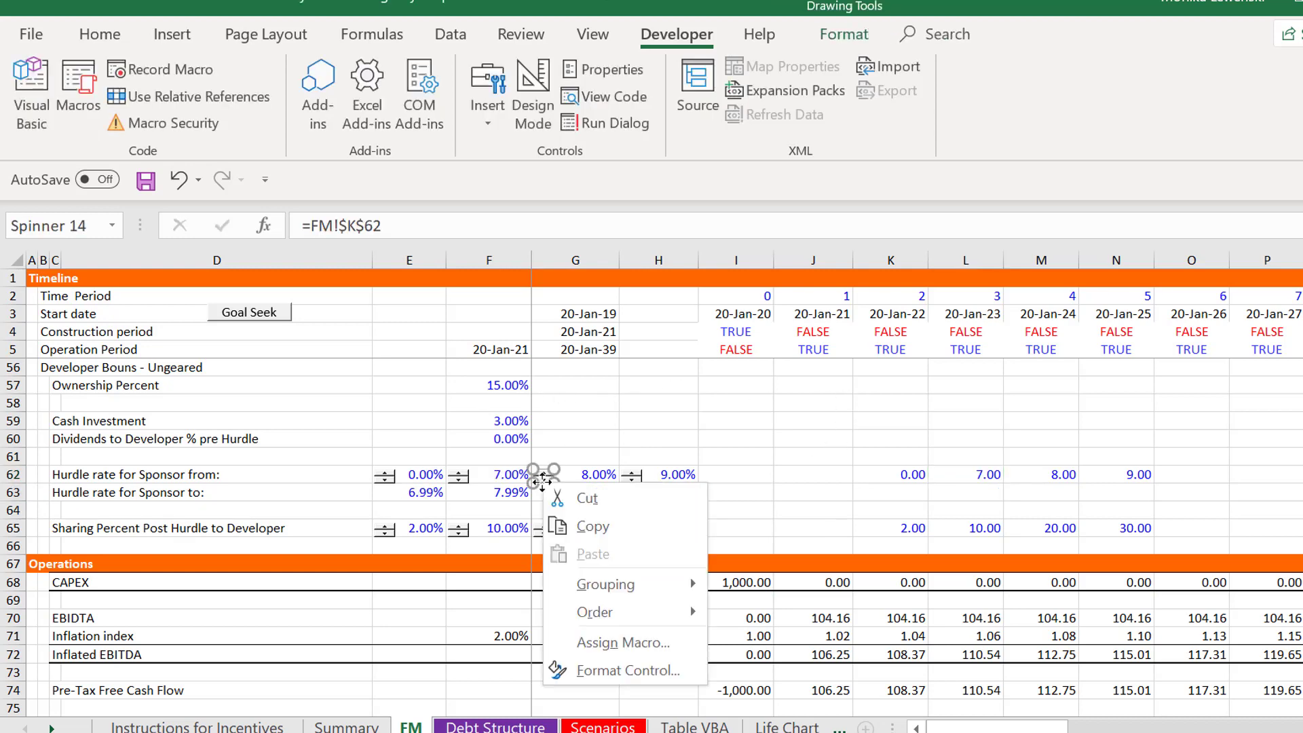
click(382, 219)
click(383, 218)
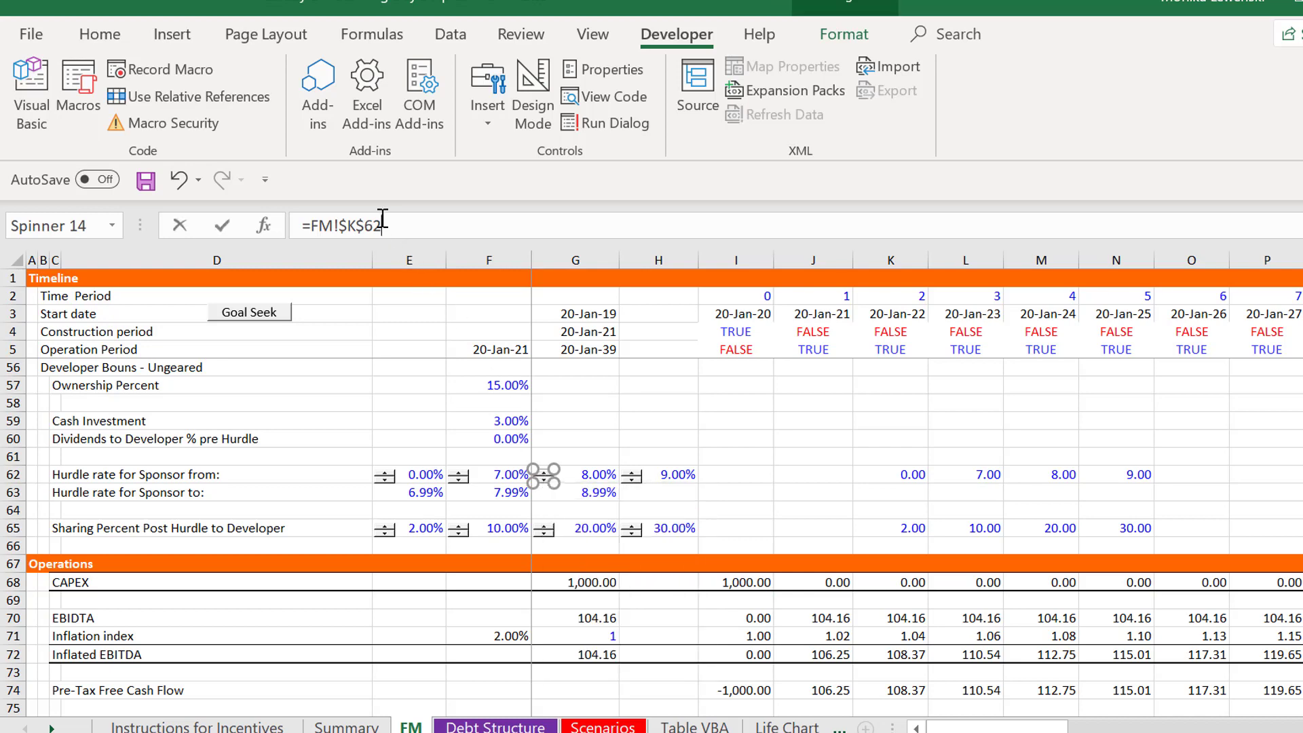
key(Left)
key(Left)
key(Left)
key(Left)
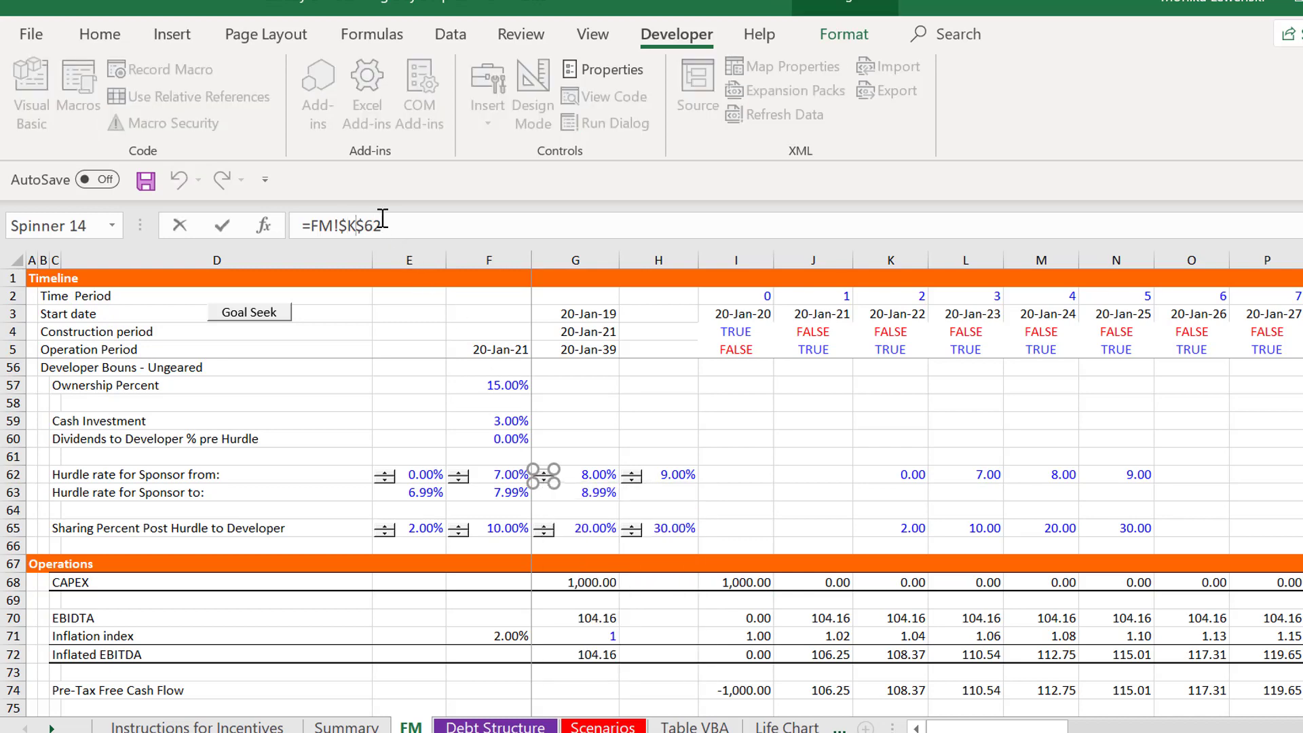
key(Delete)
text(M)
key(Return)
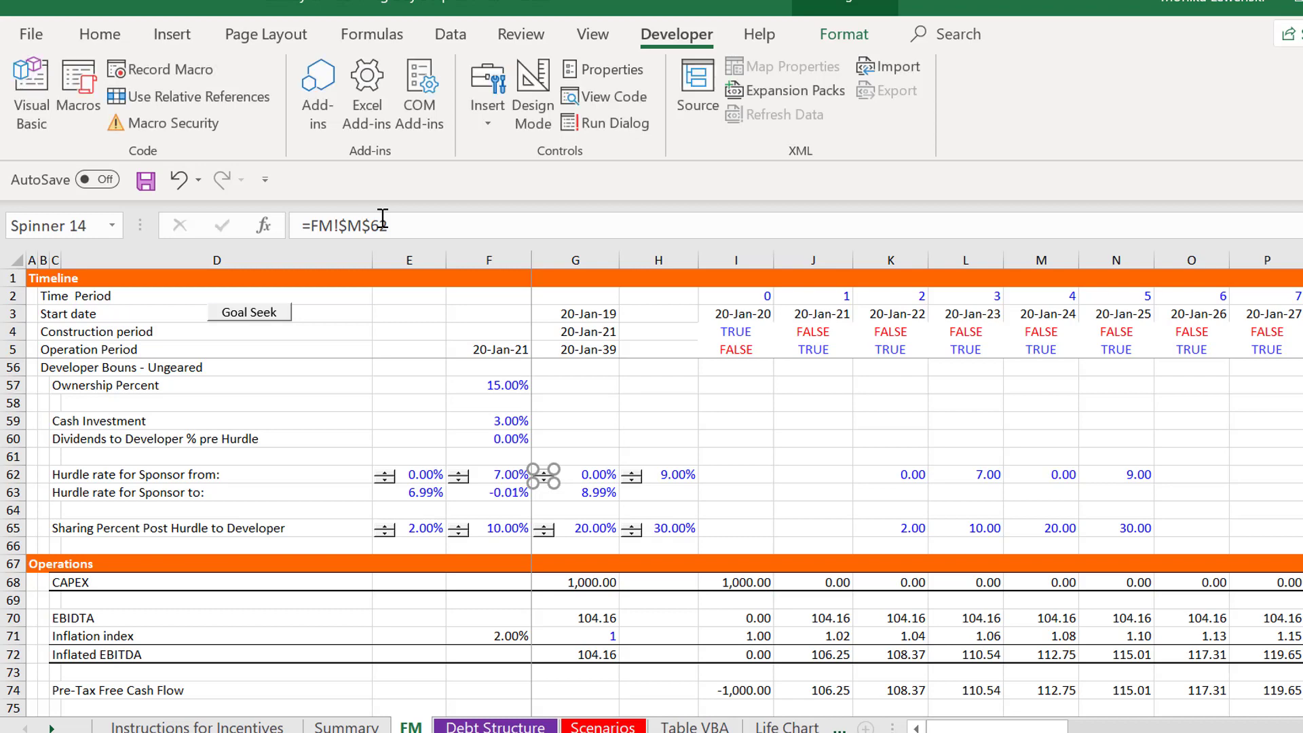
Set the third hurdle rate's driver value in M62 to 8
click(1023, 477)
text(8)
key(Return)
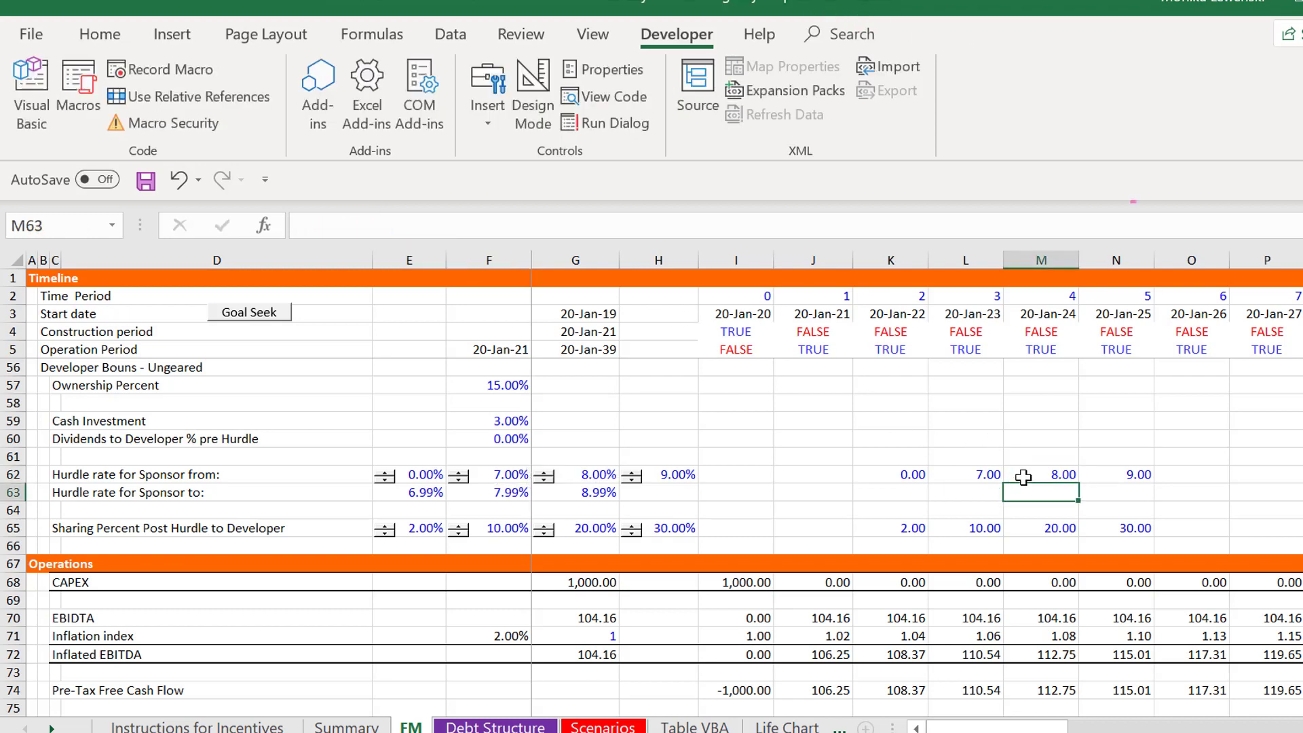
click(1023, 478)
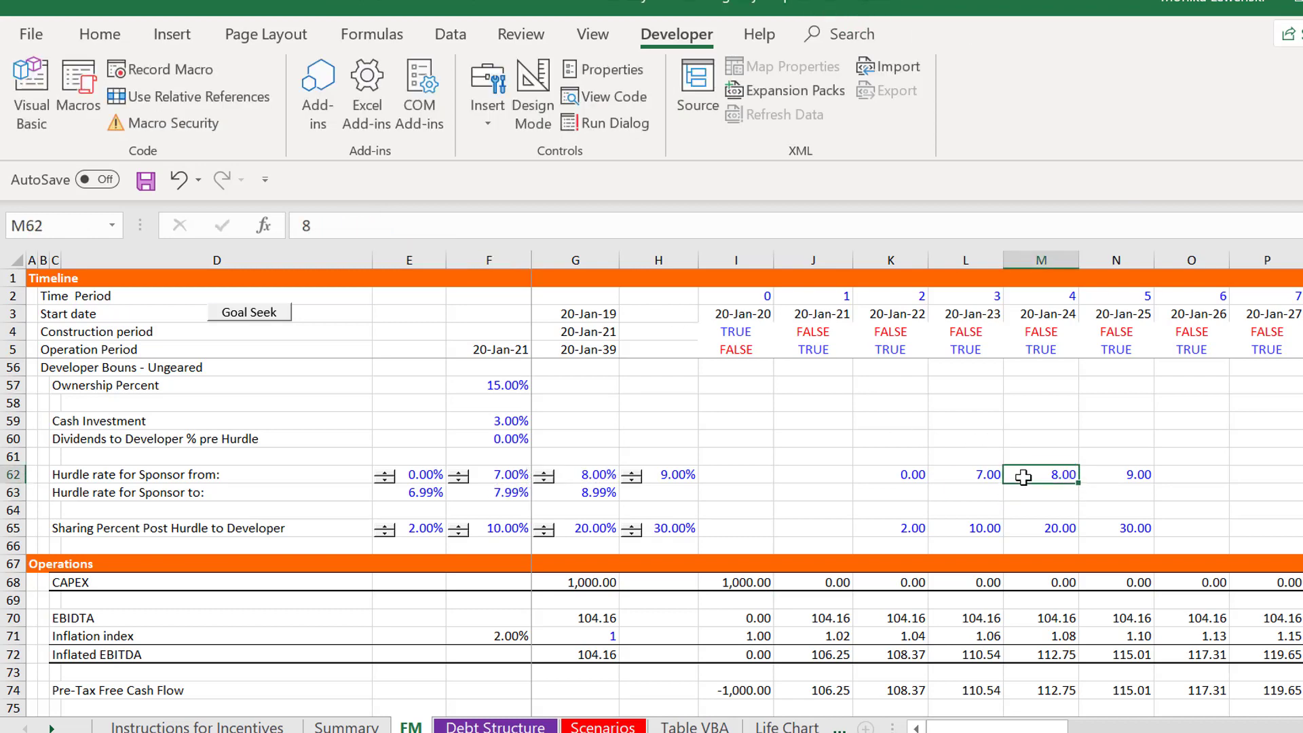
Link the spinner beside the fourth hurdle rate in H62 to cell $N$62
right_click(633, 490)
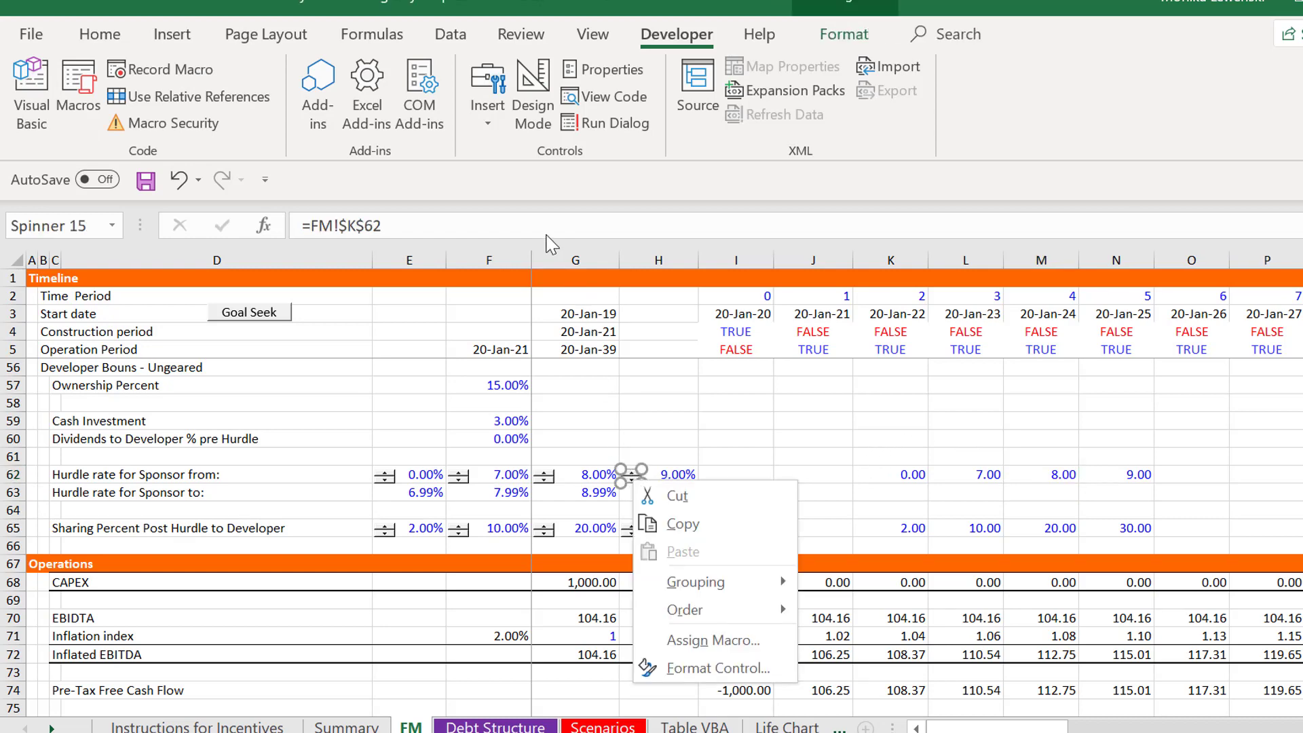
click(526, 213)
key(Left)
key(Left)
key(Left)
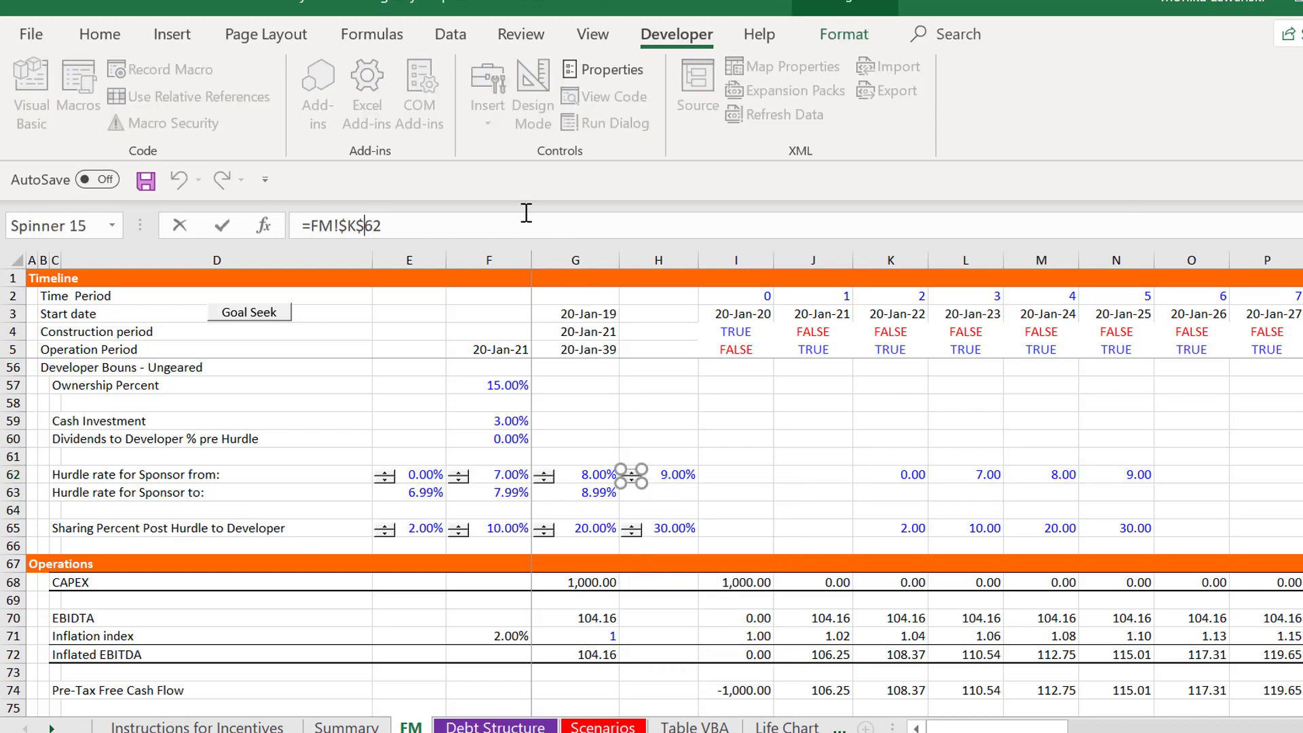
key(BackSpace)
text(N)
key(Return)
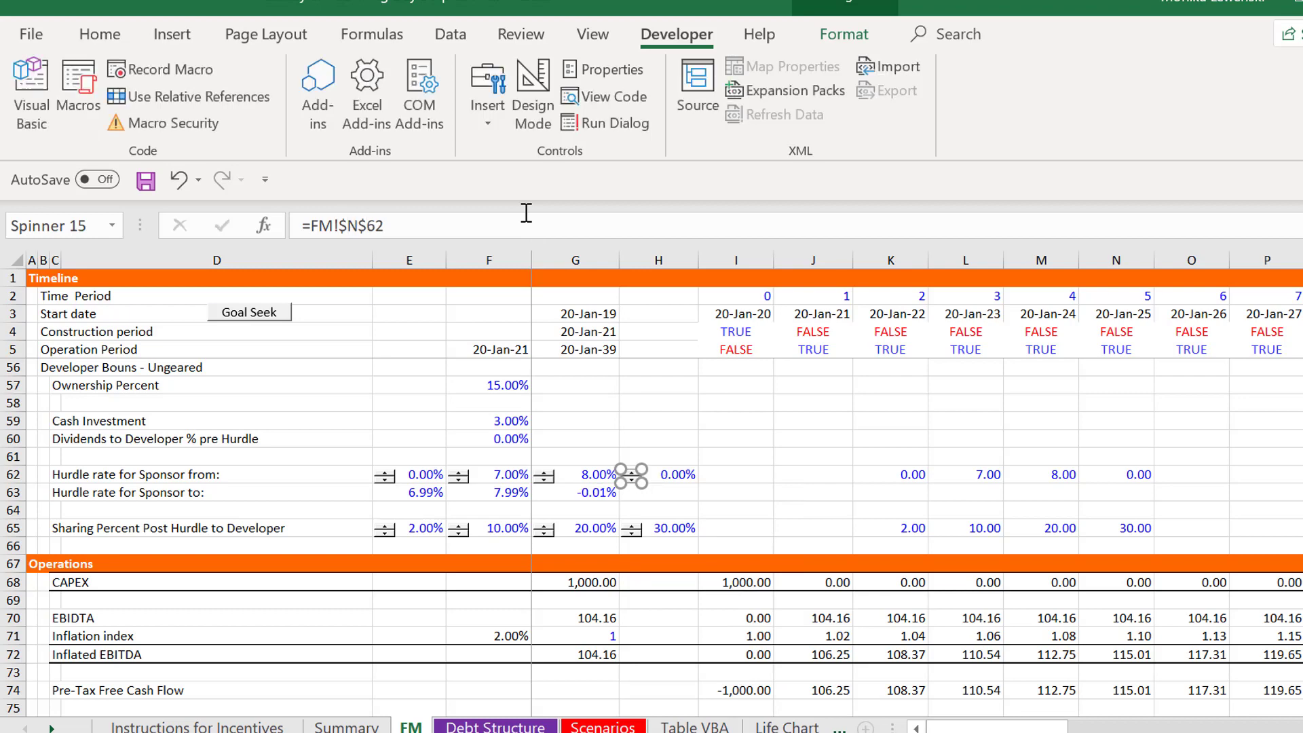
Set the fourth hurdle rate's driver value in N62 to 9 and recalculate the model
click(1124, 473)
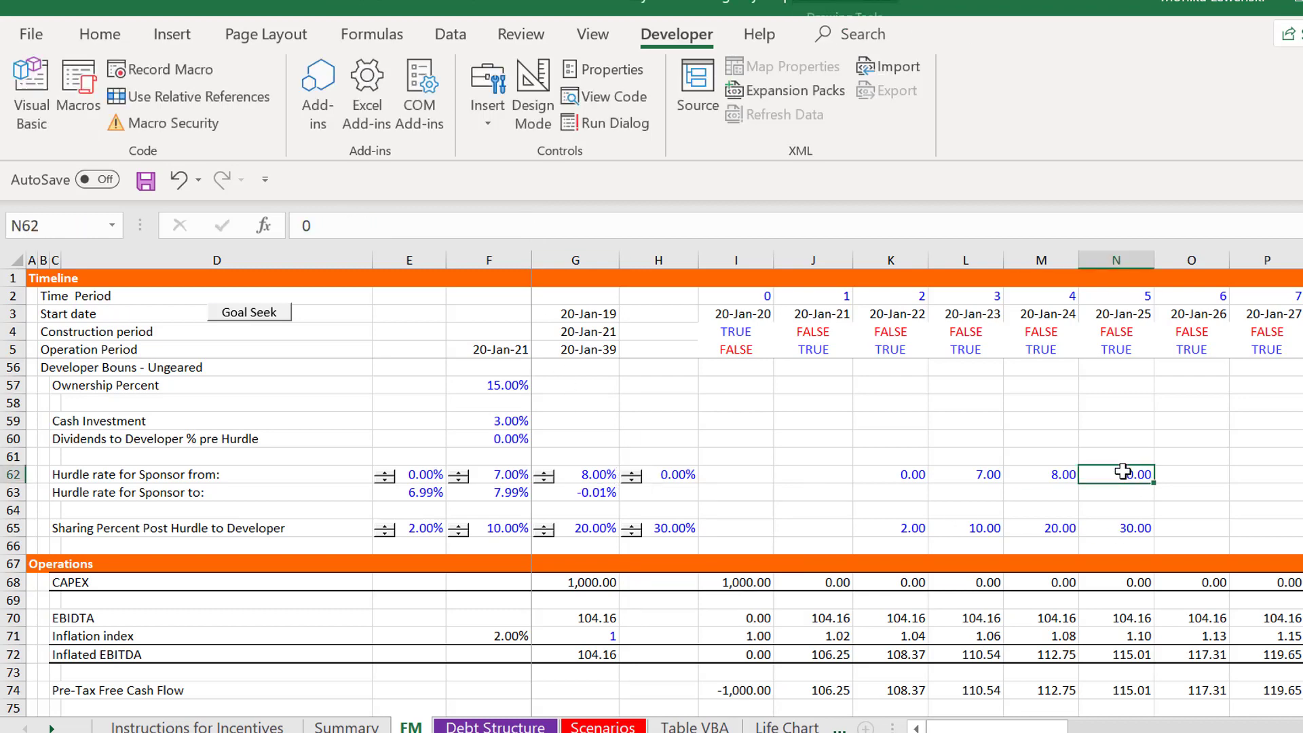
text(9)
key(Return)
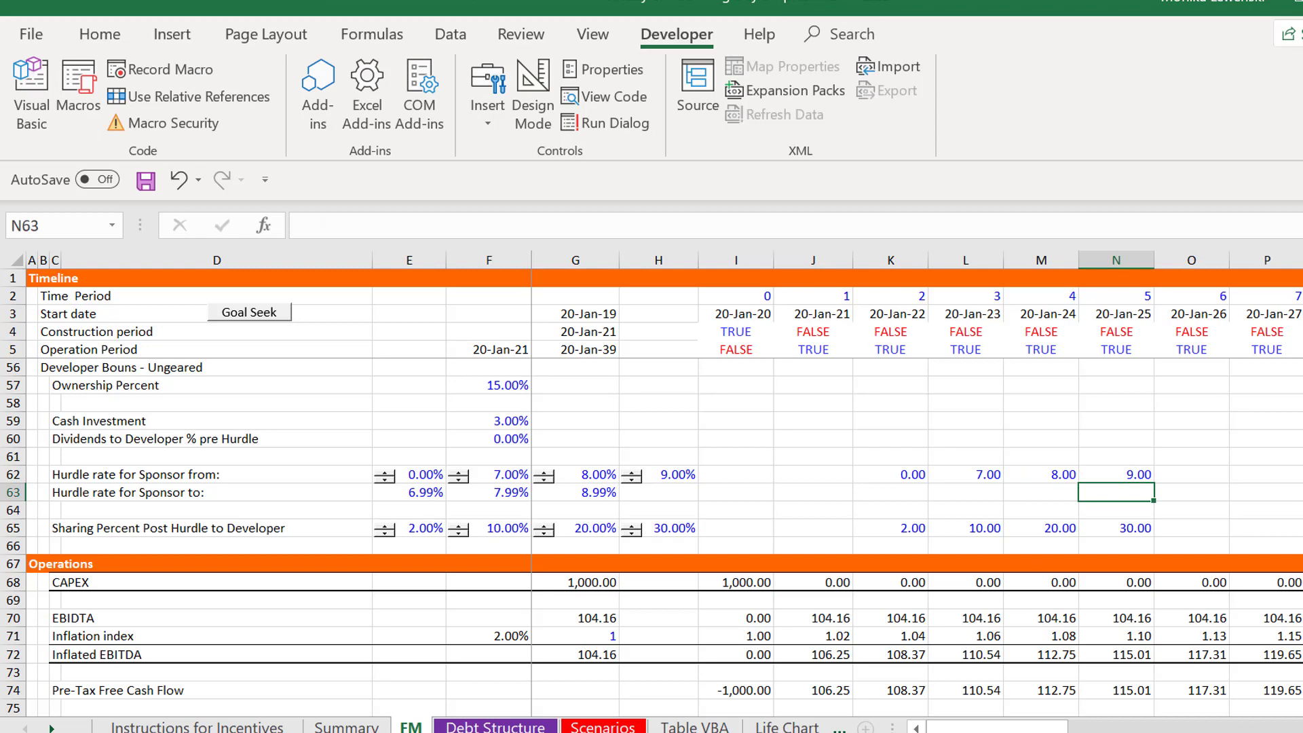
key(F9)
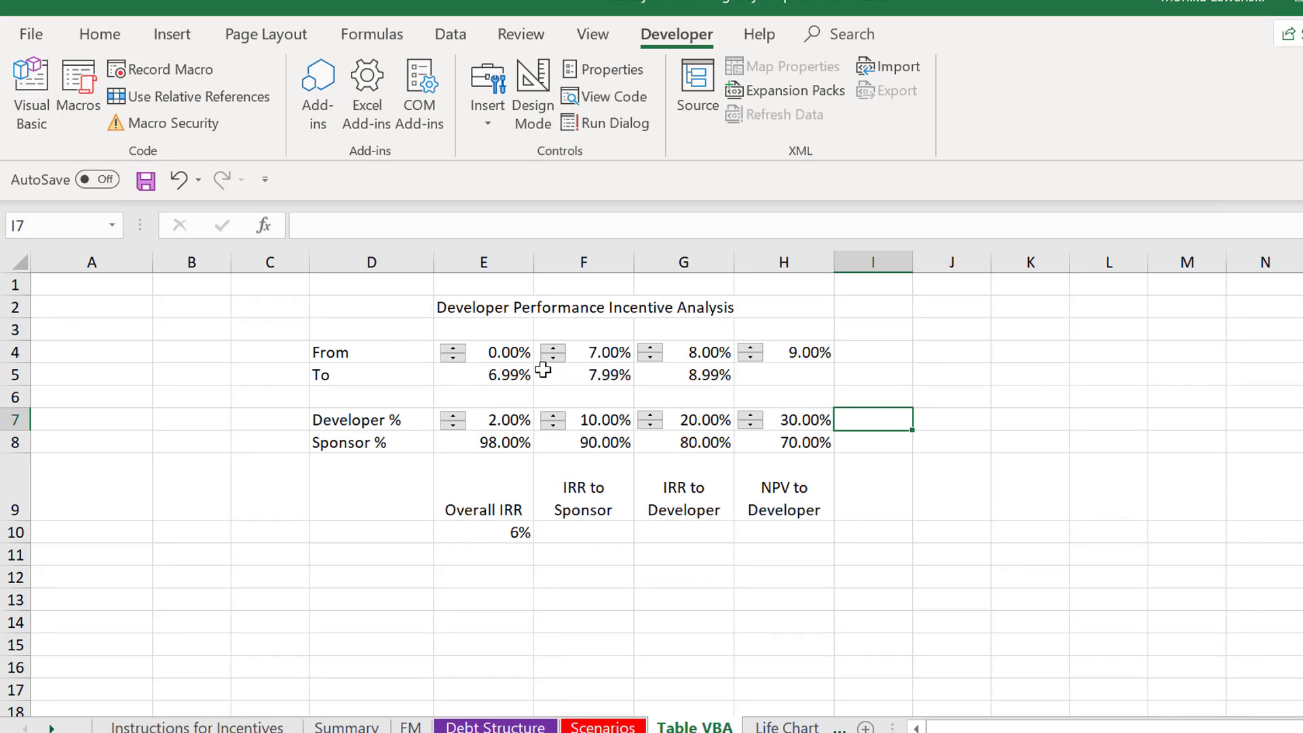
On the Table VBA sheet, test the hurdle rate spinners for F4 and G4 by moving each one percentage point and back
click(558, 357)
click(554, 348)
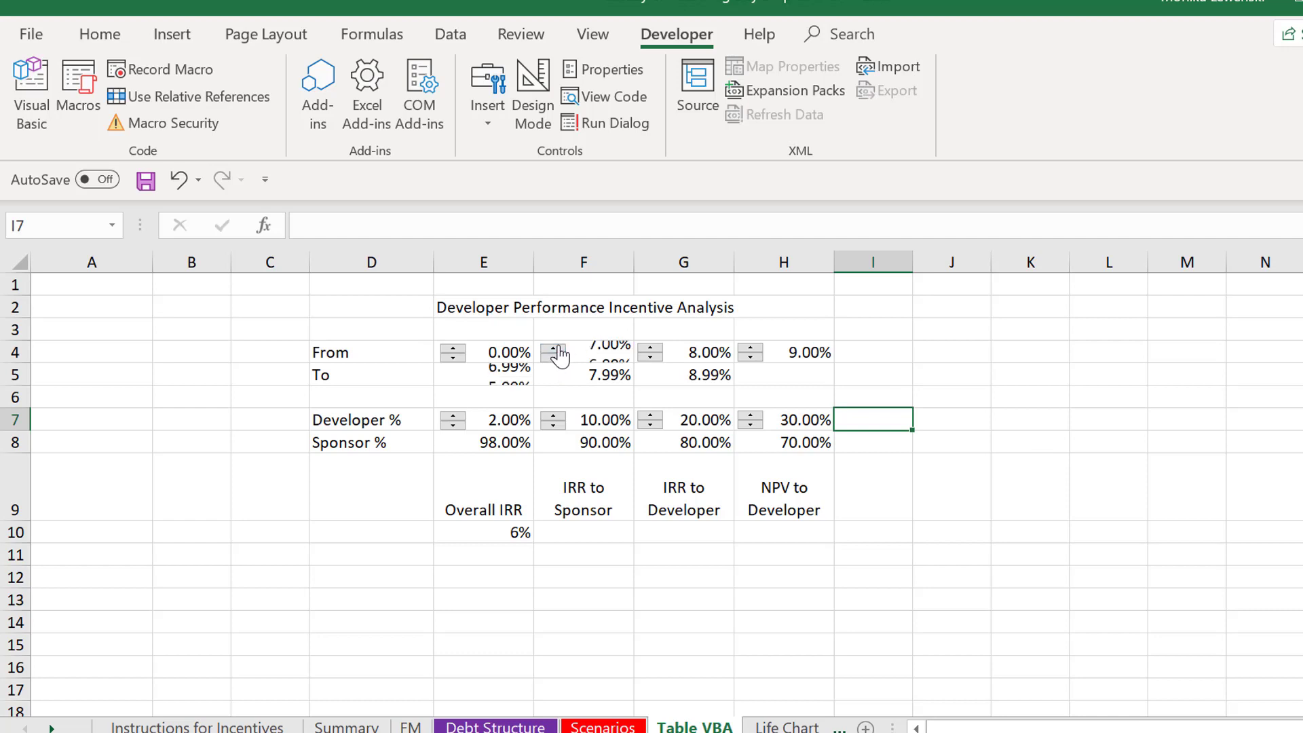
click(650, 347)
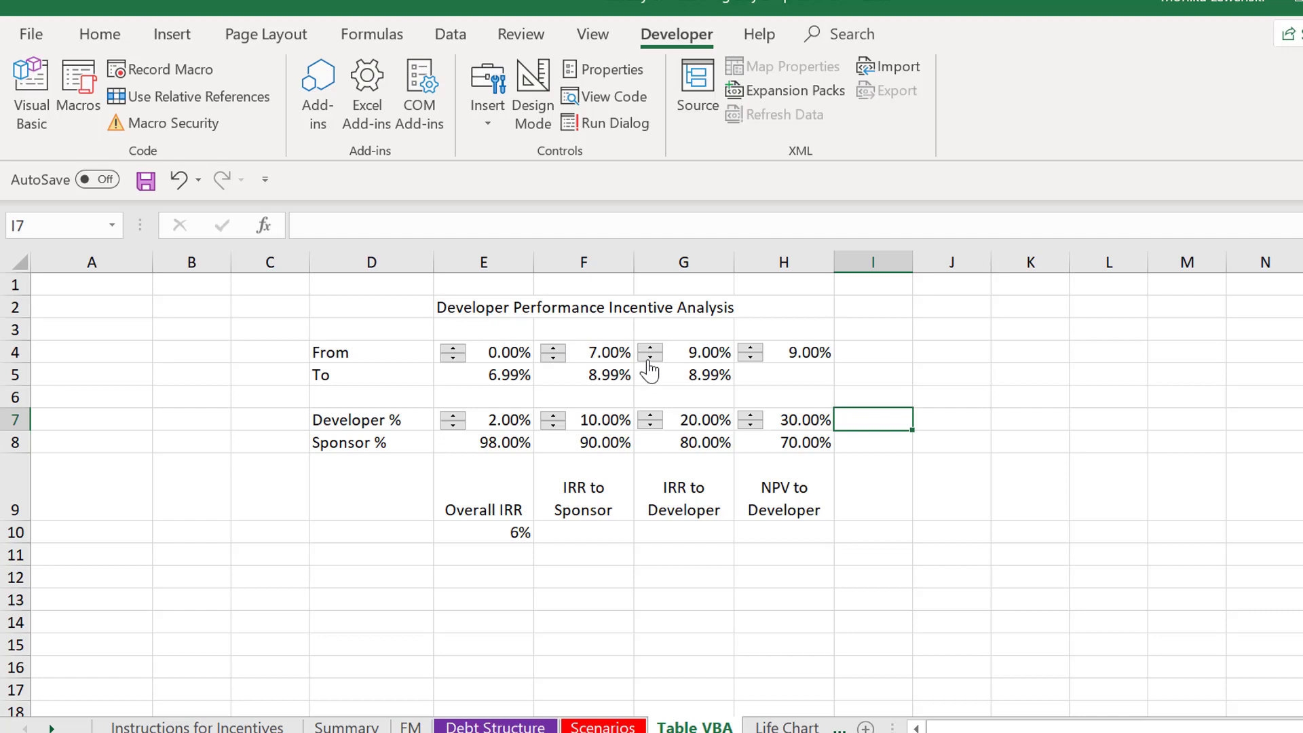
click(650, 358)
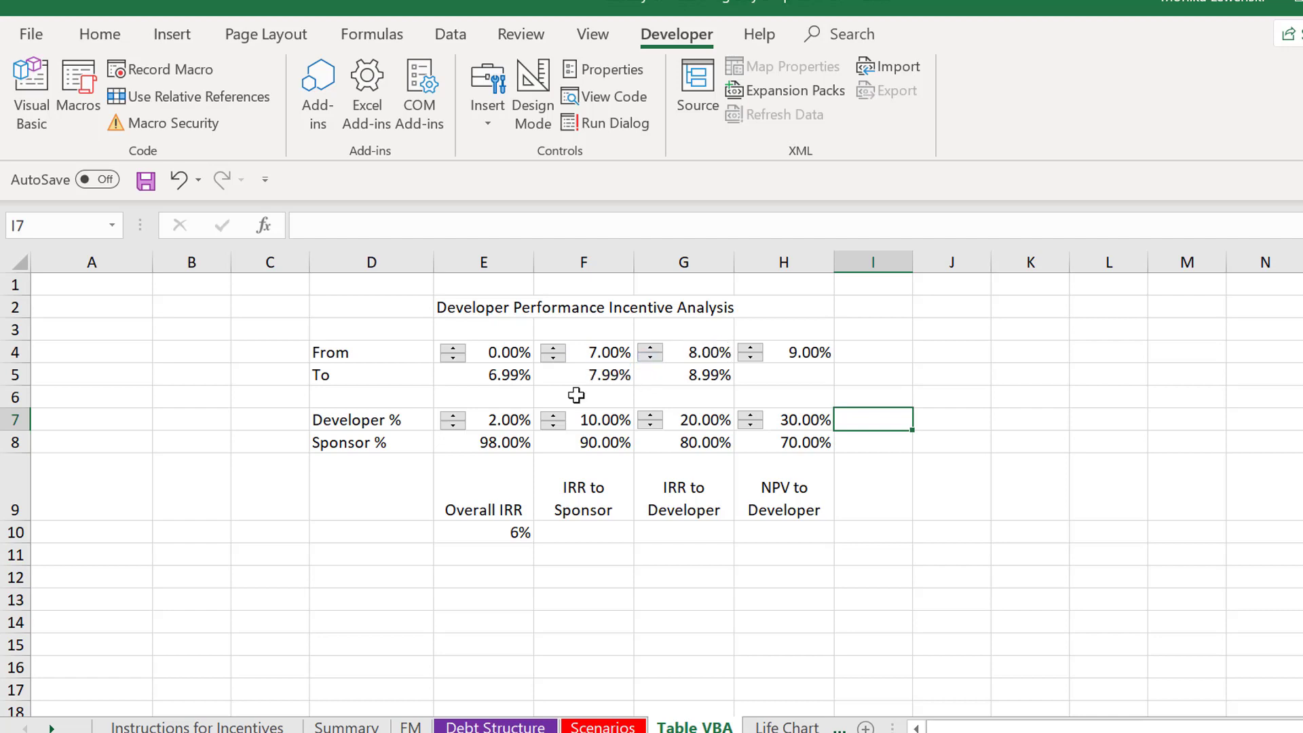
Use the spinners to set the Developer % values in E7 to H7 to 1%, 8%, 22% and 36%
click(453, 425)
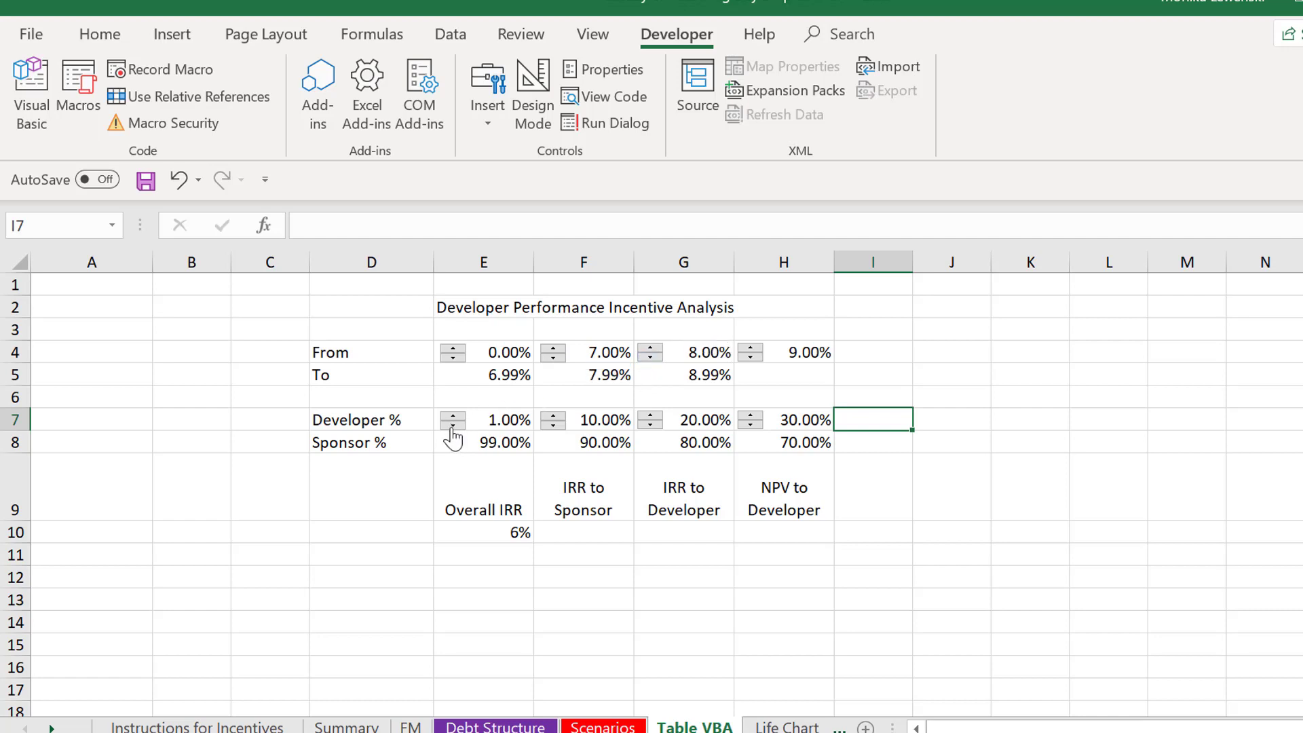
click(553, 426)
click(553, 427)
click(651, 417)
click(650, 416)
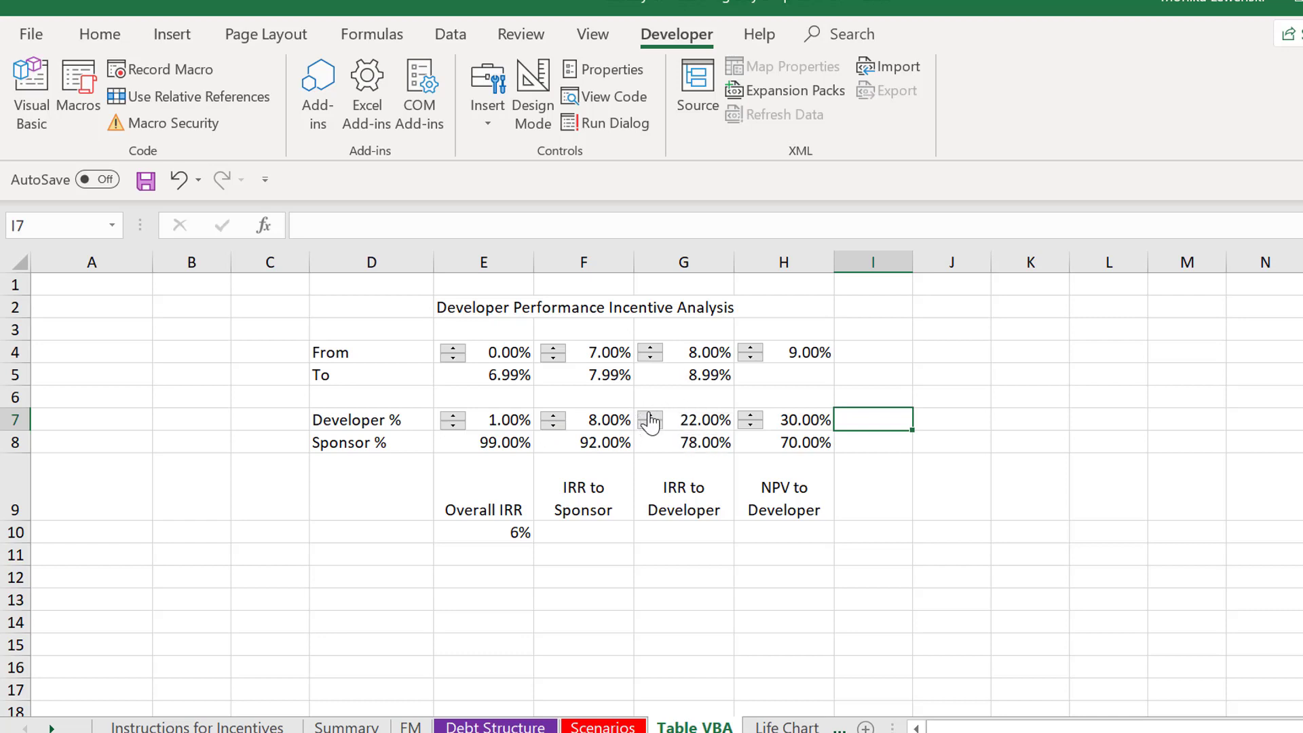
click(750, 415)
click(750, 416)
click(751, 415)
click(751, 416)
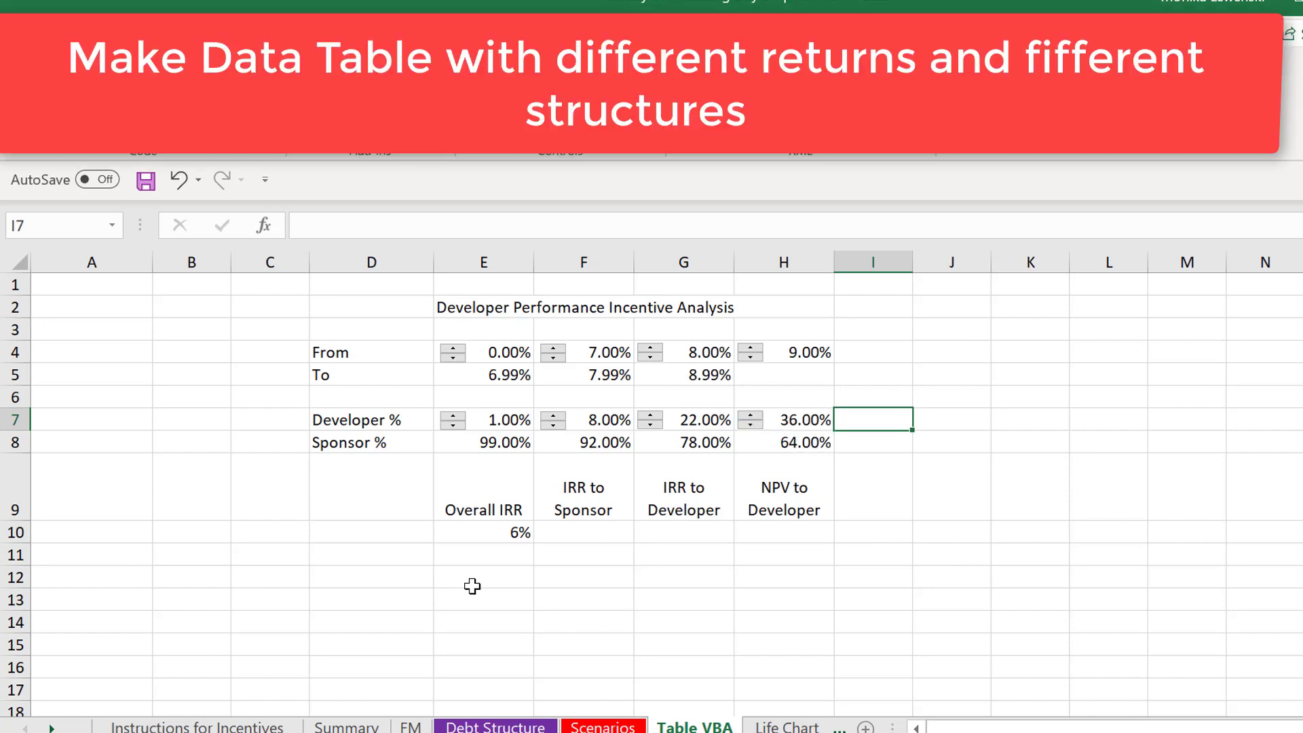
Format the Overall IRR in E10 as a percentage with two decimal places
click(444, 576)
key(Up)
key(Up)
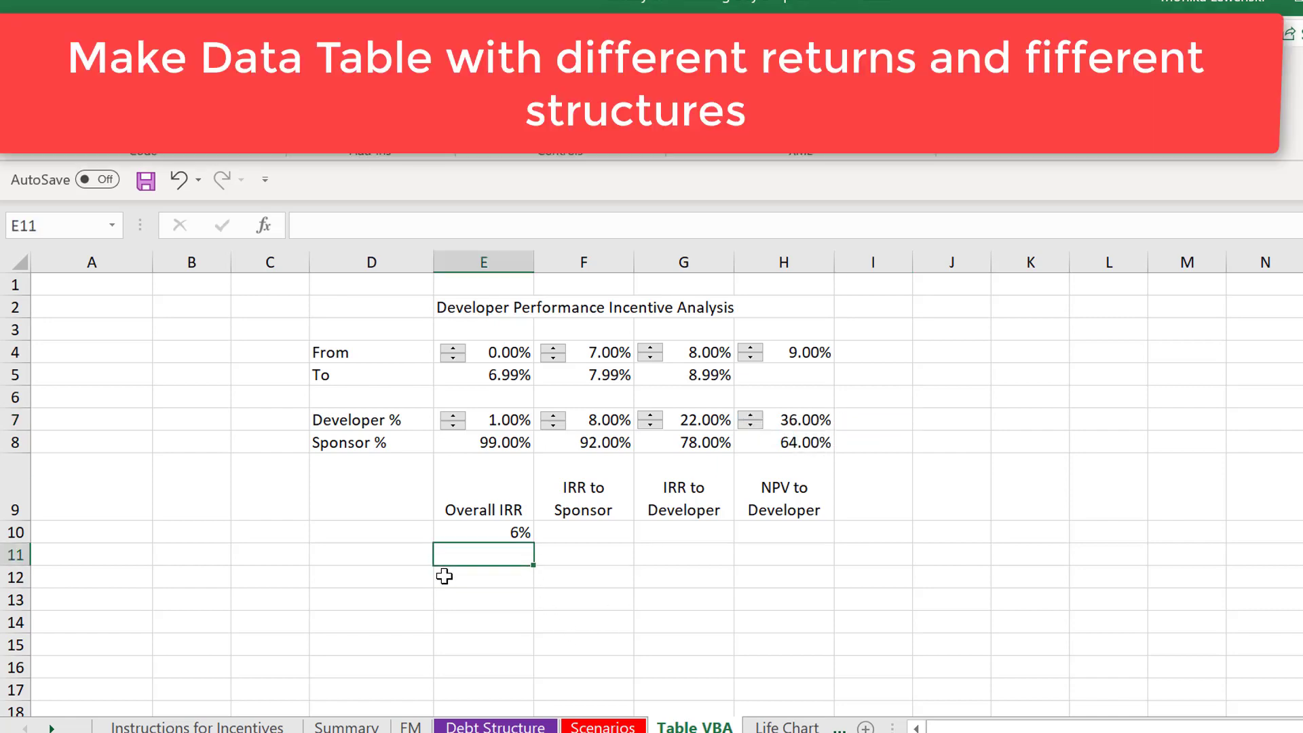
key(ctrl+shift+5)
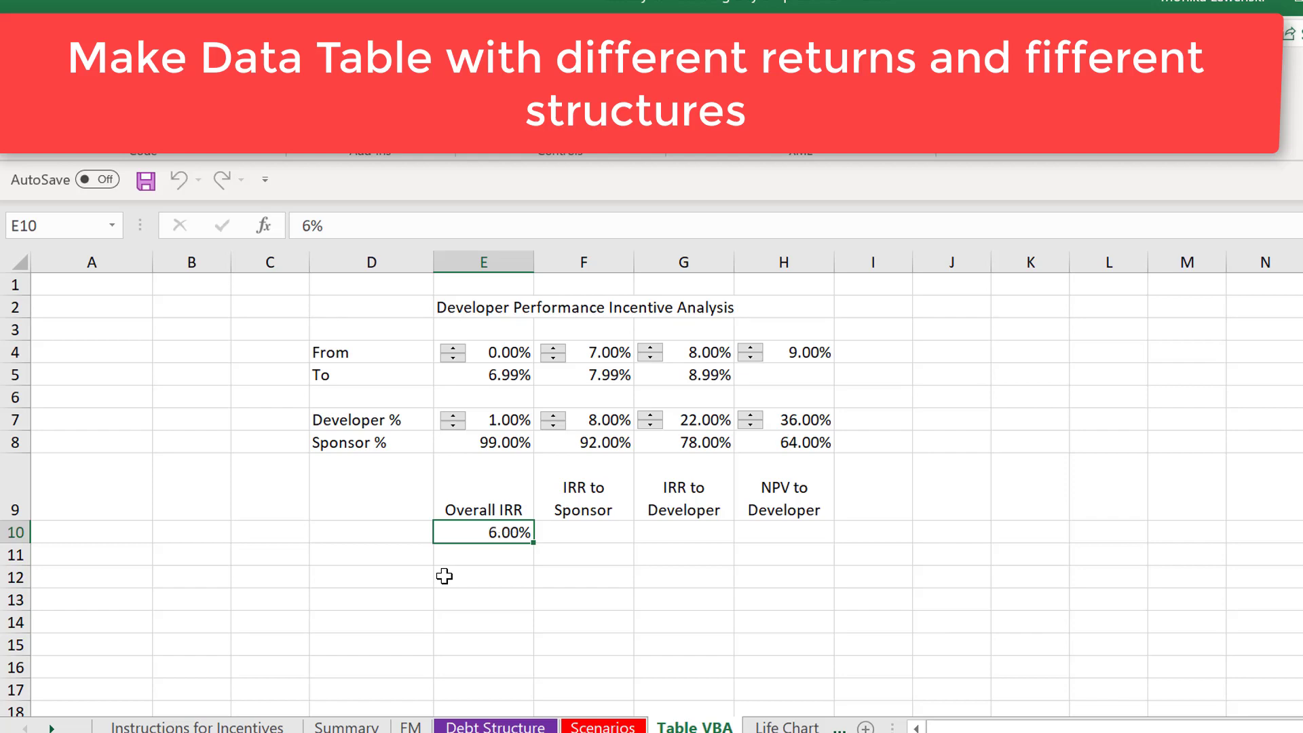
Fill E10:E22 of the Overall IRR column with a linear series, using a step value of .005
key(shift+Down)
key(shift+Down)
key(shift+Down)
key(shift+Down)
key(shift+Down)
key(shift+Down)
key(shift+Down)
key(shift+Down)
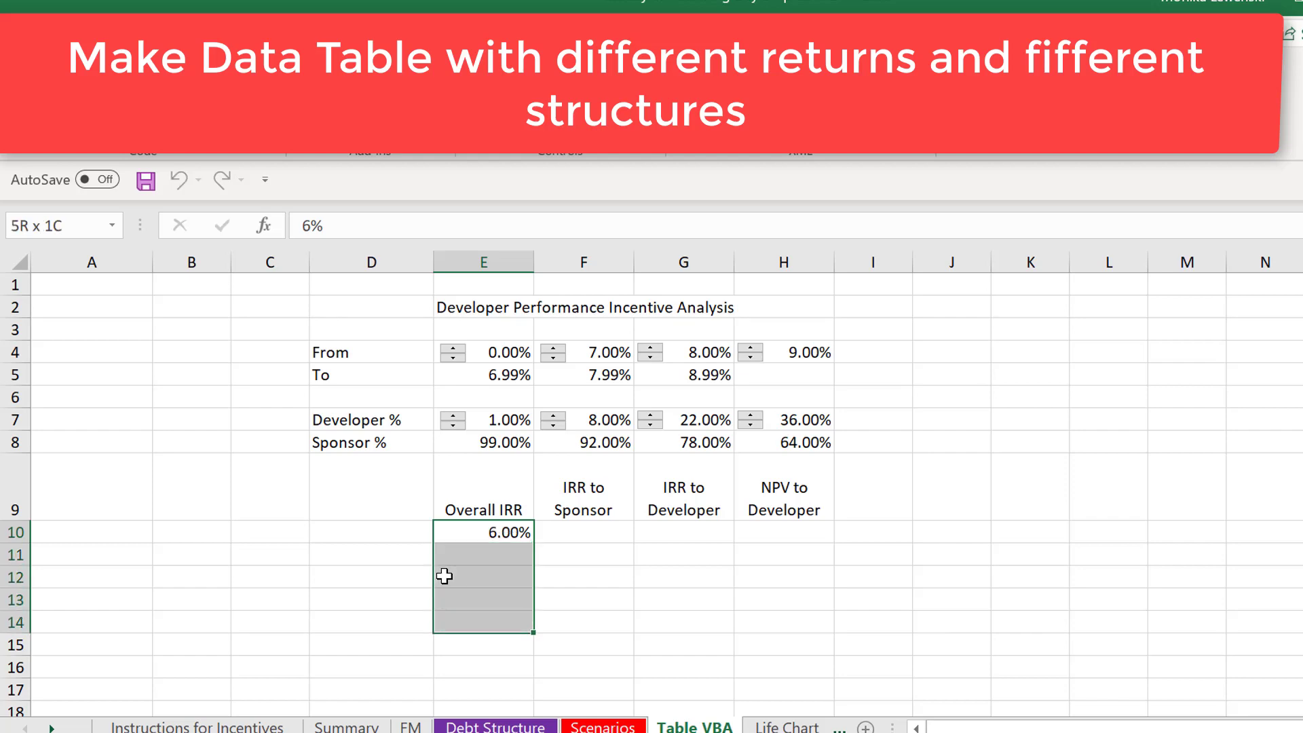
key(shift+Down)
key(shift+Down)
key(shift+Down)
key(shift+Down)
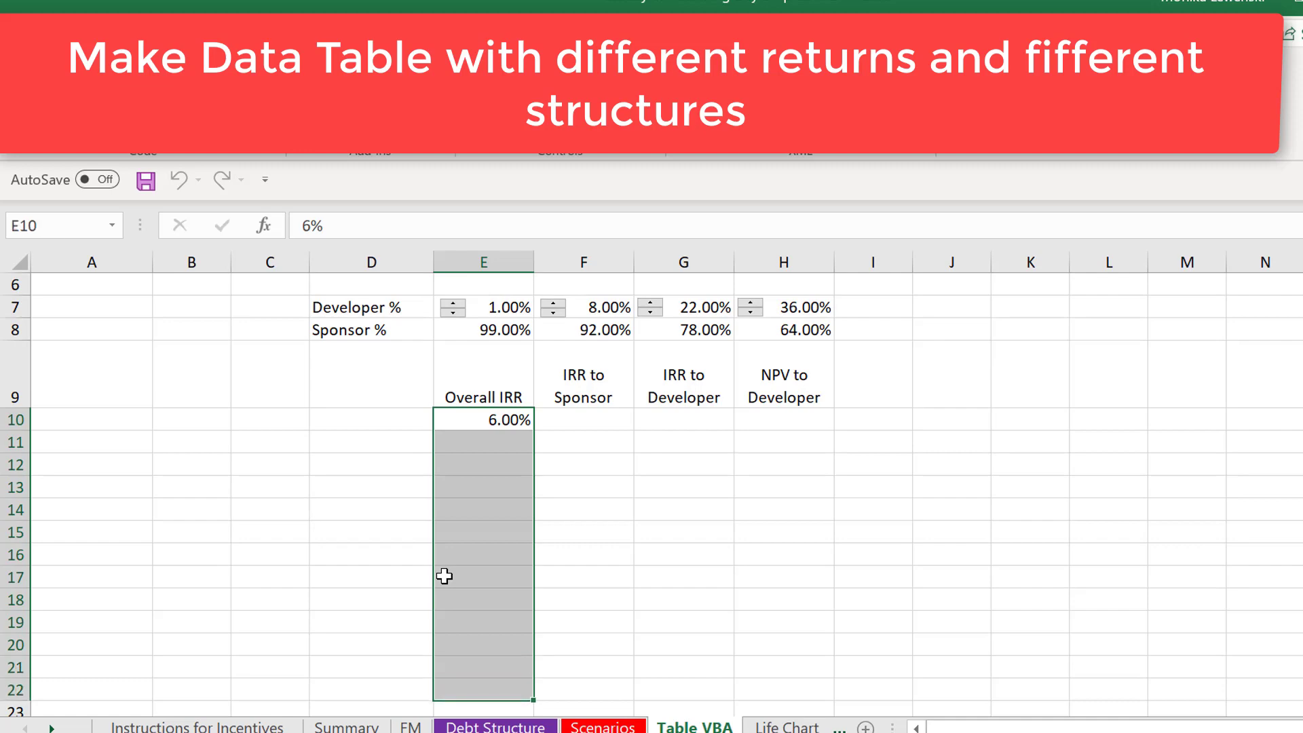
key(alt+h)
key(f)
key(i)
key(s)
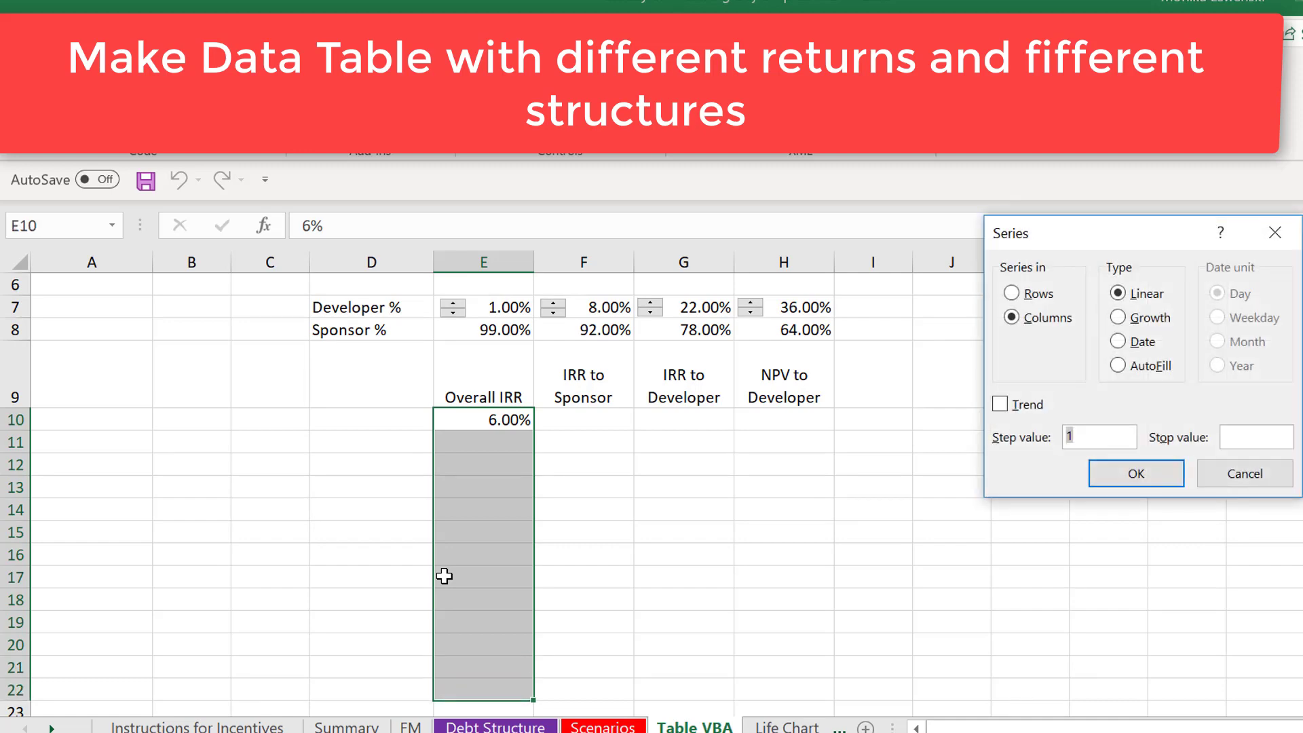
text(.5)
key(BackSpace)
text(05)
key(BackSpace)
text(05)
key(Return)
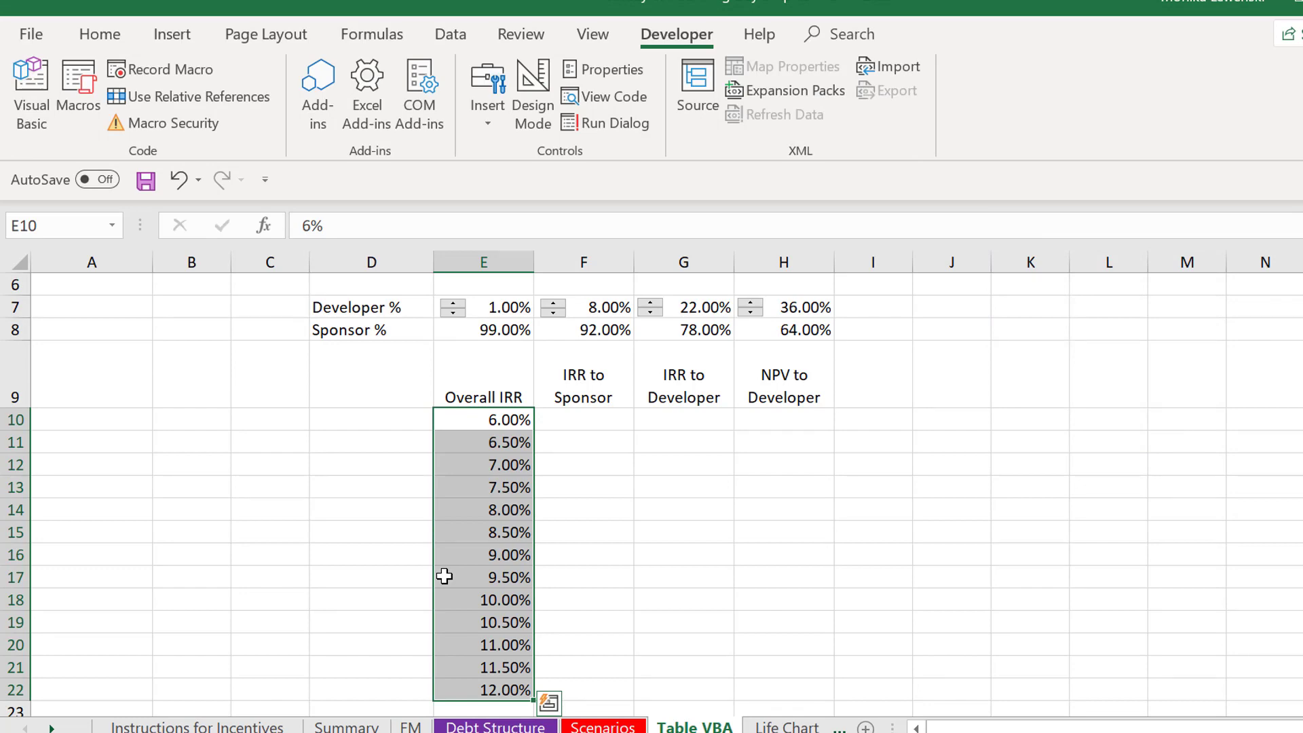
Check the Target IRR input in F20 on the FM sheet and copy the sheet's Goal Seek button
key(Left)
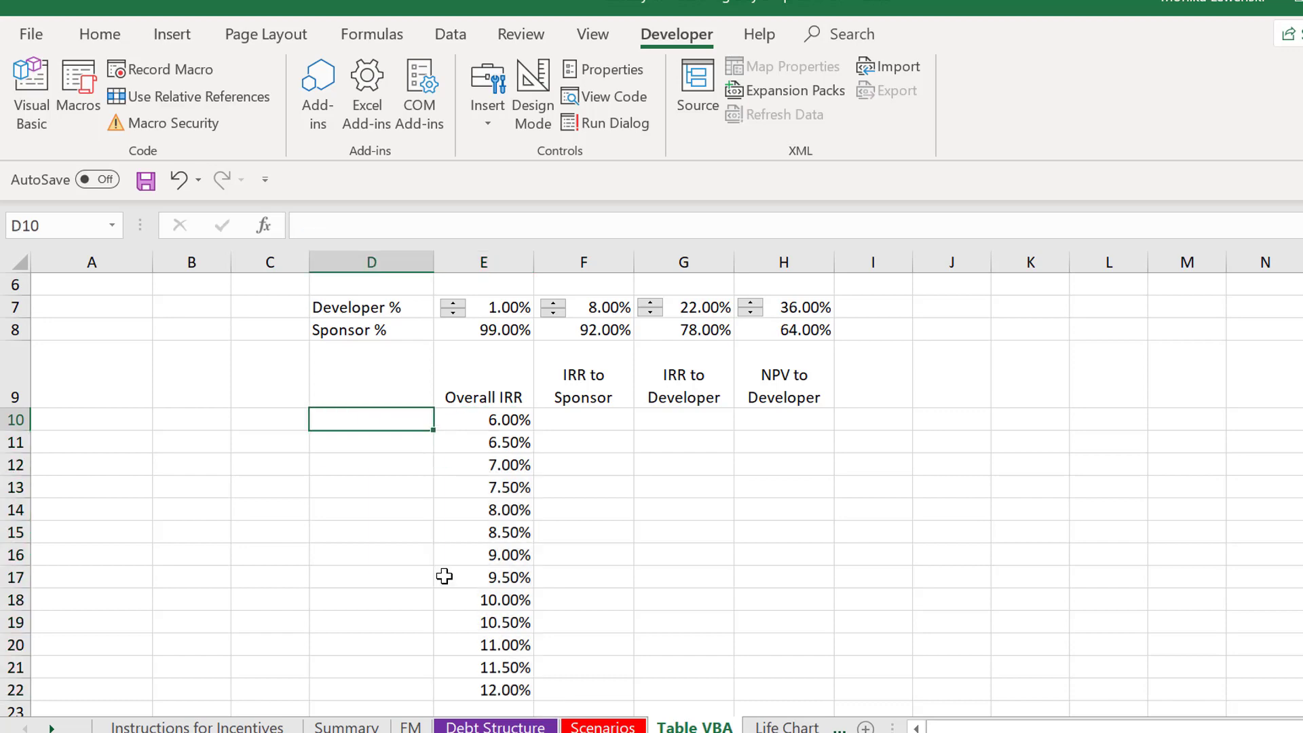
key(Left)
key(Right)
key(ctrl+Page_Up)
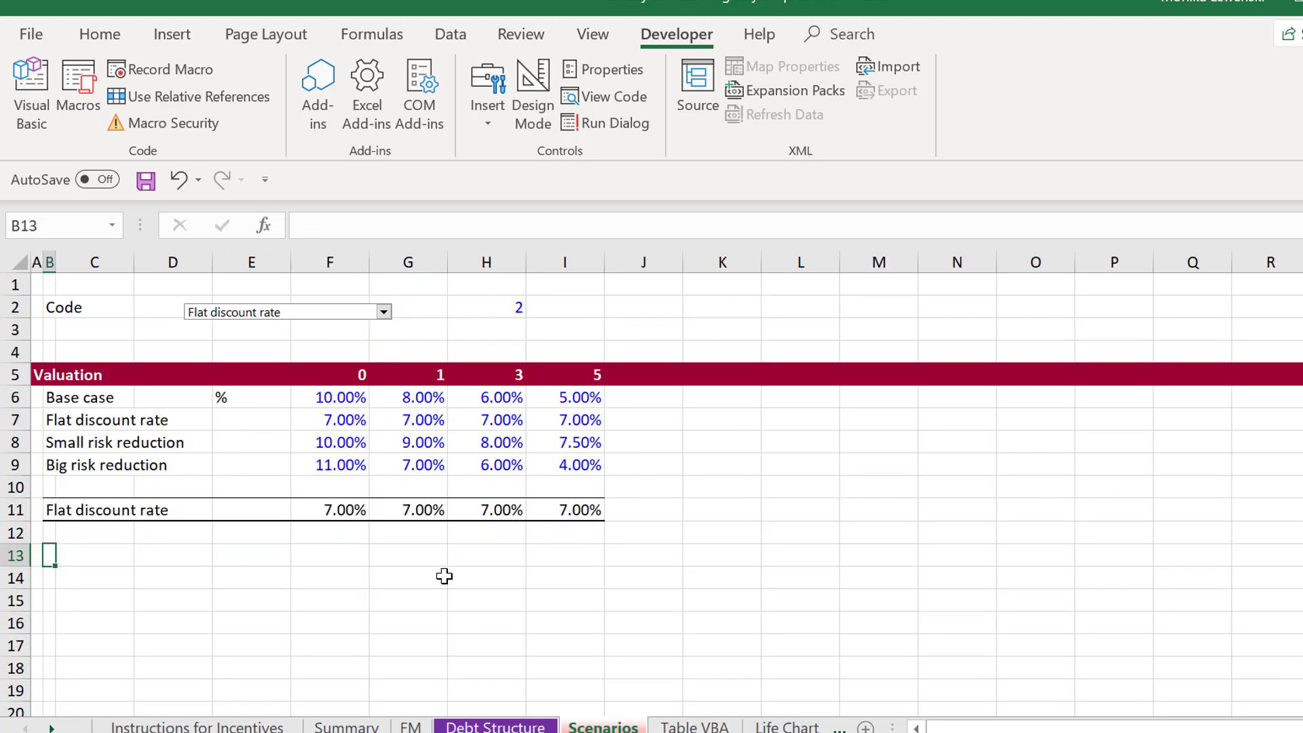
key(ctrl+Page_Up)
key(ctrl+Page_Up)
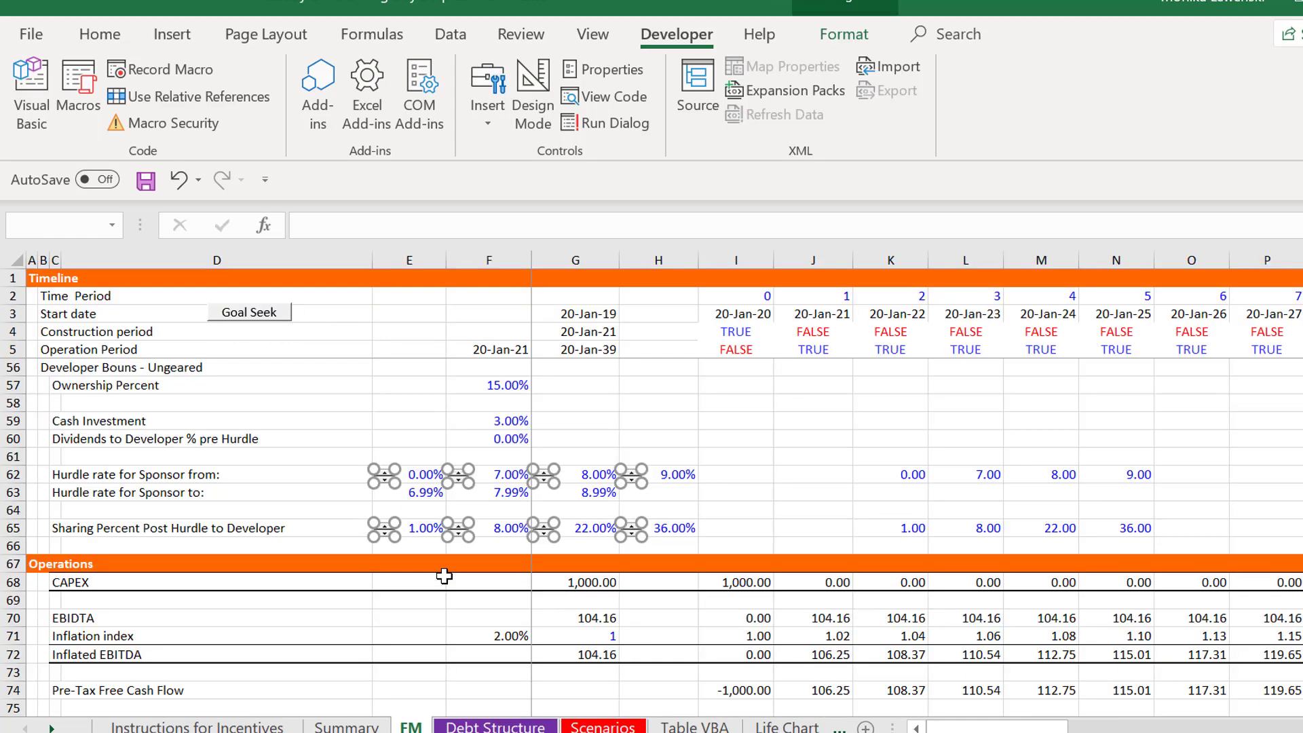
click(422, 419)
key(Page_Up)
key(Page_Up)
key(Page_Up)
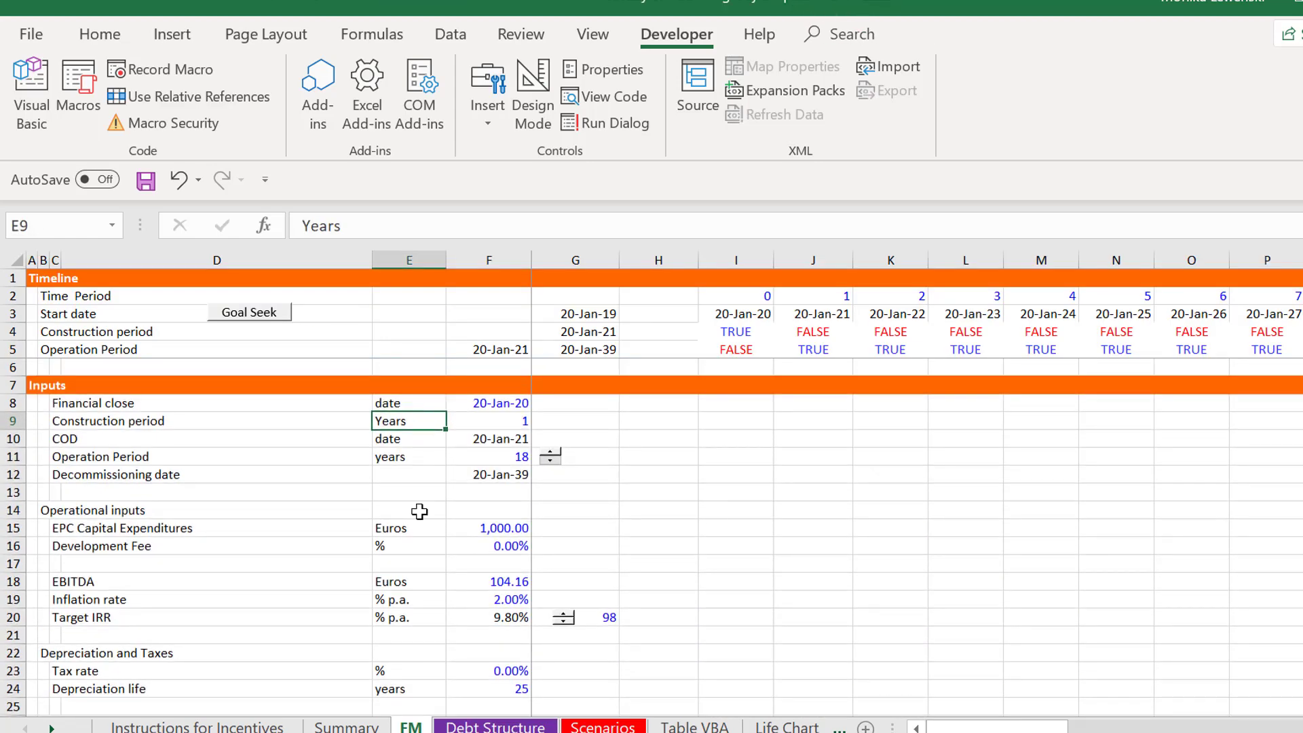
click(483, 614)
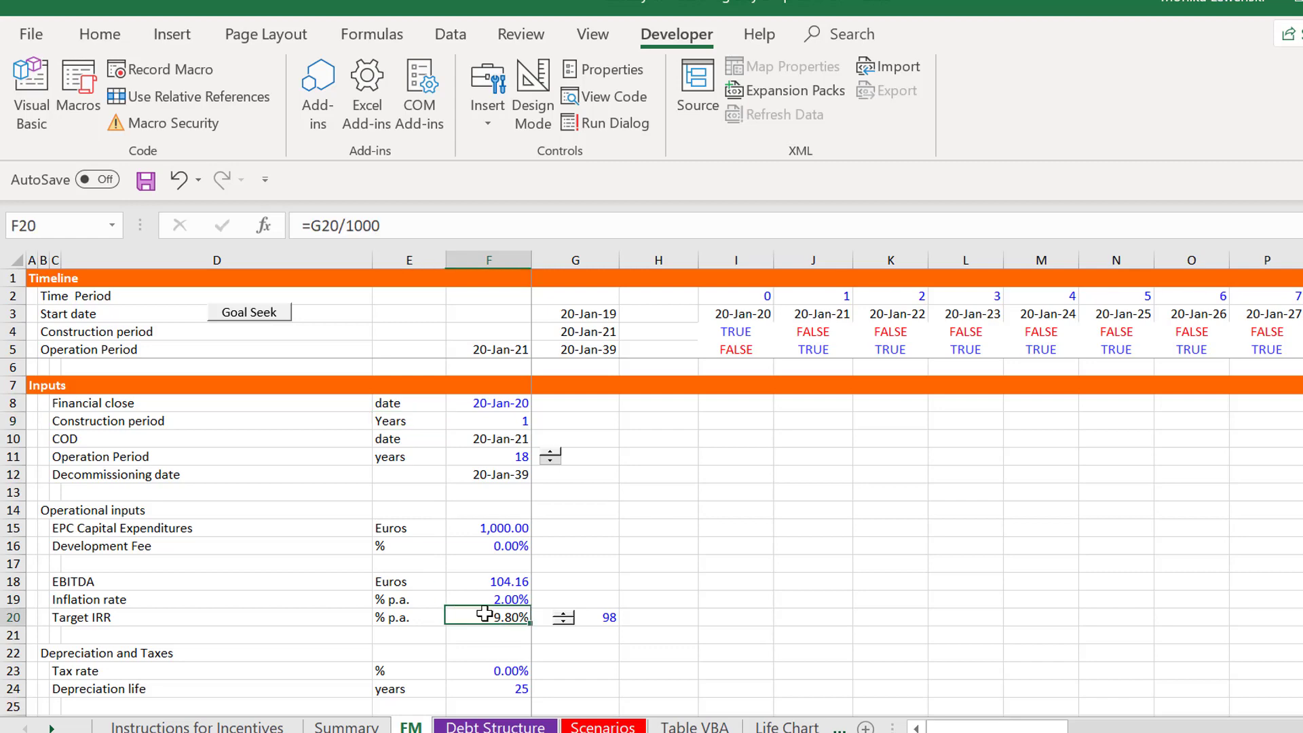
right_click(257, 313)
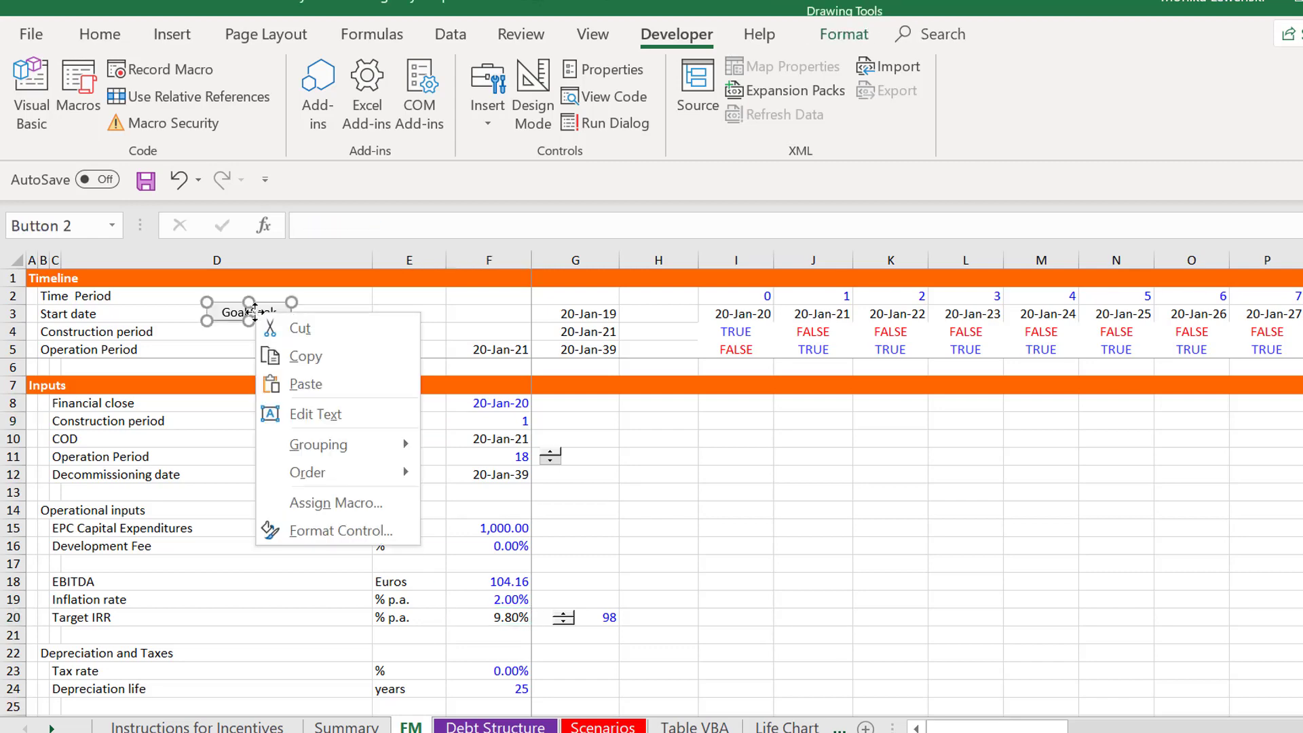
click(297, 357)
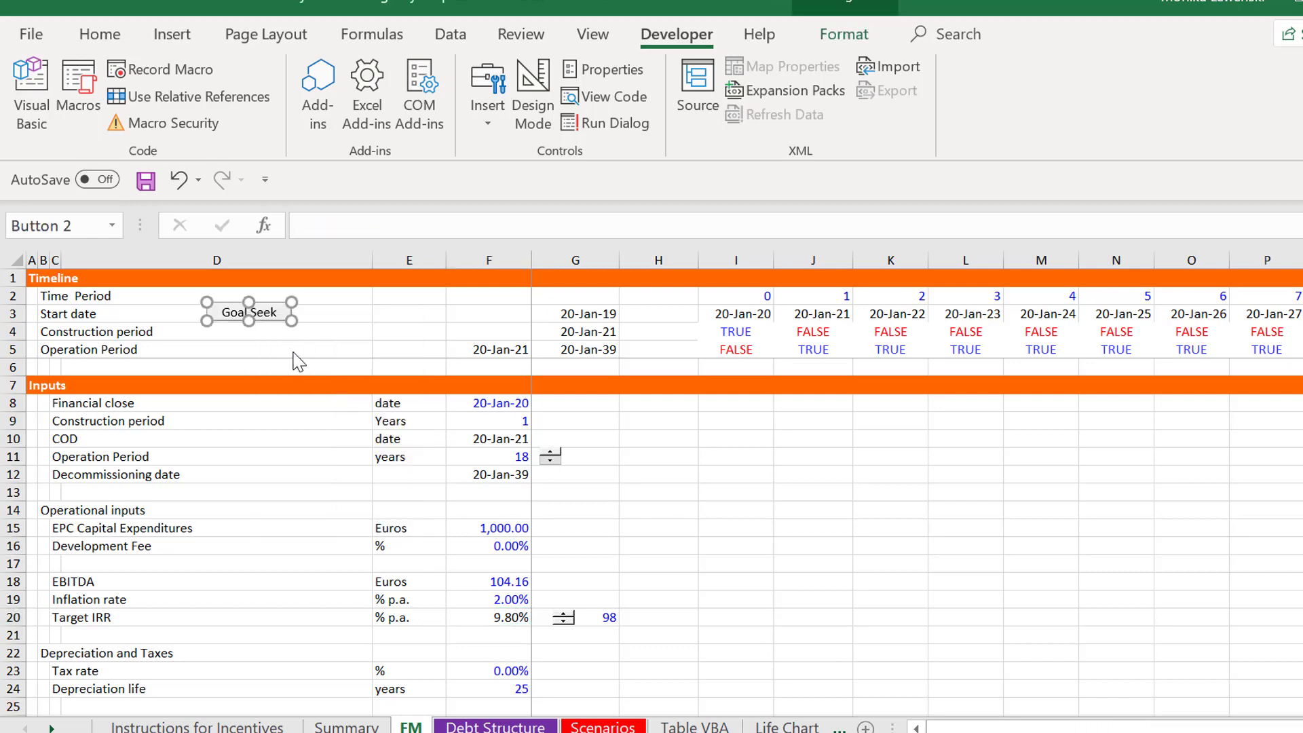
Paste the Goal Seek button on the Table VBA sheet and place it at C10, beside the Overall IRR list
key(ctrl+Page_Down)
key(ctrl+Page_Down)
key(ctrl+Page_Down)
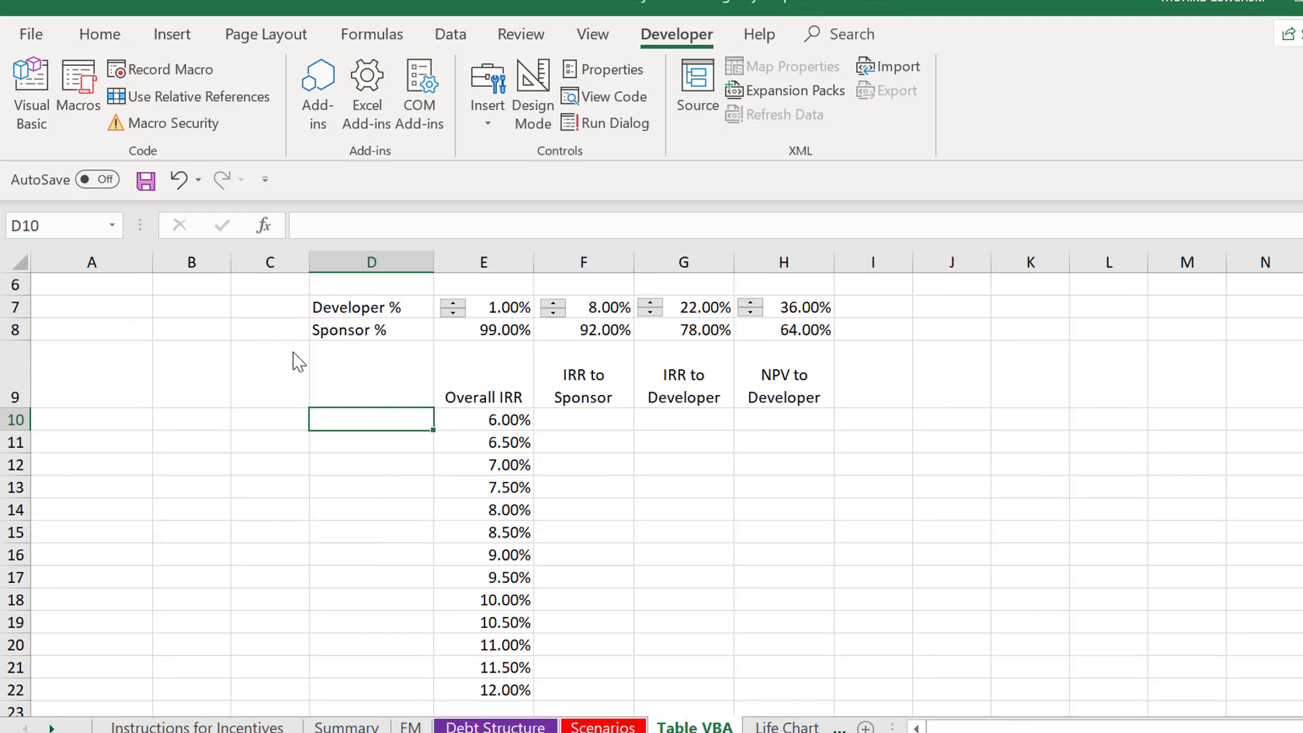
click(258, 424)
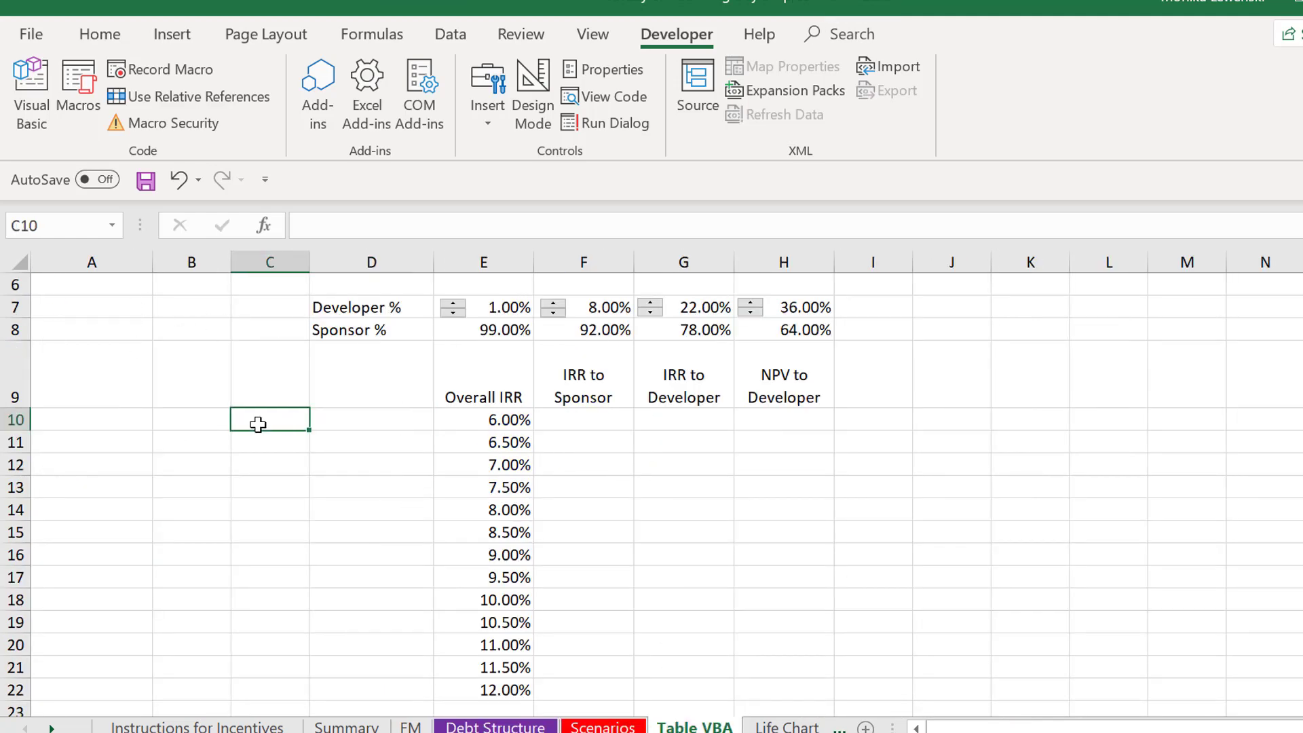
key(ctrl+v)
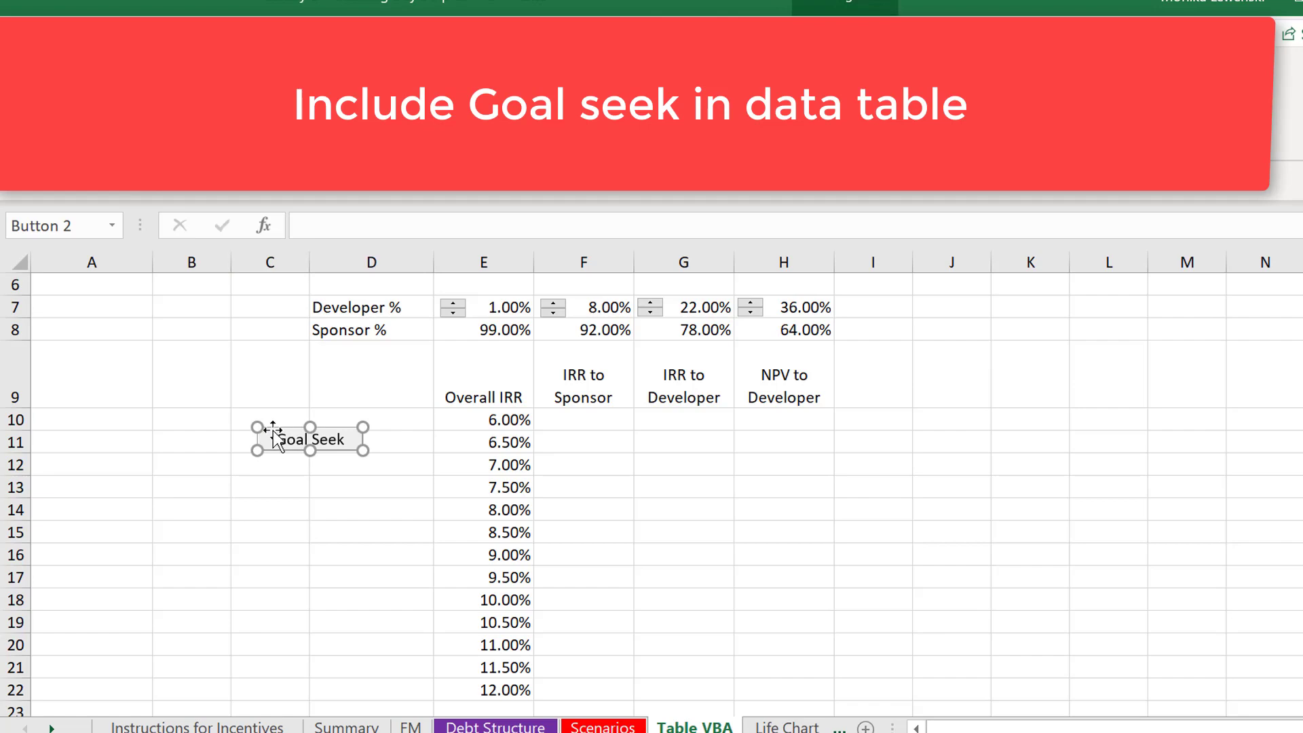
drag(274, 434, 250, 421)
click(283, 549)
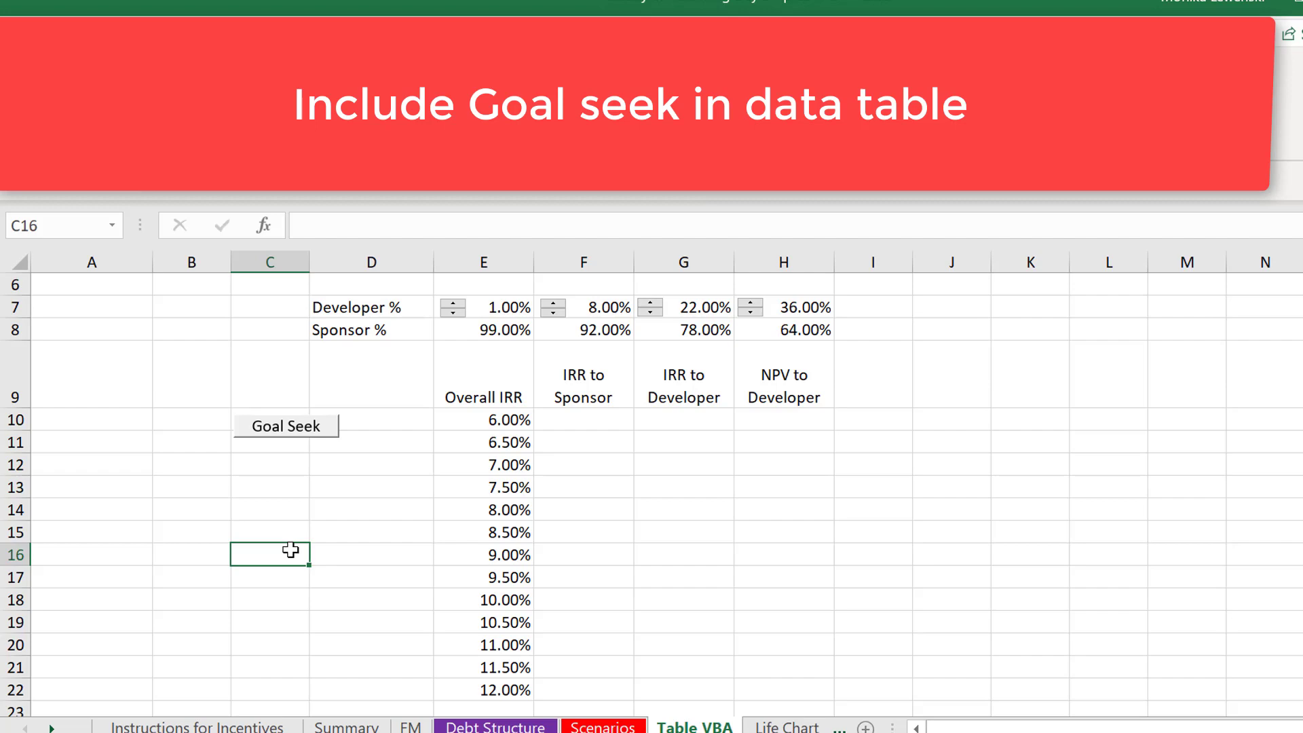
Examine the incentive analysis inputs, the Overall IRR list on Table VBA, and the Target IRR driver in G20 on the FM sheet
key(Up)
key(Up)
key(Up)
key(Up)
key(Up)
key(Up)
key(Up)
key(Up)
key(Up)
key(Up)
key(Up)
key(Up)
key(Up)
key(Up)
key(Up)
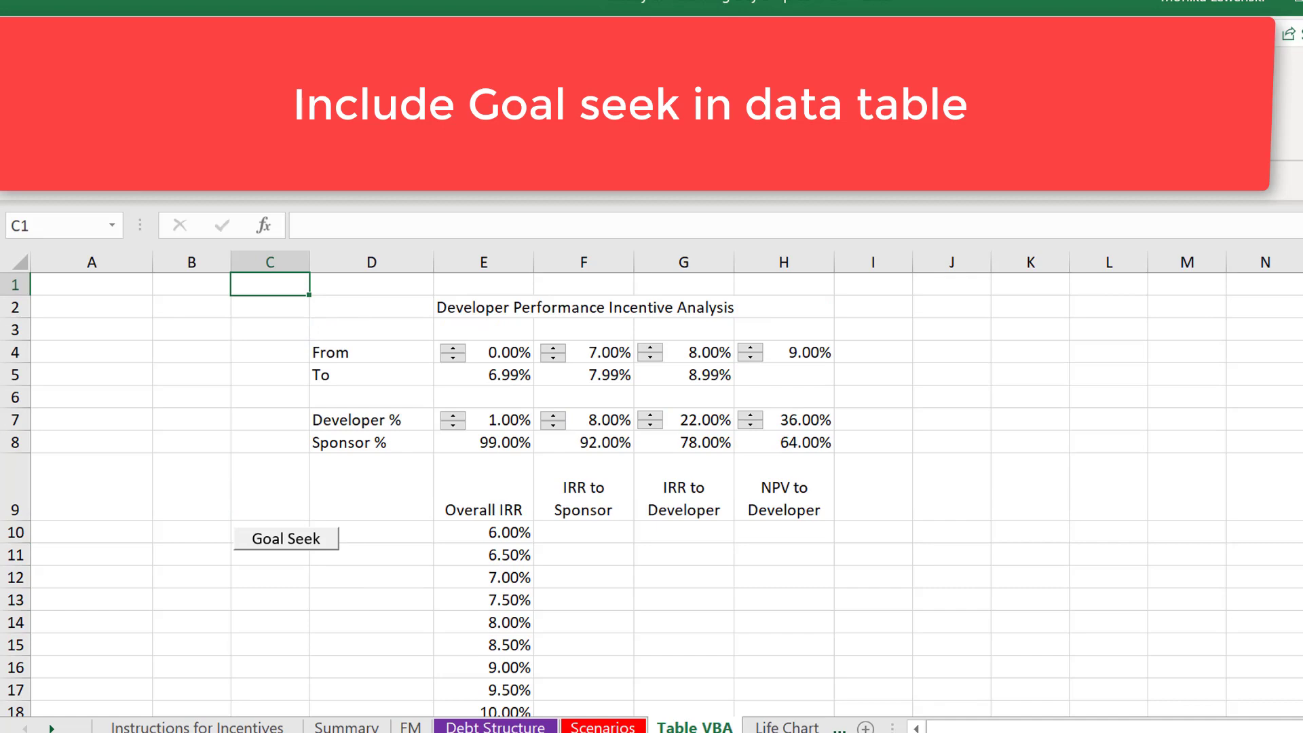
ctrl+scroll(652, 483, down, 1)
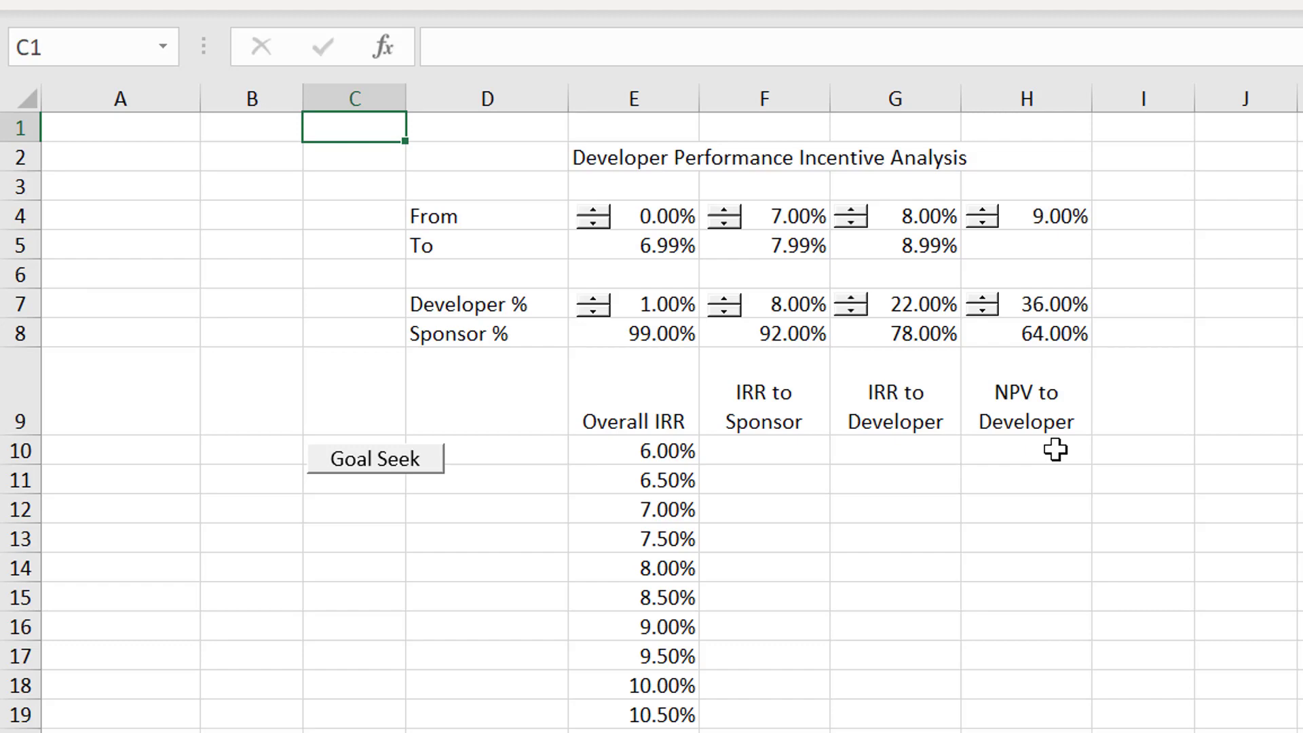
click(654, 462)
key(Down)
key(Down)
key(Down)
key(Down)
key(Down)
key(Down)
key(Down)
key(Down)
key(Down)
key(Down)
key(Down)
key(Down)
key(Down)
key(Down)
key(Down)
key(Down)
key(Down)
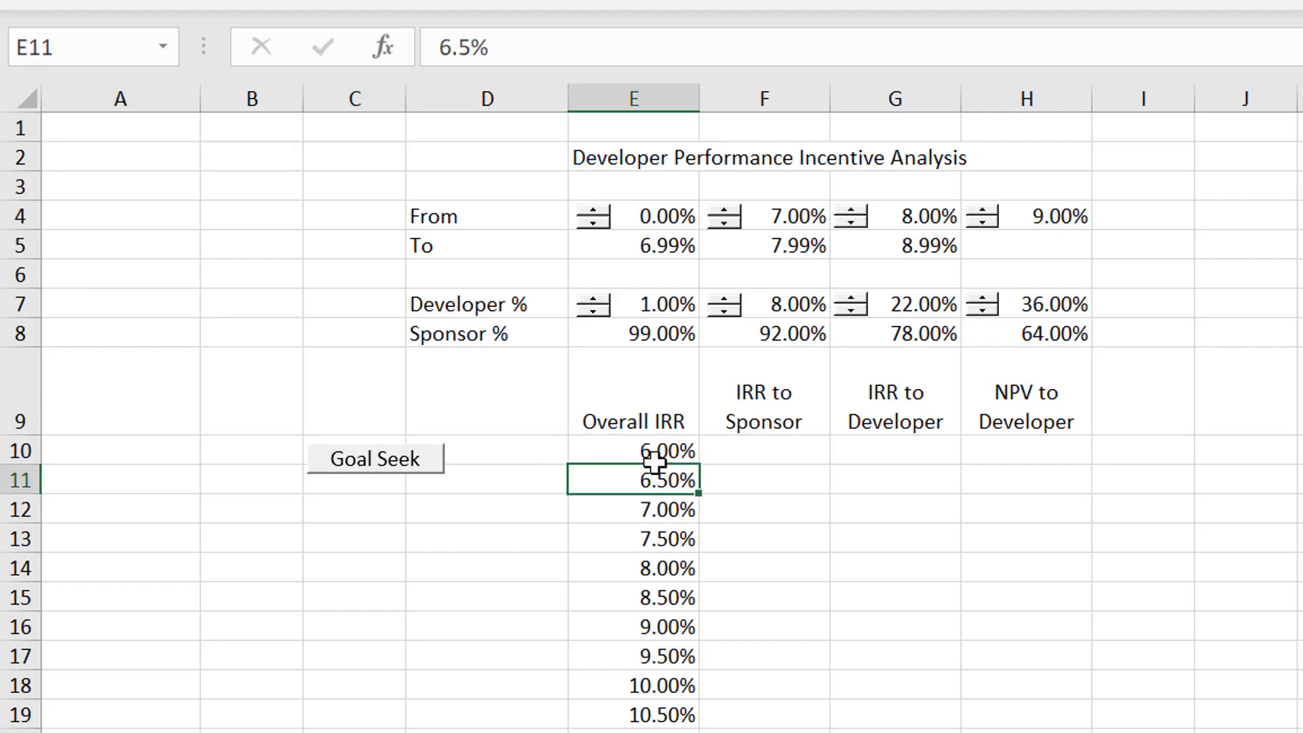
key(Up)
key(Up)
key(Up)
key(Up)
key(Up)
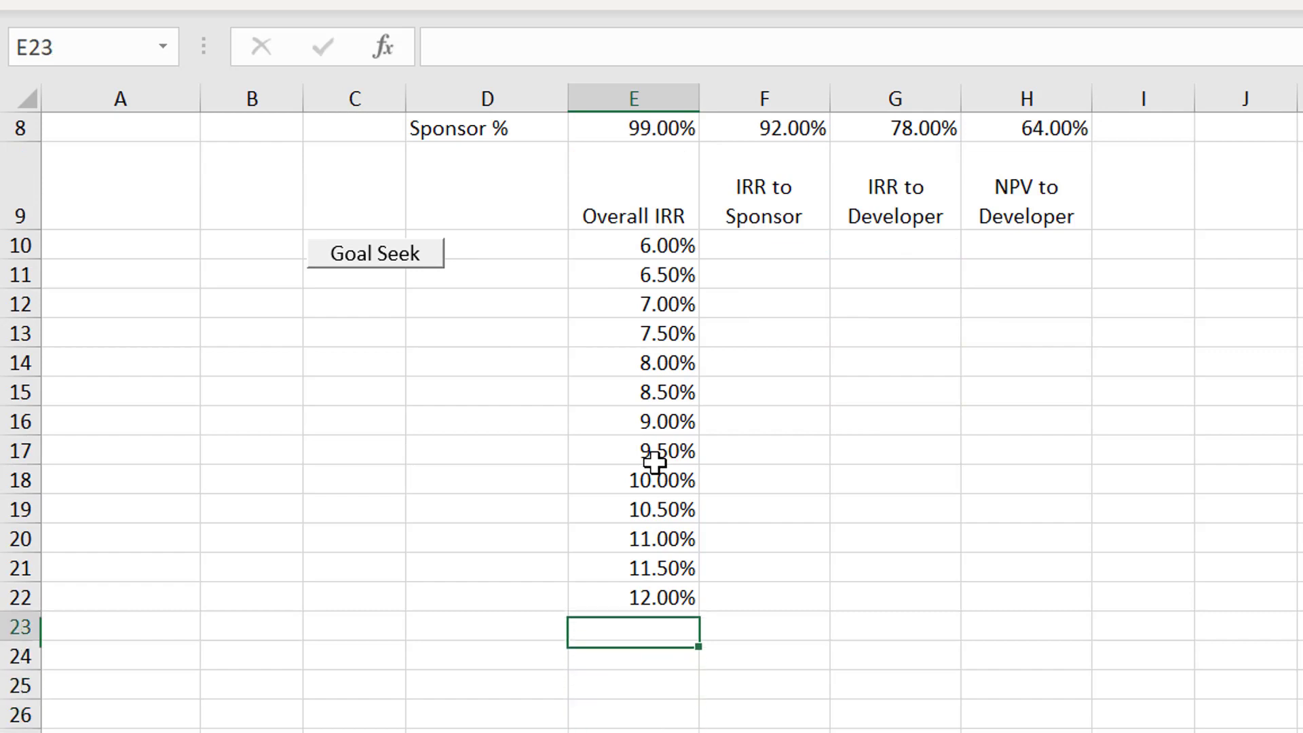
key(Page_Up)
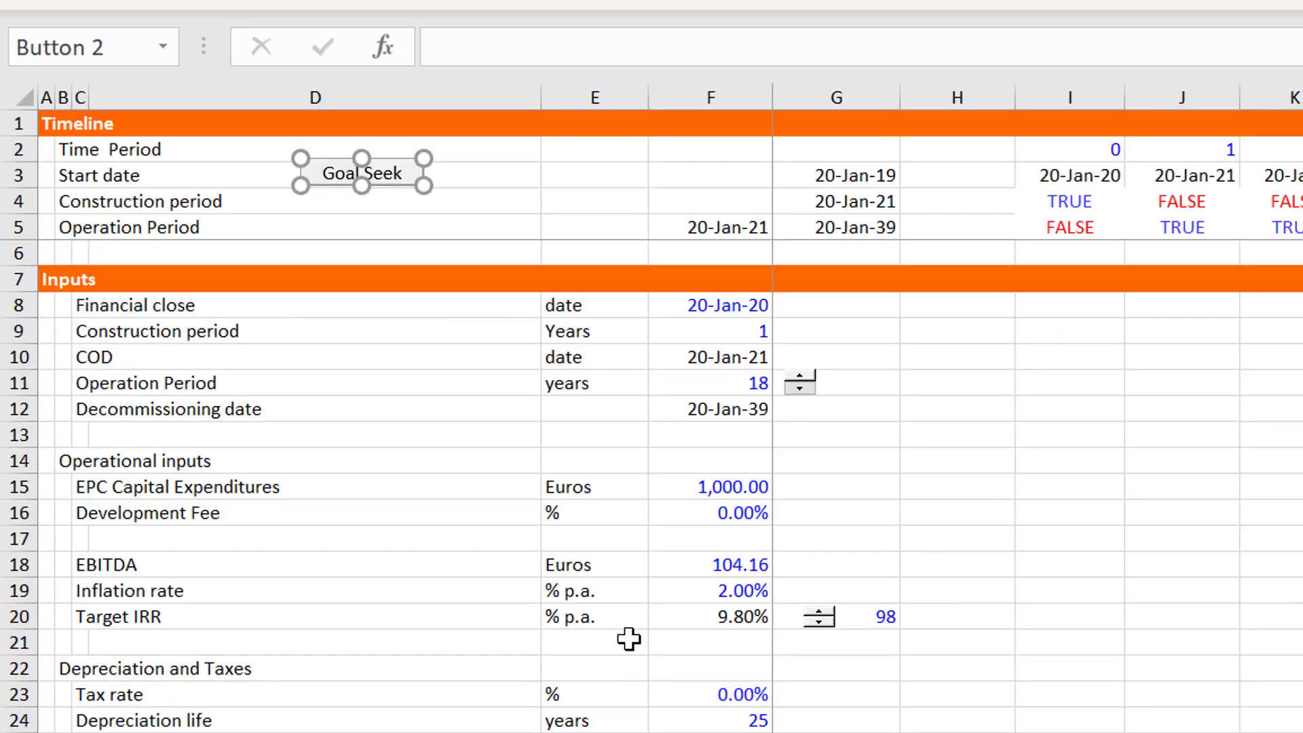
click(872, 623)
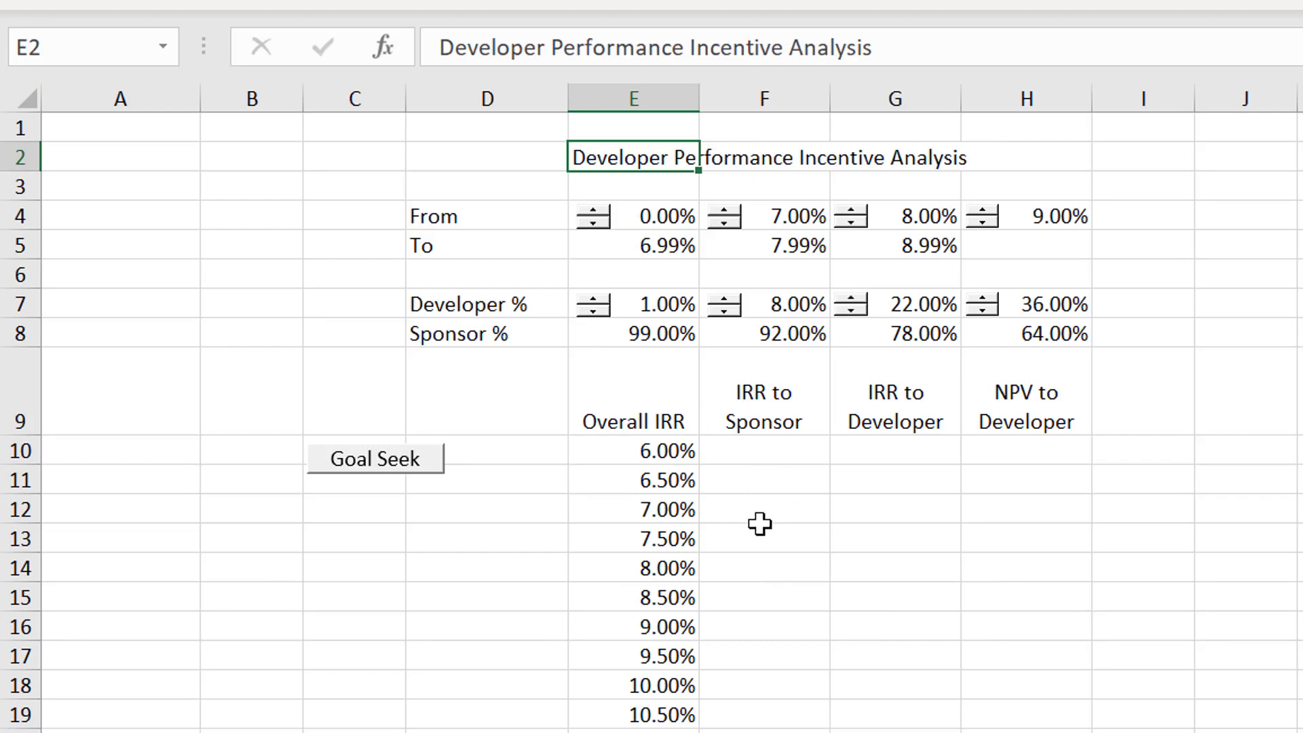
On the FM sheet, calculate the Total Cash to Developer return in F252 with =IRR(I252:AX252)
key(ctrl+Page_Up)
key(ctrl+Page_Up)
key(ctrl+Page_Up)
key(ctrl+Page_Up)
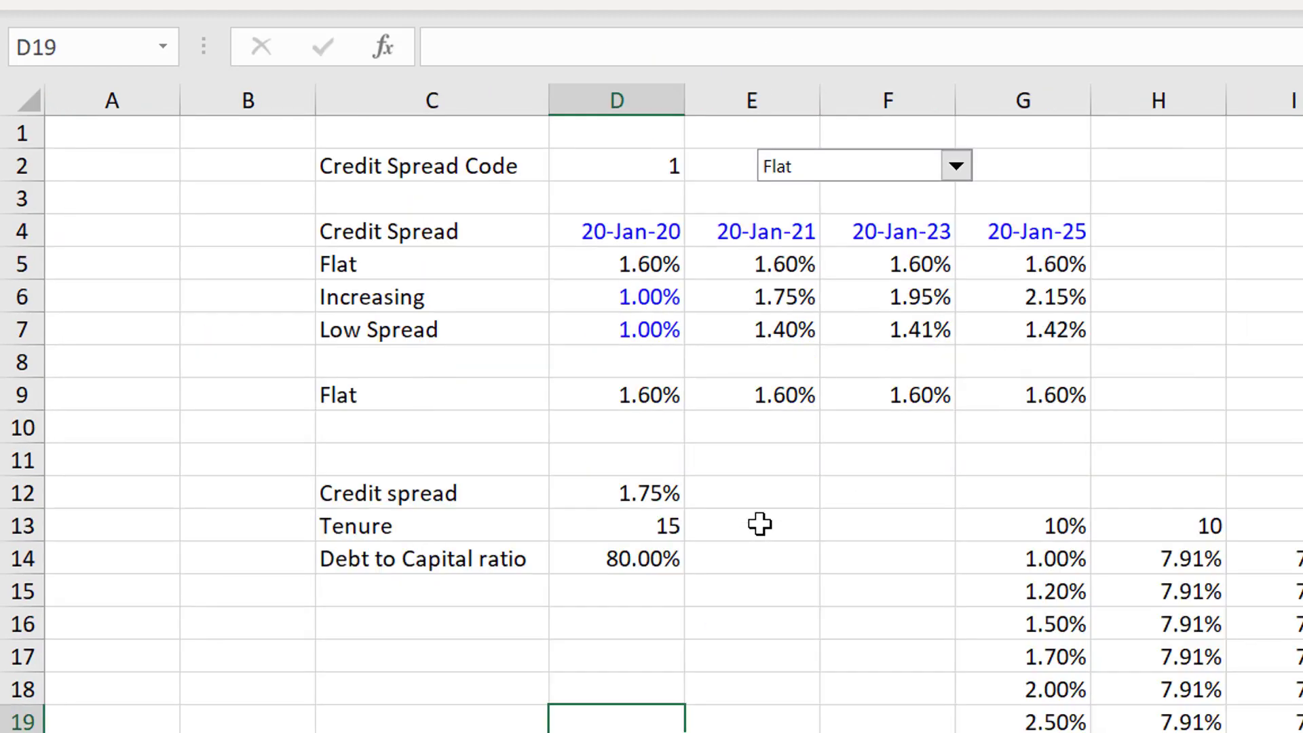
key(ctrl+Page_Up)
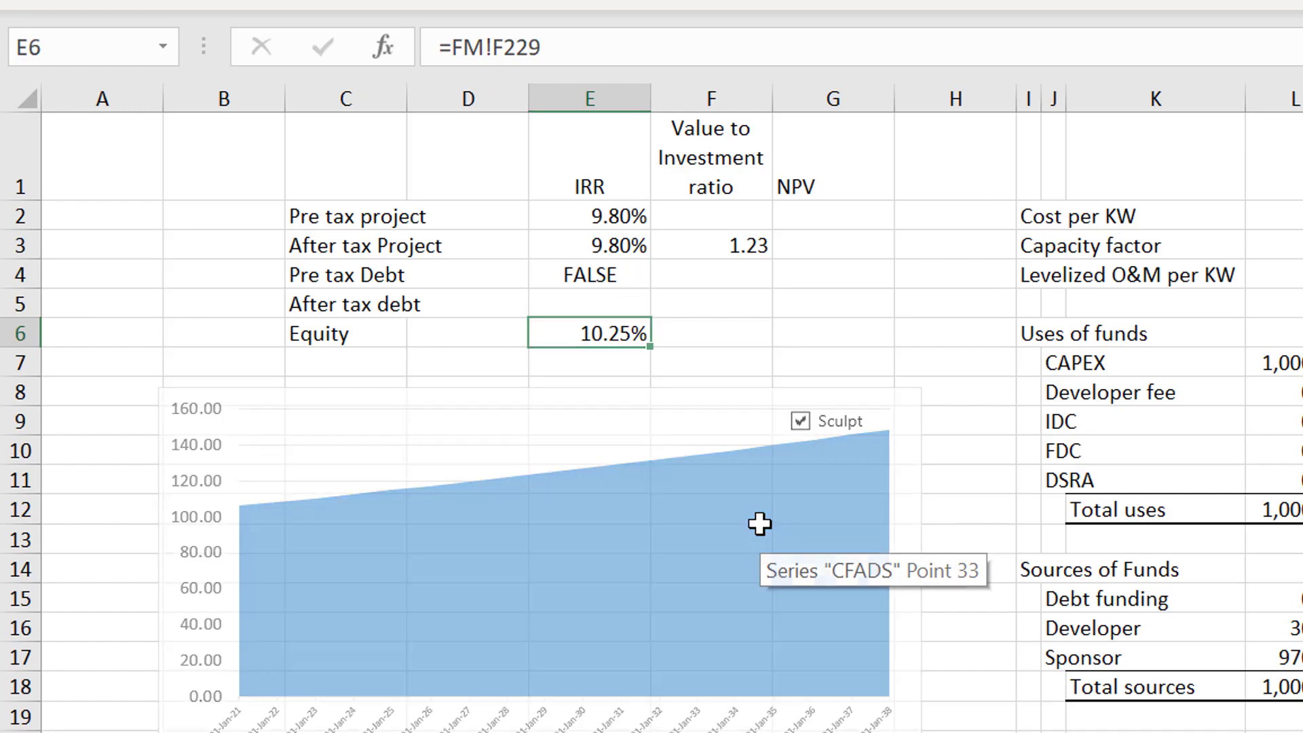
key(Page_Down)
key(Page_Down)
key(Page_Down)
key(Page_Down)
key(Page_Down)
key(Page_Down)
key(Page_Down)
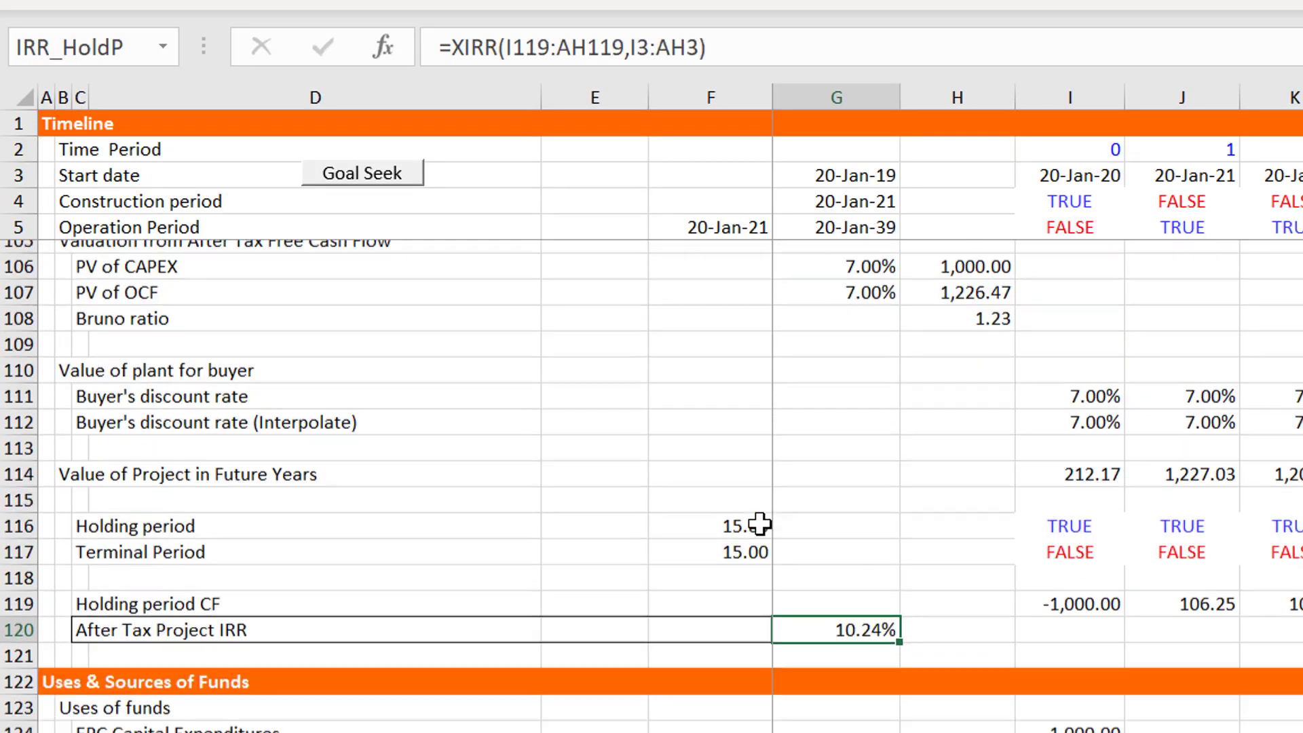
key(Page_Down)
key(Page_Down)
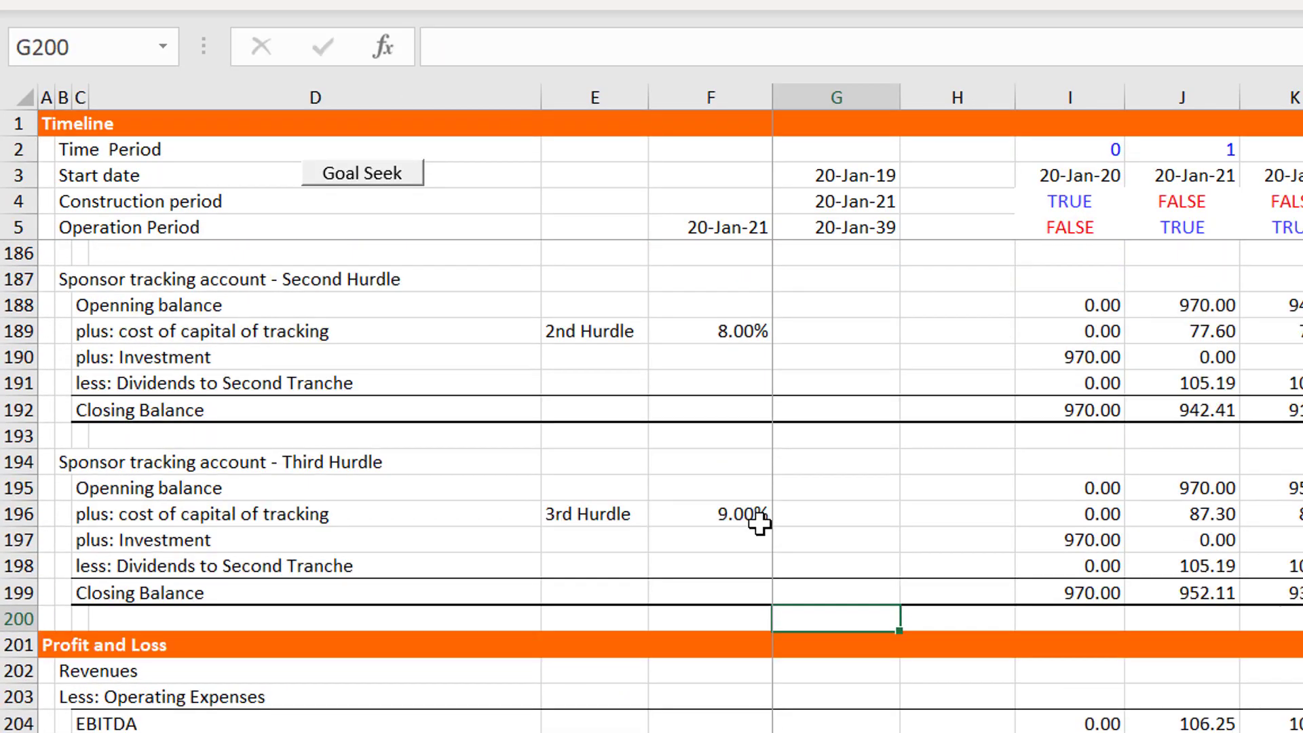
key(Page_Down)
key(Page_Down)
key(Page_Down)
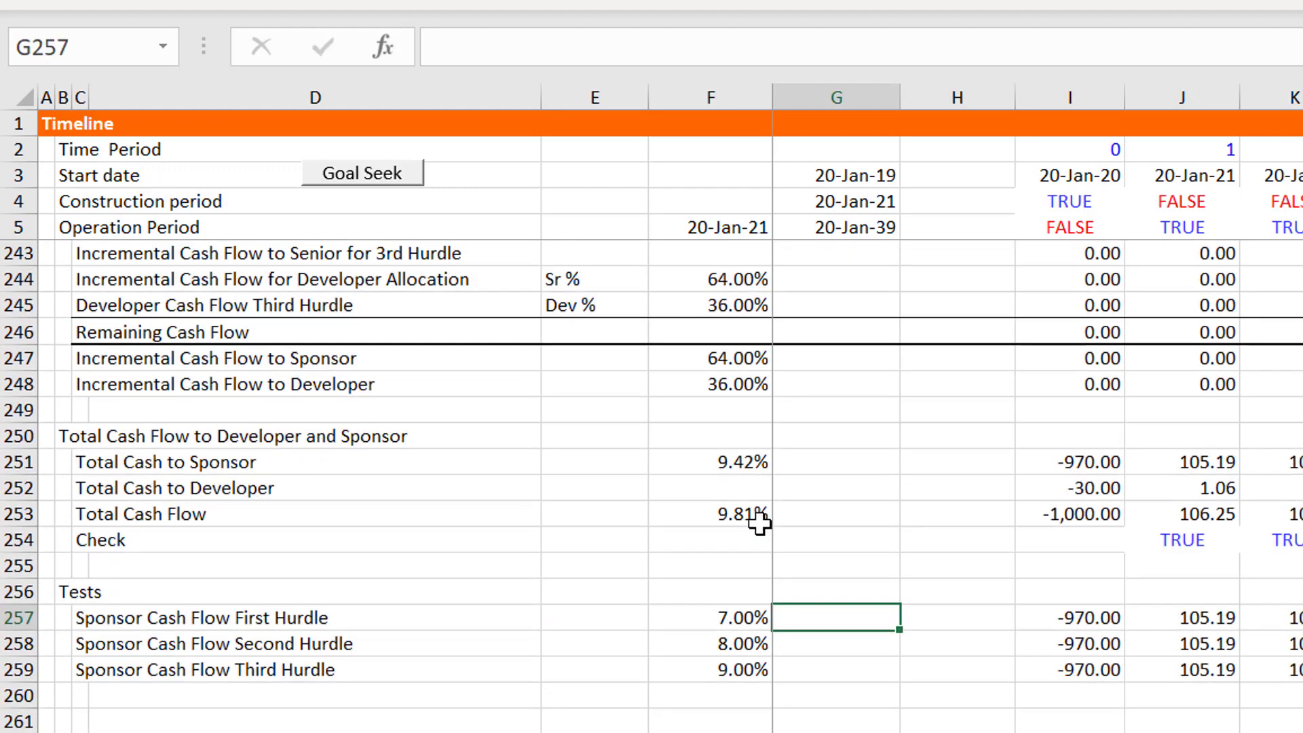
key(Up)
key(Up)
key(Up)
key(Up)
key(Up)
key(Left)
key(Left)
key(Left)
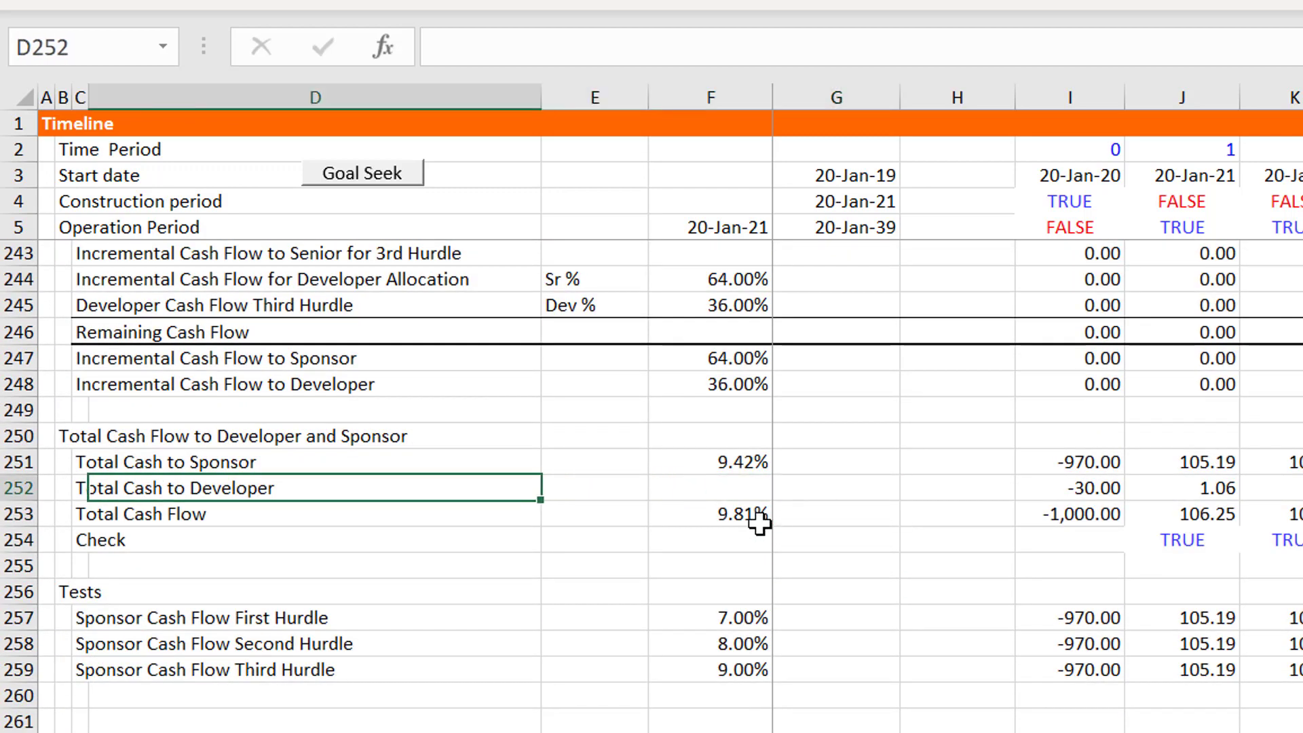
key(Right)
key(Right)
text(=irr()
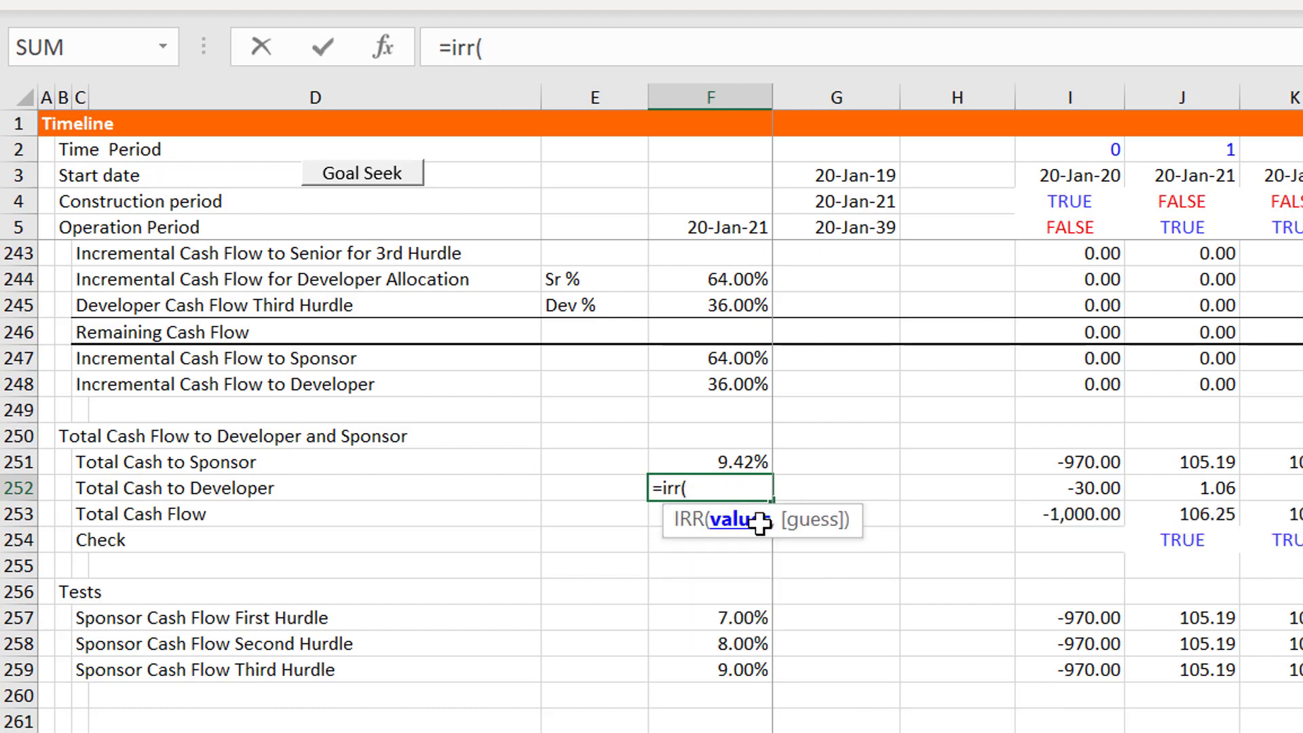
key(Right)
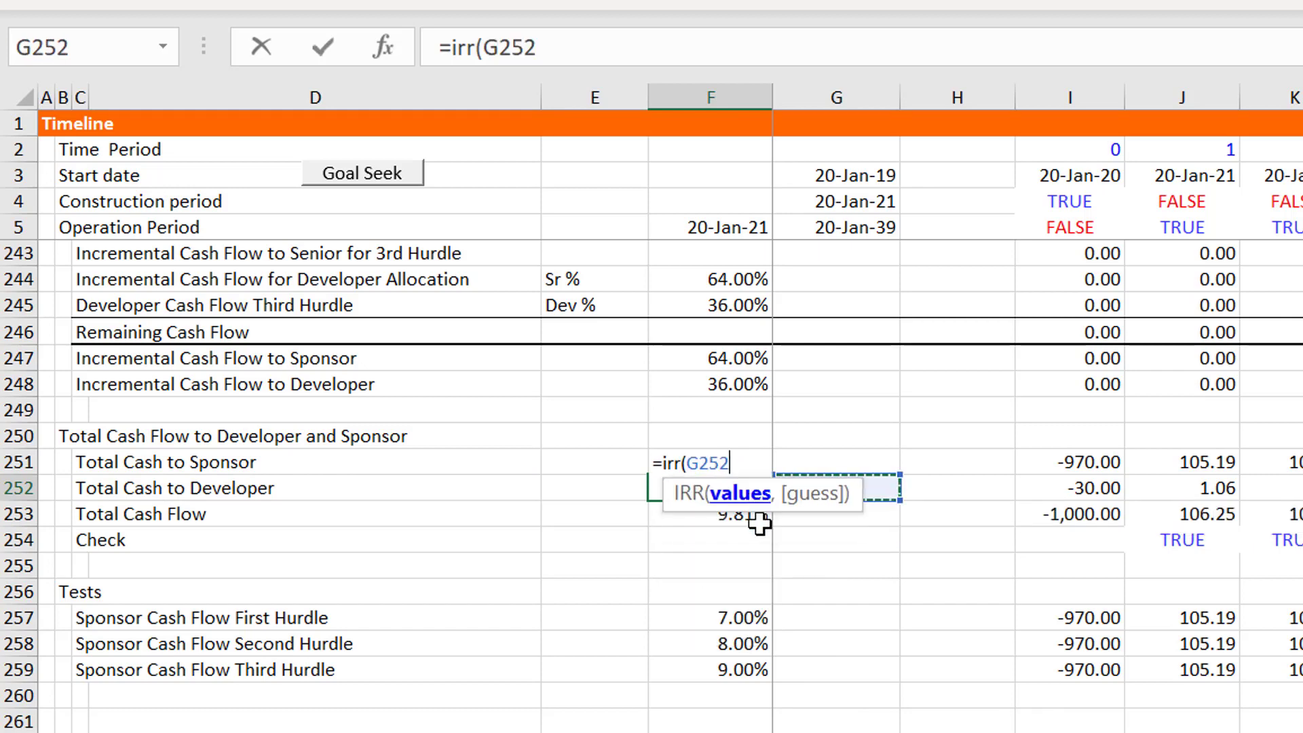
key(Right)
key(Right)
key(ctrl+shift+Right)
key(Return)
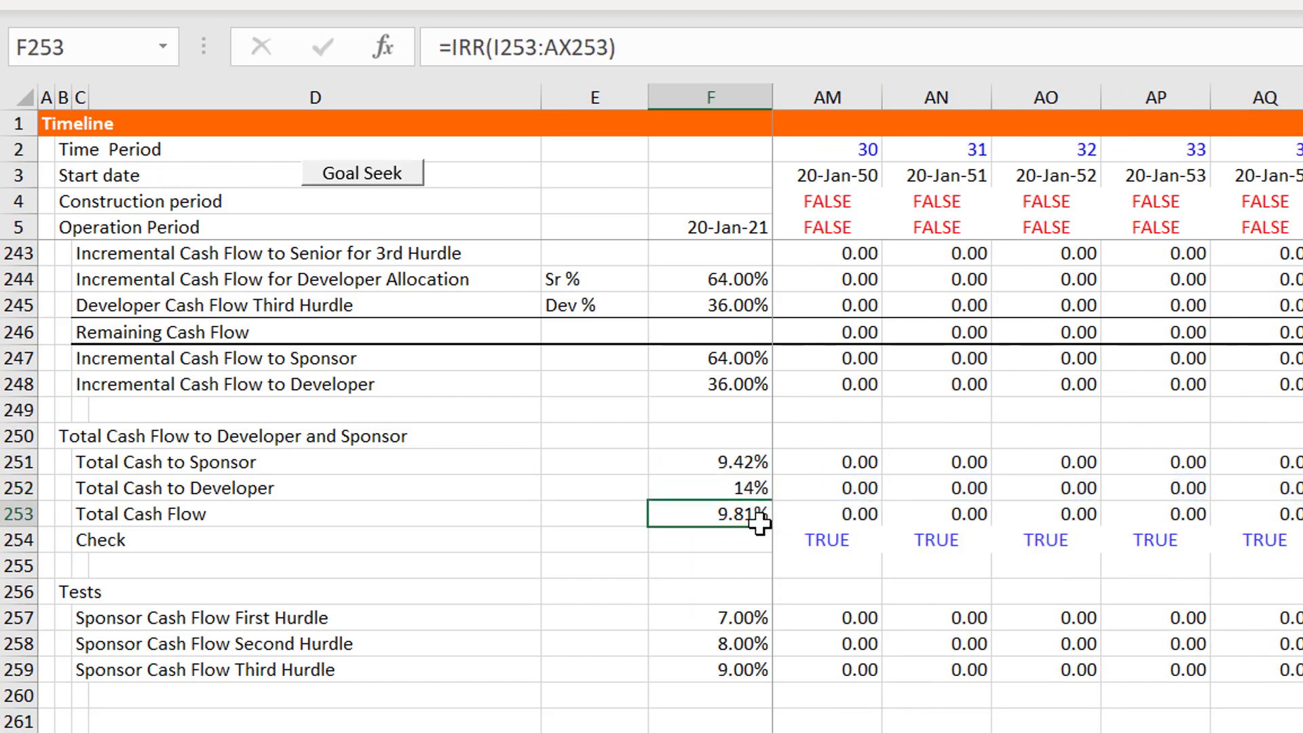
Show the Total Cash to Developer IRR in F252 with two decimal places
key(Up)
key(Left)
key(Right)
key(alt+h)
key(0)
key(0)
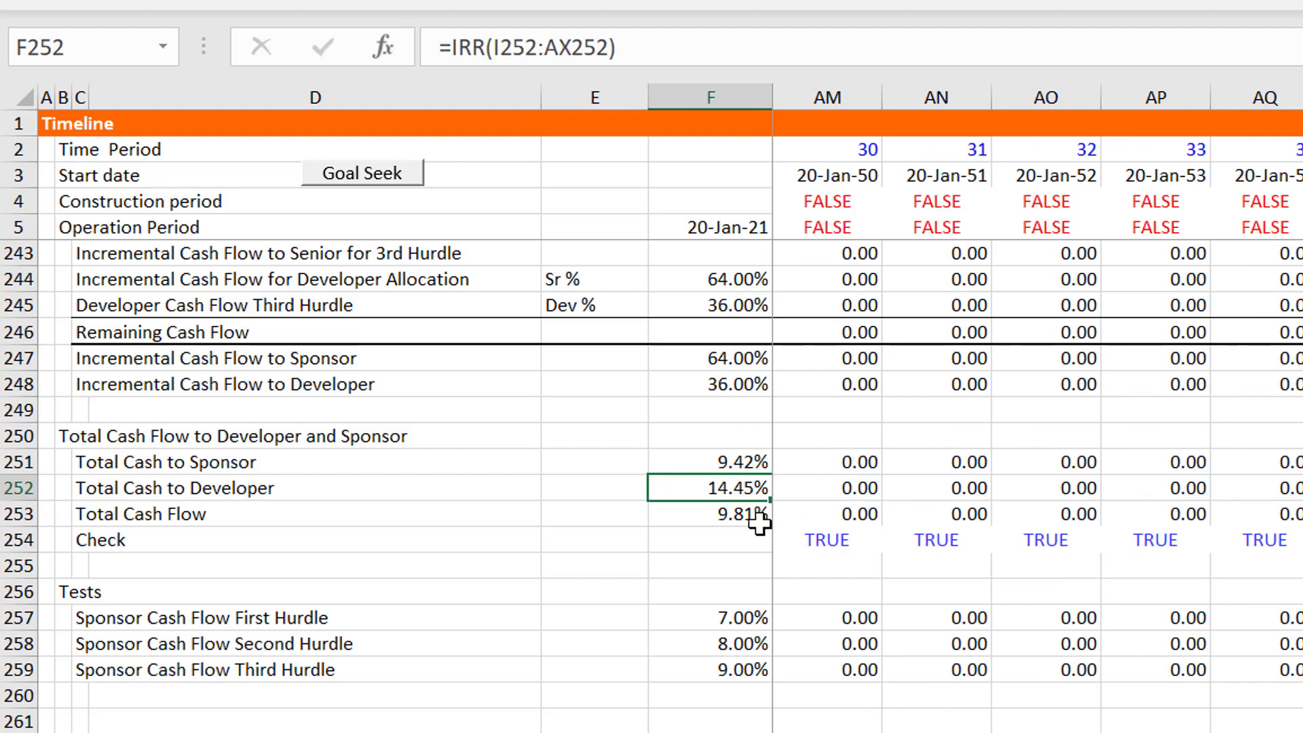
key(Left)
key(Right)
Compare the sponsor, developer and total cash flow IRRs in F251:F253 with the Net cash flow to equity IRR in F229
key(Up)
key(Up)
key(Up)
key(Up)
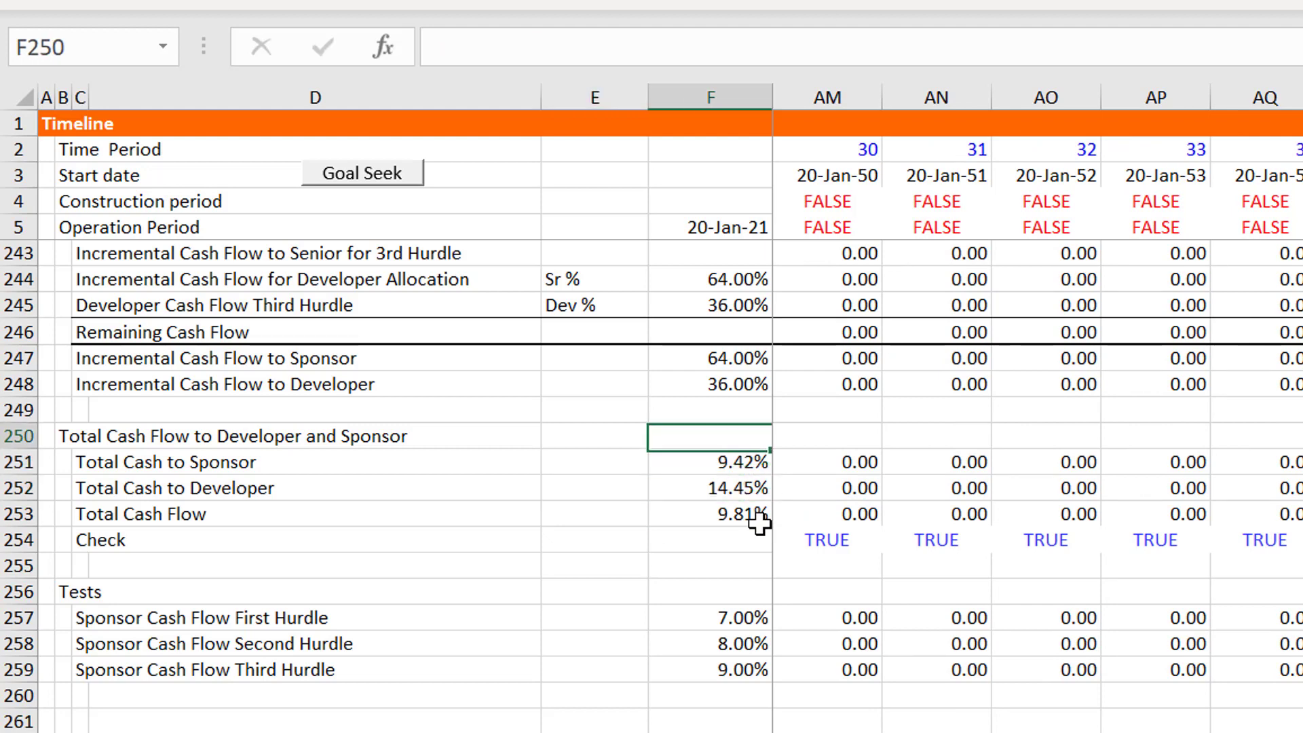
key(Down)
key(Down)
key(Down)
key(Down)
key(Down)
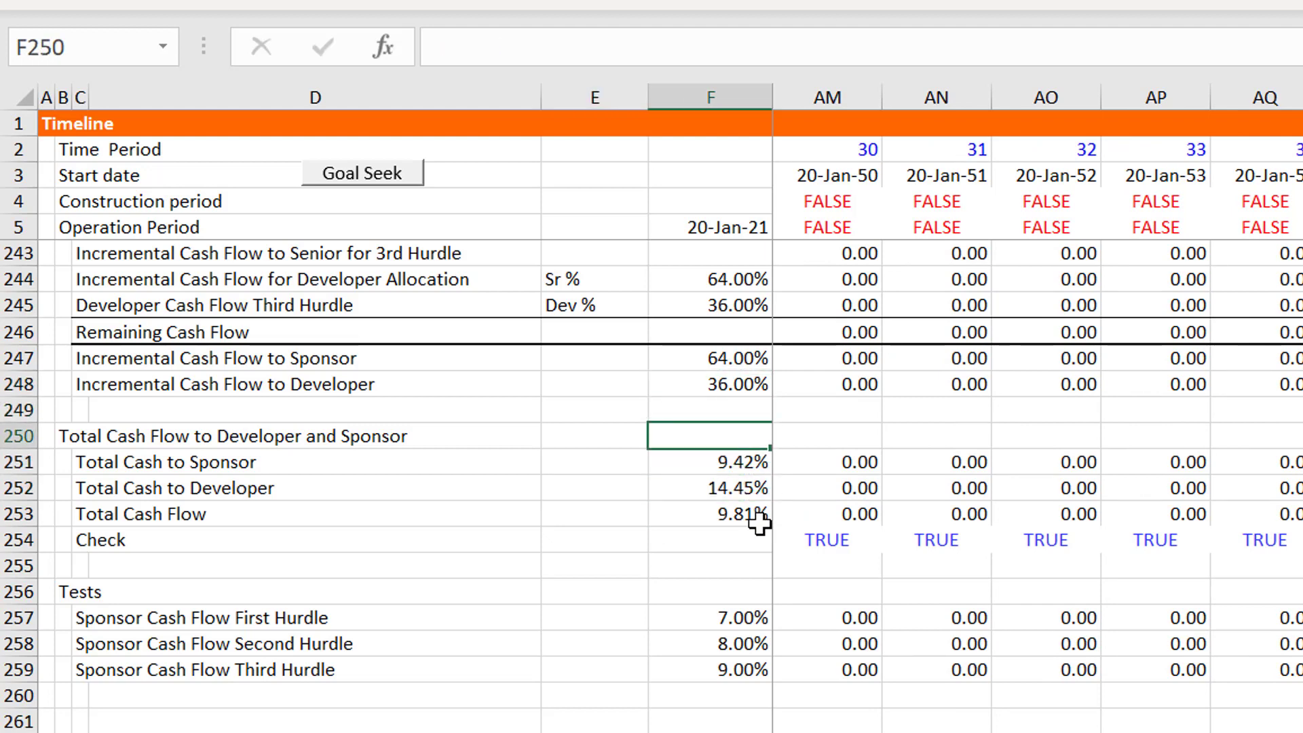
key(Up)
key(Up)
key(Up)
key(Up)
key(Up)
key(Up)
key(Up)
key(Up)
key(Up)
key(Up)
key(Up)
key(Up)
key(Up)
key(Up)
key(Up)
key(Up)
key(Up)
key(Up)
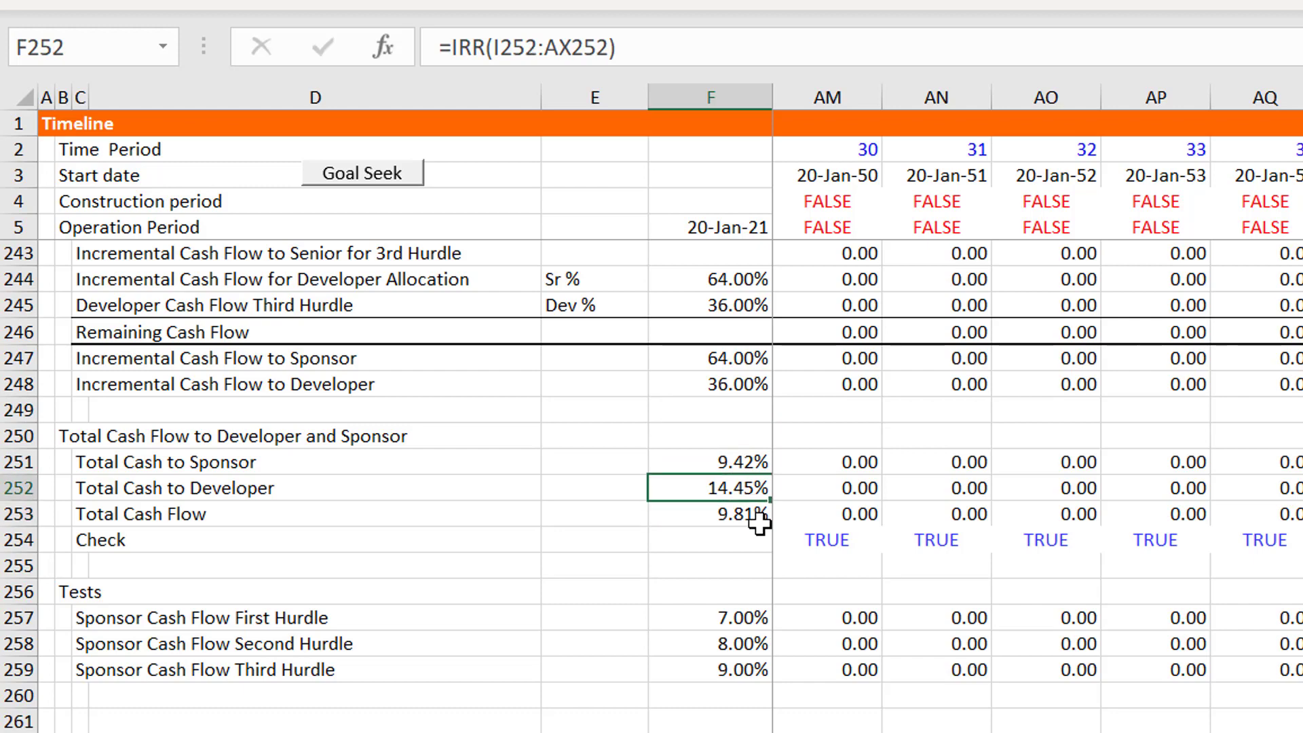
key(Up)
key(Up)
key(Up)
key(Up)
key(Up)
key(Up)
key(Up)
key(Up)
key(Up)
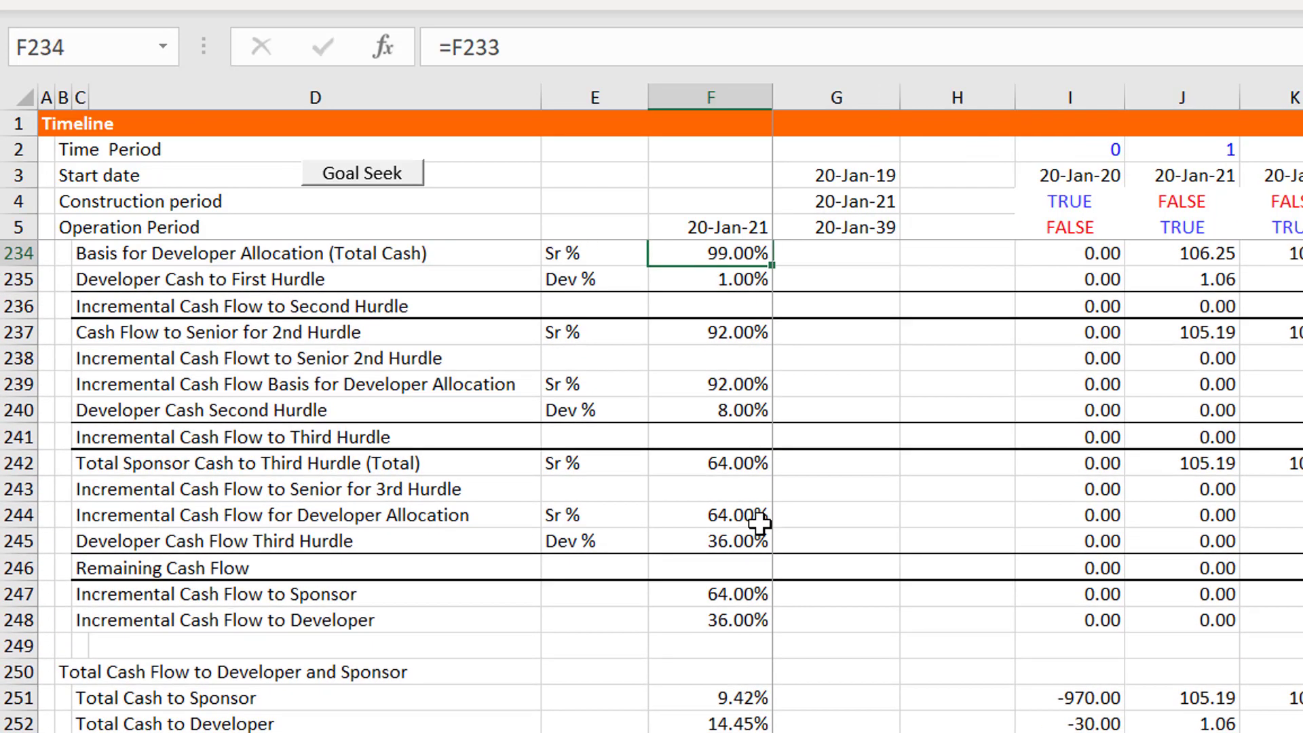
key(Up)
key(Up)
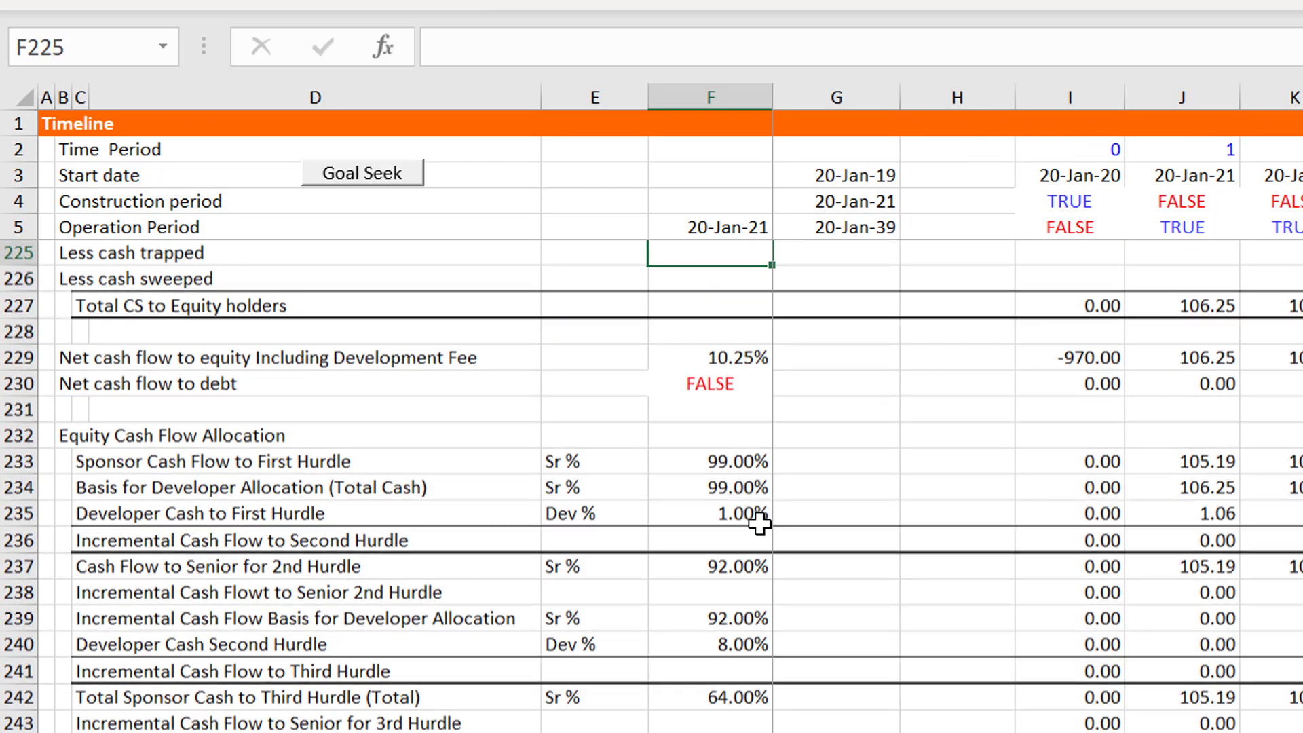
key(Down)
key(Down)
key(Down)
key(Down)
key(Down)
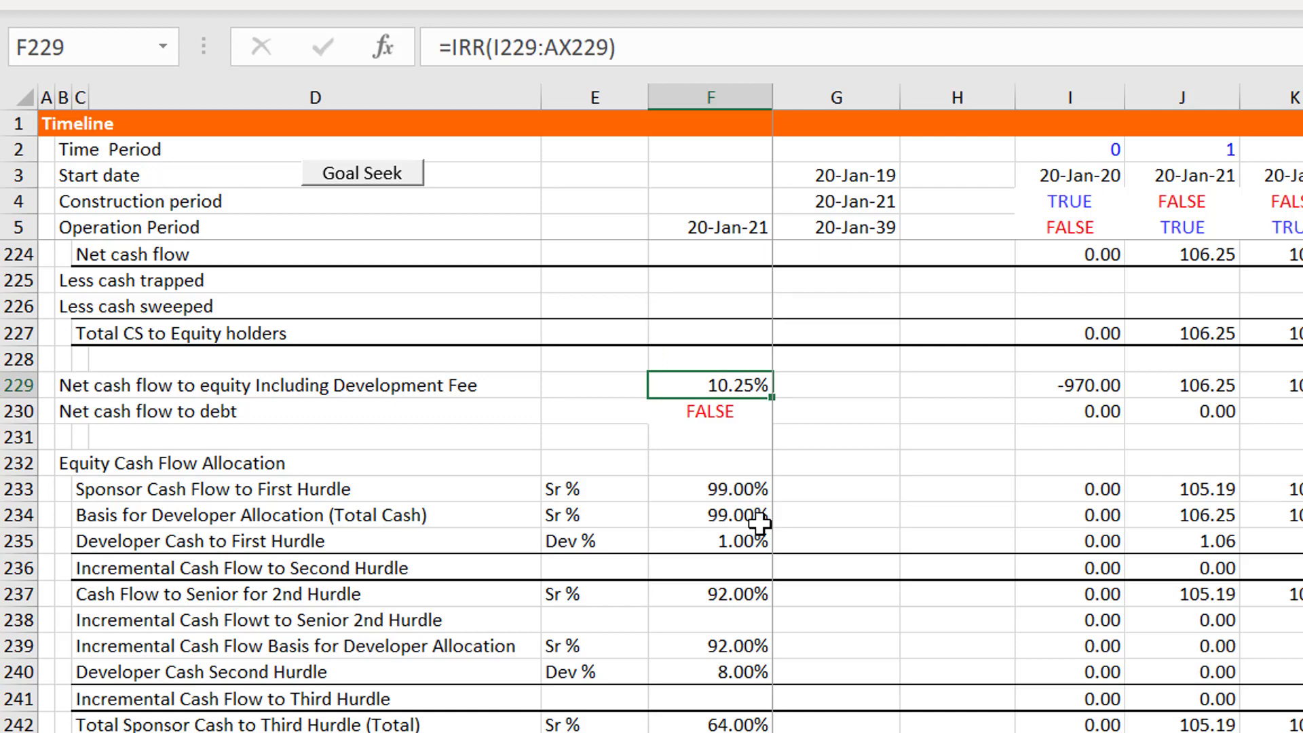
click(365, 182)
click(591, 413)
key(Up)
key(Right)
key(Right)
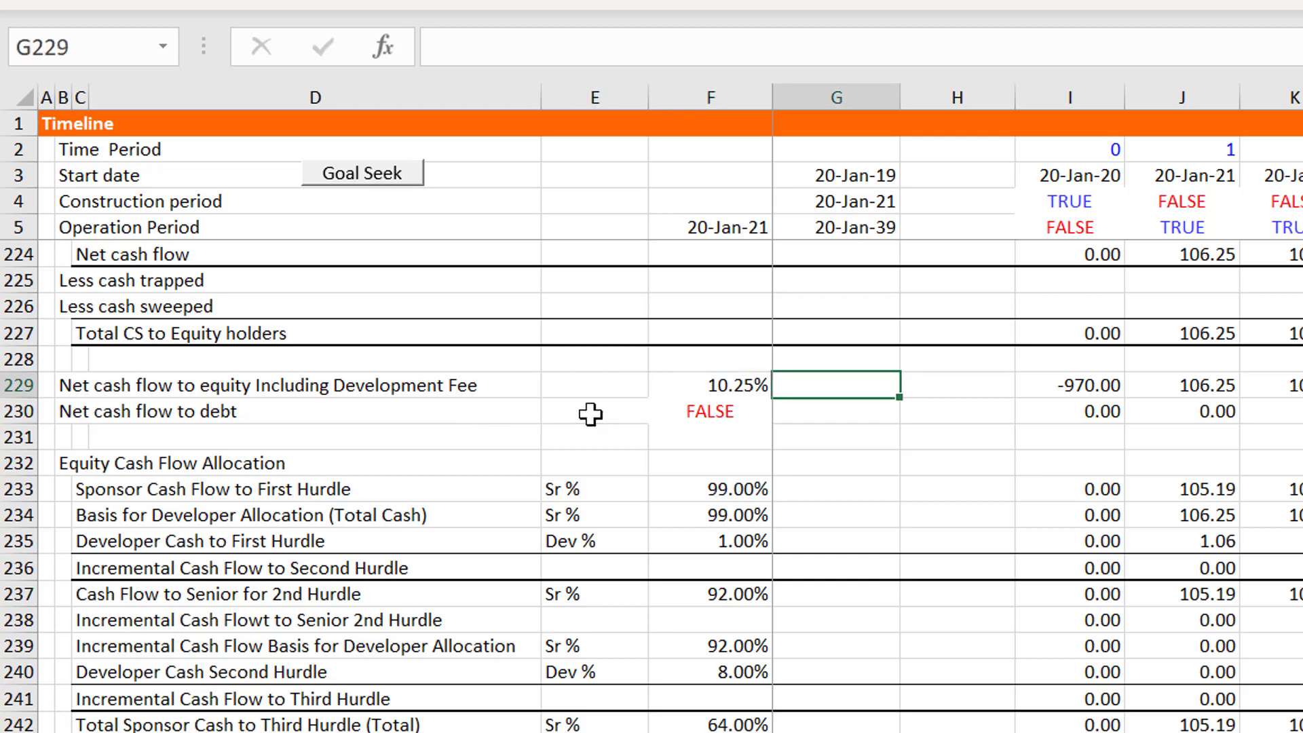
key(Left)
key(Left)
key(Right)
key(Right)
key(Left)
key(Left)
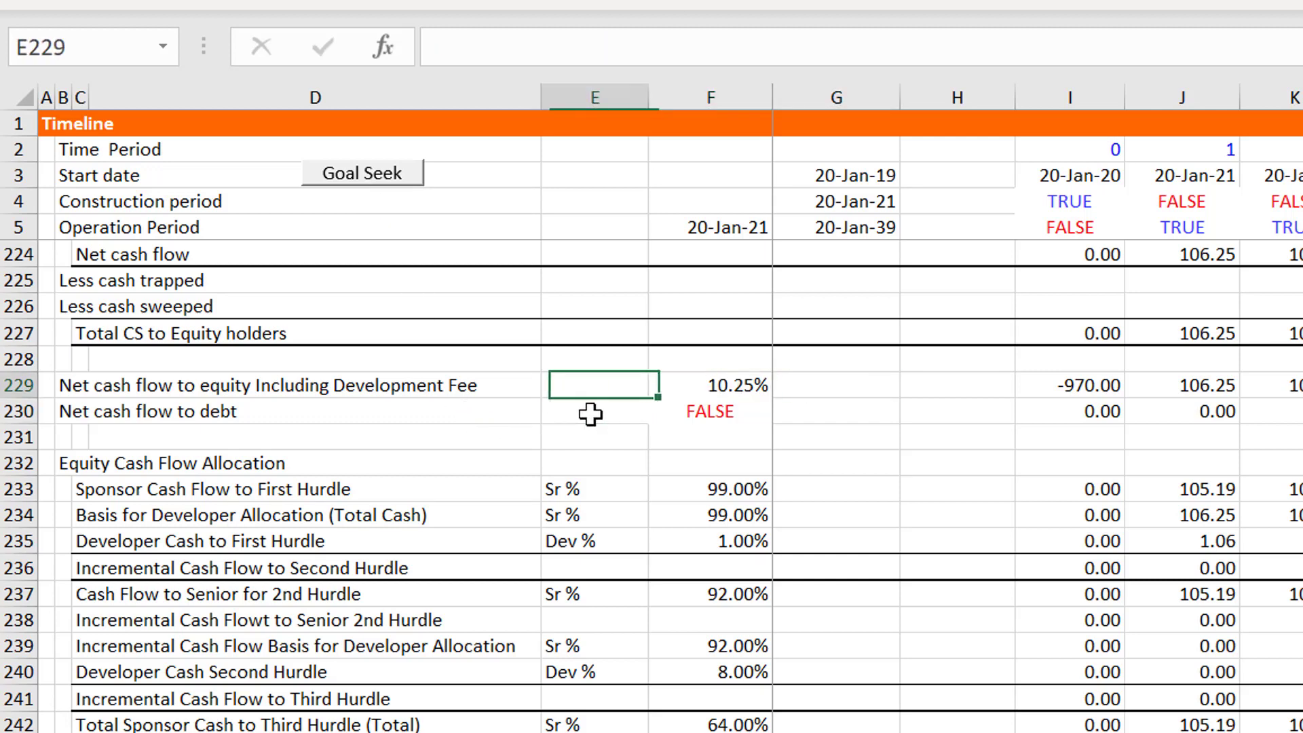
Set the time-0 Net cash flow to equity in I229 to the negative developer and sponsor funding with =-I133-I134
key(Right)
key(Right)
key(Right)
key(Right)
key(F2)
text(=-)
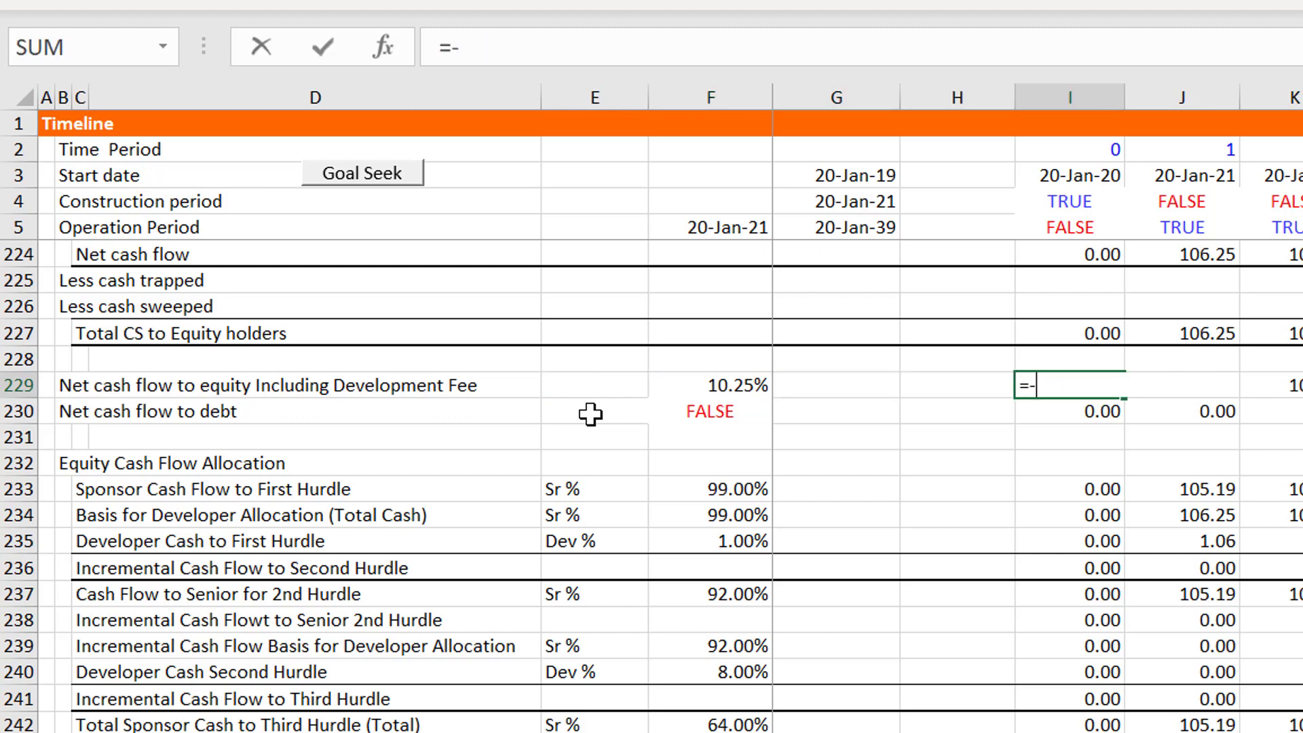
key(Up)
key(Up)
key(Up)
key(Up)
key(Up)
key(Up)
key(Up)
key(Up)
key(Up)
key(Up)
key(Up)
key(Up)
key(Up)
key(Up)
key(Up)
key(Up)
key(Up)
key(Up)
key(Up)
key(Up)
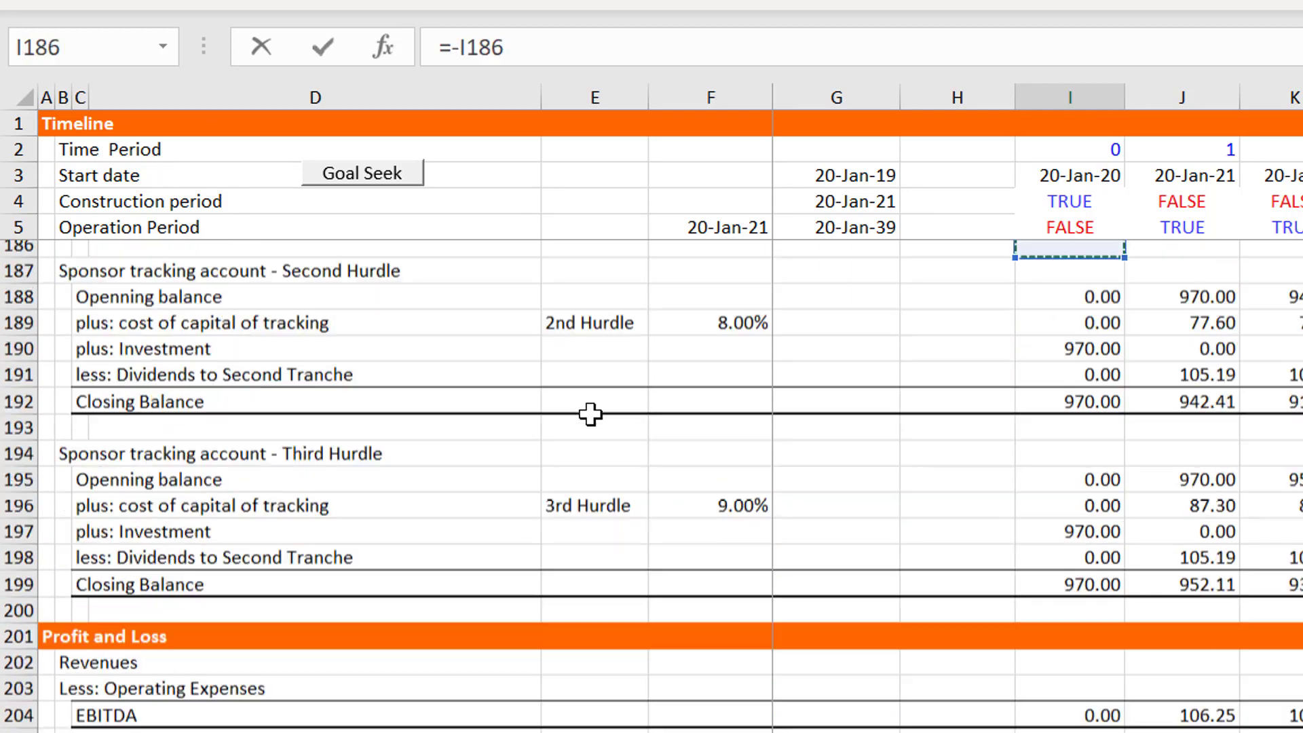
key(Up)
key(Up)
key(Up)
key(Up)
key(Up)
key(Up)
key(Up)
key(Up)
key(Up)
key(Up)
key(Up)
key(Up)
key(Up)
key(Up)
key(Up)
key(Up)
key(Up)
key(Up)
key(Up)
key(Up)
key(Page_Up)
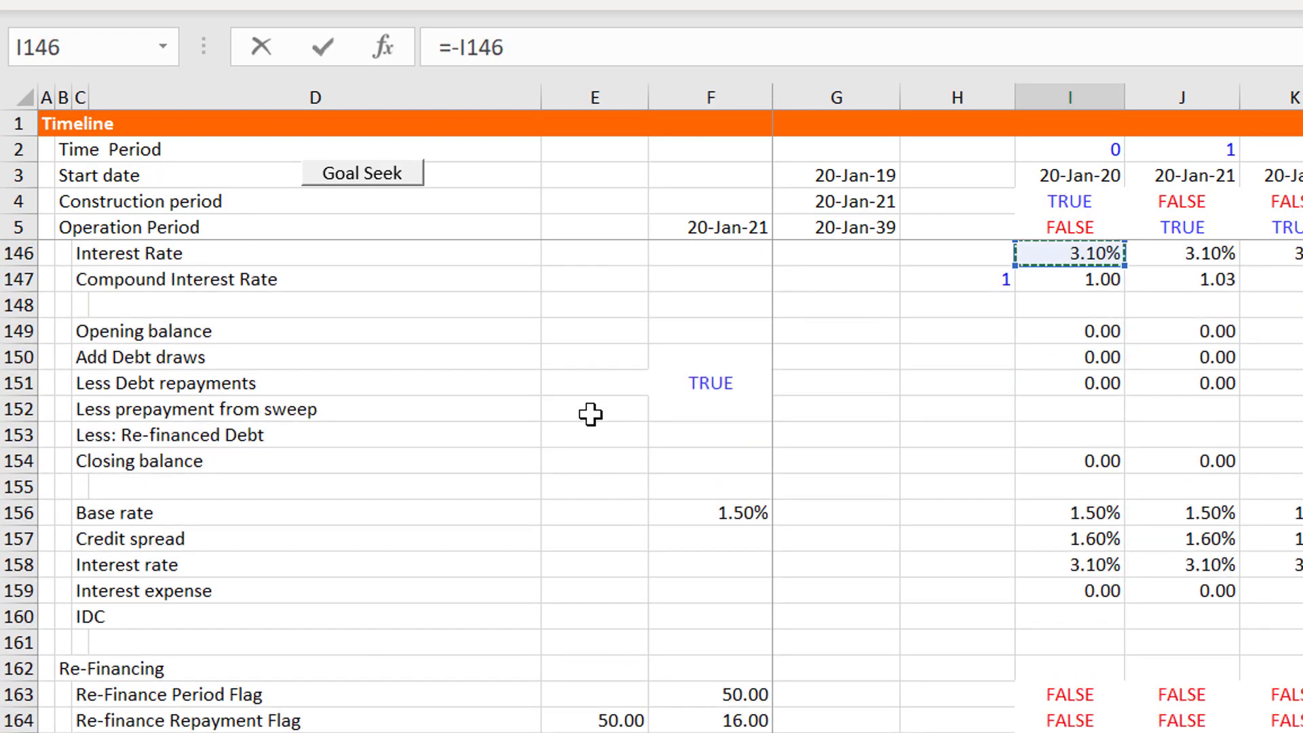
key(Page_Up)
key(Down)
key(Down)
key(Down)
key(Down)
key(Down)
key(Down)
key(Down)
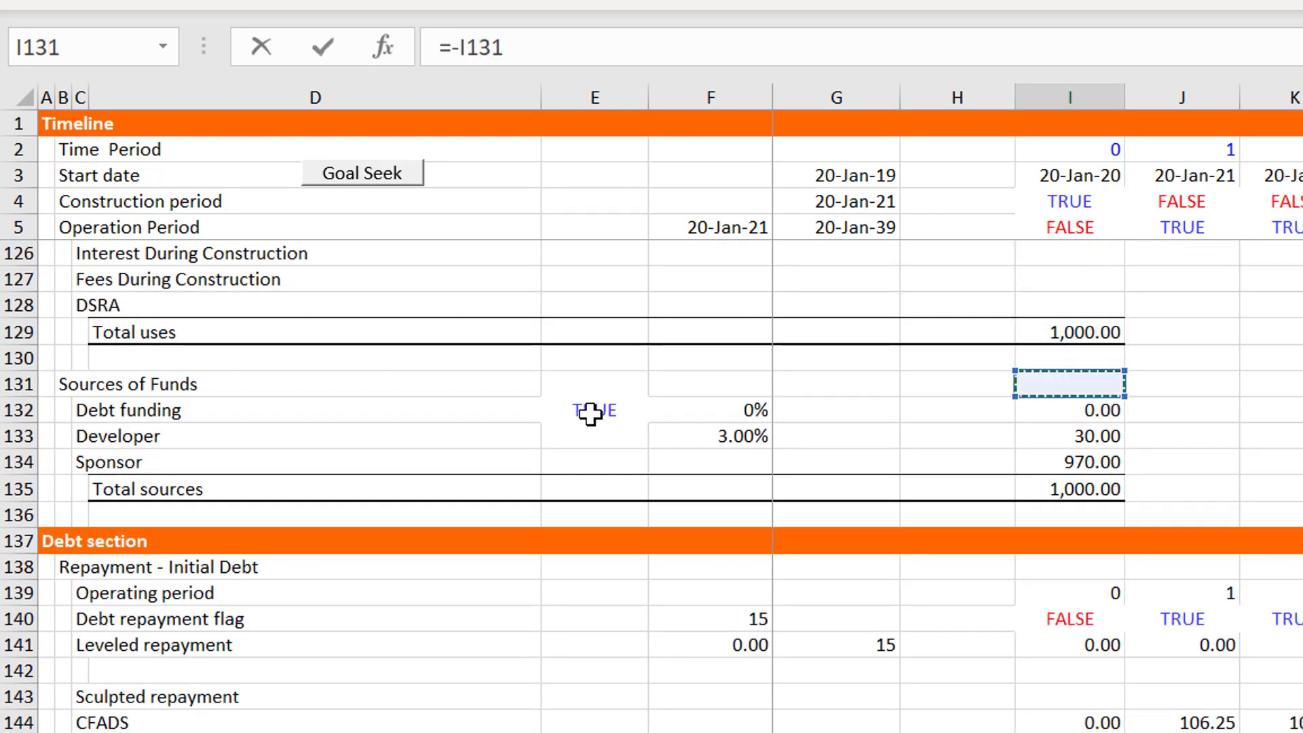
text(+)
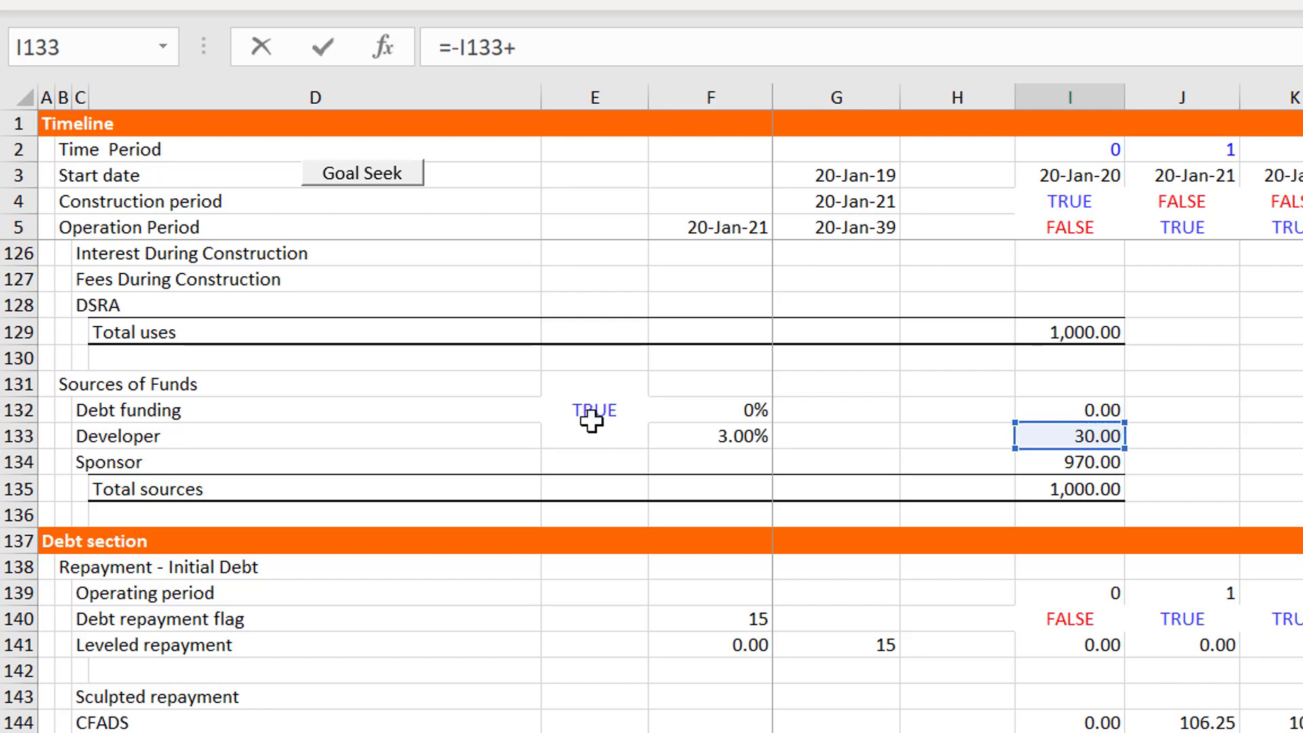
click(1048, 464)
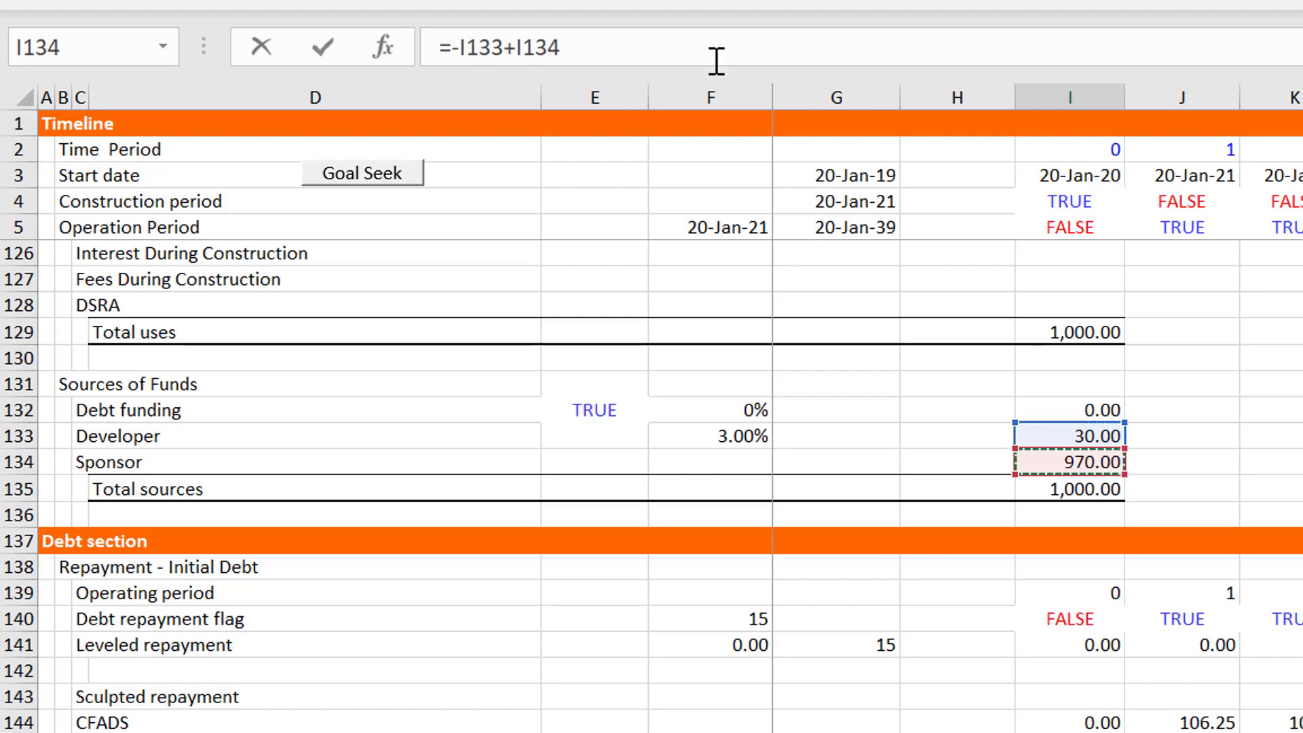
click(700, 44)
key(Left)
key(Left)
key(Left)
key(Left)
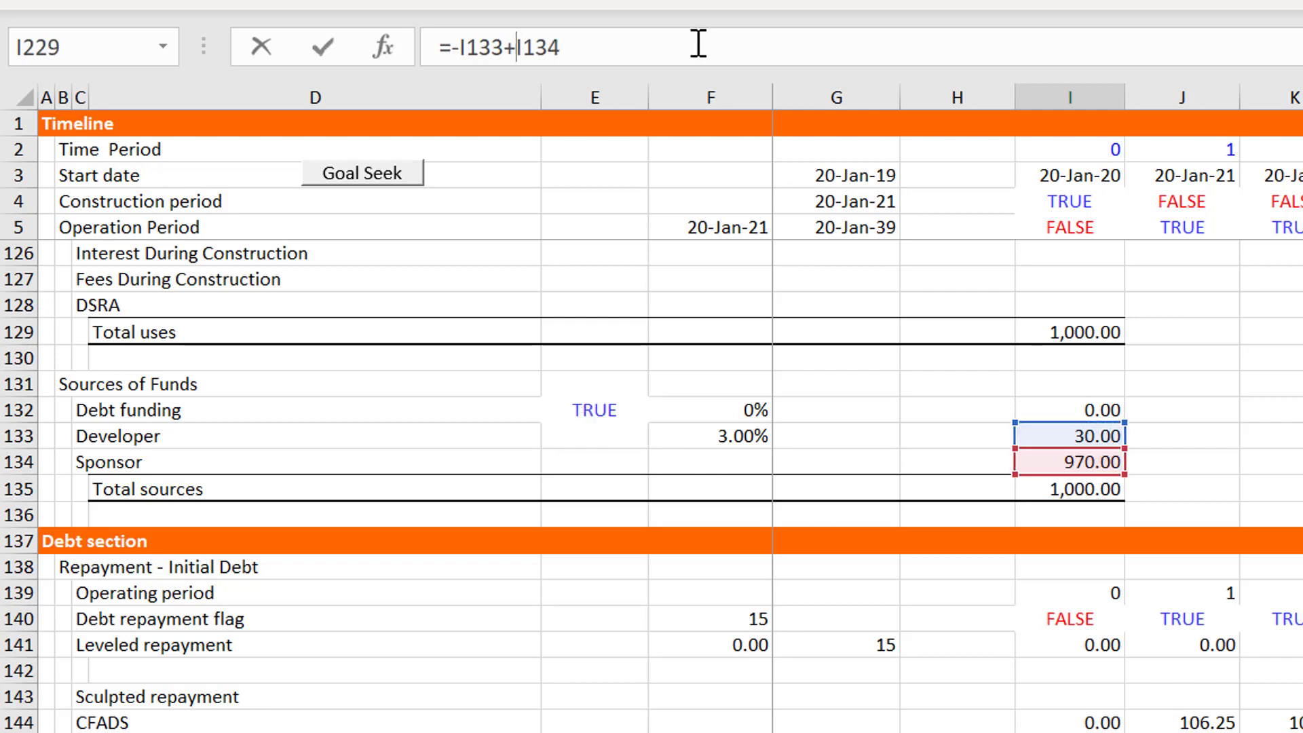
key(BackSpace)
text(-)
key(Return)
key(Return)
key(Return)
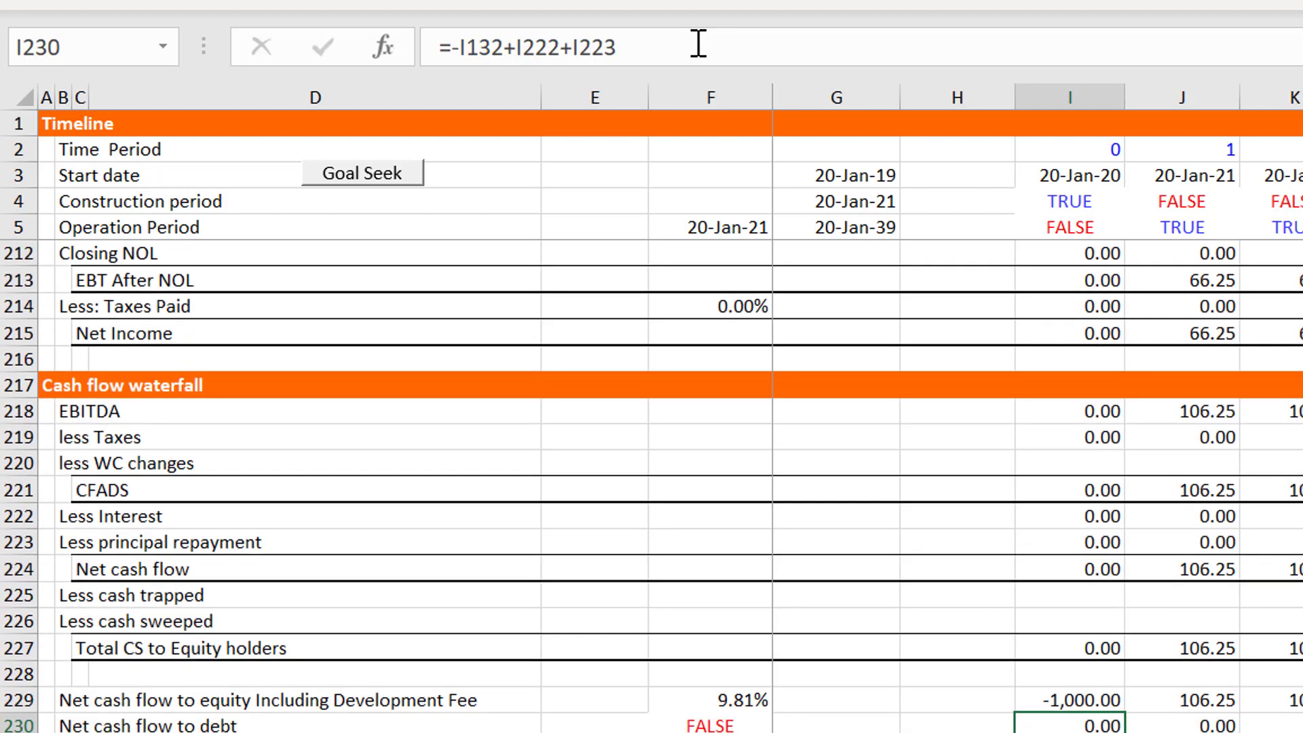
key(Up)
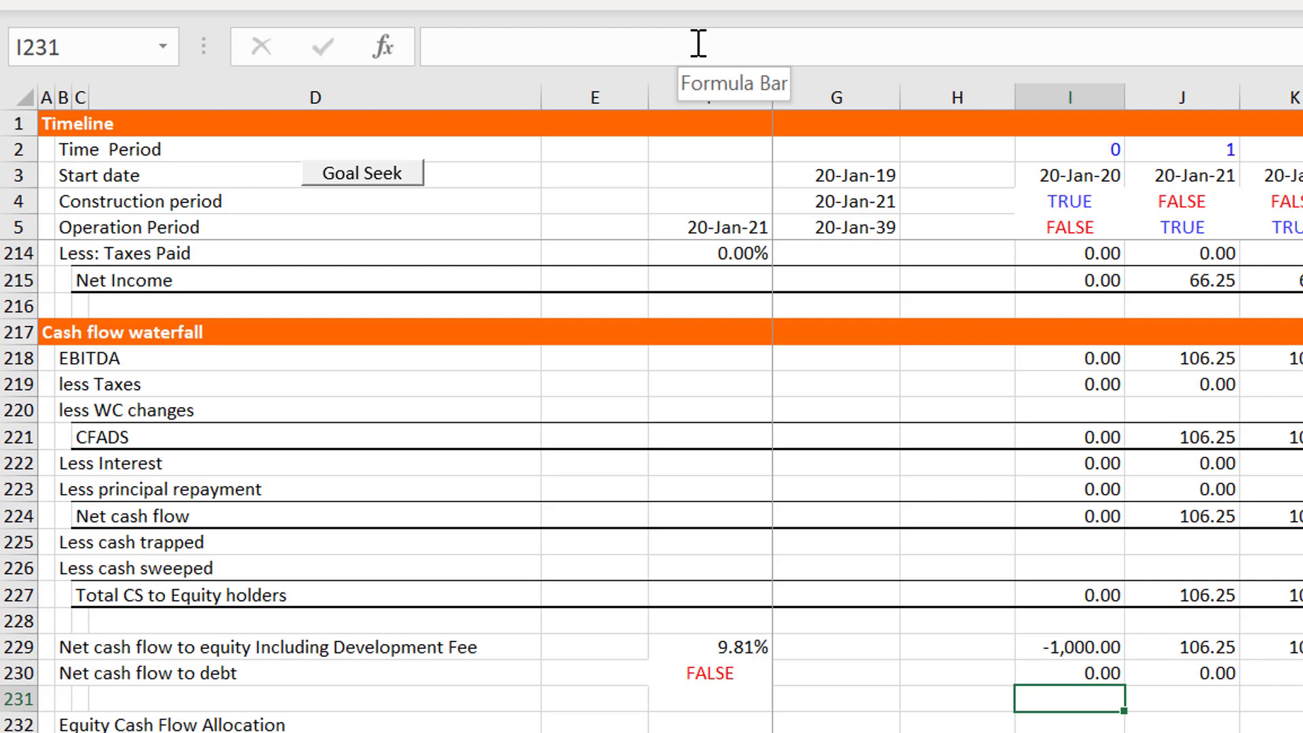
On the Table VBA sheet, review the Overall IRR list from E10 downward and the Goal Seek button beside it
key(ctrl+Page_Down)
key(ctrl+Page_Down)
key(ctrl+Page_Down)
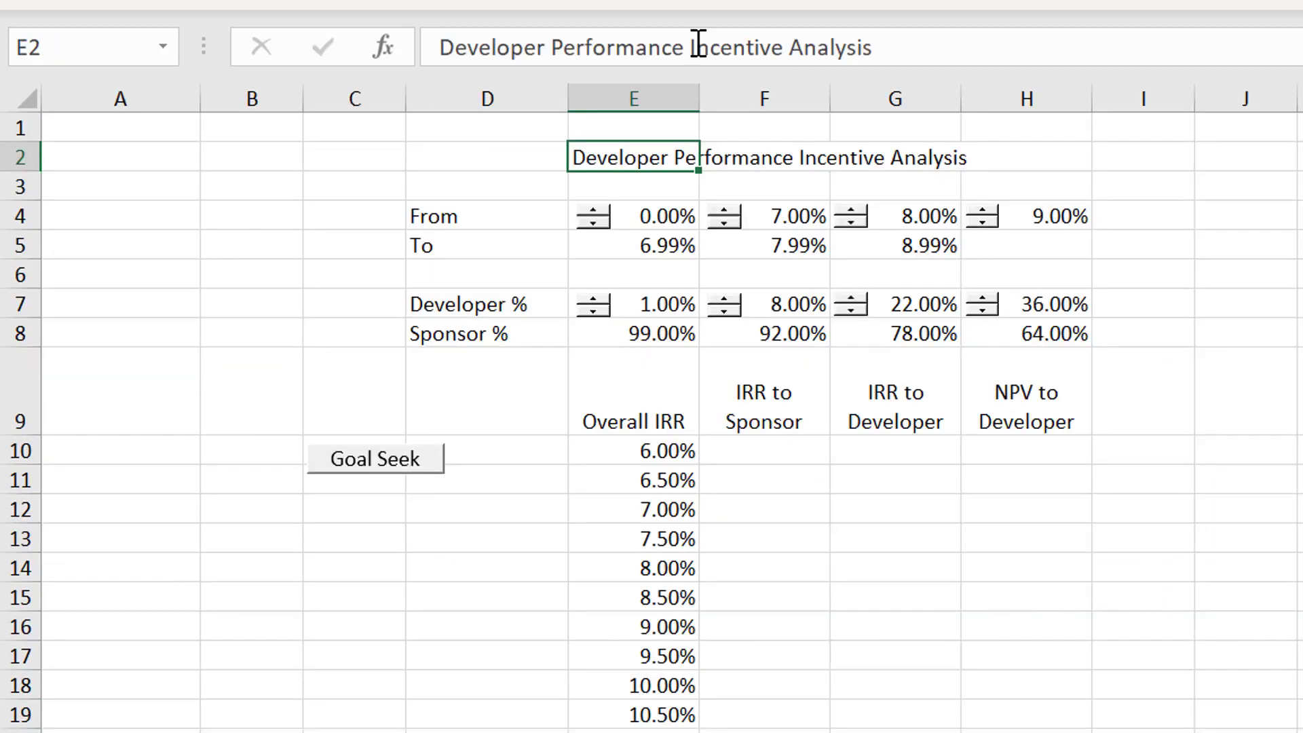
click(653, 450)
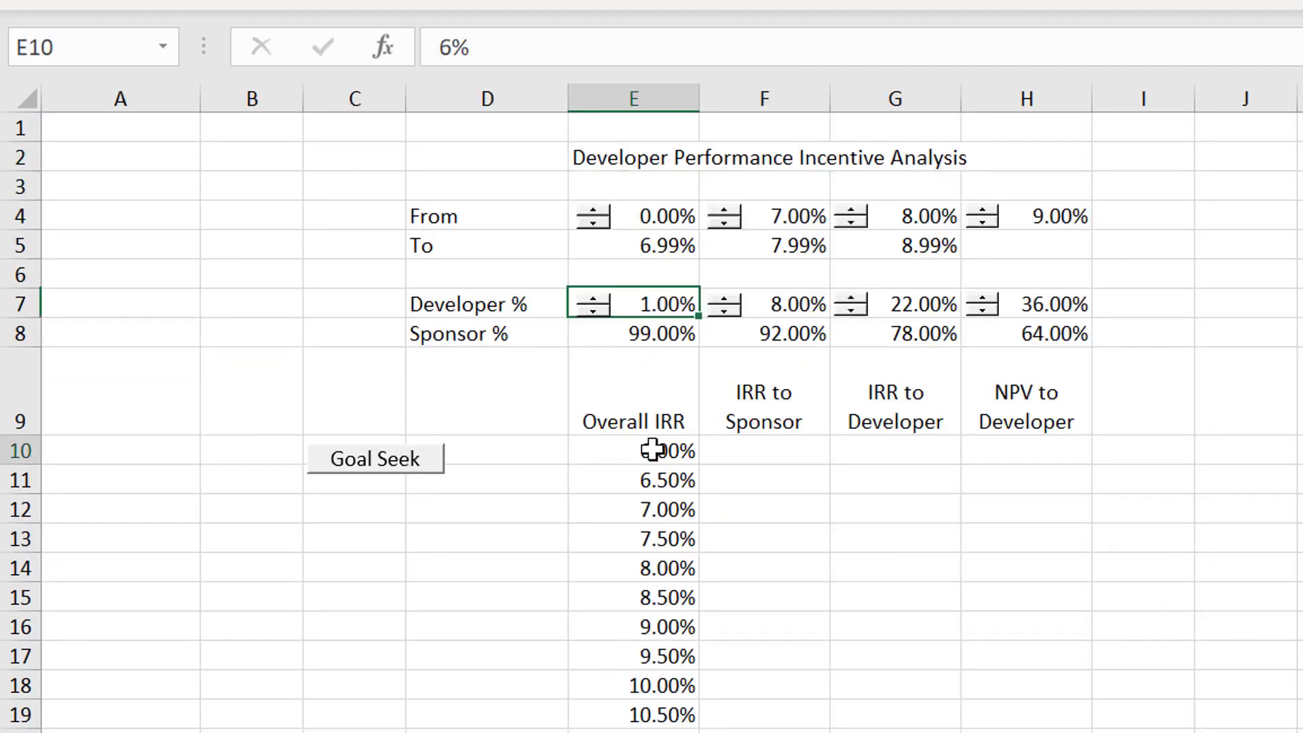
key(shift+Down)
key(shift+Down)
key(shift+Down)
key(shift+Down)
key(shift+Down)
key(shift+Down)
key(shift+Down)
key(shift+Down)
key(shift+Down)
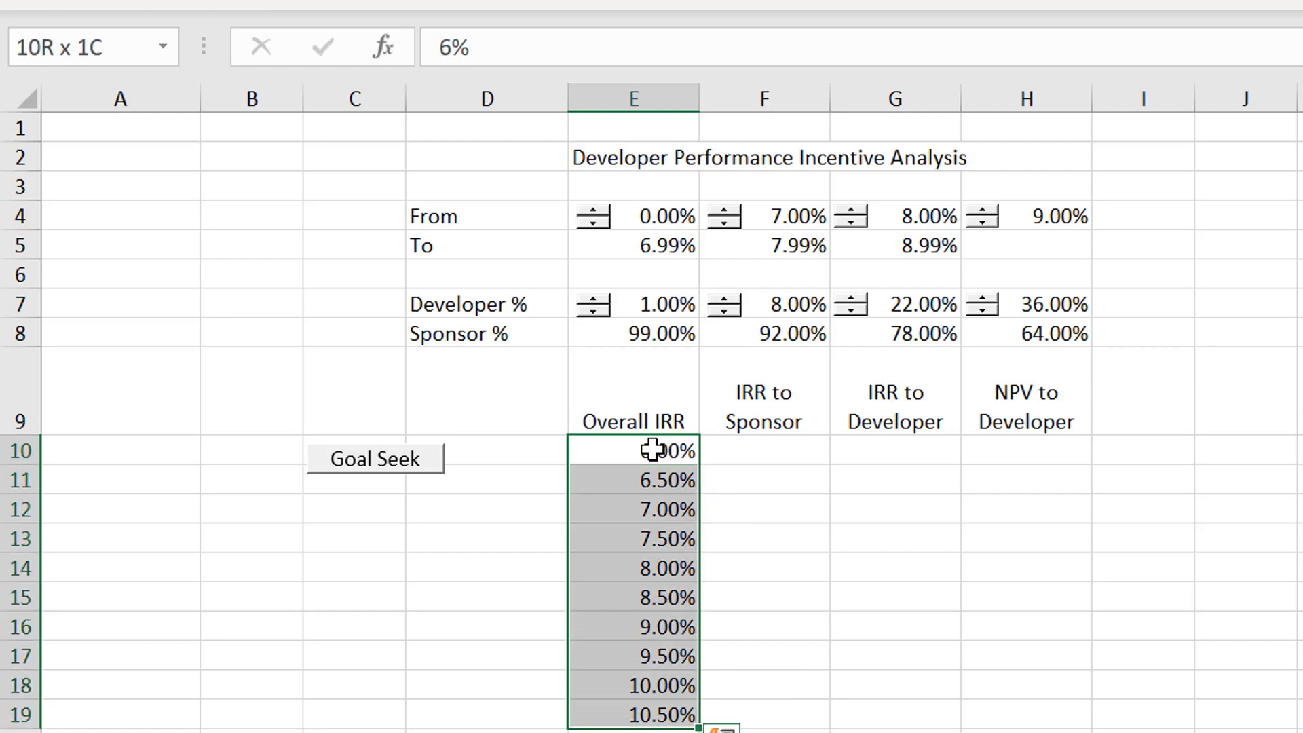
key(shift+Down)
key(Left)
key(Left)
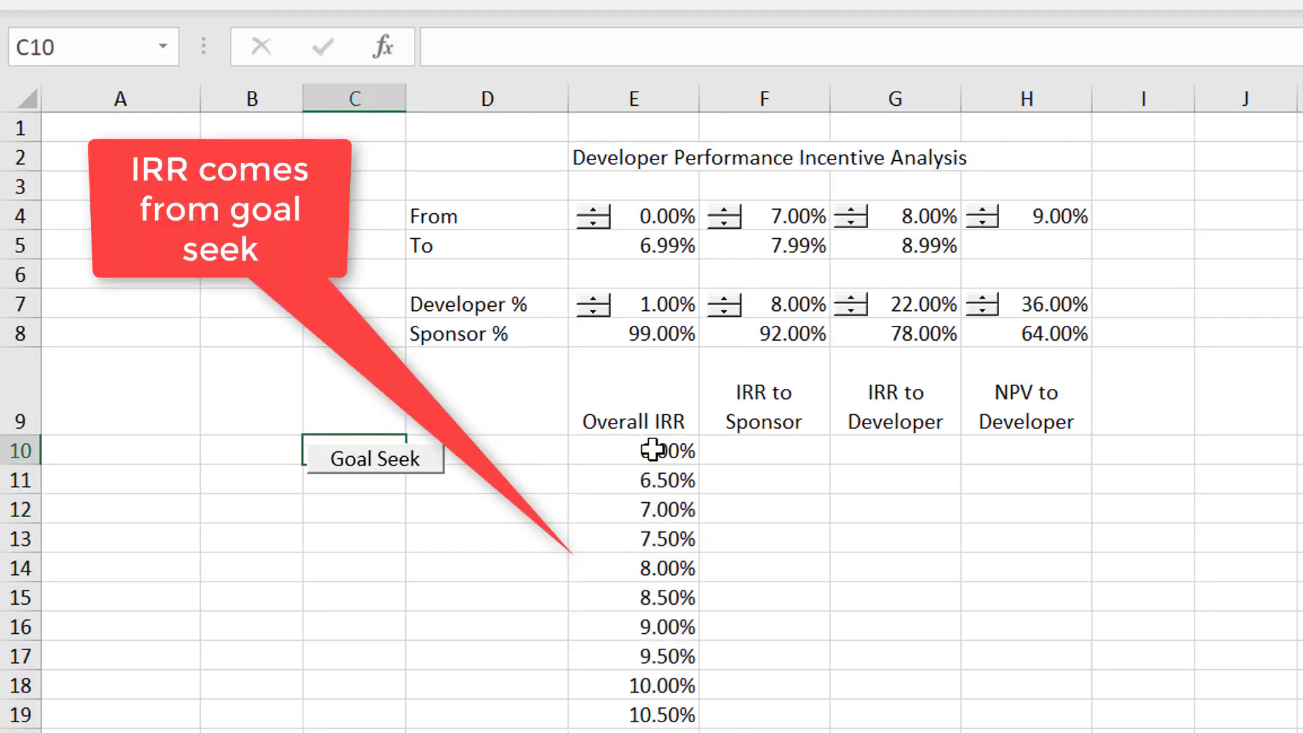
key(Right)
key(Right)
key(Right)
key(Left)
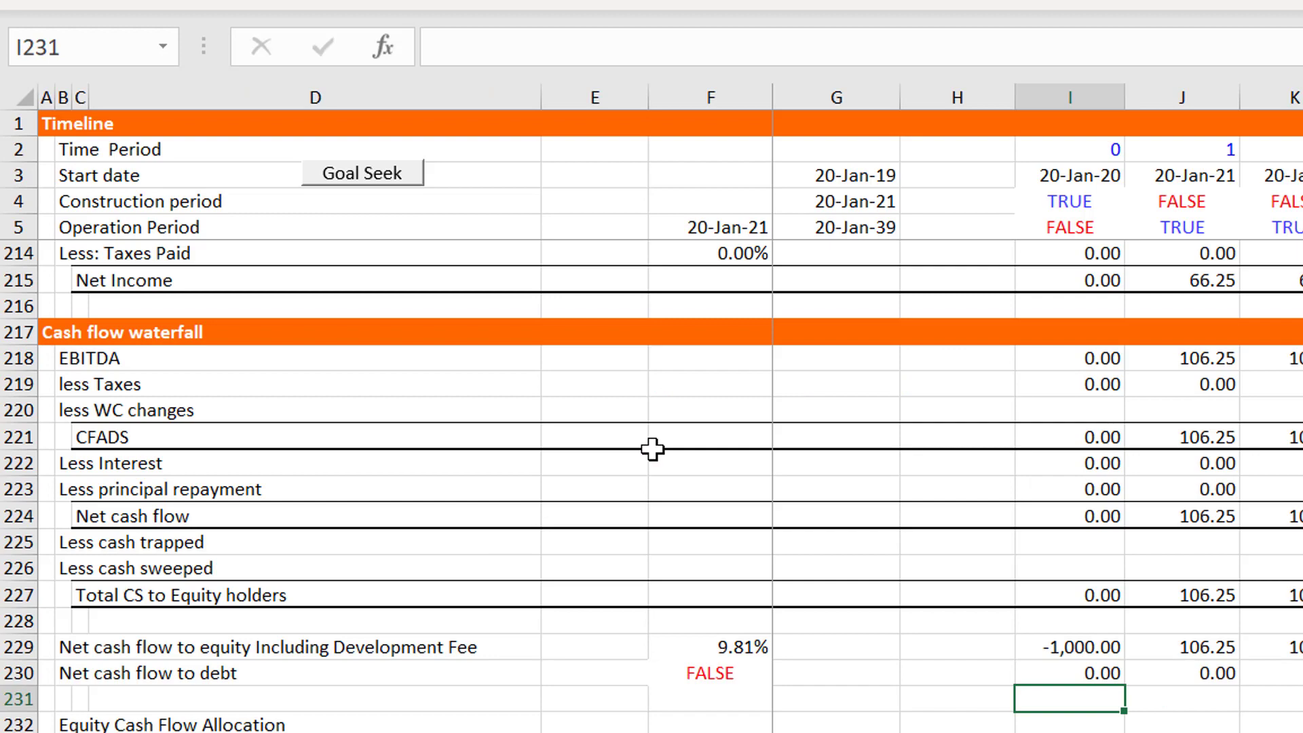
Name the Total Cash to Sponsor IRR cell F251 as sponsor_irr
click(697, 717)
key(Down)
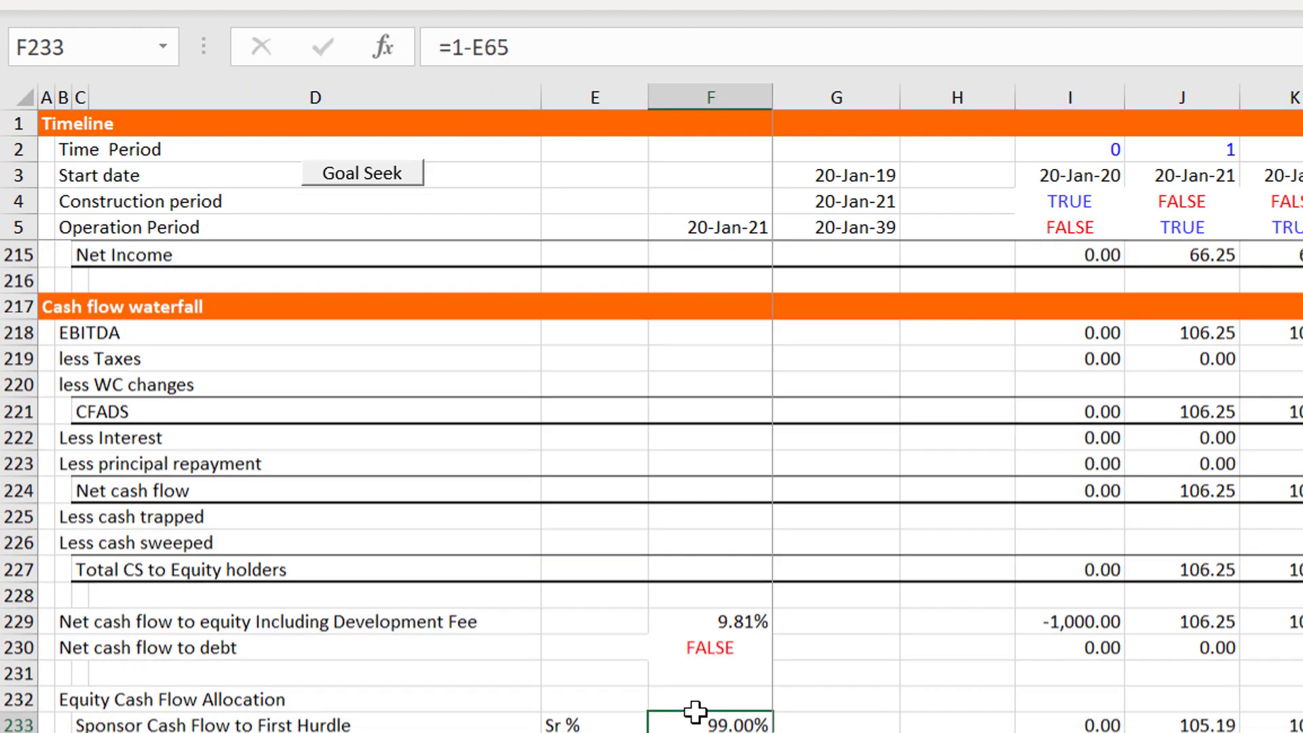
key(Down)
key(Down)
key(Down)
key(Down)
key(Down)
key(Down)
key(Down)
key(Down)
key(Down)
key(Down)
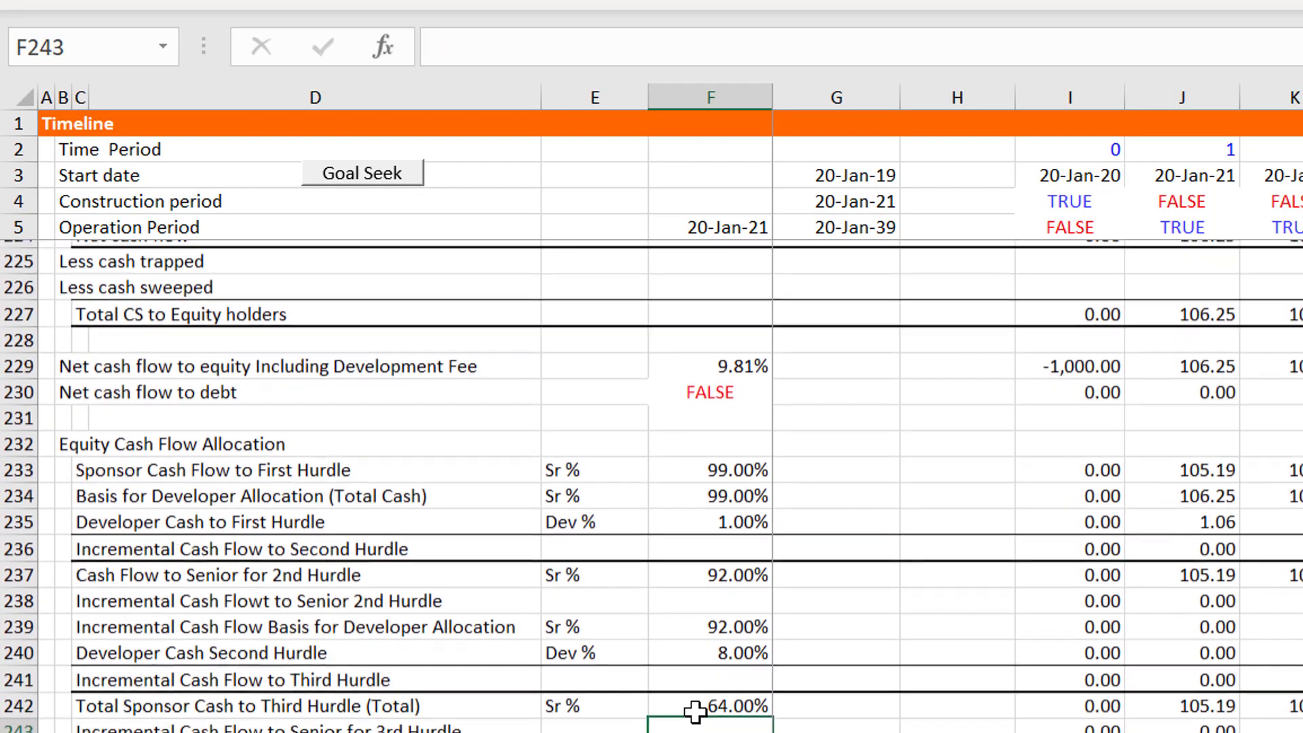
key(Down)
key(Down)
key(Down)
key(Down)
key(Down)
key(Down)
key(Down)
key(Down)
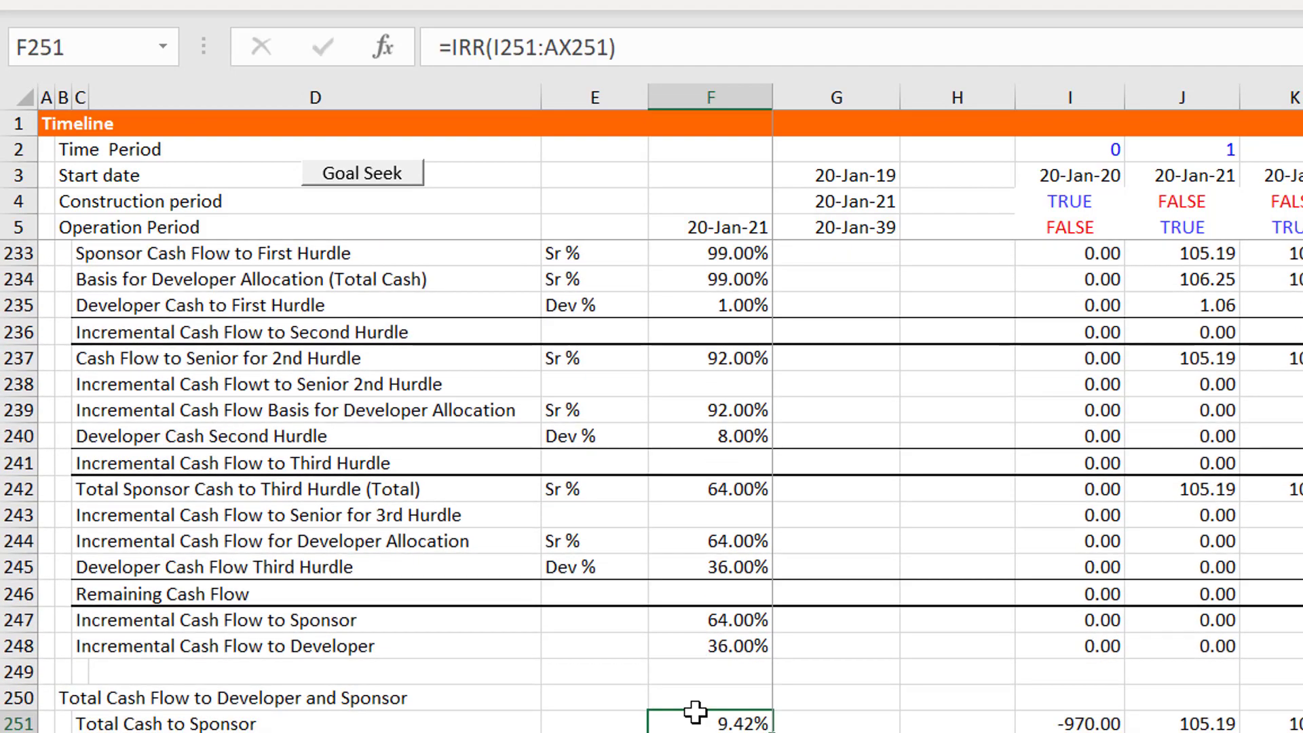
key(Down)
key(Down)
key(Down)
key(Down)
key(Down)
key(Down)
key(Up)
key(Up)
key(Up)
key(Up)
key(Up)
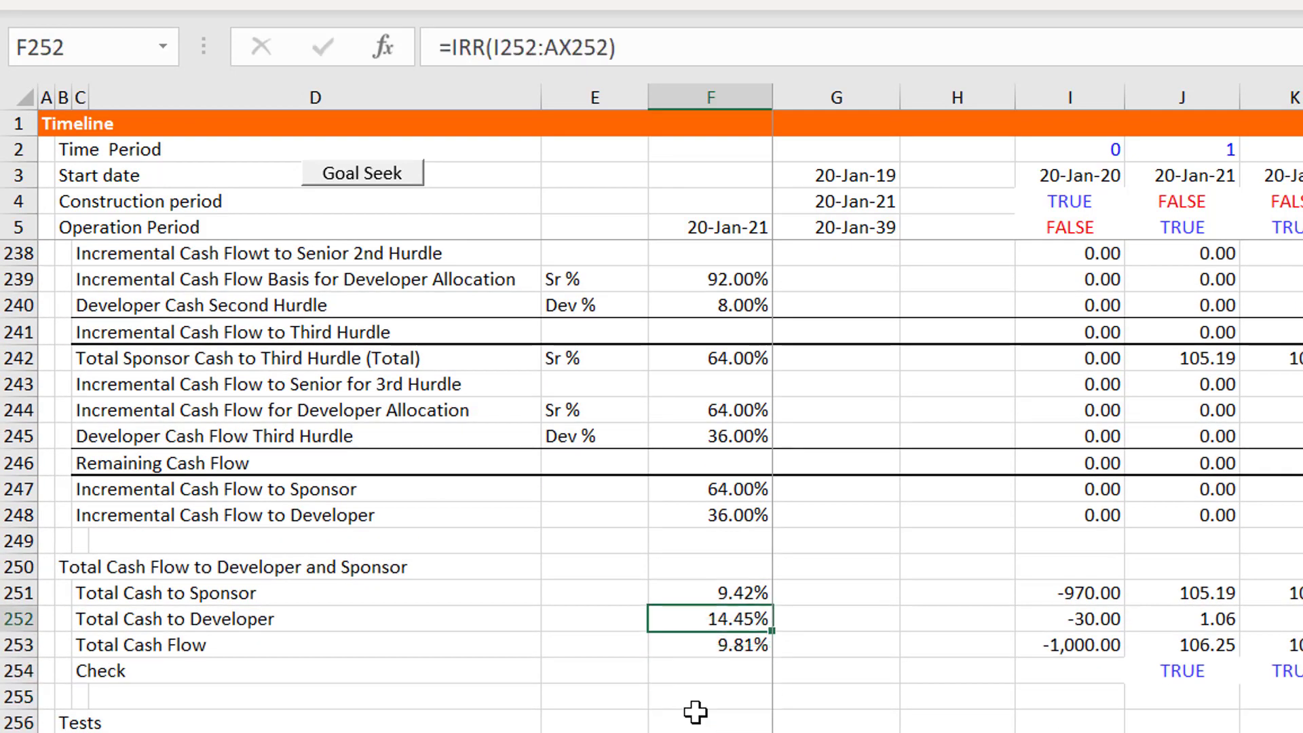
key(Up)
click(113, 47)
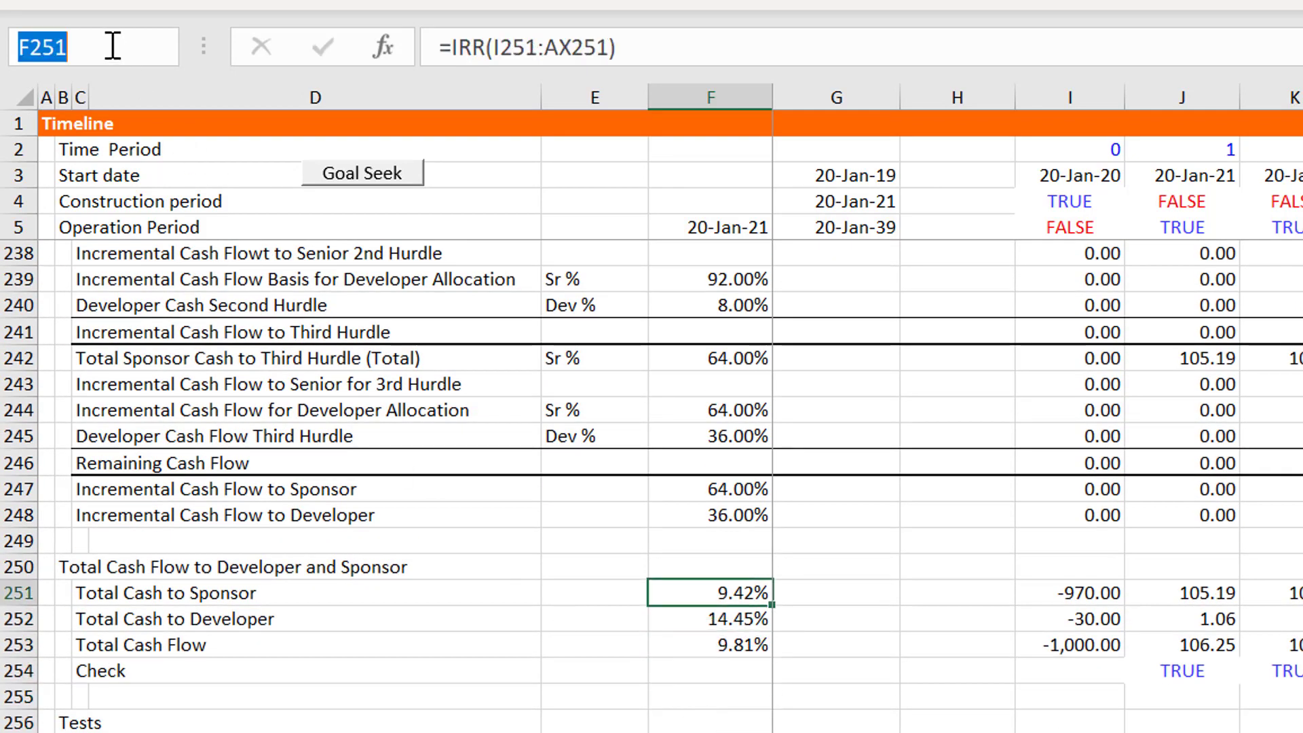
text(spons)
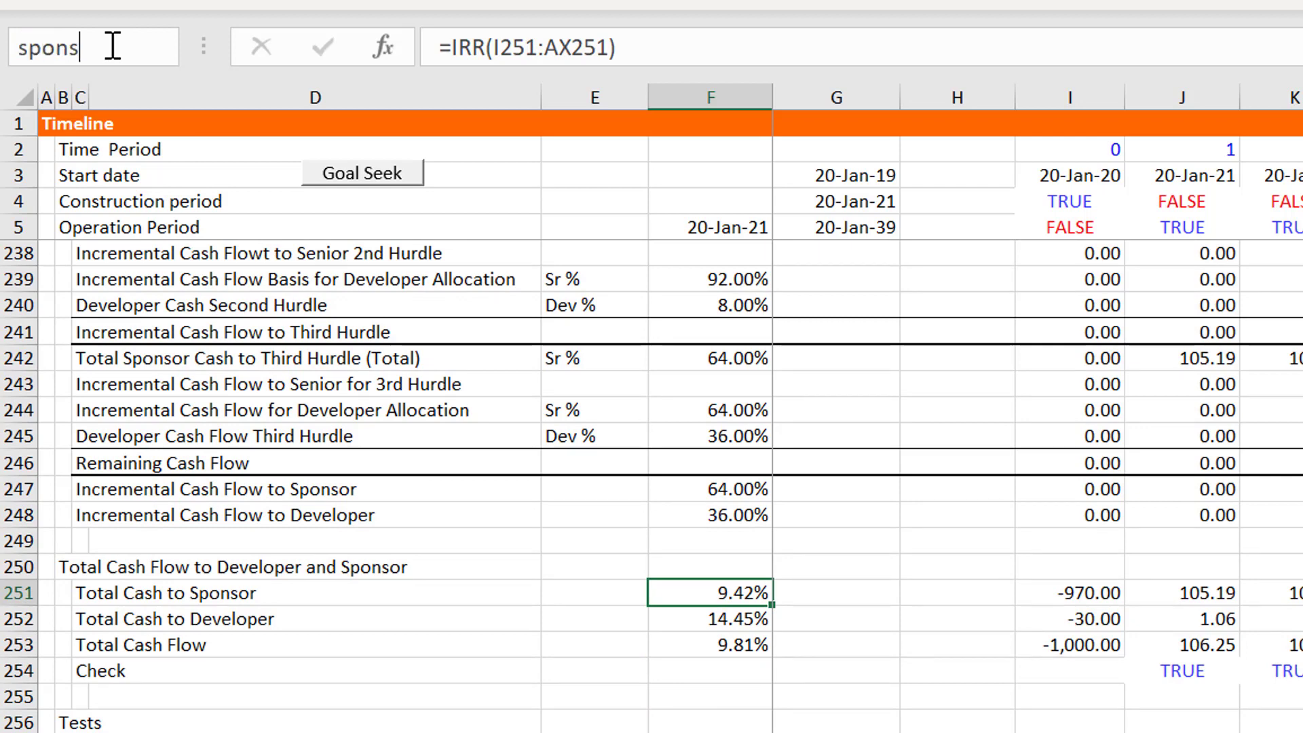
text(or_irr)
key(Return)
Name the Total Cash to Developer IRR cell F252 as dev_irr
key(Down)
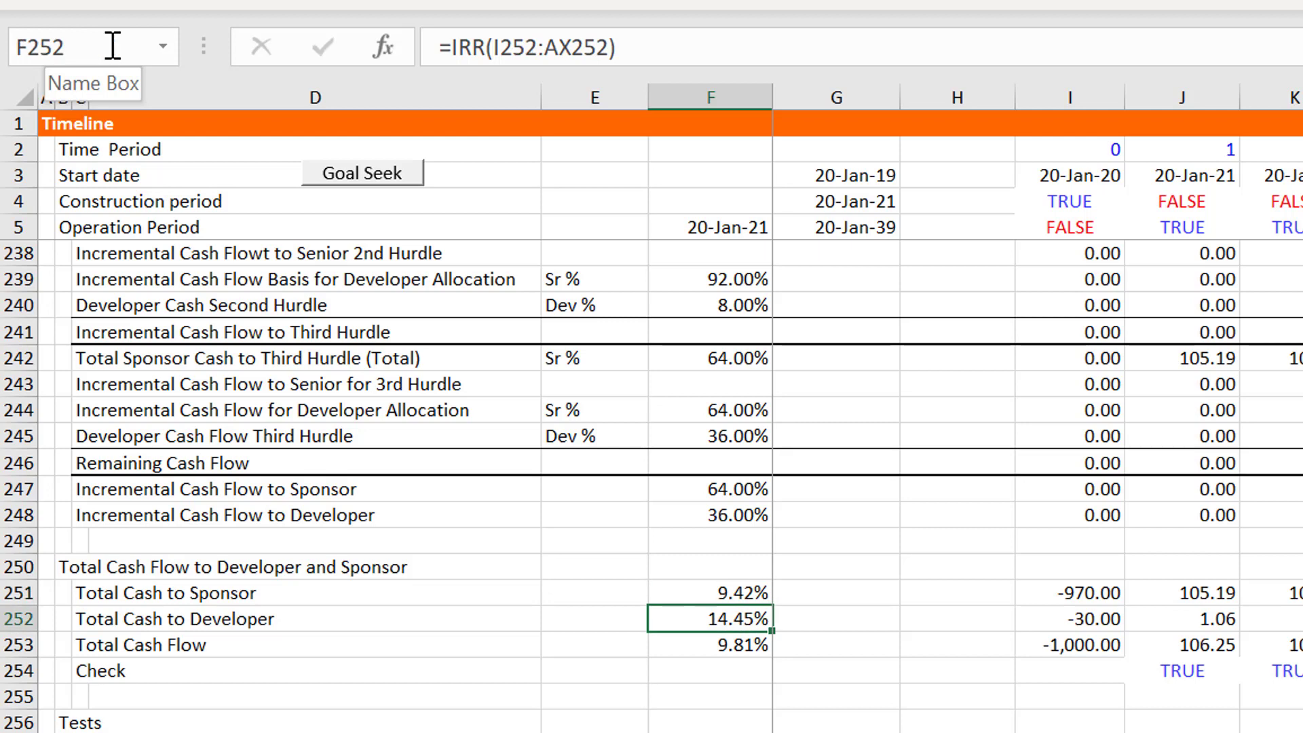
click(112, 46)
text(dev)
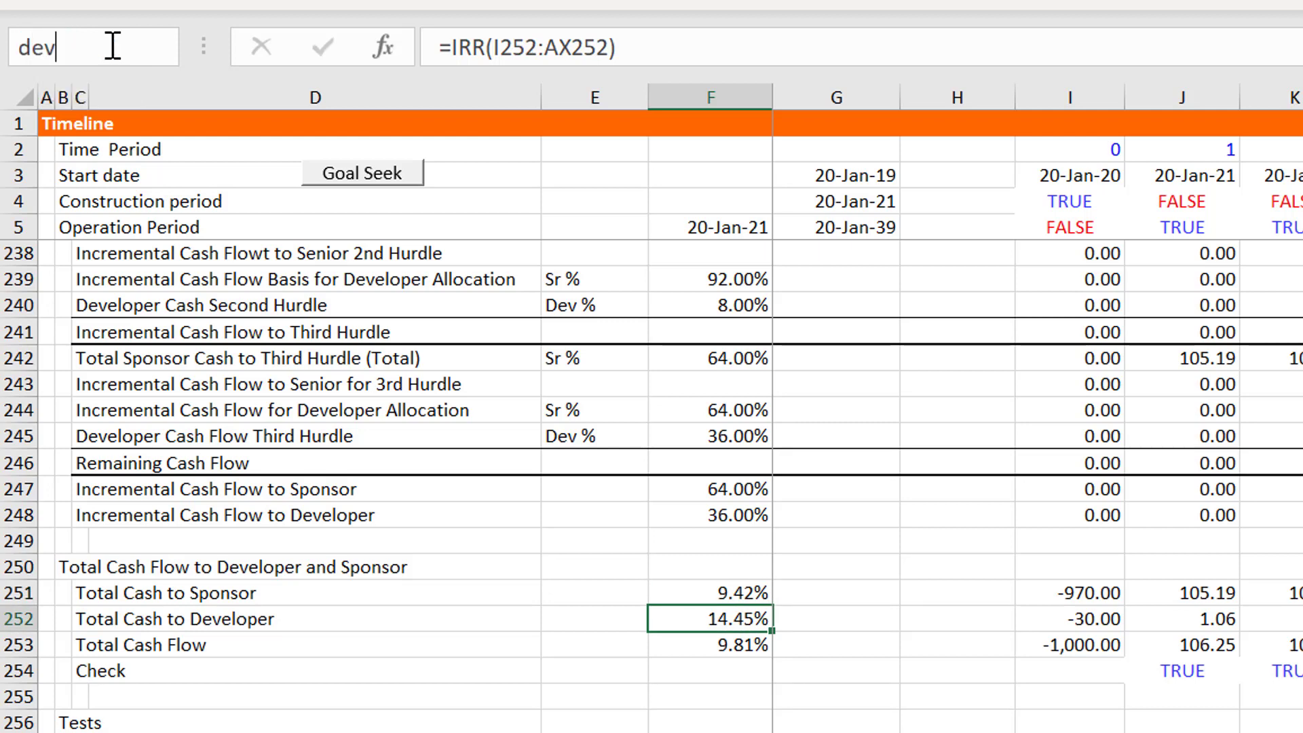
text(_irr)
key(Return)
key(Up)
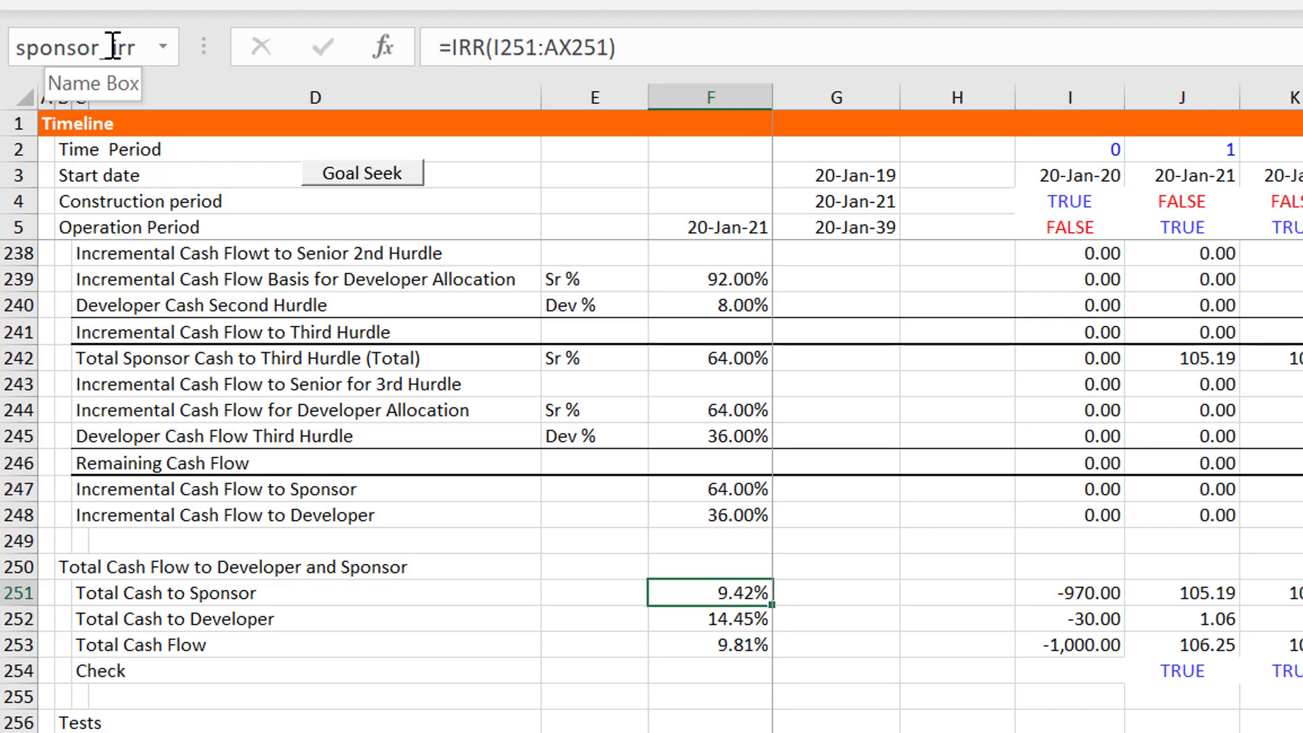
Enter a 12% discount rate in G252 on the Total Cash to Developer row
key(Down)
key(Right)
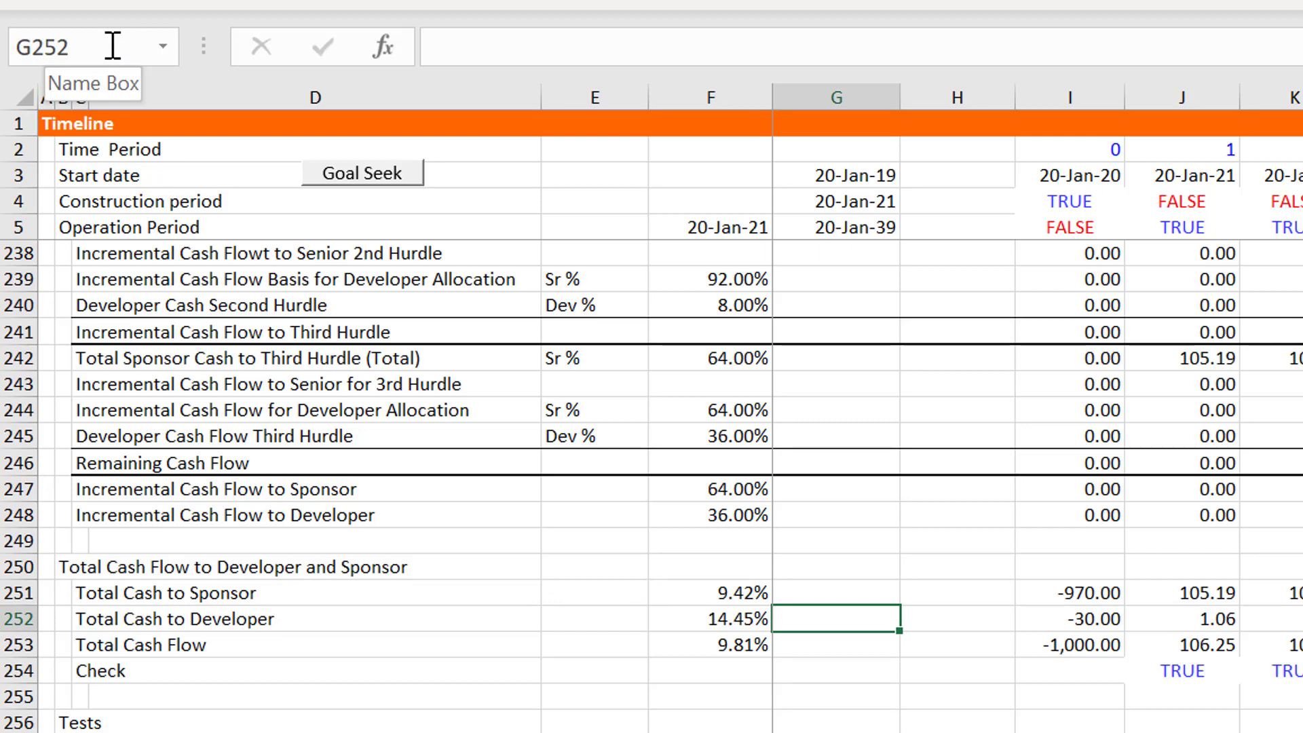
text(12%)
key(Return)
Calculate the developer's NPV in H252 with =NPV(G252,I252:AX252), using the discount rate beside it
key(Up)
key(Right)
text(=)
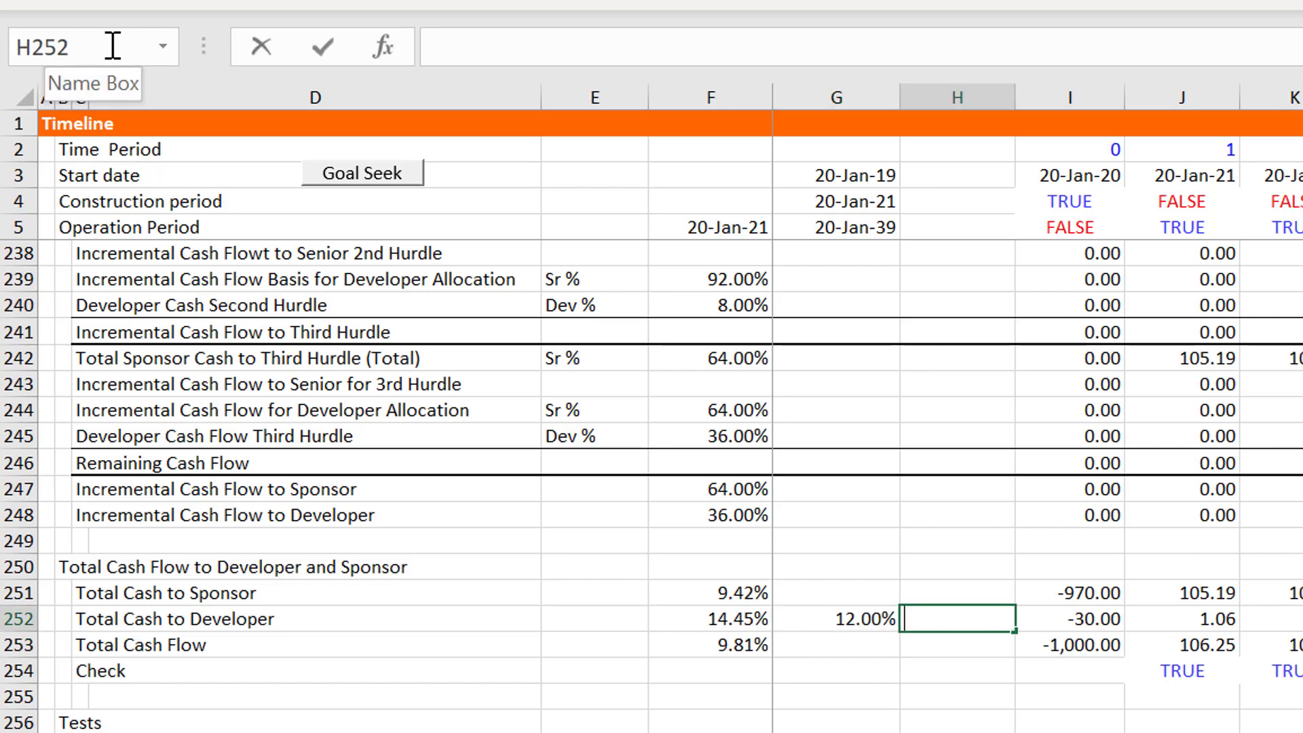
text(npv()
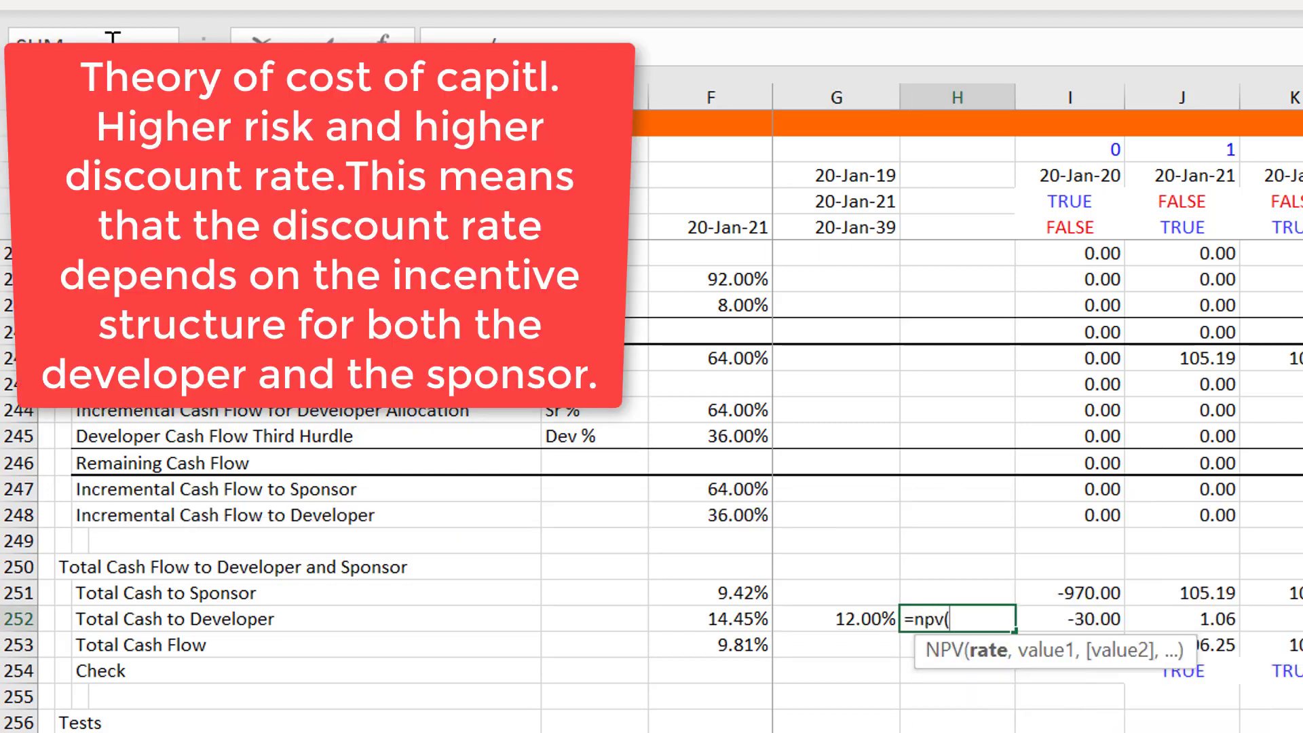
key(Left)
text(,)
key(Right)
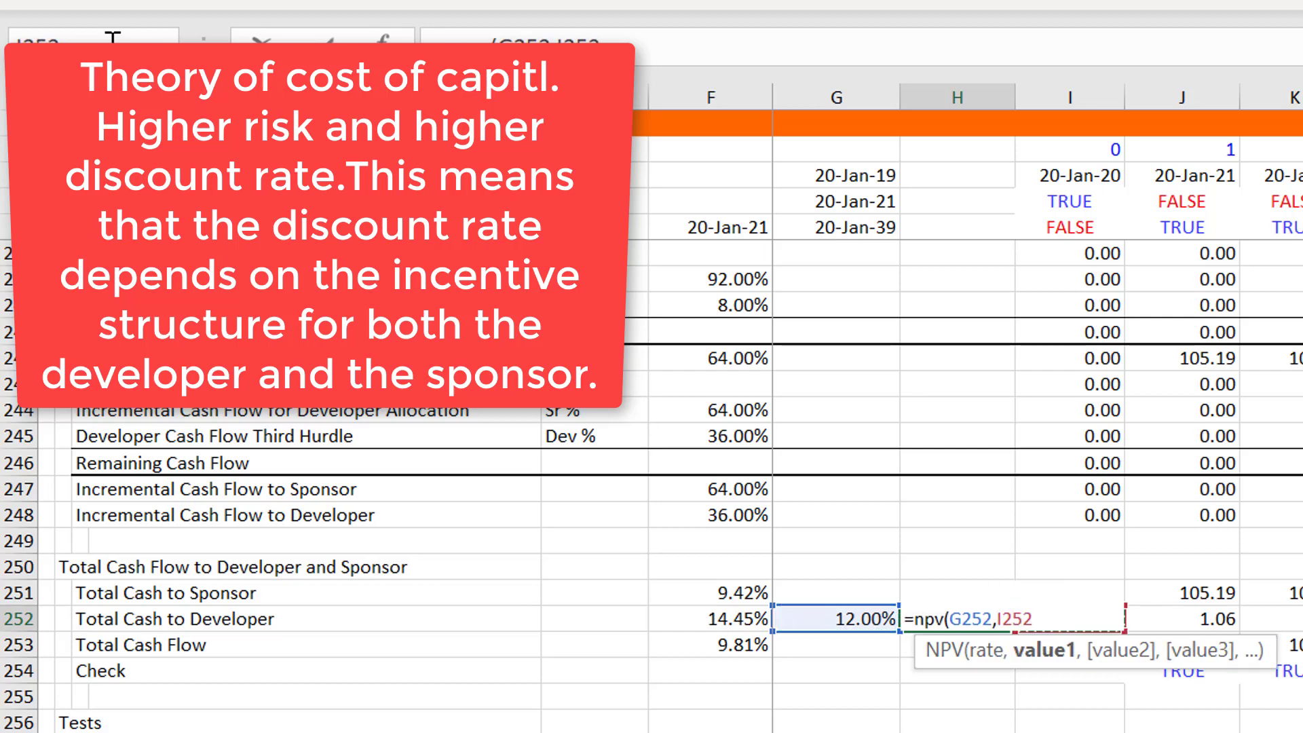
key(ctrl+shift+Right)
key(Return)
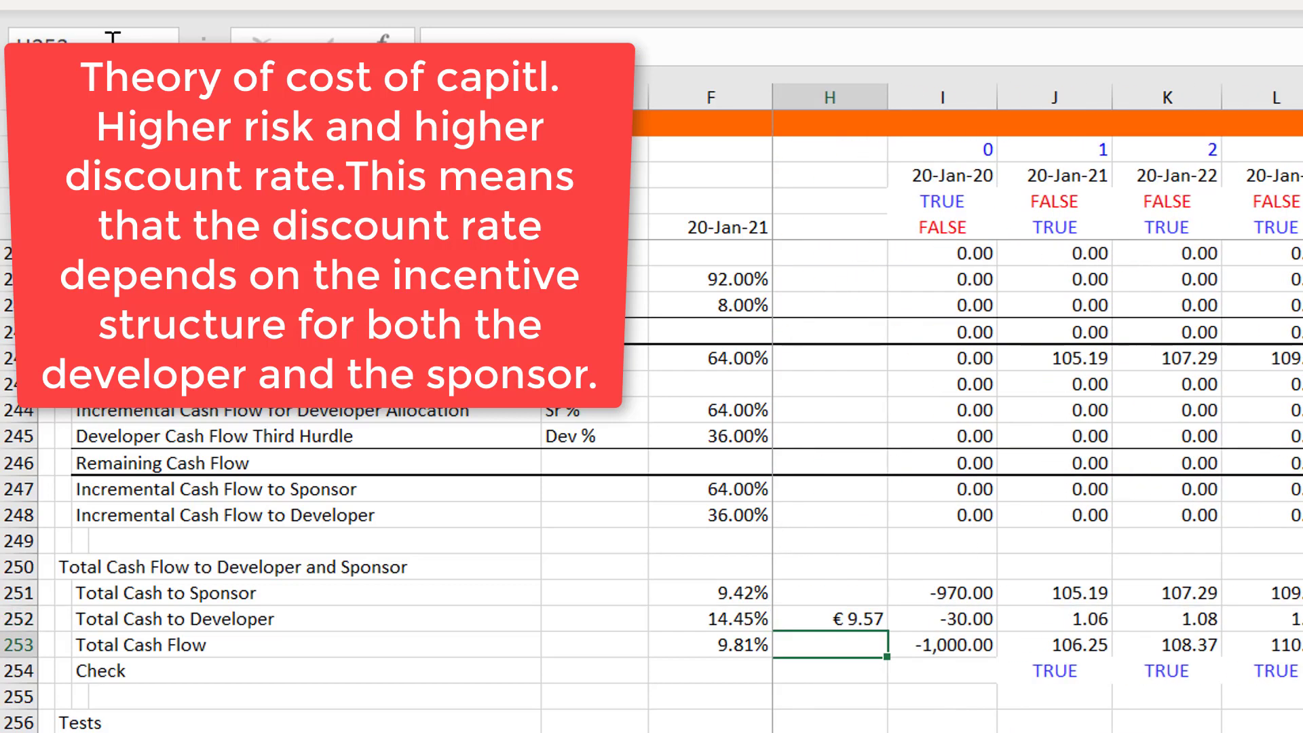
key(Up)
key(Right)
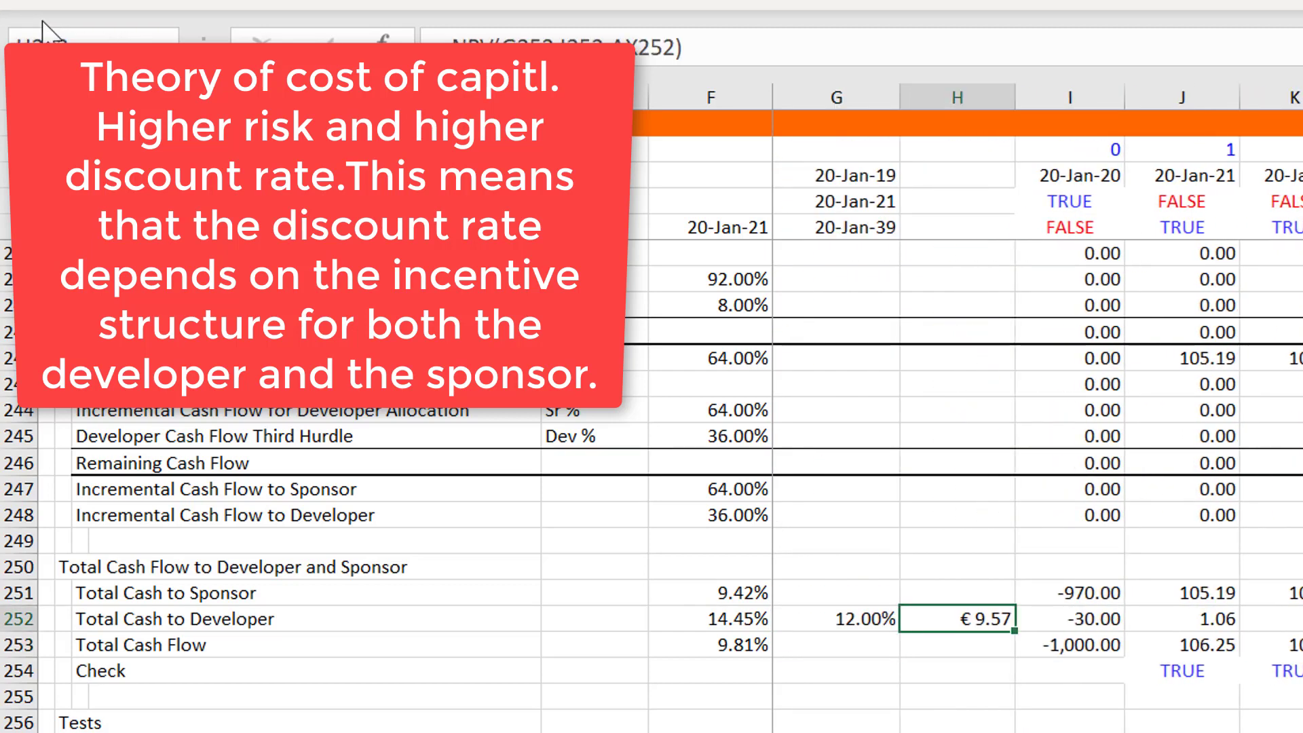
Assign a range name to the developer NPV cell H252
click(108, 30)
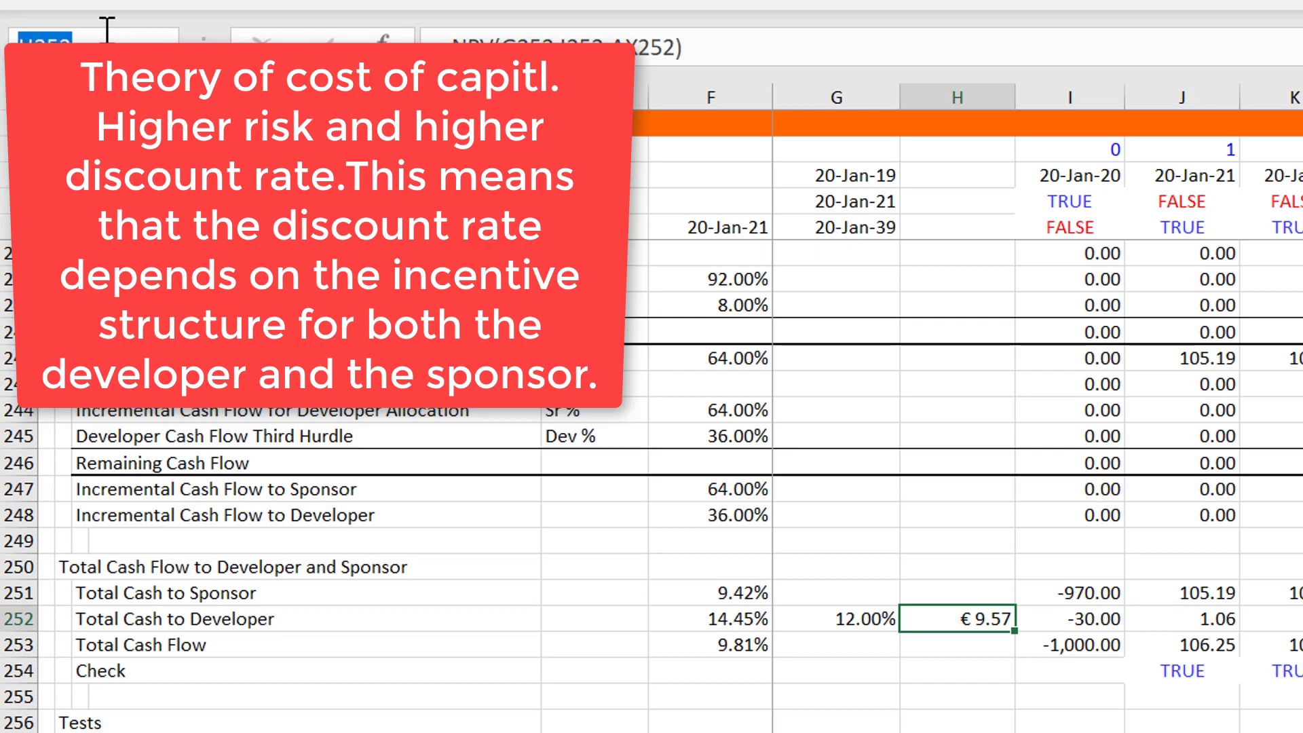
text(d)
key(Left)
key(Left)
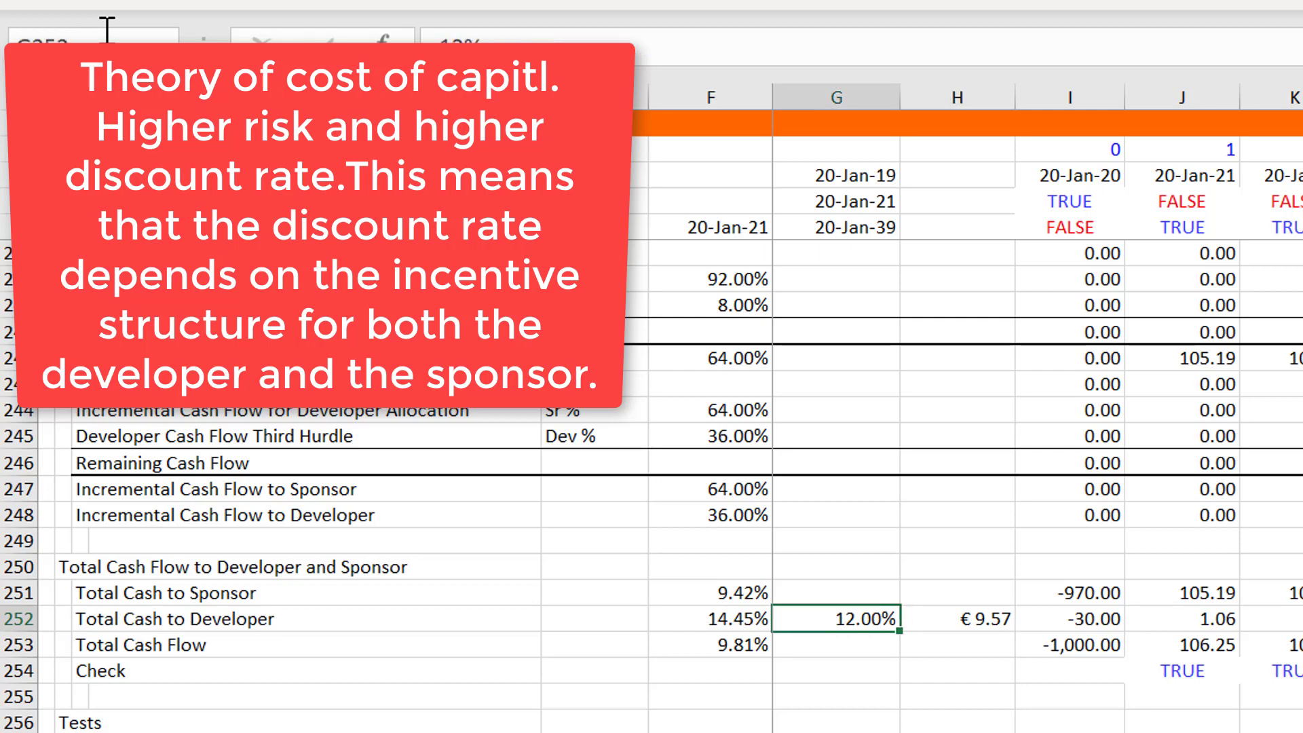
key(Right)
key(Right)
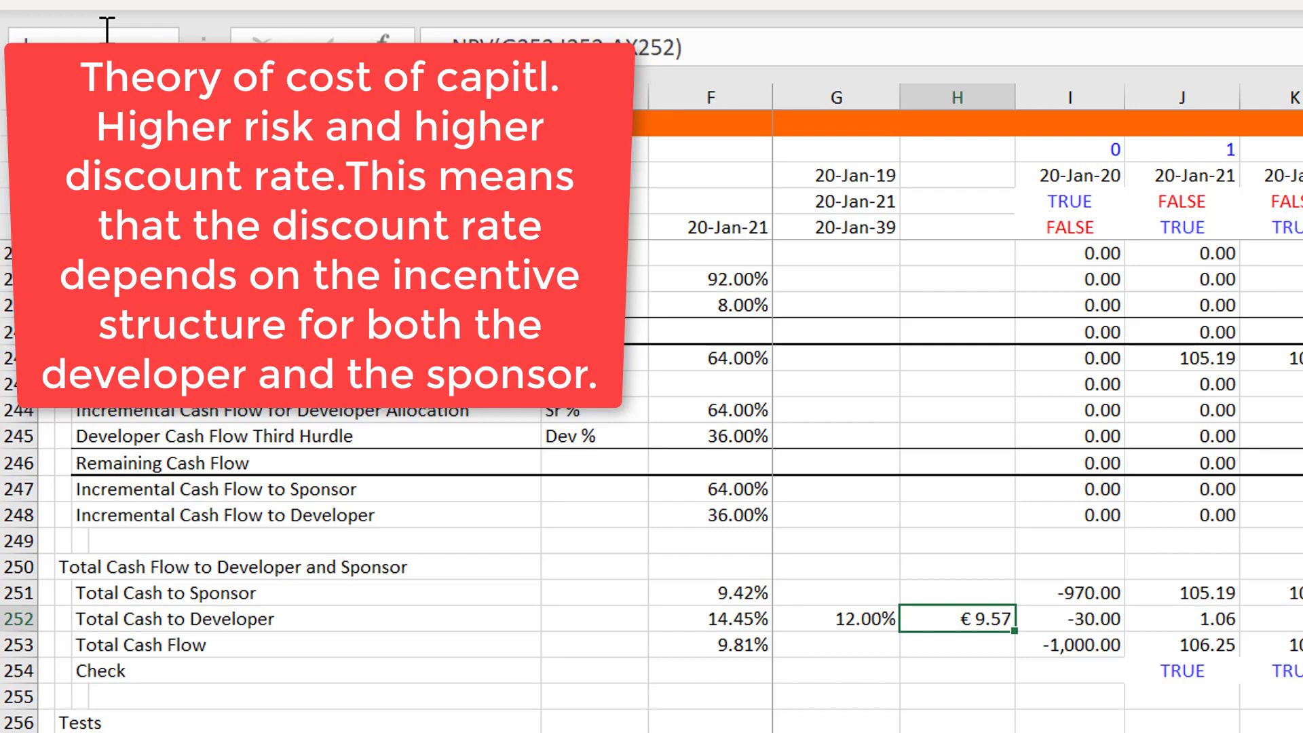
key(Left)
key(Left)
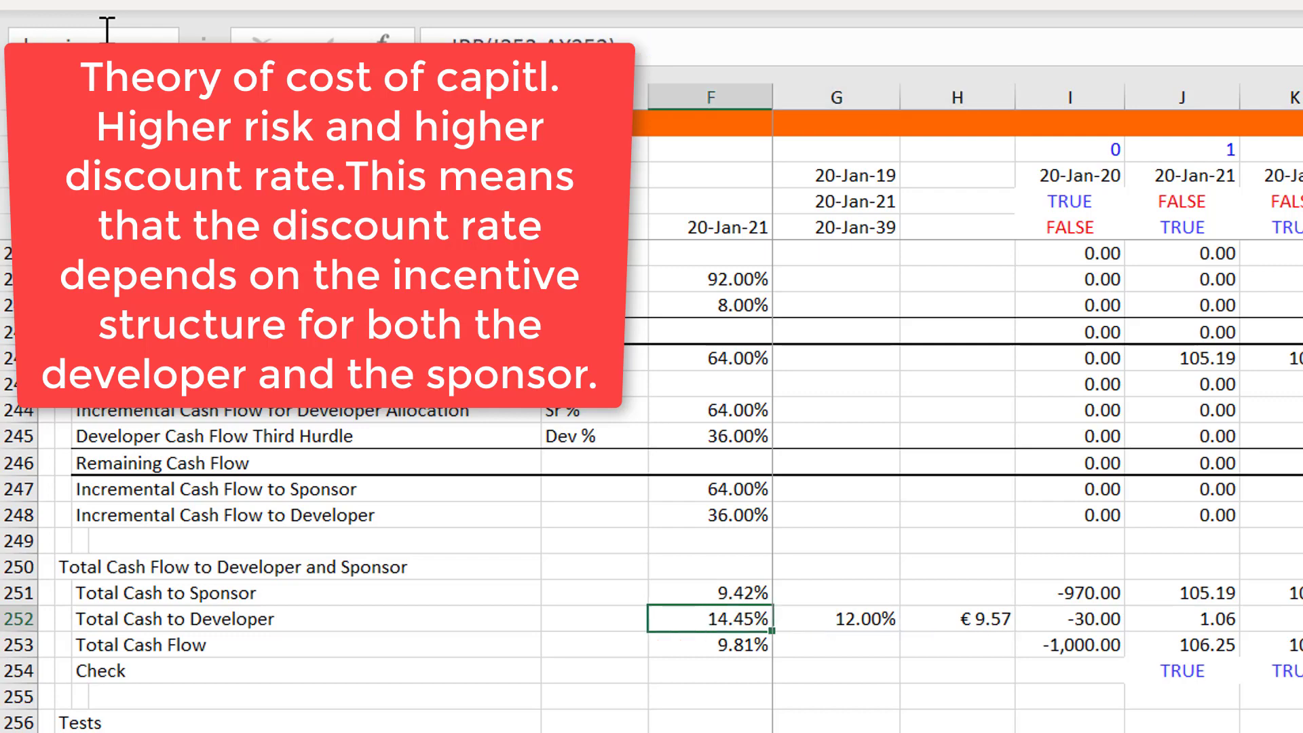
Name the spinner-linked Target IRR cell G20 in the operational inputs as targ_irr
key(Up)
key(Page_Up)
key(Page_Up)
key(Page_Up)
key(Page_Up)
key(Page_Up)
key(Page_Up)
key(Page_Up)
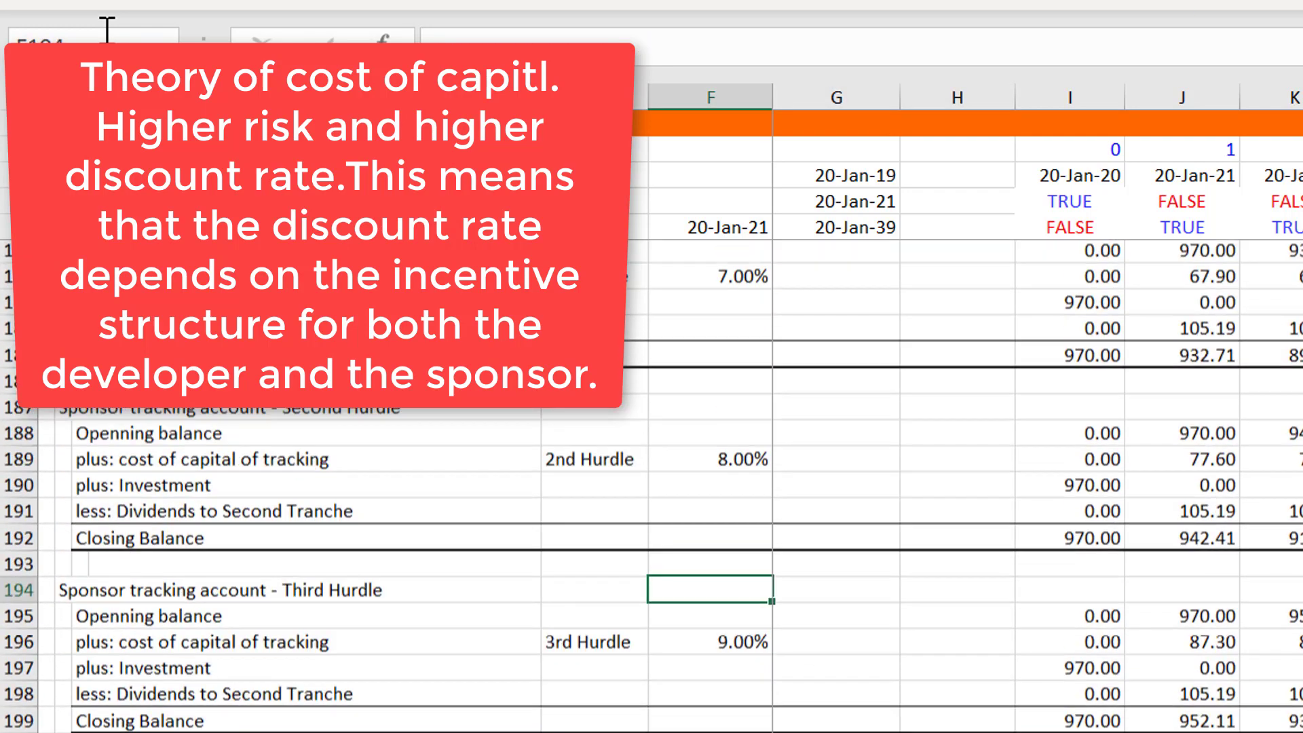
key(Page_Up)
key(Page_Up)
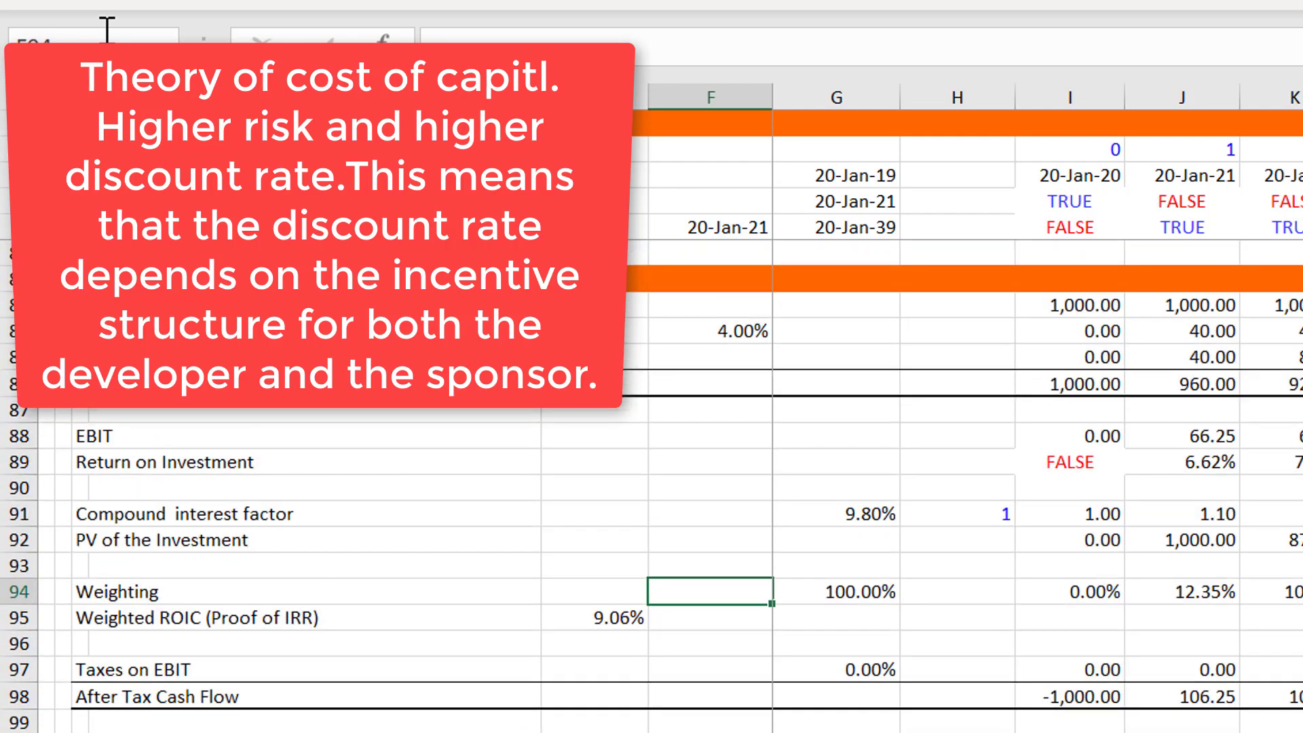
key(Page_Up)
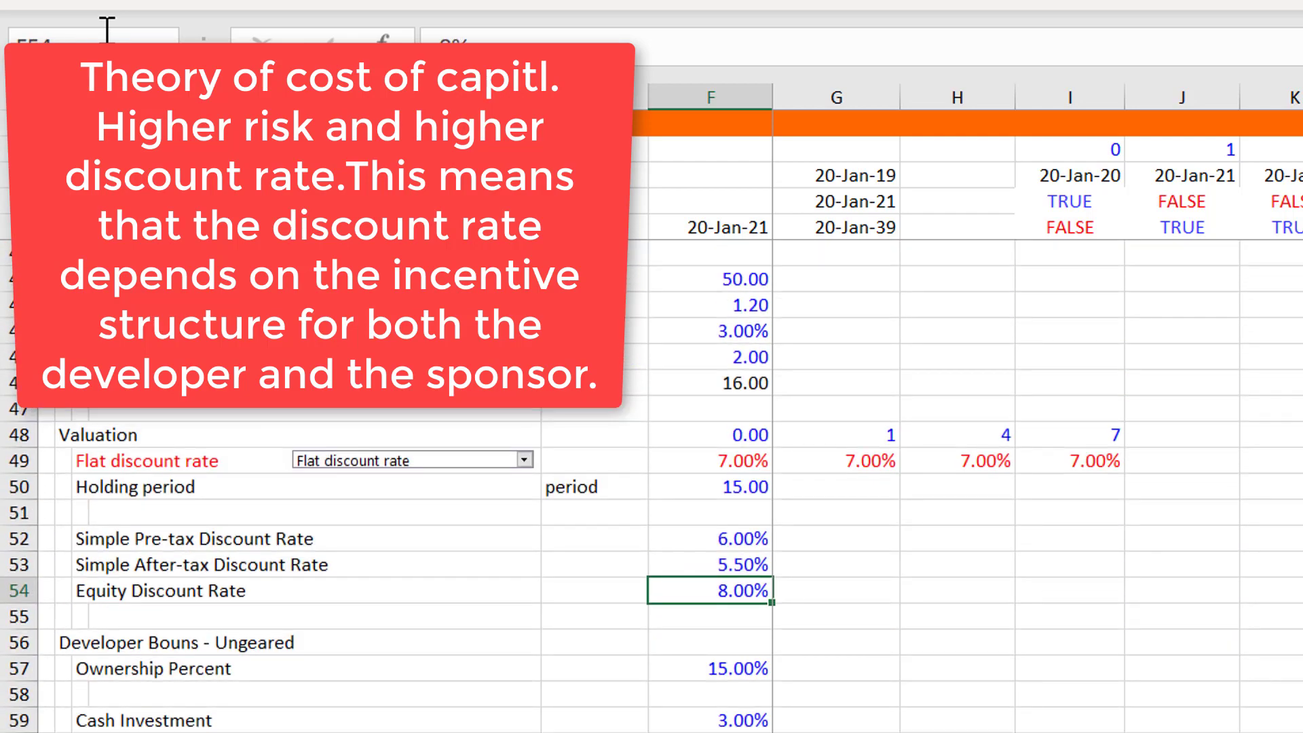
key(Page_Up)
key(Page_Up)
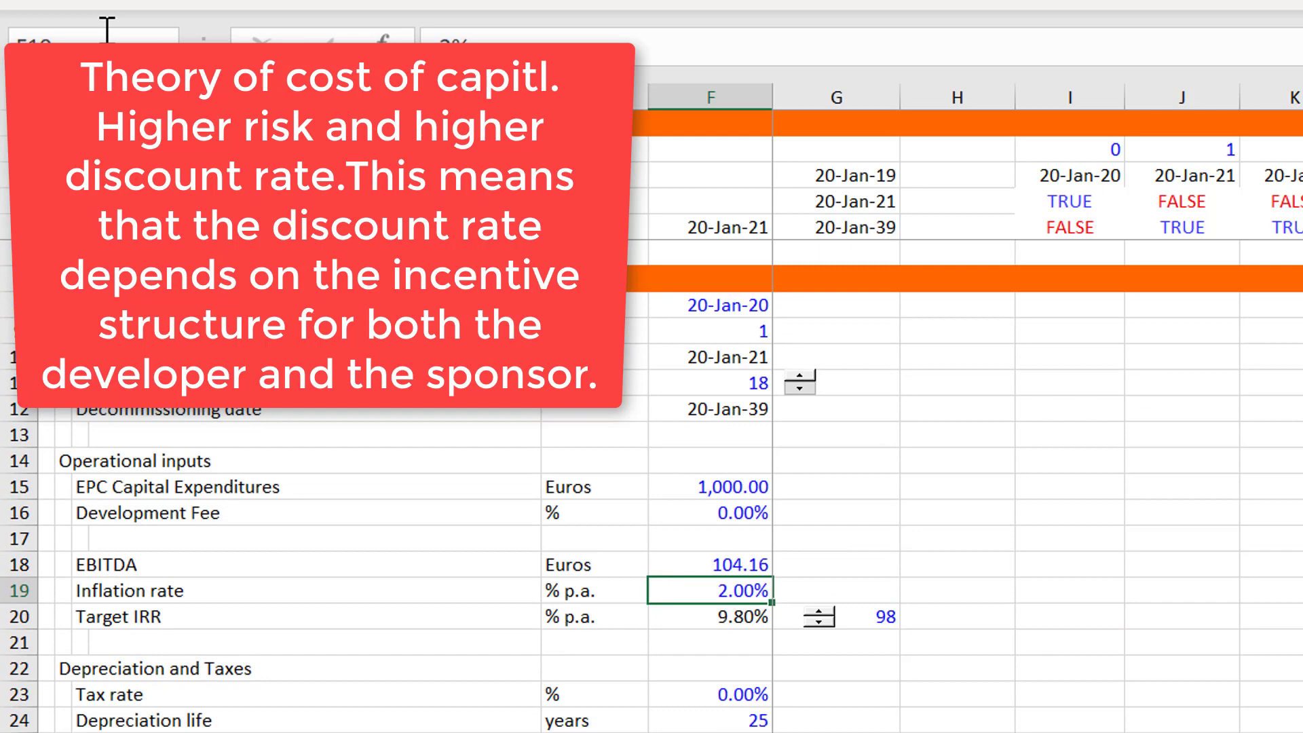
key(Down)
key(Right)
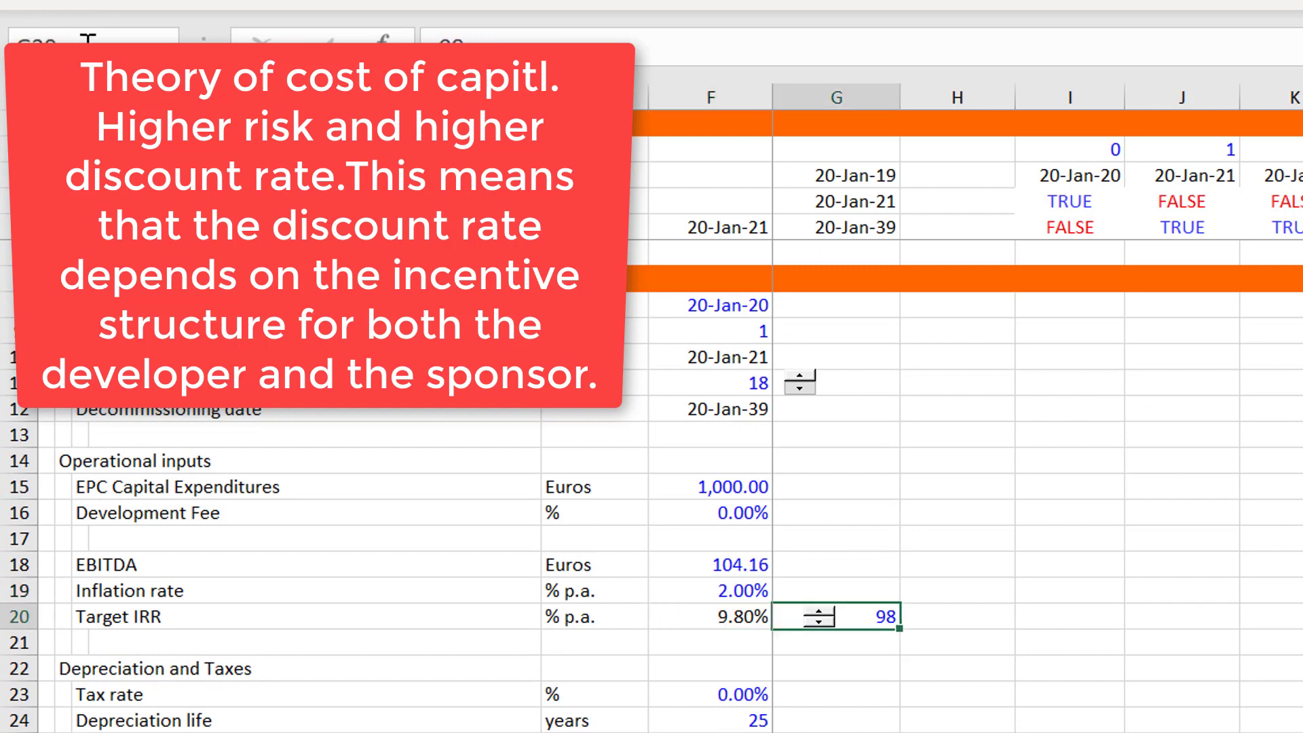
click(88, 39)
text(target)
text(_ir)
key(Return)
click(858, 617)
click(81, 42)
text(targe)
key(Return)
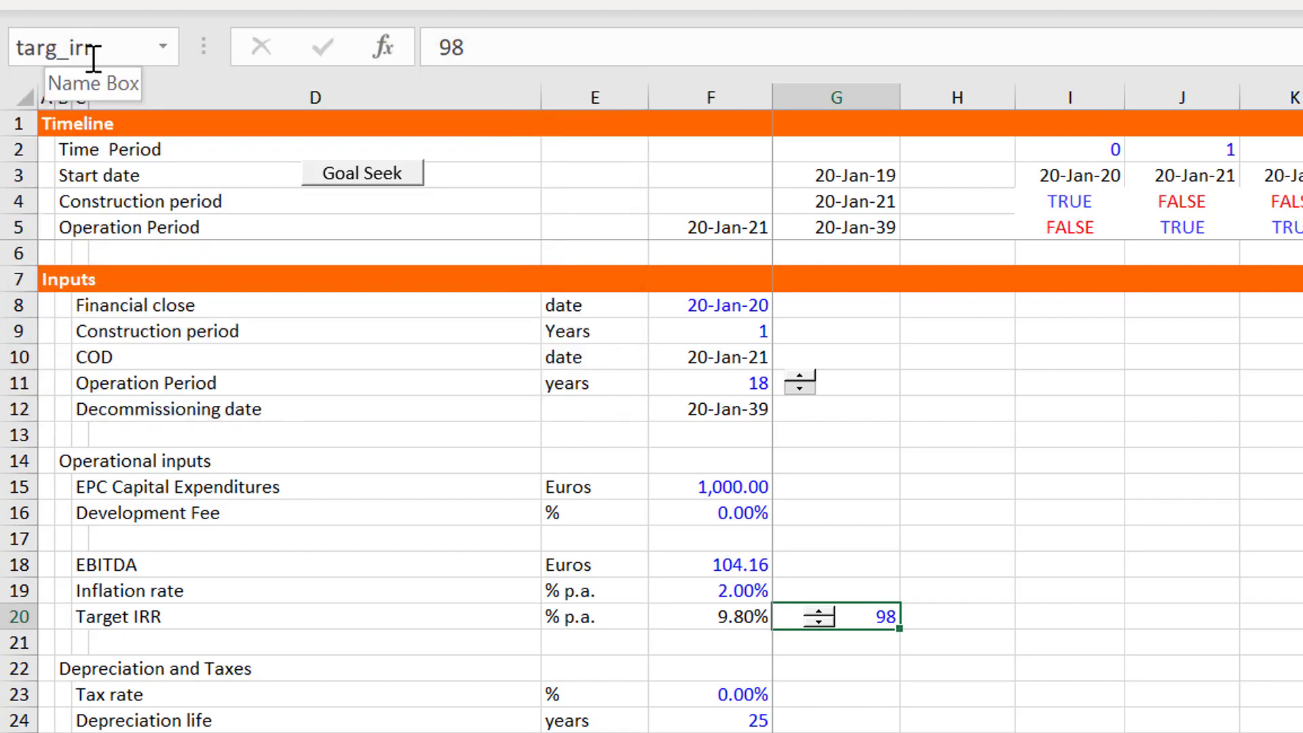
Return to the Developer Performance Incentive Analysis table on the Table VBA sheet
key(ctrl+Page_Down)
key(ctrl+Page_Down)
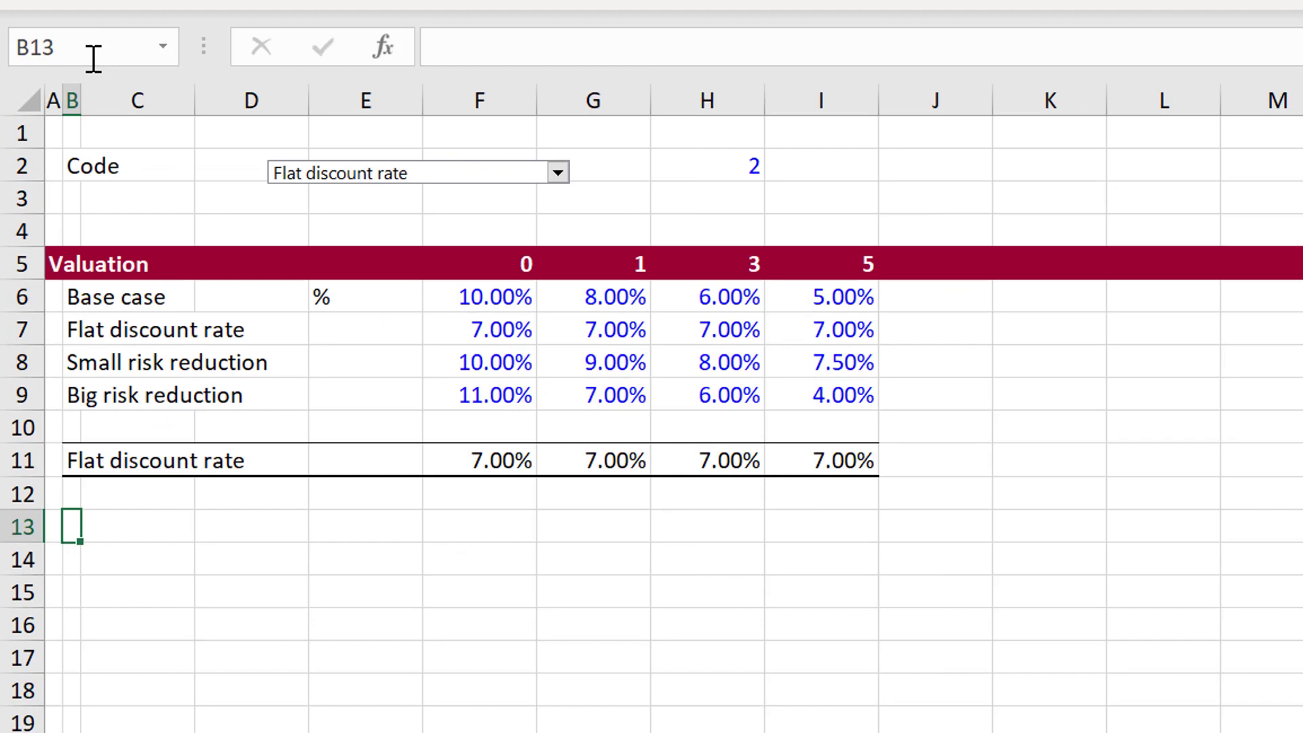
key(ctrl+Page_Down)
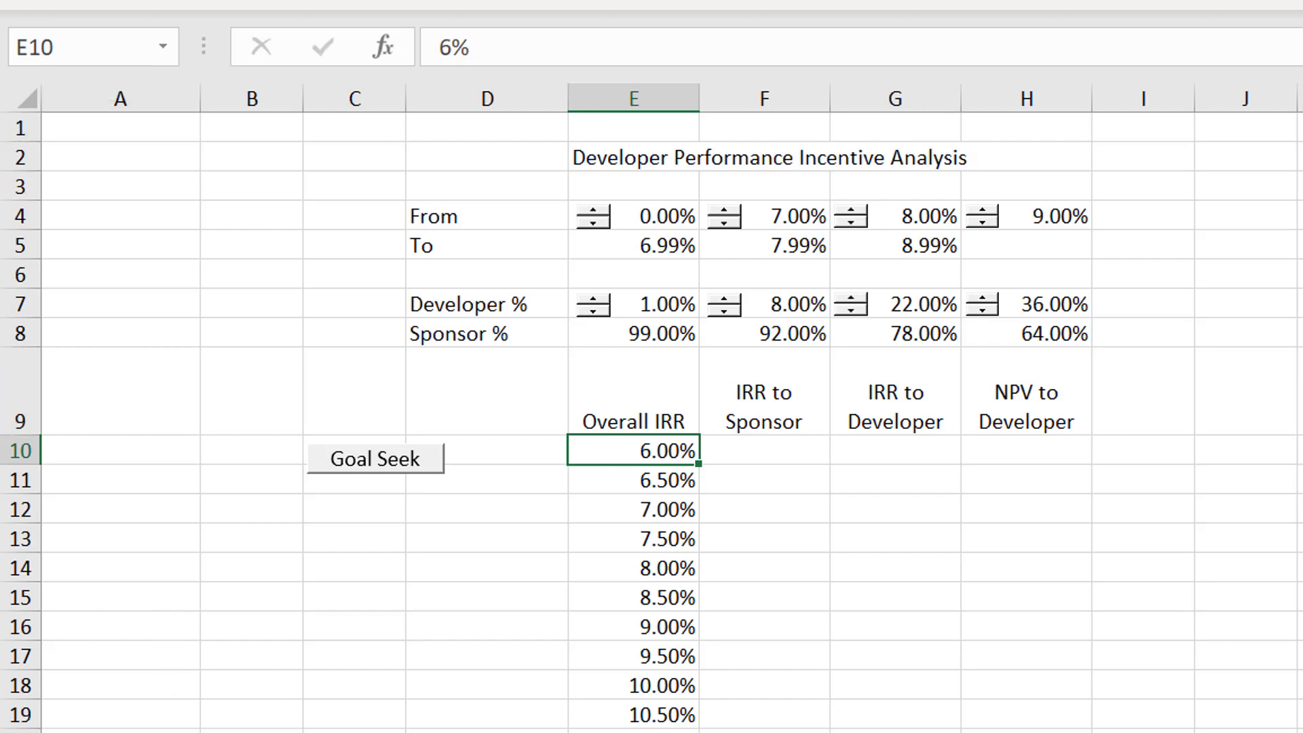
Switch to Chrome and open the website's Data Tables with Goal Seek using VBA page under Risk & Cost of Capital
click(1033, 709)
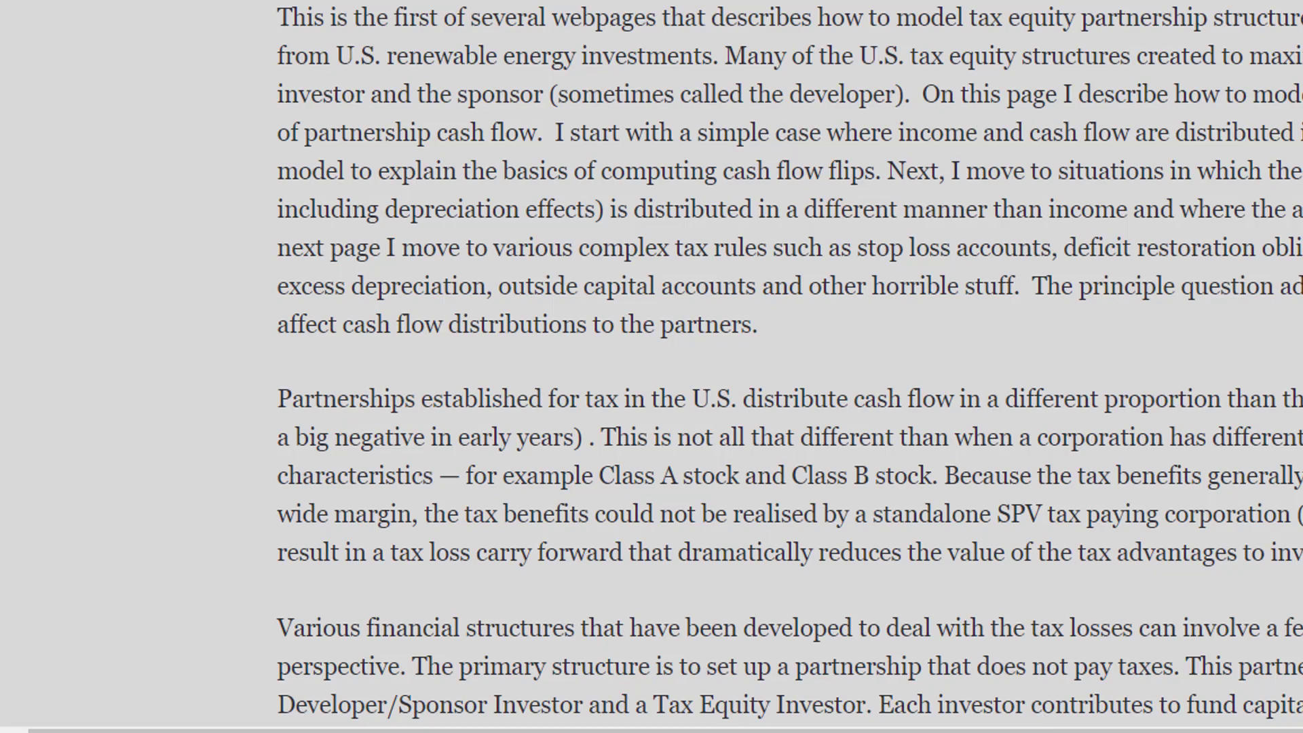
mouse_move(689, 50)
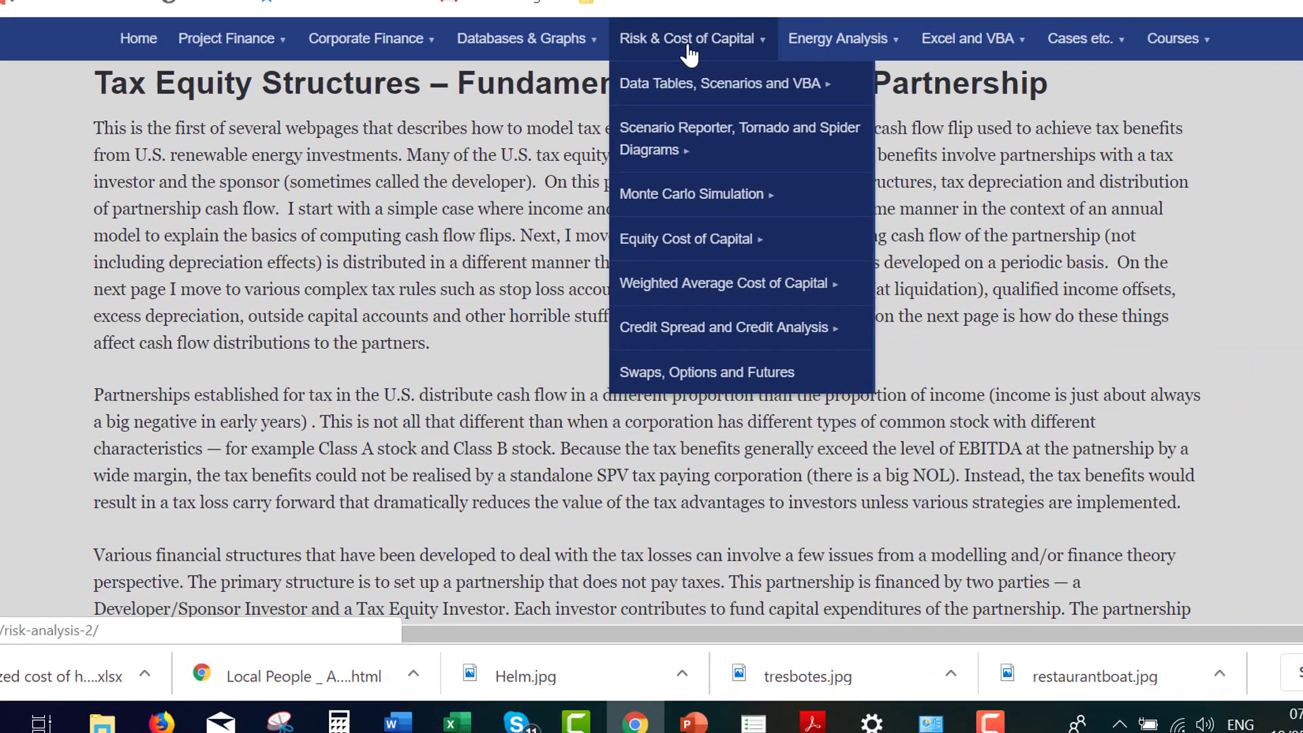
mouse_move(844, 54)
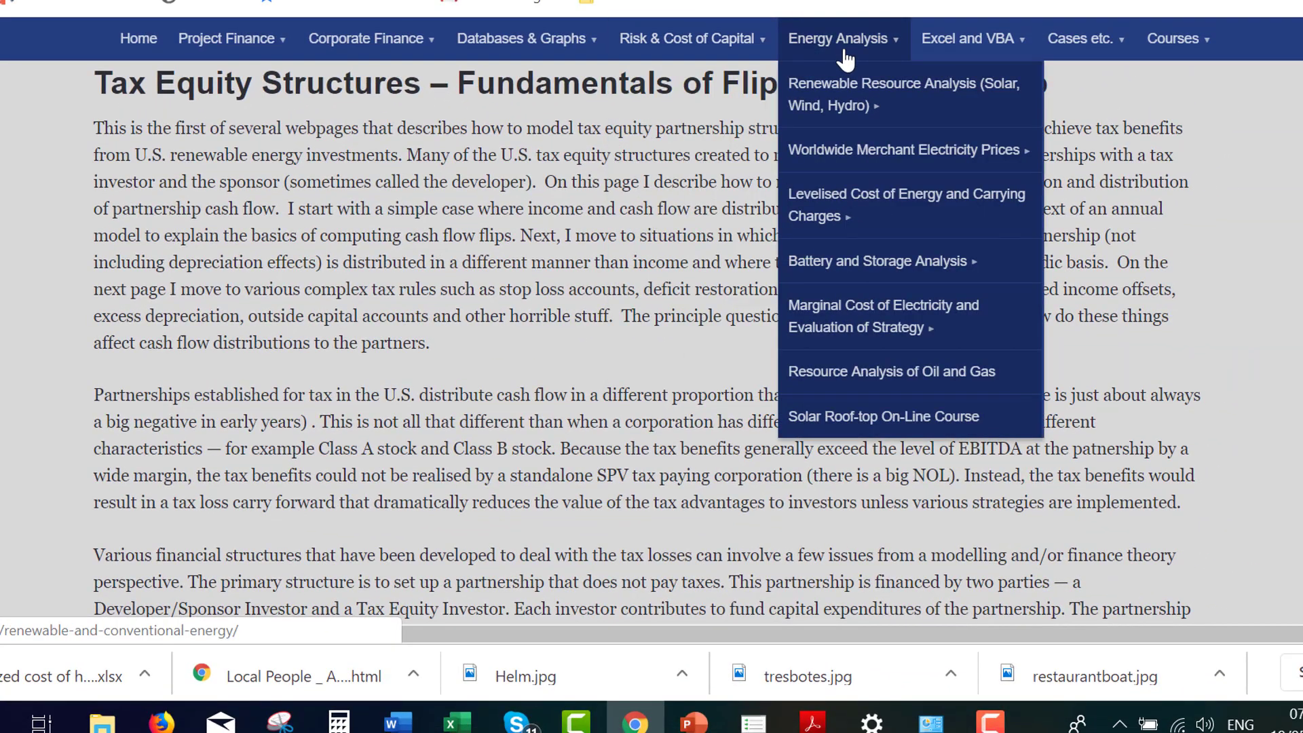
mouse_move(724, 47)
mouse_move(736, 85)
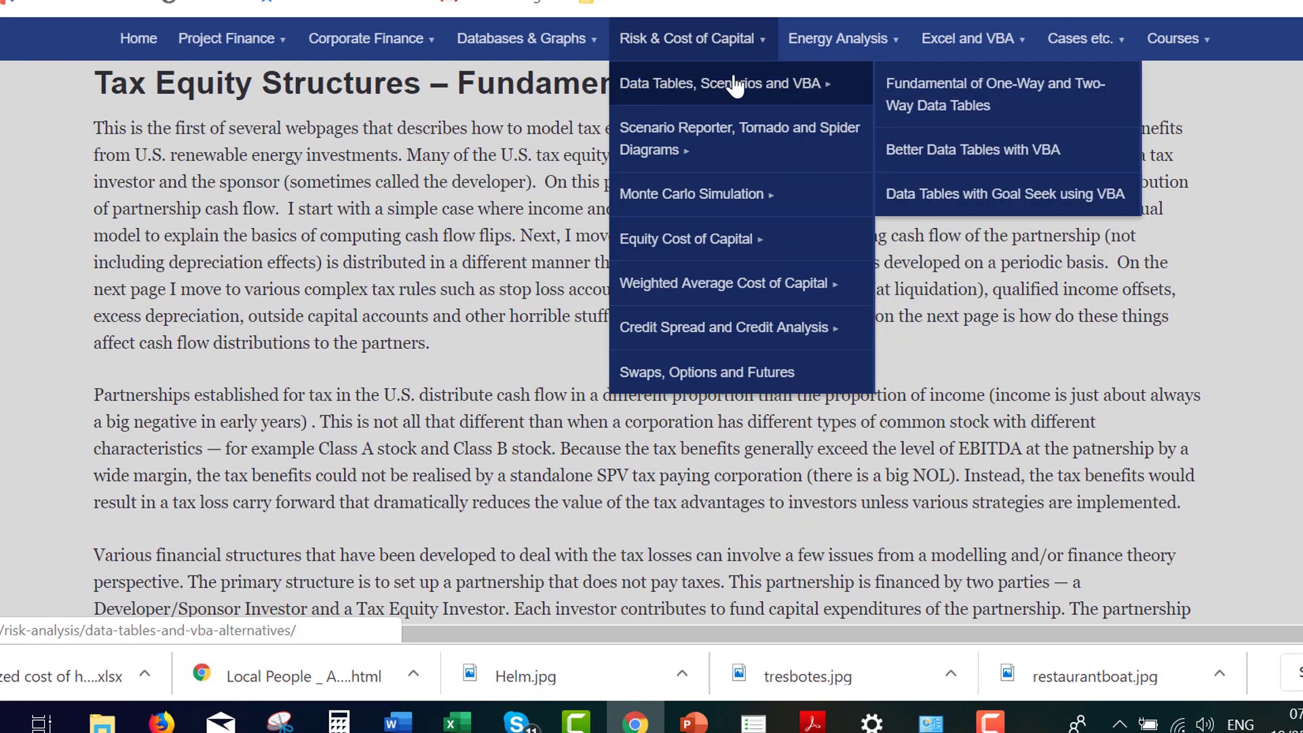
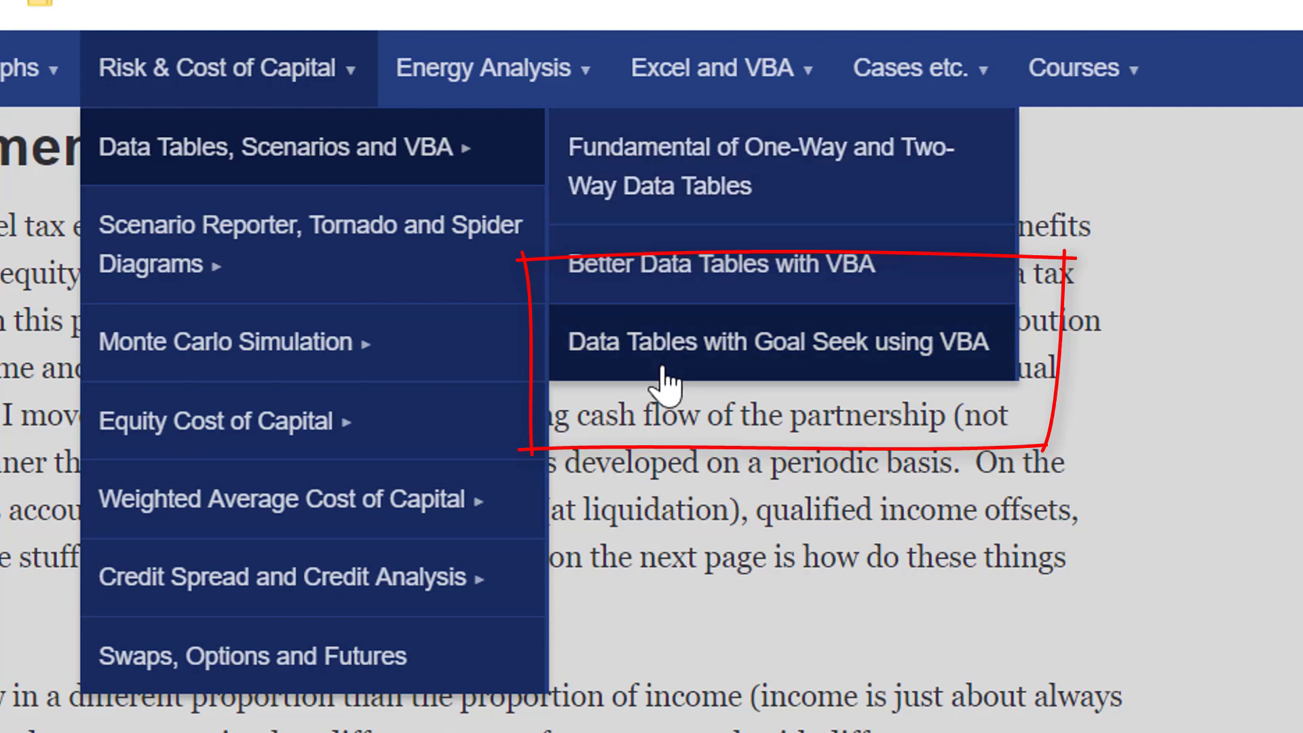
click(665, 380)
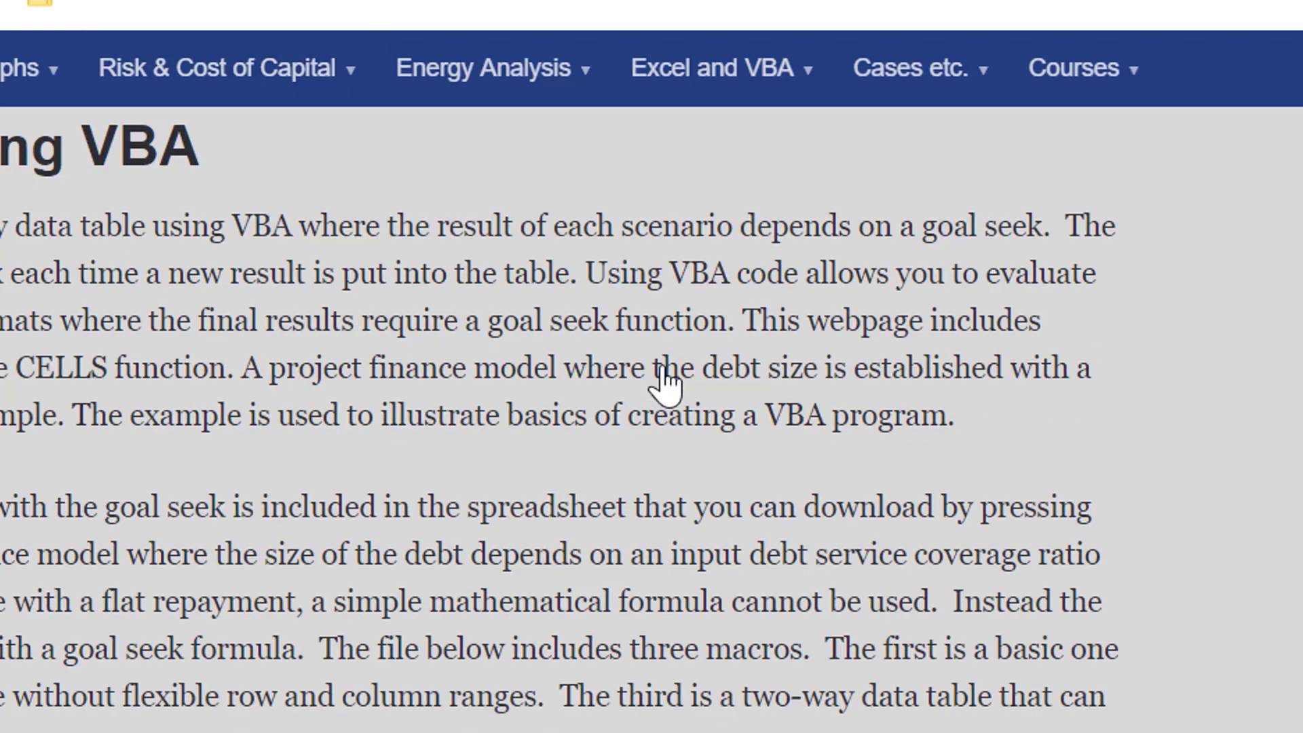
Look through the page's one-way DSCR and Equity IRR example and the introduction above the Excel file download
scroll(666, 380, down, 20)
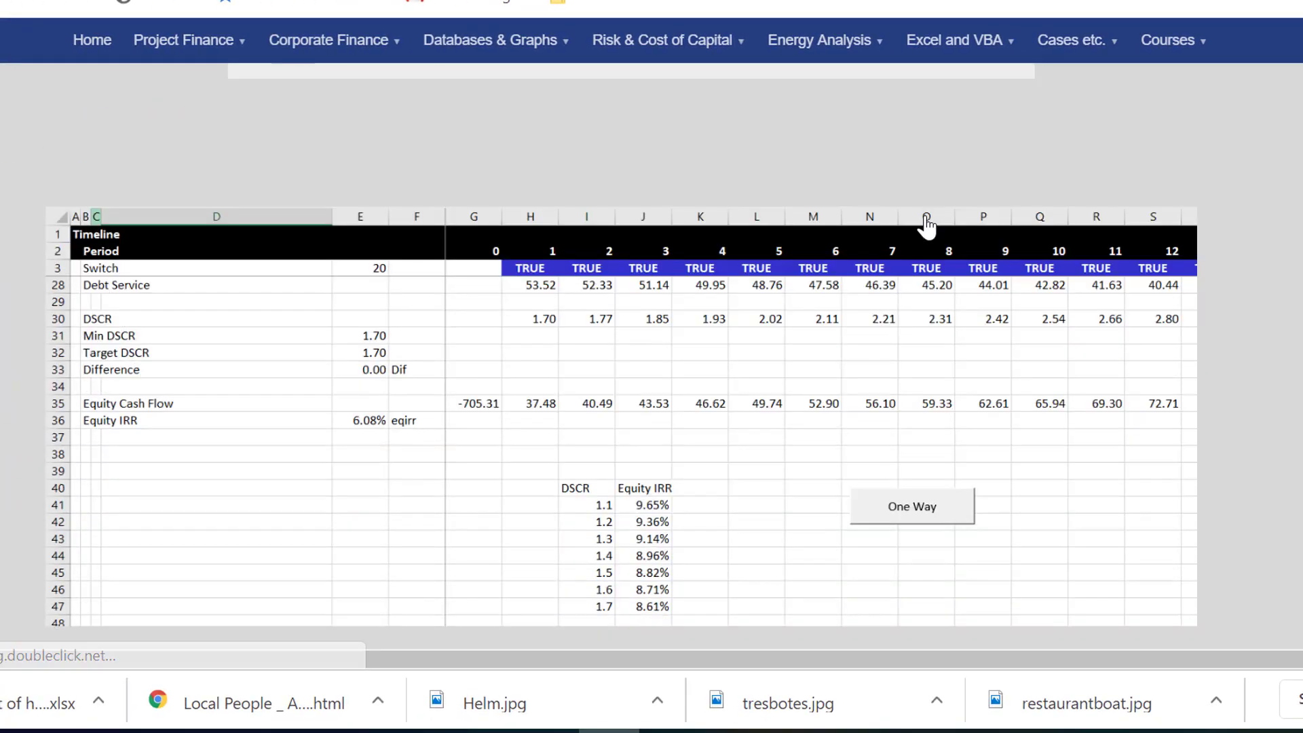
scroll(926, 227, down, 5)
scroll(927, 228, up, 20)
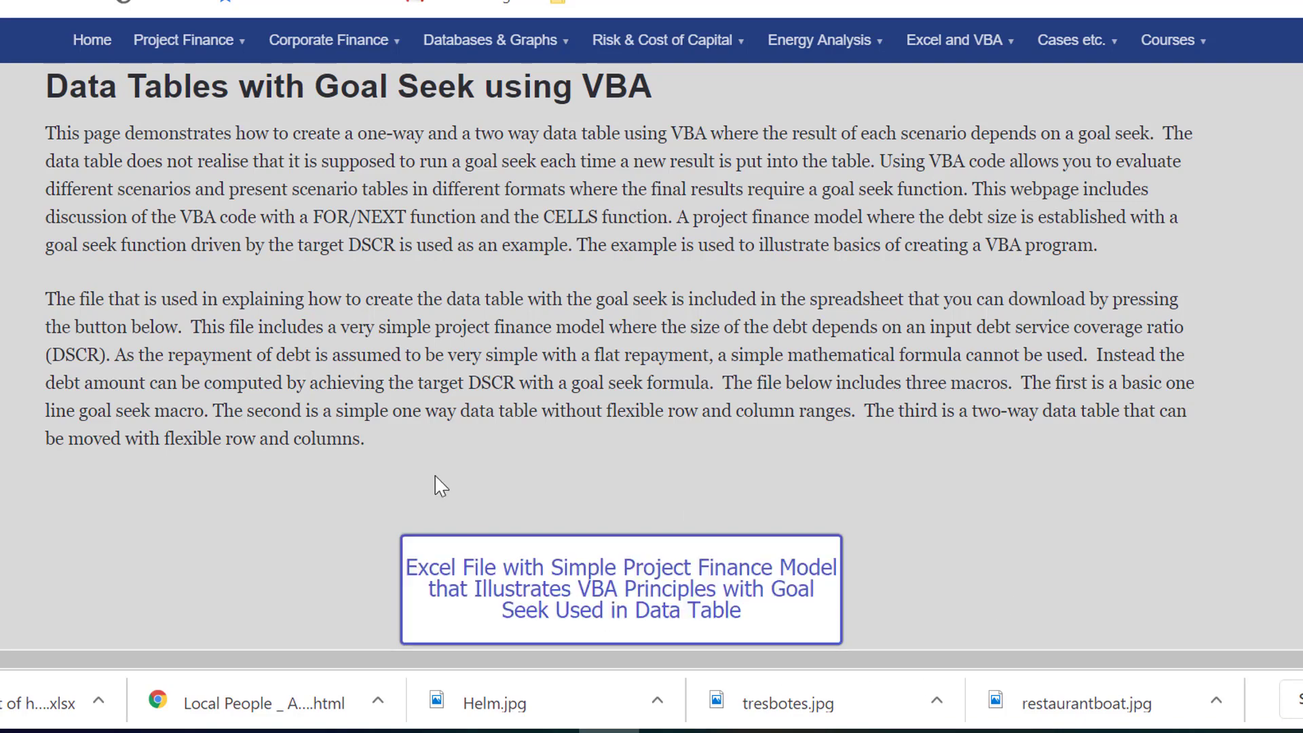
Switch to the Excel workbook's VBA editor and create an empty macro named table2 below goal_seek, with blank lines for its code
mouse_move(421, 731)
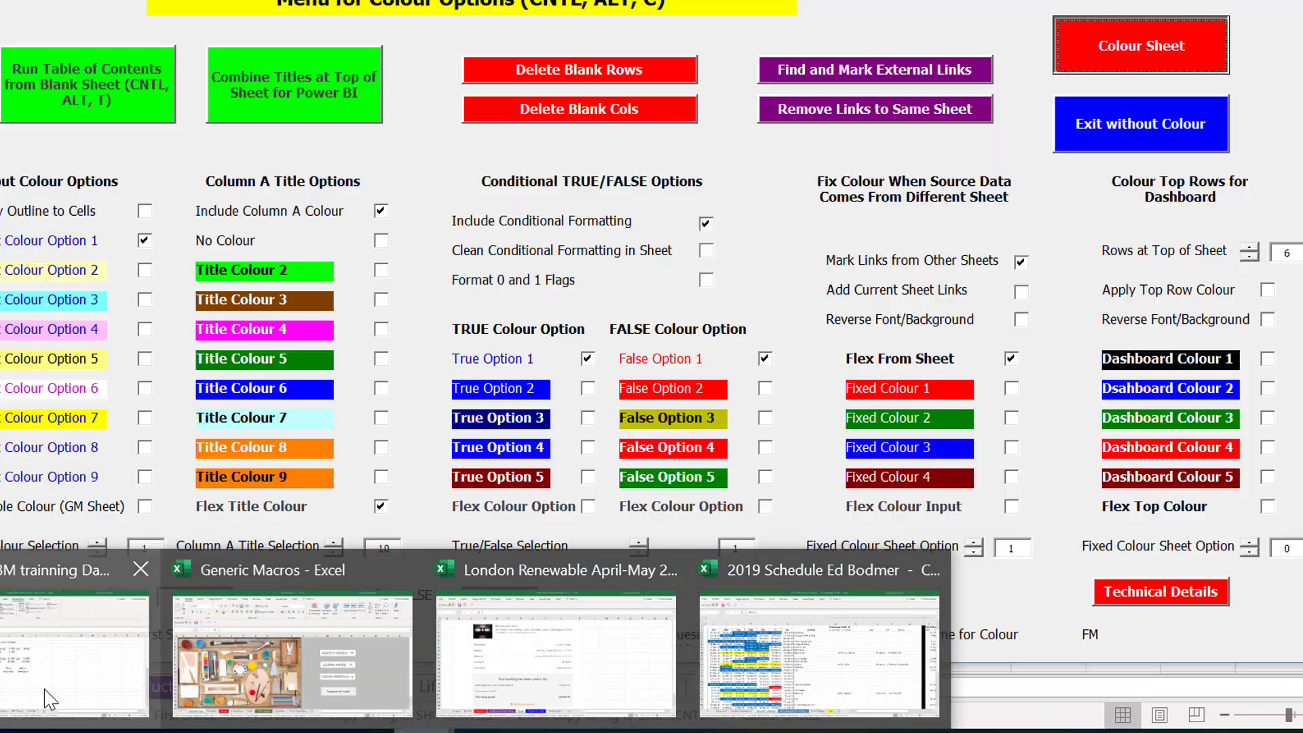
click(48, 699)
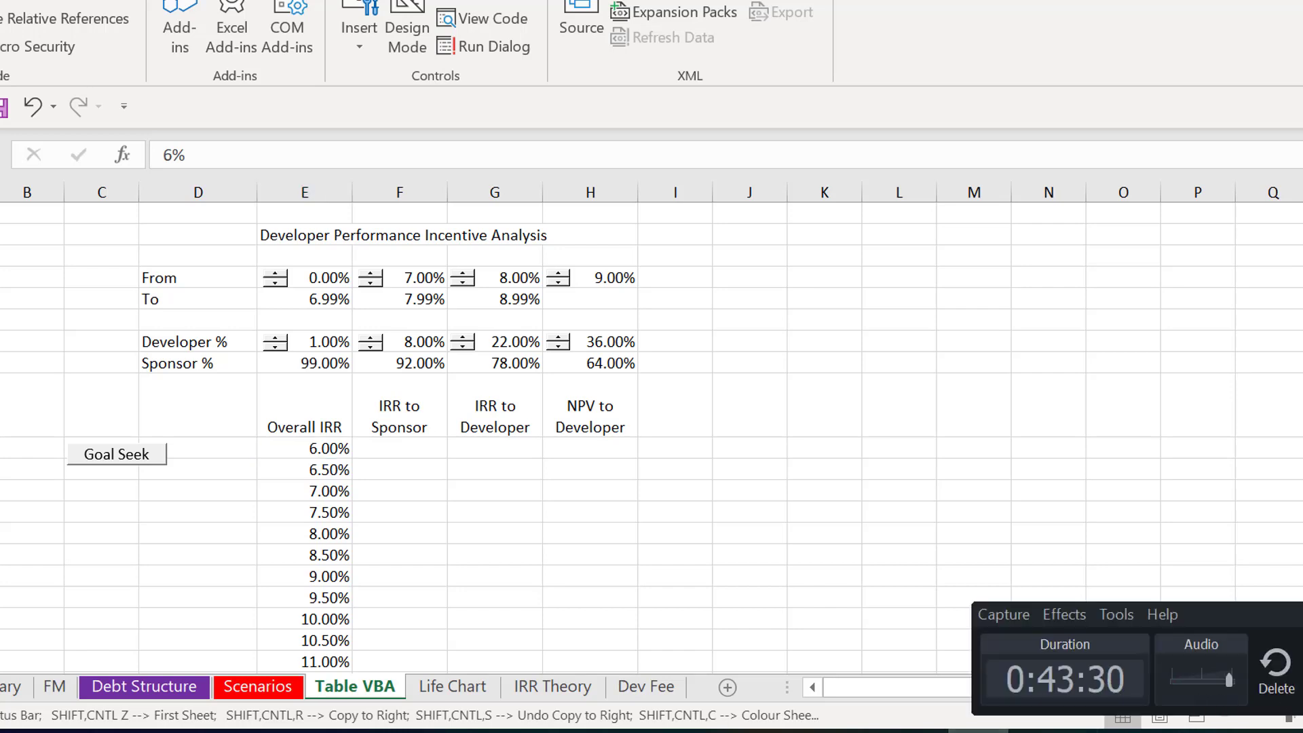
key(alt+F11)
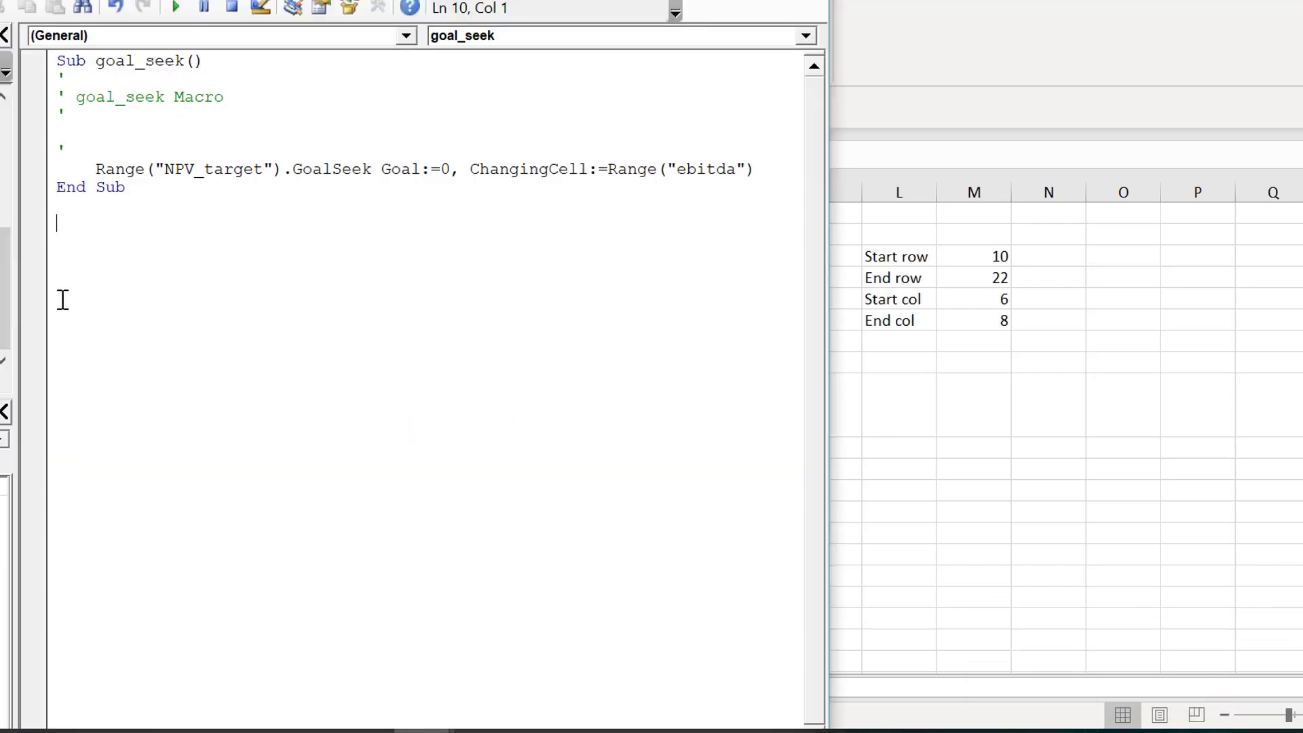
text(sub table1)
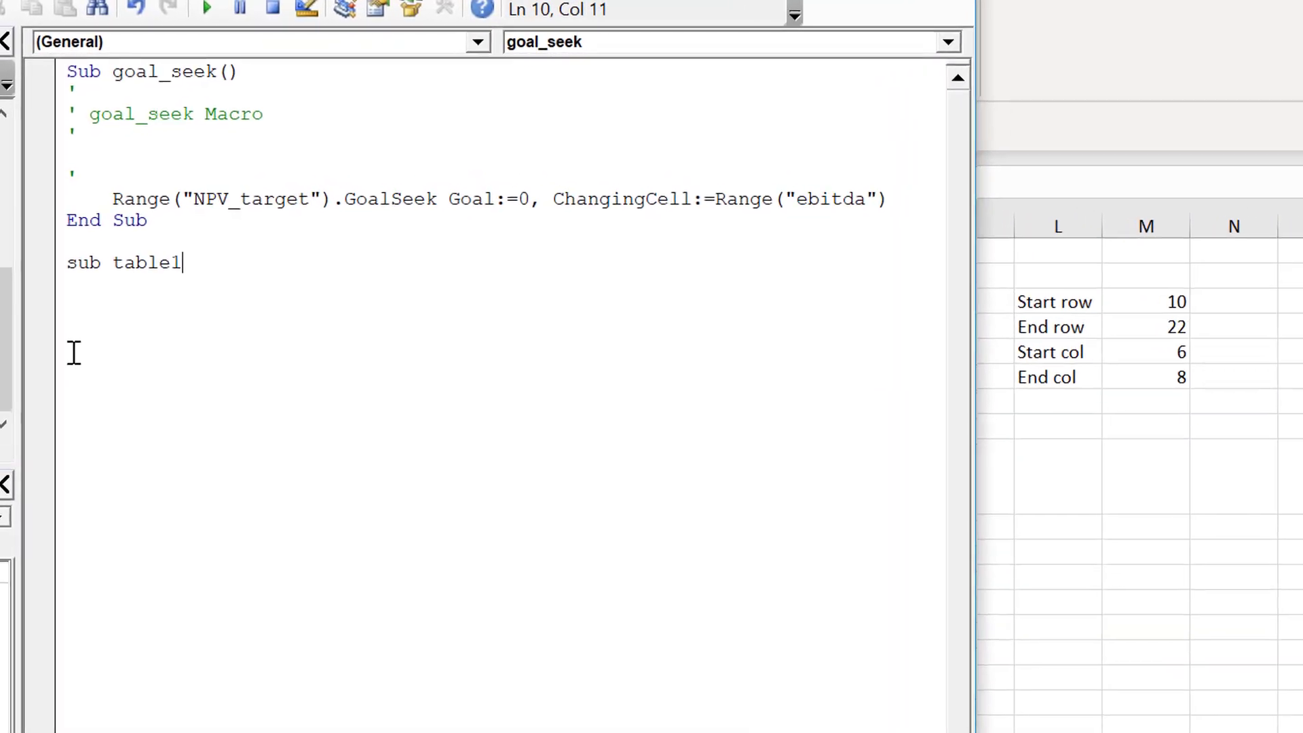
key(BackSpace)
text(2)
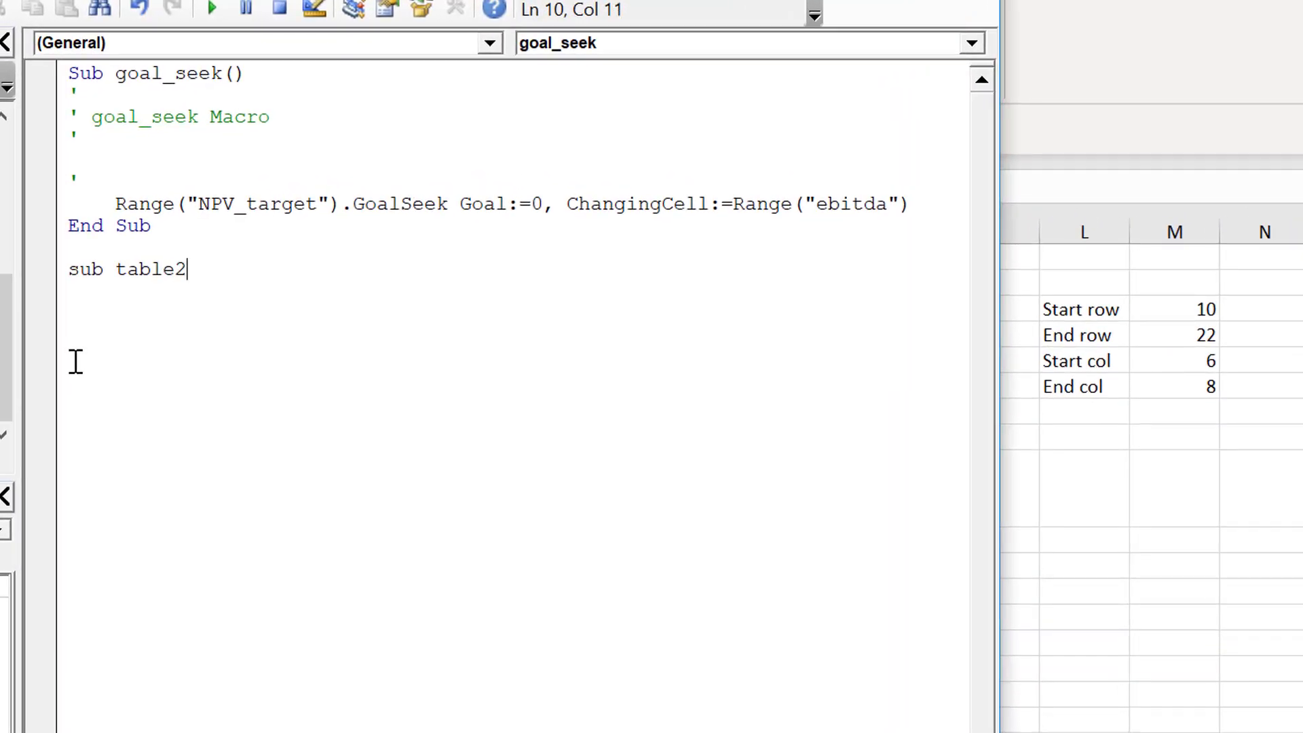
key(Return)
key(Return)
key(Return)
key(Return)
key(Return)
key(Return)
key(Return)
key(Return)
key(Return)
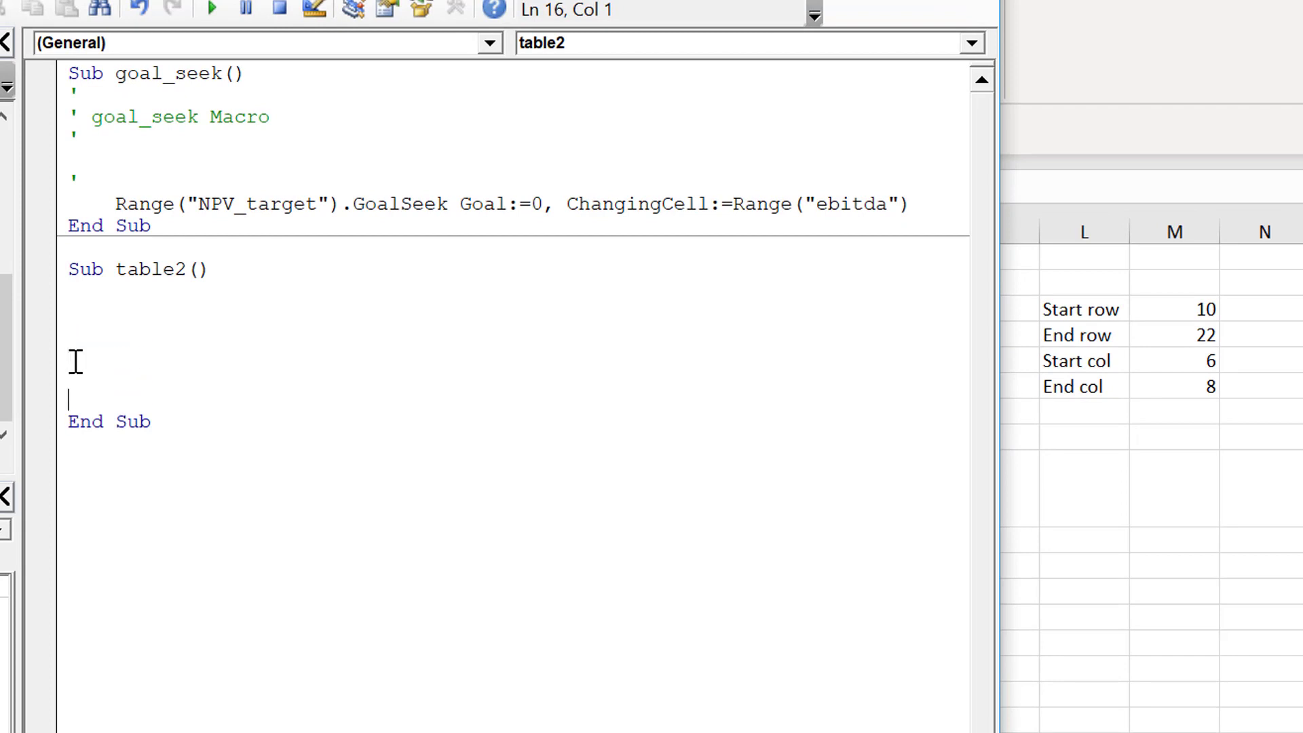
key(Up)
key(Up)
key(Up)
key(Up)
key(Up)
key(Up)
key(Up)
key(Up)
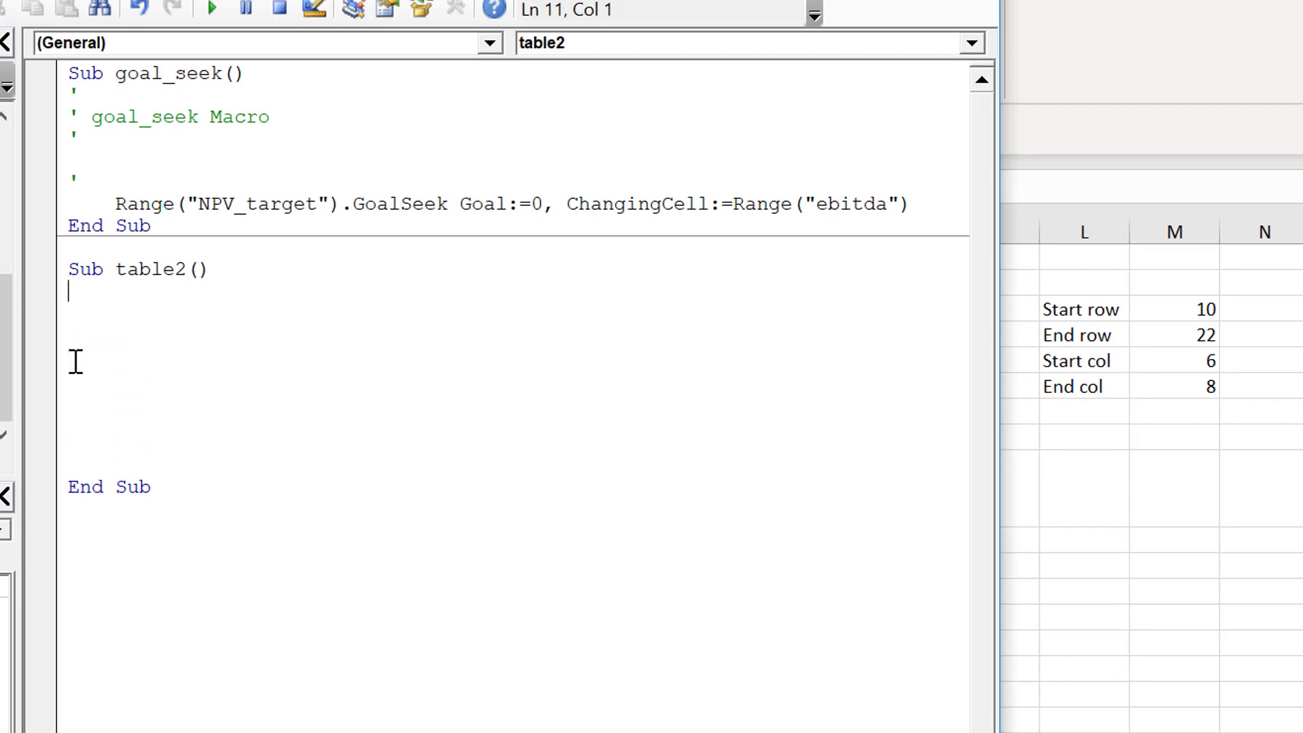
Begin the table2 macro with the row loop text for range("start_row") to range("end_row")
key(Down)
text(for range("row_)
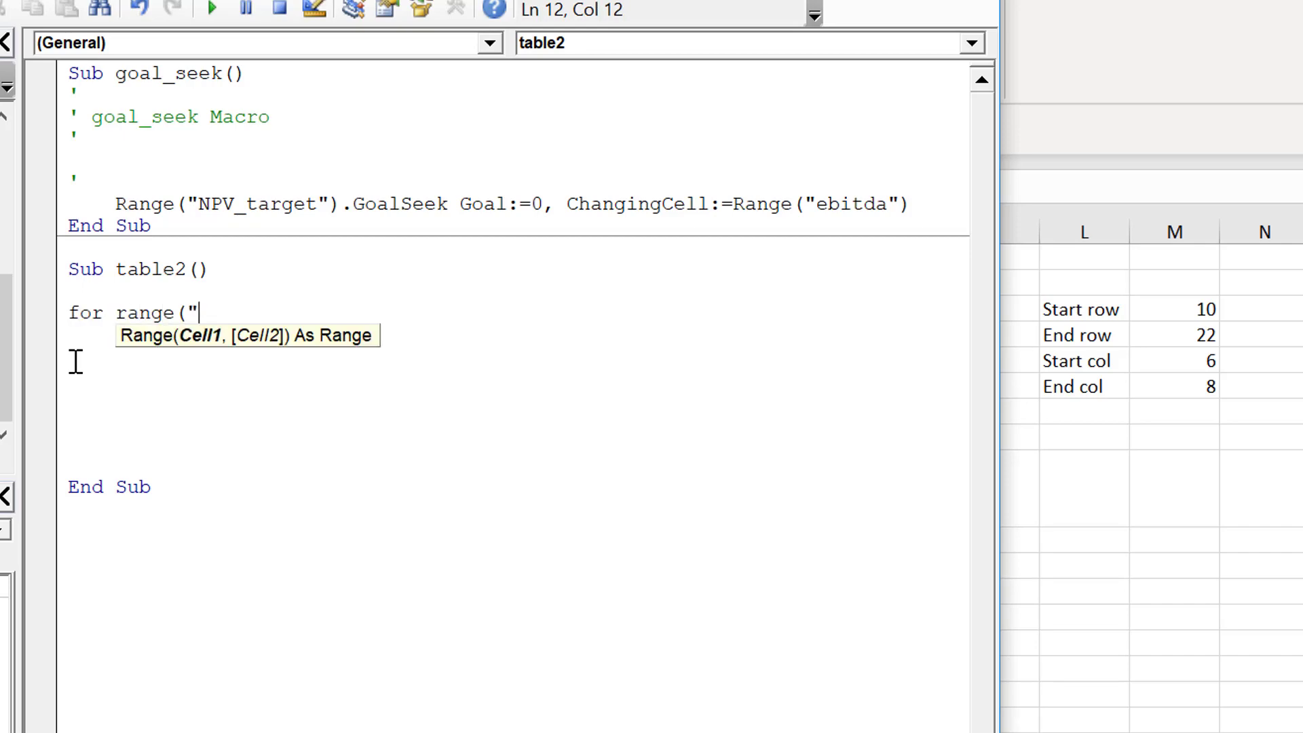
key(BackSpace)
key(BackSpace)
key(BackSpace)
key(BackSpace)
text(start_row")
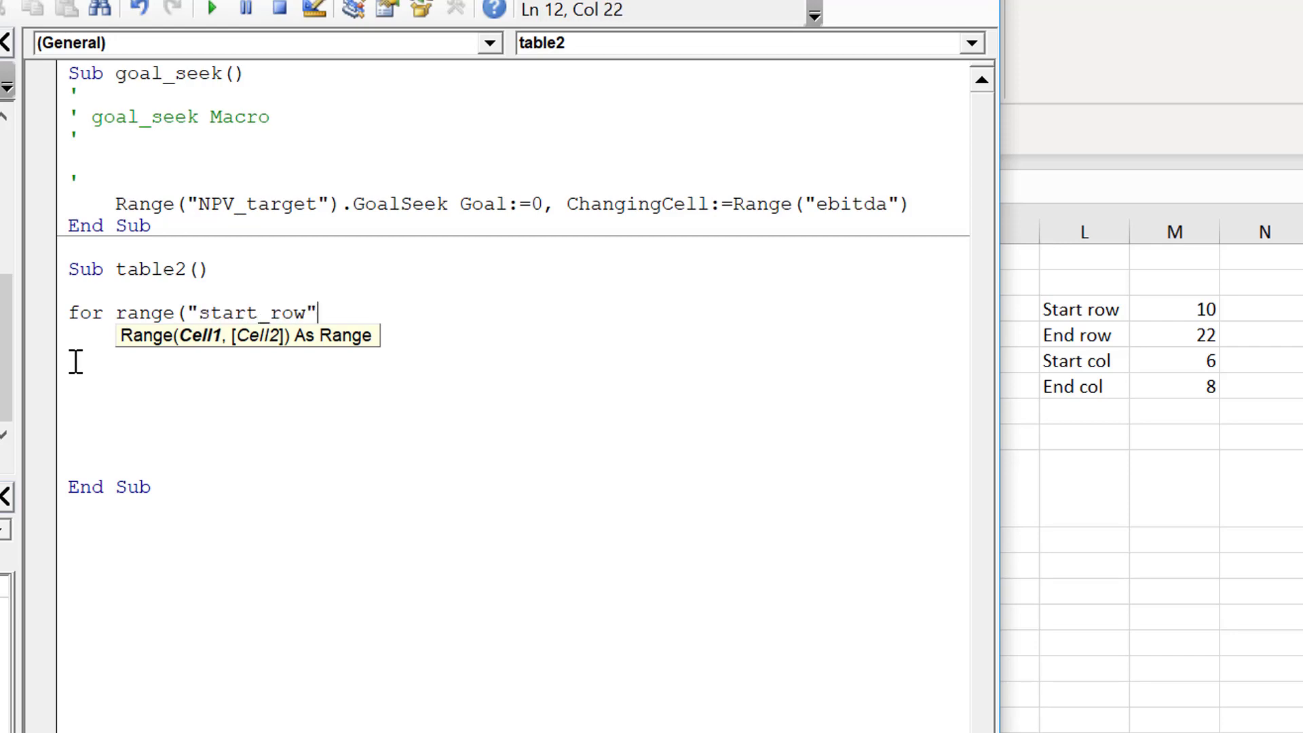
text() t)
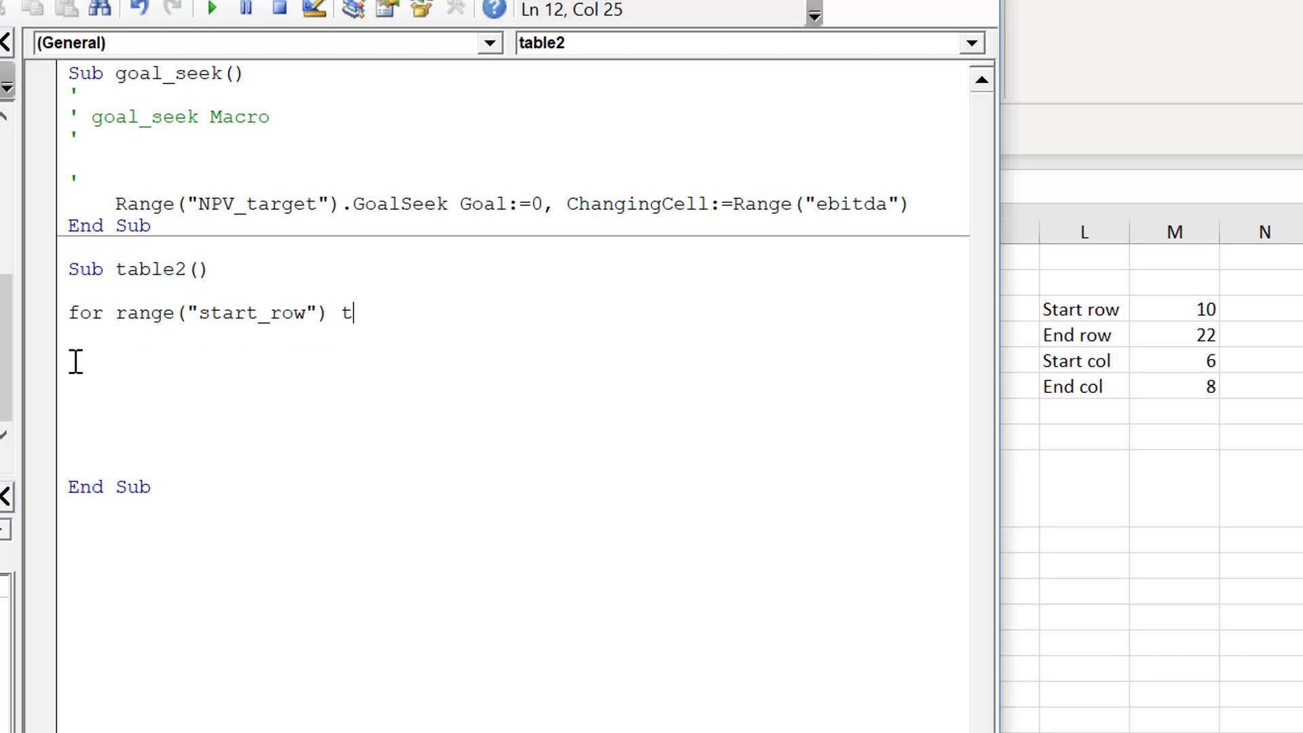
key(BackSpace)
text(to range("end_)
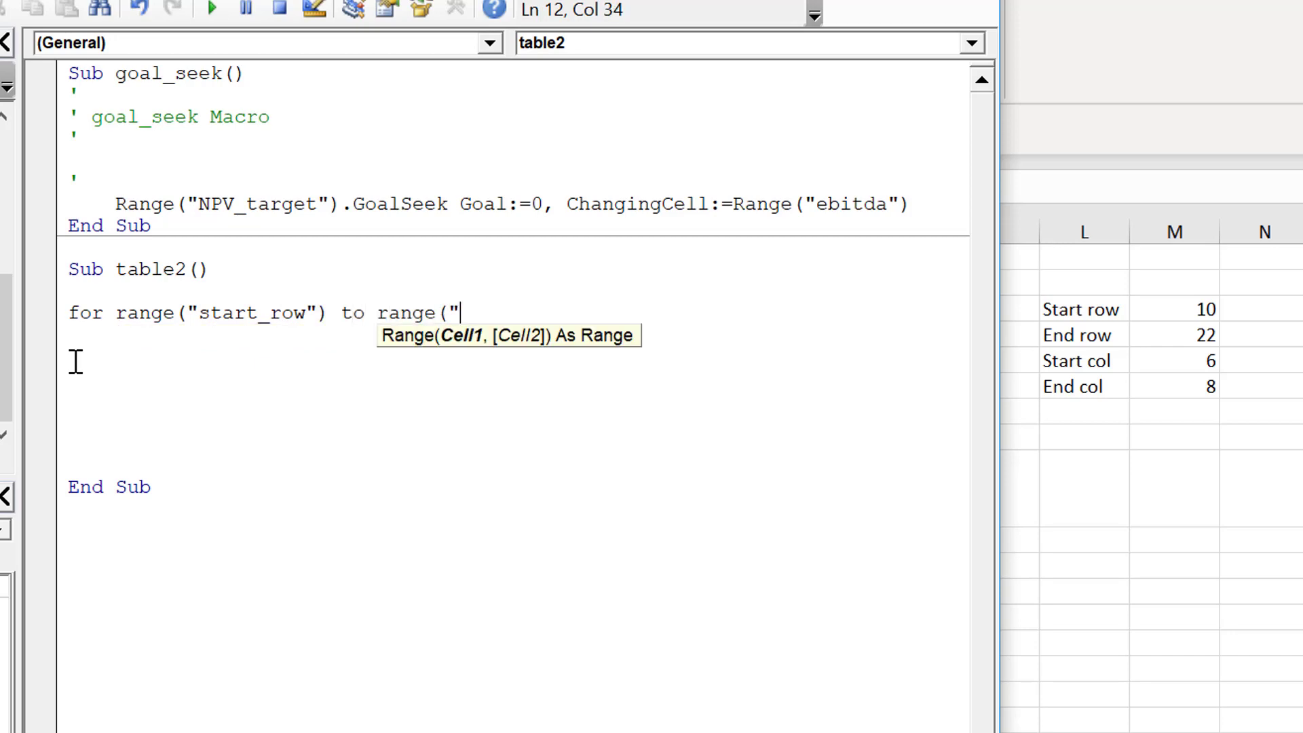
text(row"))
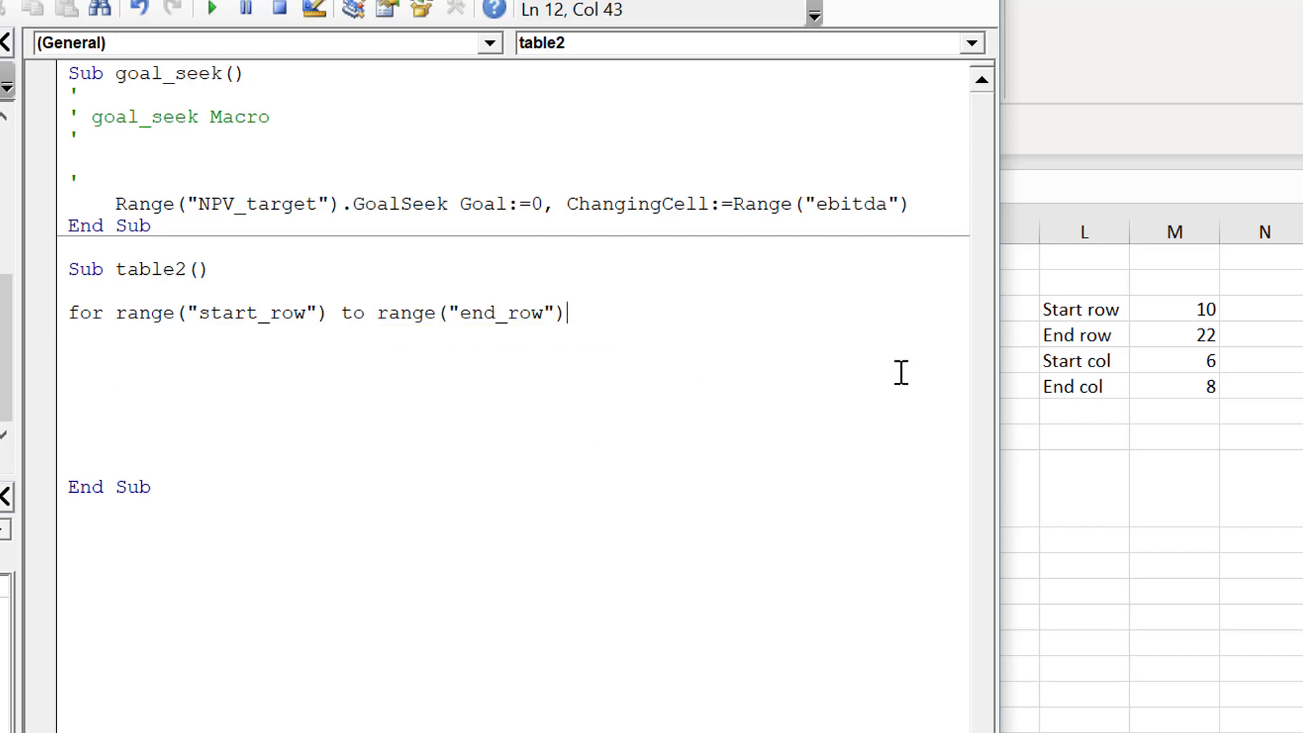
Inspect the formulas behind the Start row, End row and Start col values on the Table VBA sheet
click(1143, 335)
key(Up)
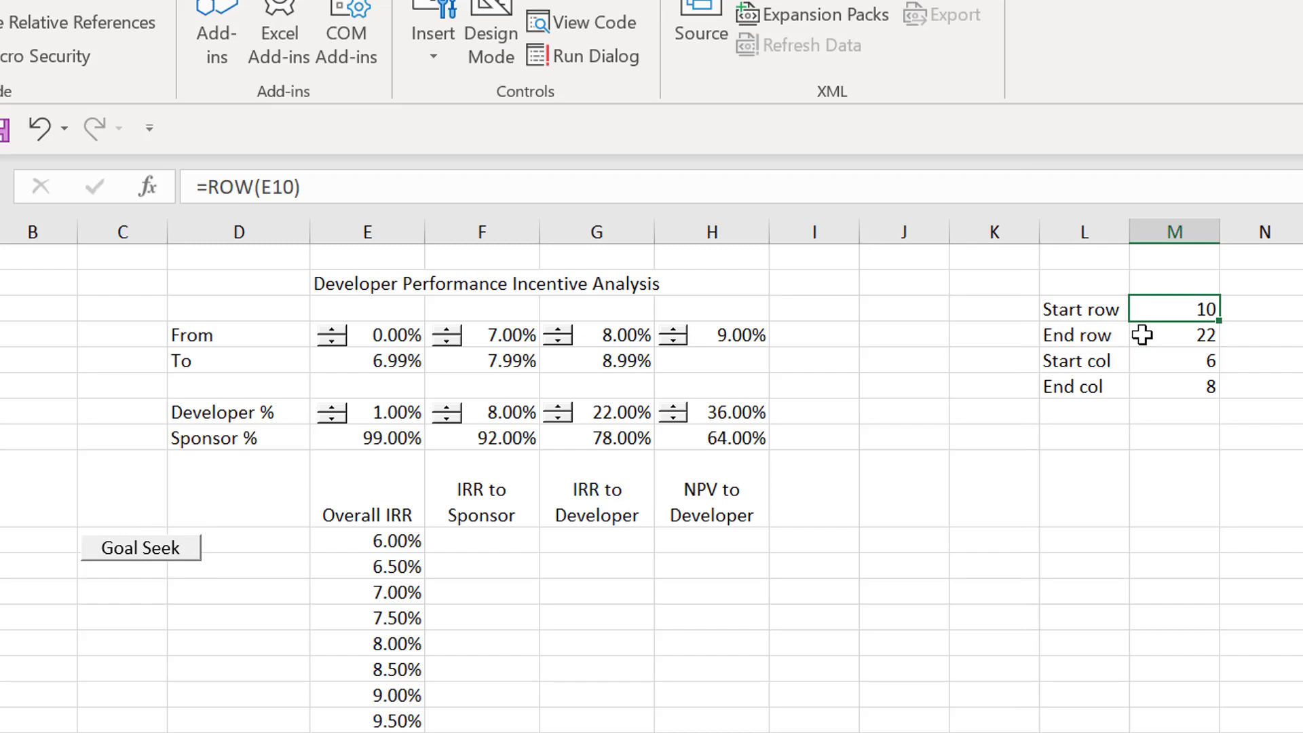
key(F2)
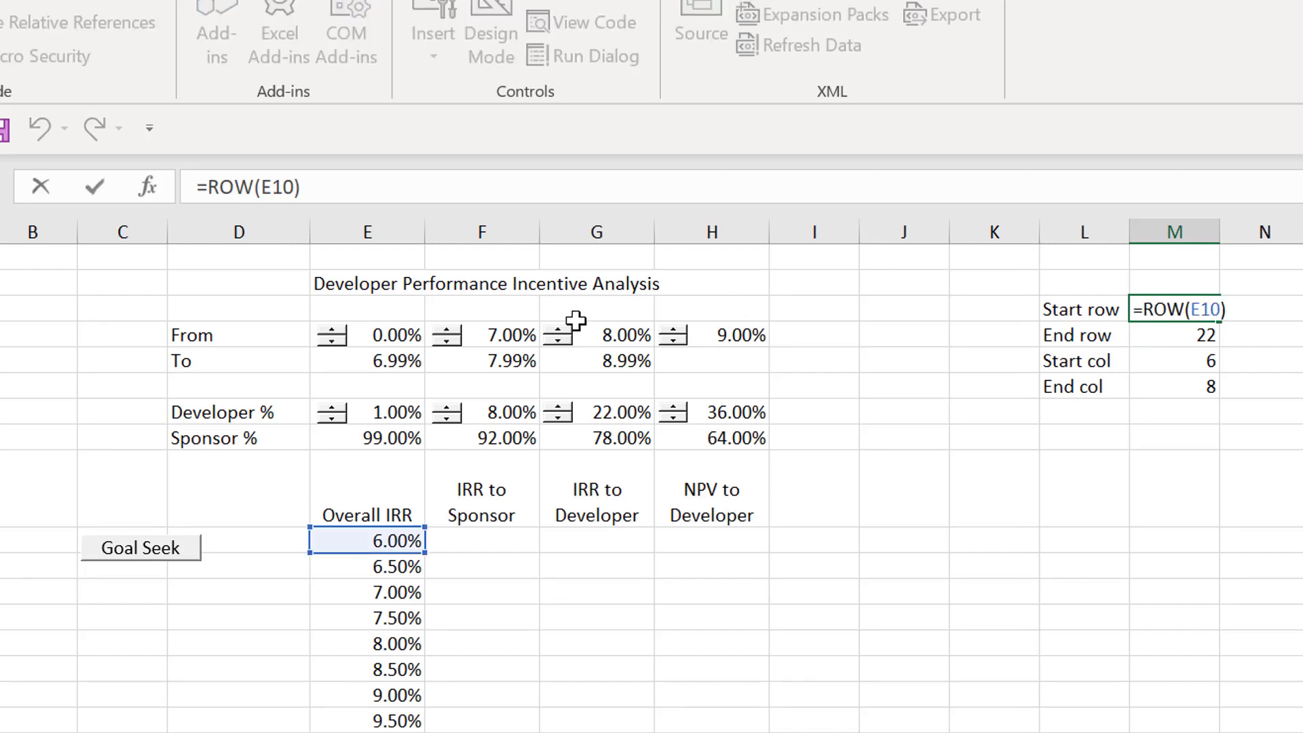
key(Return)
key(F2)
key(Return)
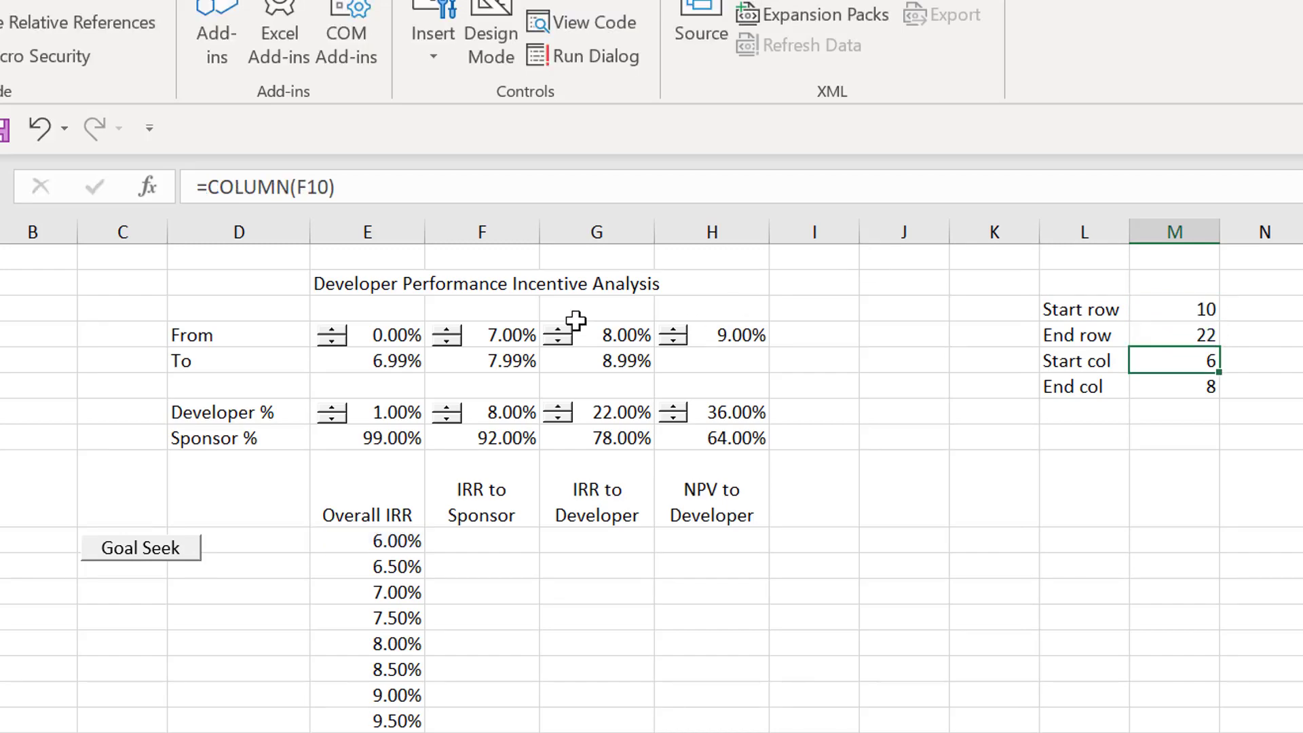
key(F2)
key(Escape)
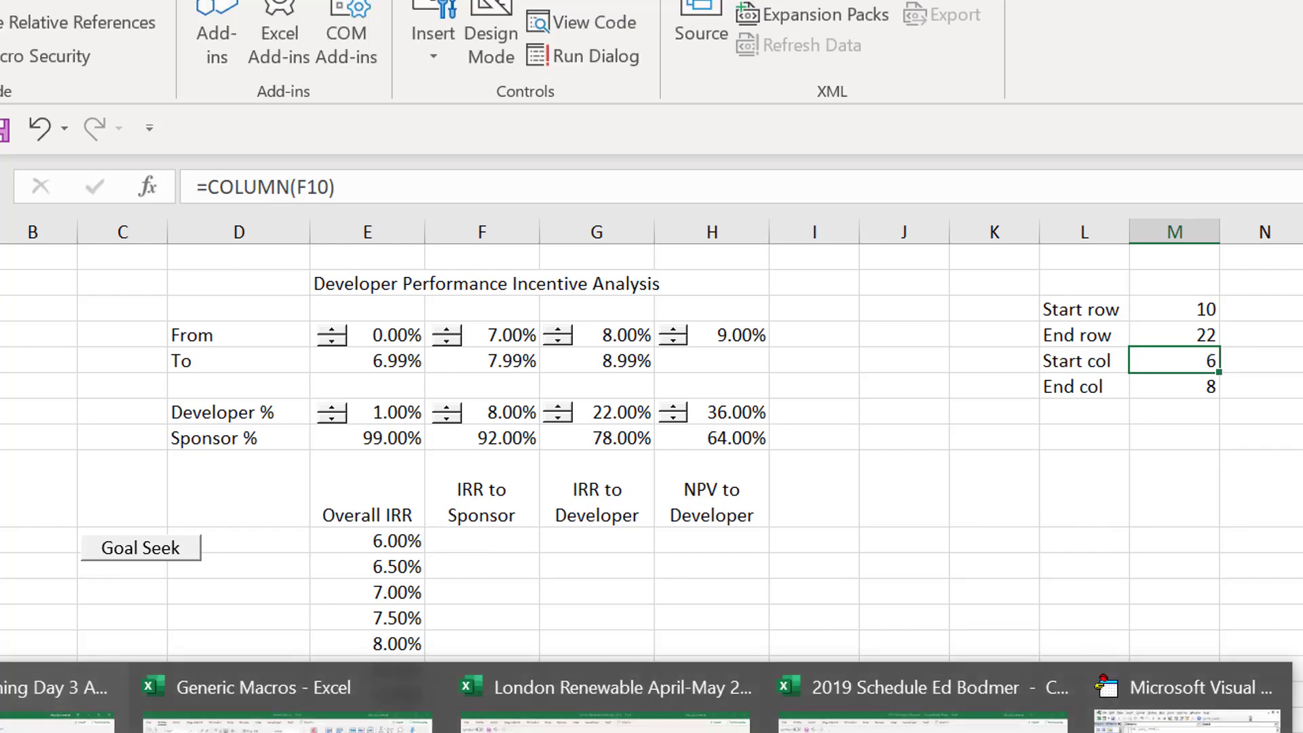
Back in the VBA editor, add the loop variable row = after for in the row loop statement of table2
click(1181, 689)
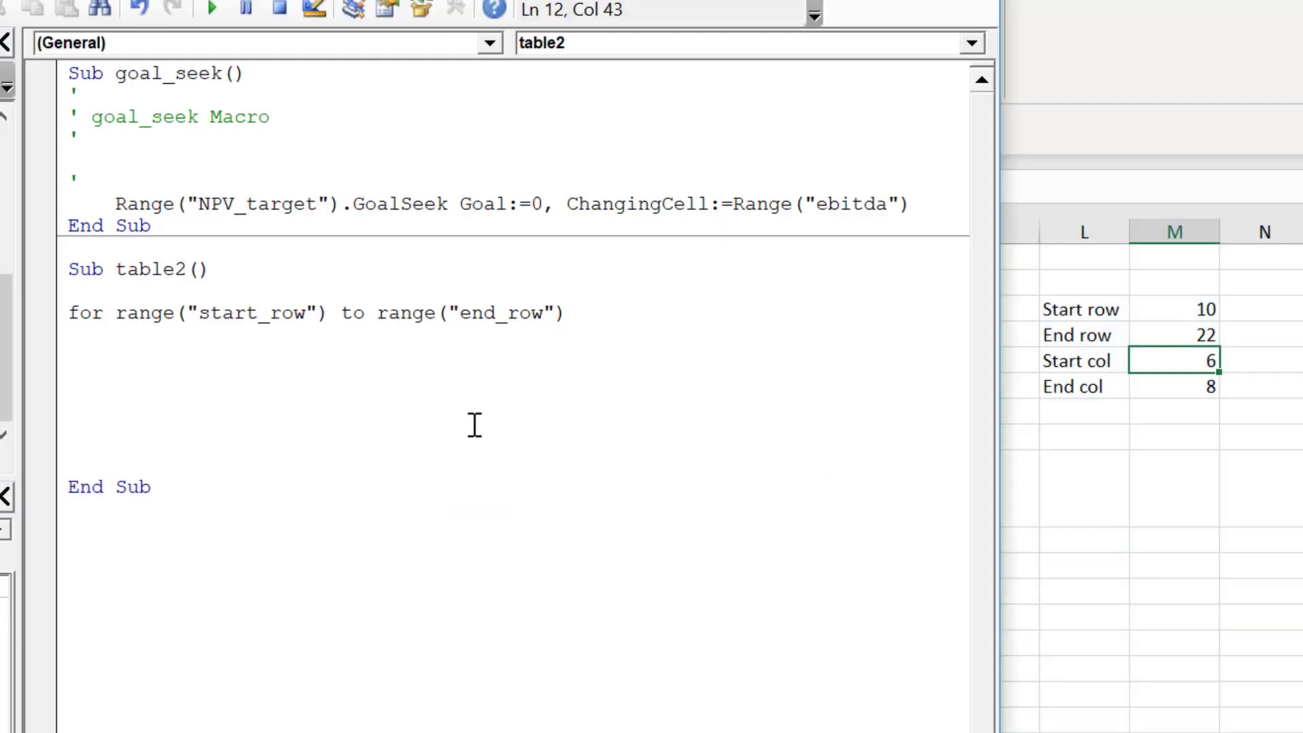
key(Return)
key(Return)
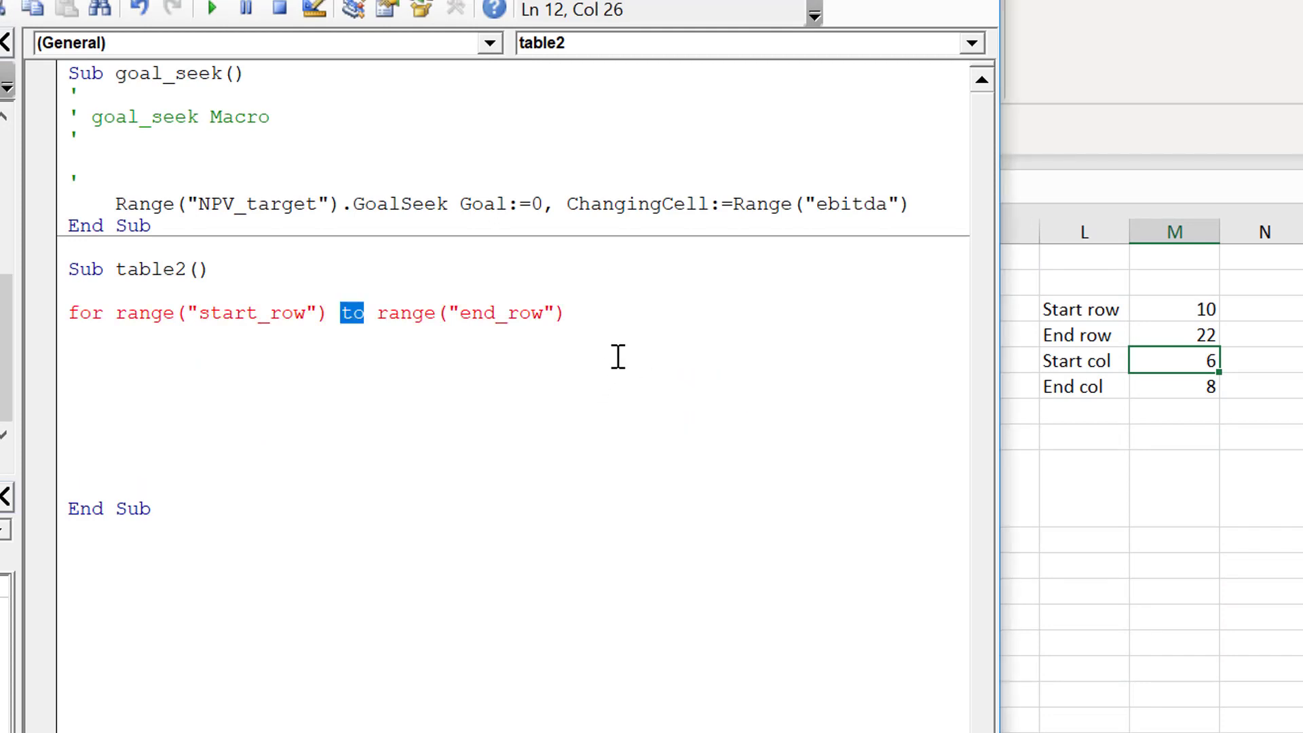
key(Left)
key(Left)
key(Left)
key(Left)
key(Left)
key(Left)
key(Left)
key(Left)
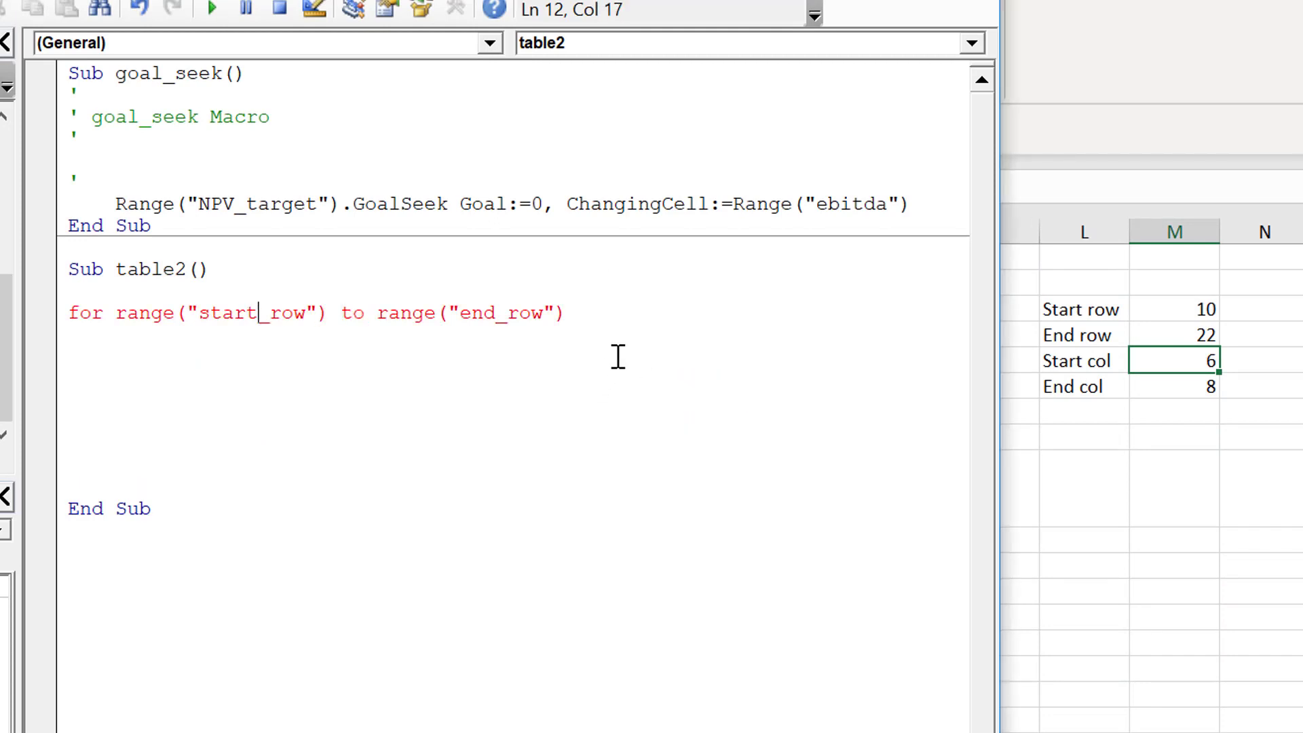
key(Right)
key(Right)
key(Right)
key(Right)
key(Right)
key(Right)
key(Right)
key(Left)
key(Left)
key(Left)
key(Left)
key(Left)
key(Left)
key(Left)
key(Left)
key(Left)
key(Left)
key(Left)
key(Left)
key(Left)
key(Left)
key(Left)
key(Left)
key(Left)
key(Left)
key(Left)
text(row =)
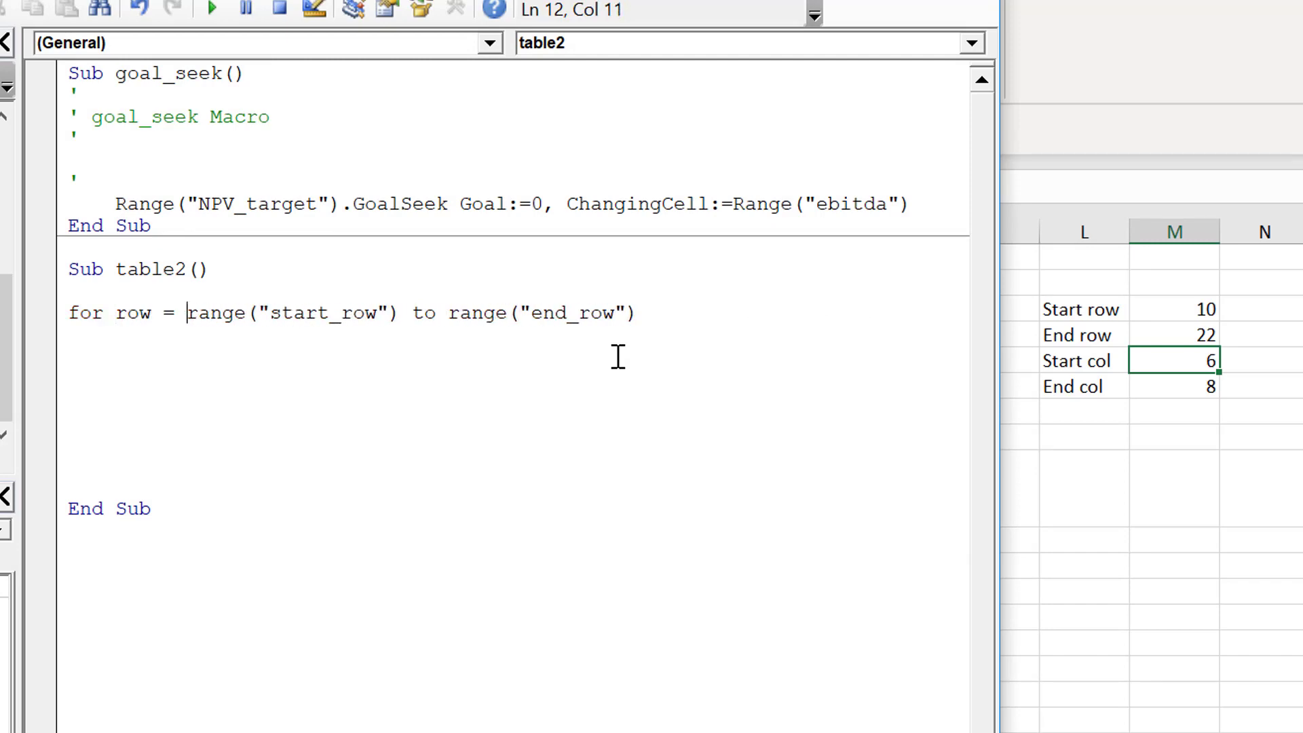
Duplicate the row loop line beneath itself, indent the copy and change its loop variable to col
key(Down)
key(Up)
key(Up)
key(Down)
key(shift+Down)
key(ctrl+c)
key(ctrl+v)
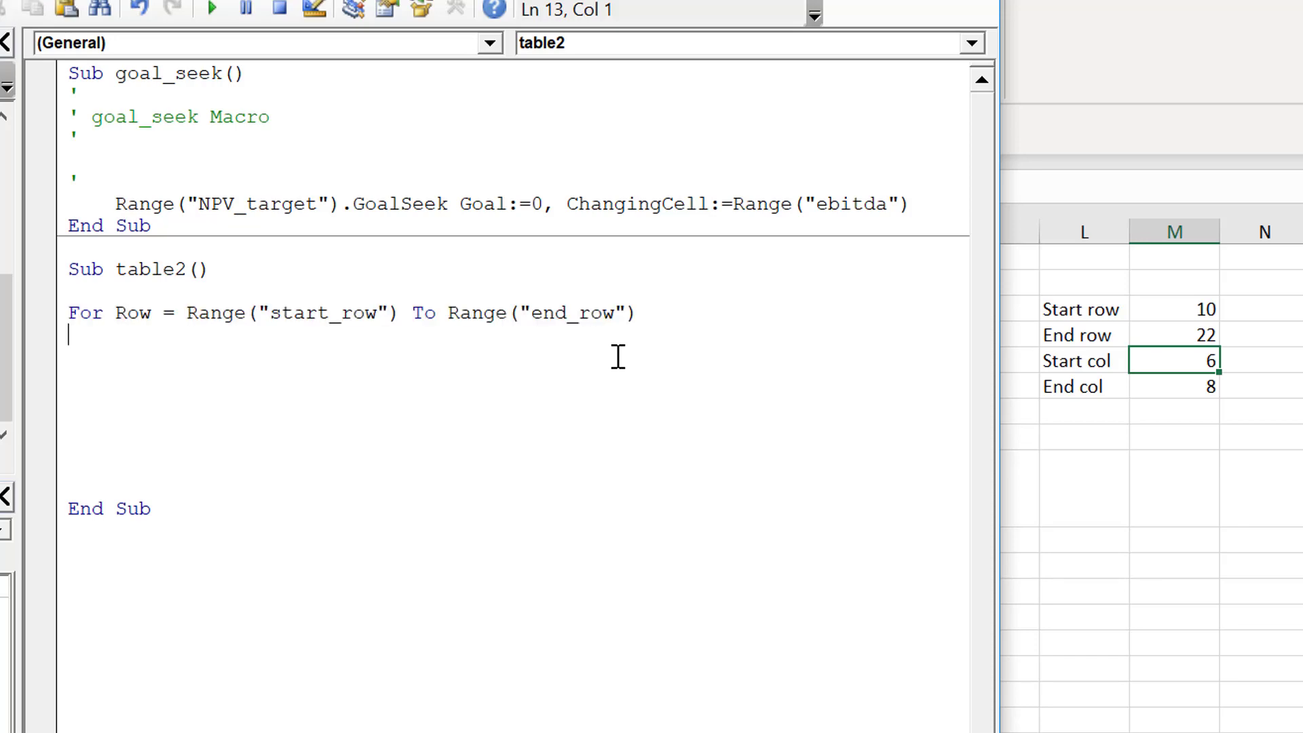
key(ctrl+v)
key(Up)
key(Tab)
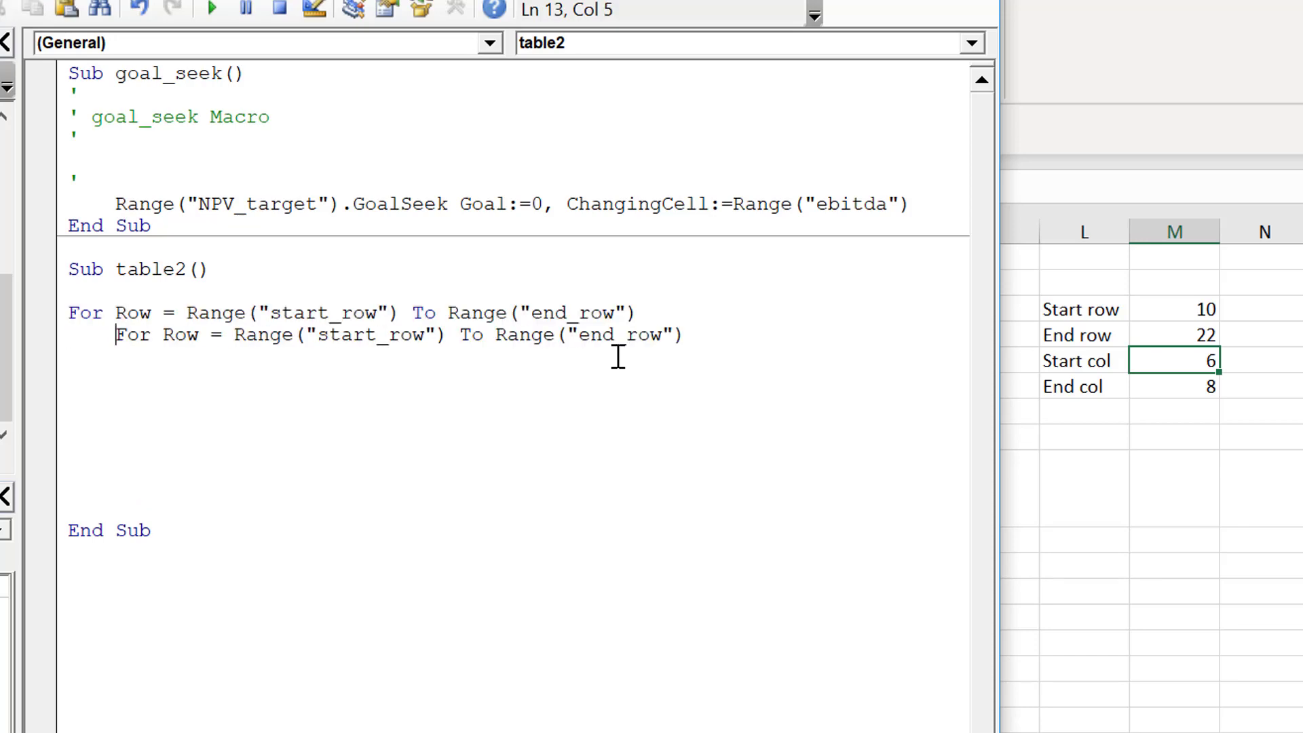
key(Right)
key(Right)
key(Right)
key(Right)
text(col)
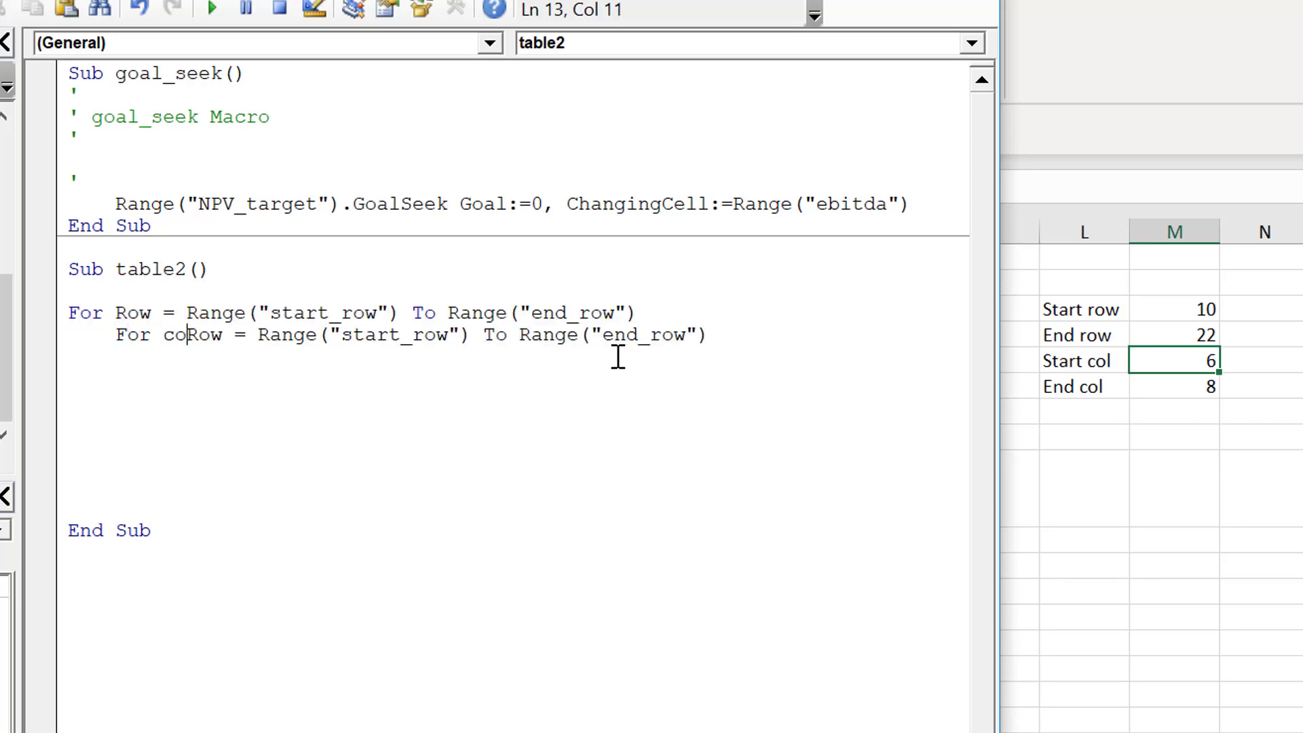
key(Delete)
key(Delete)
key(Delete)
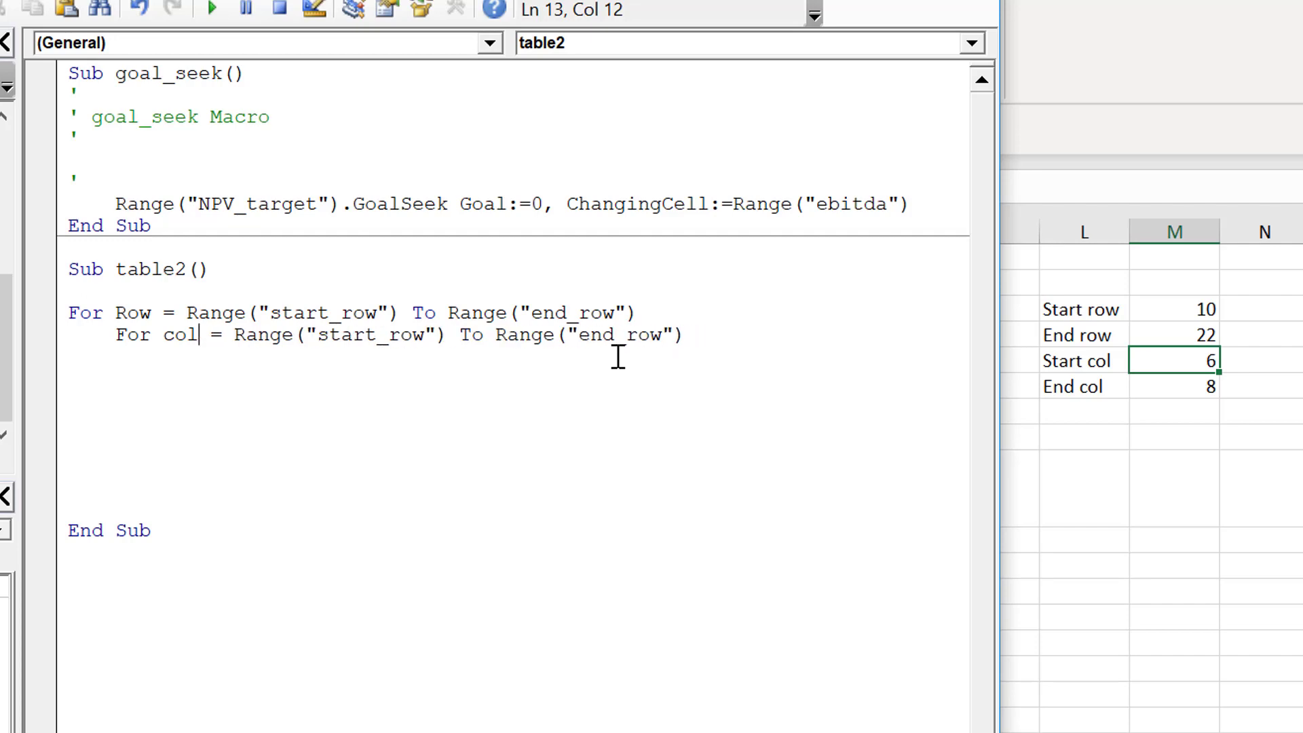
Change the range names in the inner col loop to start_col and end_col
key(Right)
key(Right)
key(Right)
key(Right)
key(Right)
key(Right)
key(Right)
key(Right)
key(Right)
key(Right)
key(Right)
key(Right)
key(Right)
key(Right)
key(Right)
key(Right)
key(Right)
key(Right)
key(Right)
key(BackSpace)
key(BackSpace)
key(BackSpace)
text(col)
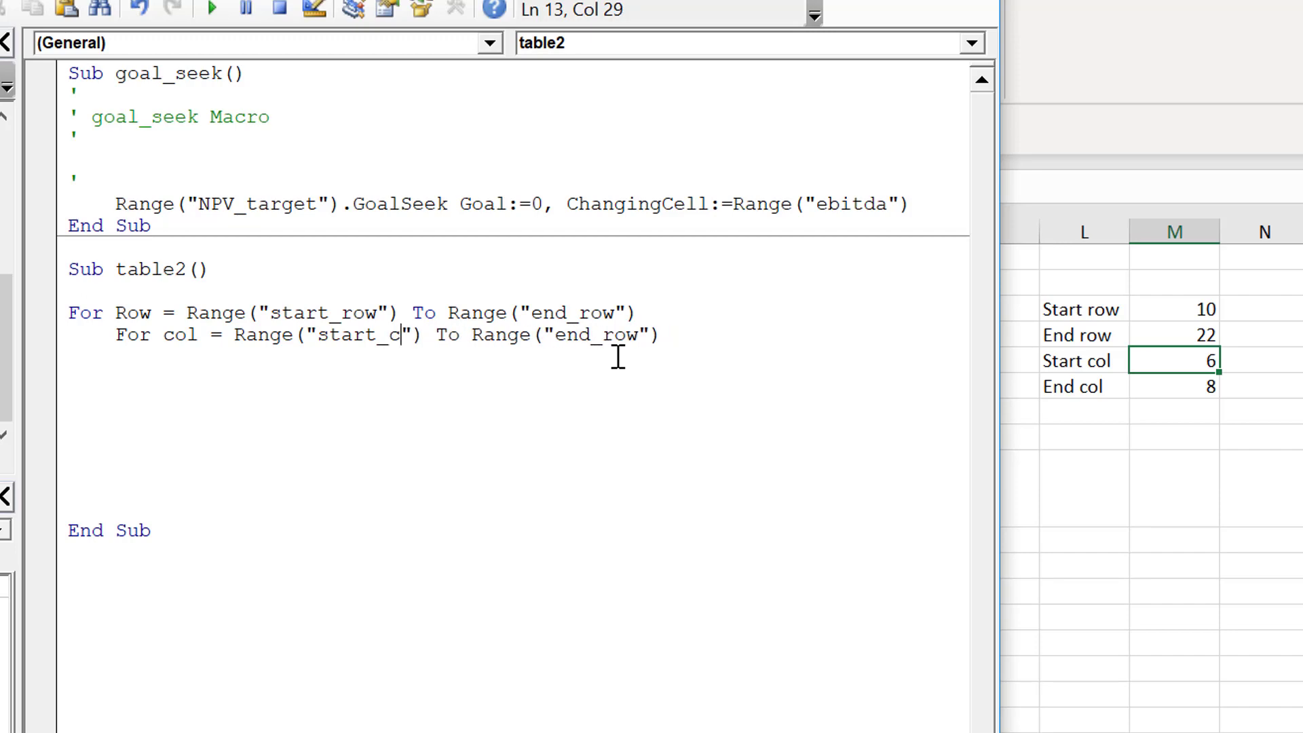
key(Right)
key(Right)
key(Right)
key(Right)
key(Right)
key(Right)
key(Right)
key(Right)
key(Right)
key(Right)
key(Right)
key(Right)
key(Right)
key(Right)
key(Right)
key(Right)
key(Right)
key(Right)
key(Right)
key(Right)
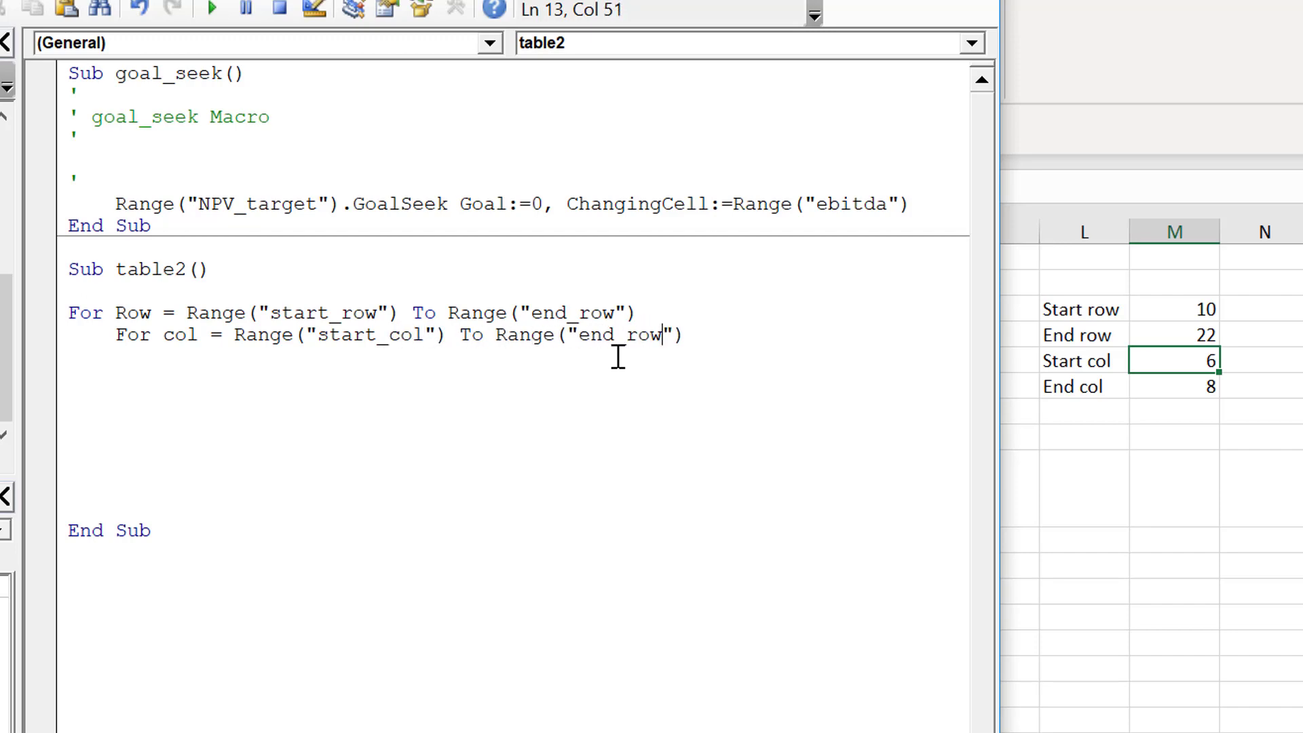
key(BackSpace)
key(BackSpace)
key(BackSpace)
text(col)
Insert blank lines between the row loop and the col loop and indent the first one for new code
key(Up)
key(End)
key(Return)
key(Return)
key(Up)
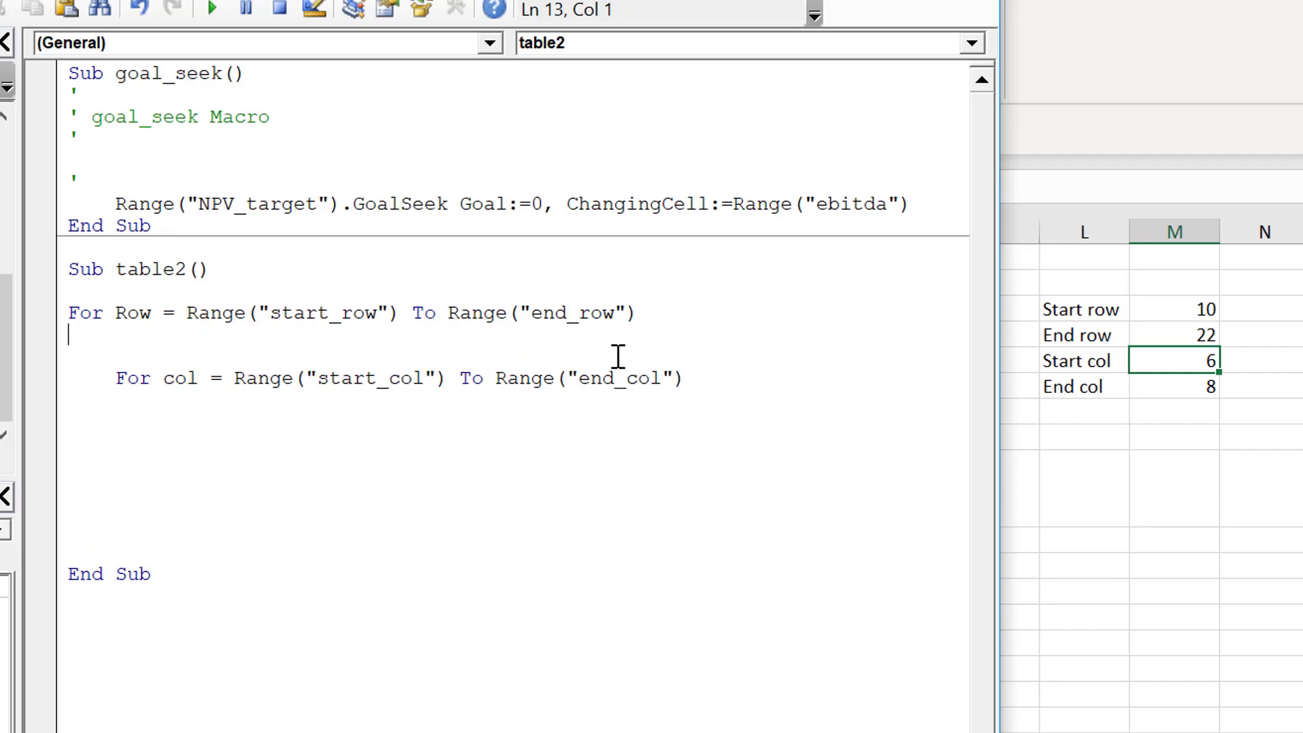
key(Return)
key(Tab)
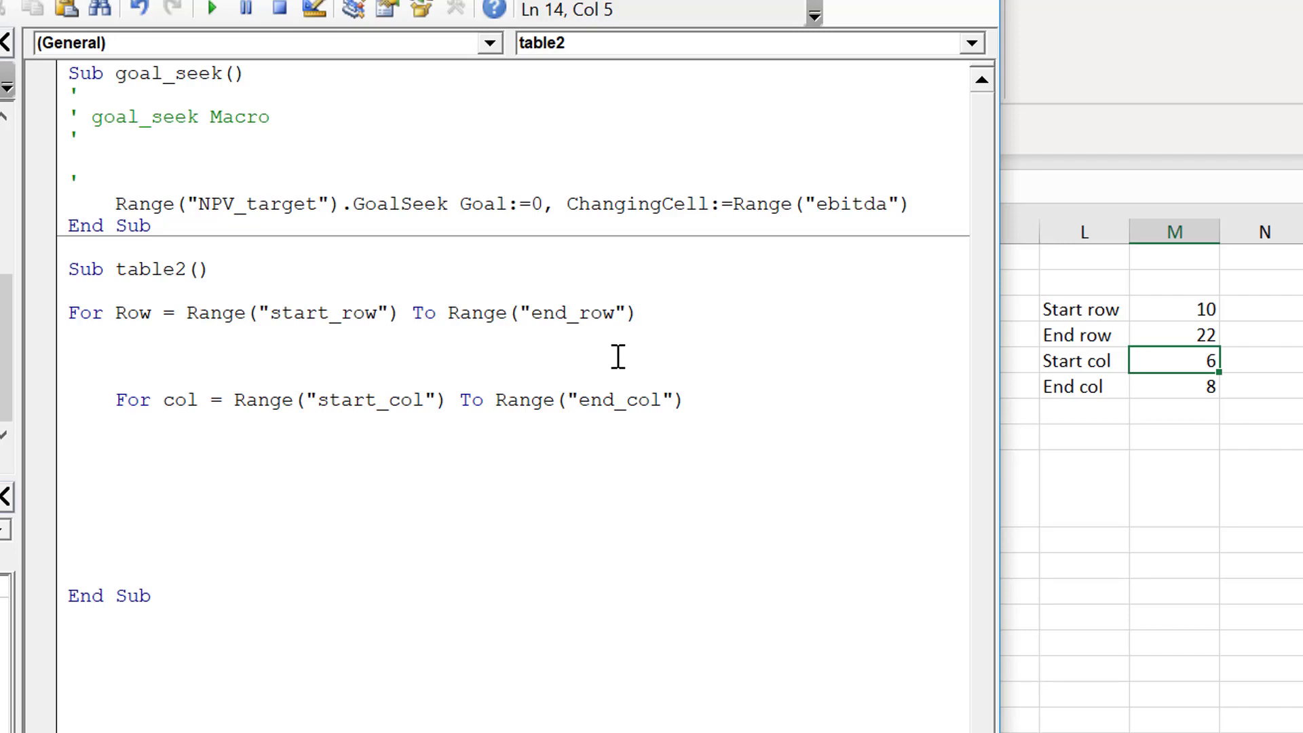
In the workbook, examine the Overall IRR column of the incentive analysis table and check the preceding sheets
click(1052, 564)
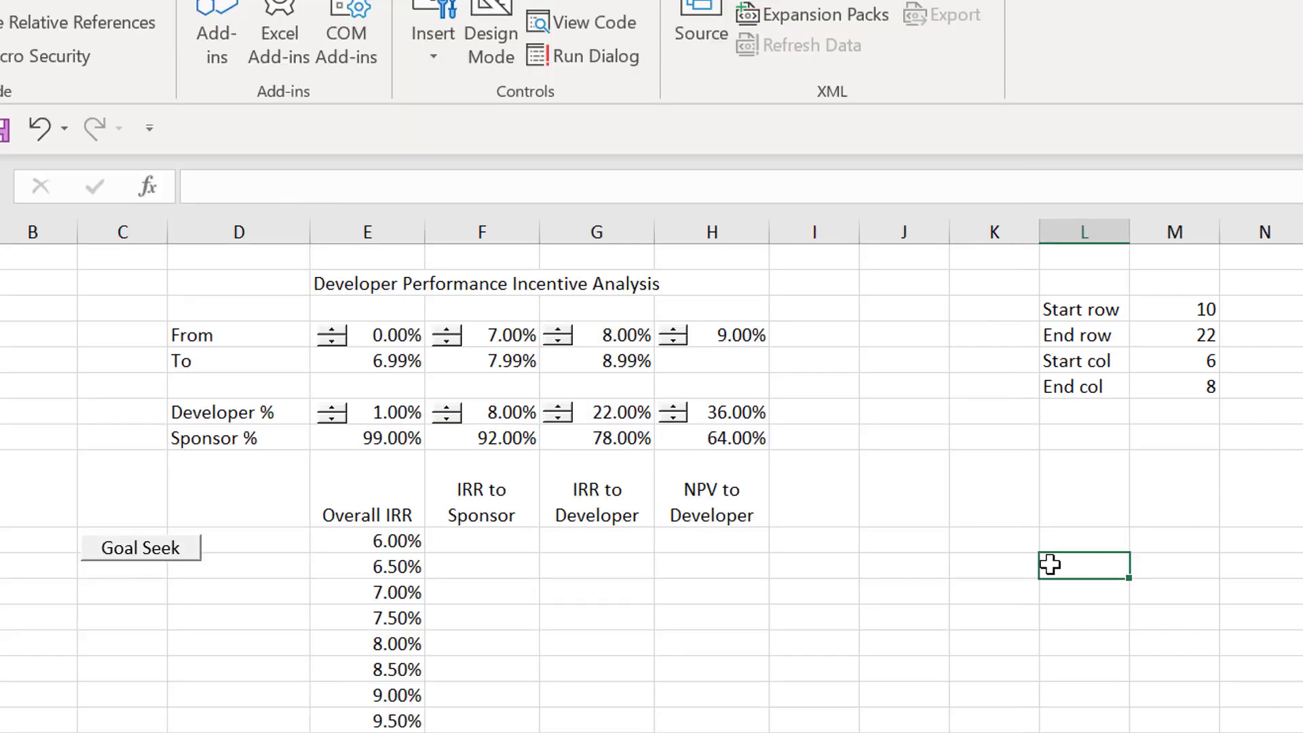
click(407, 531)
key(Down)
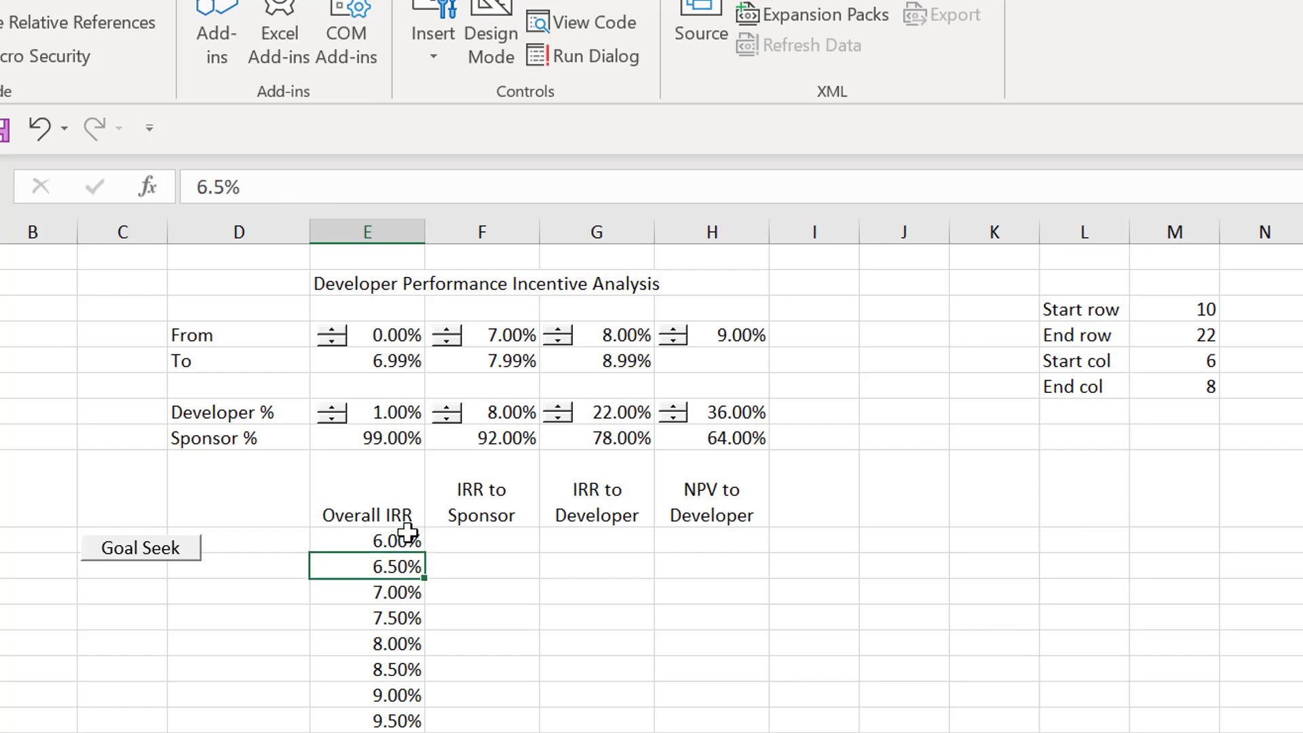
key(Up)
key(Right)
key(Left)
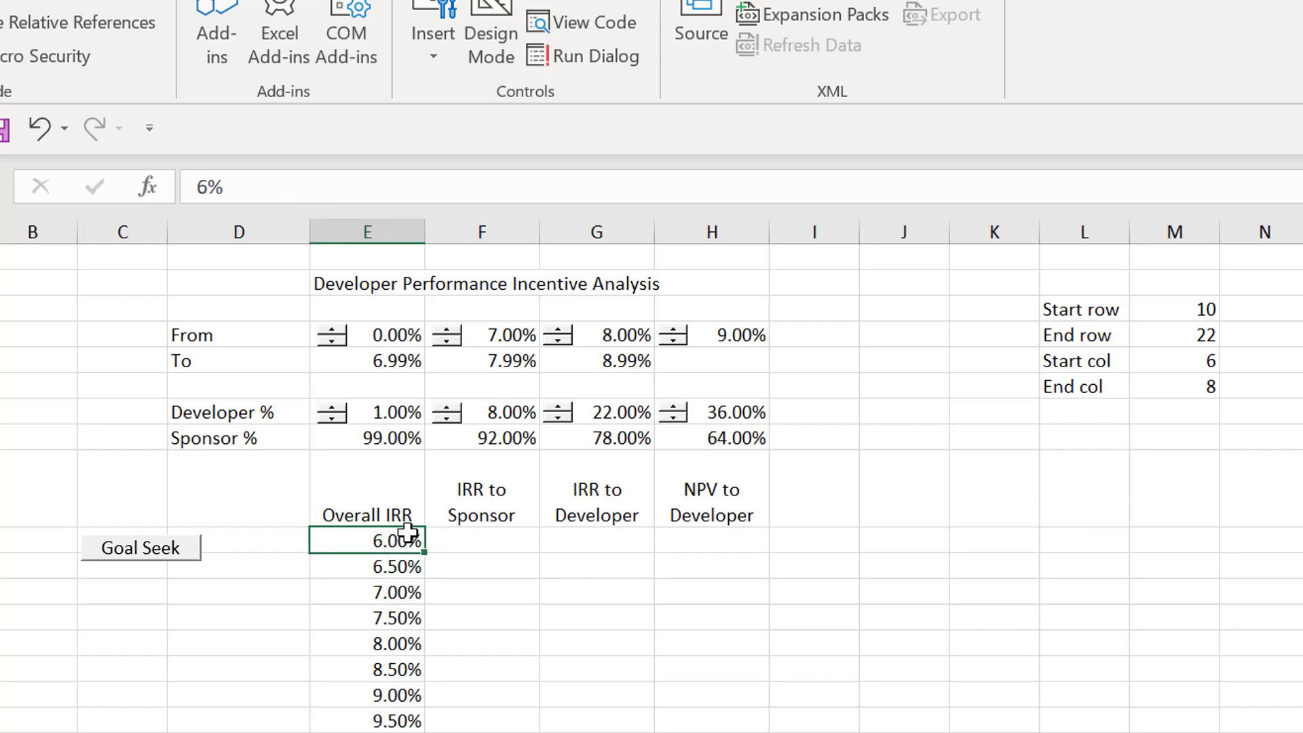
key(ctrl+Page_Up)
key(ctrl+Page_Up)
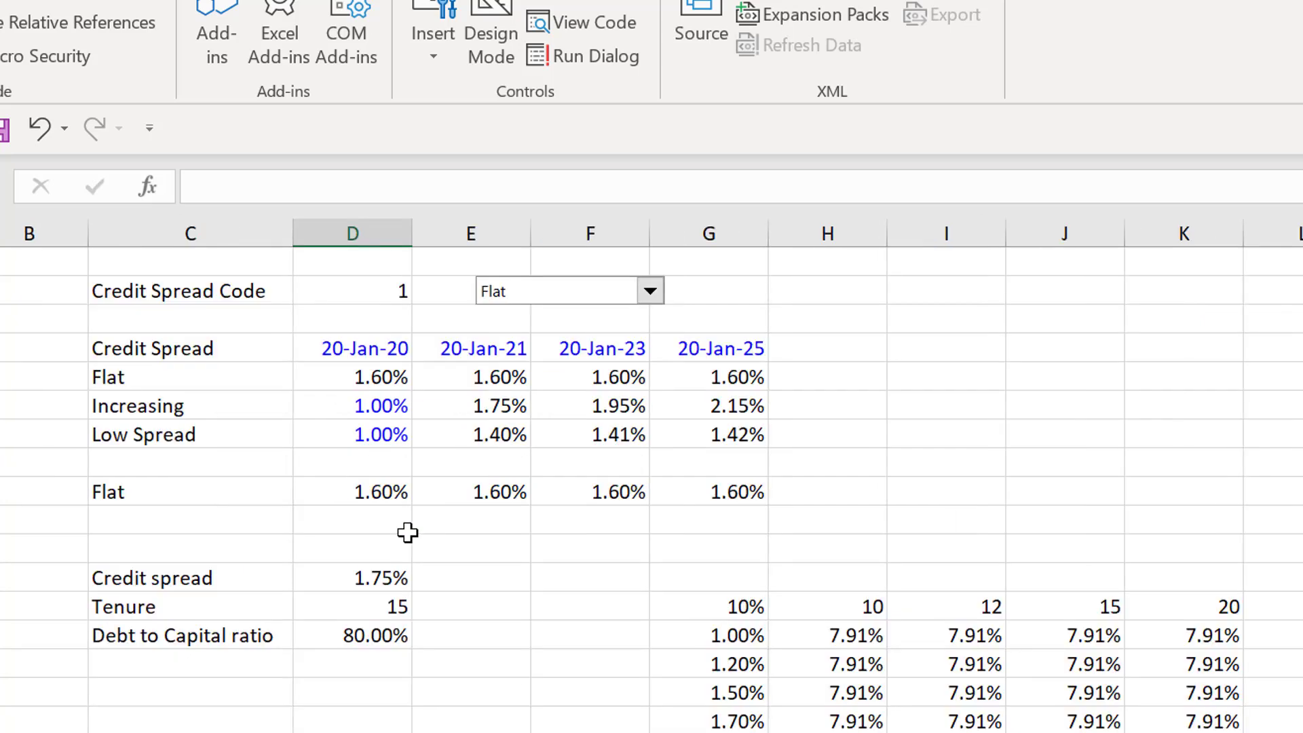
key(ctrl+Page_Down)
key(ctrl+Page_Down)
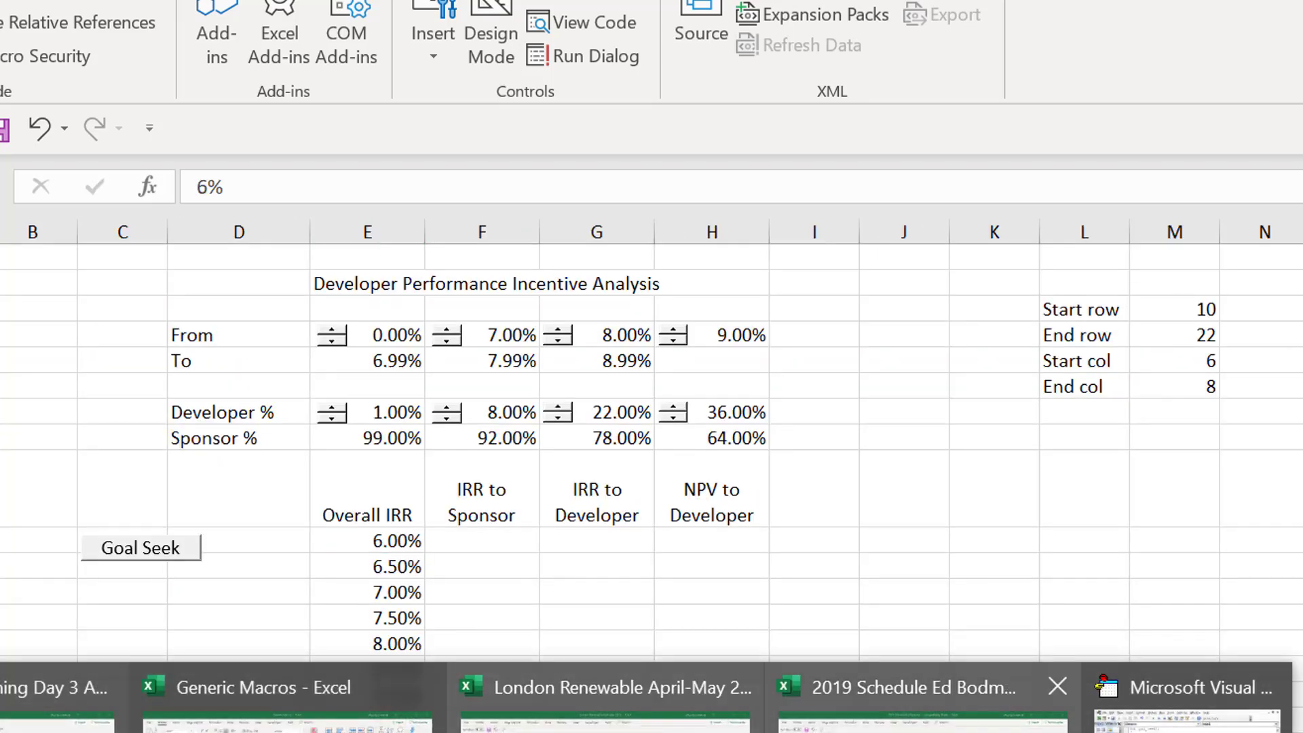
Back in the VBA editor, start a statement inside the row loop assigning Range("targ_irr") from Cells with row and Range("start_col")
click(1202, 692)
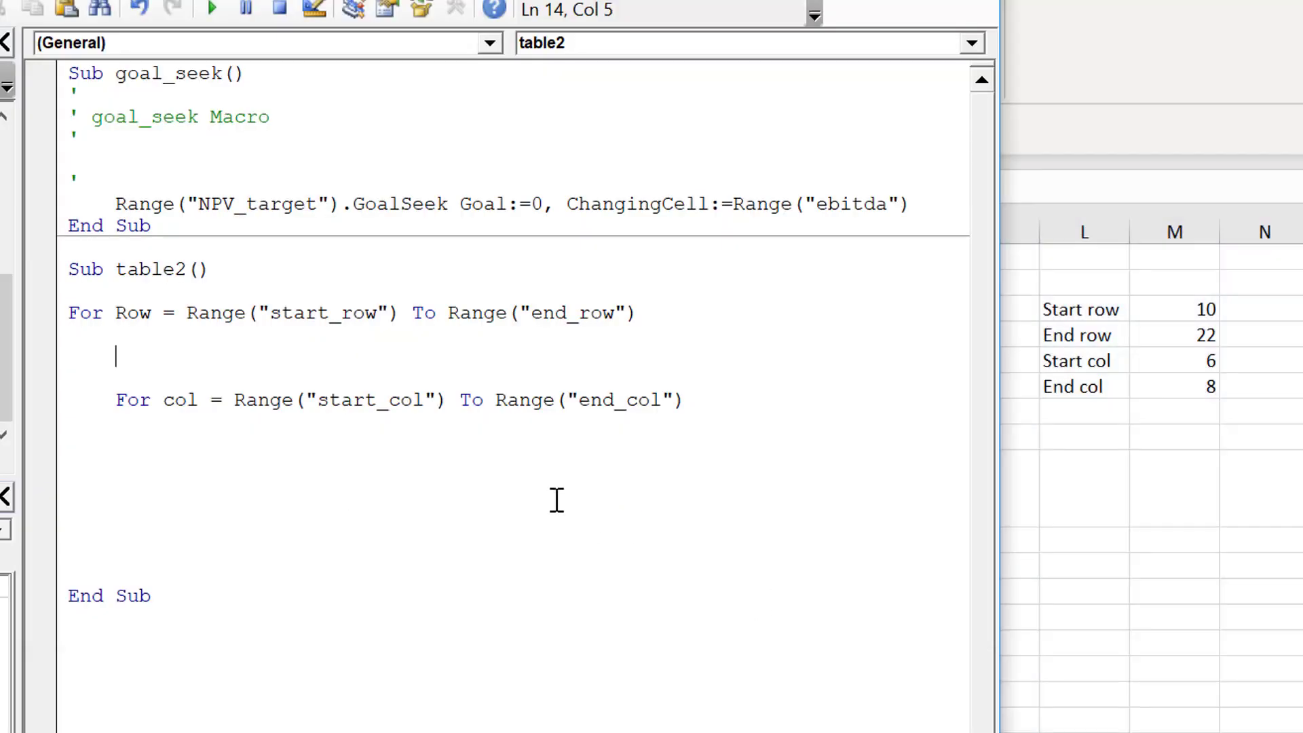
text(range("targ_irr)
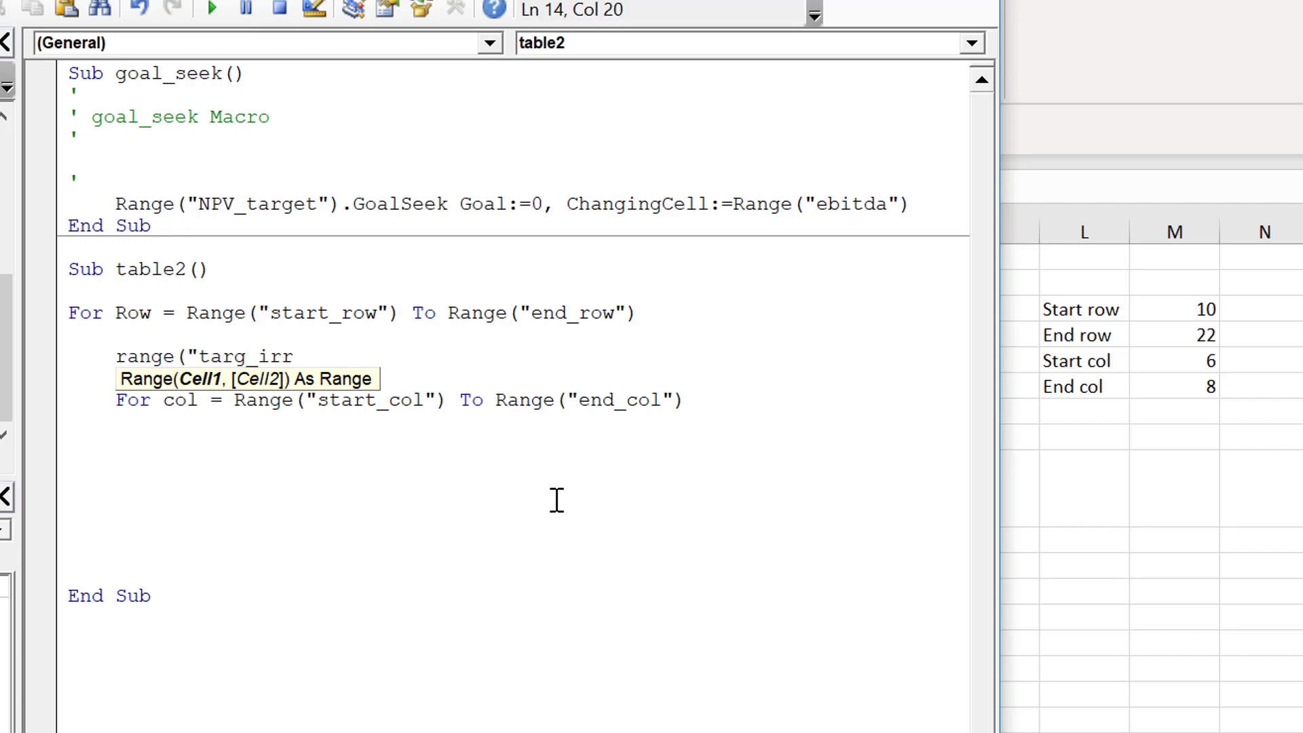
text(") = )
text(cells)
text(ro)
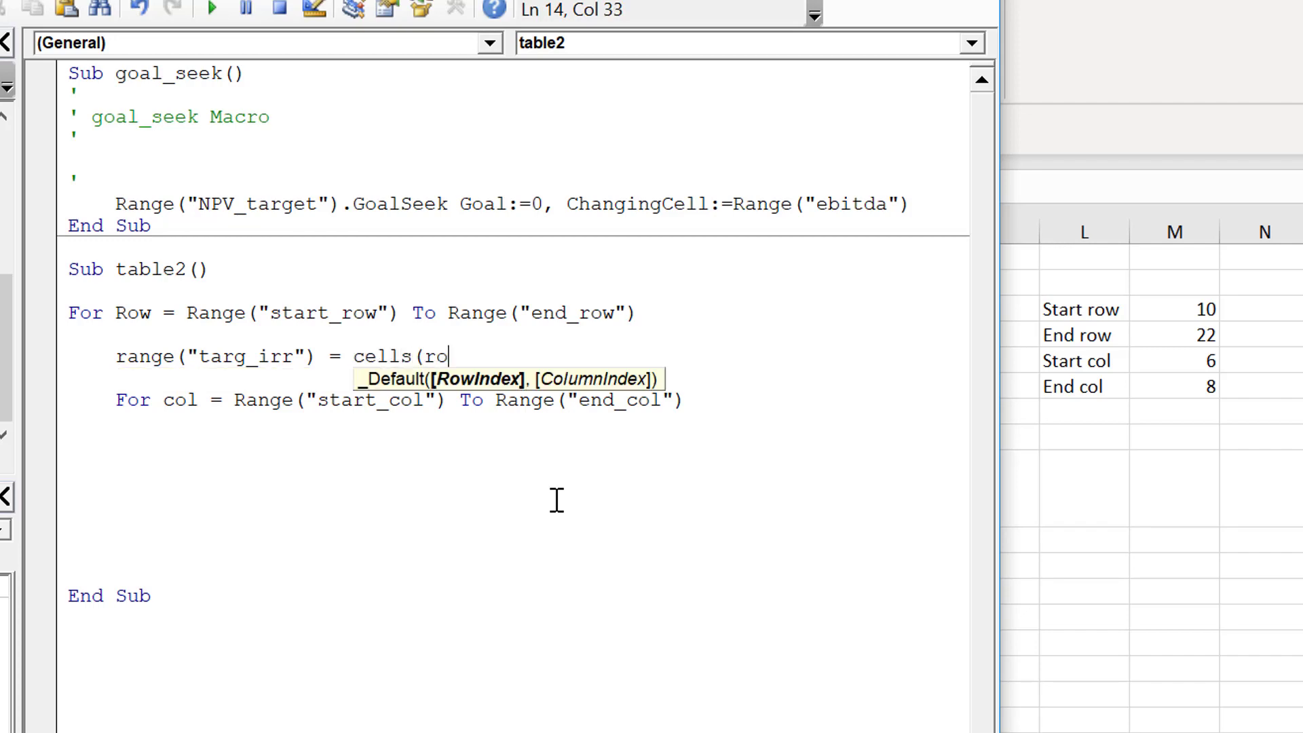
text(w,r)
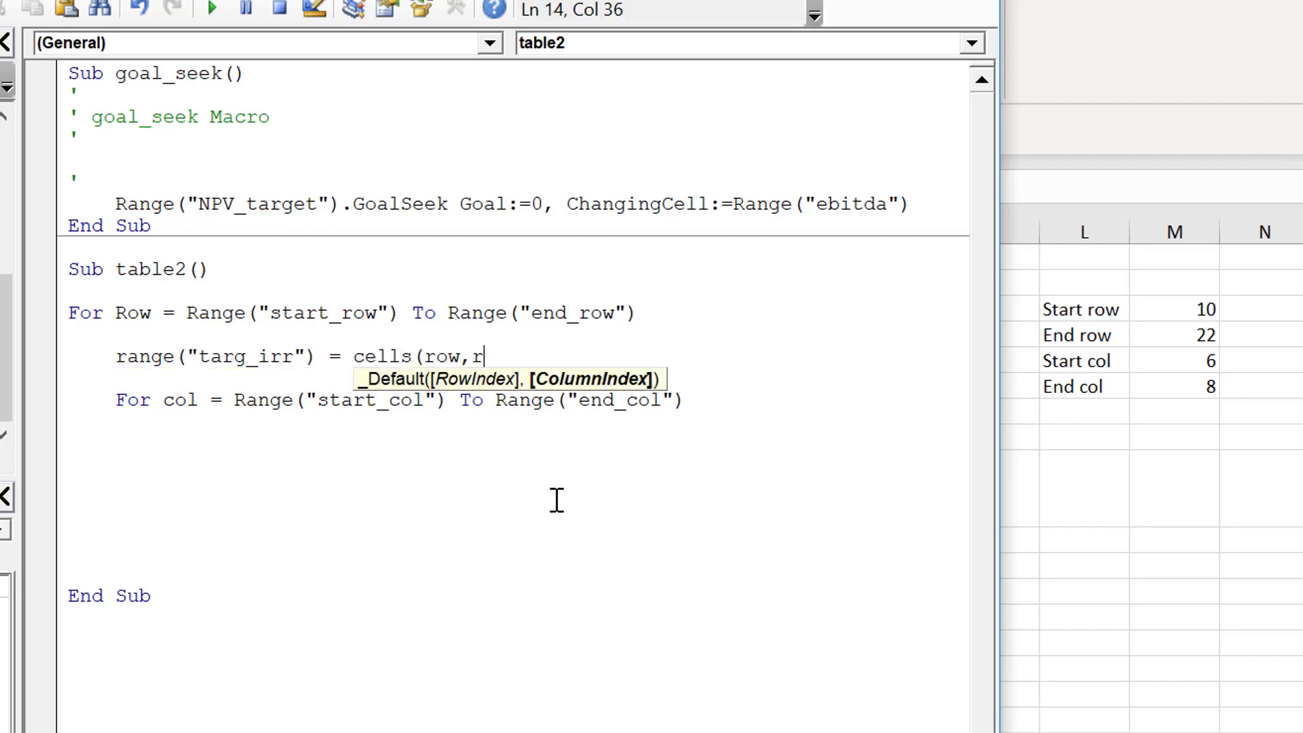
text(ange(col)
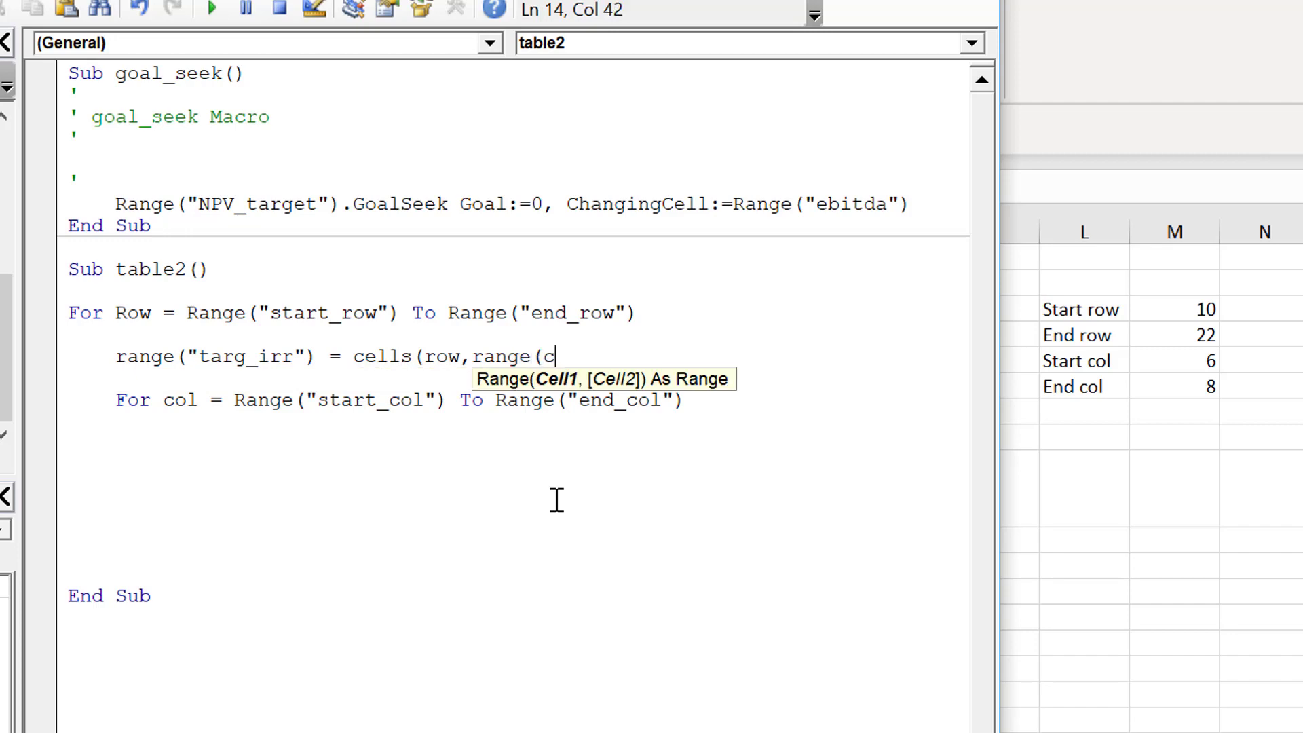
key(BackSpace)
key(BackSpace)
key(BackSpace)
text(s)
key(BackSpace)
key(BackSpace)
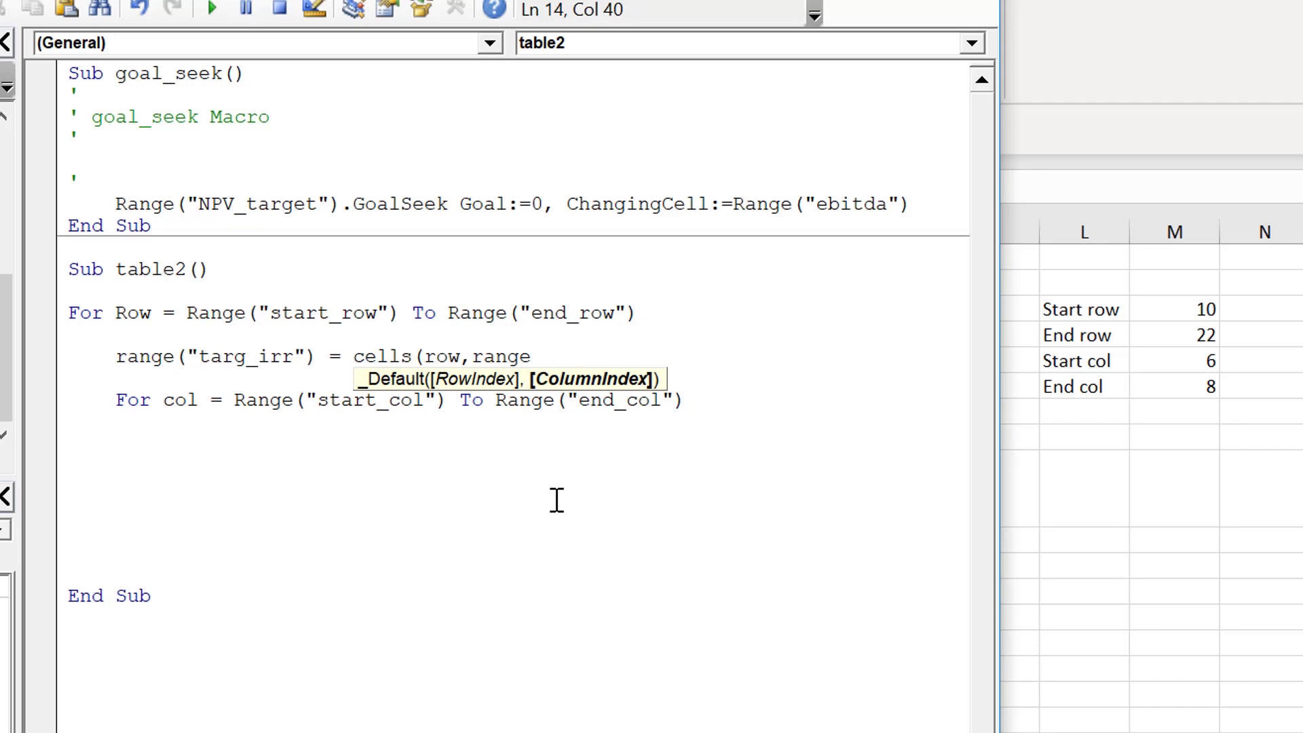
text((")
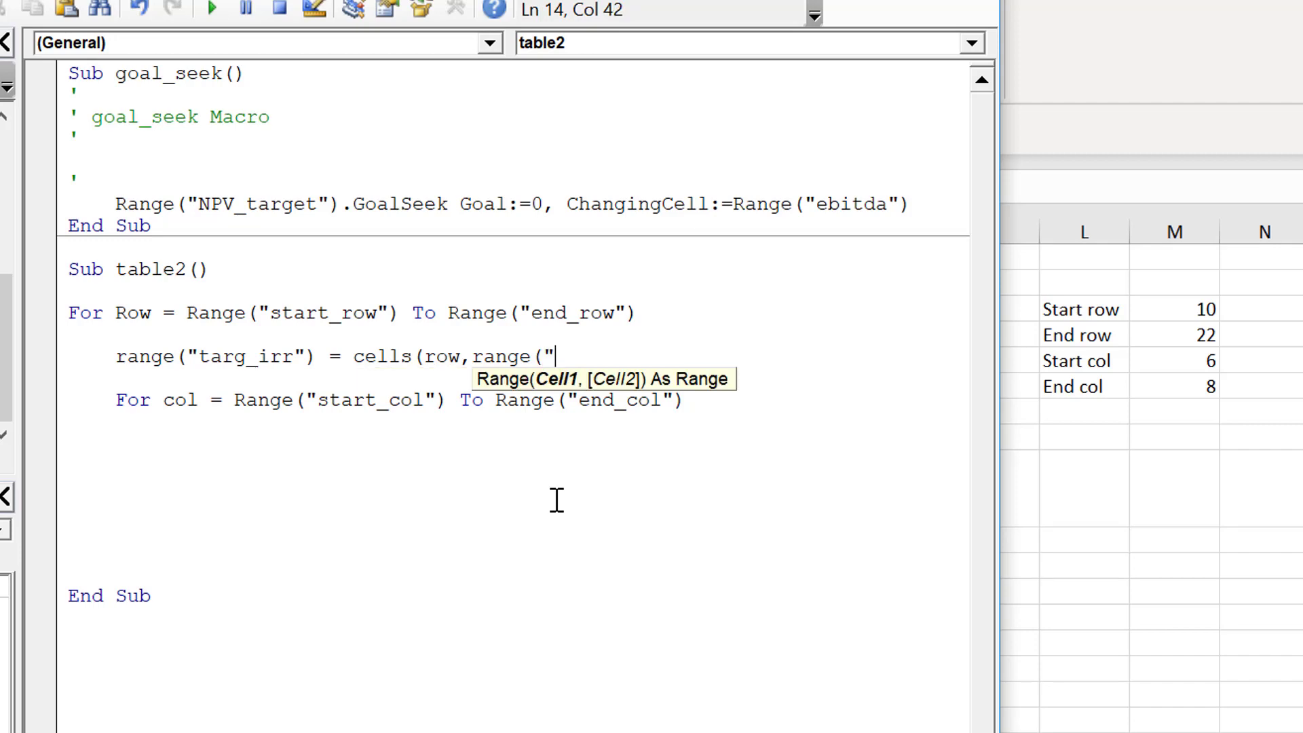
text(start_col")
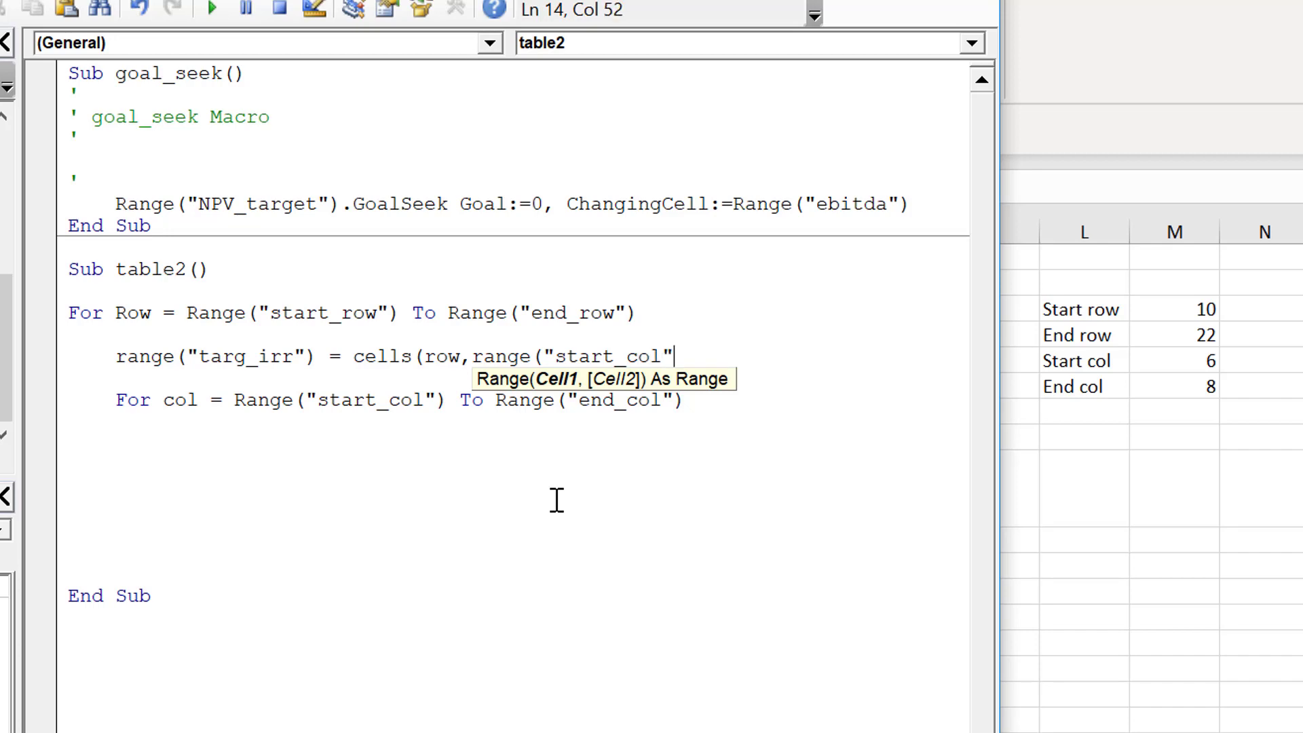
Complete the targ_irr statement by subtracting 1 from the start_col column index and closing the Cells reference
text() =)
key(BackSpace)
key(BackSpace)
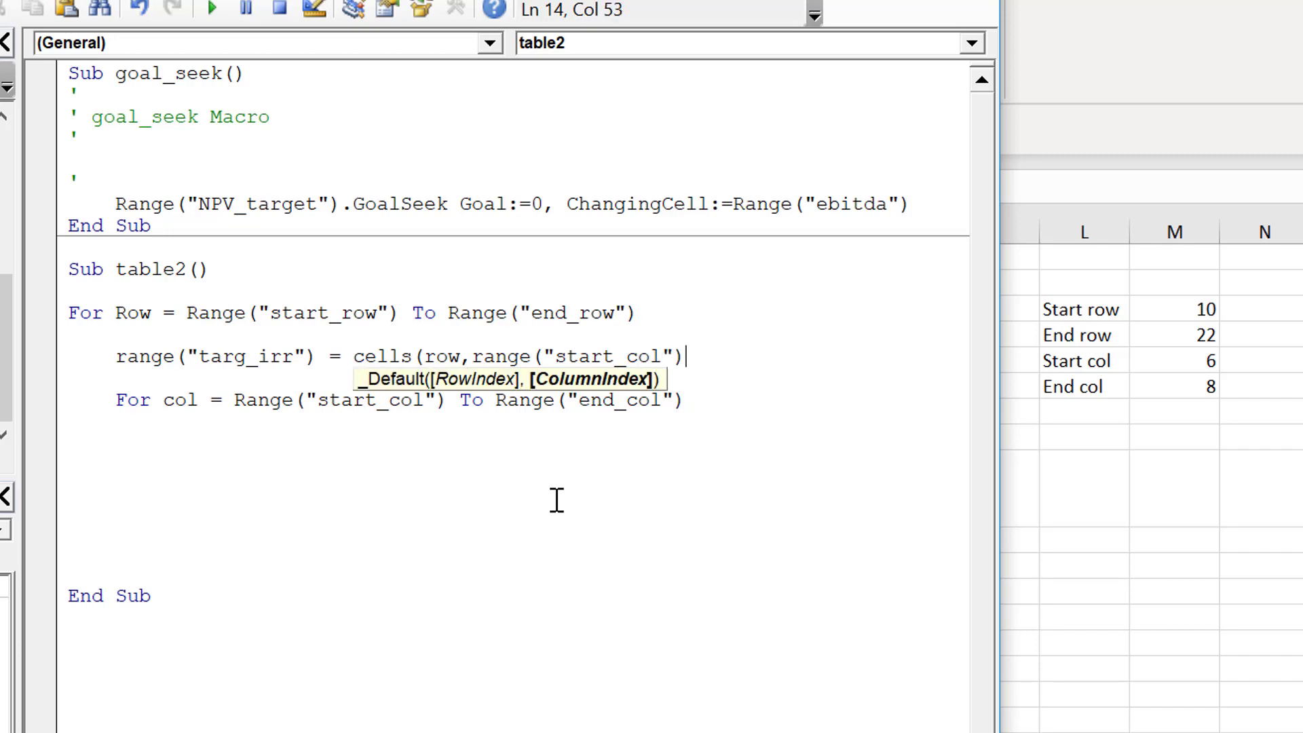
text(-1 ,)
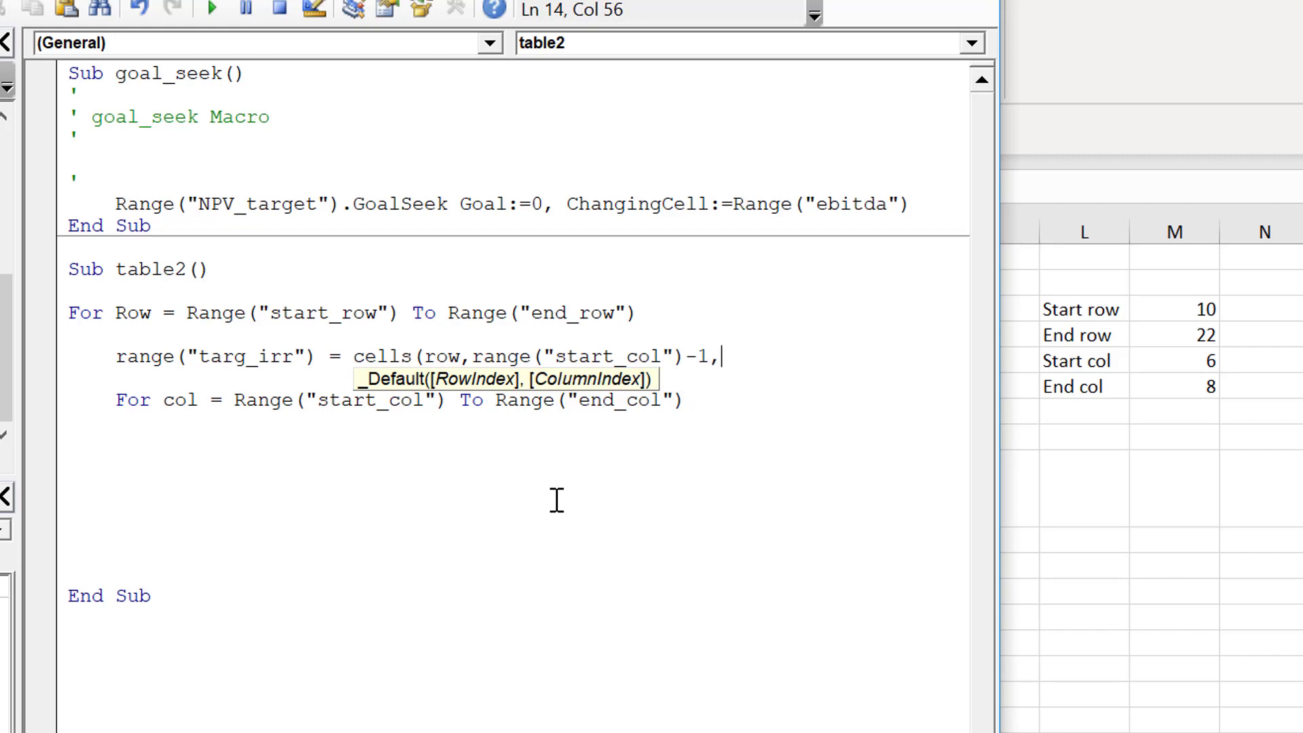
key(BackSpace)
text())
key(Down)
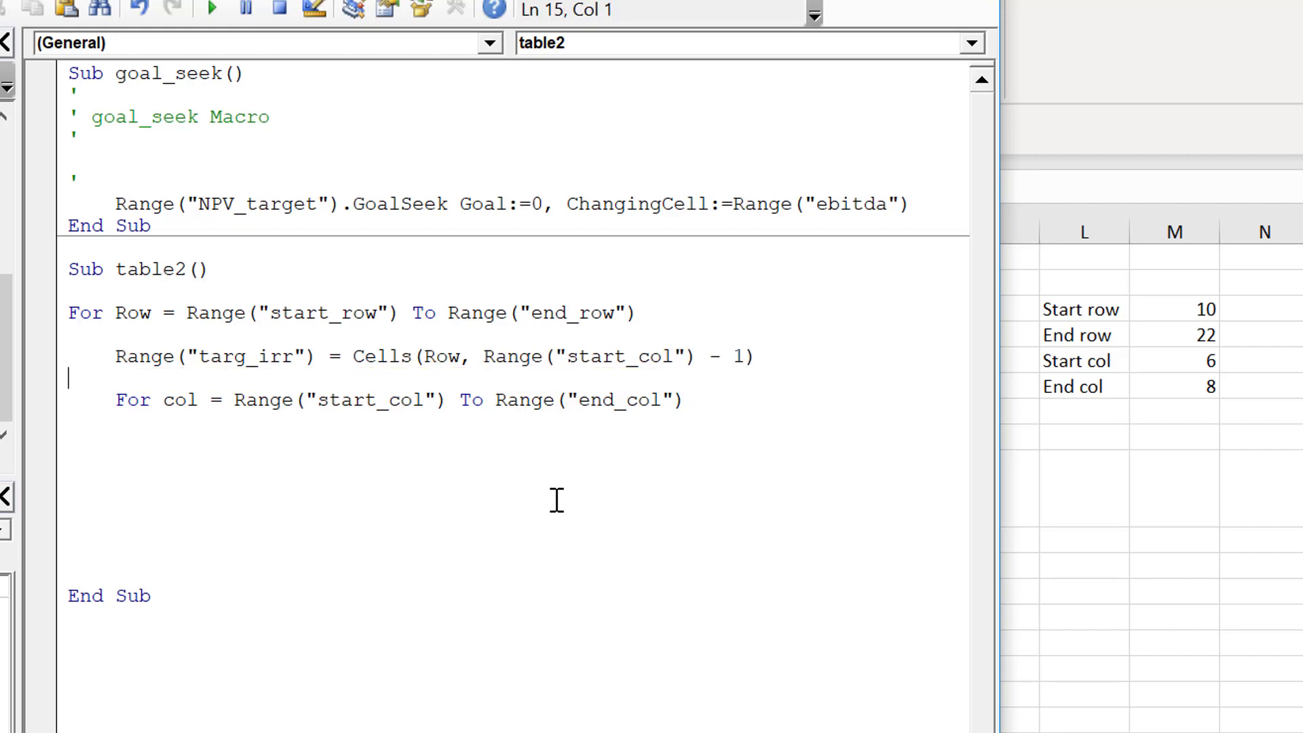
Append * 100 to the end of the targ_irr assignment
key(Up)
key(Right)
key(Right)
key(Right)
text(* 100)
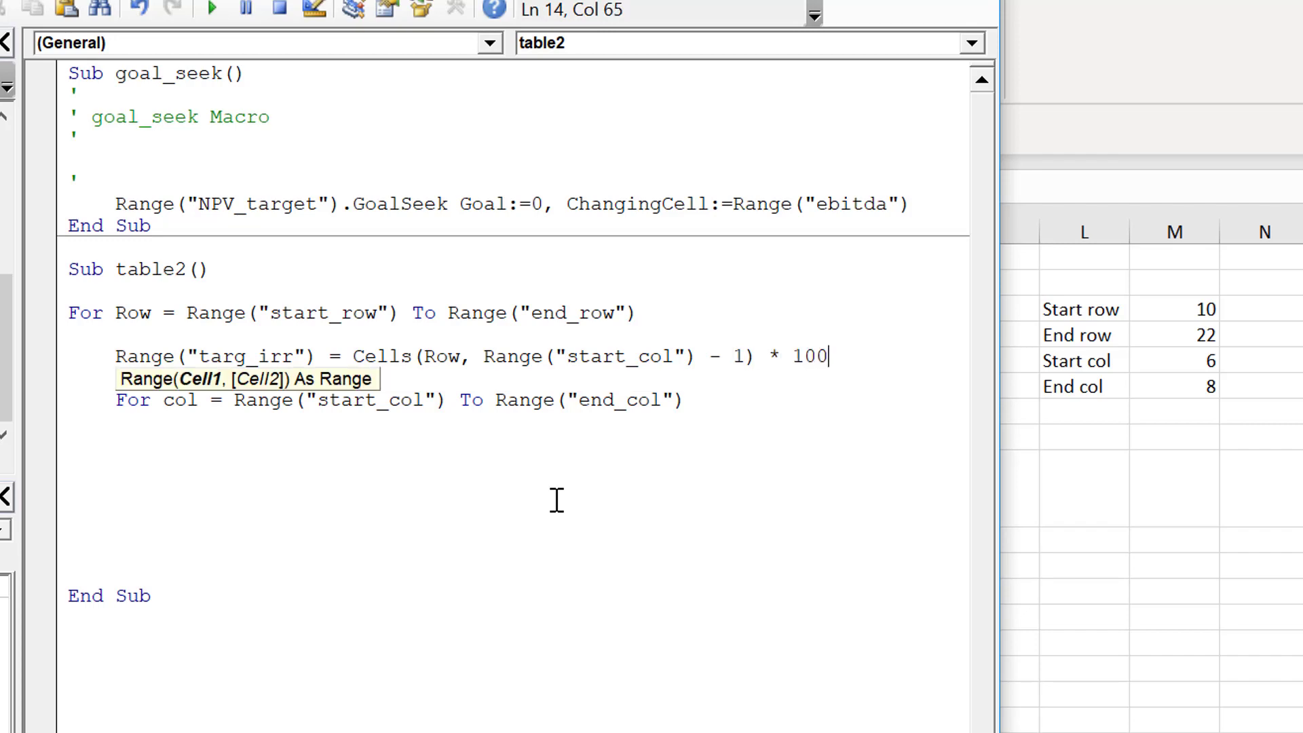
key(Down)
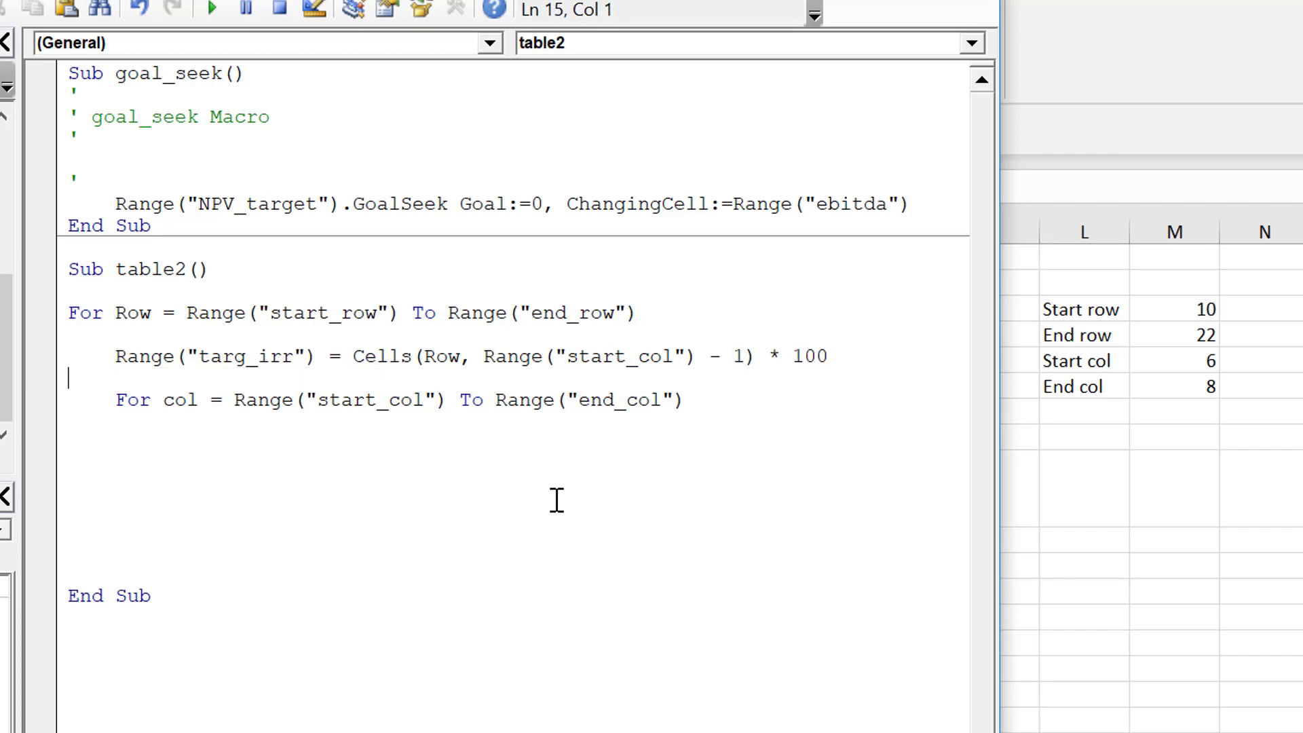
Inside the col loop, add a double-indented line that sets Cells(row, col) = Range("sponsor_irr")
key(Down)
key(End)
key(Down)
key(Return)
key(Tab)
key(Tab)
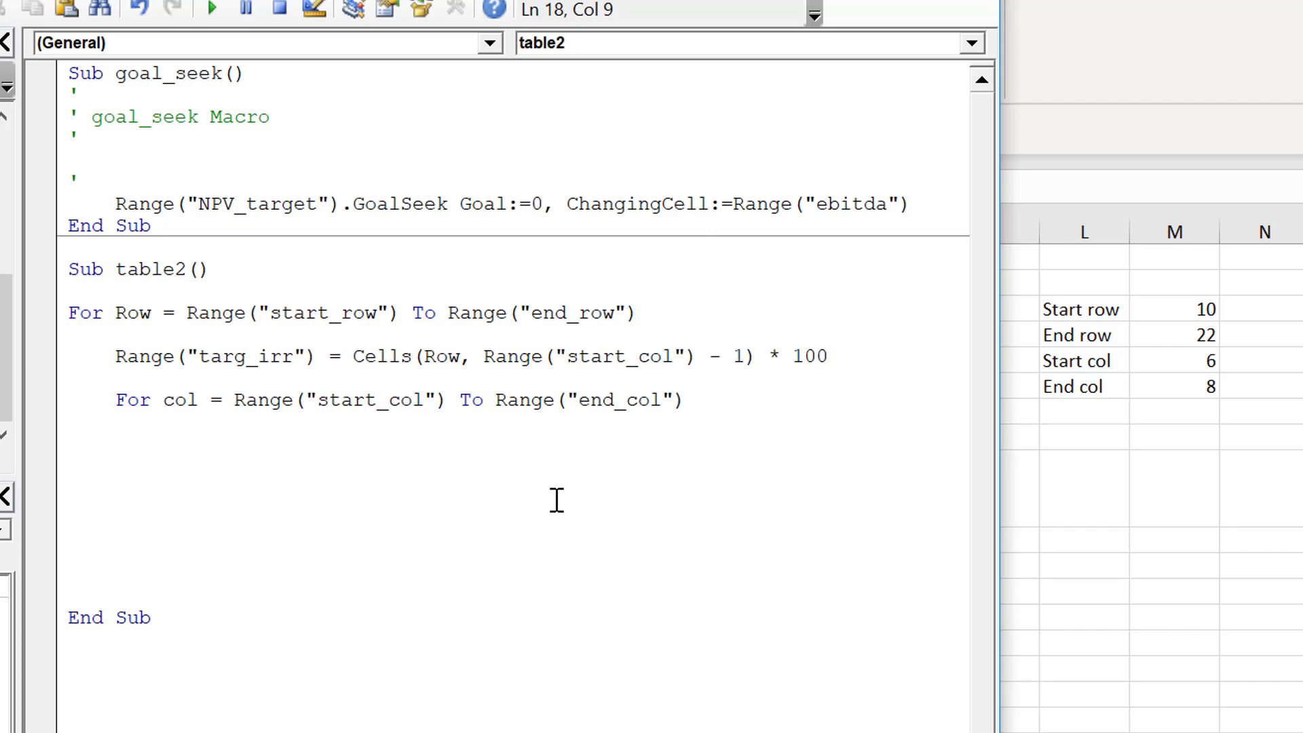
text(cells()
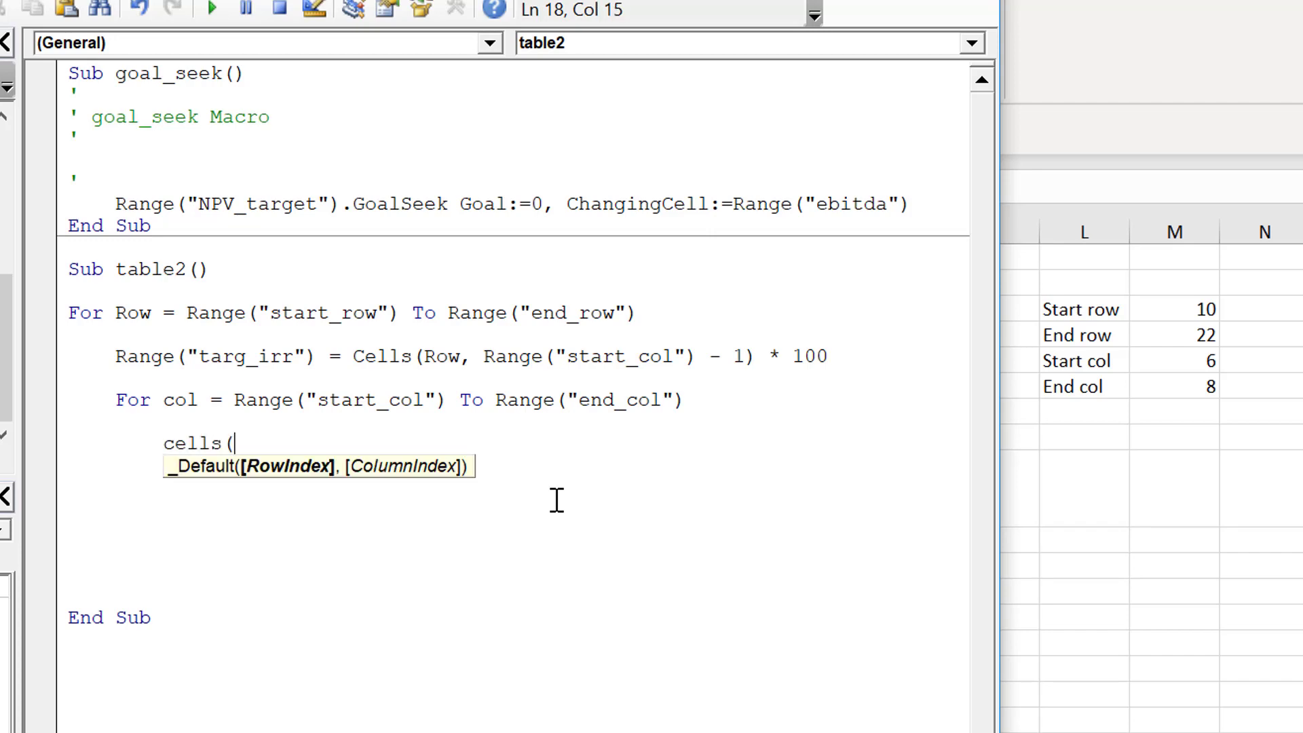
text(row,co)
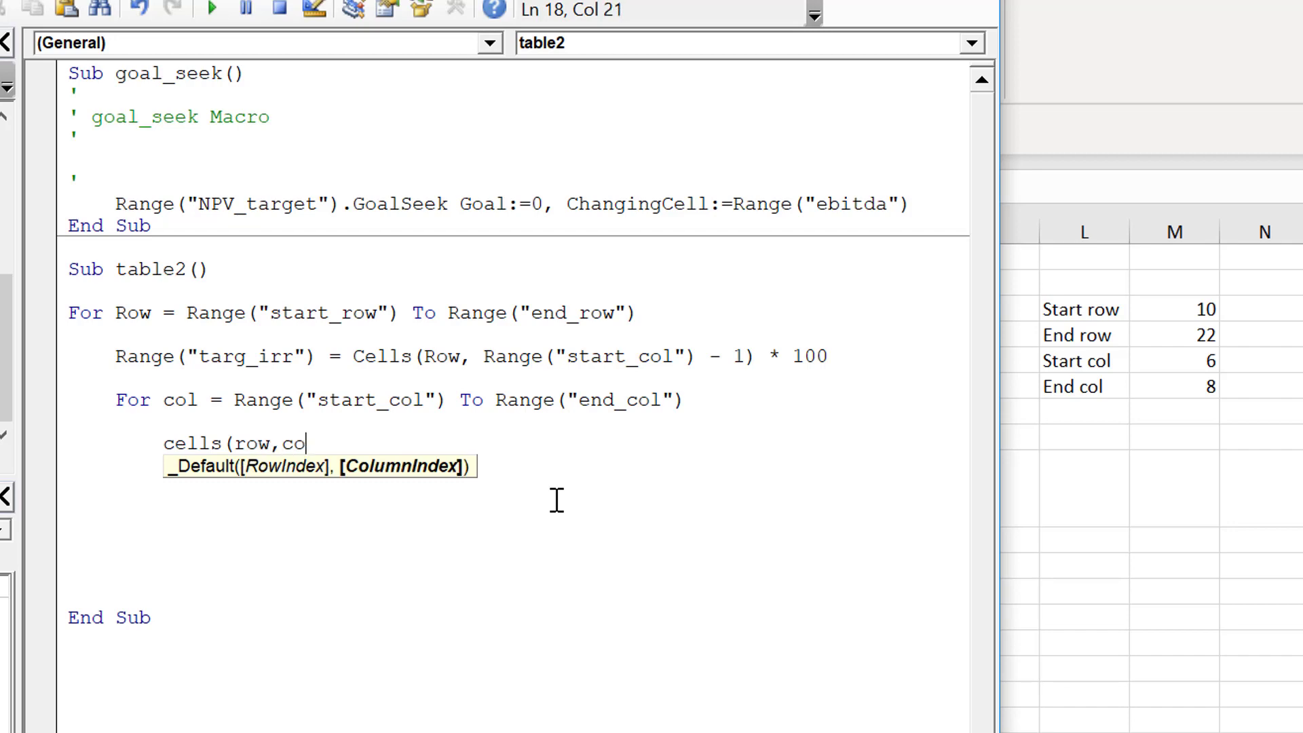
text(l)= range)
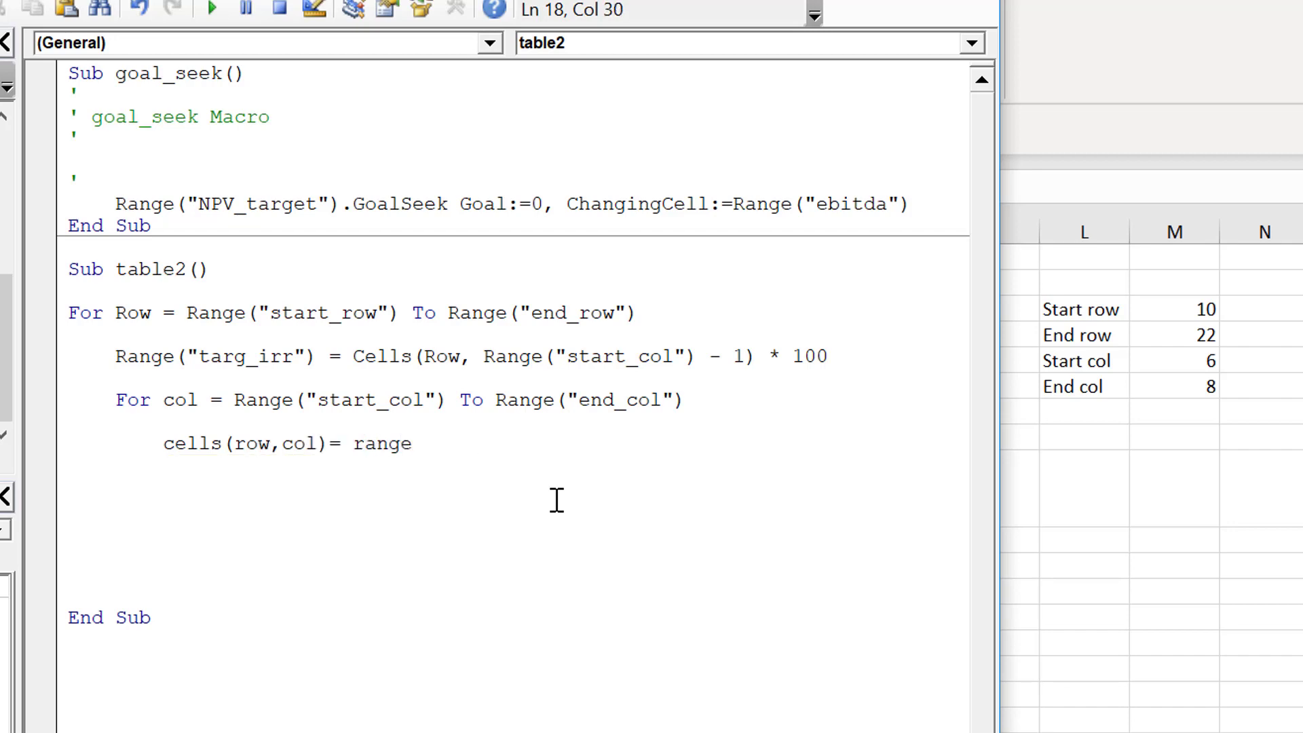
text((")
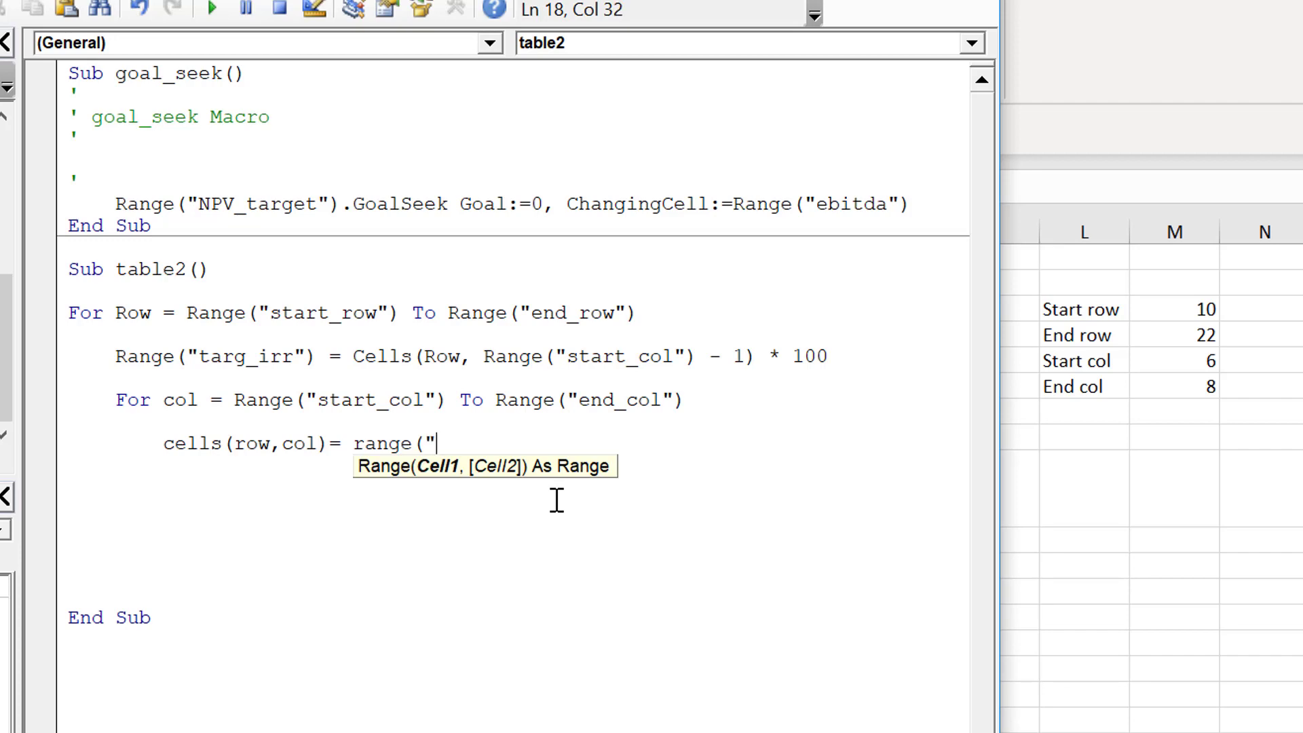
text(sponsor)
text(_irr))
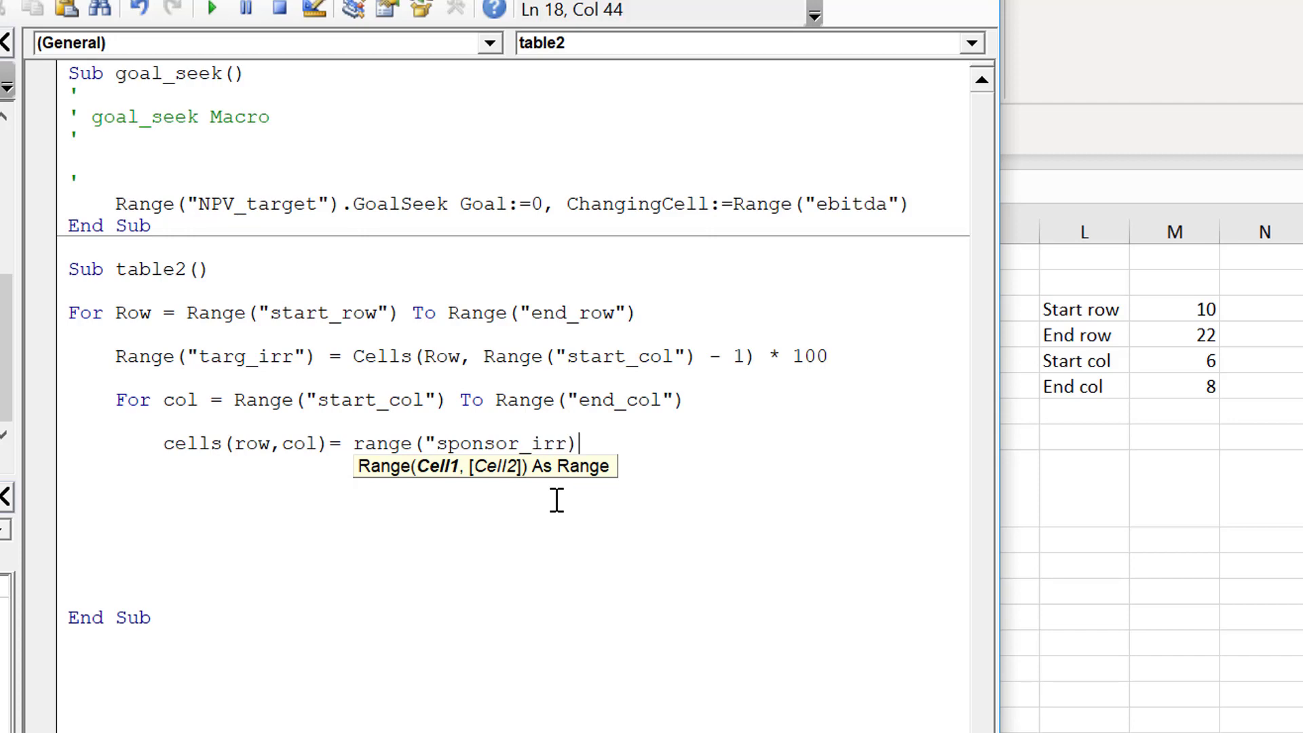
key(BackSpace)
text("))
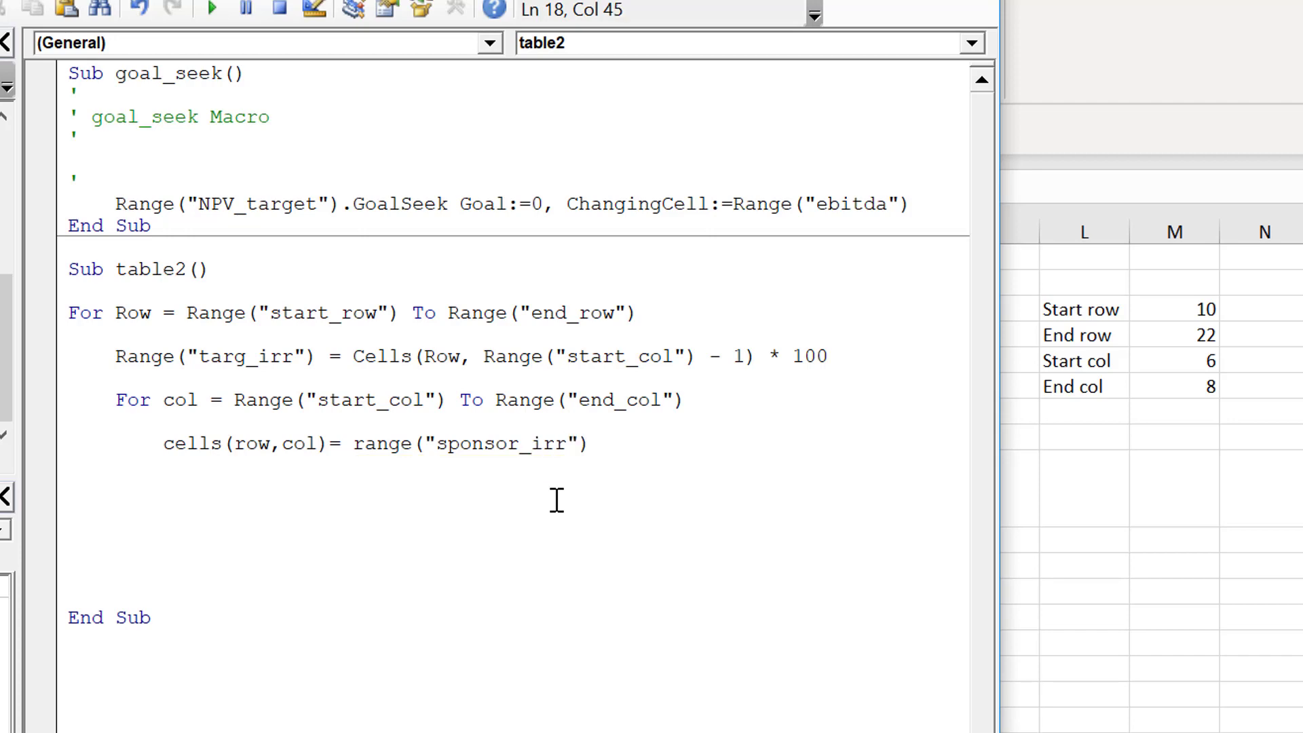
Duplicate the sponsor_irr assignment line directly beneath itself
key(Down)
key(shift+Up)
key(ctrl+c)
key(Down)
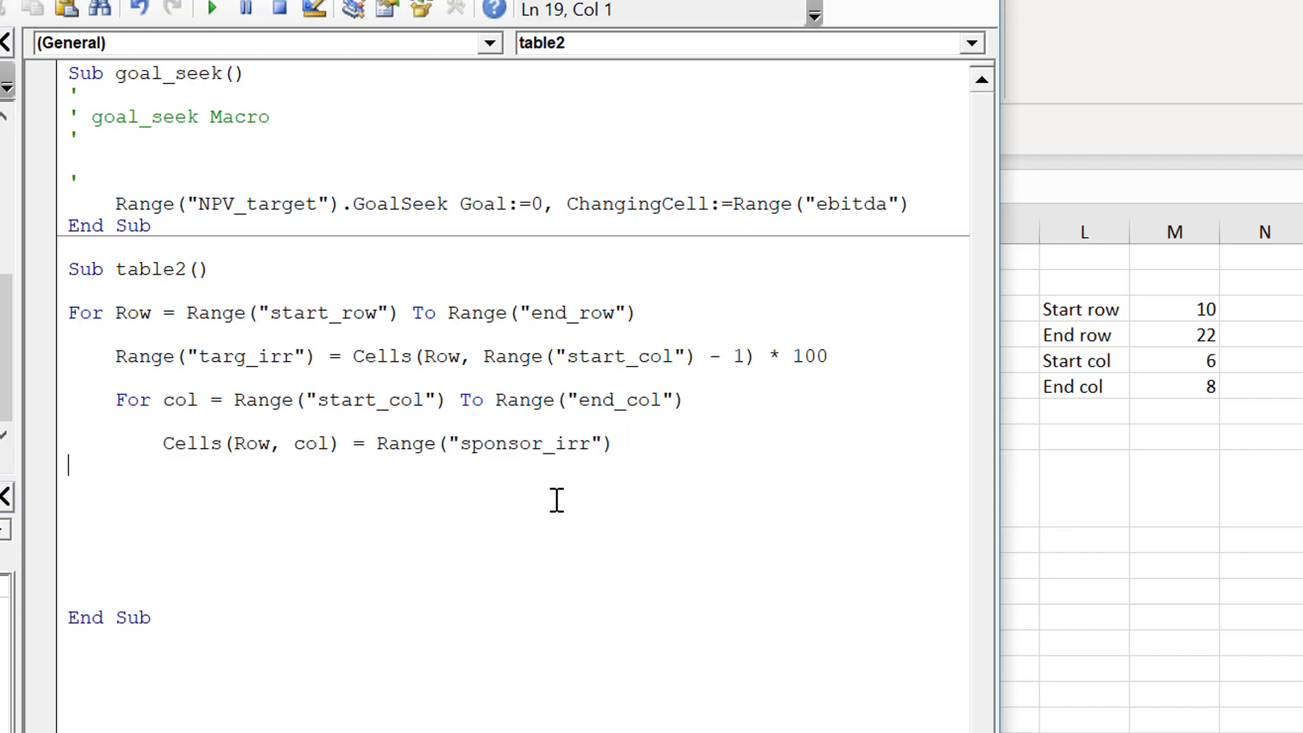
key(ctrl+v)
Change the range name in the copied assignment line to dev_irr
key(Up)
key(Right)
key(Right)
key(Right)
key(Right)
key(Right)
key(Right)
key(Right)
key(Right)
key(Right)
key(Right)
key(Right)
key(Right)
key(Right)
key(Right)
key(Right)
key(Right)
key(Right)
key(Right)
key(Right)
key(Right)
key(Right)
key(Right)
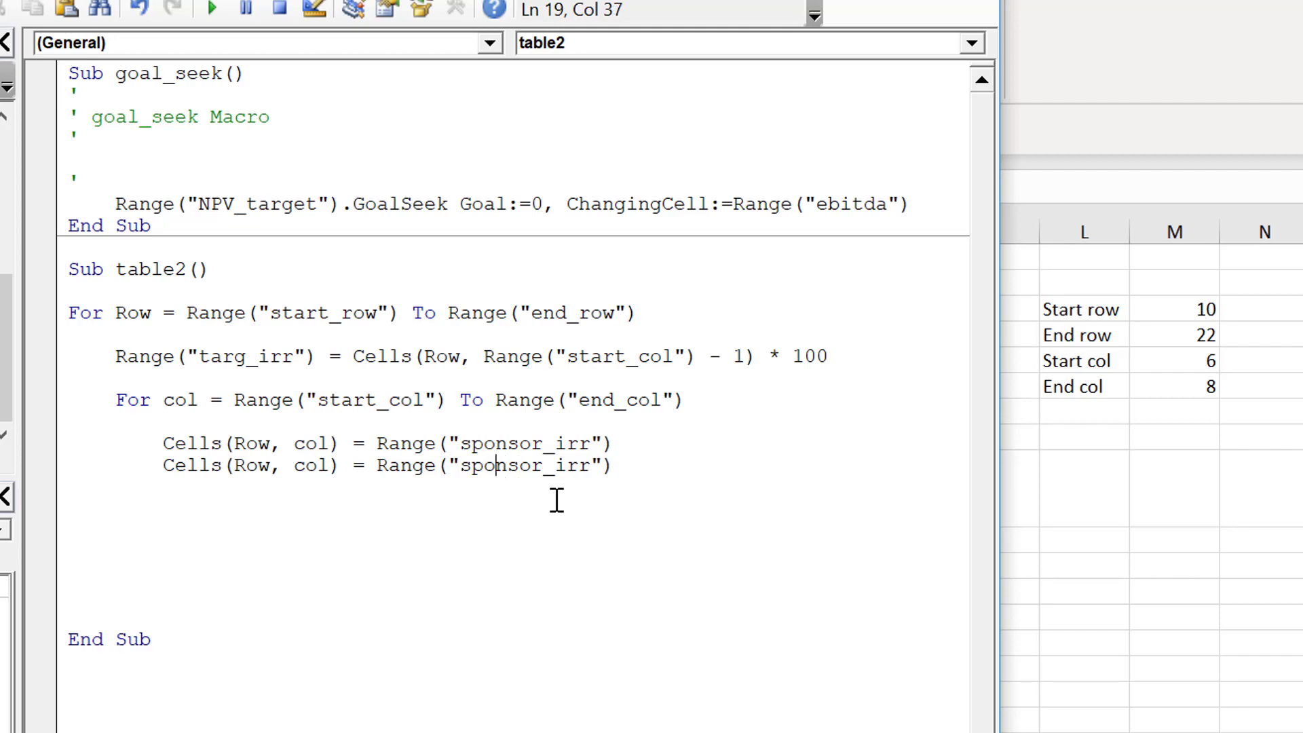
key(Left)
key(Left)
key(Left)
text(dev)
key(Delete)
key(Delete)
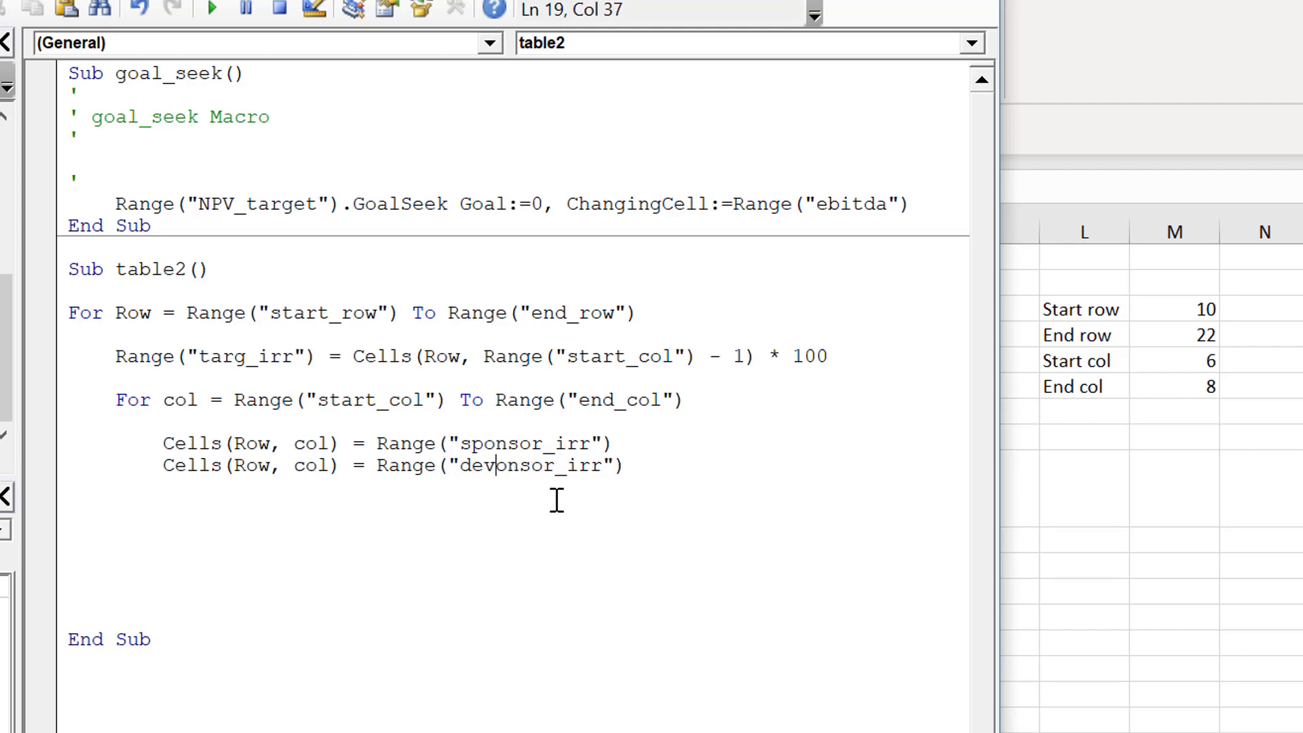
key(Delete)
key(Delete)
key(Delete)
key(Delete)
key(Delete)
Duplicate the dev_irr assignment line directly beneath itself
key(Home)
key(Up)
key(Up)
key(Down)
key(Down)
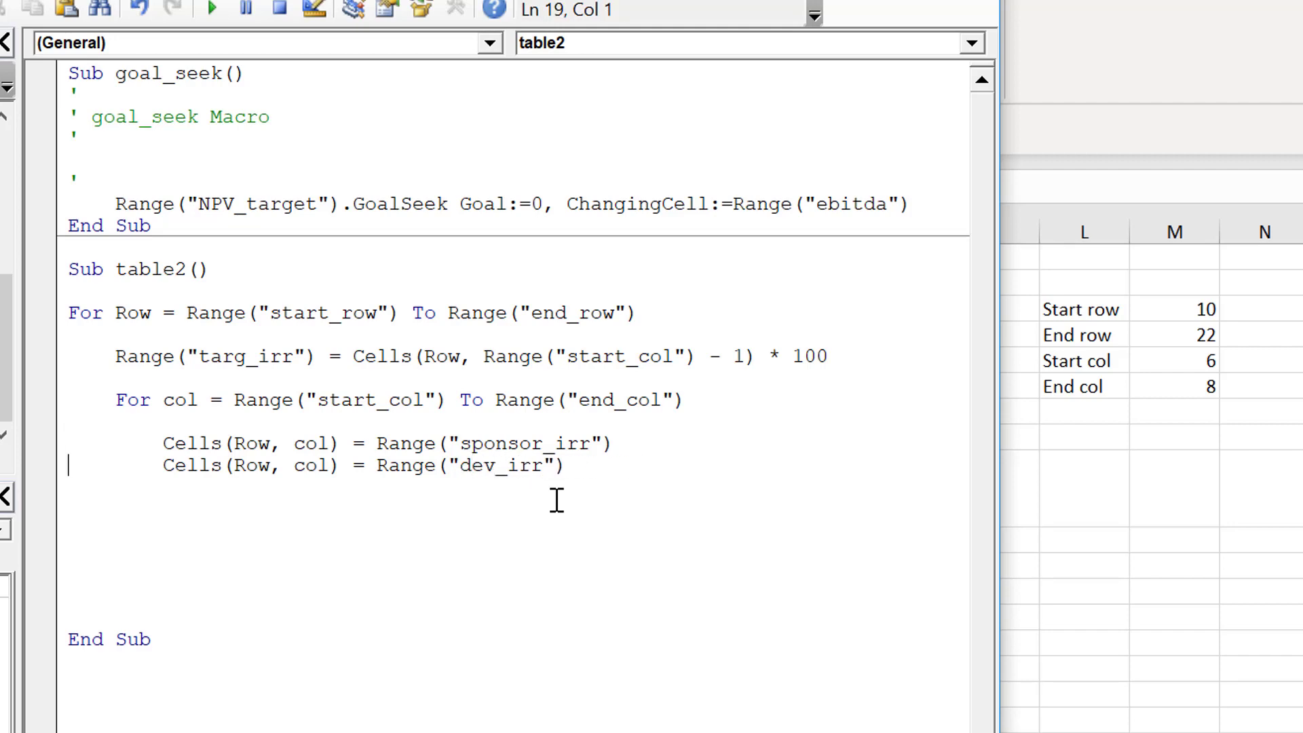
key(shift+Down)
key(ctrl+c)
key(ctrl+v)
key(ctrl+v)
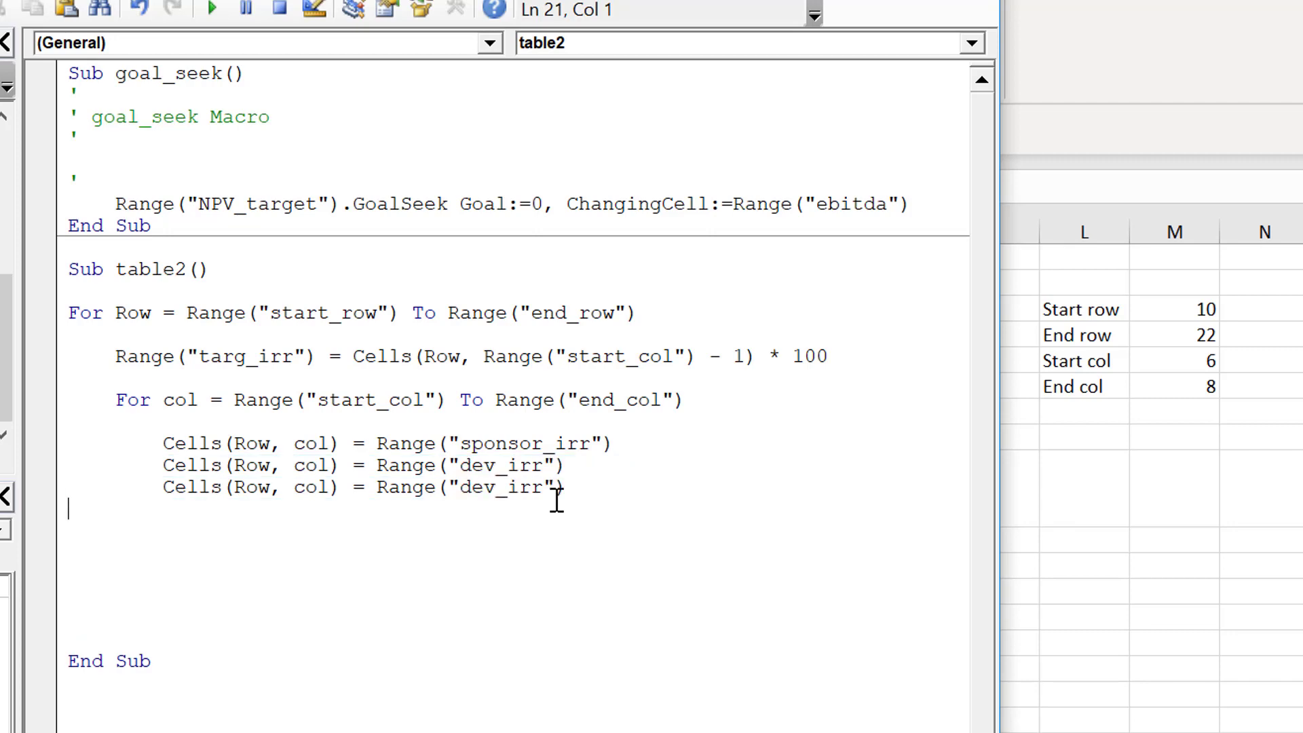
Change the range name in the last assignment line to dev_npv
key(Up)
key(End)
key(Left)
key(Down)
key(Down)
key(Up)
key(Up)
key(End)
key(Left)
key(Left)
key(Left)
key(Right)
key(BackSpace)
key(BackSpace)
key(BackSpace)
text(npv)
Close both loops below the assignments with an indented Next col and an unindented Next Row
key(Down)
key(Down)
key(Tab)
text(next col)
key(Return)
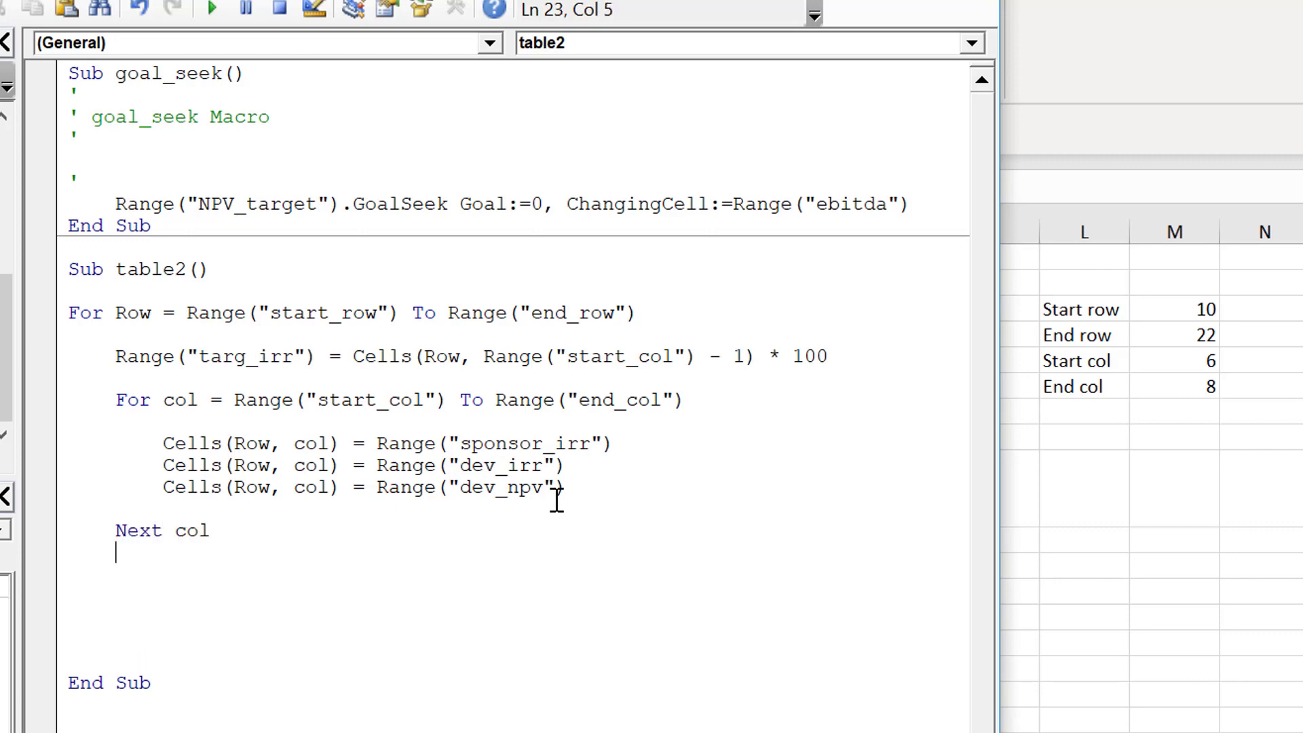
text(next row)
Insert blank lines between the targ_irr assignment and the col loop and add an indented call to goal_seek there
key(Up)
key(Up)
key(Up)
key(Up)
key(Up)
key(Up)
key(Up)
key(Up)
key(Up)
key(Up)
key(Up)
key(Up)
key(Up)
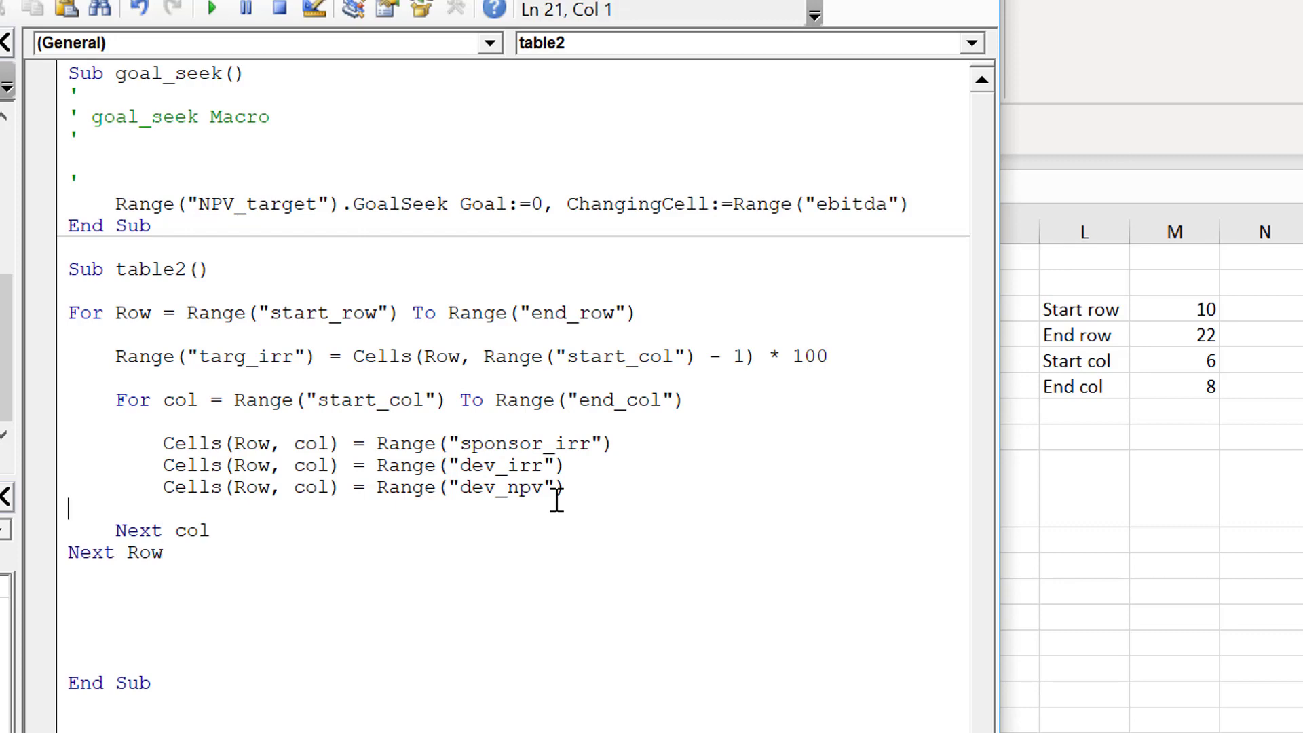
key(Down)
key(Down)
key(Down)
key(Down)
key(Down)
key(Return)
key(Up)
key(Return)
key(Tab)
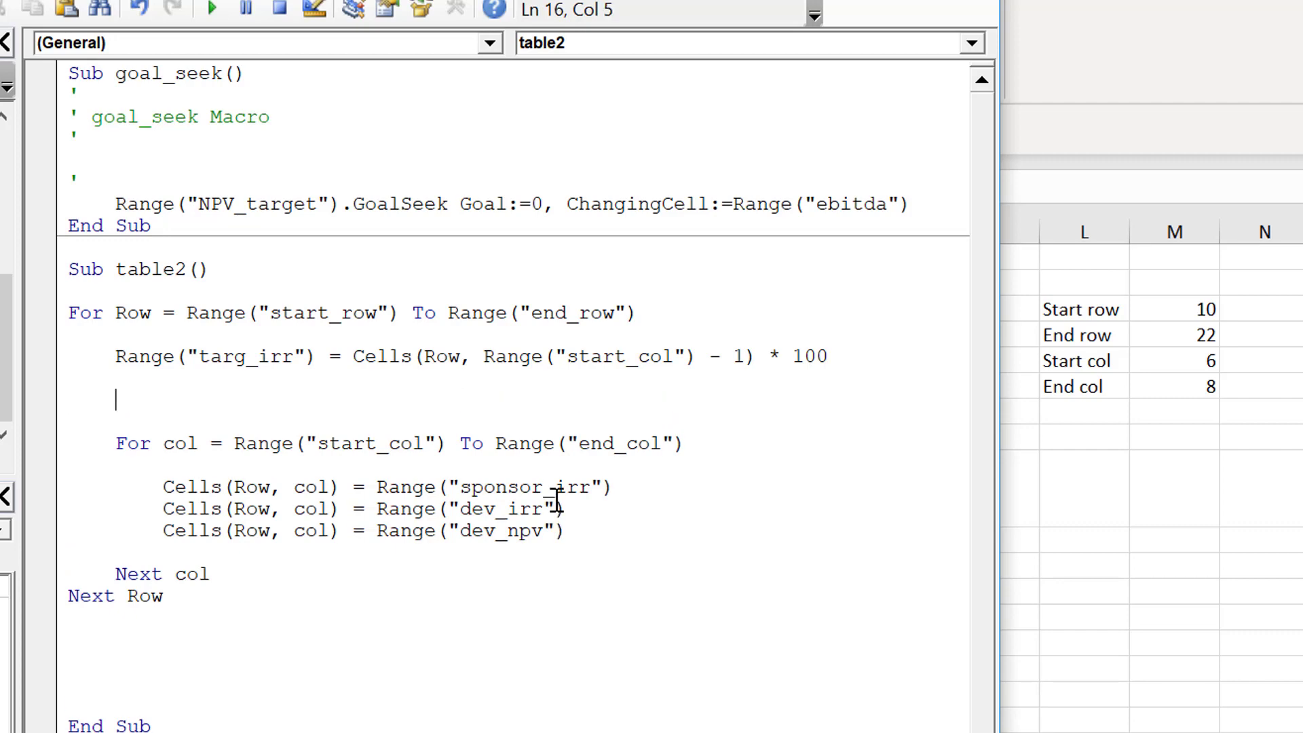
text(goal_seek)
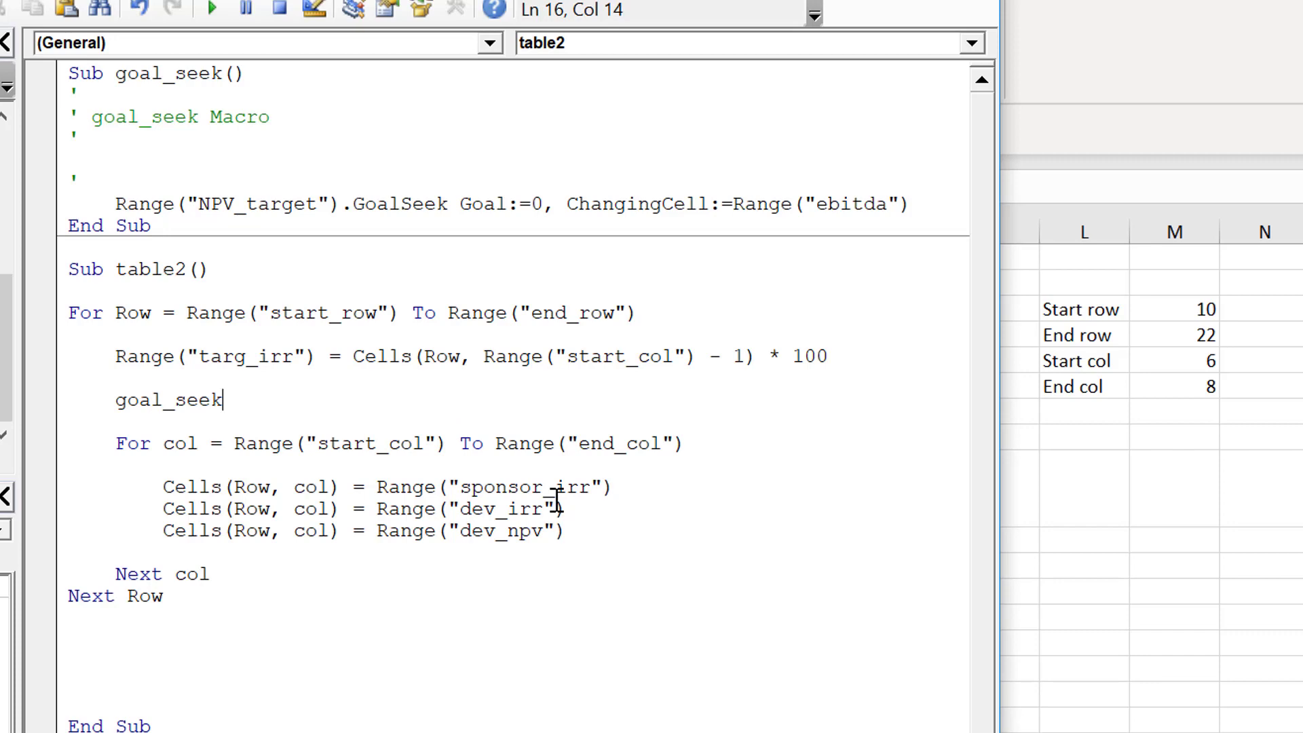
Remove the surplus blank lines between Next Row and End Sub in the table2 macro
key(Up)
key(Down)
key(Down)
key(Down)
key(Down)
key(Down)
key(Down)
key(Down)
key(Down)
key(Down)
key(Down)
key(Down)
key(Down)
key(Down)
key(Down)
key(BackSpace)
key(BackSpace)
key(BackSpace)
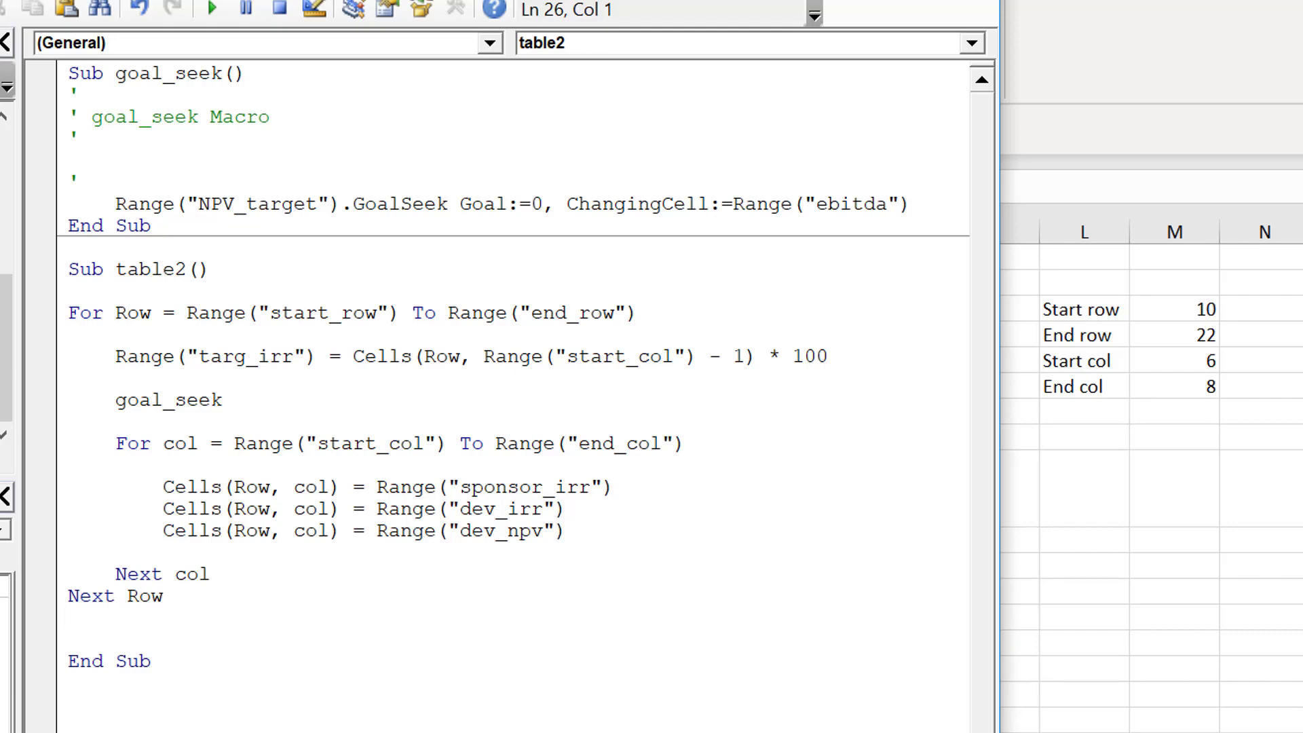
Copy the Goal Seek button on the worksheet and paste the copy in column J beside the table headers
click(1161, 501)
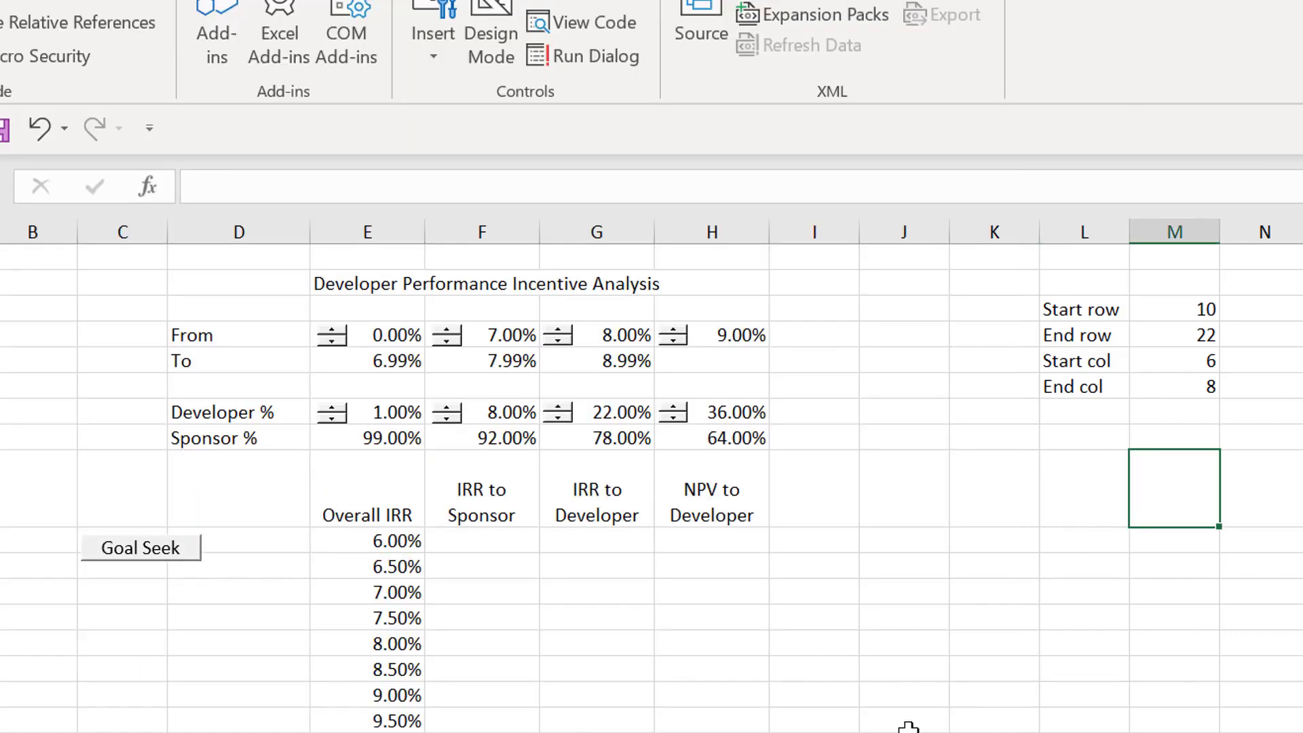
right_click(118, 537)
click(182, 592)
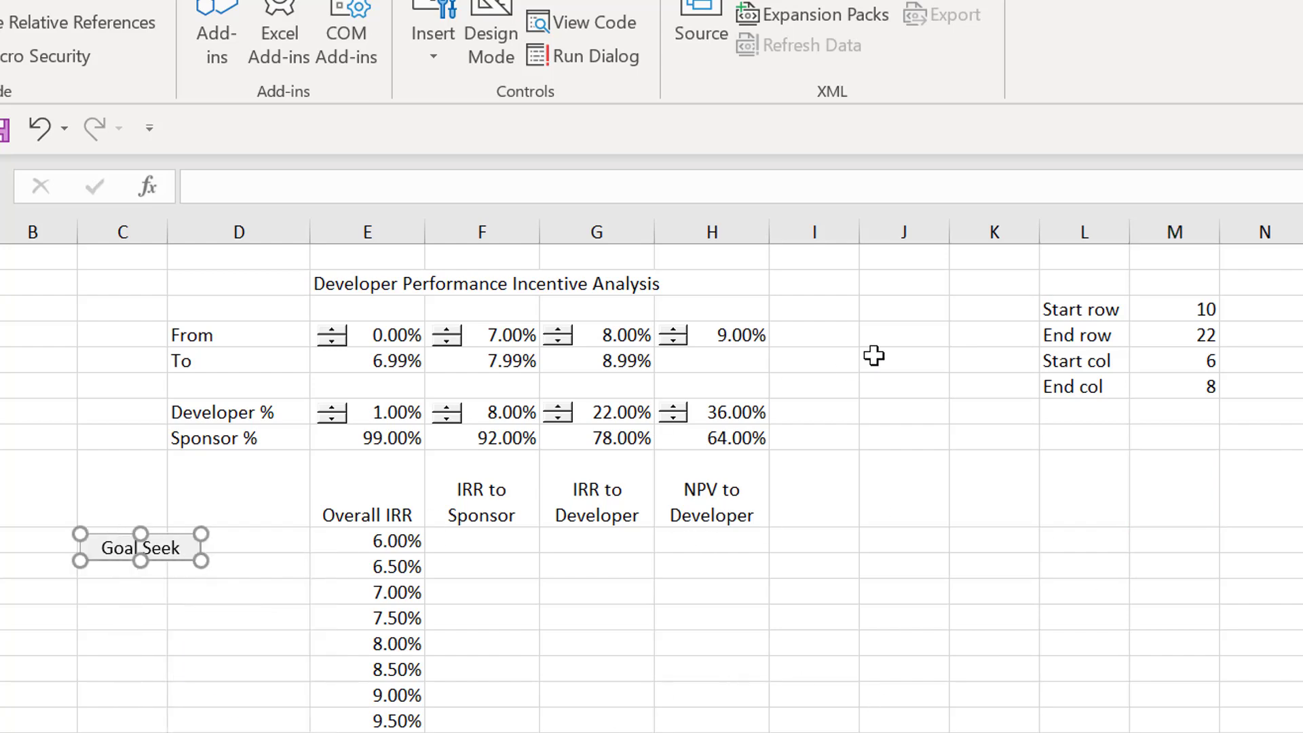
click(934, 327)
key(Down)
key(Down)
key(Down)
key(Down)
key(Down)
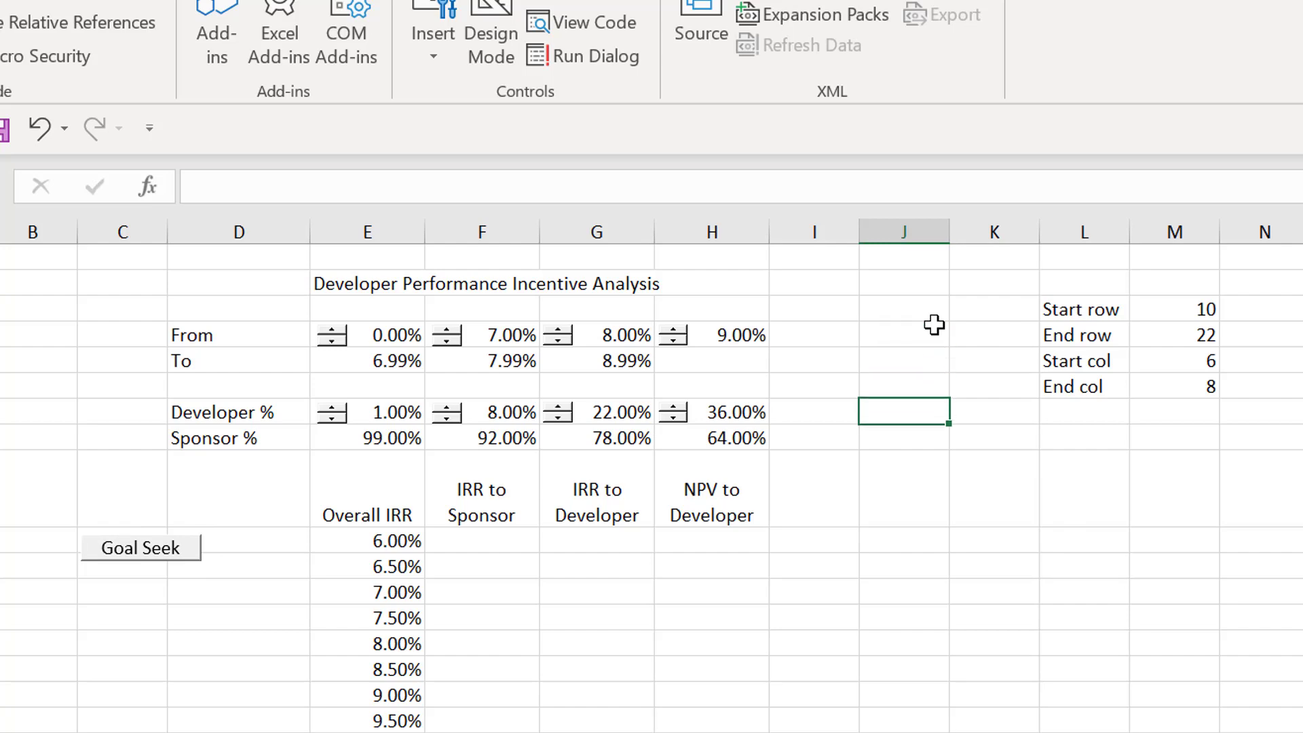
key(ctrl+v)
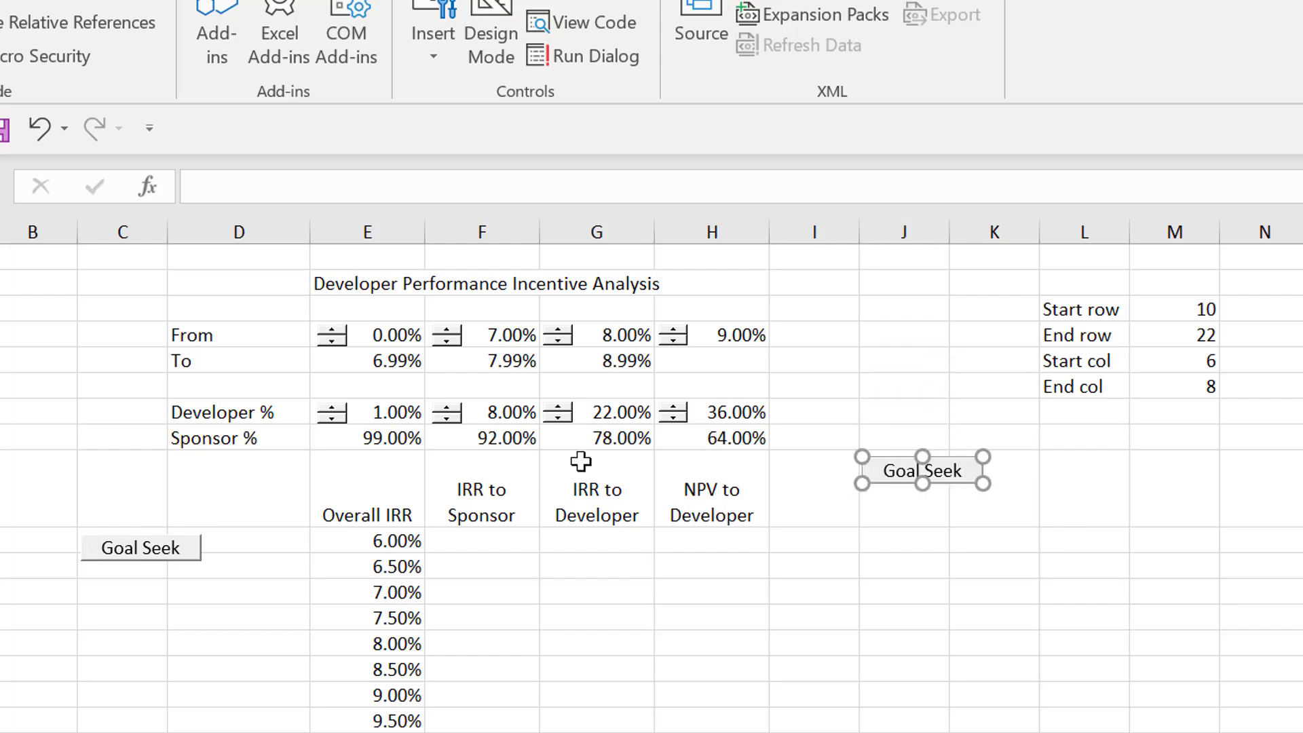
click(918, 571)
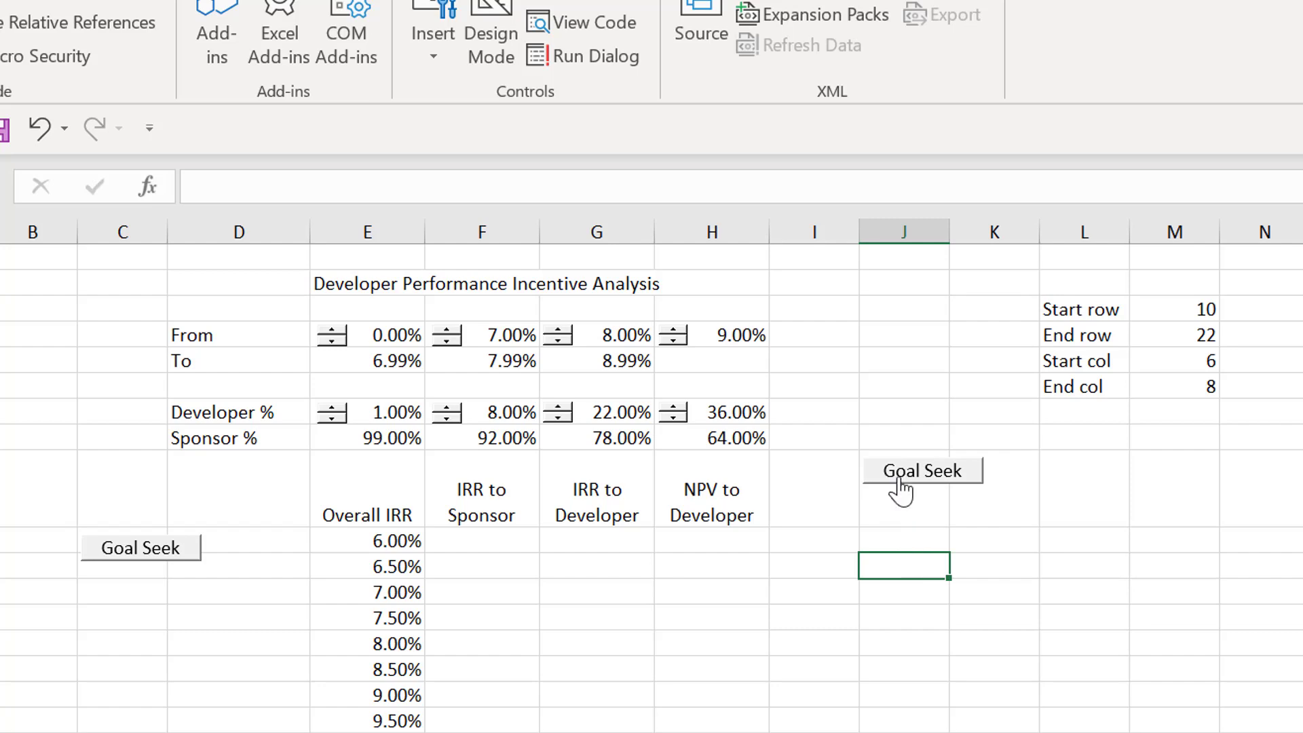
Assign the table2 macro from This Workbook to the copied button
right_click(900, 475)
click(978, 717)
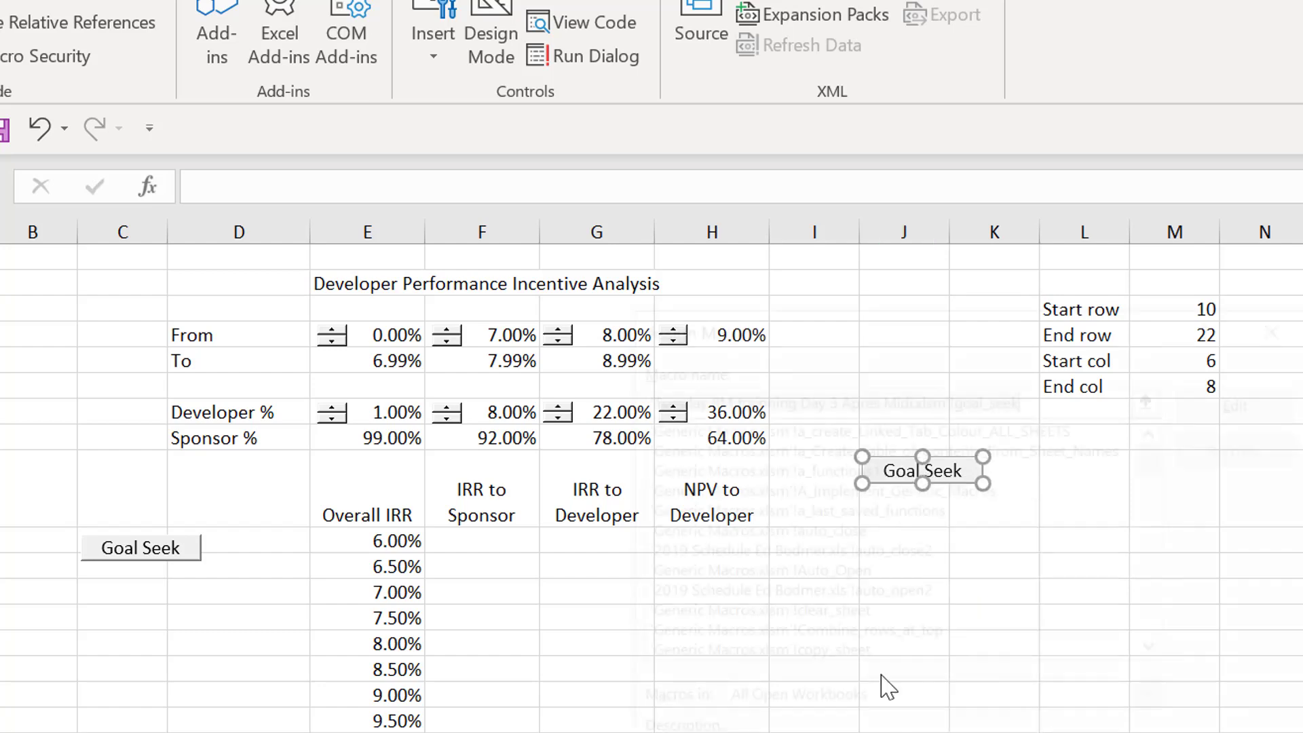
click(964, 719)
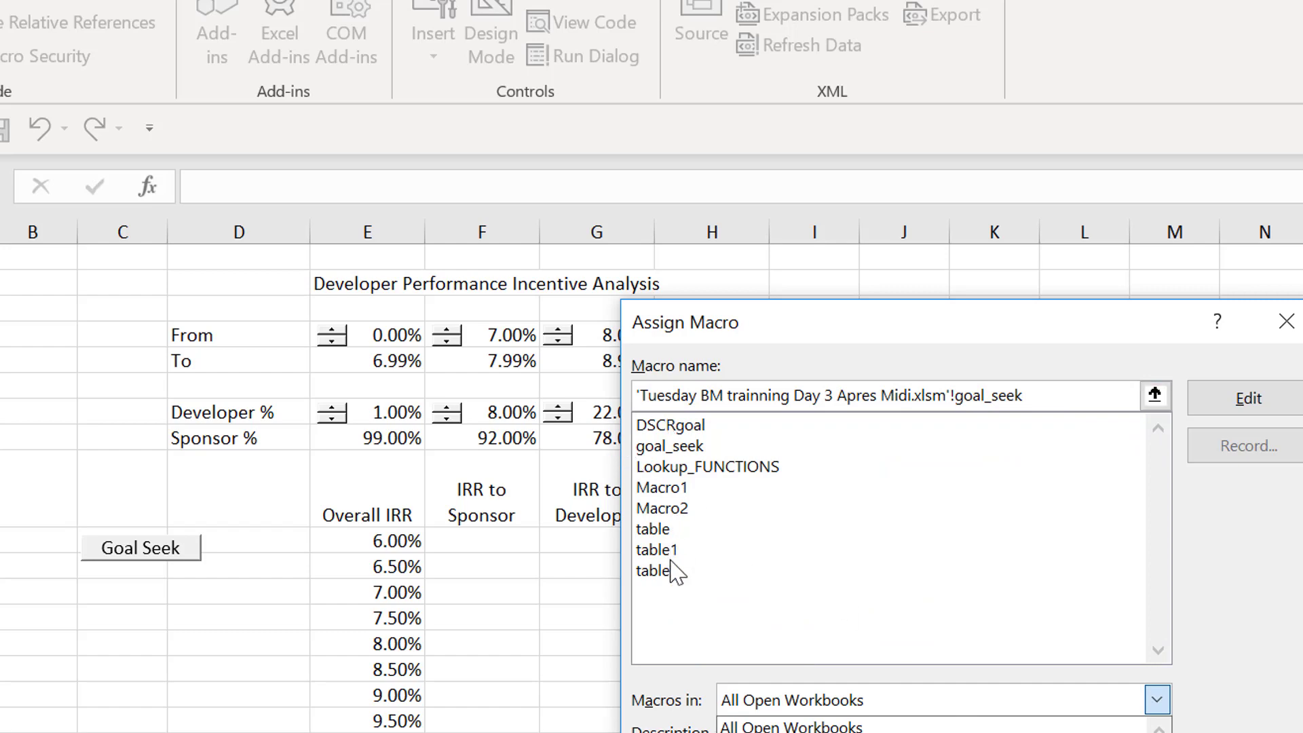
click(655, 570)
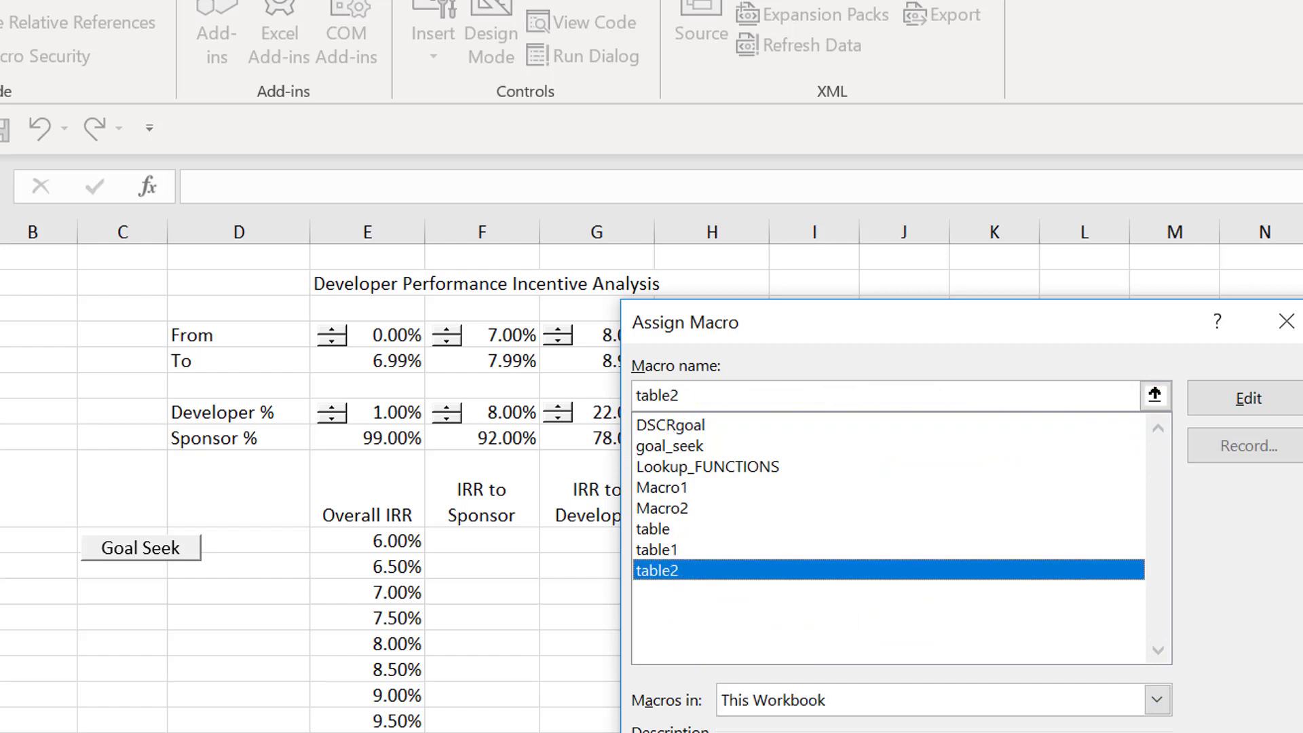
double_click(669, 574)
drag(666, 638, 828, 469)
click(831, 596)
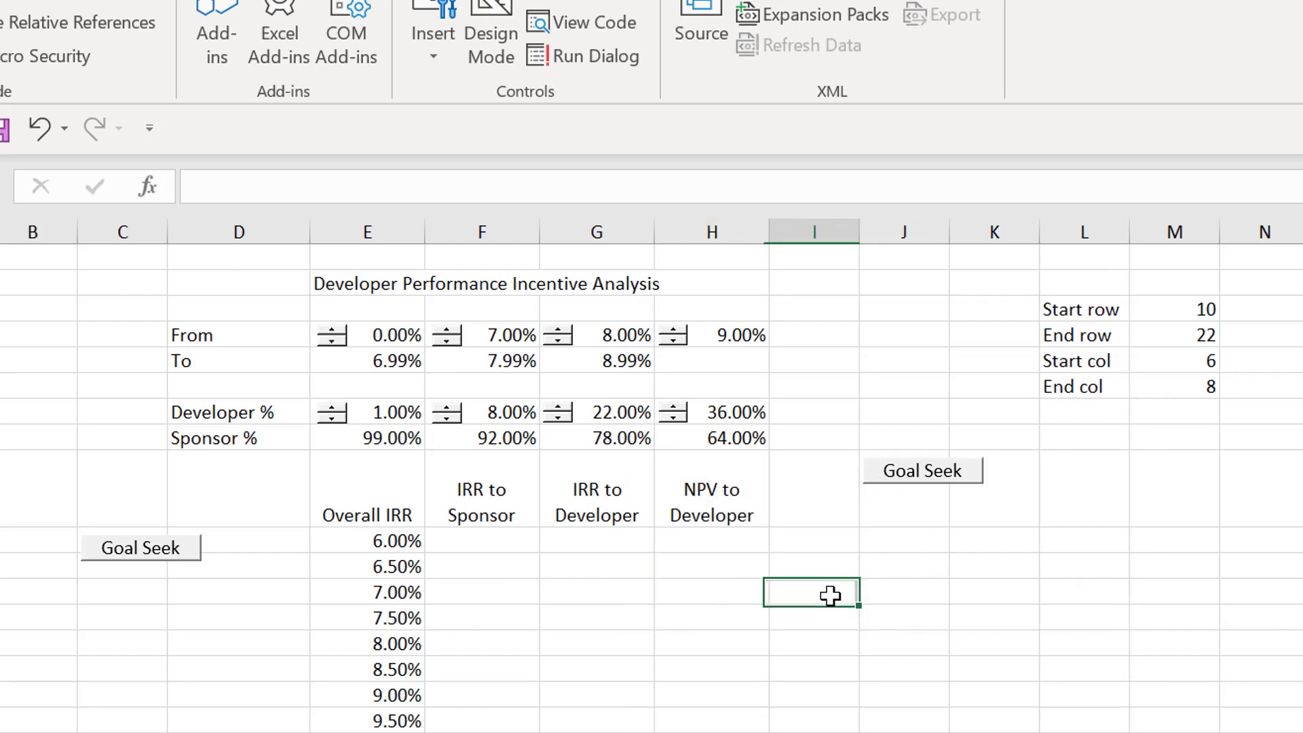
Change the copied button's label to Table
right_click(892, 472)
click(894, 471)
click(890, 471)
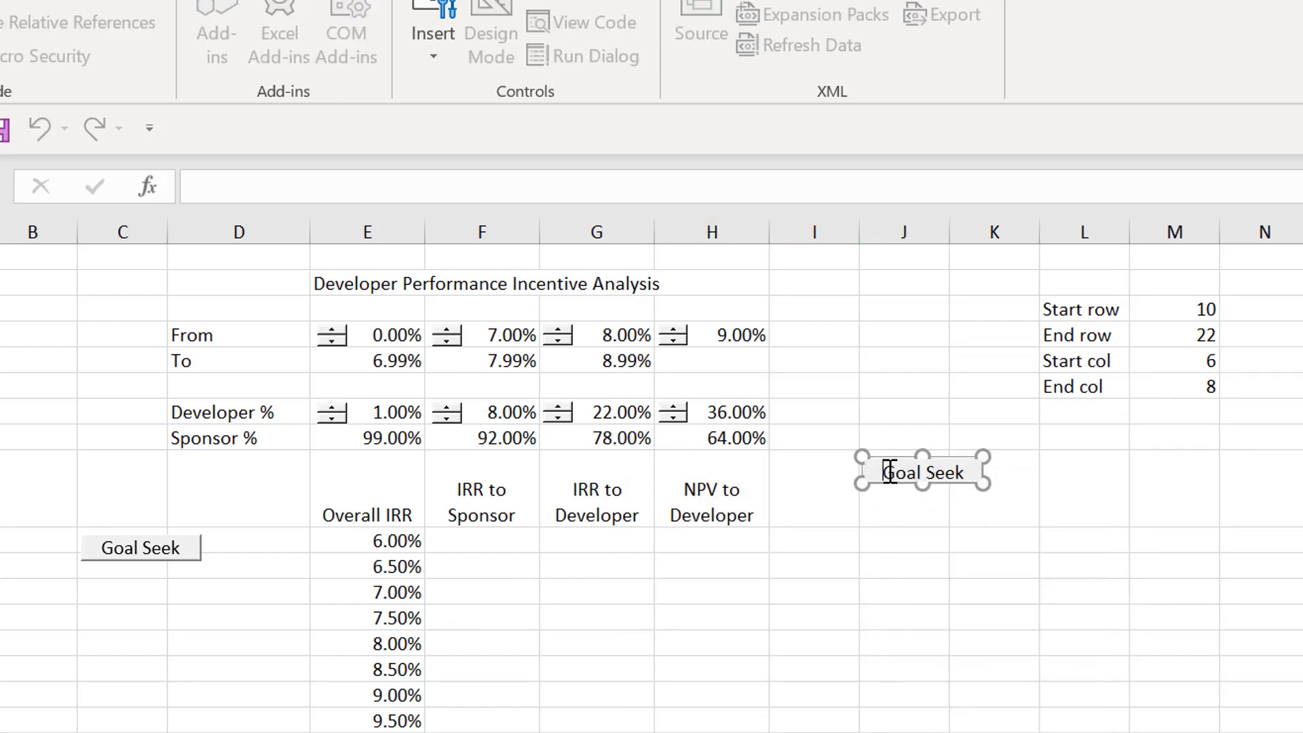
key(Delete)
key(Delete)
key(Delete)
key(Delete)
key(Delete)
key(Delete)
key(Delete)
key(Delete)
key(Delete)
text(Table)
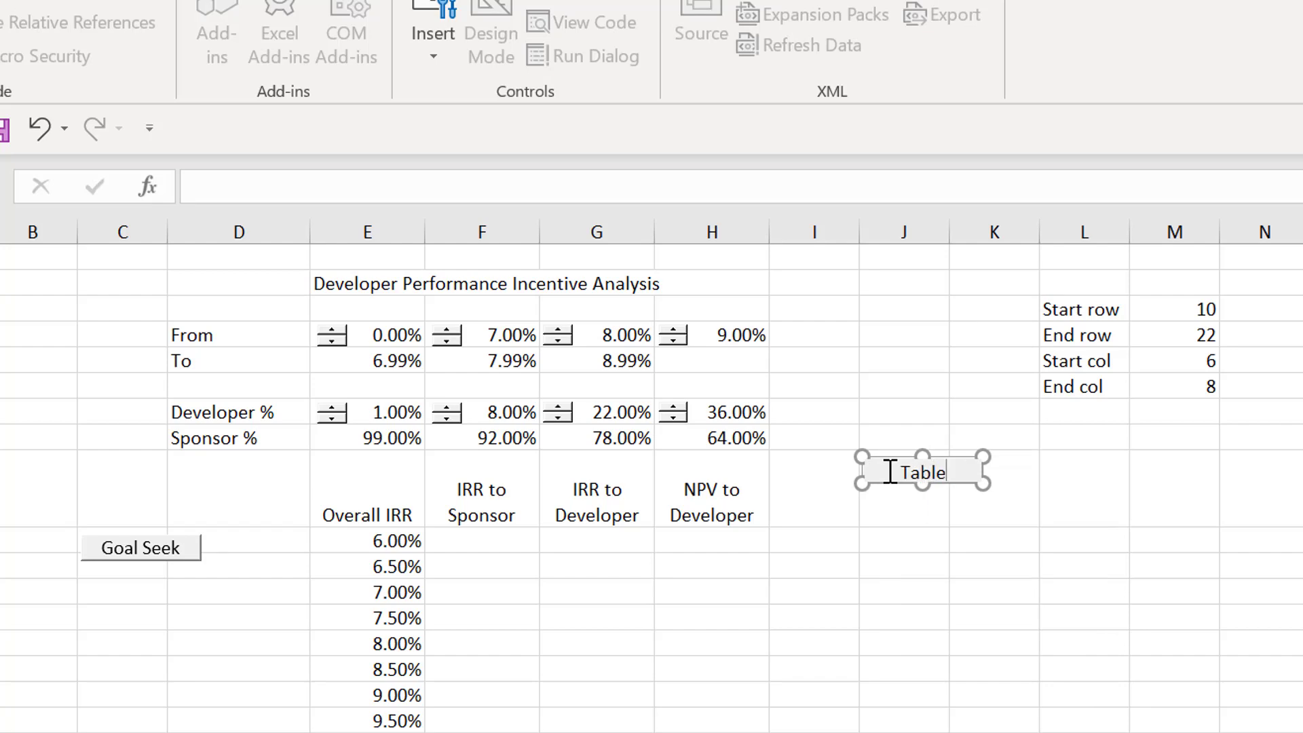
click(926, 639)
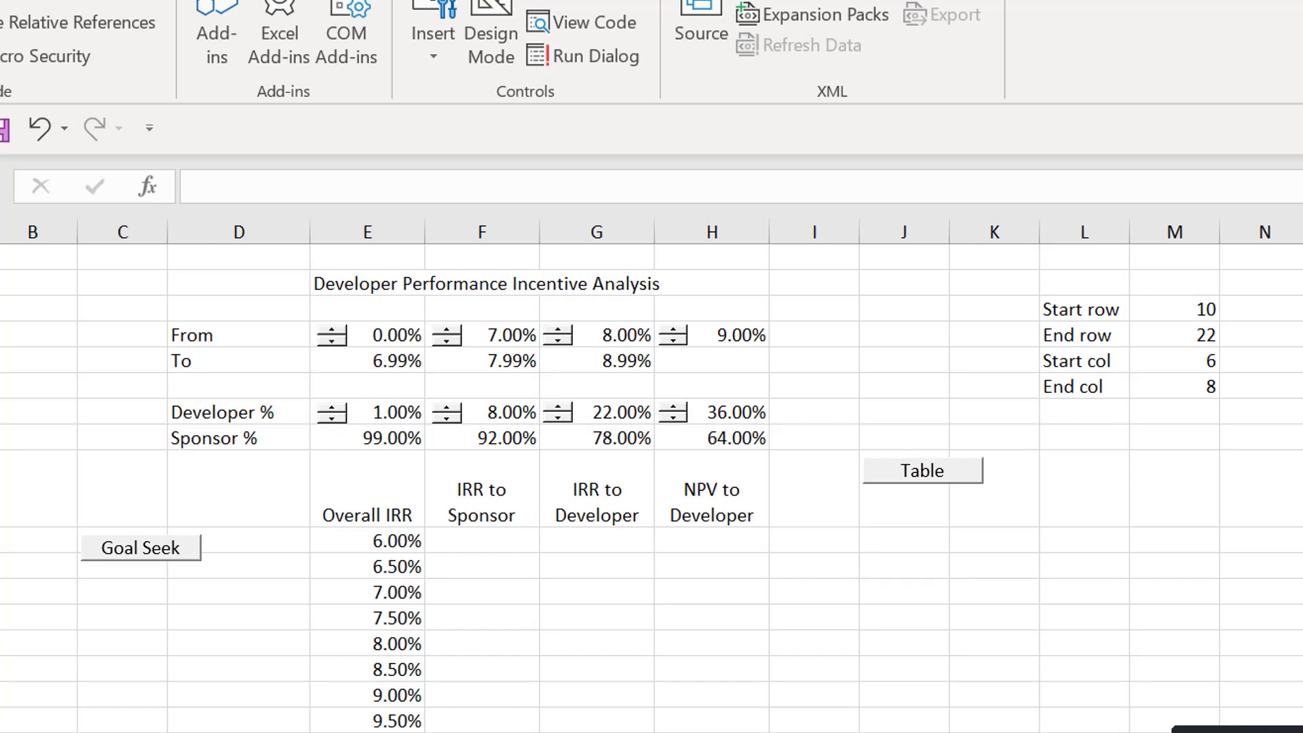
Open the code of the macro assigned to the Table button for editing
scroll(1068, 690, down, 1)
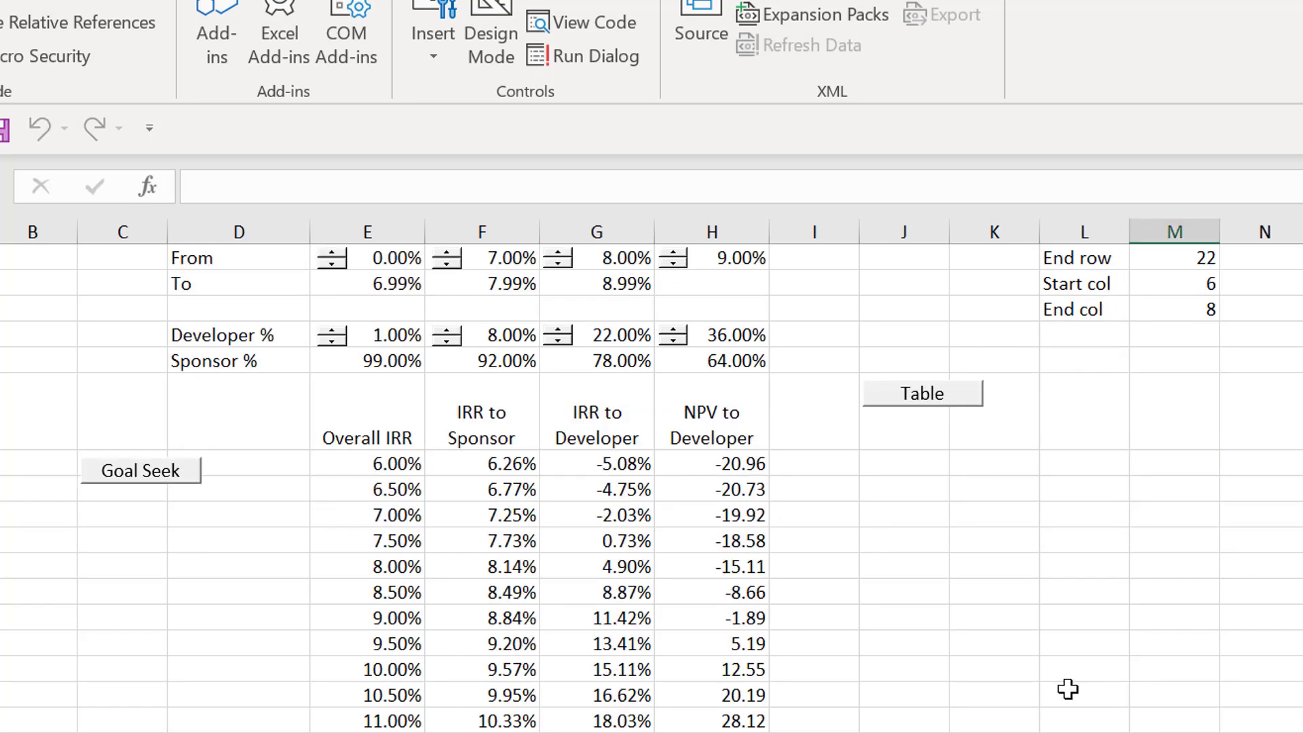
right_click(910, 397)
click(950, 645)
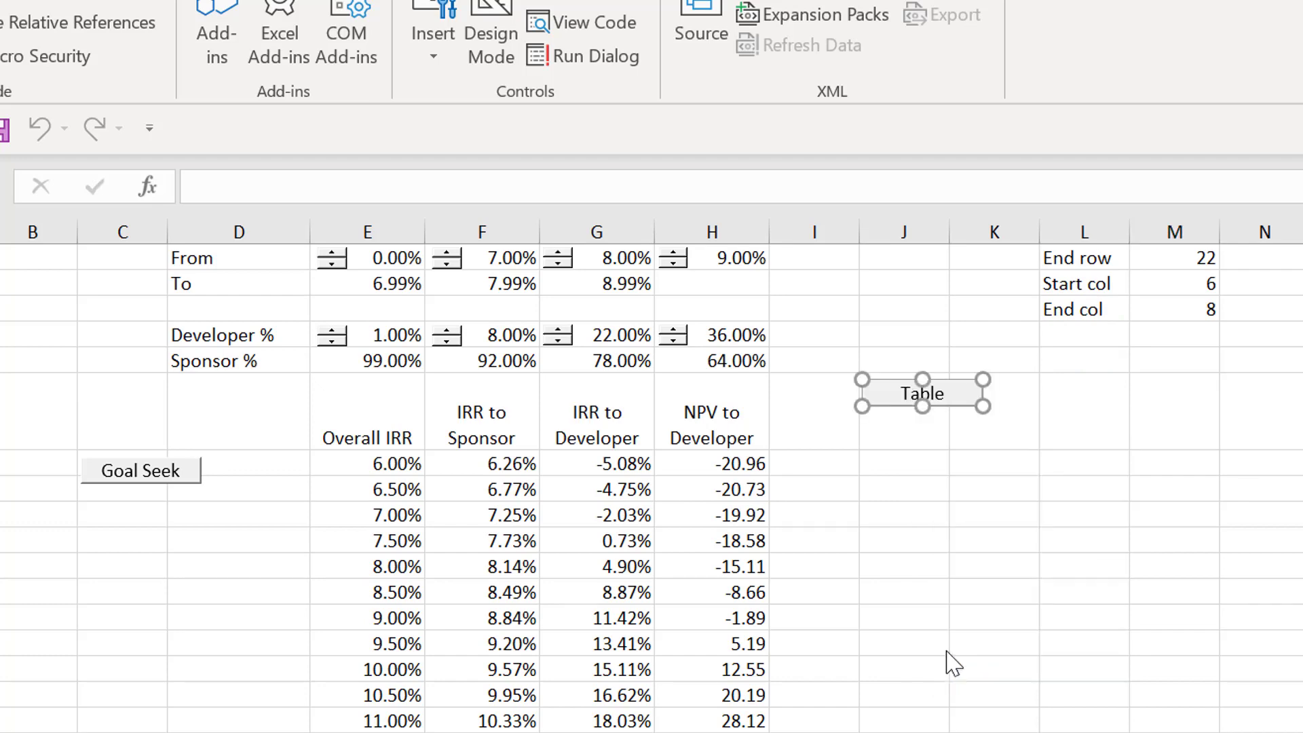
click(1176, 401)
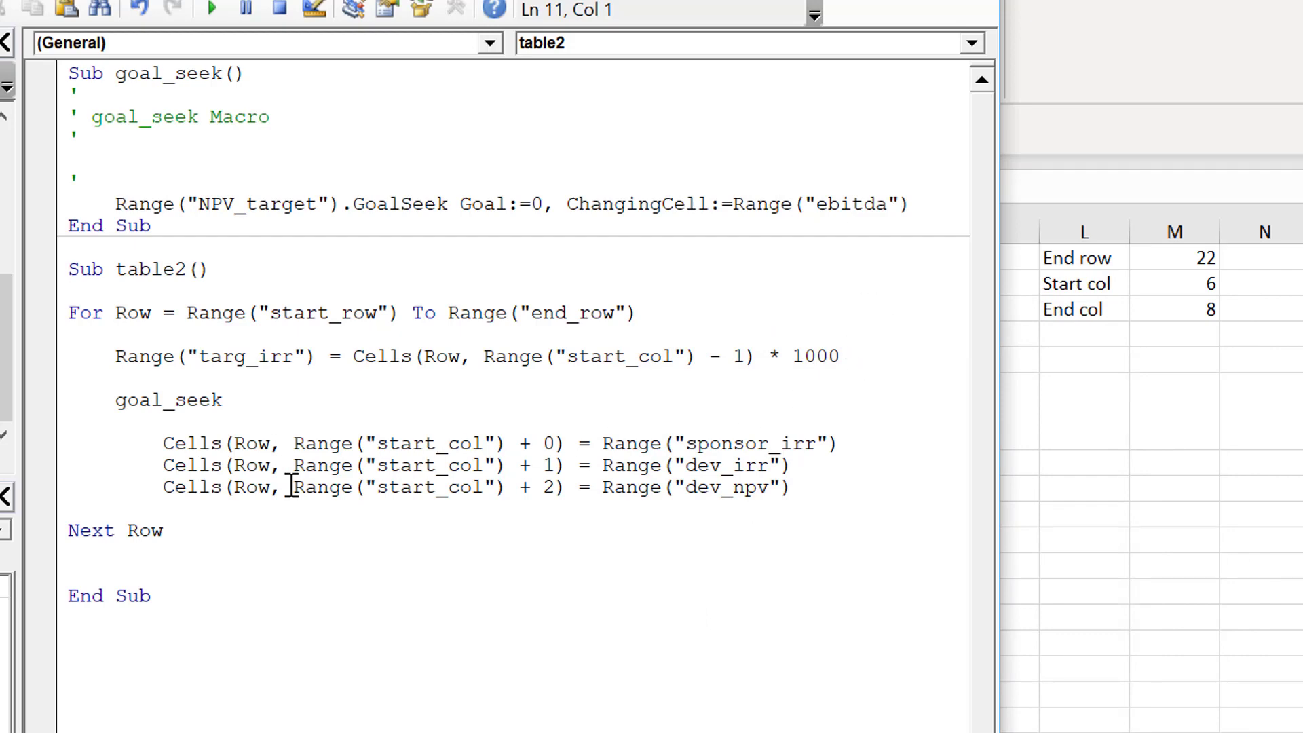
Outdent the sponsor_irr, dev_irr and dev_npv assignment lines to align with the goal_seek call
click(102, 449)
key(Delete)
key(Delete)
key(Delete)
key(Delete)
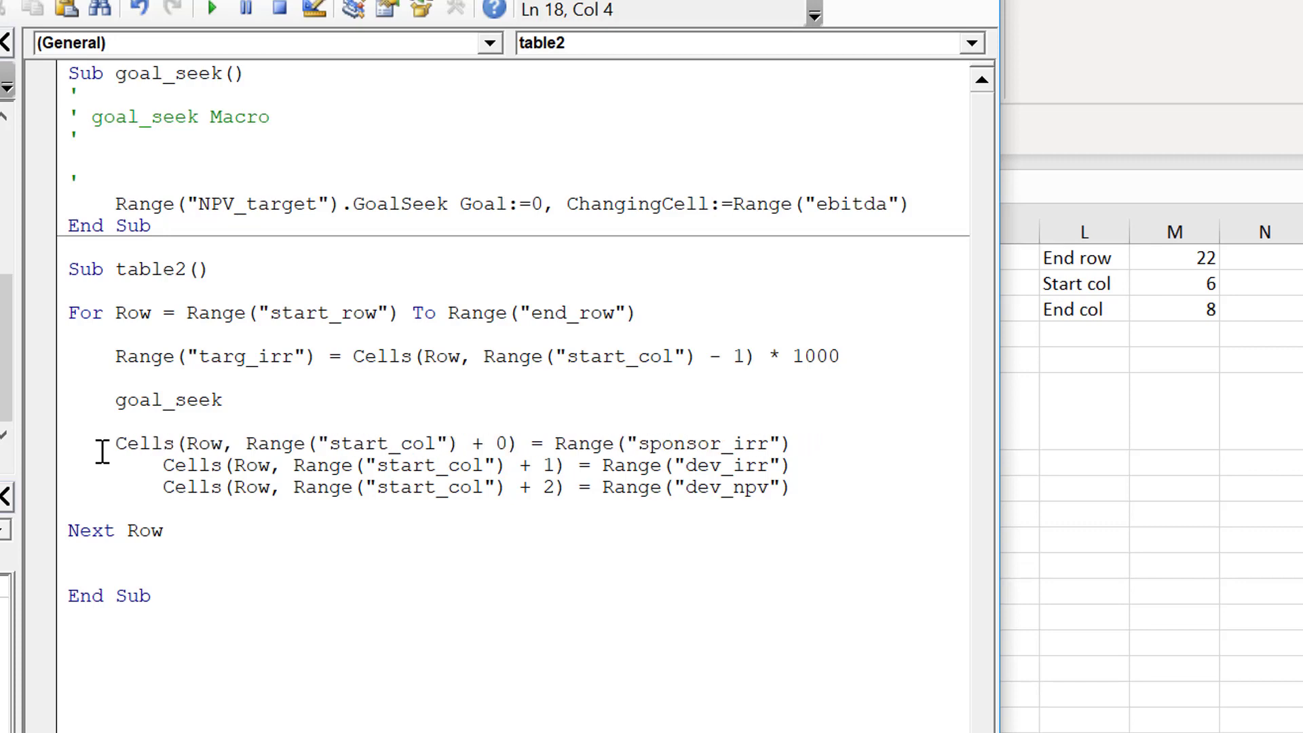
click(103, 458)
key(Delete)
key(Delete)
key(Delete)
key(Delete)
key(Delete)
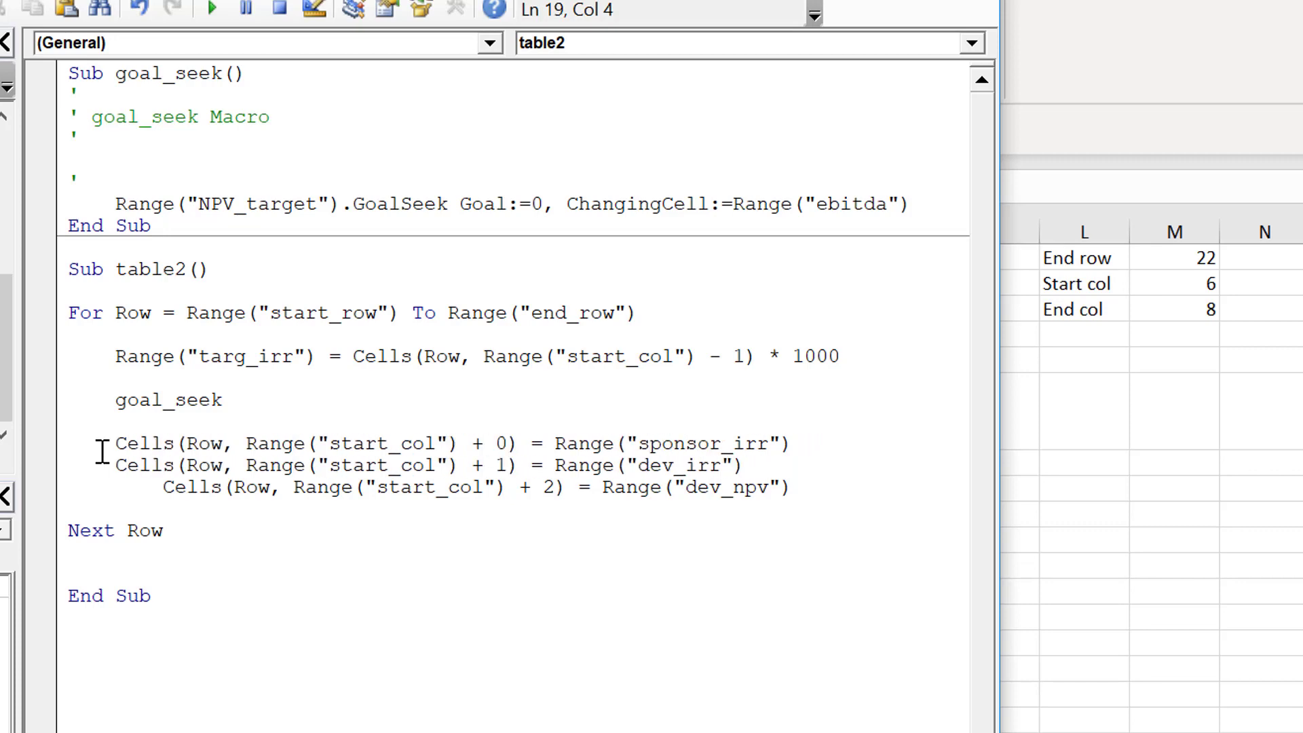
key(Down)
key(Delete)
key(Delete)
key(Delete)
key(Delete)
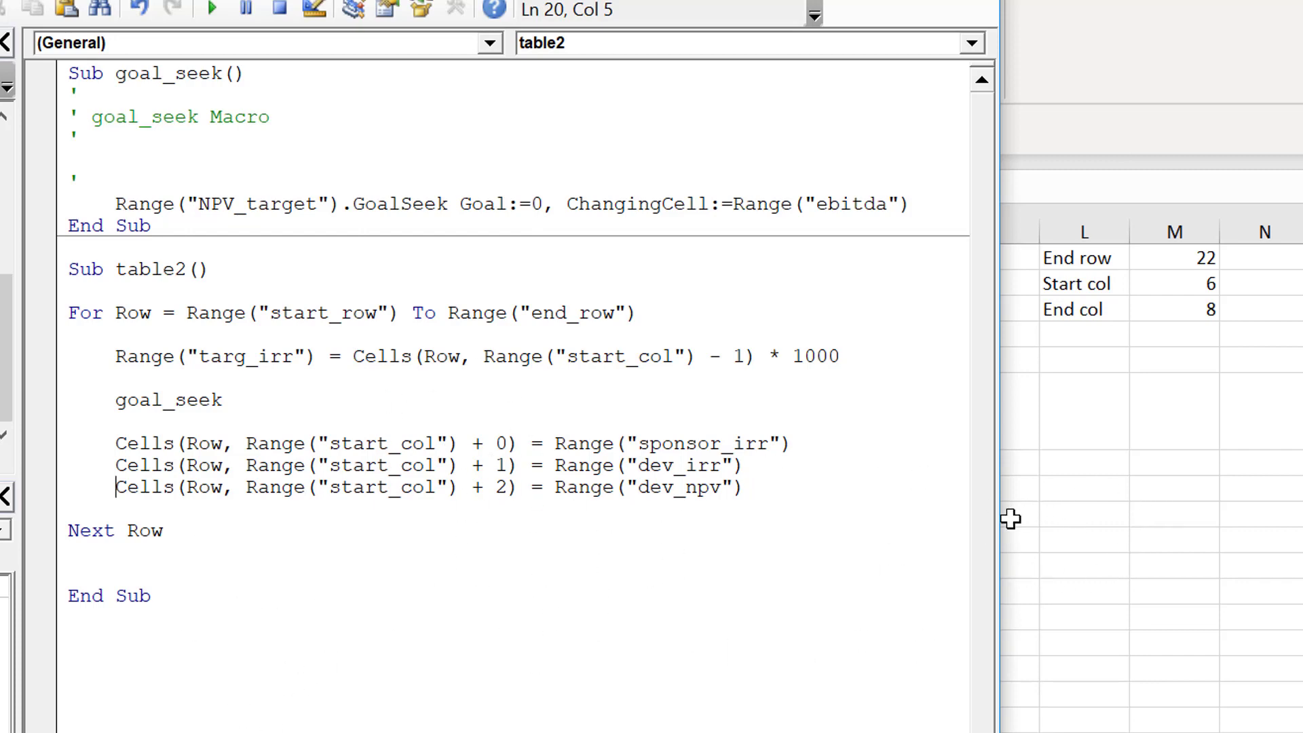
Return to the worksheet and run the macro with the Table button
click(1108, 511)
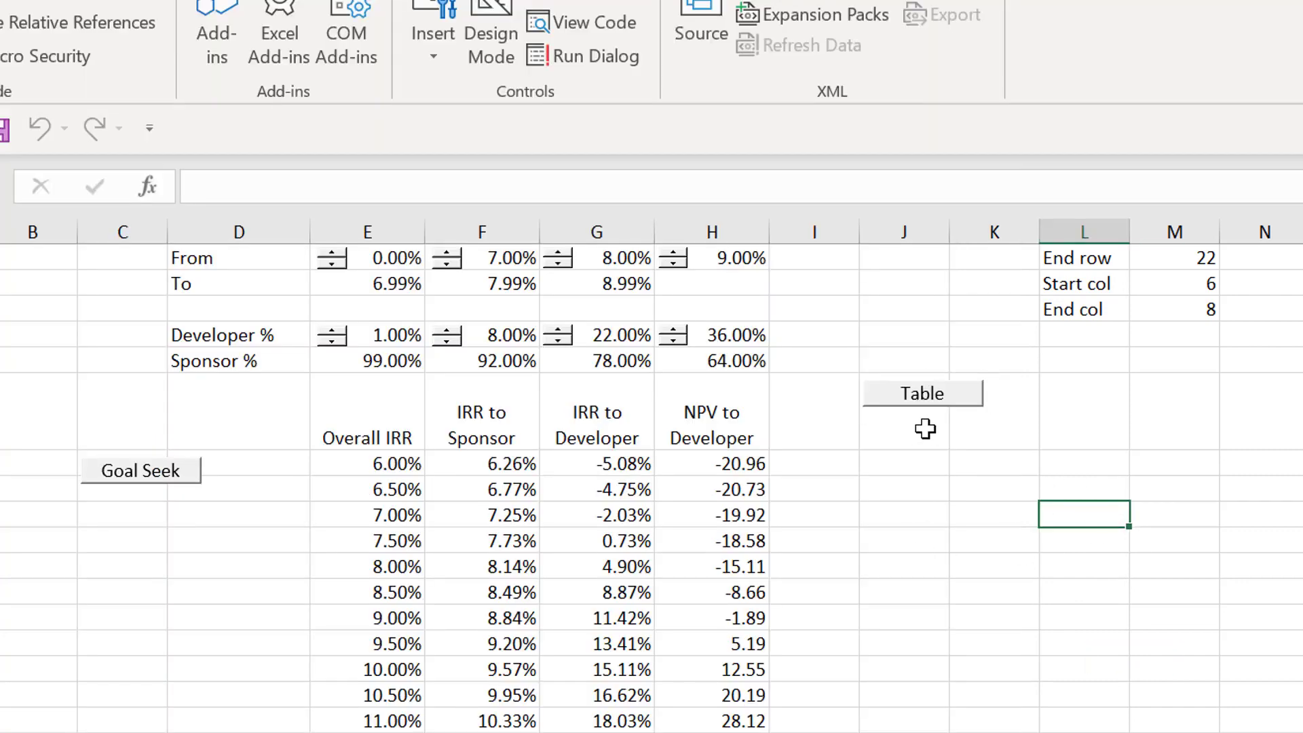
click(903, 392)
Insert a blank row between the table headers and the 6.00% overall IRR row
key(Left)
key(Left)
key(Left)
key(Left)
key(Left)
key(Left)
key(Left)
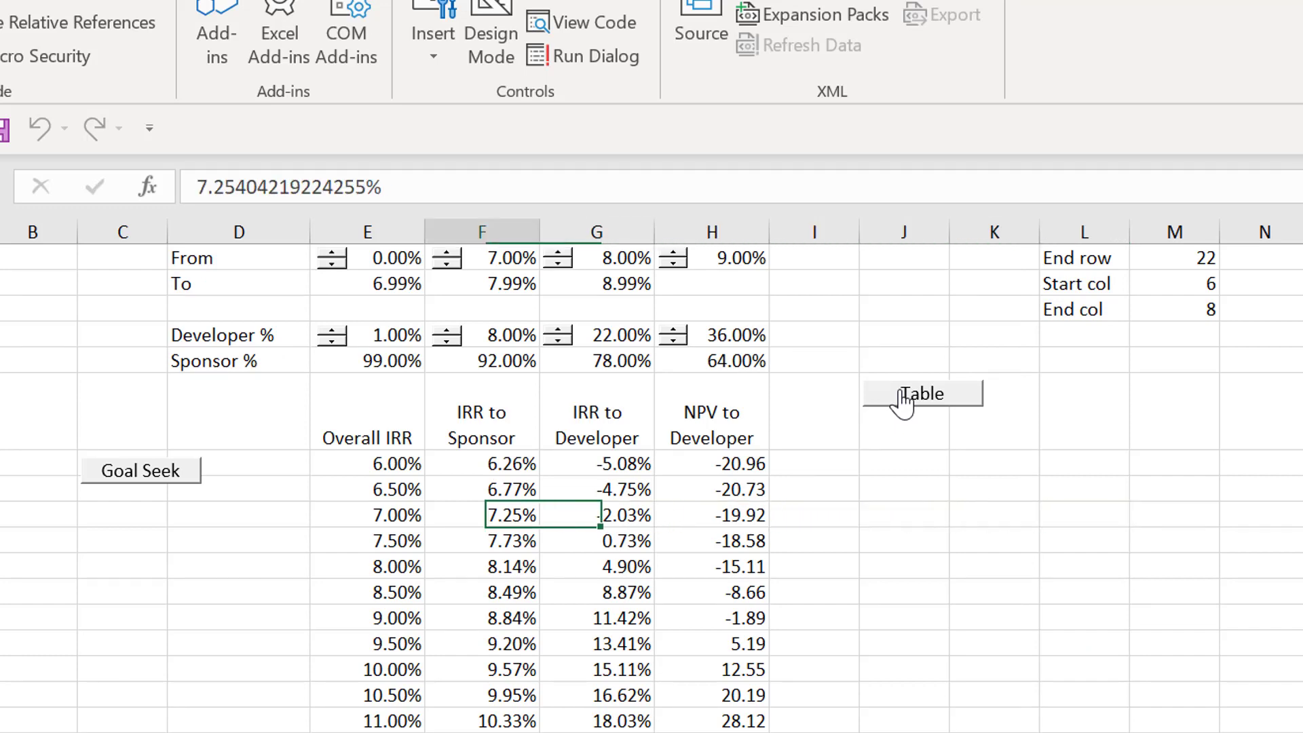
key(Up)
key(Up)
key(Up)
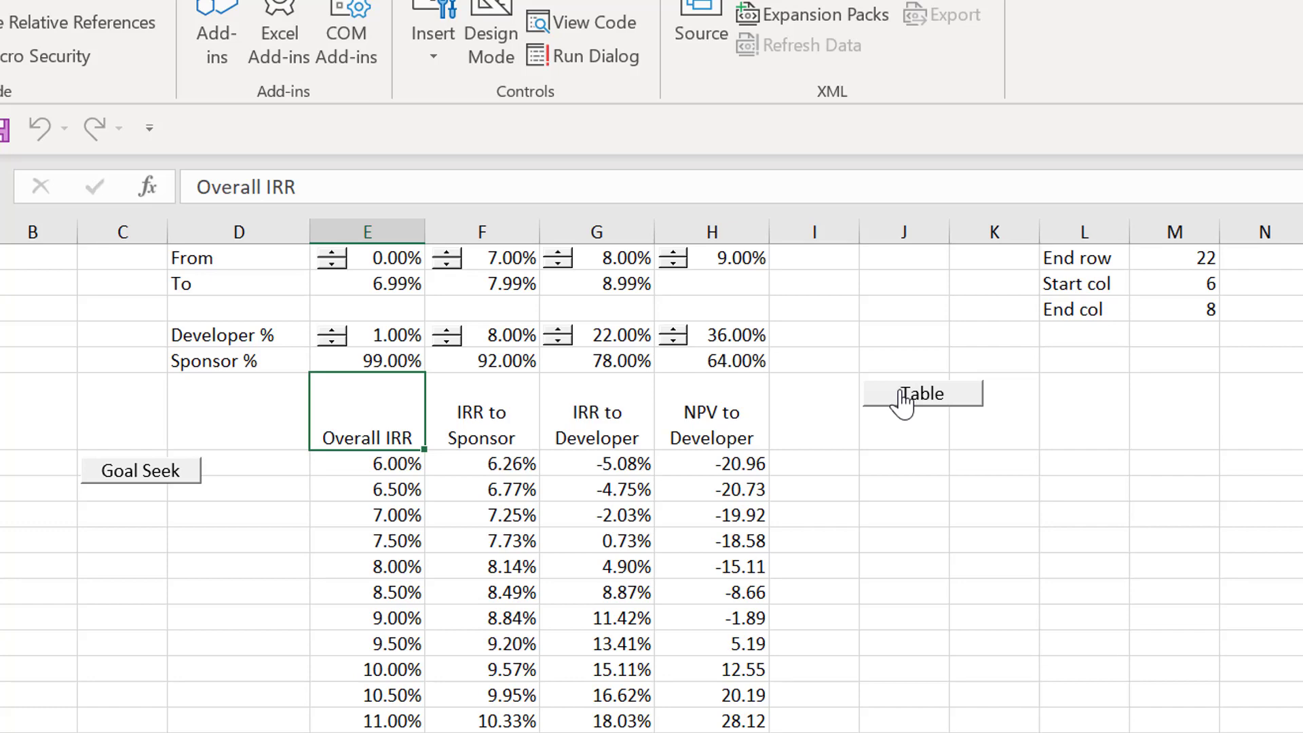
key(Down)
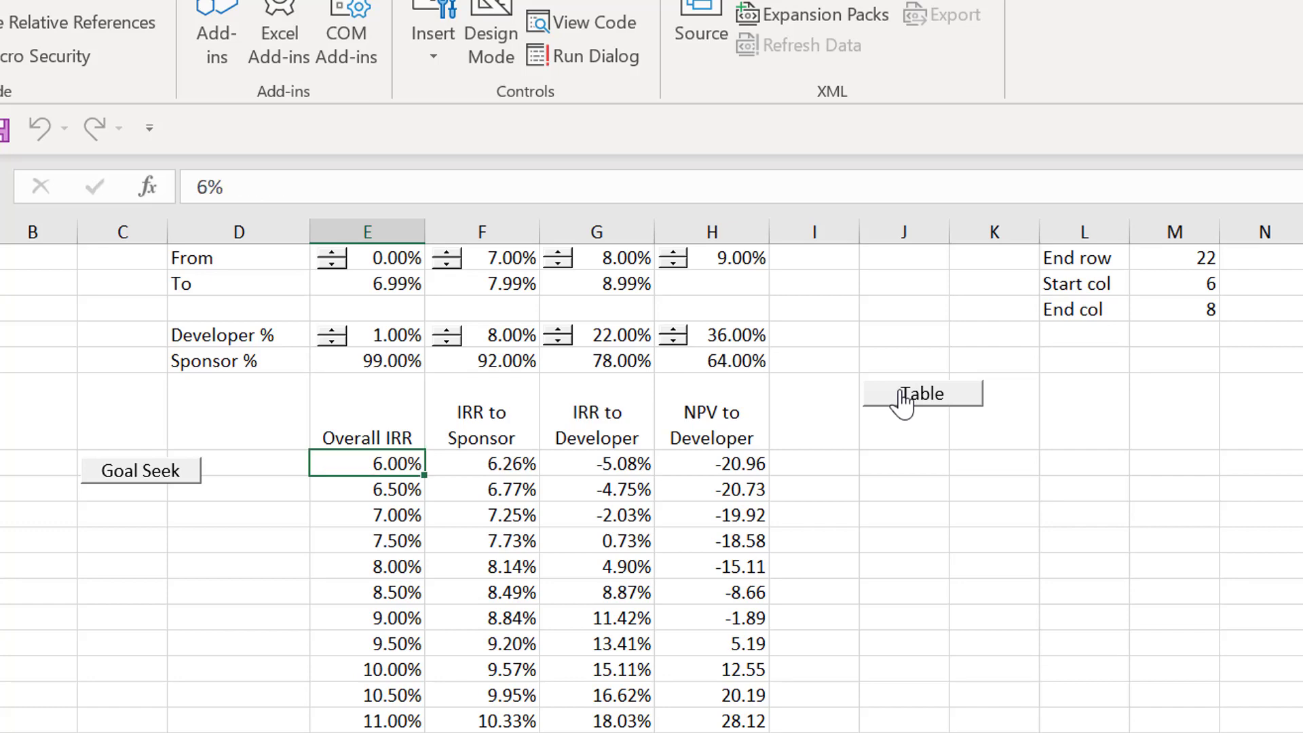
key(Up)
key(Down)
key(shift+space)
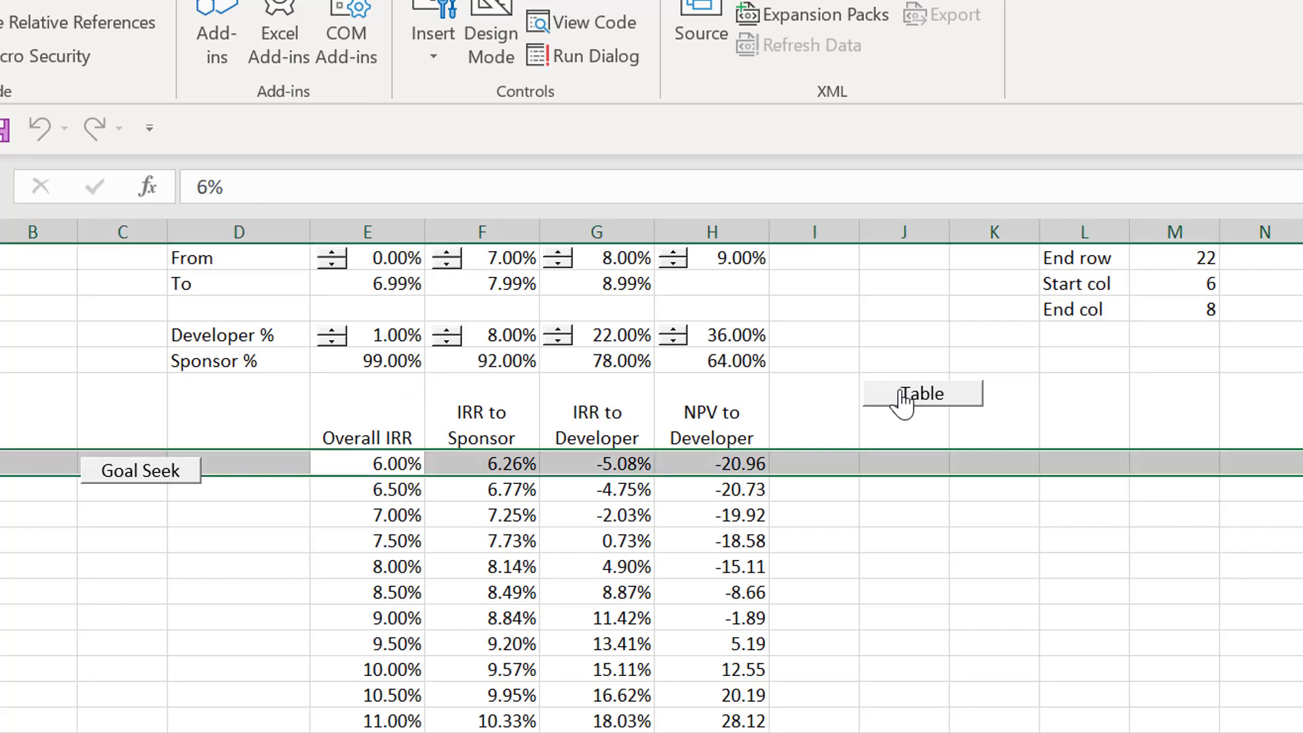
key(ctrl+shift+equal)
Move the IRR to Sponsor, IRR to Developer and NPV to Developer headers down into the blank row, leaving Overall IRR above
key(Up)
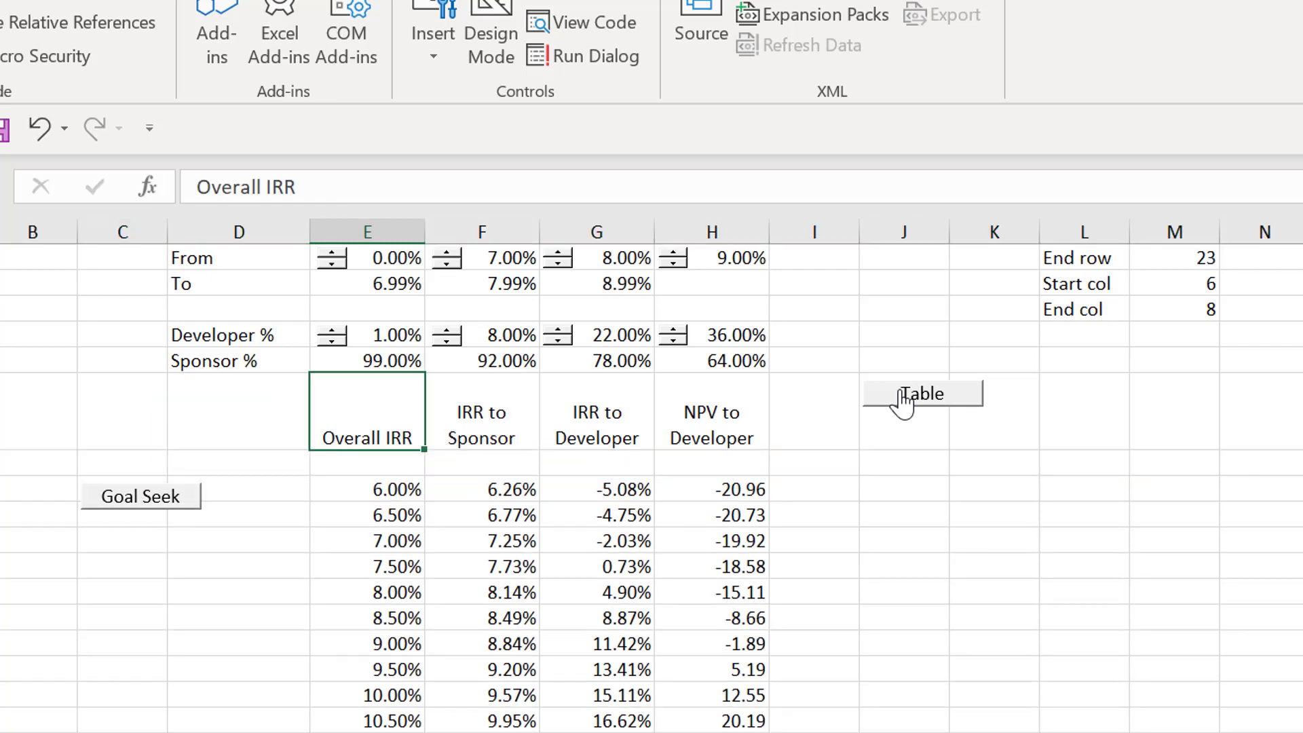
key(Right)
key(shift+Right)
key(shift+Right)
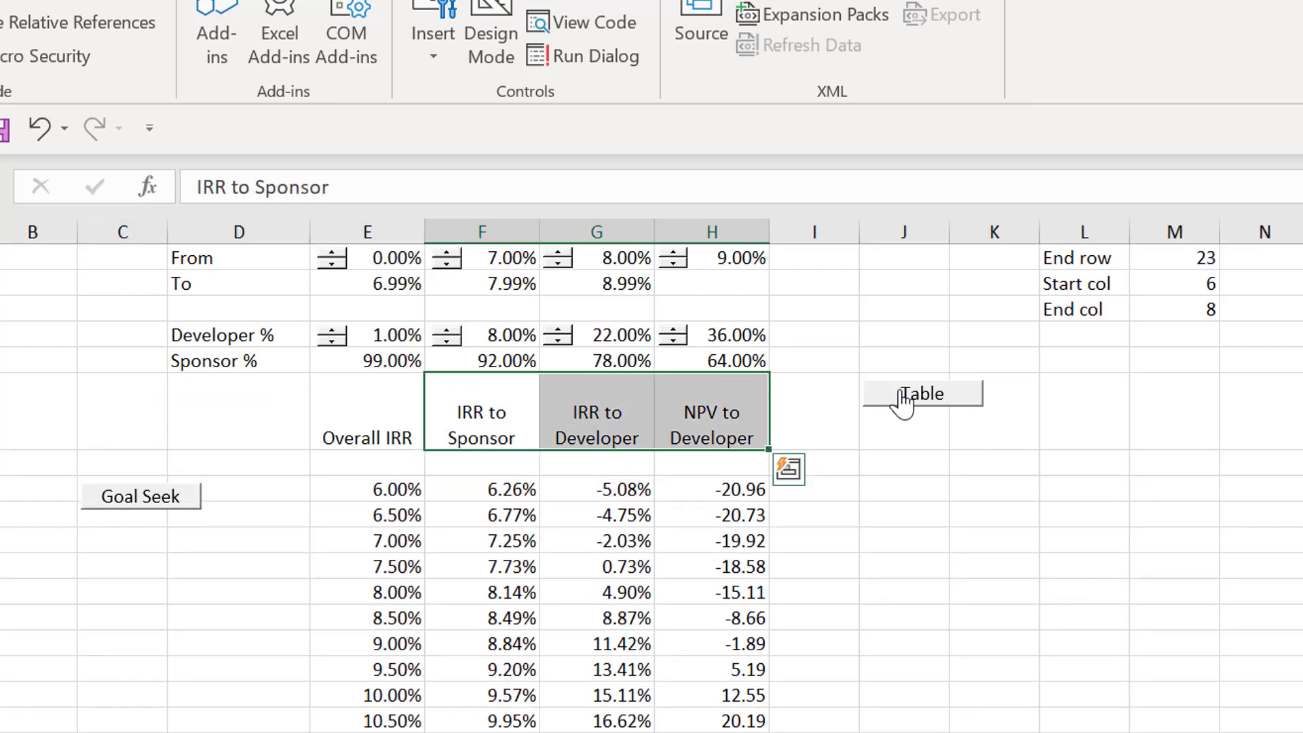
click(904, 403)
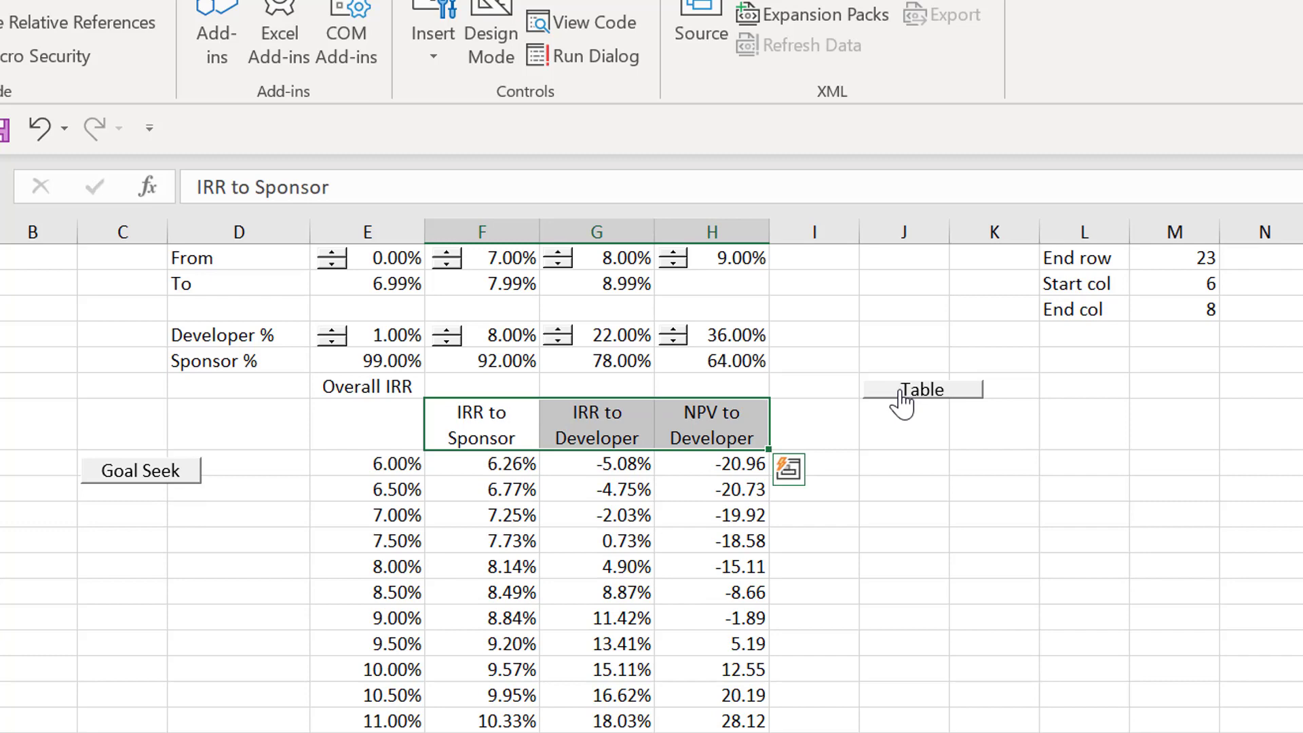
Create a column chart of the sponsor IRR, developer IRR and NPV columns against overall IRR and move it clear of the table
click(901, 400)
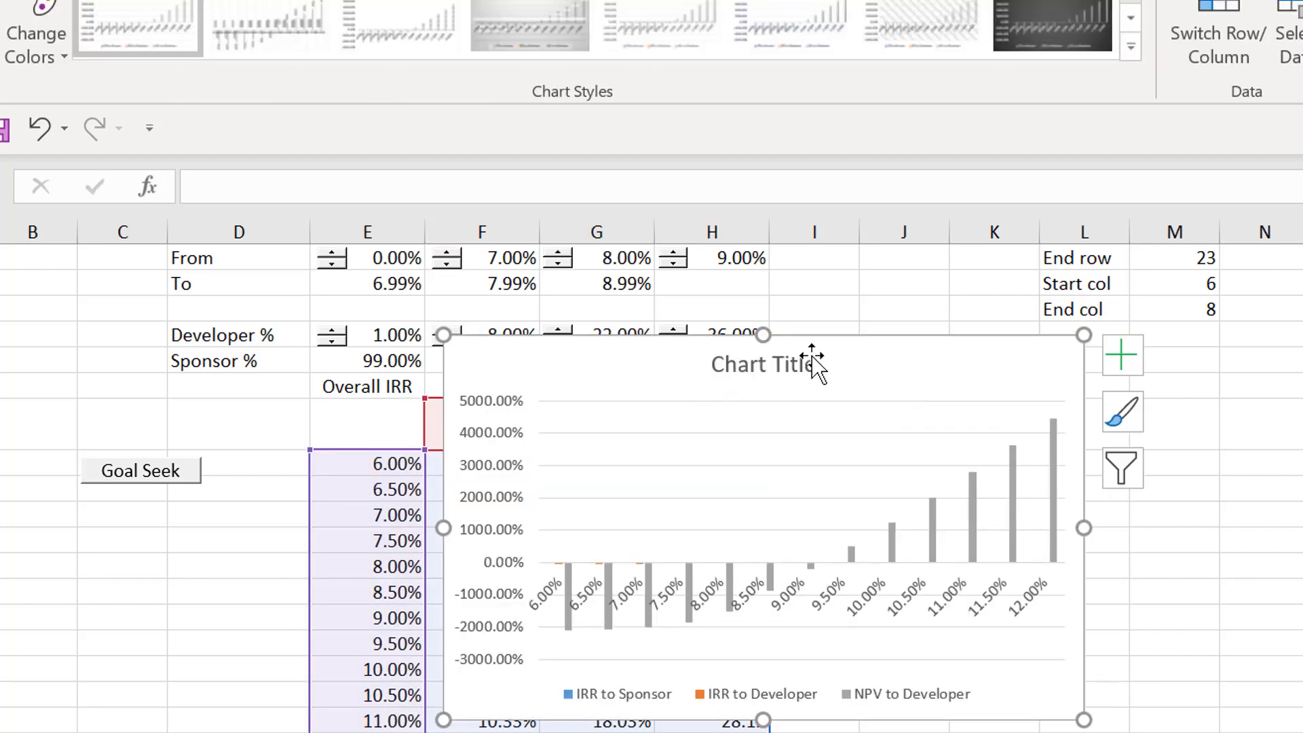
drag(844, 361, 1300, 408)
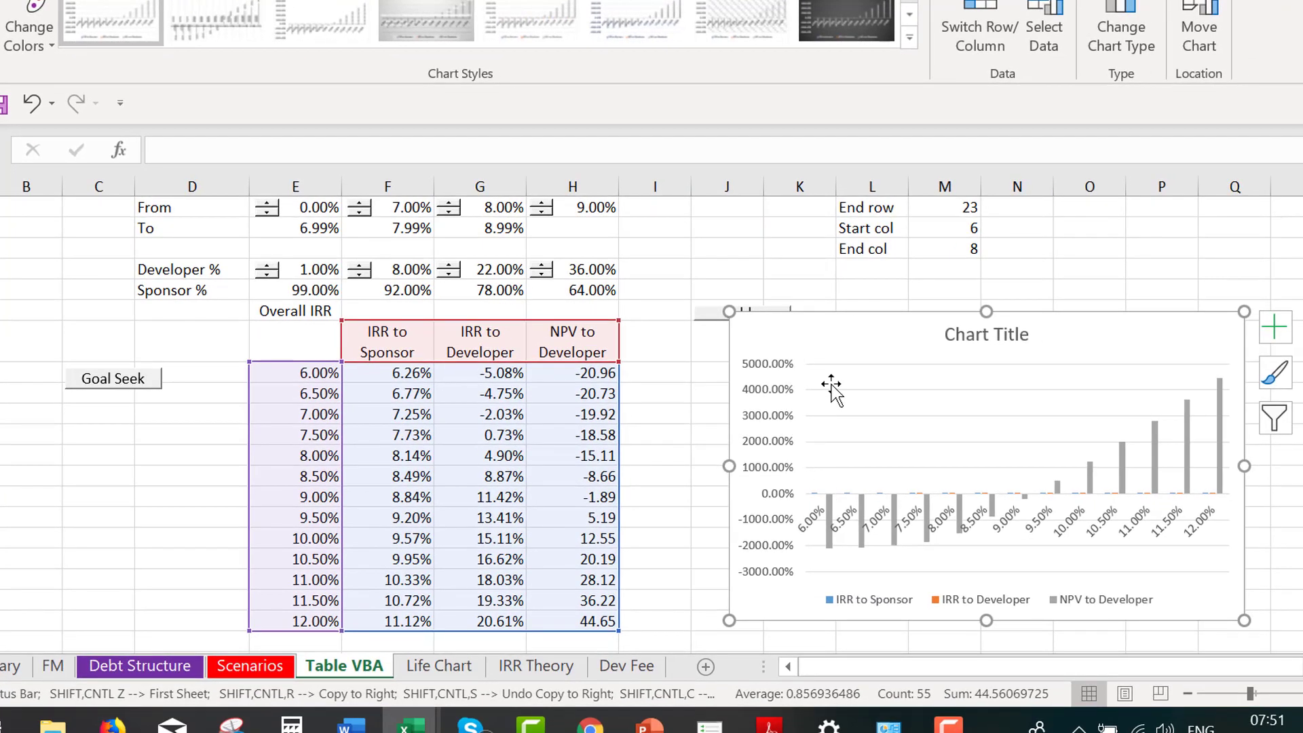
Plot the chart's NPV to Developer series on the secondary axis and close the formatting pane
right_click(1030, 480)
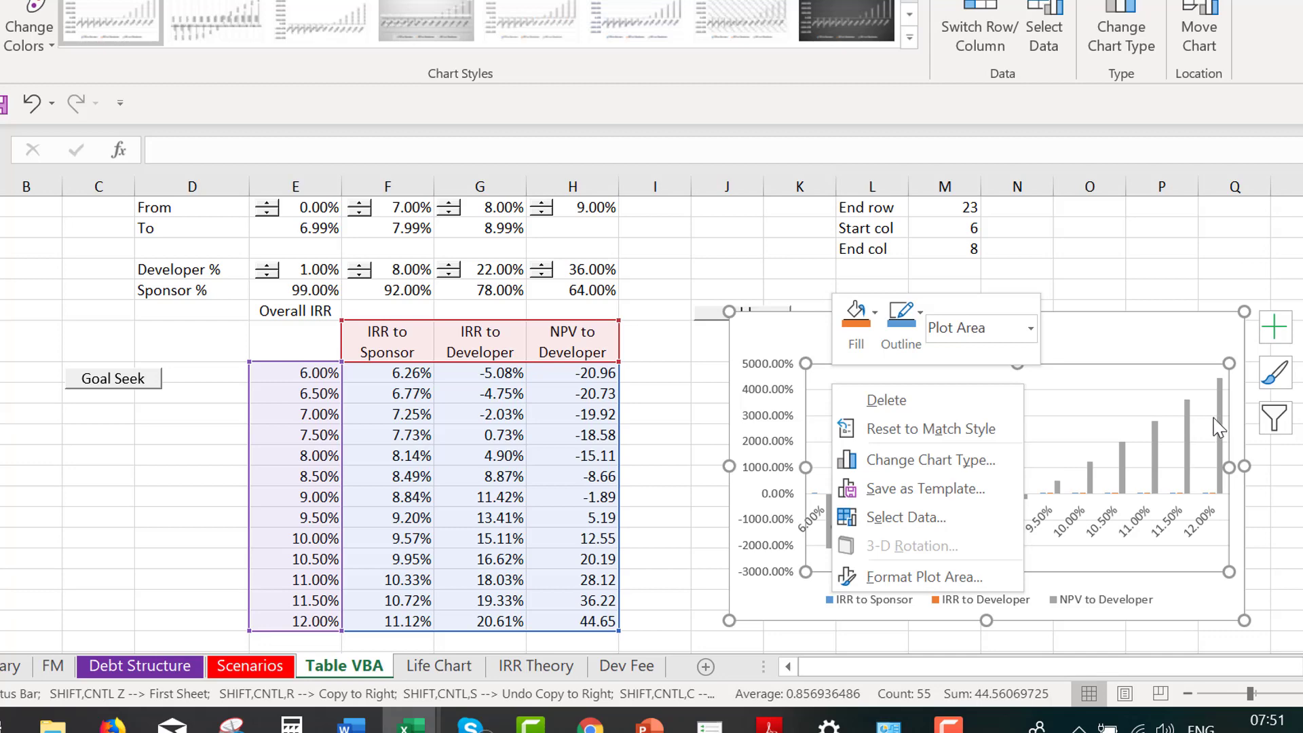
right_click(1188, 417)
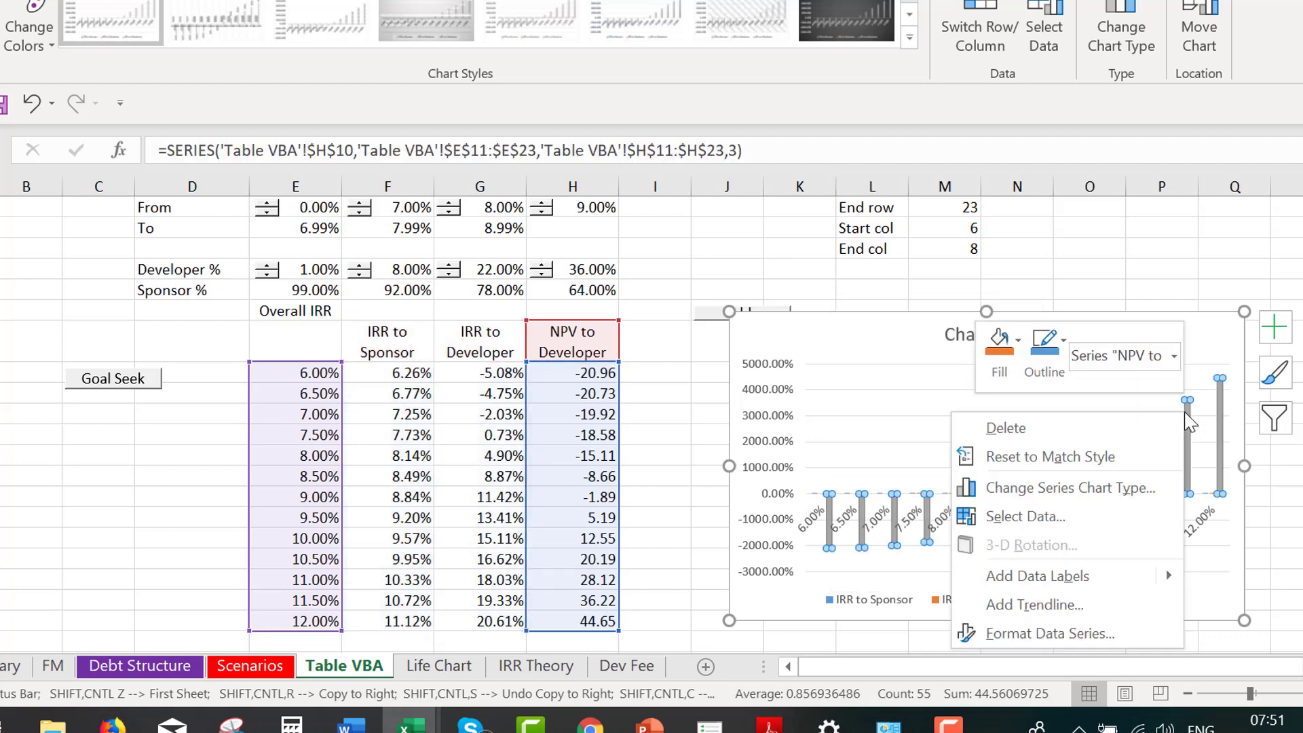
click(1037, 633)
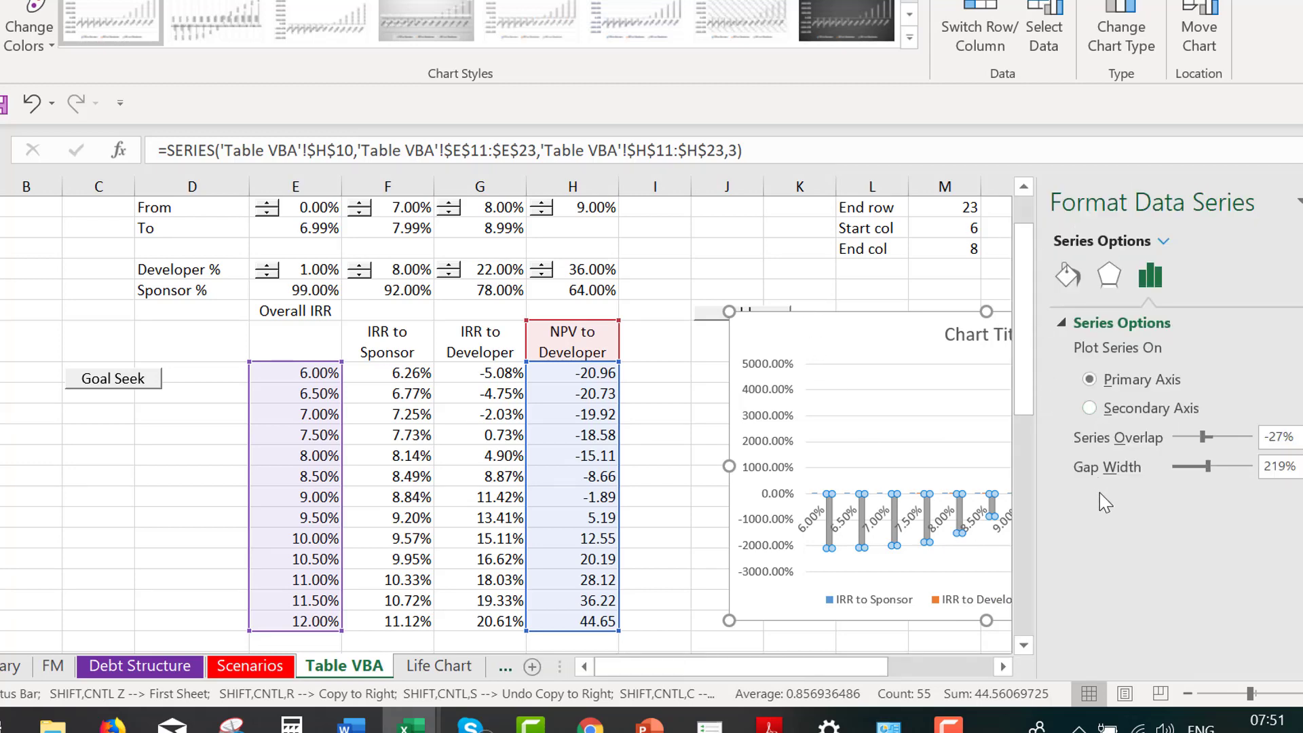
click(1091, 408)
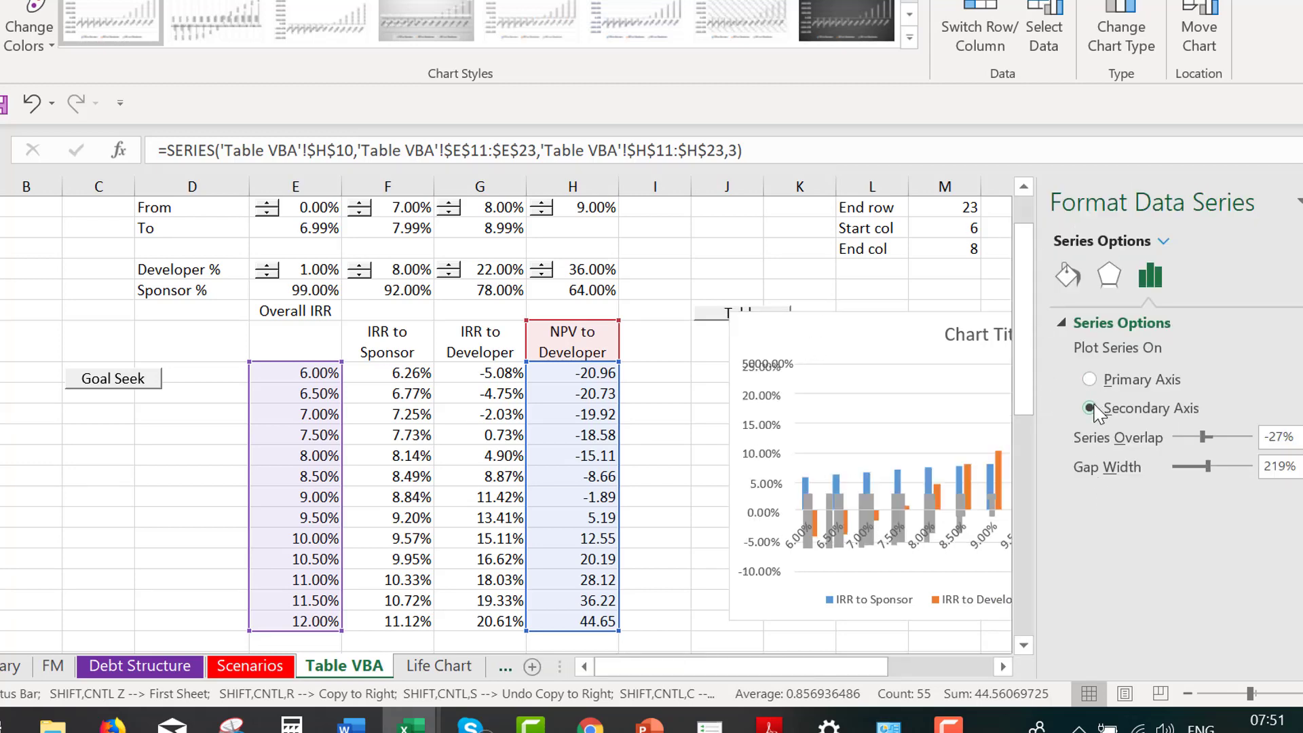
click(682, 533)
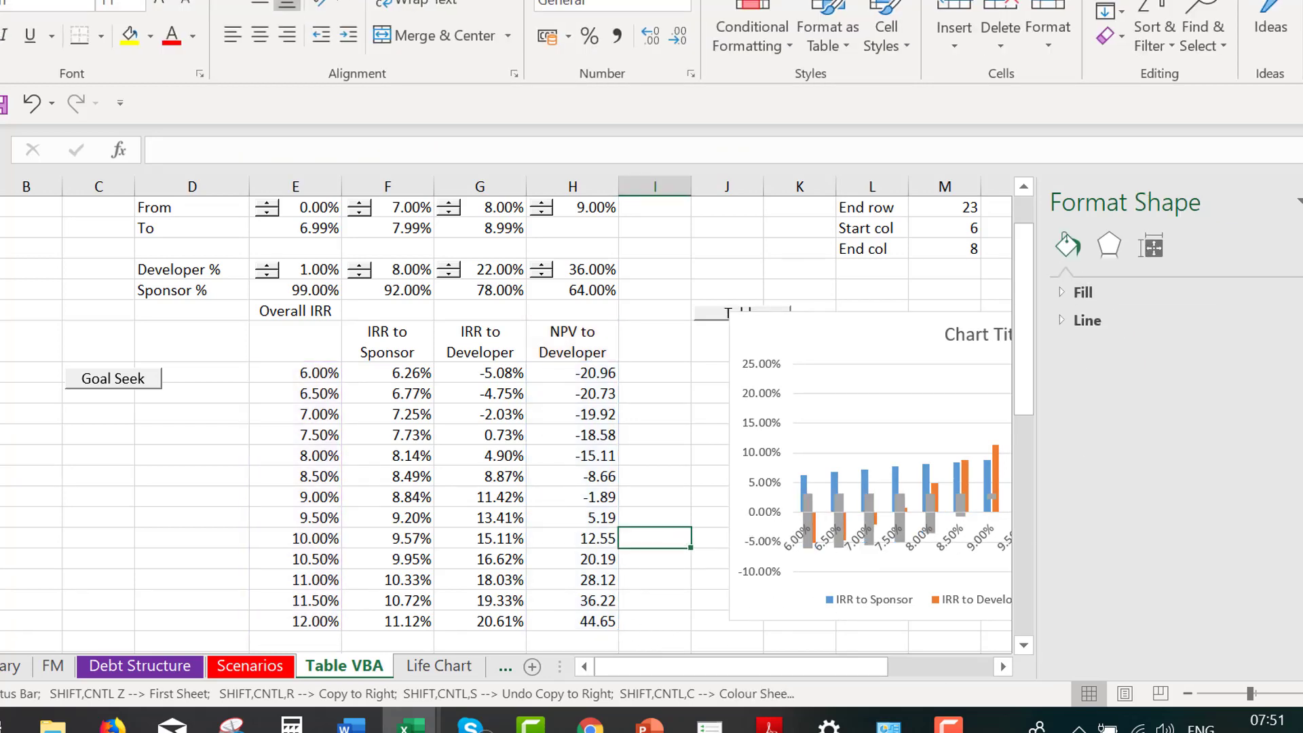
click(1302, 202)
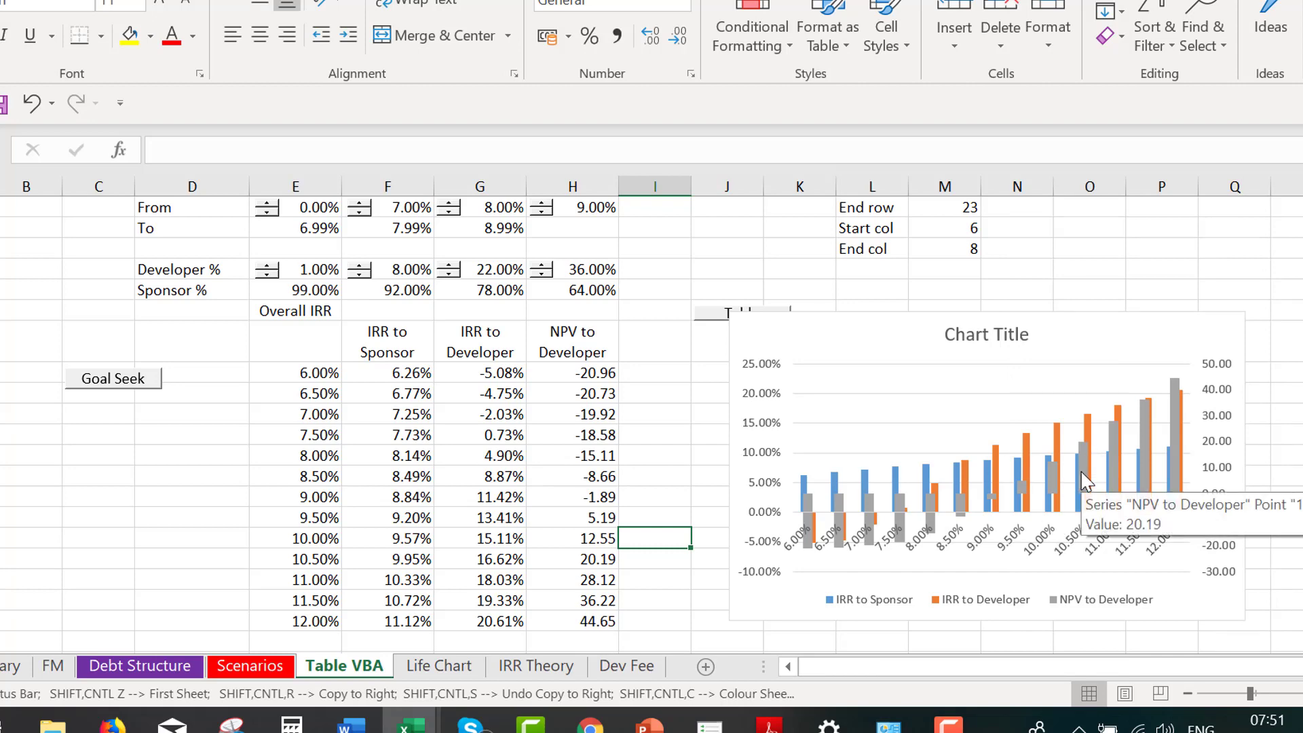
Exclude the NPV to Developer series from the chart's data source, keeping the sponsor and developer IRR series
right_click(1084, 482)
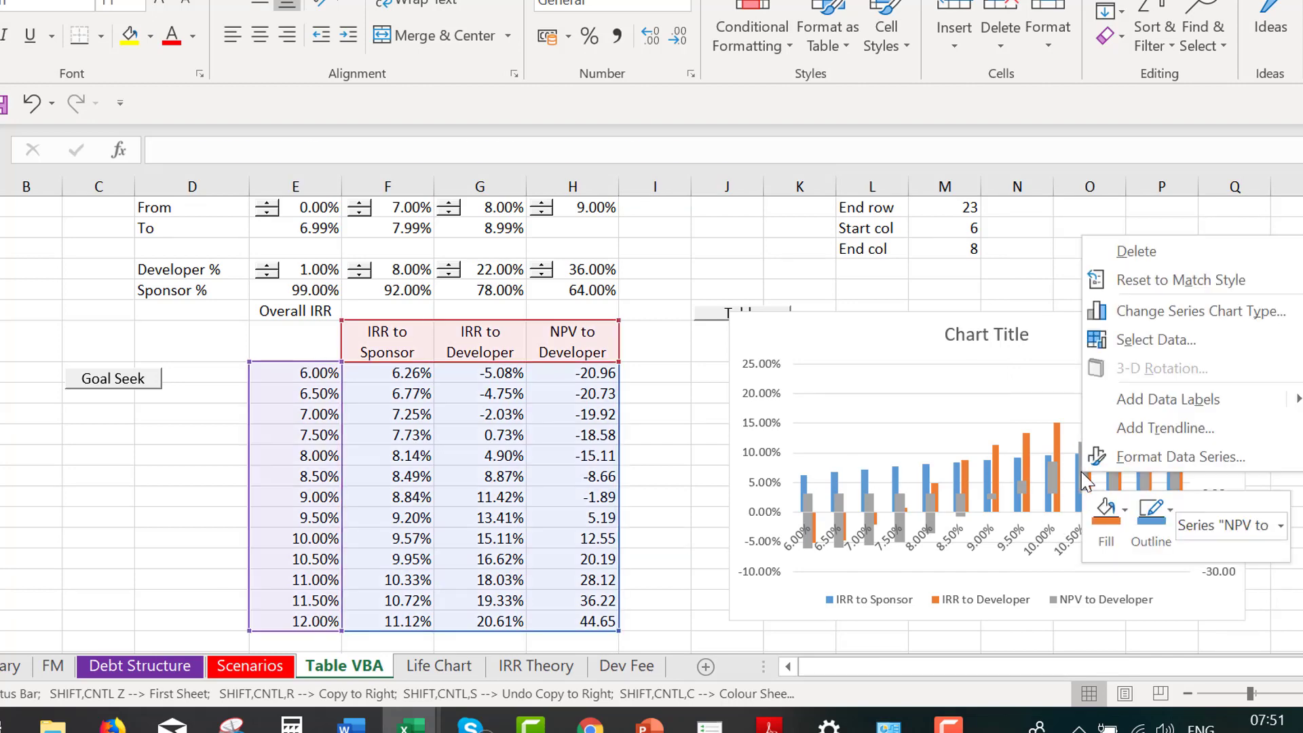
click(1172, 346)
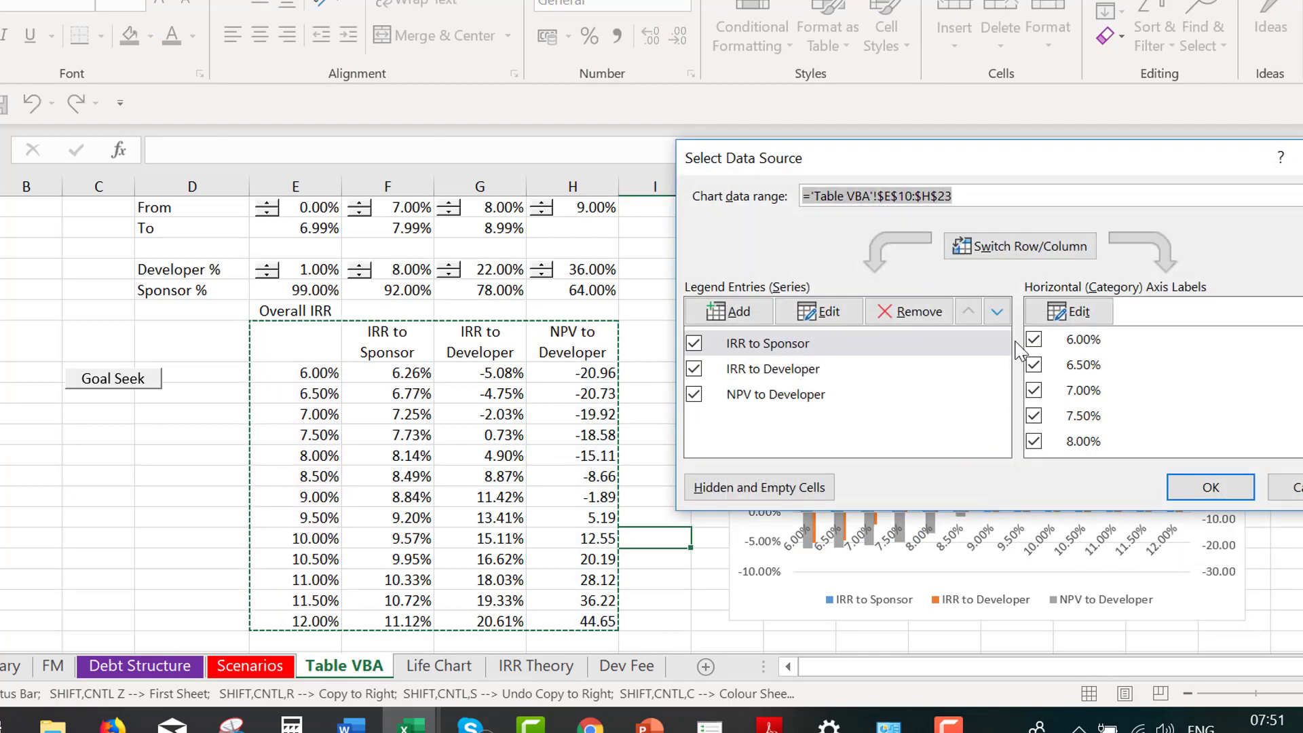
click(758, 398)
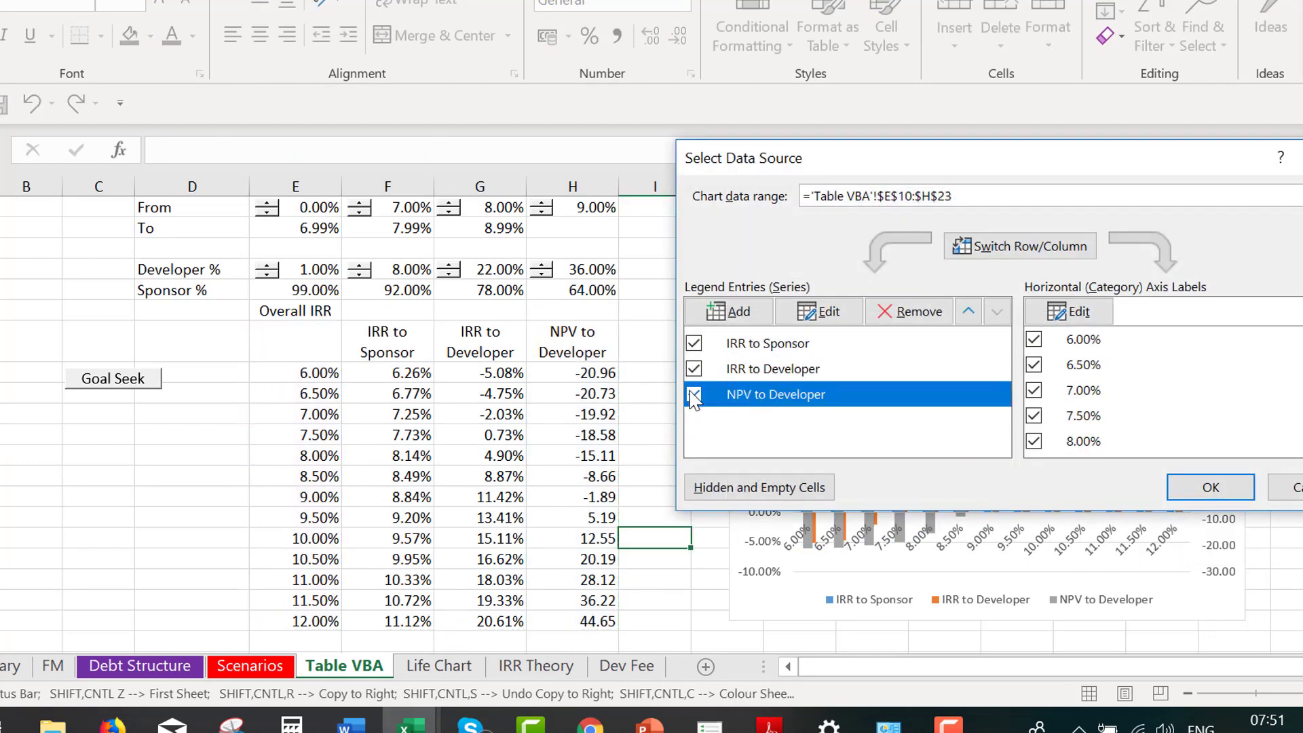
click(1208, 499)
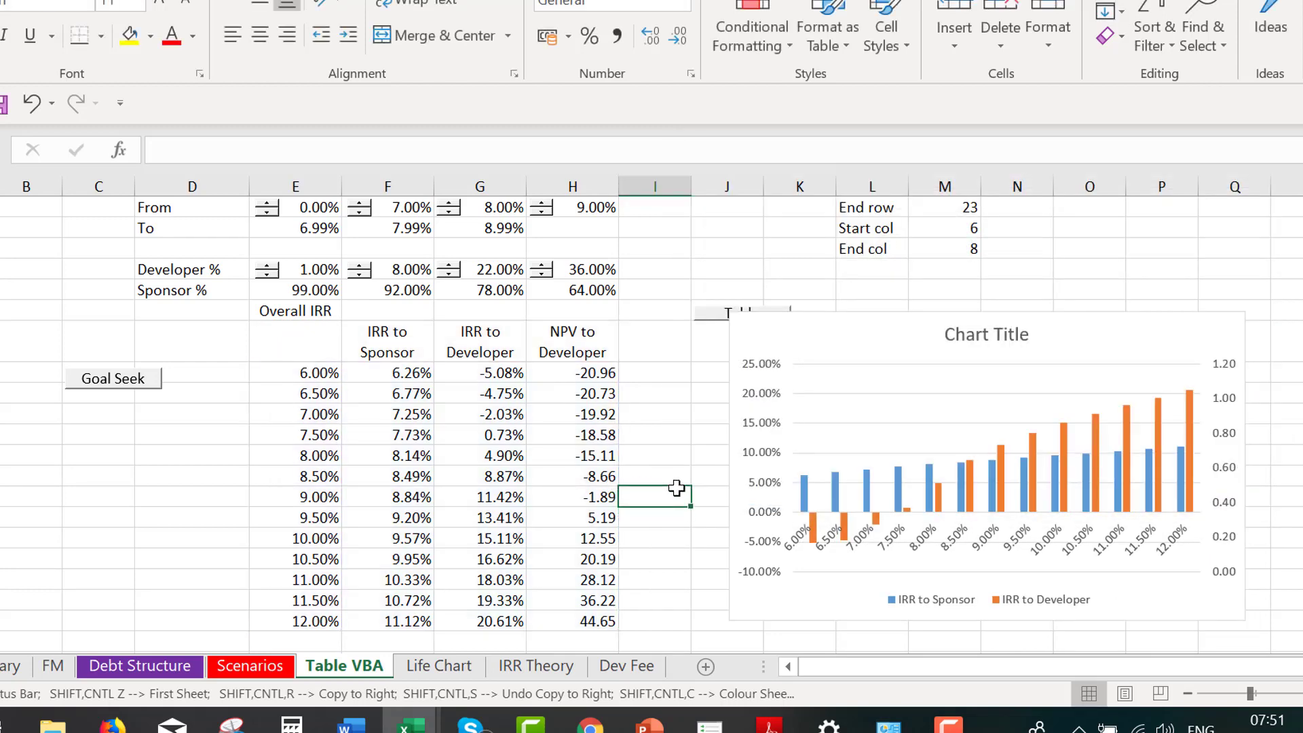
Change the chart of sponsor and developer IRR from clustered columns to a standard line chart
right_click(939, 490)
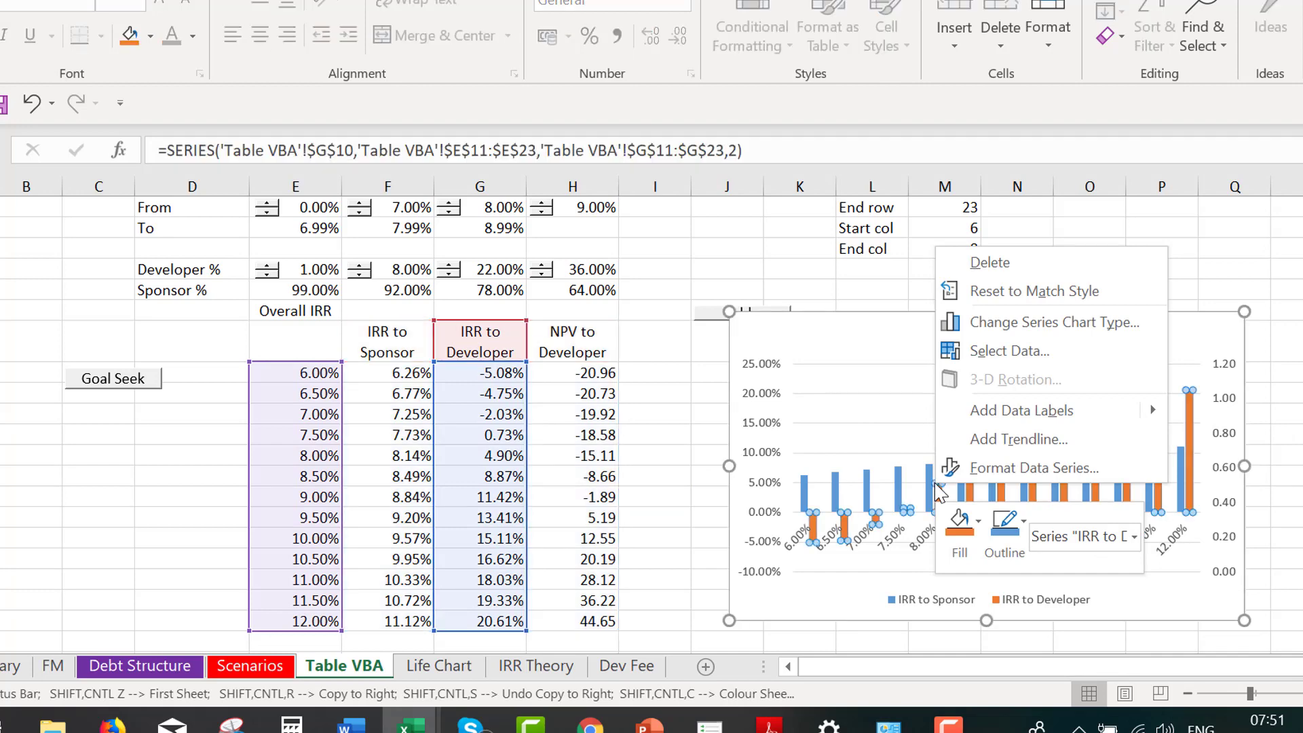
click(1037, 332)
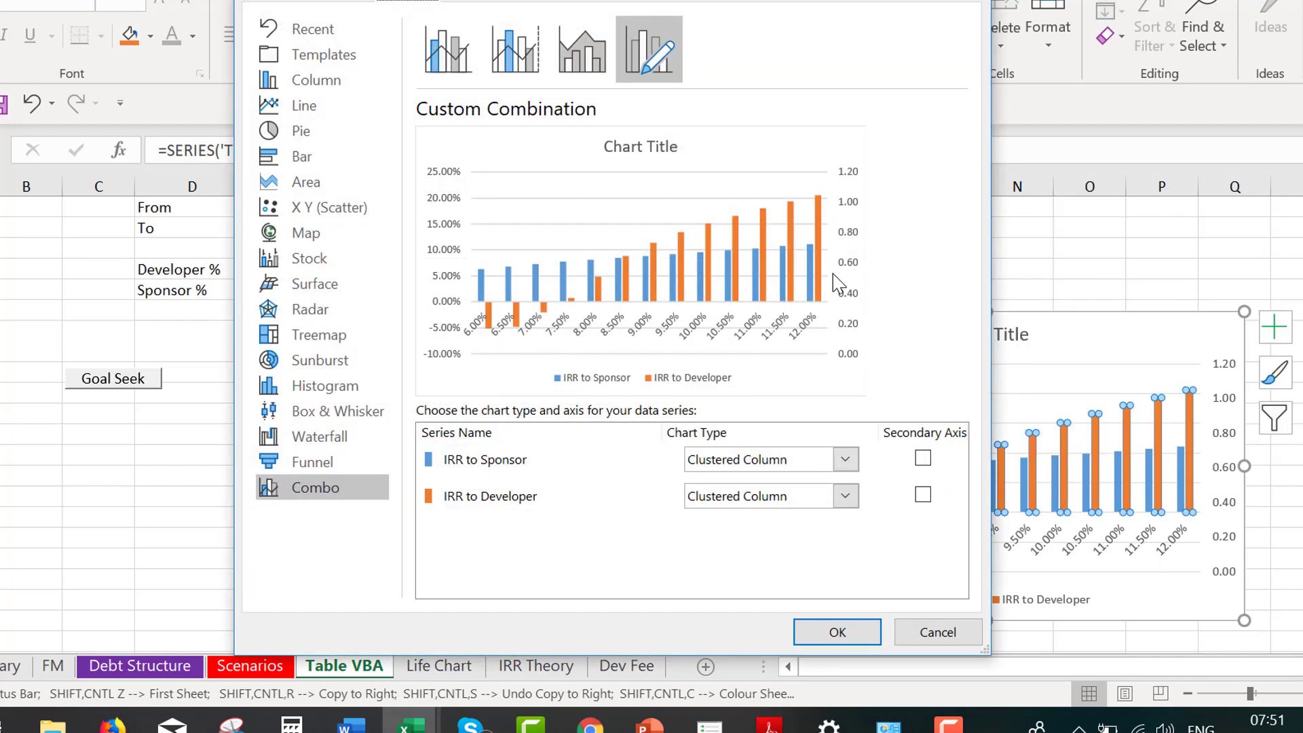
click(297, 108)
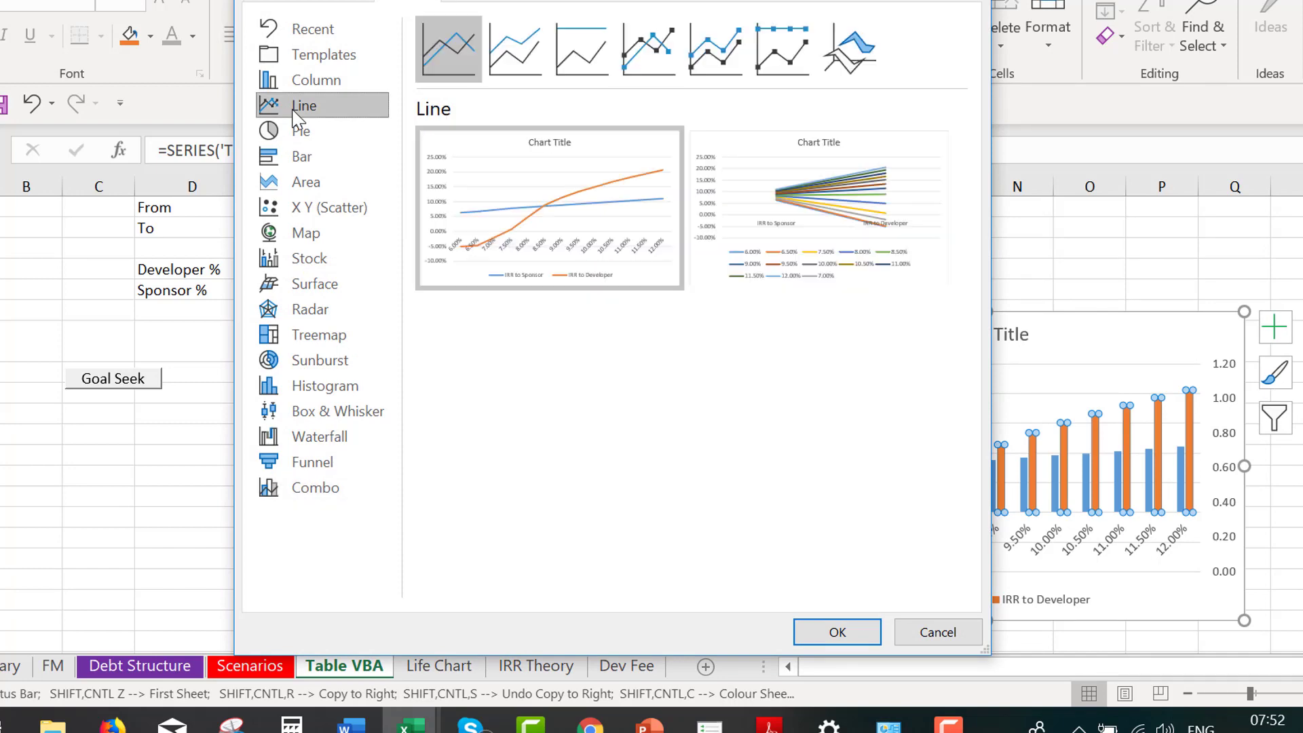
click(837, 632)
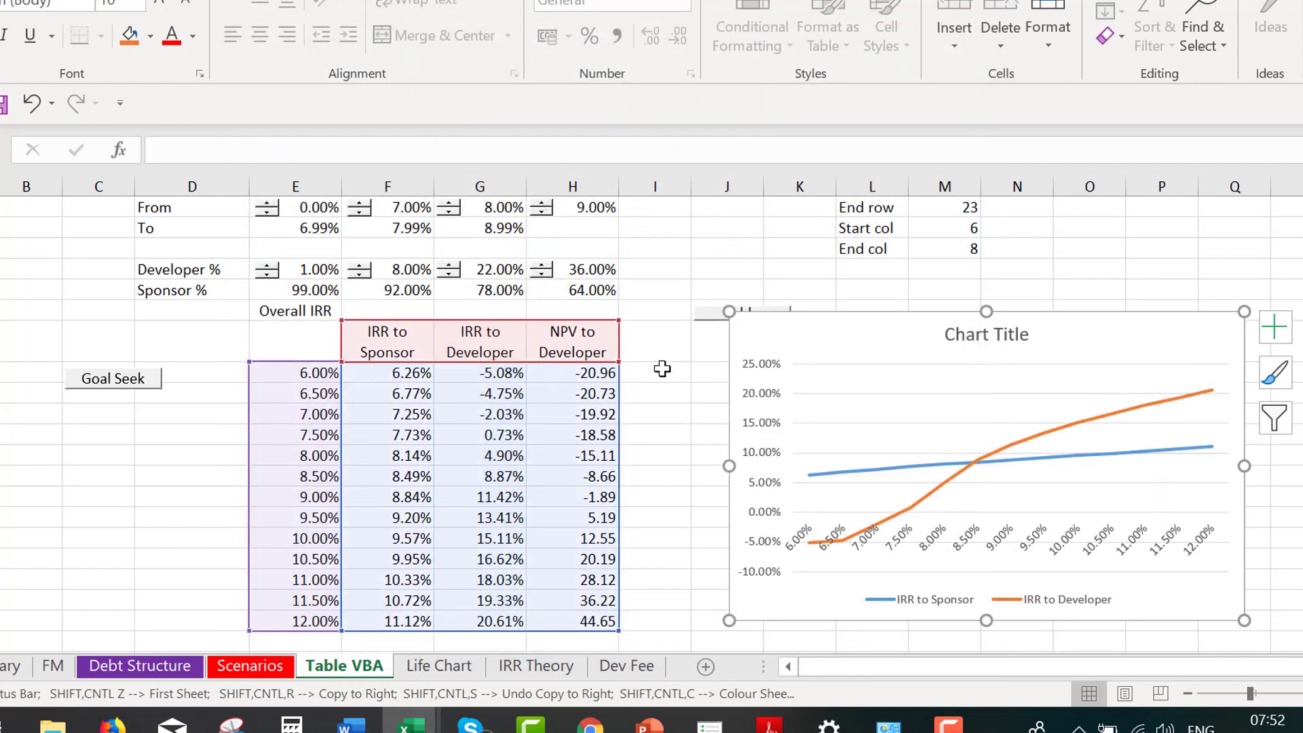
click(663, 369)
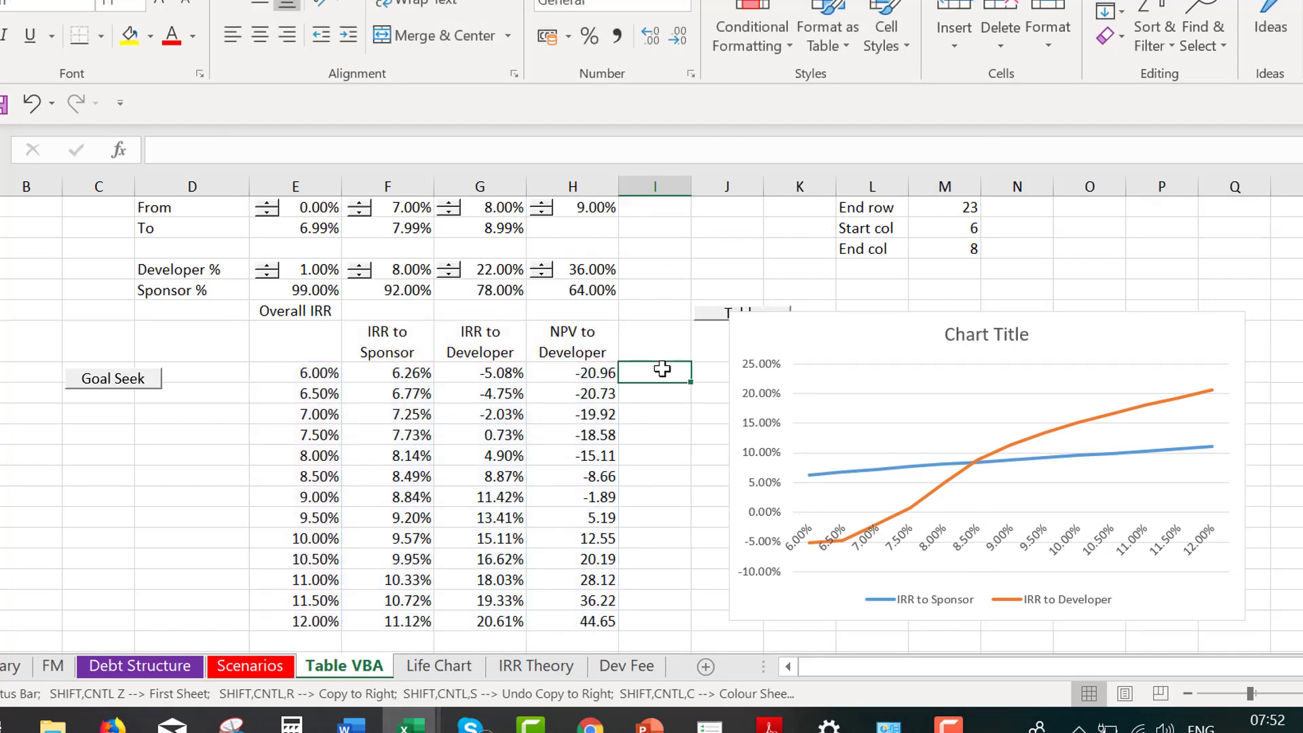
Delete the chart title and move the chart clear of the Table button
click(815, 335)
click(964, 335)
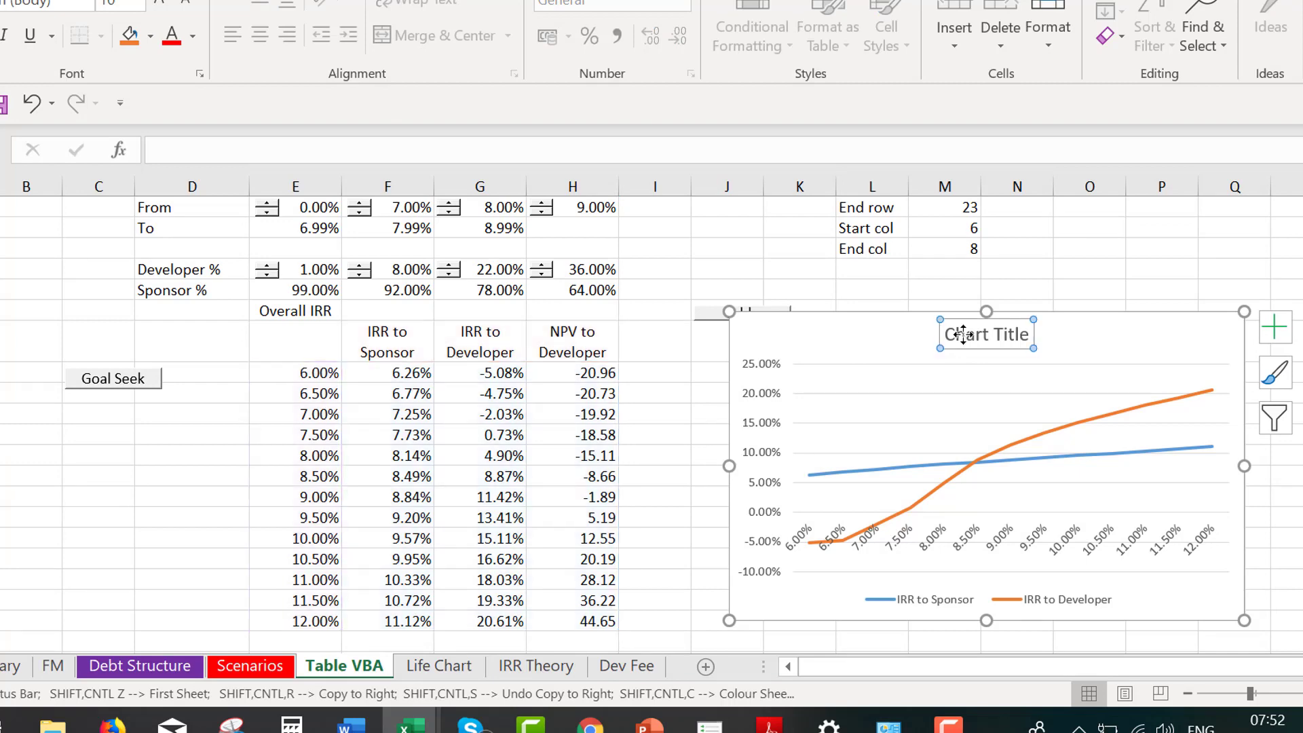
key(Delete)
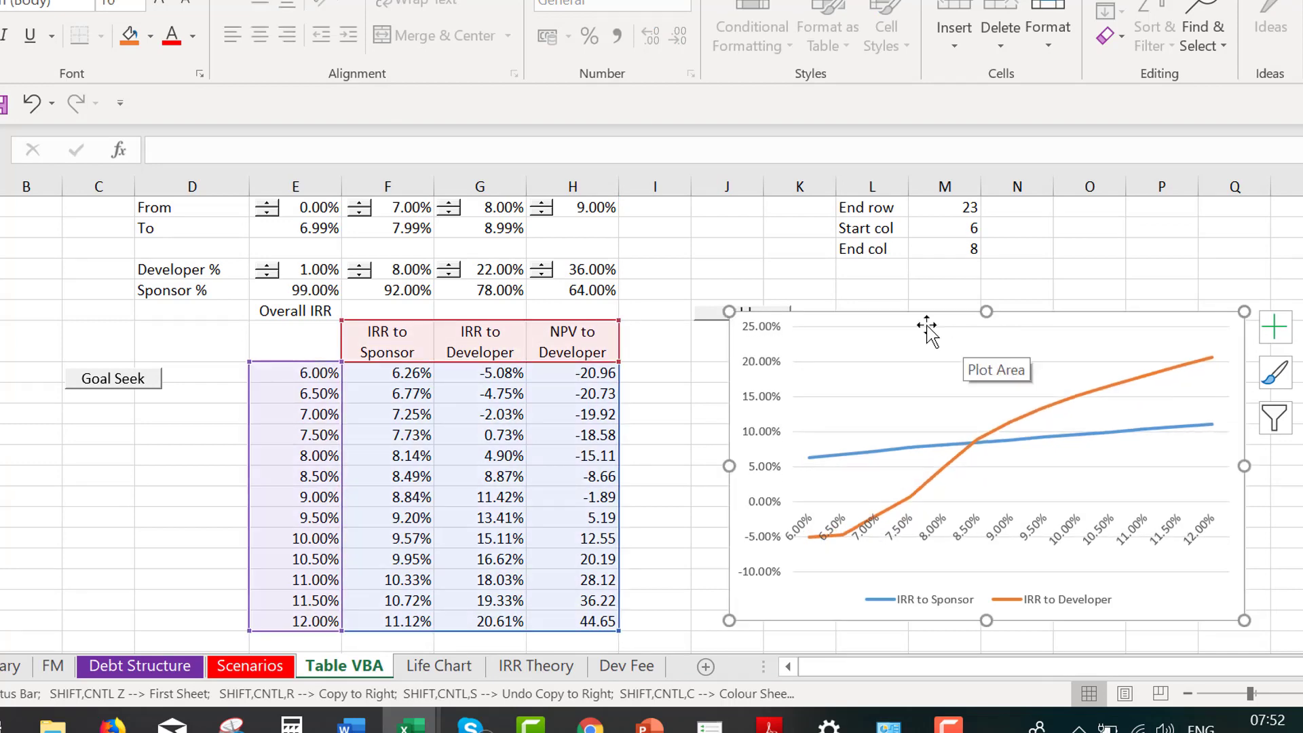
click(656, 415)
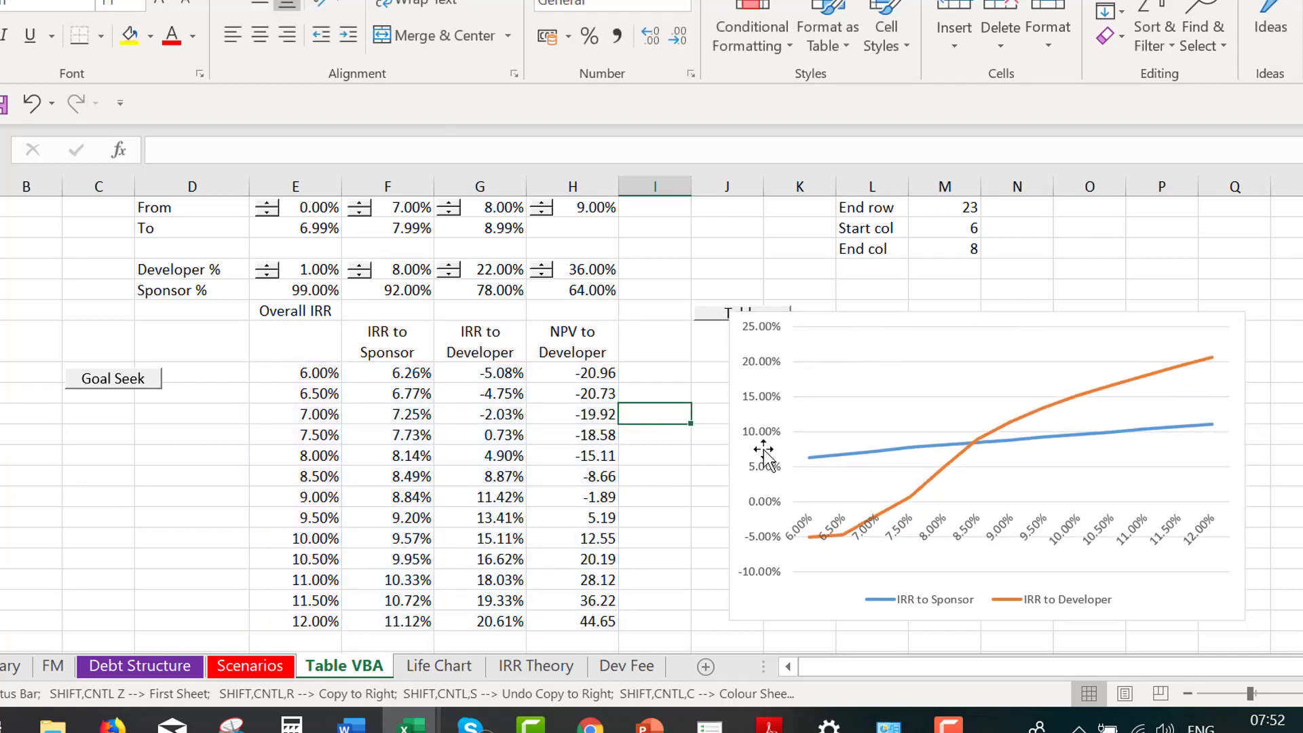
drag(784, 613, 858, 616)
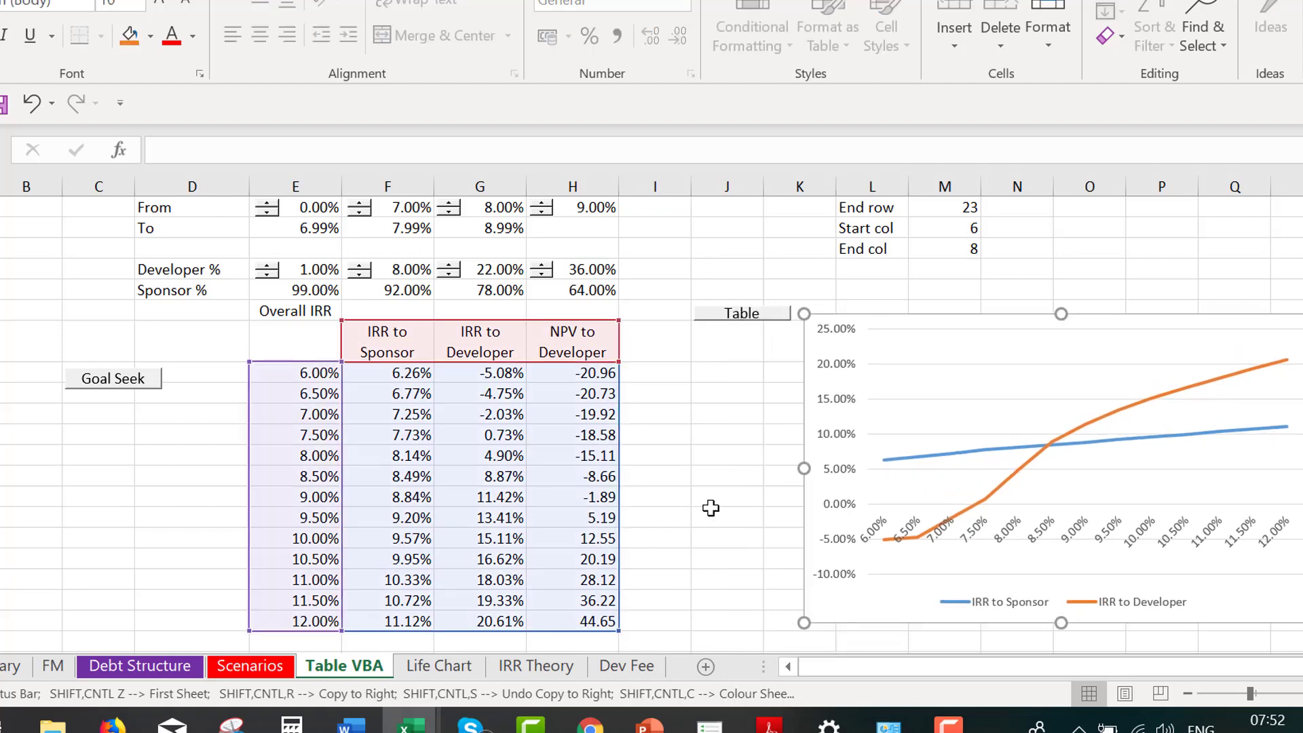
click(710, 508)
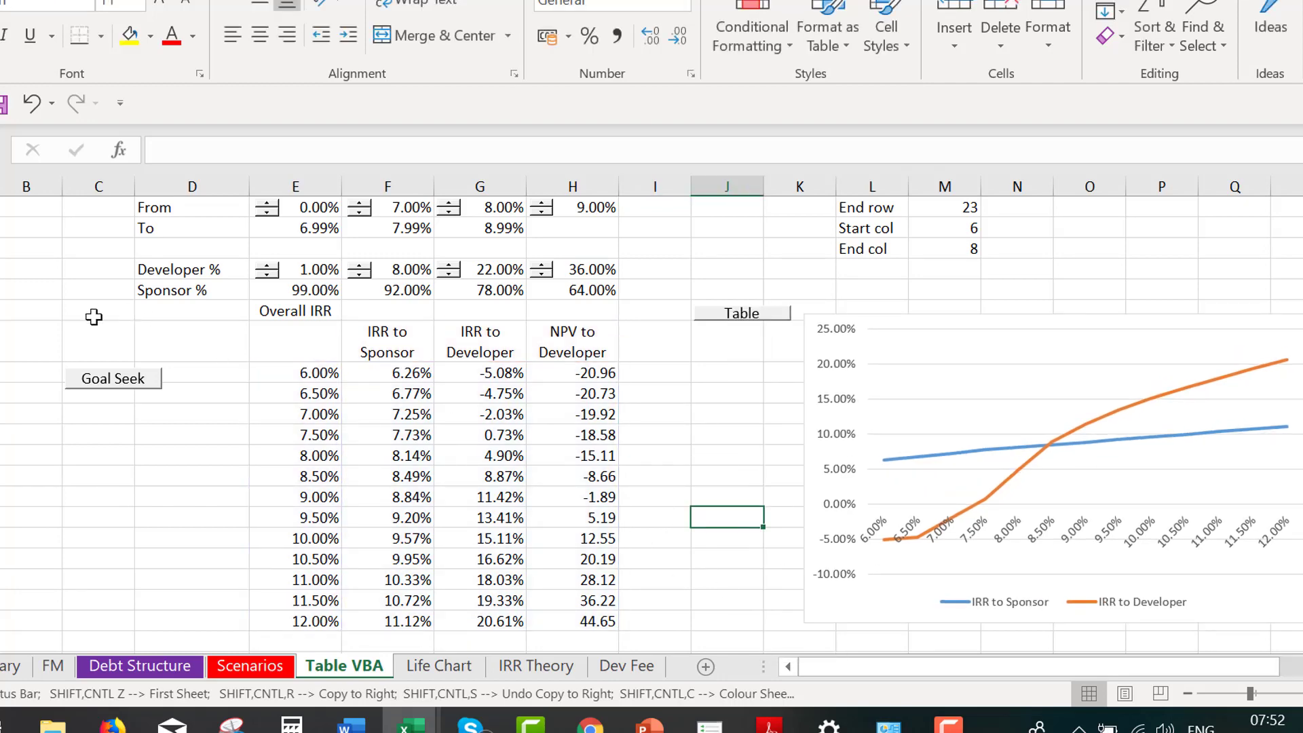
Set the second, third and fourth tier From thresholds to 4.00%, 10.00% and 11.00%, and run the Table macro
click(90, 285)
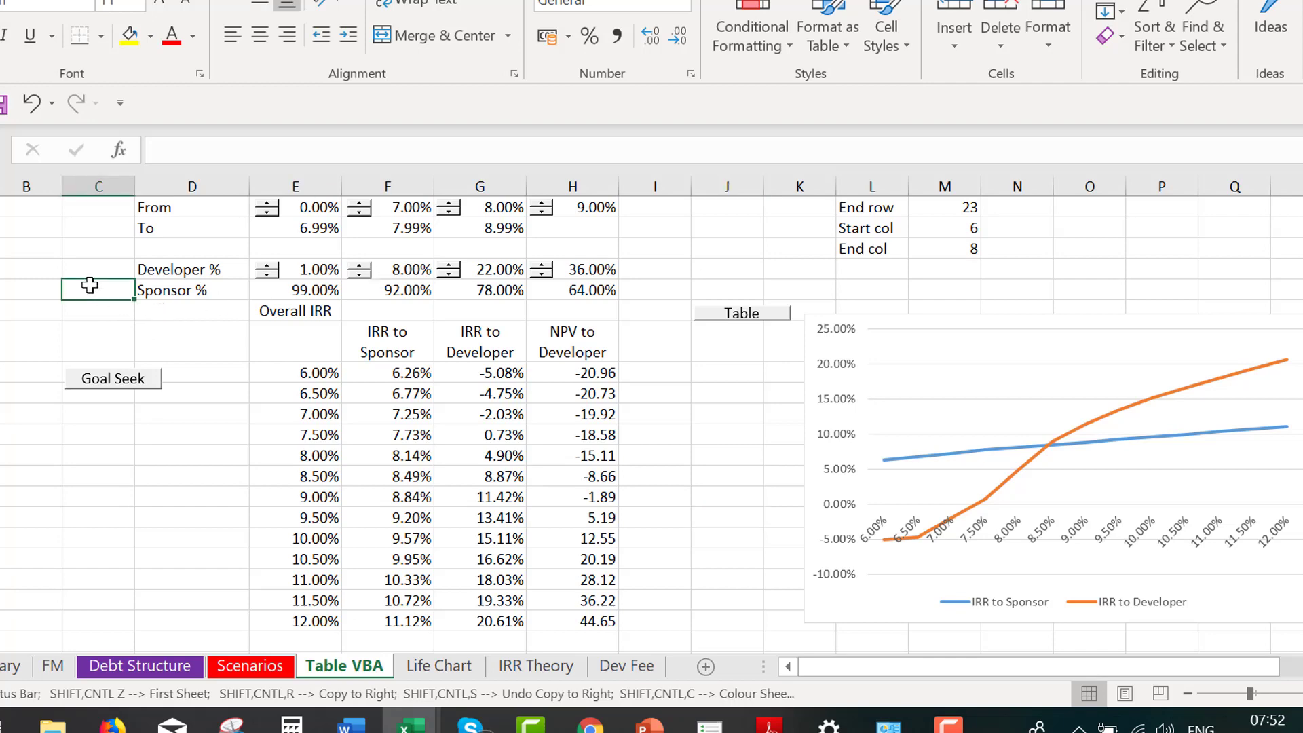
key(Up)
key(Up)
key(Up)
key(Up)
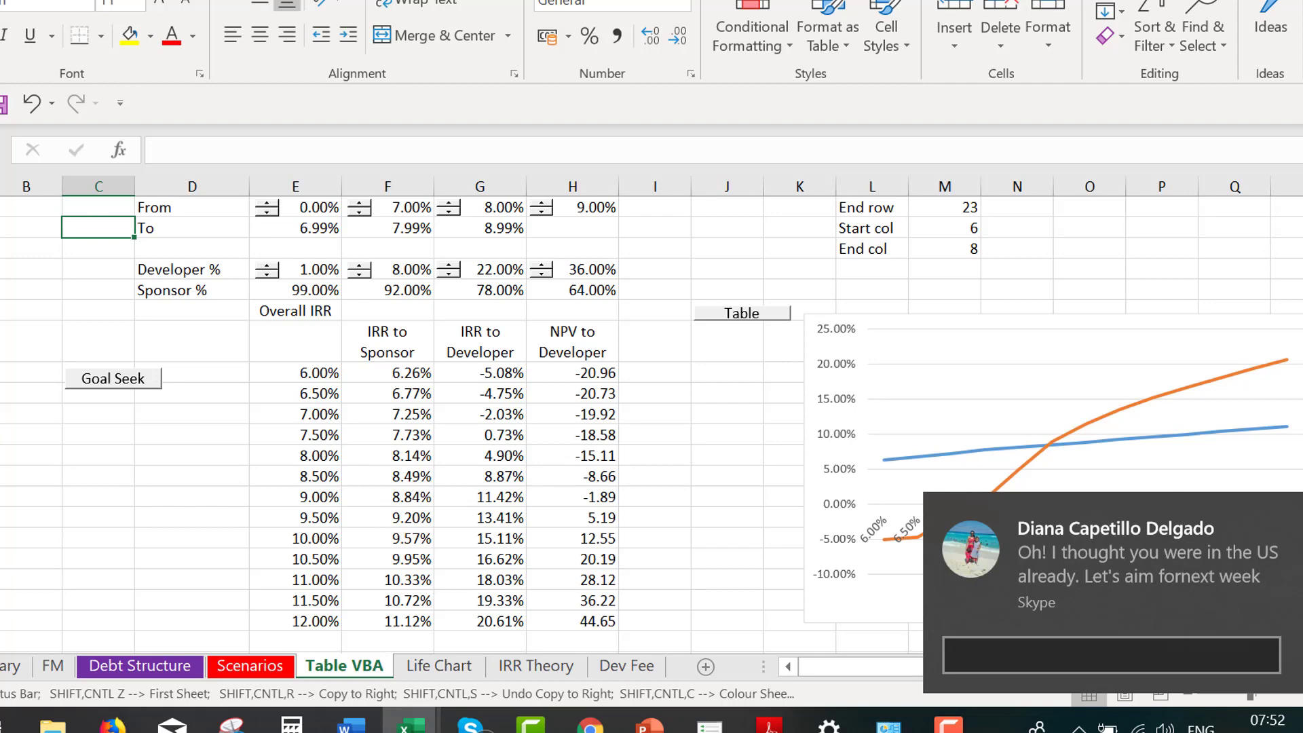
click(699, 380)
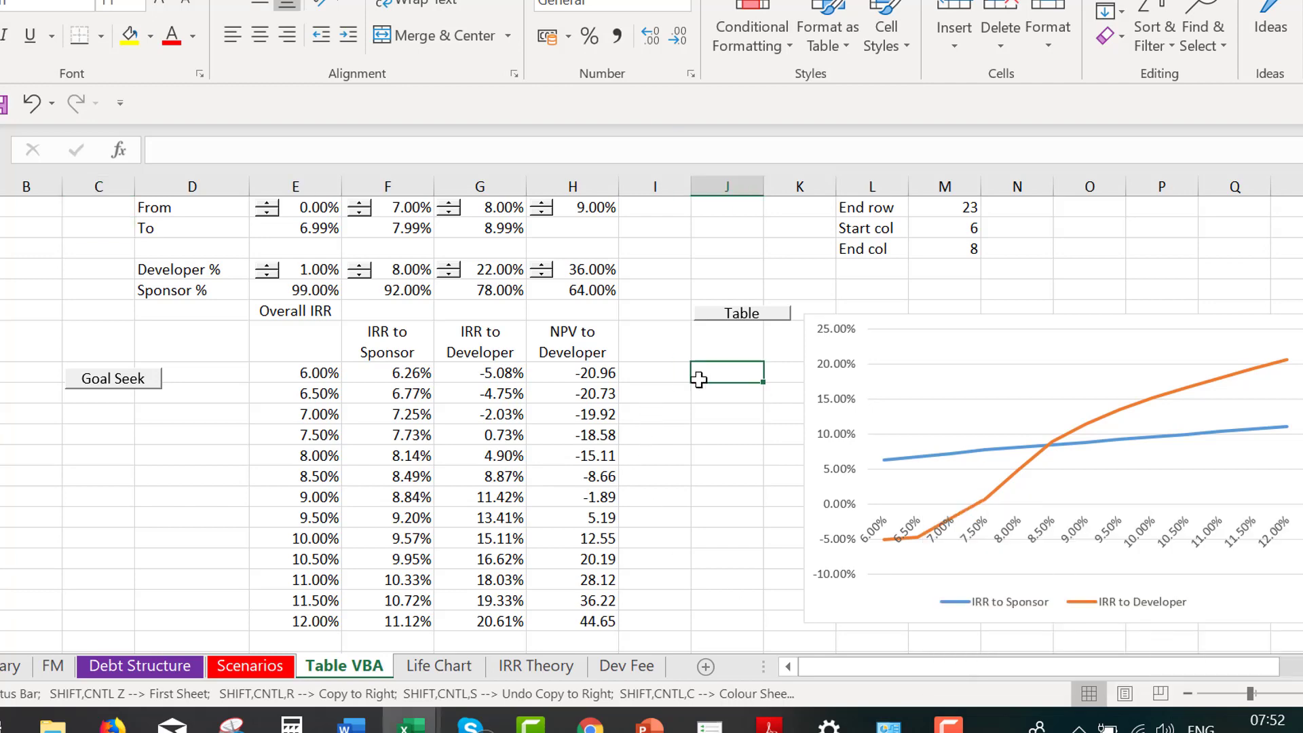
key(Up)
key(Up)
key(Up)
key(Up)
key(Up)
key(Up)
key(Up)
key(Up)
key(Up)
key(Up)
key(Up)
key(Down)
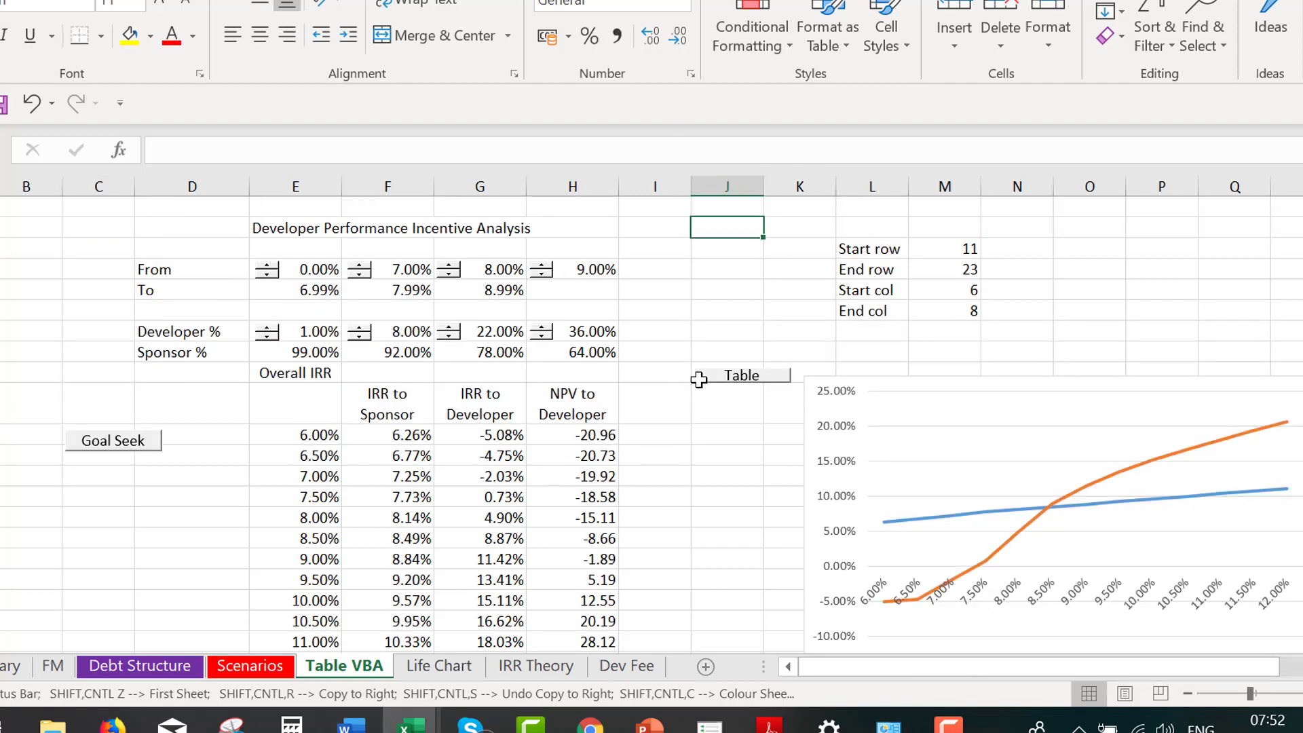
click(361, 274)
click(360, 274)
click(450, 266)
click(451, 265)
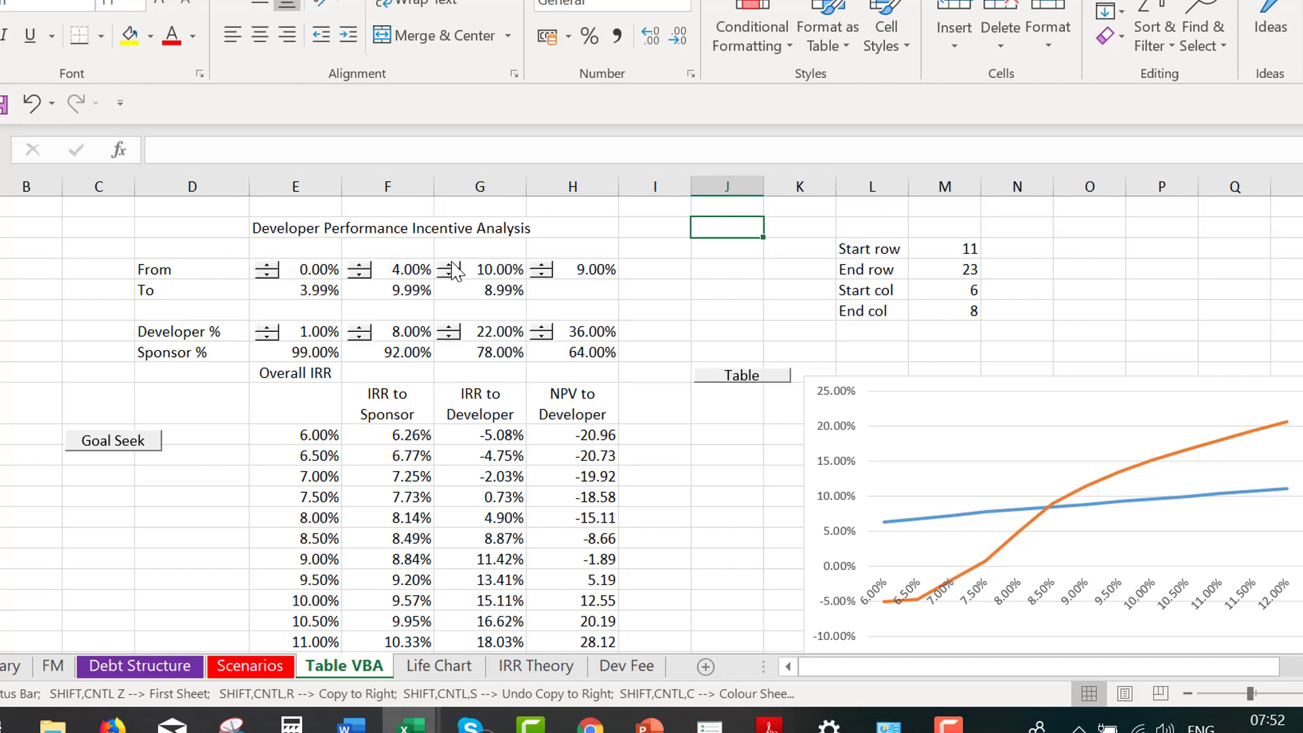
click(542, 266)
click(542, 266)
click(756, 381)
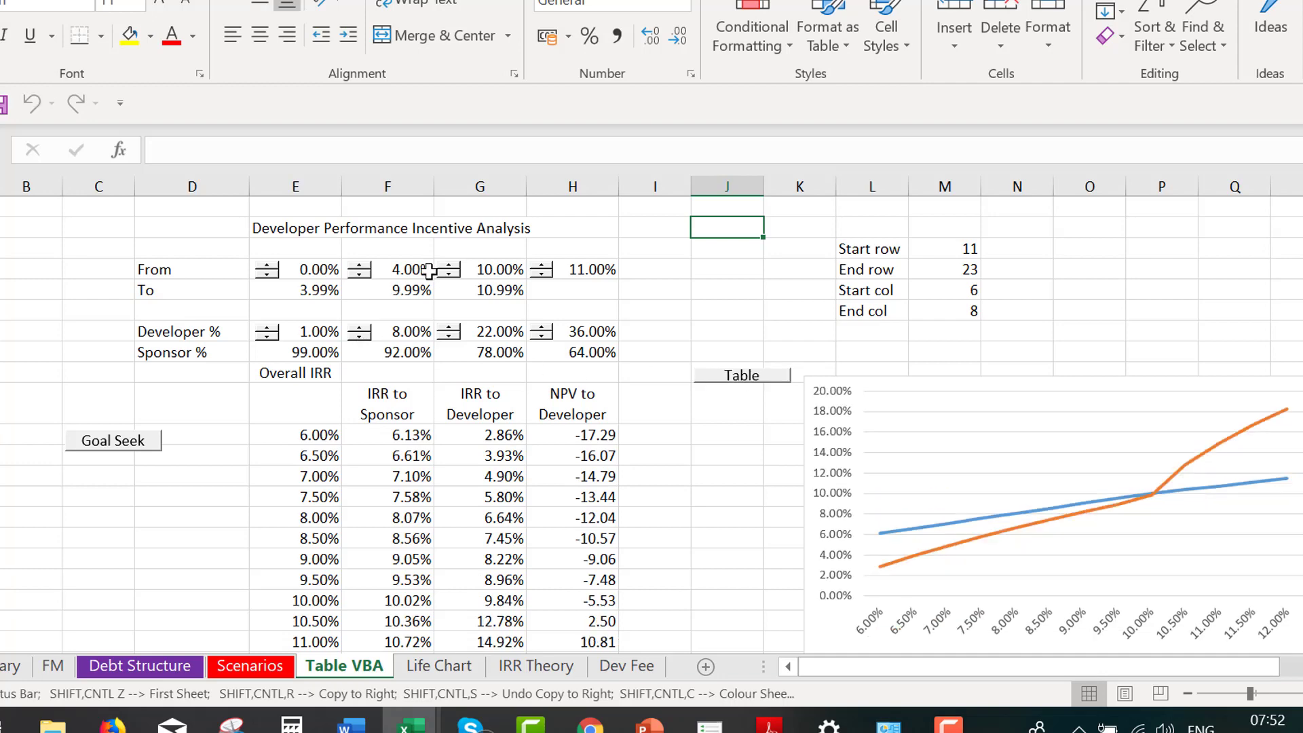
Raise the second tier's From threshold to 7.00% and rerun the Table macro
click(360, 266)
click(359, 266)
click(722, 379)
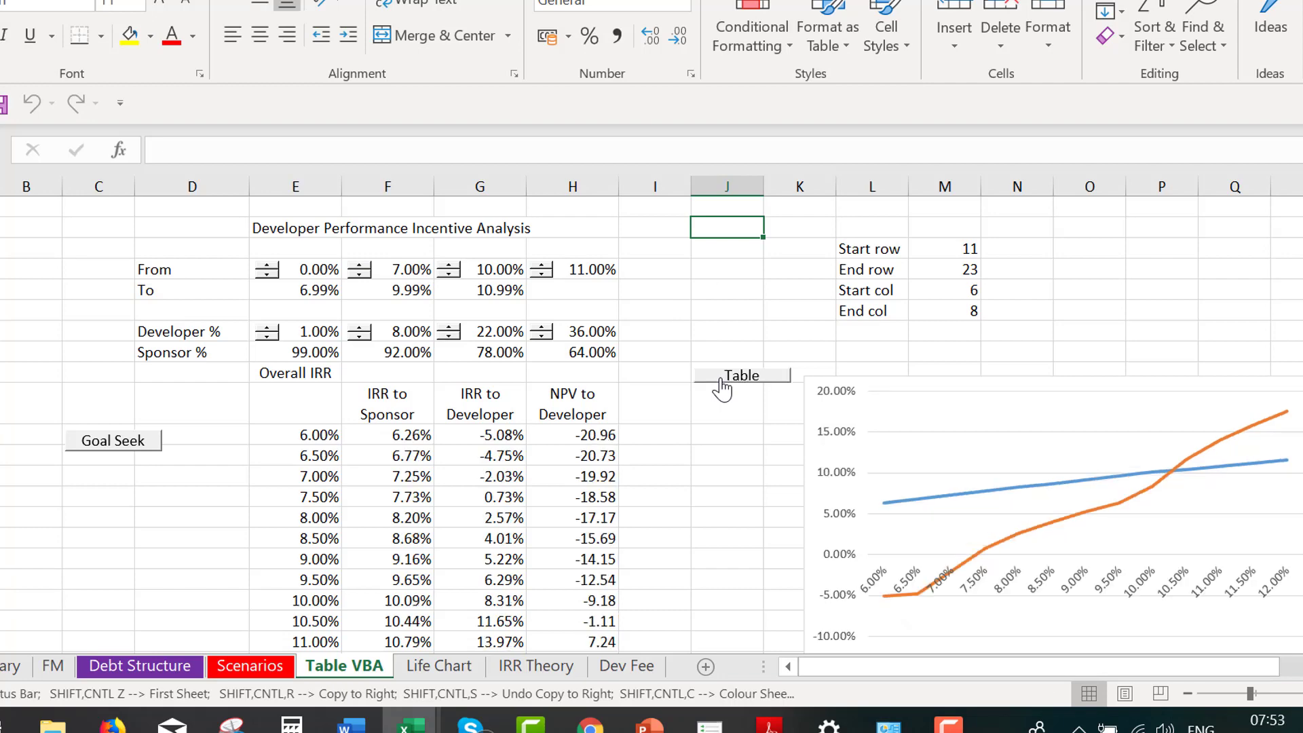
click(166, 557)
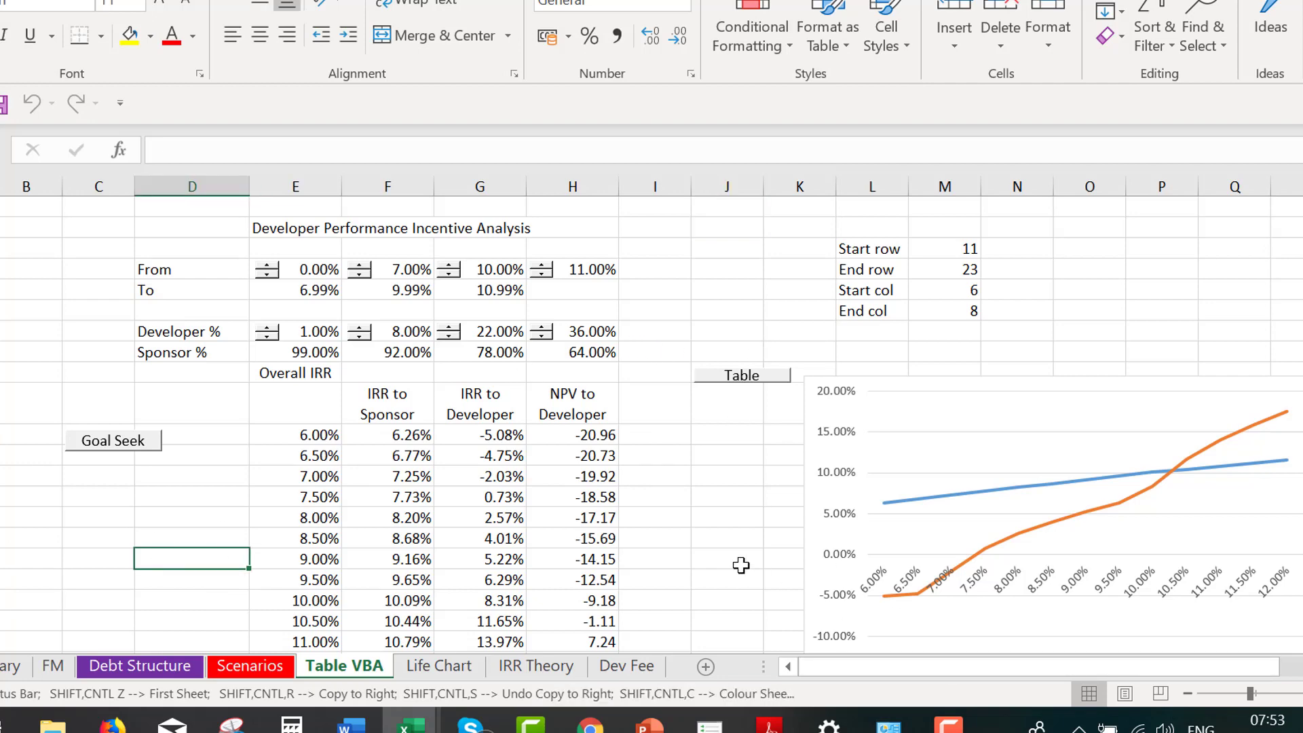
click(952, 724)
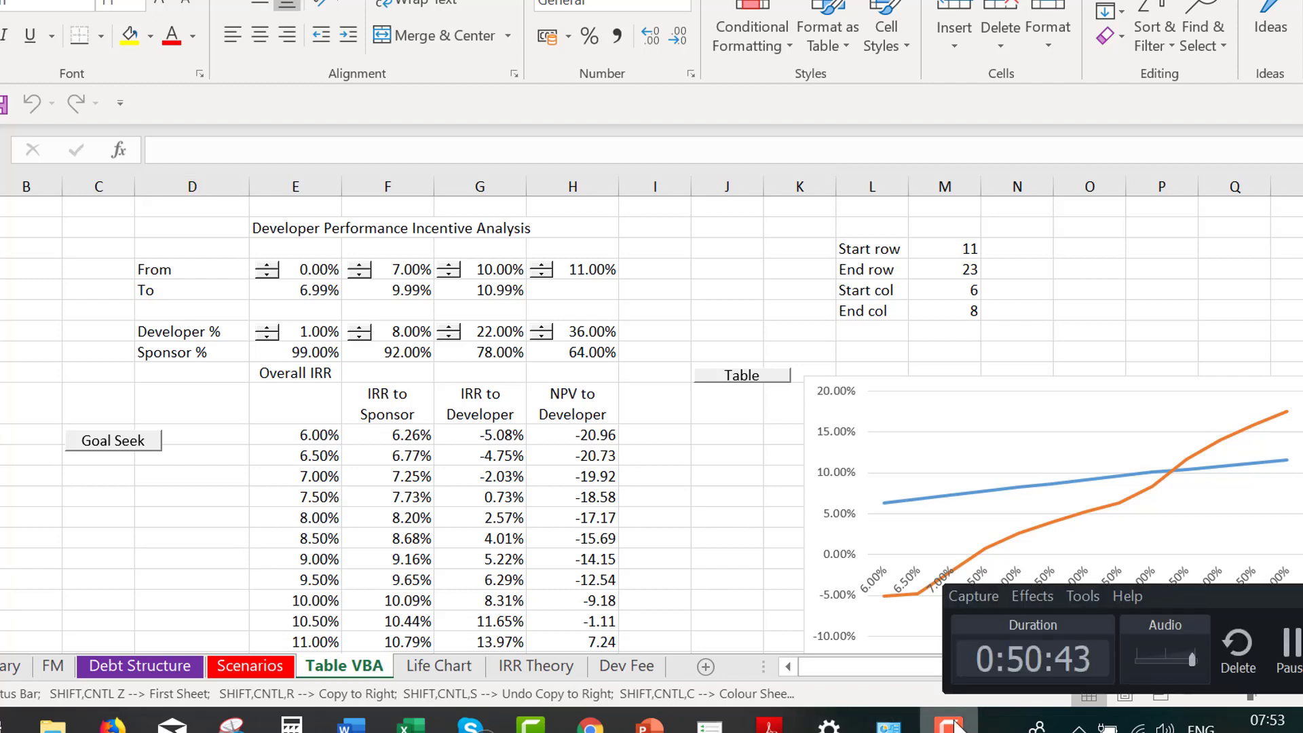